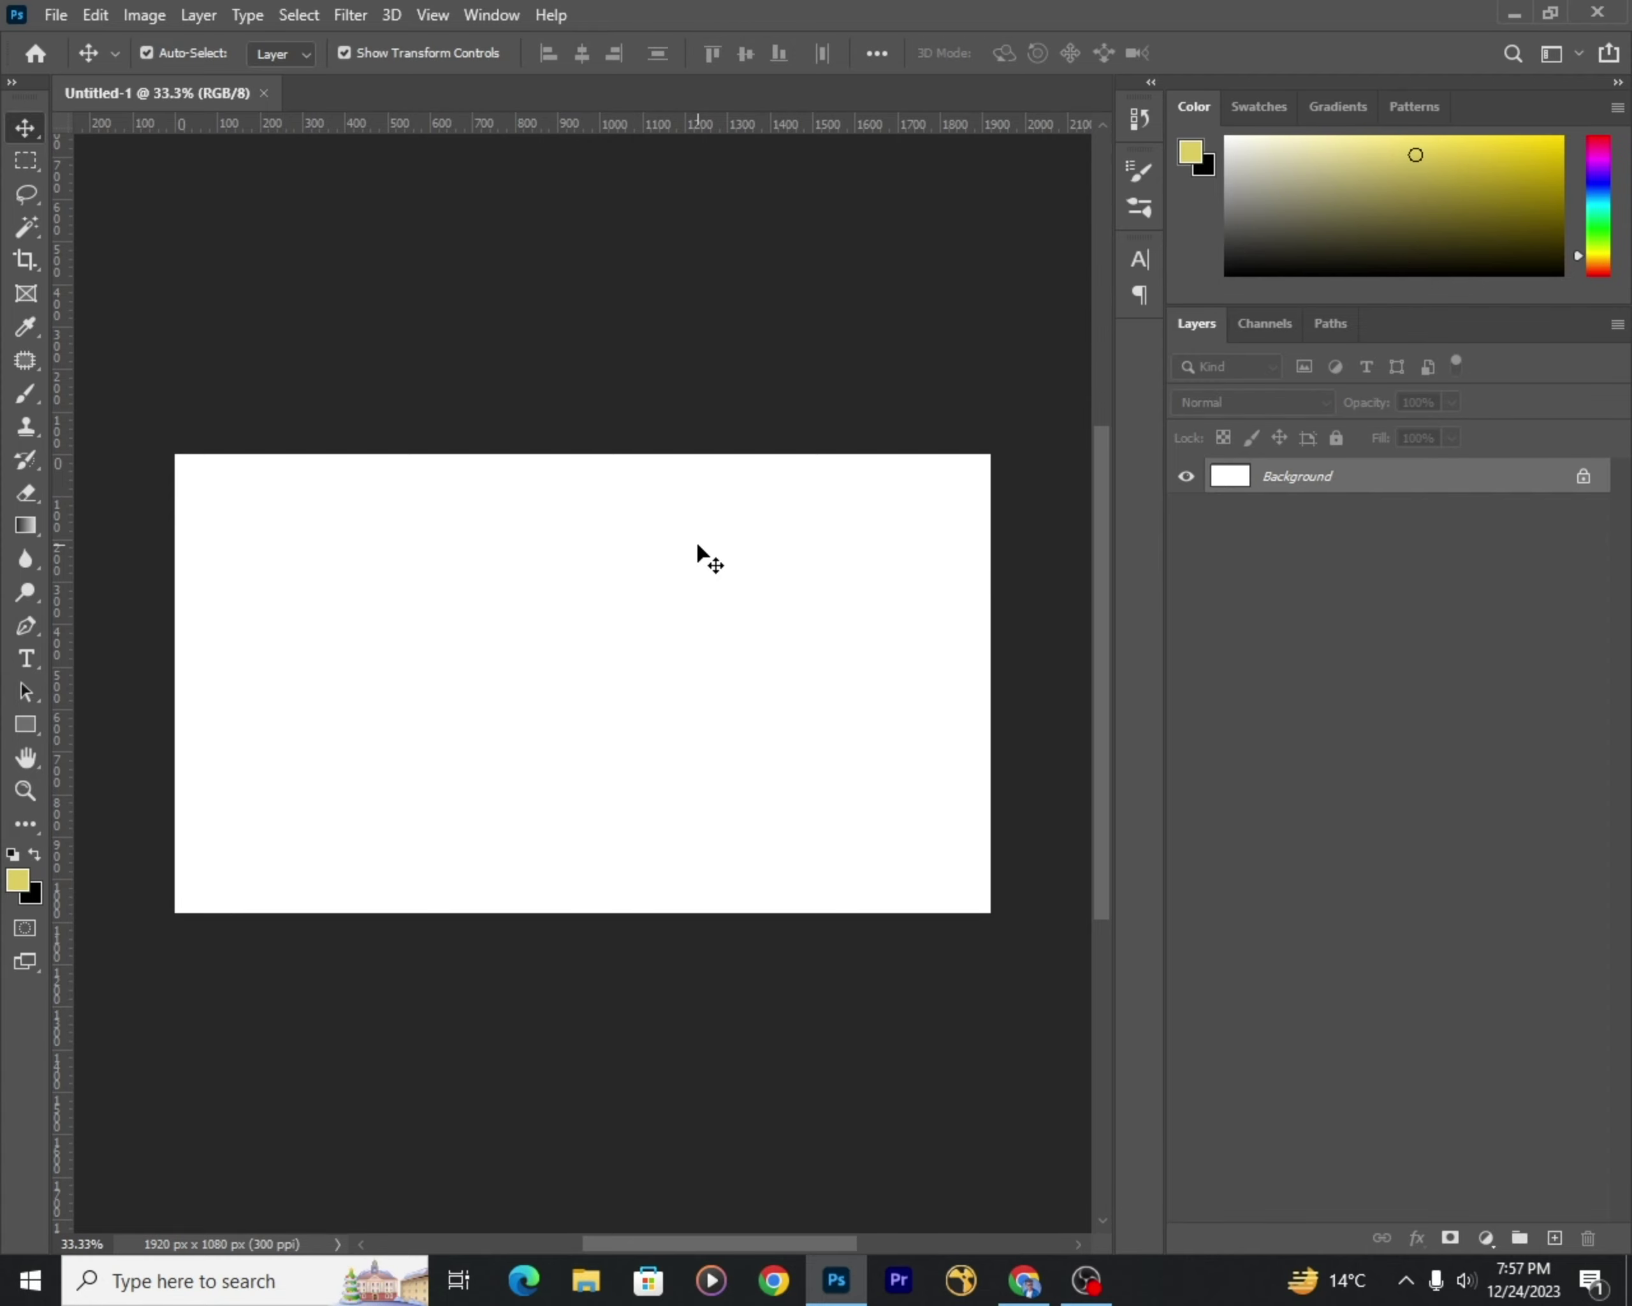
# Step: Open the forest JPG photo in Photoshop
pyautogui.scroll(1, 697, 544)
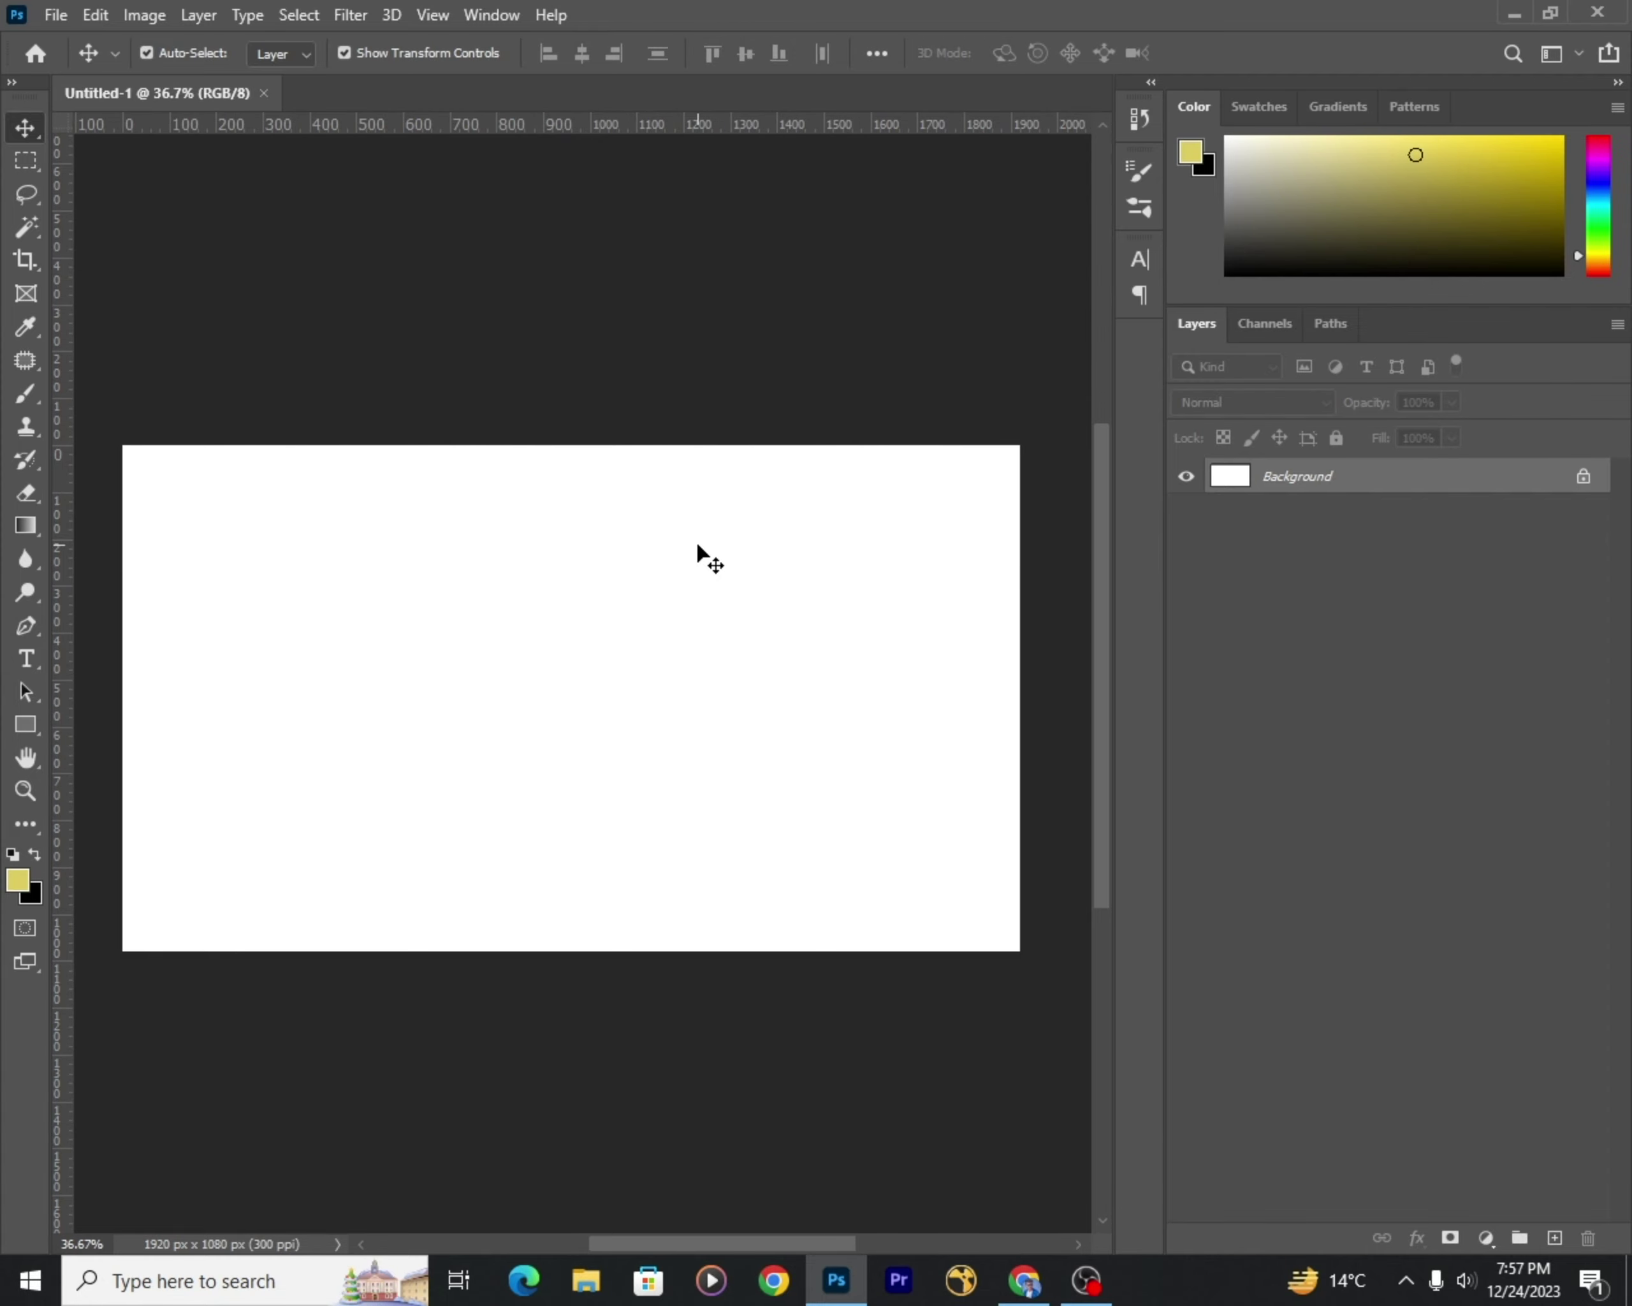
pyautogui.hotkey('ctrl', 'o')
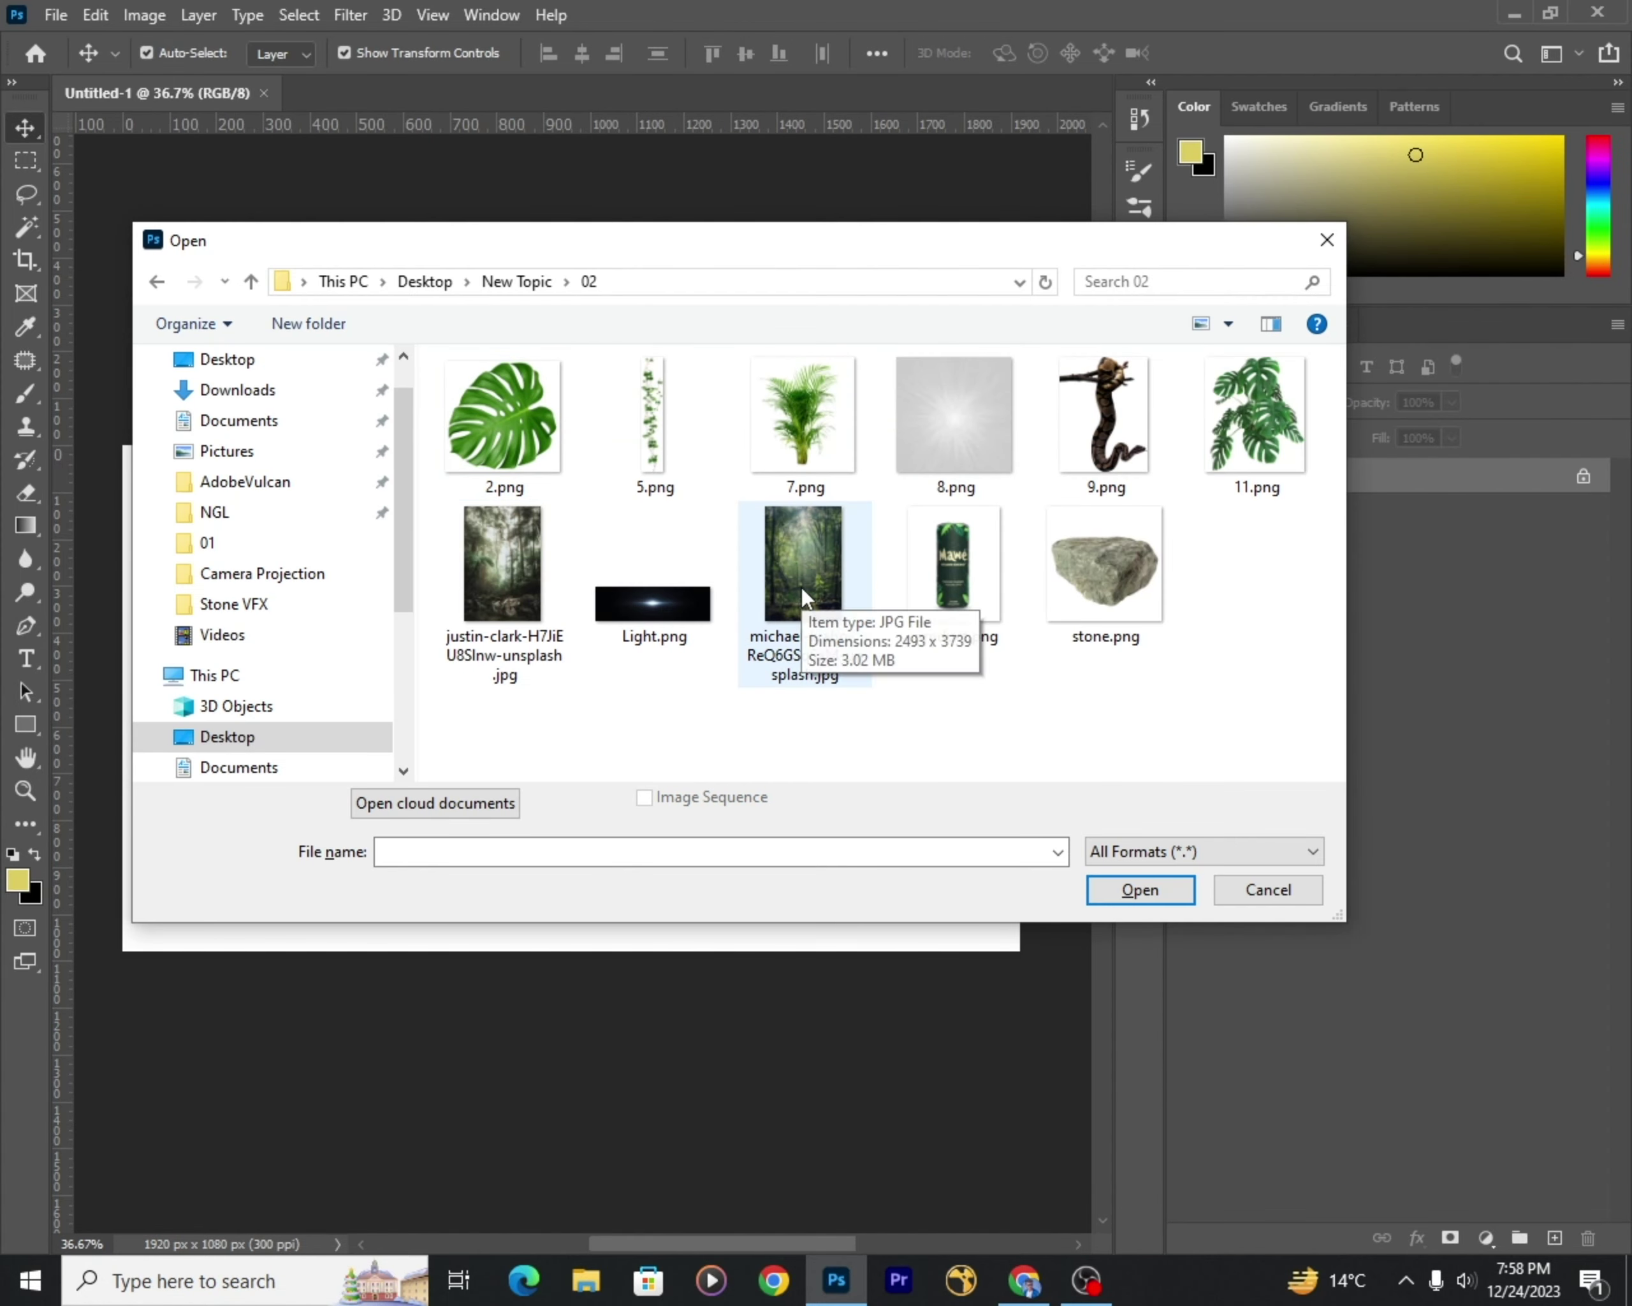
pyautogui.click(1125, 893)
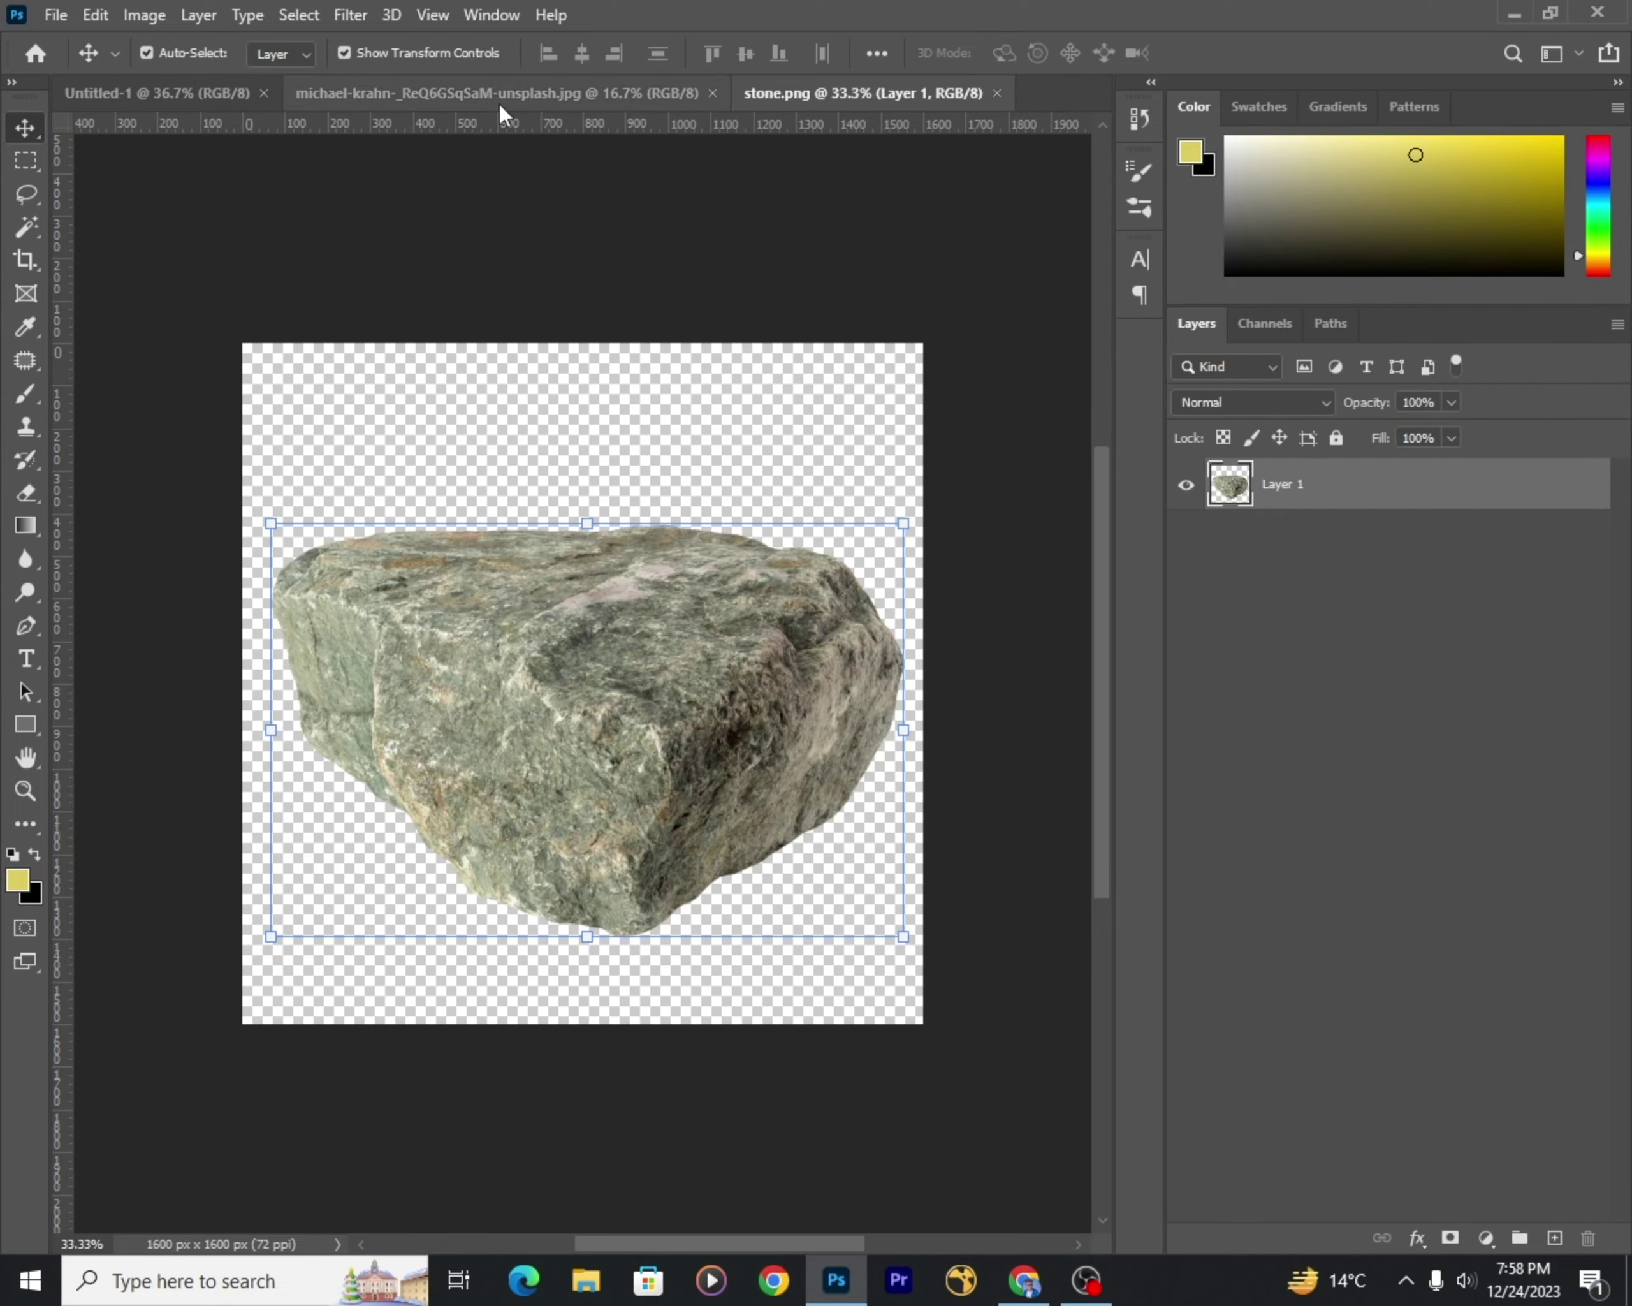
# Step: Convert the forest photo's locked Background into an editable layer
pyautogui.click(499, 95)
pyautogui.rightClick(1398, 485)
pyautogui.click(1437, 507)
pyautogui.press('Return')
# Step: Place the forest photo in Untitled-1 and scale it up to fill the 1920×1080 canvas
pyautogui.moveTo(573, 612); pyautogui.dragTo(610, 649)
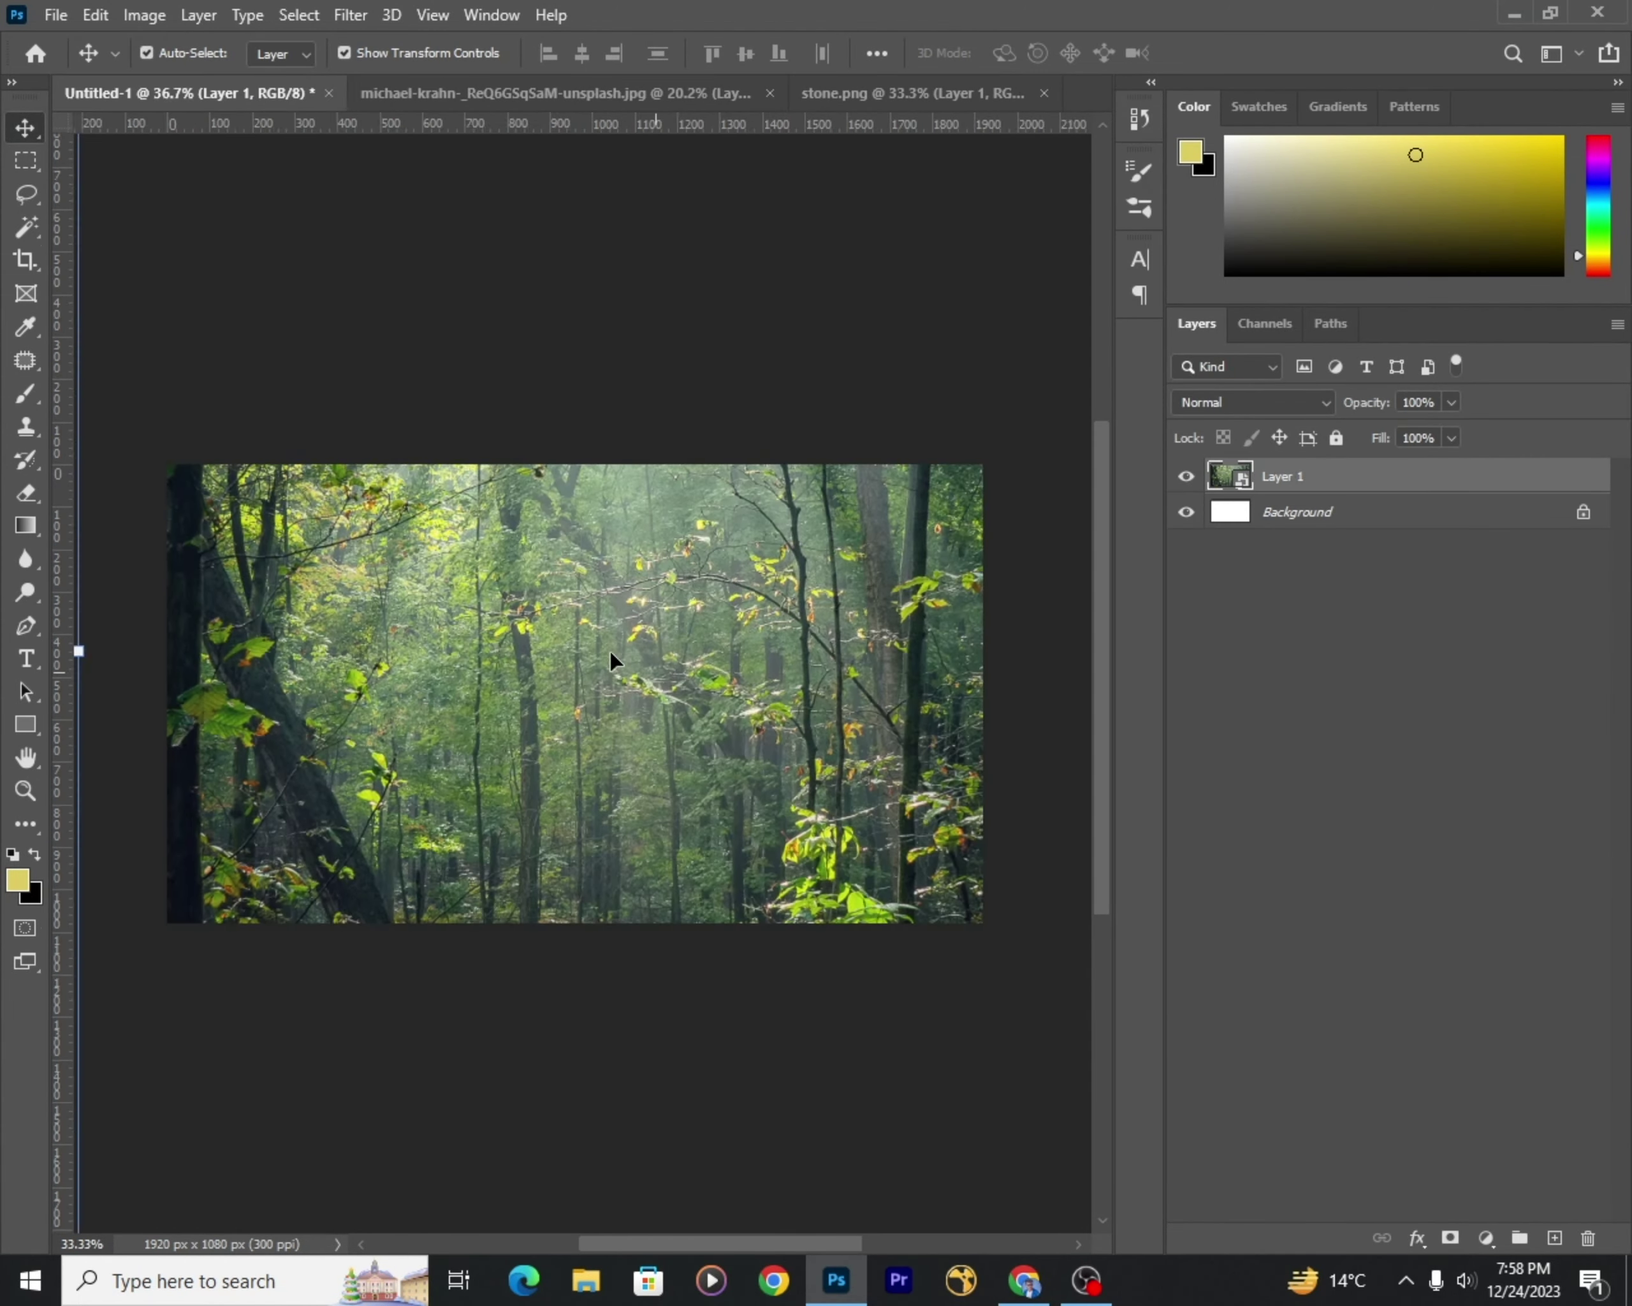
pyautogui.hotkey('ctrl', 't')
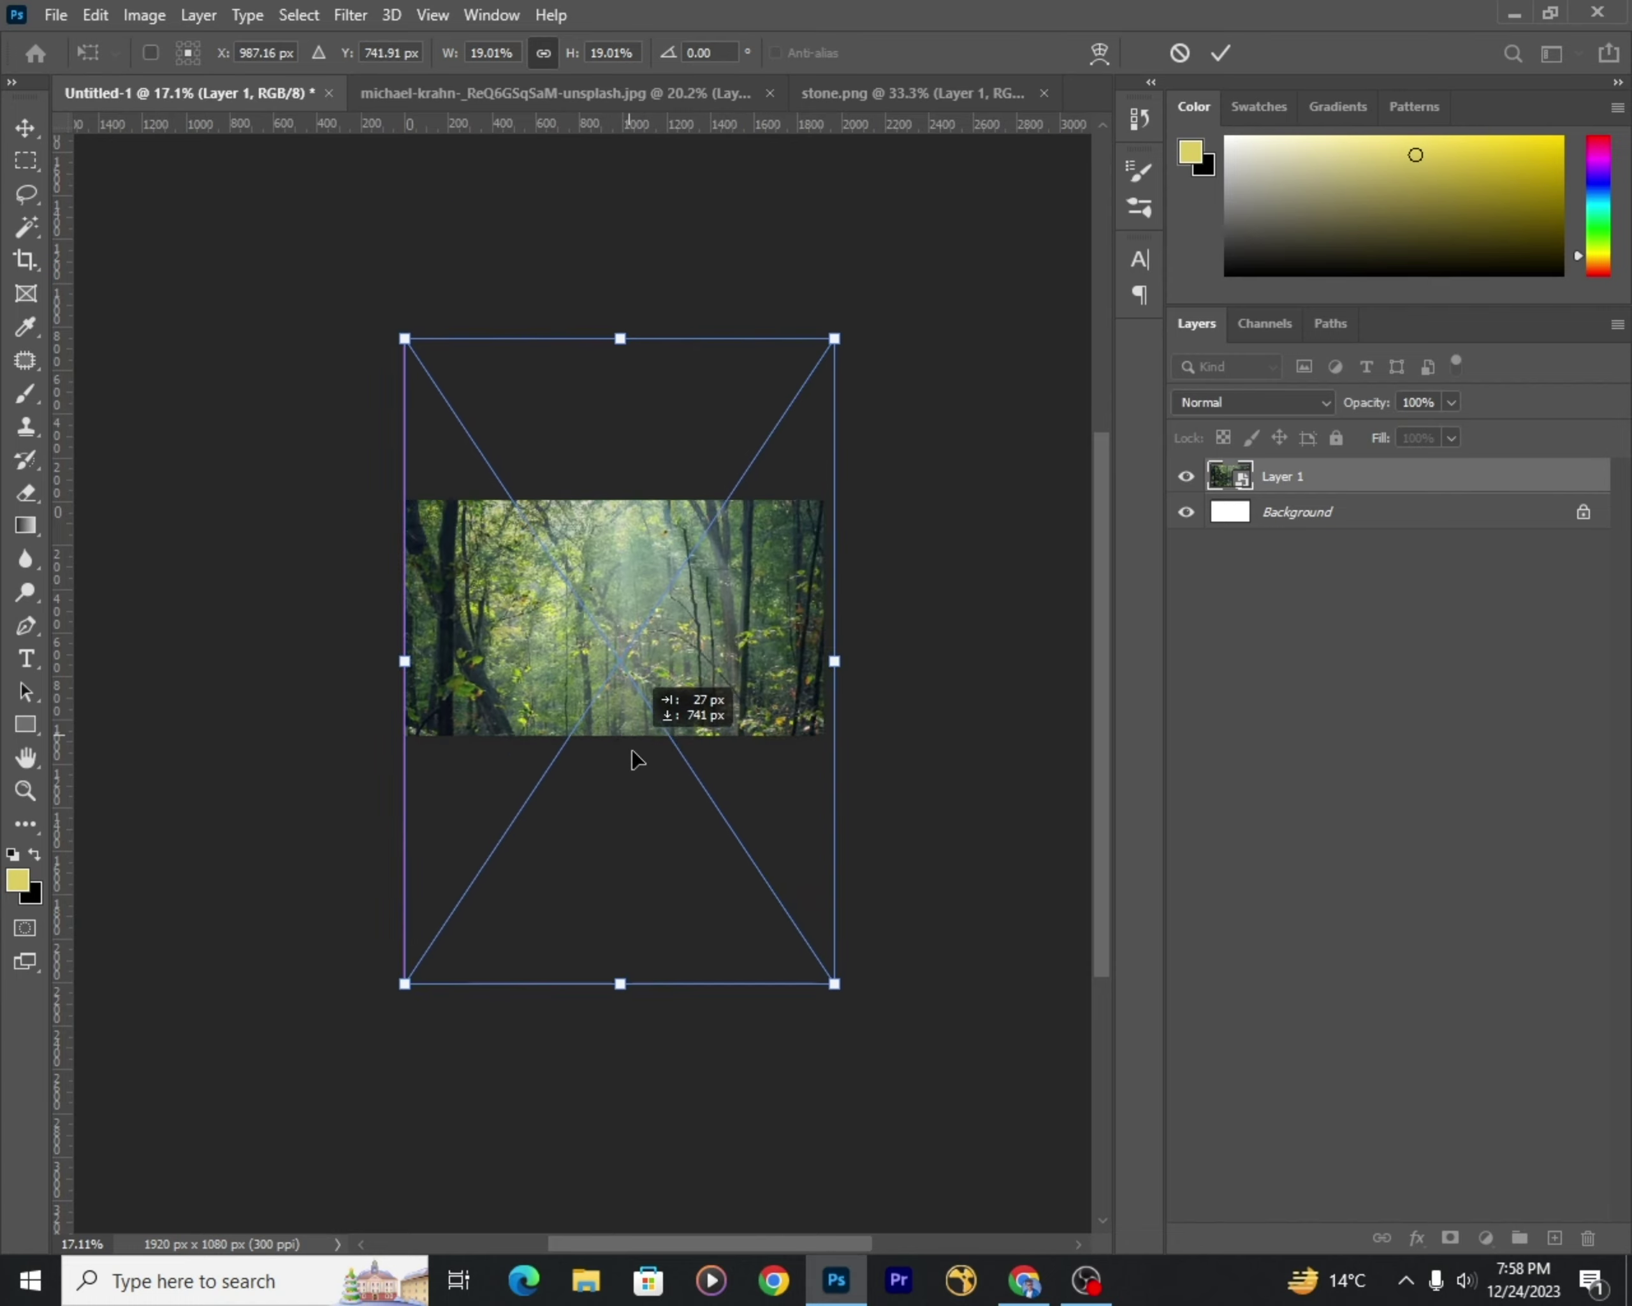
pyautogui.moveTo(600, 722); pyautogui.dragTo(609, 635)
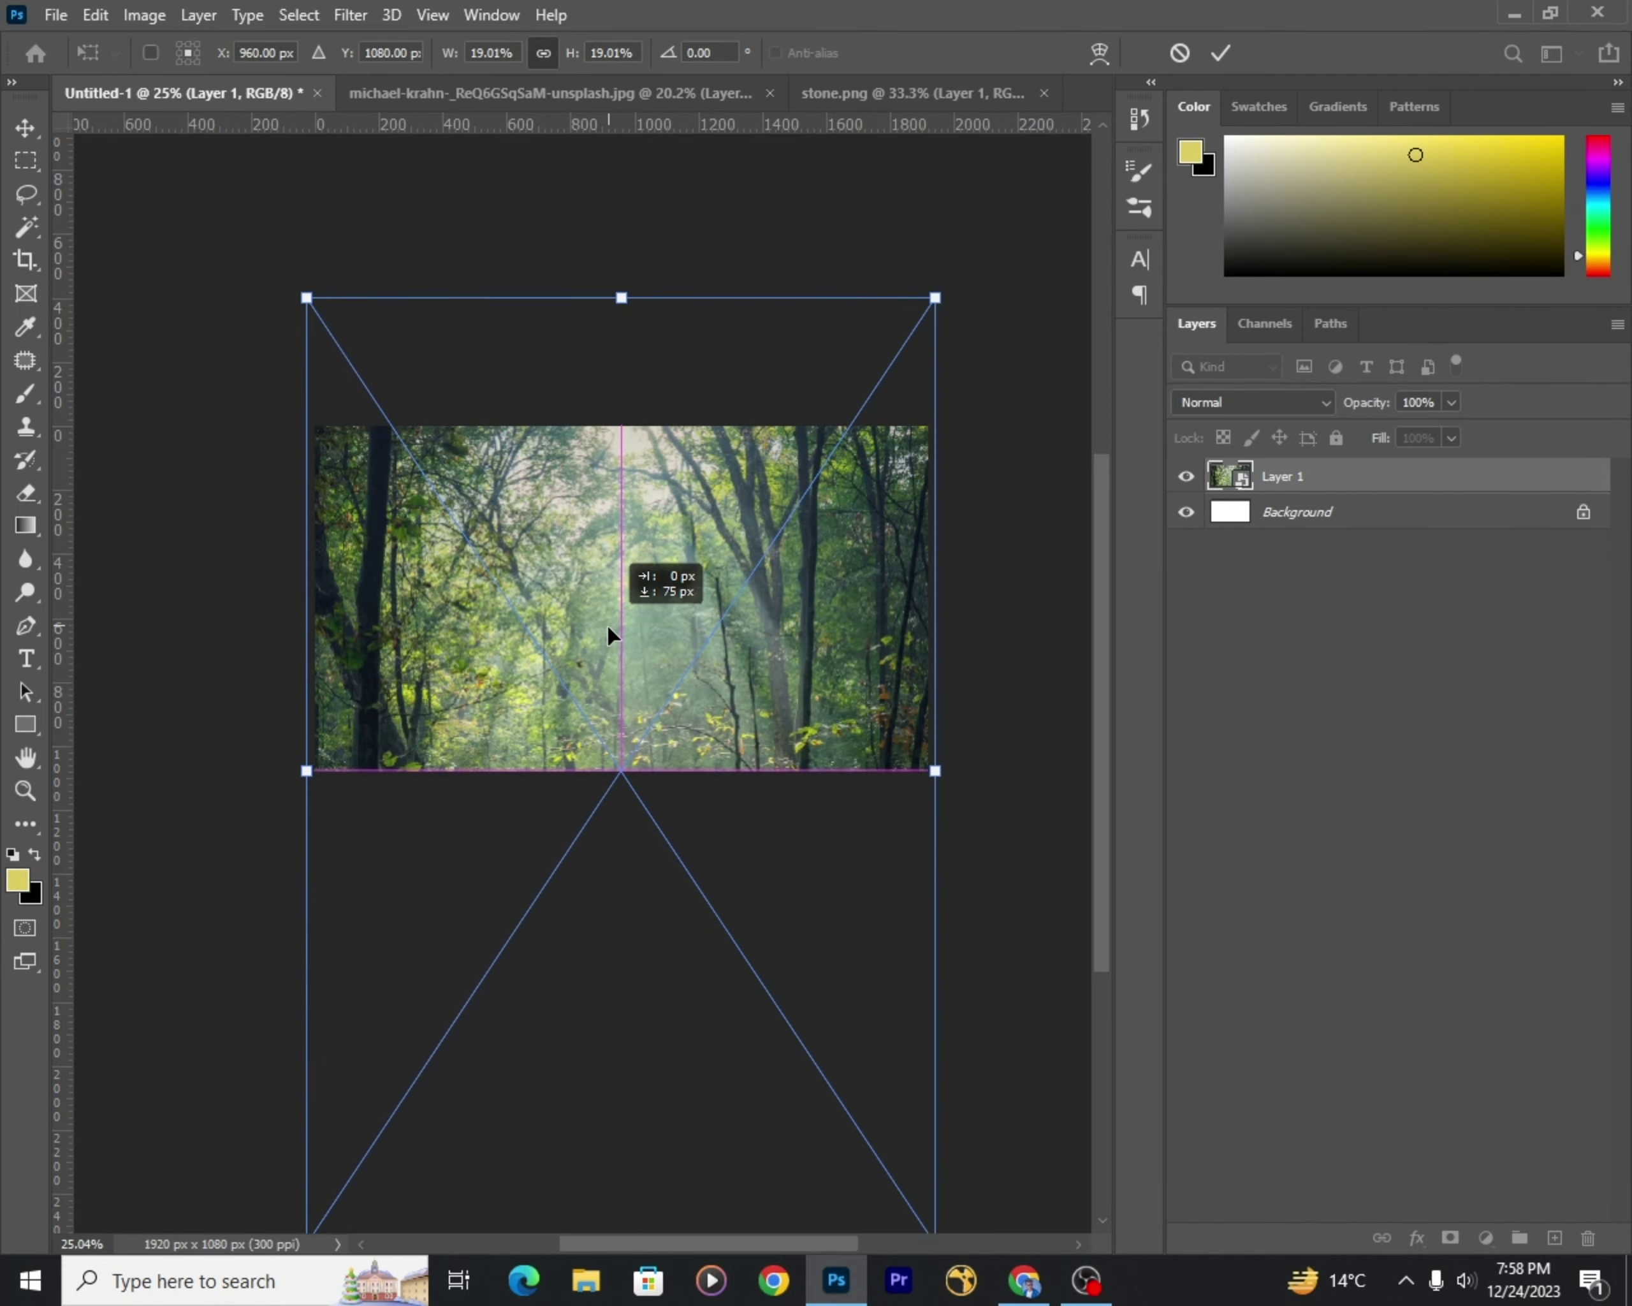
pyautogui.press('Return')
# Step: Fit the canvas in view and bring the stone image into the composite as a layer
pyautogui.hotkey('ctrl', '0')
pyautogui.scroll(-1, 738, 622)
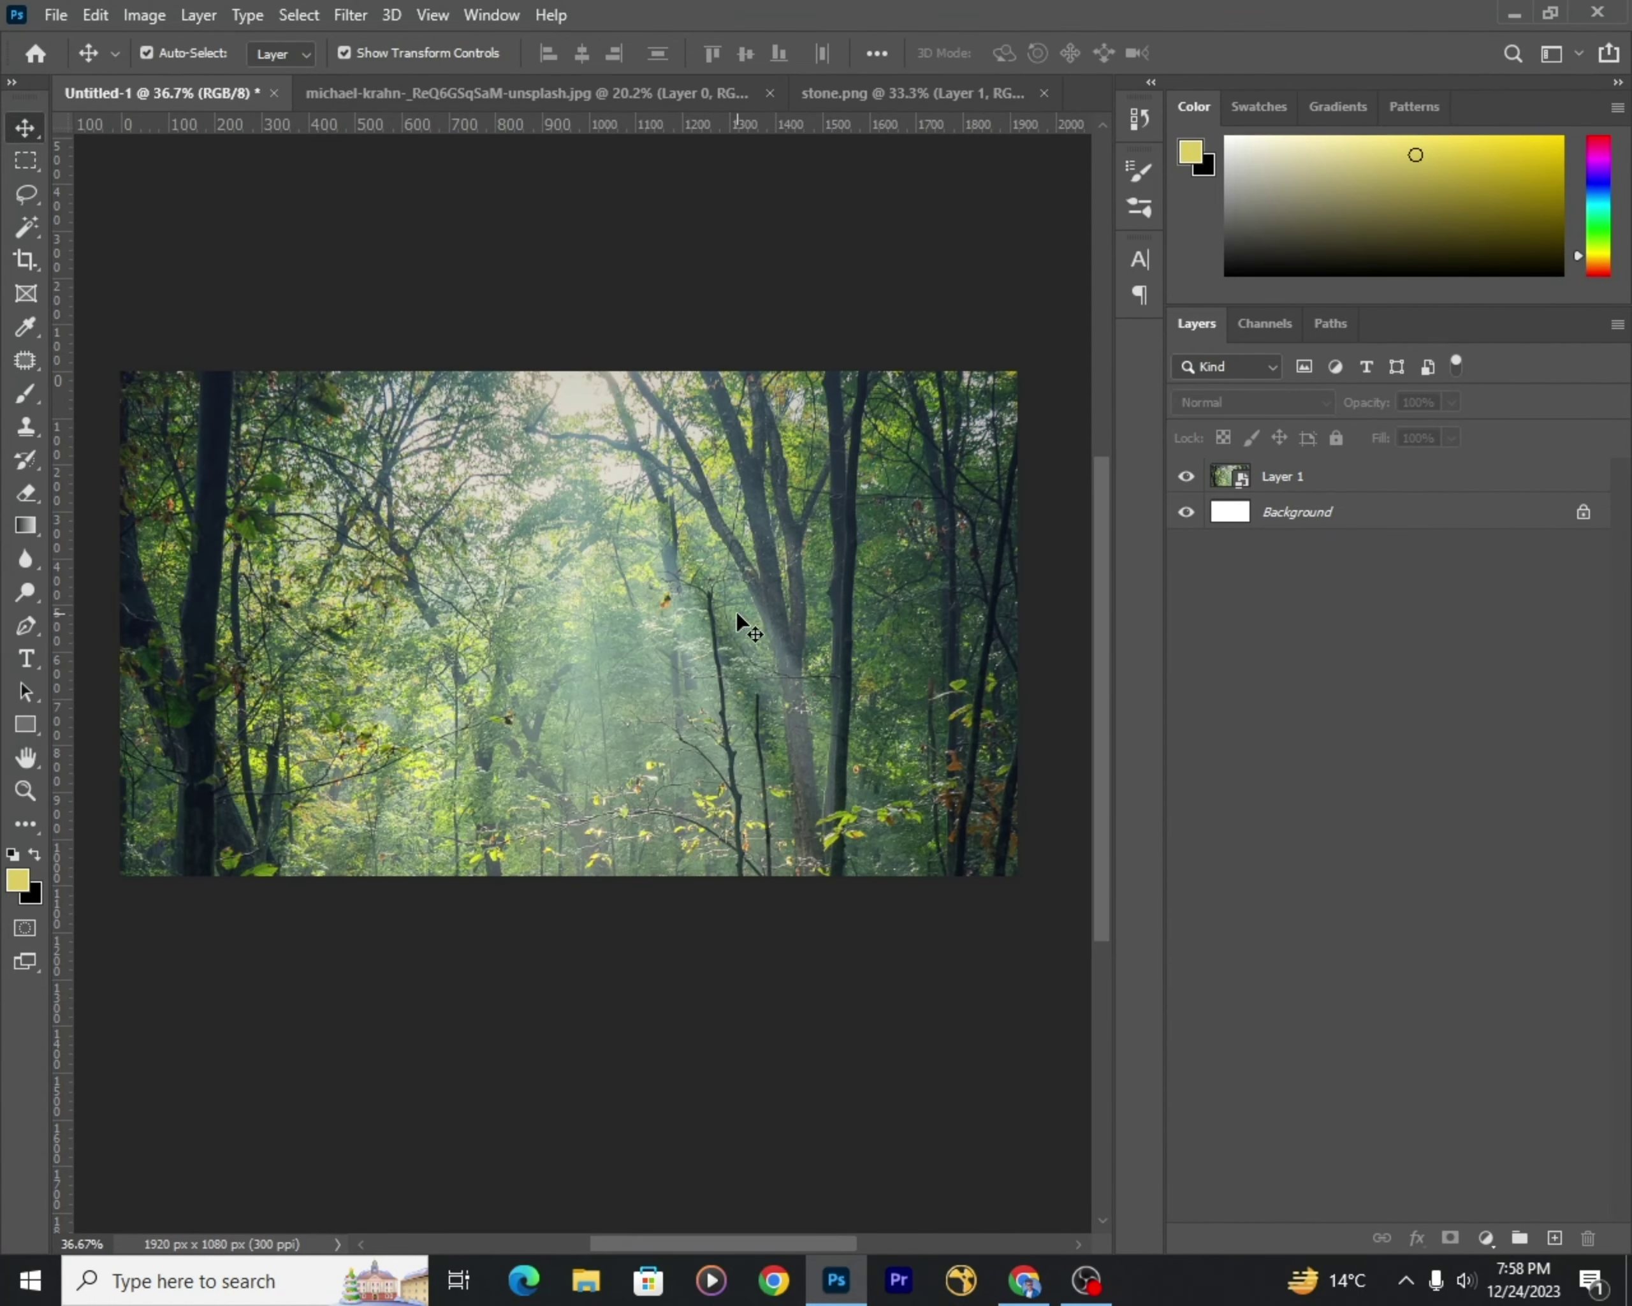
pyautogui.moveTo(722, 659); pyautogui.dragTo(570, 710)
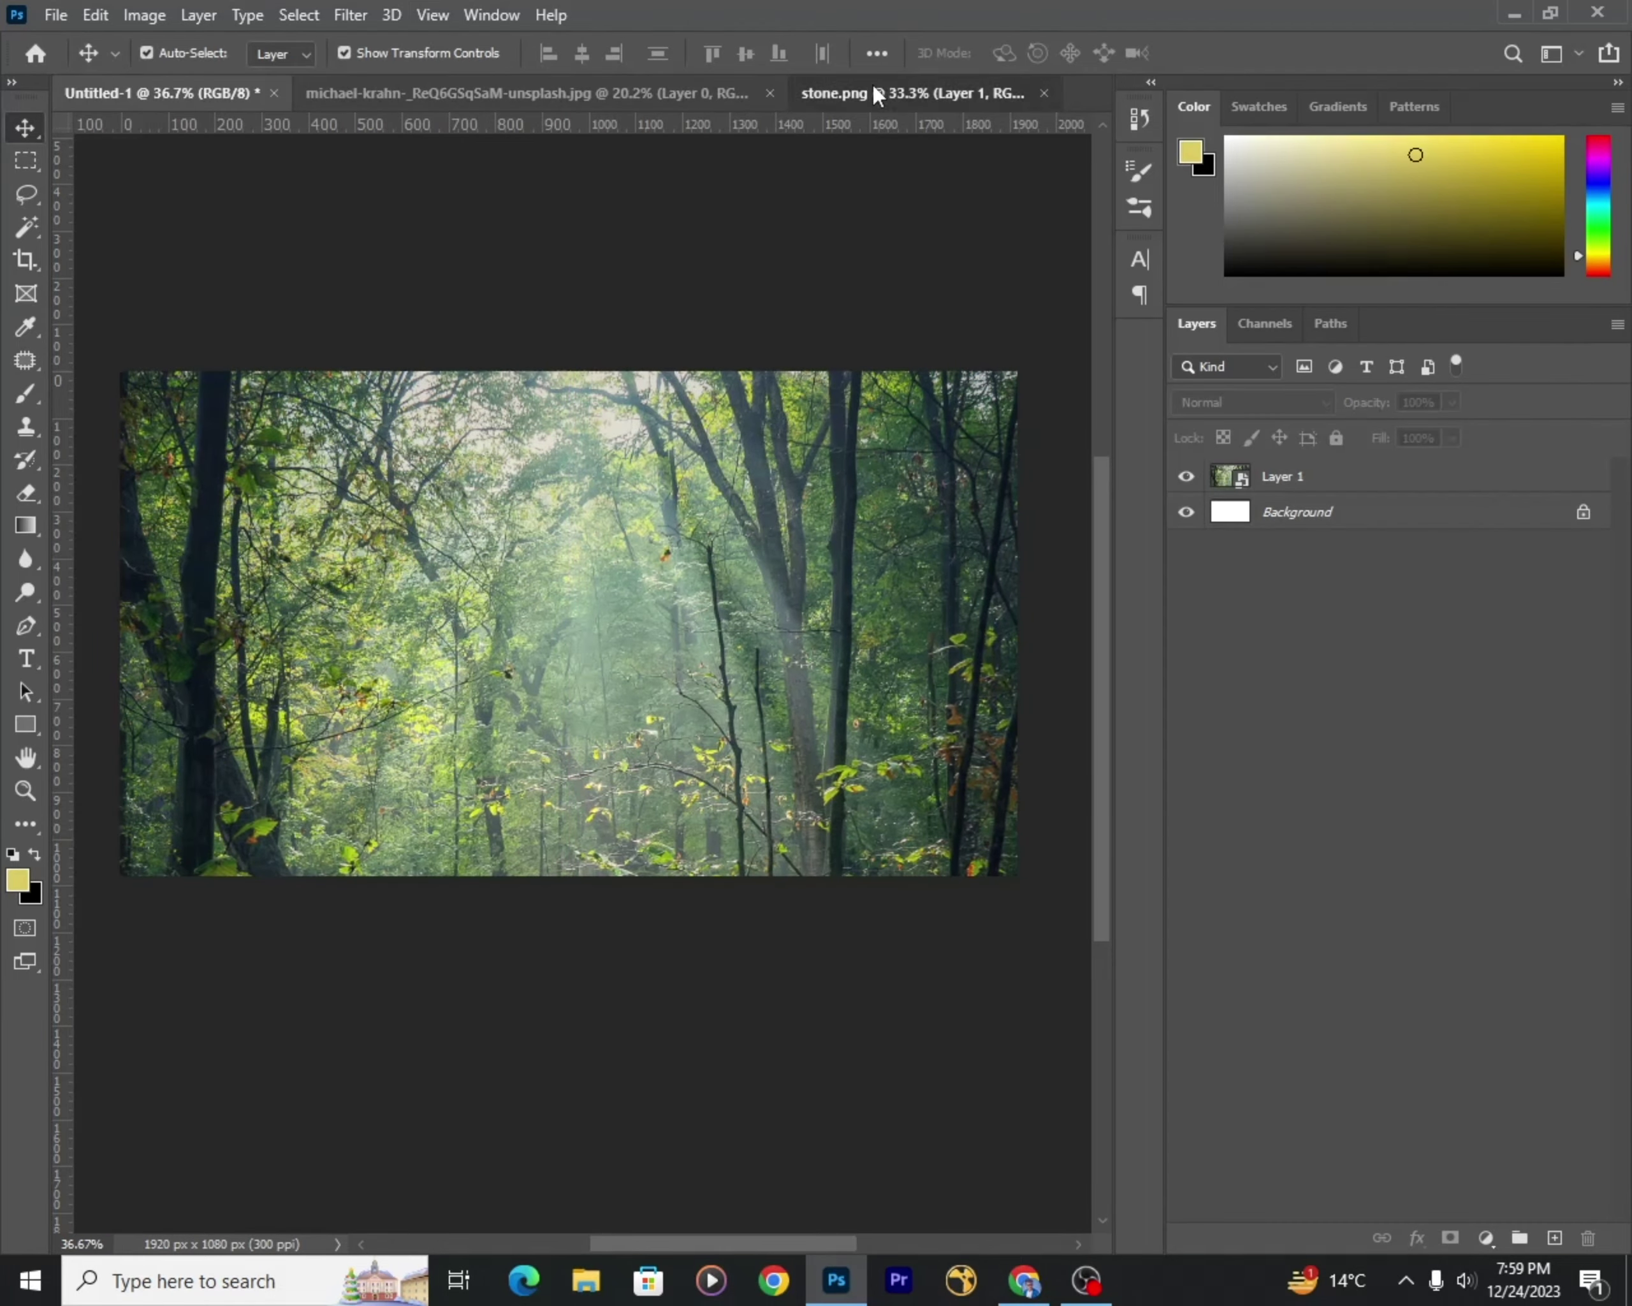
# Step: Shrink the first stone and position it along the bottom of the forest scene
pyautogui.hotkey('ctrl', 't')
pyautogui.scroll(2, 570, 709)
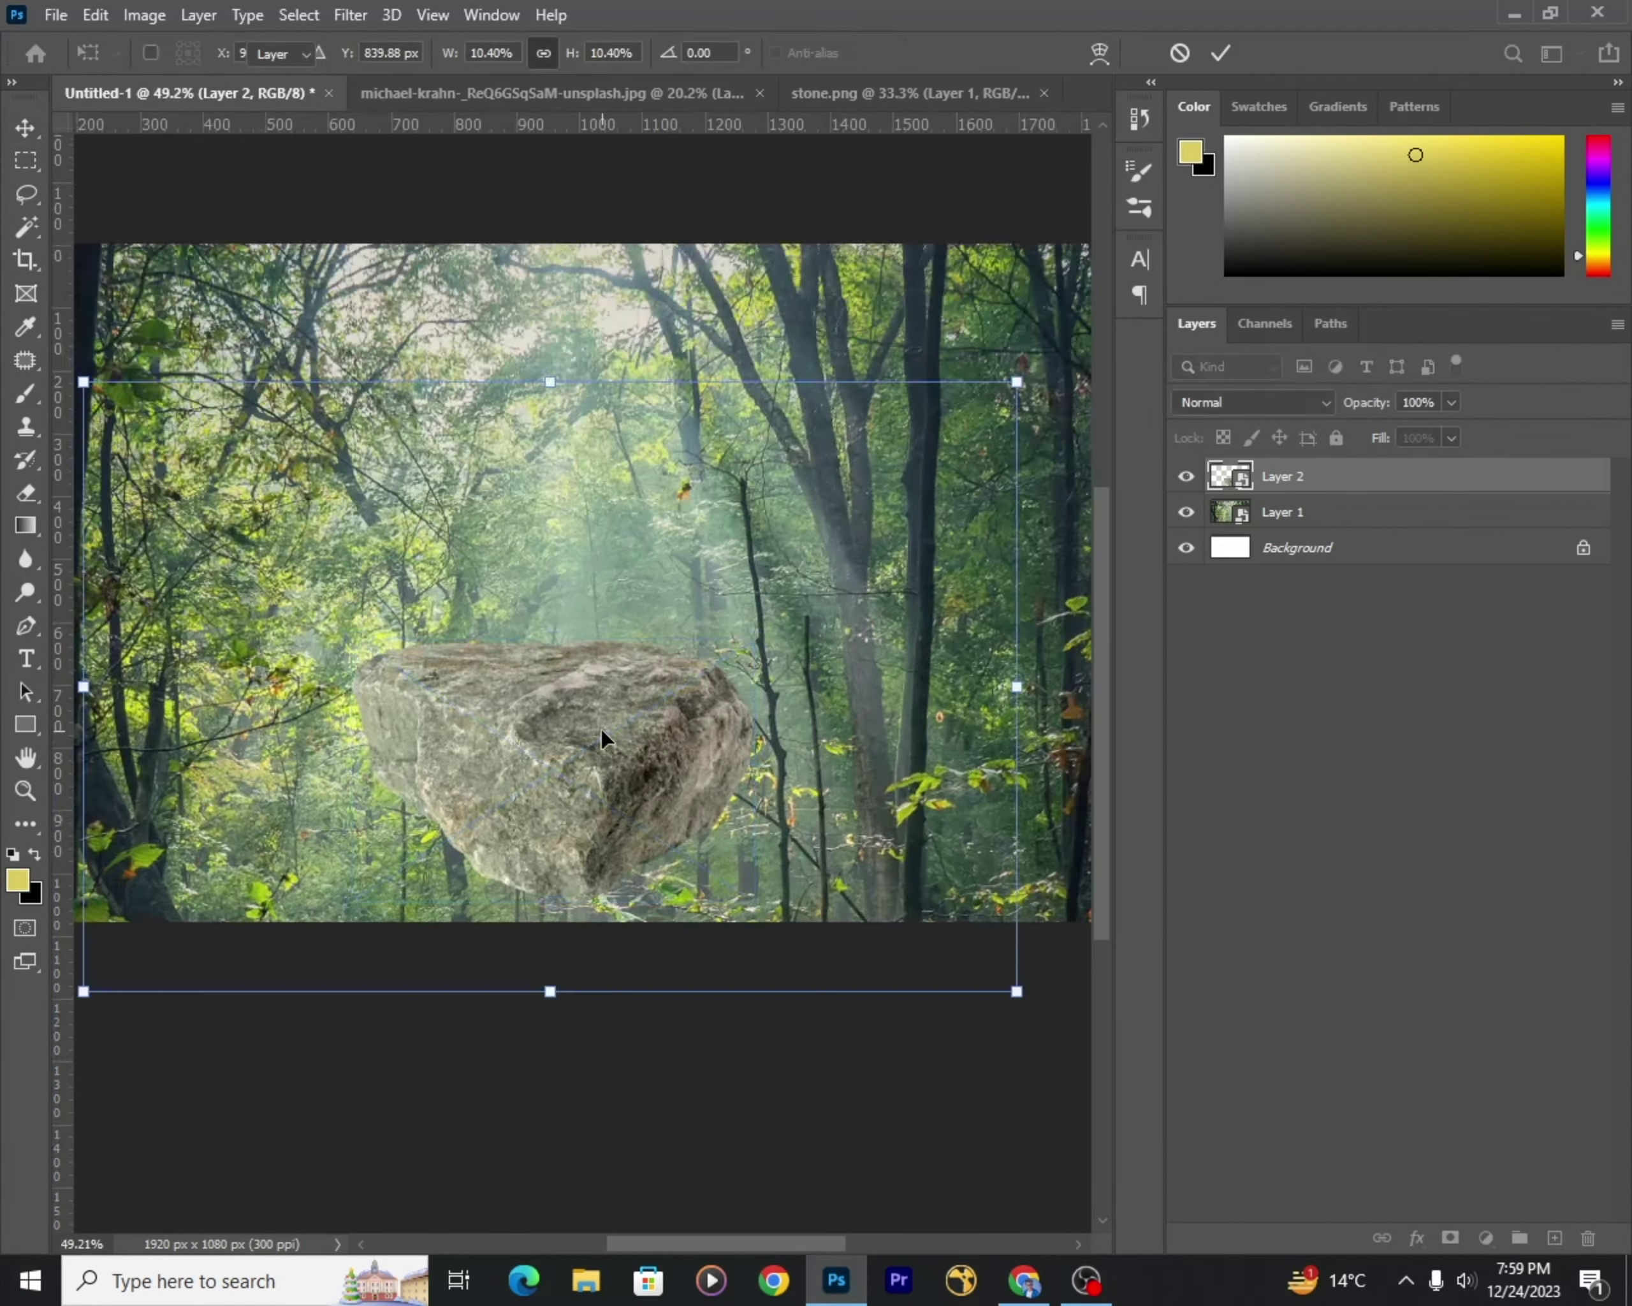
pyautogui.moveTo(547, 379); pyautogui.dragTo(539, 740)
pyautogui.moveTo(605, 848)
pyautogui.mouseDown()
pyautogui.moveTo(631, 886)
pyautogui.moveTo(436, 915)
pyautogui.moveTo(451, 902)
pyautogui.mouseUp()
pyautogui.scroll(-2, 630, 847)
pyautogui.scroll(1, 629, 864)
pyautogui.press('Return')
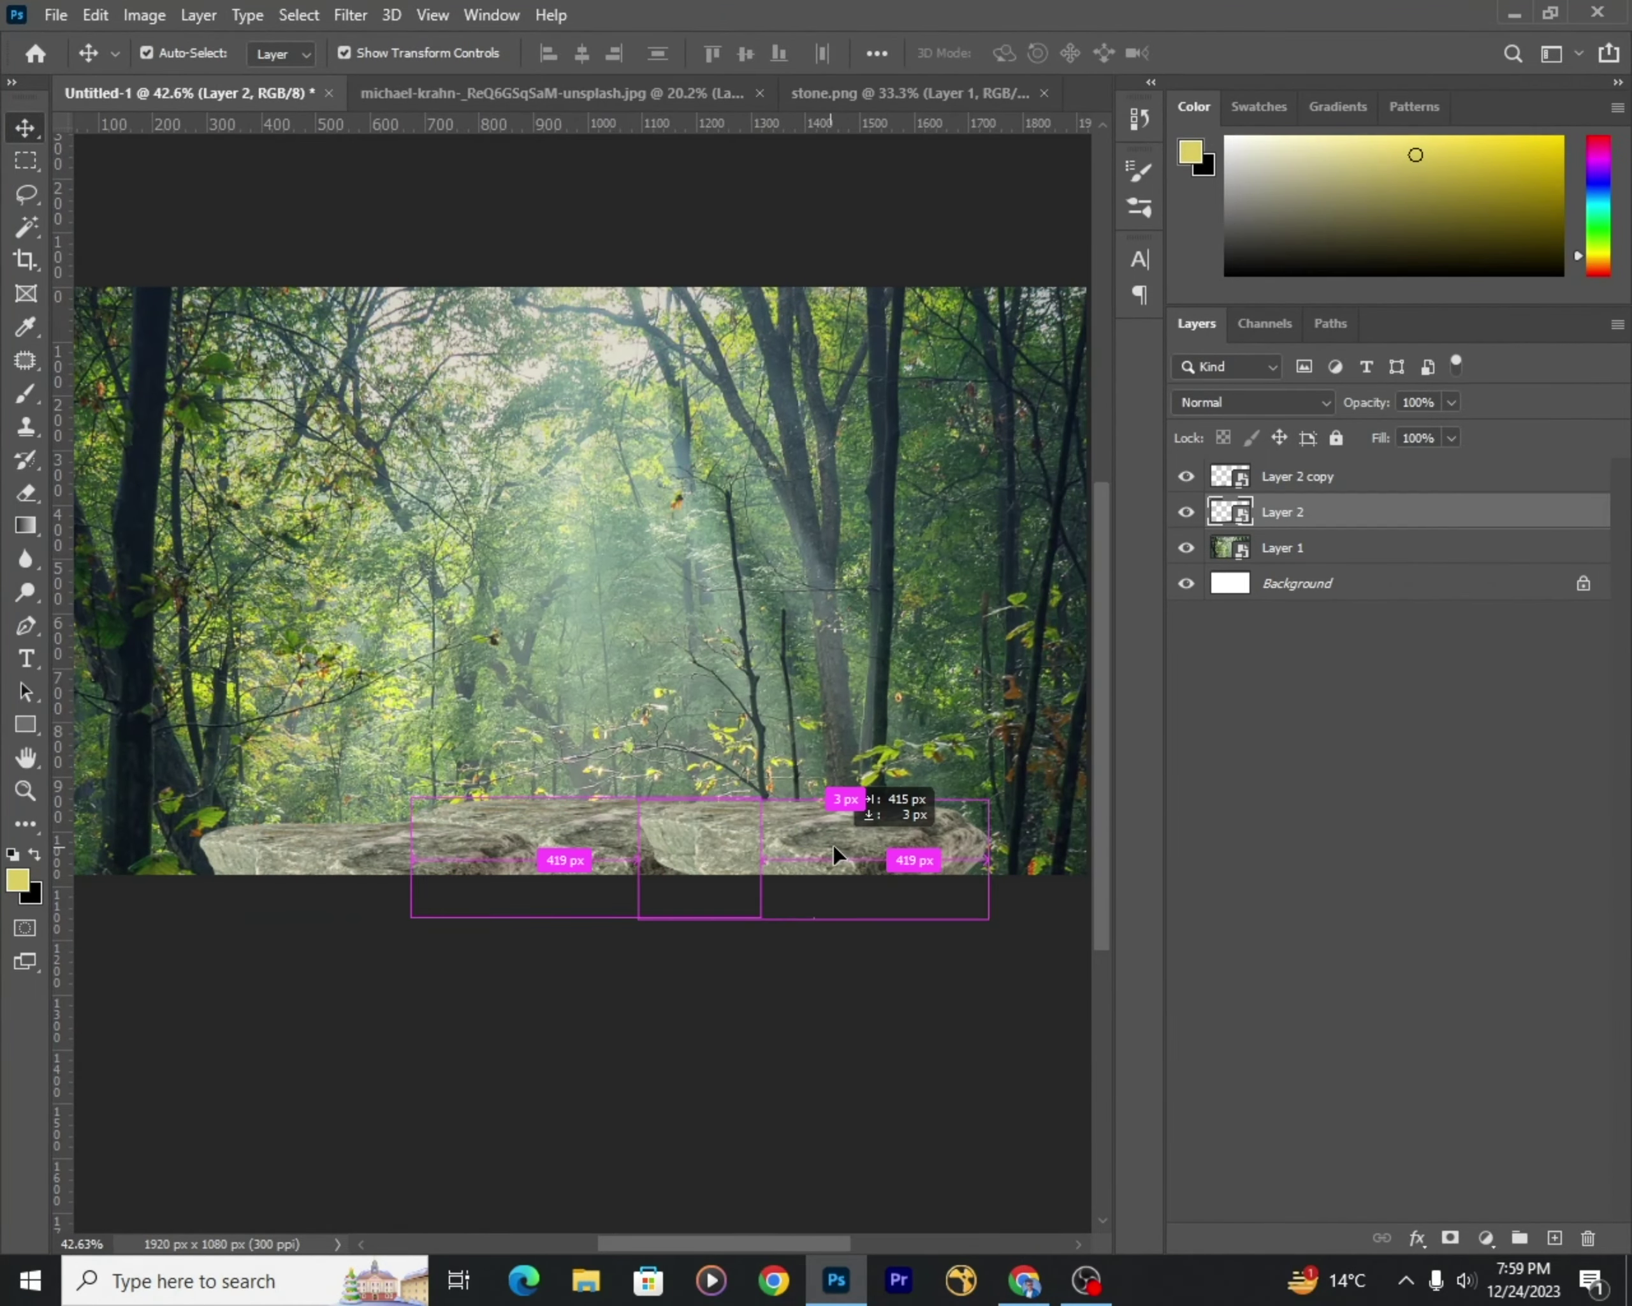
# Step: Squash a stone copy into a flatter slab
pyautogui.hotkey('ctrl', 't')
pyautogui.moveTo(833, 844); pyautogui.dragTo(797, 826)
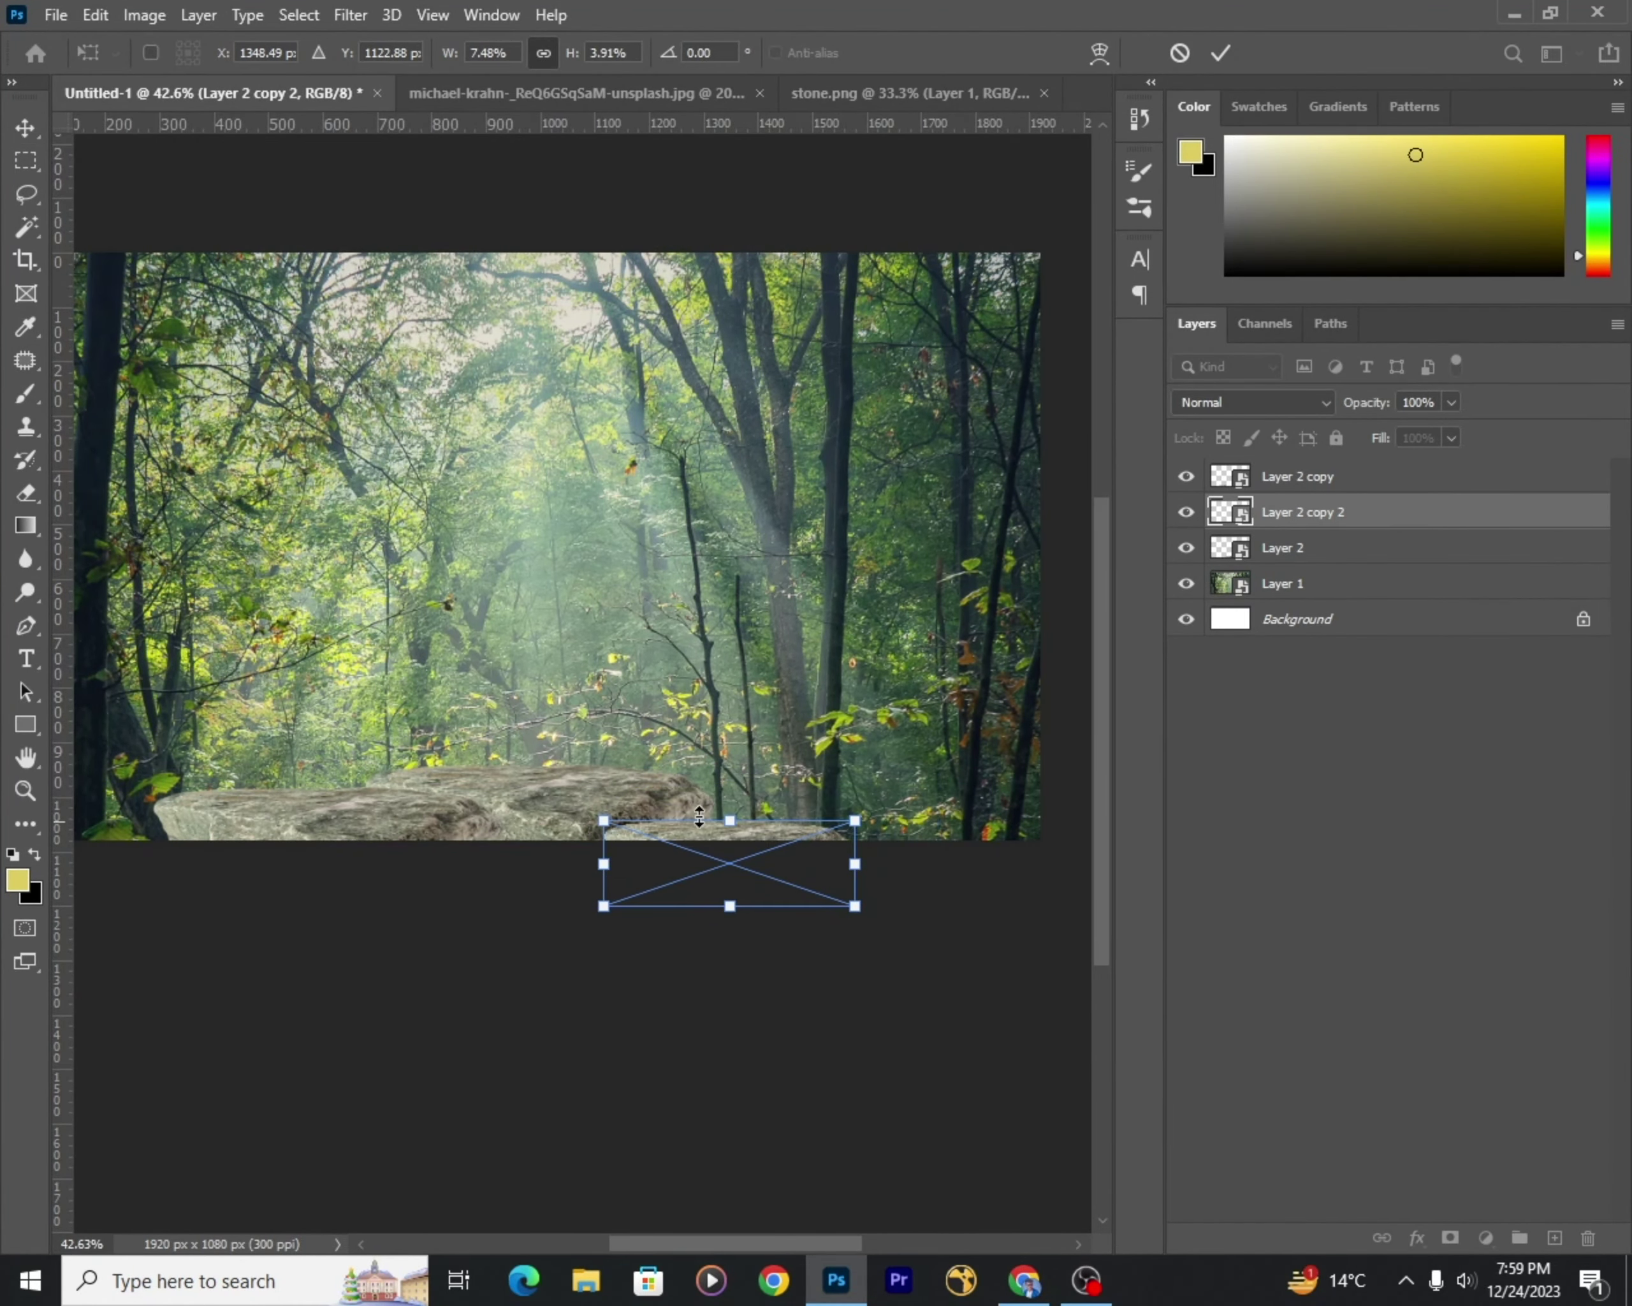
pyautogui.scroll(1, 699, 817)
# Step: Add a horizontally flipped stone copy on the right and move Layer 2 copy 3 below Layer 2
pyautogui.moveTo(642, 744)
pyautogui.mouseDown()
pyautogui.moveTo(831, 706)
pyautogui.moveTo(890, 713)
pyautogui.mouseUp()
pyautogui.hotkey('ctrl', 't')
pyautogui.rightClick(793, 684)
pyautogui.click(832, 1079)
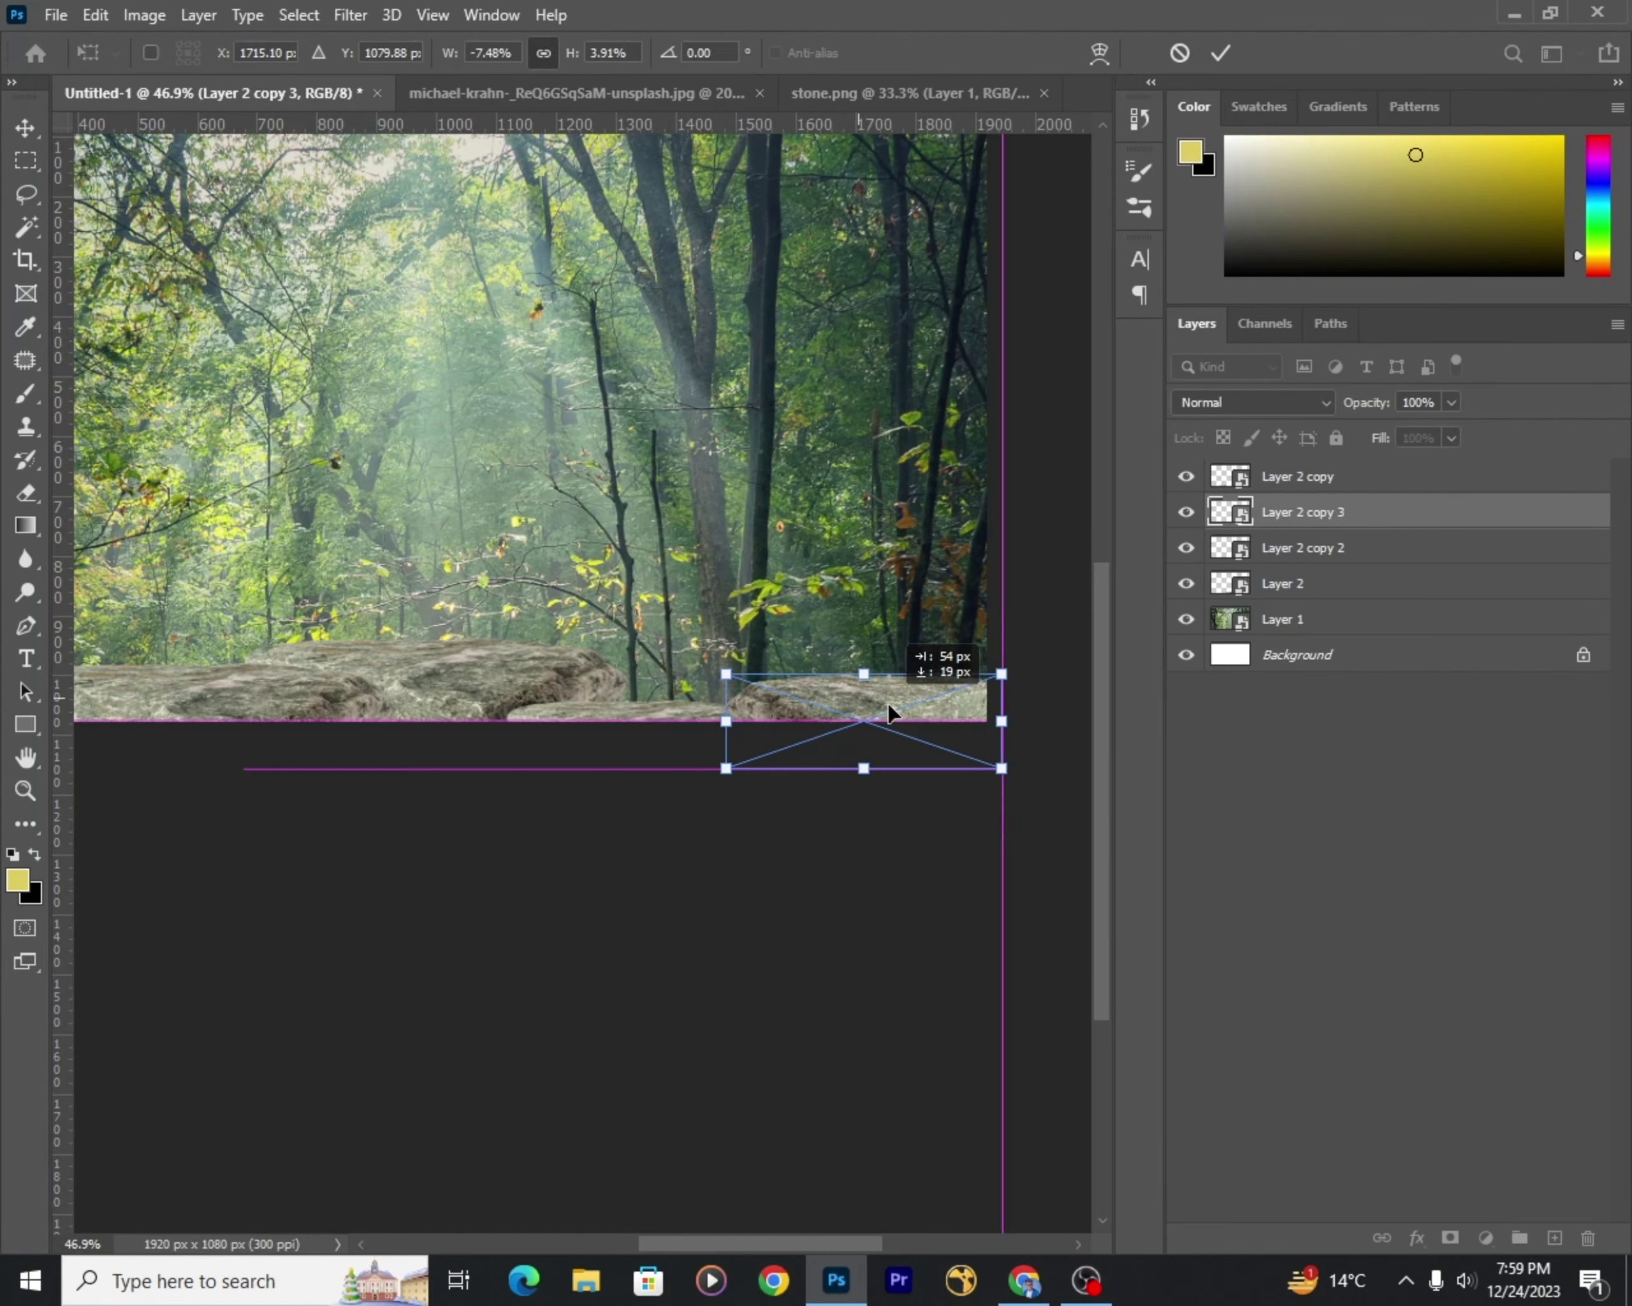
pyautogui.moveTo(1352, 604); pyautogui.dragTo(1352, 605)
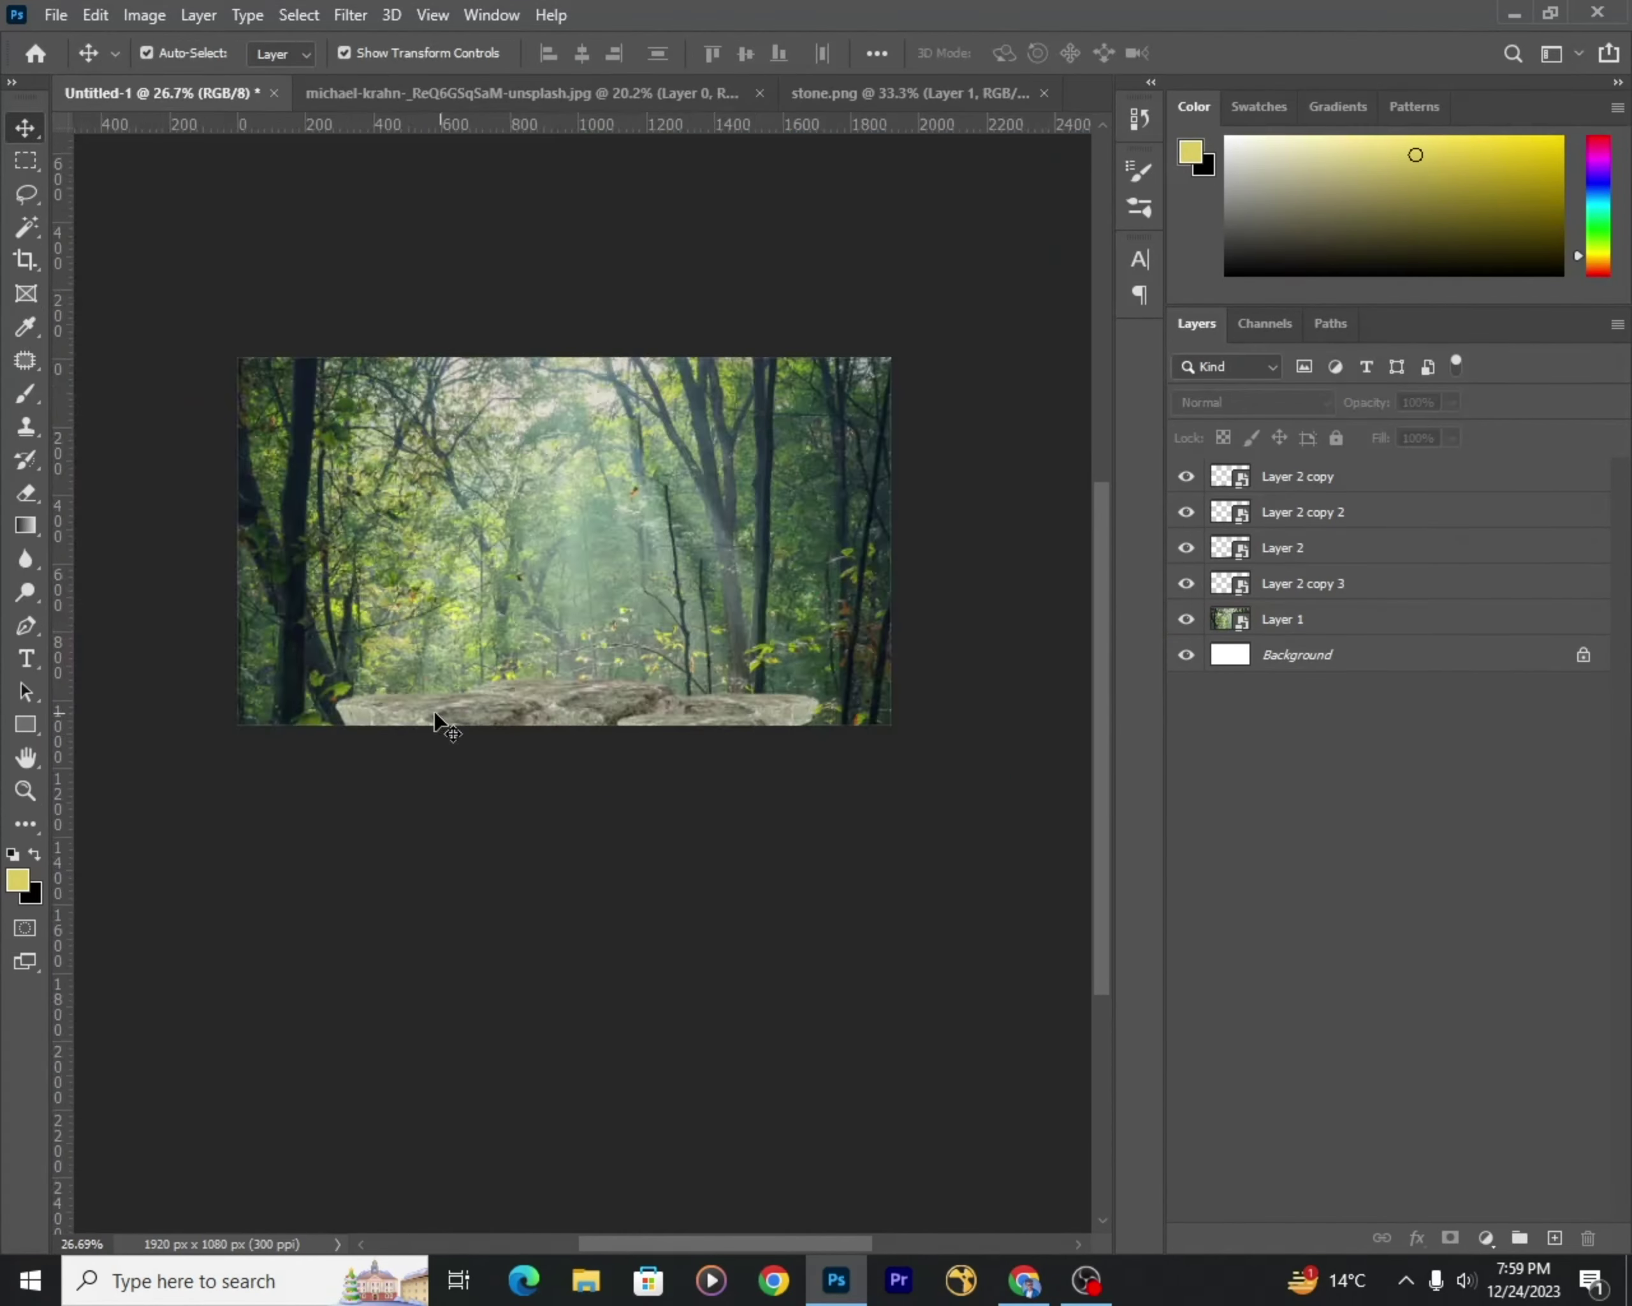
# Step: Duplicate Layer 2 copy 2 leftward along the ledge, flipped horizontally
pyautogui.click(829, 734)
pyautogui.scroll(-1, 793, 723)
pyautogui.scroll(1, 659, 821)
pyautogui.moveTo(659, 820); pyautogui.dragTo(437, 779)
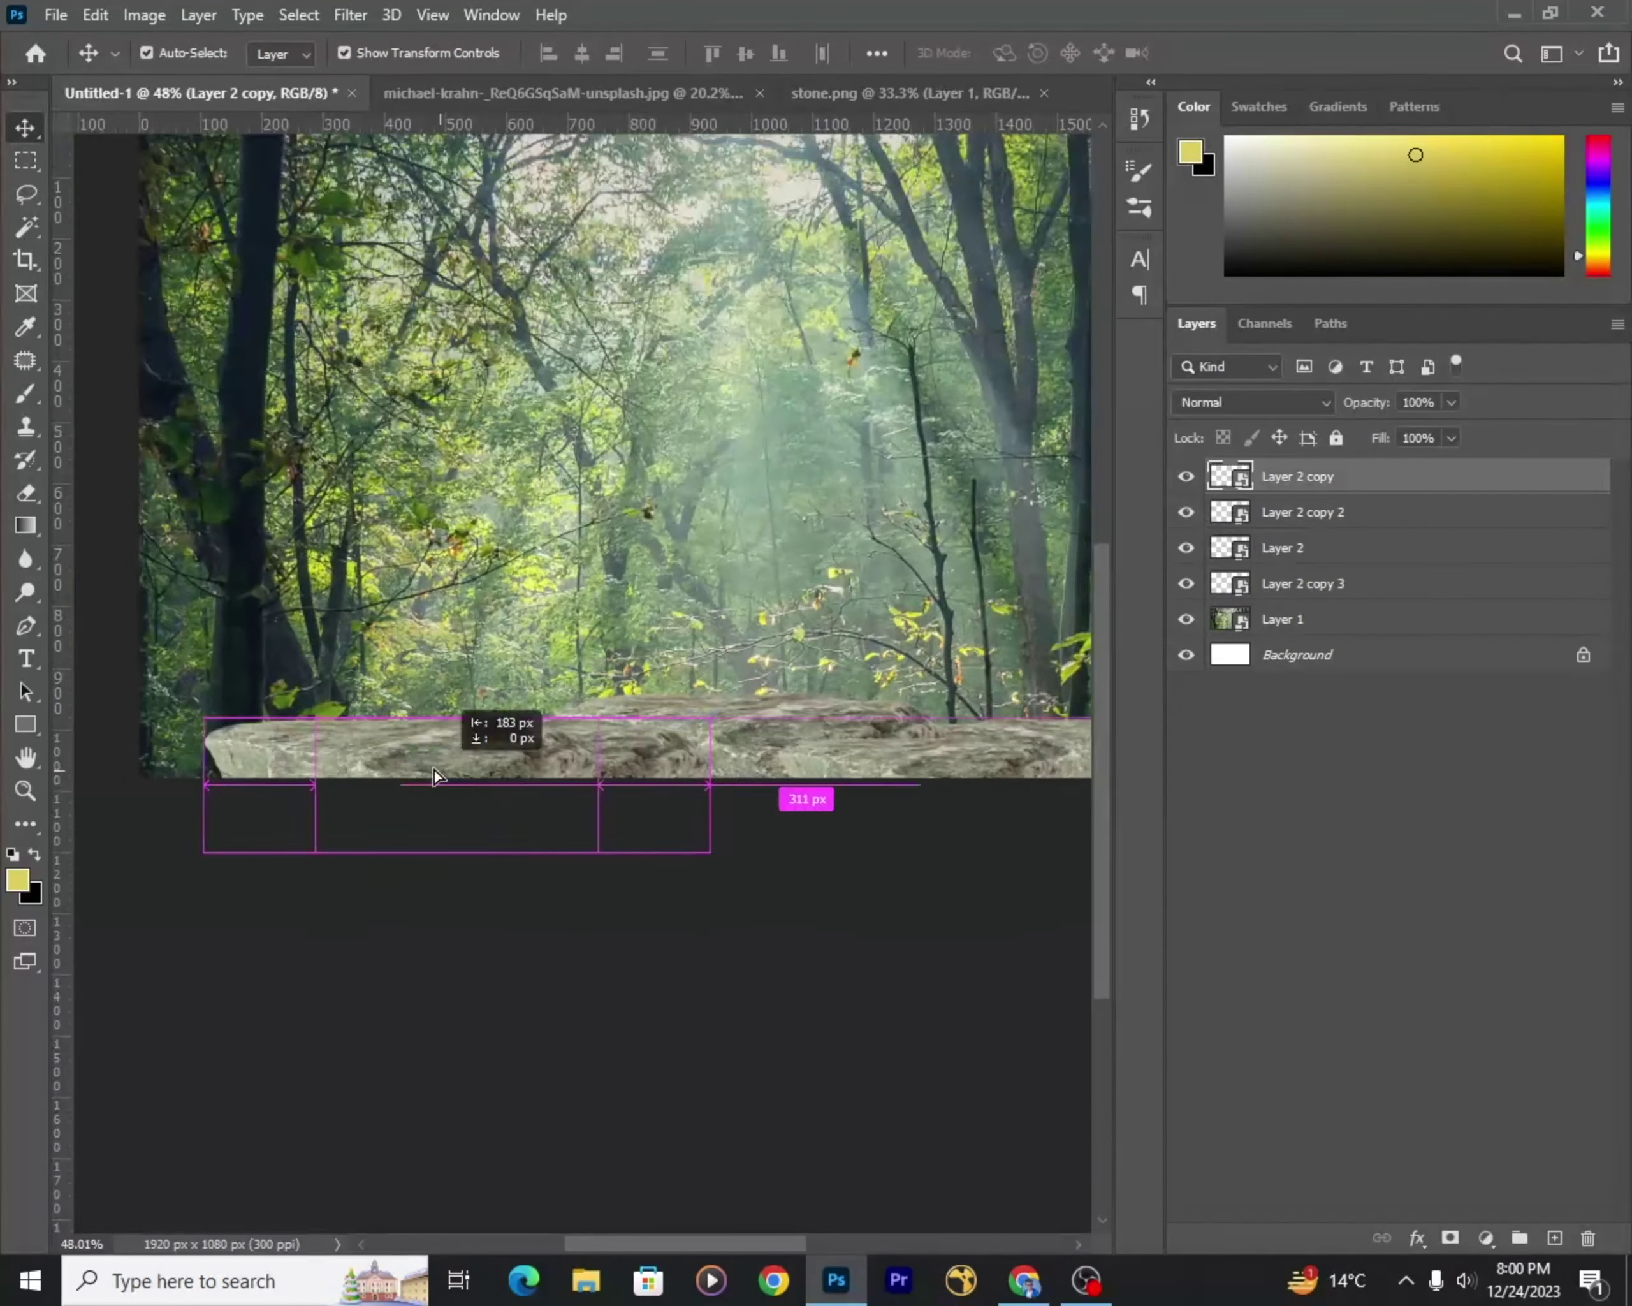
pyautogui.hotkey('ctrl', 't')
pyautogui.rightClick(338, 762)
pyautogui.click(386, 1174)
pyautogui.press('Return')
# Step: Flip the Layer 2 copy 3 stone vertically
pyautogui.scroll(-1, 765, 893)
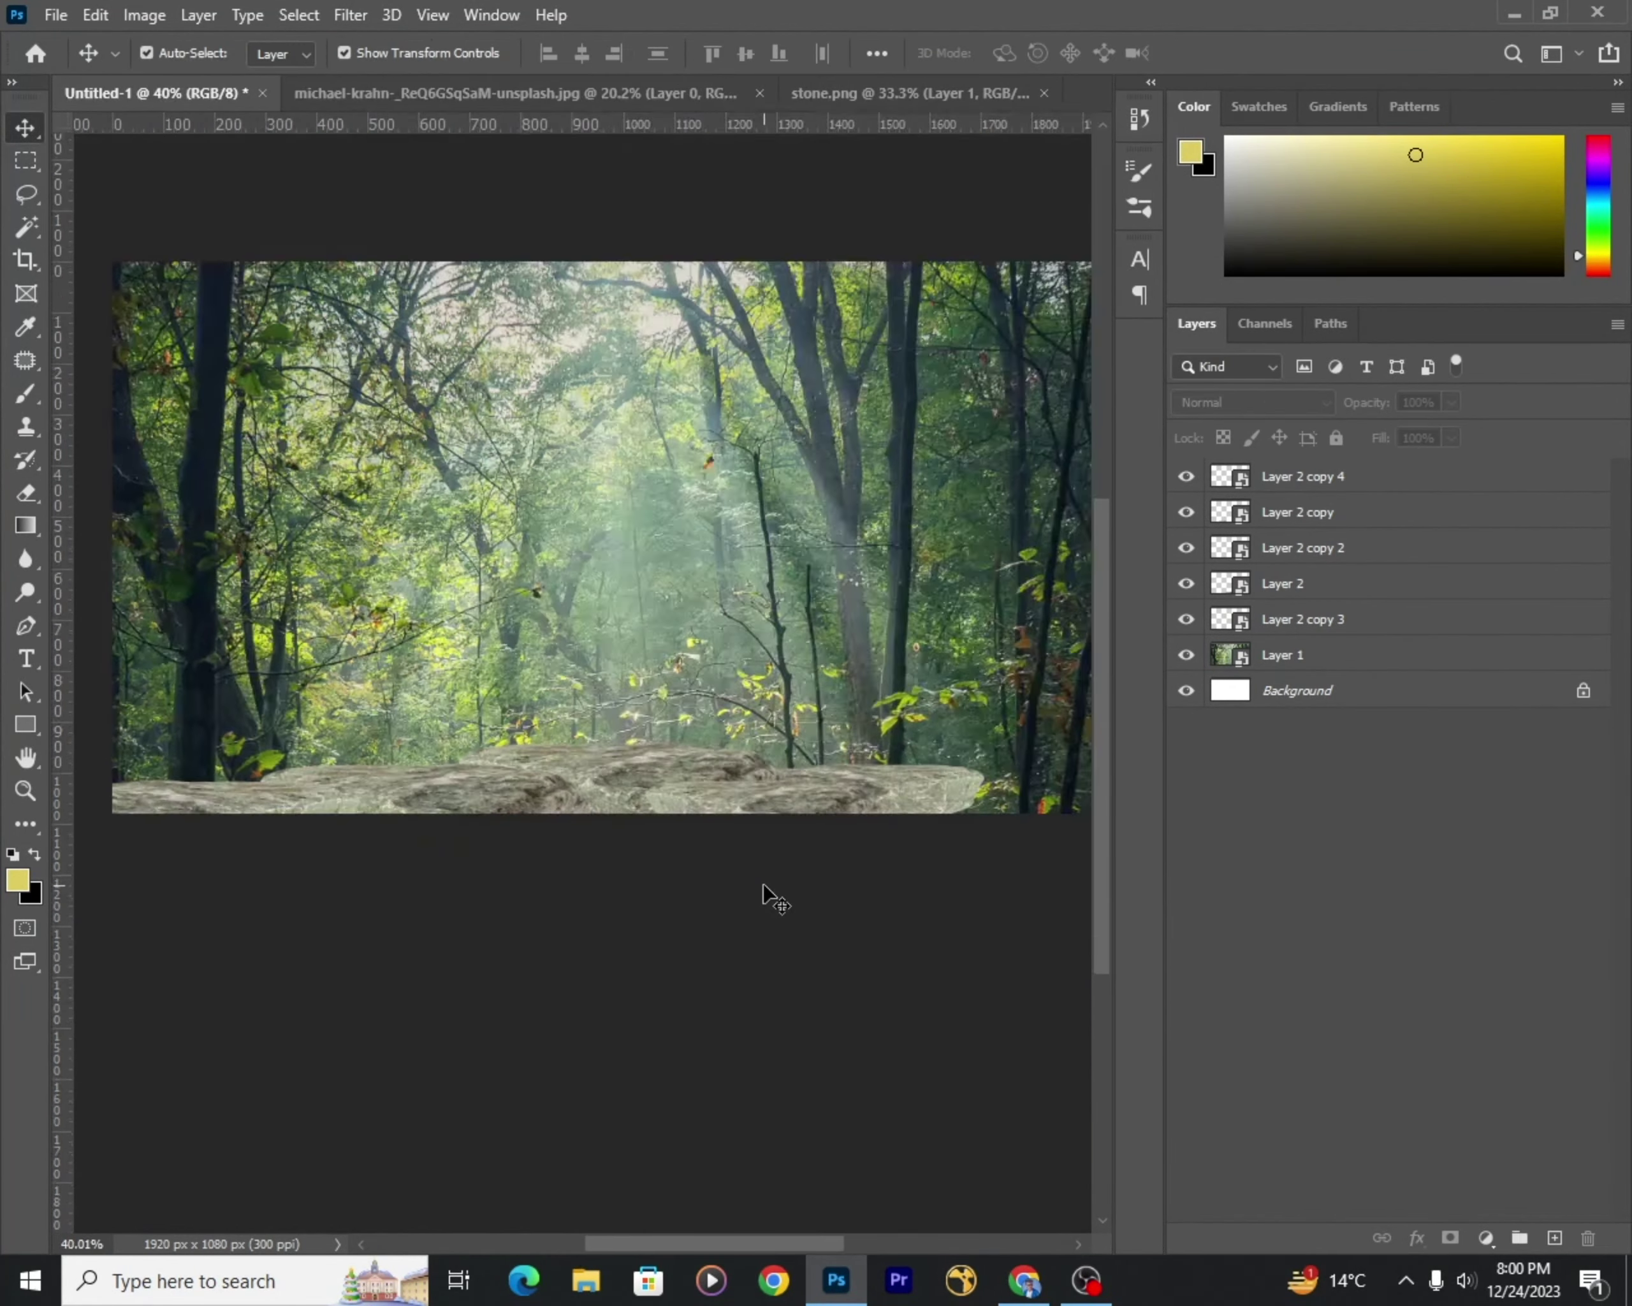
pyautogui.click(837, 806)
pyautogui.hotkey('ctrl', 't')
pyautogui.rightClick(994, 798)
pyautogui.click(1087, 1218)
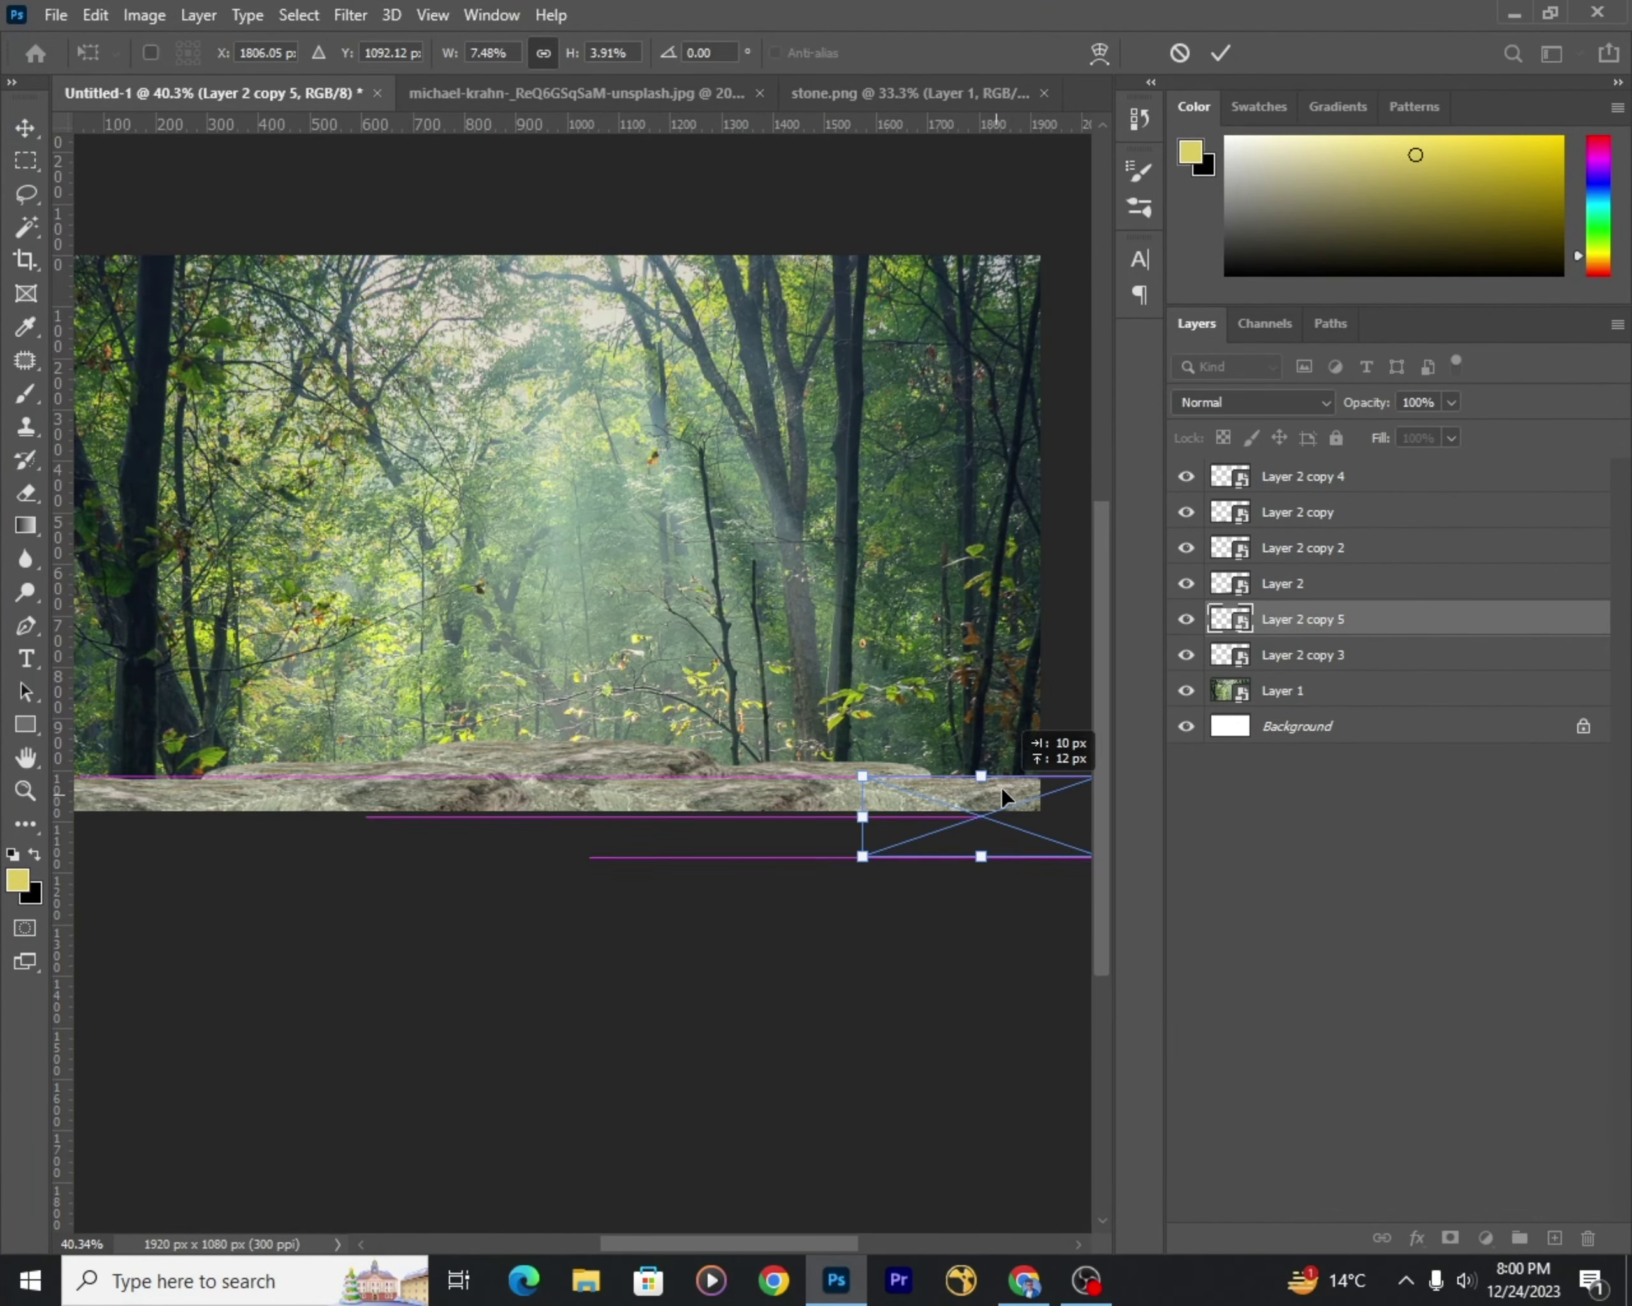
pyautogui.press('Return')
# Step: Close the stone.png document
pyautogui.scroll(-1, 875, 821)
pyautogui.scroll(1, 711, 522)
pyautogui.click(909, 92)
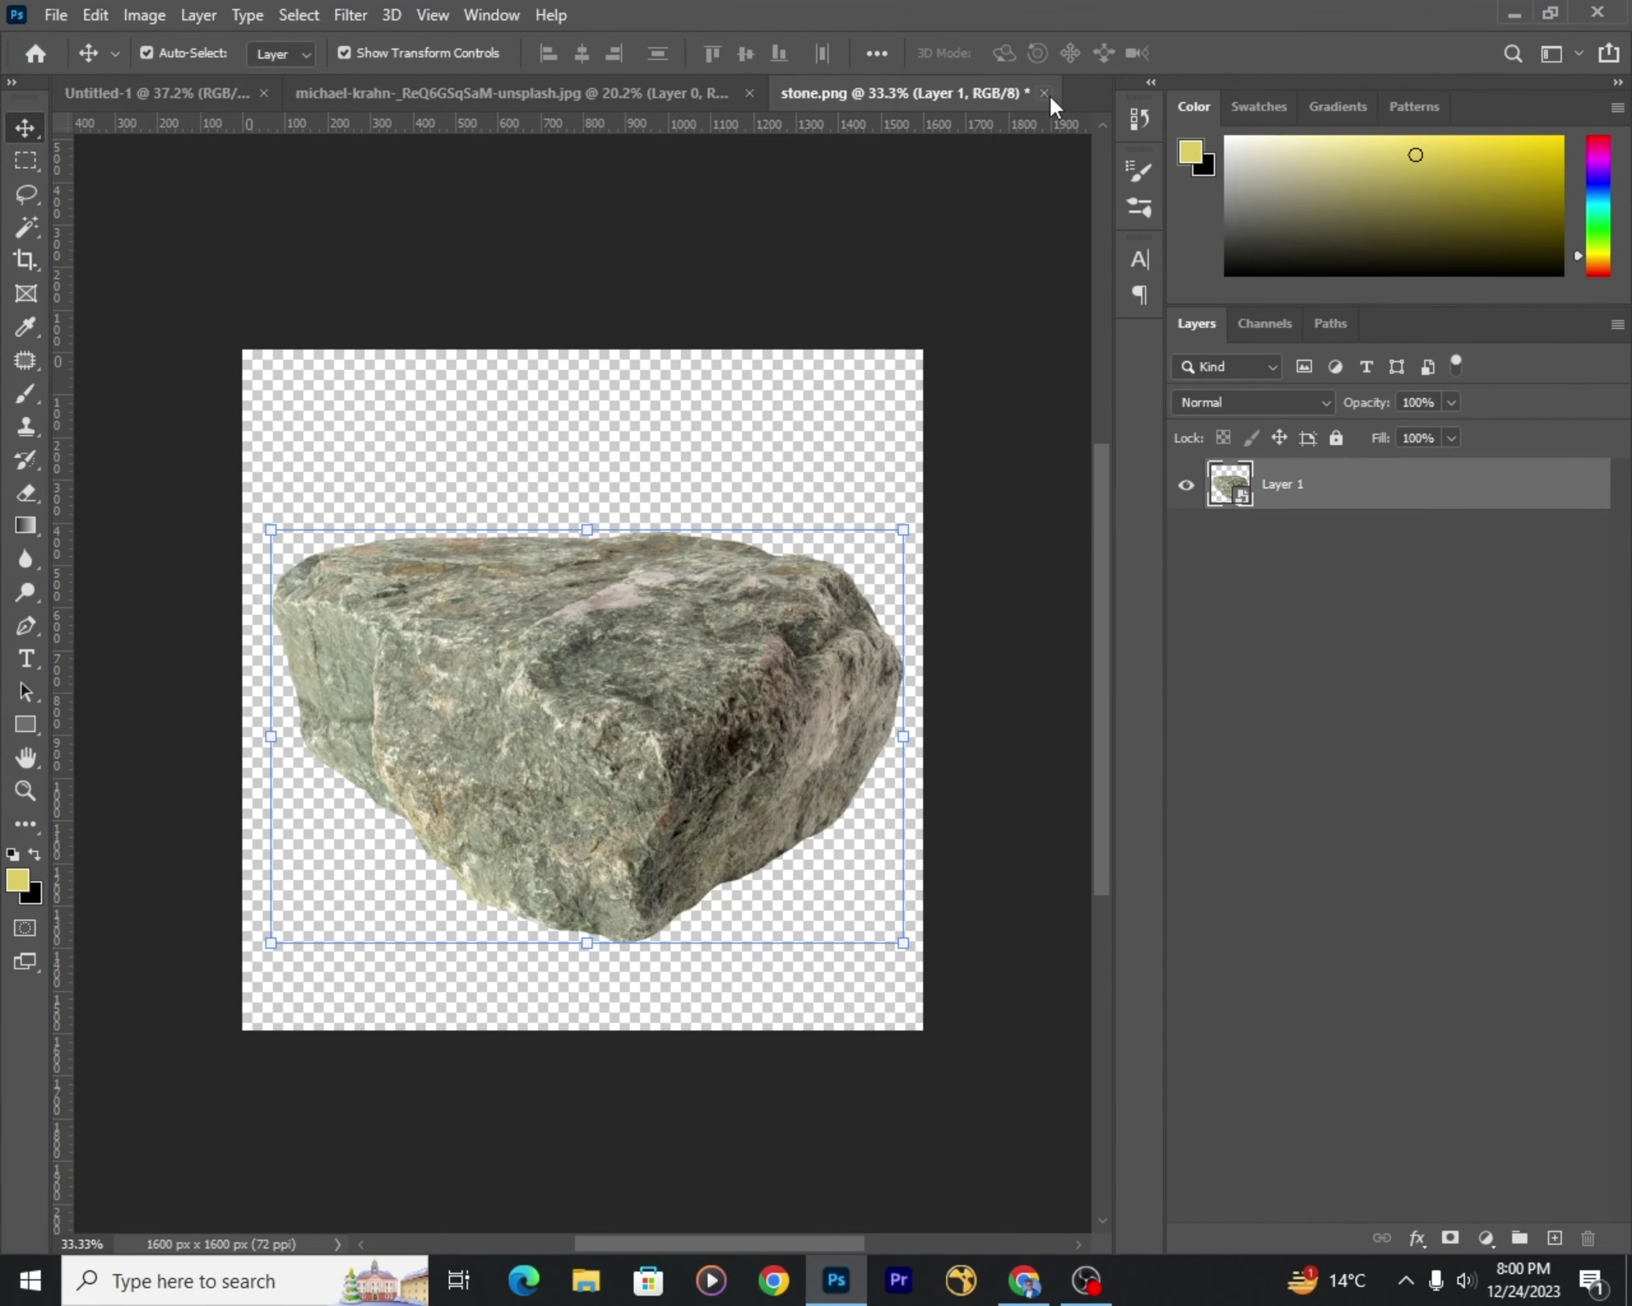
pyautogui.click(1044, 92)
# Step: Save the composite as New Design.psd in the New Topic > 02 folder
pyautogui.scroll(-1, 655, 439)
pyautogui.hotkey('ctrl', 's')
pyautogui.click(867, 956)
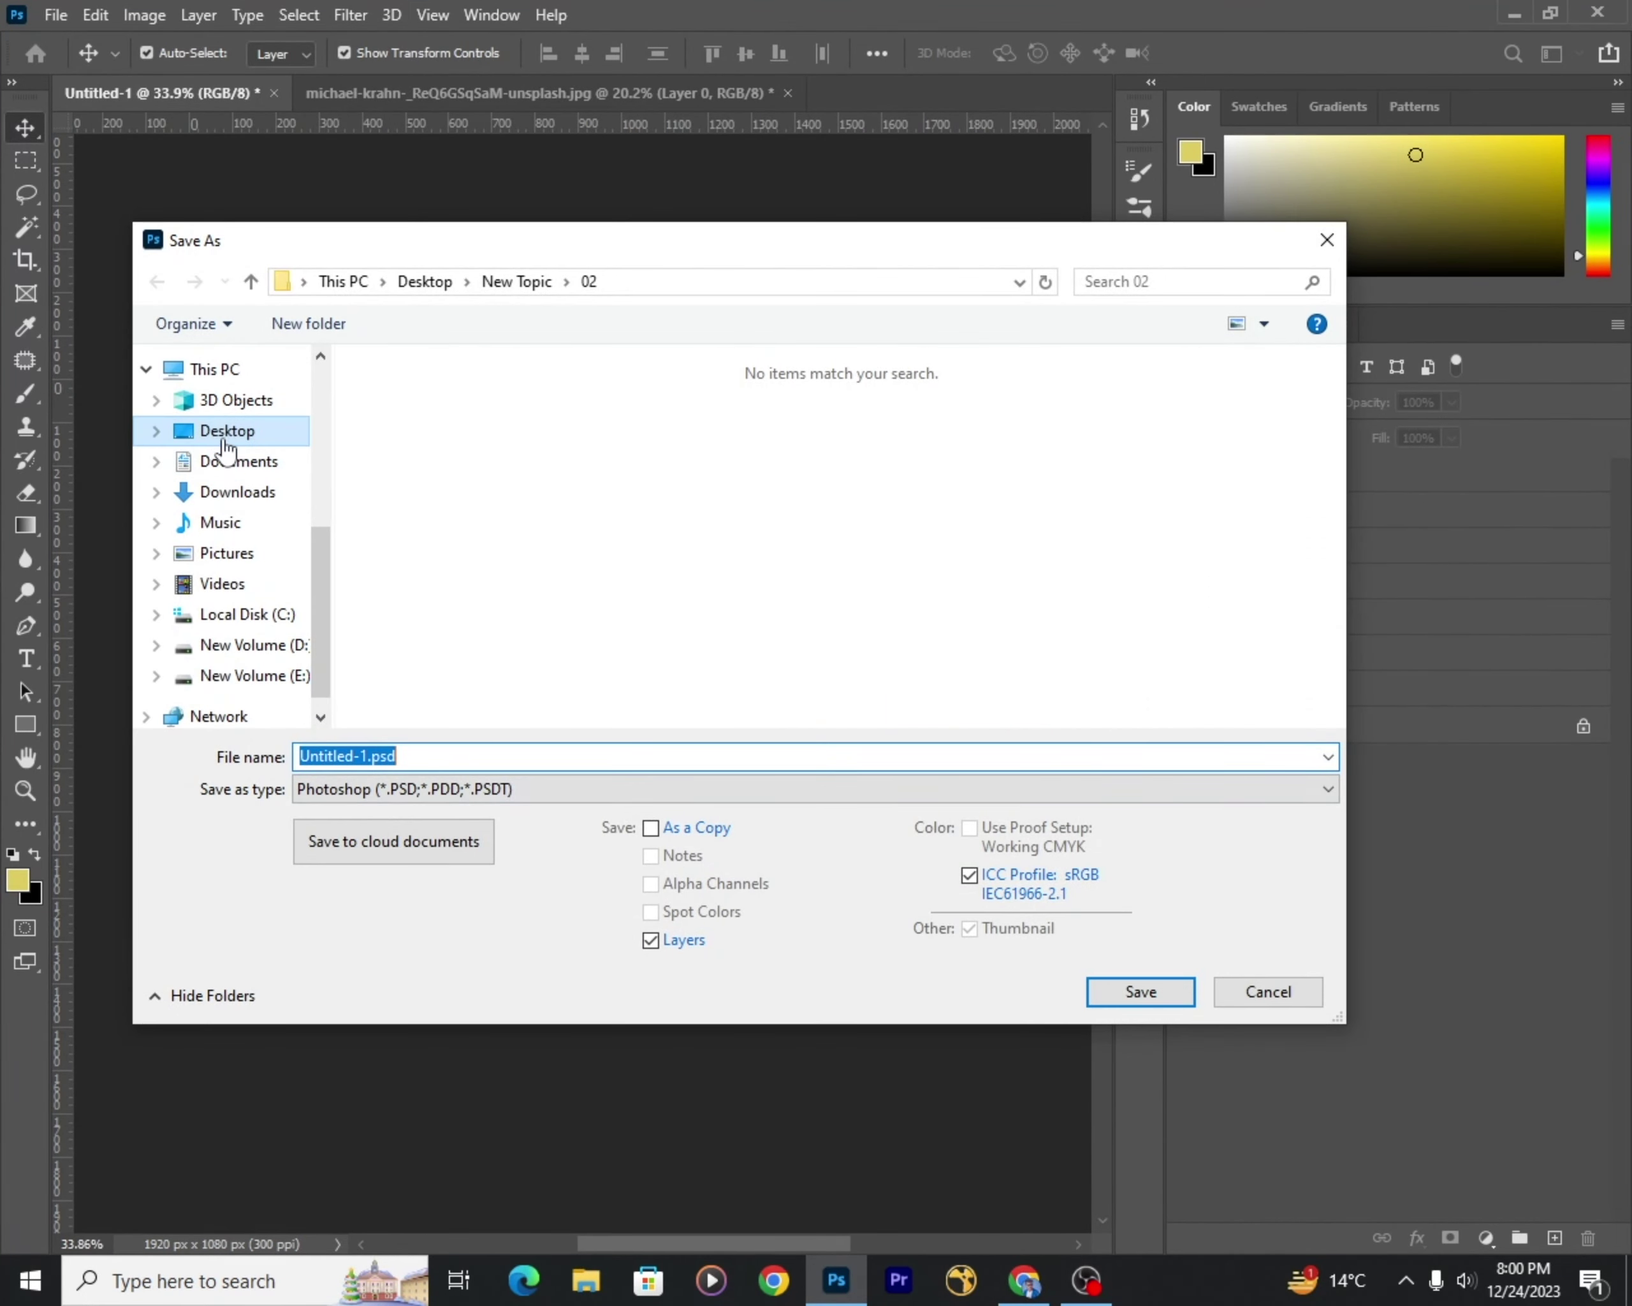
pyautogui.click(224, 431)
pyautogui.doubleClick(406, 419)
pyautogui.doubleClick(405, 418)
pyautogui.press('Return')
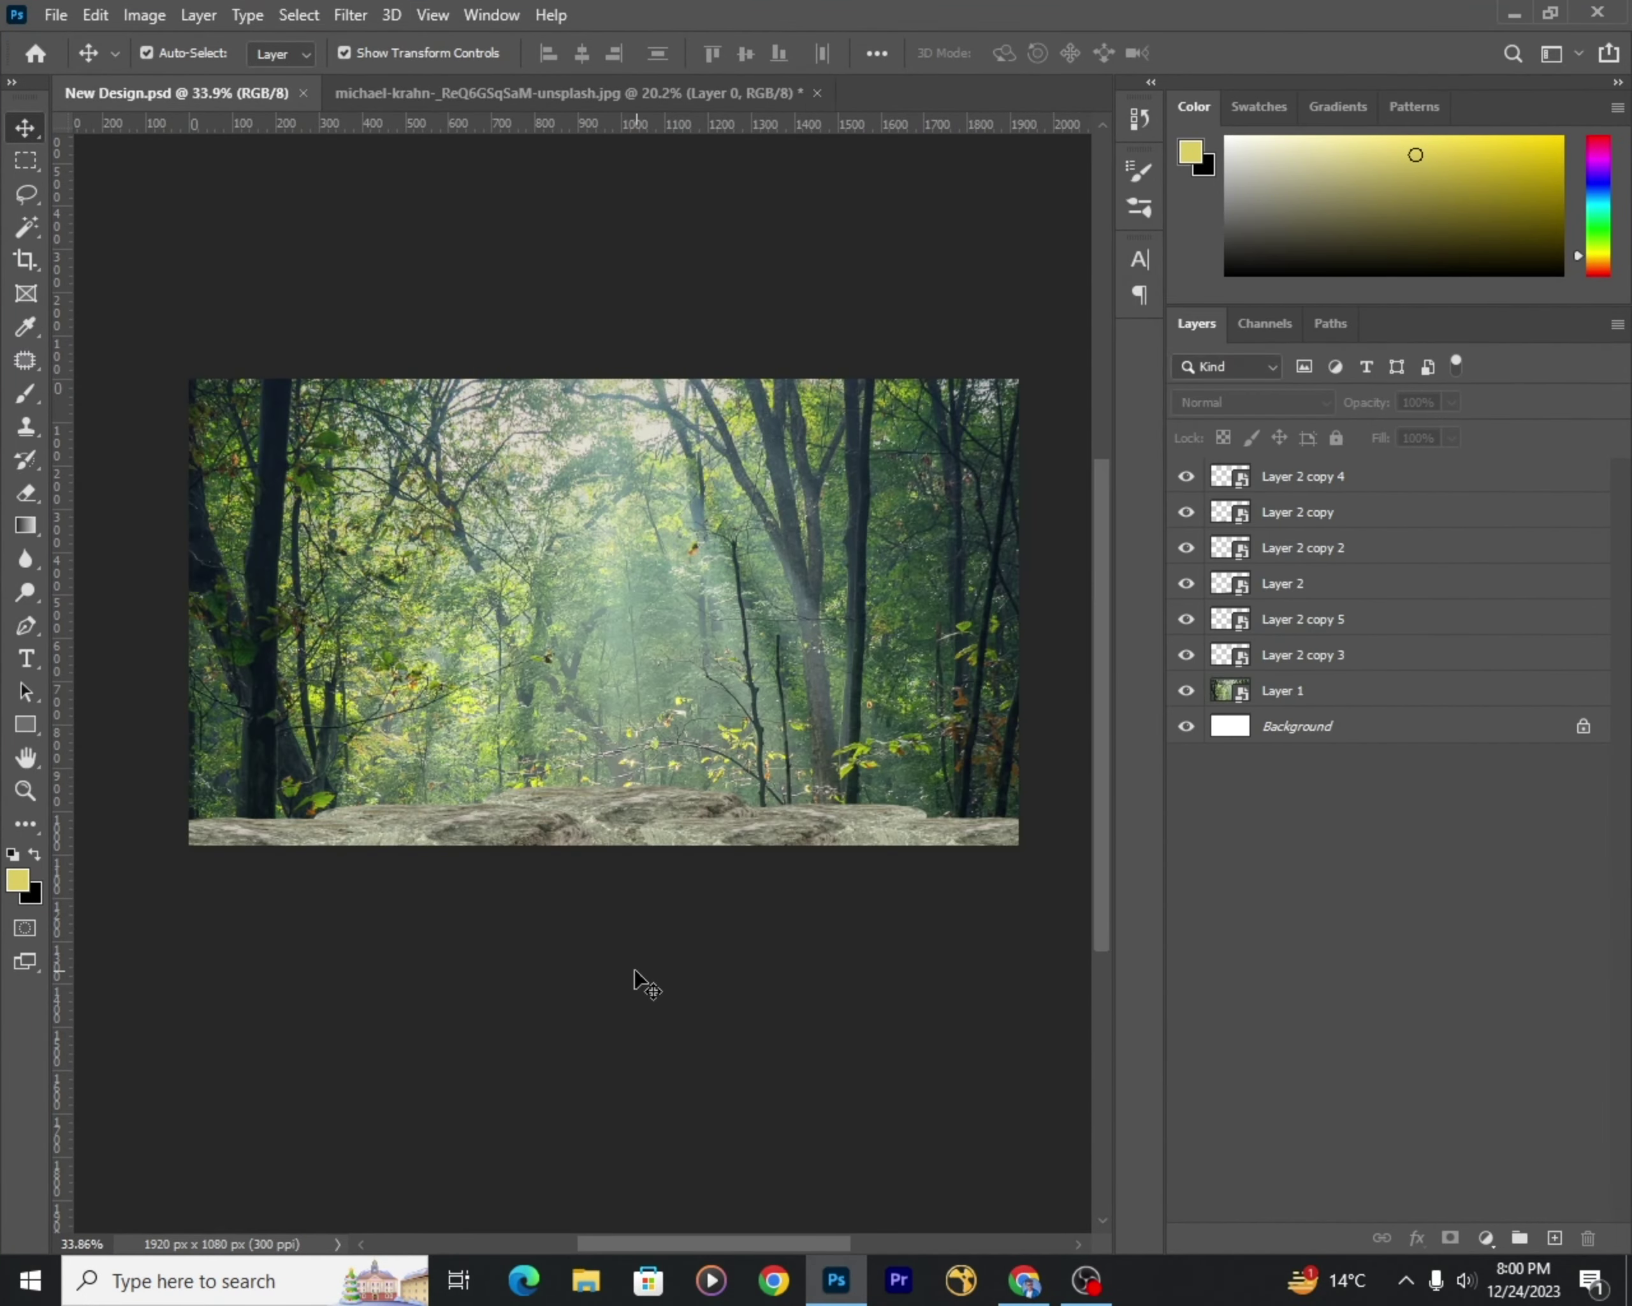
# Step: Close the forest photo document and open product.png
pyautogui.click(757, 93)
pyautogui.click(812, 92)
pyautogui.hotkey('ctrl', 'o')
pyautogui.doubleClick(1106, 581)
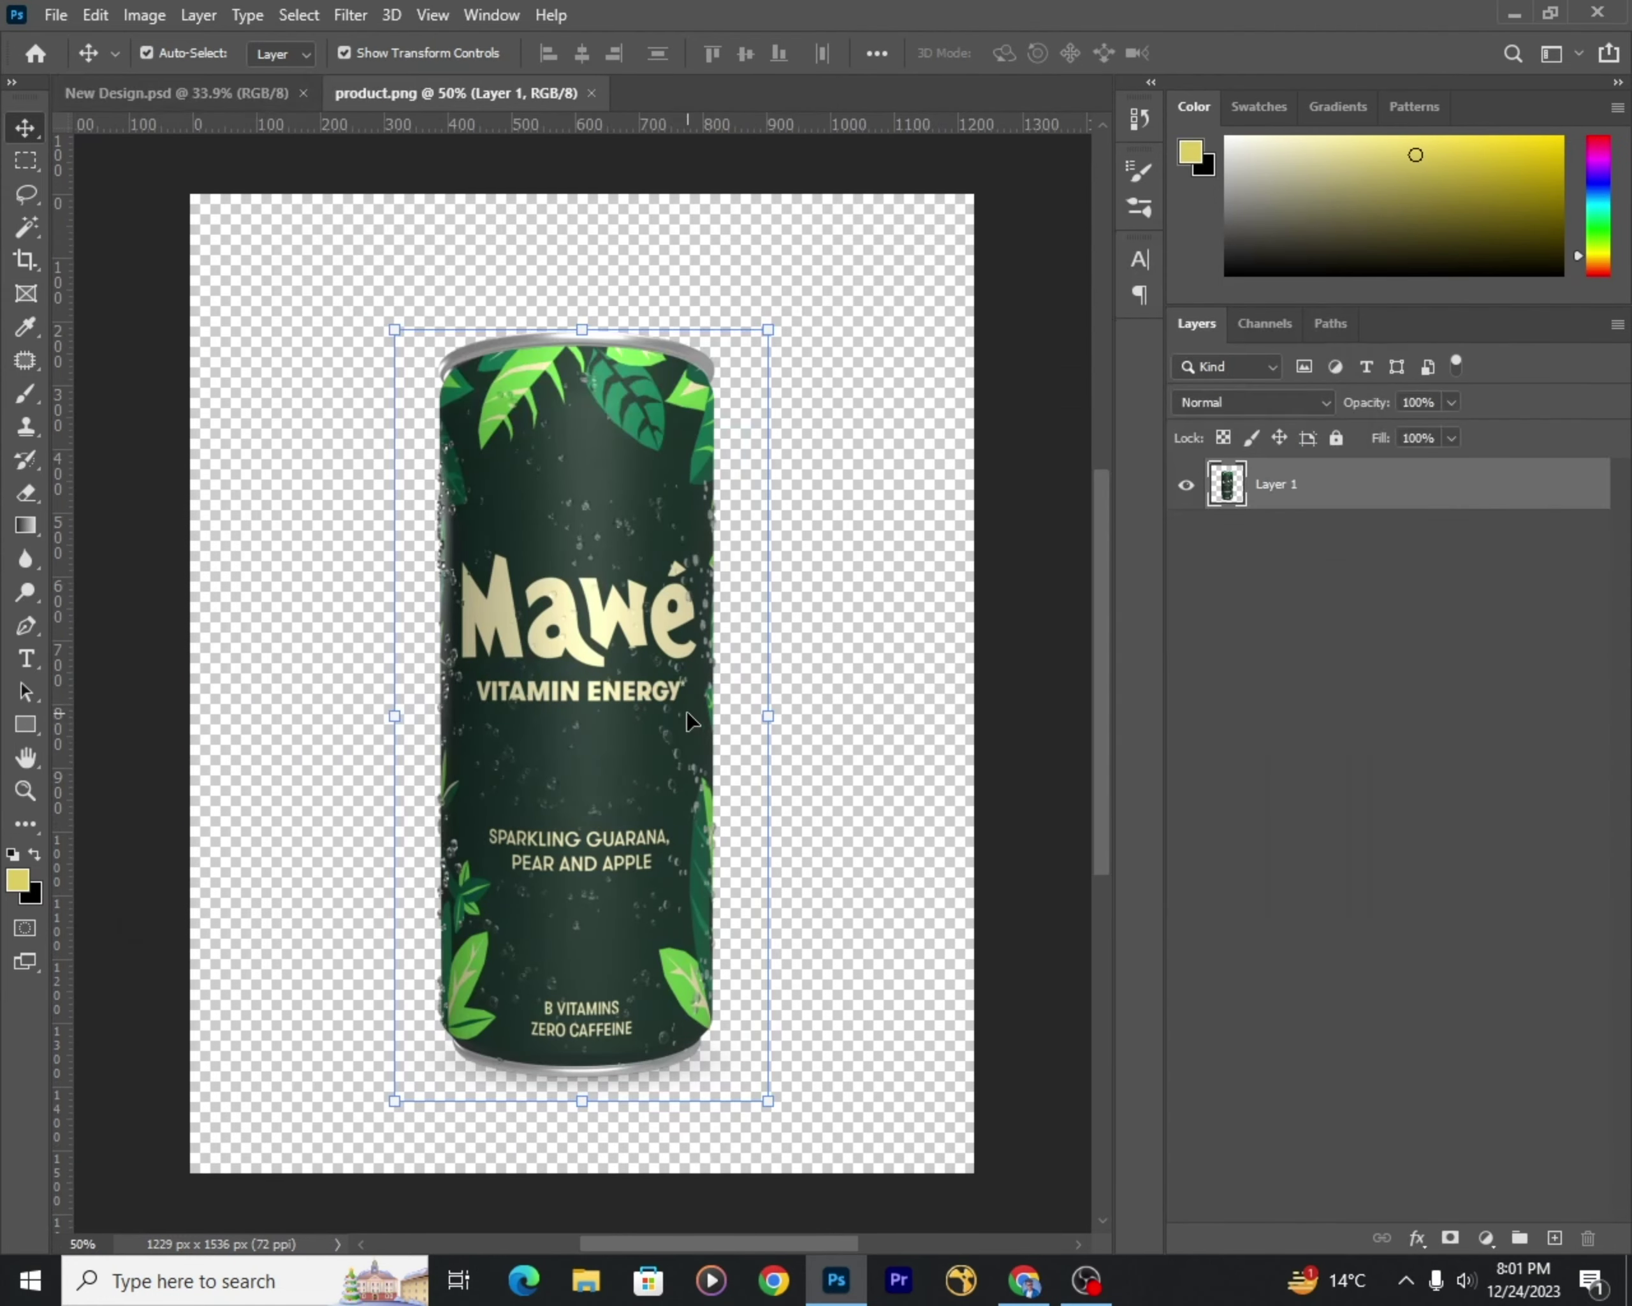
# Step: Scale the Mawé can down and stand it on the rocks right of centre
pyautogui.moveTo(685, 722); pyautogui.dragTo(611, 650)
pyautogui.hotkey('ctrl', 't')
pyautogui.moveTo(496, 428); pyautogui.dragTo(561, 526)
pyautogui.scroll(5, 561, 526)
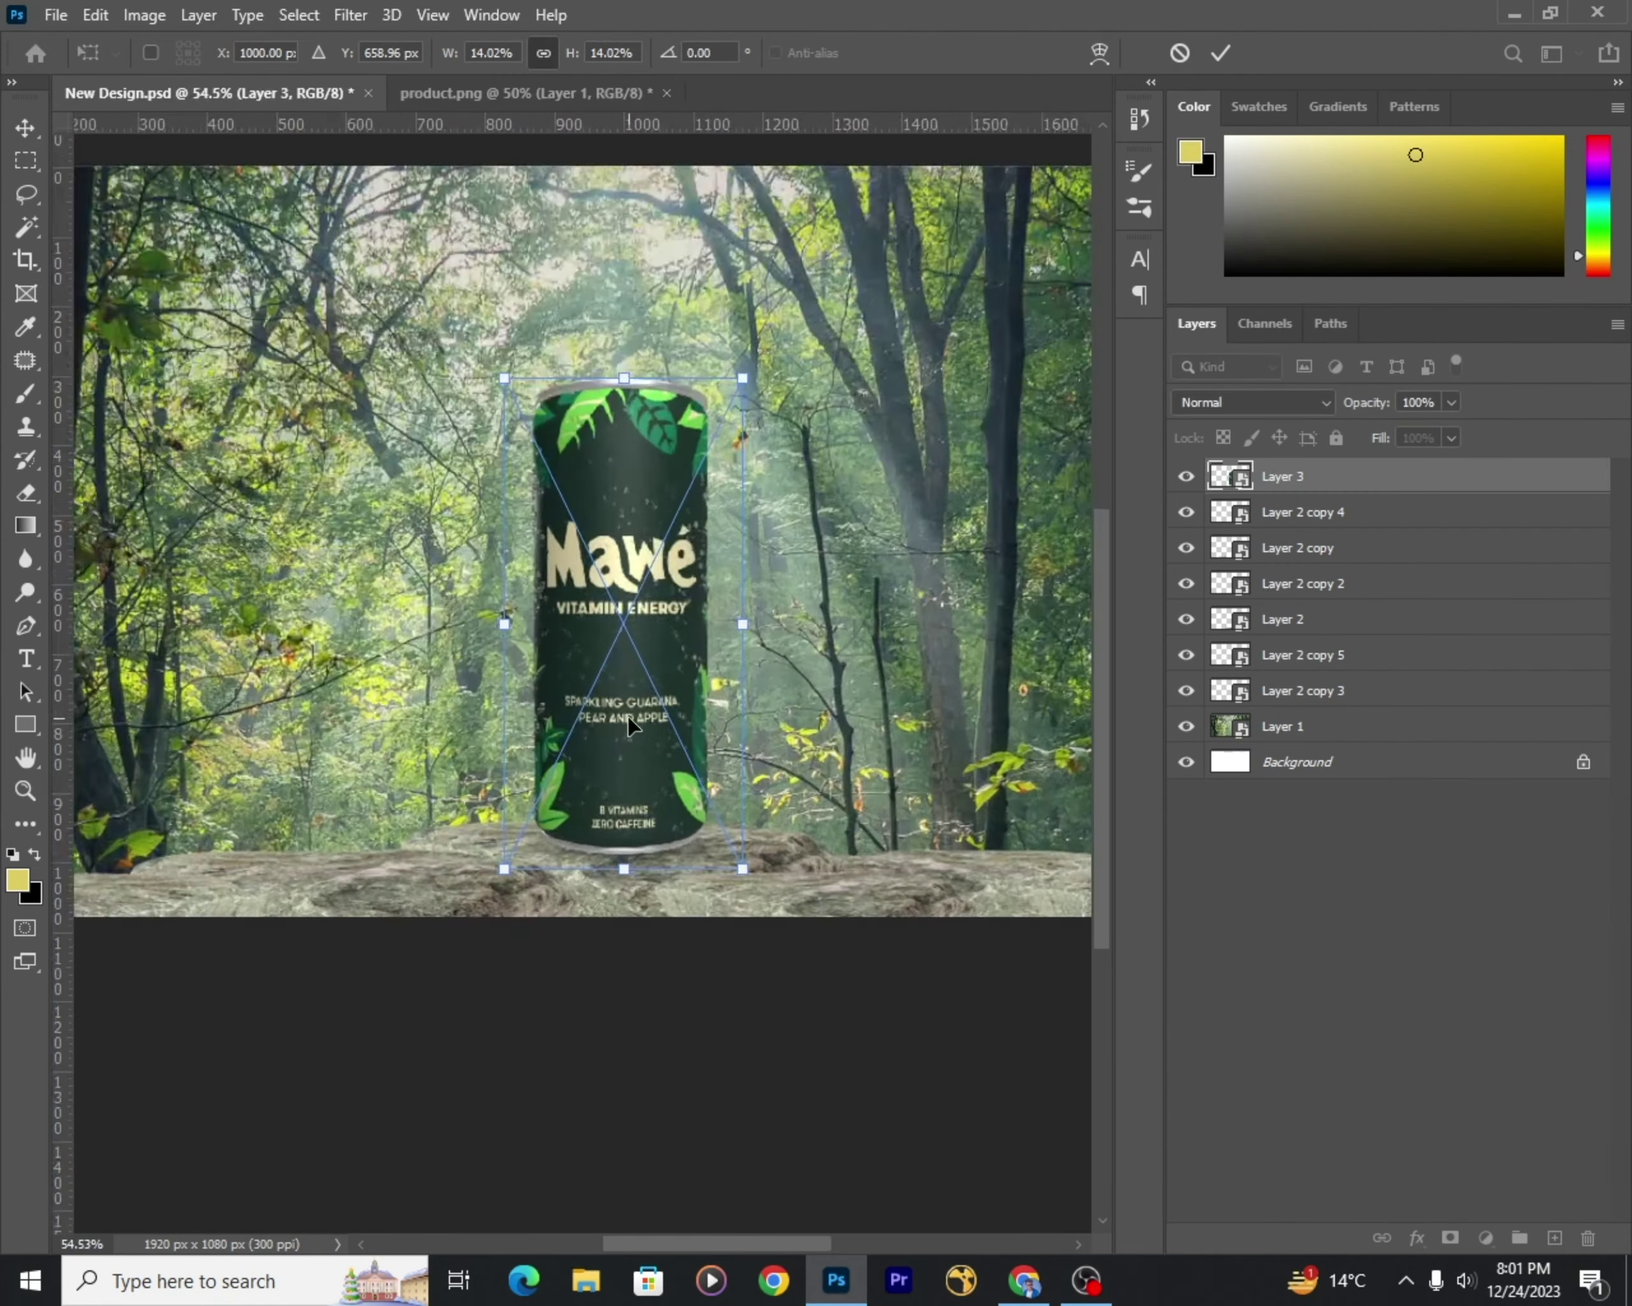
pyautogui.scroll(-5, 849, 295)
pyautogui.press('Return')
pyautogui.moveTo(726, 550); pyautogui.dragTo(840, 508)
# Step: Inspect the composite and select the Layer 2 stone layer
pyautogui.scroll(6, 797, 738)
pyautogui.scroll(-4, 797, 738)
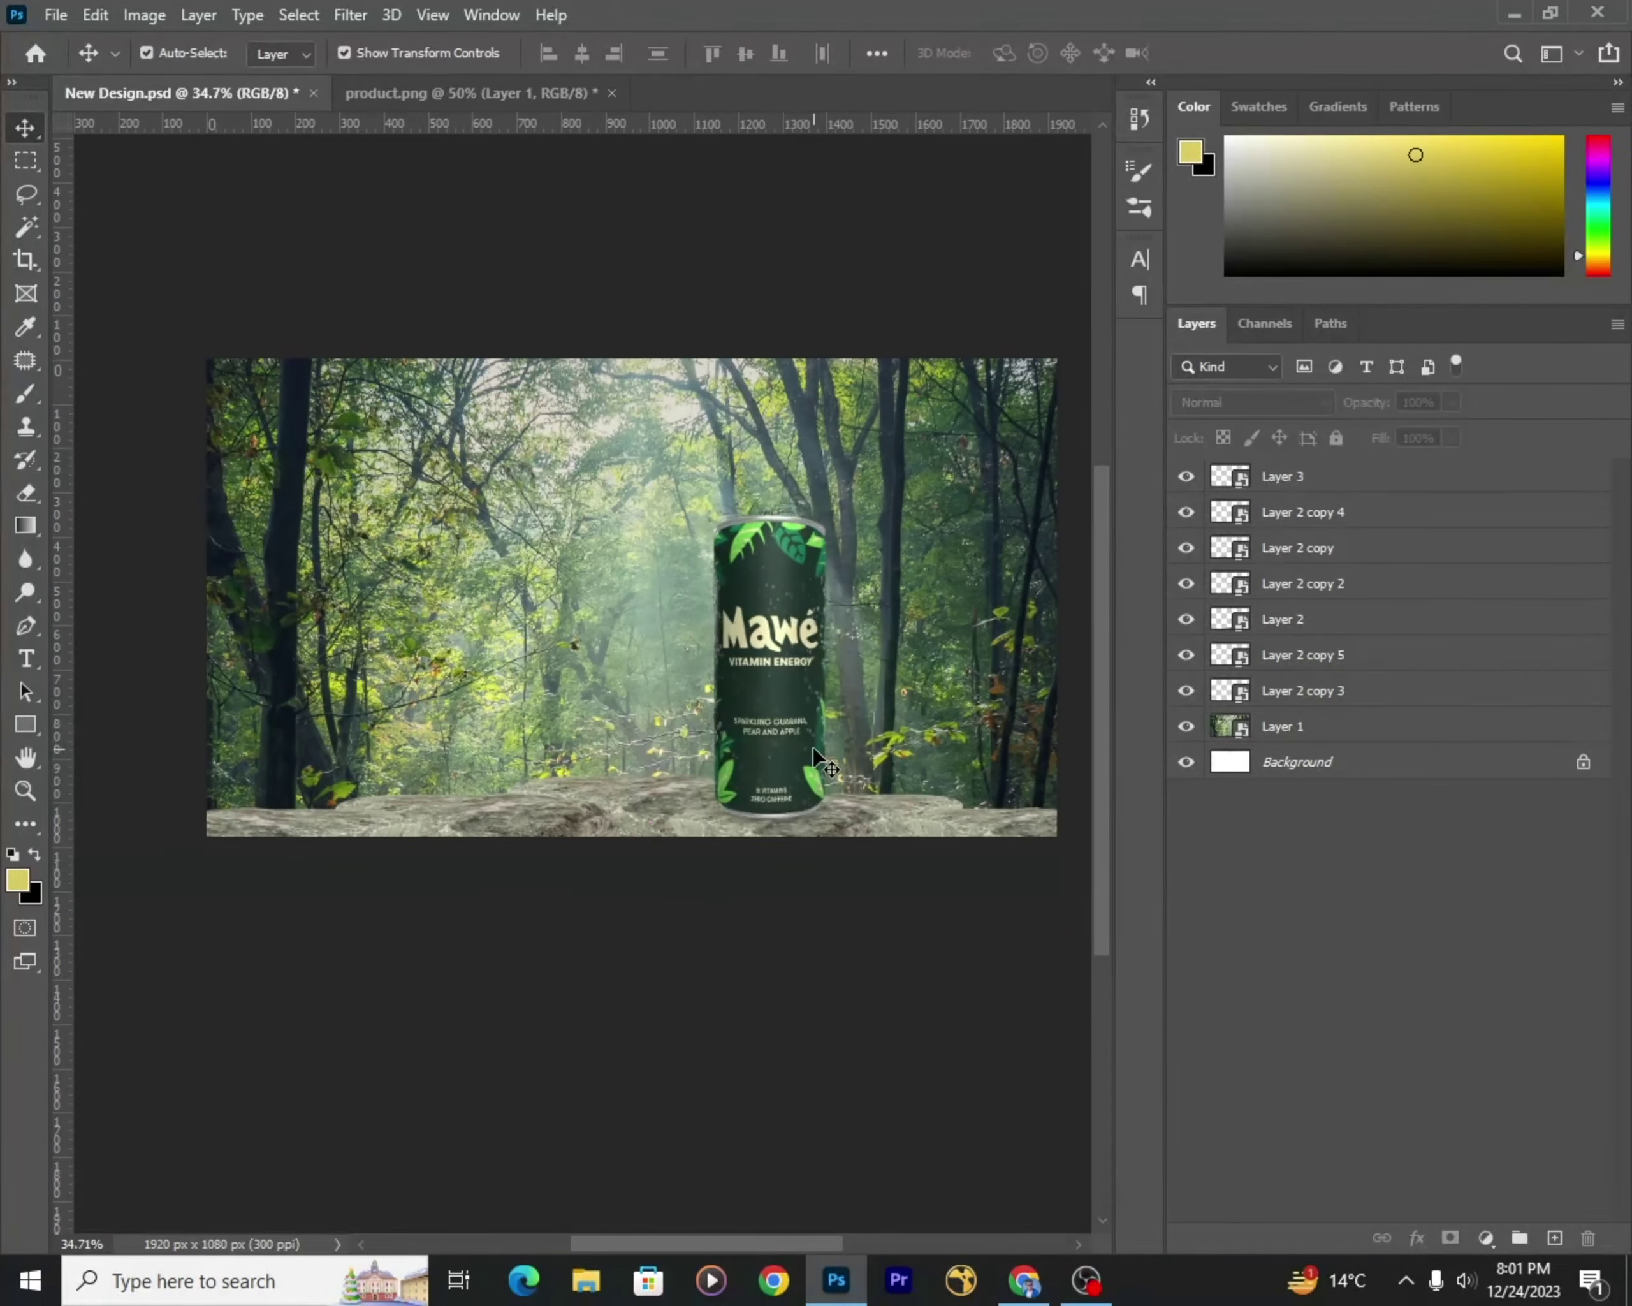
pyautogui.scroll(1, 757, 680)
pyautogui.scroll(3, 757, 680)
pyautogui.scroll(-4, 753, 676)
pyautogui.scroll(3, 753, 676)
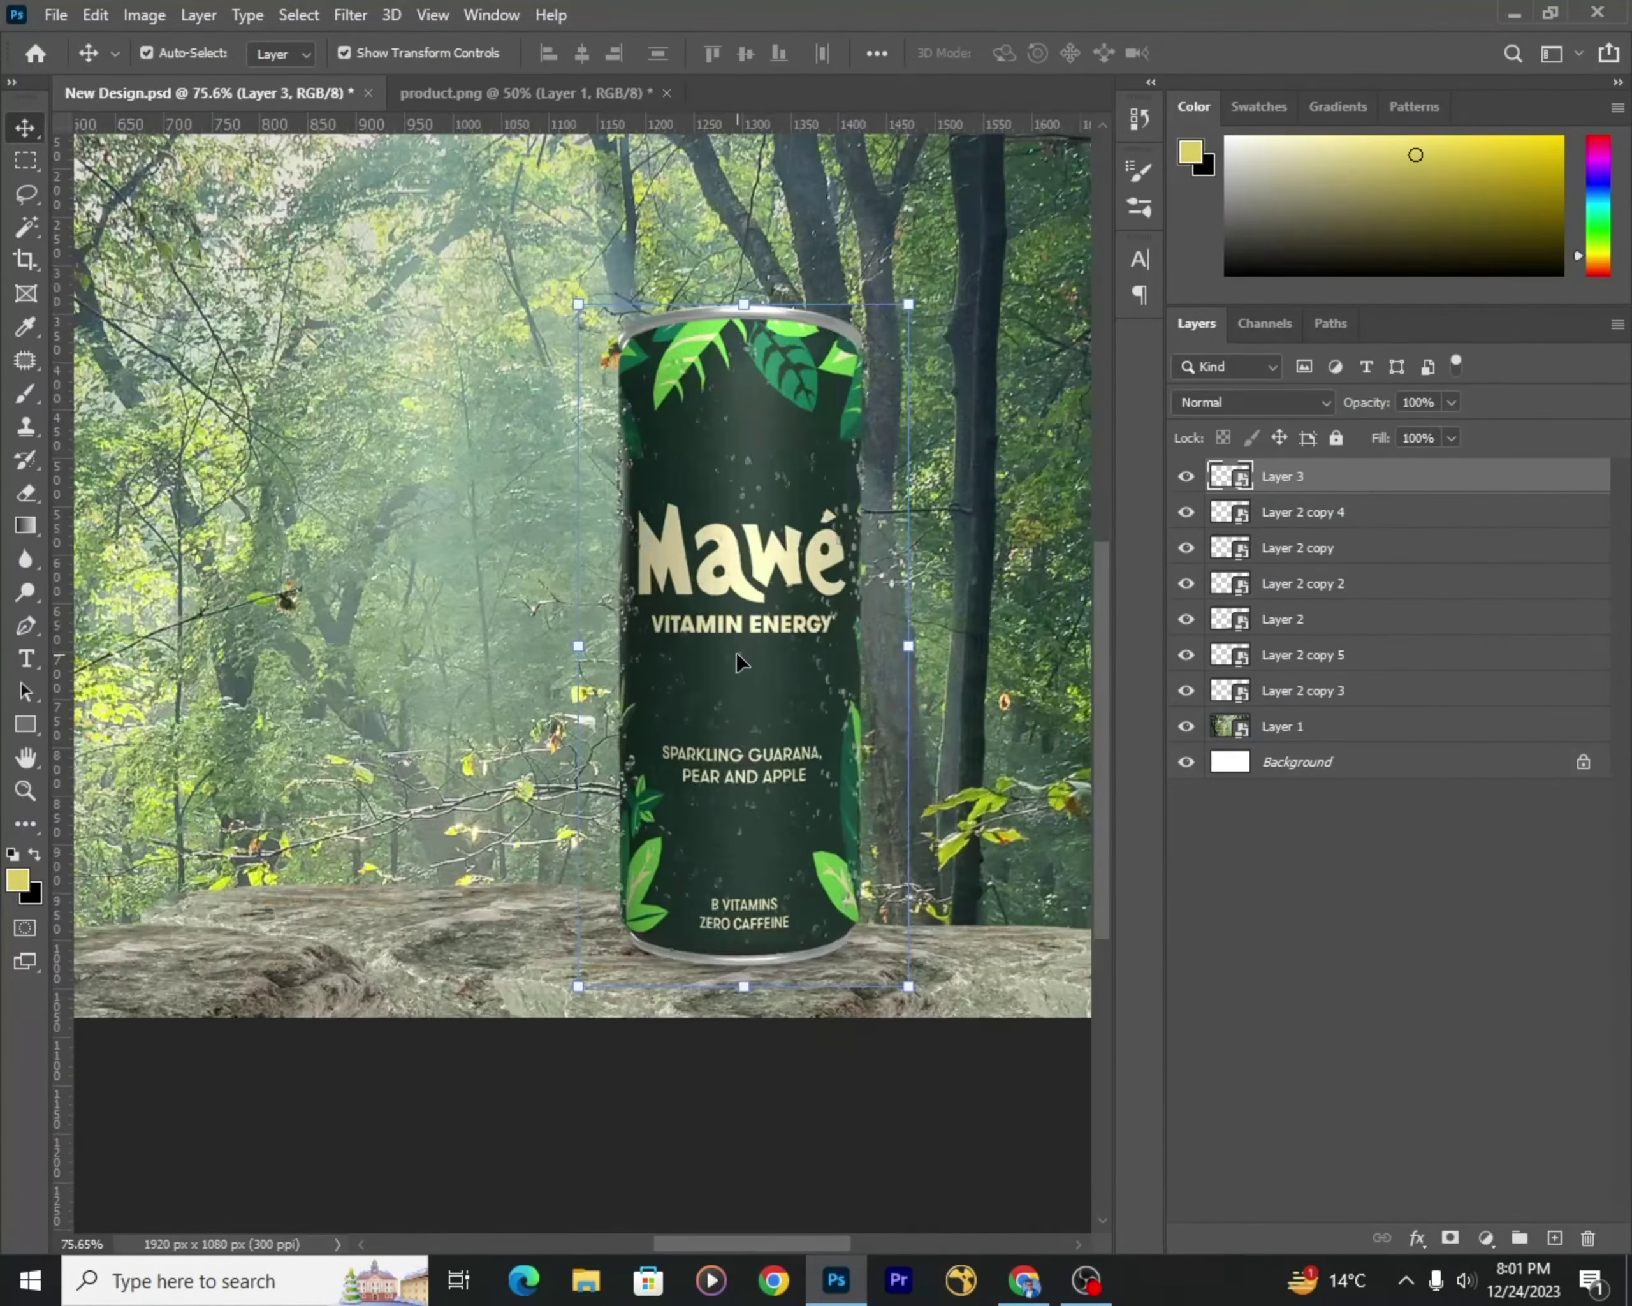
pyautogui.scroll(1, 736, 650)
pyautogui.click(435, 945)
pyautogui.scroll(-5, 434, 944)
pyautogui.scroll(3, 556, 843)
pyautogui.scroll(2, 557, 844)
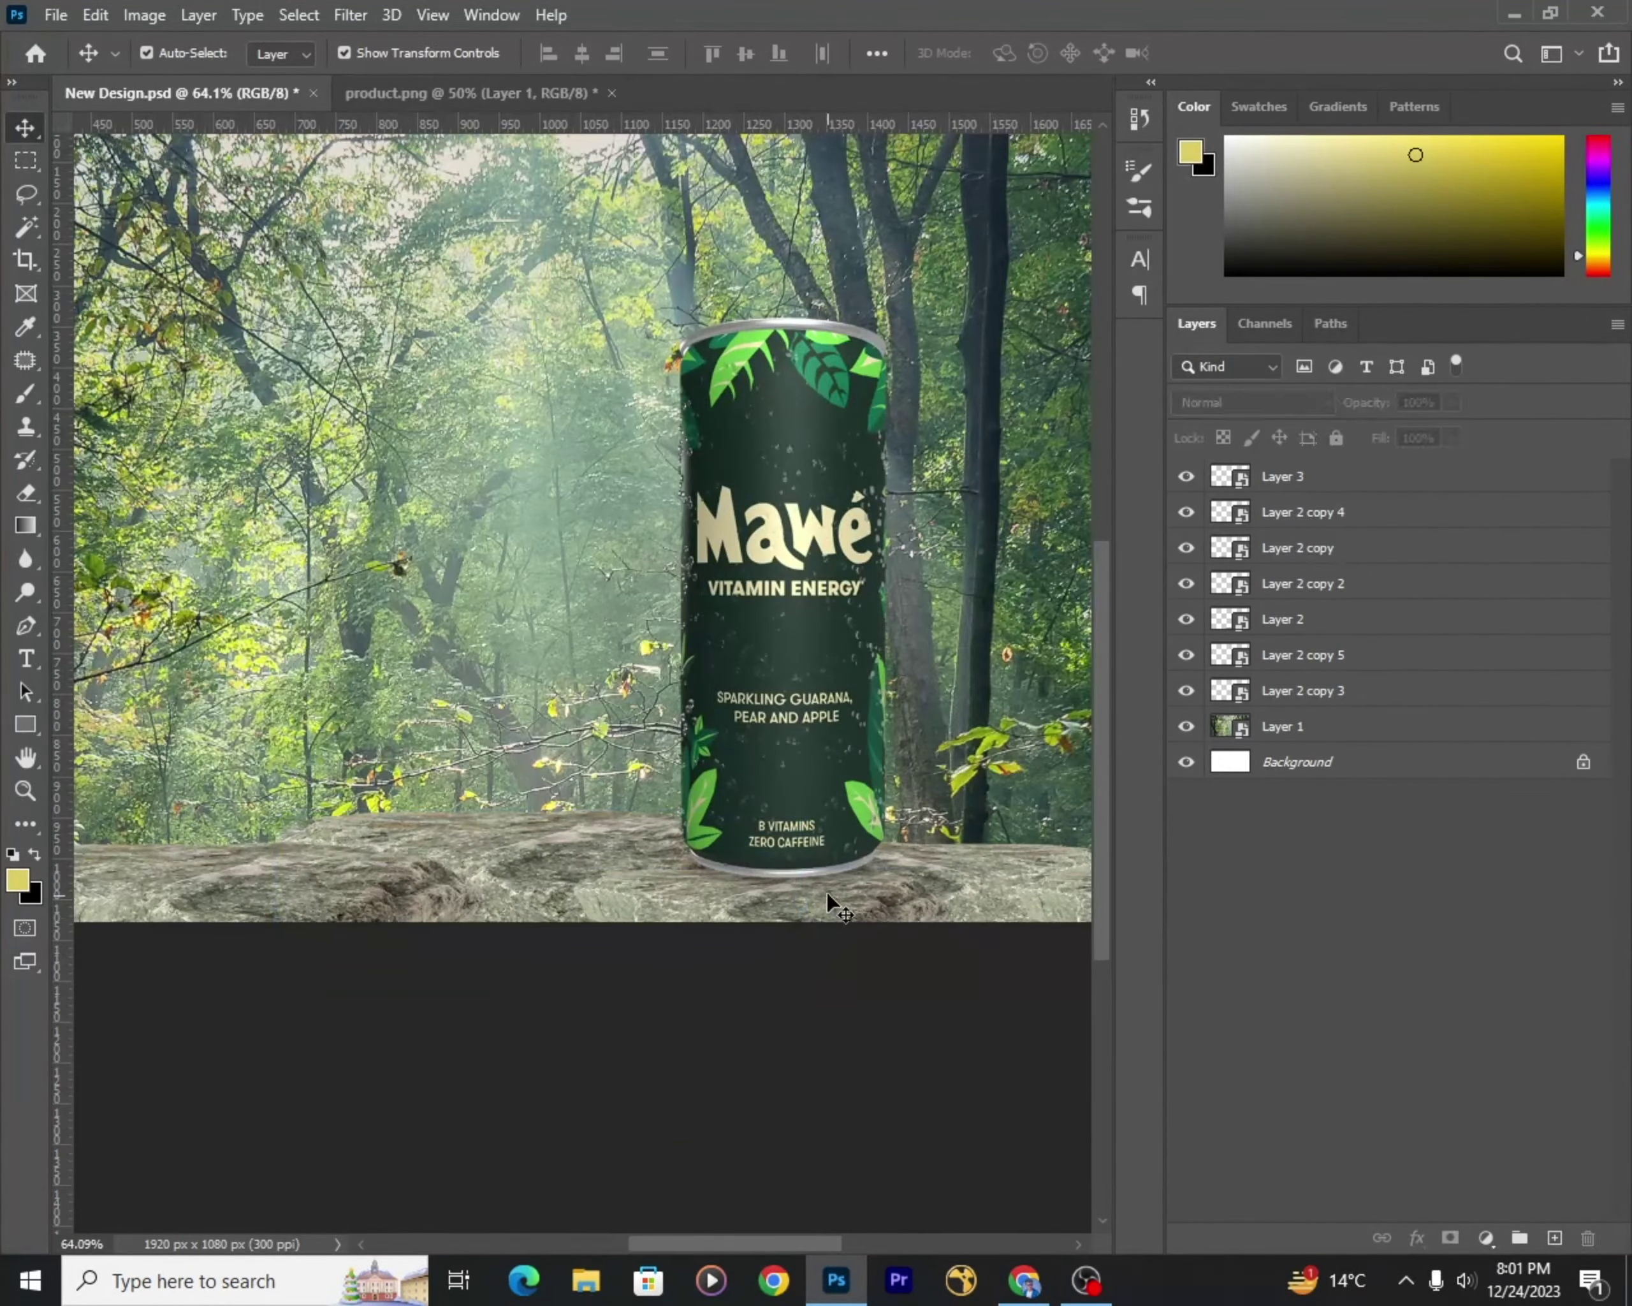
pyautogui.scroll(-2, 827, 900)
pyautogui.scroll(-2, 684, 875)
pyautogui.scroll(1, 777, 948)
# Step: Check the can image document, then select the forest Layer 1
pyautogui.click(619, 99)
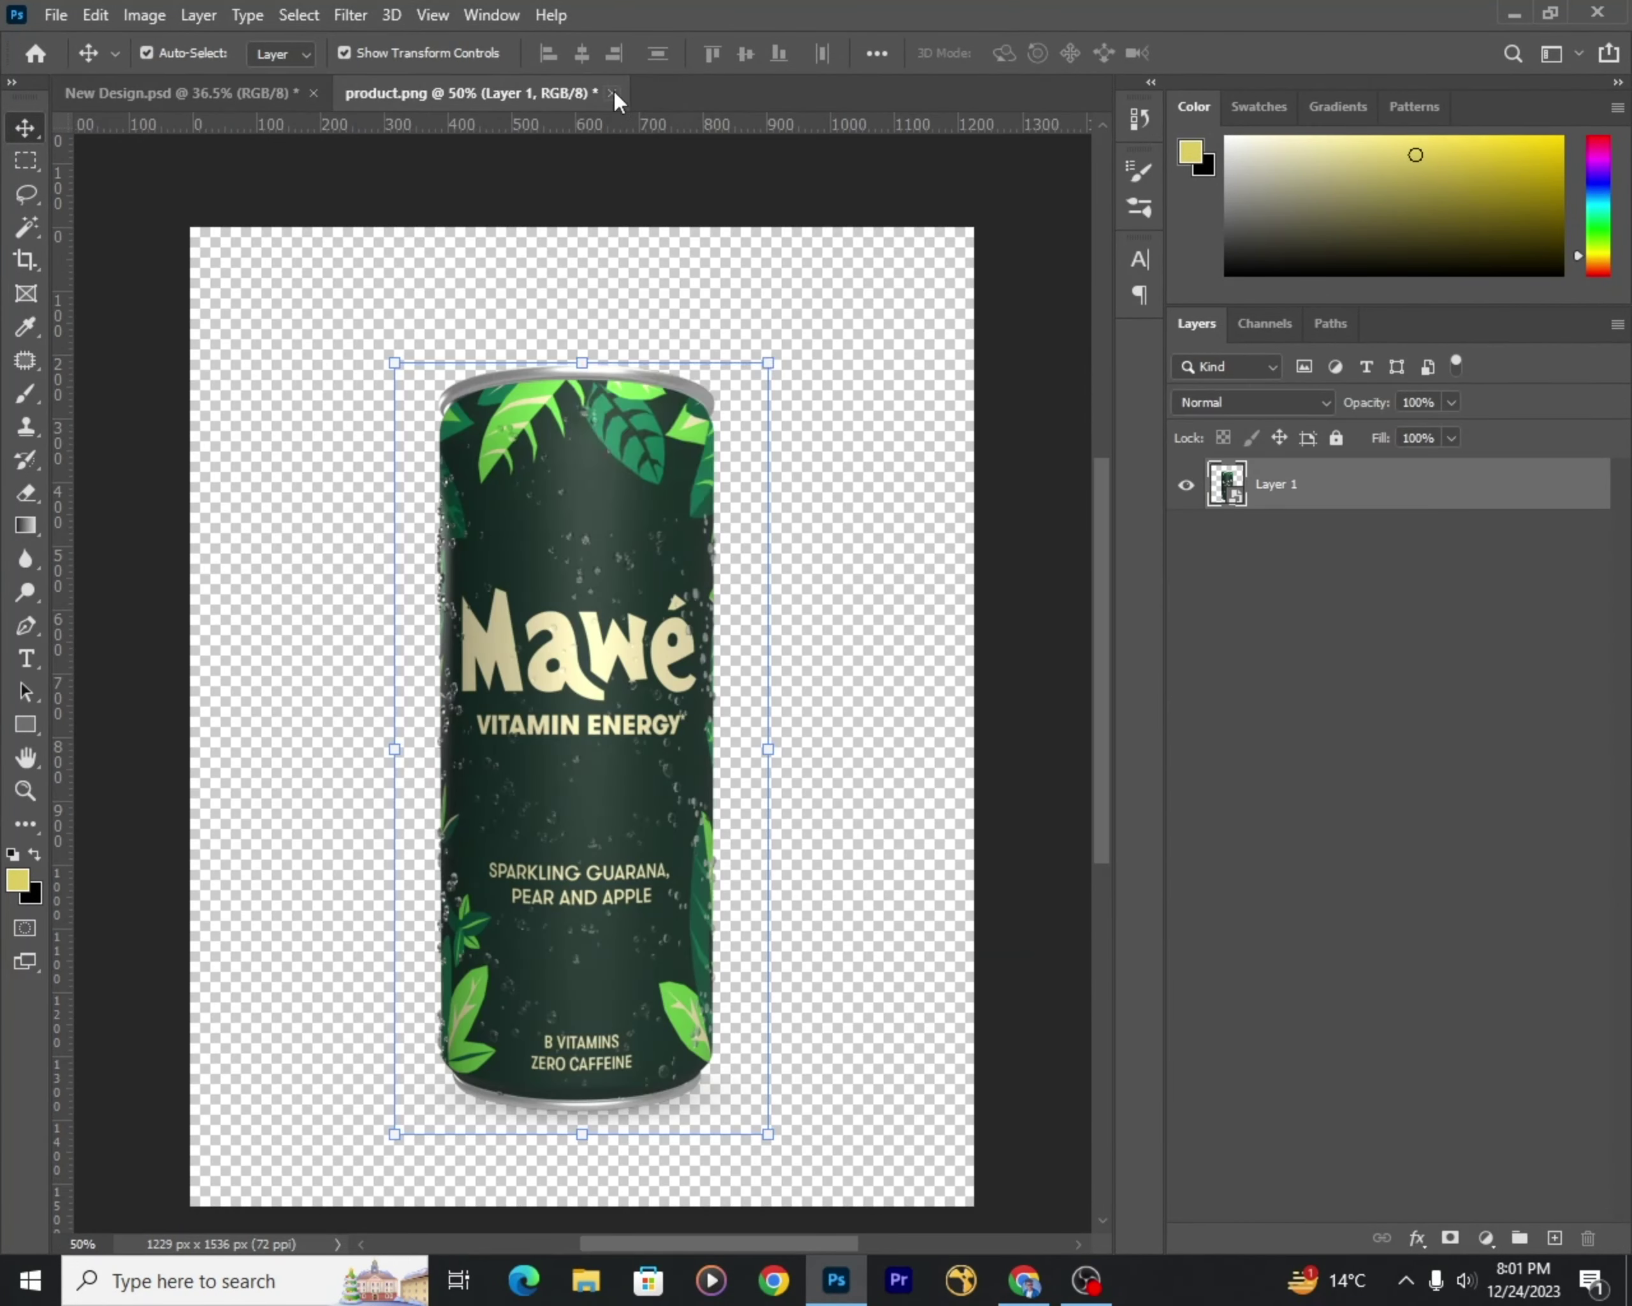
pyautogui.scroll(-1, 711, 412)
pyautogui.scroll(1, 714, 520)
pyautogui.click(521, 678)
pyautogui.scroll(-2, 521, 679)
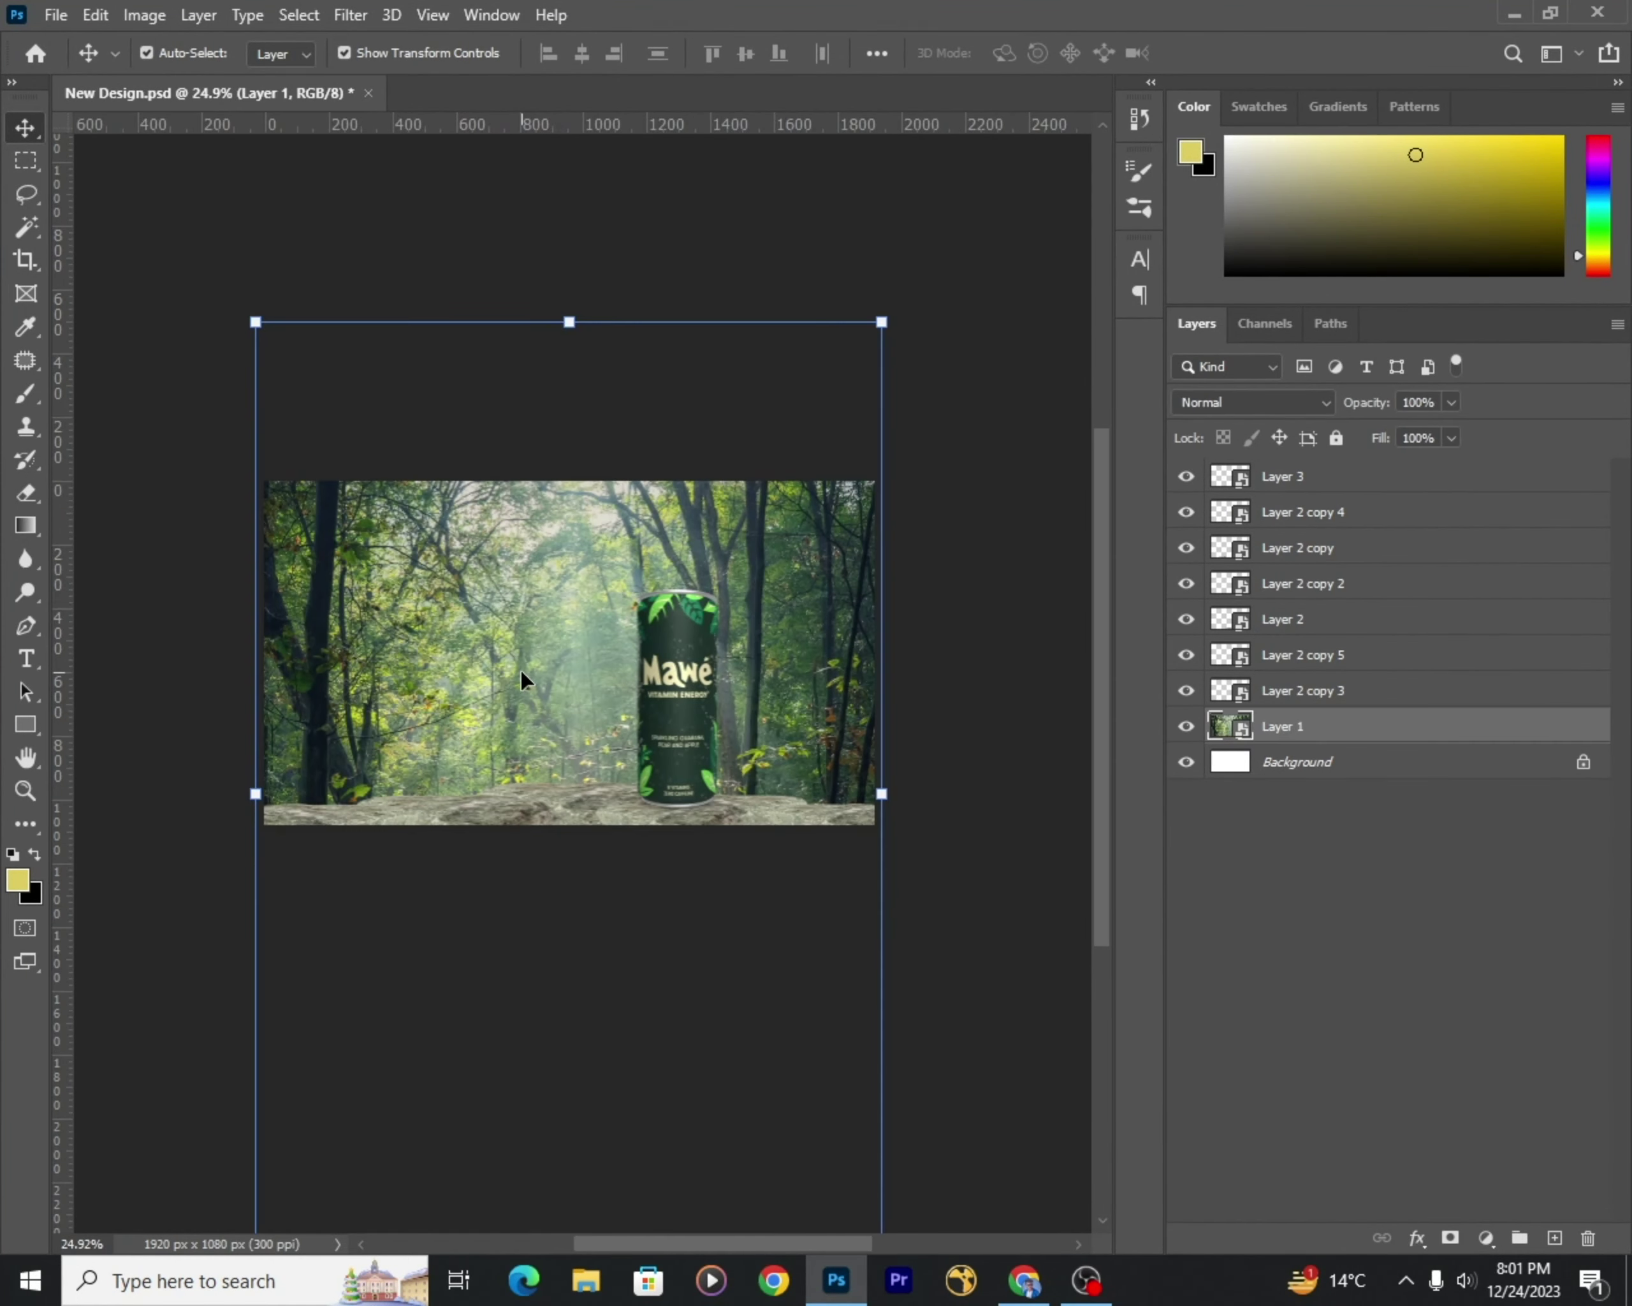
pyautogui.scroll(1, 520, 678)
pyautogui.scroll(1, 521, 678)
pyautogui.click(1486, 1237)
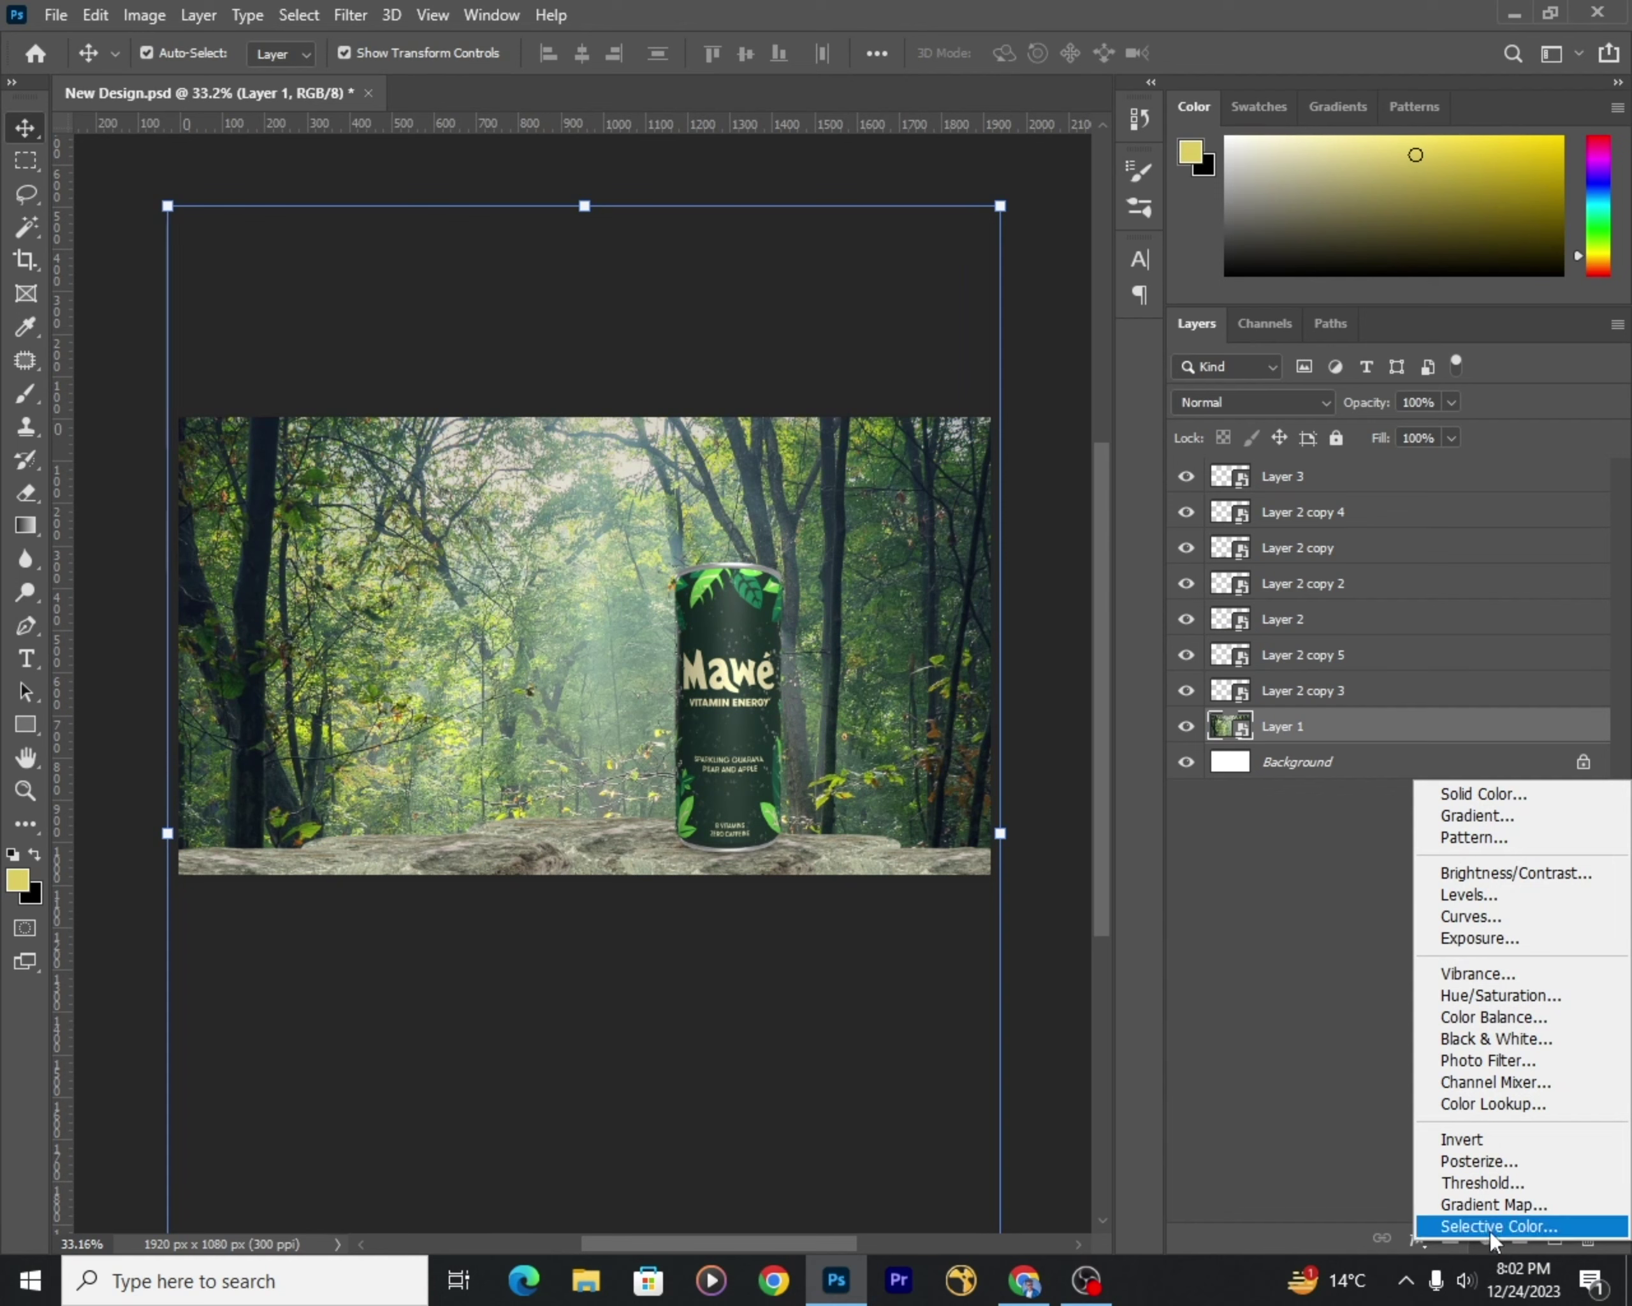
# Step: Add a Channel Mixer adjustment to Layer 1 and retune the Red output's source mix
pyautogui.click(1495, 1082)
pyautogui.moveTo(1428, 667)
pyautogui.mouseDown()
pyautogui.moveTo(1367, 499)
pyautogui.moveTo(1407, 481)
pyautogui.mouseUp()
pyautogui.moveTo(1436, 708); pyautogui.dragTo(1435, 708)
pyautogui.moveTo(1358, 757); pyautogui.dragTo(1361, 803)
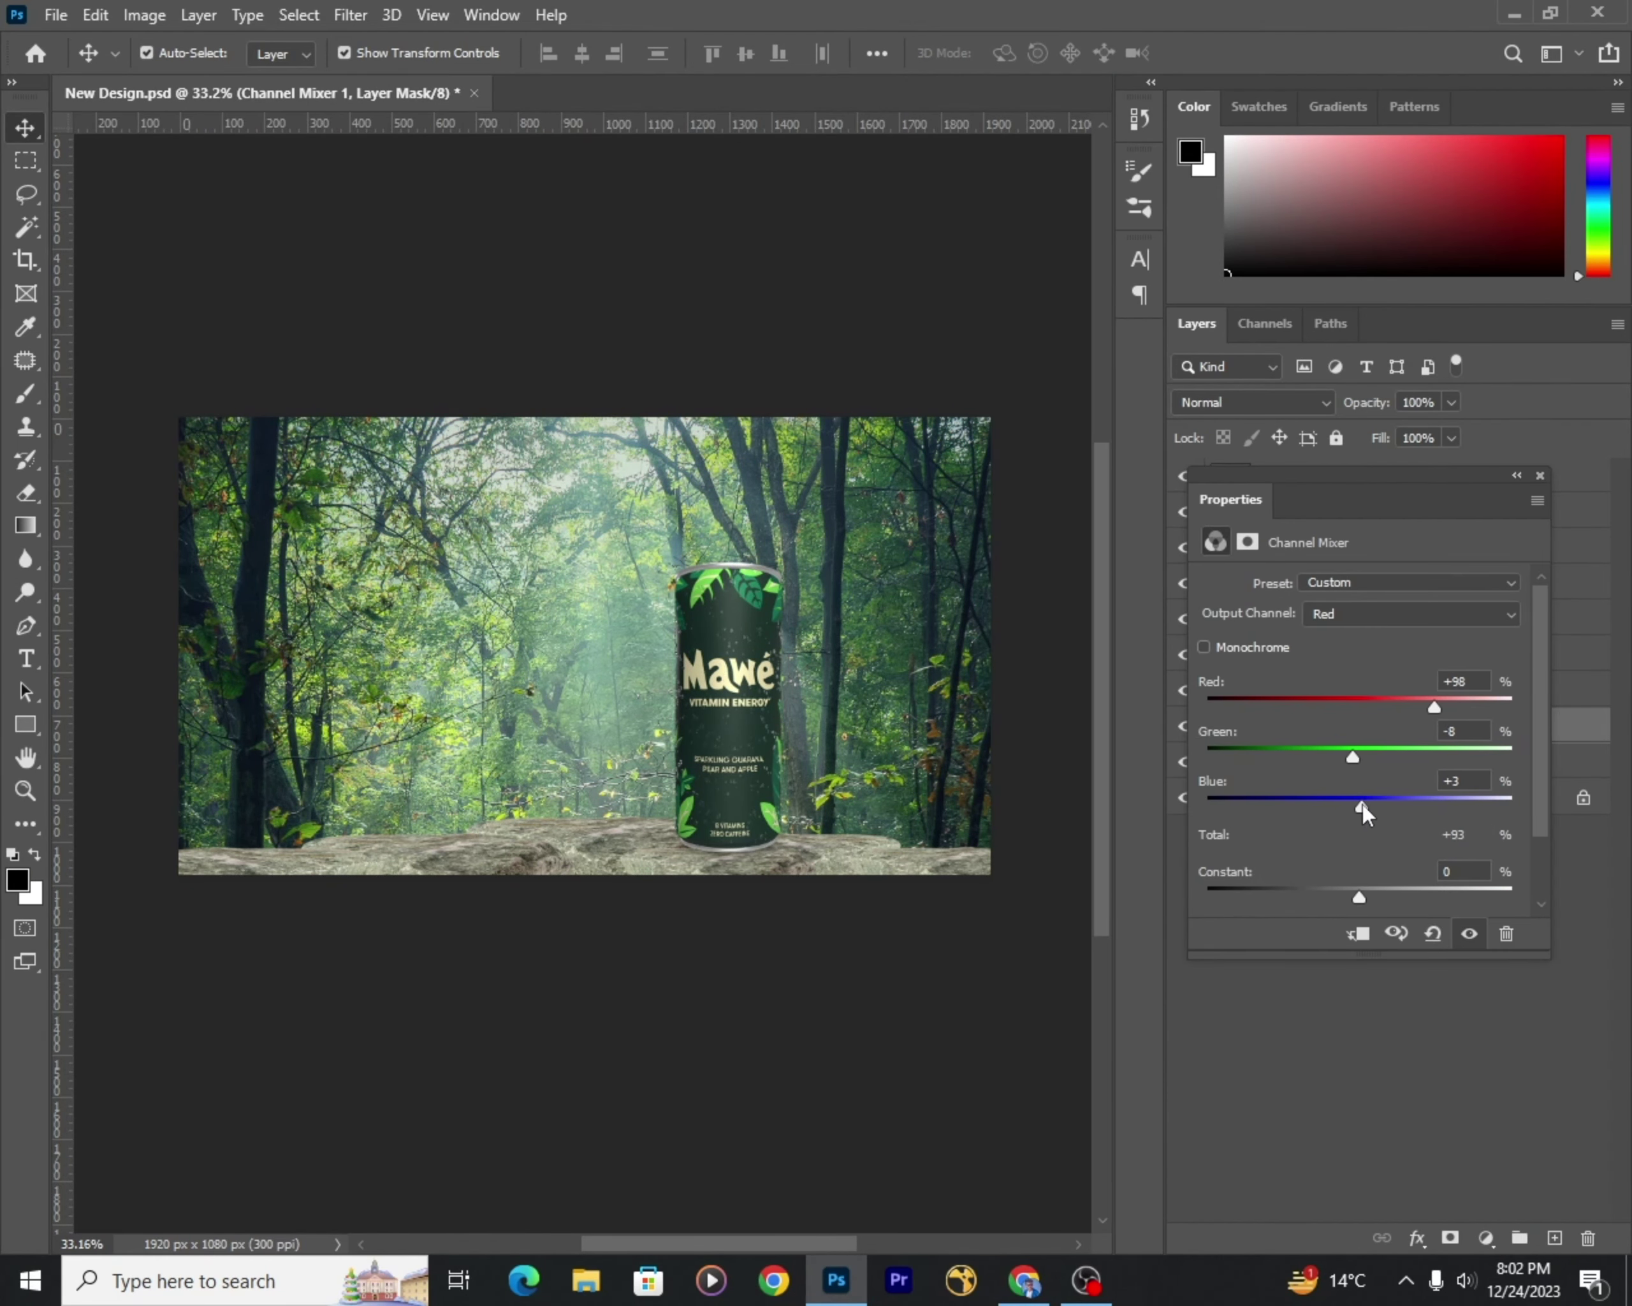
# Step: Retune the Green and Blue output mixes, then close the Properties panel
pyautogui.click(1349, 654)
pyautogui.moveTo(1351, 704)
pyautogui.mouseDown()
pyautogui.moveTo(1435, 756)
pyautogui.moveTo(1356, 805)
pyautogui.mouseUp()
pyautogui.moveTo(1436, 757); pyautogui.dragTo(1370, 706)
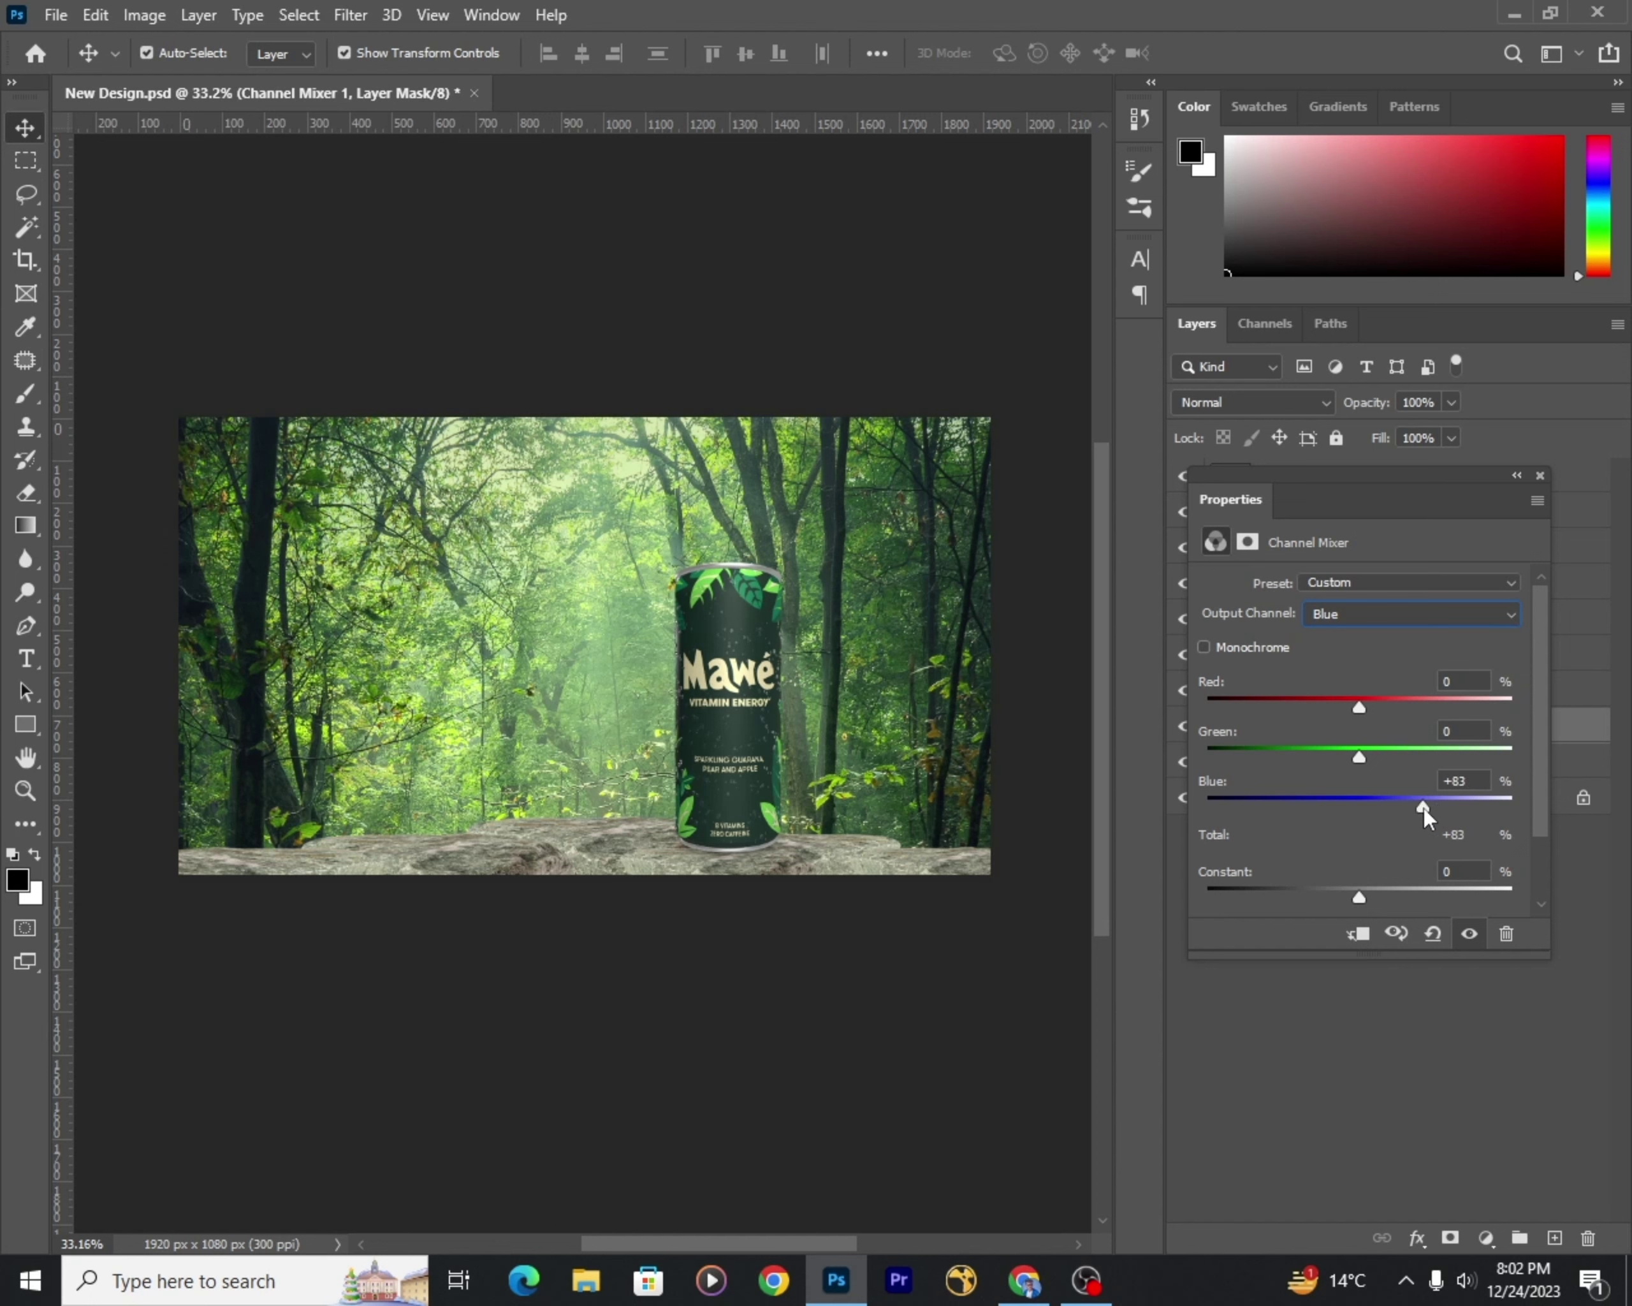
pyautogui.moveTo(1423, 806)
pyautogui.mouseDown()
pyautogui.moveTo(1437, 804)
pyautogui.moveTo(1365, 756)
pyautogui.moveTo(1359, 706)
pyautogui.mouseUp()
pyautogui.click(1541, 477)
pyautogui.scroll(2, 825, 749)
pyautogui.scroll(-2, 812, 791)
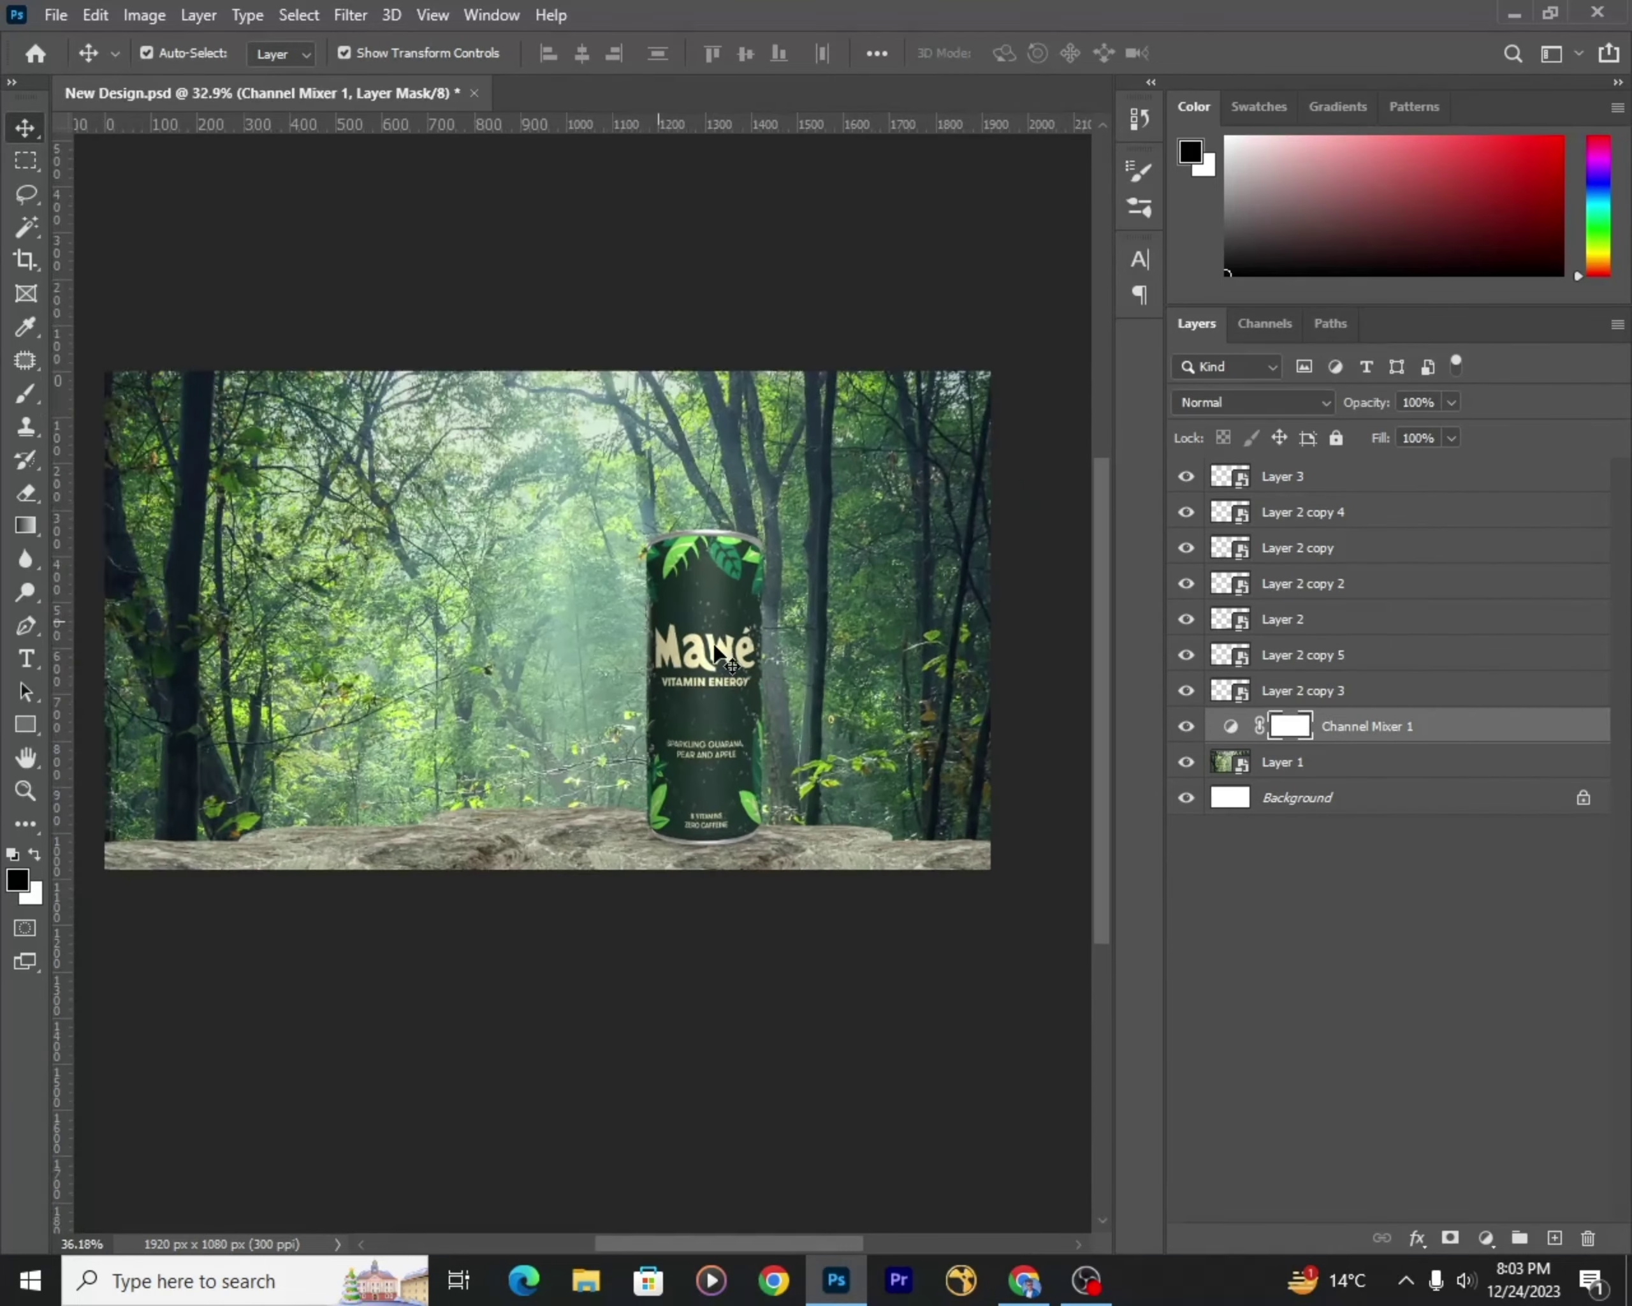
pyautogui.hotkey('ctrl', 'o')
# Step: Open the ivy vine (5.png) and palm (7.png) images together
pyautogui.moveTo(939, 251)
pyautogui.mouseDown()
pyautogui.moveTo(1088, 492)
pyautogui.moveTo(1009, 830)
pyautogui.moveTo(1001, 545)
pyautogui.mouseUp()
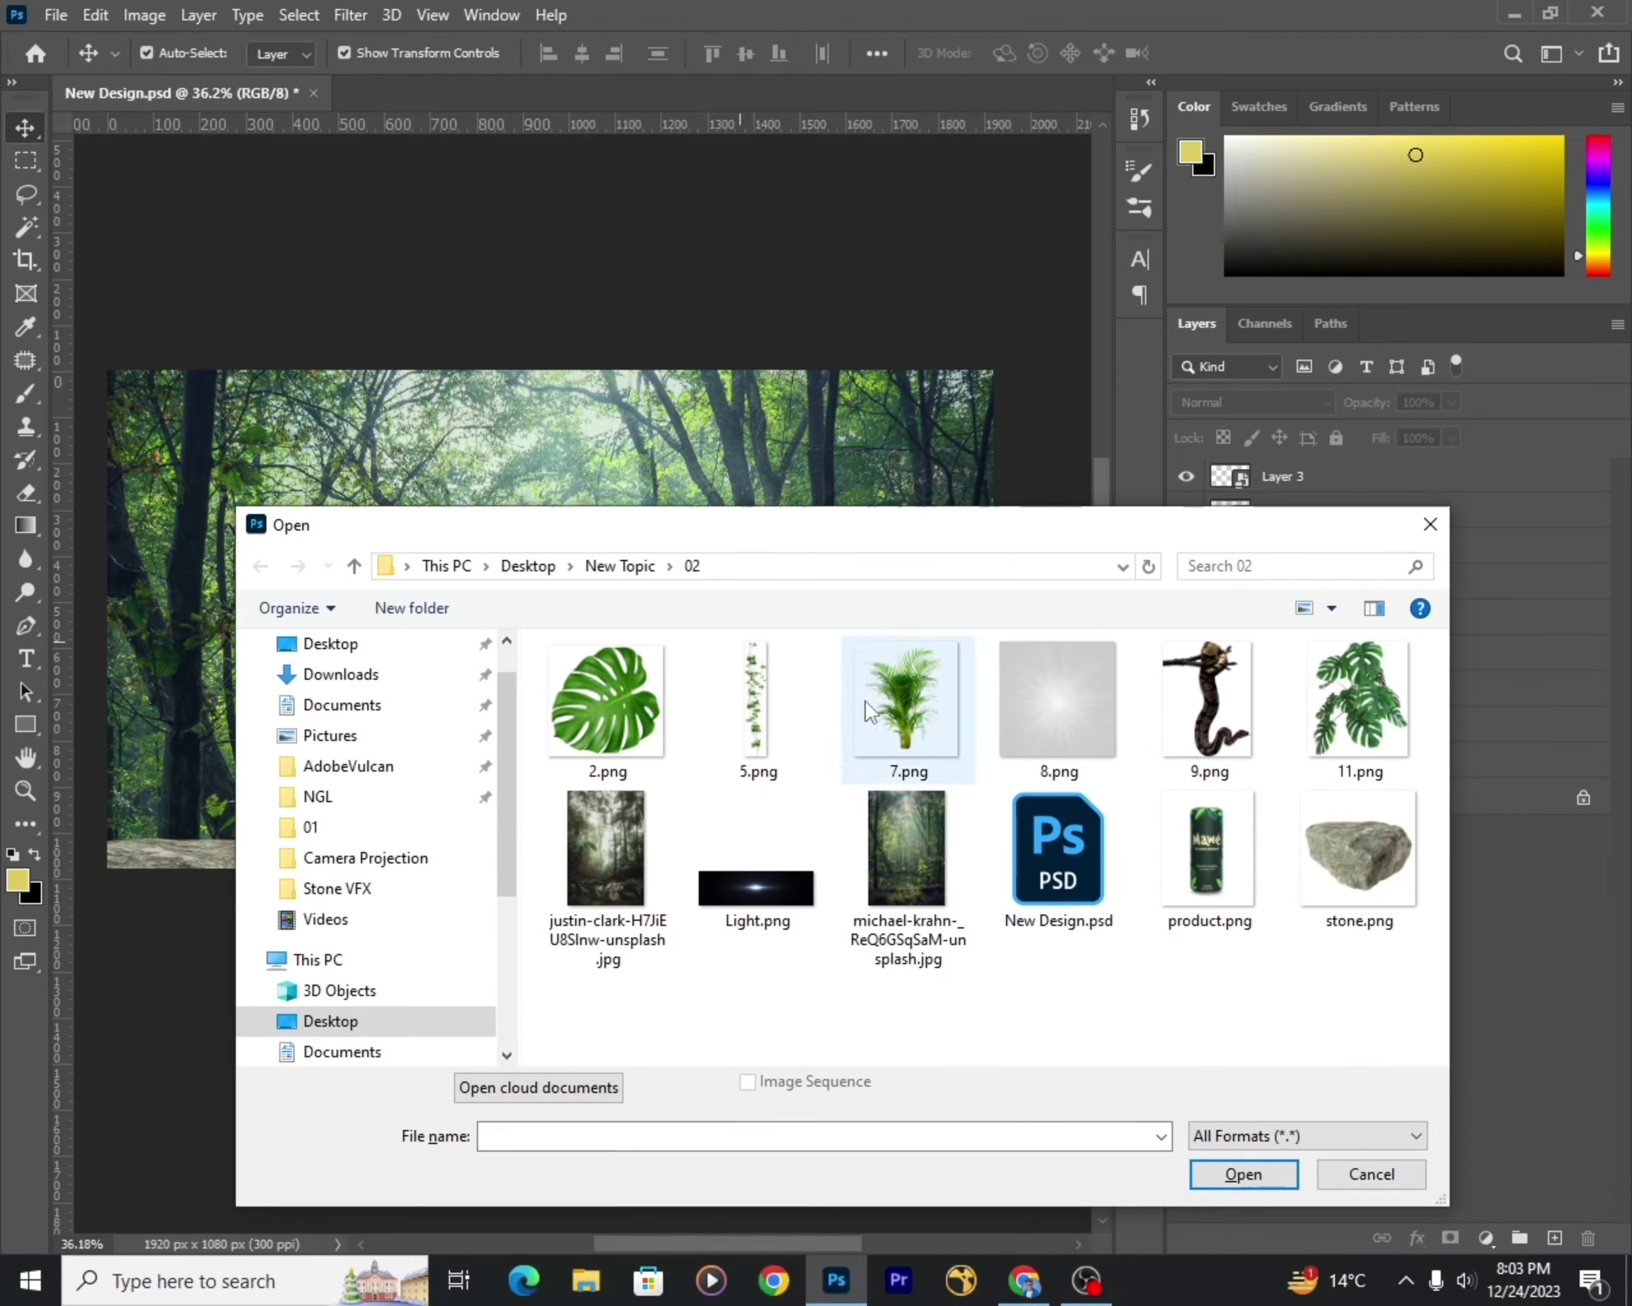
pyautogui.click(748, 692)
pyautogui.keyDown('ctrl'); pyautogui.click(904, 693); pyautogui.keyUp('ctrl')
pyautogui.press('Return')
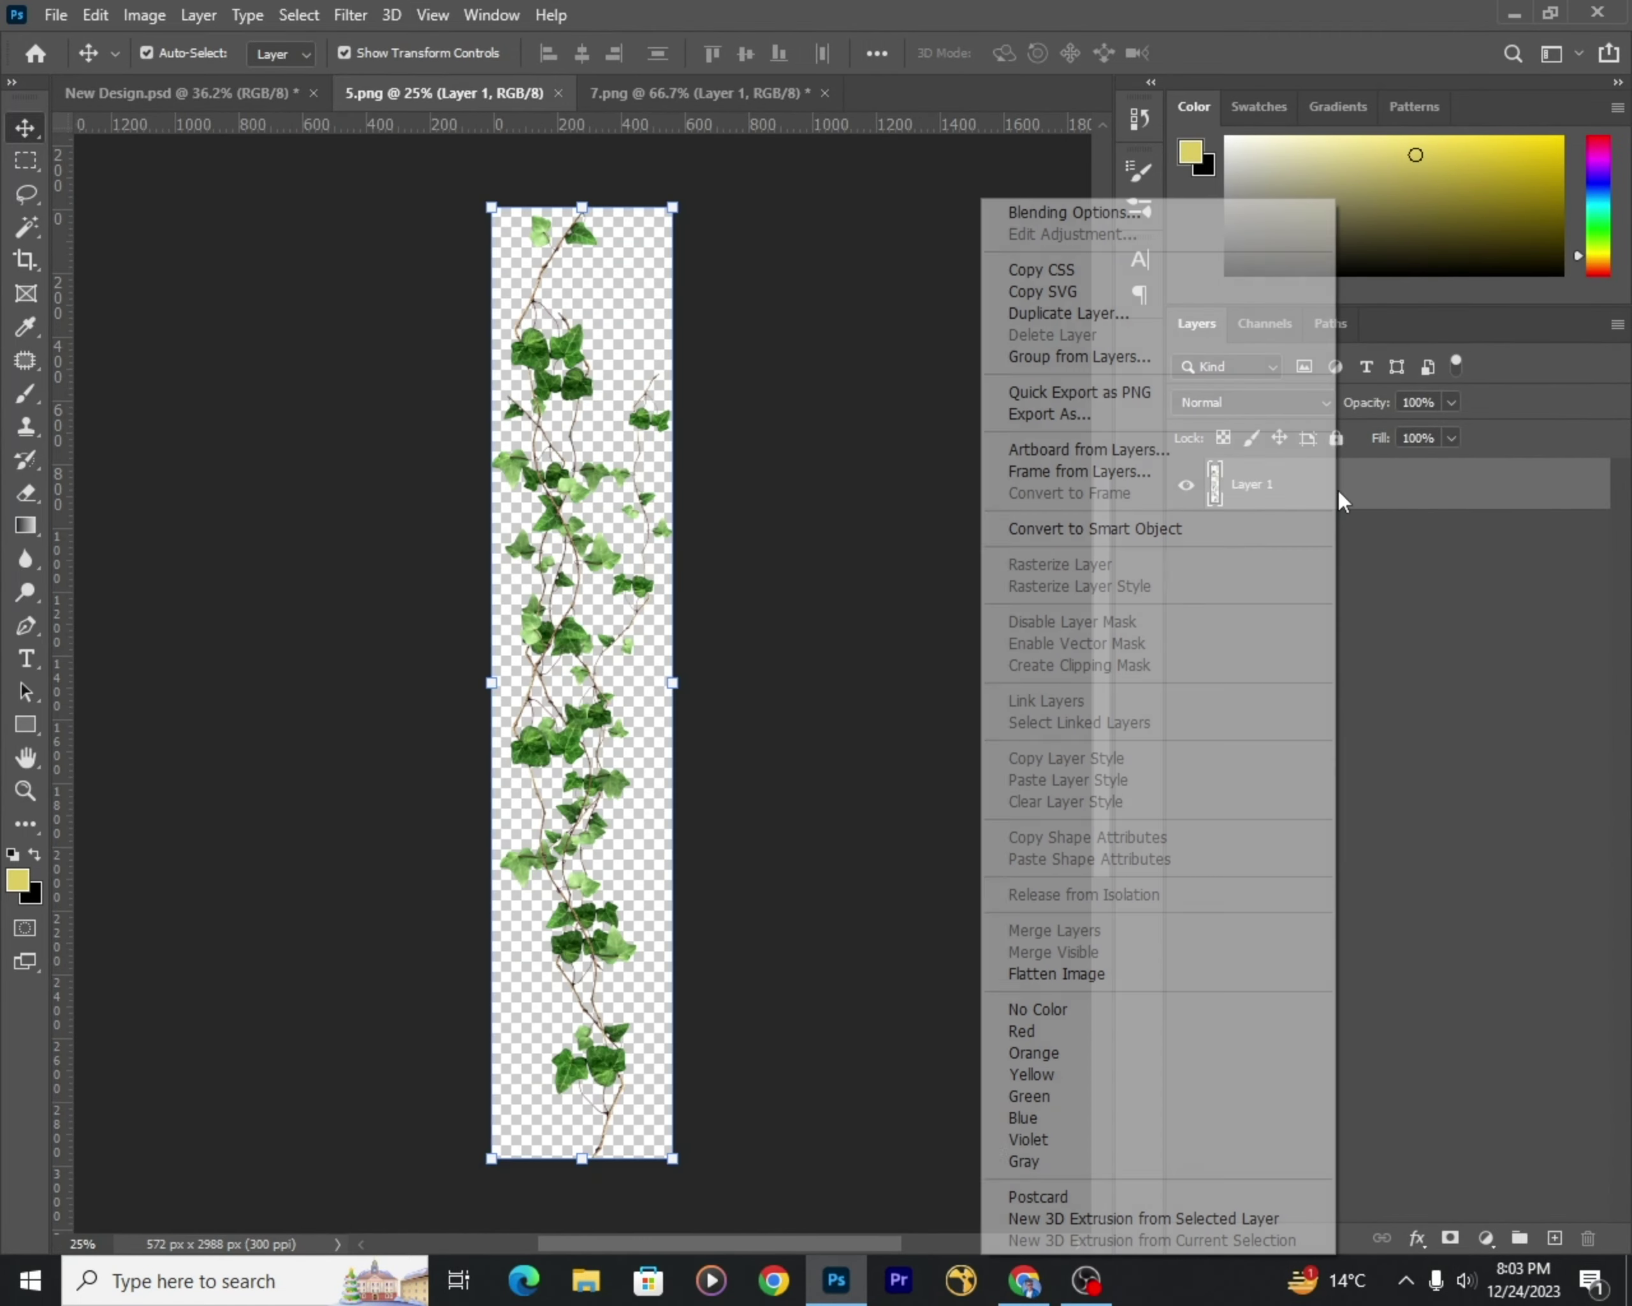
# Step: Move the can up onto the rock and select the rock piece layers
pyautogui.scroll(3, 730, 677)
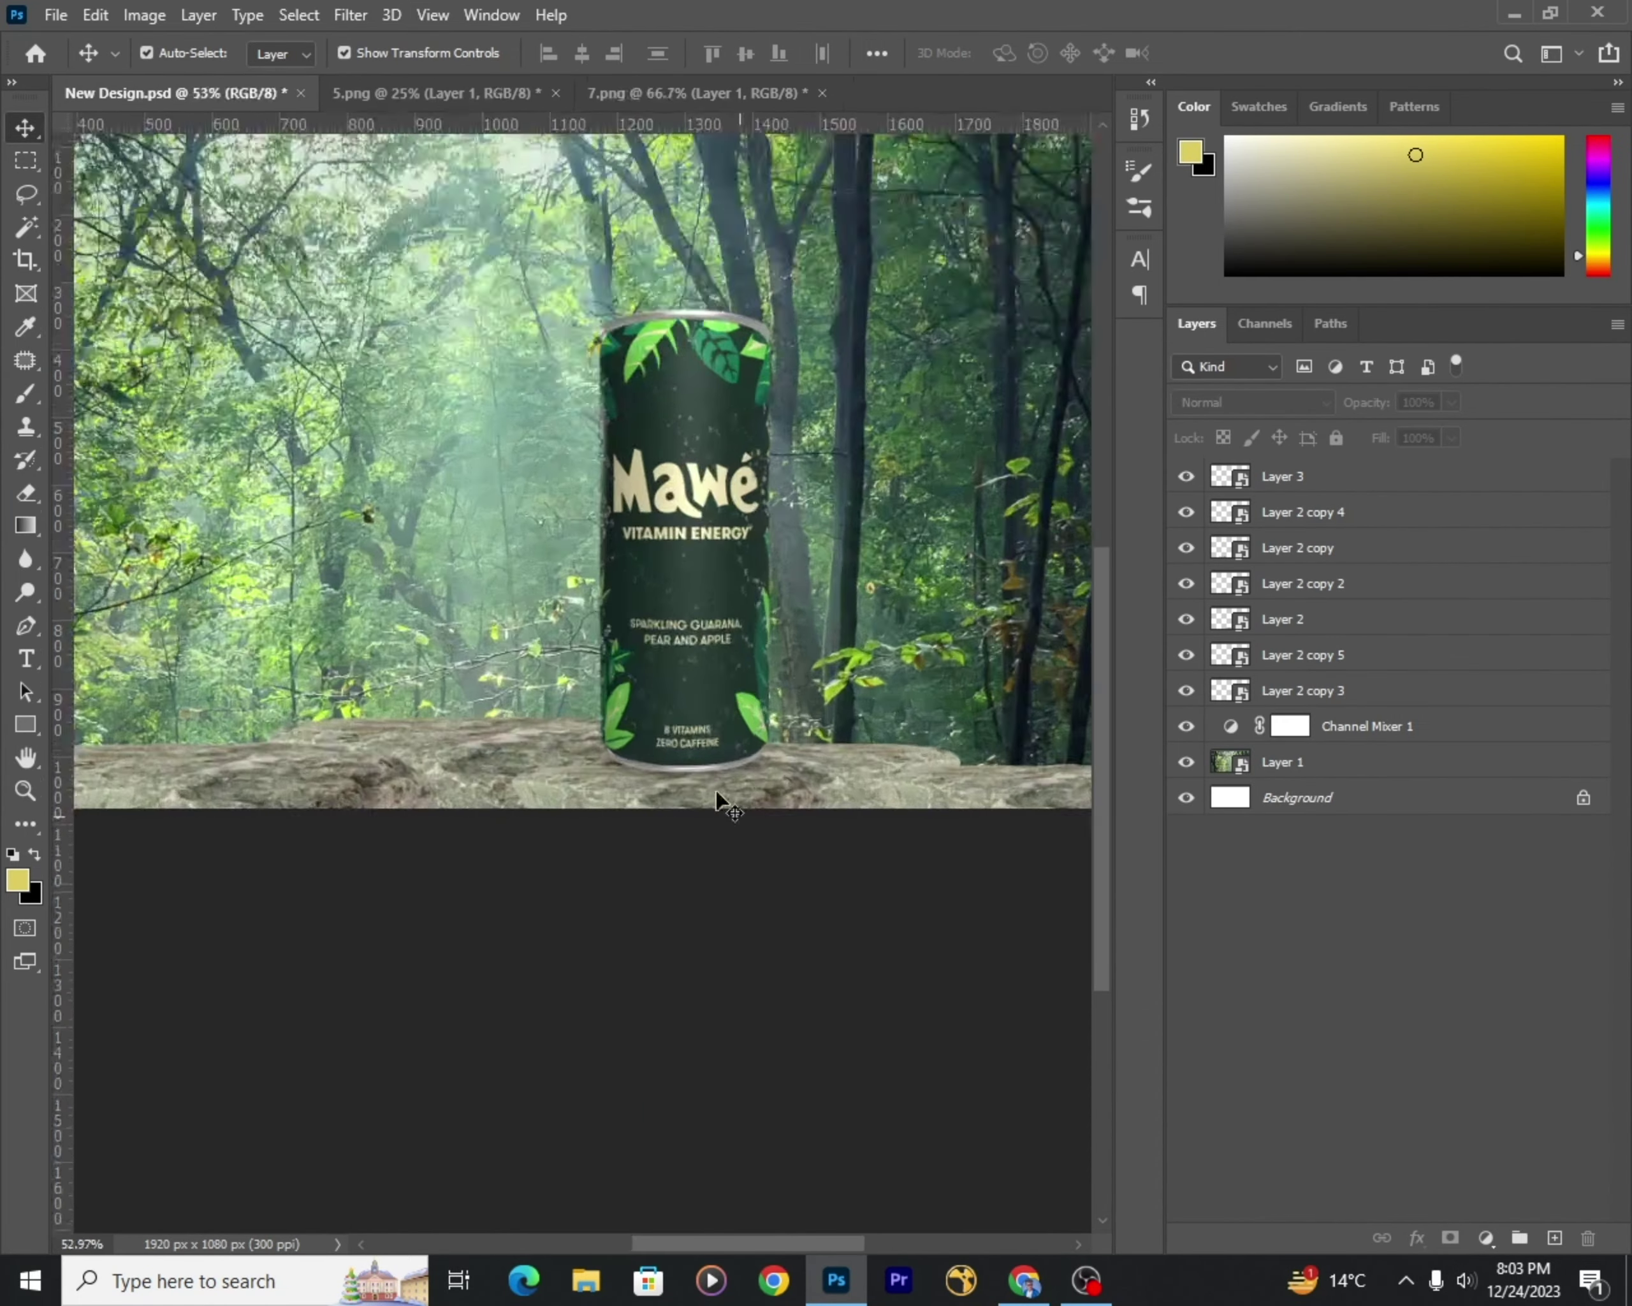
pyautogui.click(825, 692)
pyautogui.moveTo(825, 692); pyautogui.dragTo(825, 663)
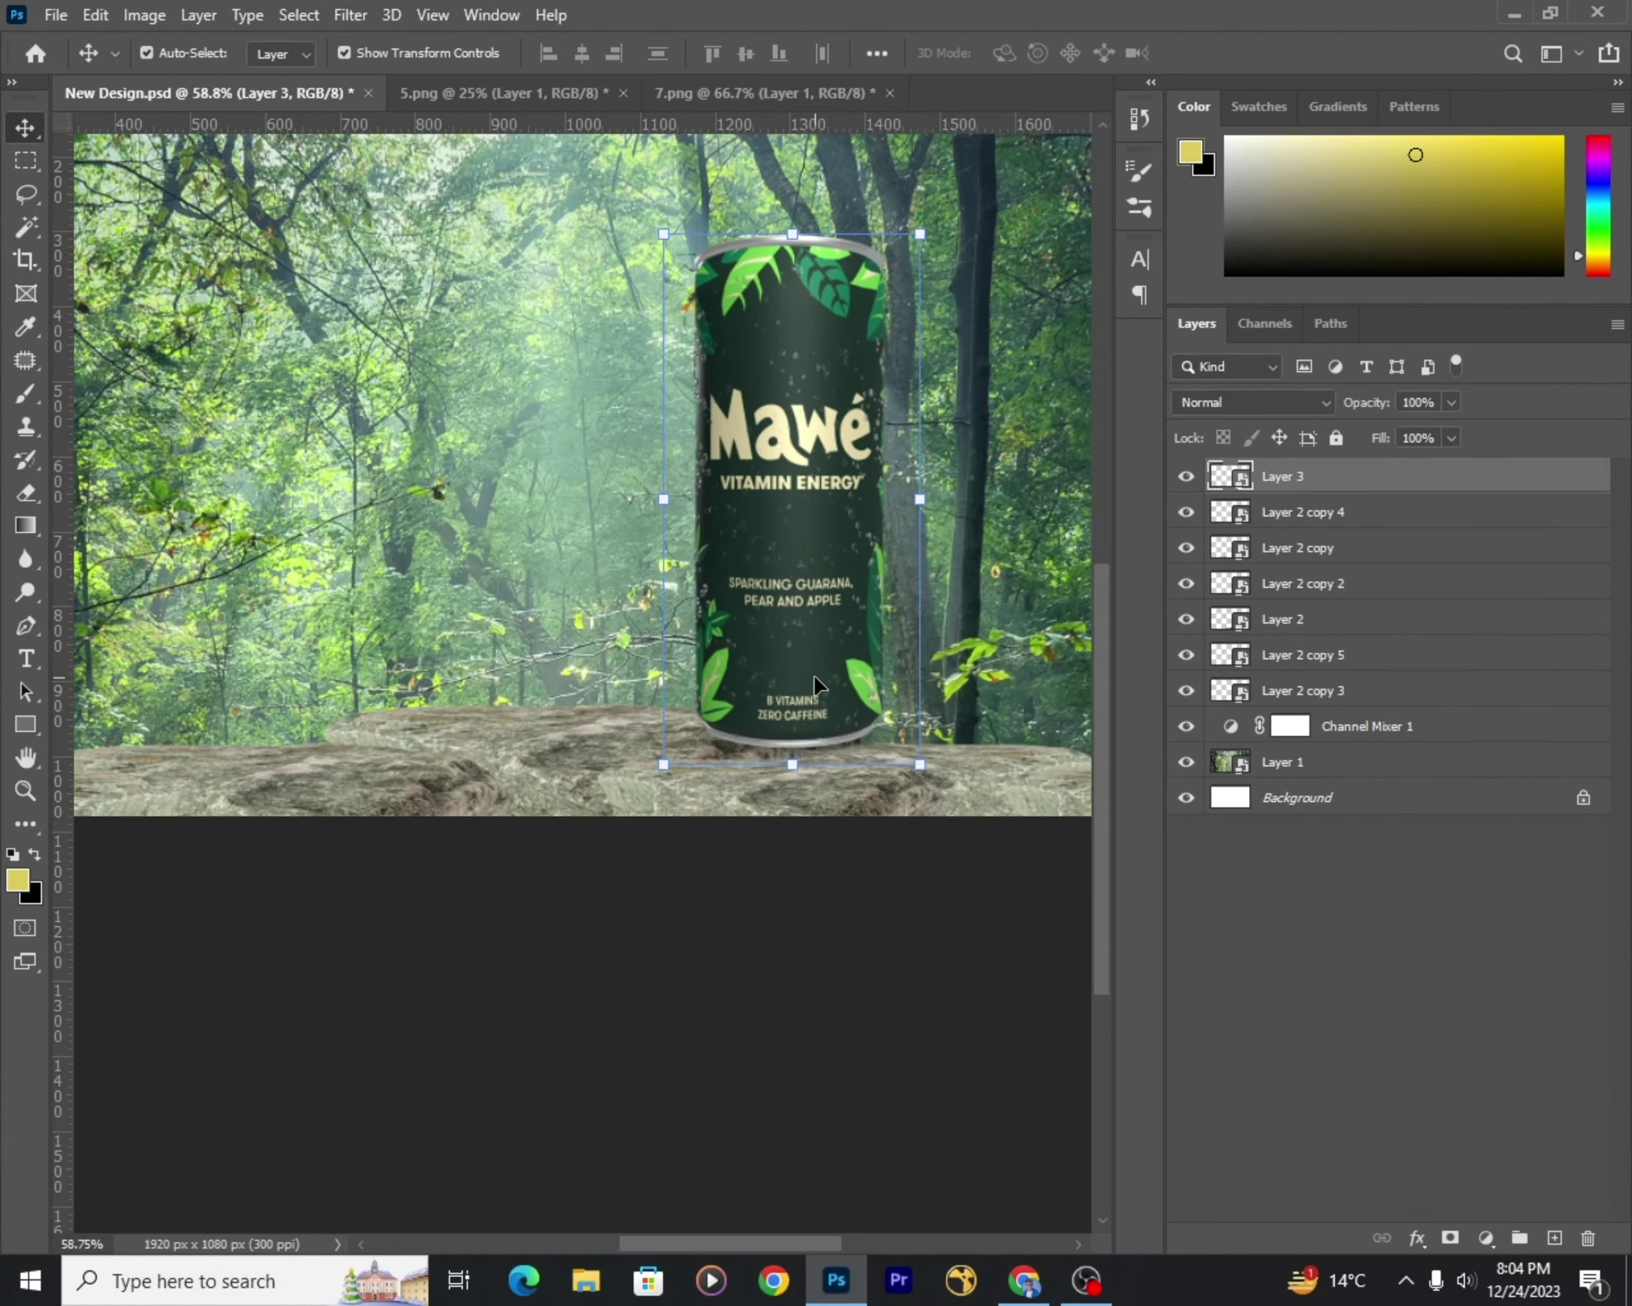
pyautogui.click(981, 753)
pyautogui.click(917, 764)
pyautogui.scroll(-3, 877, 776)
pyautogui.scroll(3, 877, 776)
# Step: Widen the rock slab beneath the can with Free Transform
pyautogui.click(965, 817)
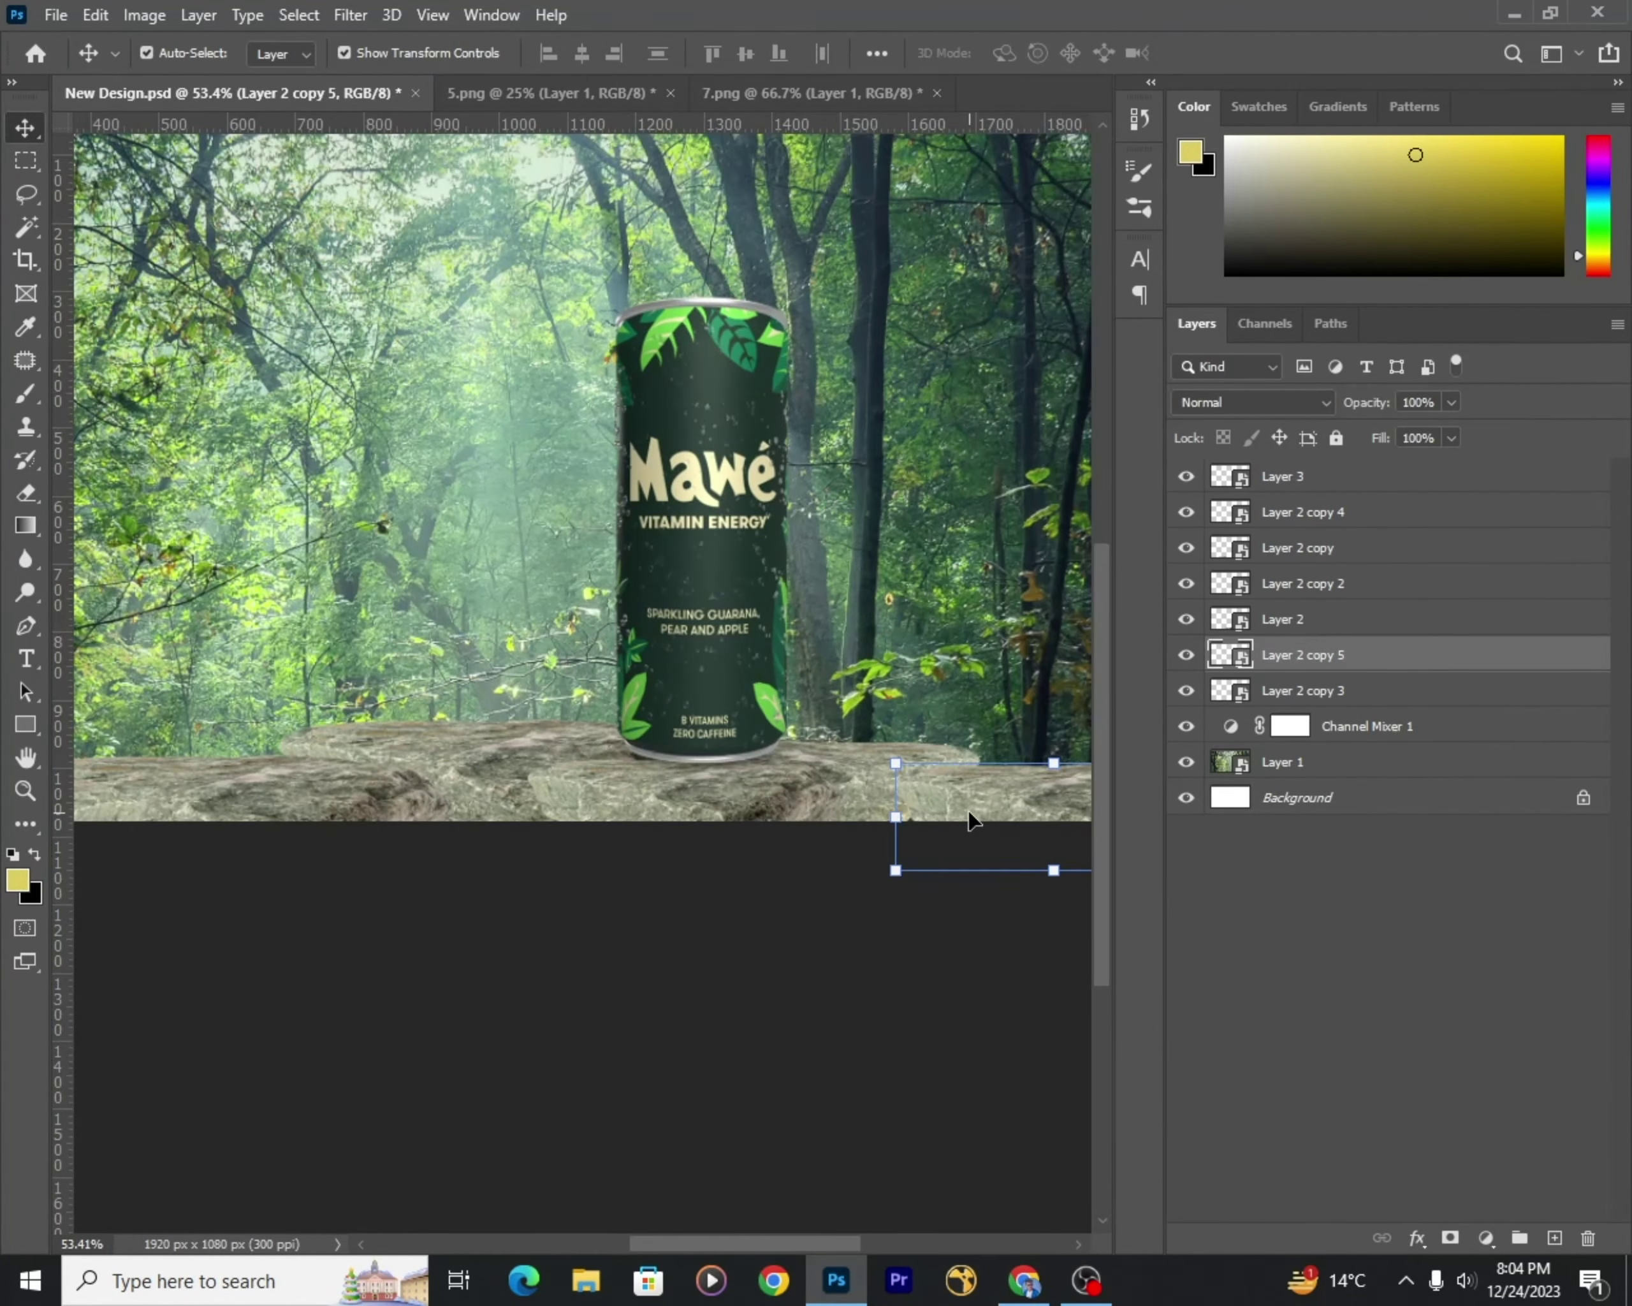
pyautogui.scroll(-3, 966, 817)
pyautogui.click(882, 784)
pyautogui.scroll(4, 882, 784)
pyautogui.click(694, 783)
pyautogui.click(757, 814)
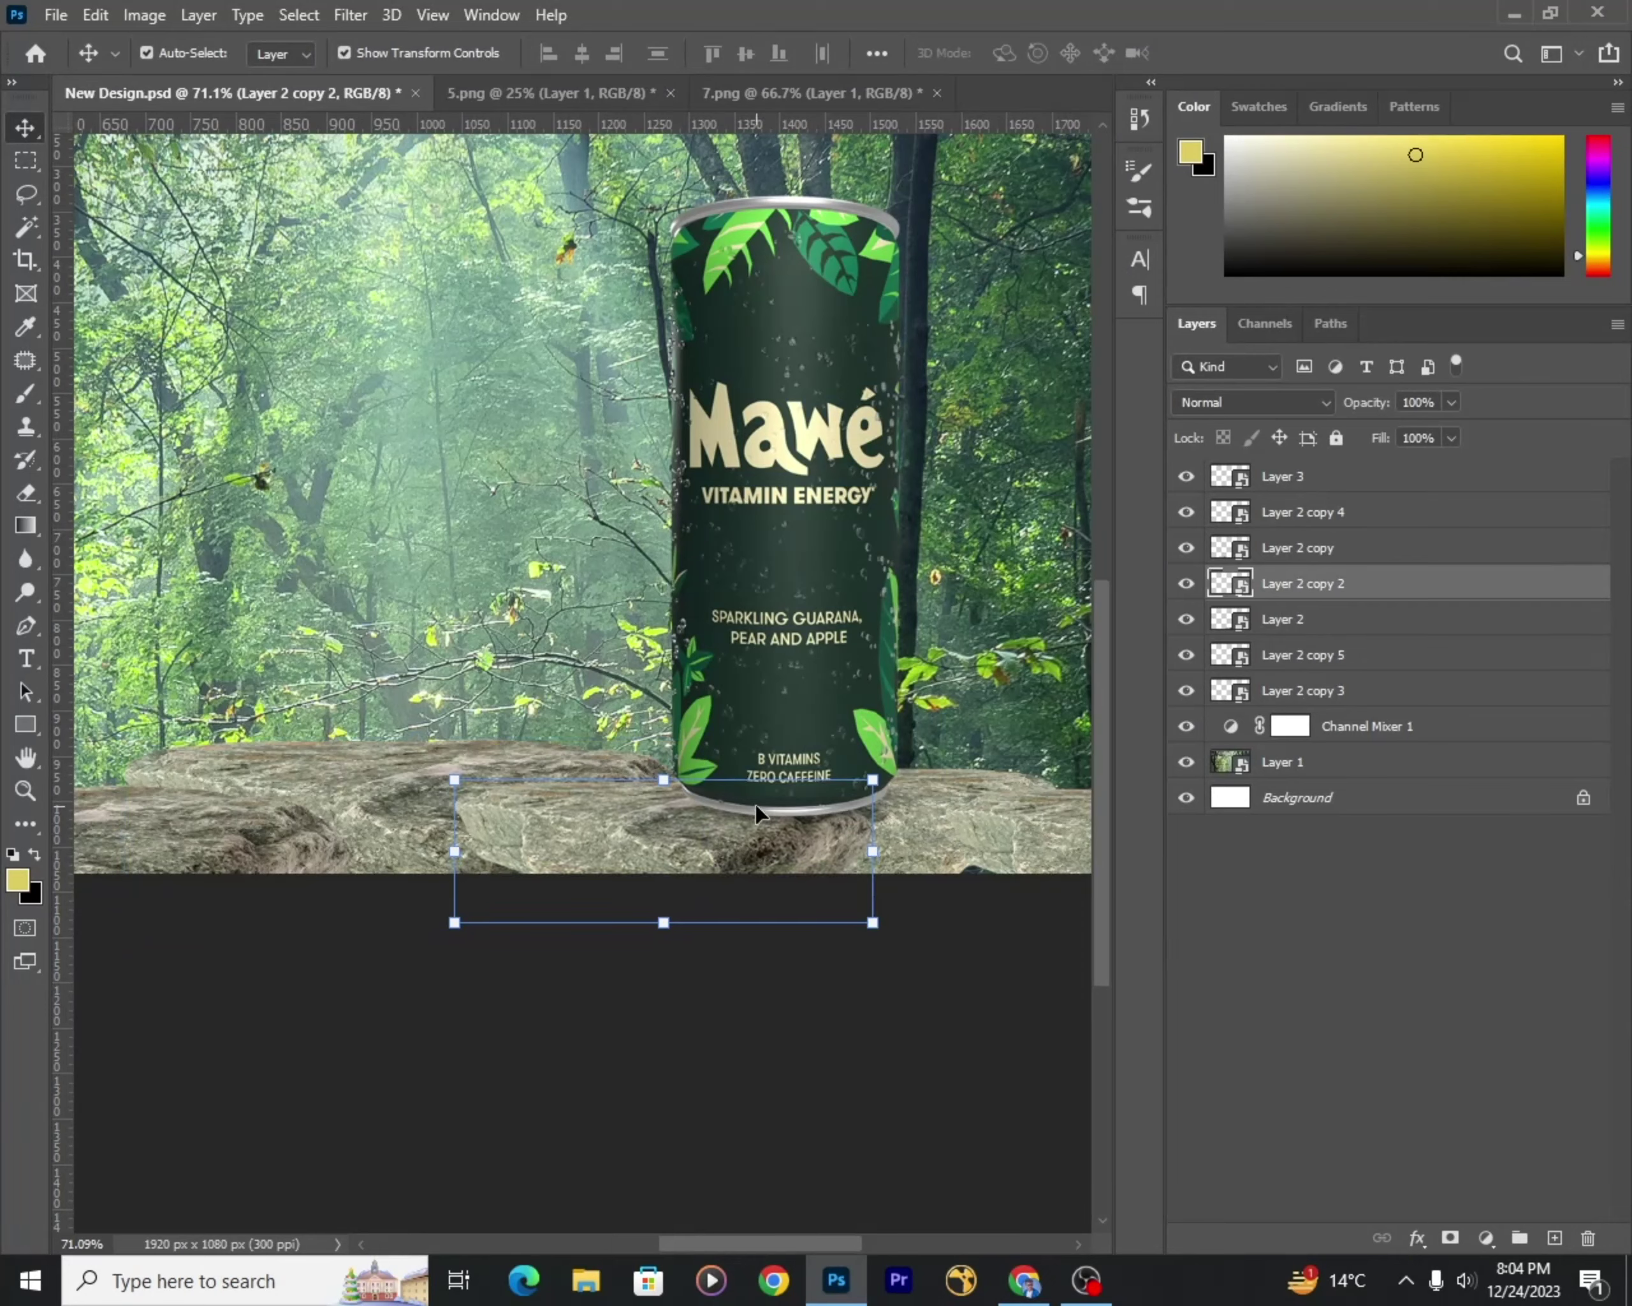
pyautogui.moveTo(451, 850); pyautogui.dragTo(380, 850)
pyautogui.press('Return')
# Step: Stretch the rock piece on the ledge upward
pyautogui.scroll(-3, 658, 773)
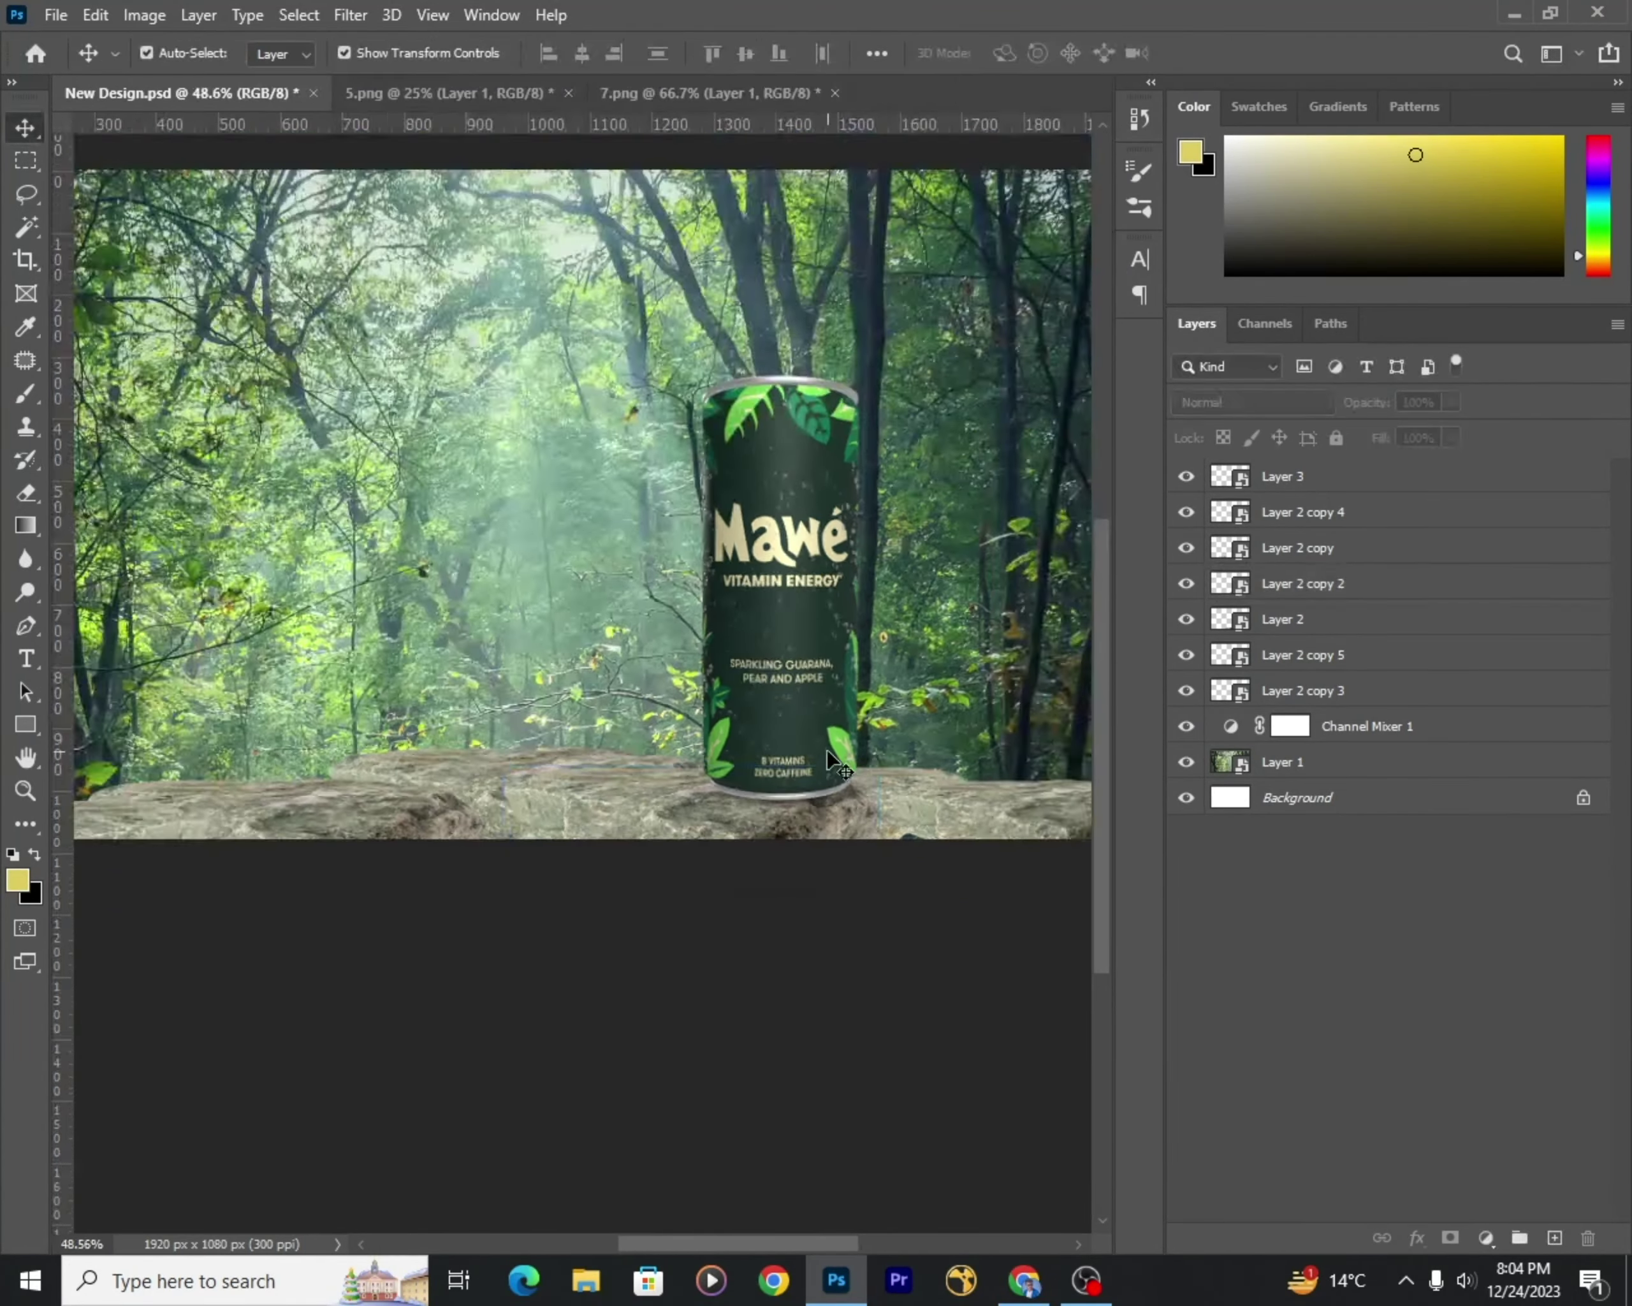
pyautogui.scroll(3, 535, 764)
pyautogui.scroll(3, 430, 761)
pyautogui.click(430, 760)
pyautogui.press('Return')
pyautogui.scroll(-3, 749, 856)
pyautogui.click(823, 845)
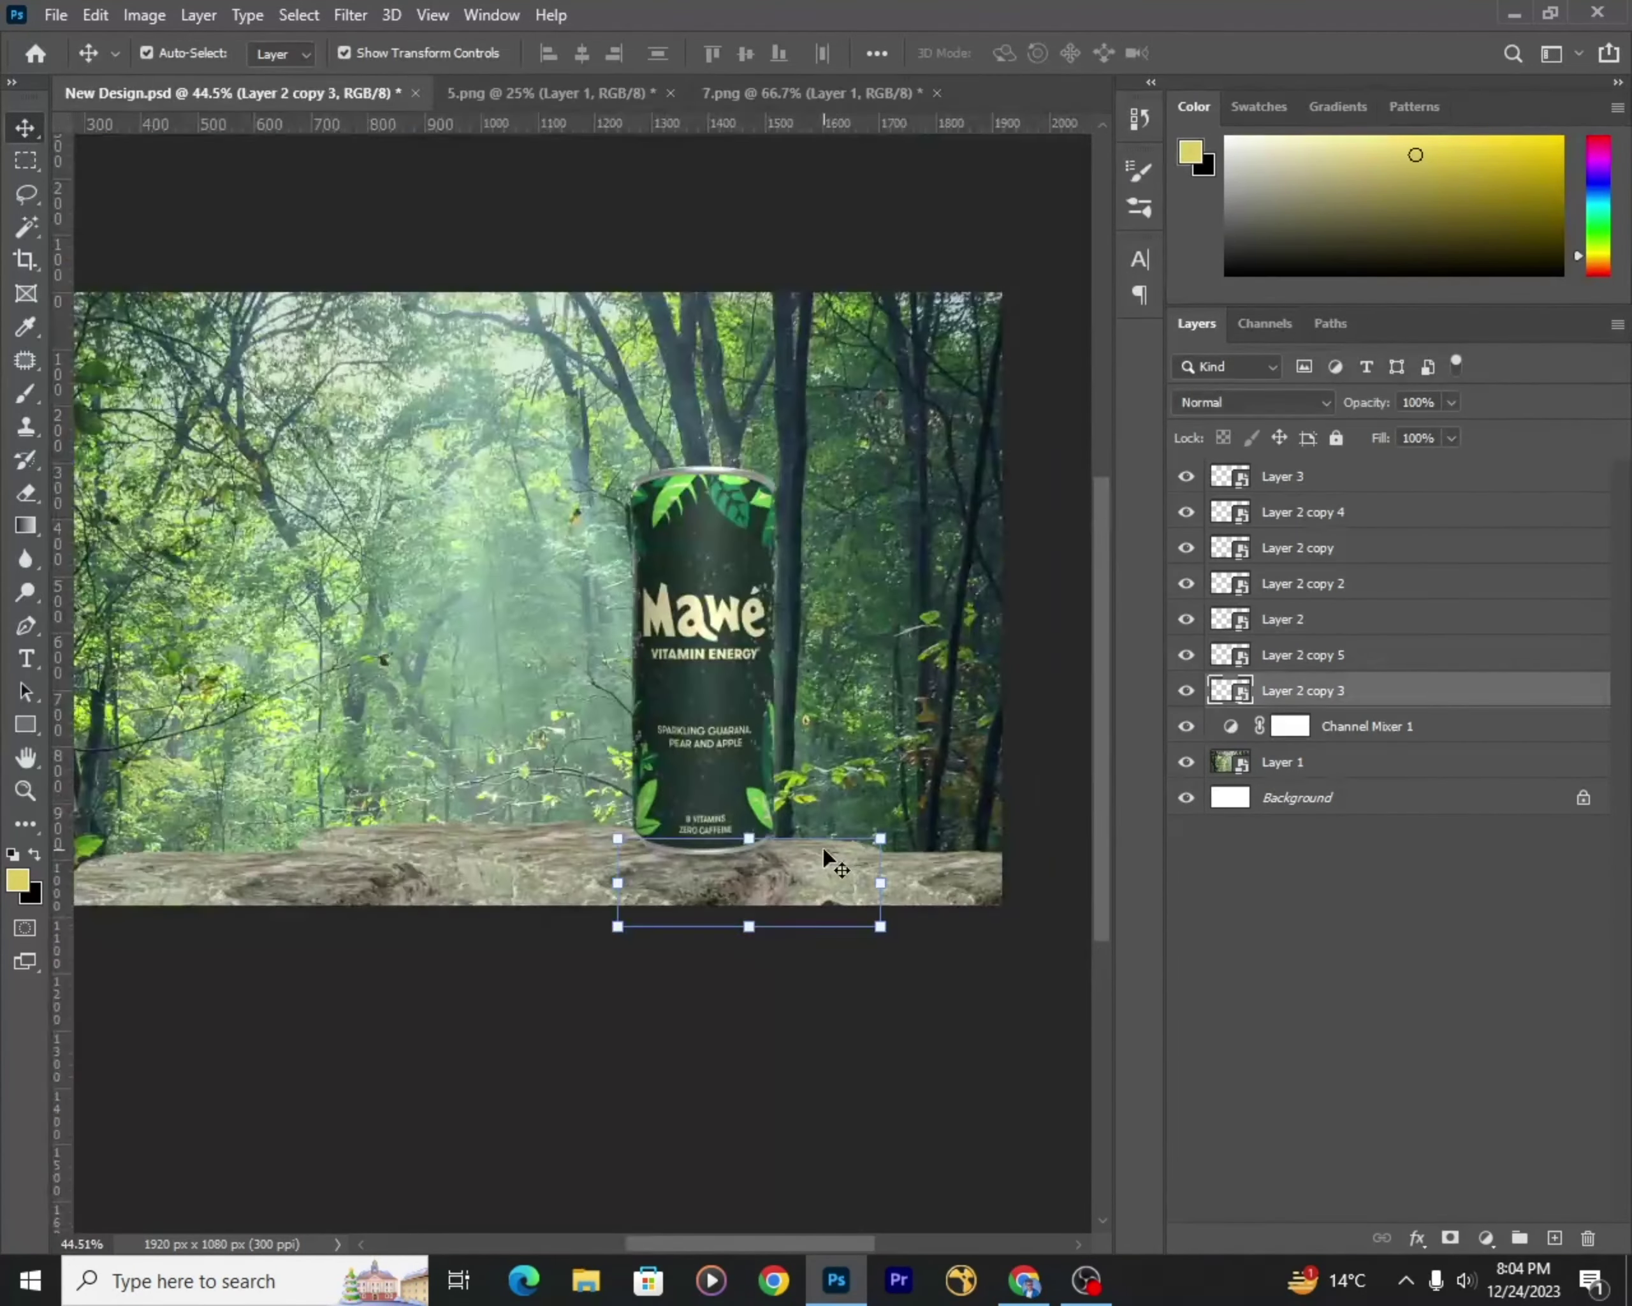
pyautogui.scroll(2, 822, 845)
pyautogui.moveTo(693, 797); pyautogui.dragTo(713, 800)
# Step: Stretch the right-hand rock piece wider and apply the resize
pyautogui.press('Return')
pyautogui.click(765, 904)
pyautogui.moveTo(900, 967); pyautogui.dragTo(875, 992)
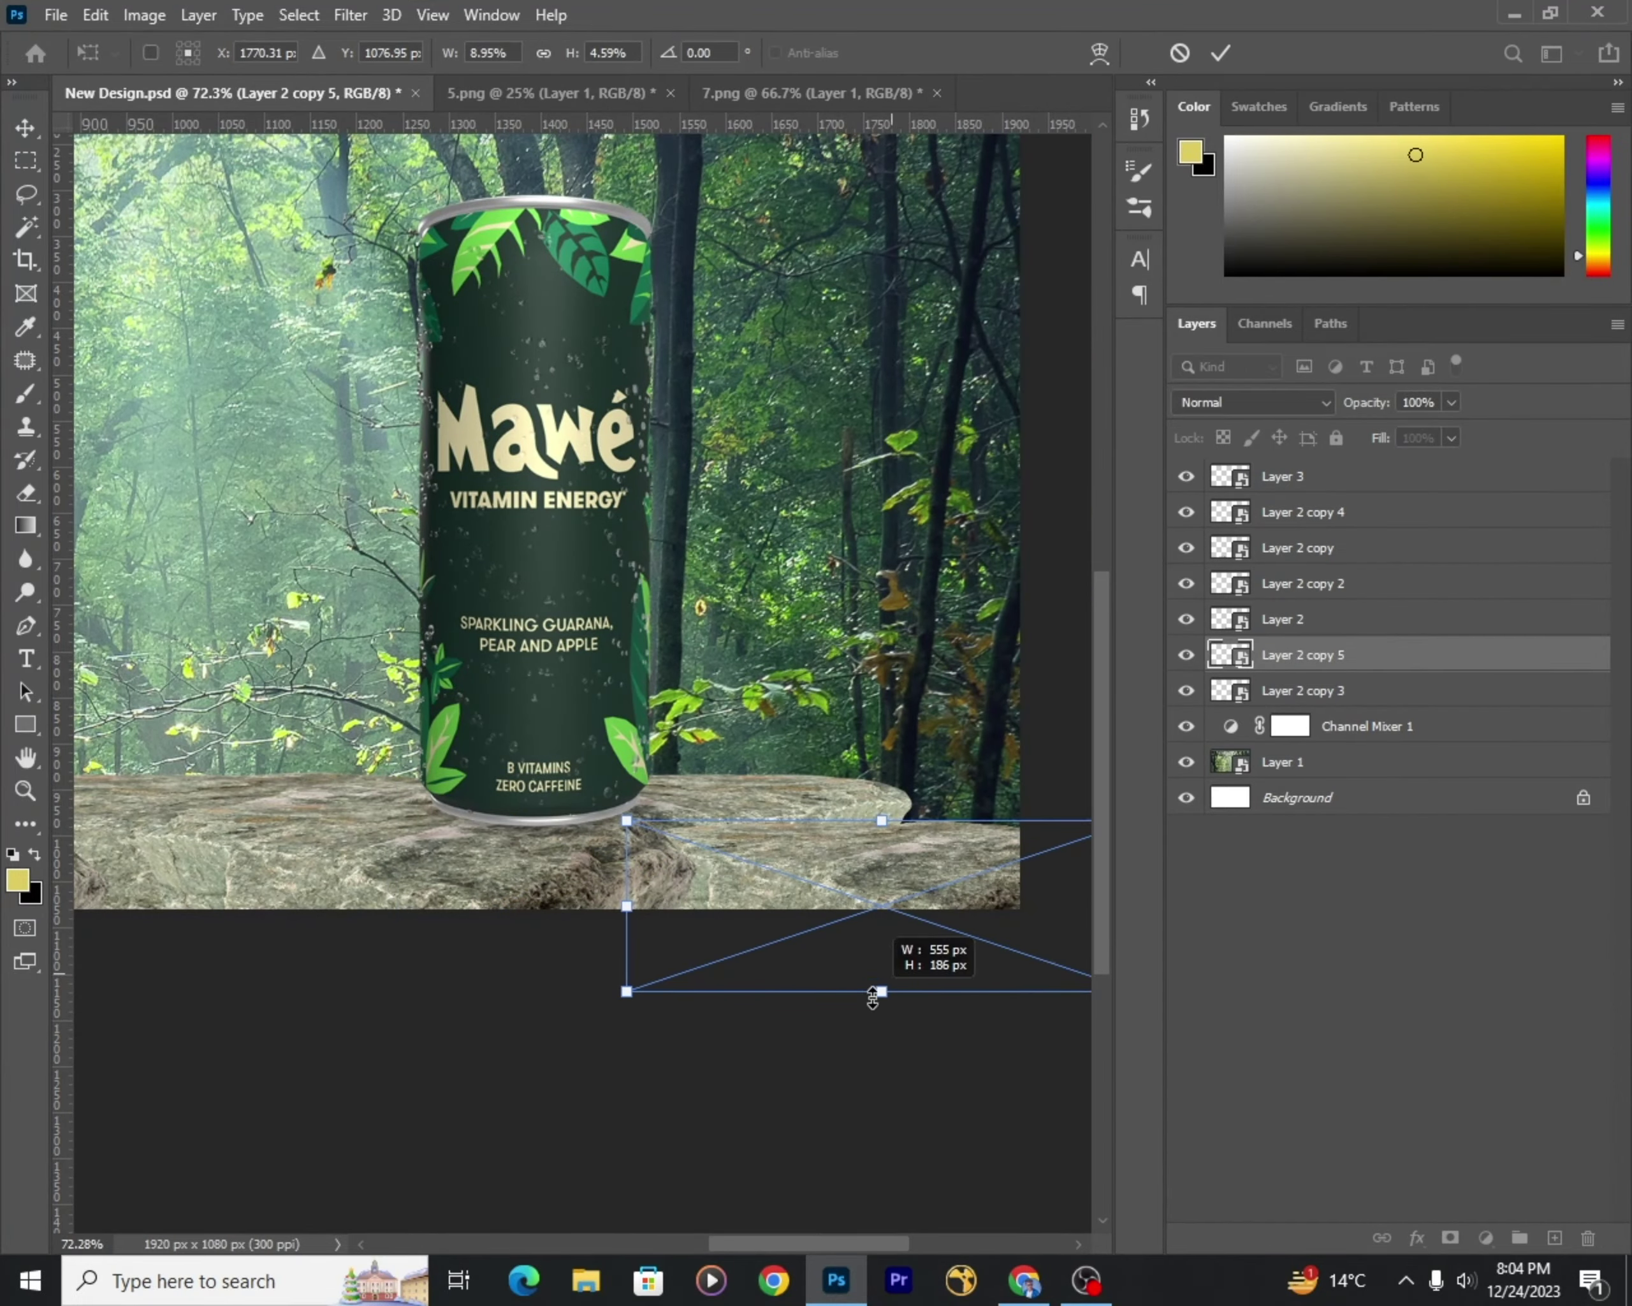
pyautogui.press('Return')
# Step: Place the duplicated rock piece up and right, and shift the can left
pyautogui.scroll(-5, 603, 825)
pyautogui.scroll(3, 794, 861)
pyautogui.scroll(2, 794, 860)
pyautogui.moveTo(794, 861)
pyautogui.mouseDown()
pyautogui.moveTo(831, 927)
pyautogui.moveTo(898, 879)
pyautogui.mouseUp()
pyautogui.scroll(-5, 939, 870)
pyautogui.scroll(3, 842, 1069)
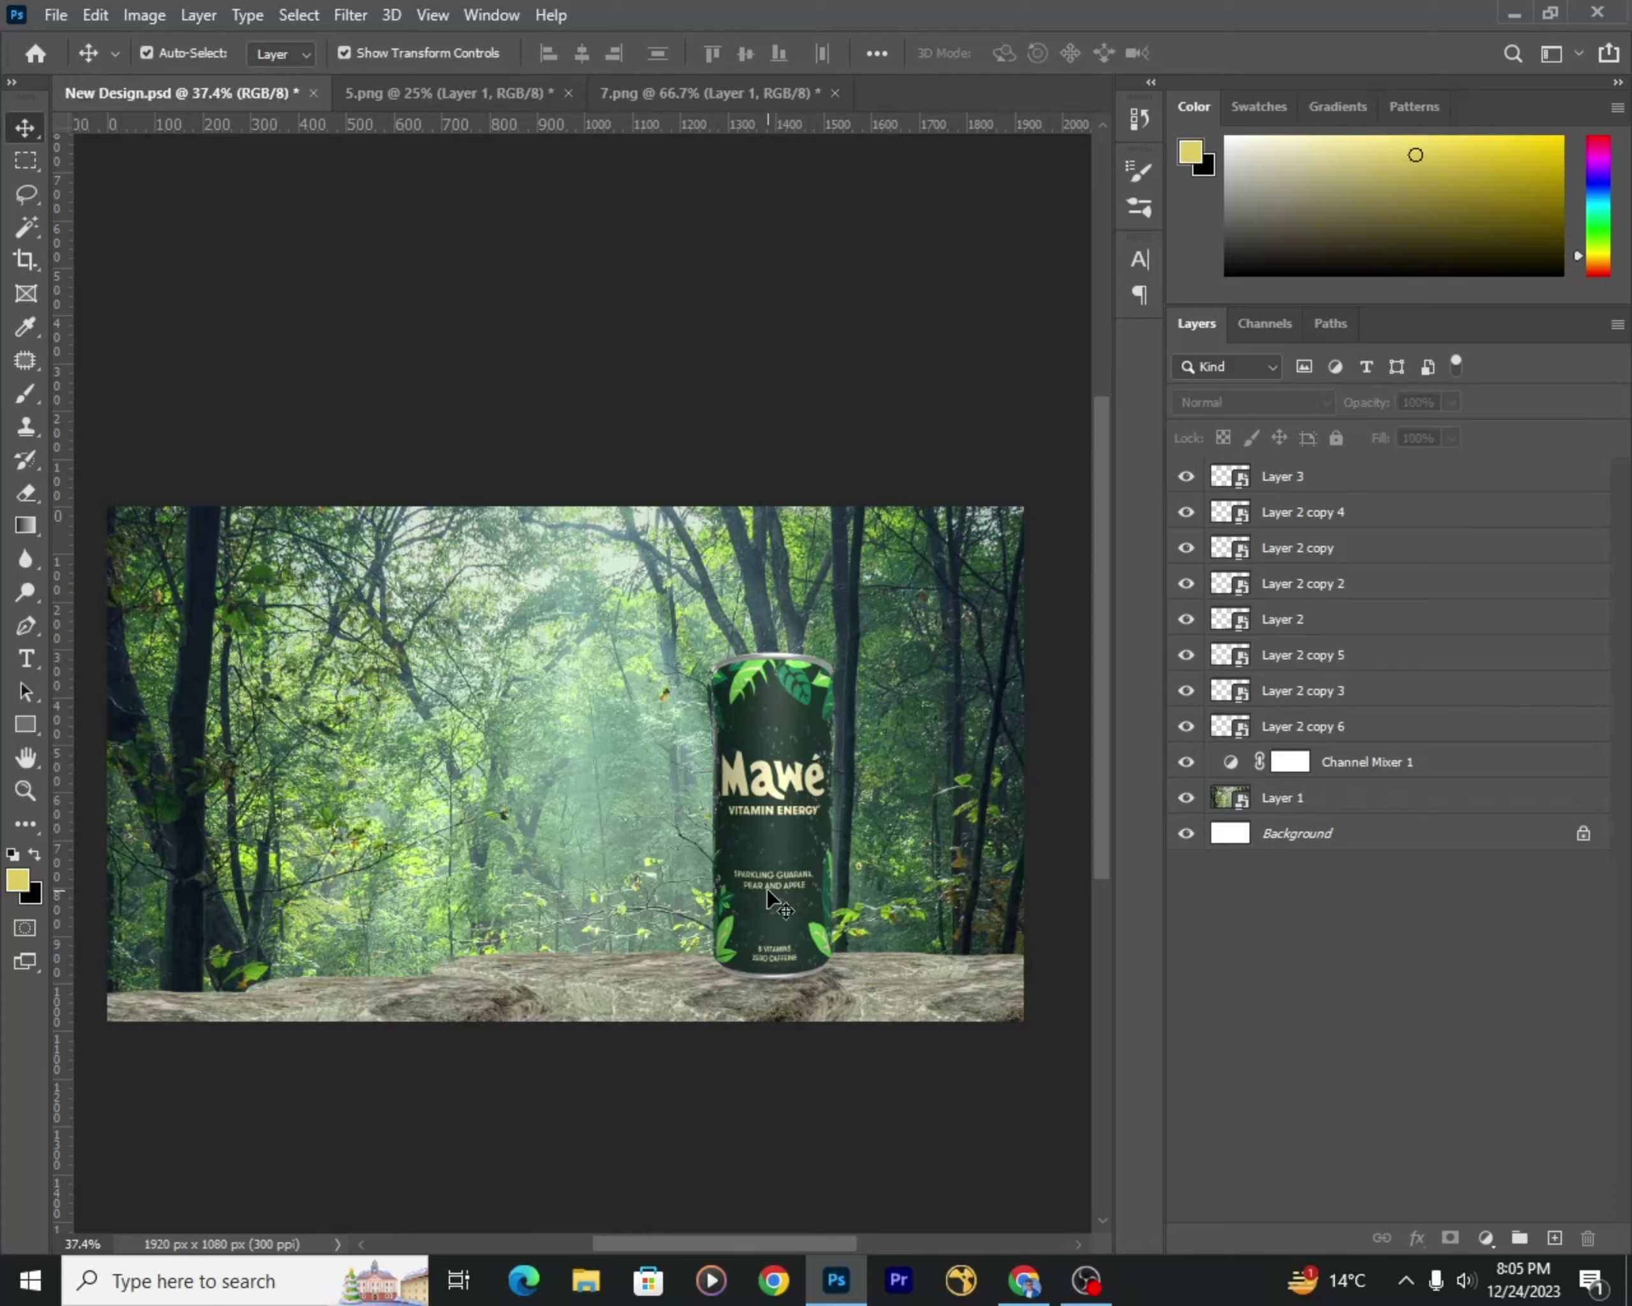
pyautogui.moveTo(795, 810); pyautogui.dragTo(751, 810)
pyautogui.scroll(1, 765, 921)
pyautogui.click(760, 909)
pyautogui.click(863, 1159)
# Step: Group all rock piece layers and name the group Stones
pyautogui.scroll(-1, 831, 902)
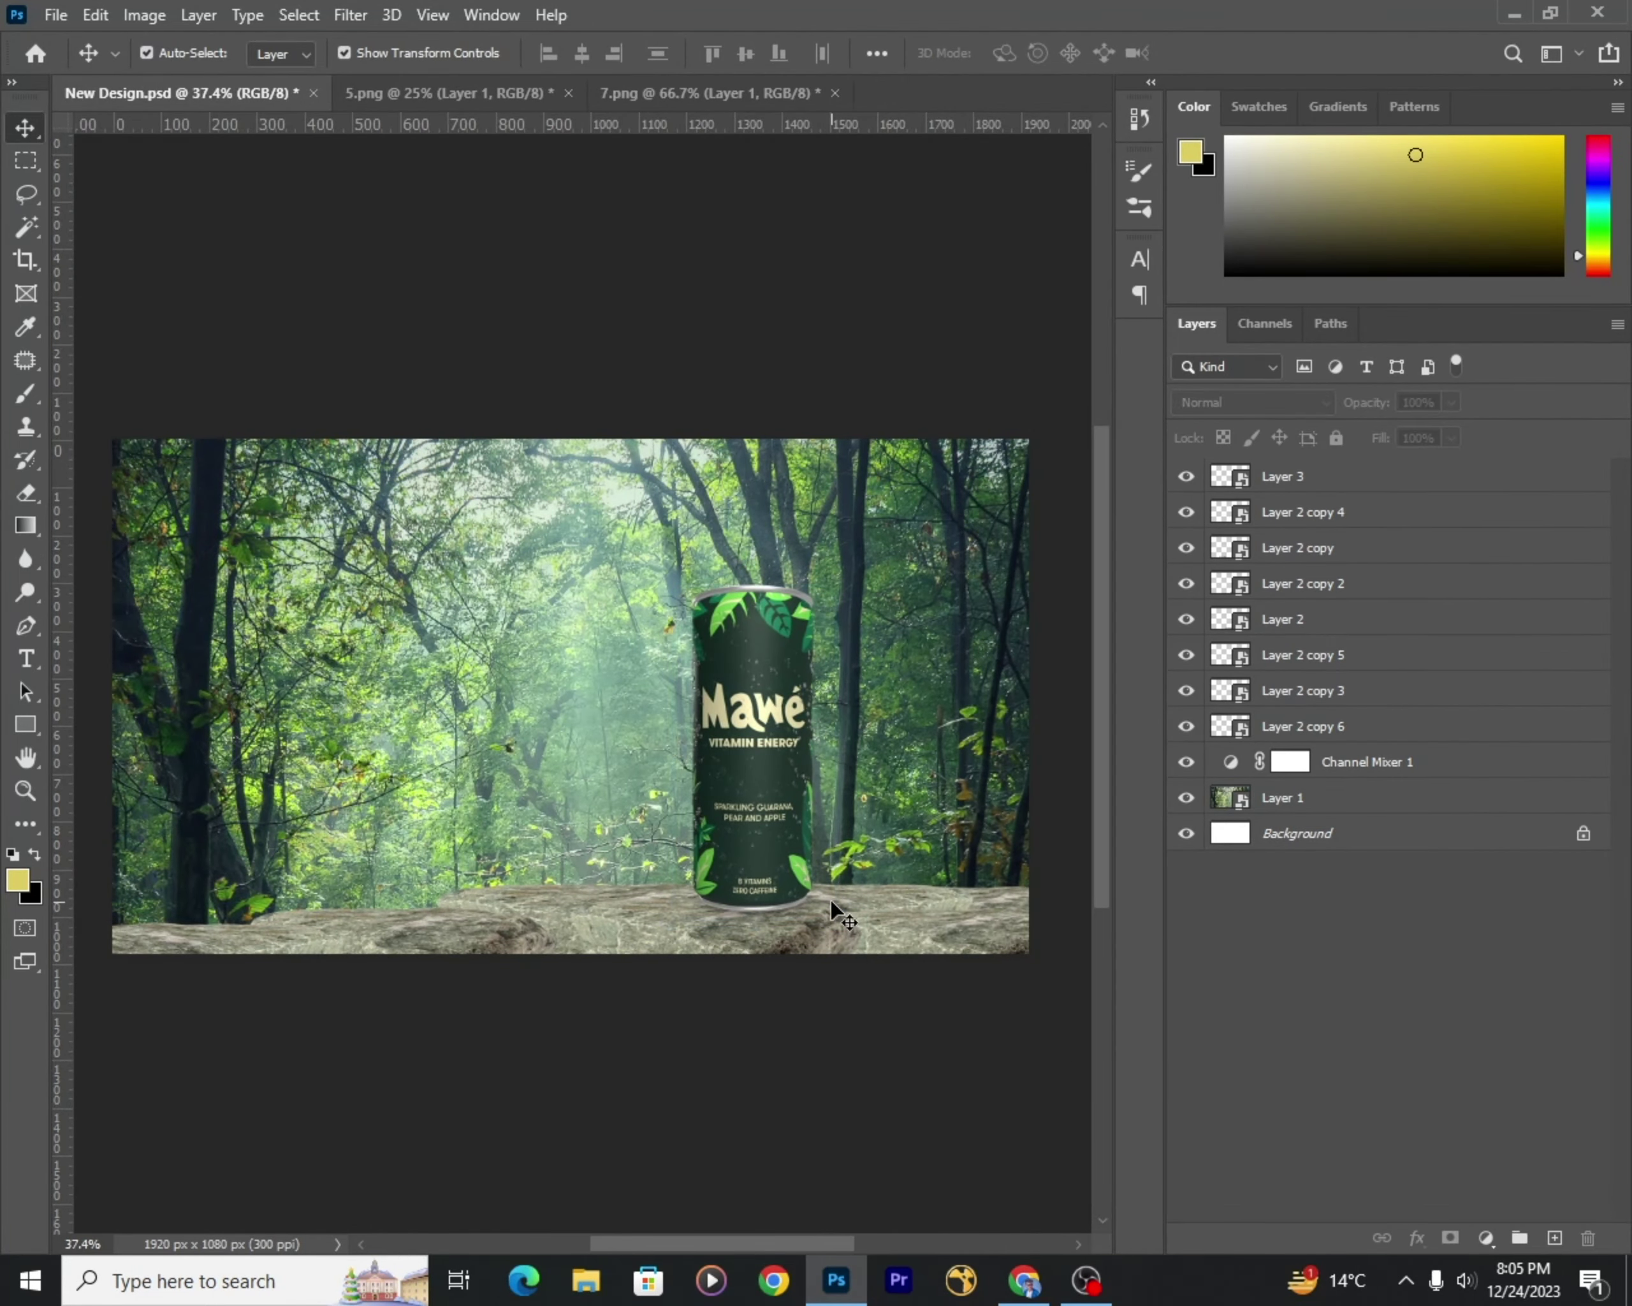
pyautogui.scroll(1, 764, 880)
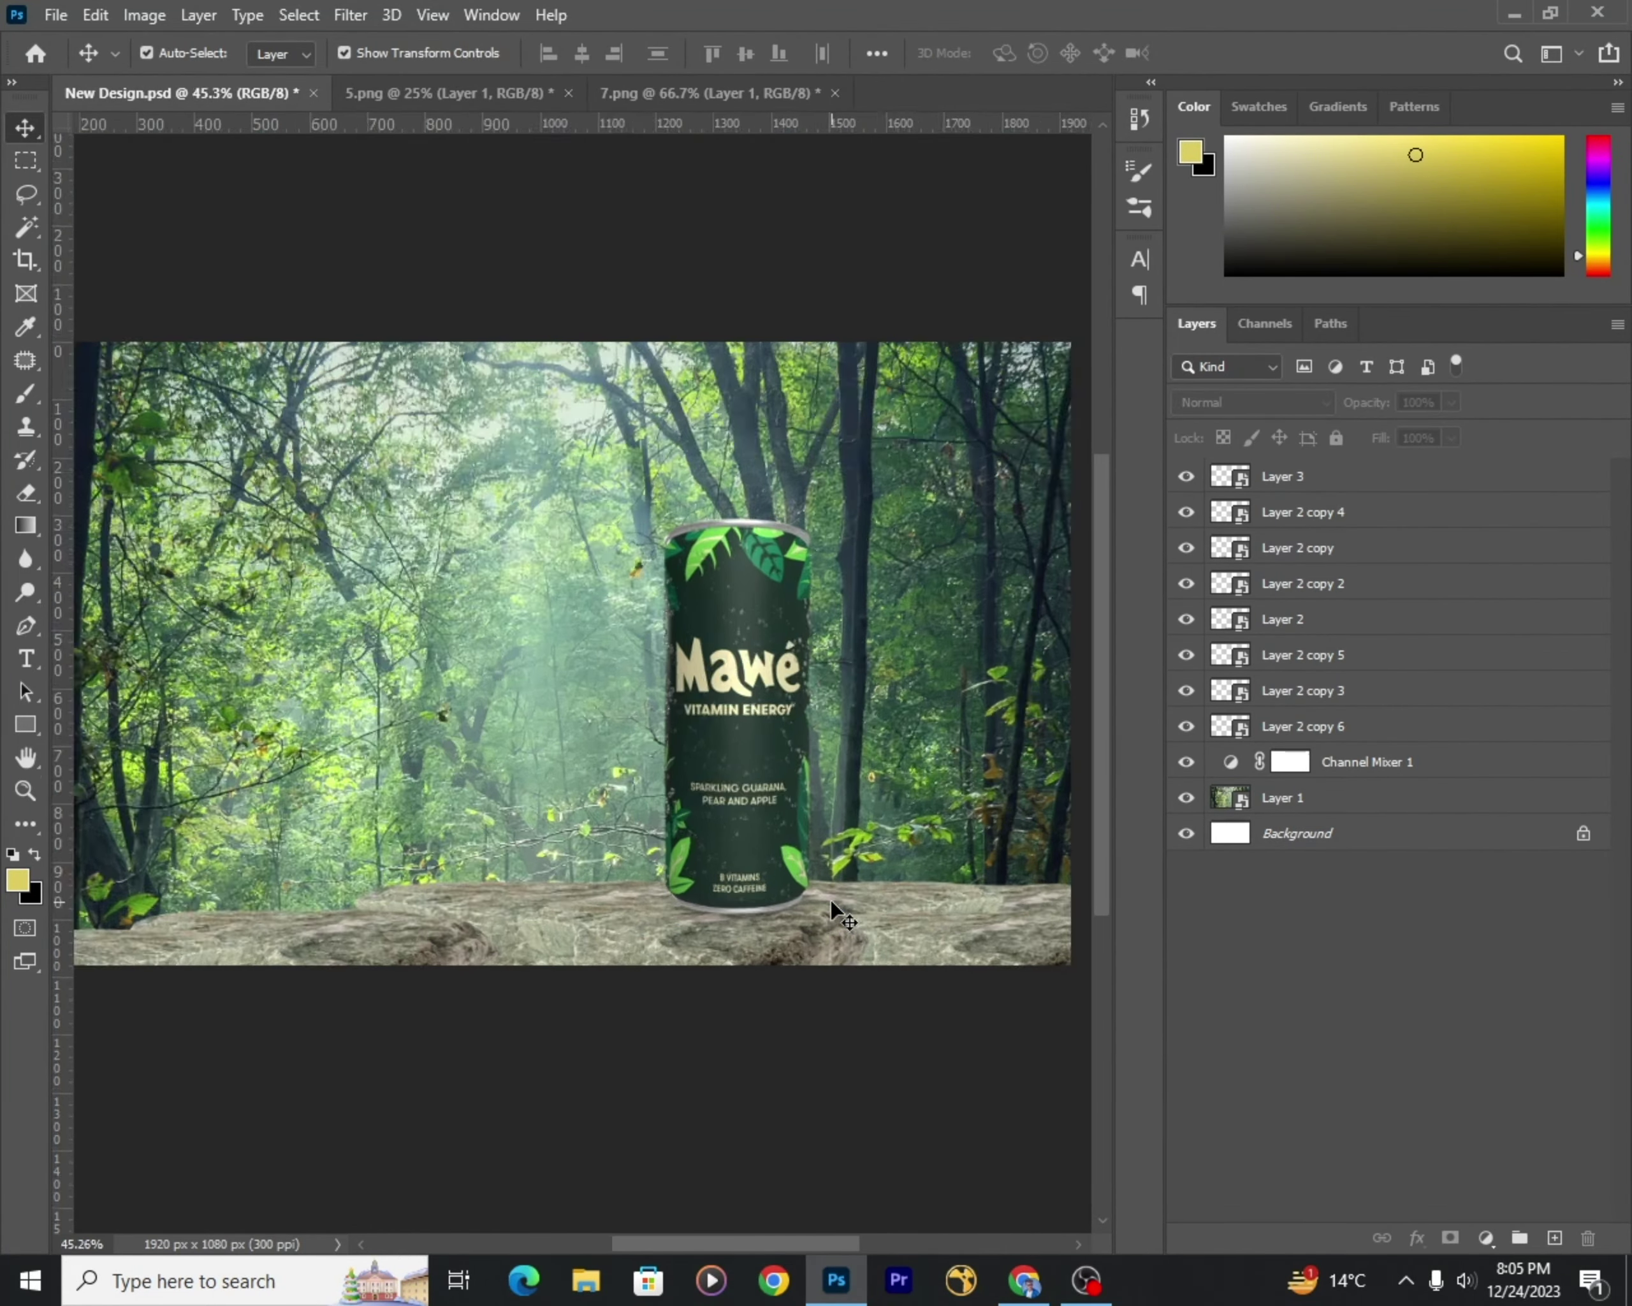
pyautogui.scroll(2, 707, 856)
pyautogui.scroll(-2, 718, 867)
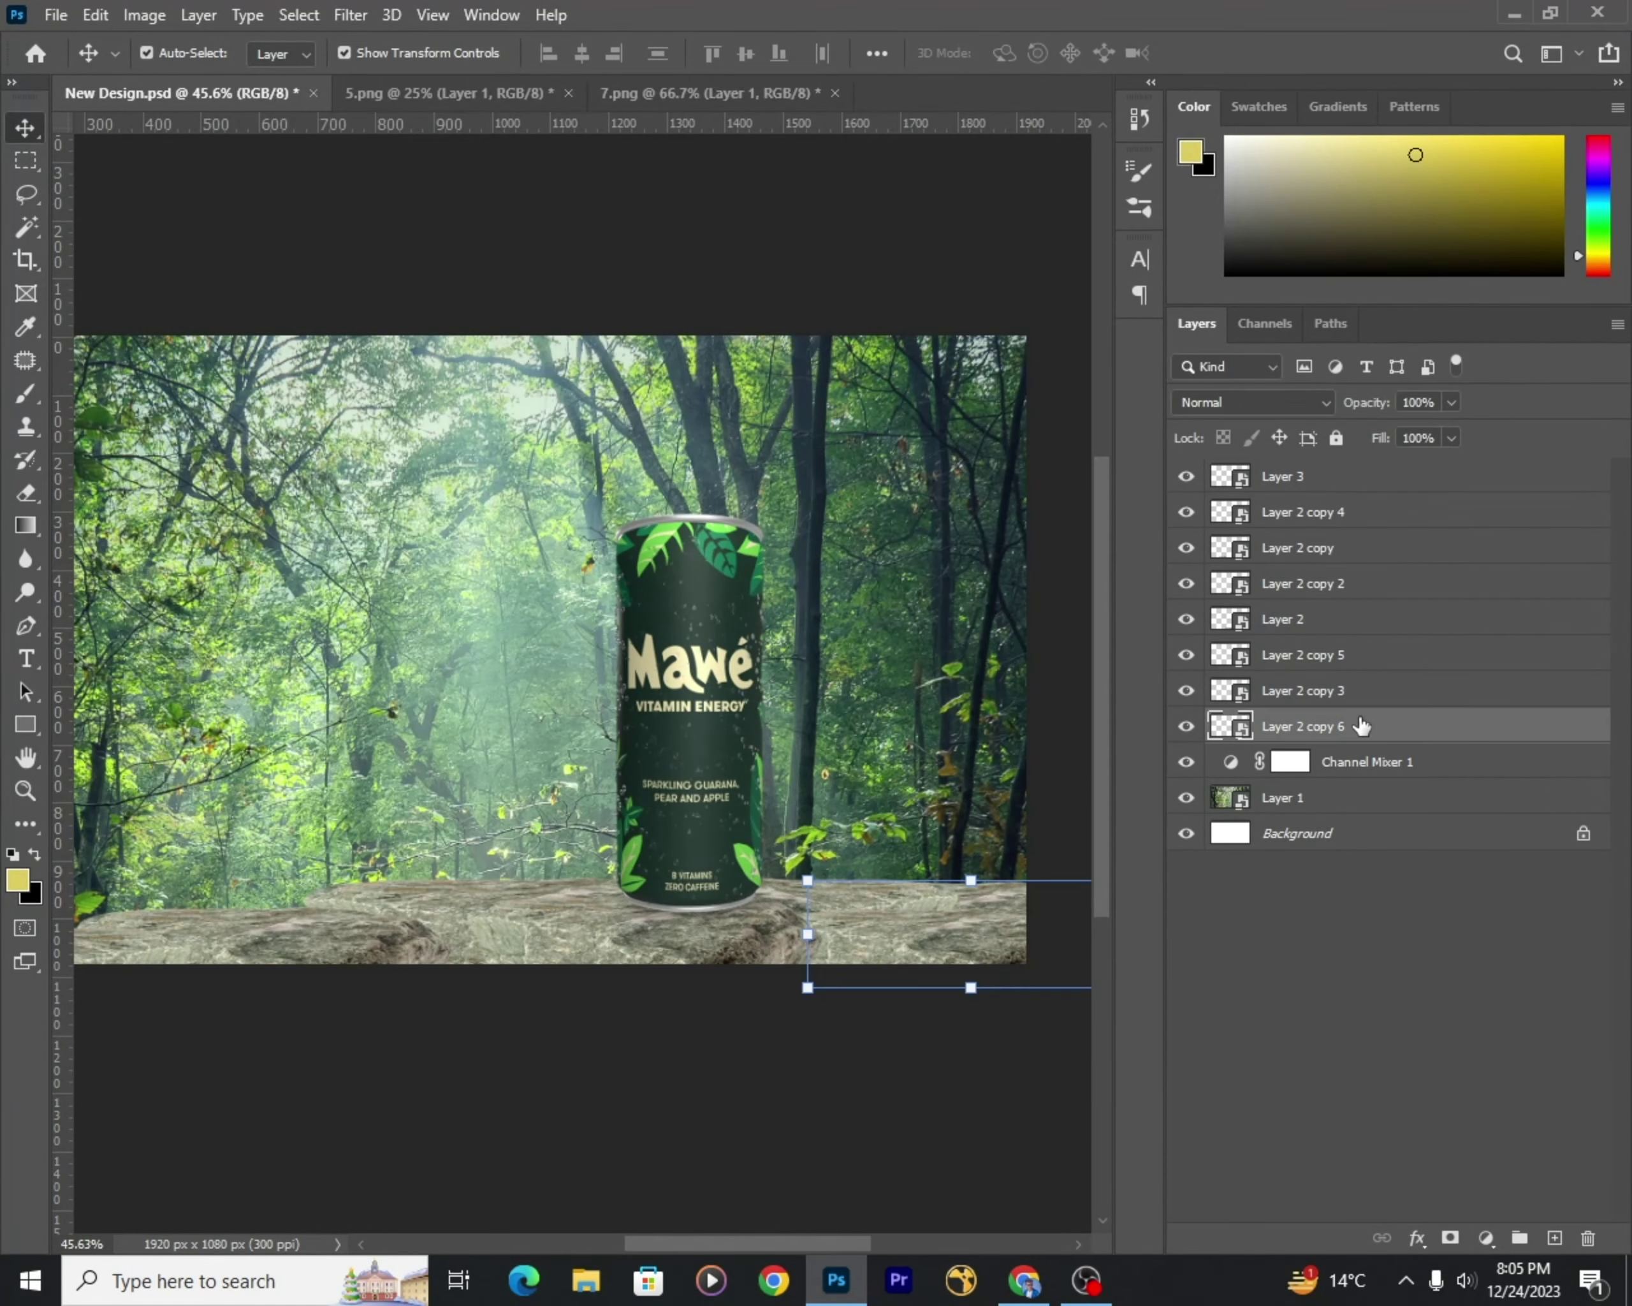
pyautogui.click(1302, 512)
pyautogui.keyDown('shift'); pyautogui.click(1340, 726); pyautogui.keyUp('shift')
pyautogui.hotkey('ctrl', 'g')
pyautogui.doubleClick(1296, 509)
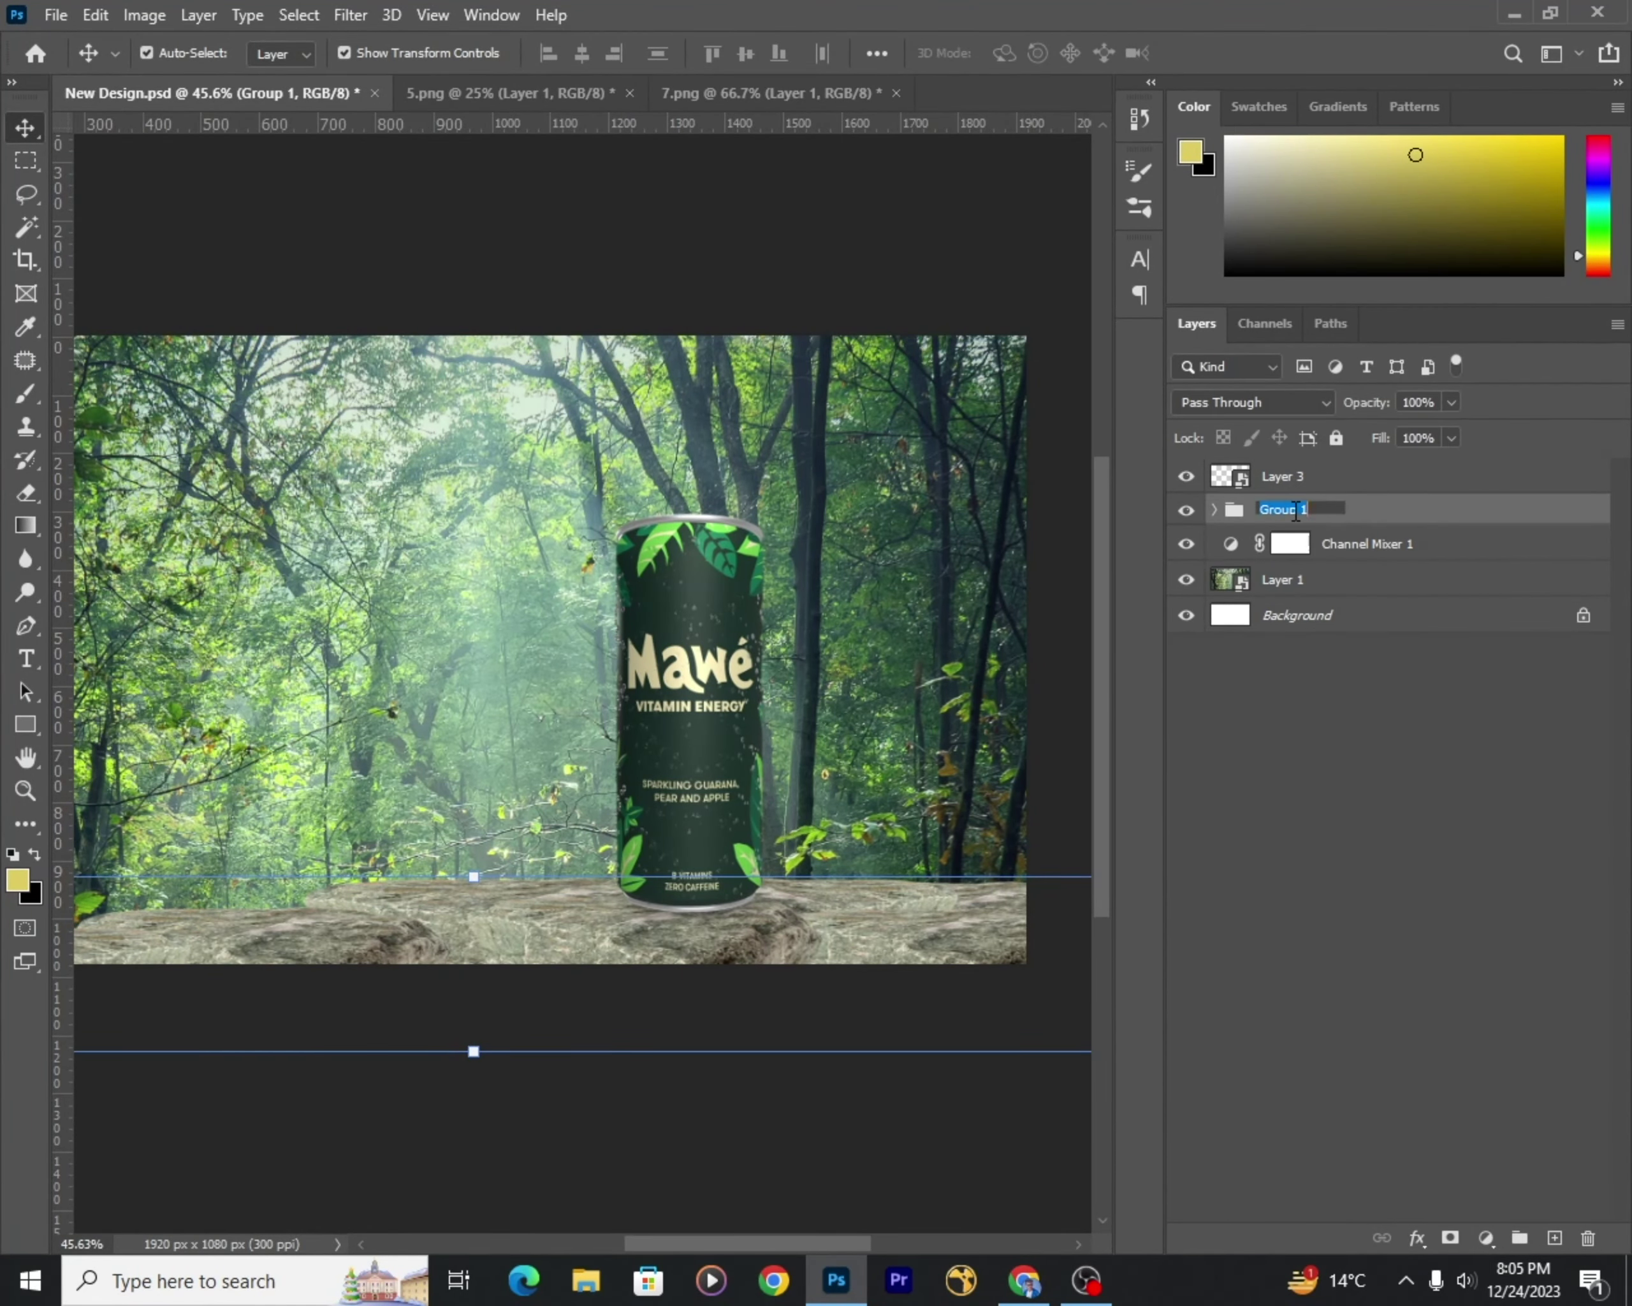
pyautogui.scroll(-2, 759, 622)
pyautogui.click(1488, 1238)
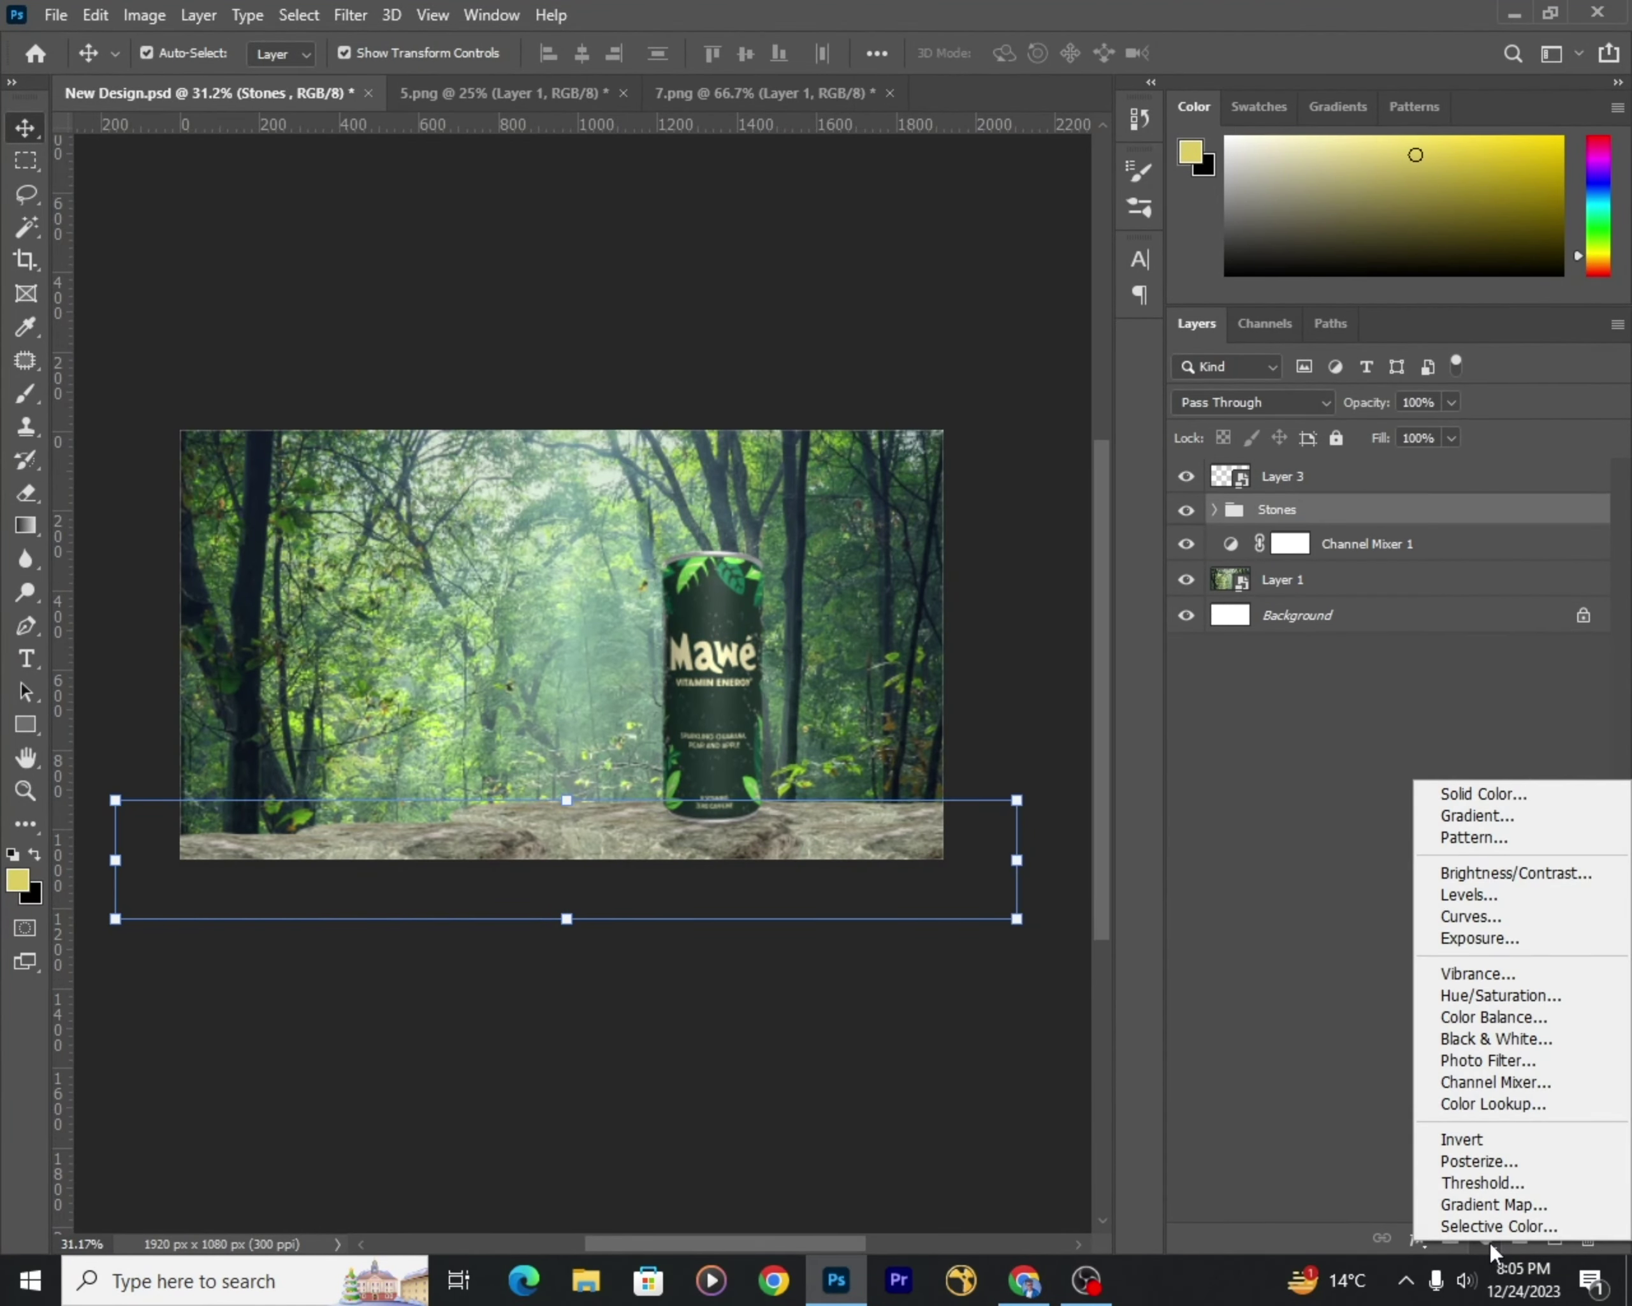
# Step: Cancel the solid colour fill and fill a new layer with black
pyautogui.click(1495, 793)
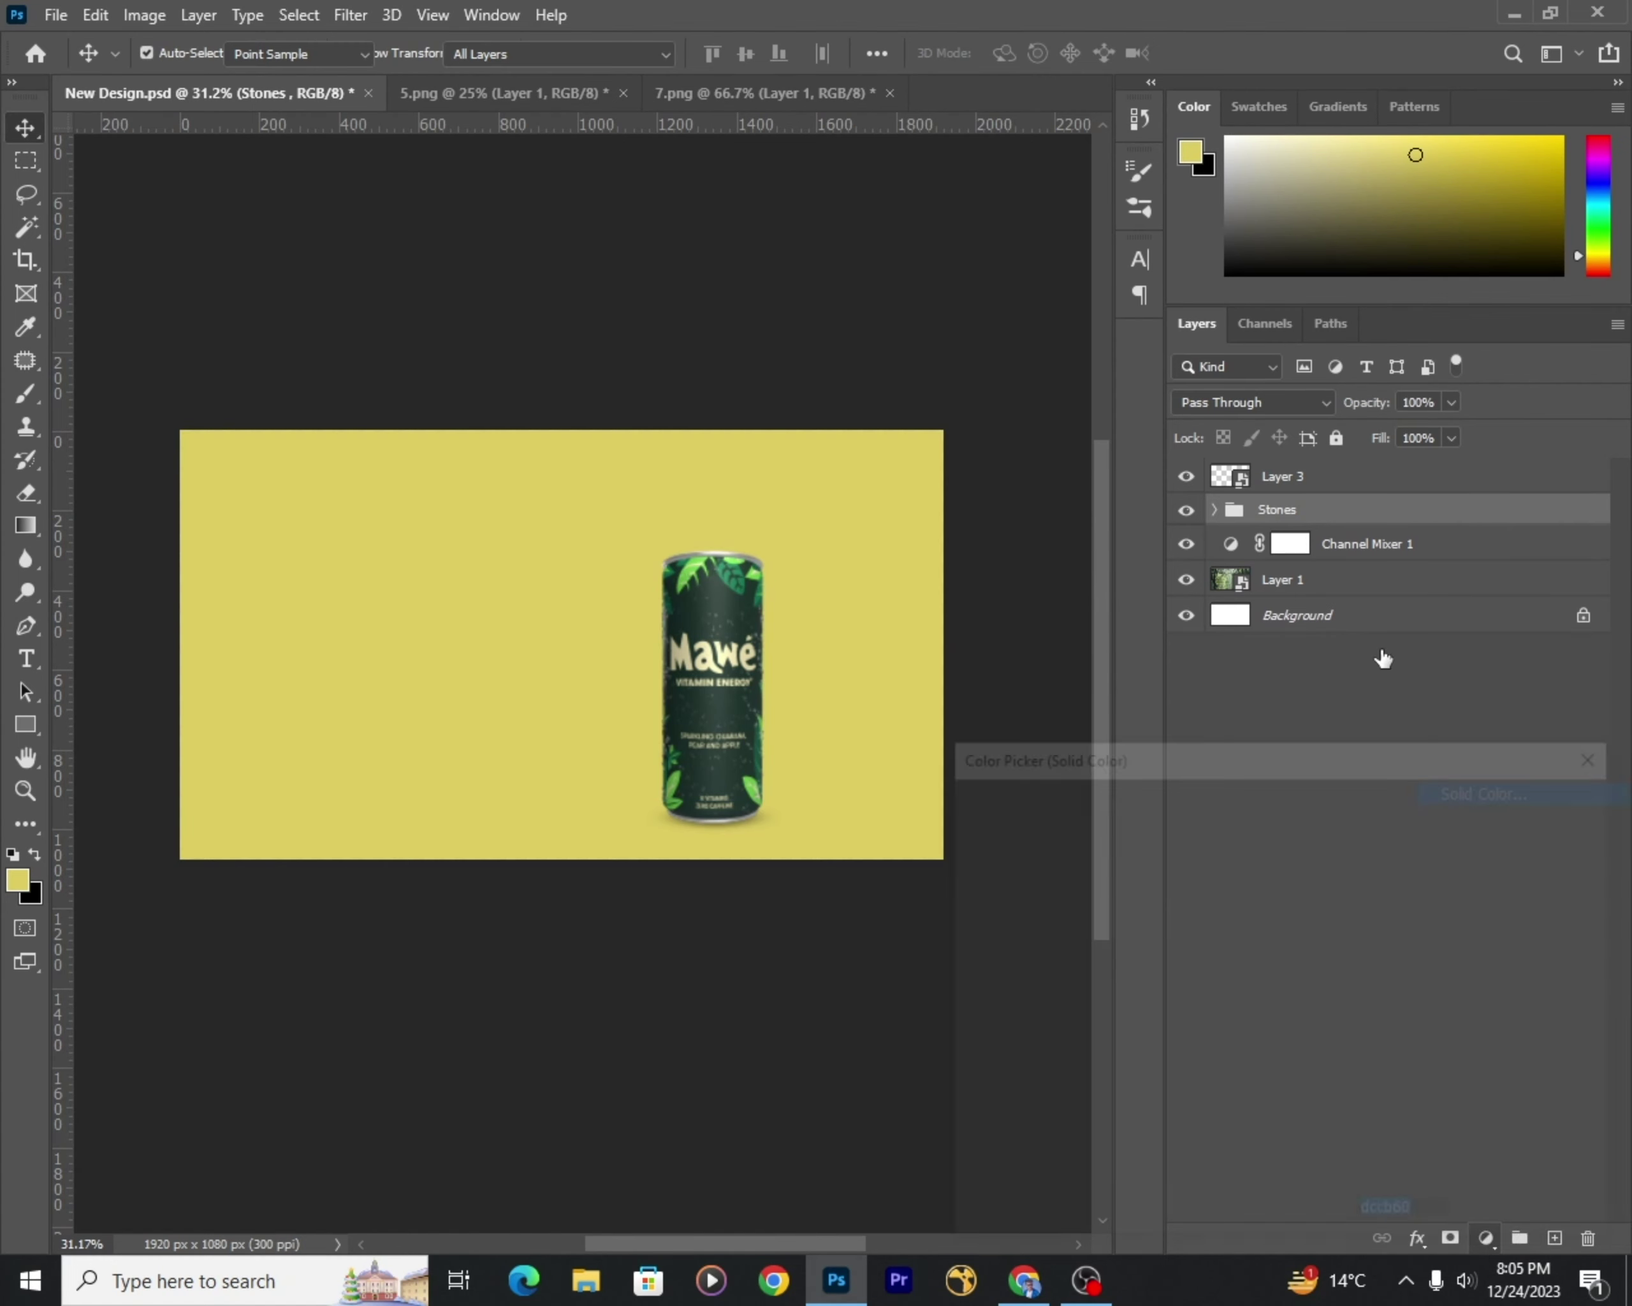
pyautogui.press('Escape')
pyautogui.press('x')
pyautogui.hotkey('alt', 'BackSpace')
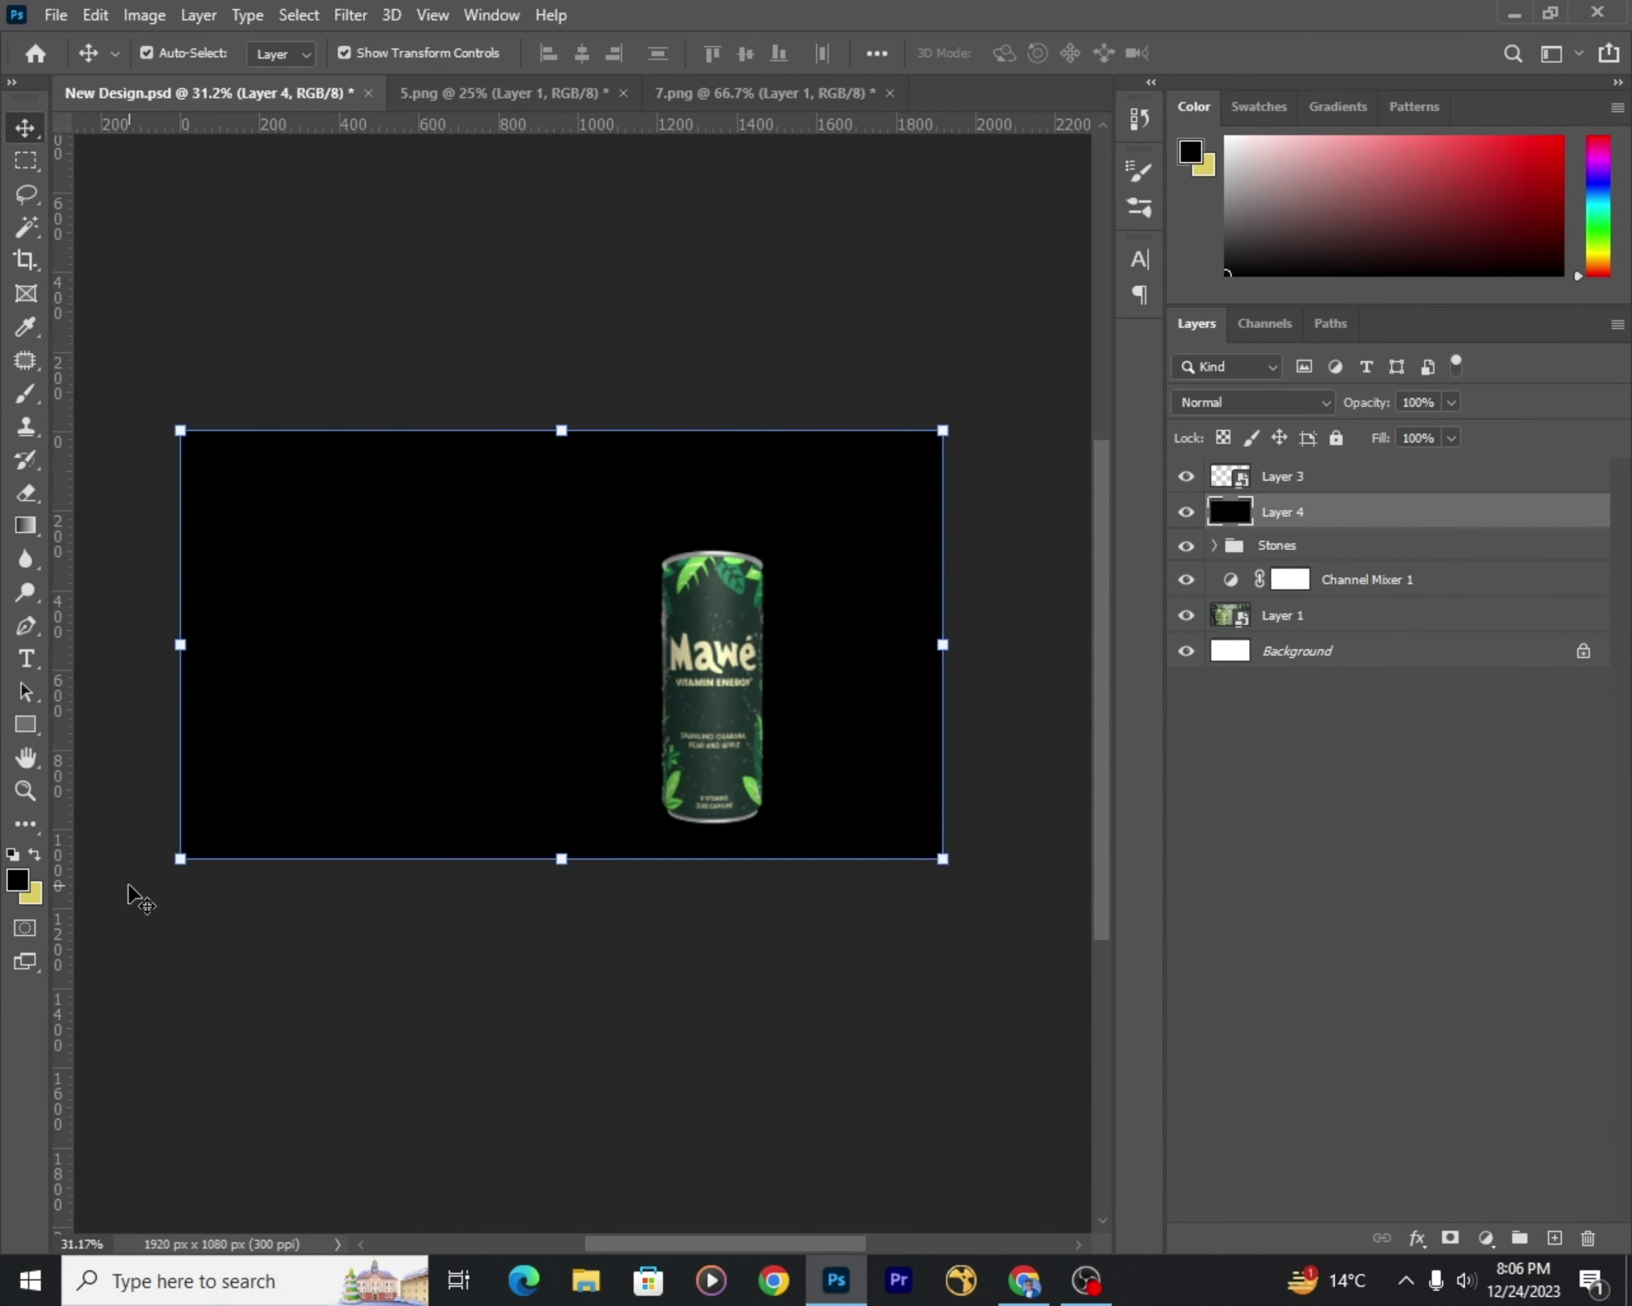
# Step: Give the black layer a fully black mask and set white as the paint colour
pyautogui.press('x')
pyautogui.press('b')
pyautogui.moveTo(527, 638); pyautogui.dragTo(687, 489)
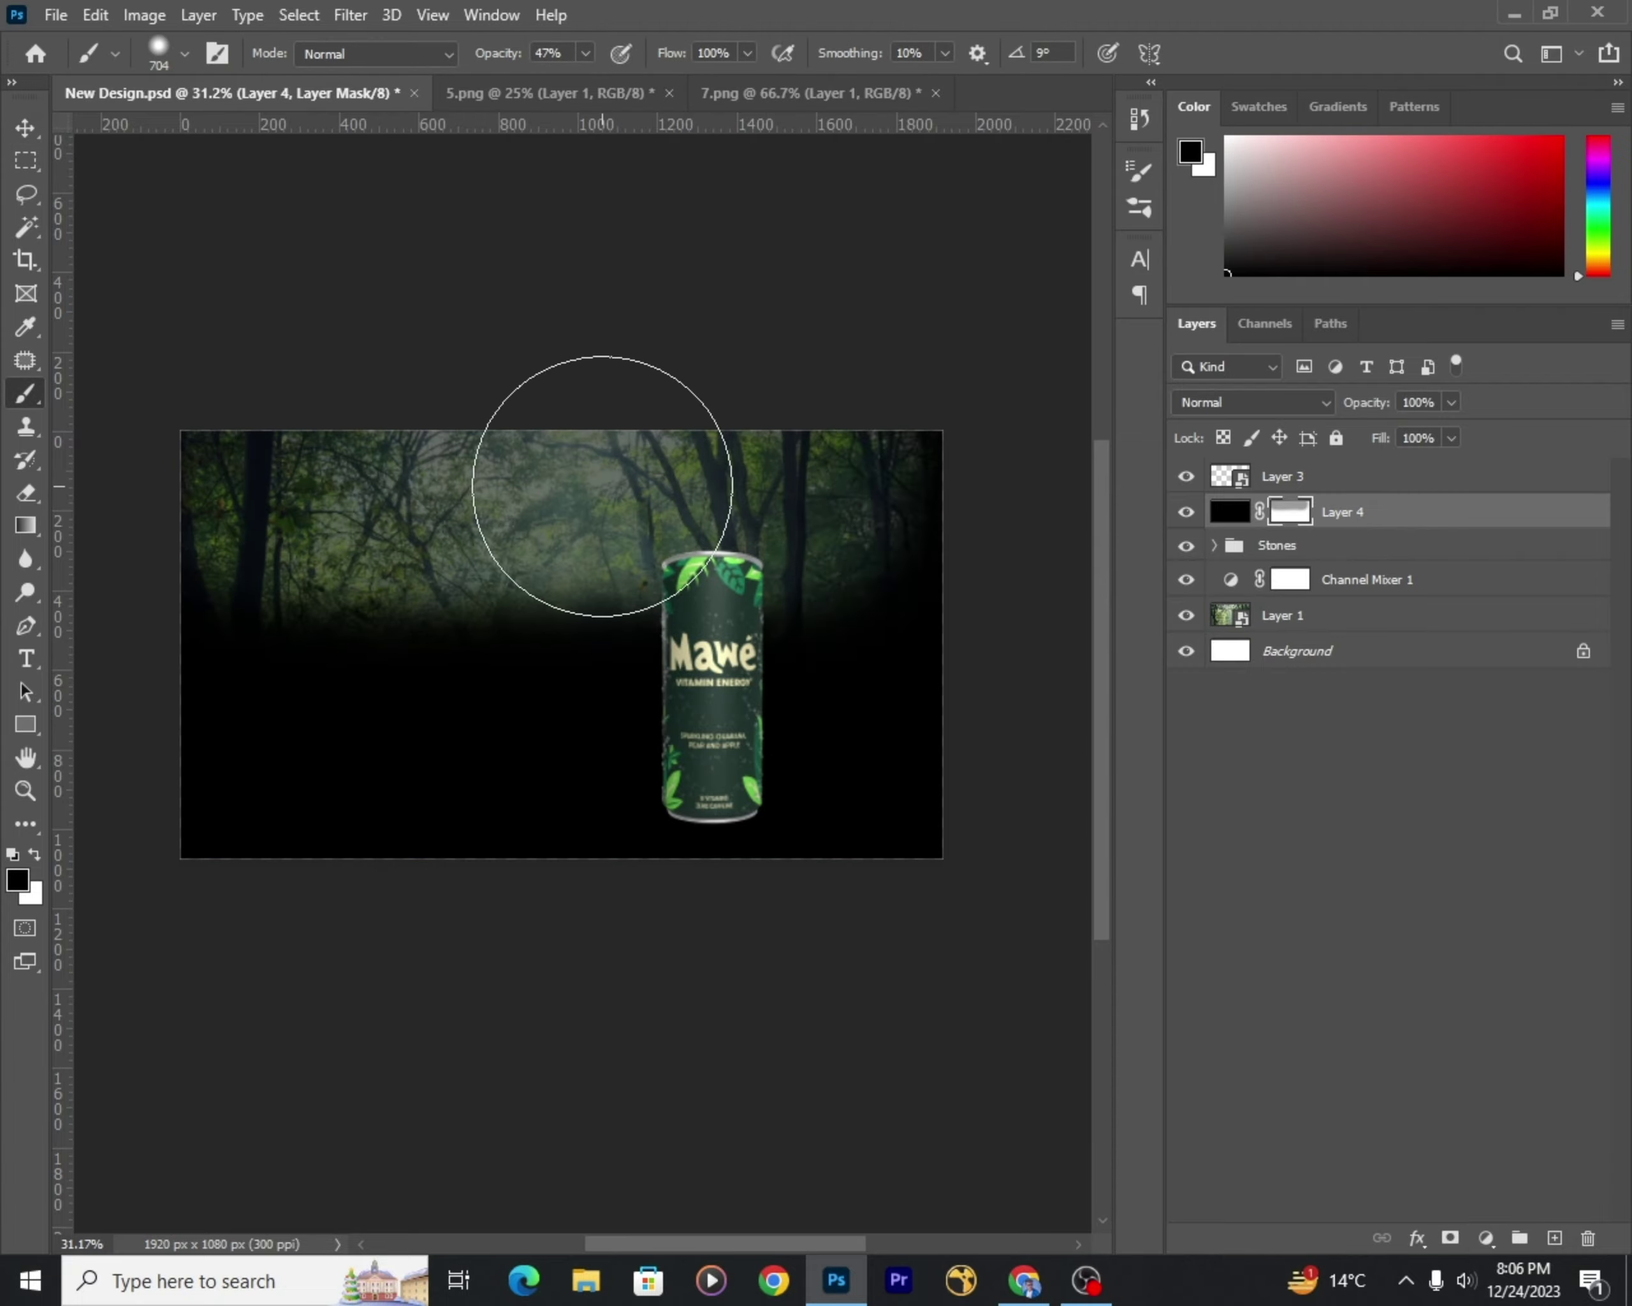
pyautogui.hotkey('alt', 'BackSpace')
pyautogui.press('x')
# Step: Switch to full-screen canvas view and shrink the soft brush
pyautogui.scroll(5, 422, 664)
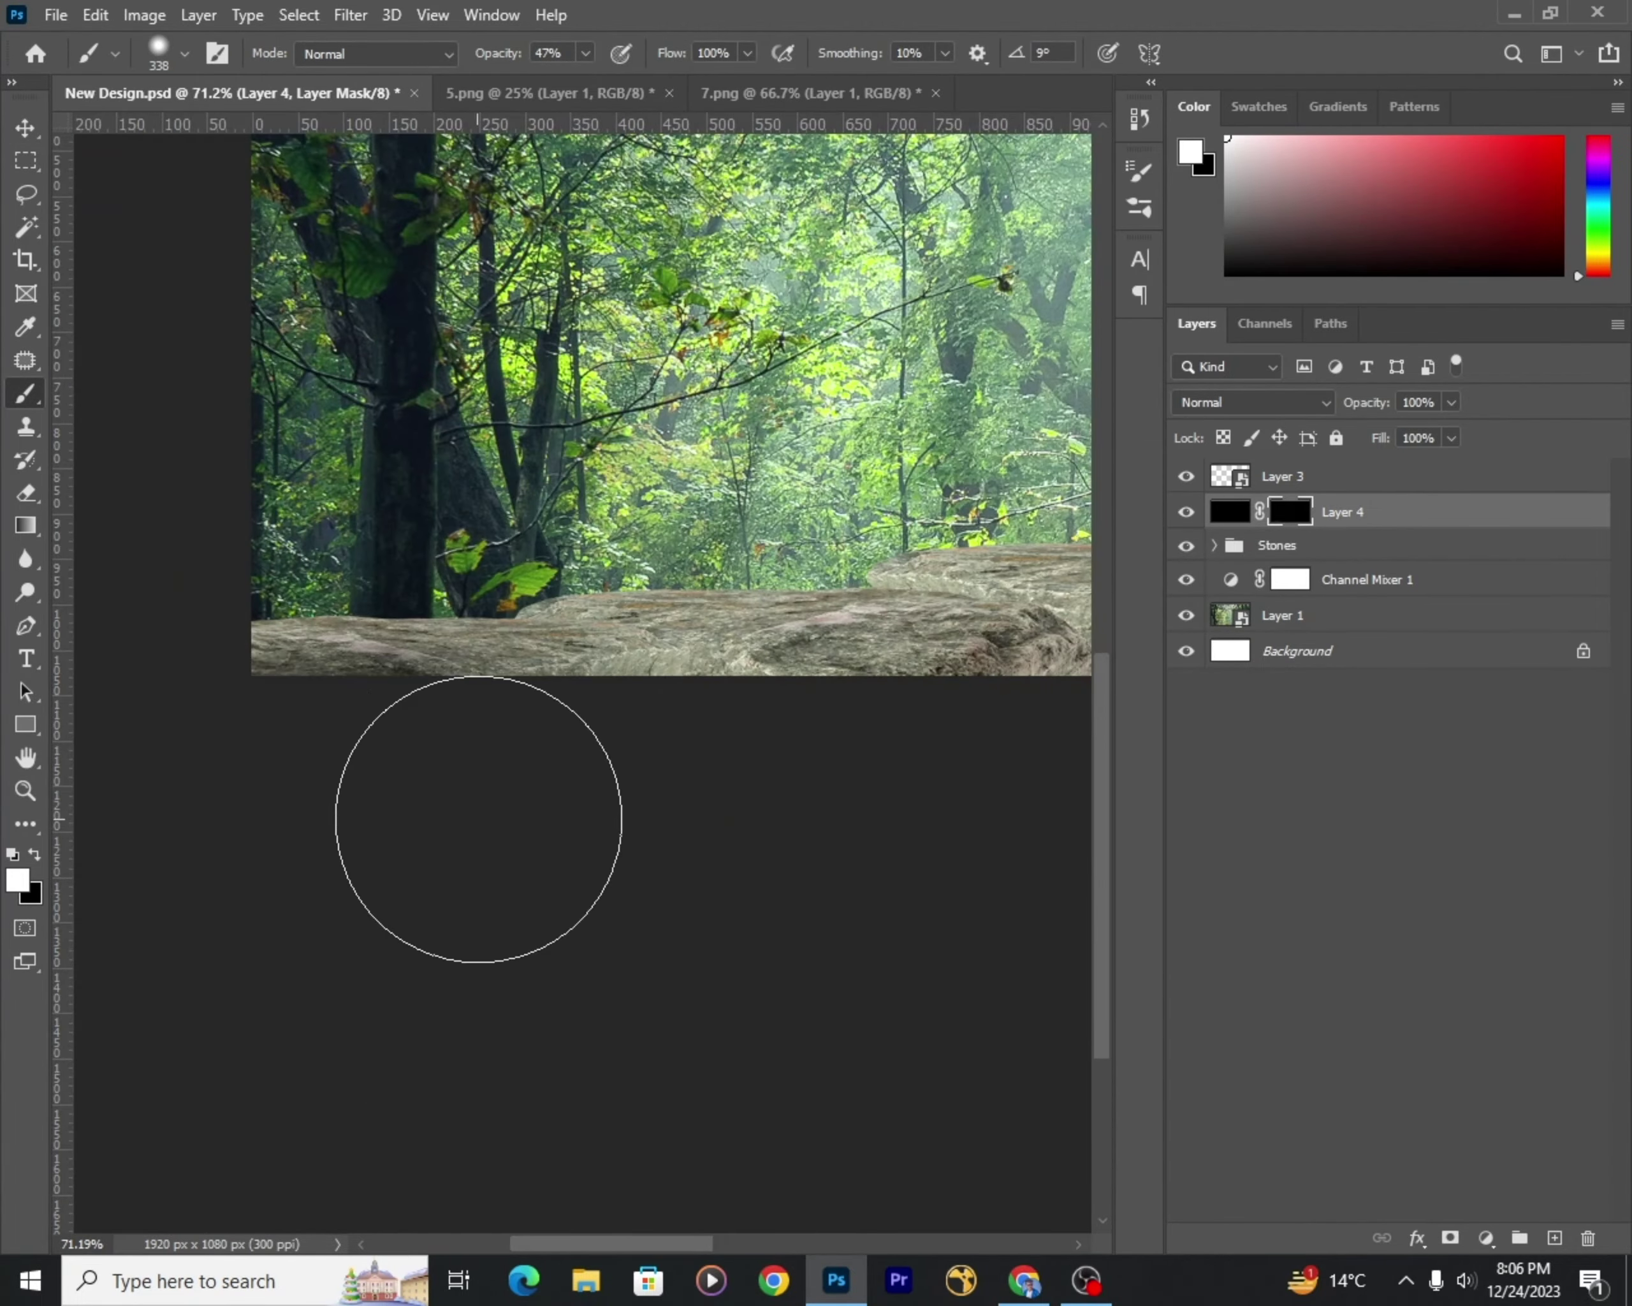
pyautogui.hscroll(3, 478, 817)
pyautogui.hscroll(3, 458, 820)
pyautogui.press('f')
pyautogui.press('f')
pyautogui.scroll(2, 941, 799)
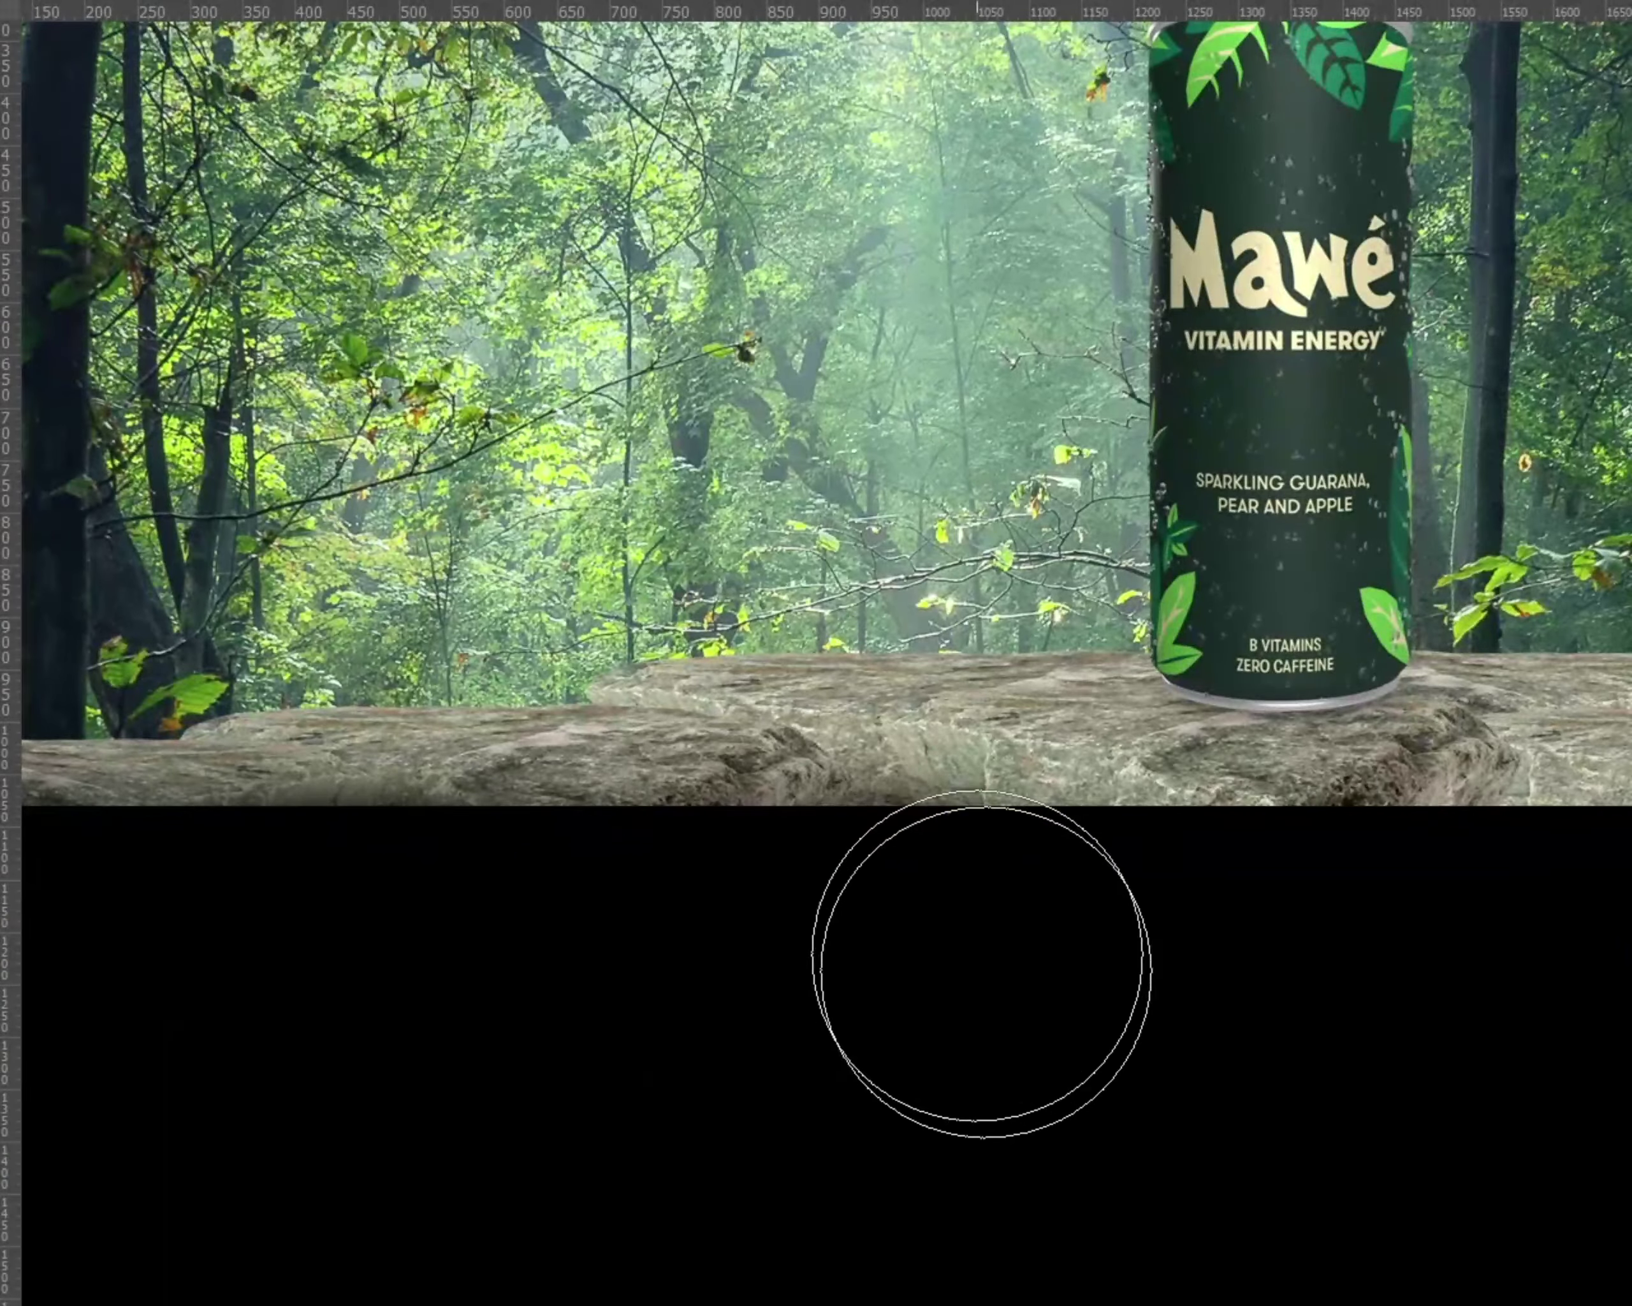
pyautogui.scroll(2, 955, 964)
pyautogui.scroll(2, 940, 956)
pyautogui.press('[')
pyautogui.press('[')
pyautogui.press('[')
# Step: Paint white on the mask along the rock ledge's bottom edge for soft darkening
pyautogui.scroll(-3, 554, 686)
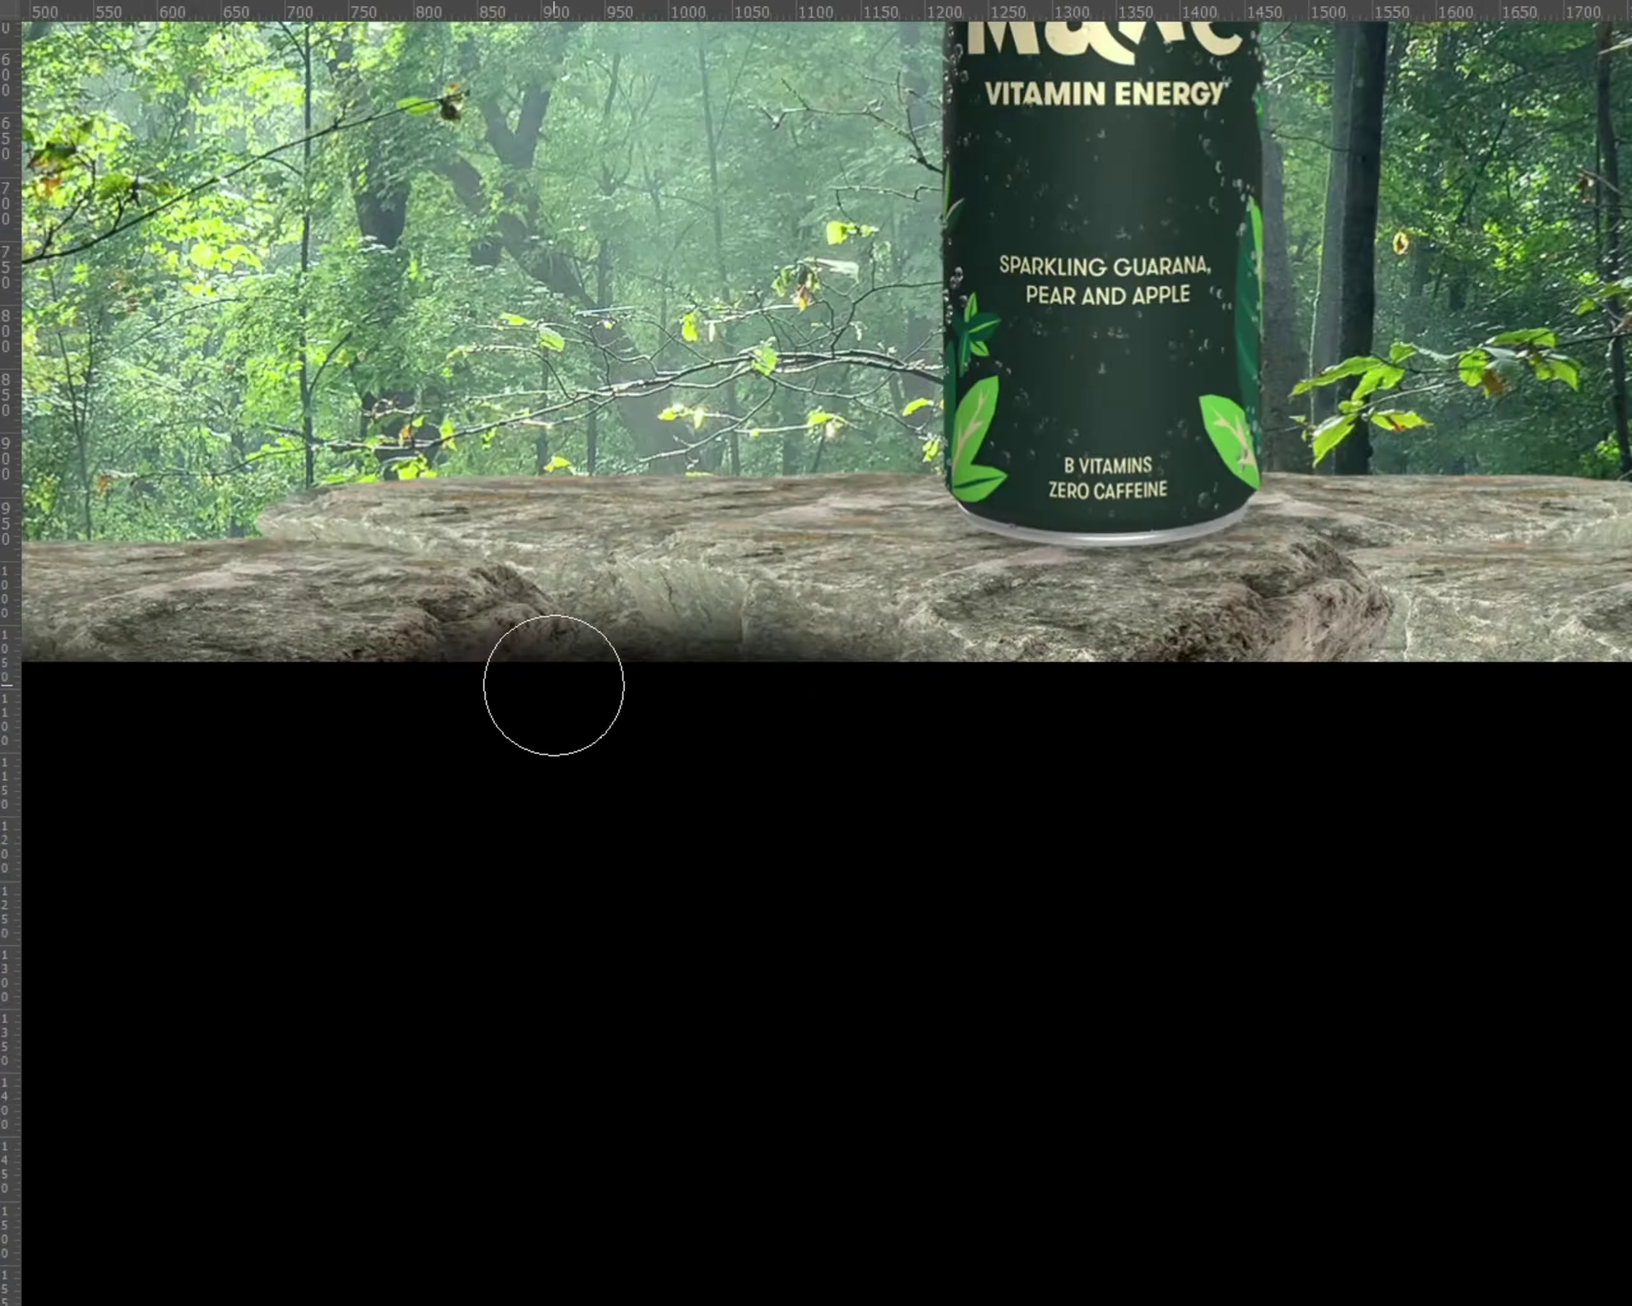
pyautogui.hscroll(2, 1182, 696)
pyautogui.scroll(-3, 1182, 696)
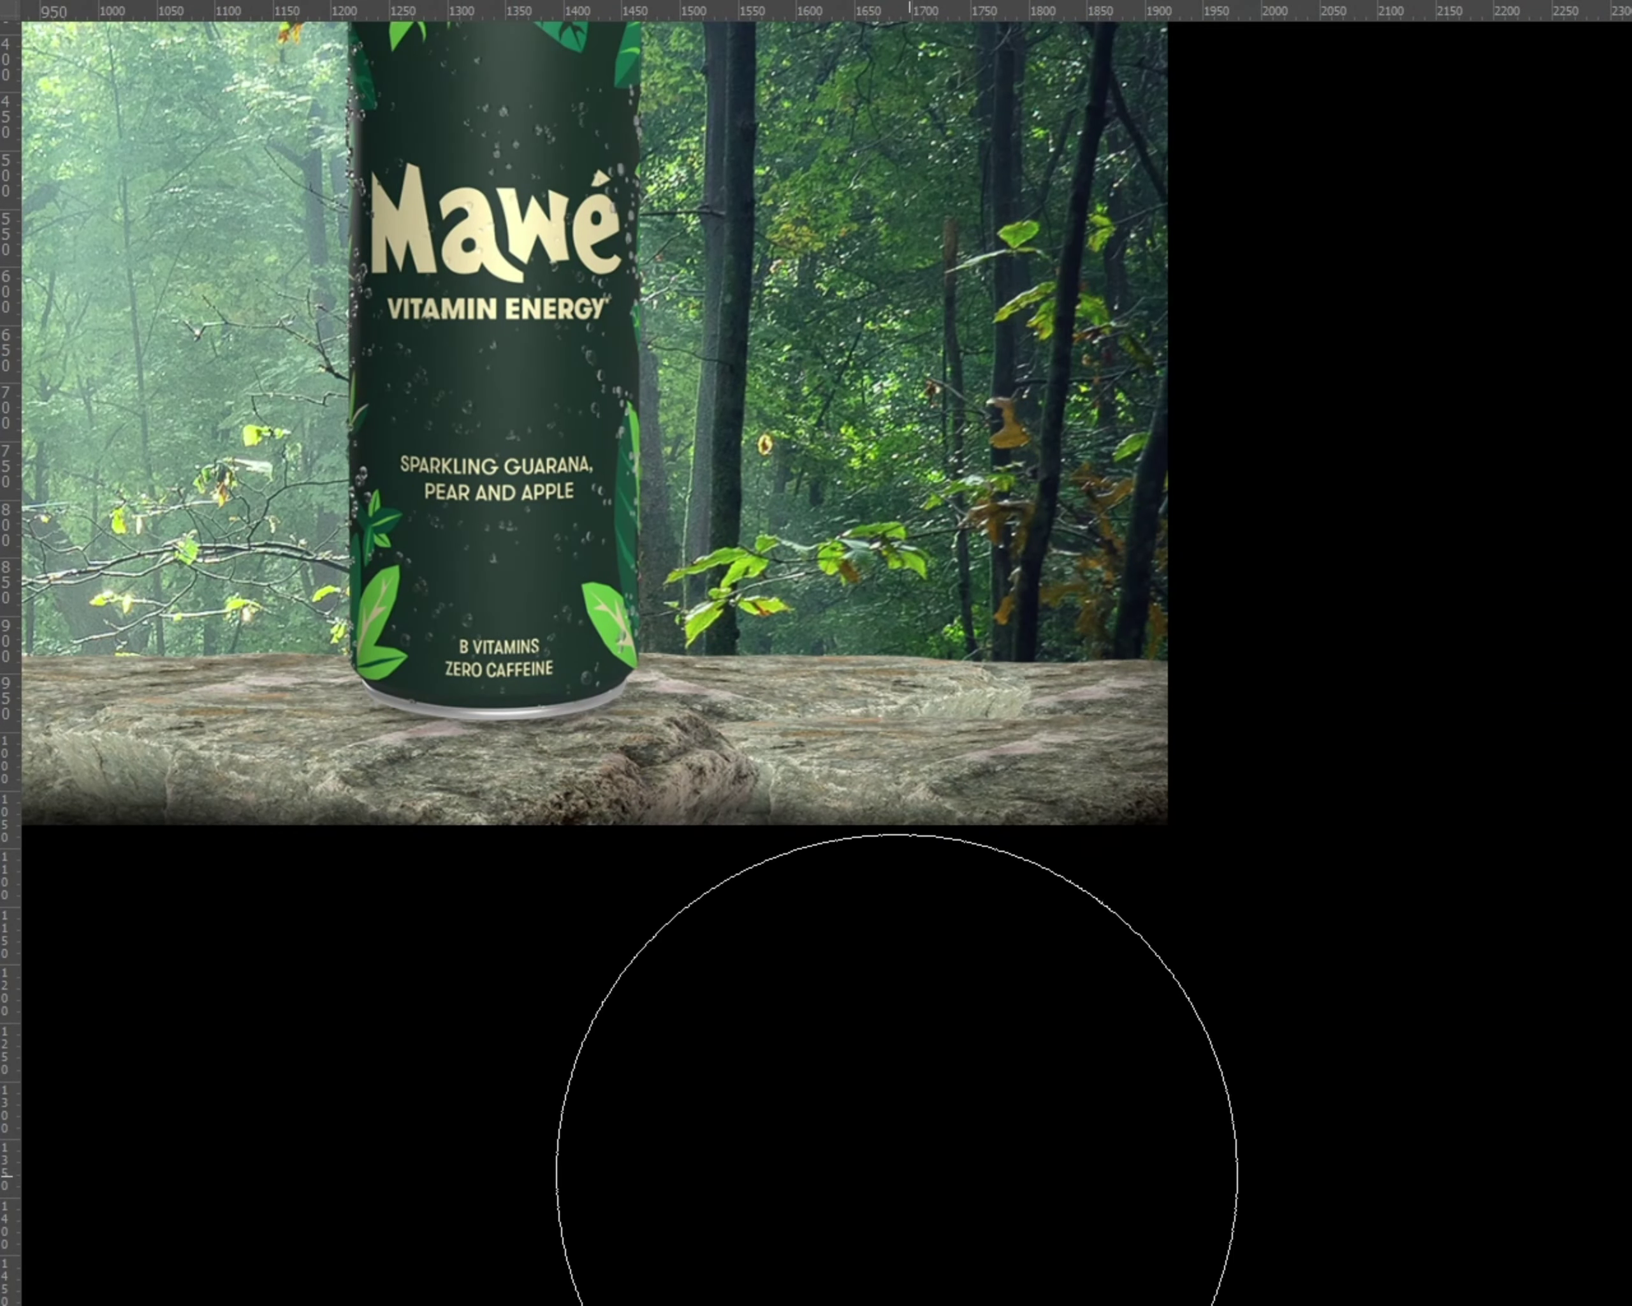
pyautogui.scroll(-2, 1282, 729)
pyautogui.scroll(1, 1238, 990)
pyautogui.scroll(-2, 642, 911)
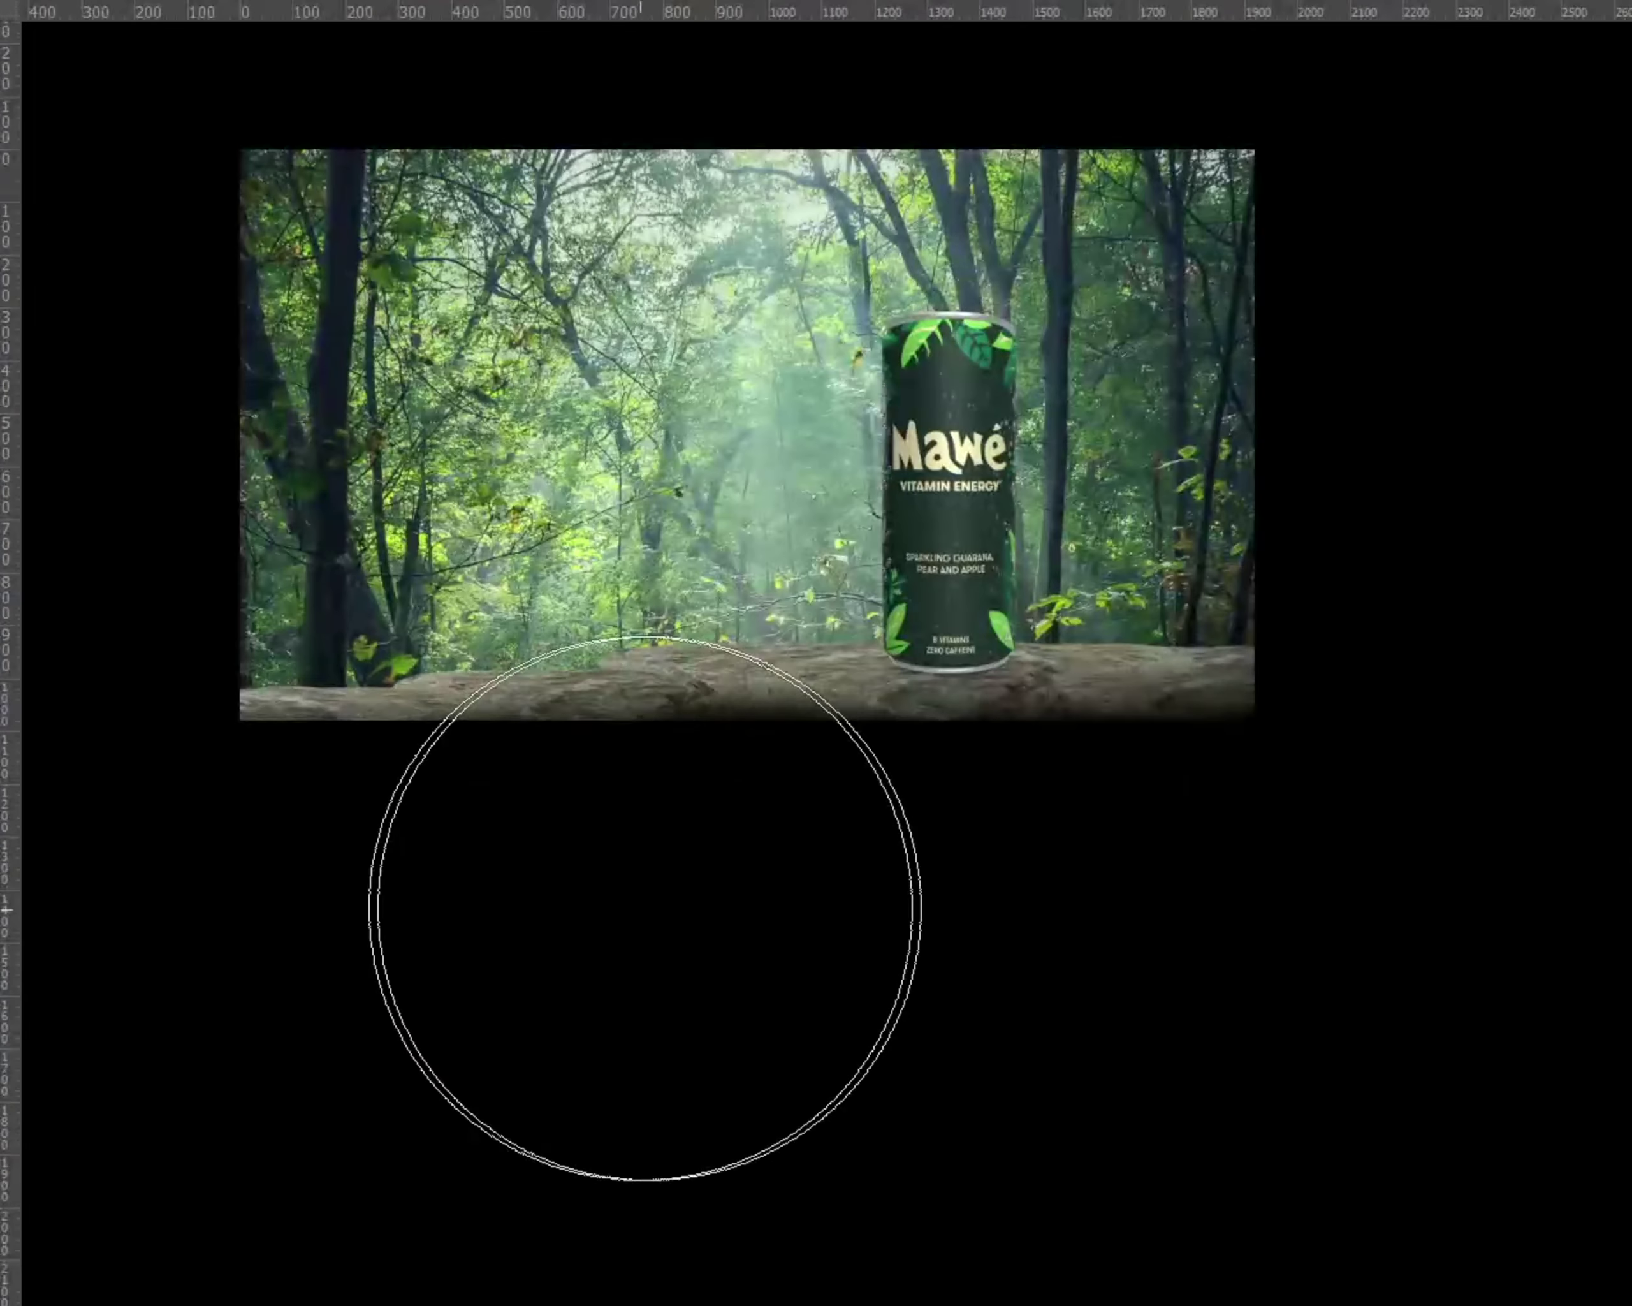
pyautogui.scroll(-2, 886, 940)
pyautogui.press('v')
pyautogui.scroll(5, 993, 753)
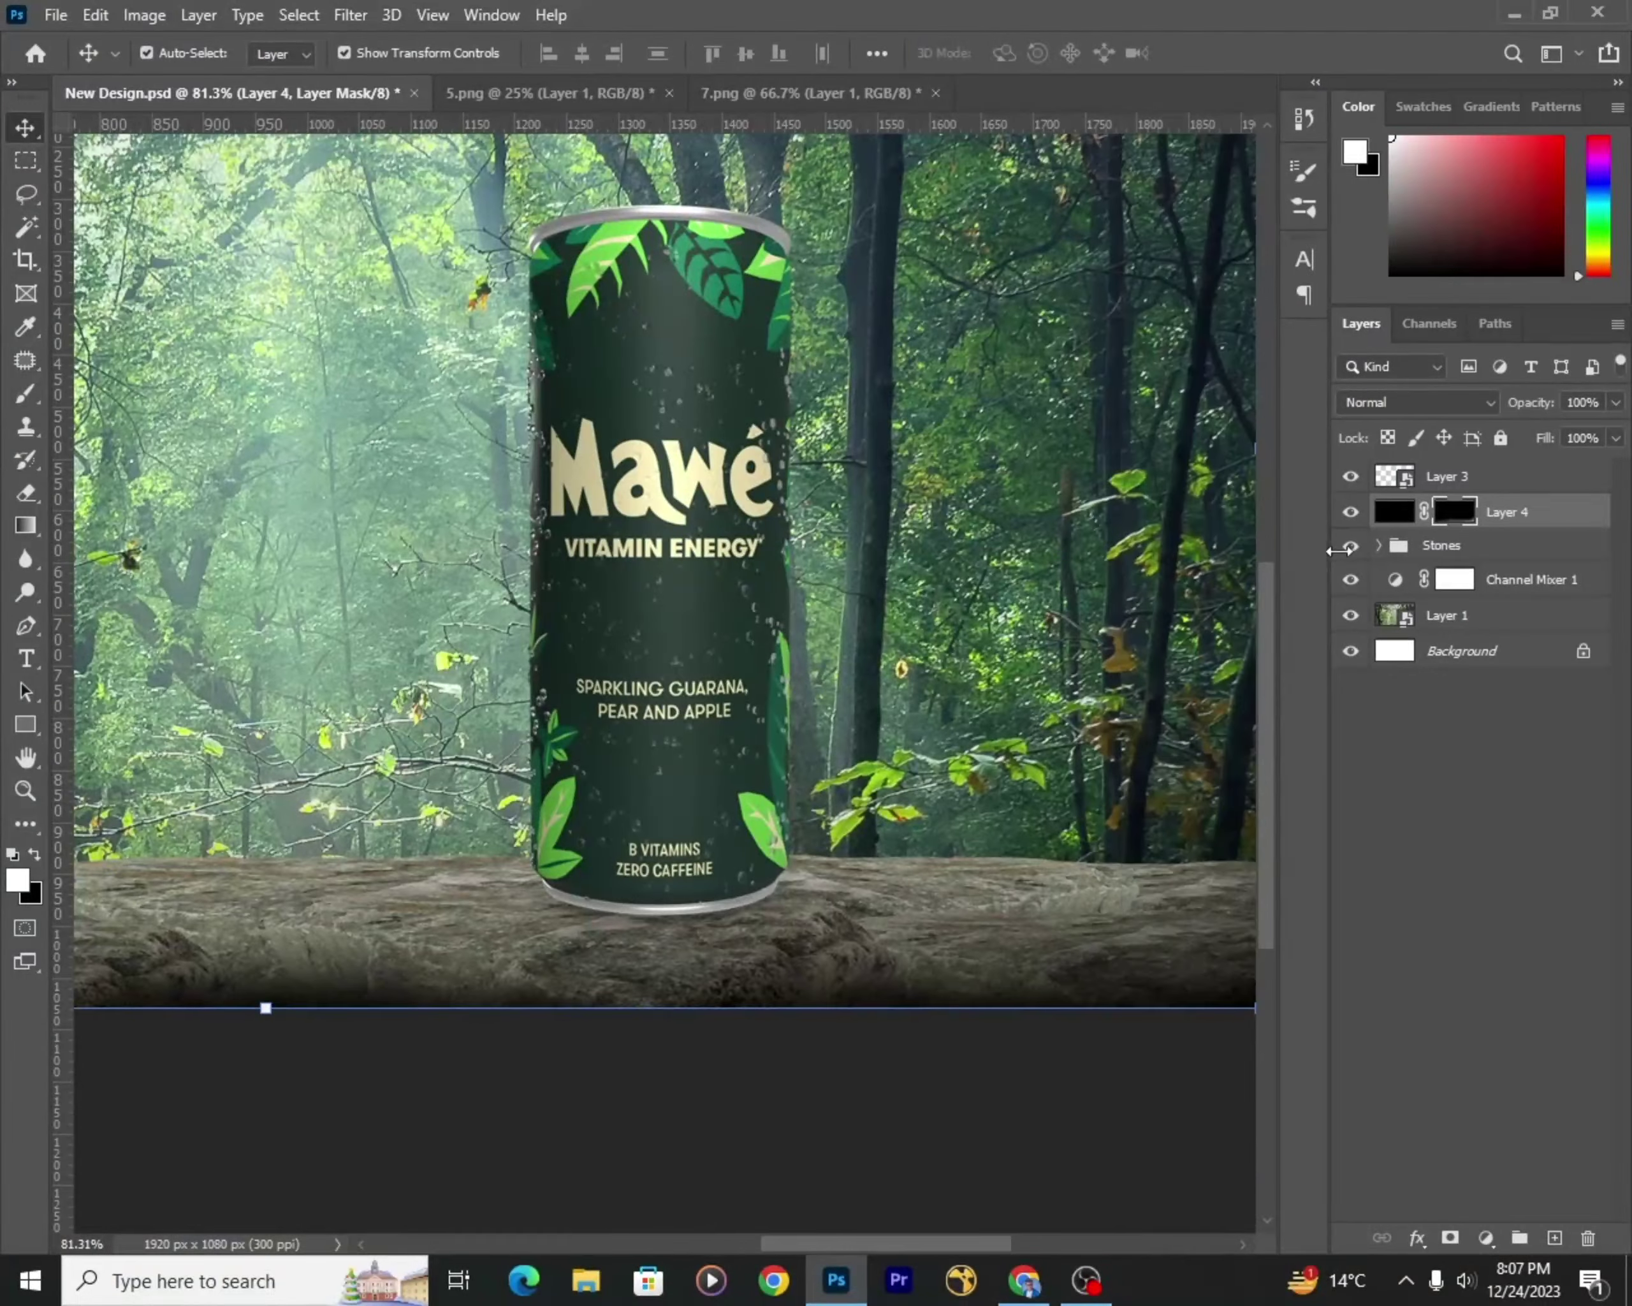
pyautogui.scroll(-2, 765, 838)
pyautogui.scroll(5, 752, 830)
pyautogui.scroll(2, 753, 830)
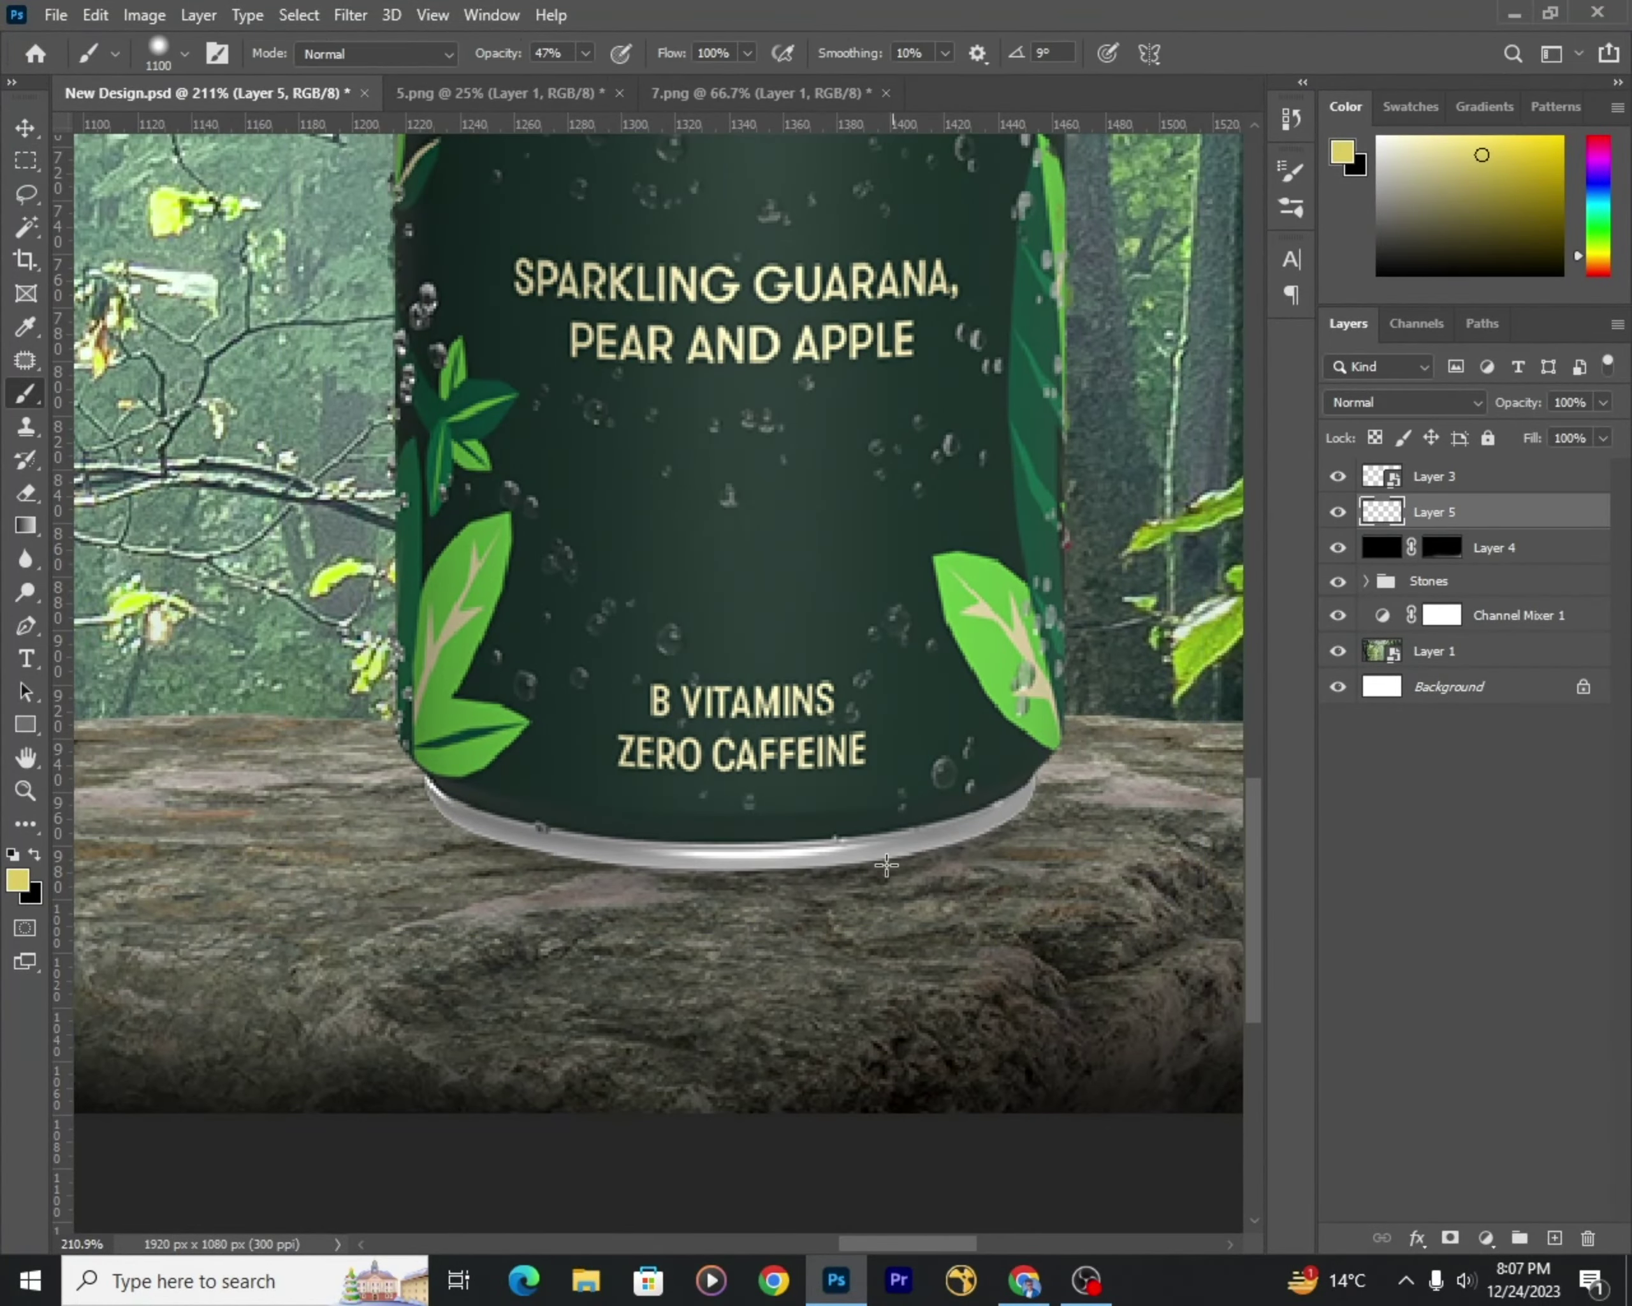
# Step: Paint black under the can with a smaller, flattened soft brush tip
pyautogui.press('[')
pyautogui.press('[')
pyautogui.press('[')
pyautogui.rightClick(794, 635)
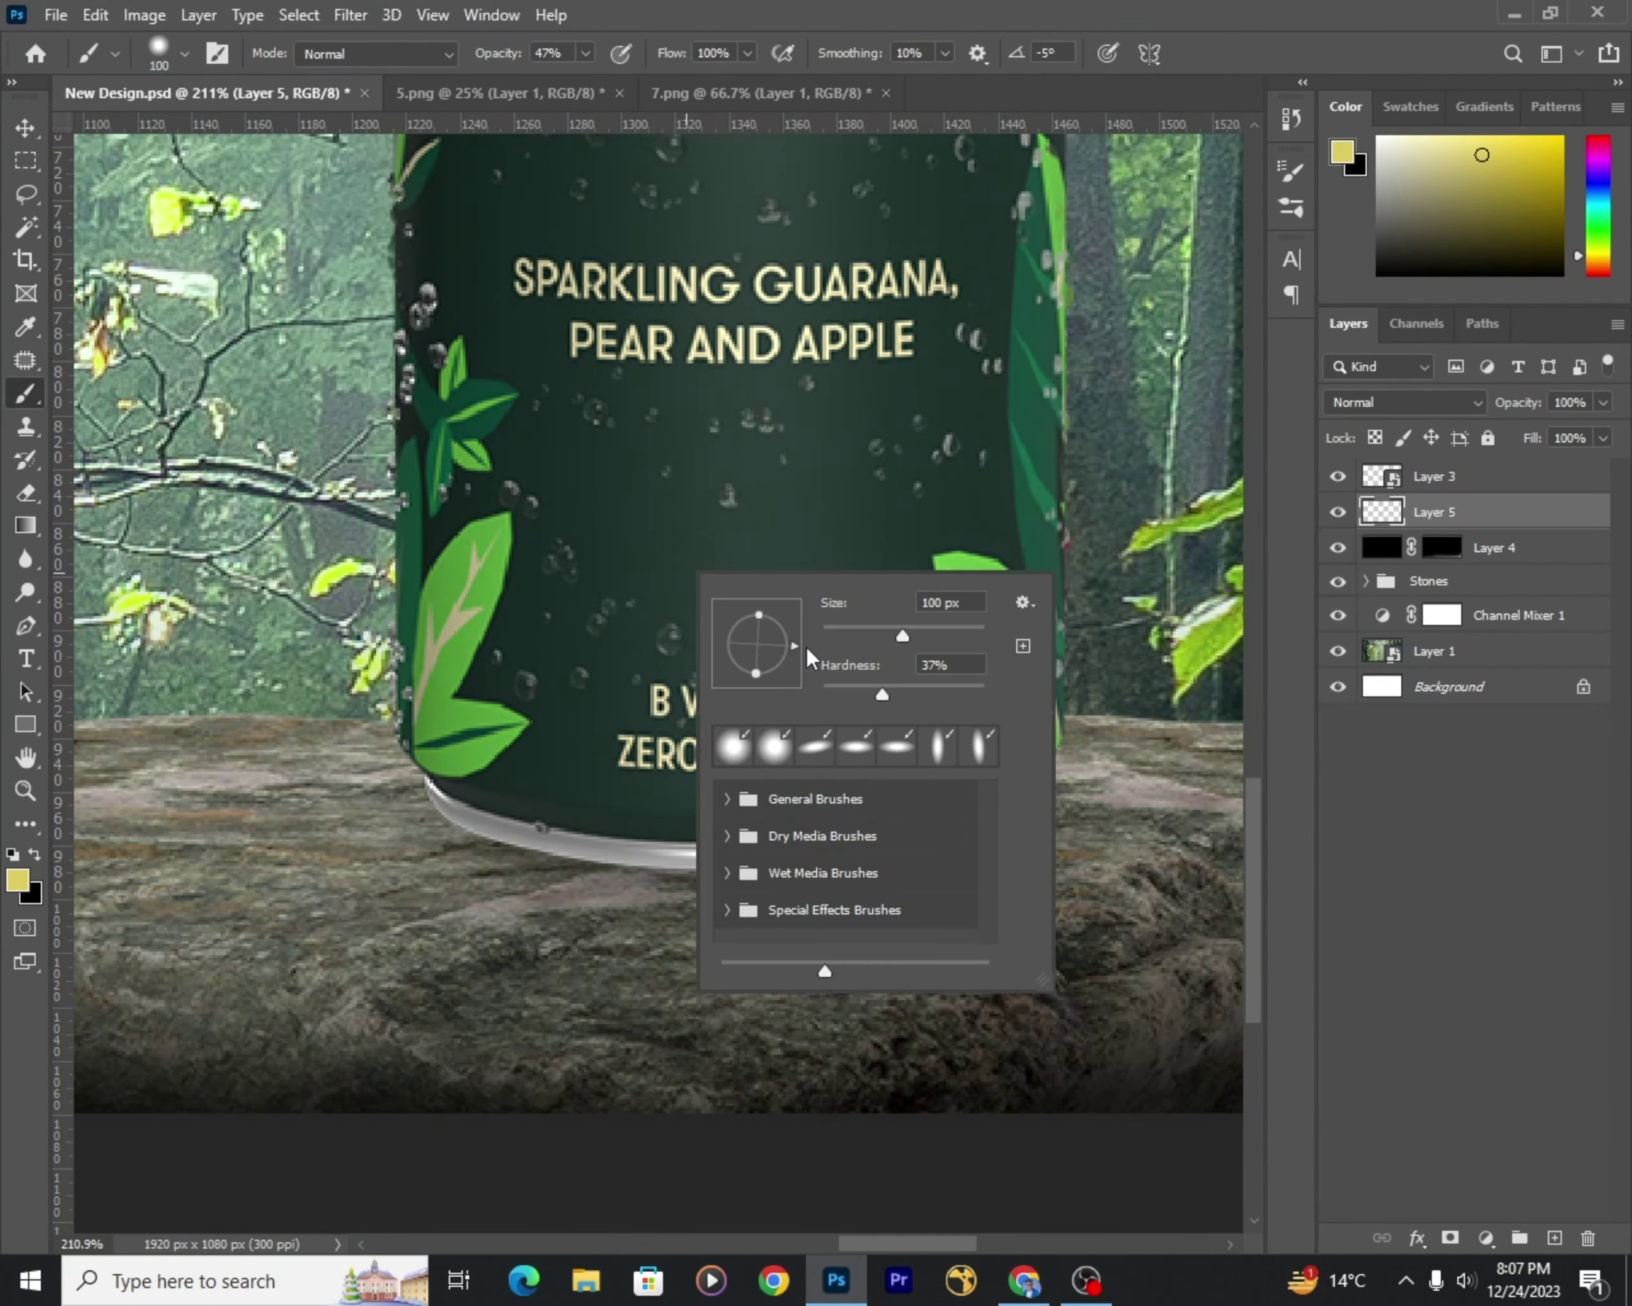
pyautogui.keyDown('alt'); pyautogui.rightClick(550, 830); pyautogui.keyUp('alt')
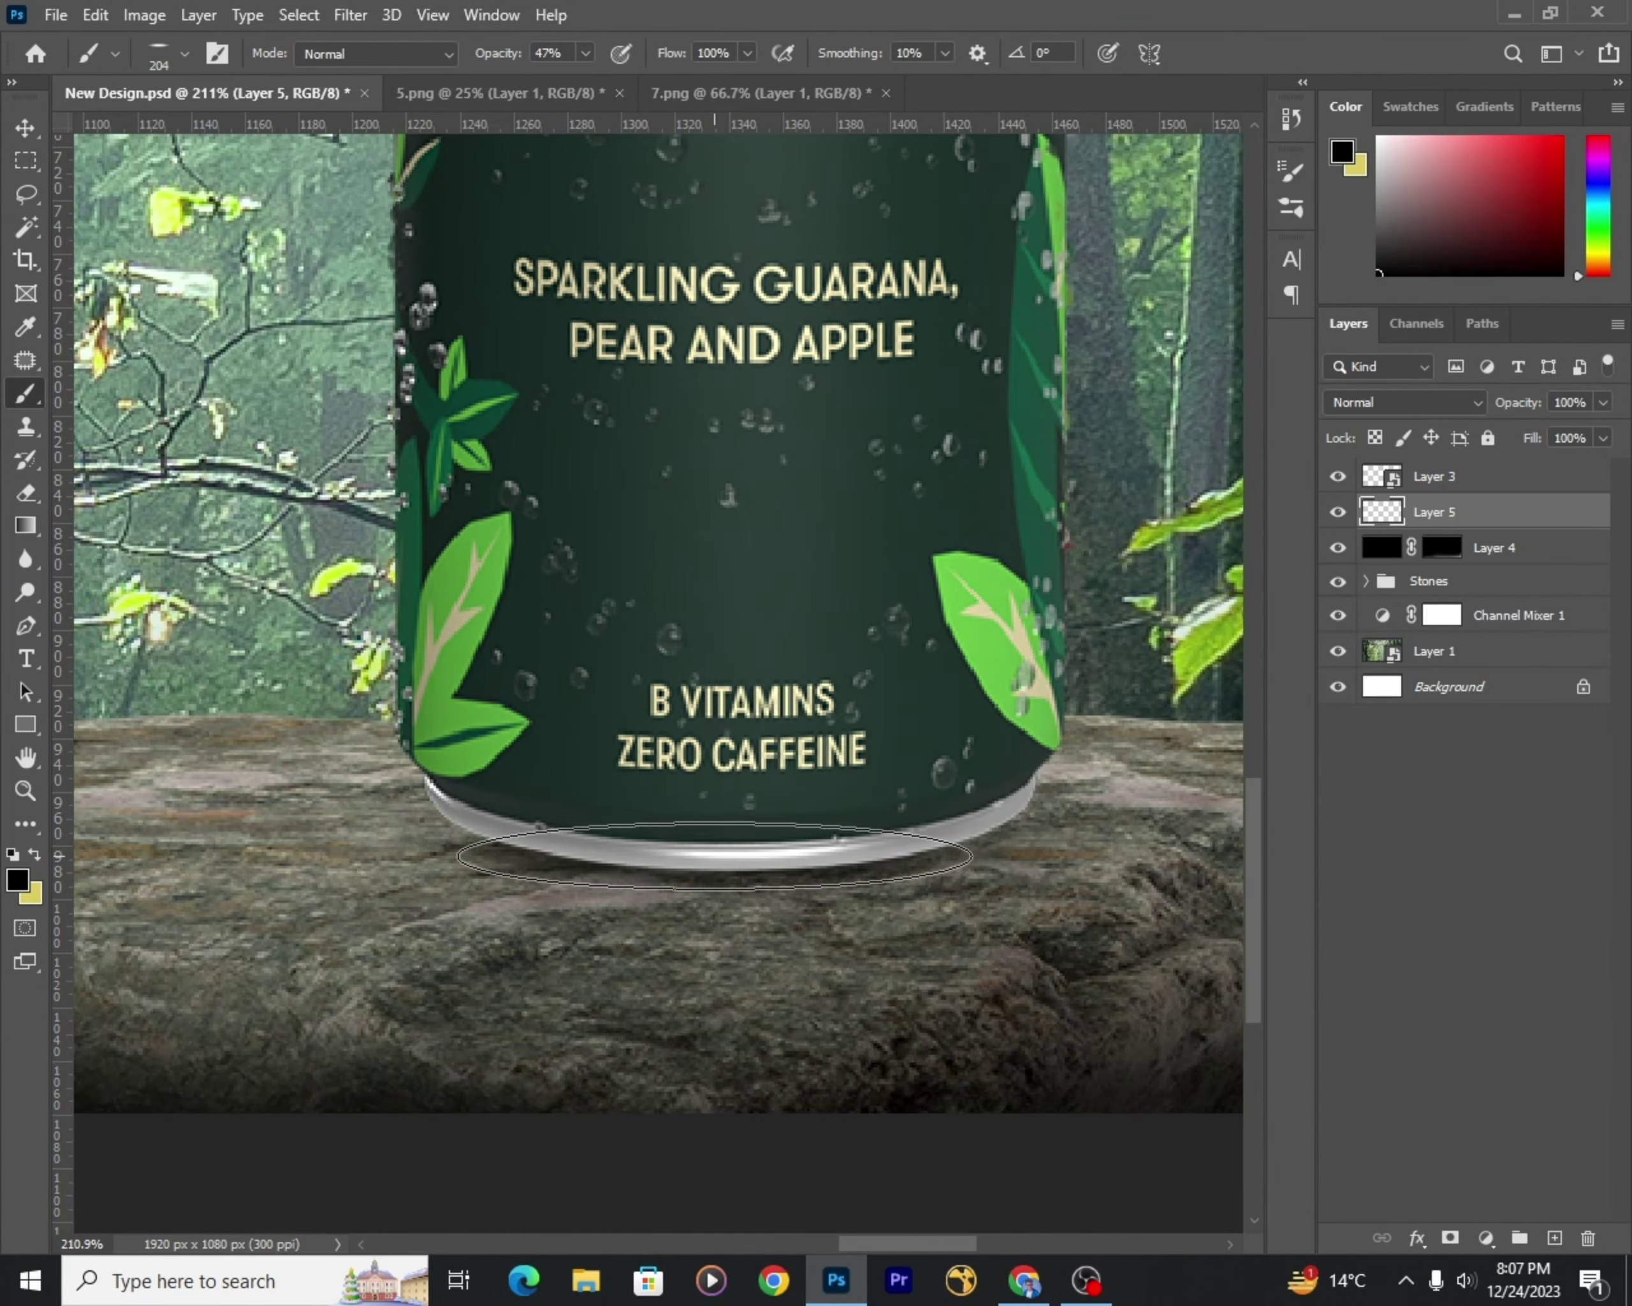
pyautogui.scroll(-5, 674, 805)
pyautogui.scroll(5, 775, 879)
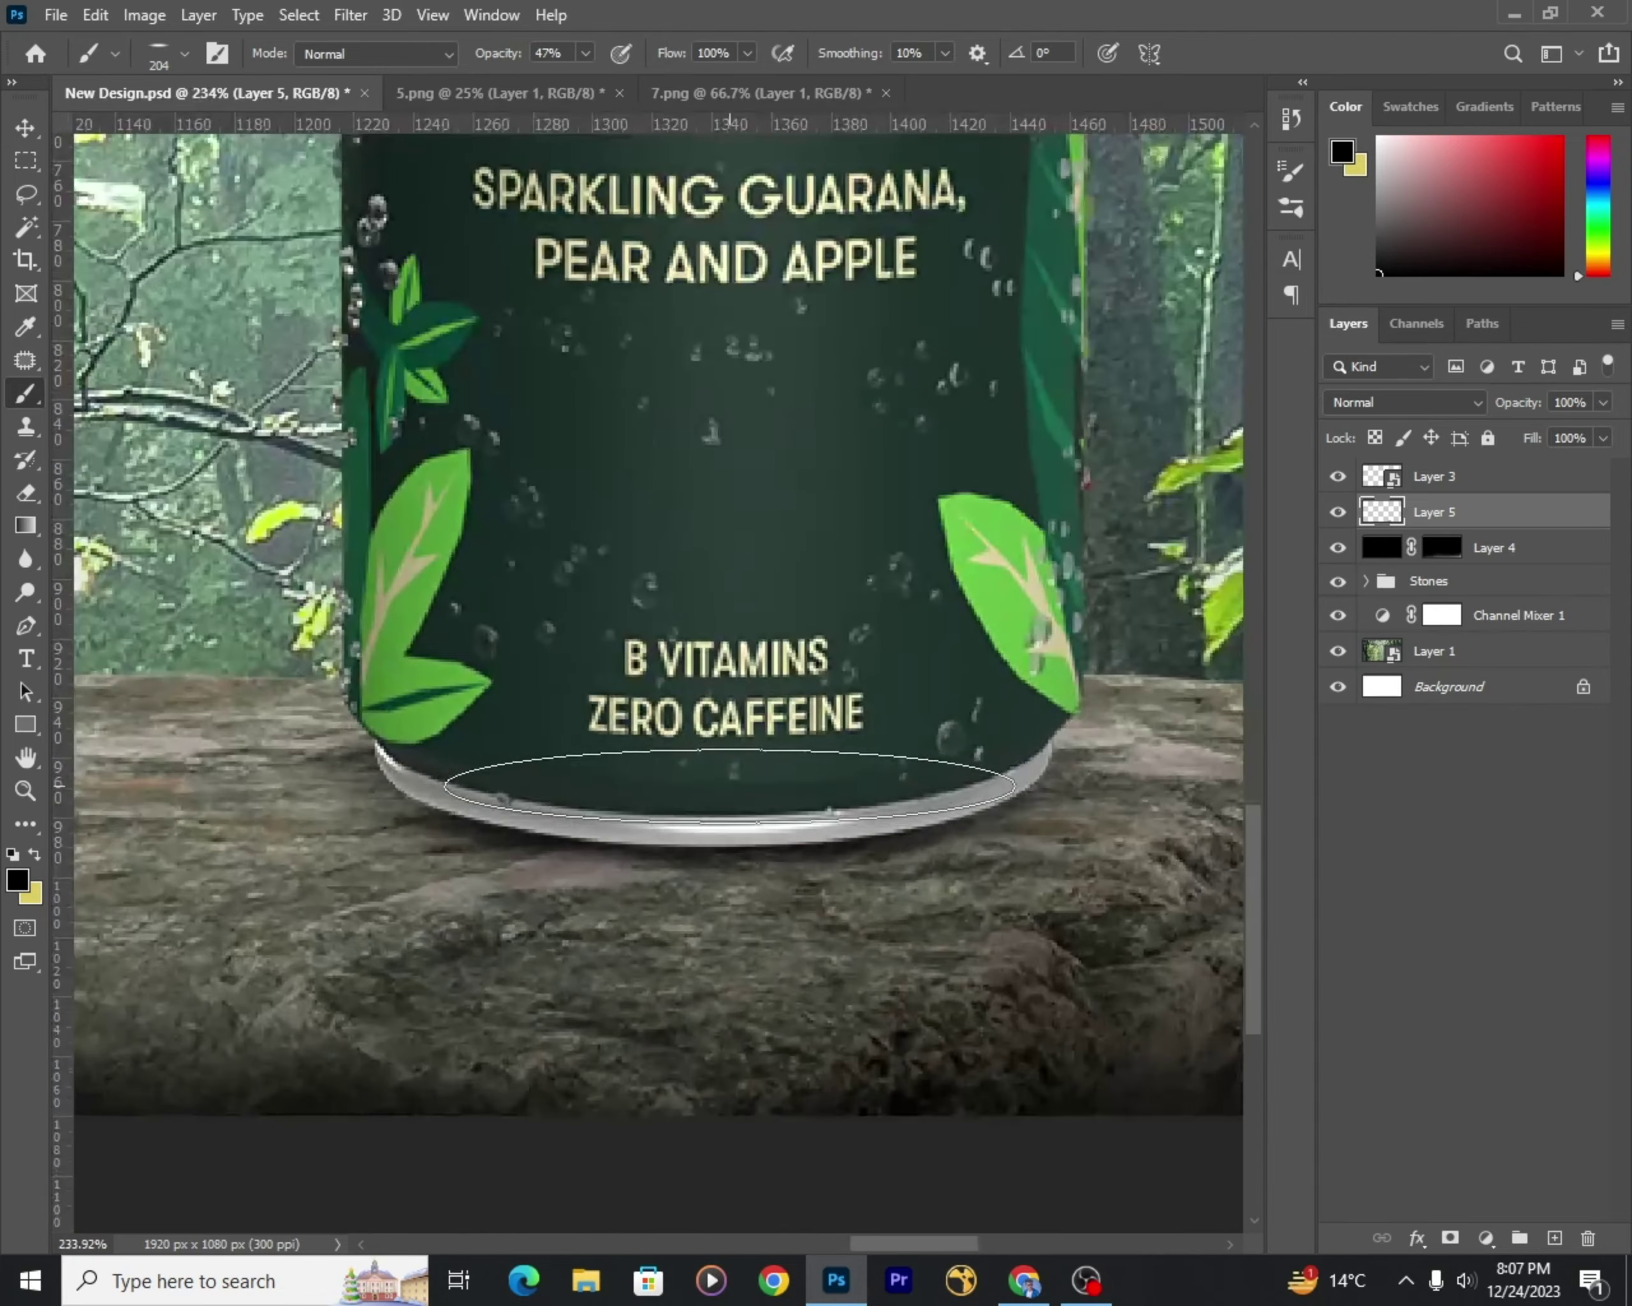
# Step: Squash the painted shadow into an oval that fits the rock
pyautogui.press('v')
pyautogui.scroll(-3, 751, 817)
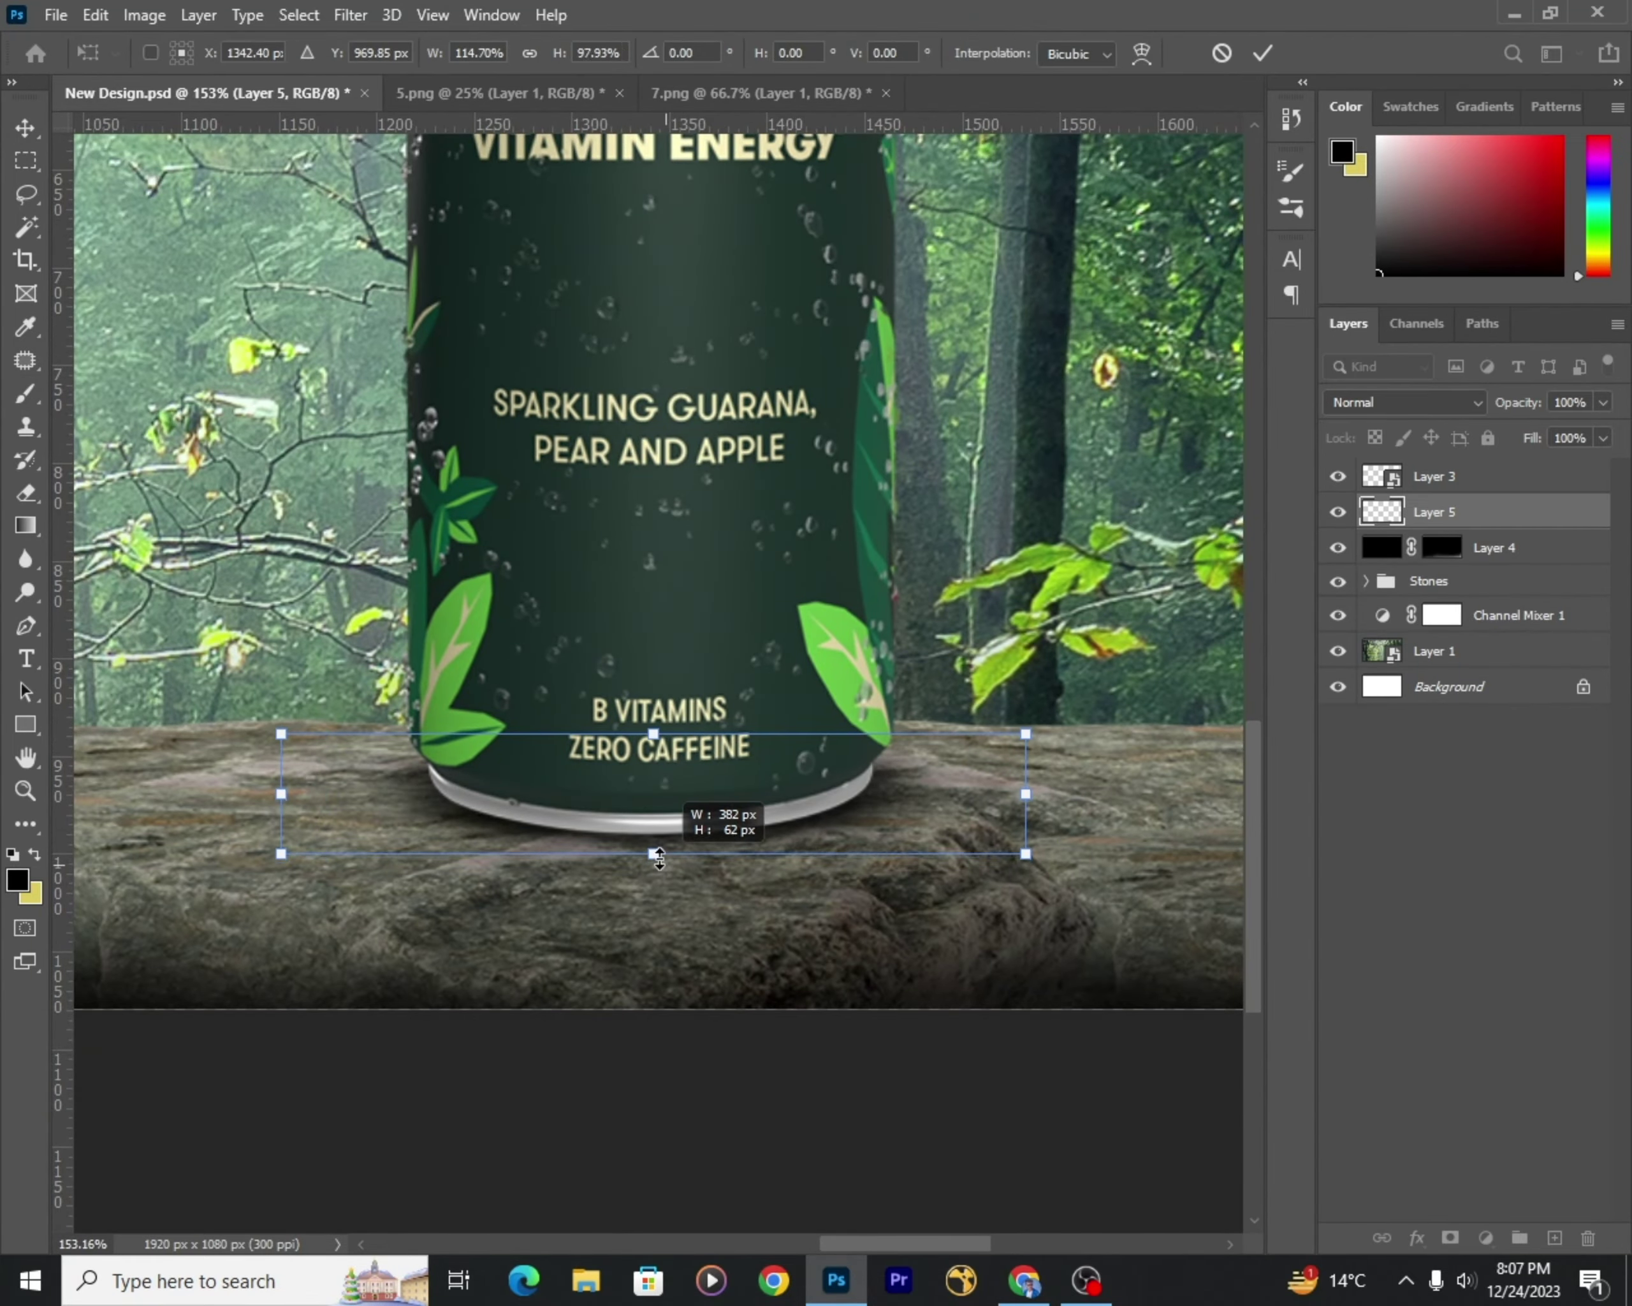
pyautogui.scroll(-1, 1009, 794)
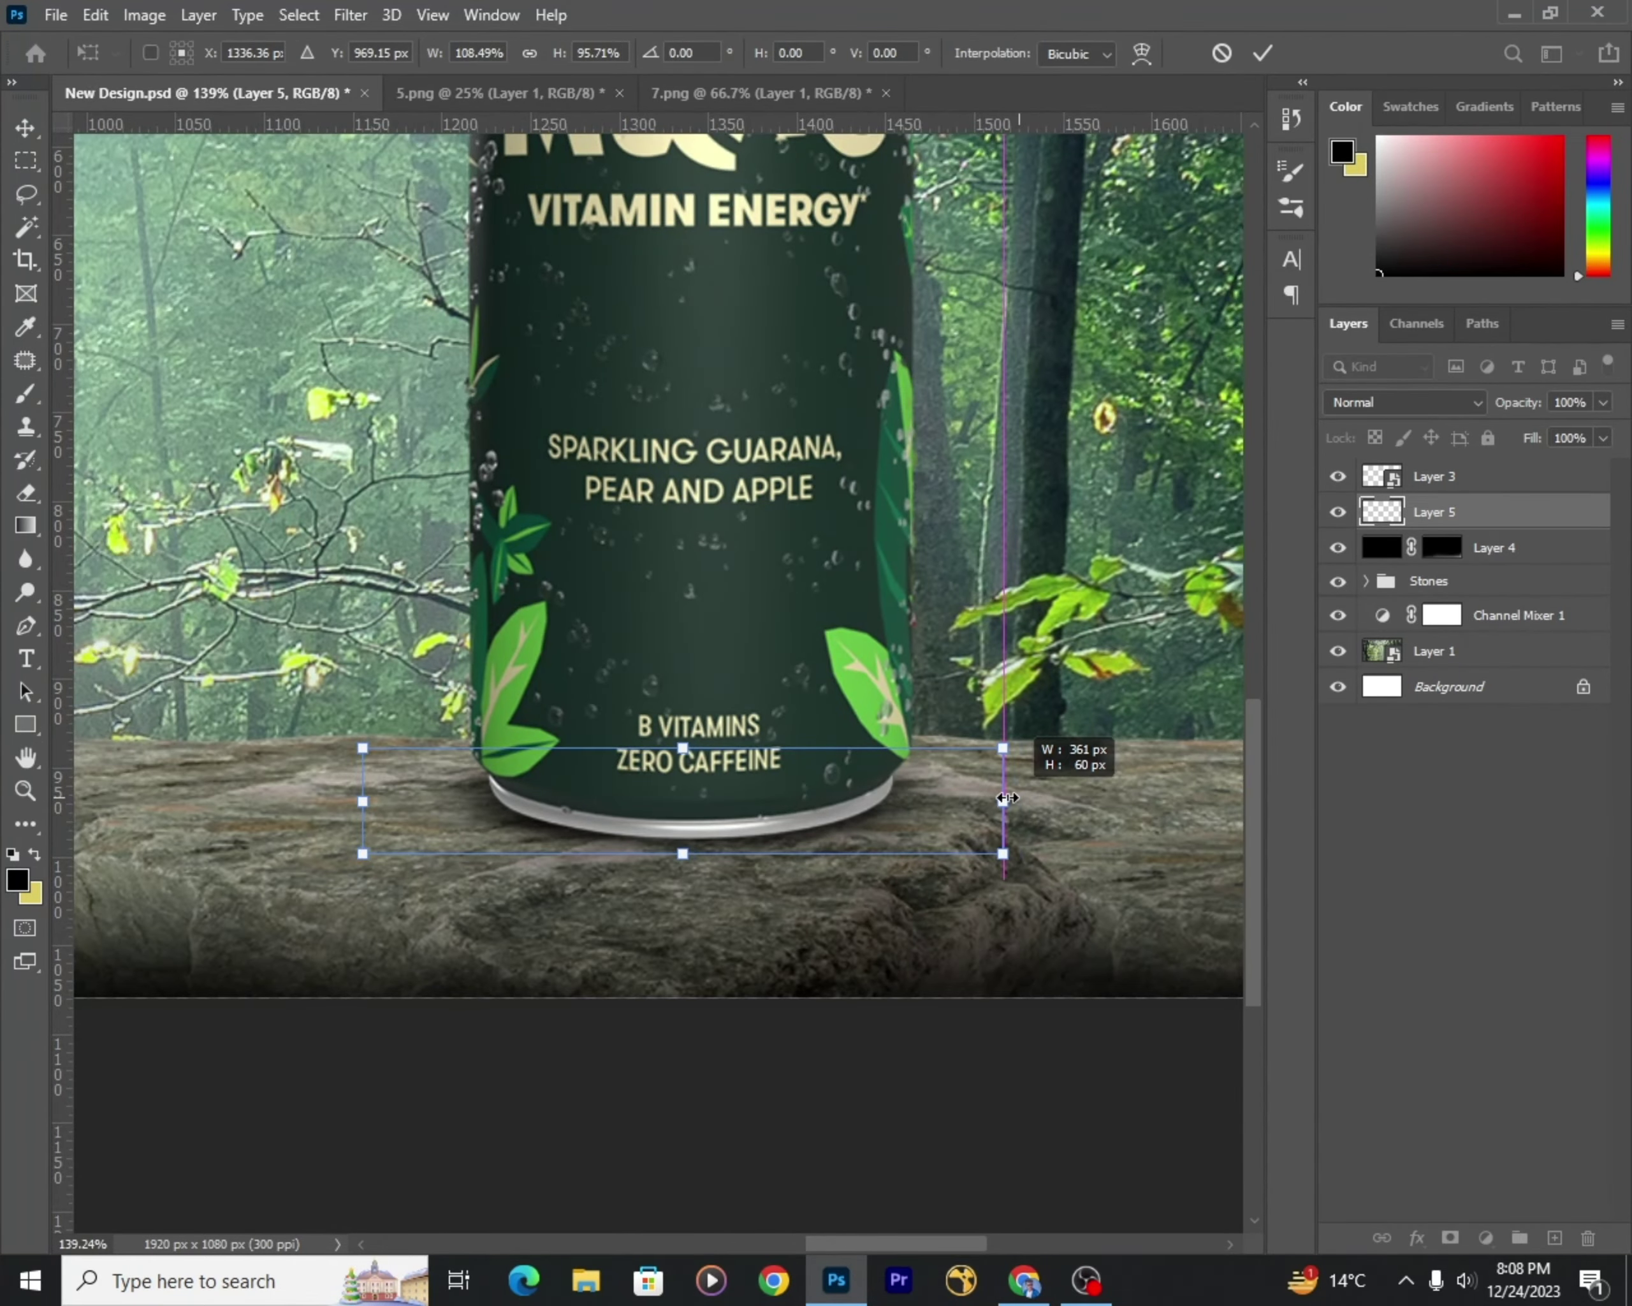
pyautogui.press('Return')
pyautogui.scroll(3, 688, 765)
# Step: Add Layer 6 and toggle the can layer's visibility to check the shadow
pyautogui.click(1434, 511)
pyautogui.click(1555, 1238)
pyautogui.click(1434, 511)
pyautogui.click(1337, 511)
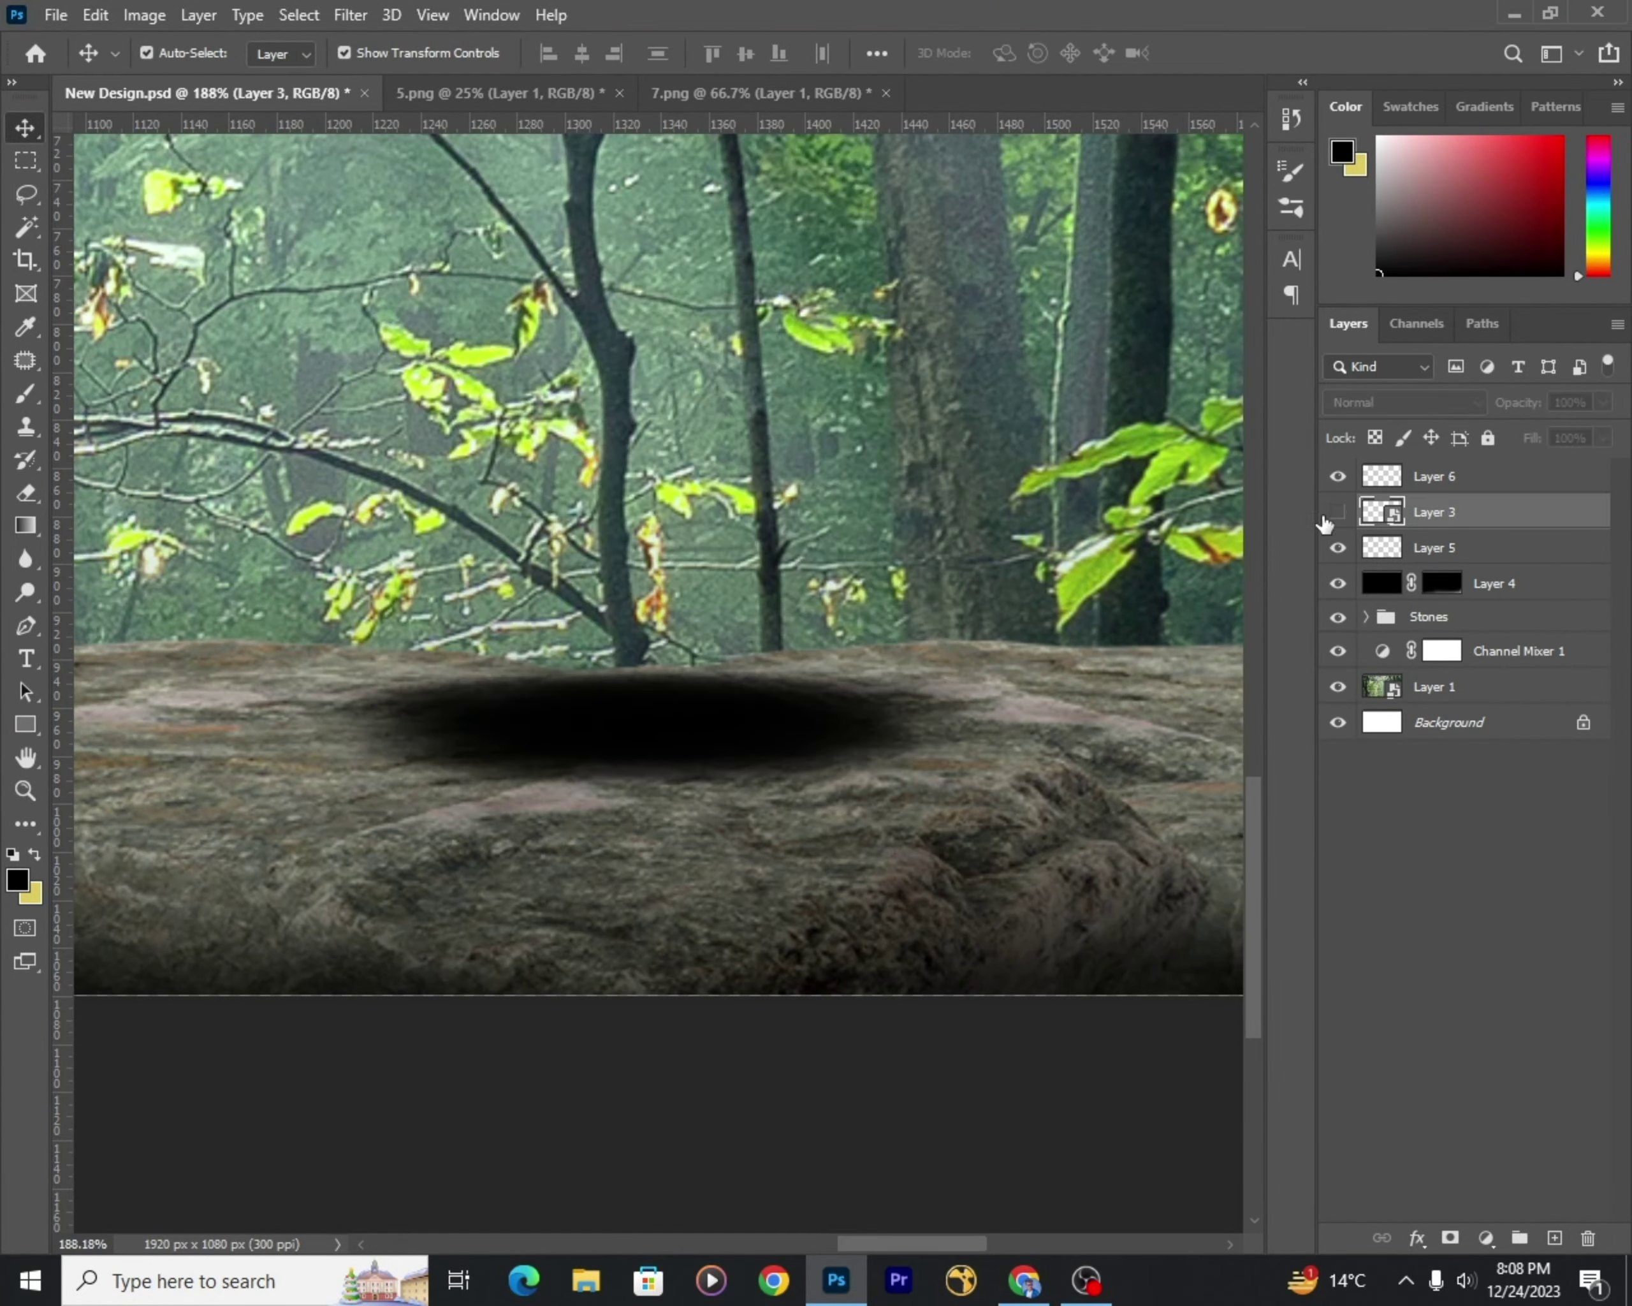
pyautogui.doubleClick(1434, 511)
# Step: Rename the can layer Product and sample a dark green from the can
pyautogui.write('Product')
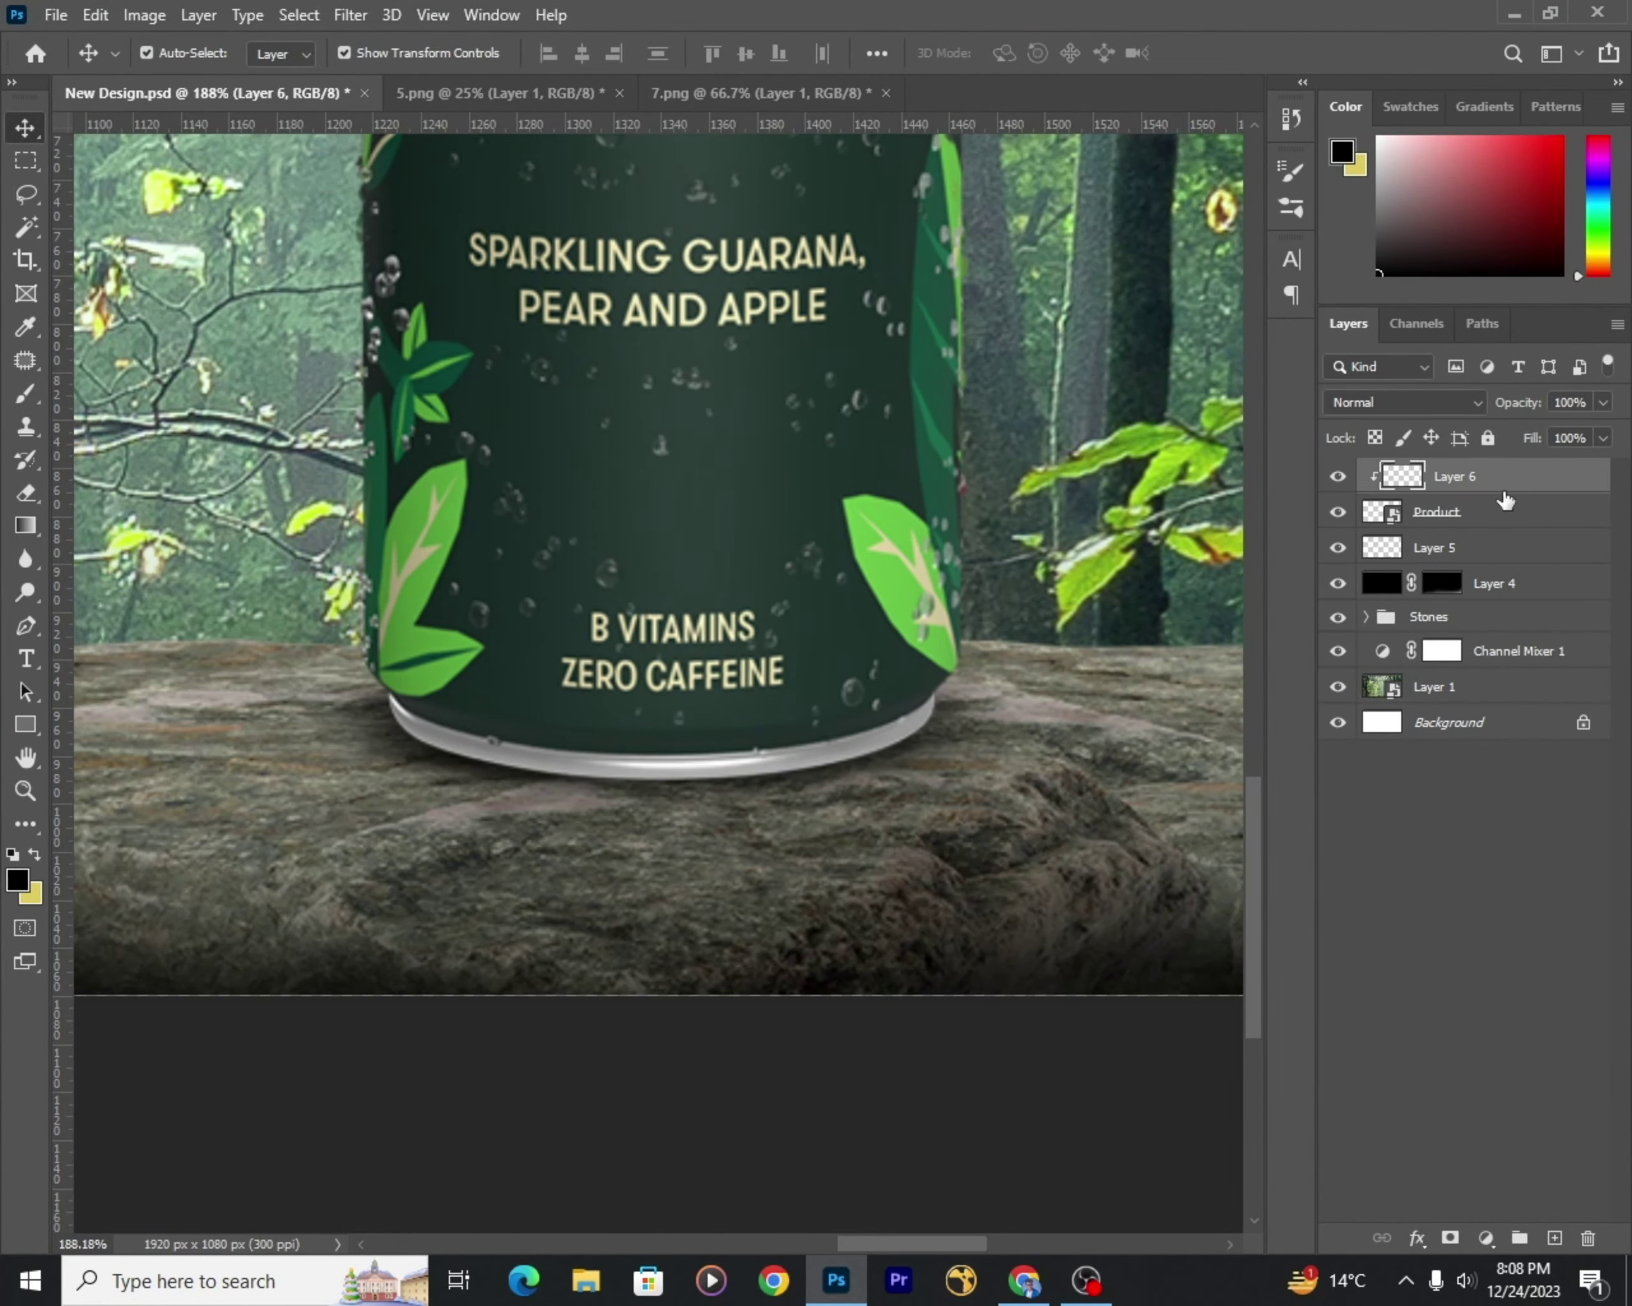
pyautogui.scroll(-3, 981, 742)
pyautogui.scroll(3, 535, 611)
pyautogui.press('i')
pyautogui.click(535, 535)
pyautogui.press('b')
# Step: Make the soft brush smaller for painting the can's base rim
pyautogui.scroll(1, 497, 921)
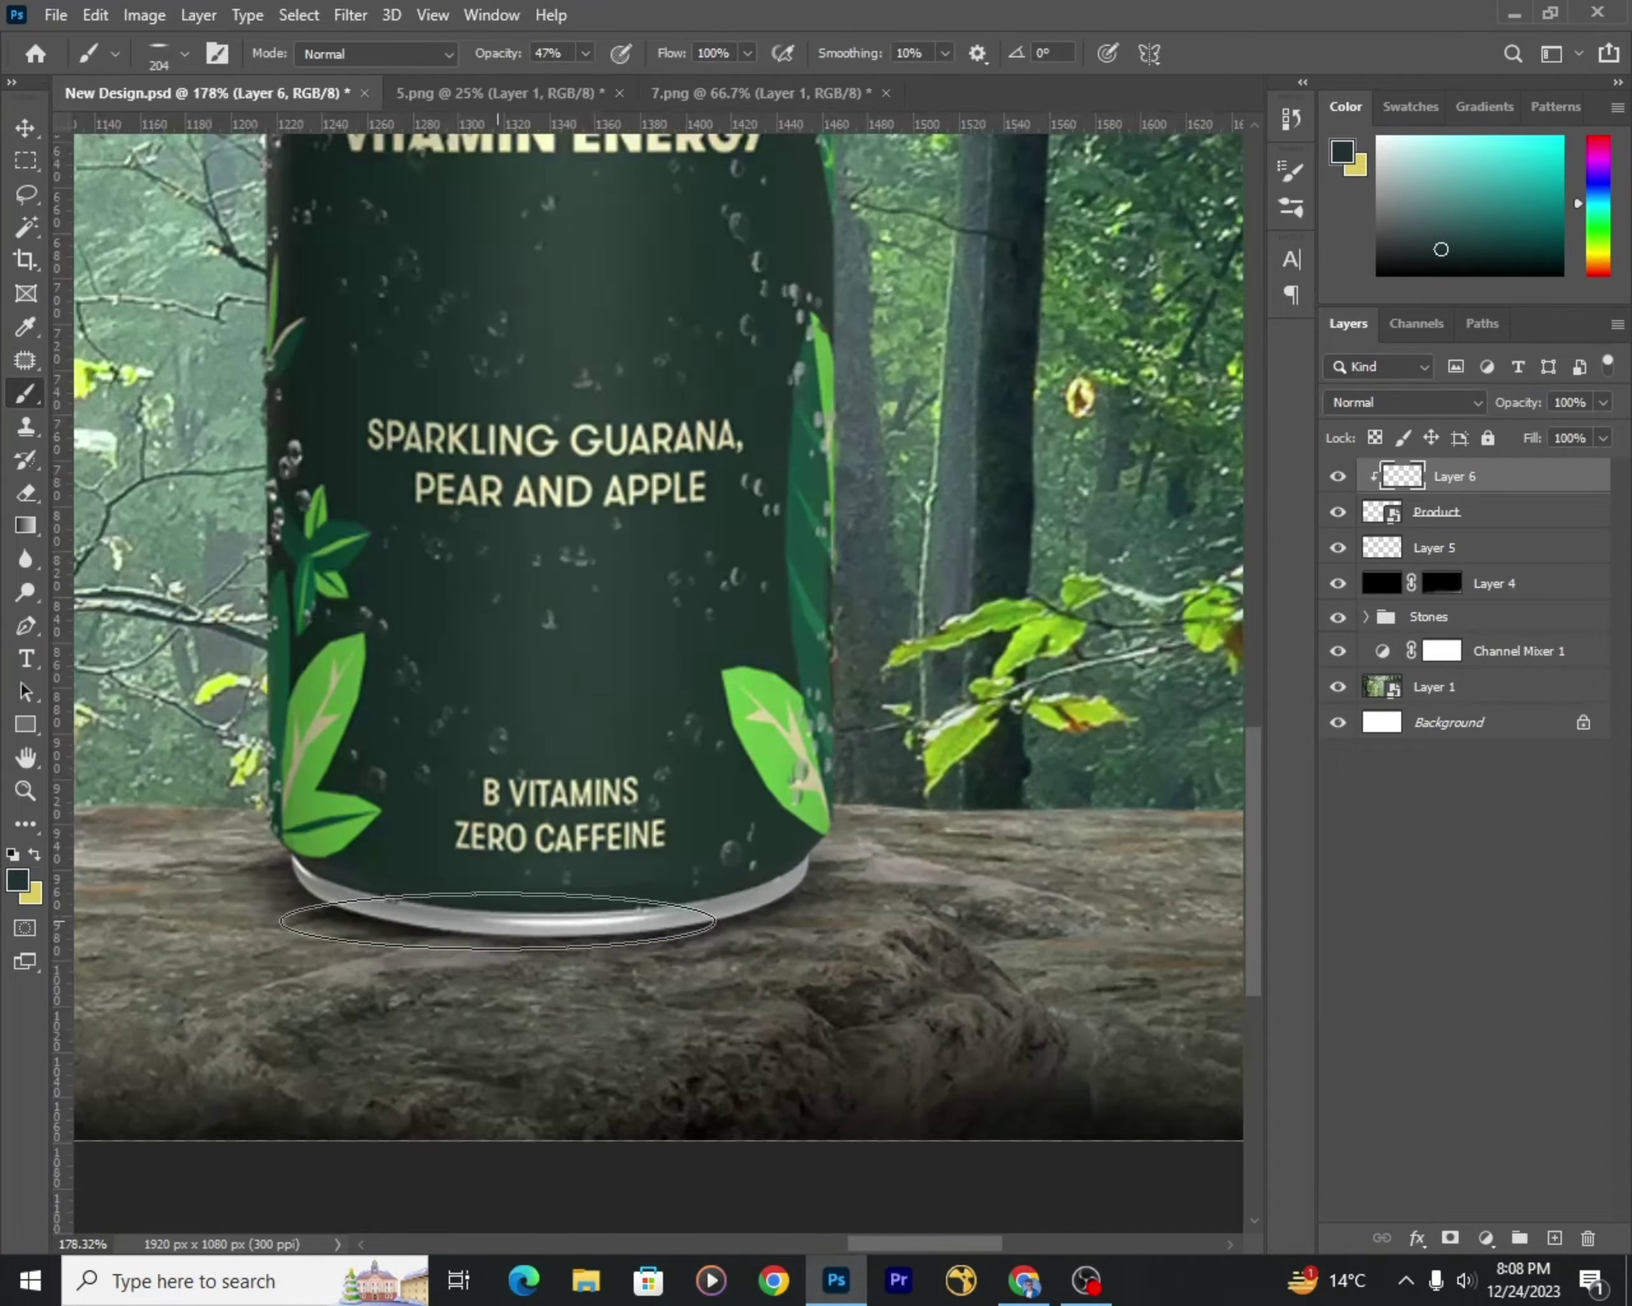
pyautogui.rightClick(565, 925)
pyautogui.press('Escape')
pyautogui.press('[')
pyautogui.press('[')
pyautogui.press('[')
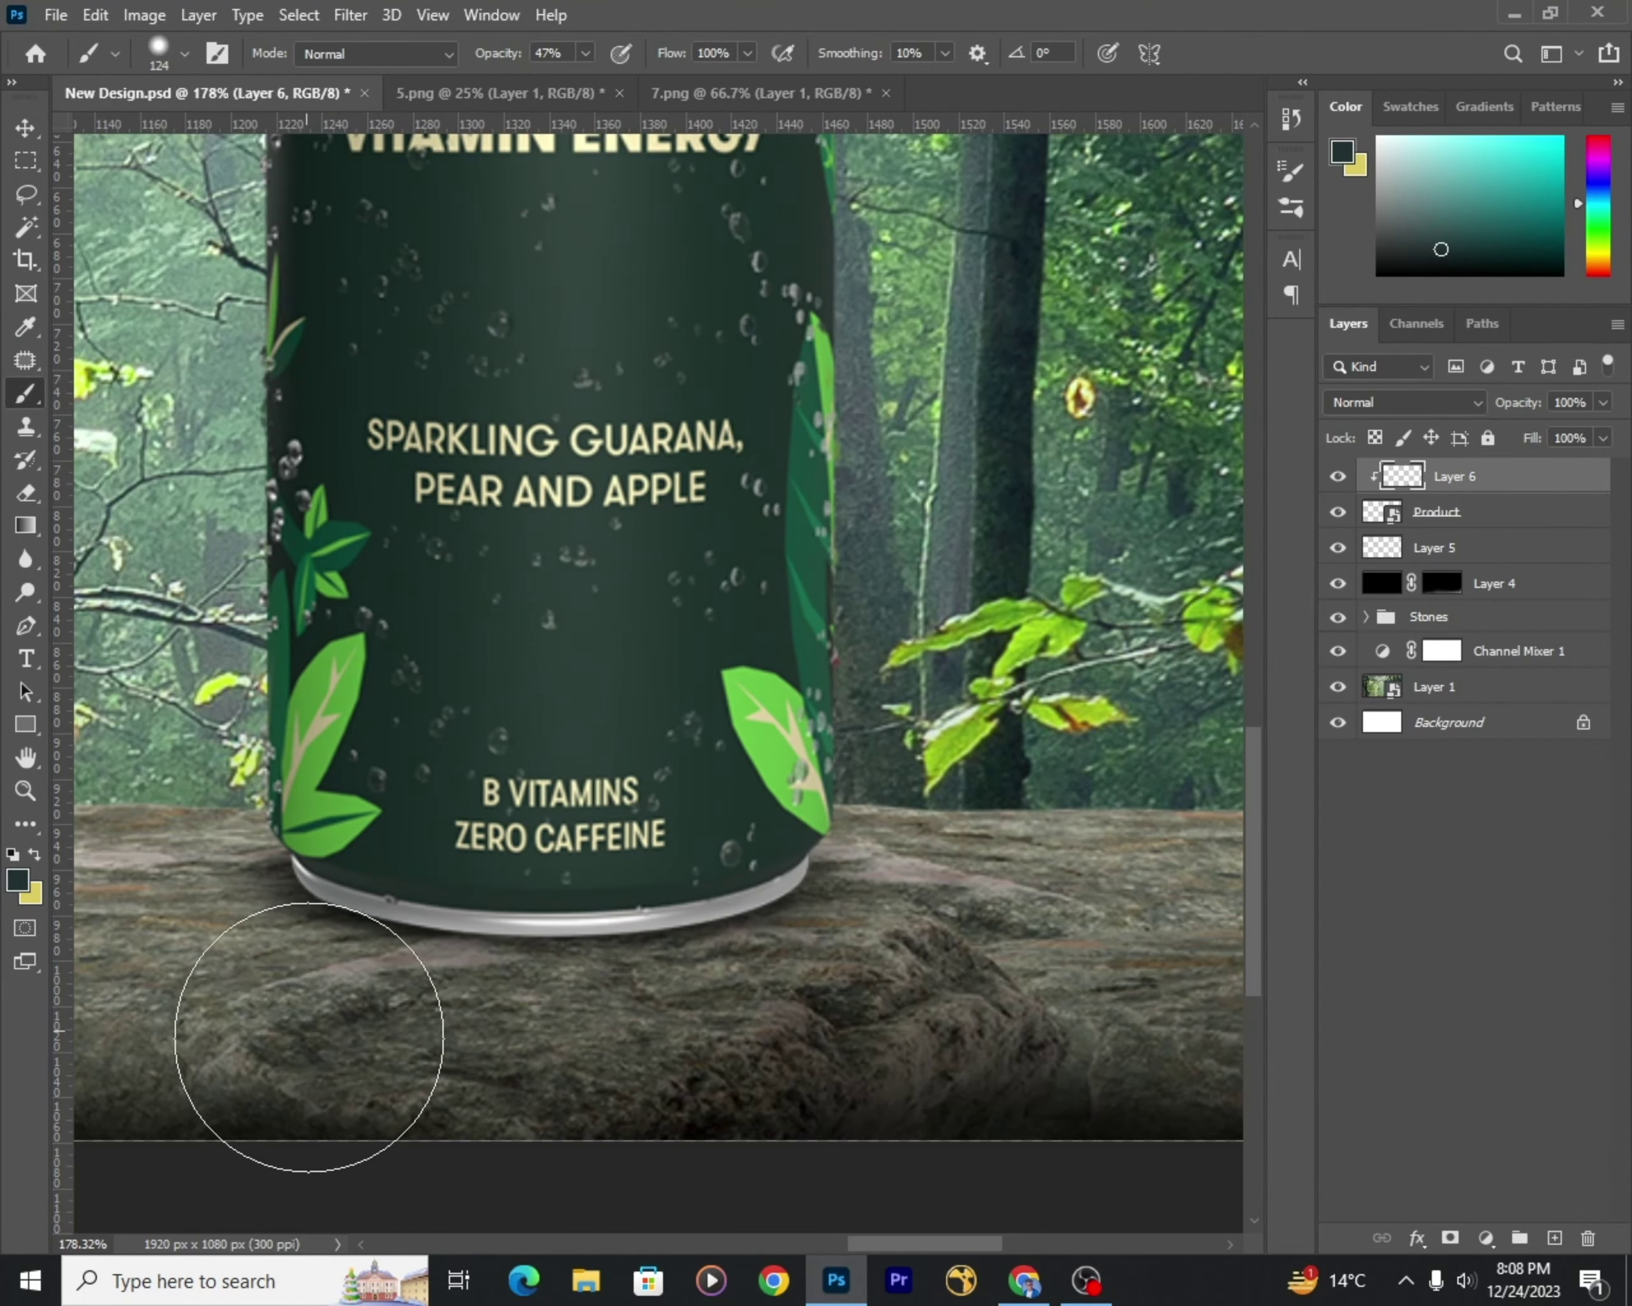
pyautogui.scroll(2, 828, 1003)
pyautogui.scroll(-1, 574, 946)
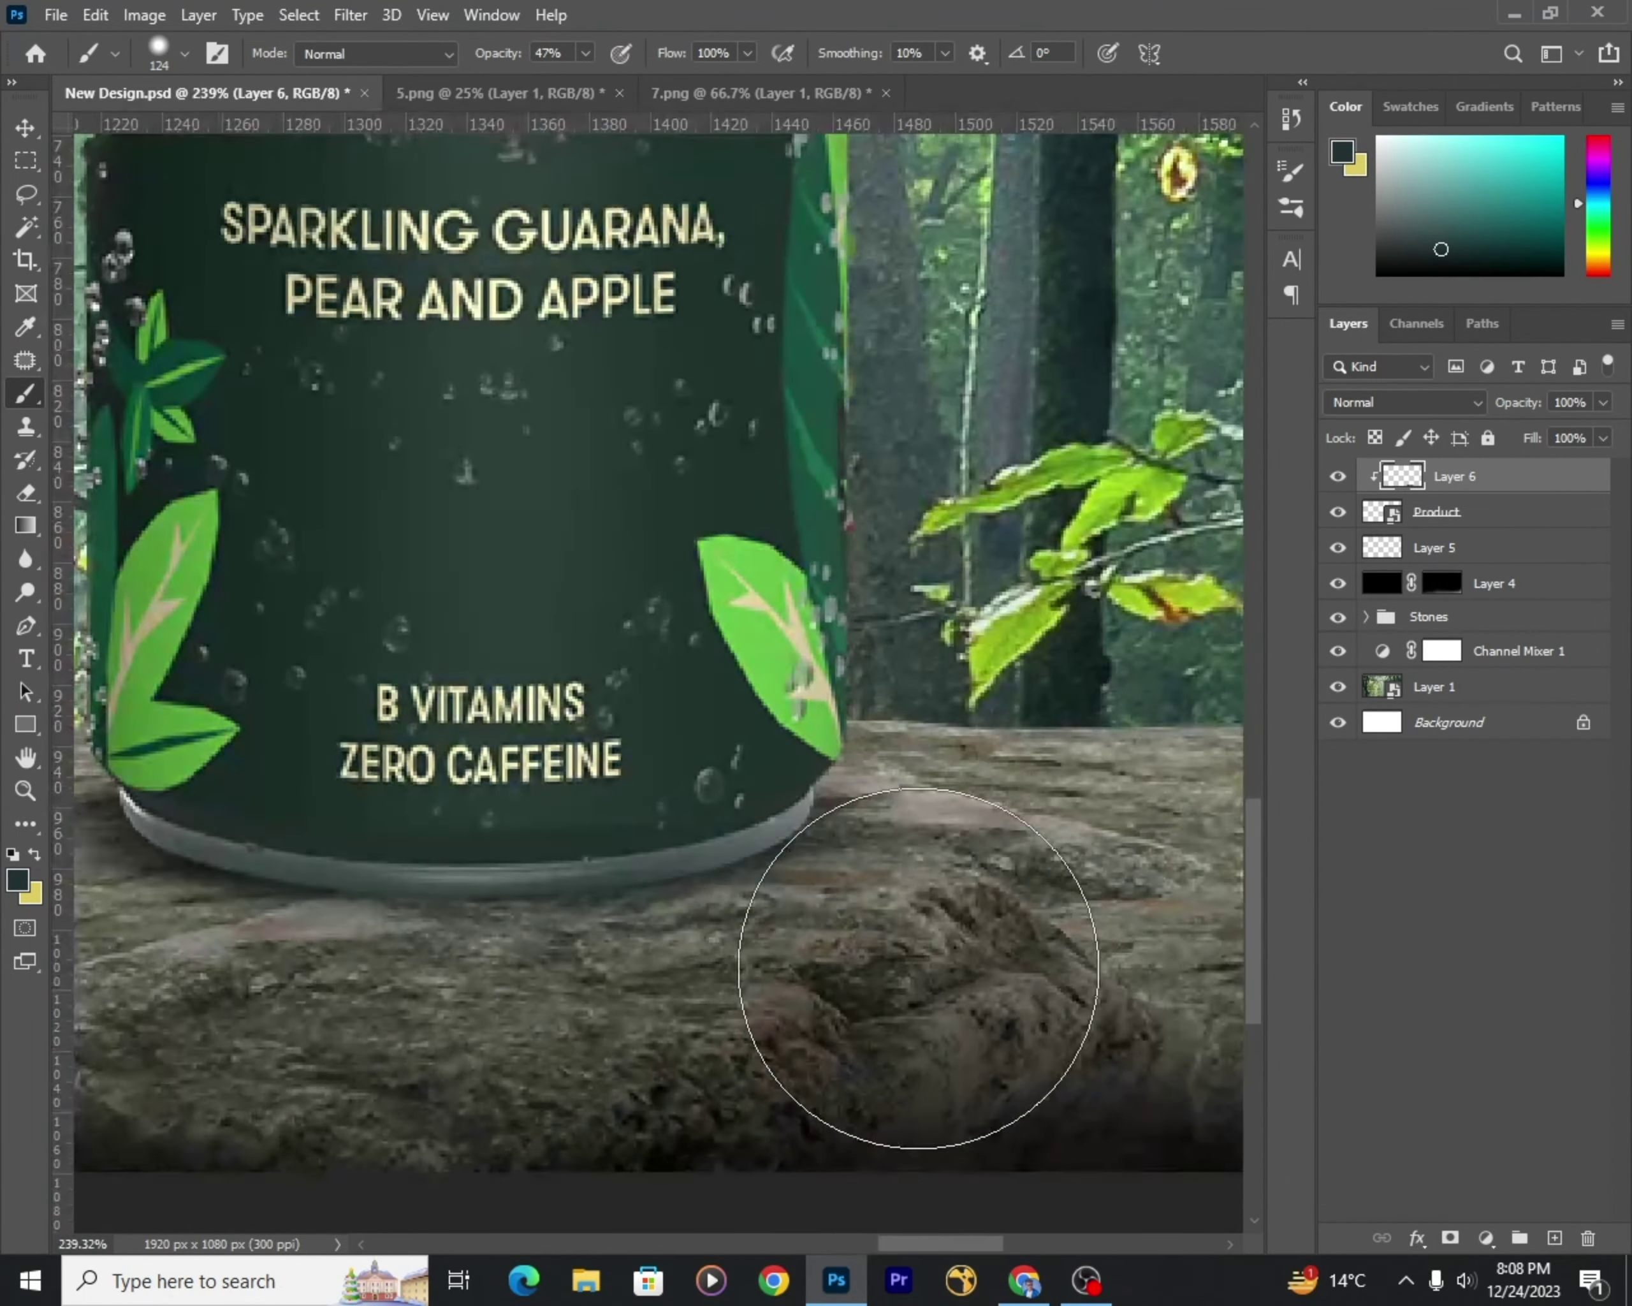
pyautogui.scroll(3, 804, 839)
pyautogui.press('[')
pyautogui.press('[')
pyautogui.press('[')
pyautogui.scroll(-3, 805, 713)
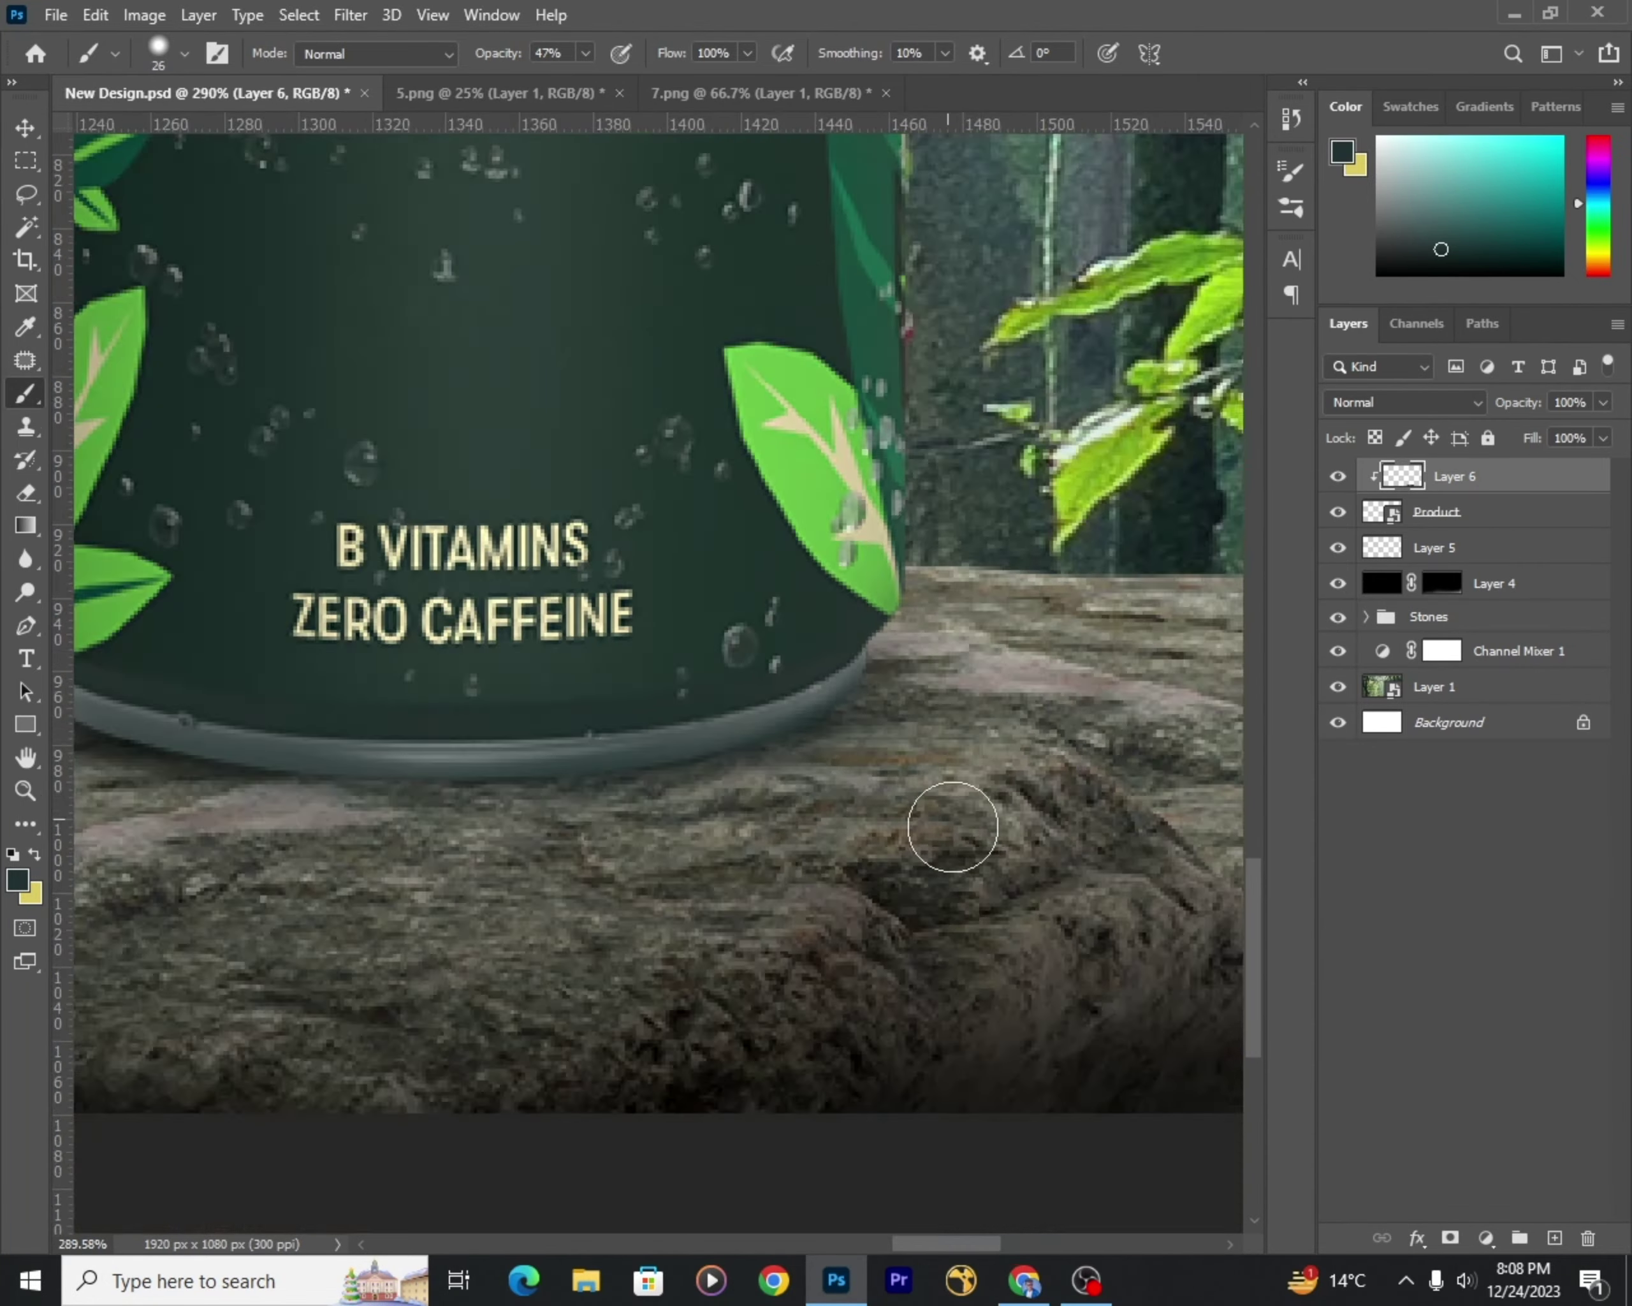
pyautogui.scroll(3, 951, 828)
# Step: Toggle full-screen canvas view to inspect the can's bottom rim
pyautogui.press('f')
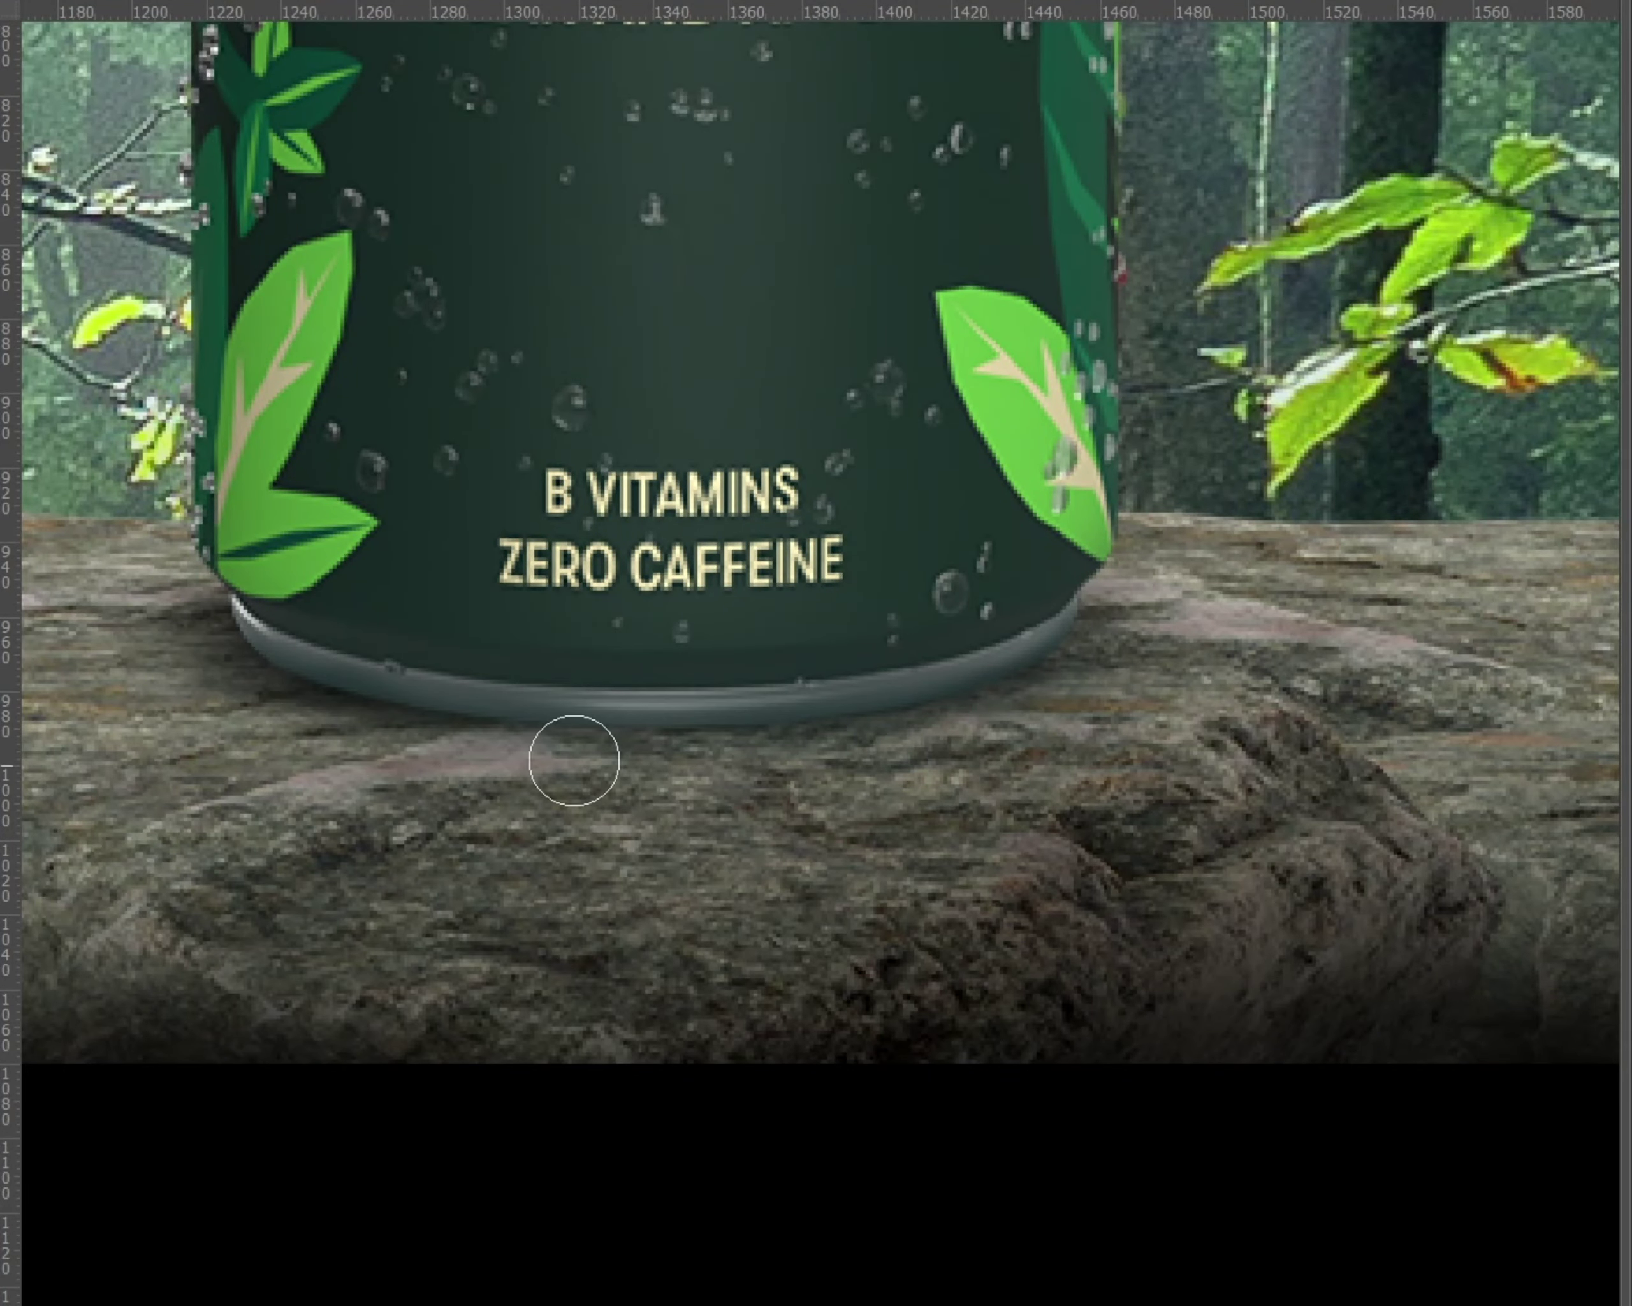
pyautogui.scroll(2, 589, 764)
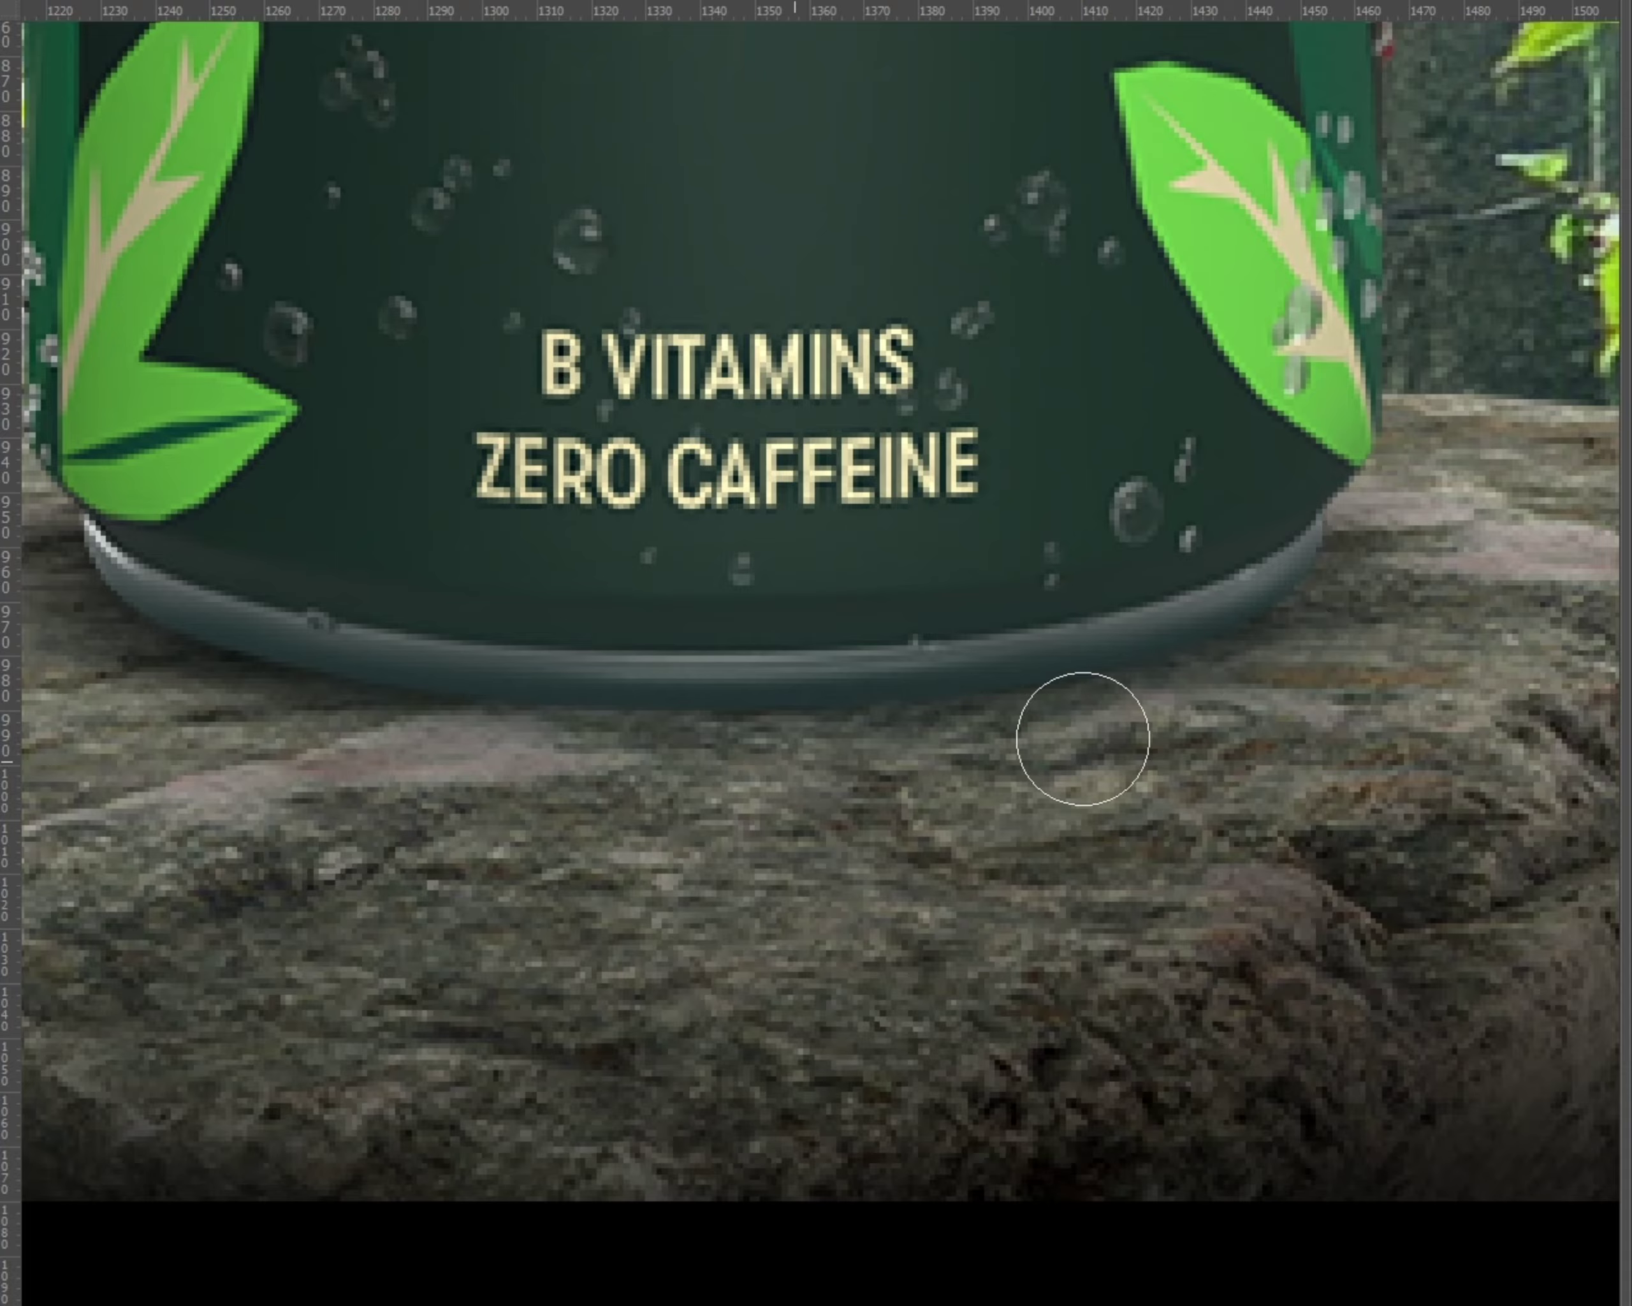
pyautogui.scroll(-1, 805, 762)
pyautogui.scroll(-1, 962, 832)
pyautogui.scroll(-2, 969, 842)
pyautogui.press('v')
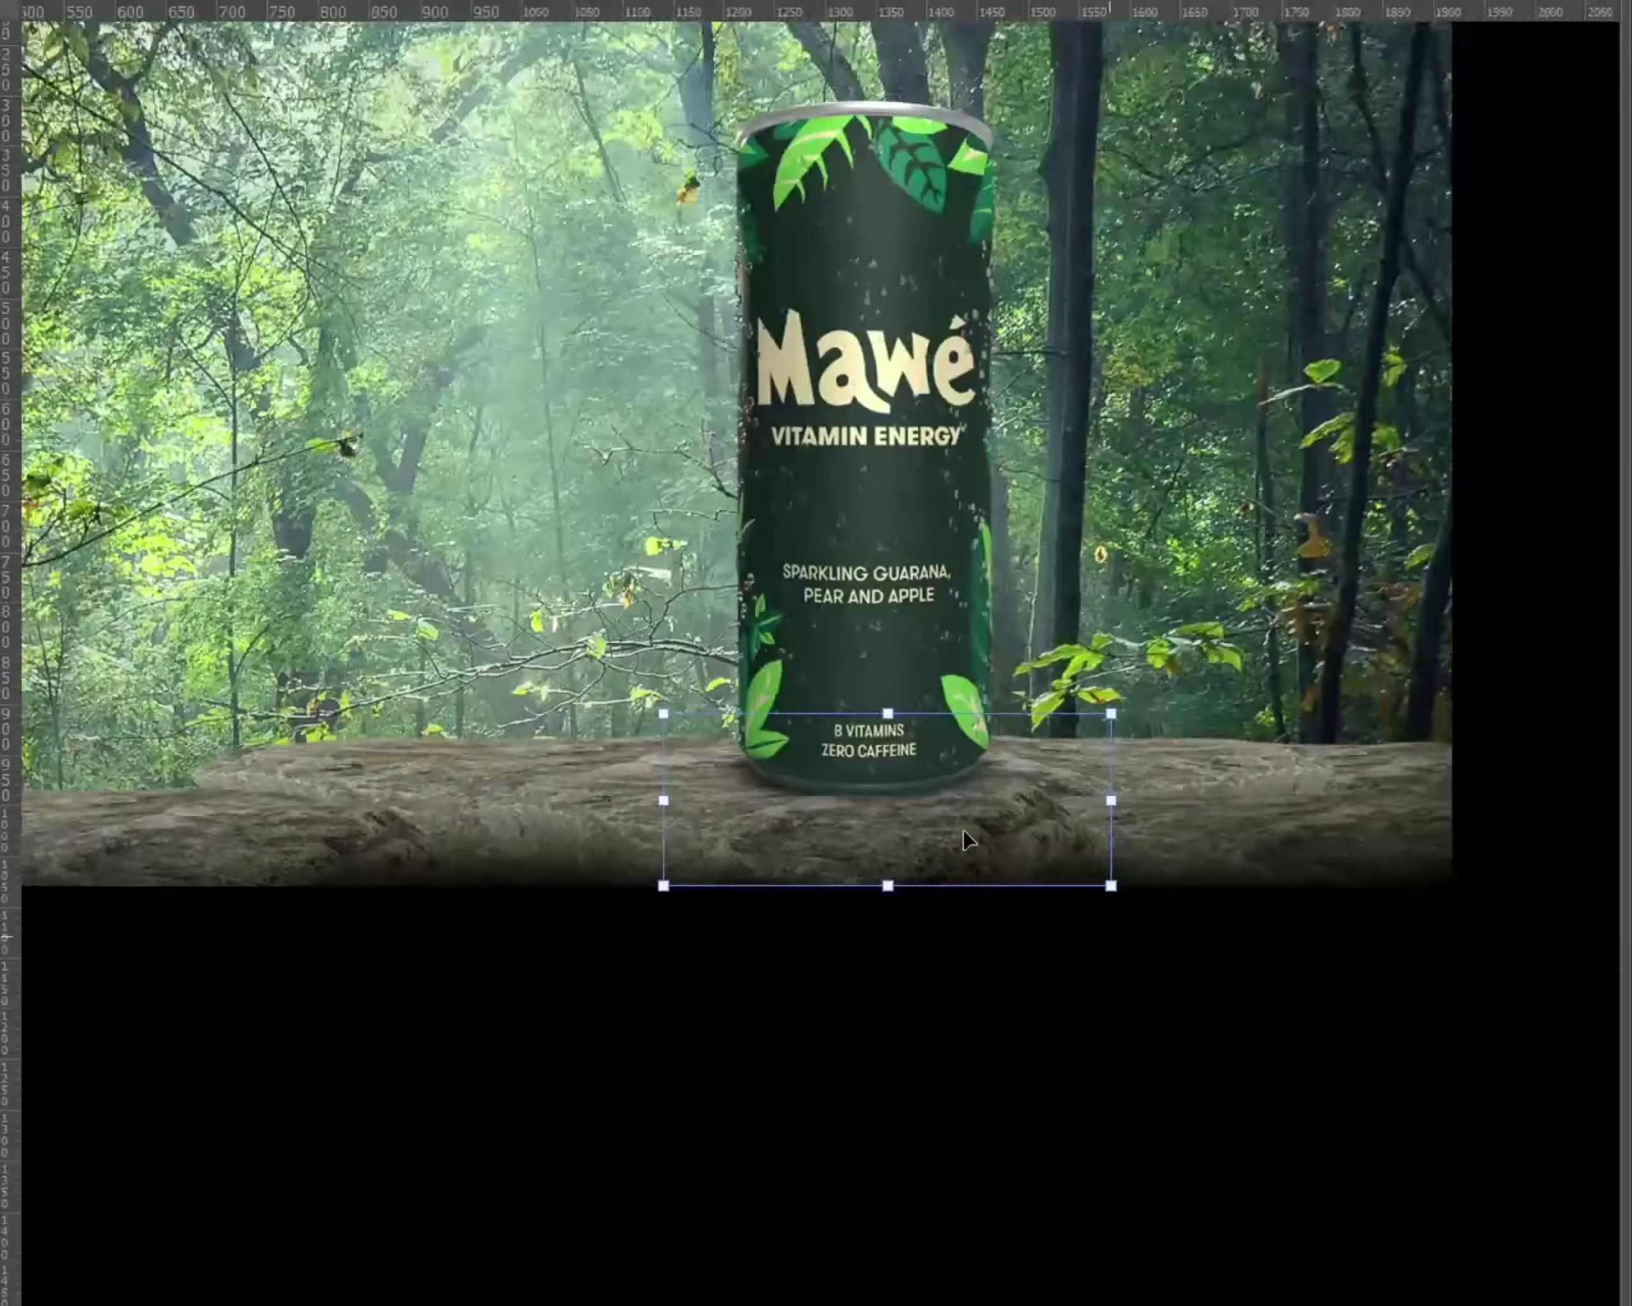
pyautogui.press('f')
pyautogui.scroll(-1, 1116, 633)
pyautogui.scroll(2, 757, 879)
pyautogui.scroll(2, 620, 956)
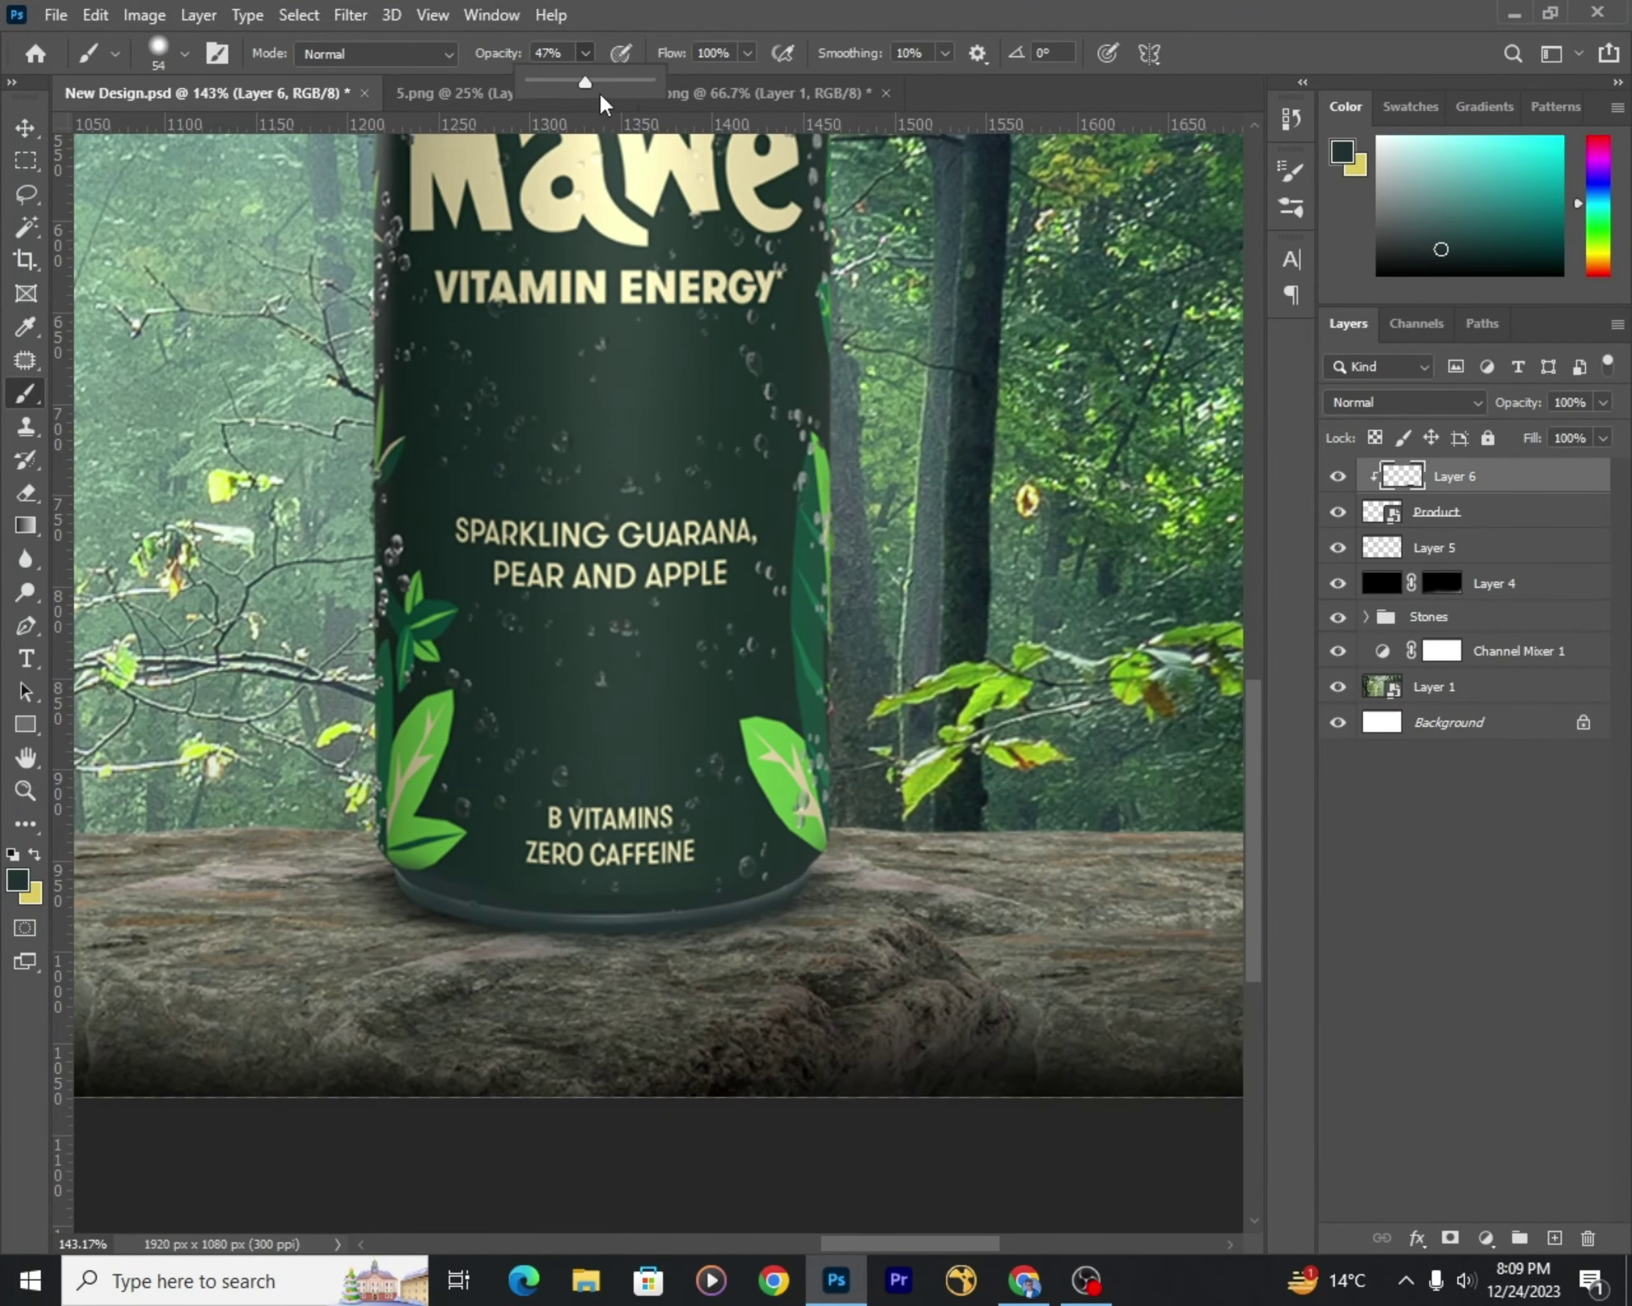
# Step: Sample a dark colour from the tree trunk and confirm it as the paint colour
pyautogui.press('i')
pyautogui.click(979, 600)
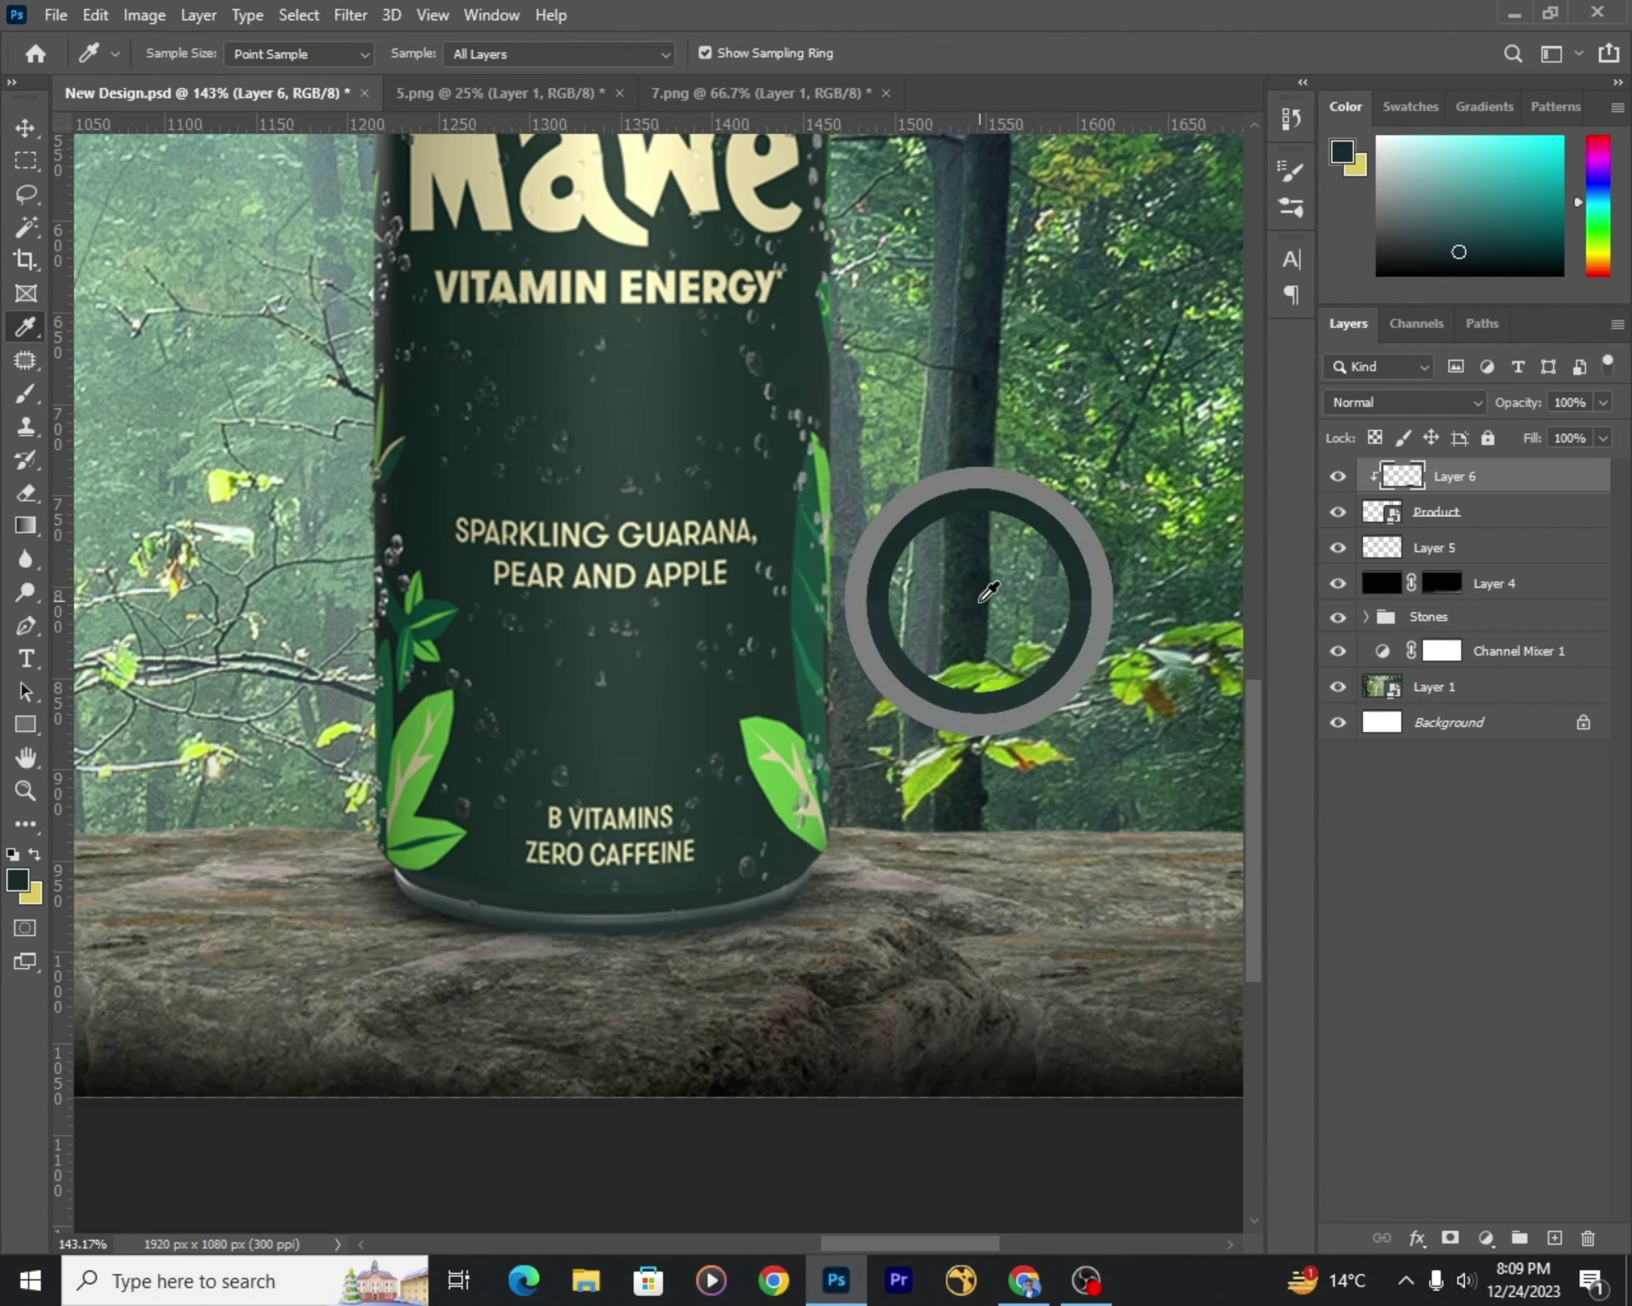
pyautogui.click(19, 879)
pyautogui.press('Return')
pyautogui.scroll(2, 577, 987)
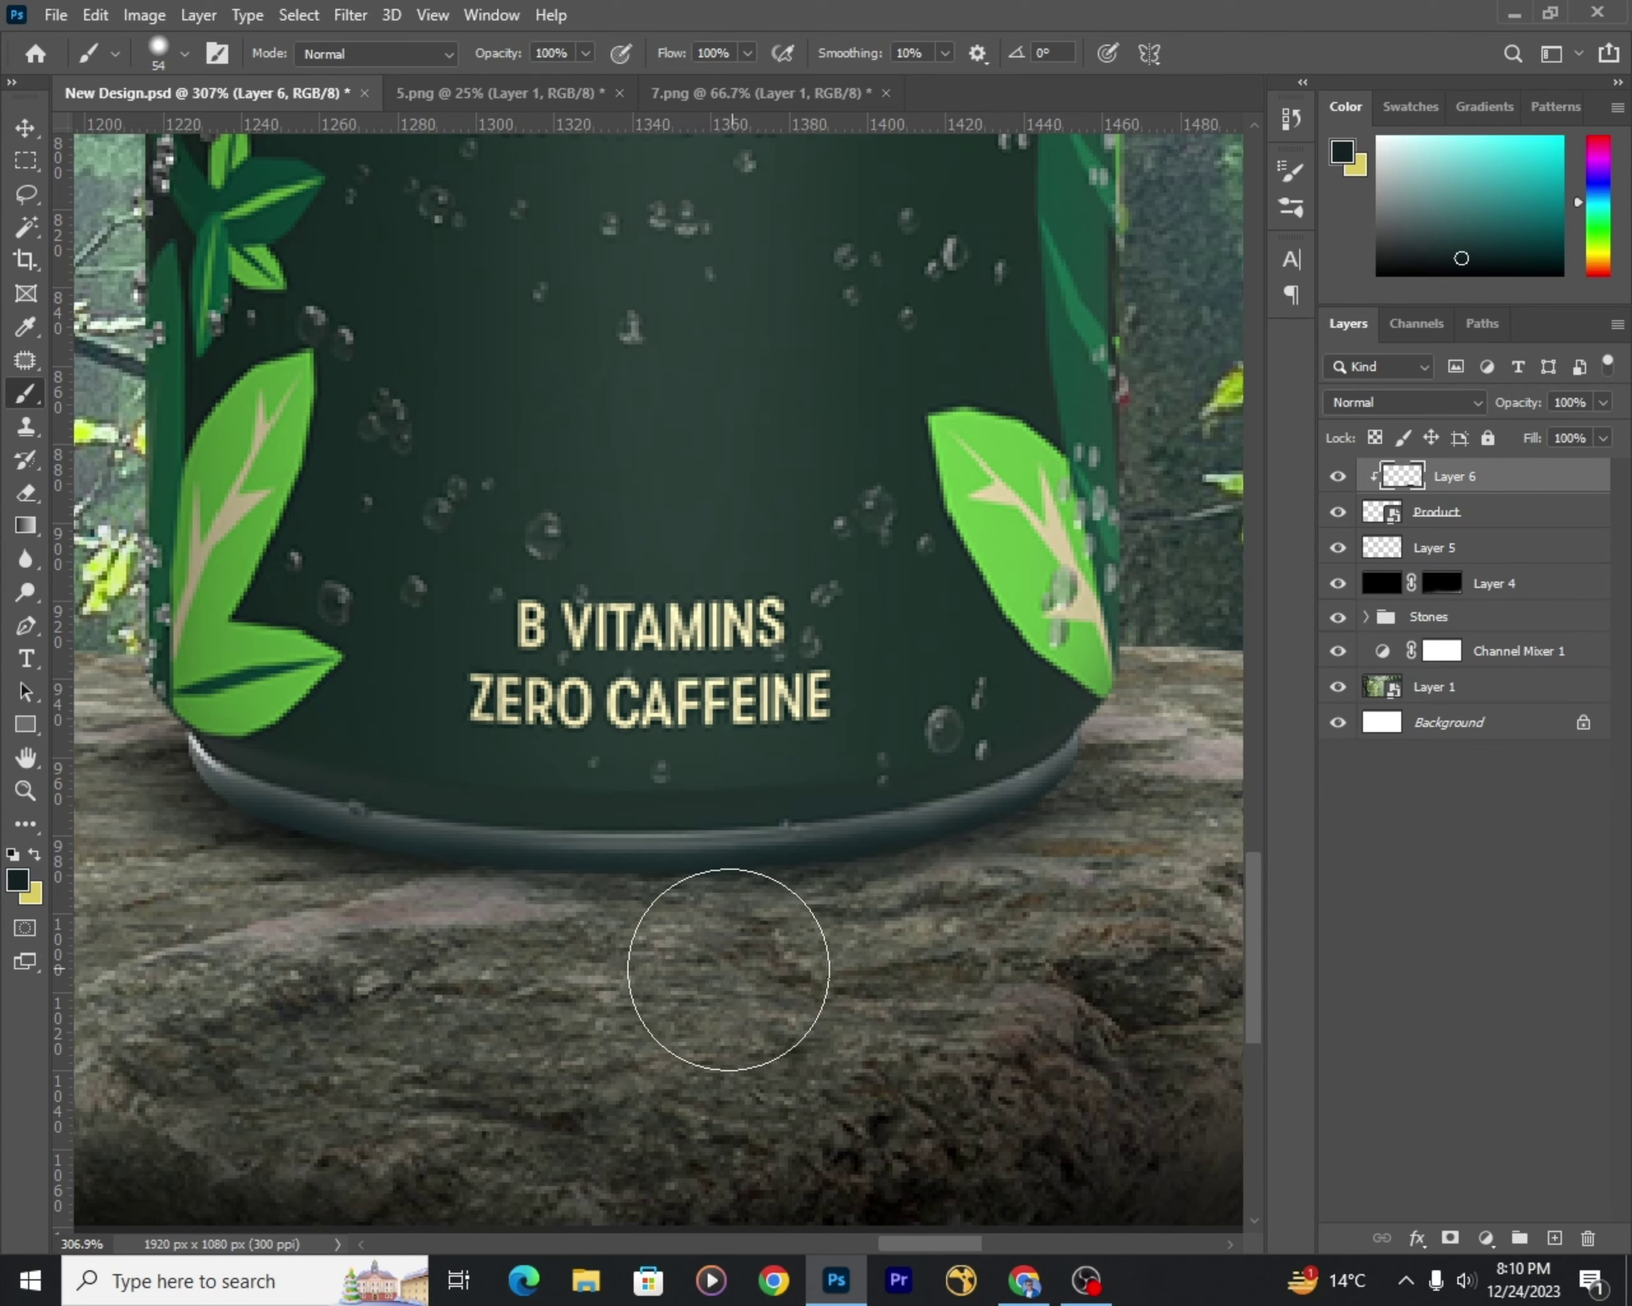
# Step: On a new Layer 7, brush a soft dark ellipse under the can as a contact shadow
pyautogui.click(1499, 550)
pyautogui.hotkey('ctrl', 'shift', 'alt', 'n')
pyautogui.scroll(-3, 492, 967)
pyautogui.scroll(3, 669, 815)
pyautogui.rightClick(669, 814)
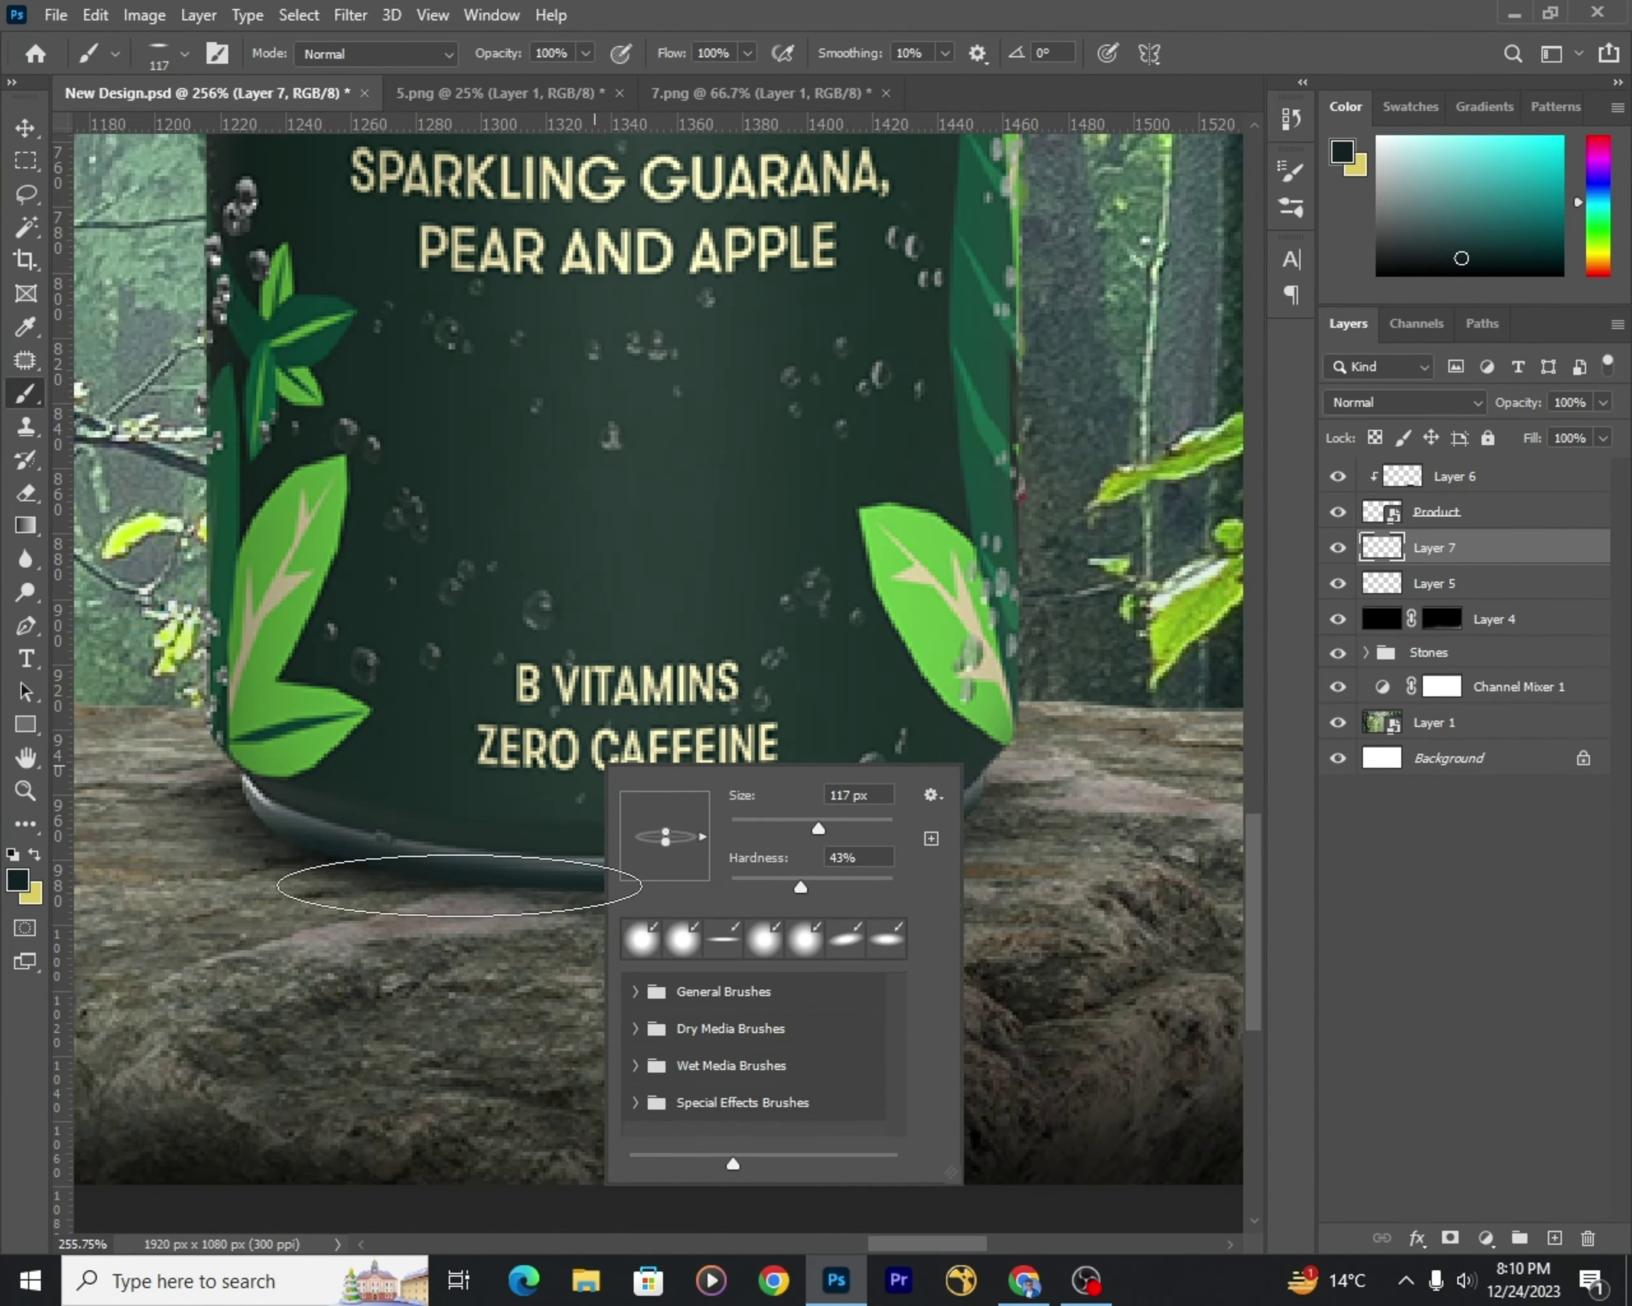
pyautogui.scroll(-2, 459, 884)
pyautogui.scroll(1, 691, 936)
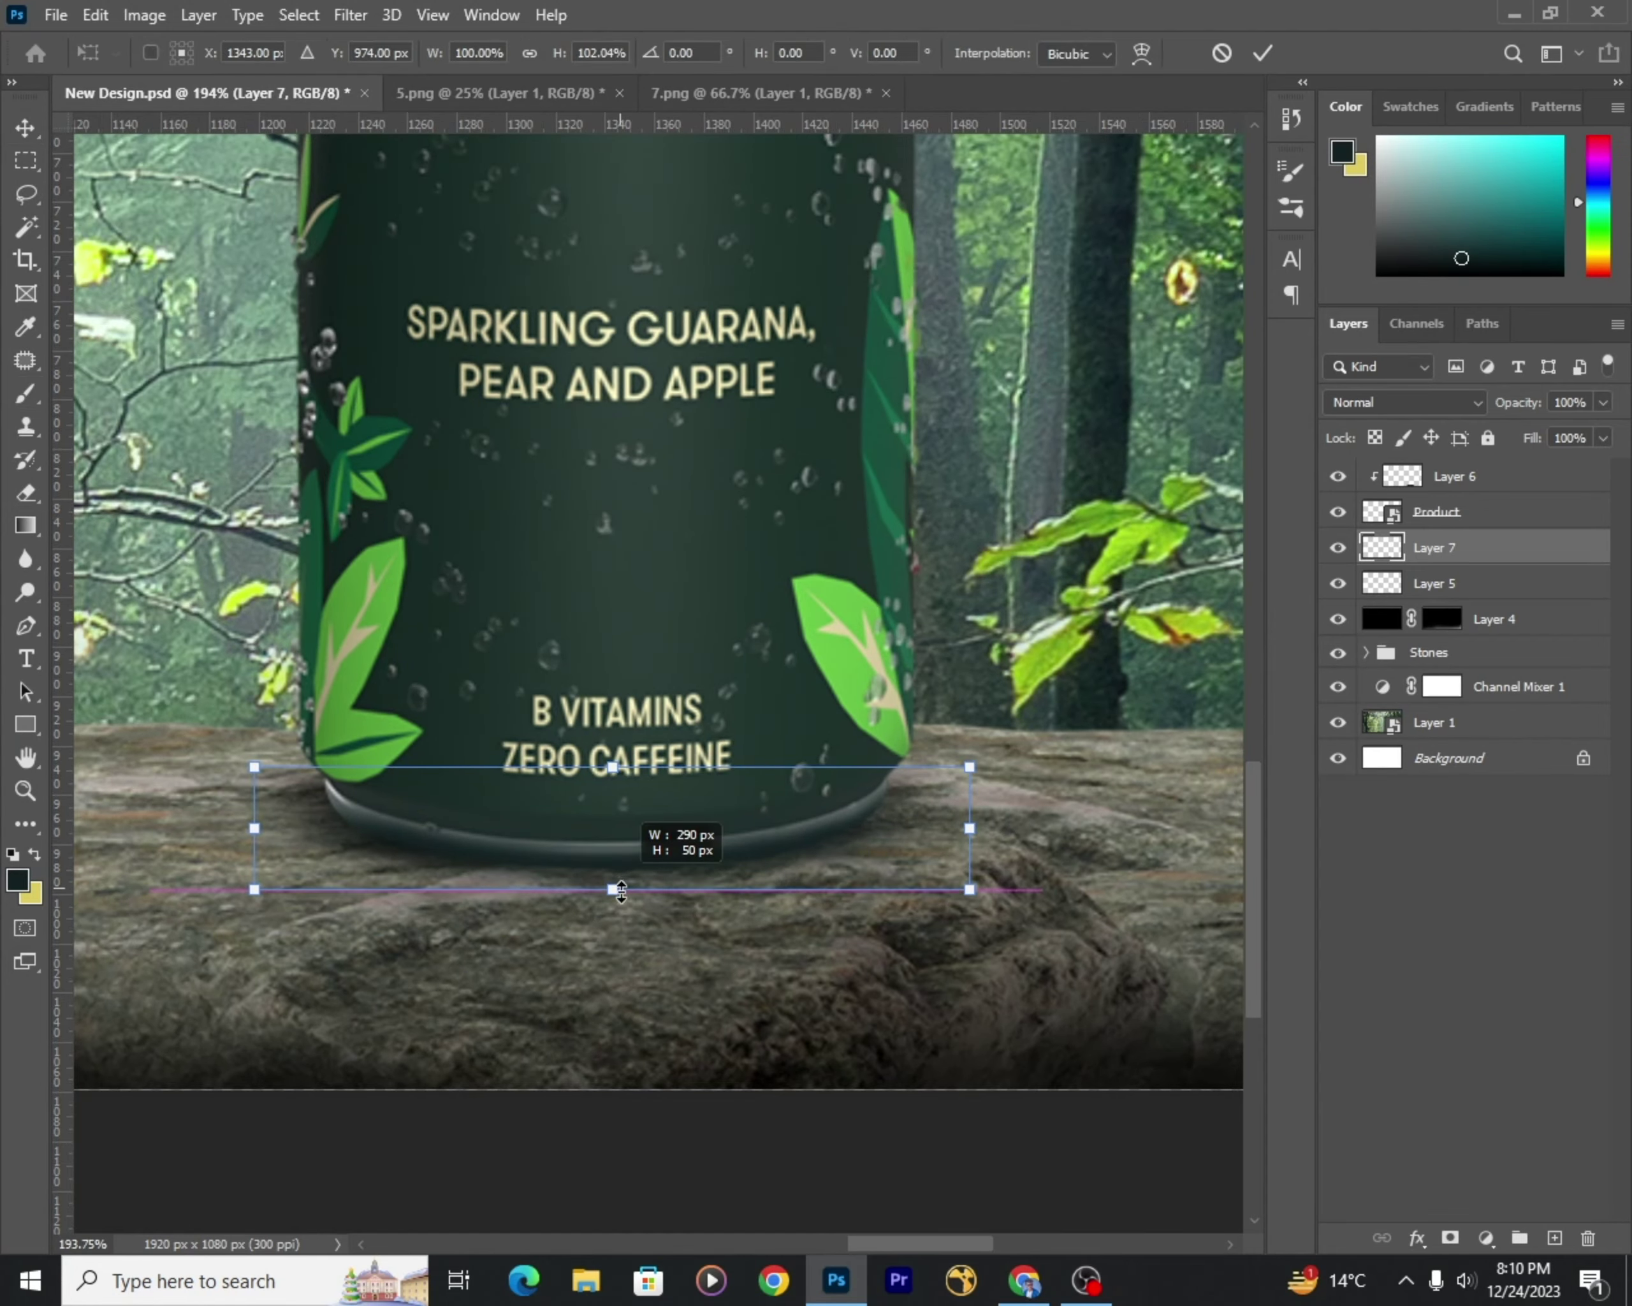
pyautogui.scroll(-1, 588, 888)
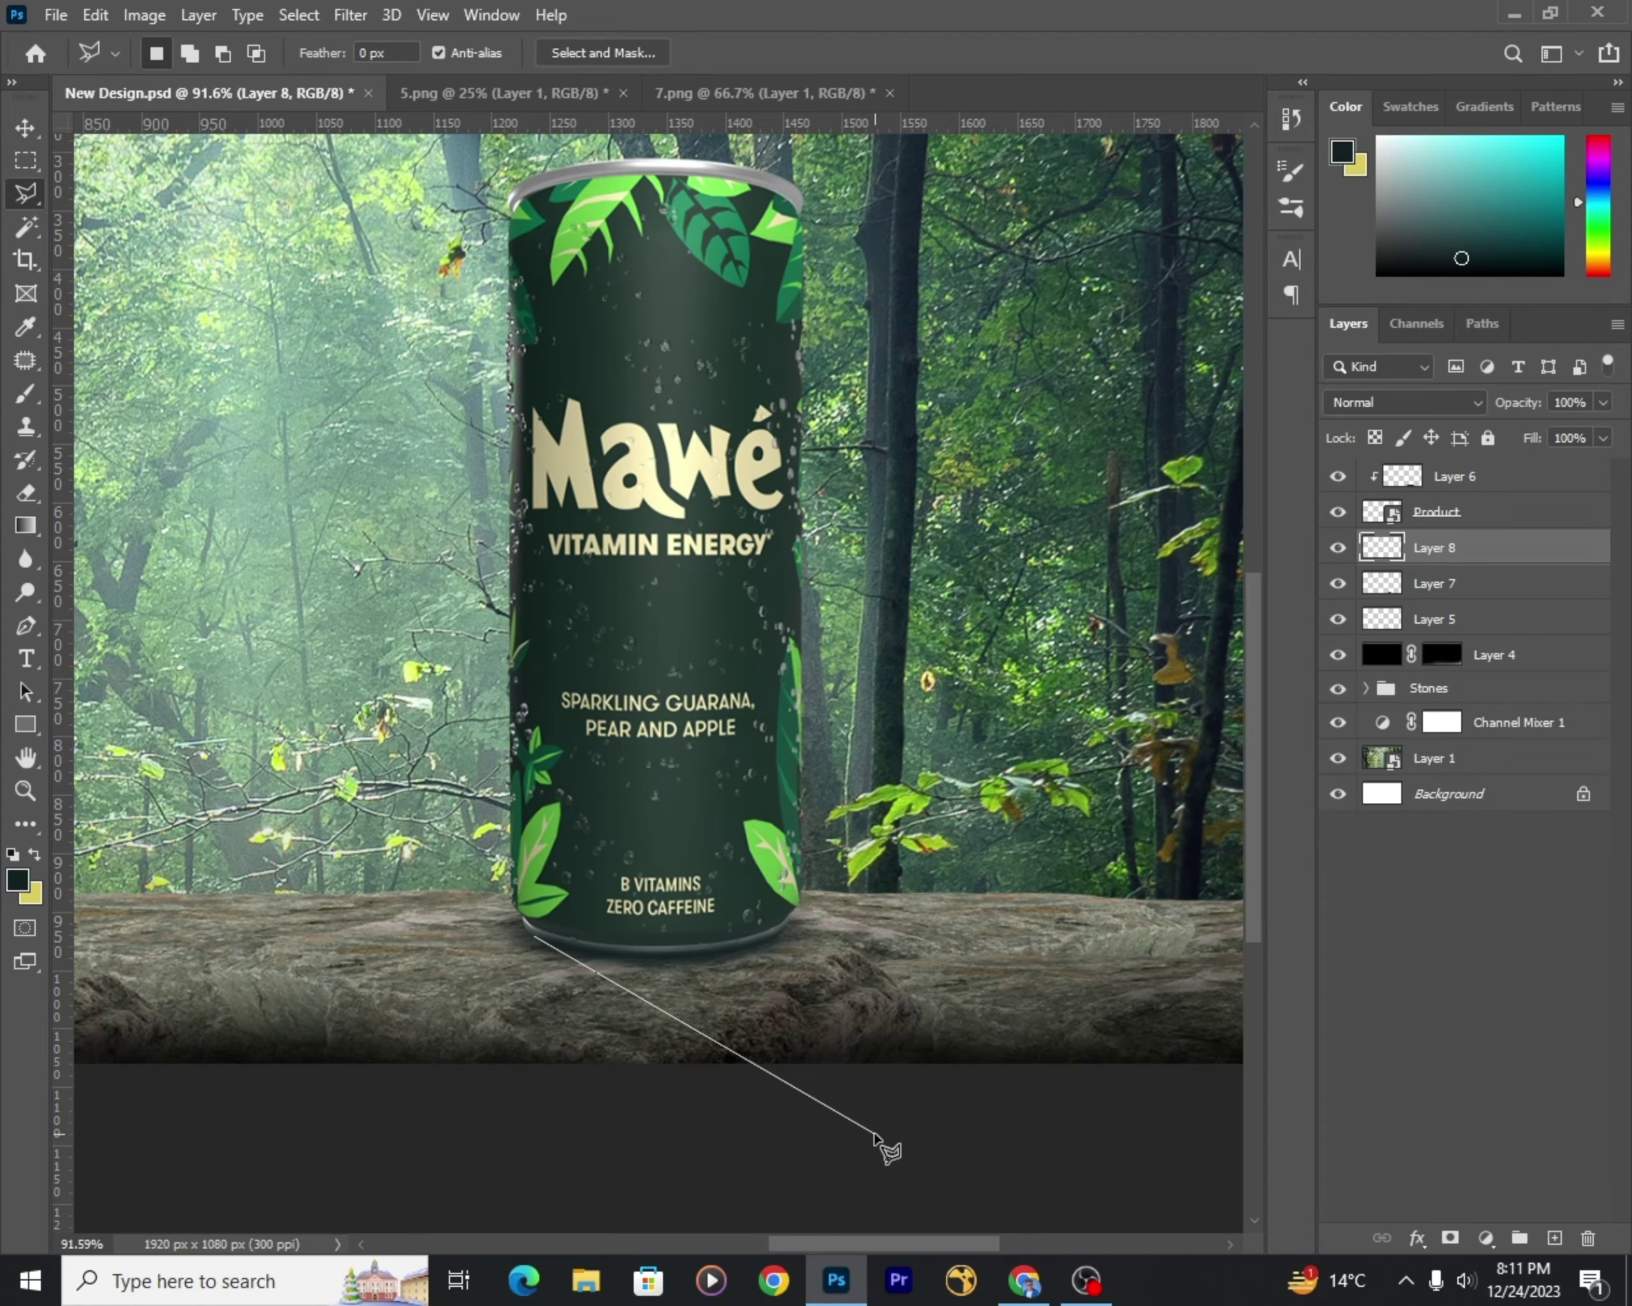
# Step: Outline a cast shadow across the rock on Layer 8 and fill it dark
pyautogui.click(1162, 1092)
pyautogui.hotkey('ctrl', '-')
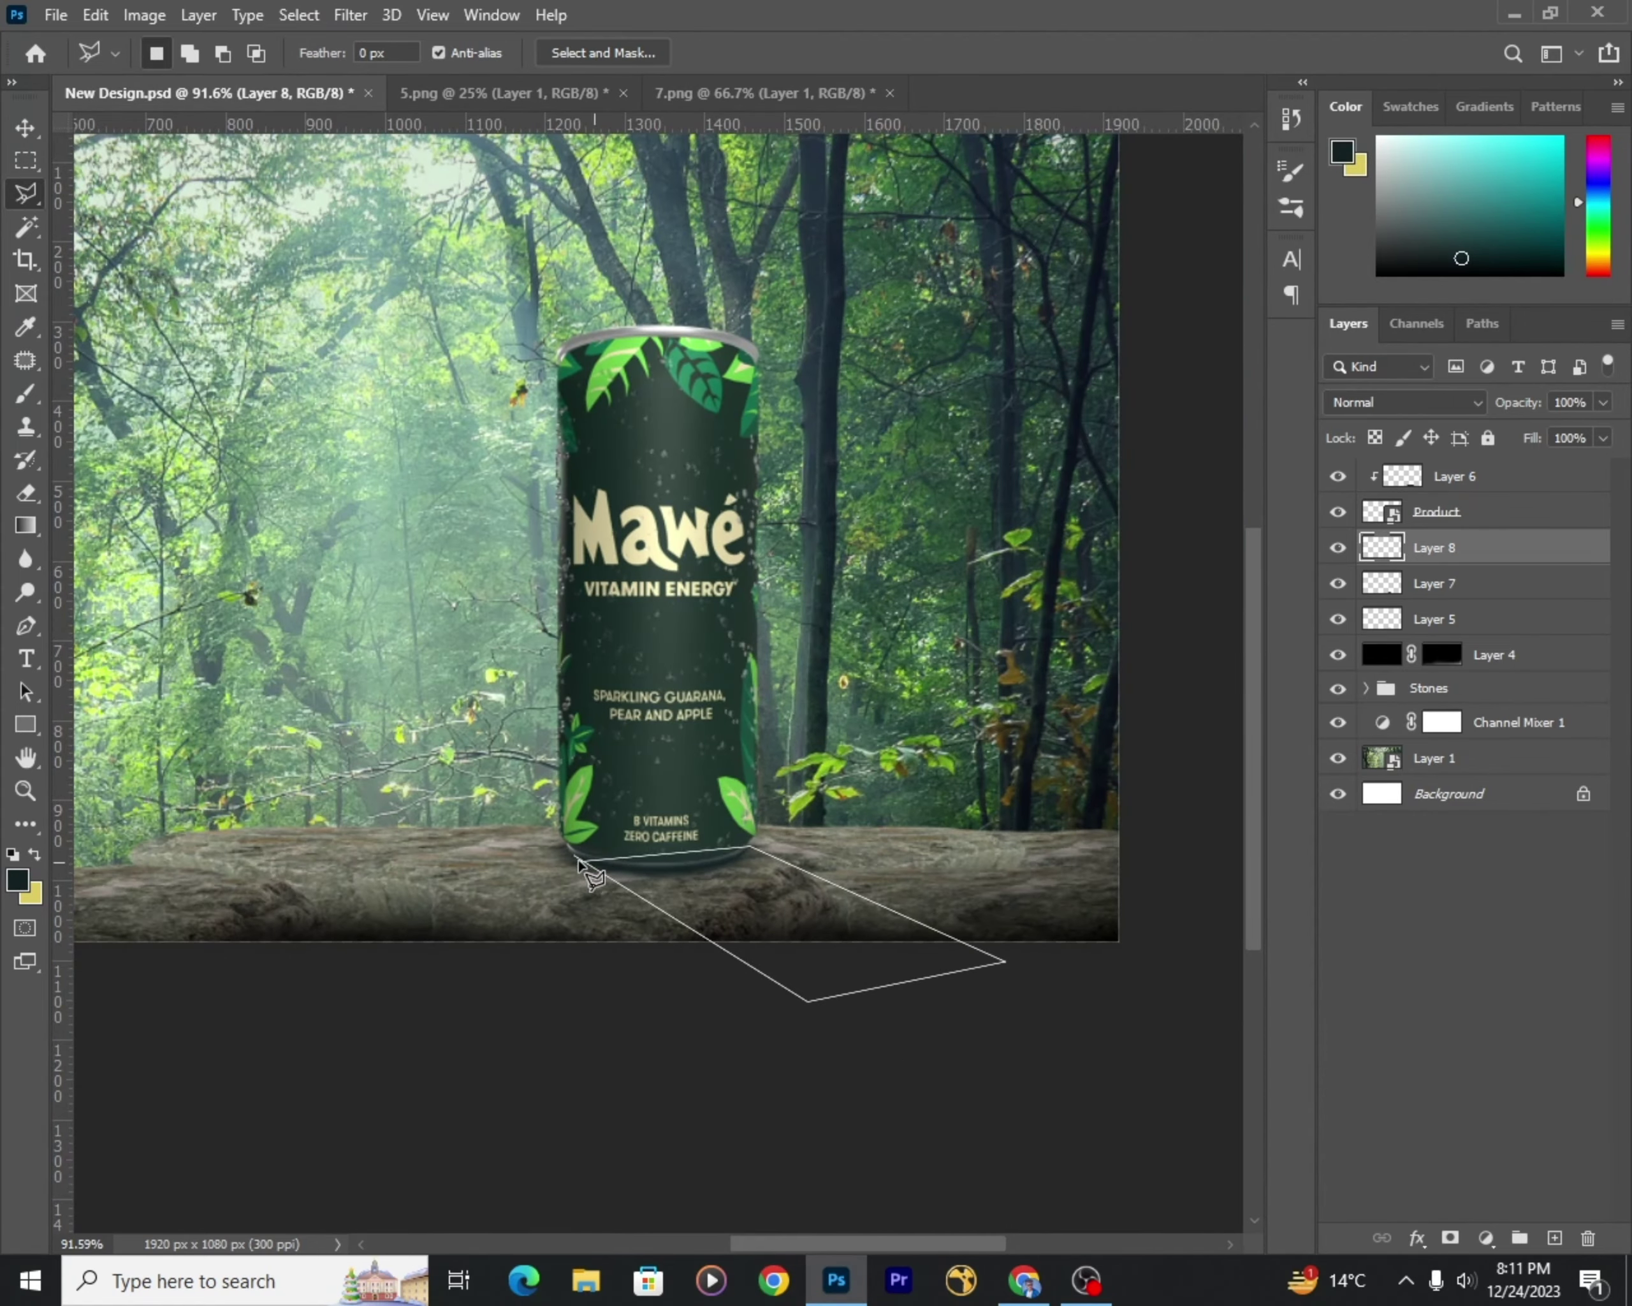
pyautogui.hotkey('ctrl', '+')
pyautogui.hotkey('ctrl', '+')
pyautogui.hotkey('ctrl', '-')
pyautogui.press('Return')
pyautogui.hotkey('alt', 'BackSpace')
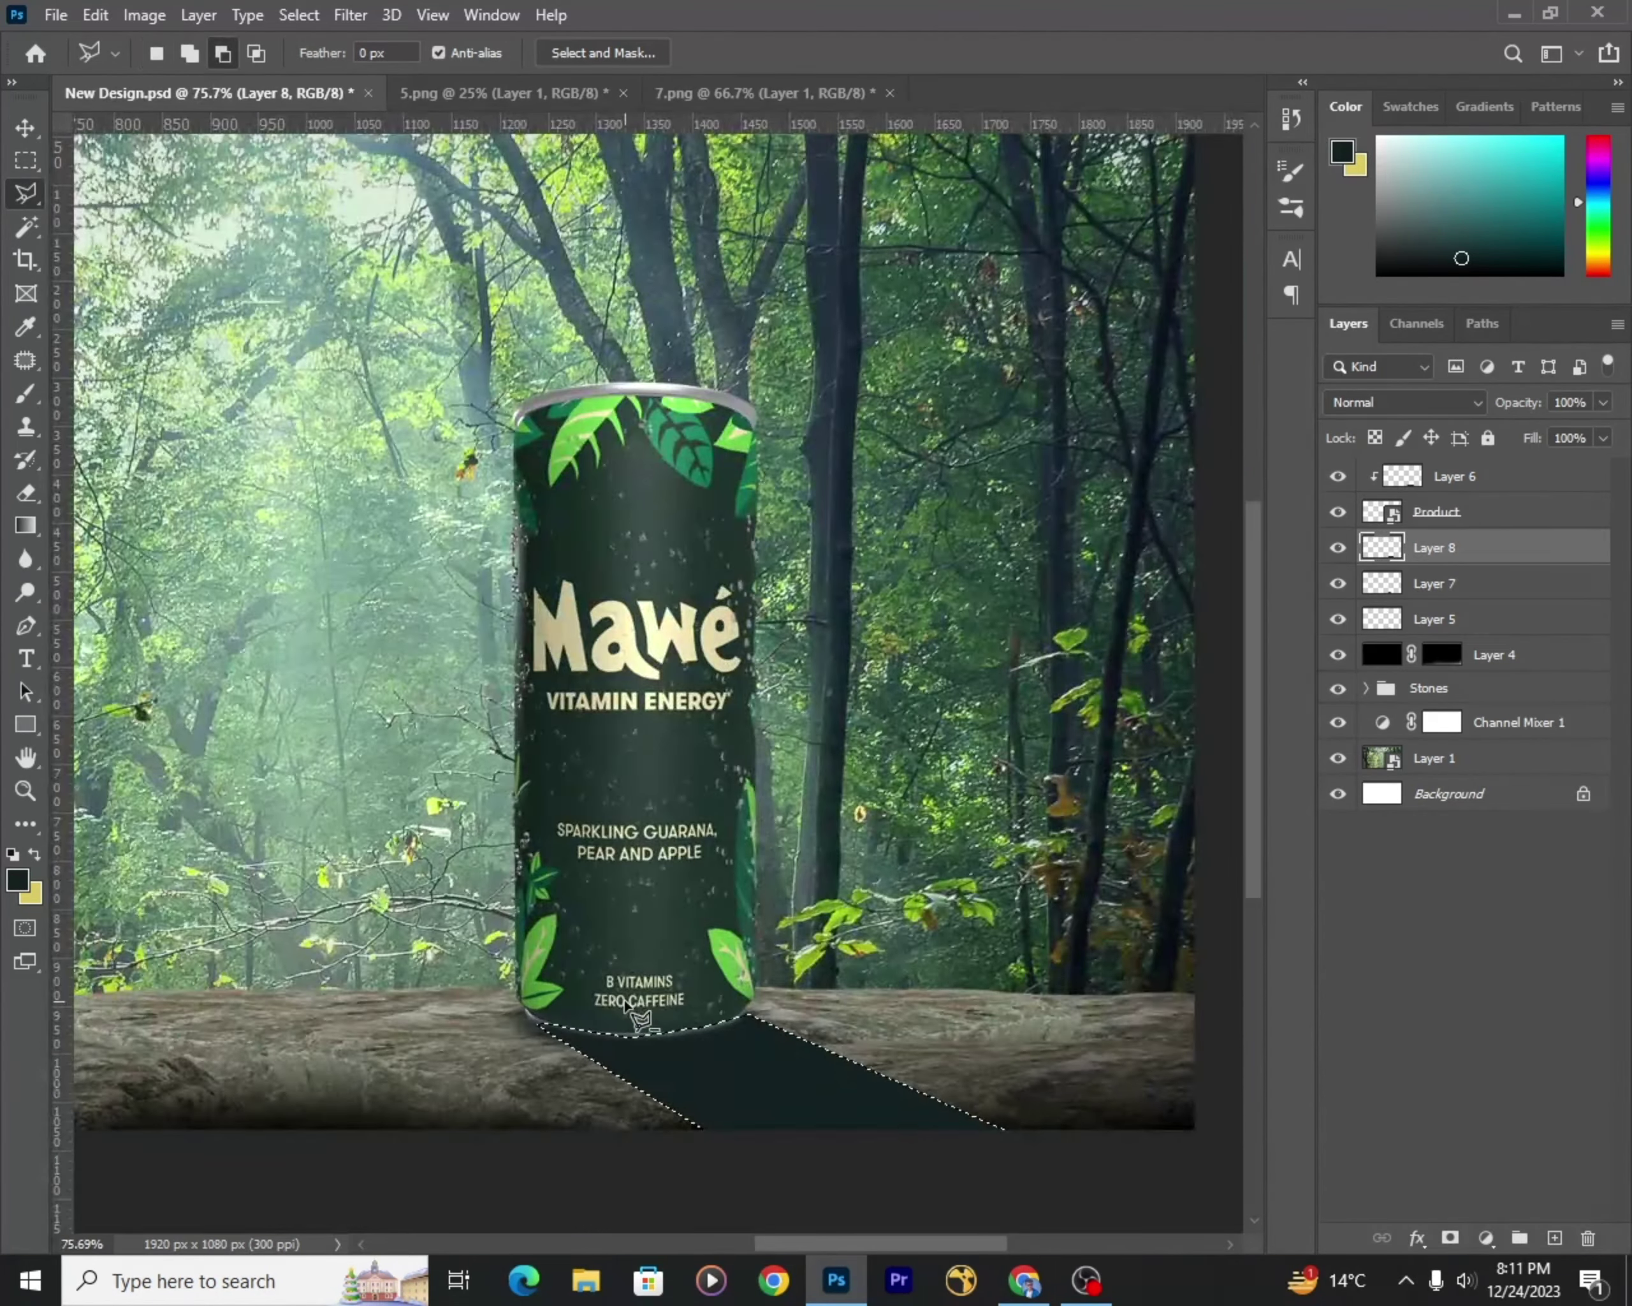
pyautogui.hotkey('ctrl', 'd')
pyautogui.press('v')
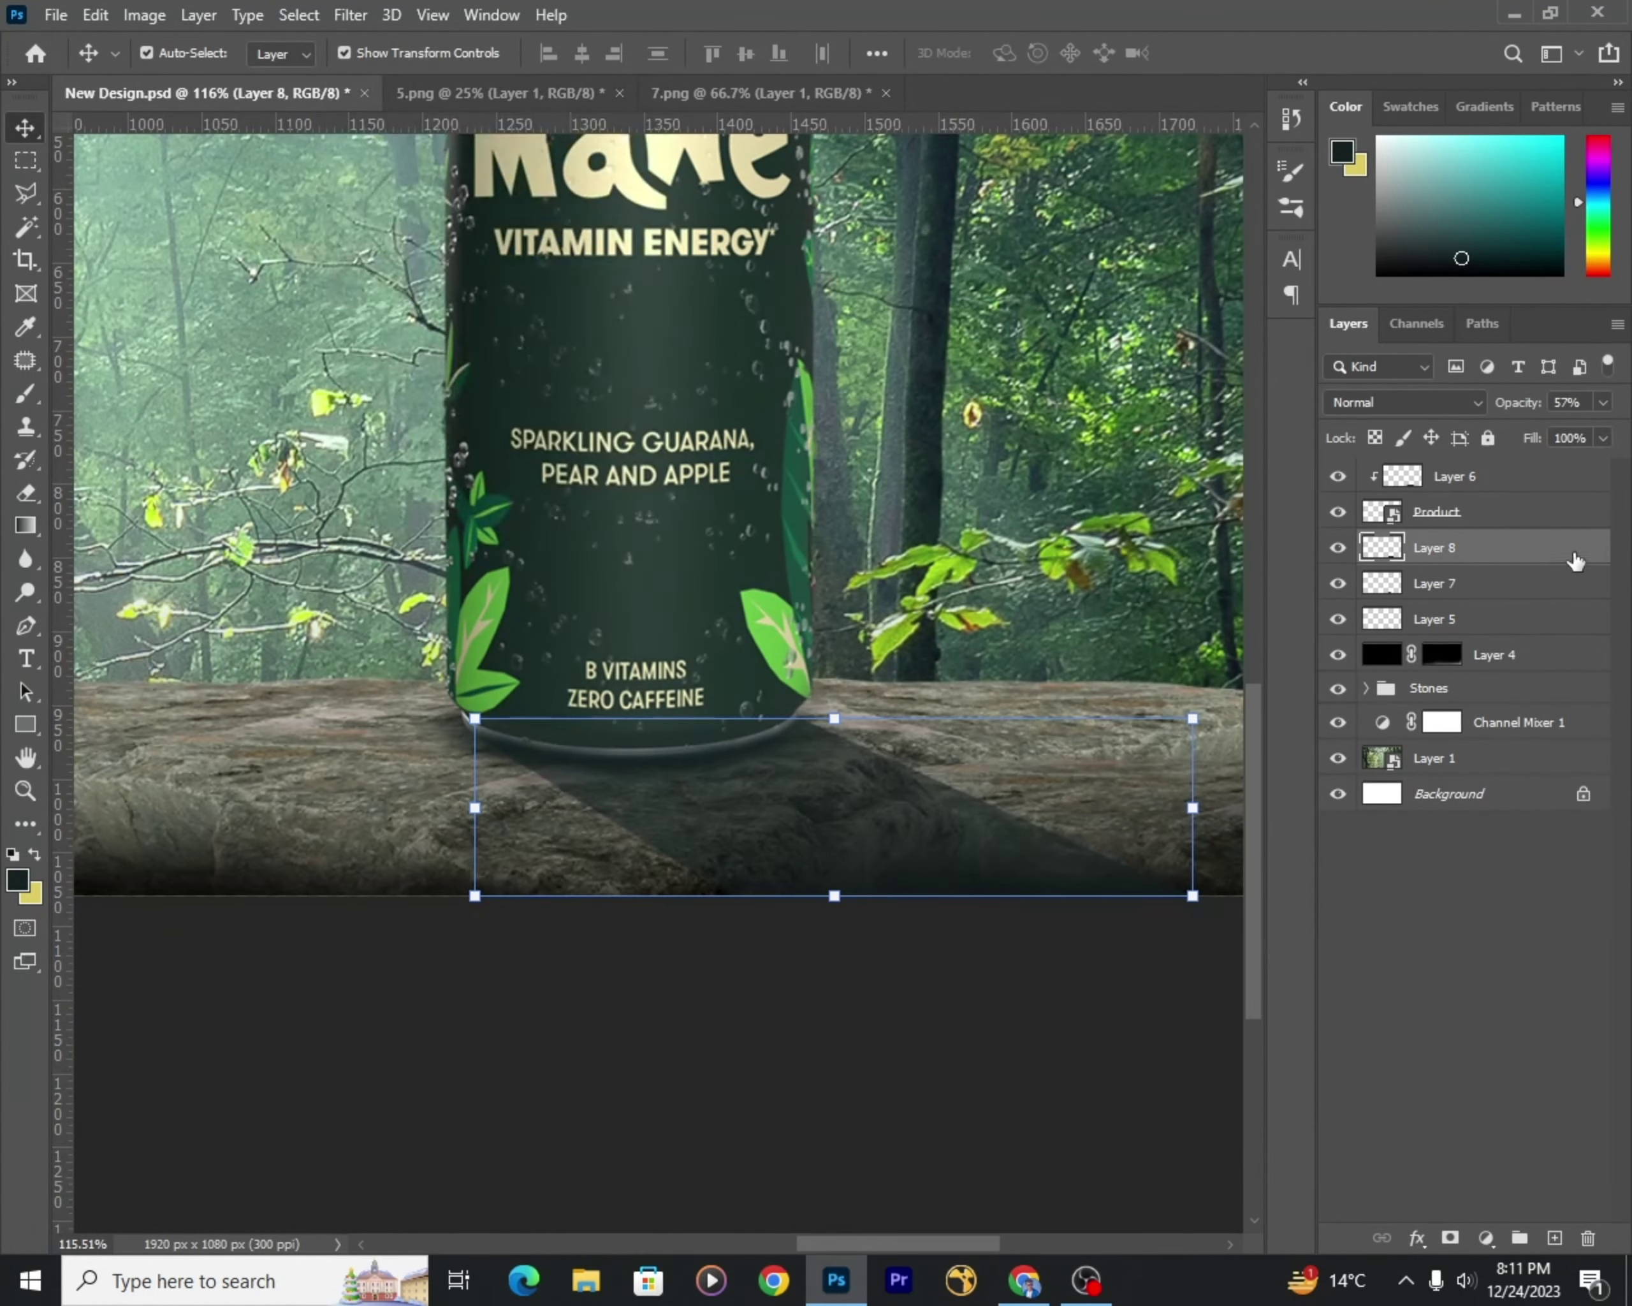
# Step: Apply a 7.0 px Gaussian Blur to the cast shadow
pyautogui.click(350, 15)
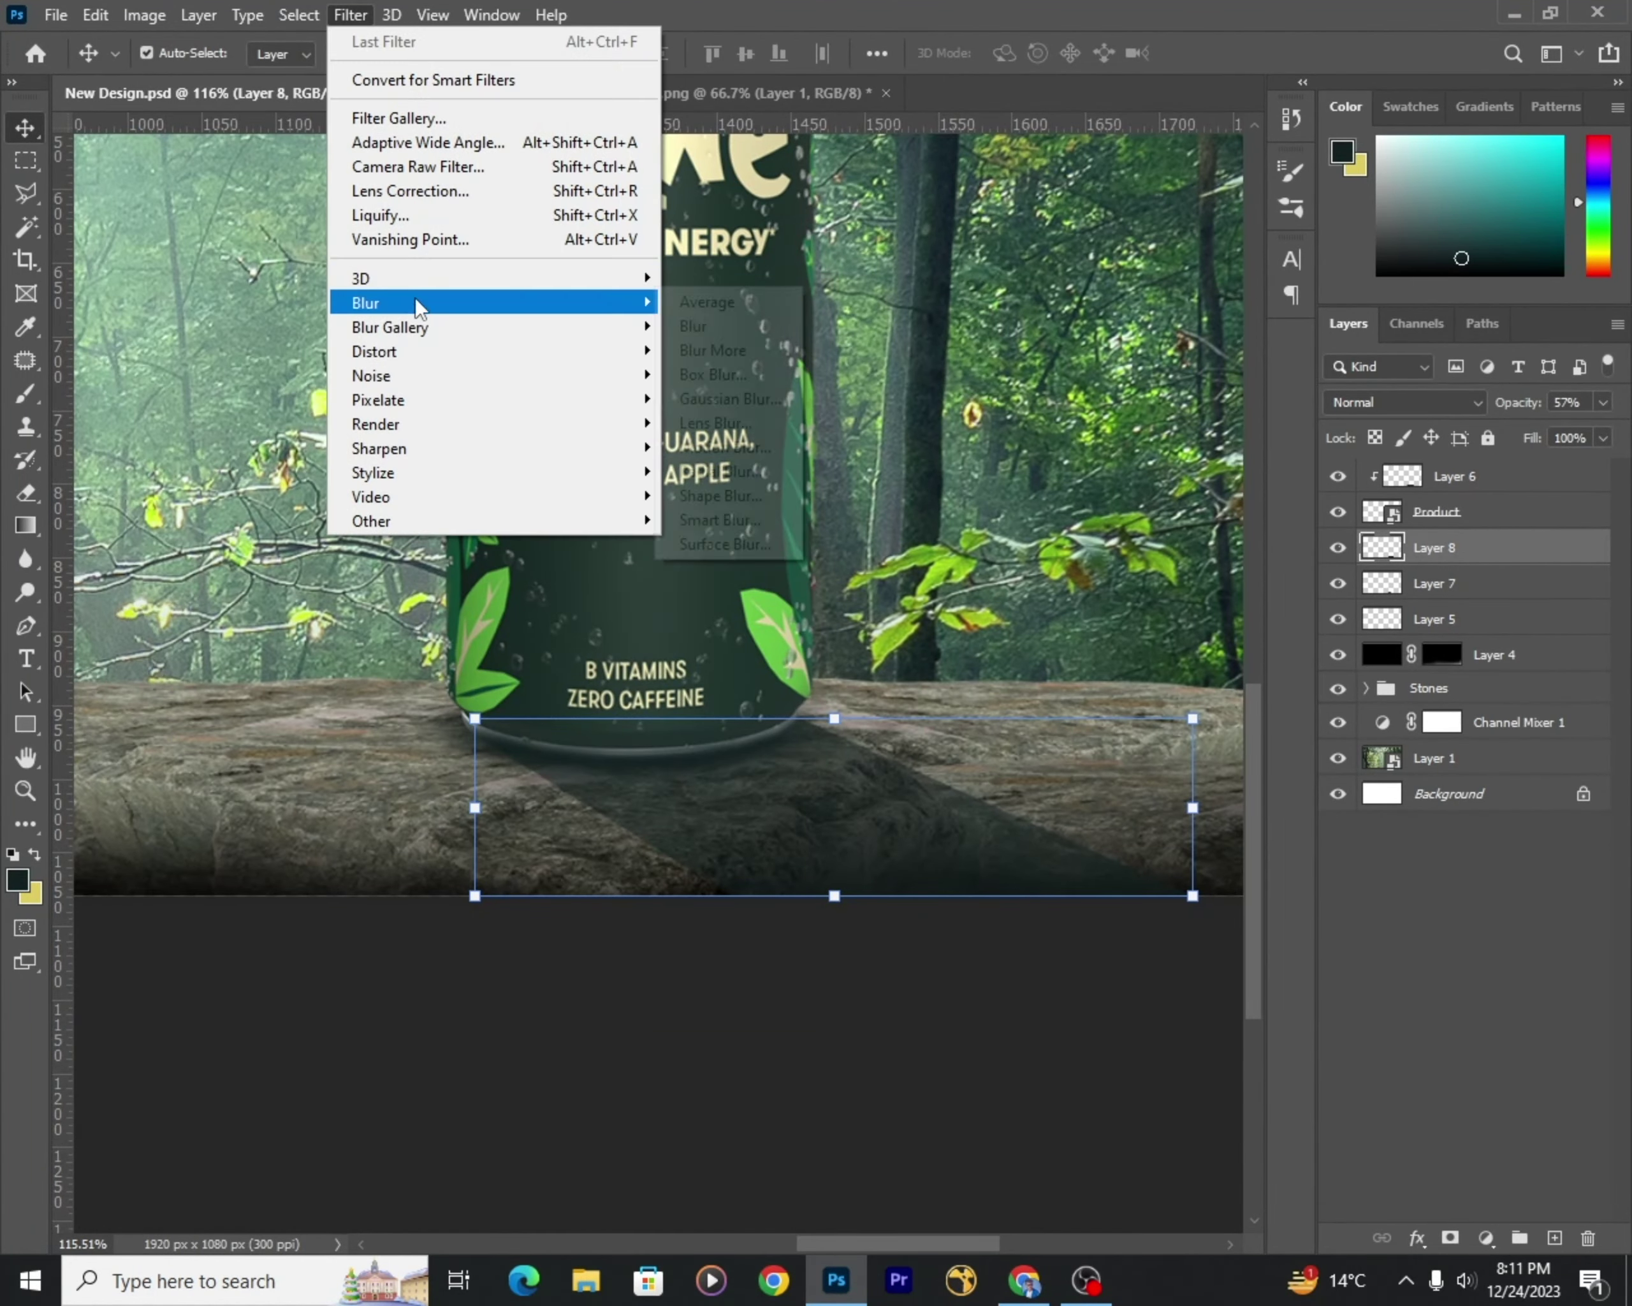
pyautogui.click(726, 423)
pyautogui.moveTo(1155, 953); pyautogui.dragTo(1166, 953)
pyautogui.scroll(-3, 604, 896)
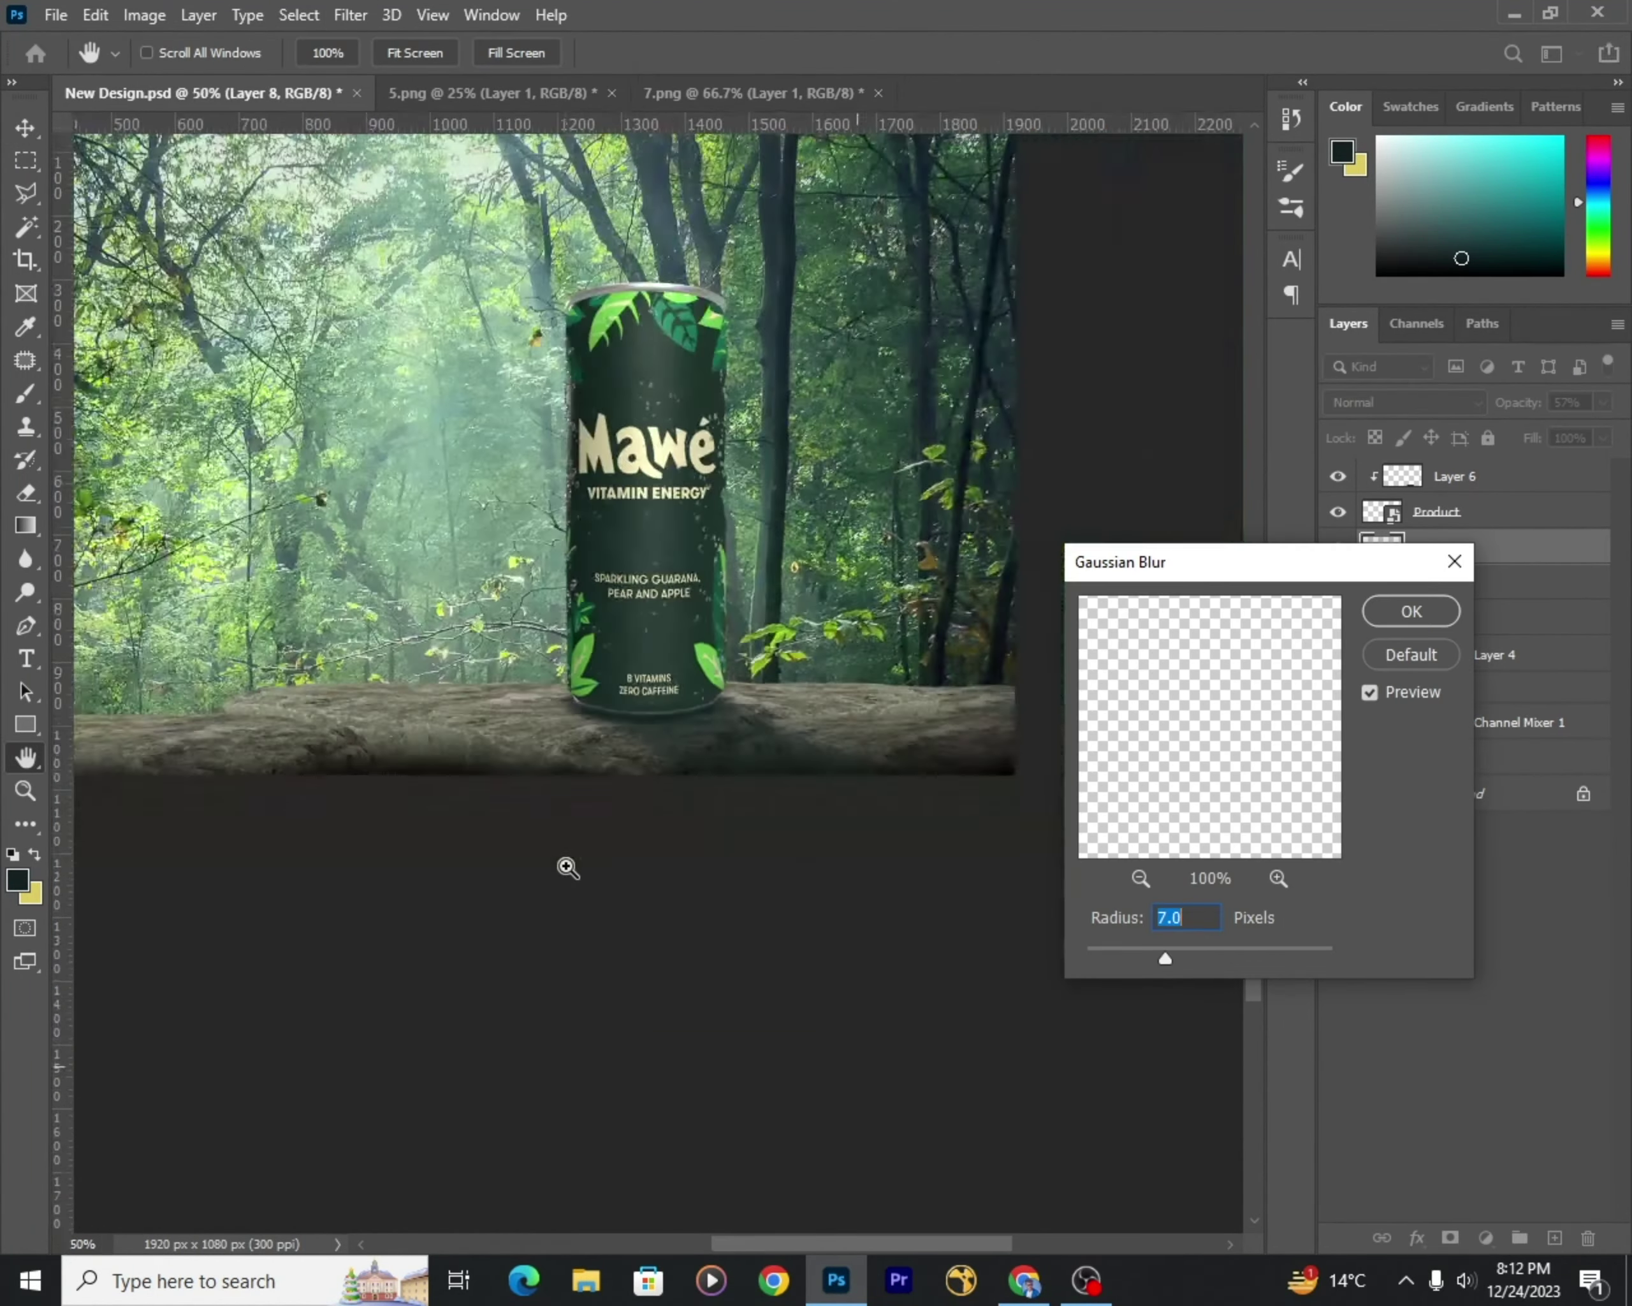
pyautogui.click(1405, 612)
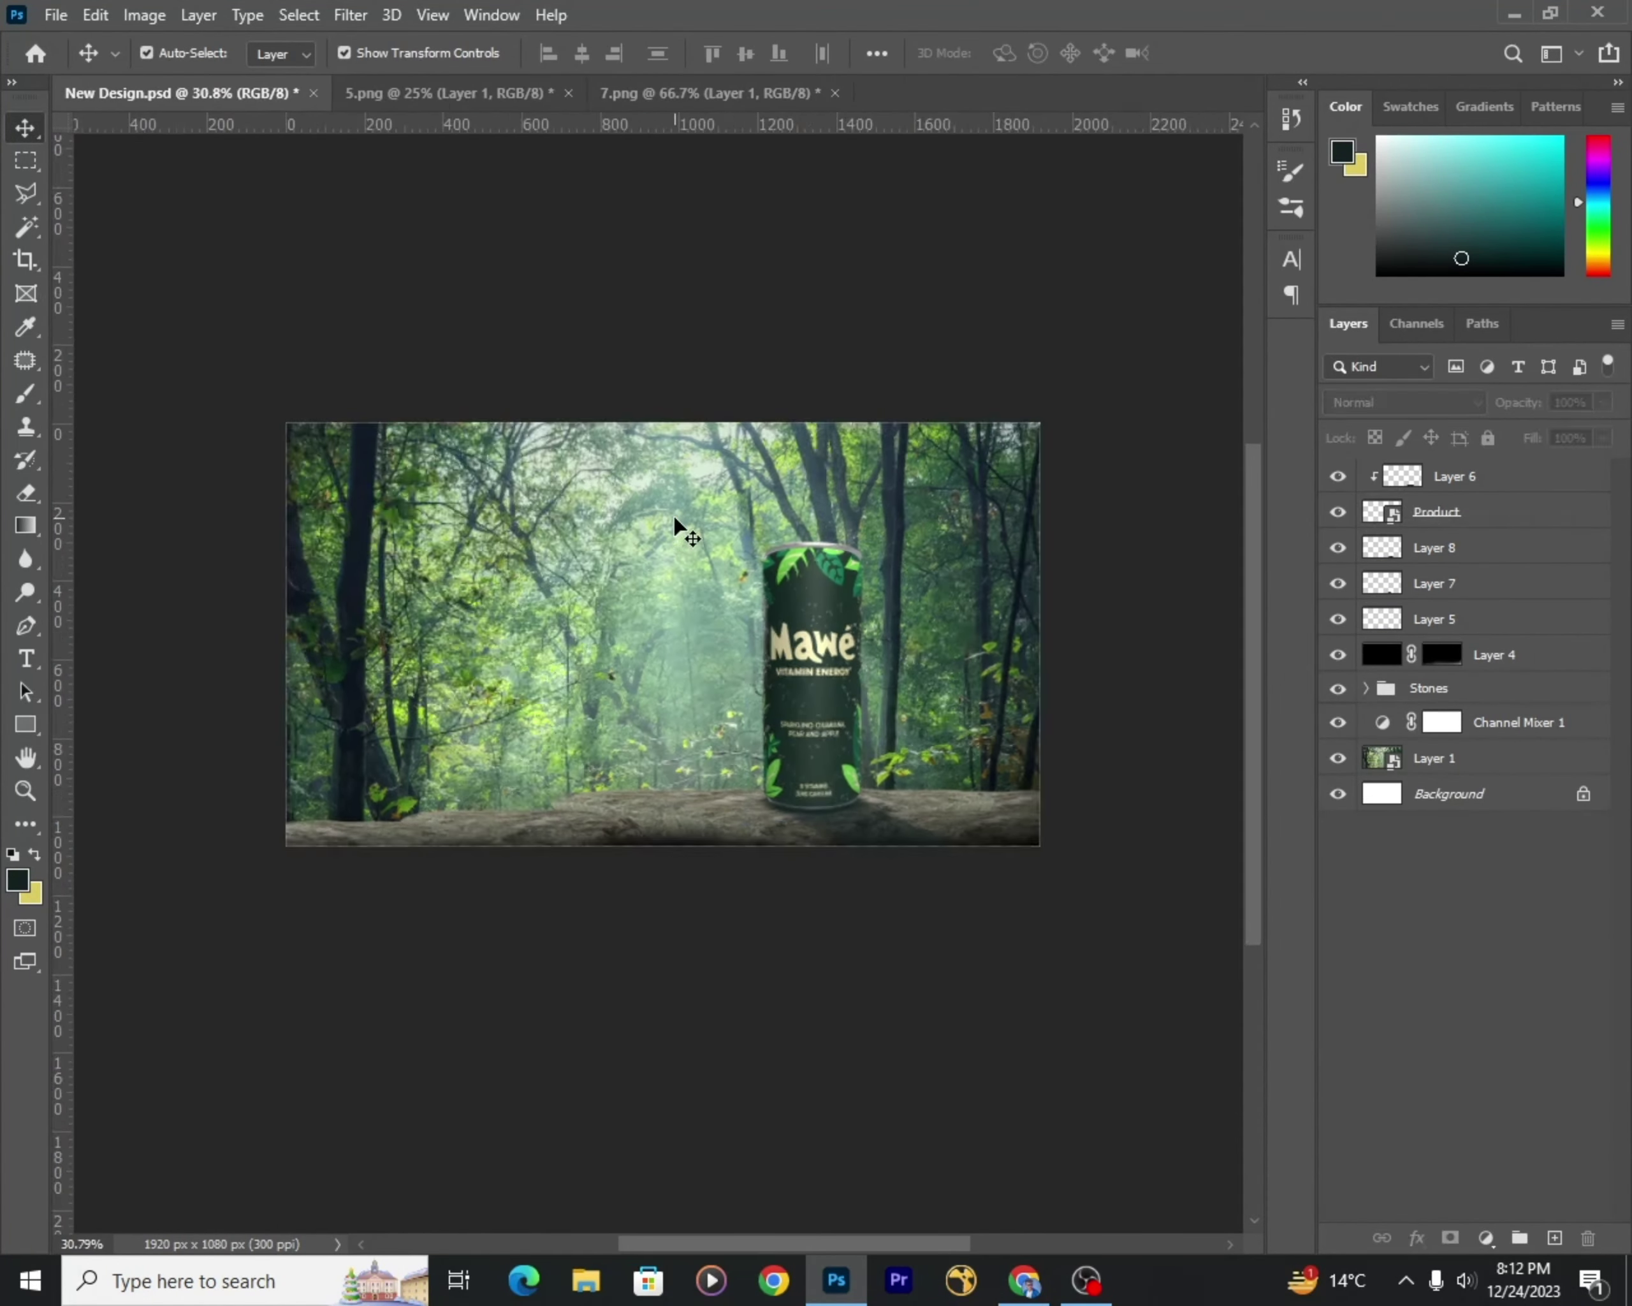
# Step: Add an Exposure adjustment of -1.39 above Channel Mixer 1 and paint its mask at 48% brush opacity
pyautogui.click(673, 515)
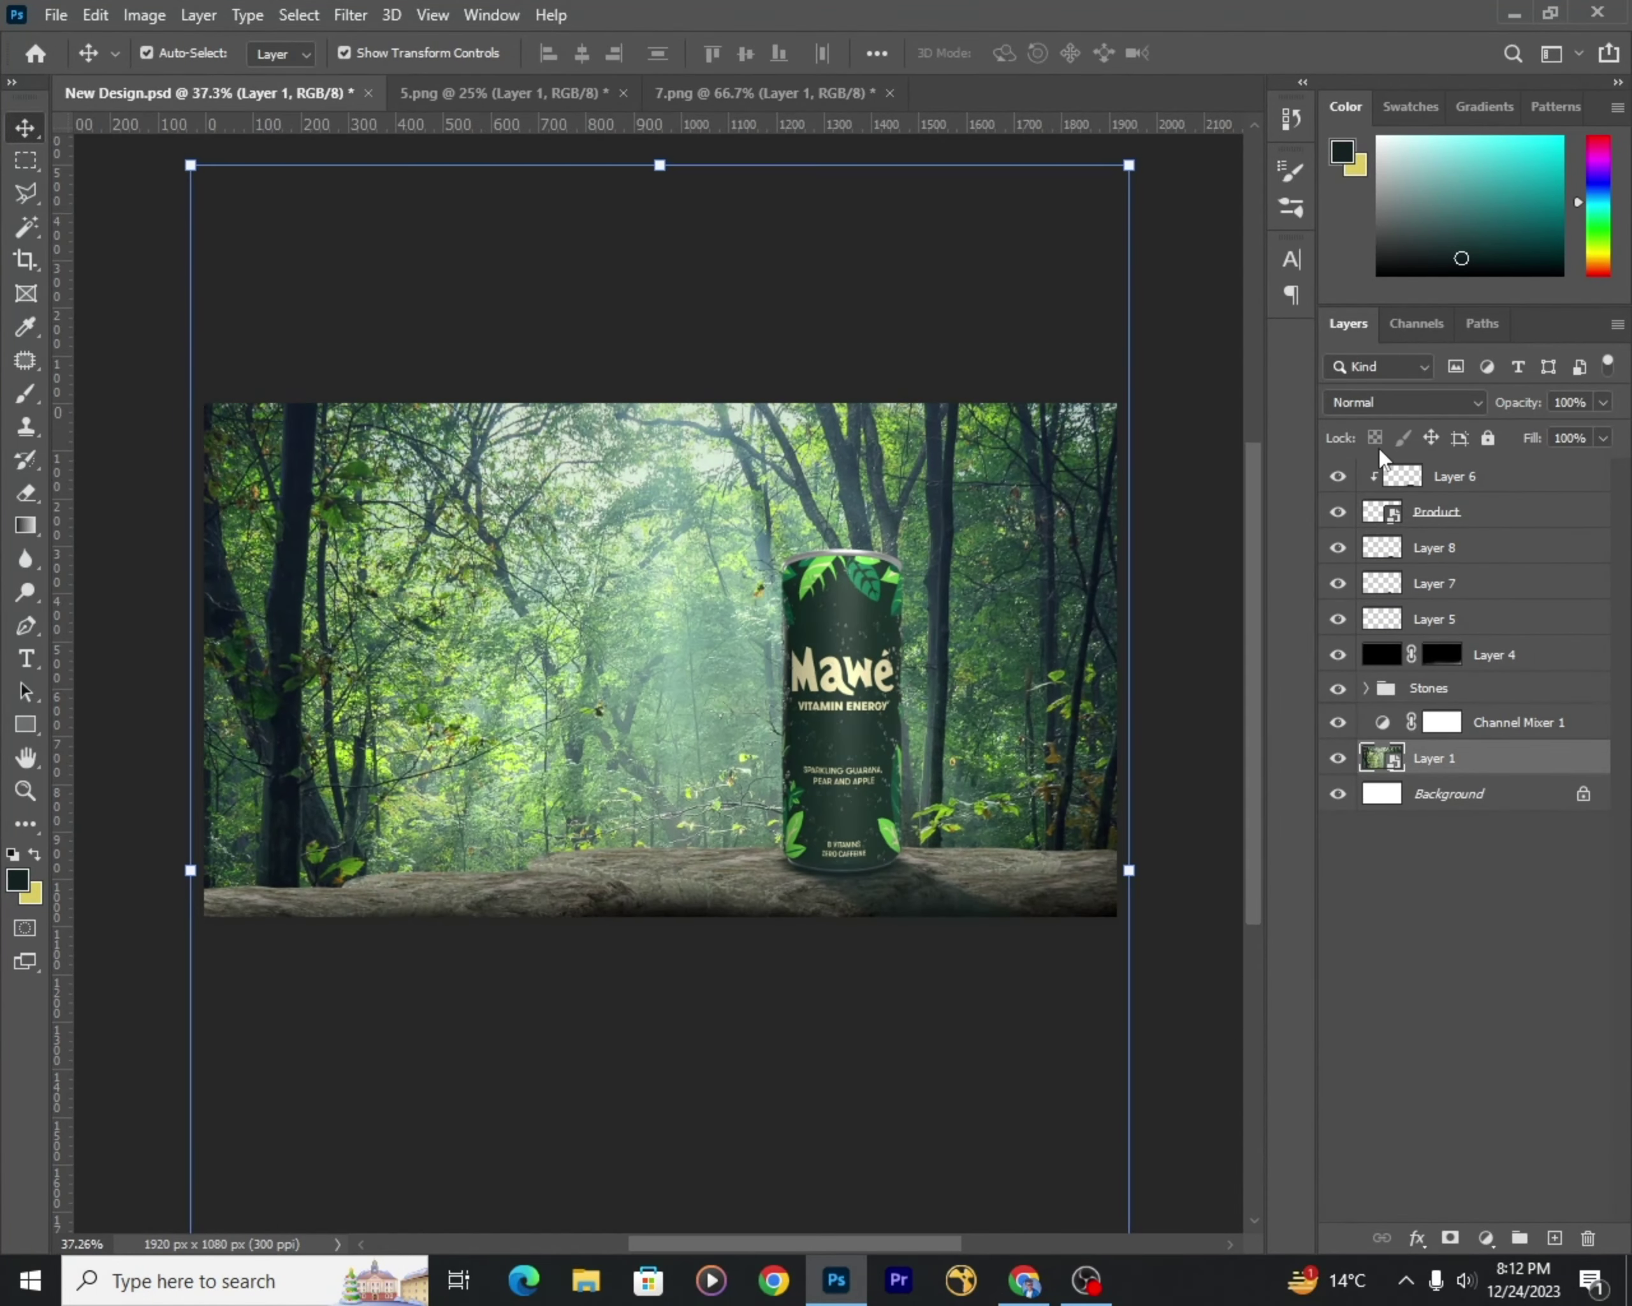
pyautogui.click(1441, 721)
pyautogui.click(1486, 1237)
pyautogui.click(1440, 930)
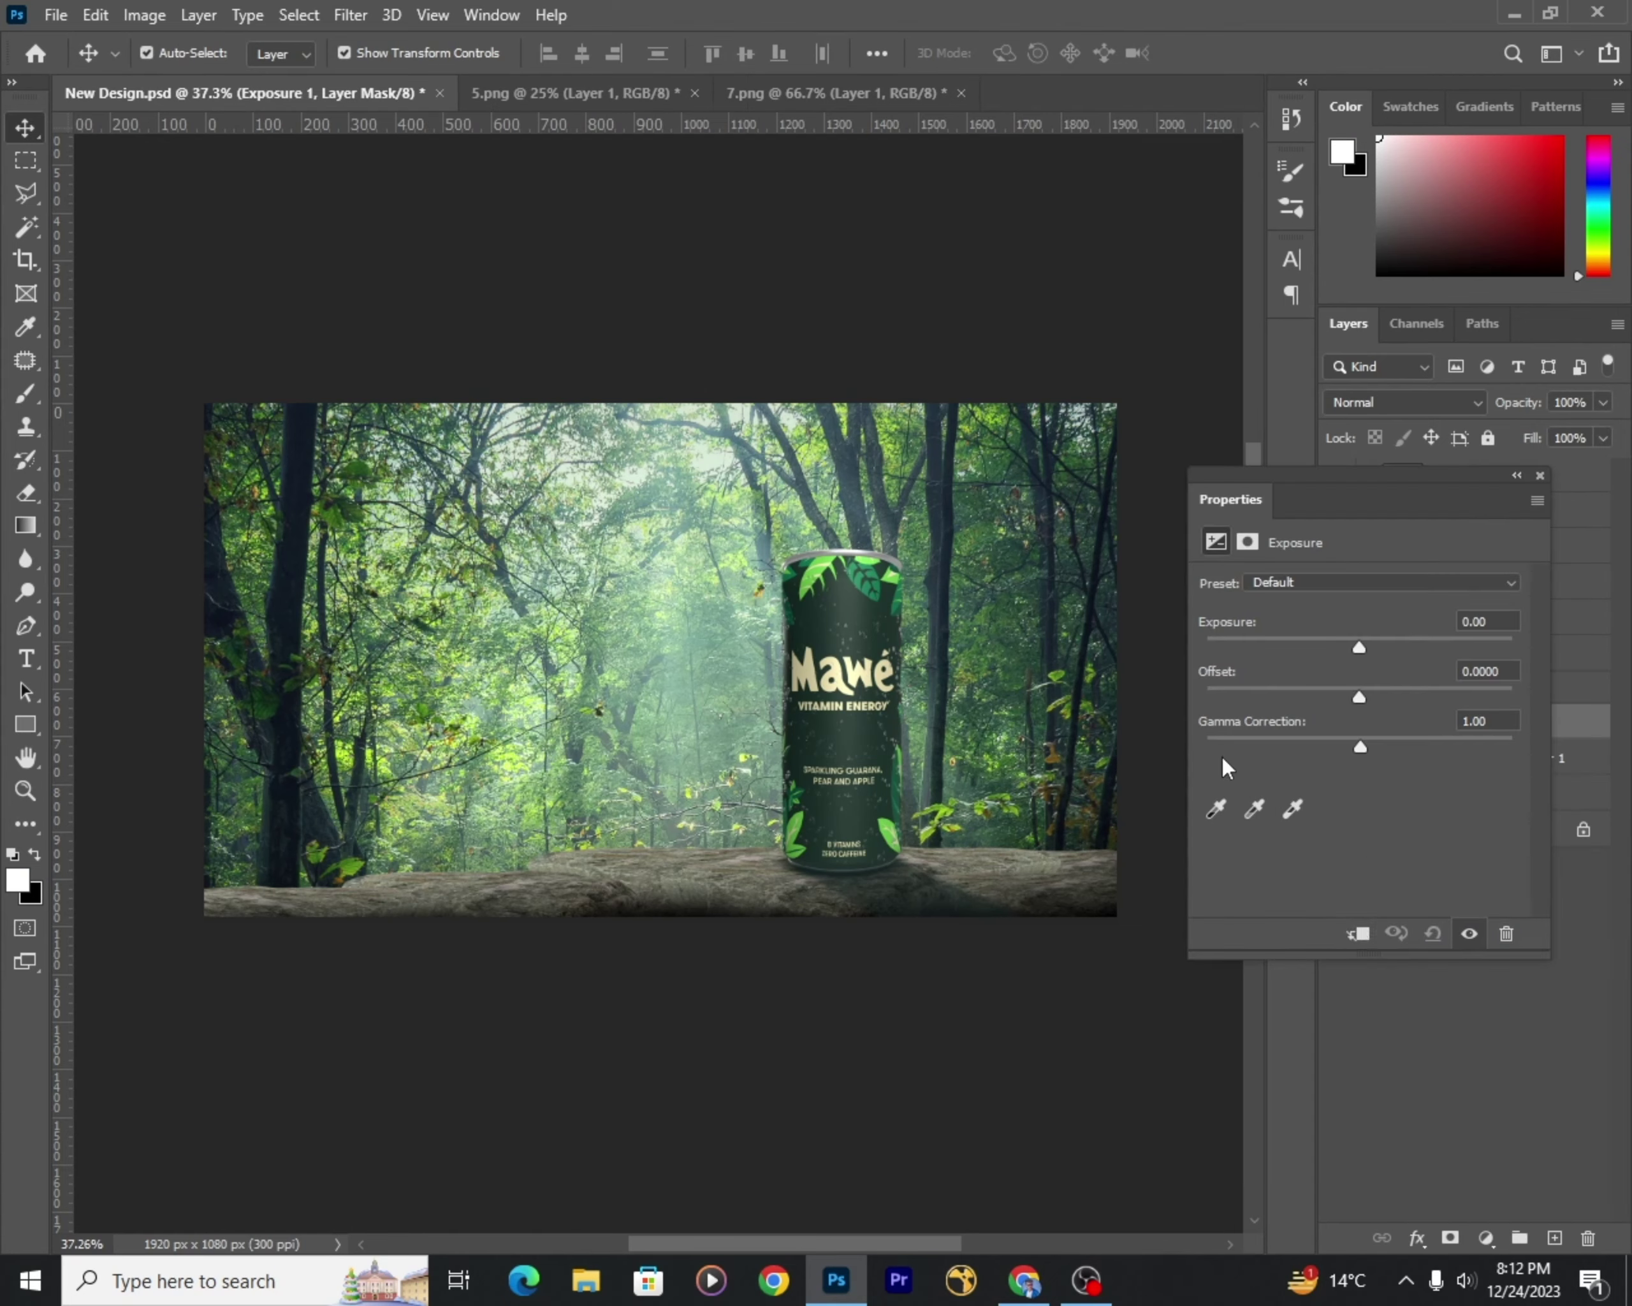
pyautogui.moveTo(1359, 647)
pyautogui.mouseDown()
pyautogui.moveTo(1342, 650)
pyautogui.moveTo(1358, 658)
pyautogui.mouseUp()
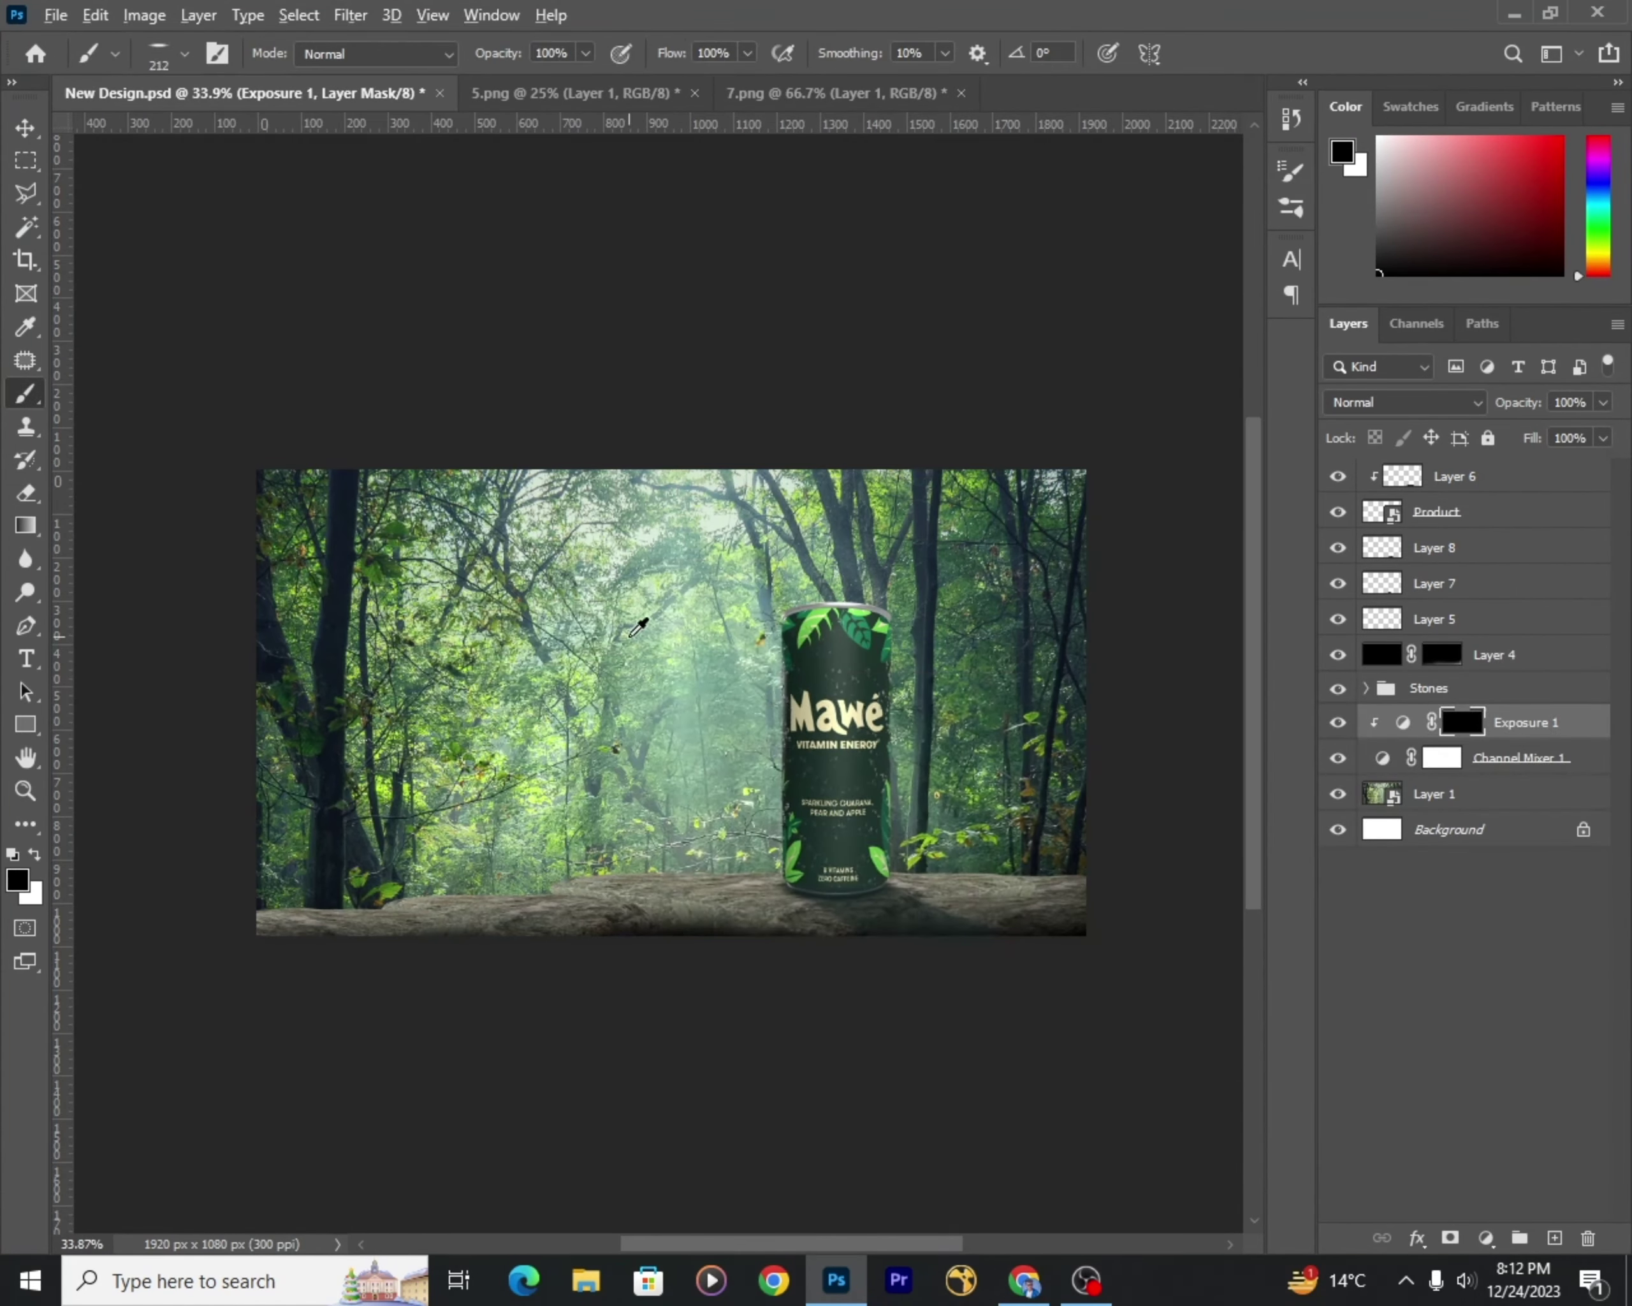
pyautogui.rightClick(638, 625)
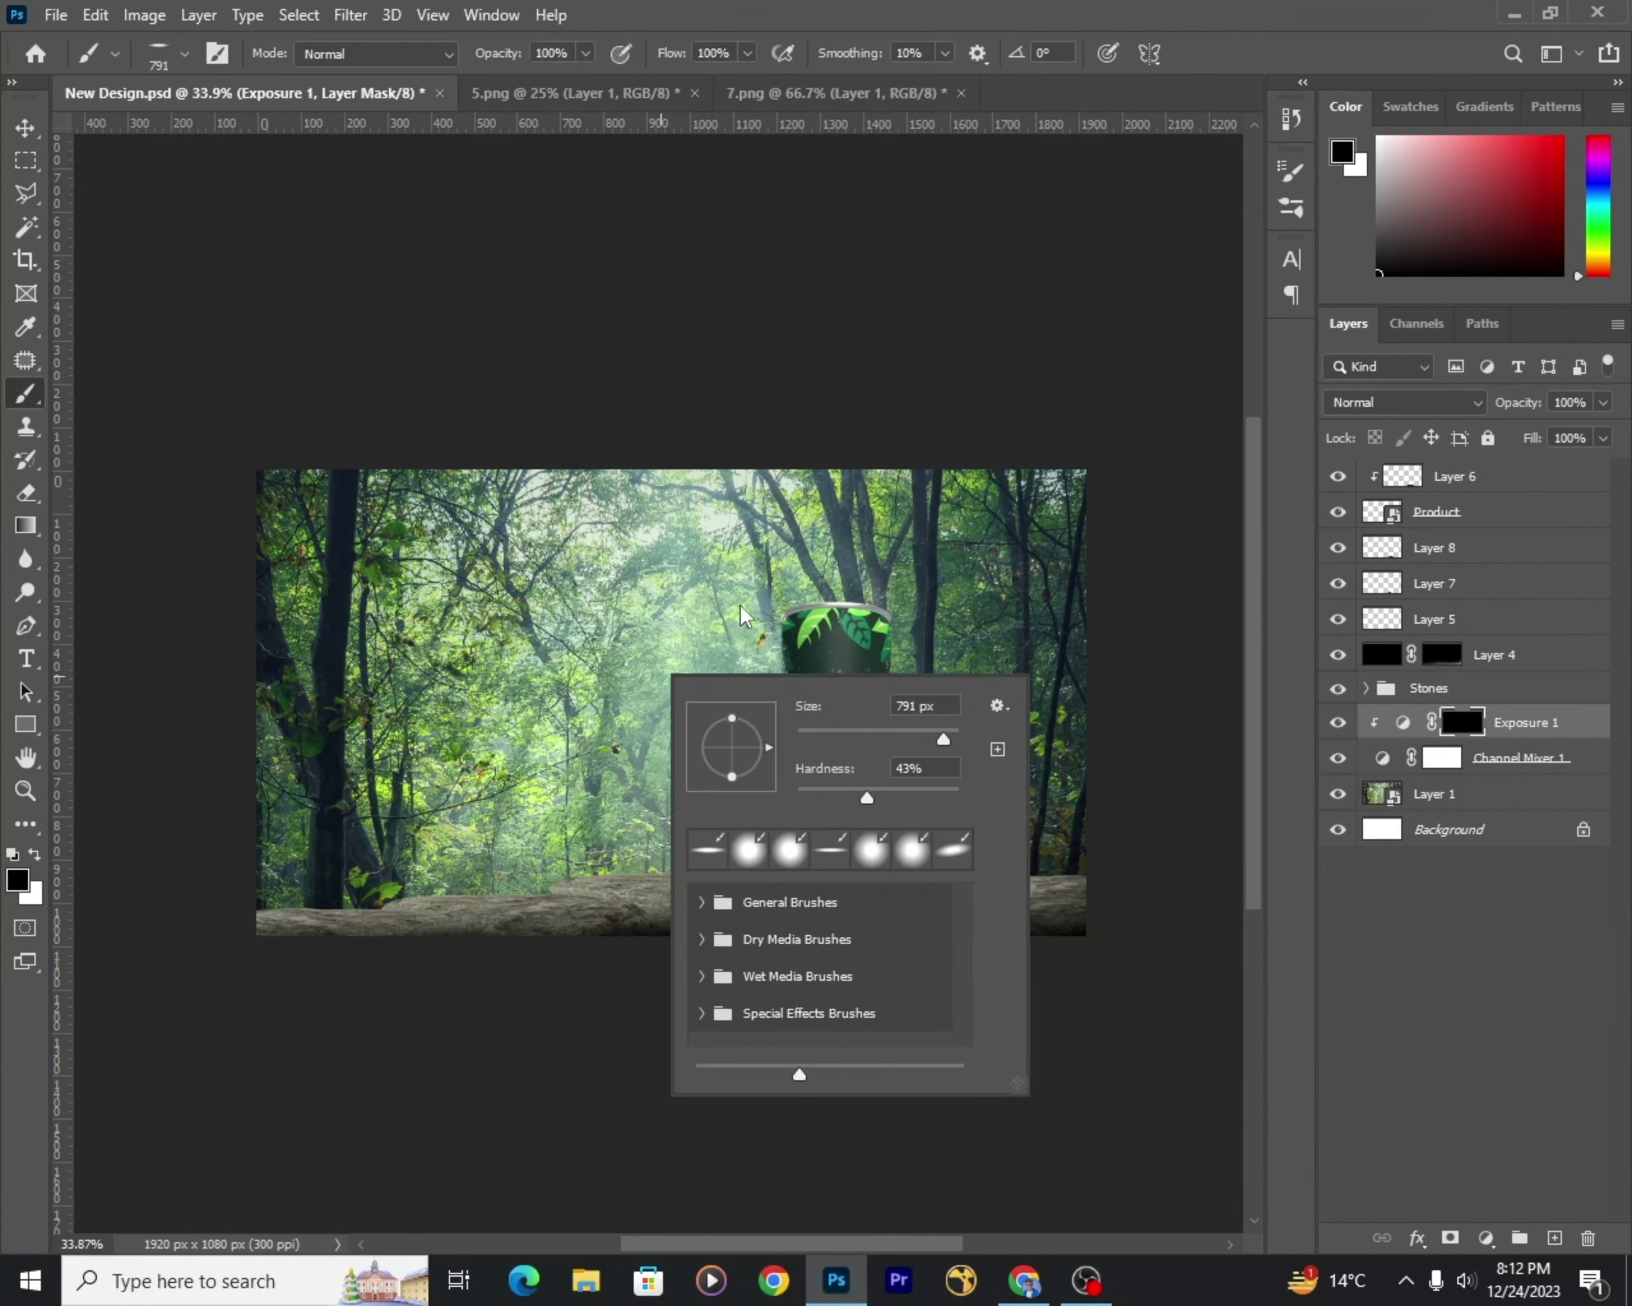
pyautogui.moveTo(527, 88); pyautogui.dragTo(523, 82)
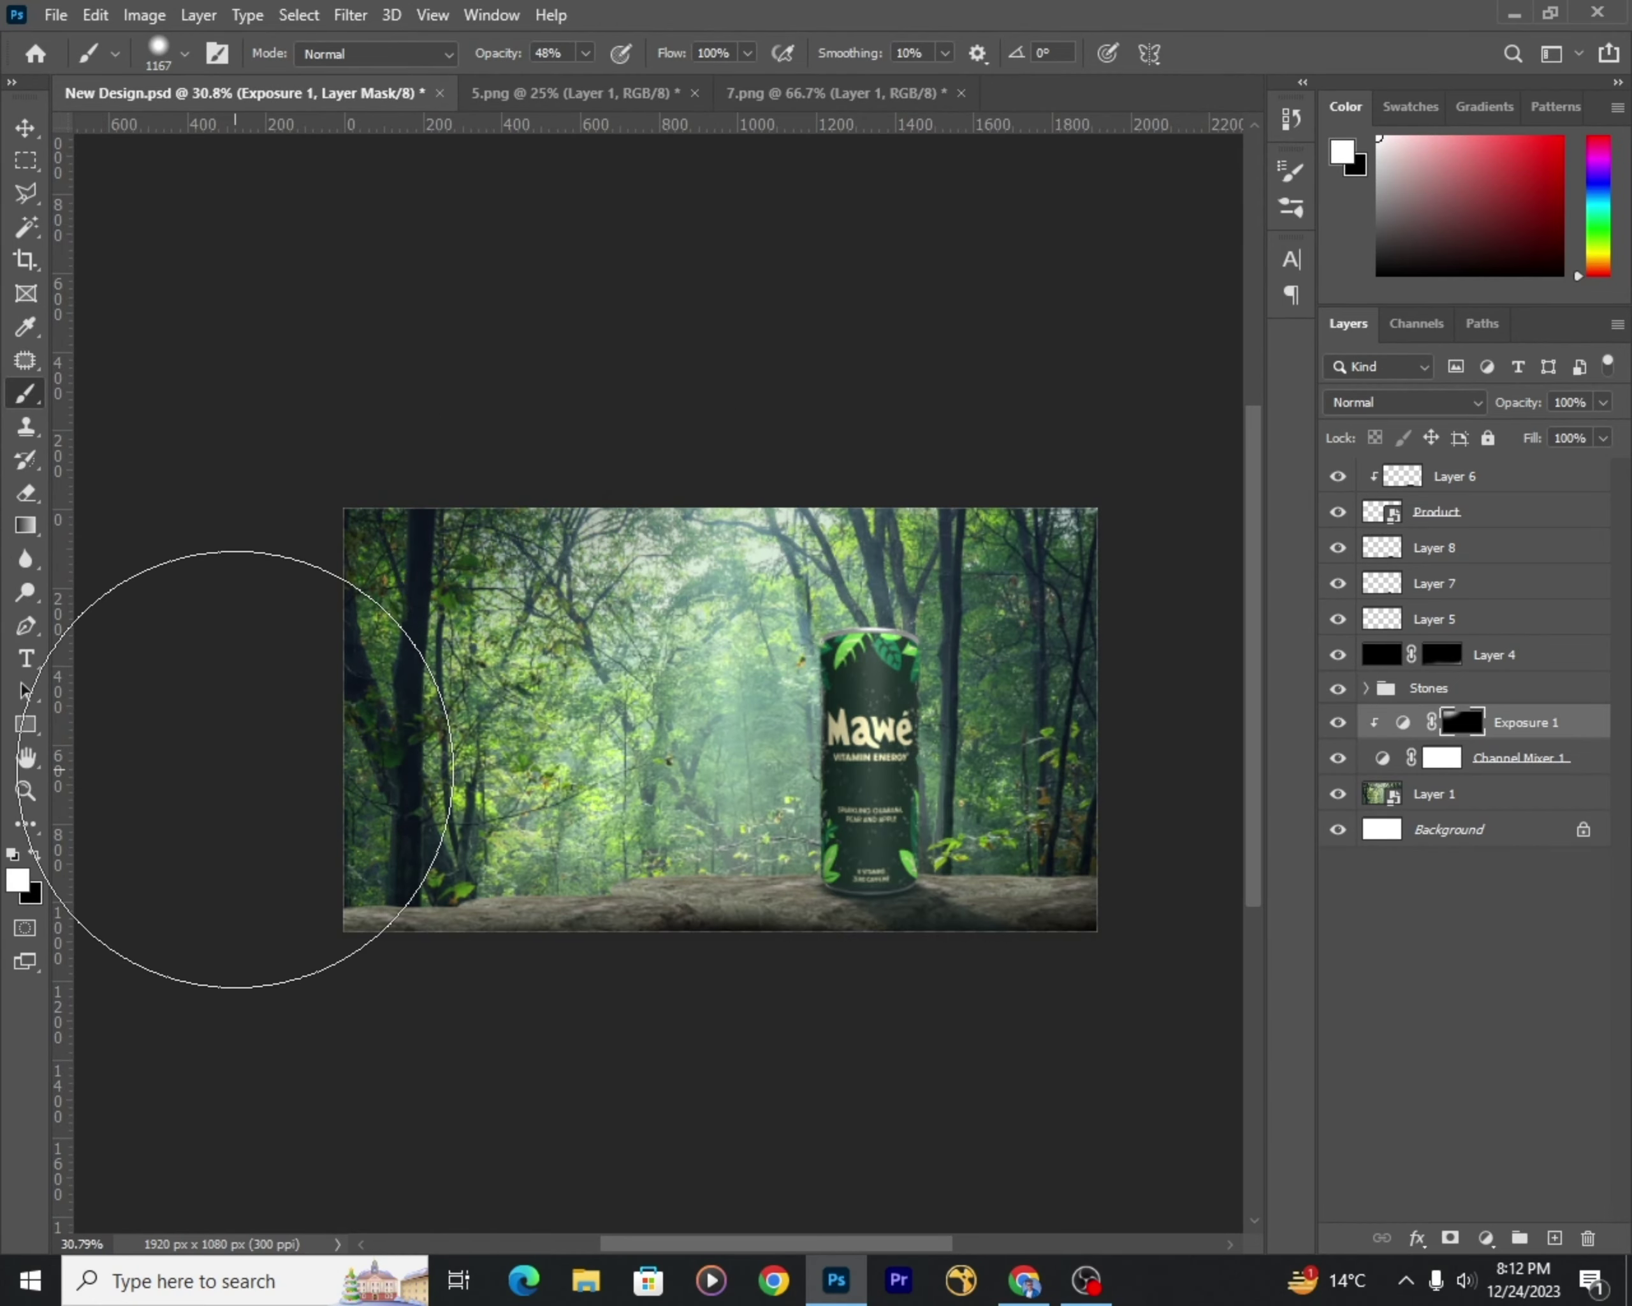
pyautogui.scroll(-2, 824, 786)
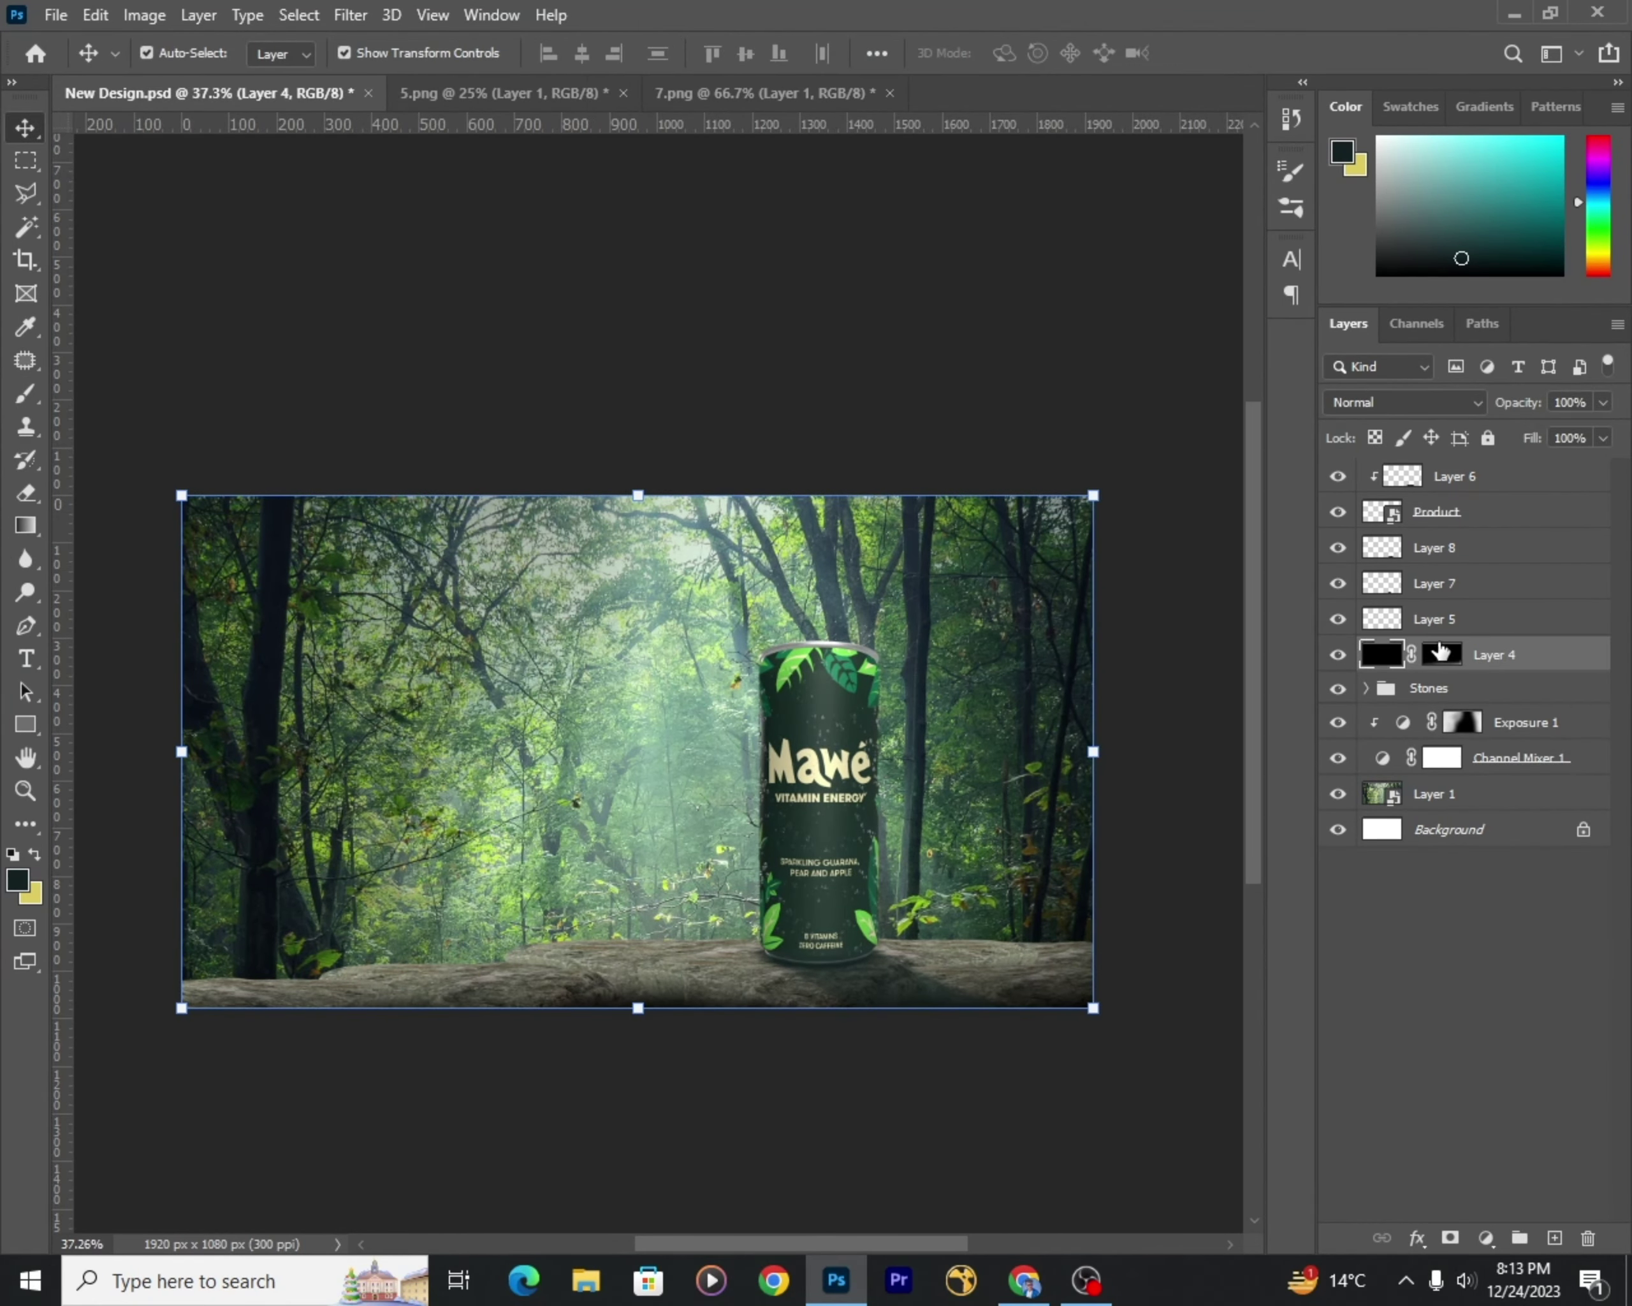
pyautogui.click(1462, 722)
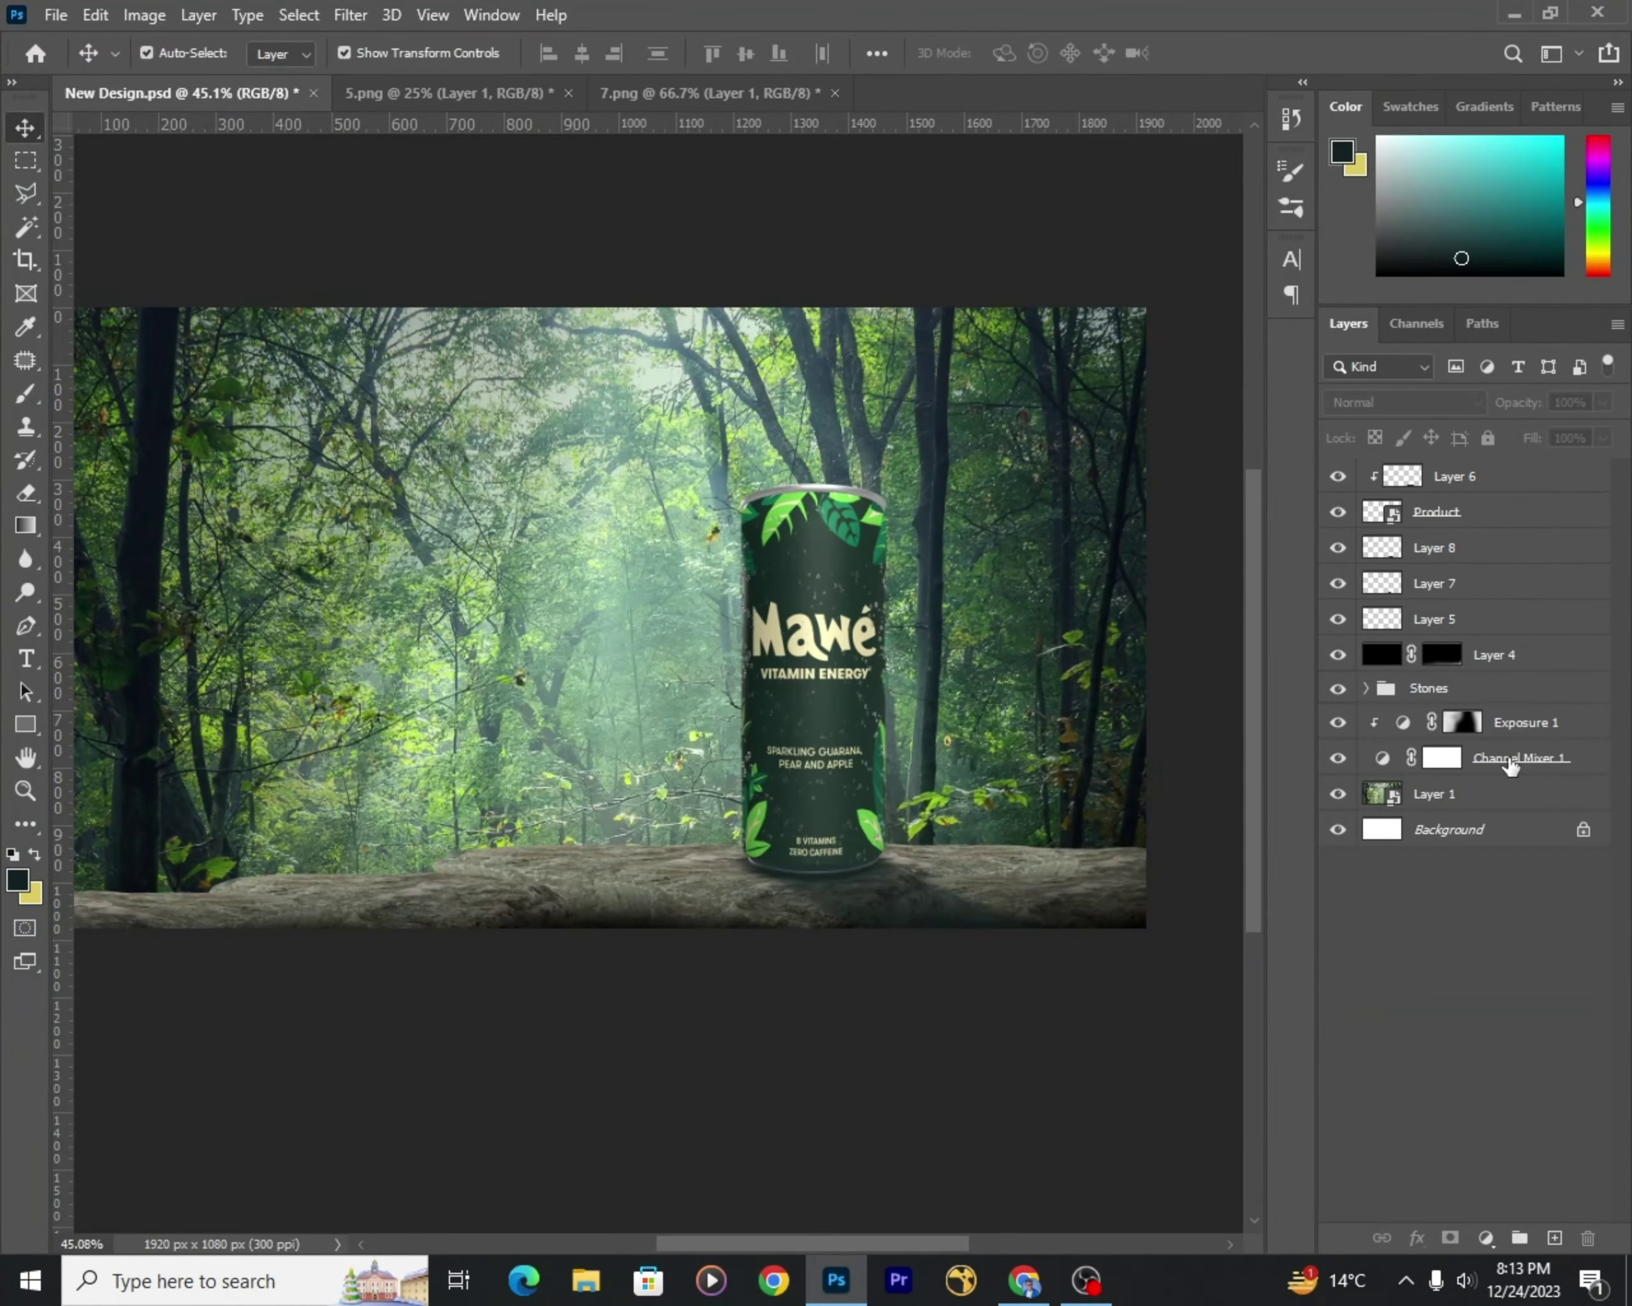
# Step: Hide the original Layer 1 and set up a 2.9 px Gaussian Blur on its copy
pyautogui.click(1421, 794)
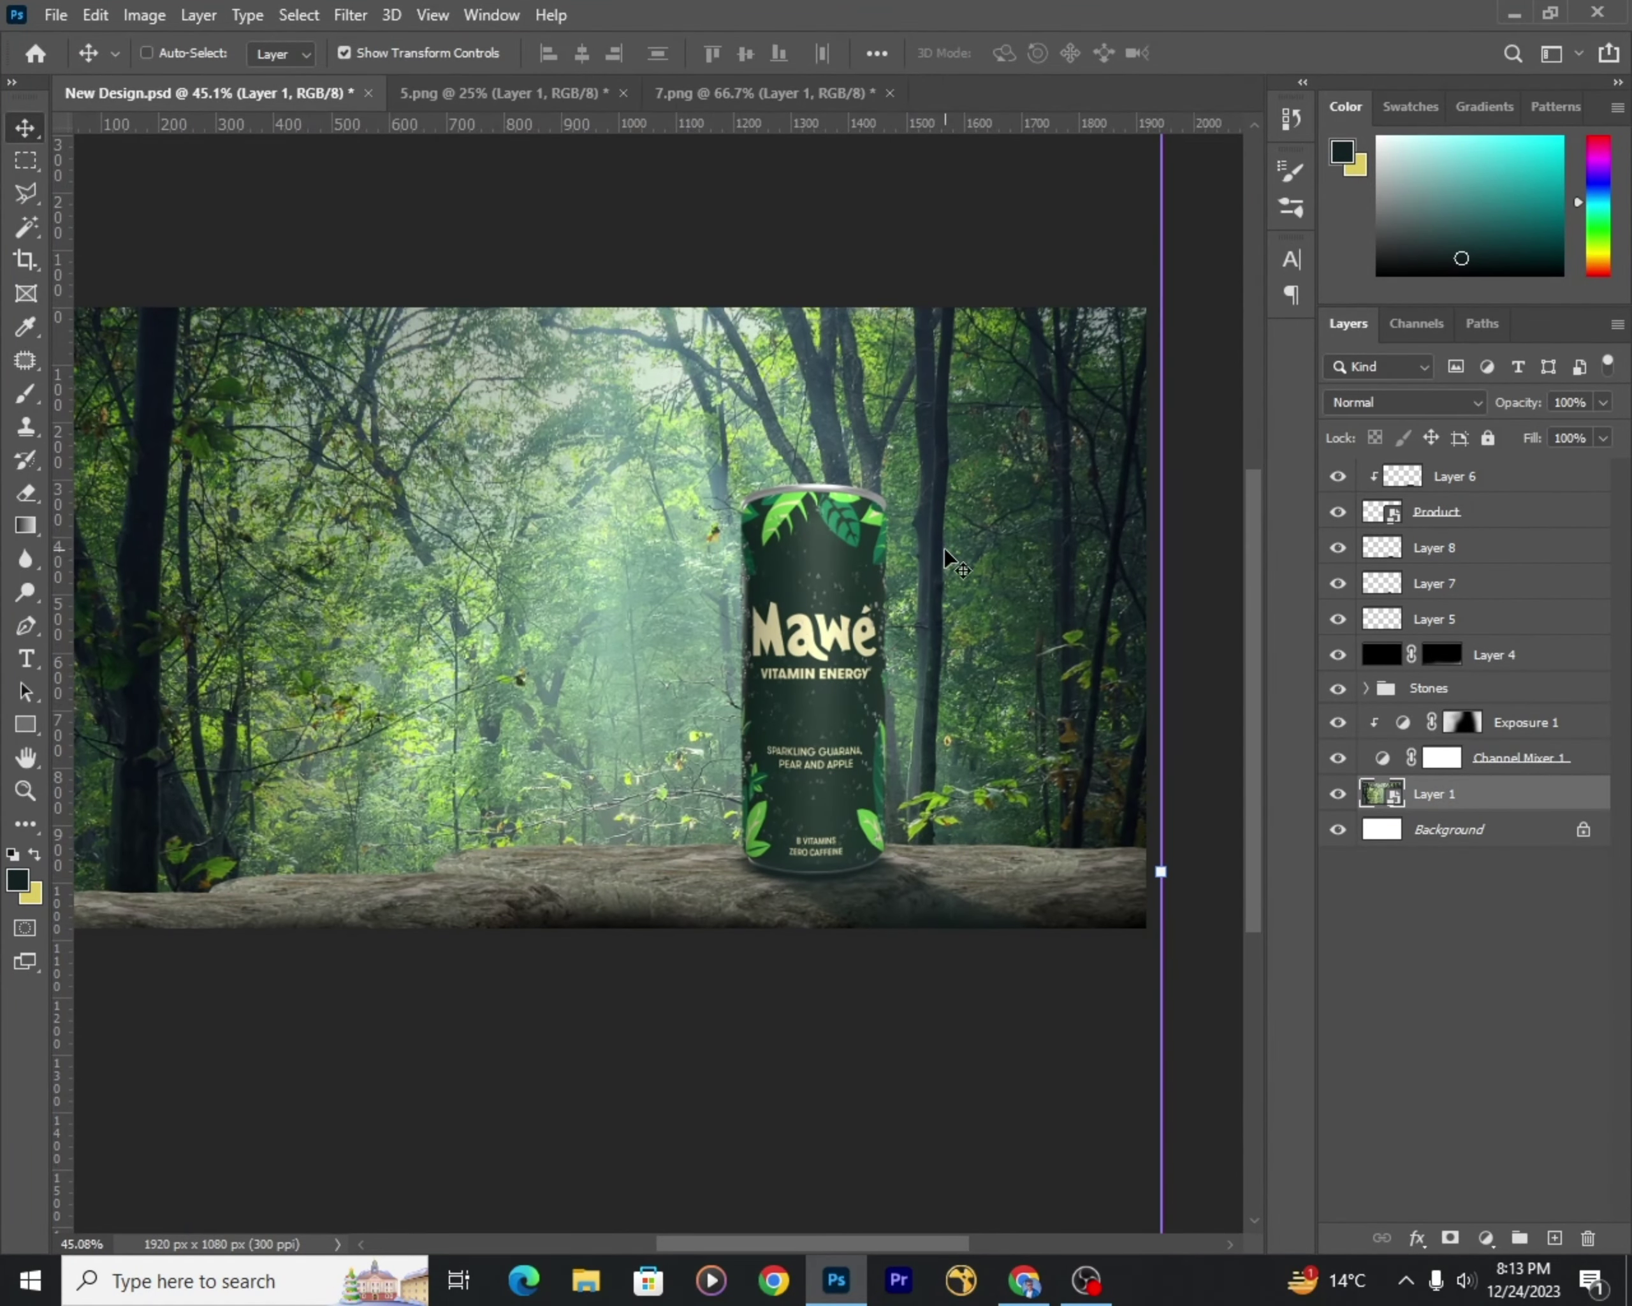
pyautogui.click(1337, 830)
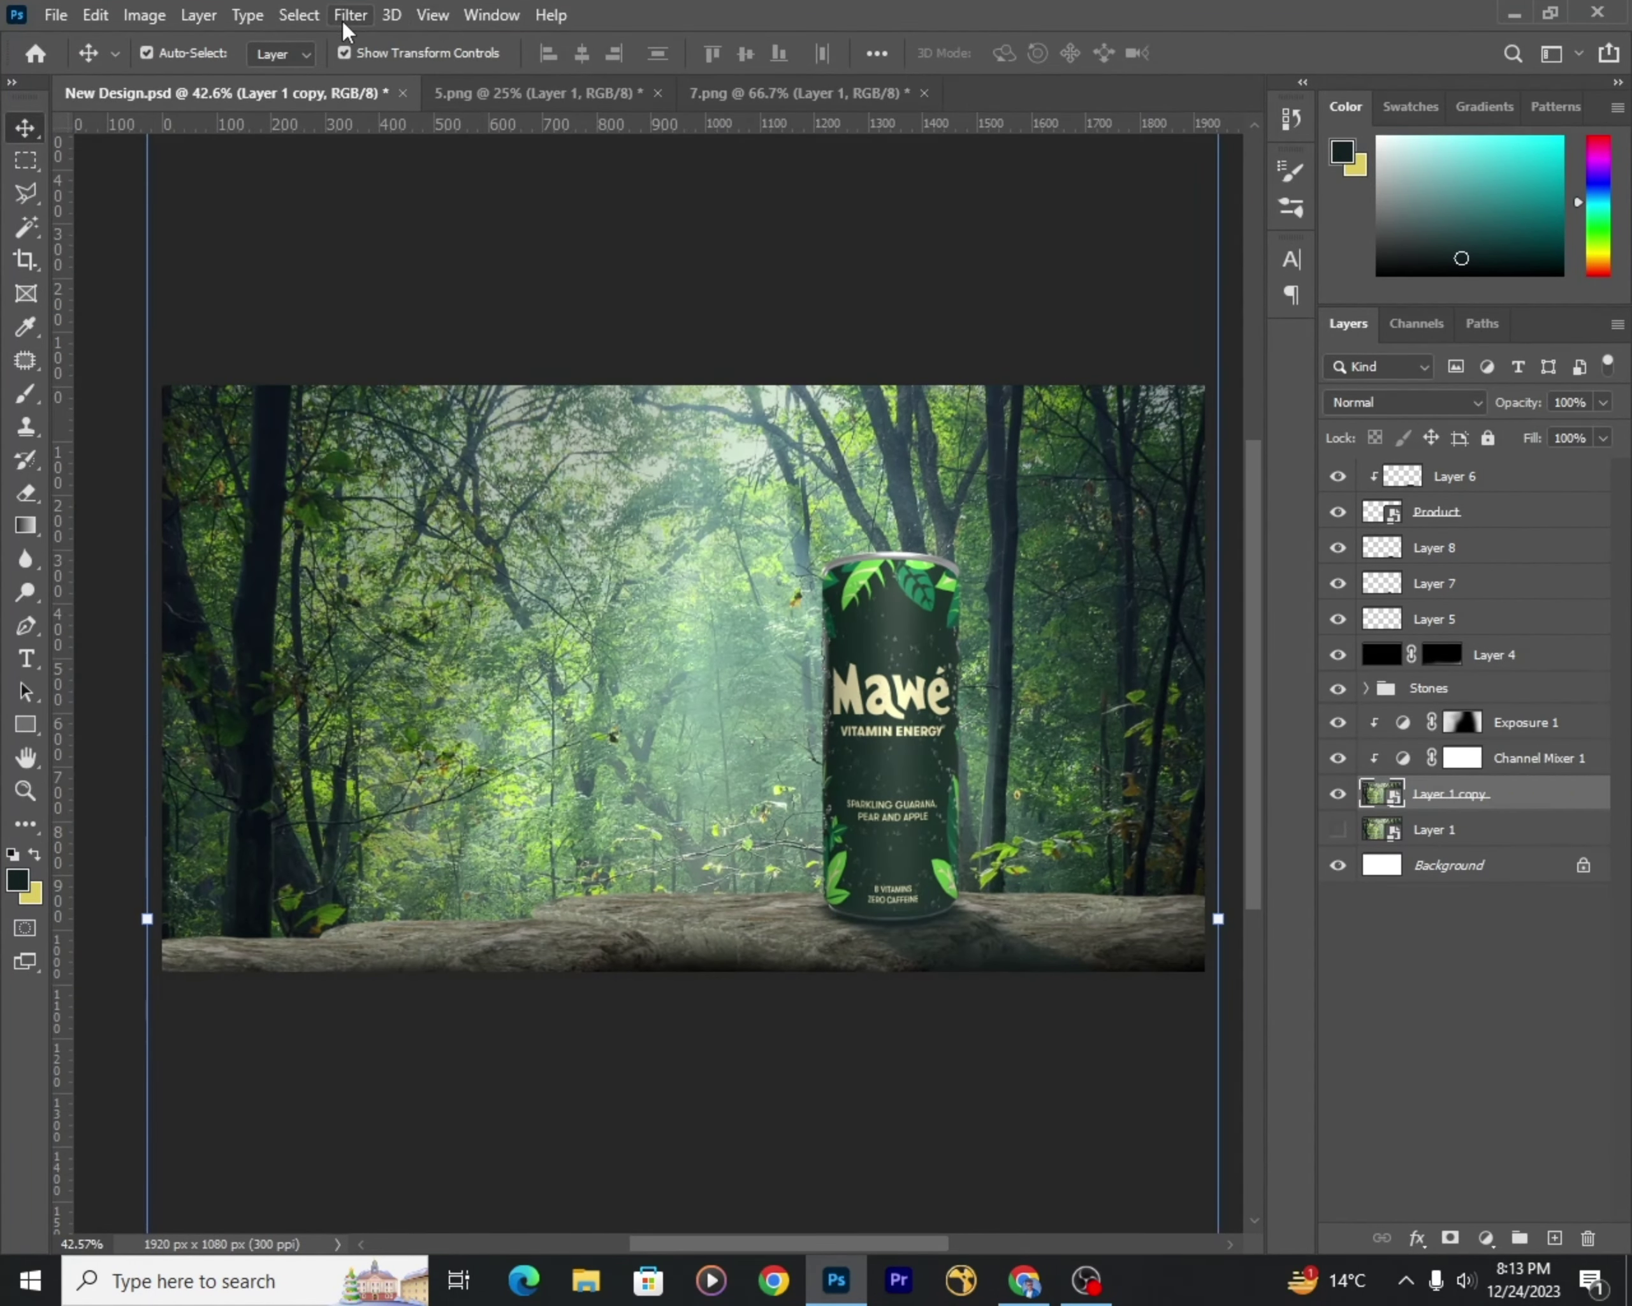
pyautogui.click(350, 15)
pyautogui.click(730, 398)
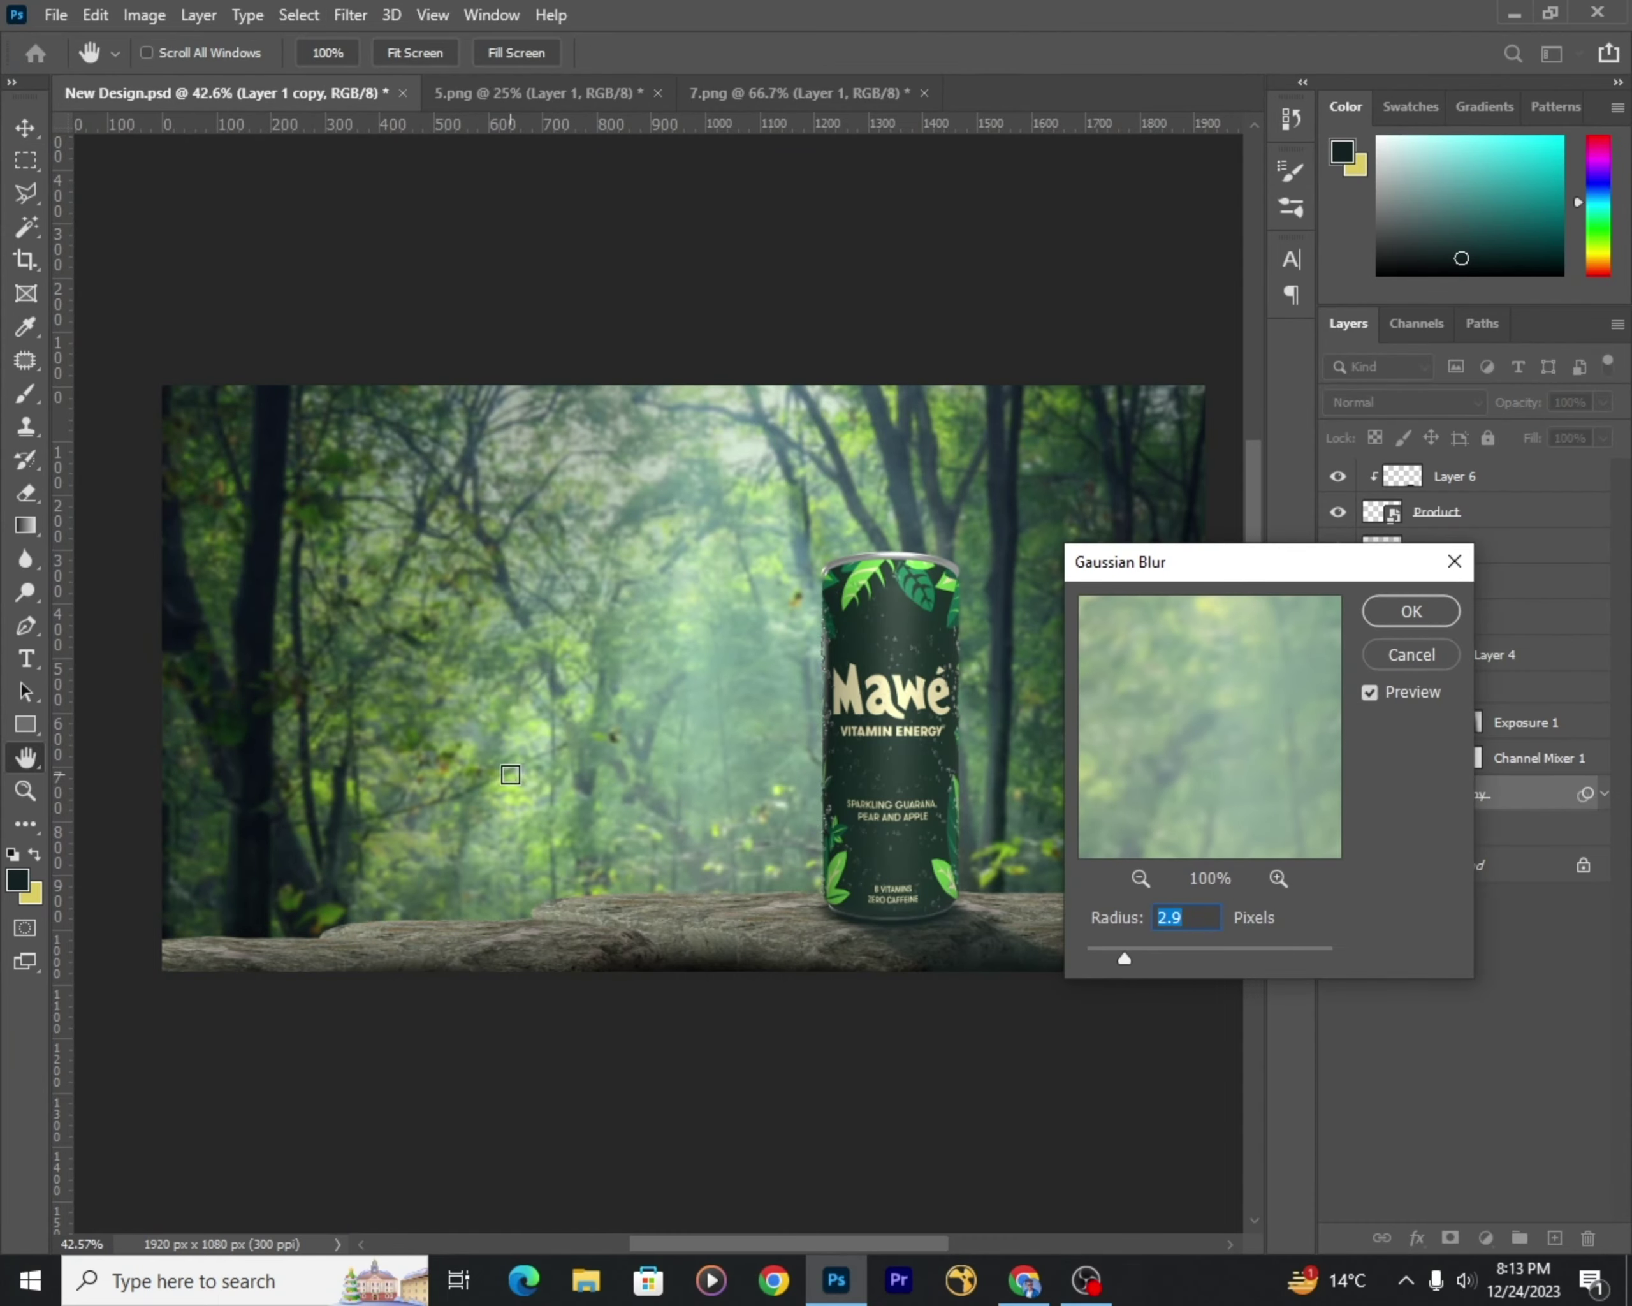
# Step: Apply the 2.9 px blur to the Layer 1 copy and select the can's Product layer
pyautogui.click(1412, 615)
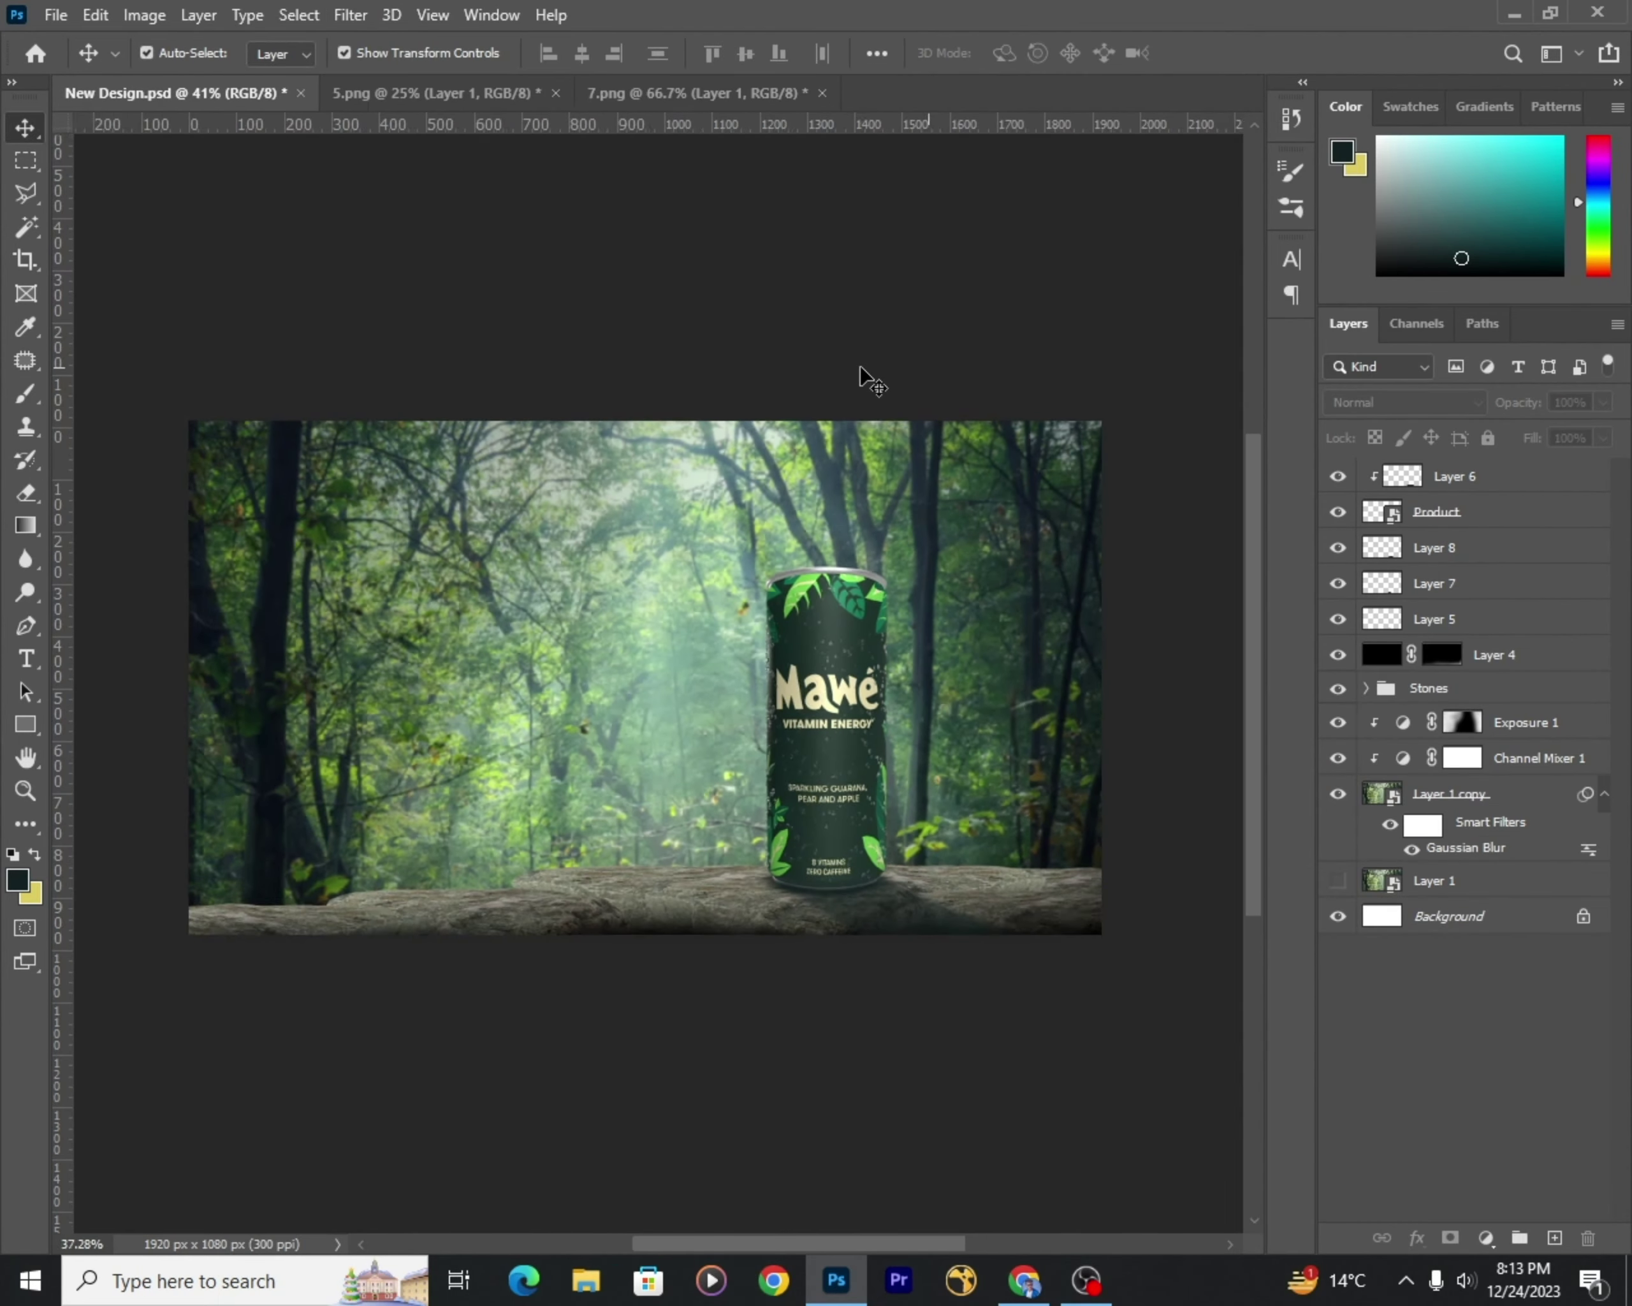
pyautogui.scroll(1, 860, 368)
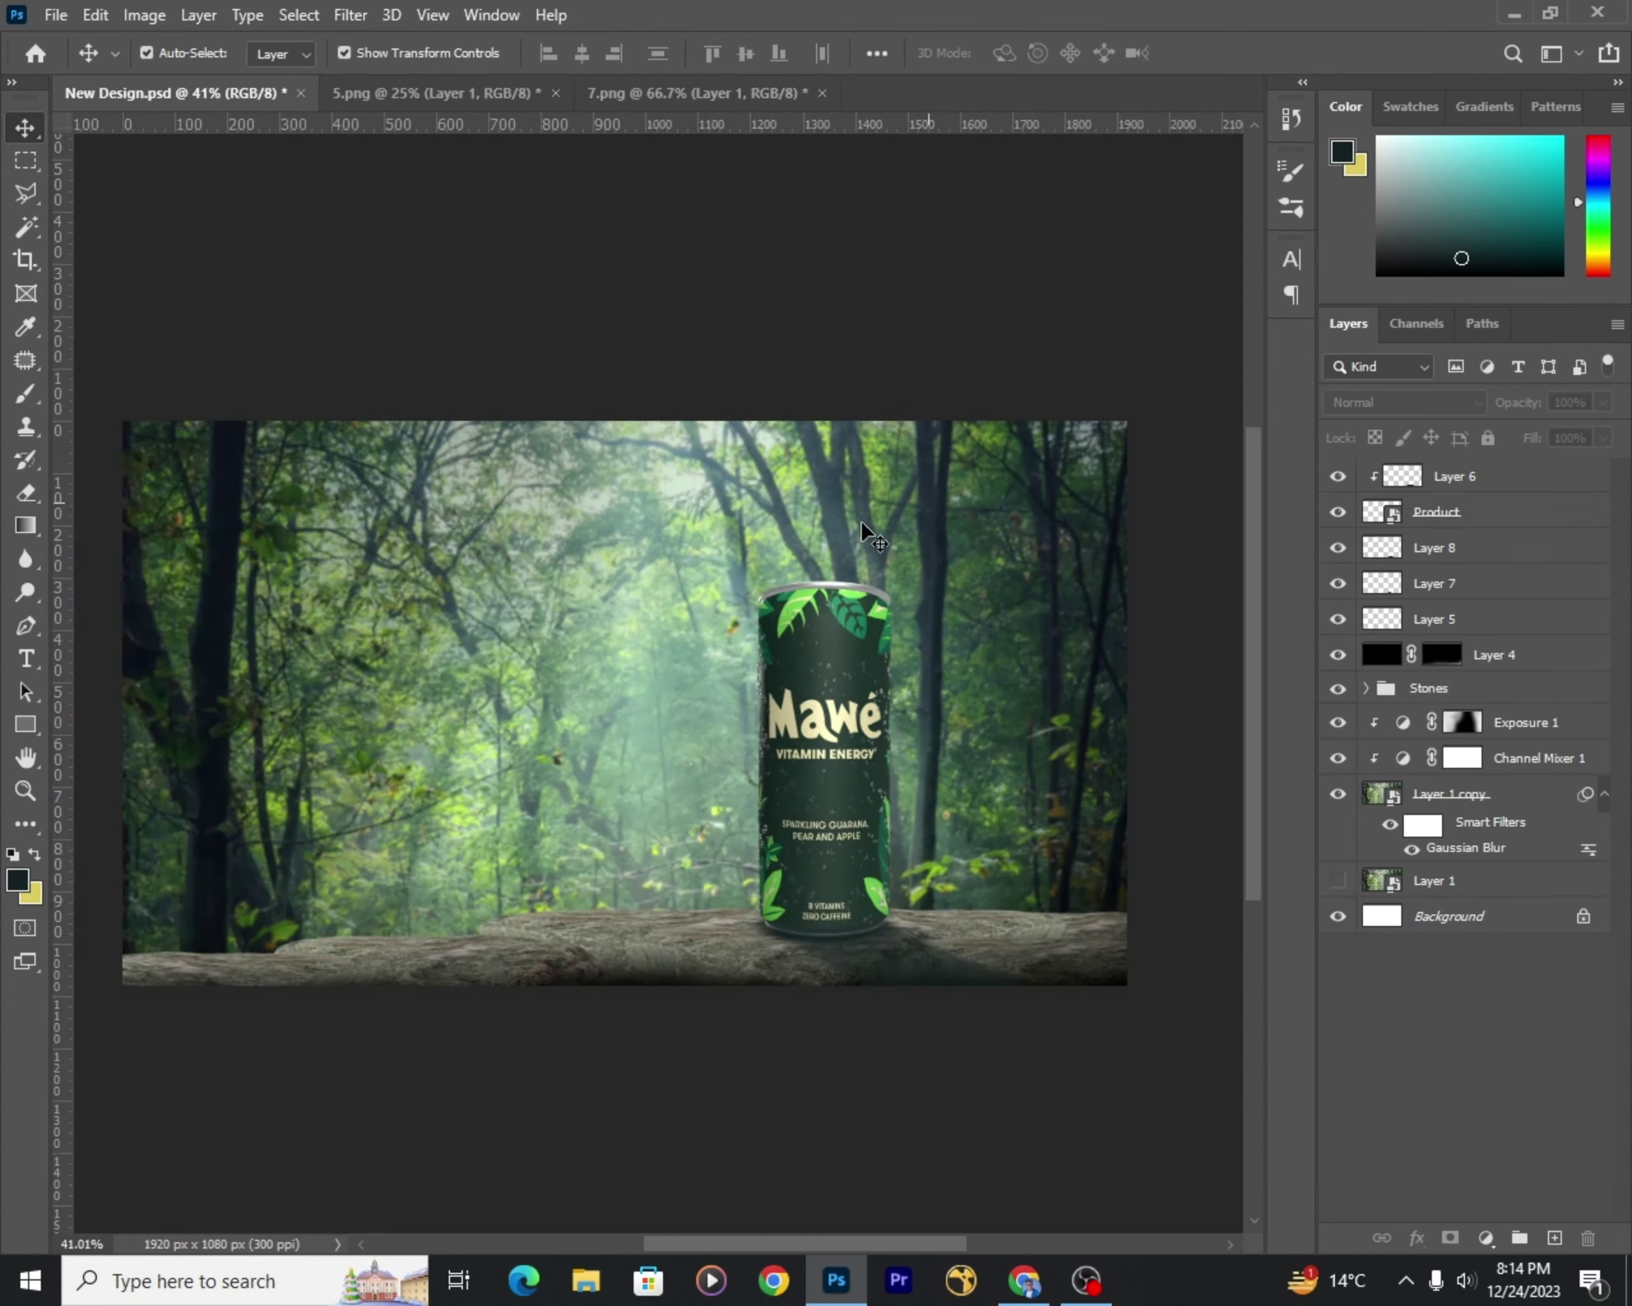
pyautogui.scroll(8, 749, 737)
pyautogui.click(749, 737)
pyautogui.click(1489, 480)
pyautogui.click(1337, 477)
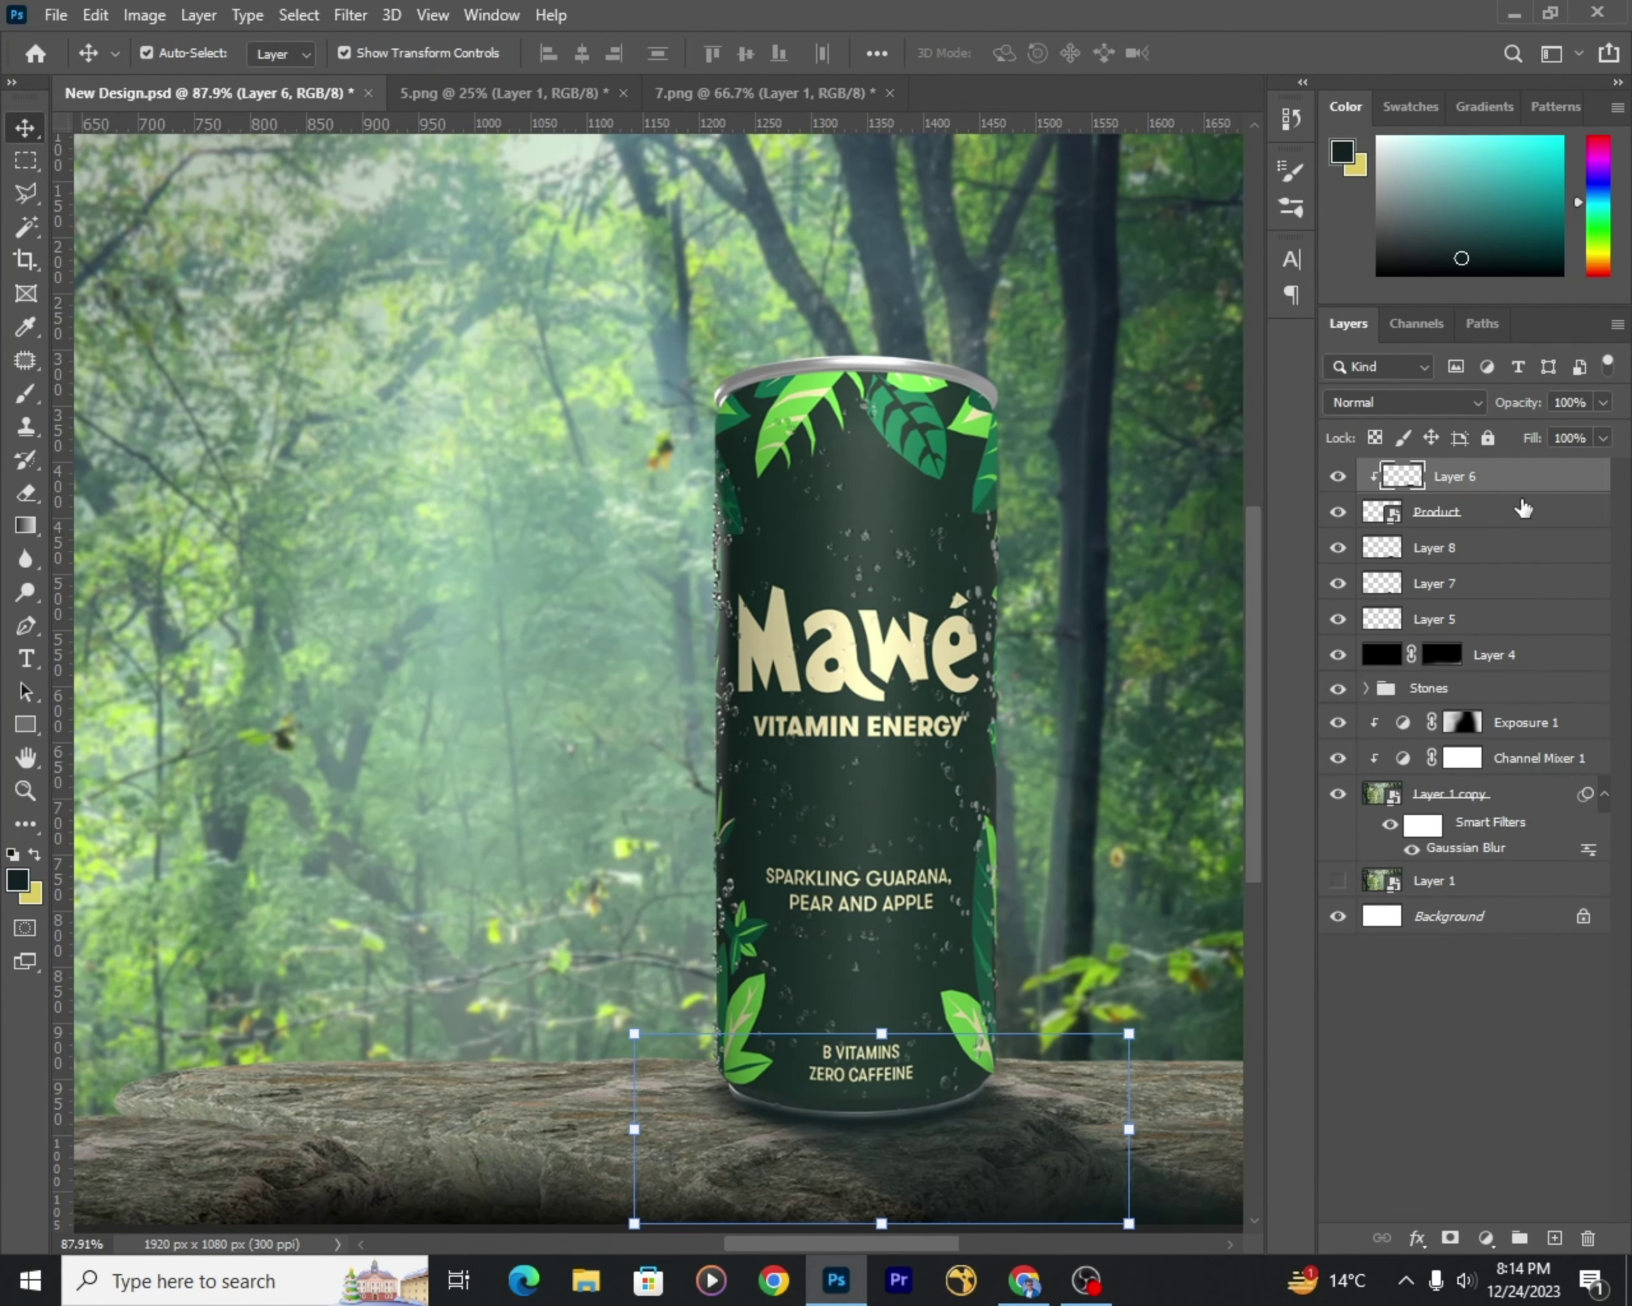
pyautogui.click(1520, 511)
# Step: Add an Exposure adjustment of +3.00 clipped to the Product layer
pyautogui.click(1485, 1237)
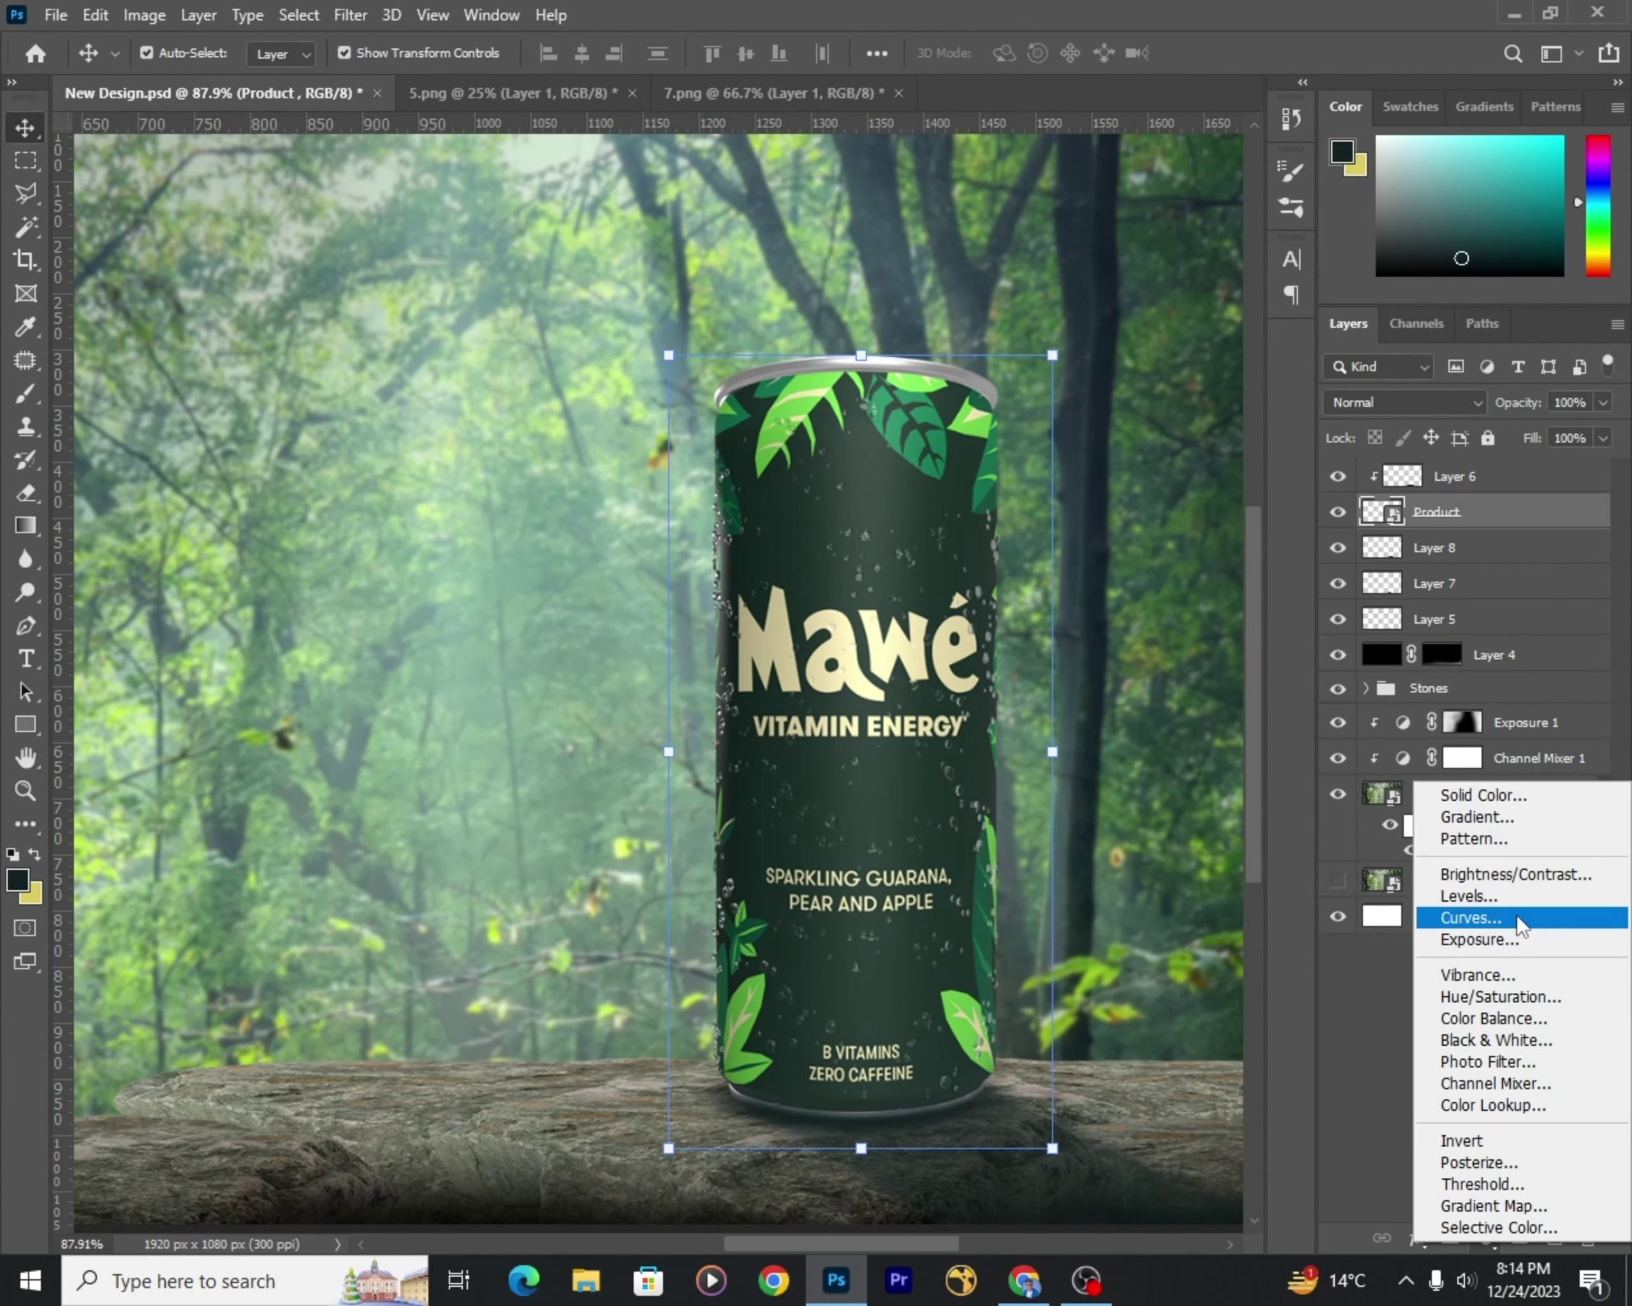
pyautogui.click(1510, 946)
pyautogui.moveTo(1359, 647); pyautogui.dragTo(1428, 649)
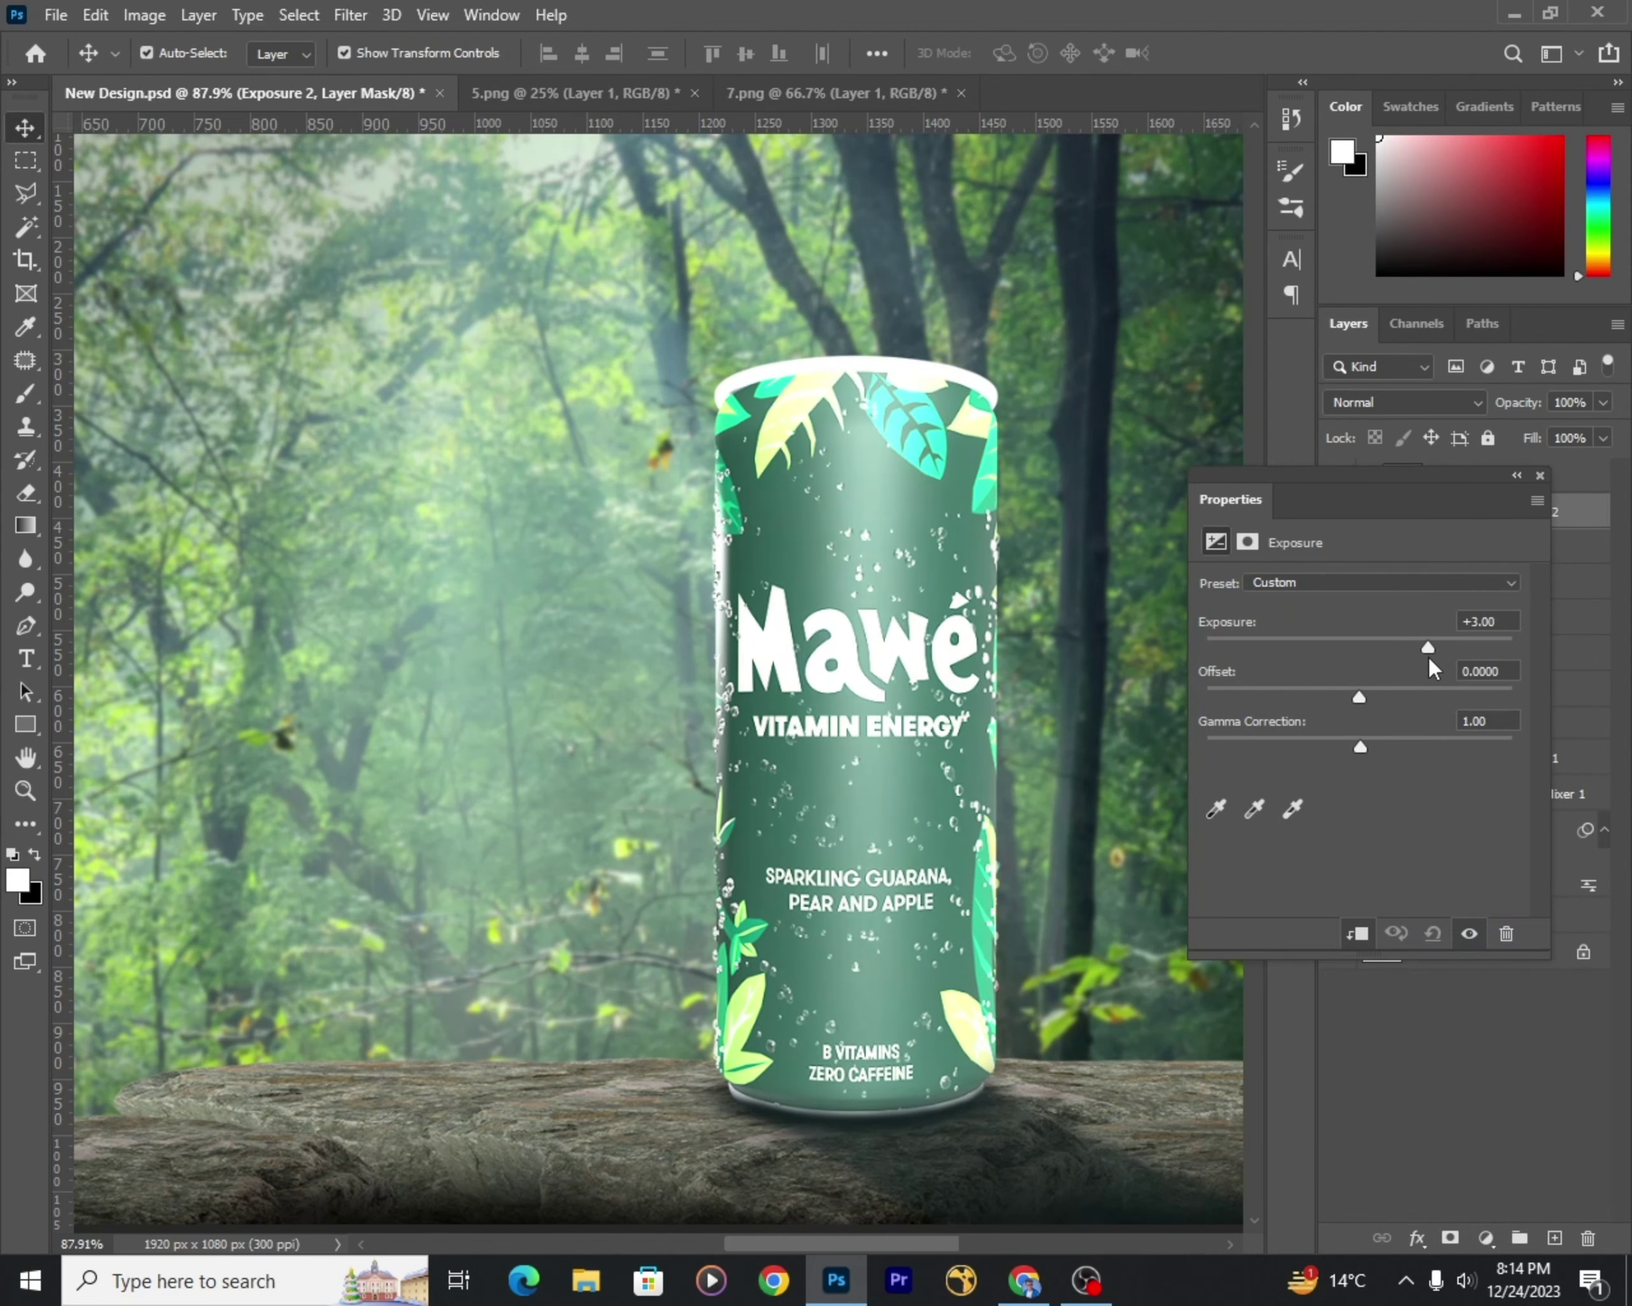
pyautogui.click(1540, 475)
pyautogui.scroll(1, 911, 587)
# Step: Invert the Exposure 2 mask and set up a soft white brush
pyautogui.press('x')
pyautogui.hotkey('alt', 'BackSpace')
pyautogui.press('x')
pyautogui.press('b')
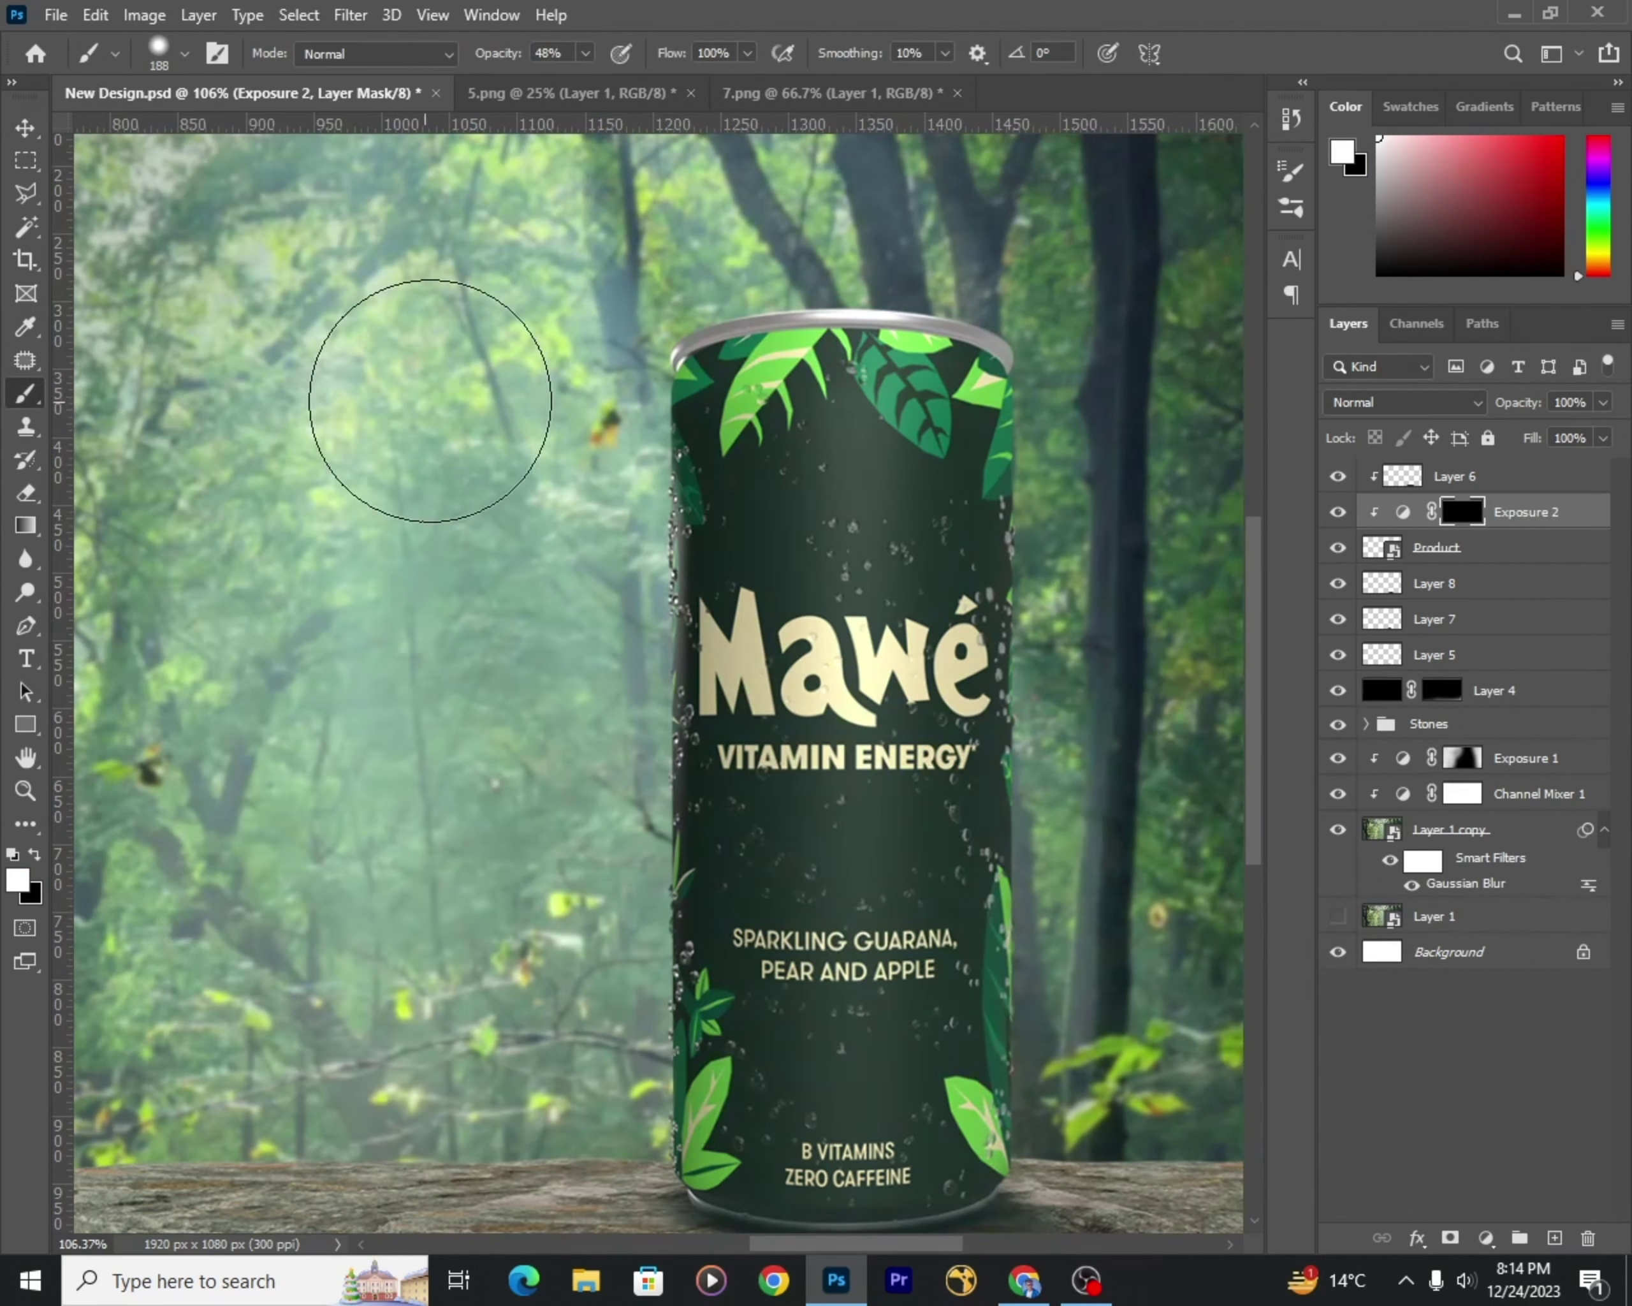
pyautogui.scroll(2, 655, 346)
pyautogui.scroll(1, 638, 437)
pyautogui.press('[')
pyautogui.press('[')
pyautogui.press('[')
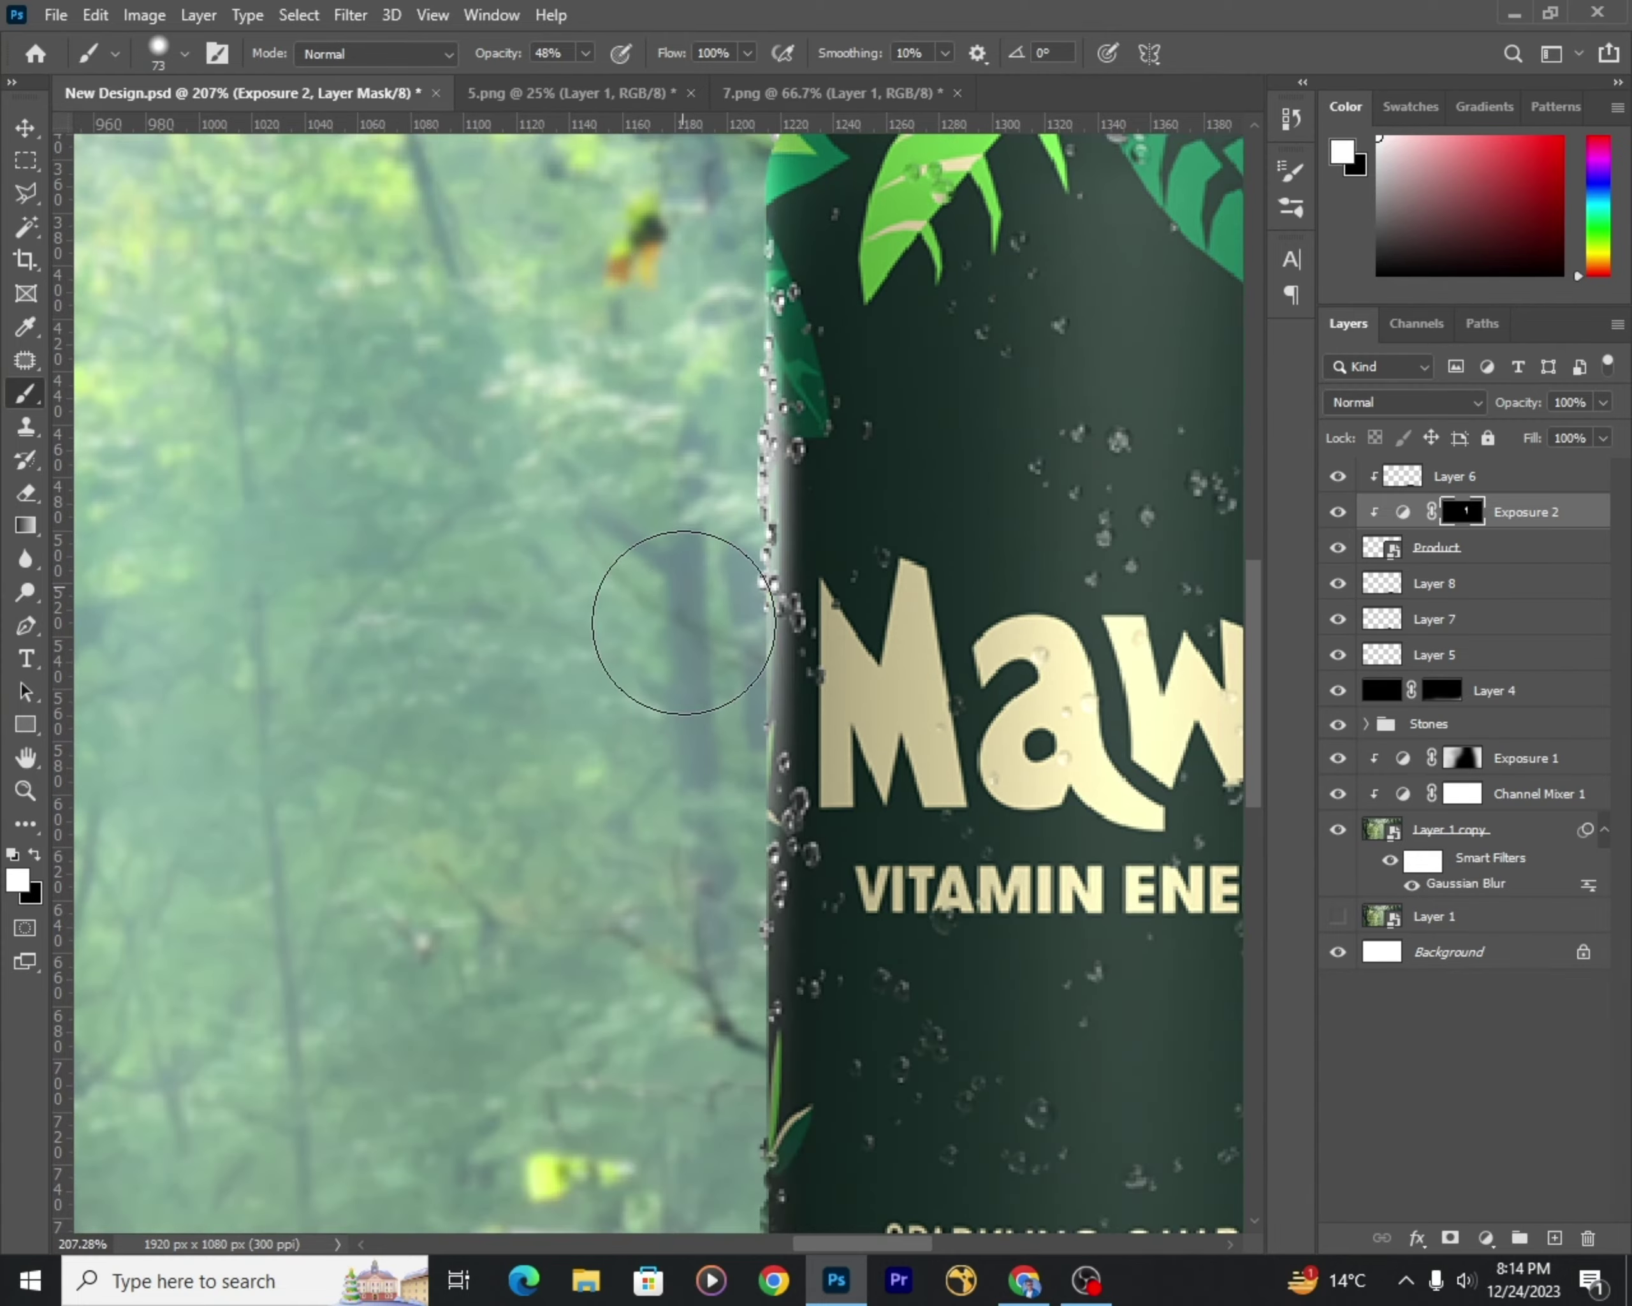
pyautogui.scroll(-4, 683, 622)
pyautogui.scroll(3, 846, 894)
pyautogui.scroll(-3, 802, 431)
pyautogui.scroll(2, 808, 832)
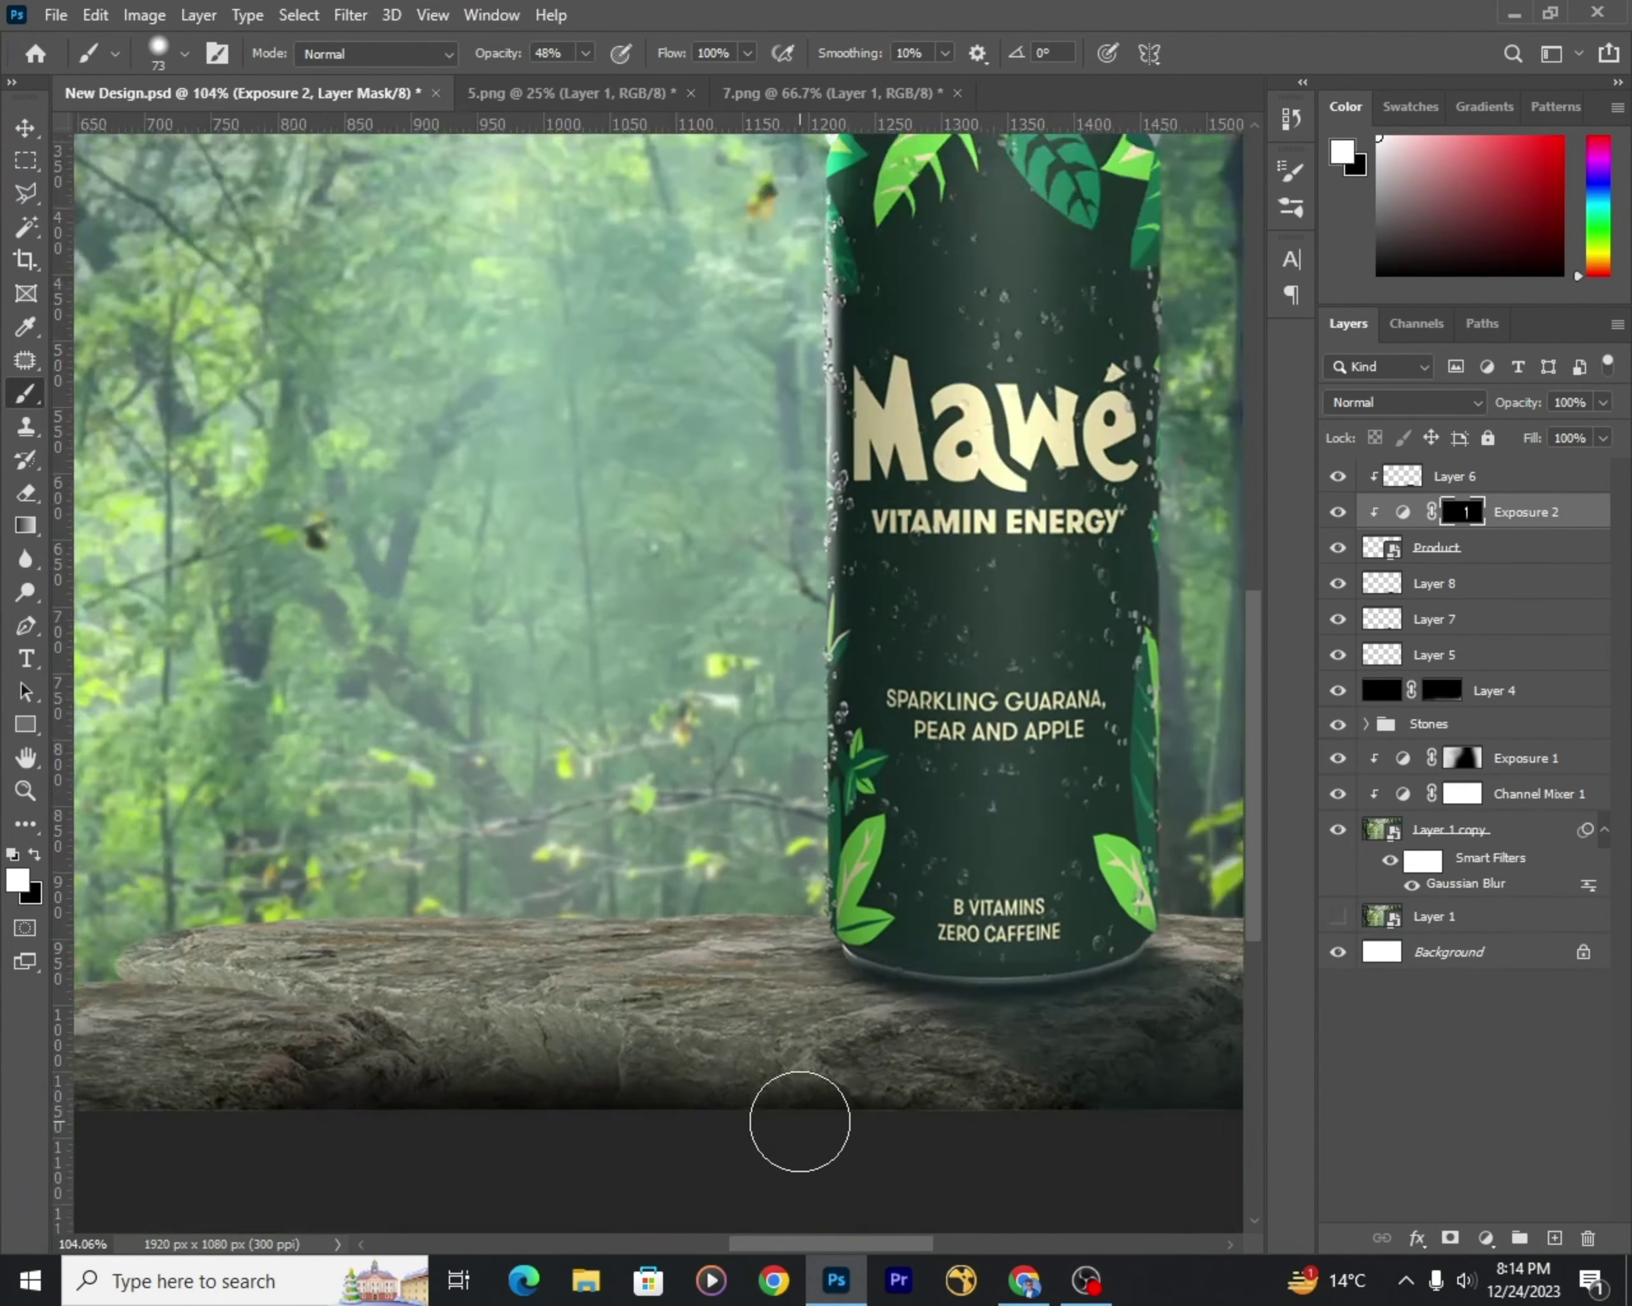
pyautogui.scroll(1, 799, 1120)
pyautogui.scroll(-2, 734, 764)
pyautogui.scroll(1, 662, 434)
pyautogui.press(']')
pyautogui.press(']')
pyautogui.press(']')
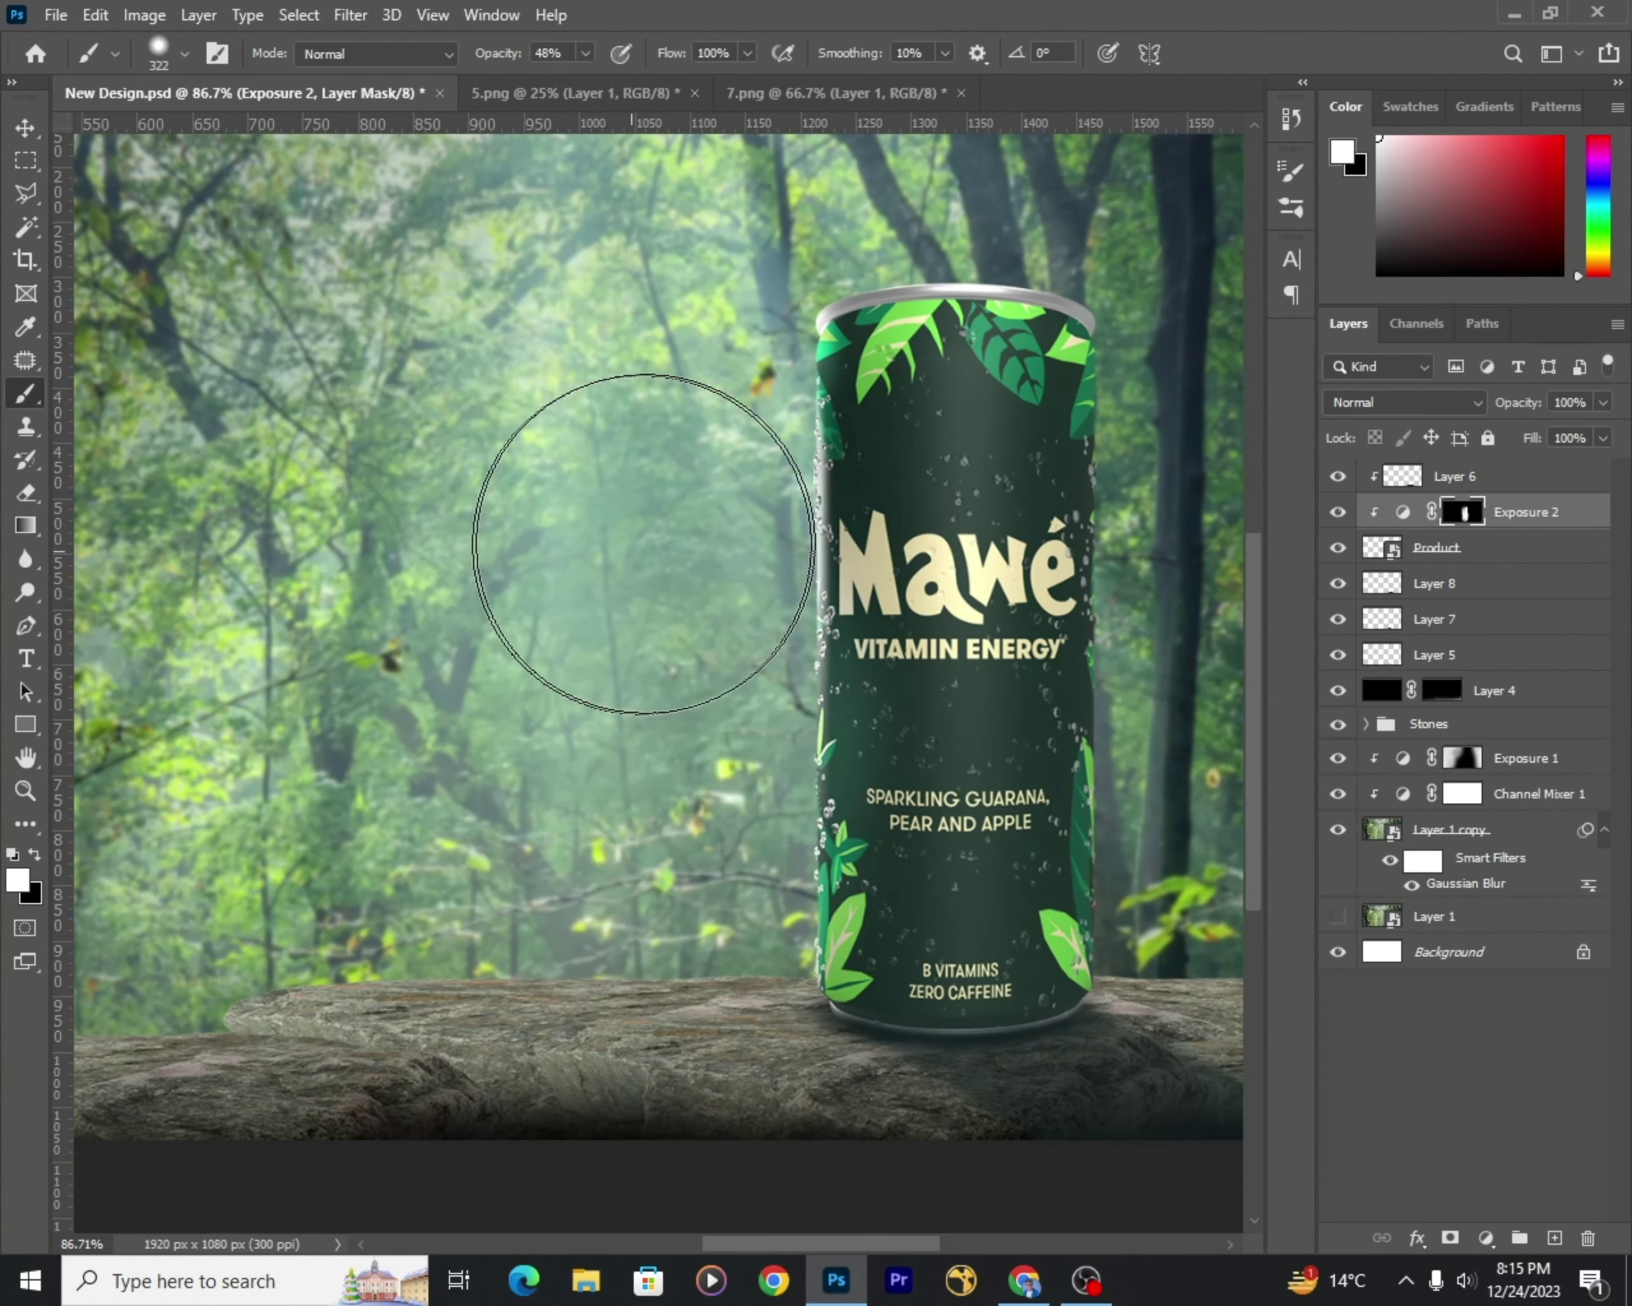
pyautogui.scroll(-1, 643, 544)
# Step: Paint the Exposure 2 mask white along the can's left edge for a highlight
pyautogui.press('v')
pyautogui.scroll(-3, 886, 1018)
pyautogui.scroll(4, 955, 590)
pyautogui.click(954, 590)
pyautogui.hotkey('alt', ']')
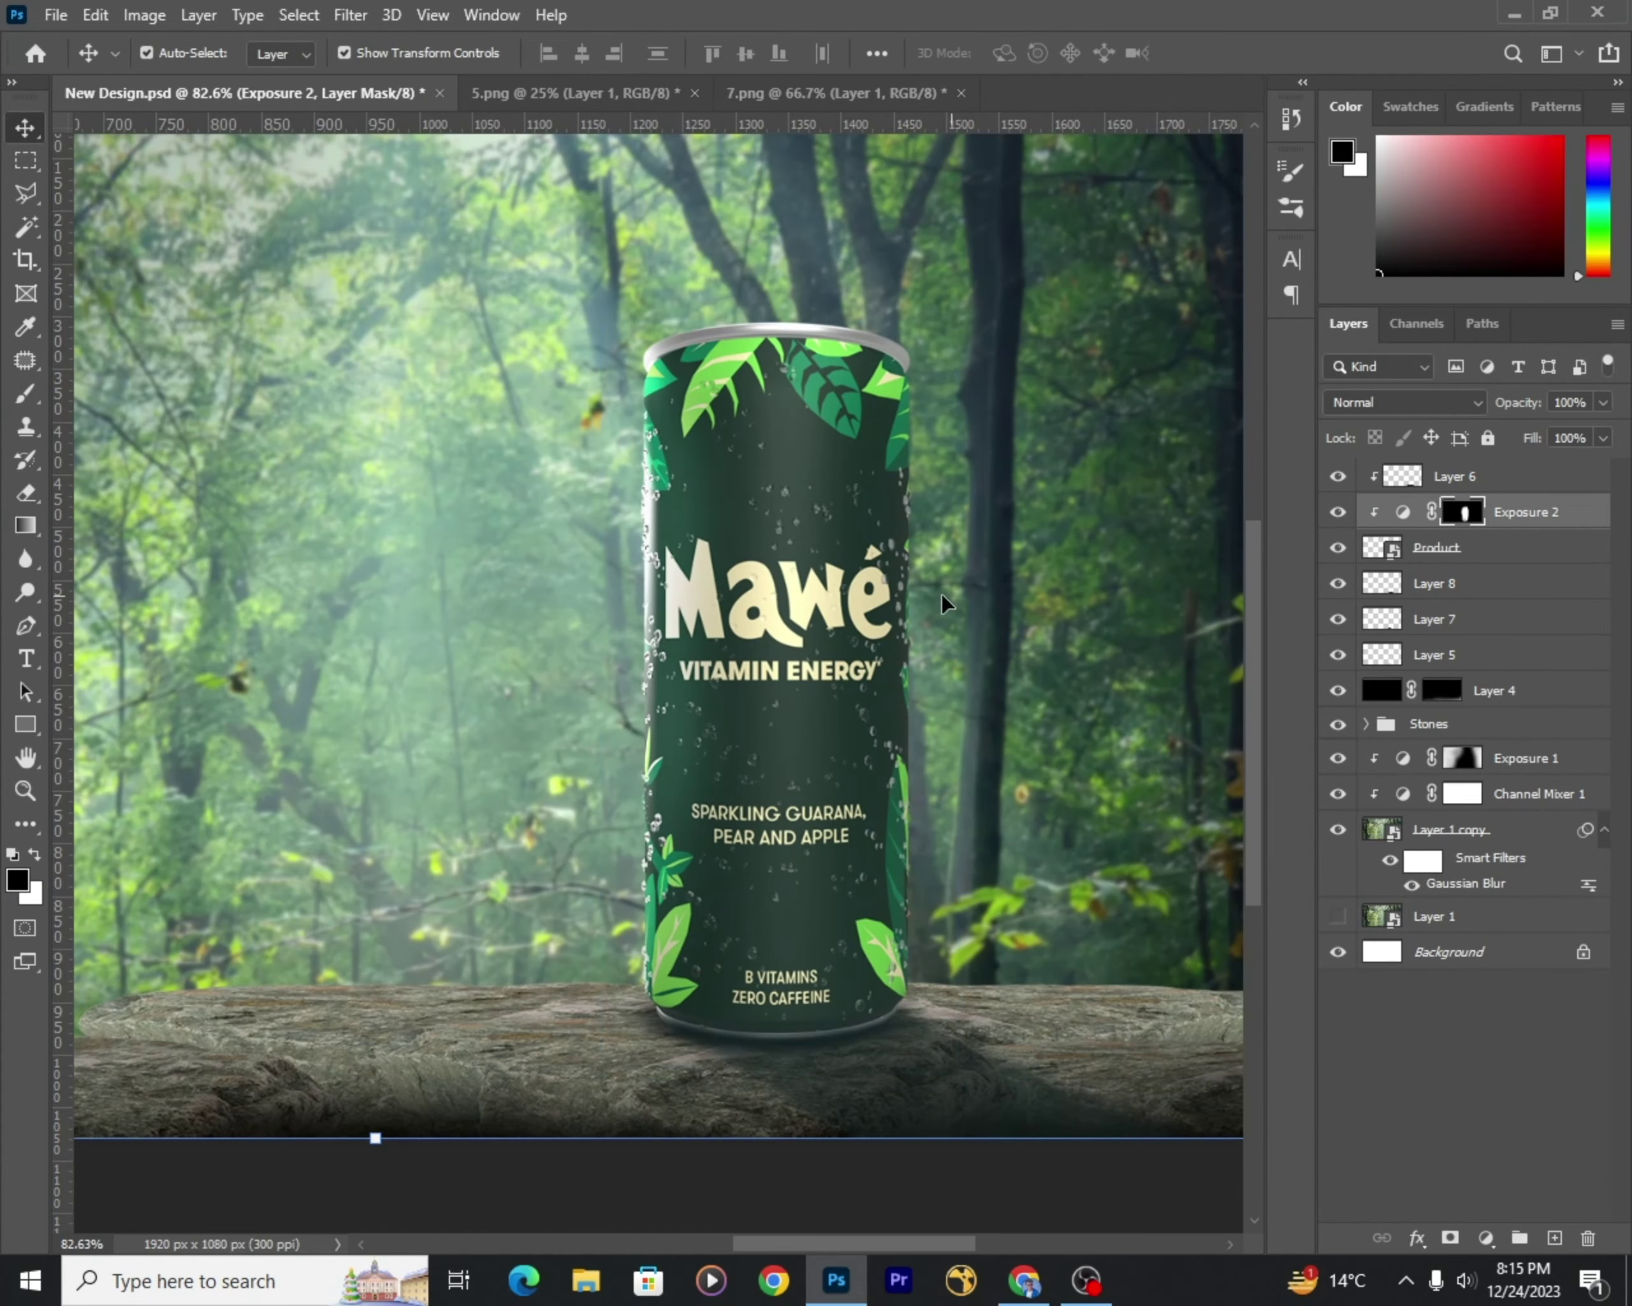
pyautogui.press('b')
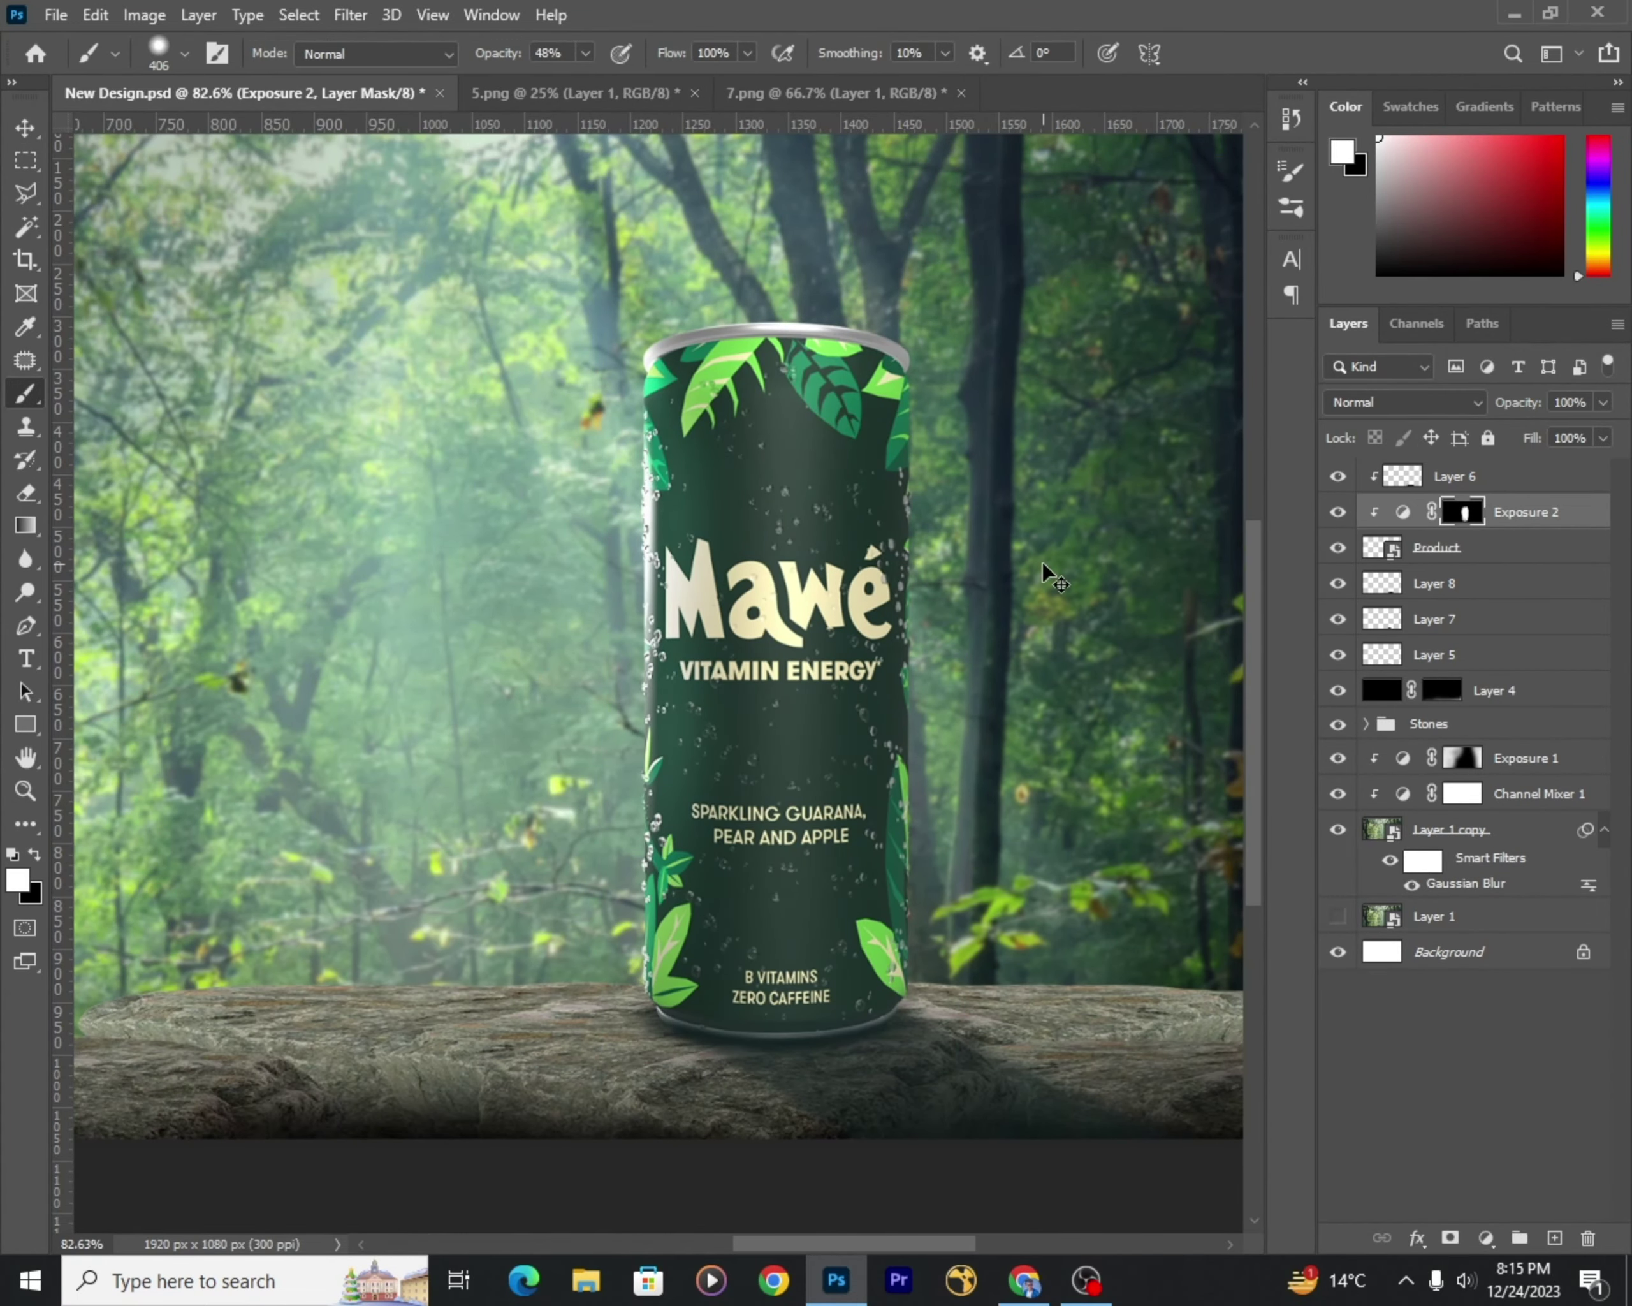
pyautogui.press('v')
pyautogui.scroll(-2, 917, 1061)
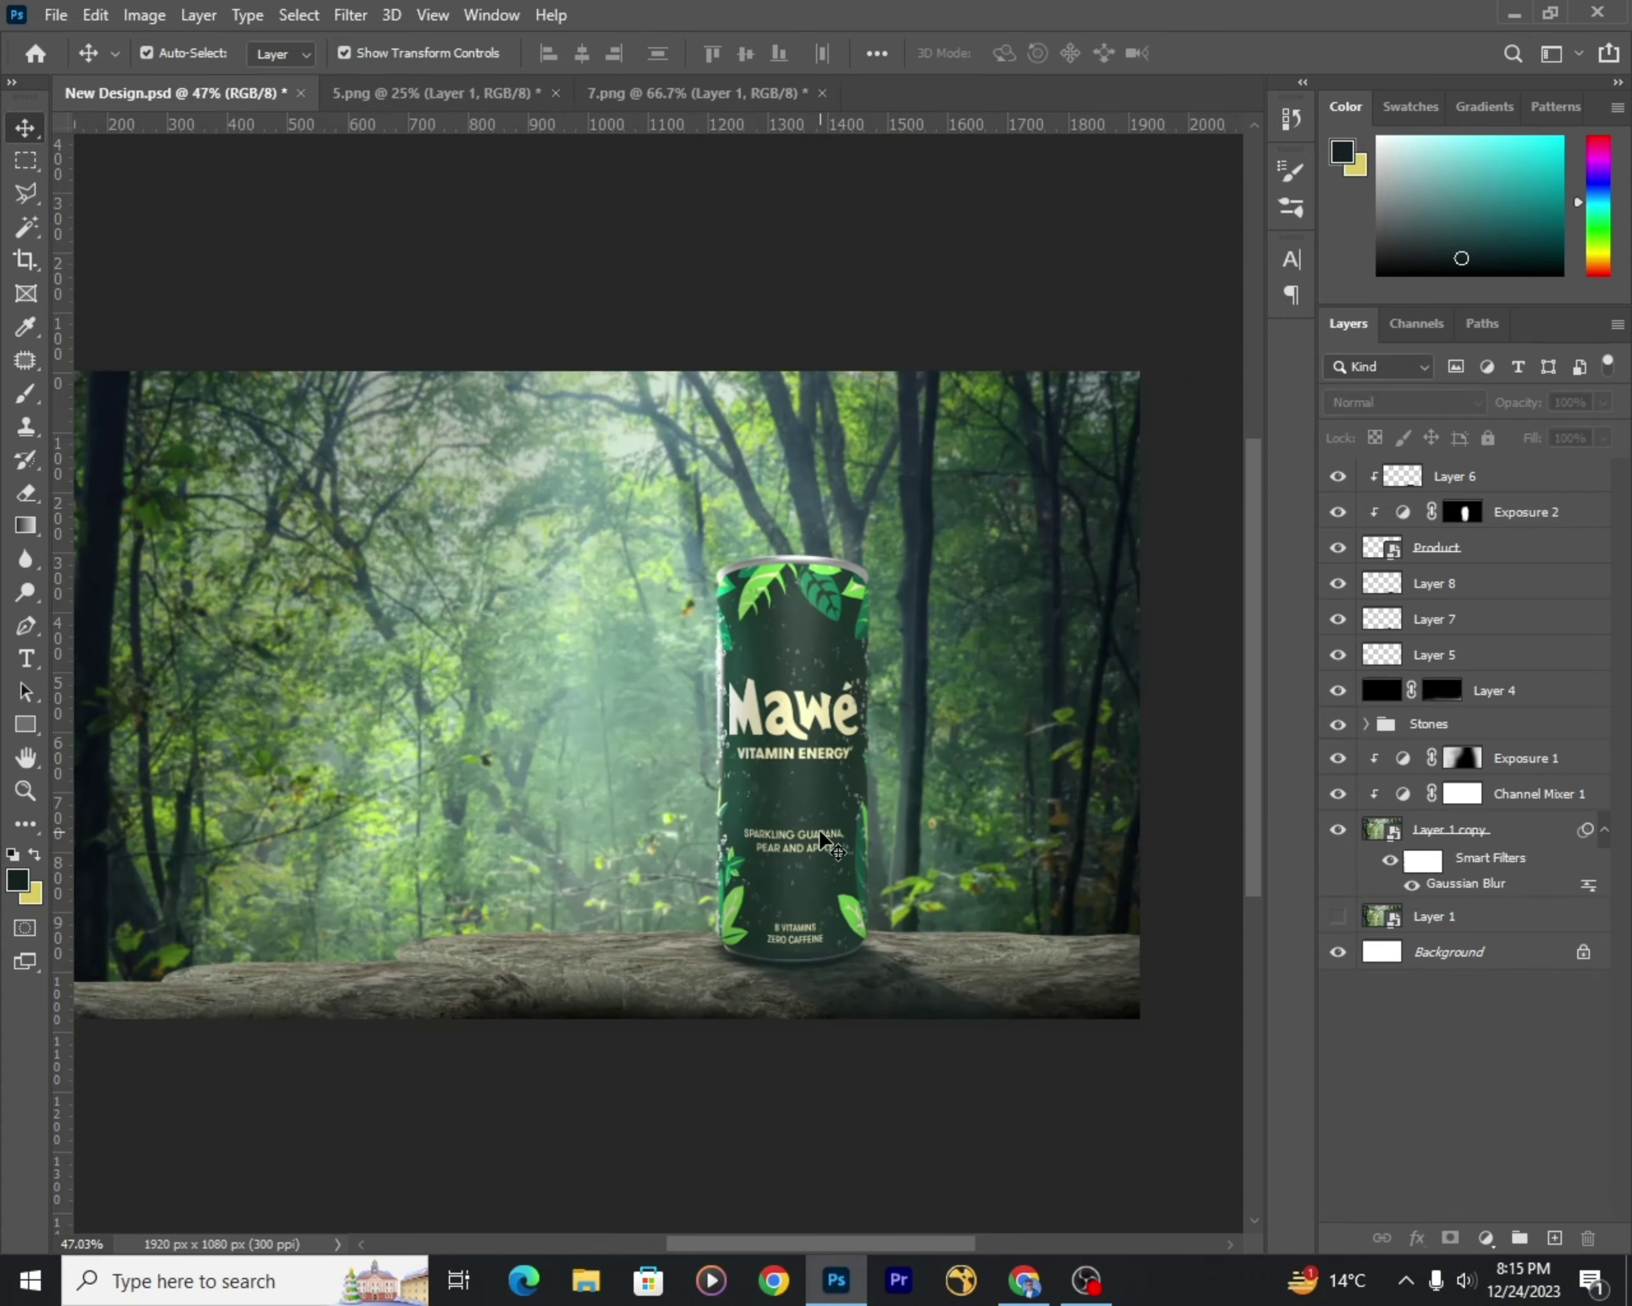
pyautogui.scroll(3, 840, 688)
pyautogui.click(1437, 547)
pyautogui.click(1487, 1237)
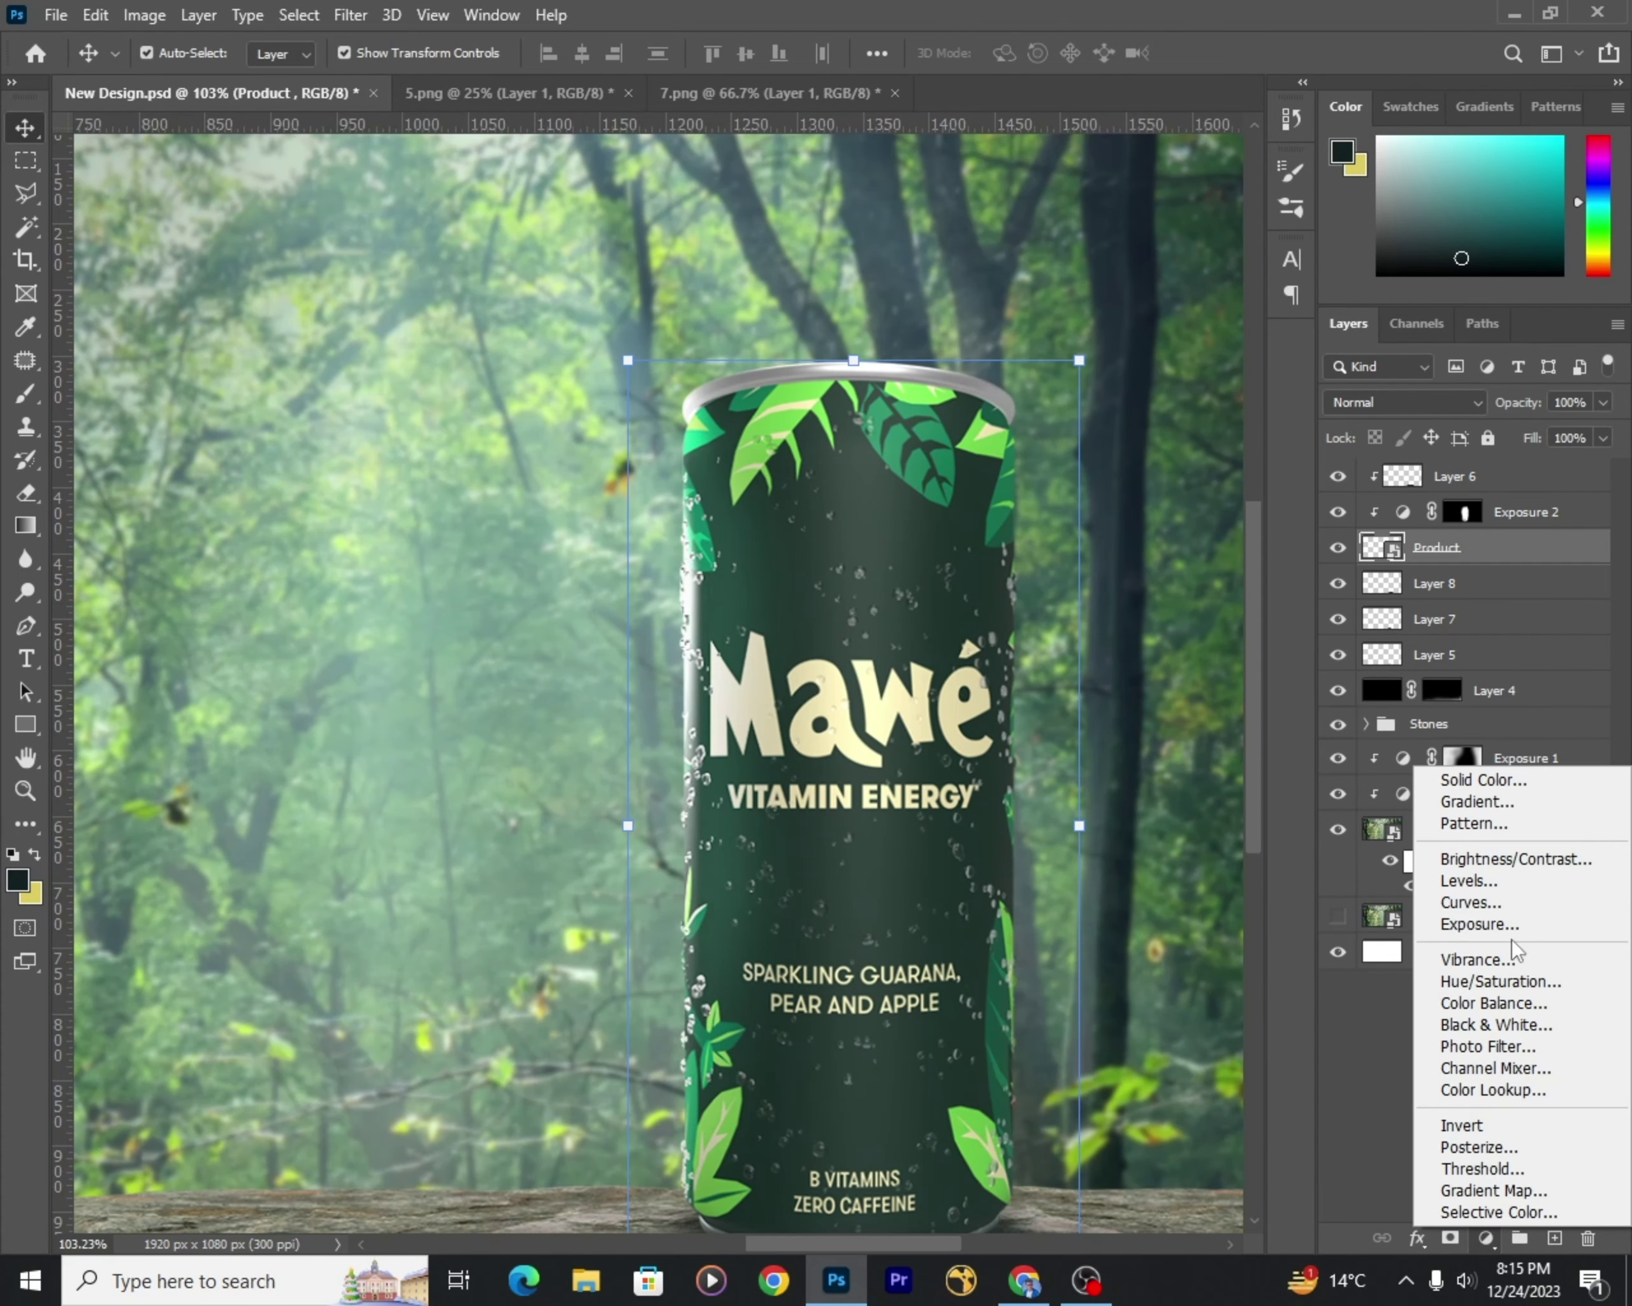
# Step: Add a Channel Mixer adjustment clipped to Product with Red raised, and invert its mask
pyautogui.click(1526, 1063)
pyautogui.moveTo(1363, 698)
pyautogui.mouseDown()
pyautogui.moveTo(1388, 704)
pyautogui.moveTo(1343, 704)
pyautogui.moveTo(1367, 807)
pyautogui.mouseUp()
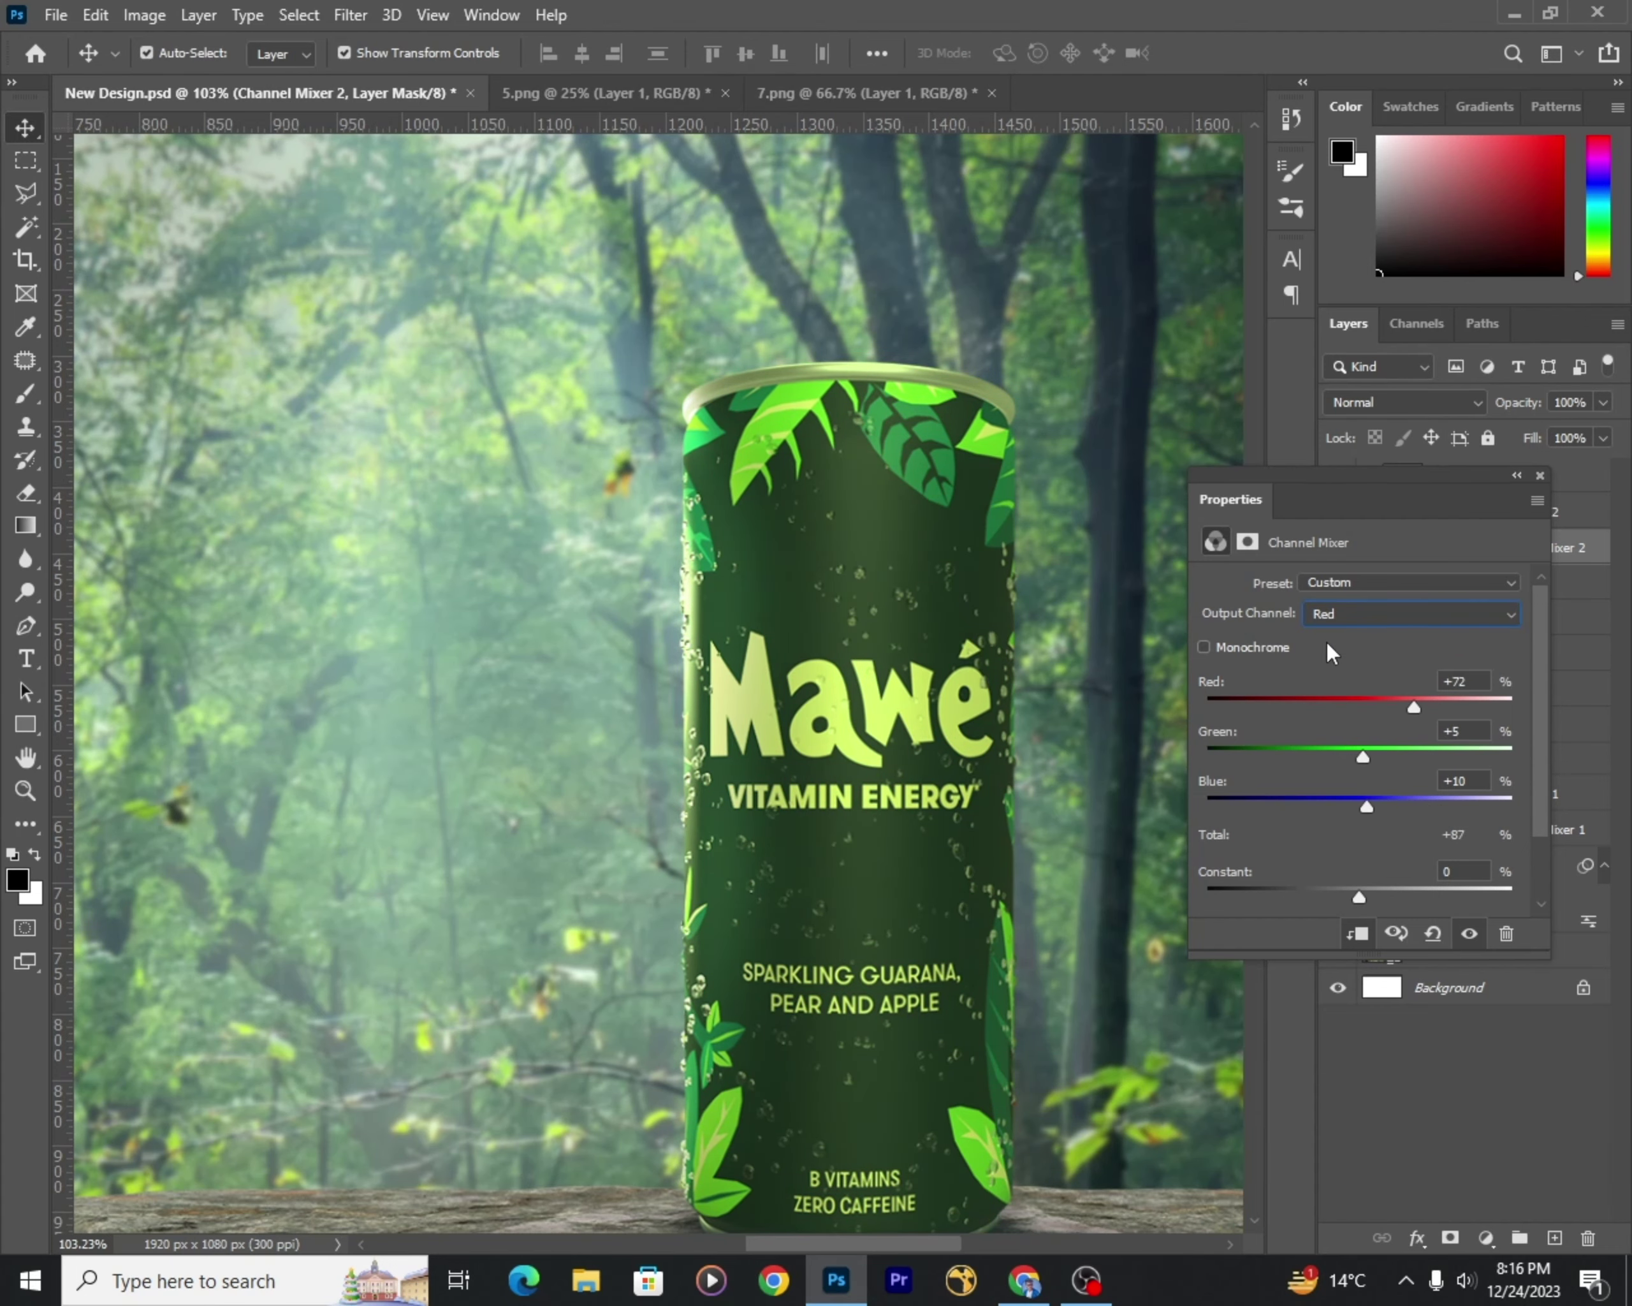
pyautogui.hotkey('ctrl', 'i')
pyautogui.scroll(-3, 714, 768)
pyautogui.scroll(5, 715, 768)
# Step: Brush white on the Channel Mixer 2 mask along the can's sides
pyautogui.press('b')
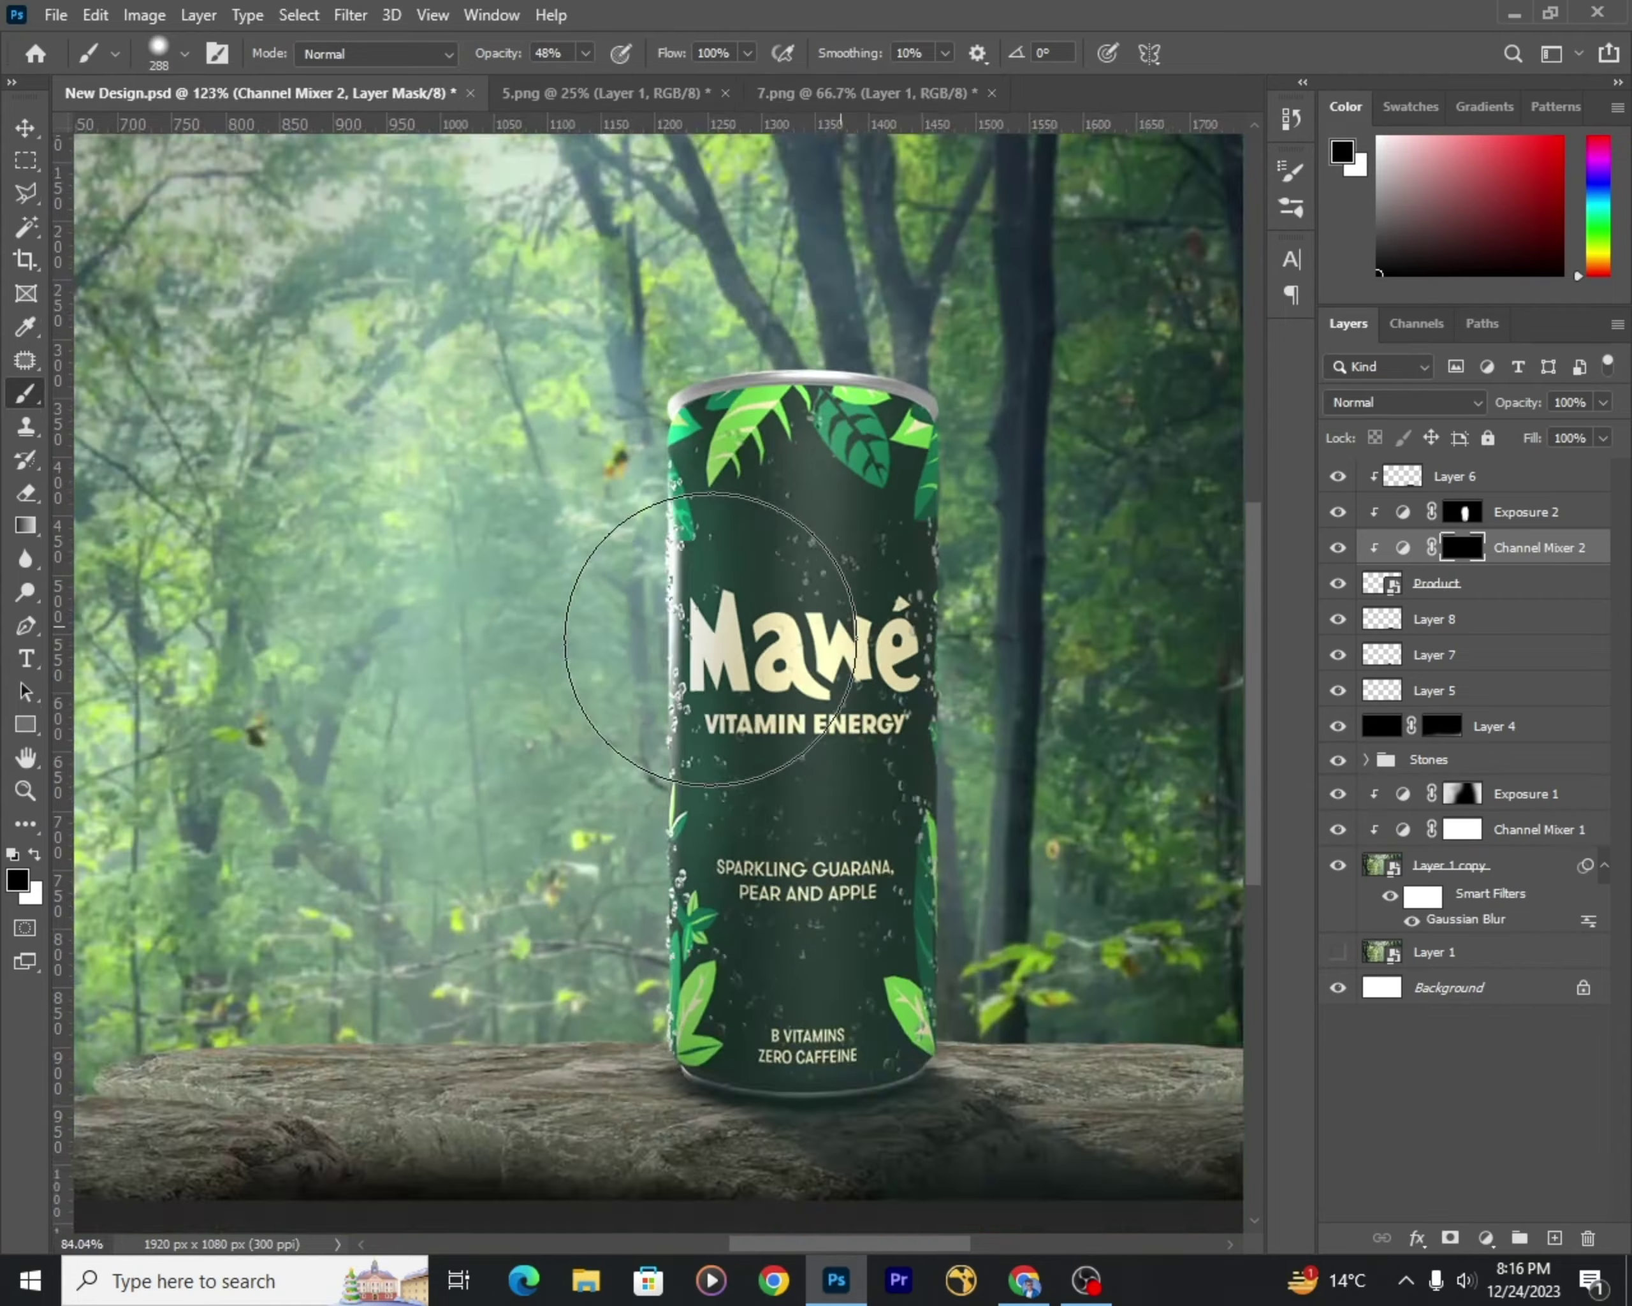
pyautogui.scroll(3, 710, 639)
pyautogui.scroll(-5, 648, 649)
pyautogui.scroll(6, 583, 783)
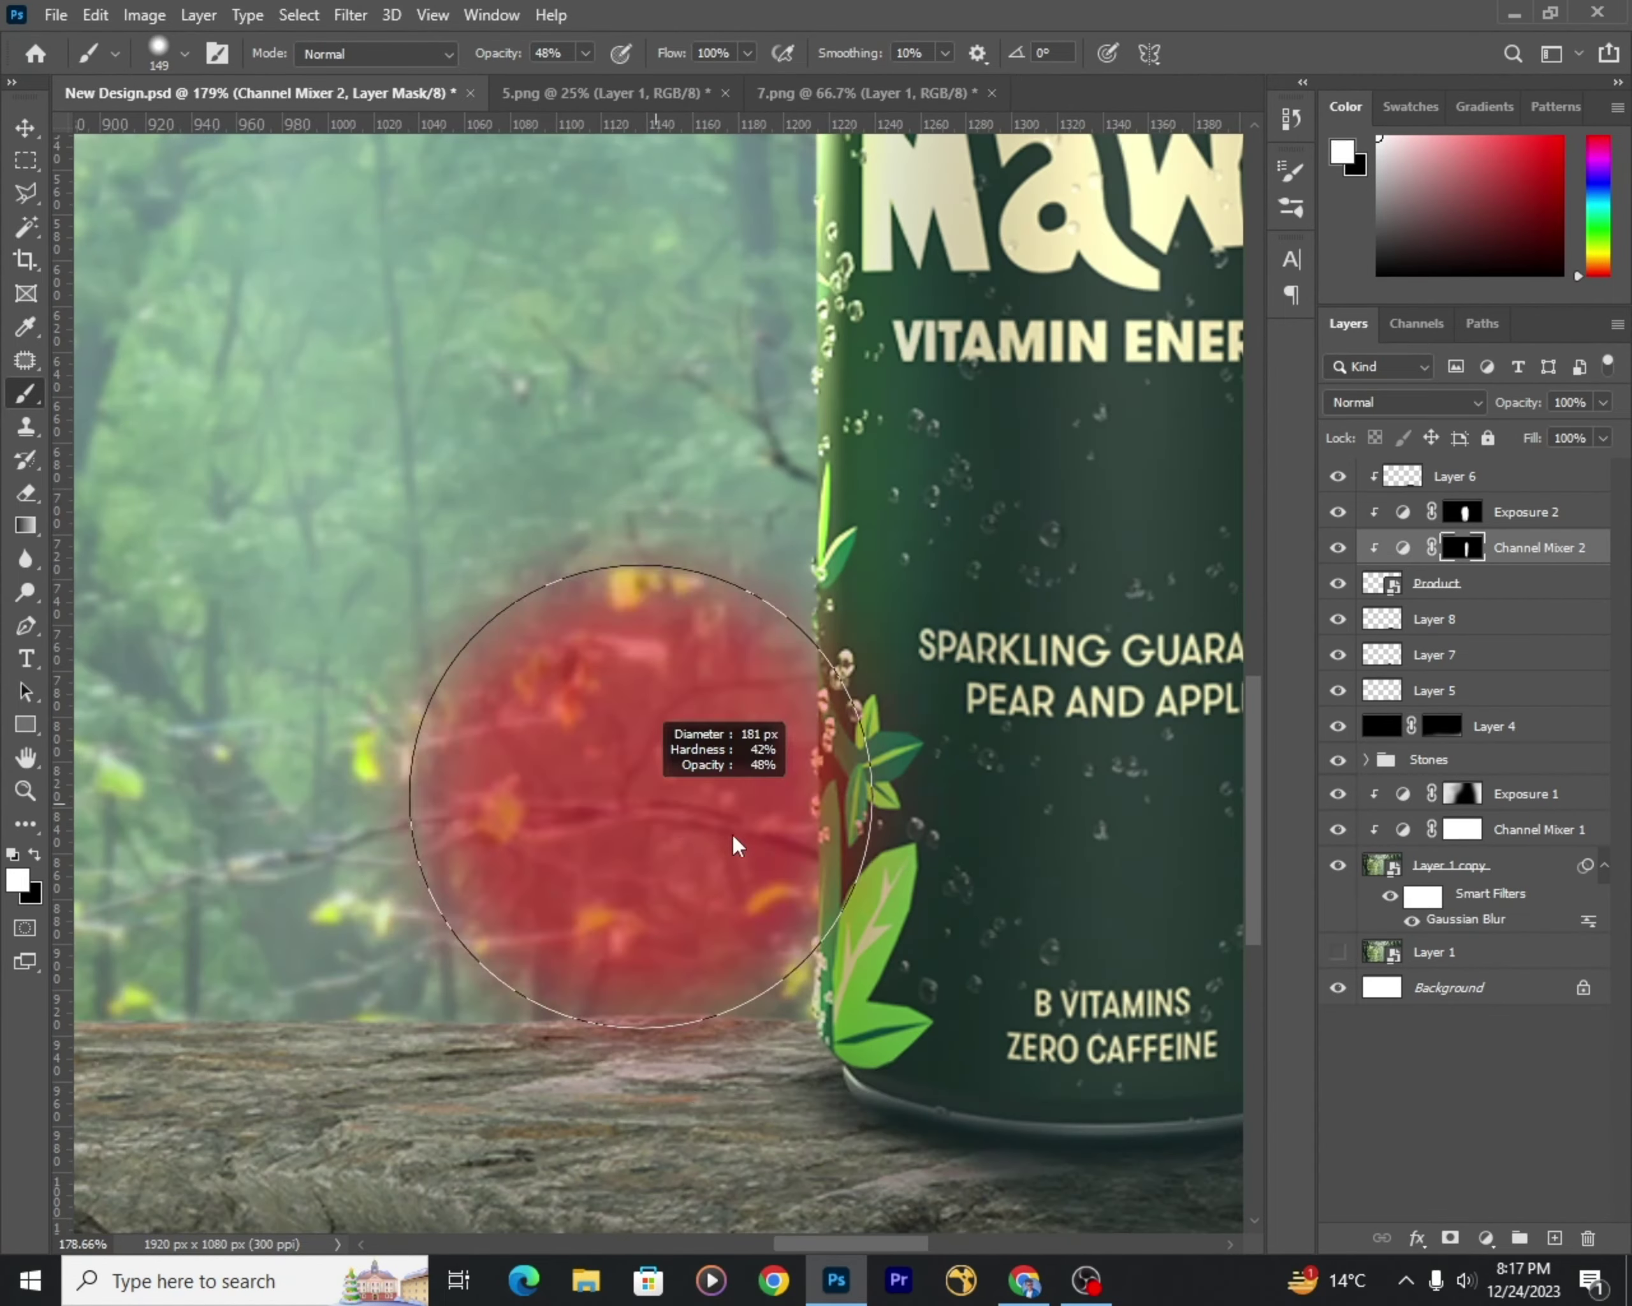
pyautogui.scroll(-2, 783, 346)
pyautogui.scroll(-1, 655, 548)
pyautogui.scroll(-4, 839, 584)
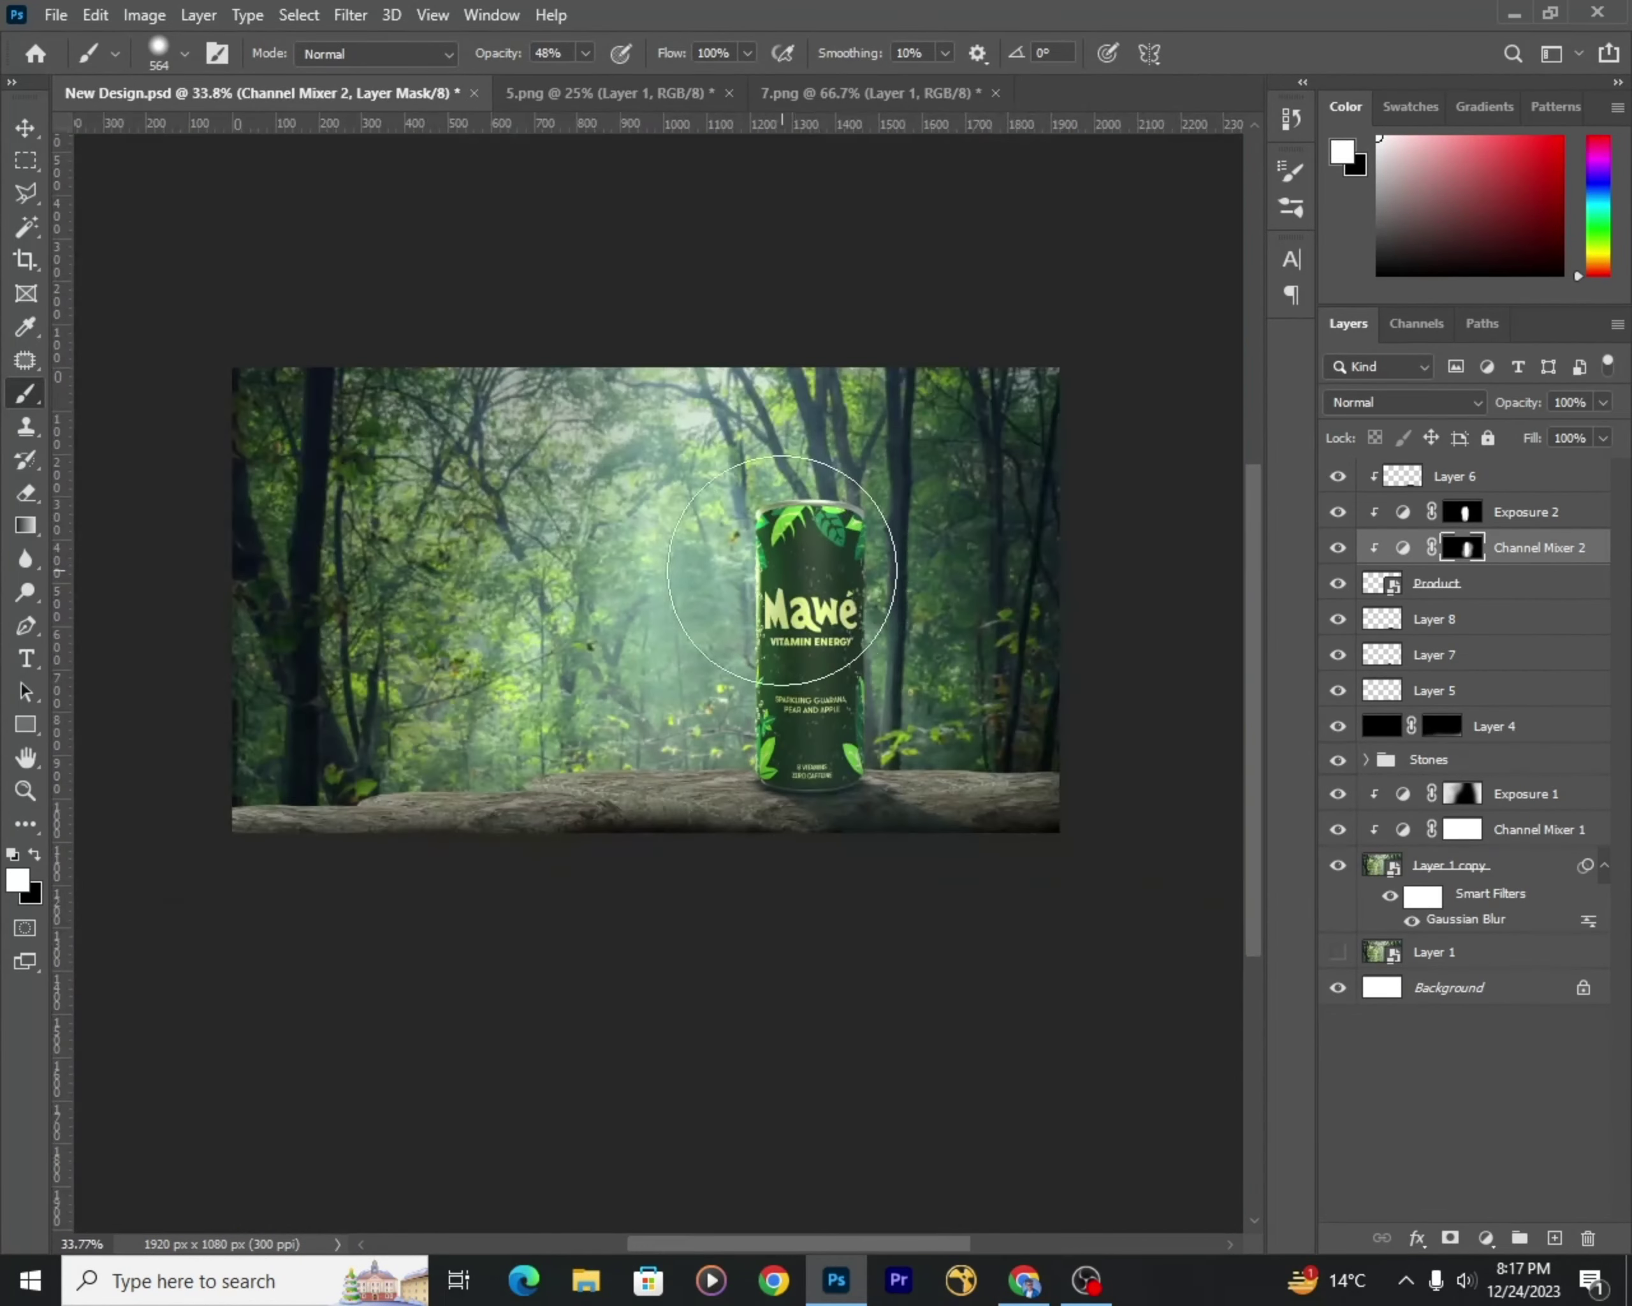
pyautogui.scroll(2, 940, 548)
pyautogui.scroll(-2, 909, 994)
pyautogui.press('x')
pyautogui.press('v')
pyautogui.scroll(3, 917, 780)
pyautogui.press('b')
pyautogui.scroll(1, 723, 532)
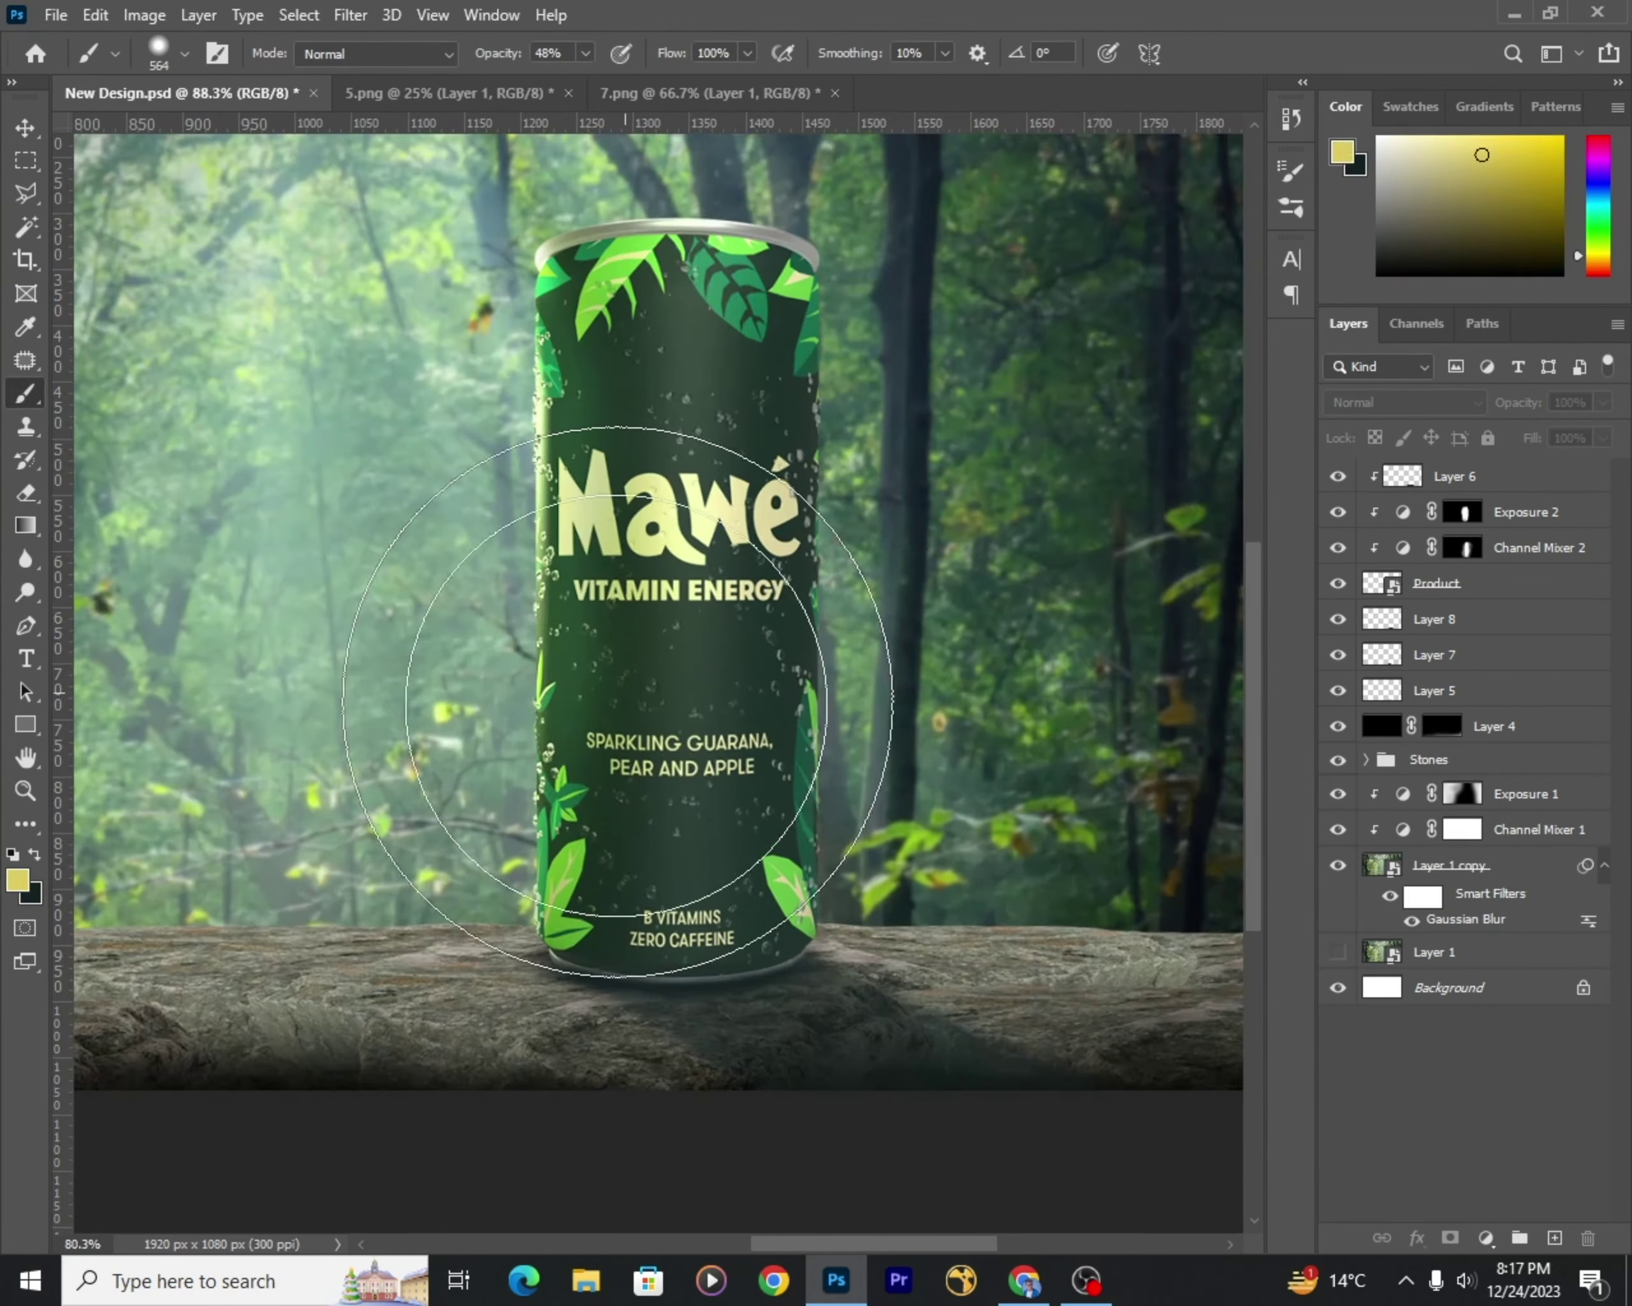
pyautogui.scroll(-2, 722, 533)
pyautogui.scroll(2, 723, 533)
pyautogui.click(1463, 548)
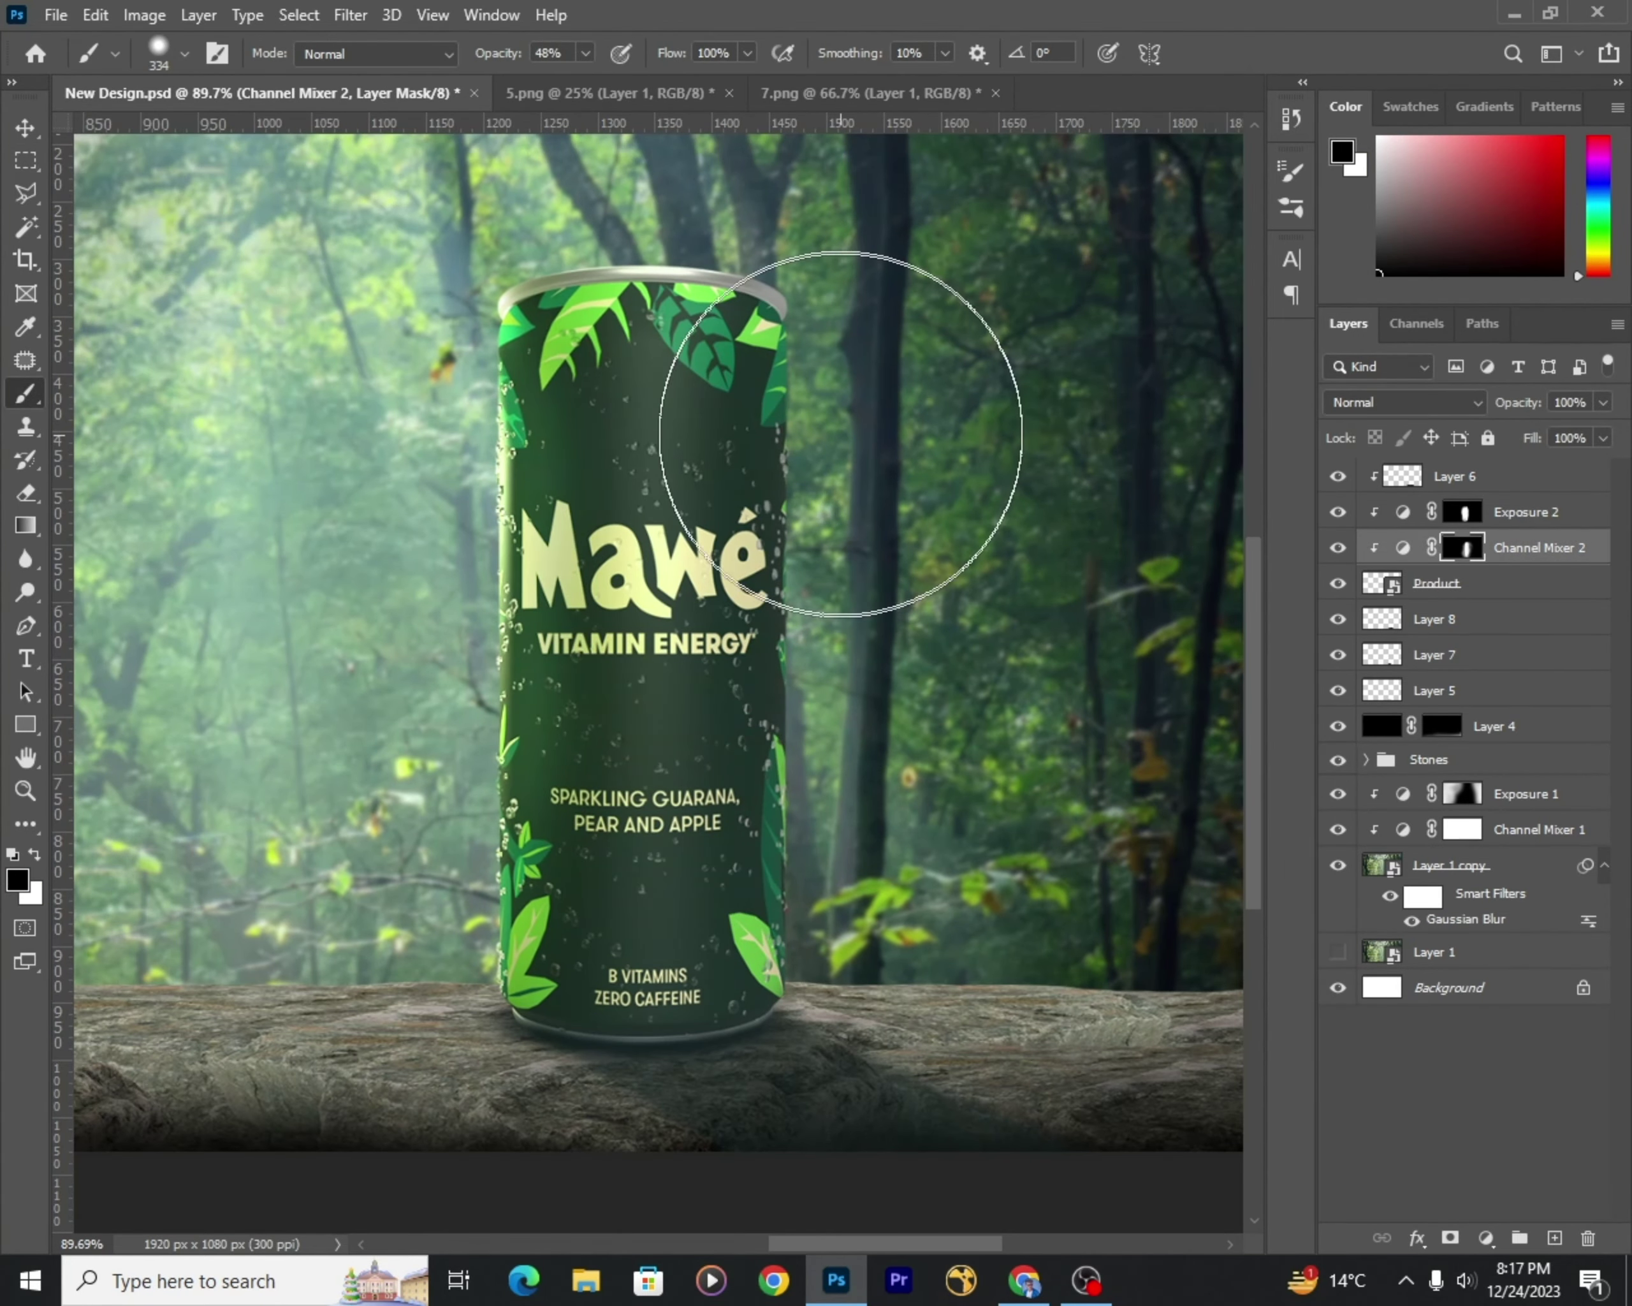
pyautogui.scroll(-1, 937, 415)
pyautogui.press('x')
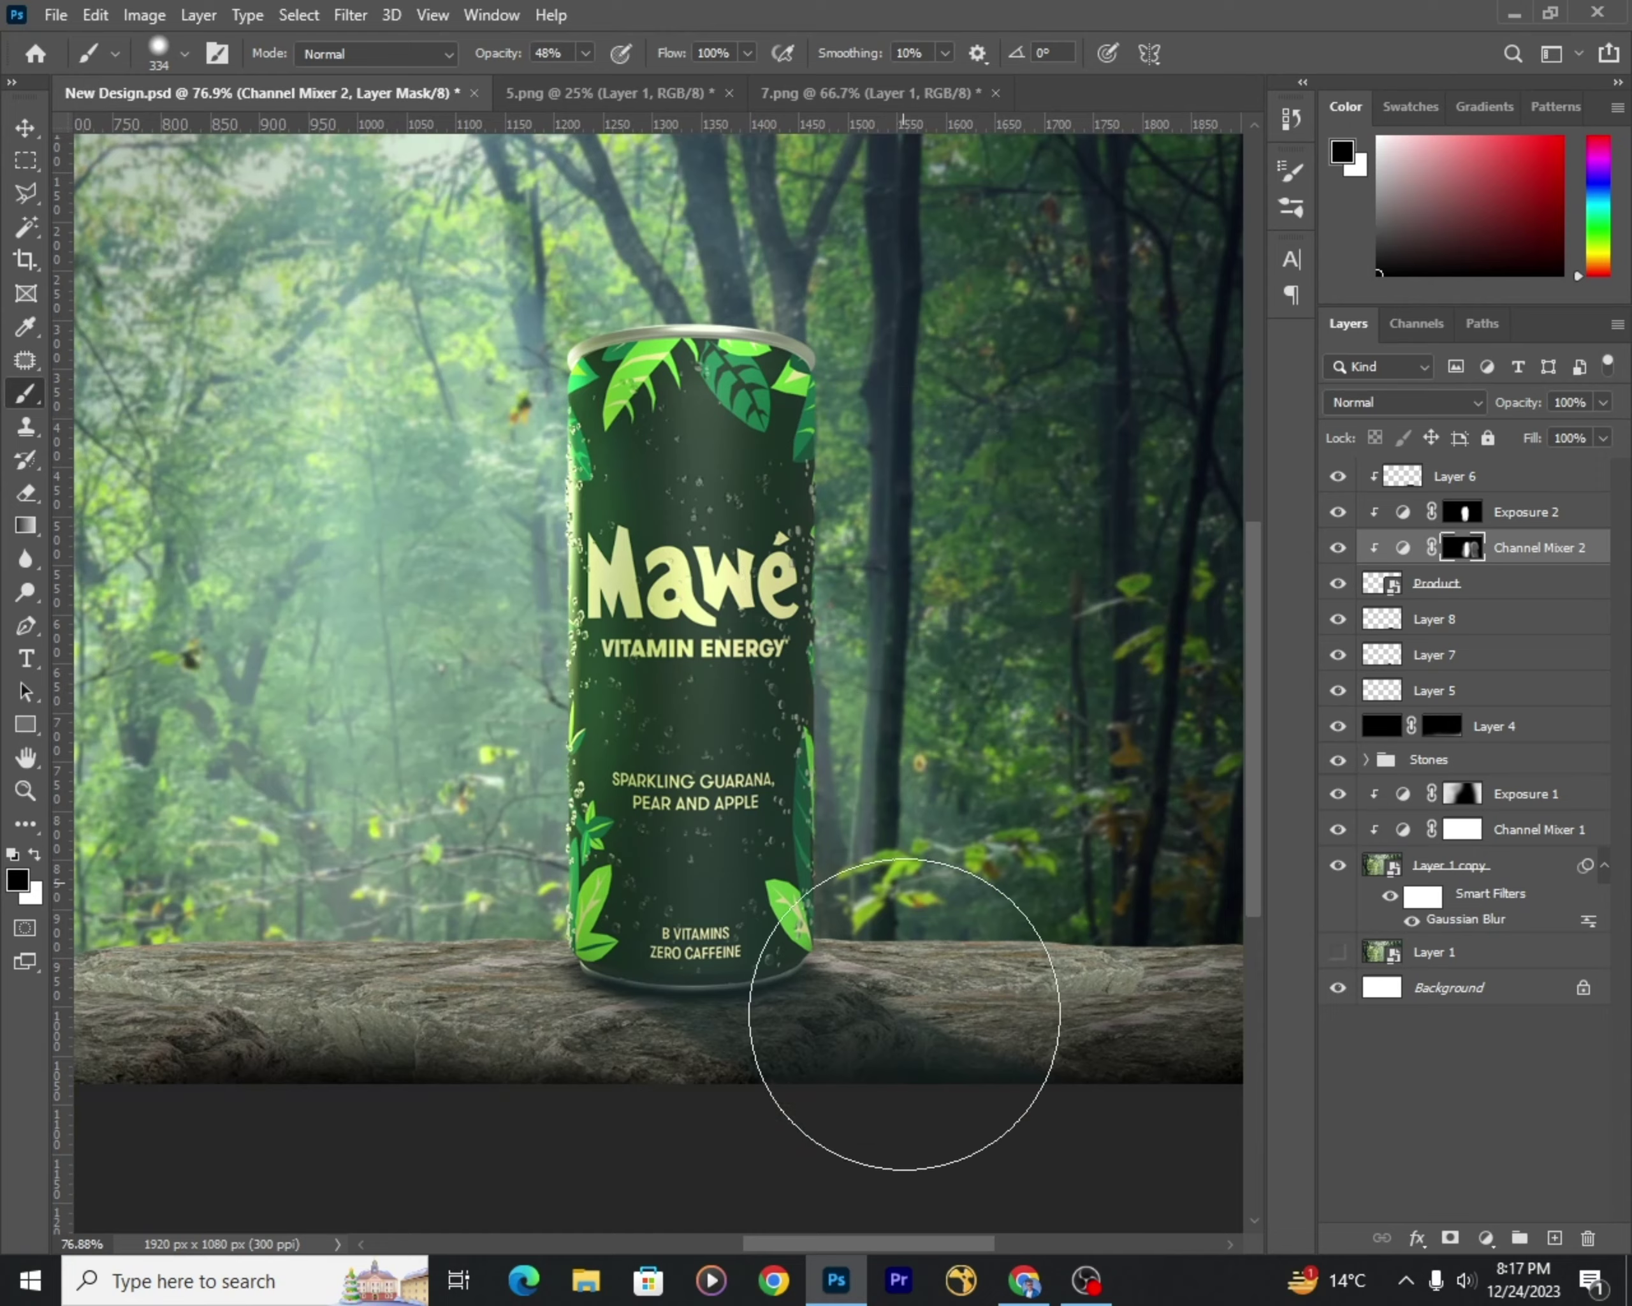
pyautogui.press('v')
# Step: Save the design and switch to the 5.png ivy vine image
pyautogui.press('x')
pyautogui.scroll(-3, 670, 569)
pyautogui.scroll(-1, 670, 568)
pyautogui.scroll(1, 687, 550)
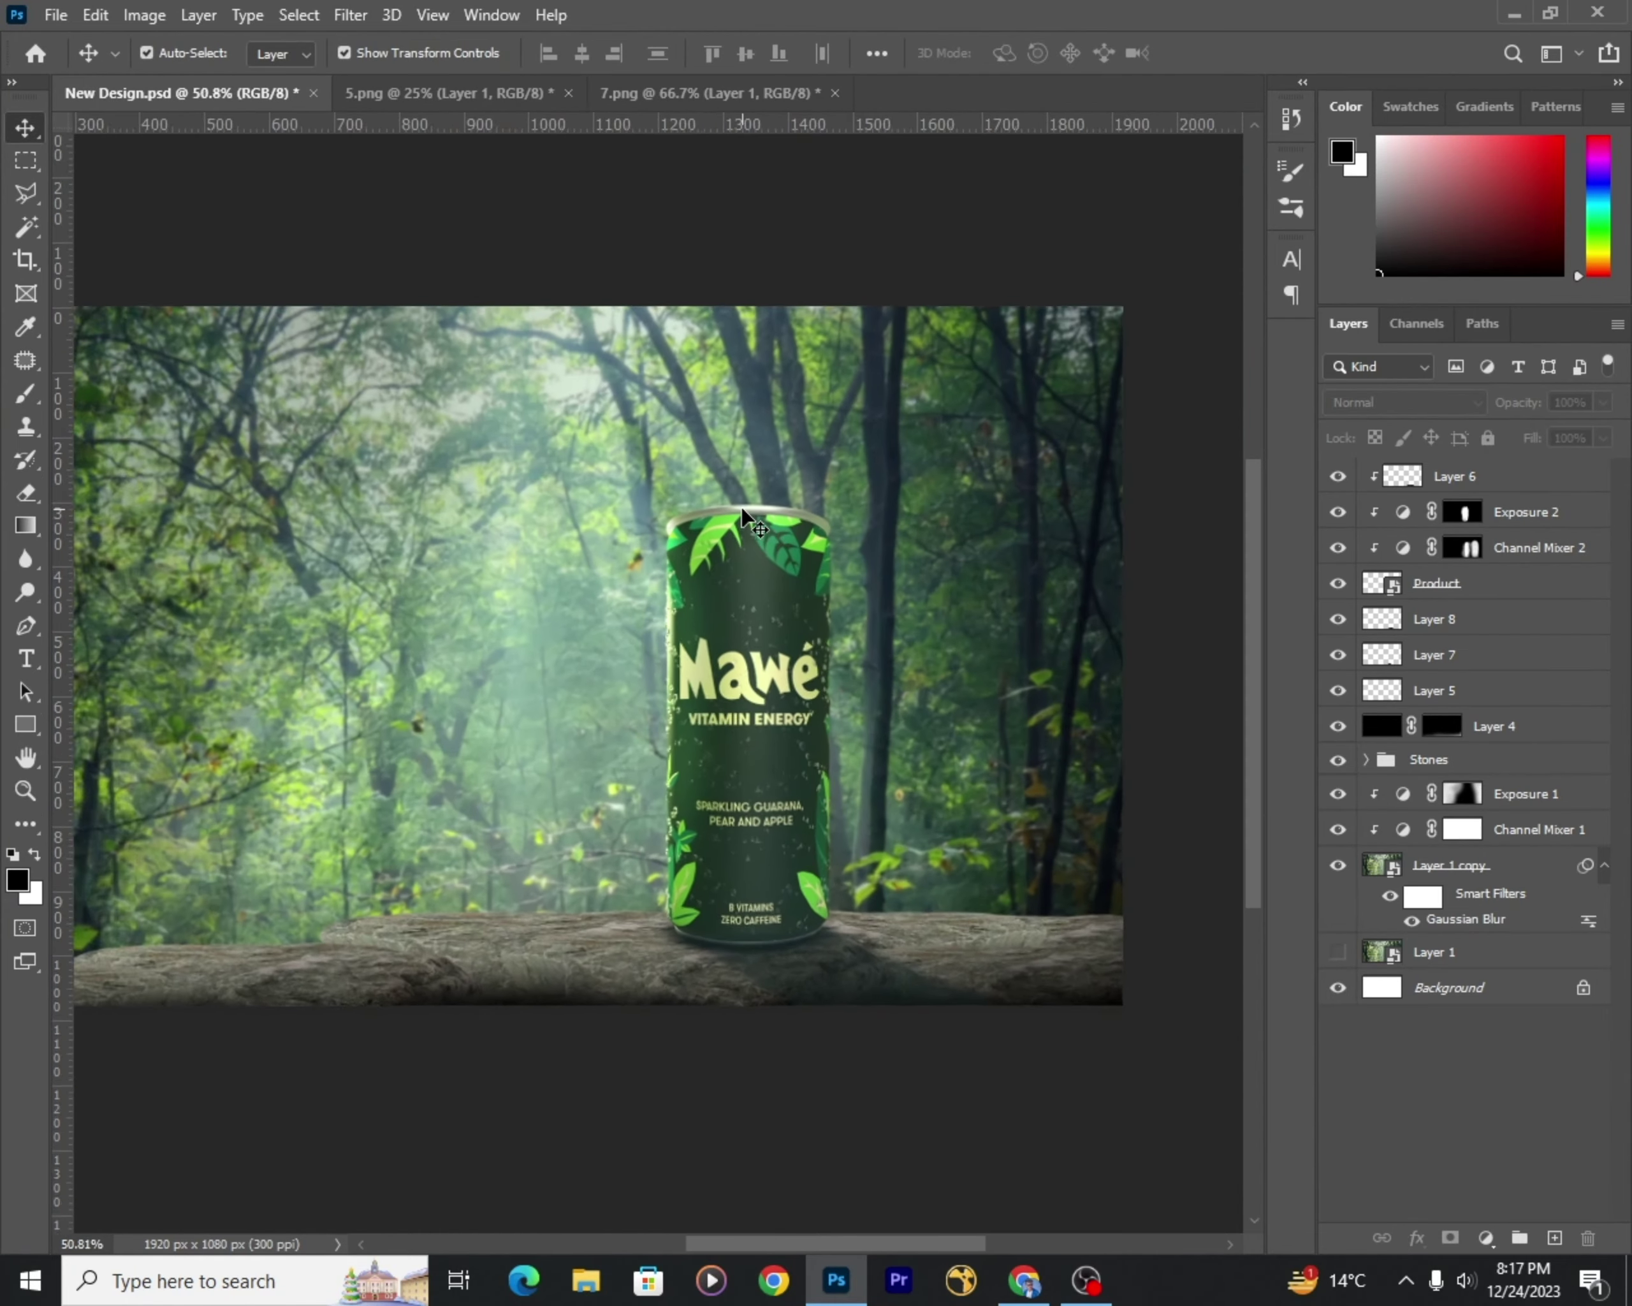
pyautogui.scroll(-1, 728, 533)
pyautogui.scroll(1, 726, 528)
pyautogui.hotkey('ctrl', 's')
pyautogui.click(486, 95)
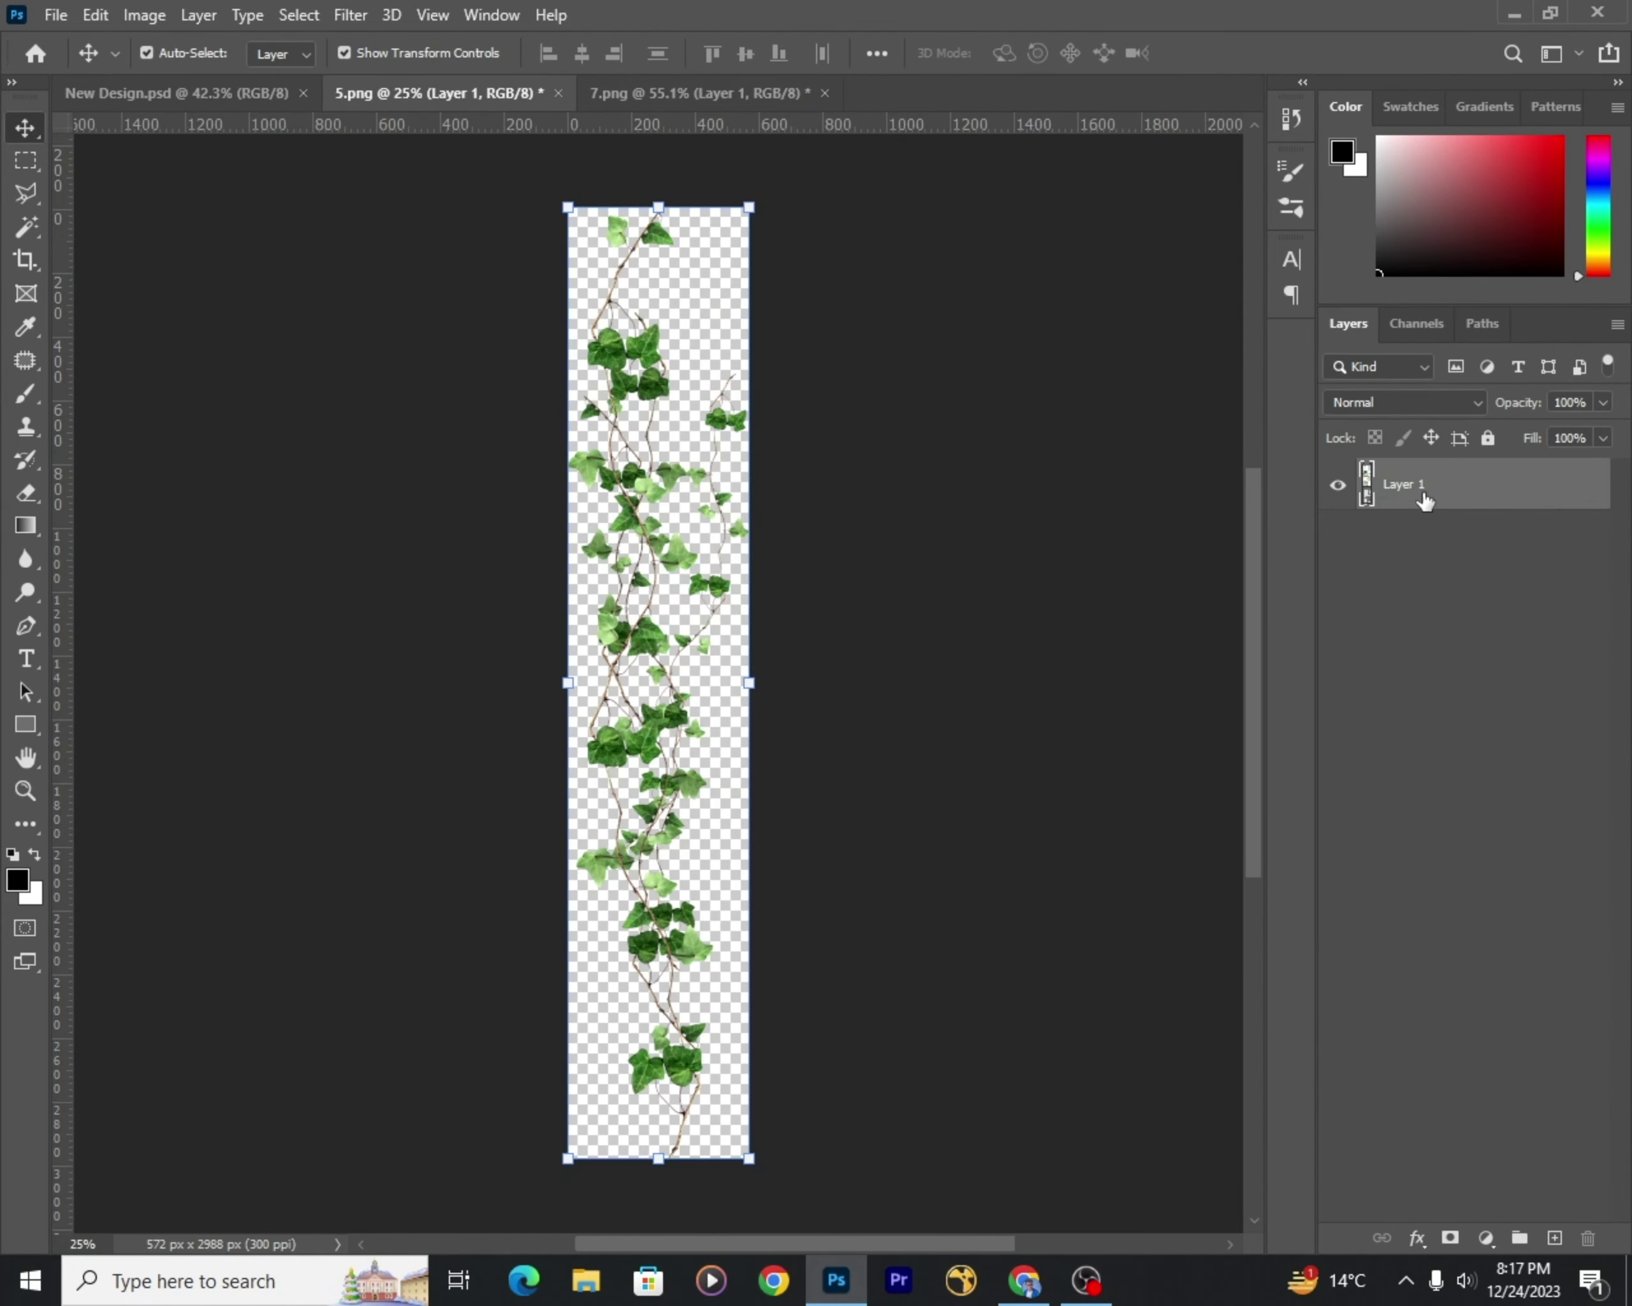
# Step: Convert the vine to a Smart Object, bring it into New Design, and scale it to the right edge
pyautogui.rightClick(1424, 496)
pyautogui.click(1250, 416)
pyautogui.moveTo(673, 748); pyautogui.dragTo(658, 535)
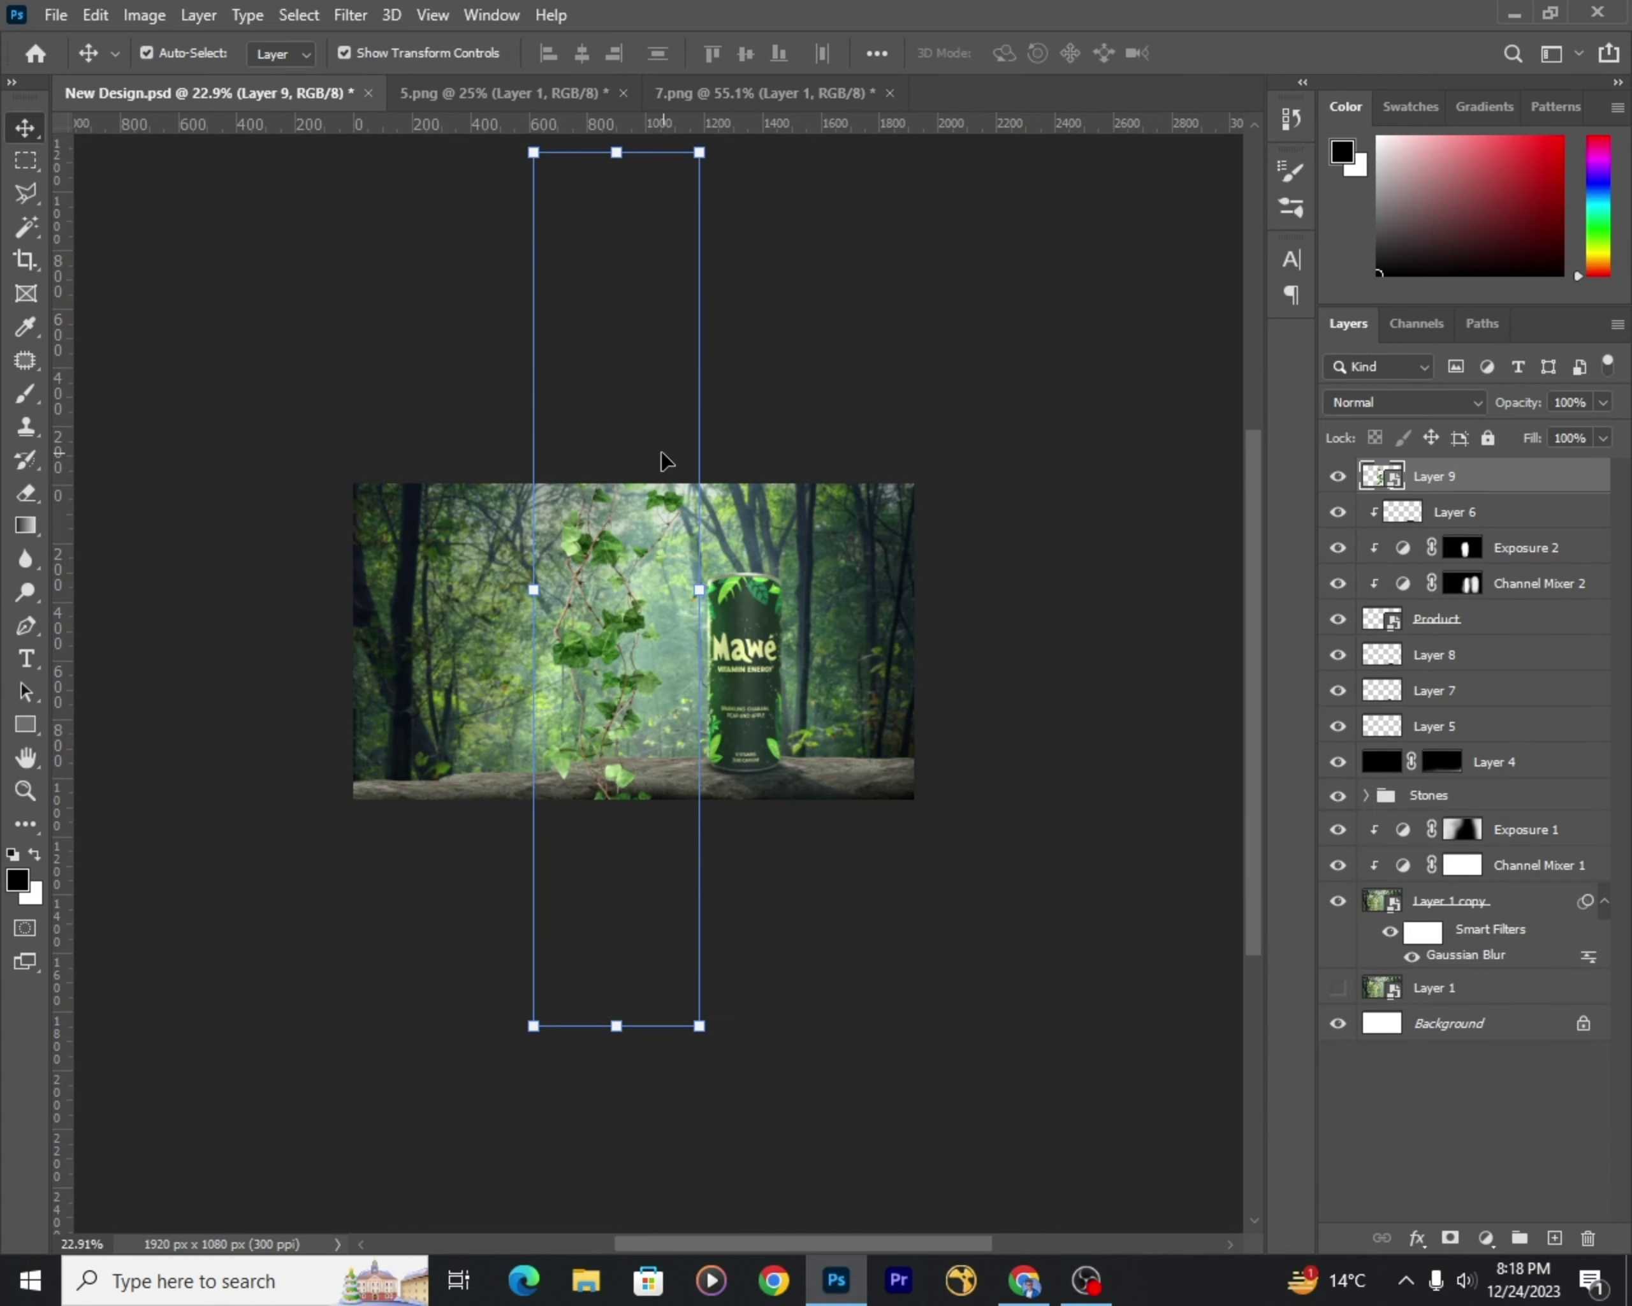
pyautogui.hotkey('ctrl', 't')
pyautogui.moveTo(414, 583); pyautogui.dragTo(534, 520)
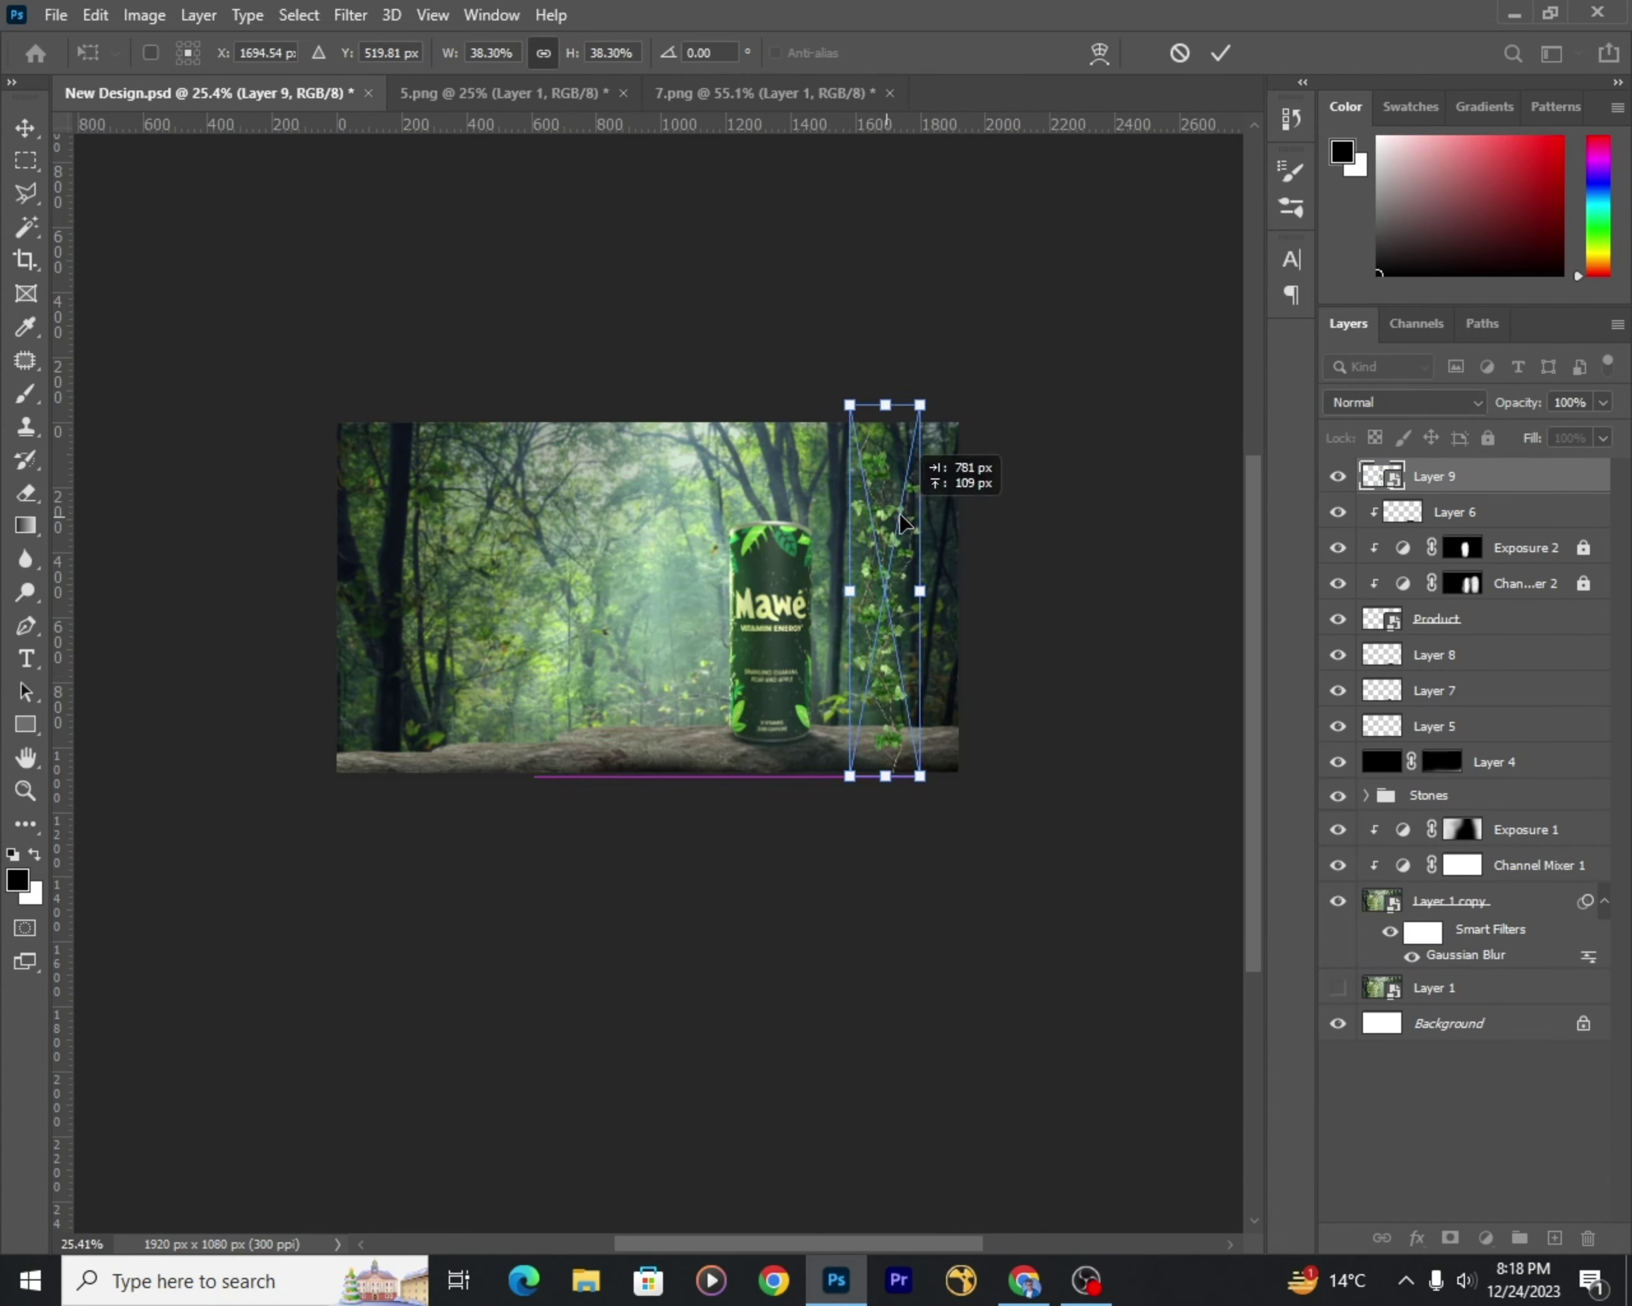
pyautogui.press('Return')
pyautogui.scroll(1, 534, 603)
pyautogui.hotkey('ctrl', 't')
pyautogui.moveTo(940, 390); pyautogui.dragTo(977, 373)
pyautogui.press('Return')
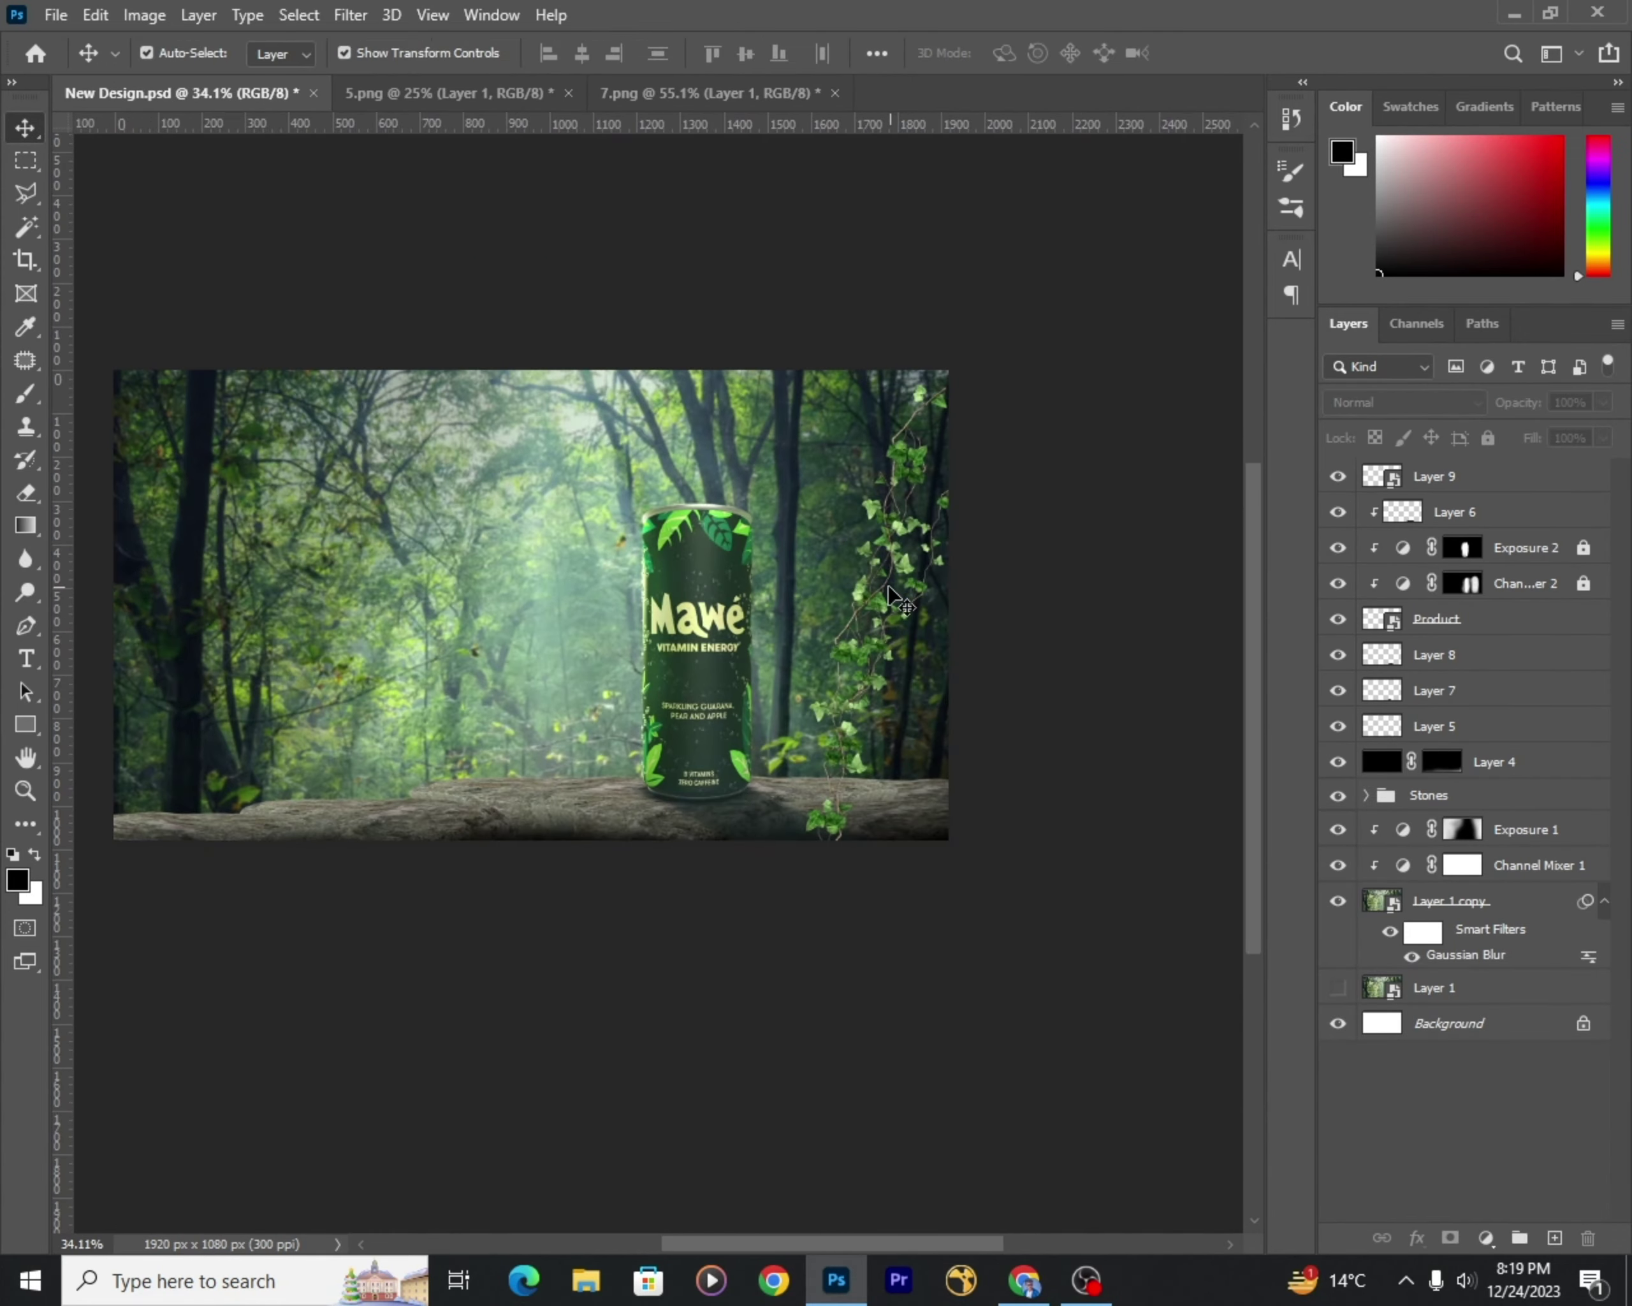
# Step: Puppet Warp Layer 9's vine, pinning it and bending its lower end over the rock
pyautogui.click(898, 600)
pyautogui.click(1435, 475)
pyautogui.click(95, 15)
pyautogui.click(145, 507)
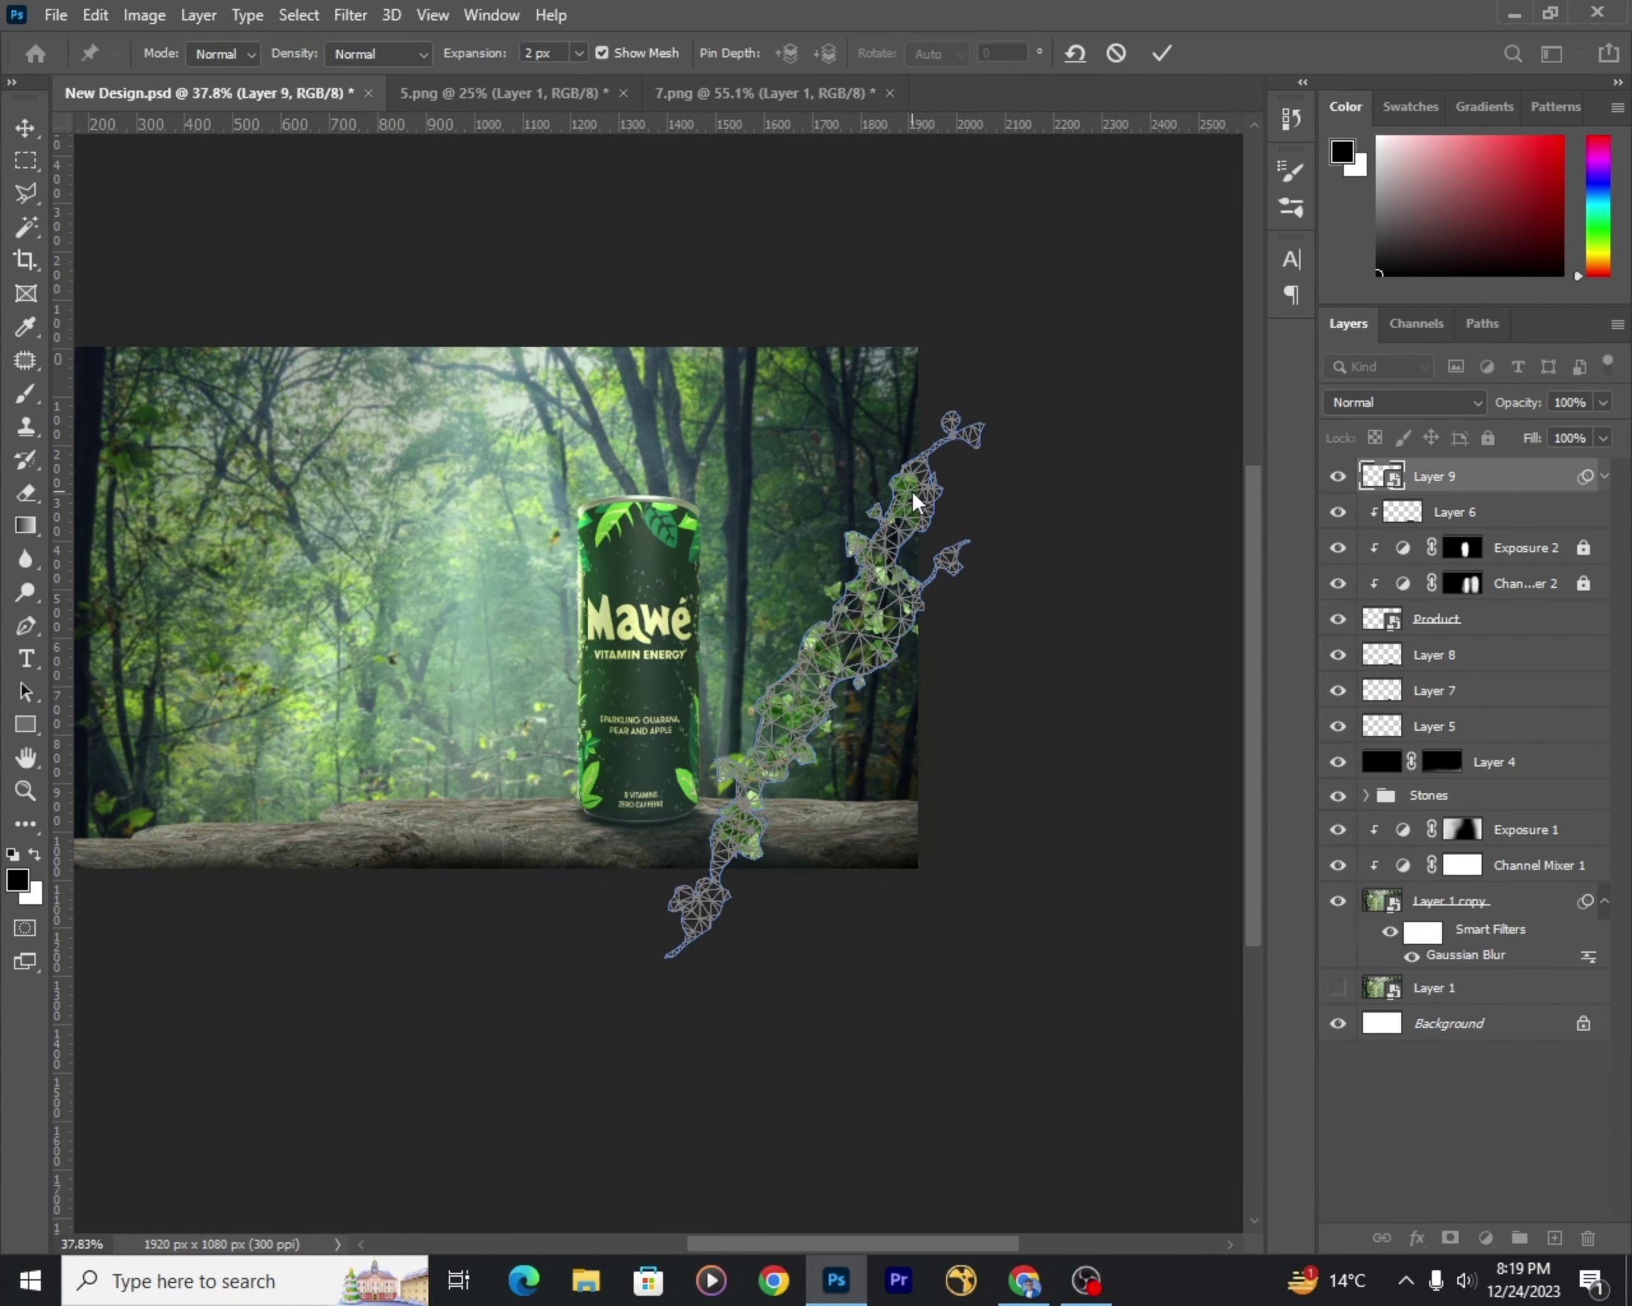
pyautogui.click(911, 490)
pyautogui.click(866, 621)
pyautogui.moveTo(803, 698); pyautogui.dragTo(835, 734)
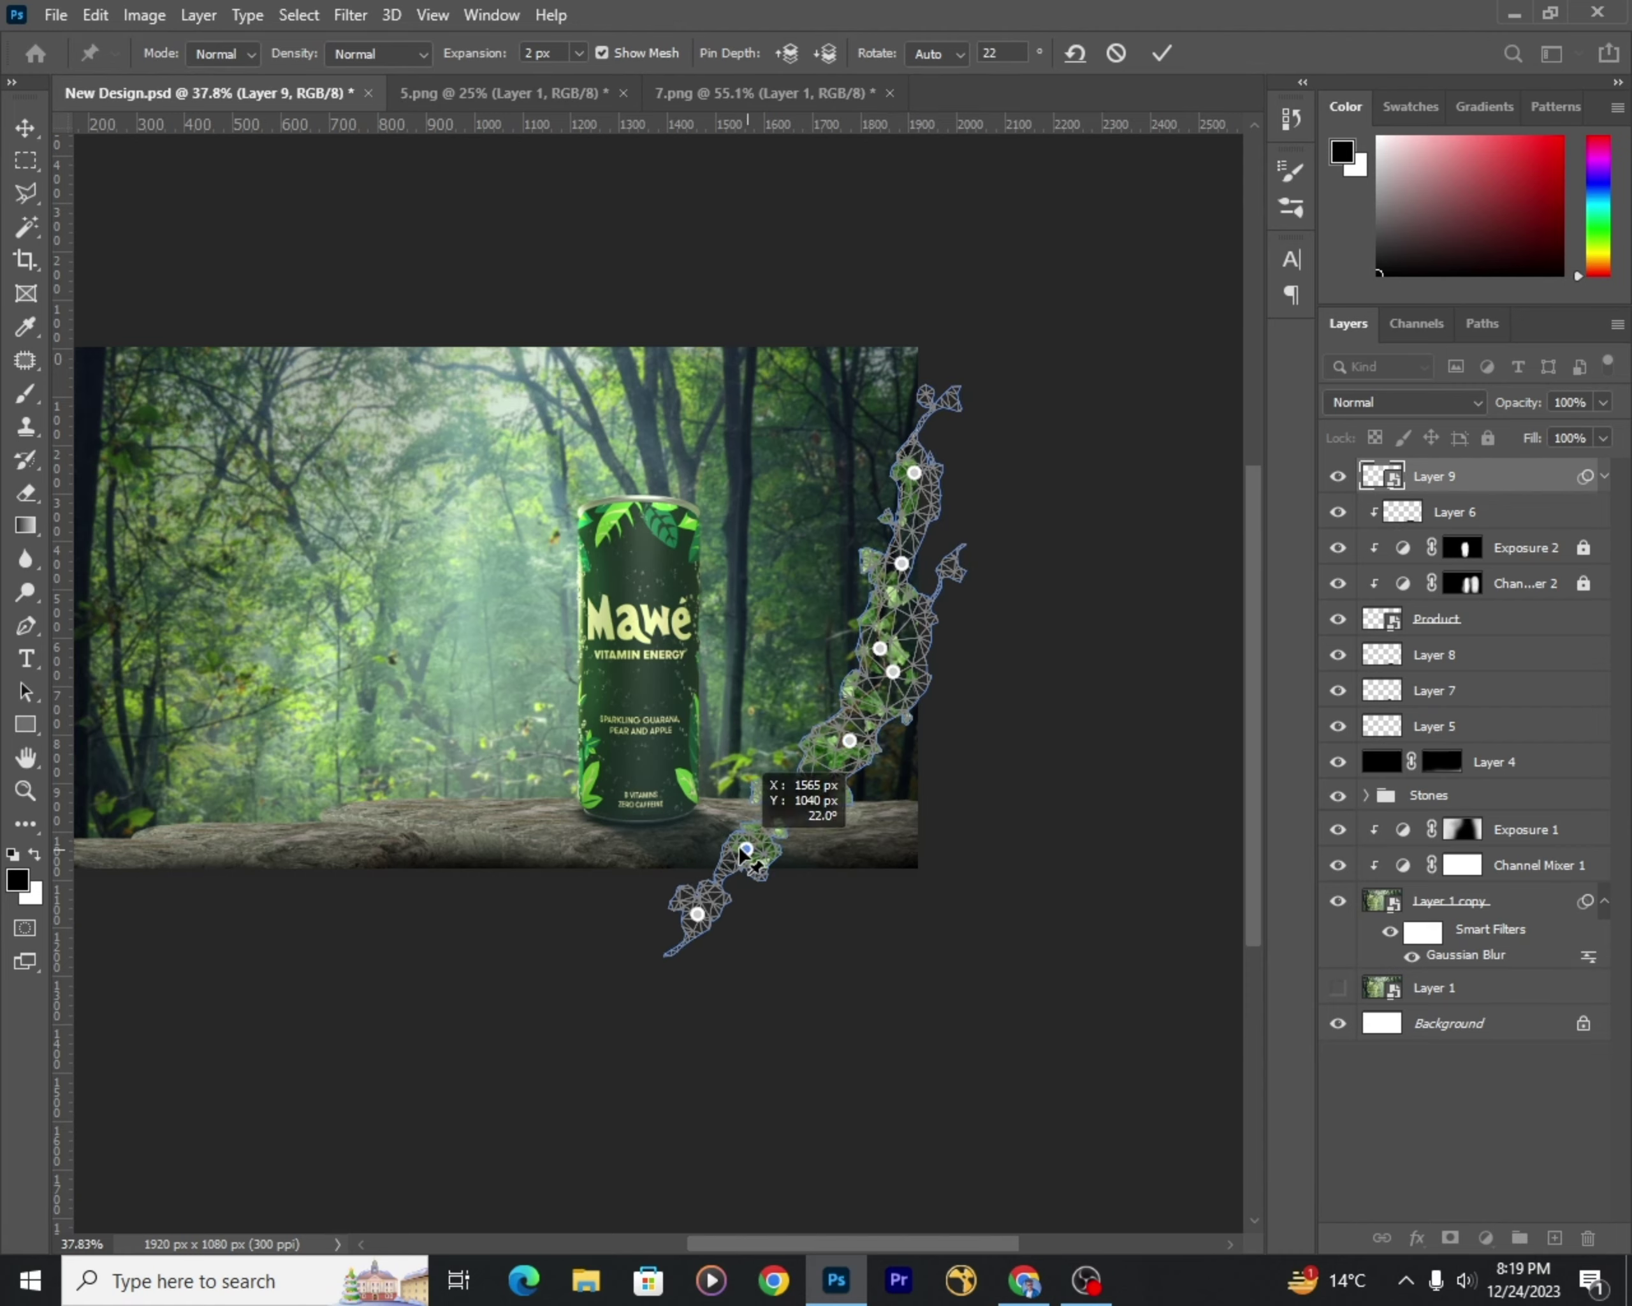
pyautogui.press('Return')
pyautogui.hotkey('ctrl', '0')
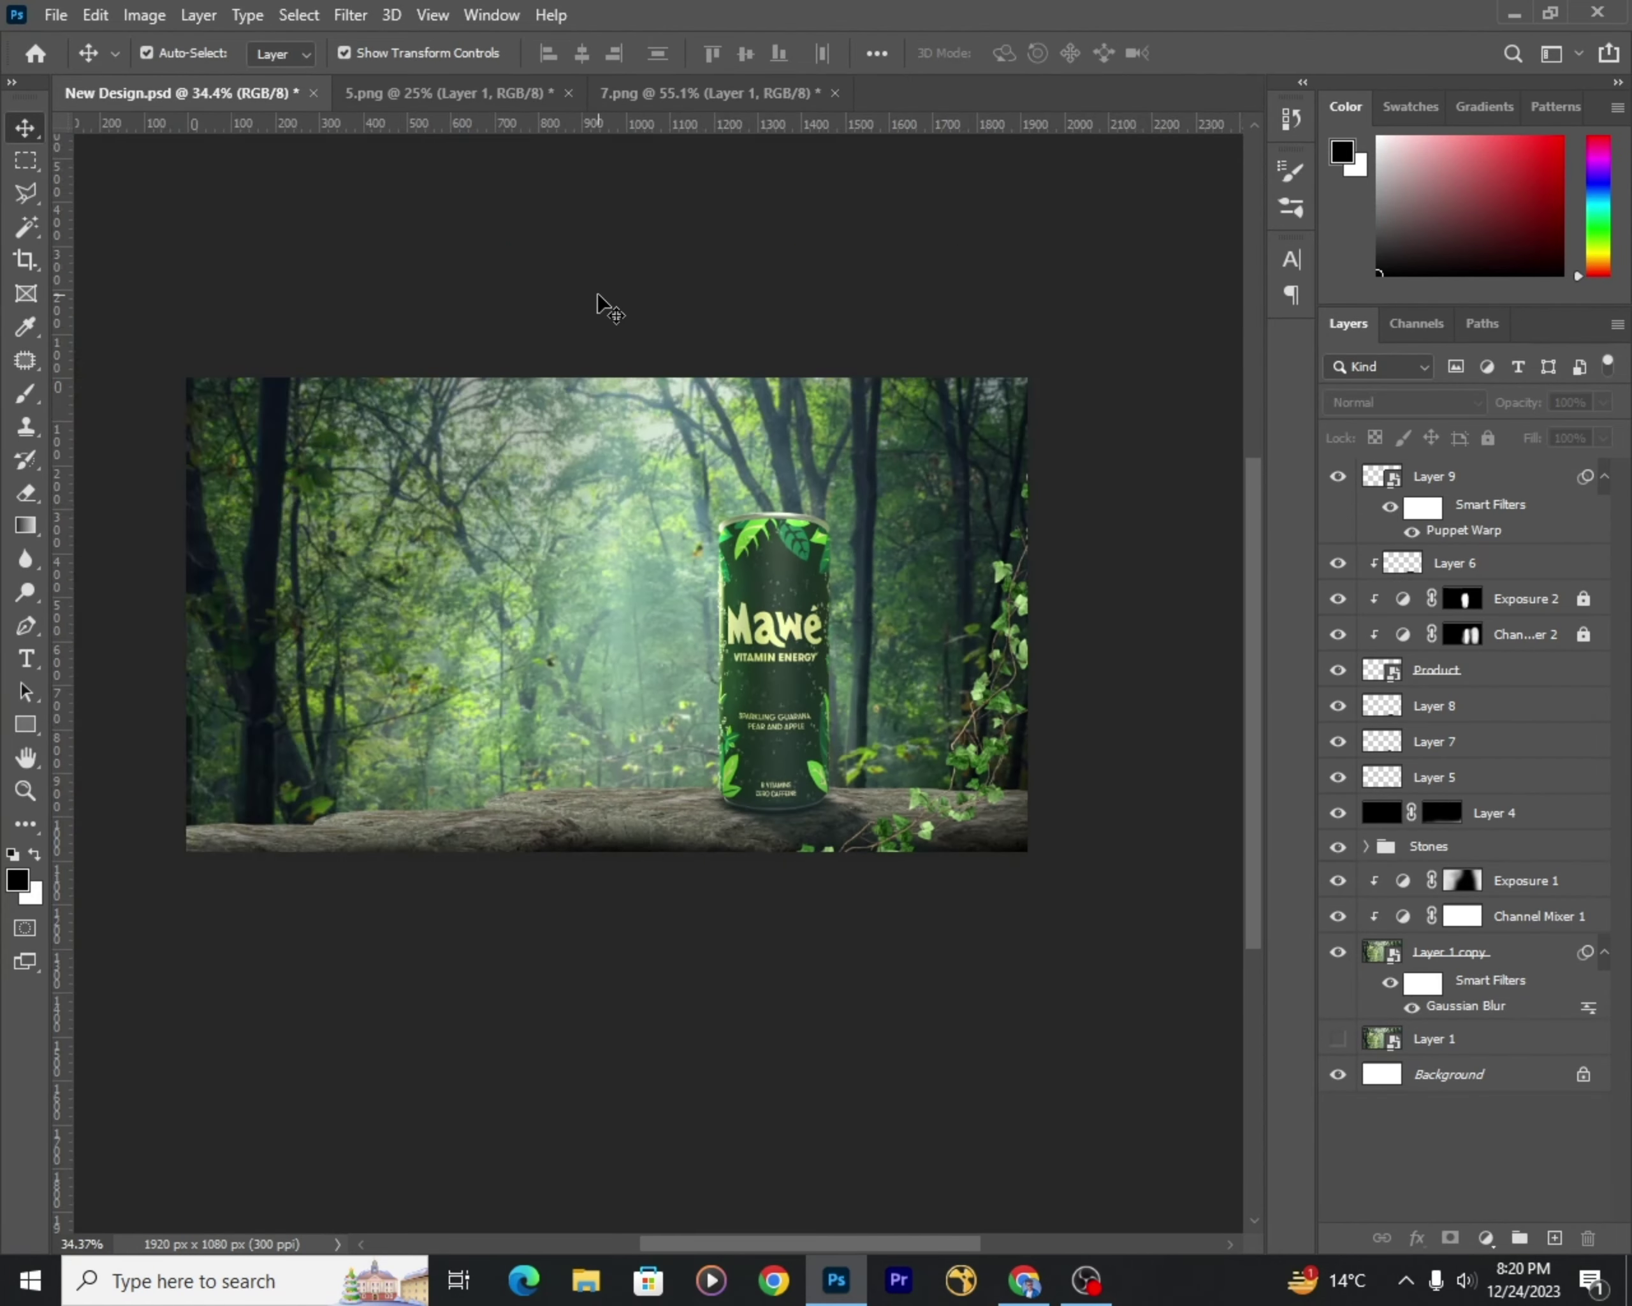
# Step: Bring the palm plant image into the scene and commit its placement
pyautogui.click(734, 93)
pyautogui.moveTo(1140, 561)
pyautogui.mouseDown()
pyautogui.moveTo(460, 561)
pyautogui.moveTo(570, 645)
pyautogui.moveTo(1247, 619)
pyautogui.mouseUp()
pyautogui.press('Return')
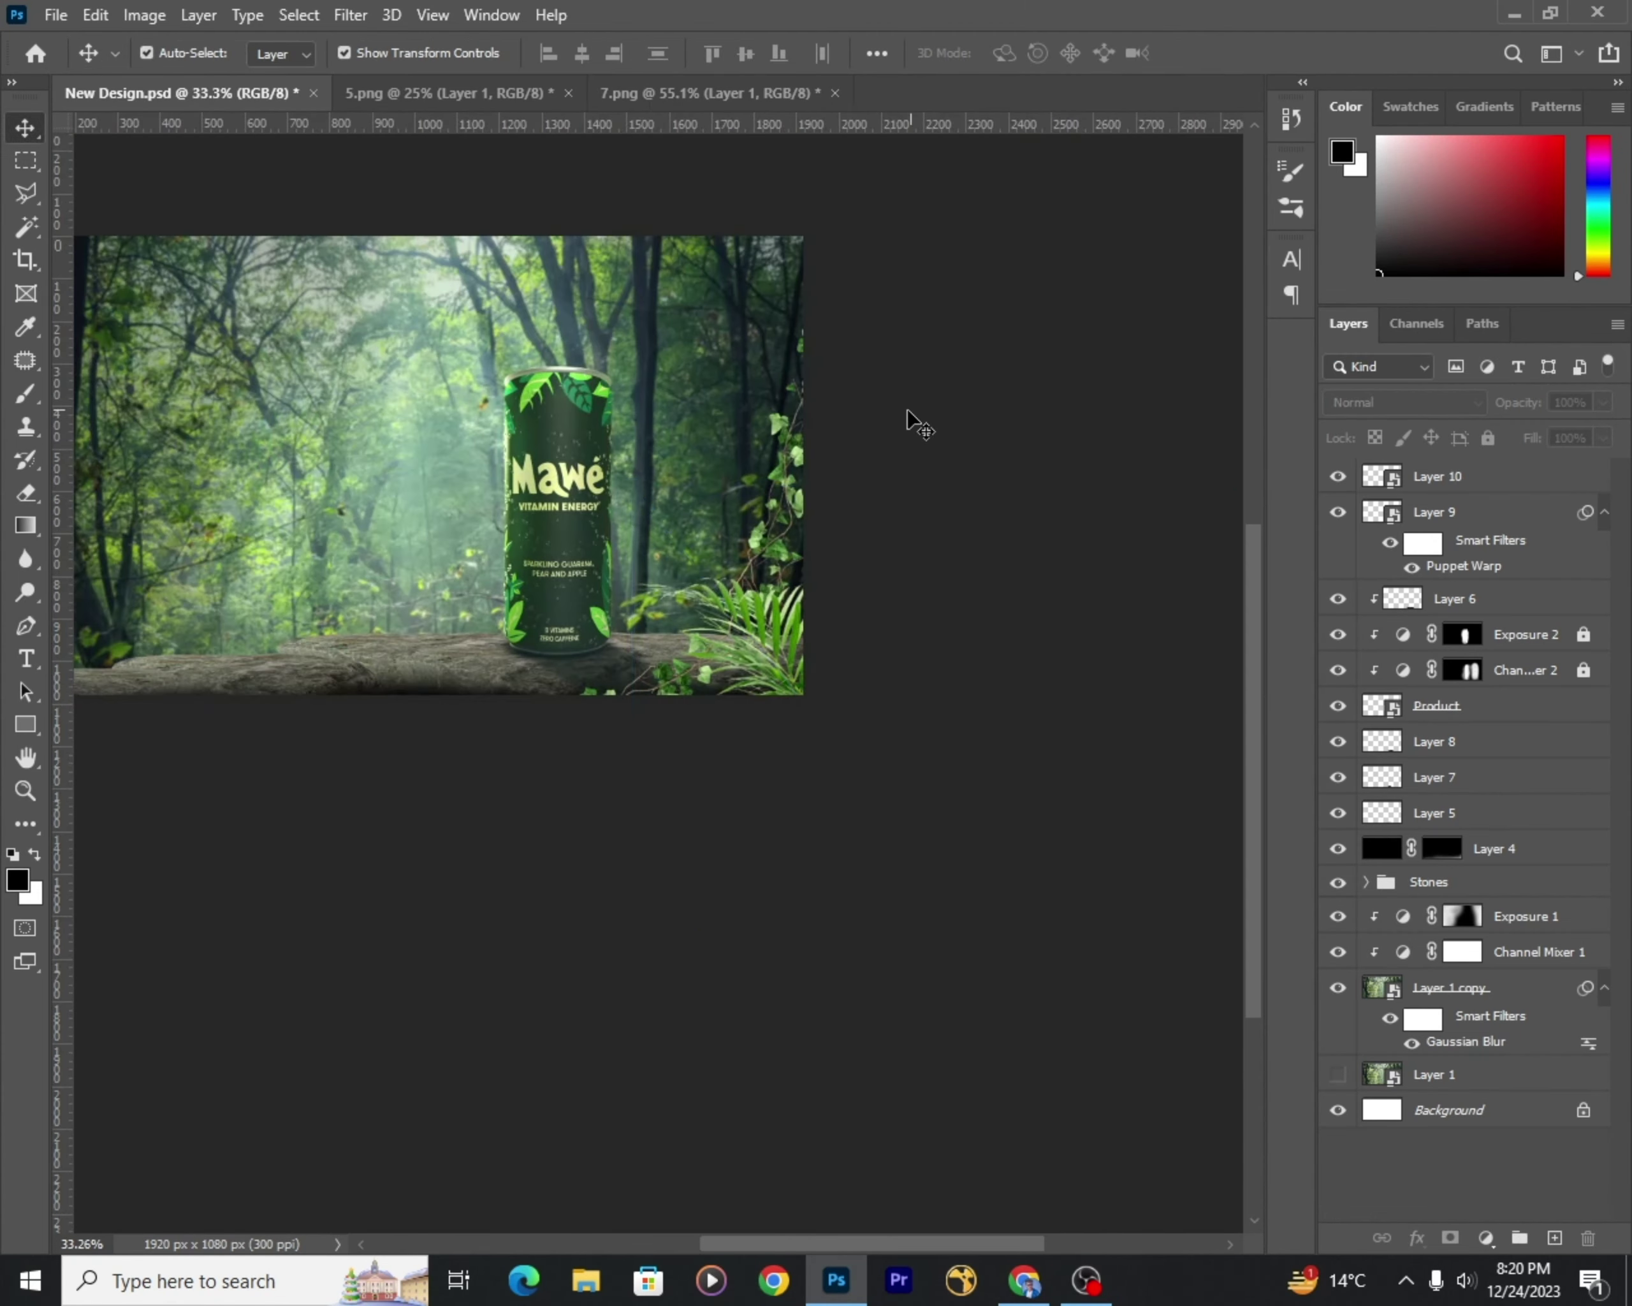
pyautogui.scroll(1, 909, 422)
# Step: Move the duplicated ivy vine to the scene's left edge and flip it horizontally
pyautogui.click(877, 464)
pyautogui.scroll(-3, 916, 501)
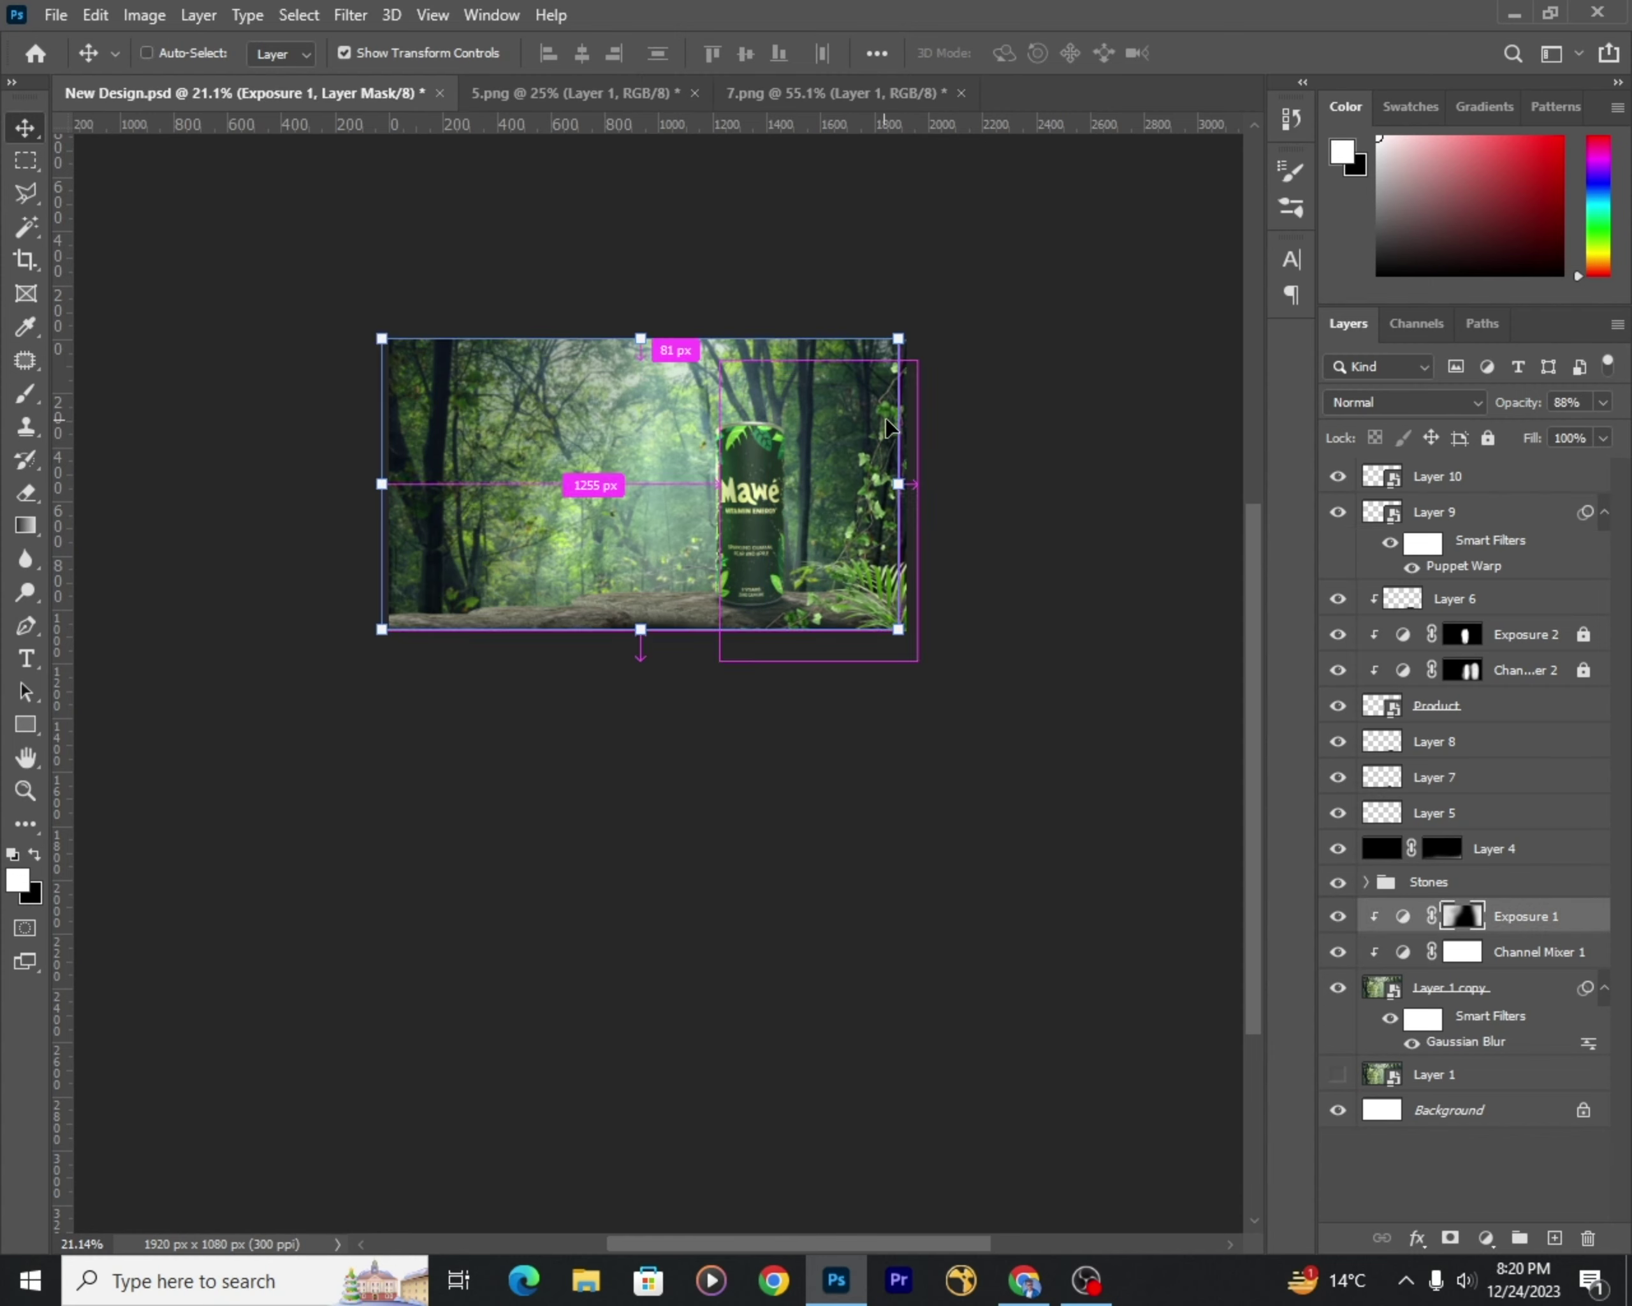
pyautogui.moveTo(1312, 403); pyautogui.dragTo(1189, 403)
pyautogui.scroll(3, 902, 481)
pyautogui.click(879, 534)
pyautogui.click(904, 481)
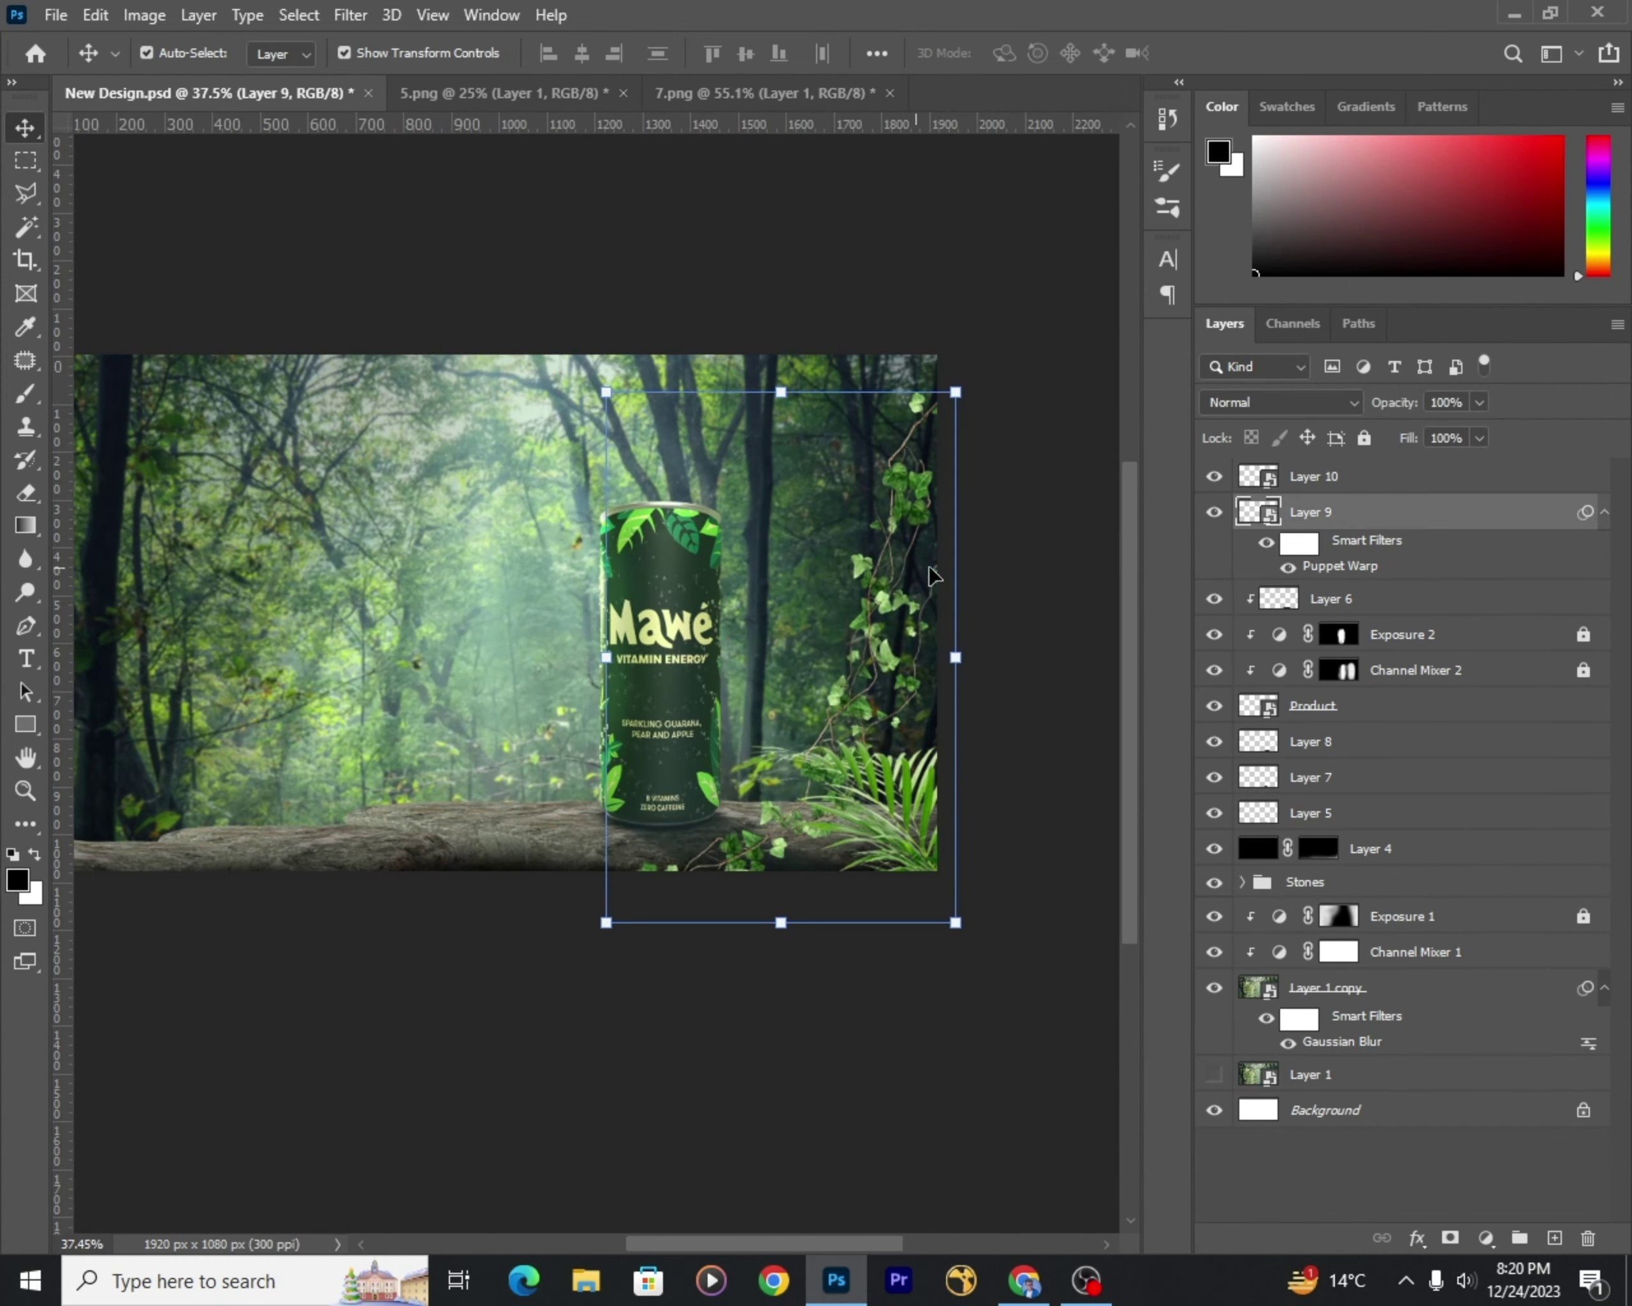
pyautogui.moveTo(978, 517); pyautogui.dragTo(418, 452)
pyautogui.rightClick(586, 504)
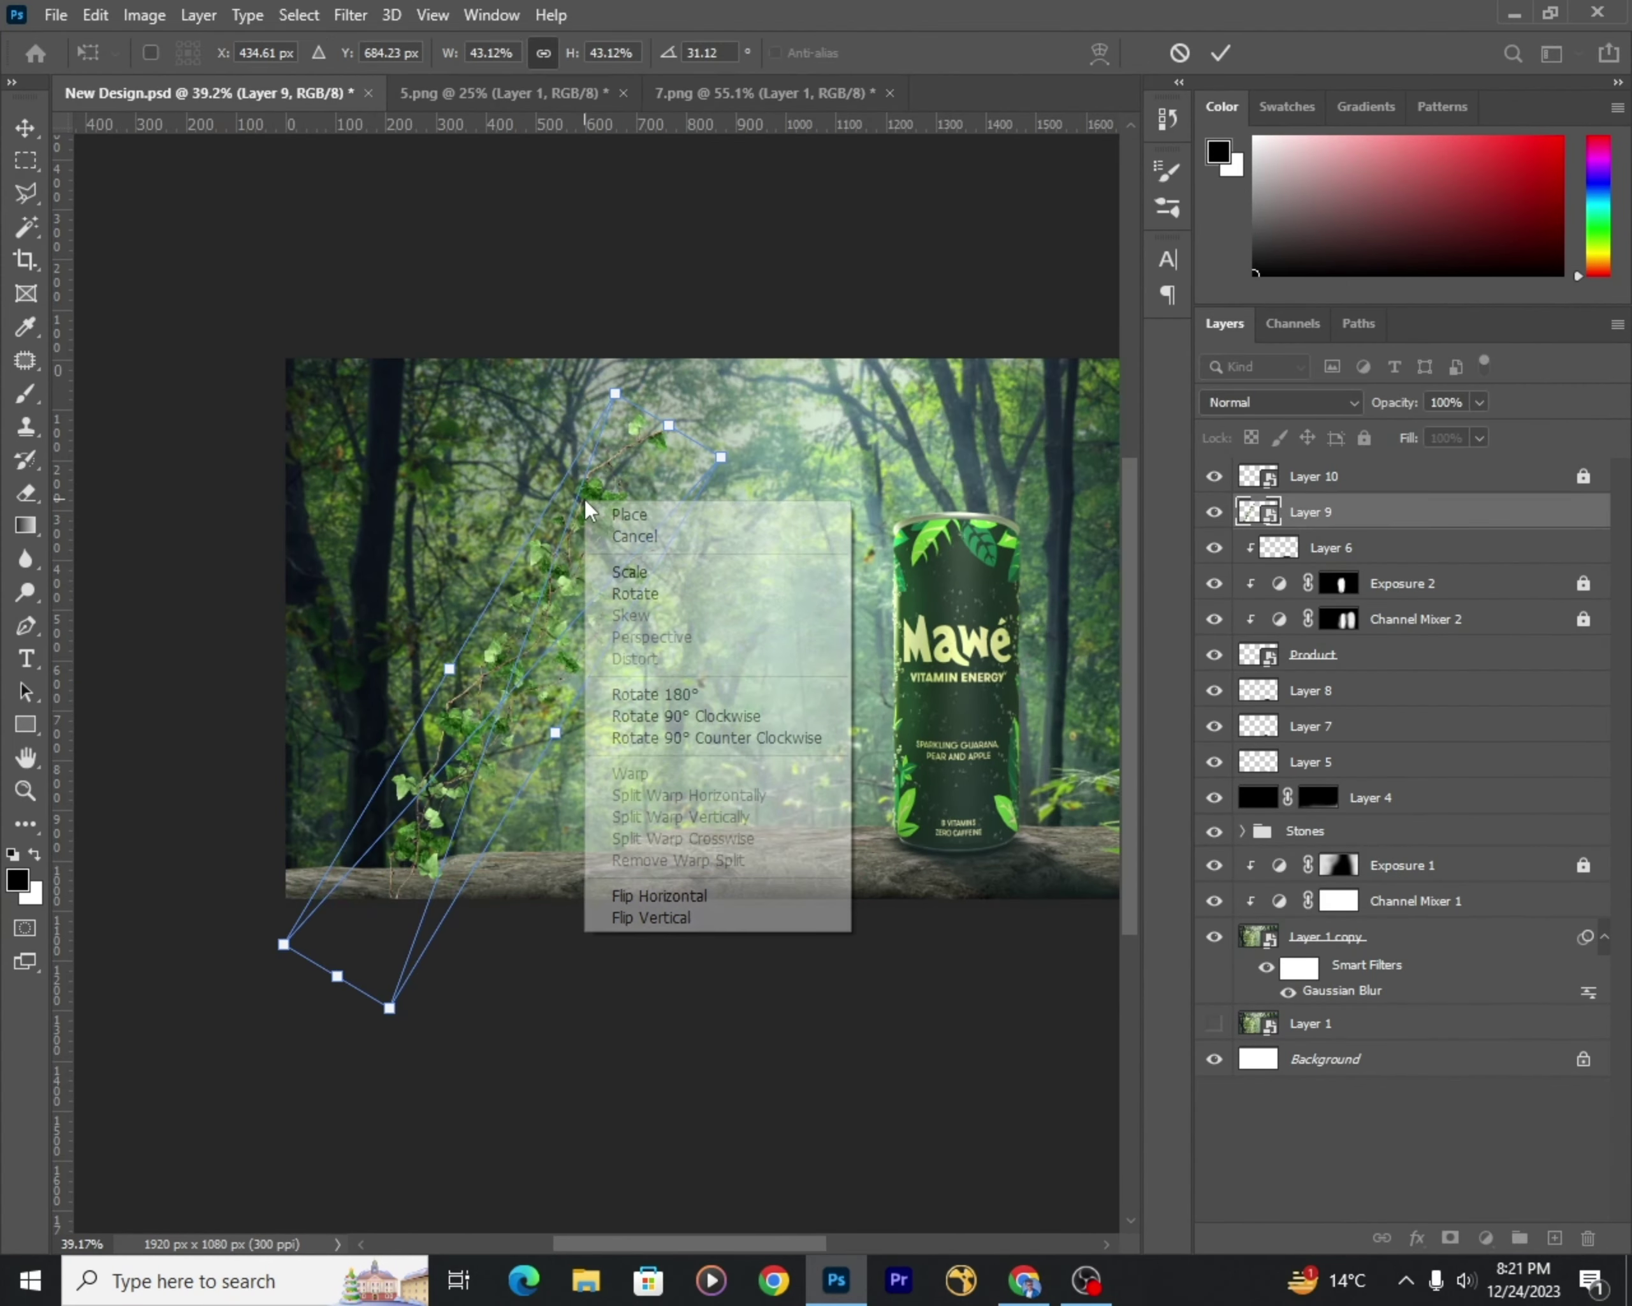
pyautogui.click(649, 915)
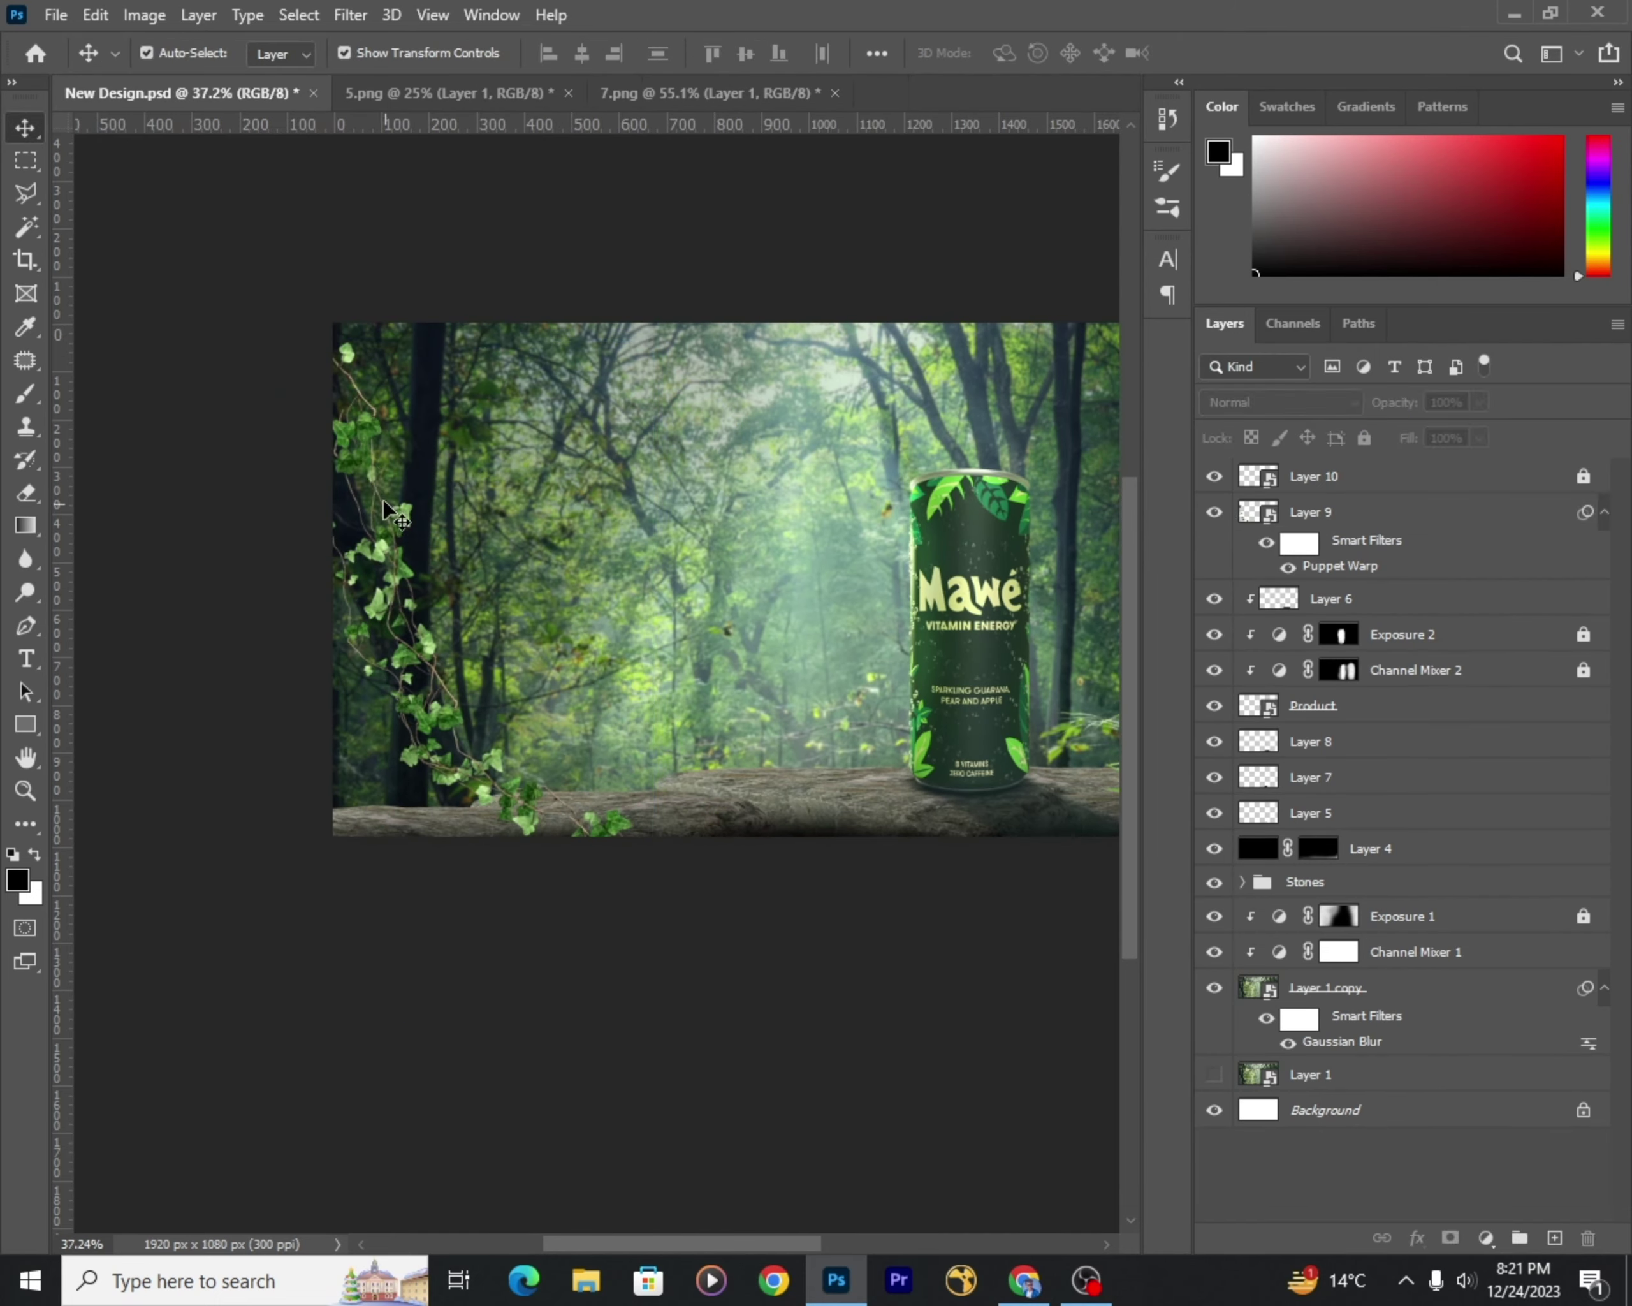
pyautogui.moveTo(373, 464); pyautogui.dragTo(324, 491)
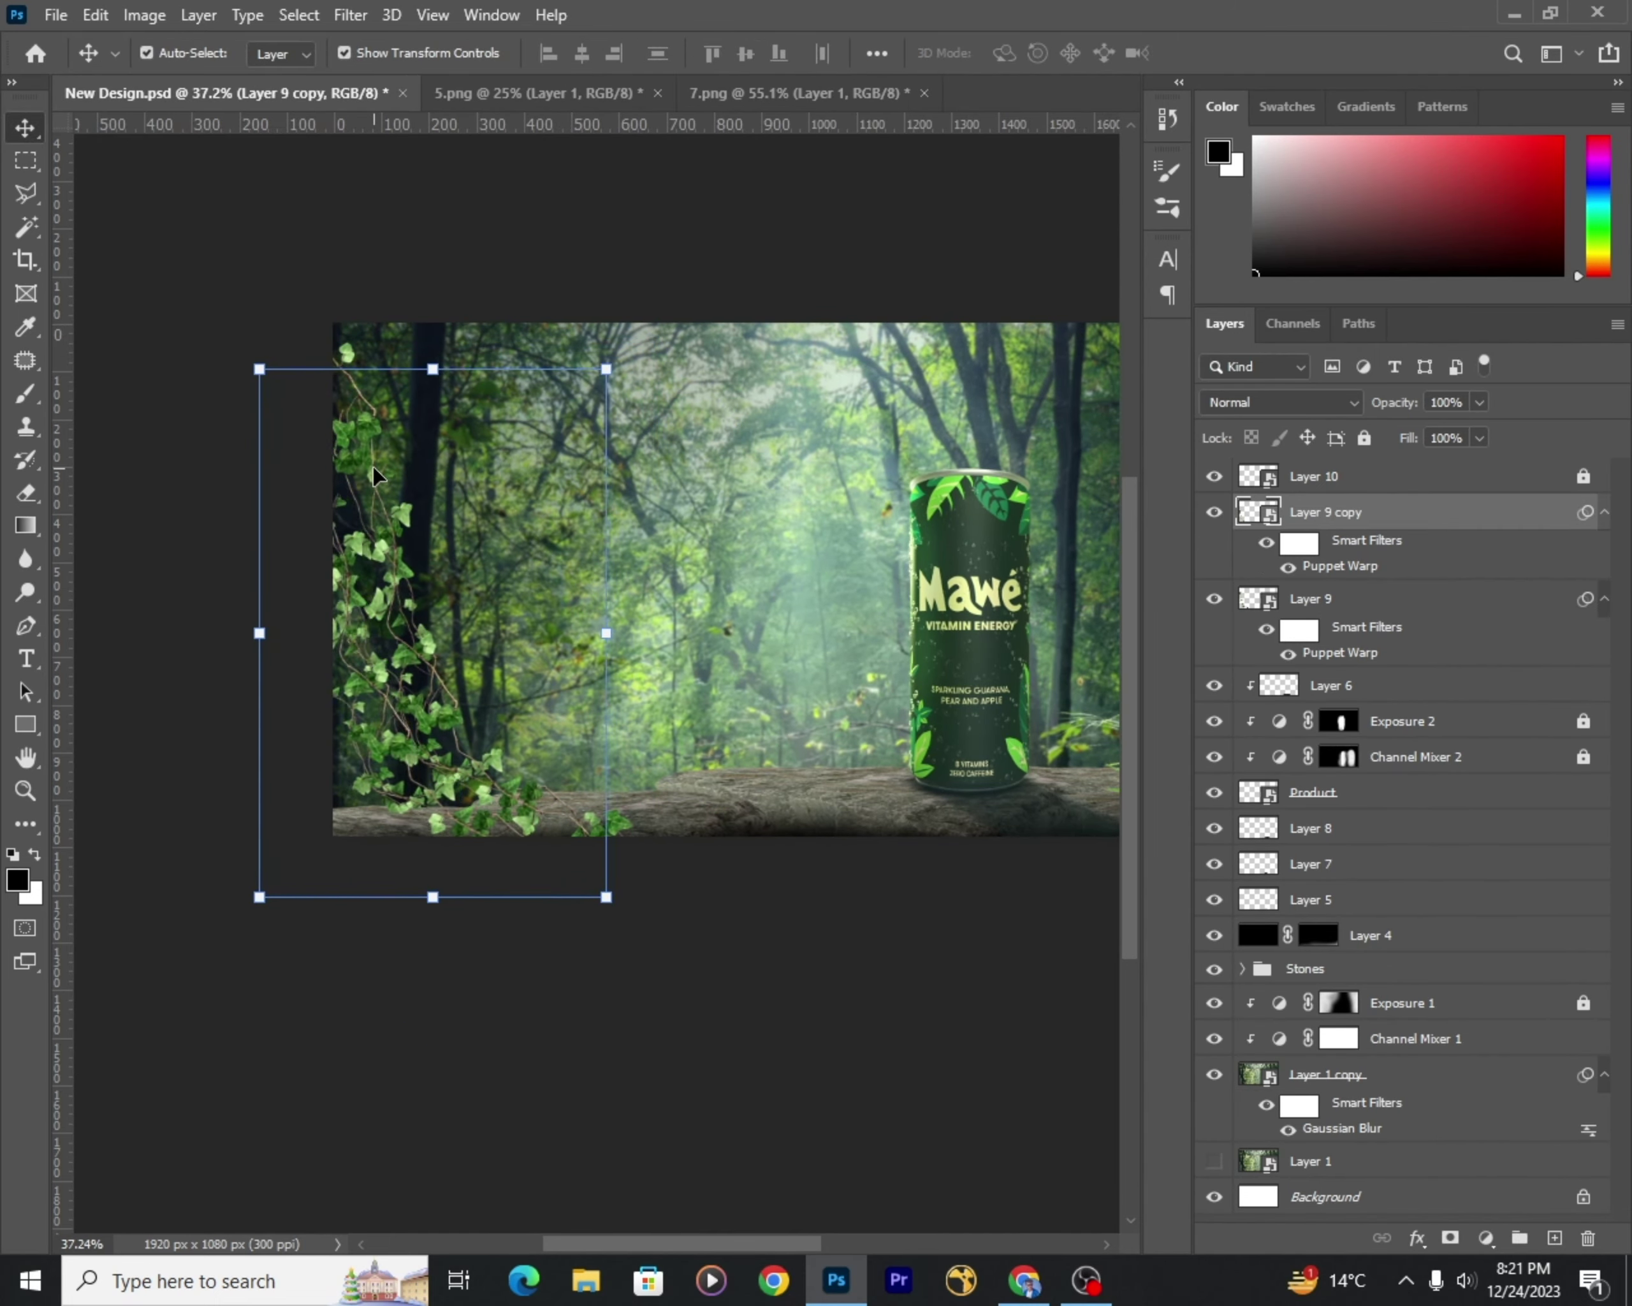
# Step: Alt-drag the palm fronds to create Layer 10 copy in the bottom-left corner
pyautogui.scroll(-2, 550, 308)
pyautogui.scroll(3, 562, 321)
pyautogui.scroll(-4, 561, 322)
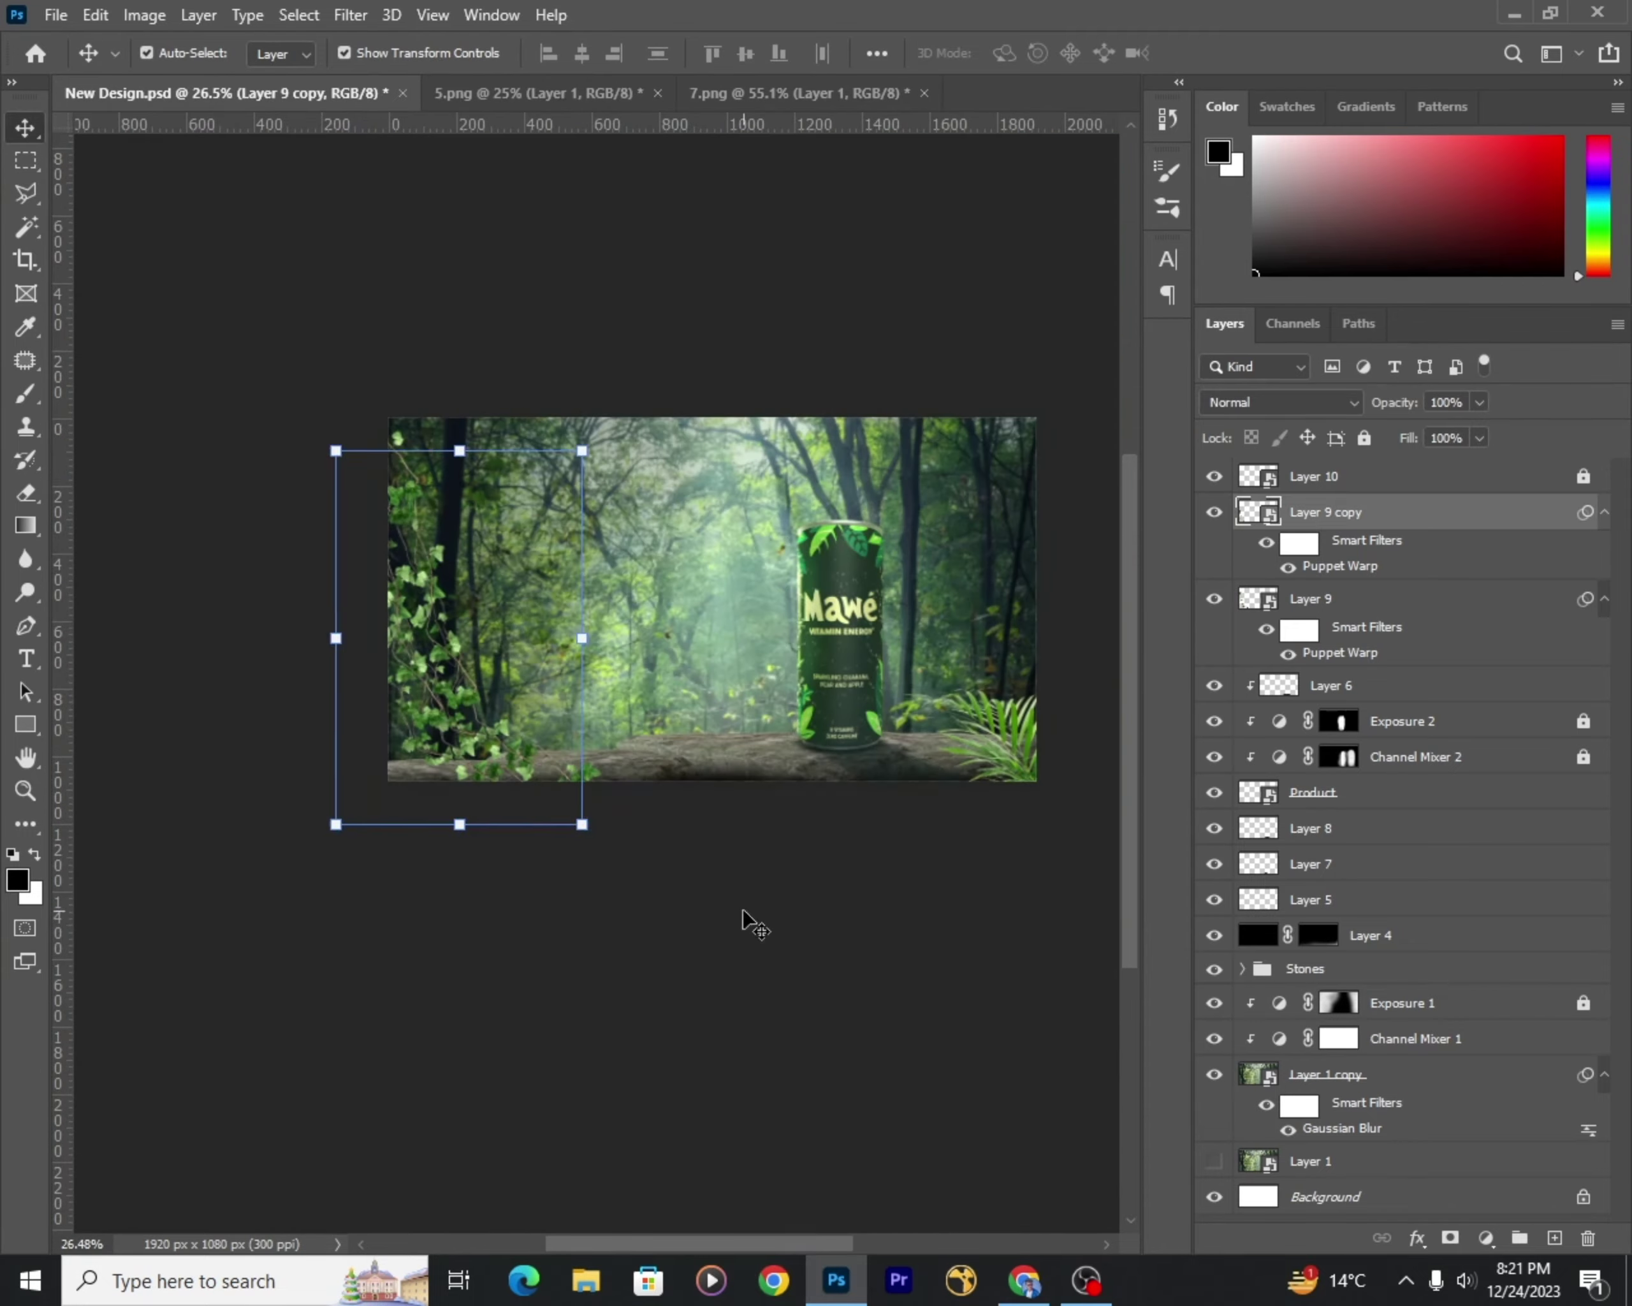
pyautogui.click(743, 918)
pyautogui.scroll(1, 775, 772)
pyautogui.click(775, 772)
pyautogui.scroll(3, 776, 772)
pyautogui.click(917, 765)
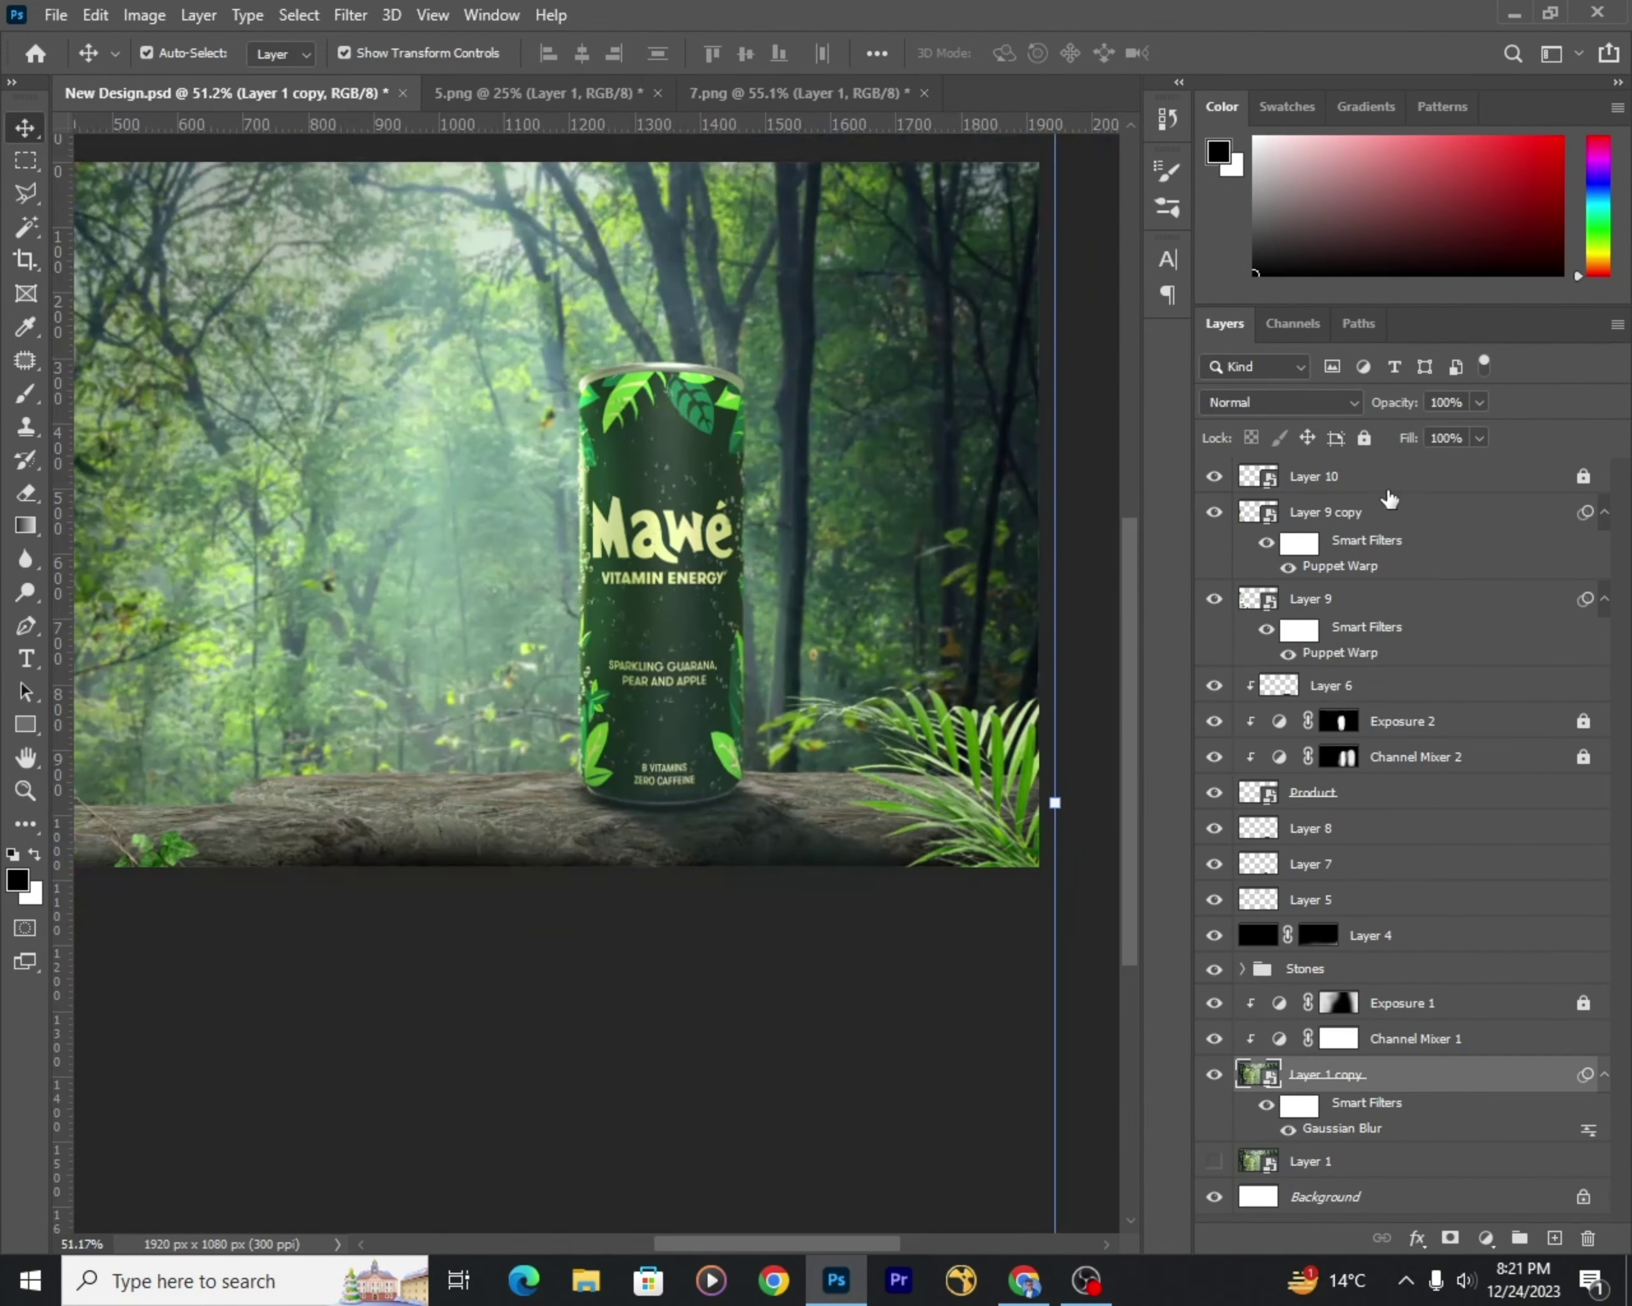
pyautogui.click(967, 757)
pyautogui.moveTo(966, 756); pyautogui.dragTo(782, 768)
pyautogui.scroll(-5, 729, 911)
pyautogui.scroll(4, 929, 816)
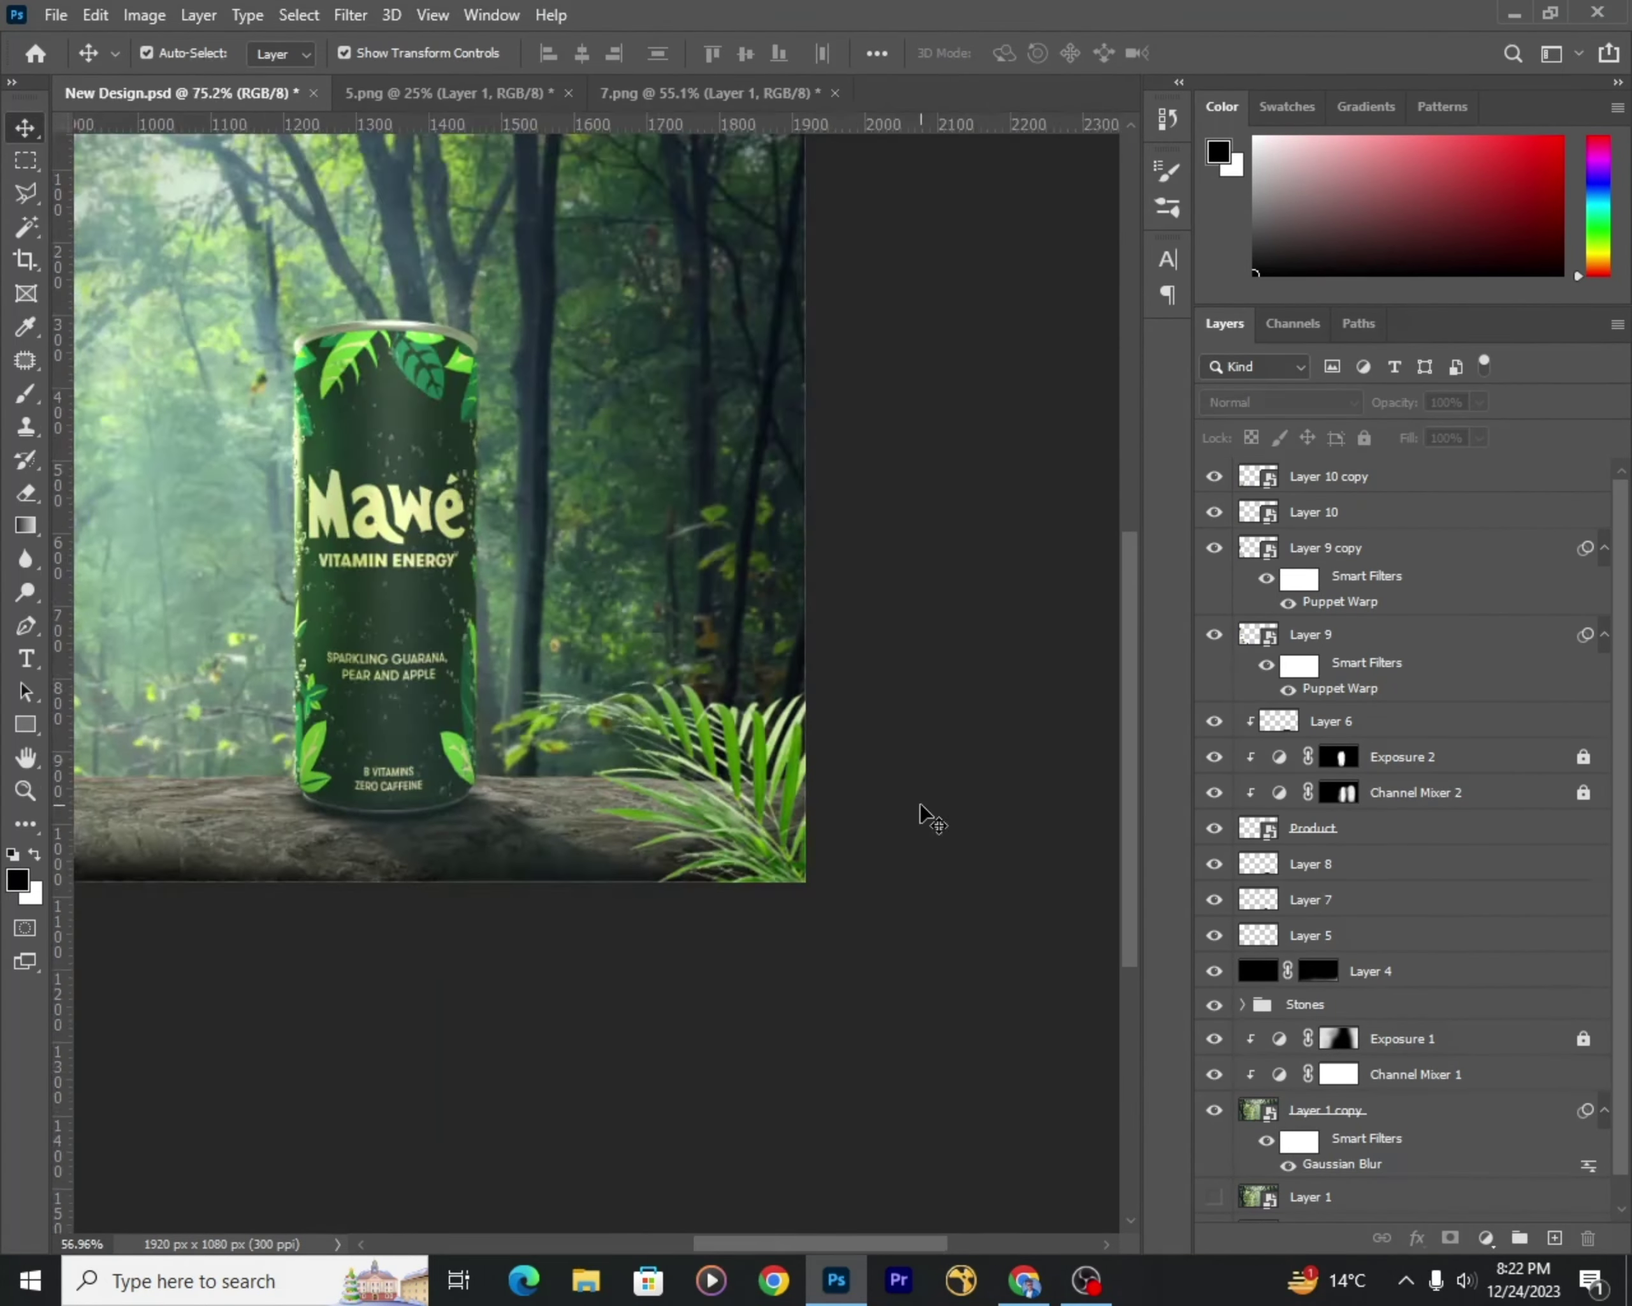
pyautogui.scroll(2, 886, 704)
pyautogui.scroll(2, 886, 704)
pyautogui.click(1486, 1237)
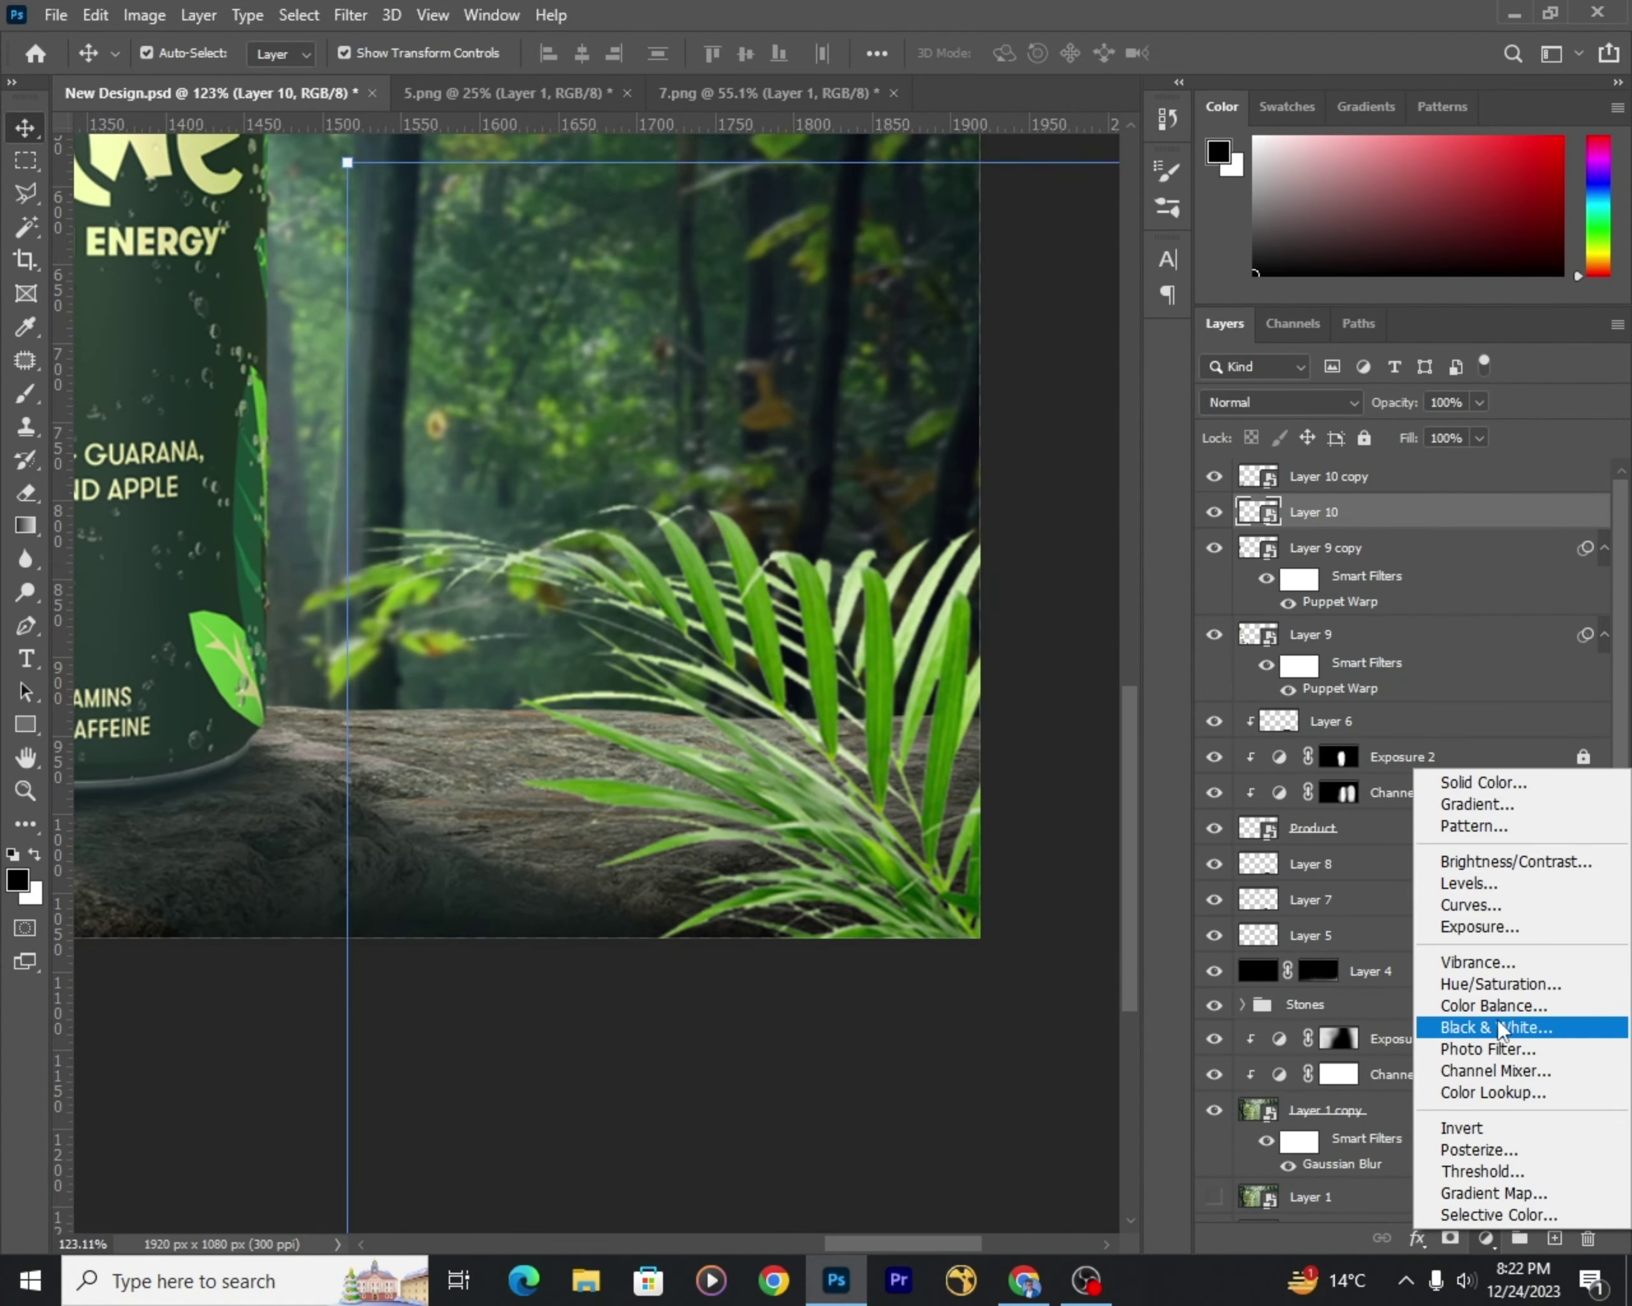
# Step: Add a Brightness/Contrast adjustment at -95, clipped to palm Layer 10
pyautogui.click(1476, 857)
pyautogui.moveTo(1359, 655); pyautogui.dragTo(1262, 649)
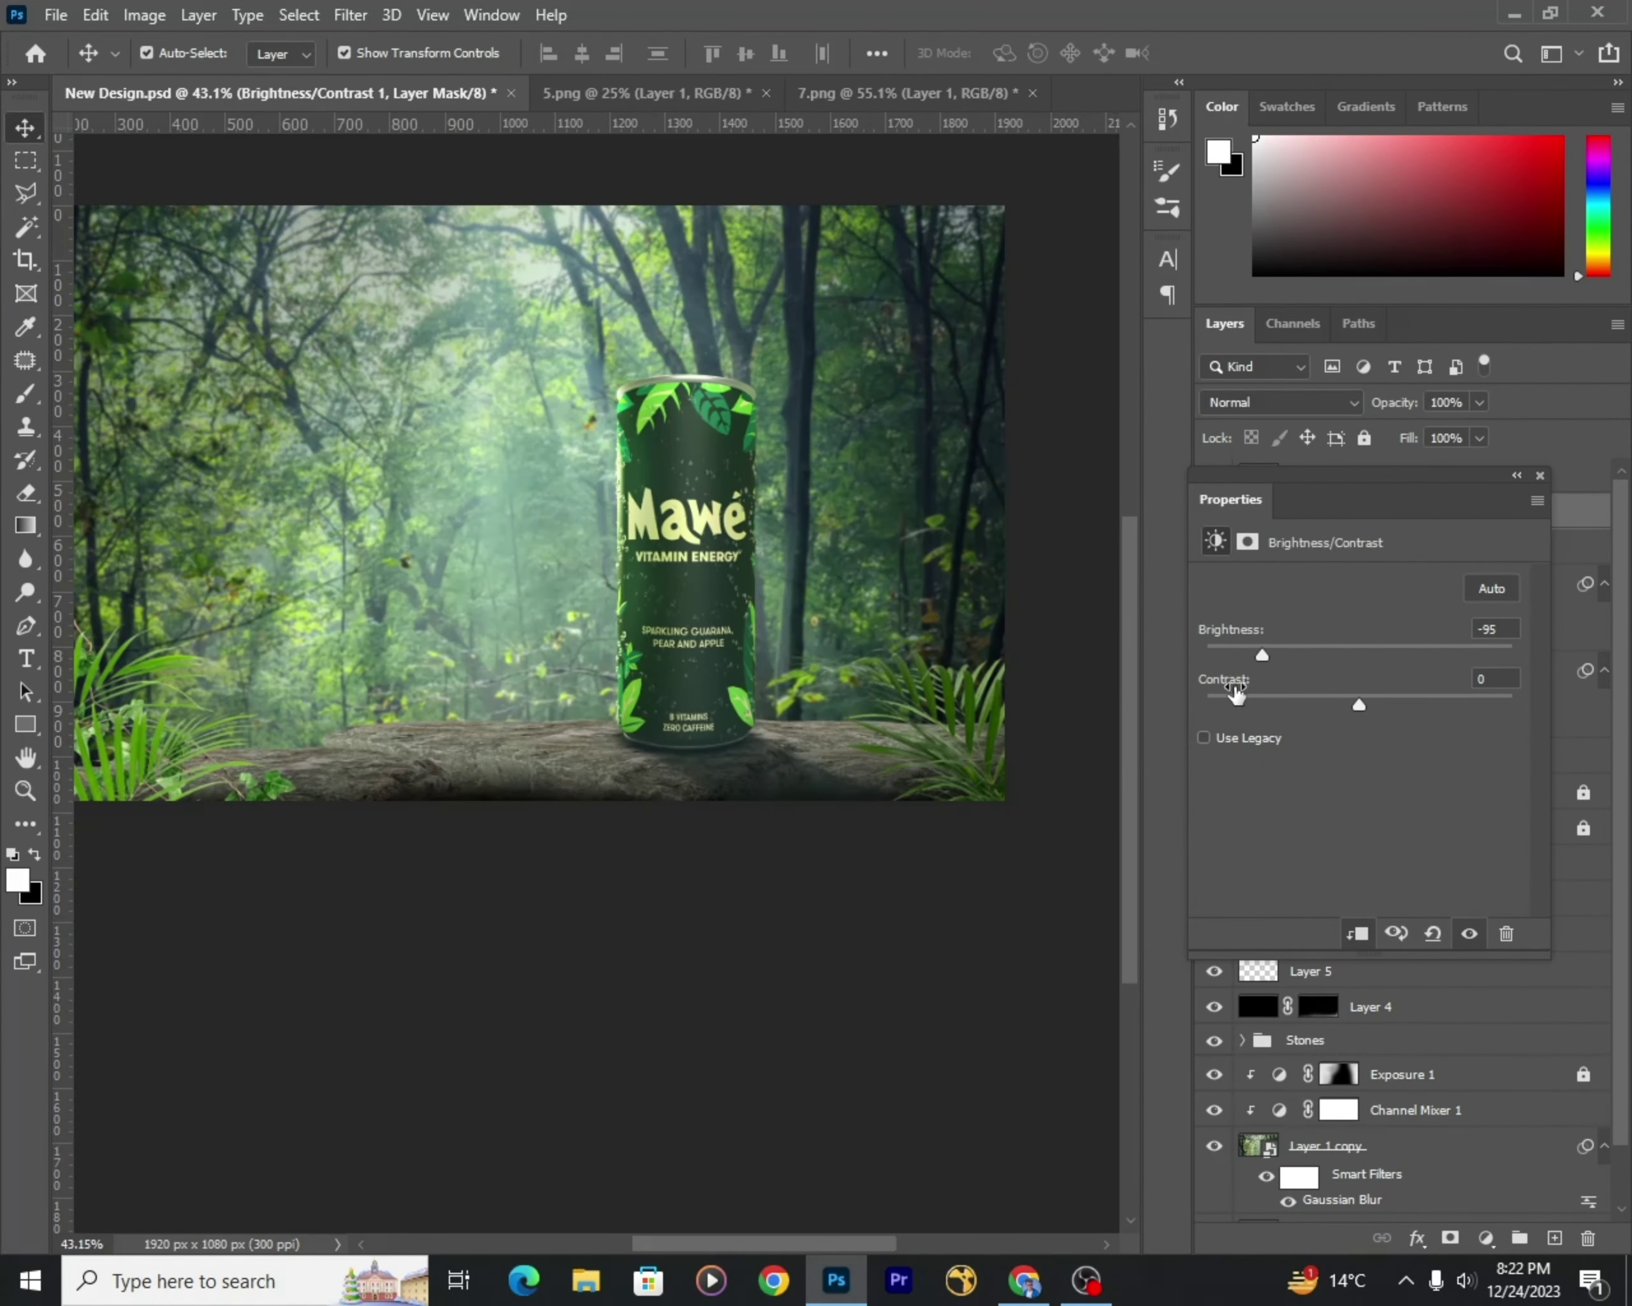
pyautogui.click(1540, 475)
pyautogui.scroll(5, 993, 756)
# Step: Set up a smaller black brush in full-screen view for mask painting
pyautogui.press('x')
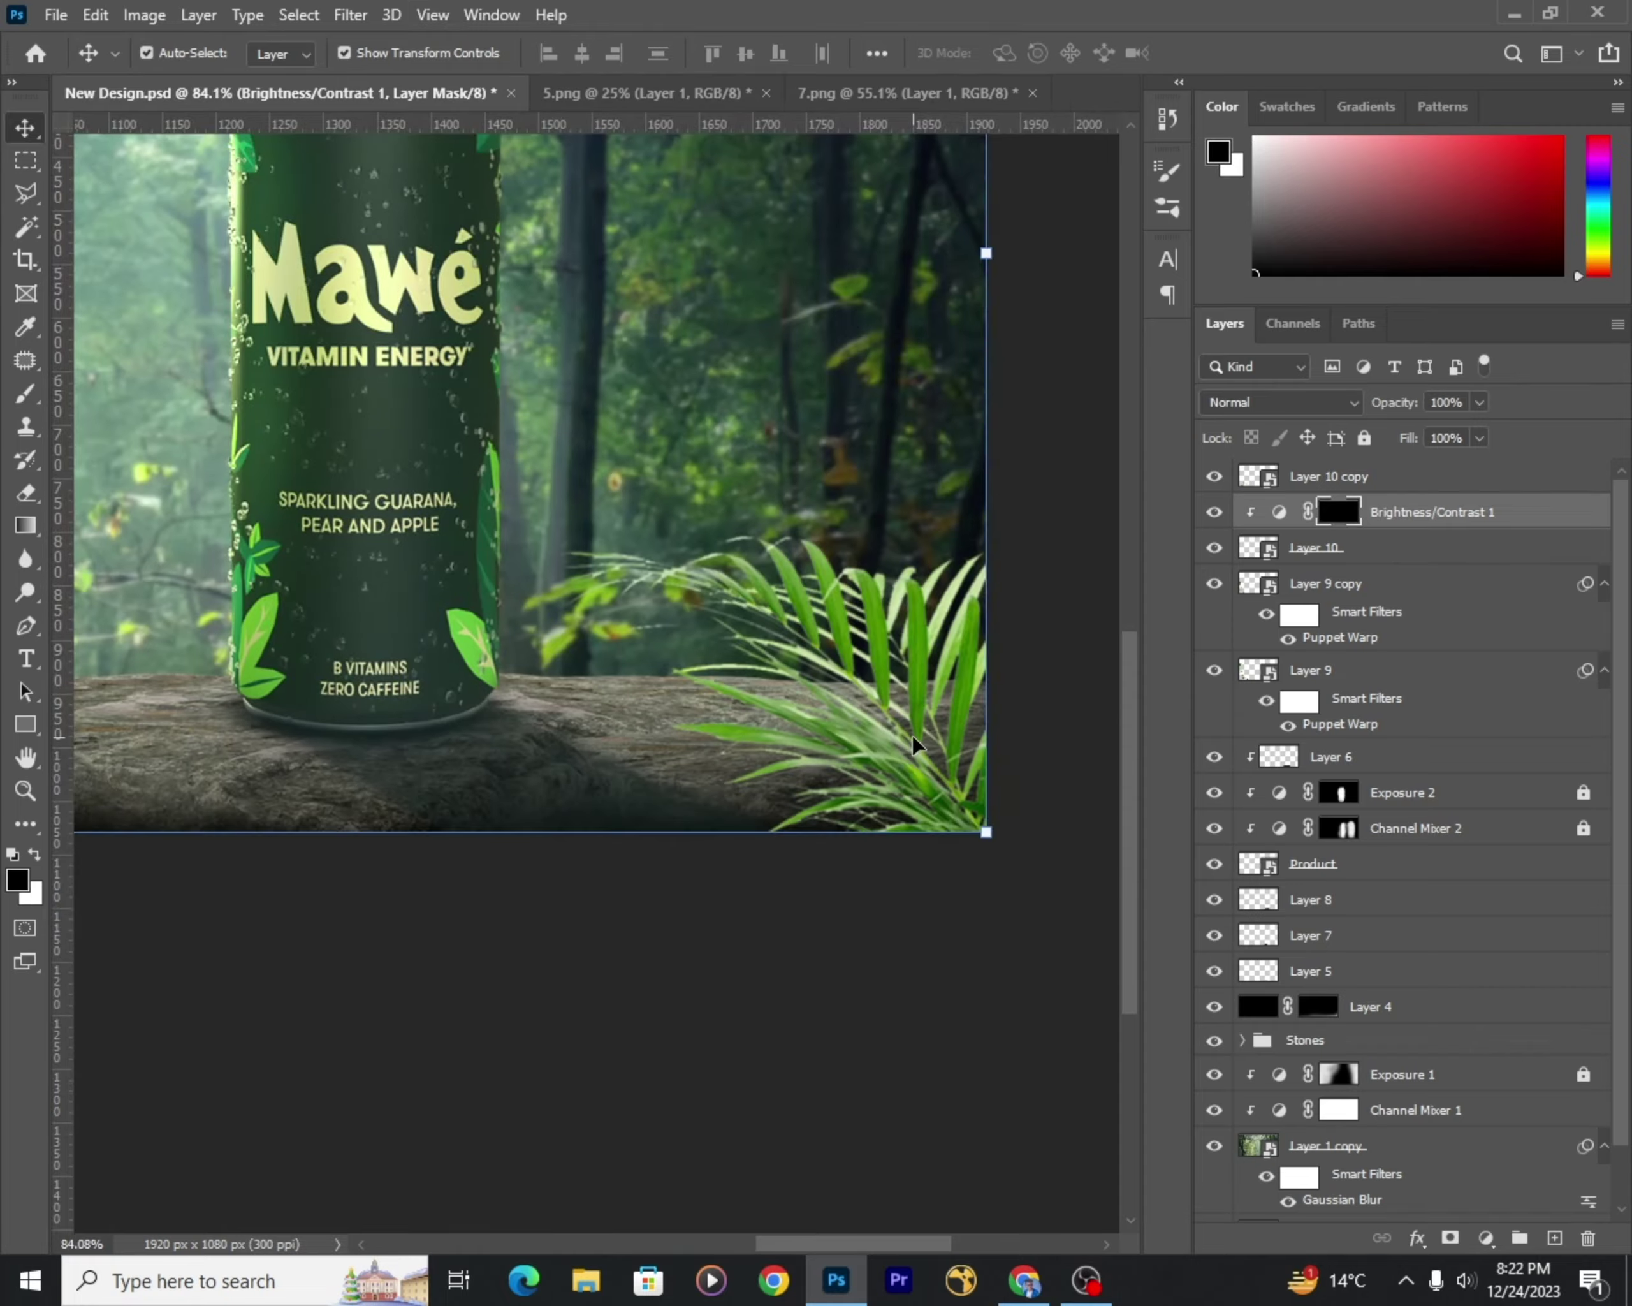
pyautogui.press('b')
pyautogui.scroll(-1, 897, 887)
pyautogui.scroll(2, 906, 898)
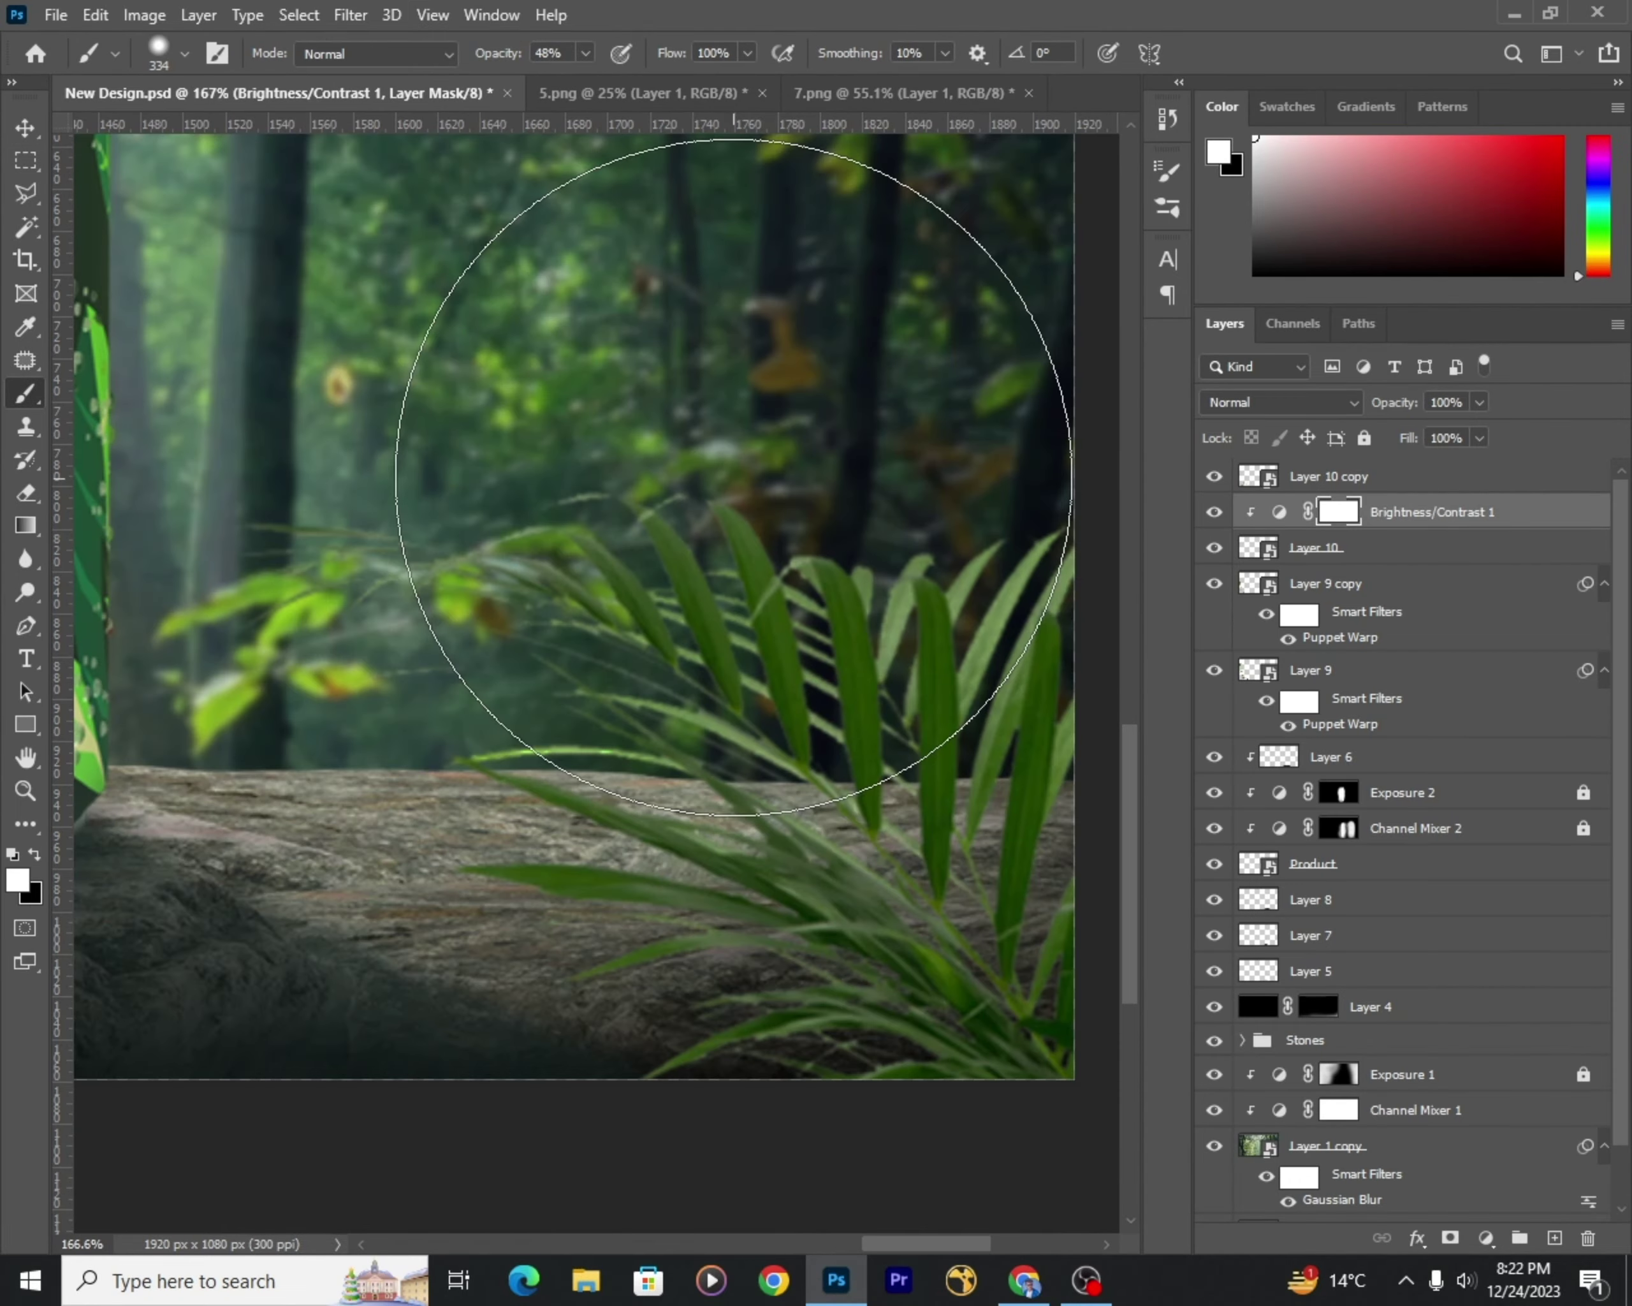
pyautogui.press('f')
pyautogui.press('f')
pyautogui.moveTo(1142, 547); pyautogui.dragTo(1061, 529)
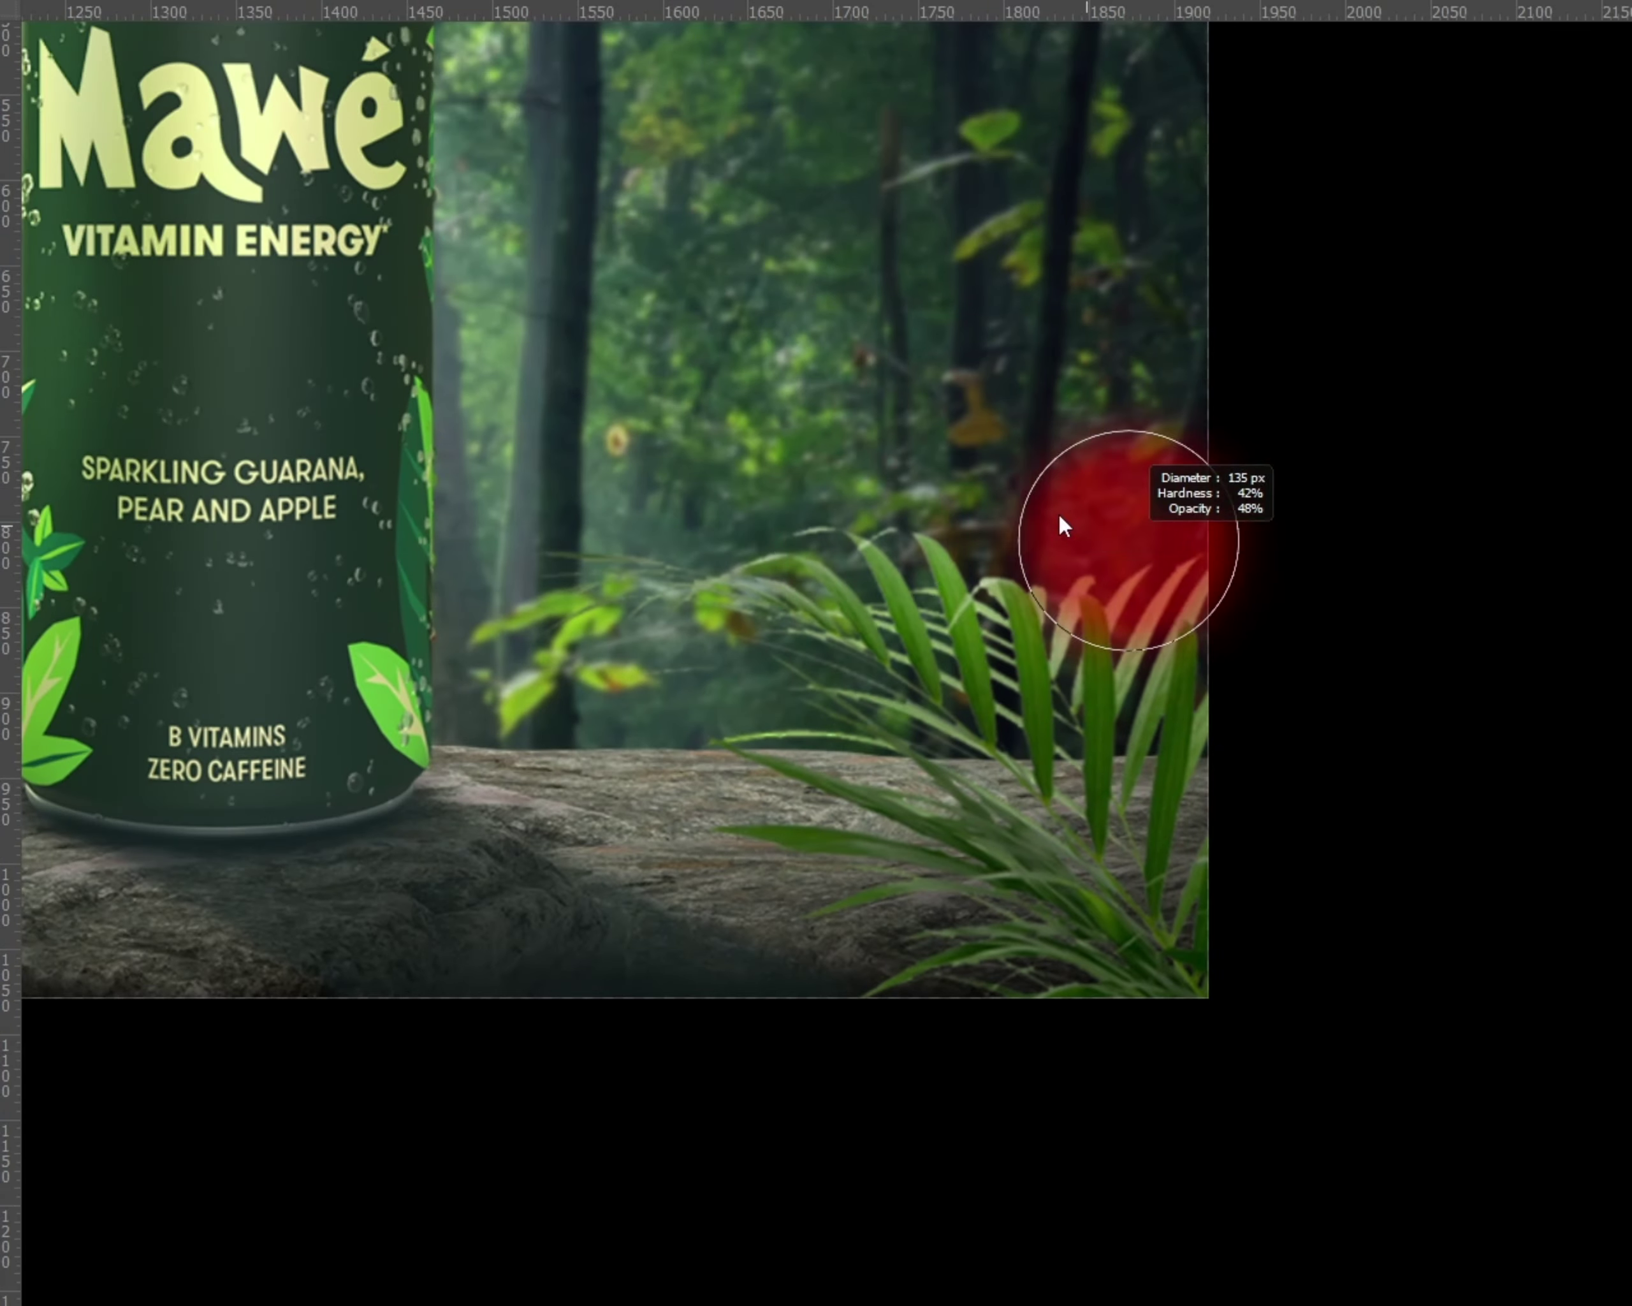
# Step: Paint the Brightness/Contrast mask over the bottom-right palm fronds, then return to Move
pyautogui.scroll(2, 1096, 740)
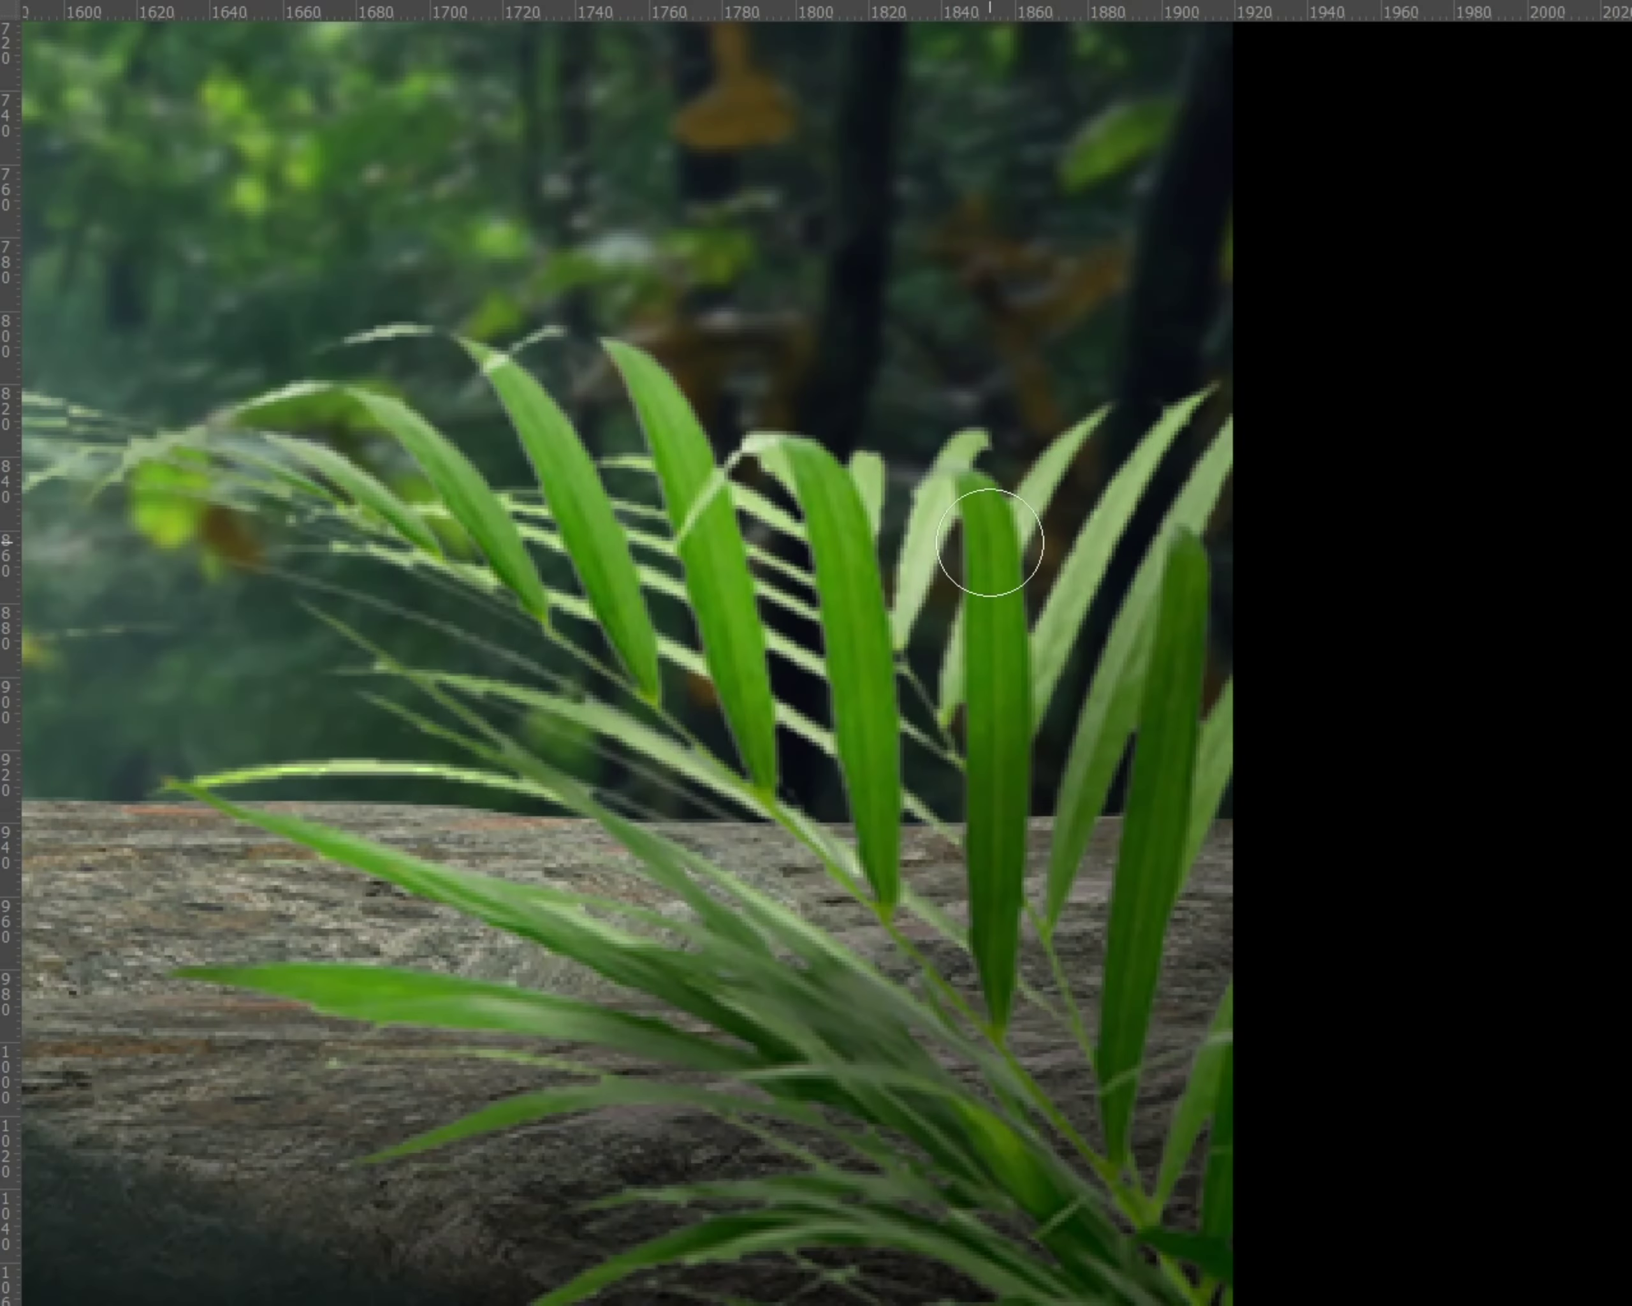
pyautogui.scroll(-4, 1119, 886)
pyautogui.scroll(4, 896, 740)
pyautogui.scroll(1, 932, 764)
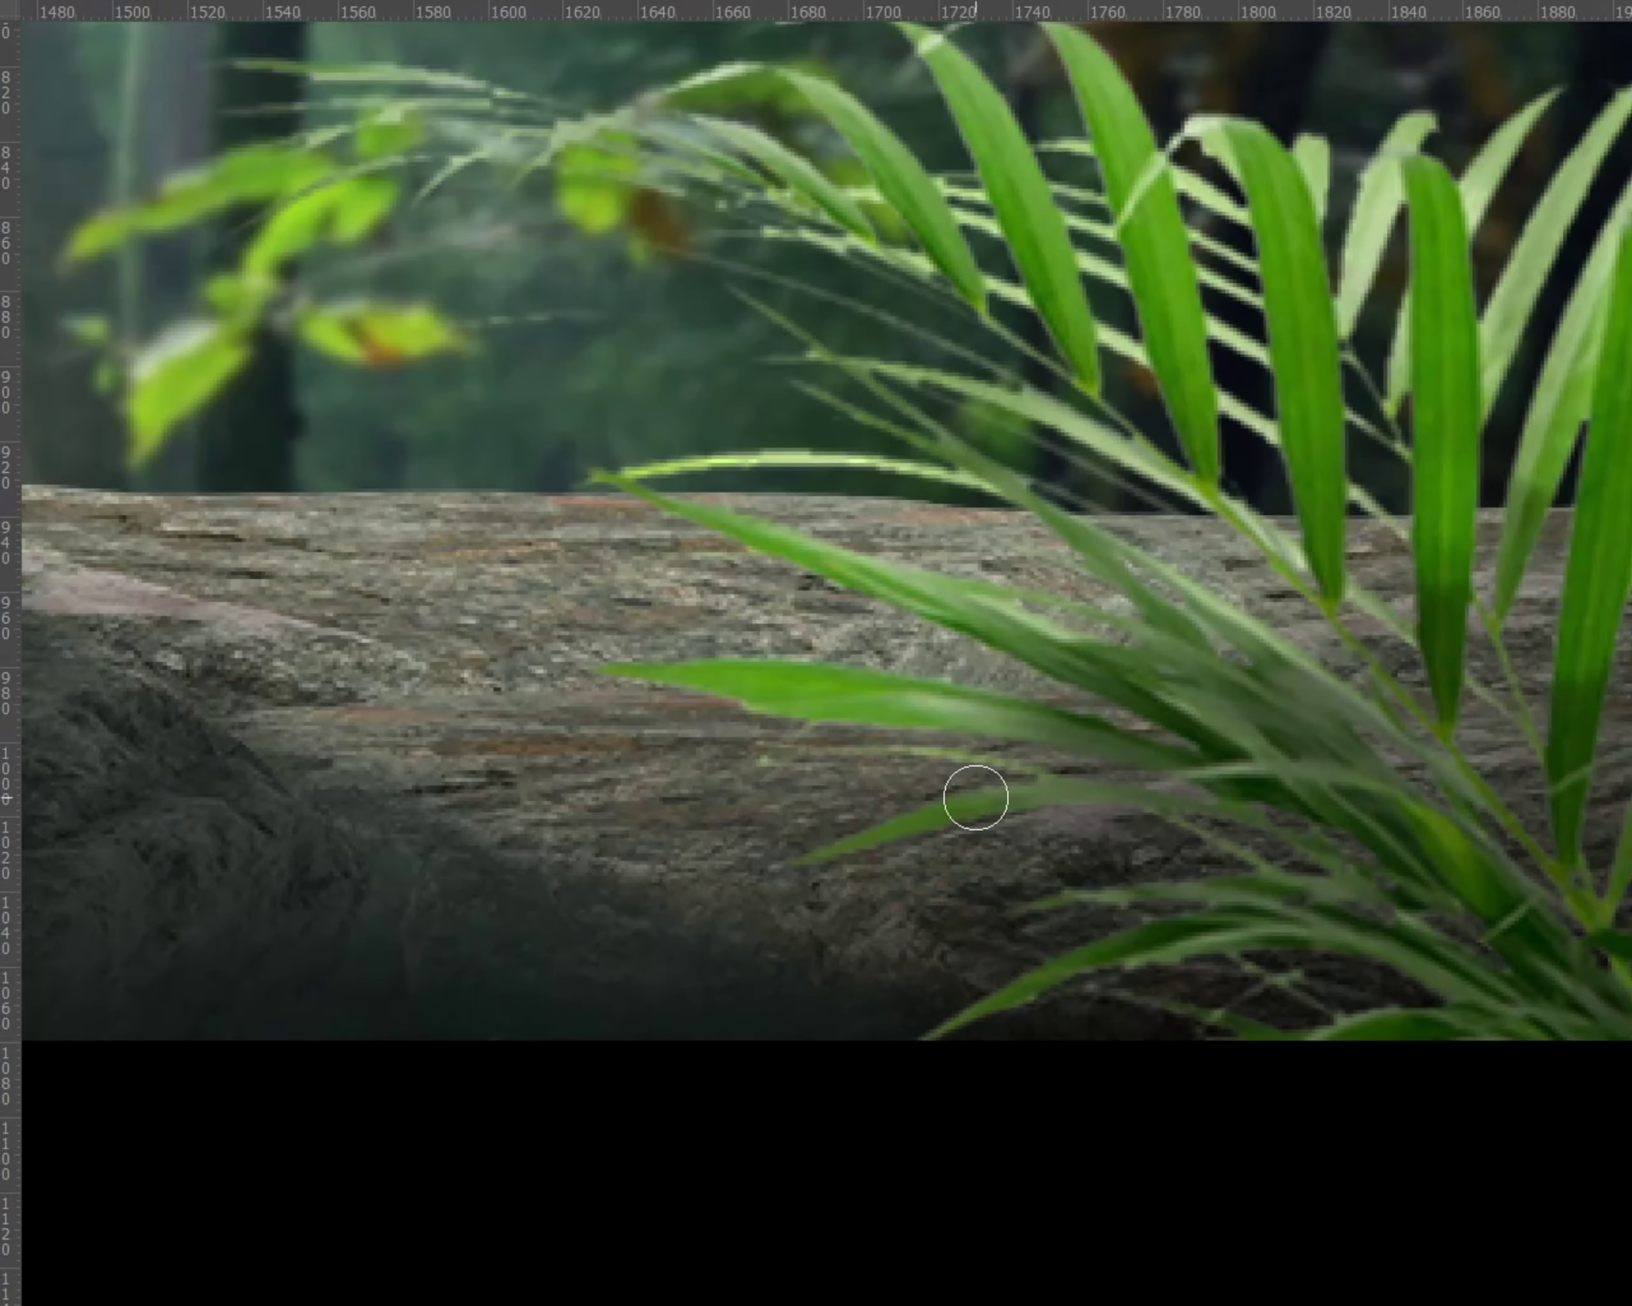
pyautogui.scroll(-2, 1001, 833)
pyautogui.scroll(-2, 1085, 886)
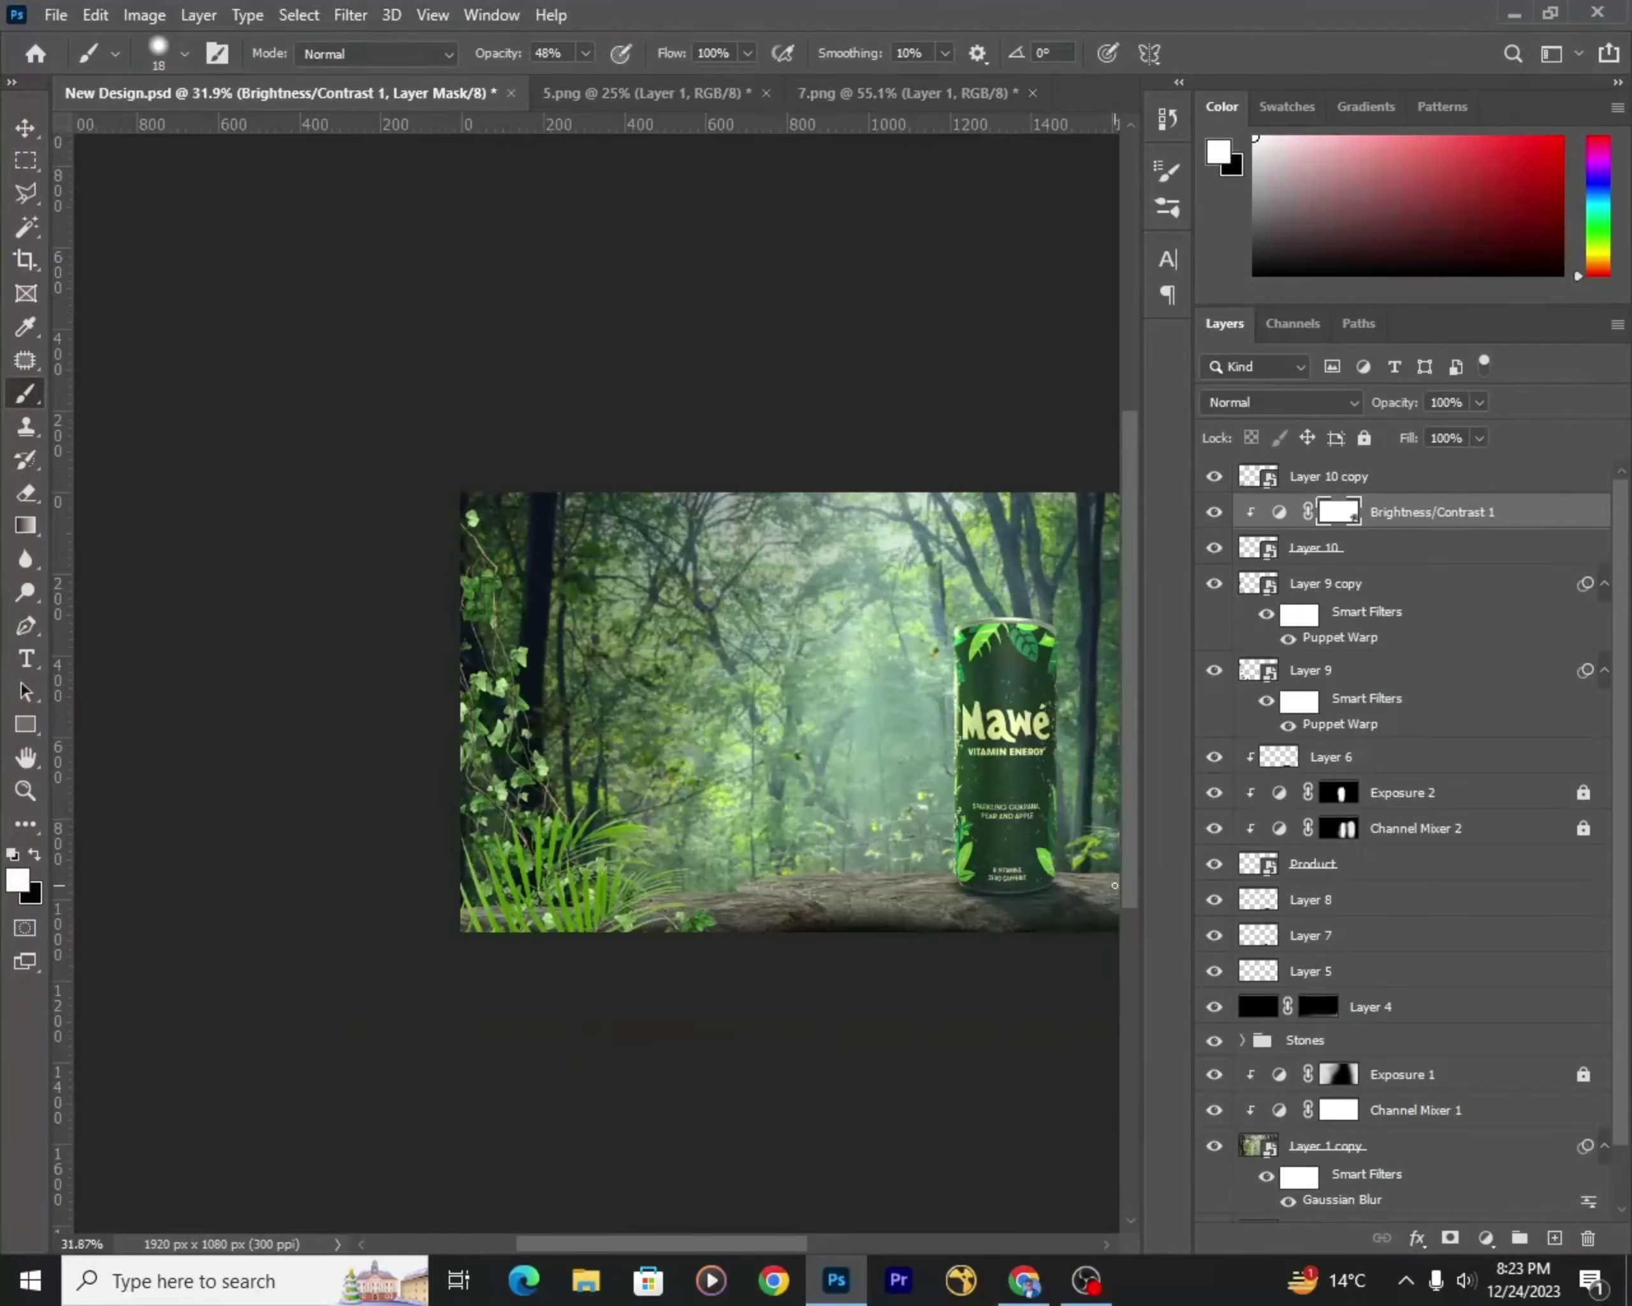
pyautogui.scroll(2, 1114, 886)
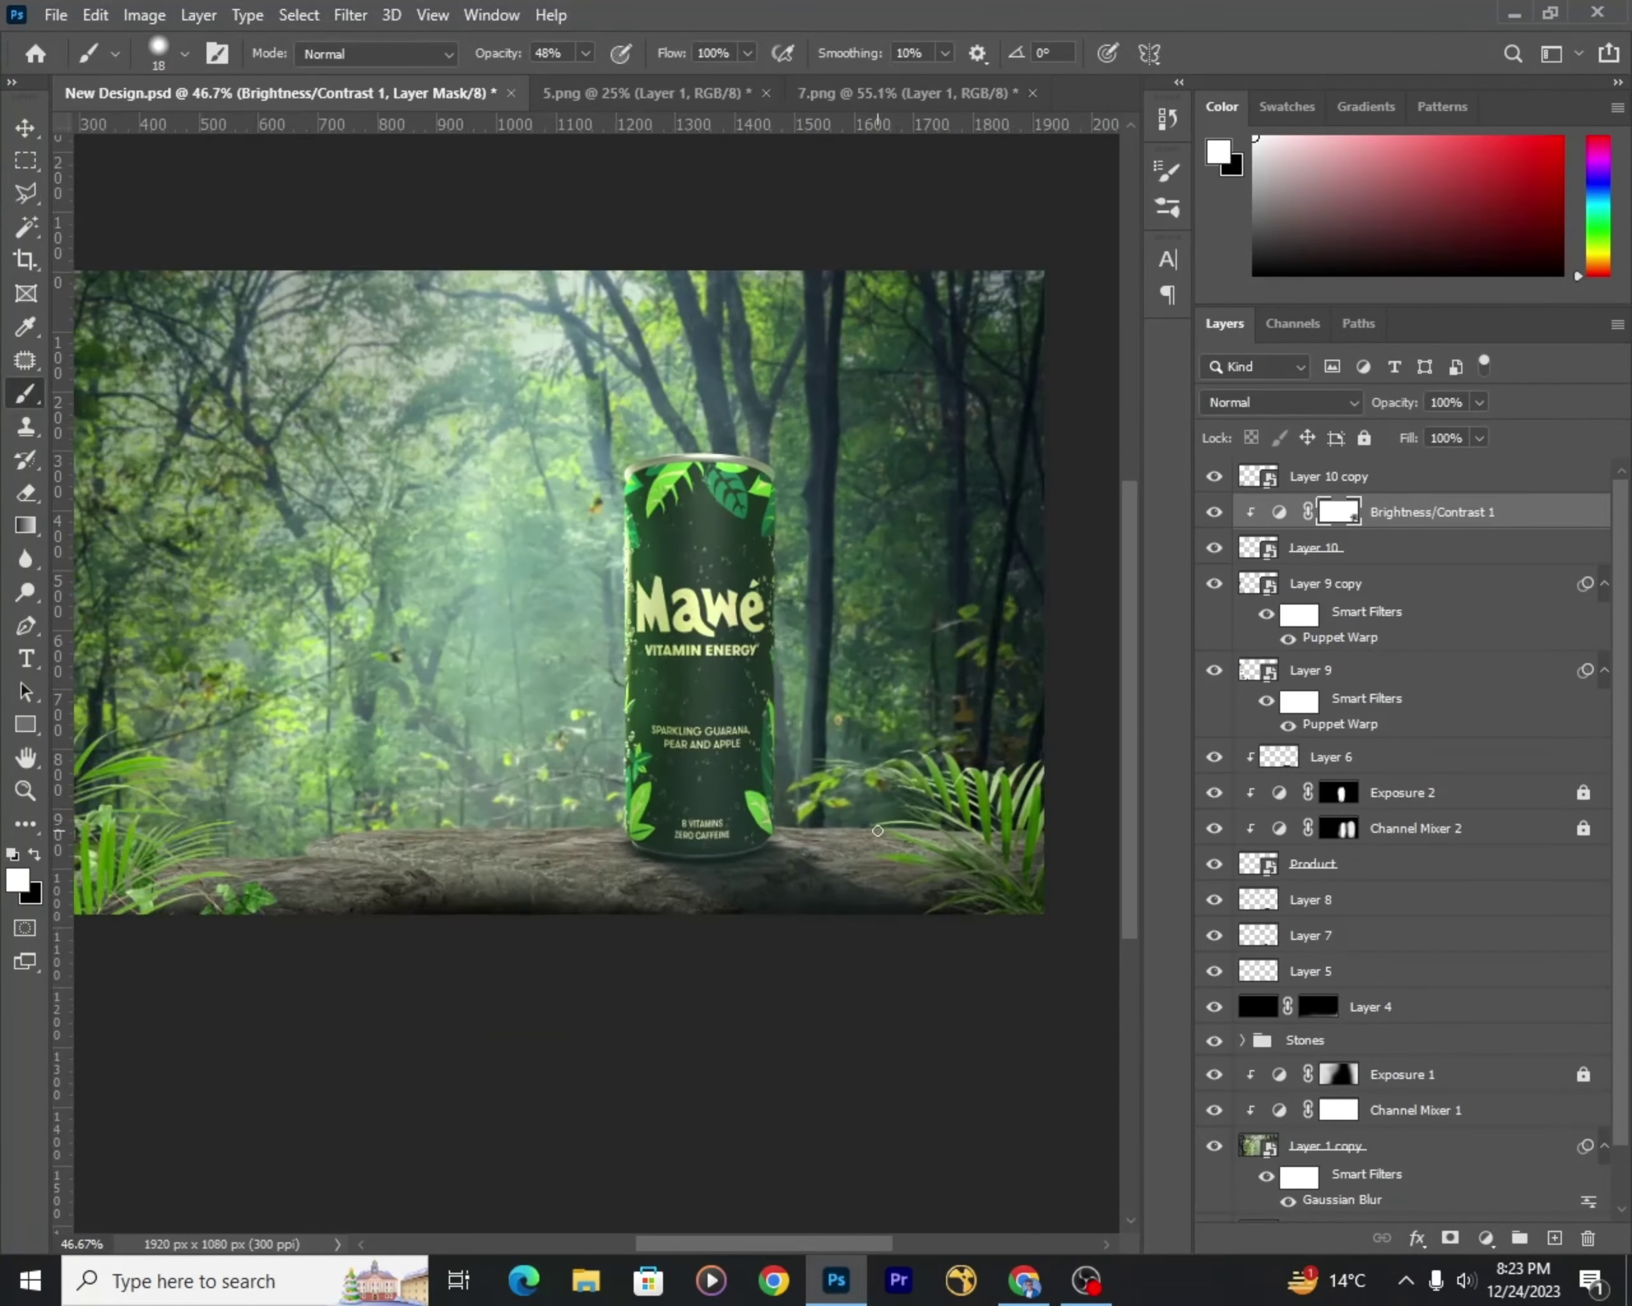
pyautogui.press('v')
pyautogui.scroll(-3, 882, 883)
pyautogui.scroll(2, 976, 970)
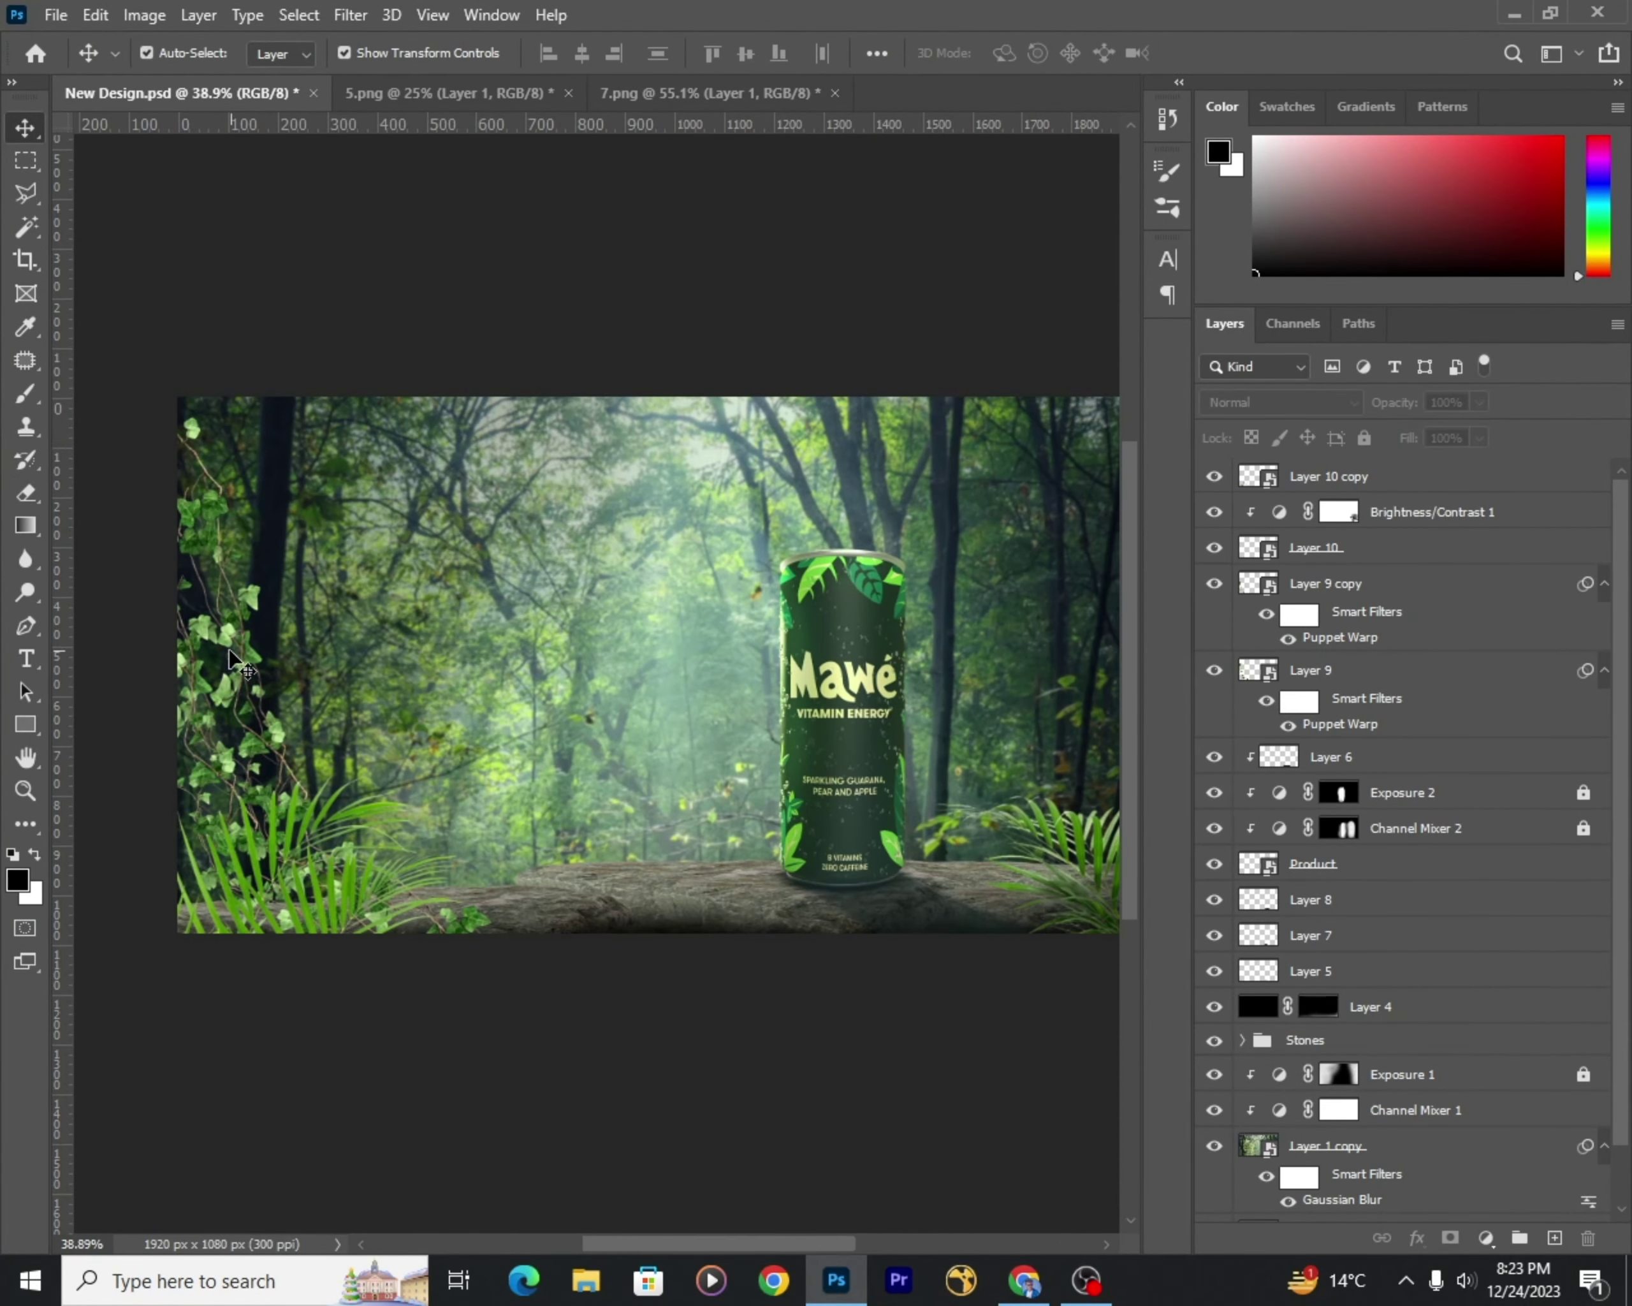
# Step: Select Layer 9 and Layer 9 copy and move them below the Stones group
pyautogui.click(233, 661)
pyautogui.scroll(2, 234, 661)
pyautogui.keyDown('shift'); pyautogui.click(1329, 583); pyautogui.keyUp('shift')
pyautogui.click(1605, 584)
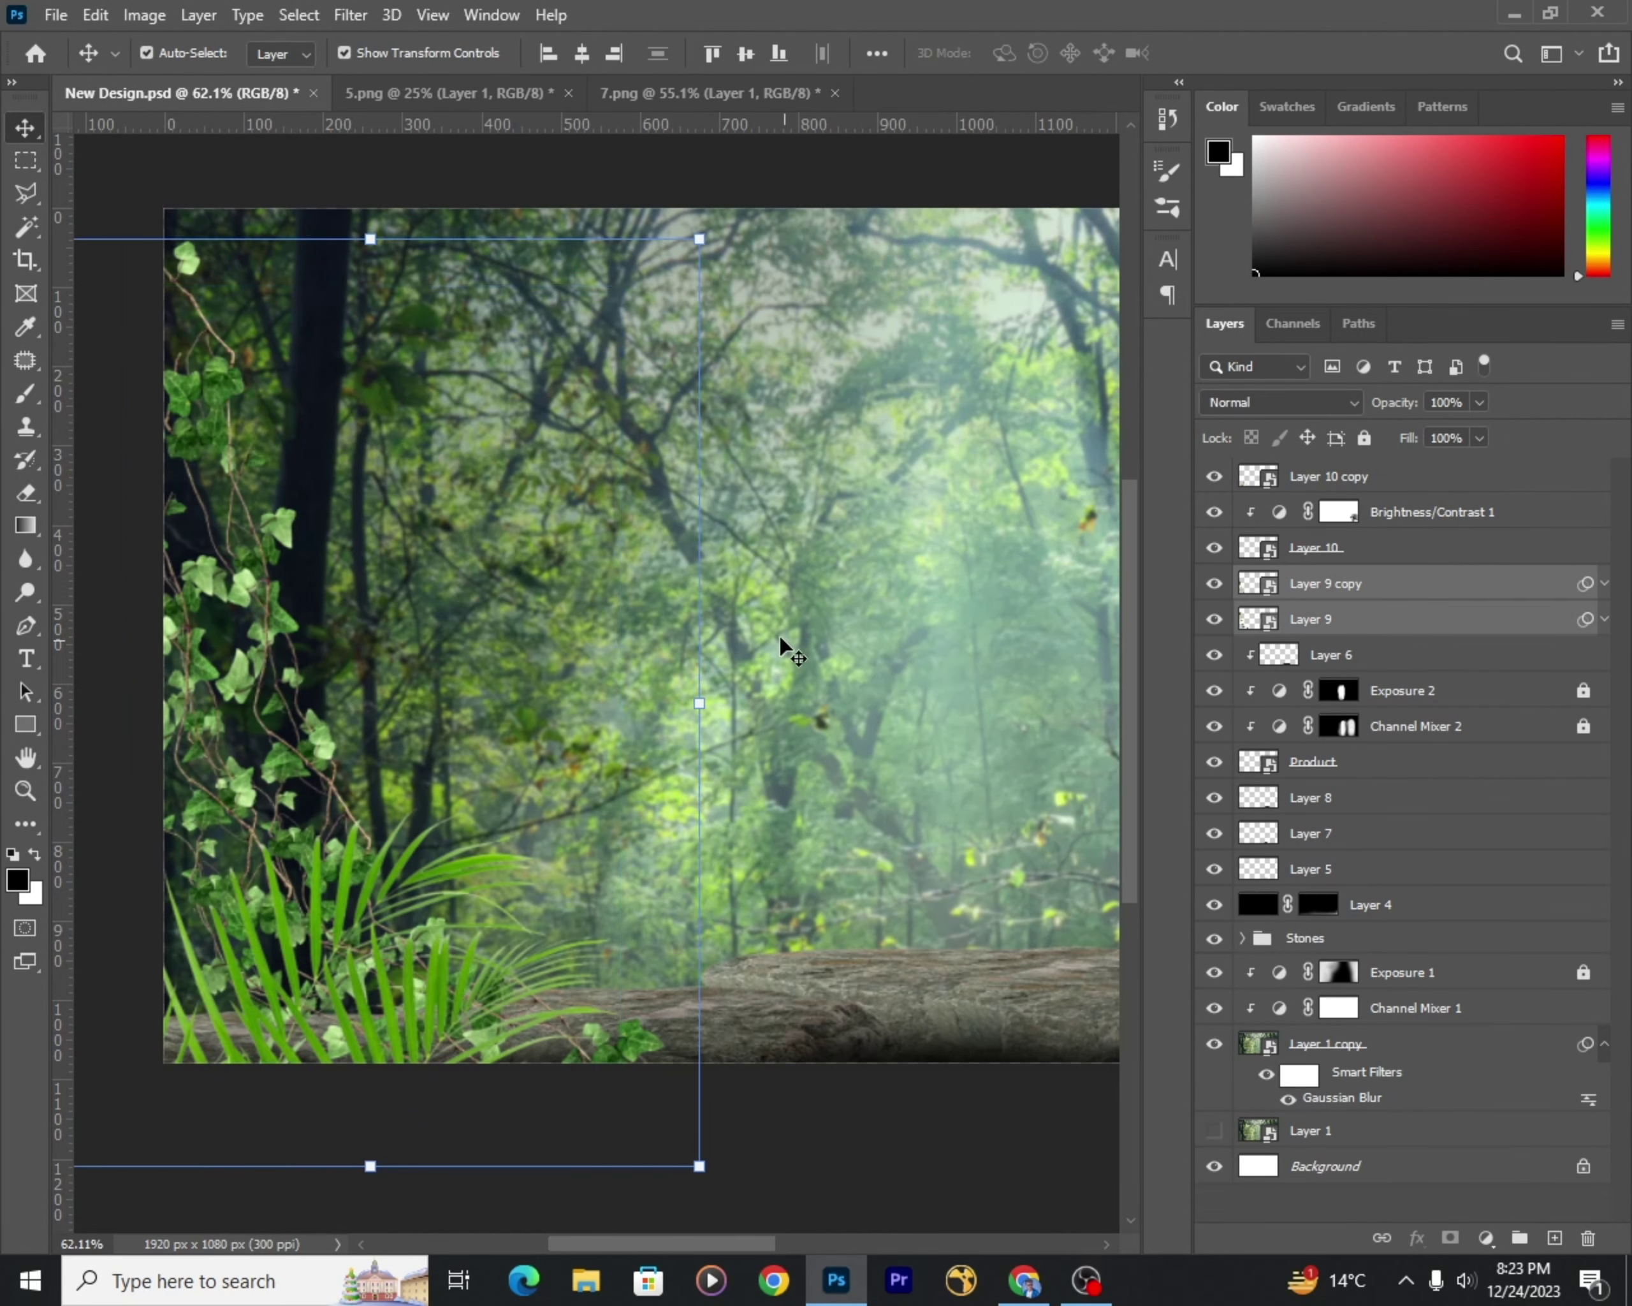
pyautogui.scroll(-2, 781, 641)
pyautogui.moveTo(1453, 600); pyautogui.dragTo(1470, 965)
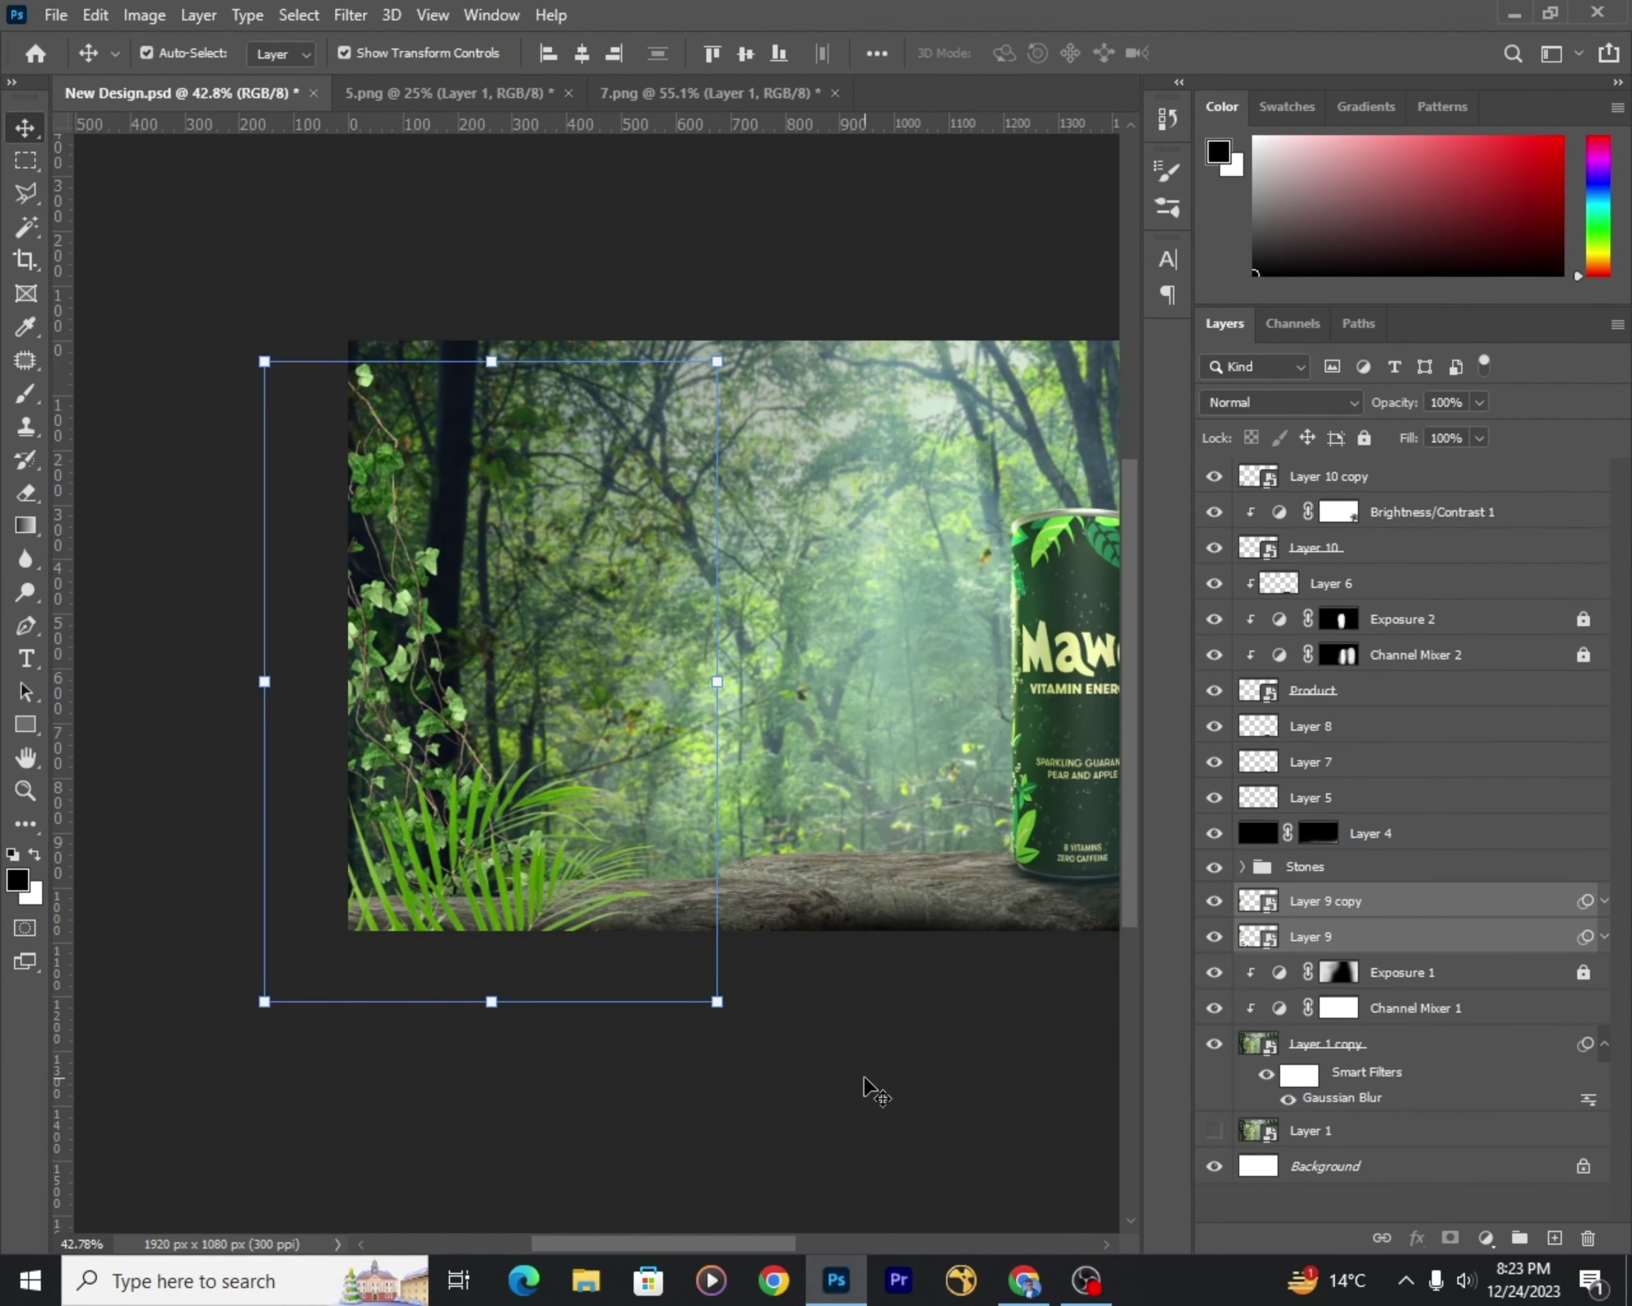
# Step: Try a Gaussian Blur on the original vine layer, then cancel and undo
pyautogui.click(1381, 939)
pyautogui.click(350, 14)
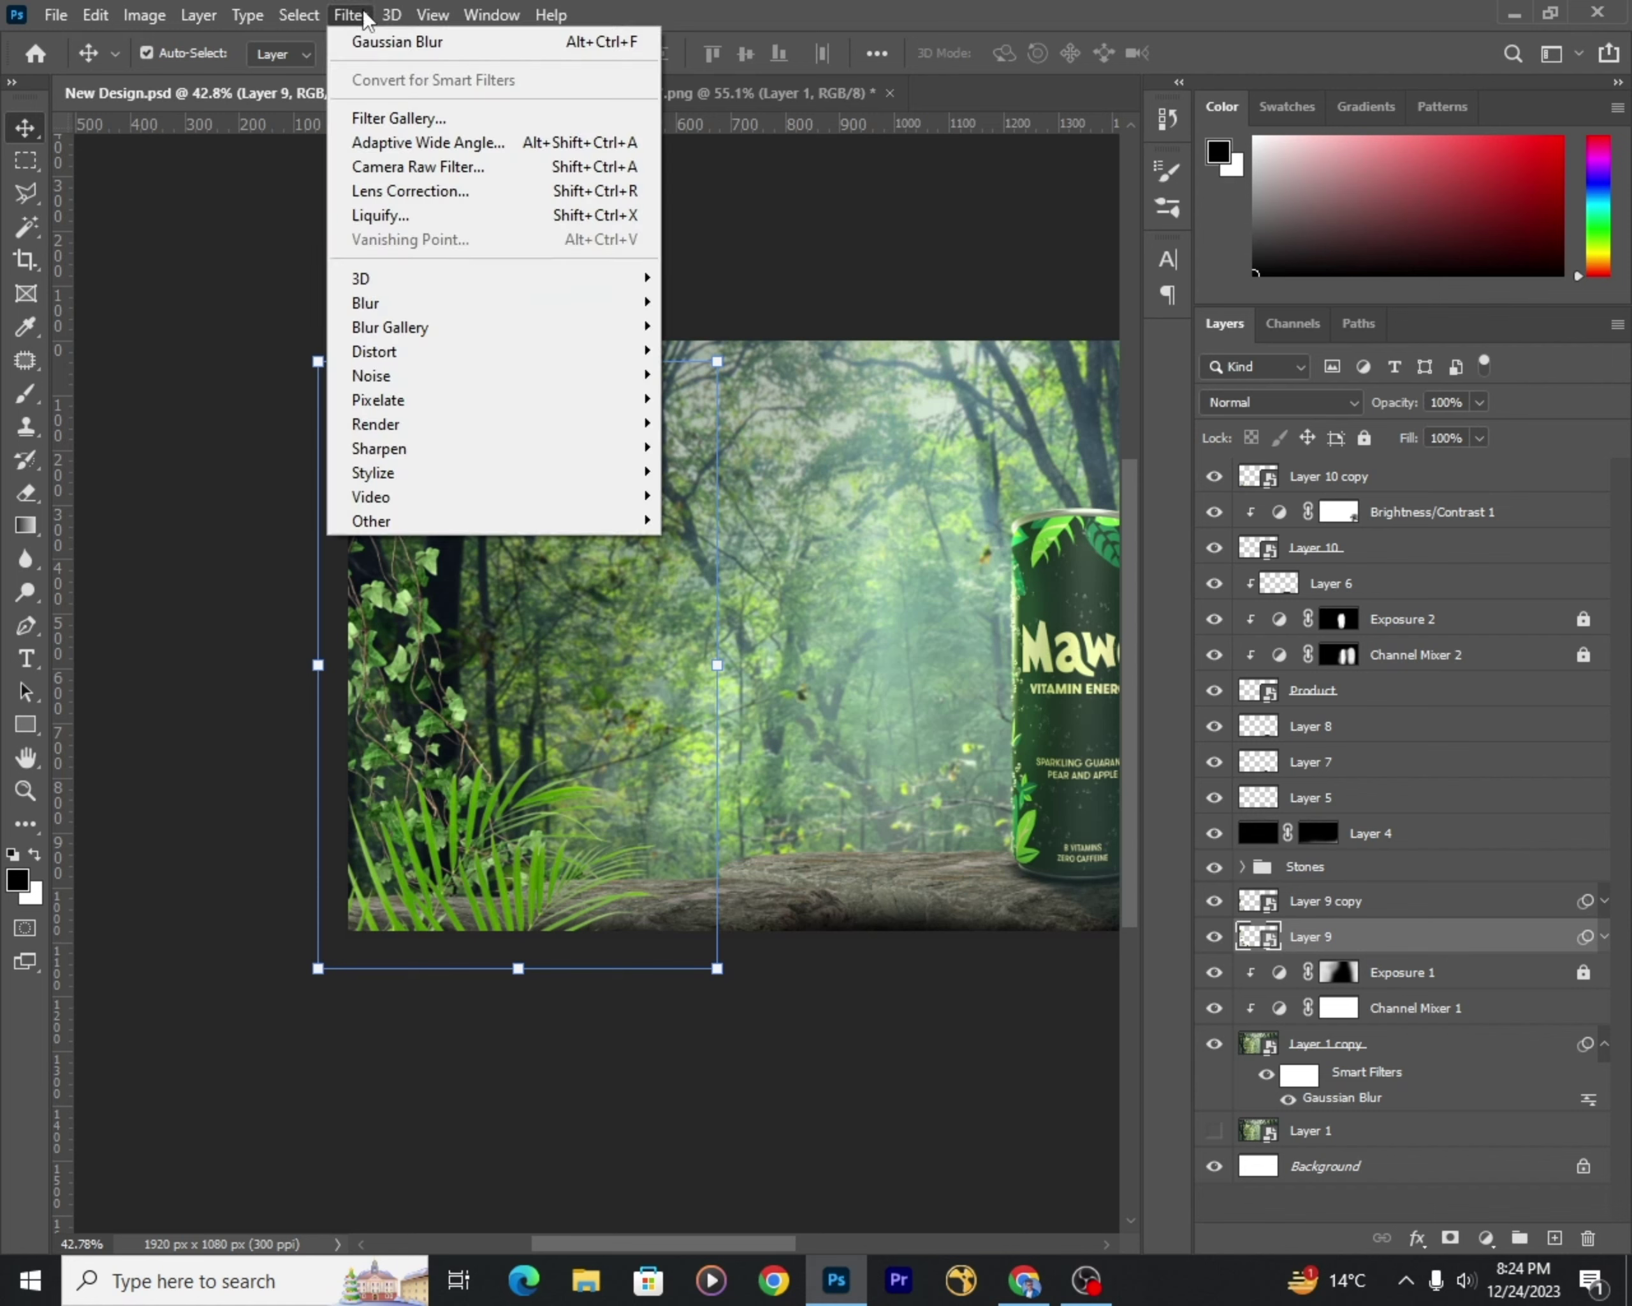
pyautogui.click(412, 39)
pyautogui.press('Escape')
pyautogui.hotkey('ctrl', 'z')
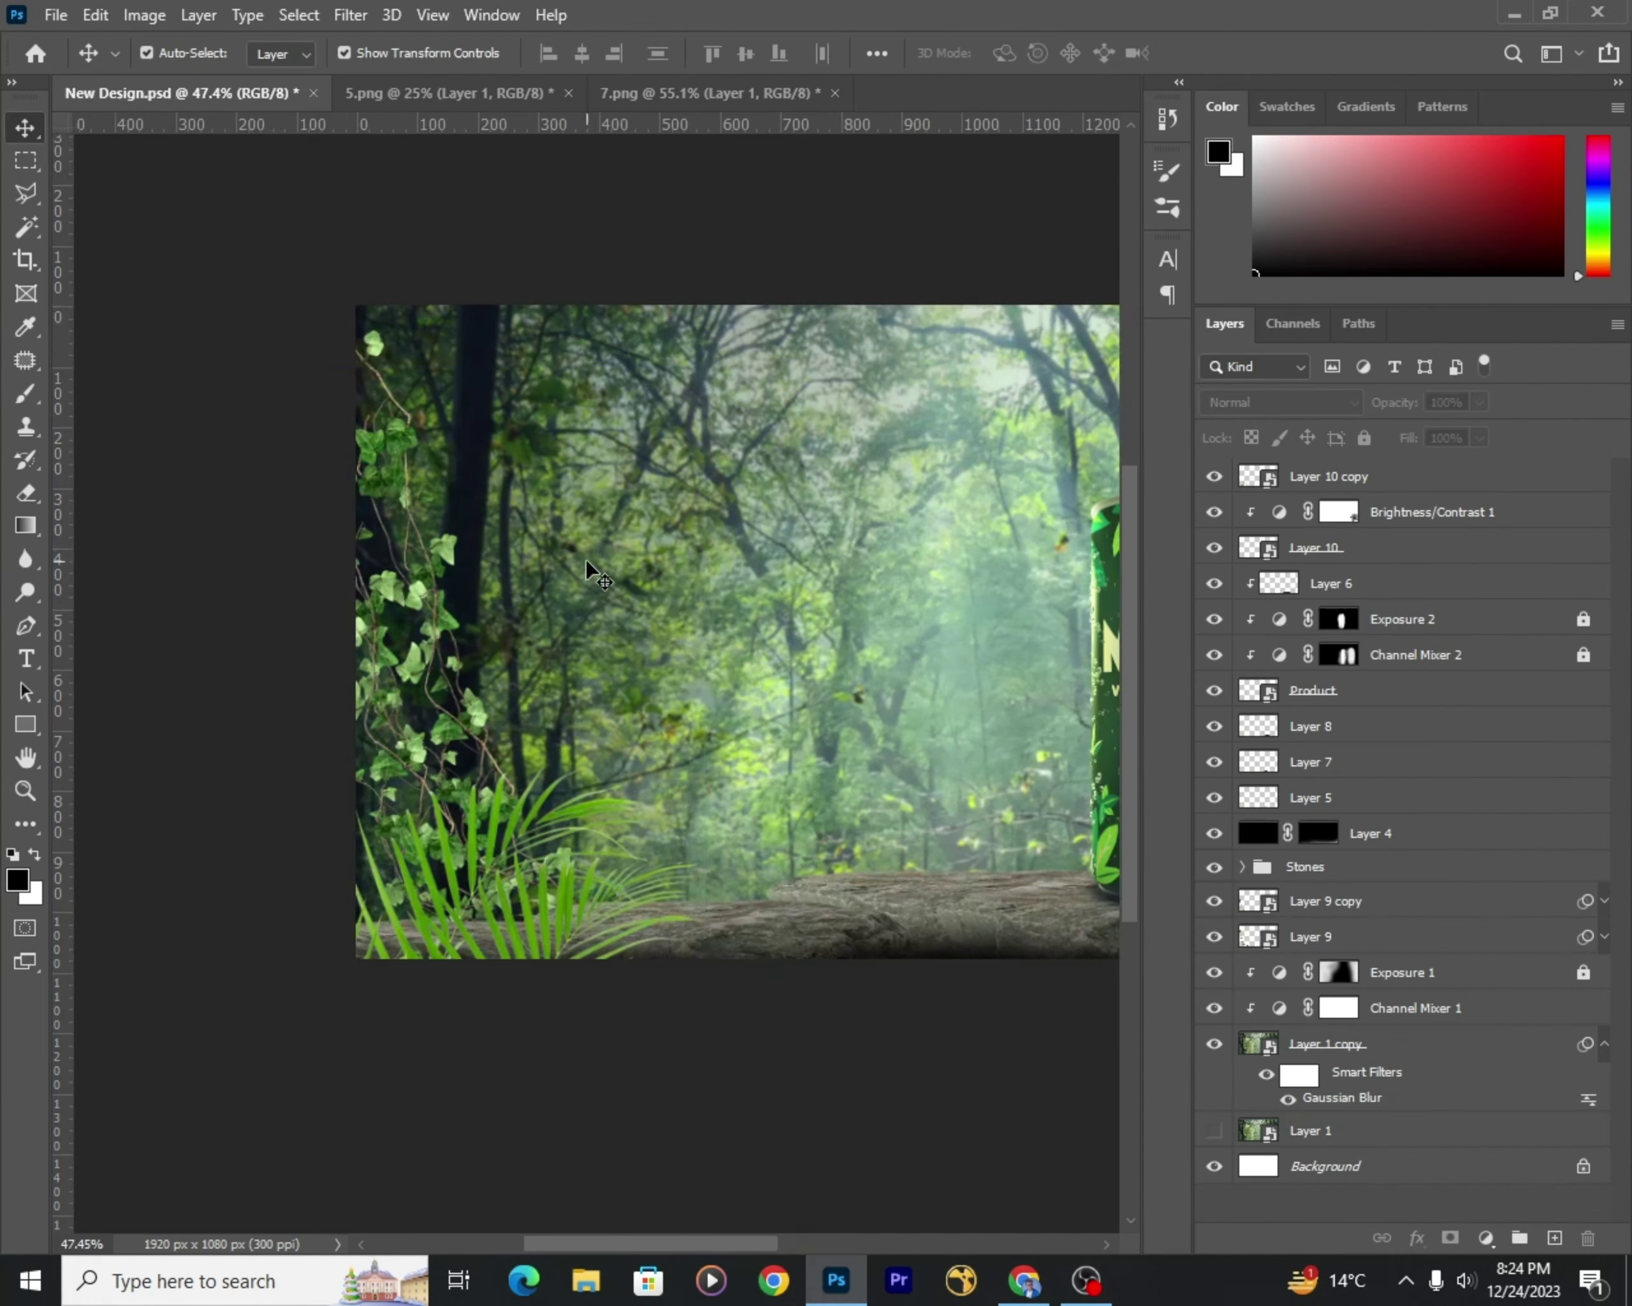
# Step: Reposition and resize the vines, then delete the vine layer
pyautogui.scroll(-2, 586, 559)
pyautogui.scroll(-2, 502, 658)
pyautogui.moveTo(458, 498); pyautogui.dragTo(648, 540)
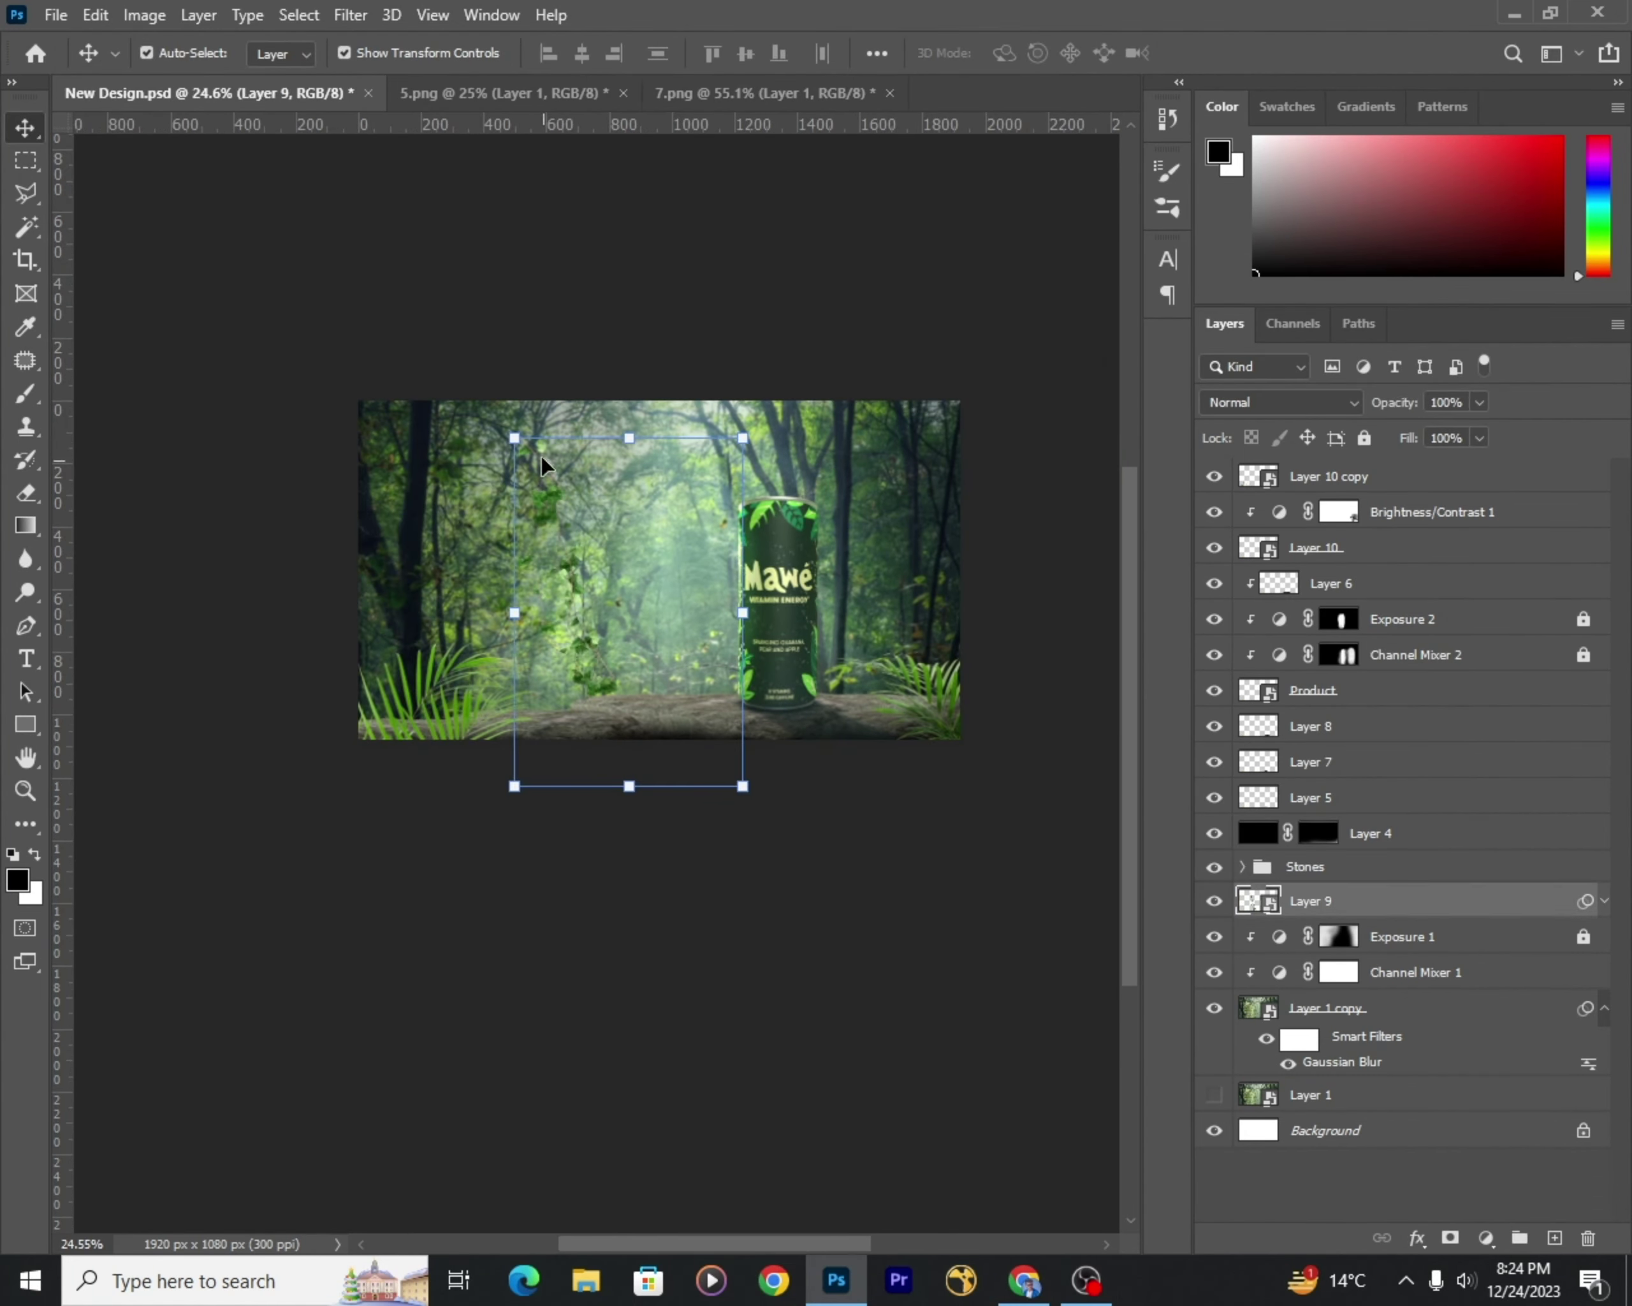
pyautogui.moveTo(515, 438); pyautogui.dragTo(504, 354)
pyautogui.click(834, 493)
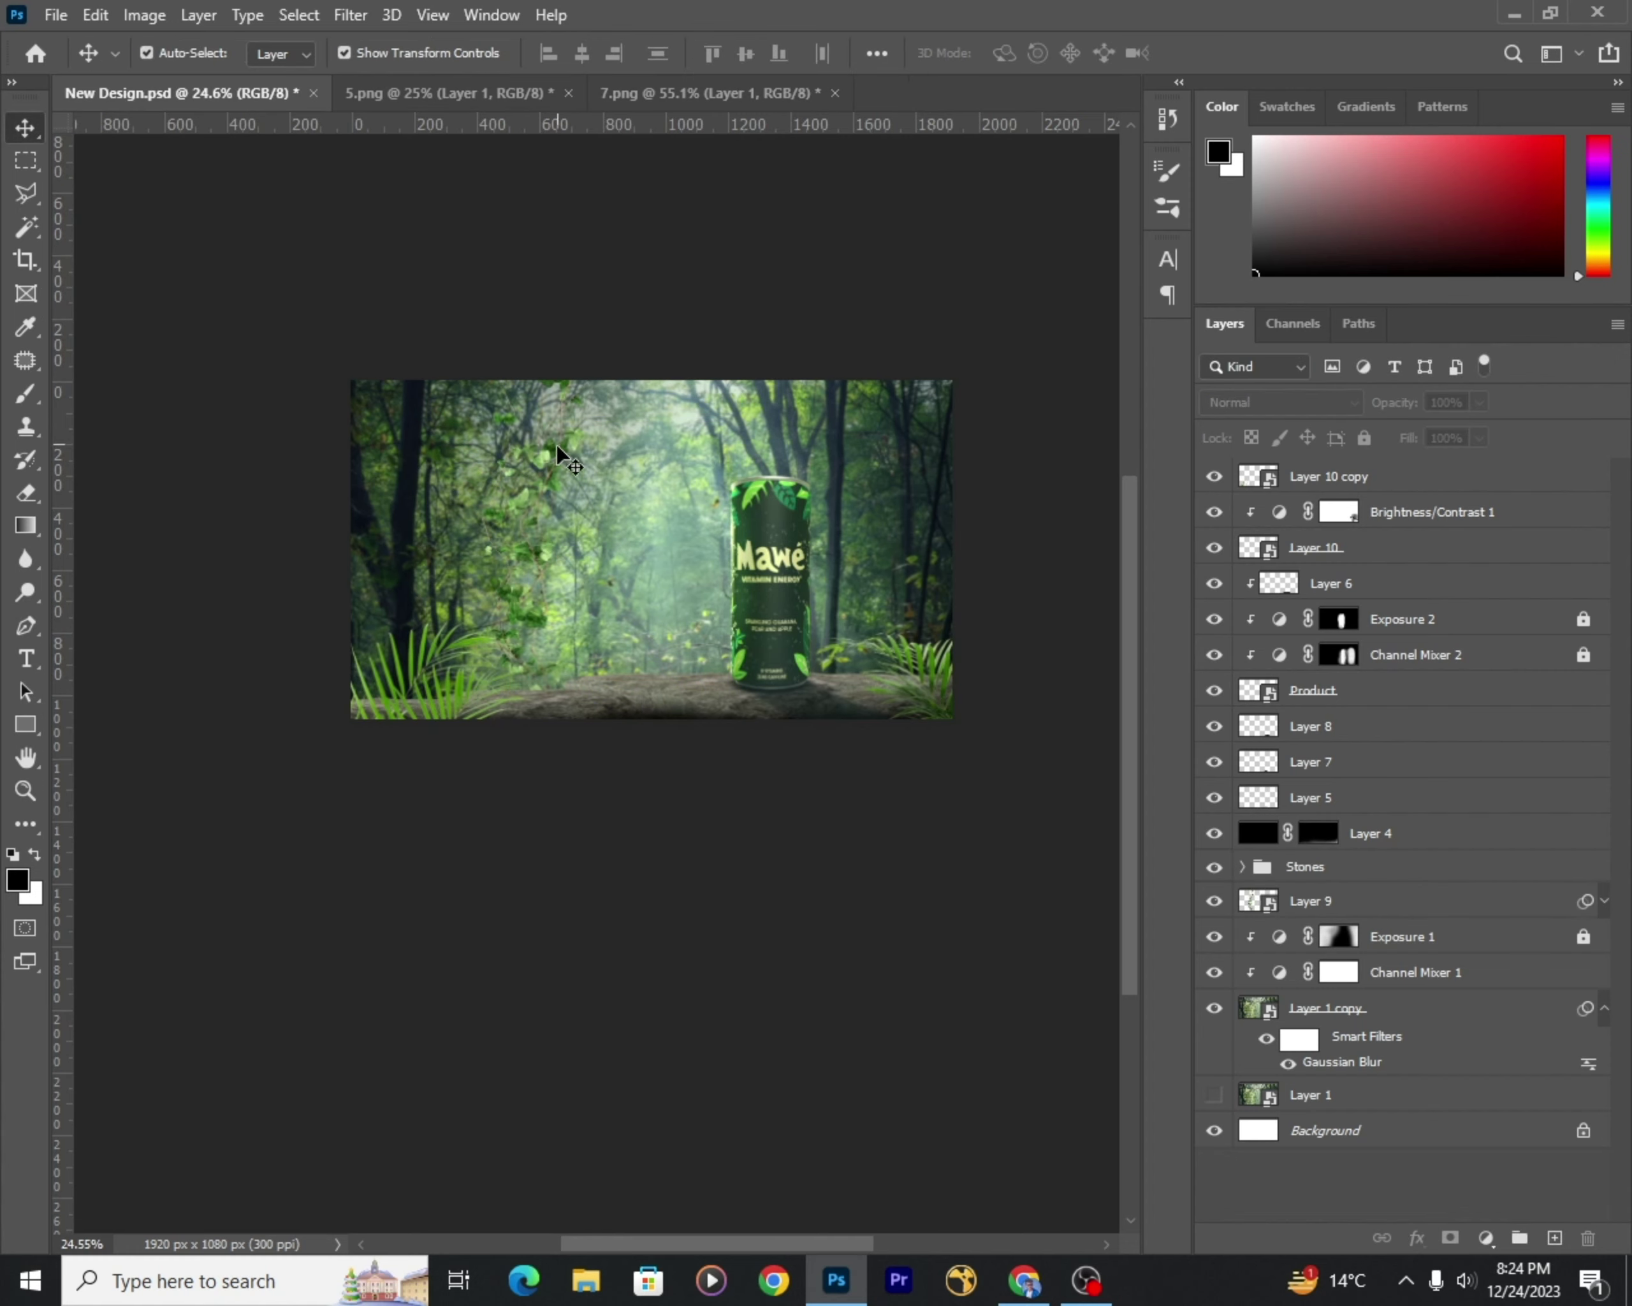
pyautogui.click(558, 451)
pyautogui.press('Delete')
# Step: Add a Brightness/Contrast adjustment for the bottom-left palm fronds
pyautogui.scroll(3, 728, 273)
pyautogui.scroll(-3, 728, 777)
pyautogui.scroll(1, 115, 822)
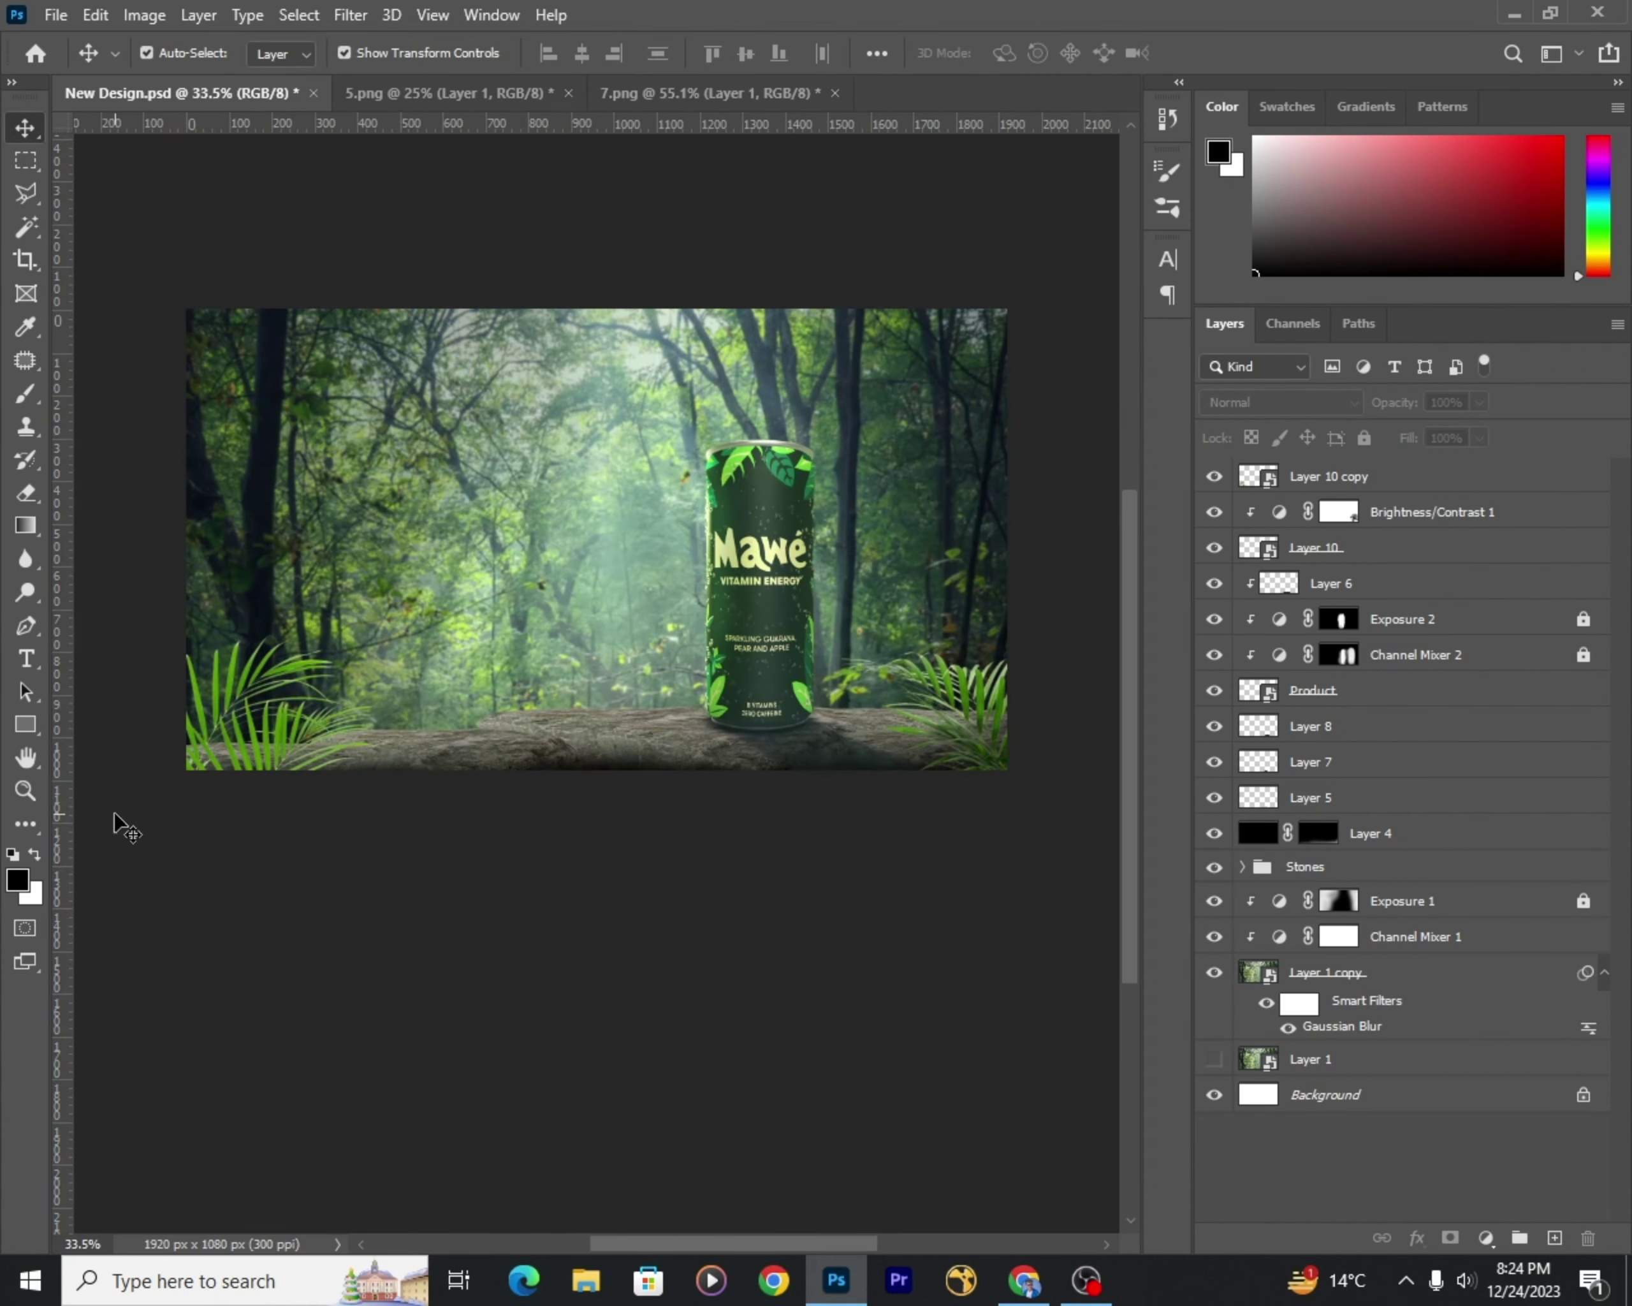
pyautogui.scroll(3, 195, 737)
pyautogui.click(1486, 1237)
pyautogui.click(1475, 860)
# Step: Set the left fronds' brightness to -150 and pick a black brush
pyautogui.moveTo(1359, 655); pyautogui.dragTo(1172, 654)
pyautogui.press('b')
pyautogui.scroll(2, 511, 522)
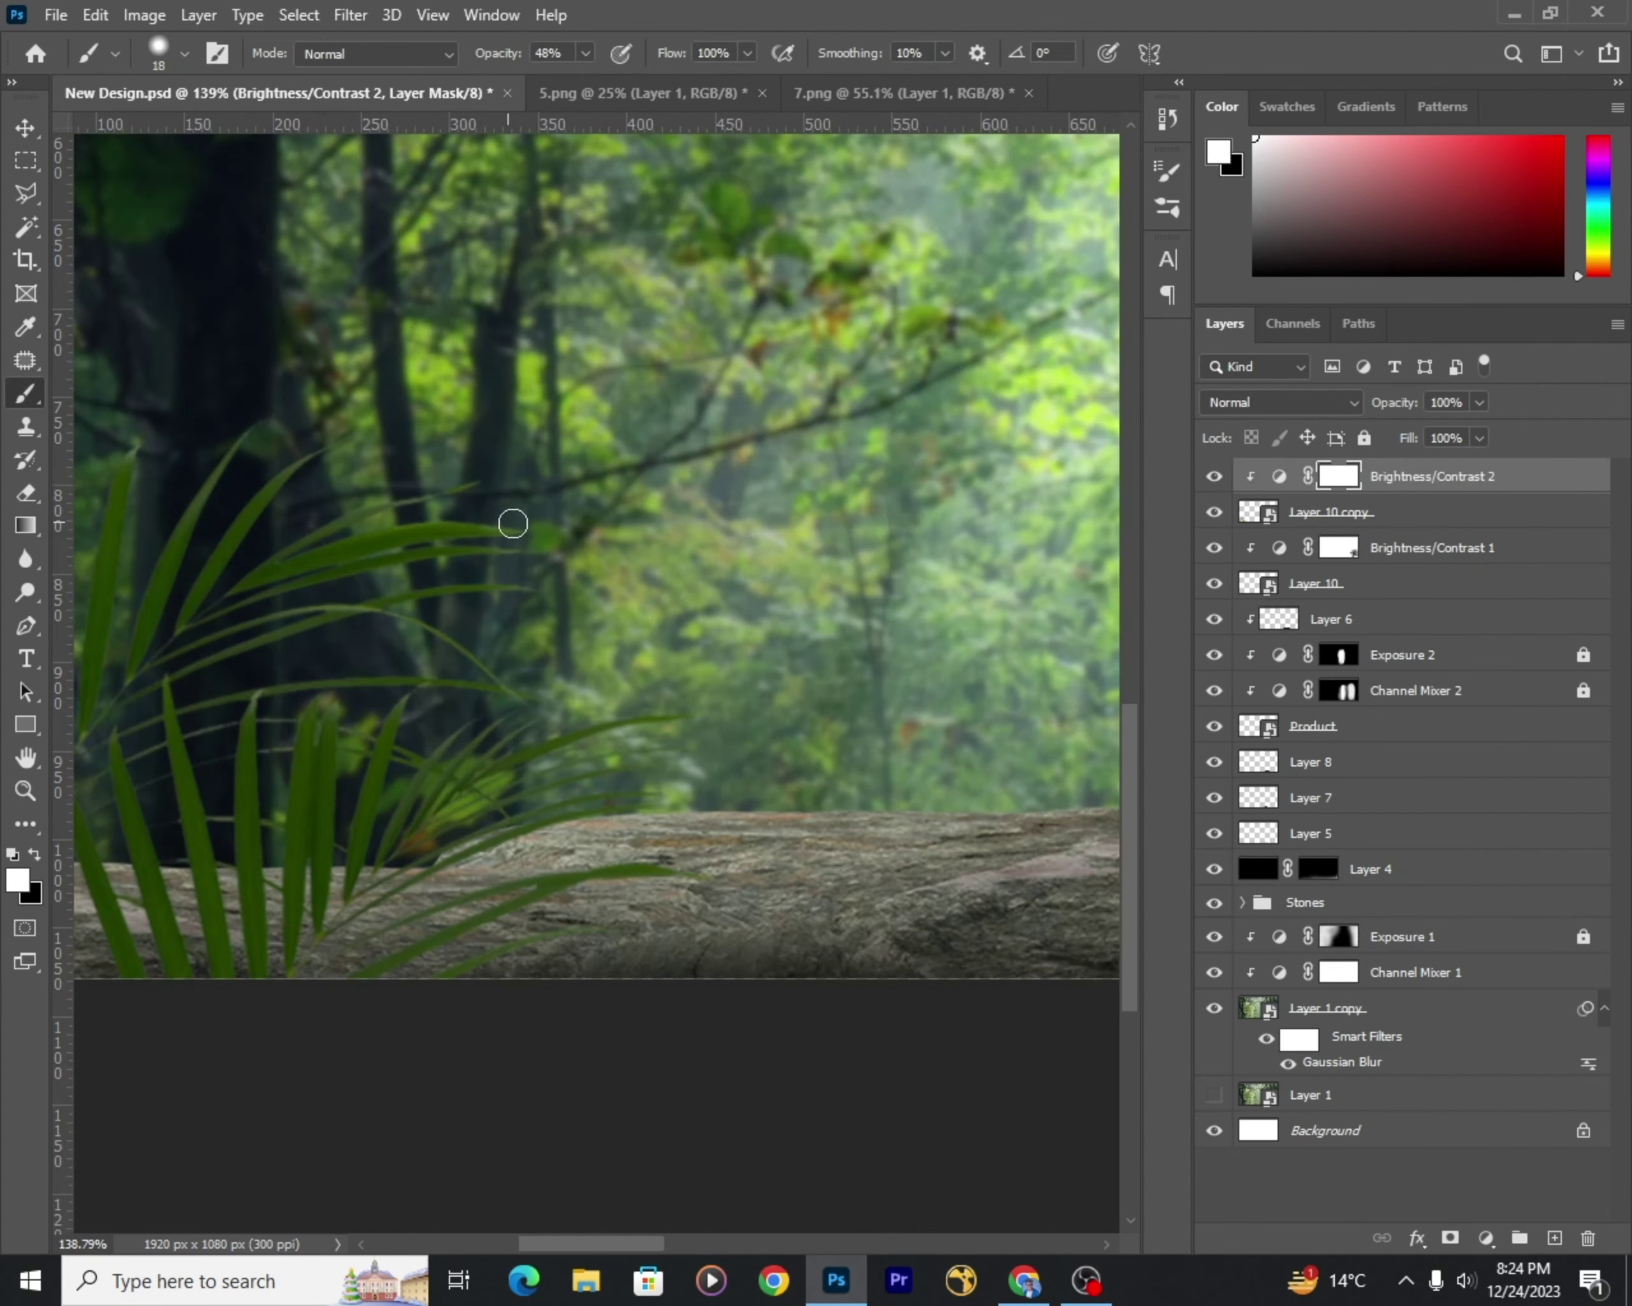
pyautogui.press('x')
pyautogui.scroll(-1, 510, 522)
# Step: Paint the Brightness/Contrast 2 mask over the left palm fronds in black
pyautogui.scroll(5, 778, 420)
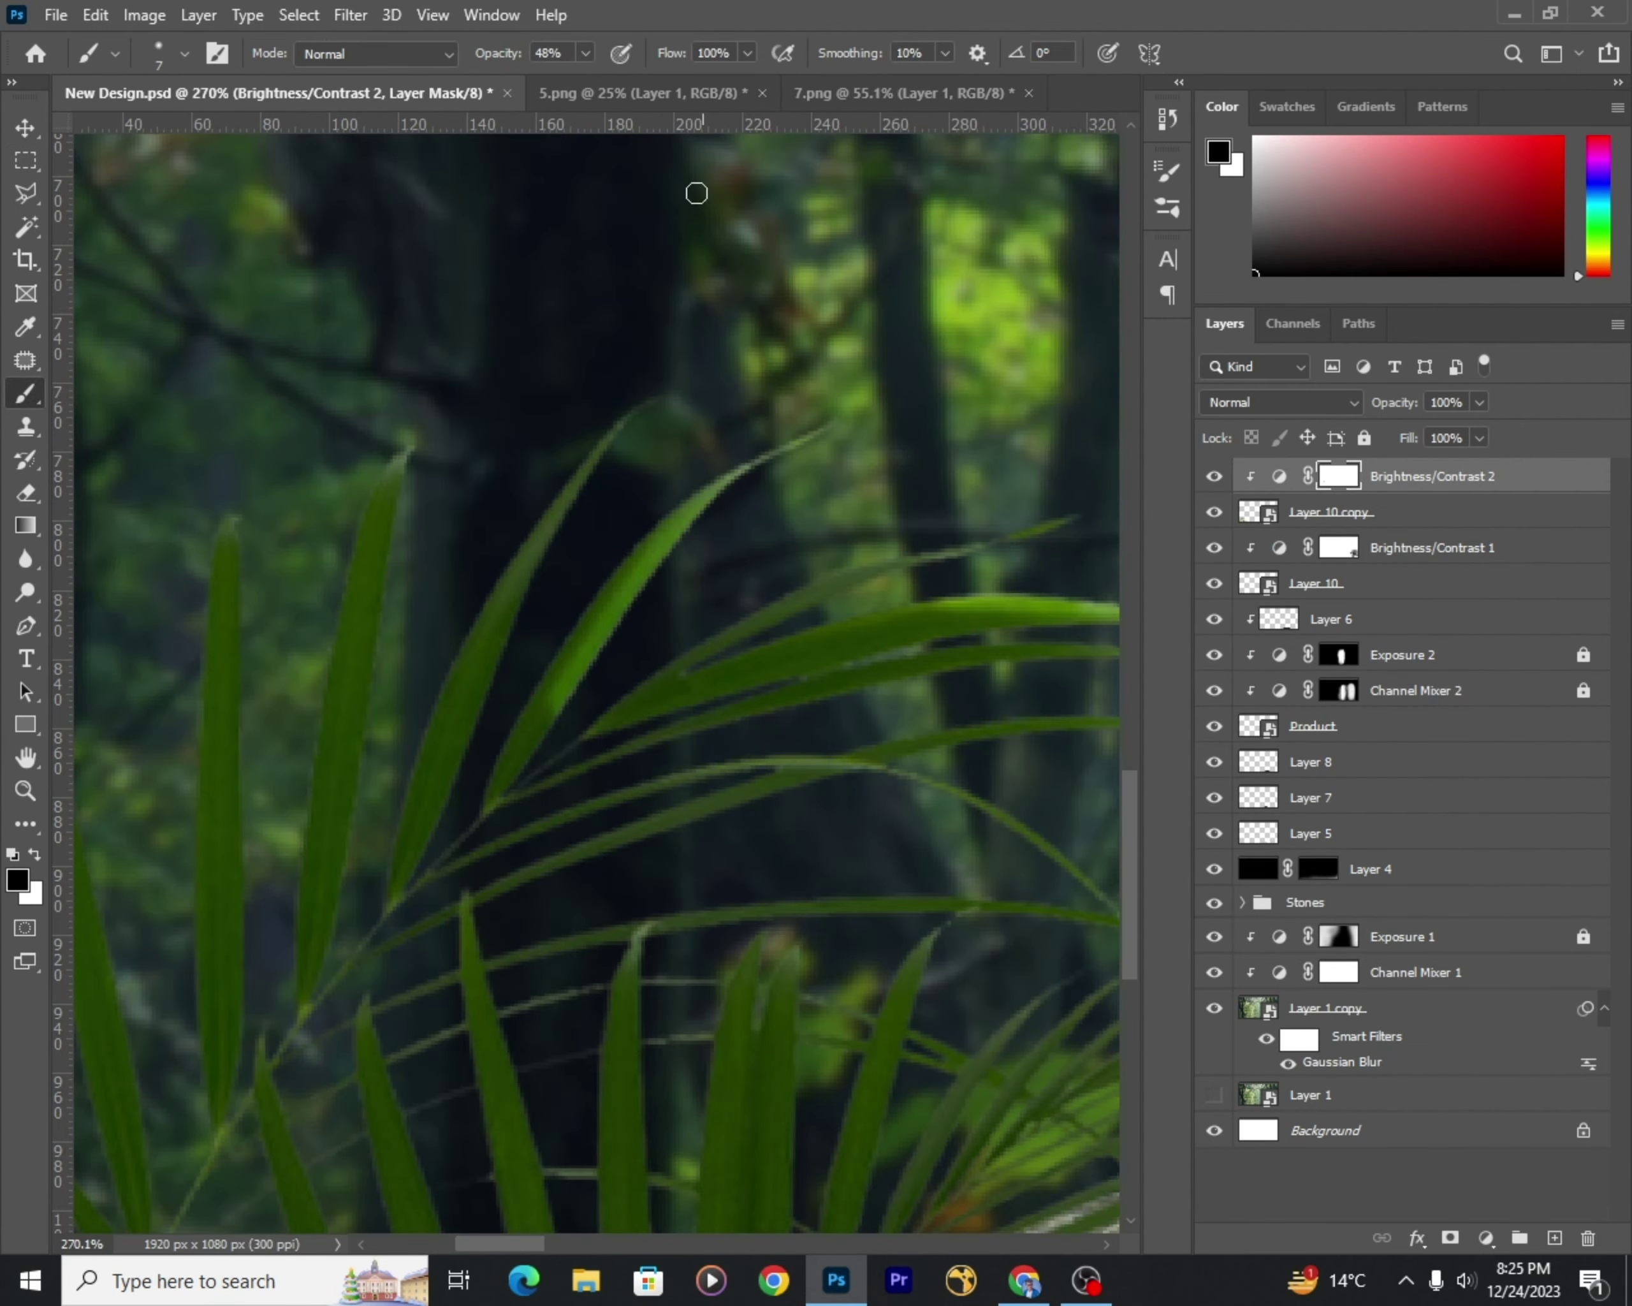
pyautogui.scroll(-1, 530, 752)
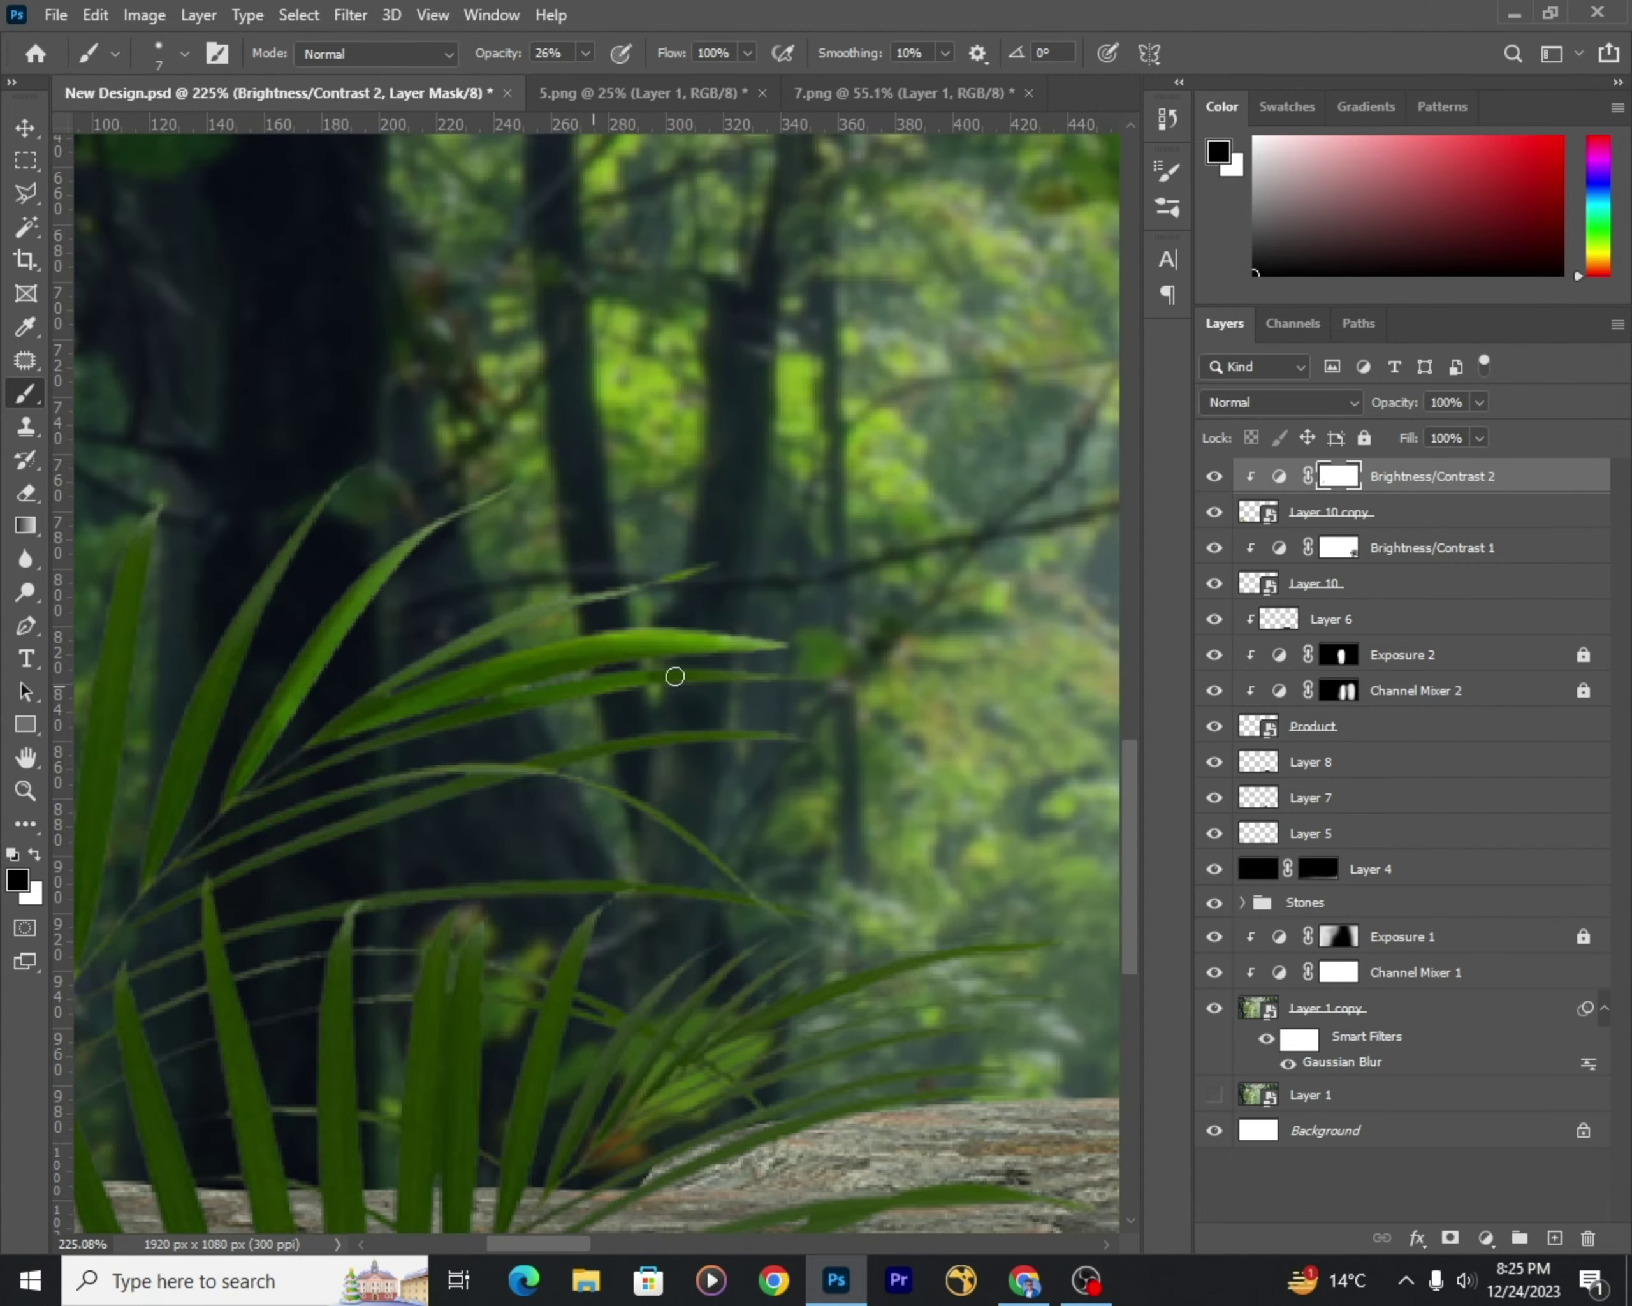
pyautogui.scroll(-4, 342, 786)
pyautogui.scroll(2, 765, 630)
pyautogui.scroll(1, 765, 631)
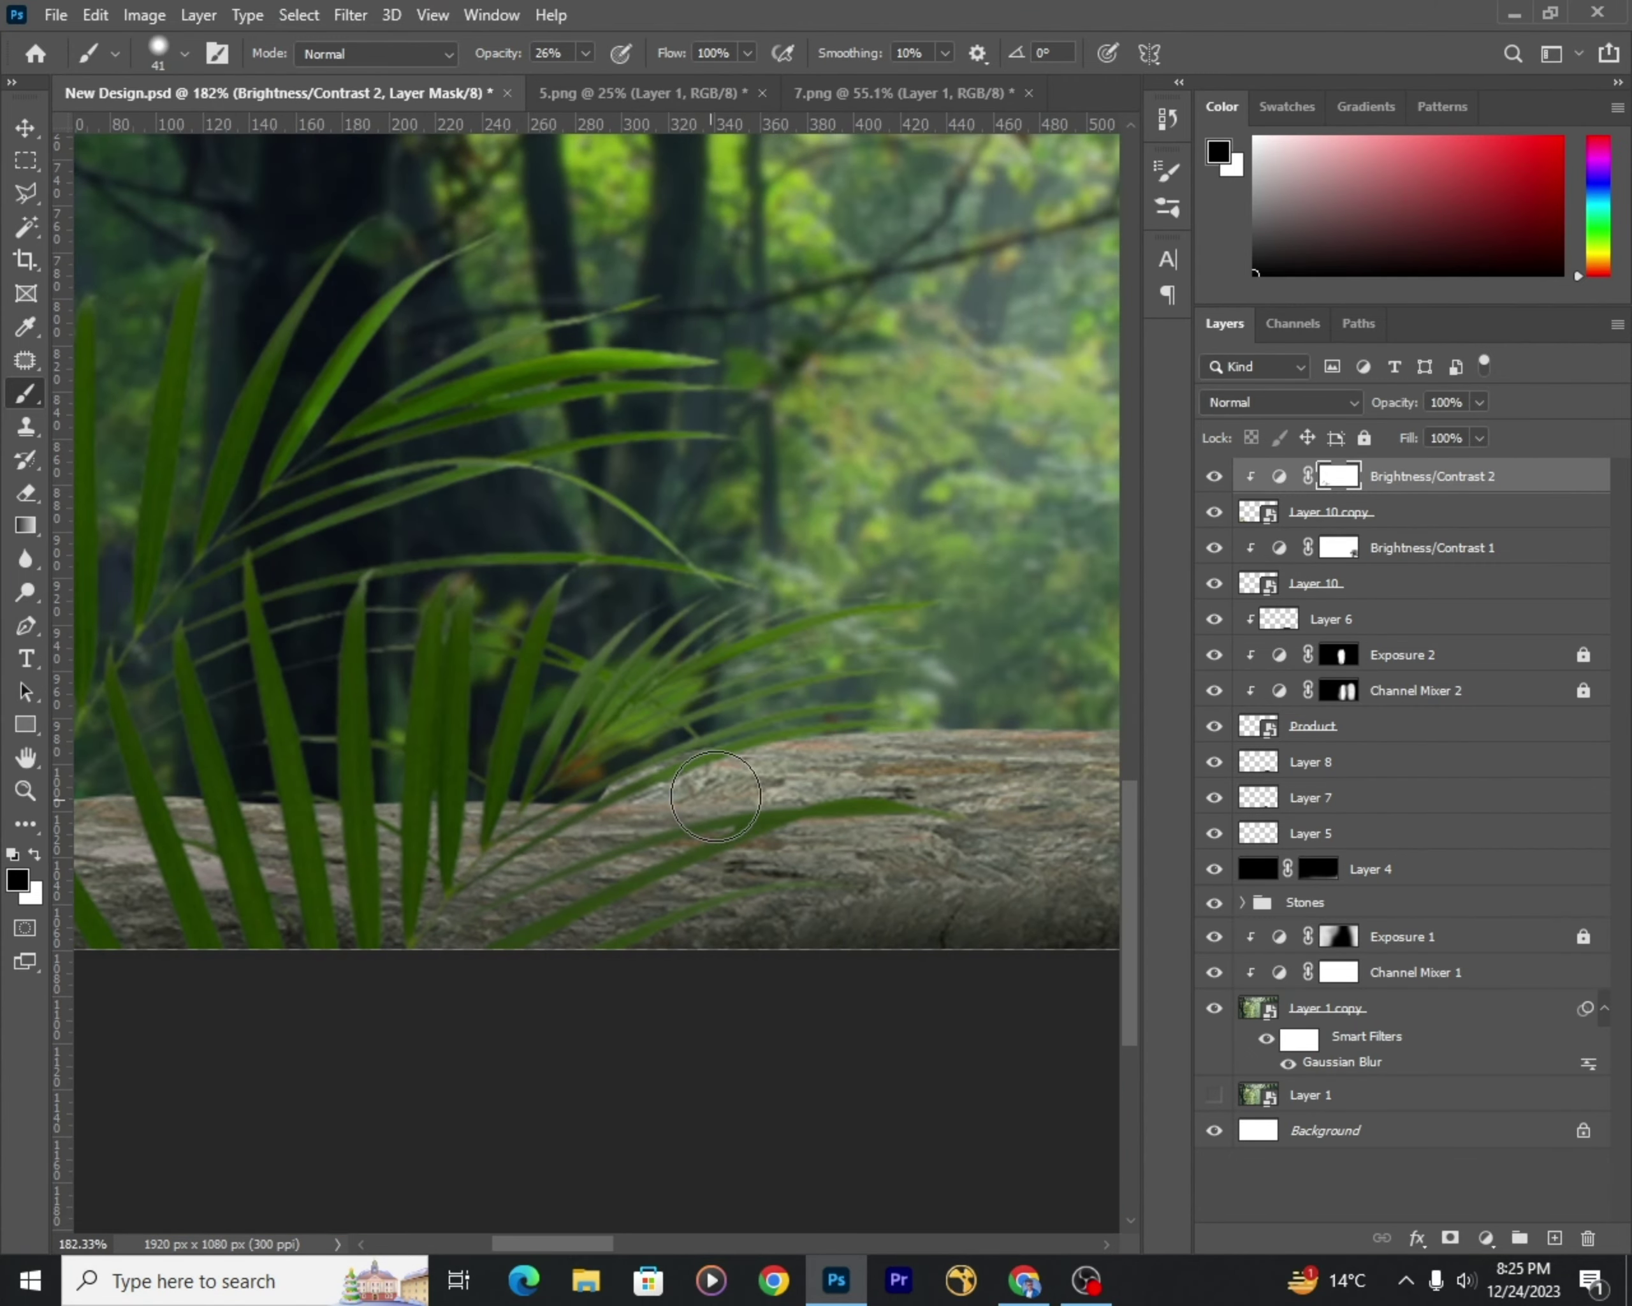
pyautogui.scroll(-1, 749, 650)
pyautogui.scroll(2, 750, 650)
pyautogui.scroll(-3, 638, 656)
pyautogui.scroll(4, 702, 307)
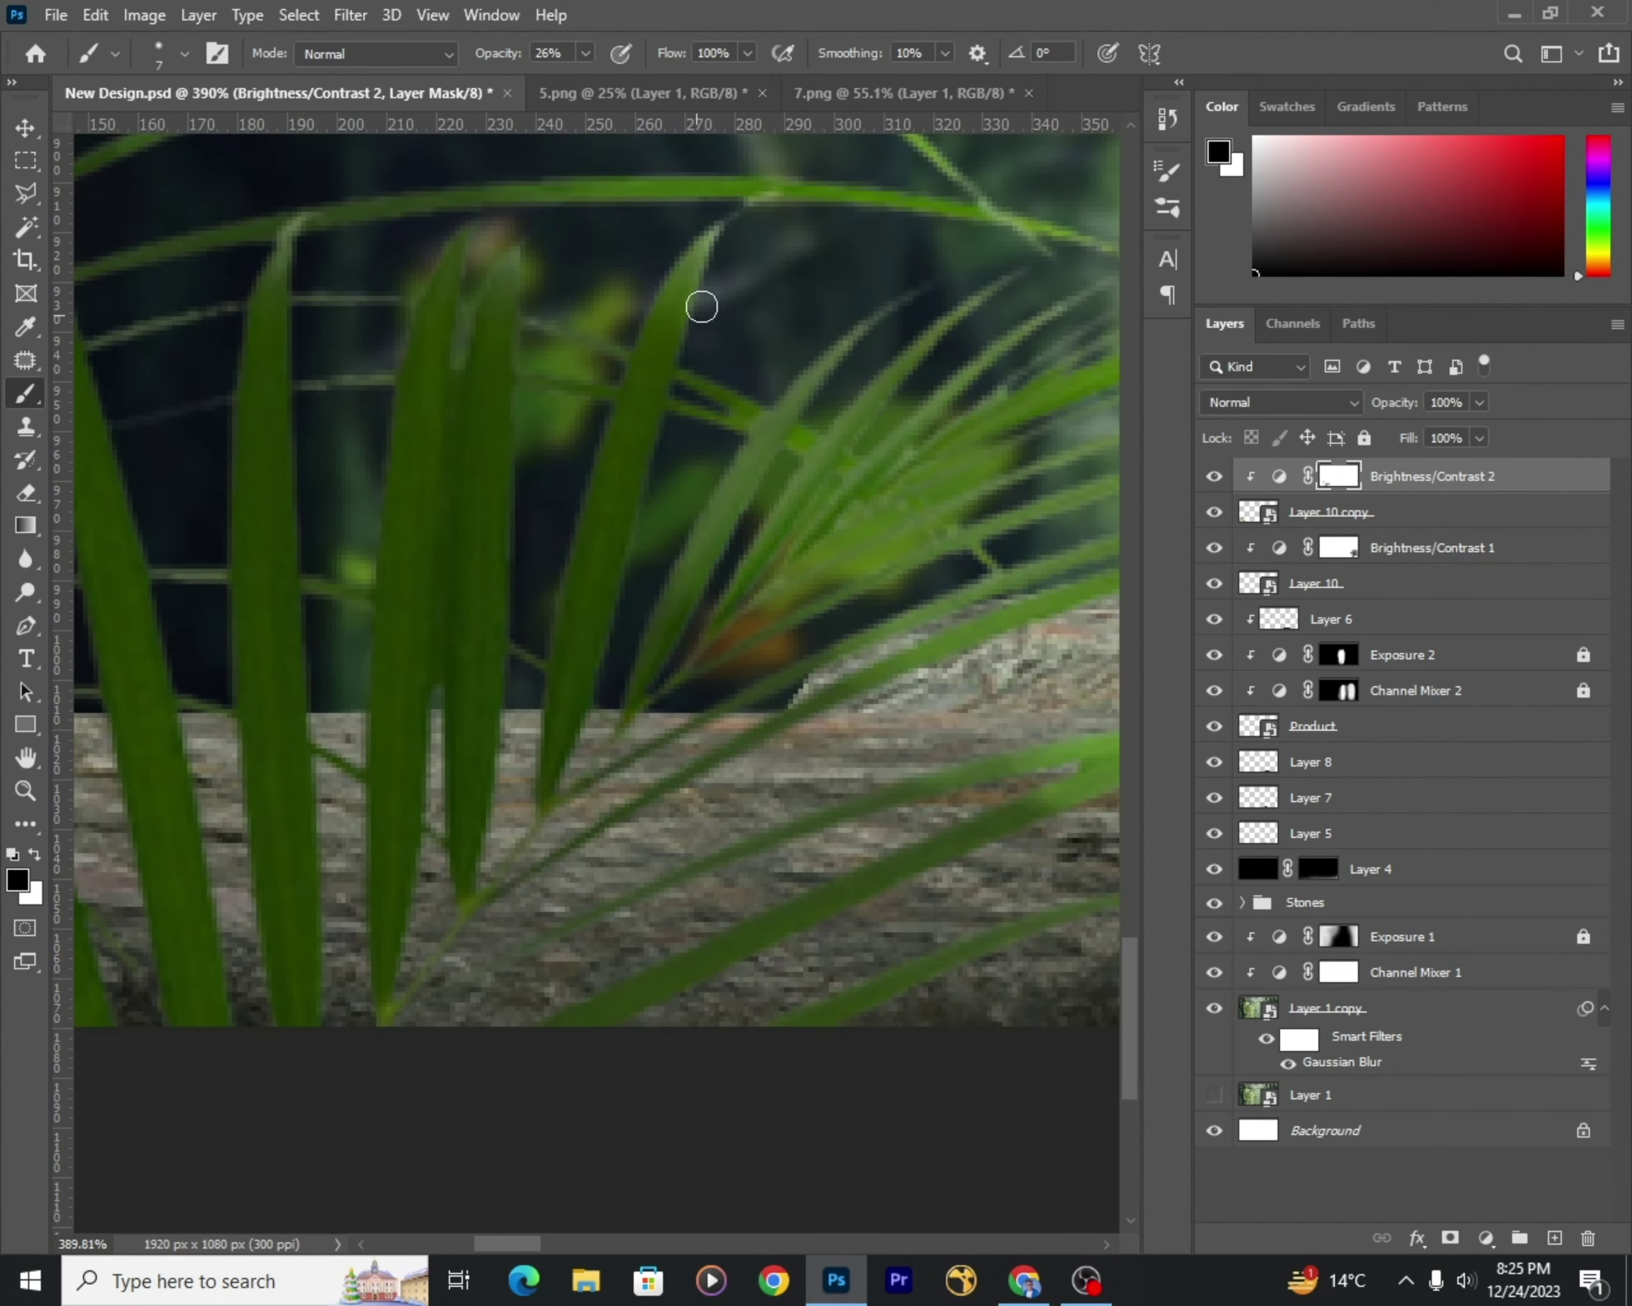
# Step: Shrink the brush and lower its opacity to 17% for softer mask painting
pyautogui.rightClick(449, 310)
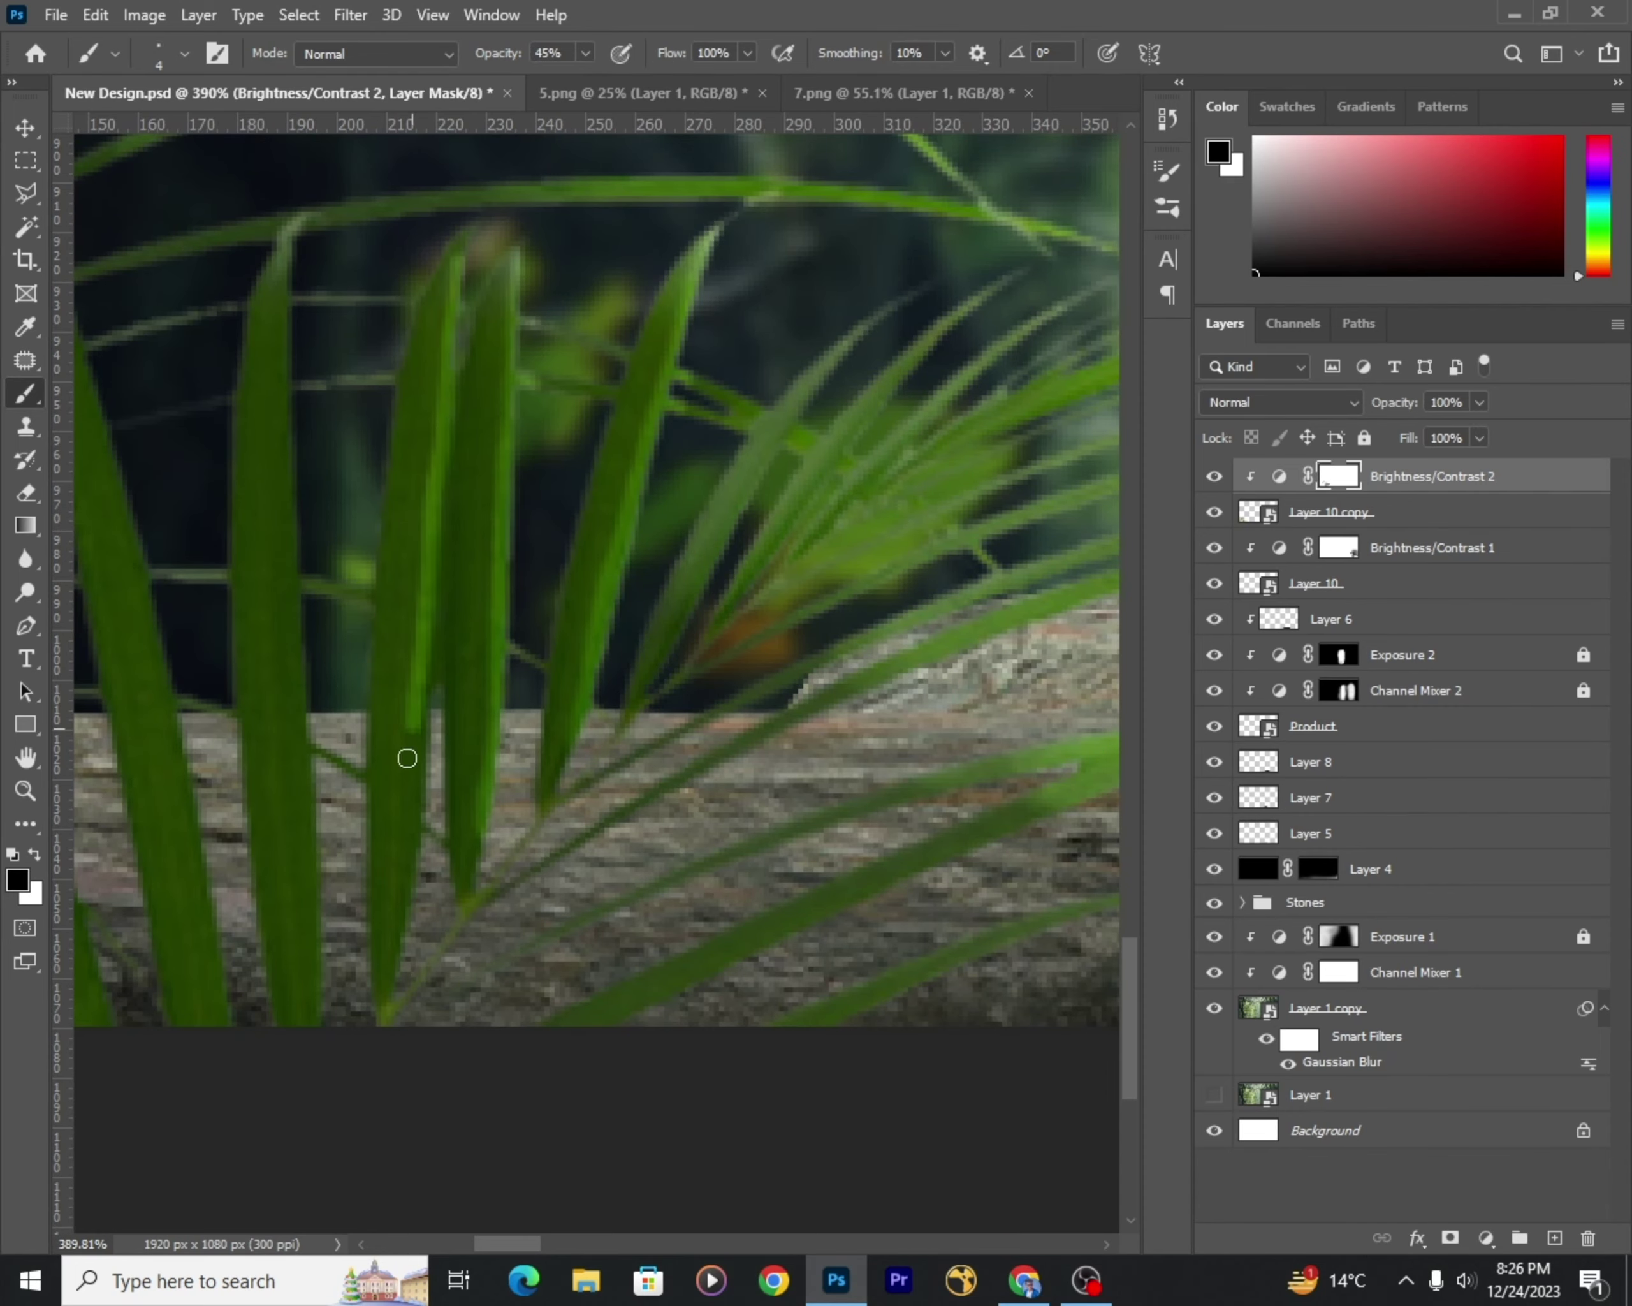
pyautogui.scroll(-5, 404, 754)
pyautogui.scroll(3, 367, 472)
pyautogui.press('[')
pyautogui.press('[')
pyautogui.press('[')
pyautogui.scroll(1, 495, 449)
pyautogui.moveTo(585, 53); pyautogui.dragTo(557, 90)
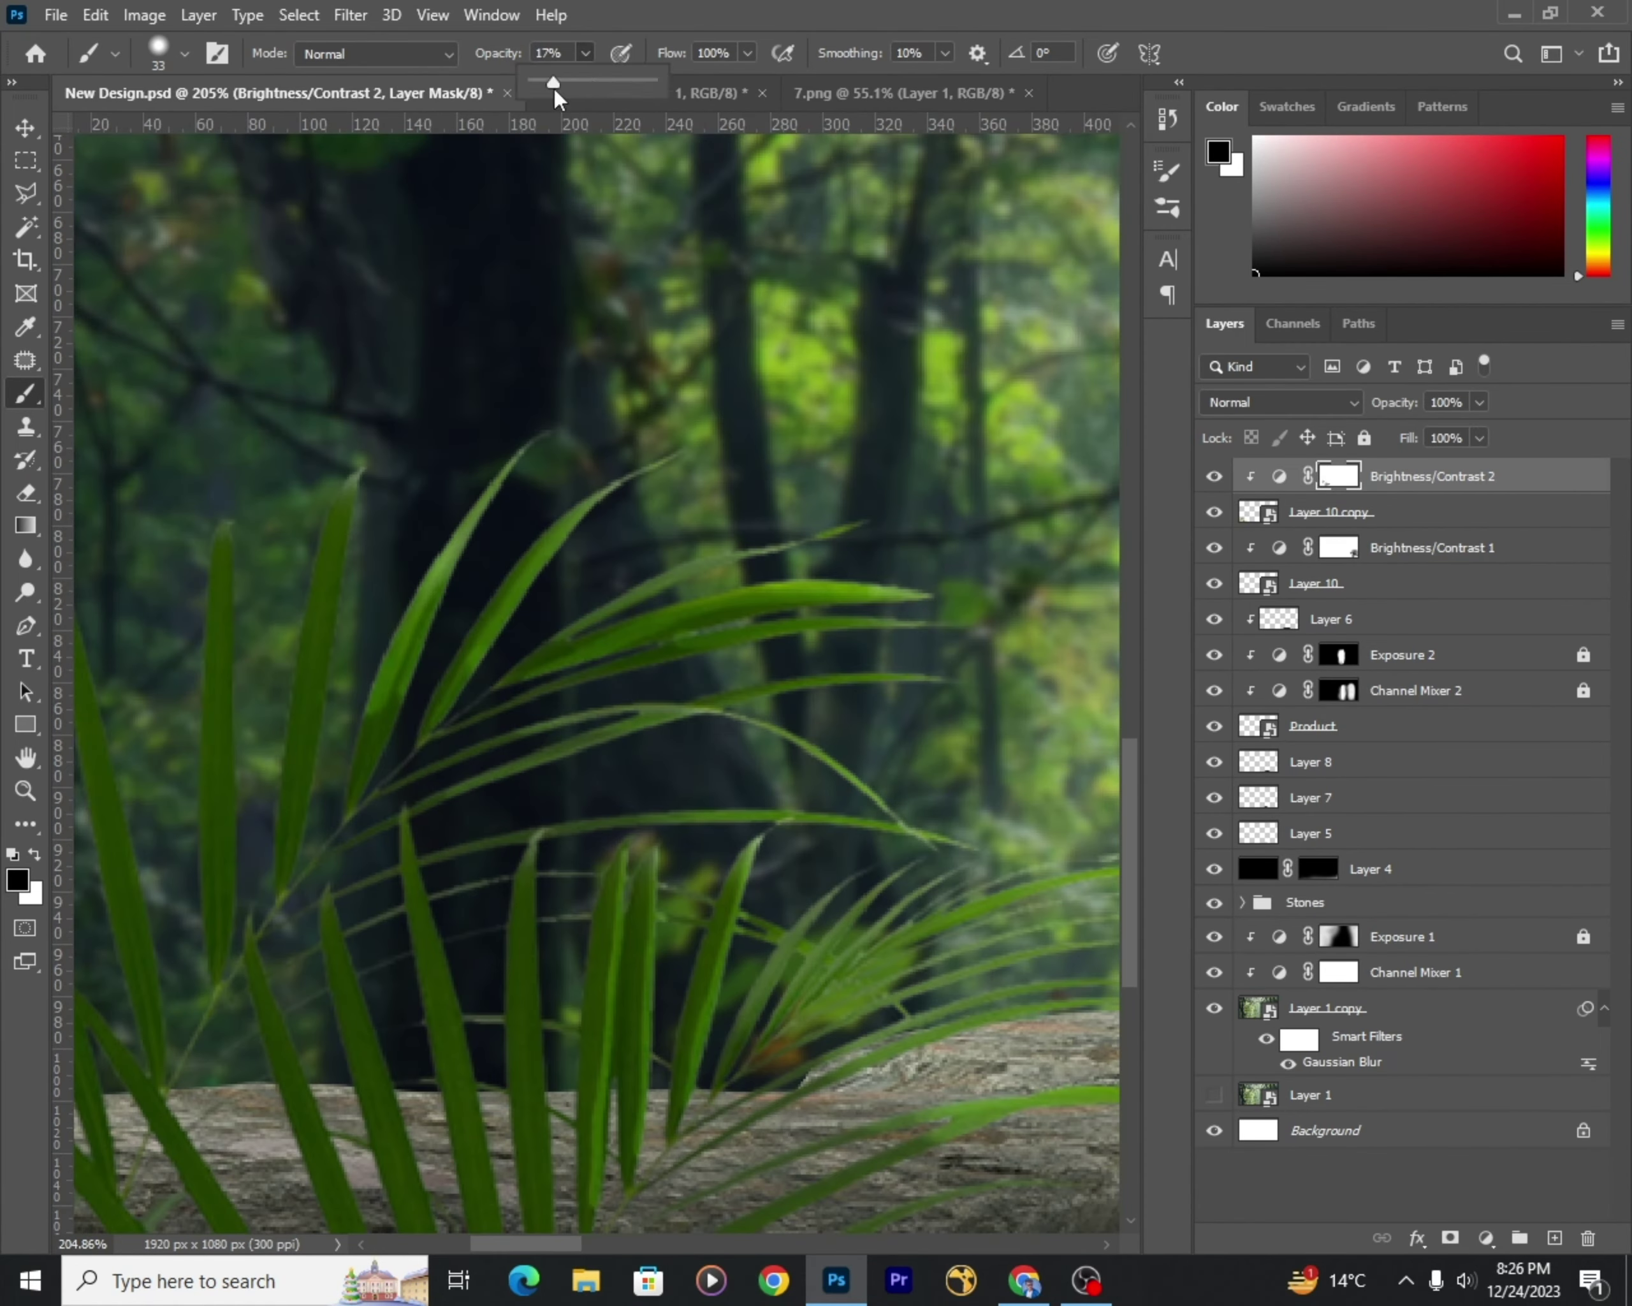
pyautogui.scroll(-5, 348, 686)
# Step: Return to the Move tool, deselect all layers and bring up 5.png
pyautogui.press('v')
pyautogui.scroll(-2, 659, 849)
pyautogui.click(1049, 554)
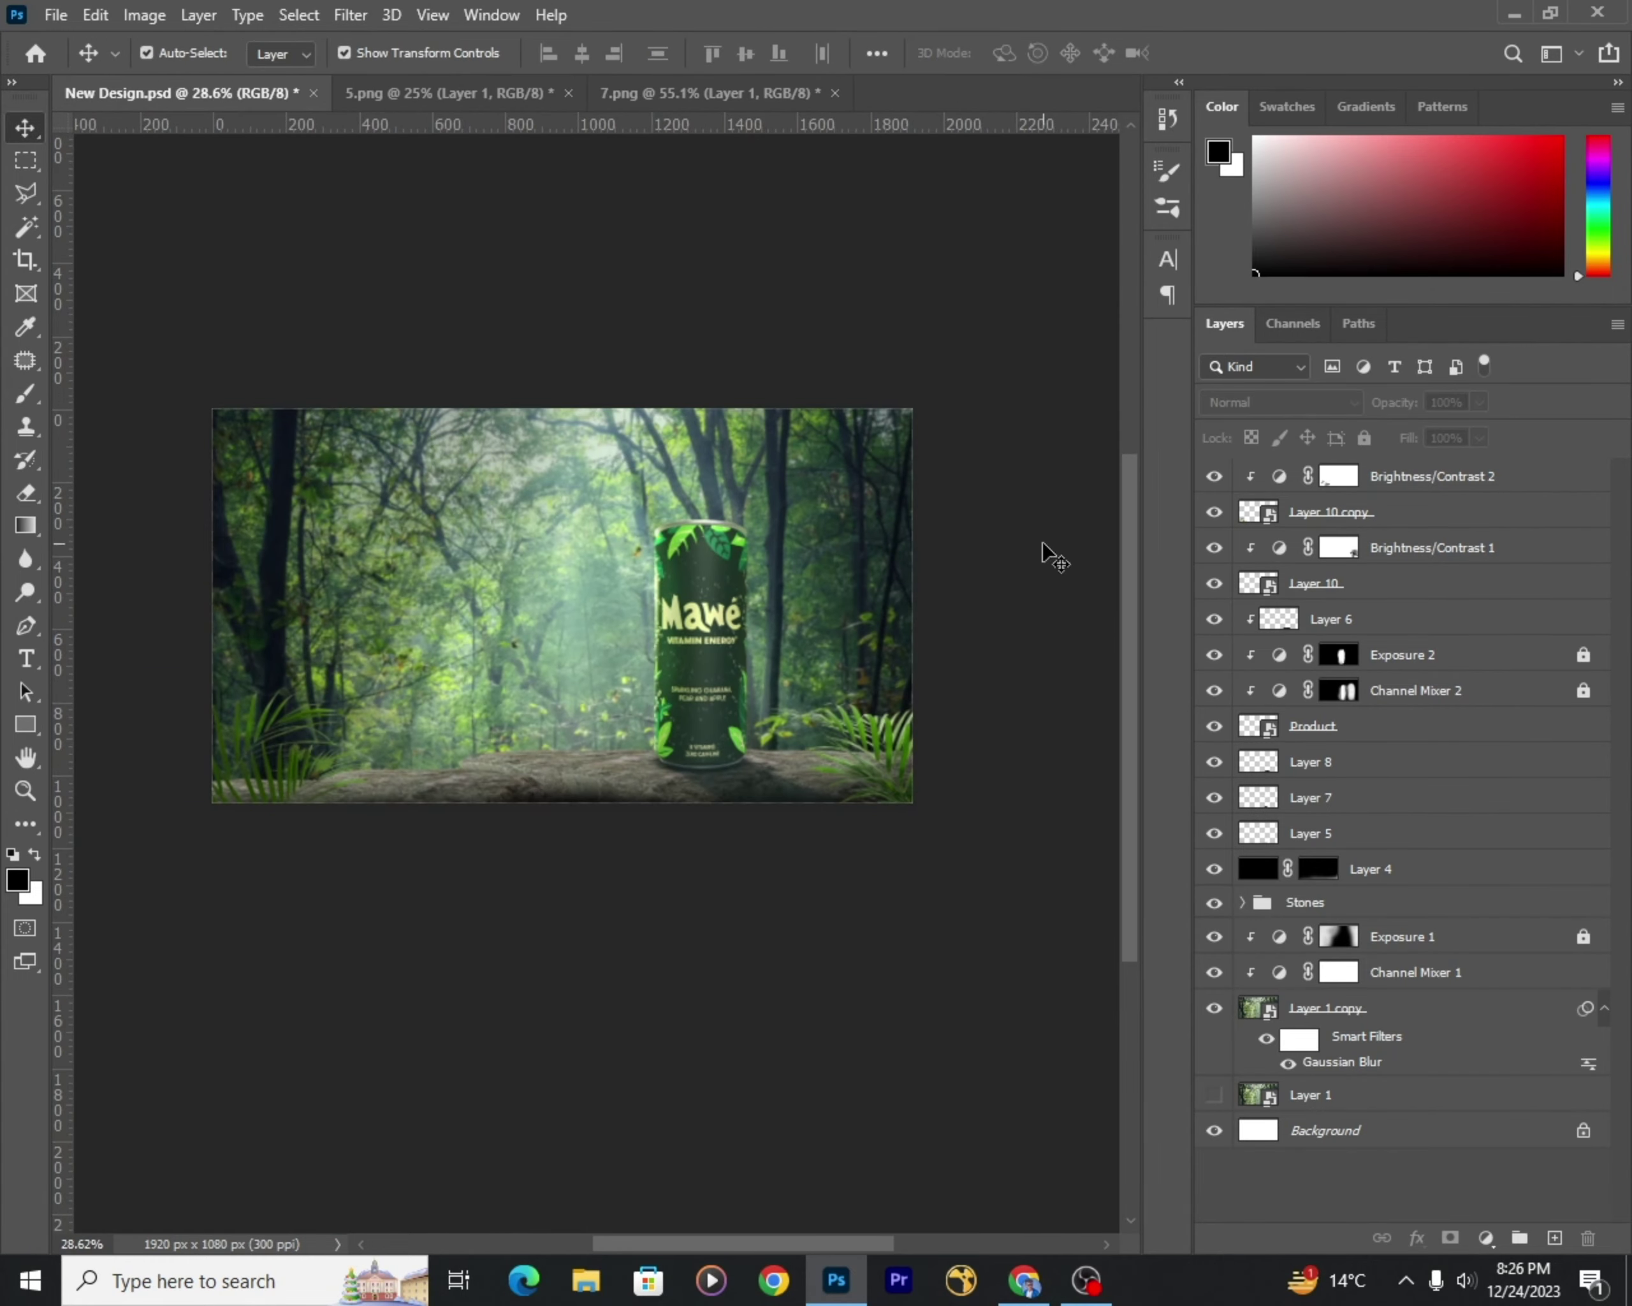
pyautogui.scroll(1, 701, 677)
pyautogui.scroll(1, 702, 677)
pyautogui.hotkey('ctrl', 'Tab')
# Step: Close 5.png and open the monstera leaf image 2.png
pyautogui.hotkey('ctrl', 'w')
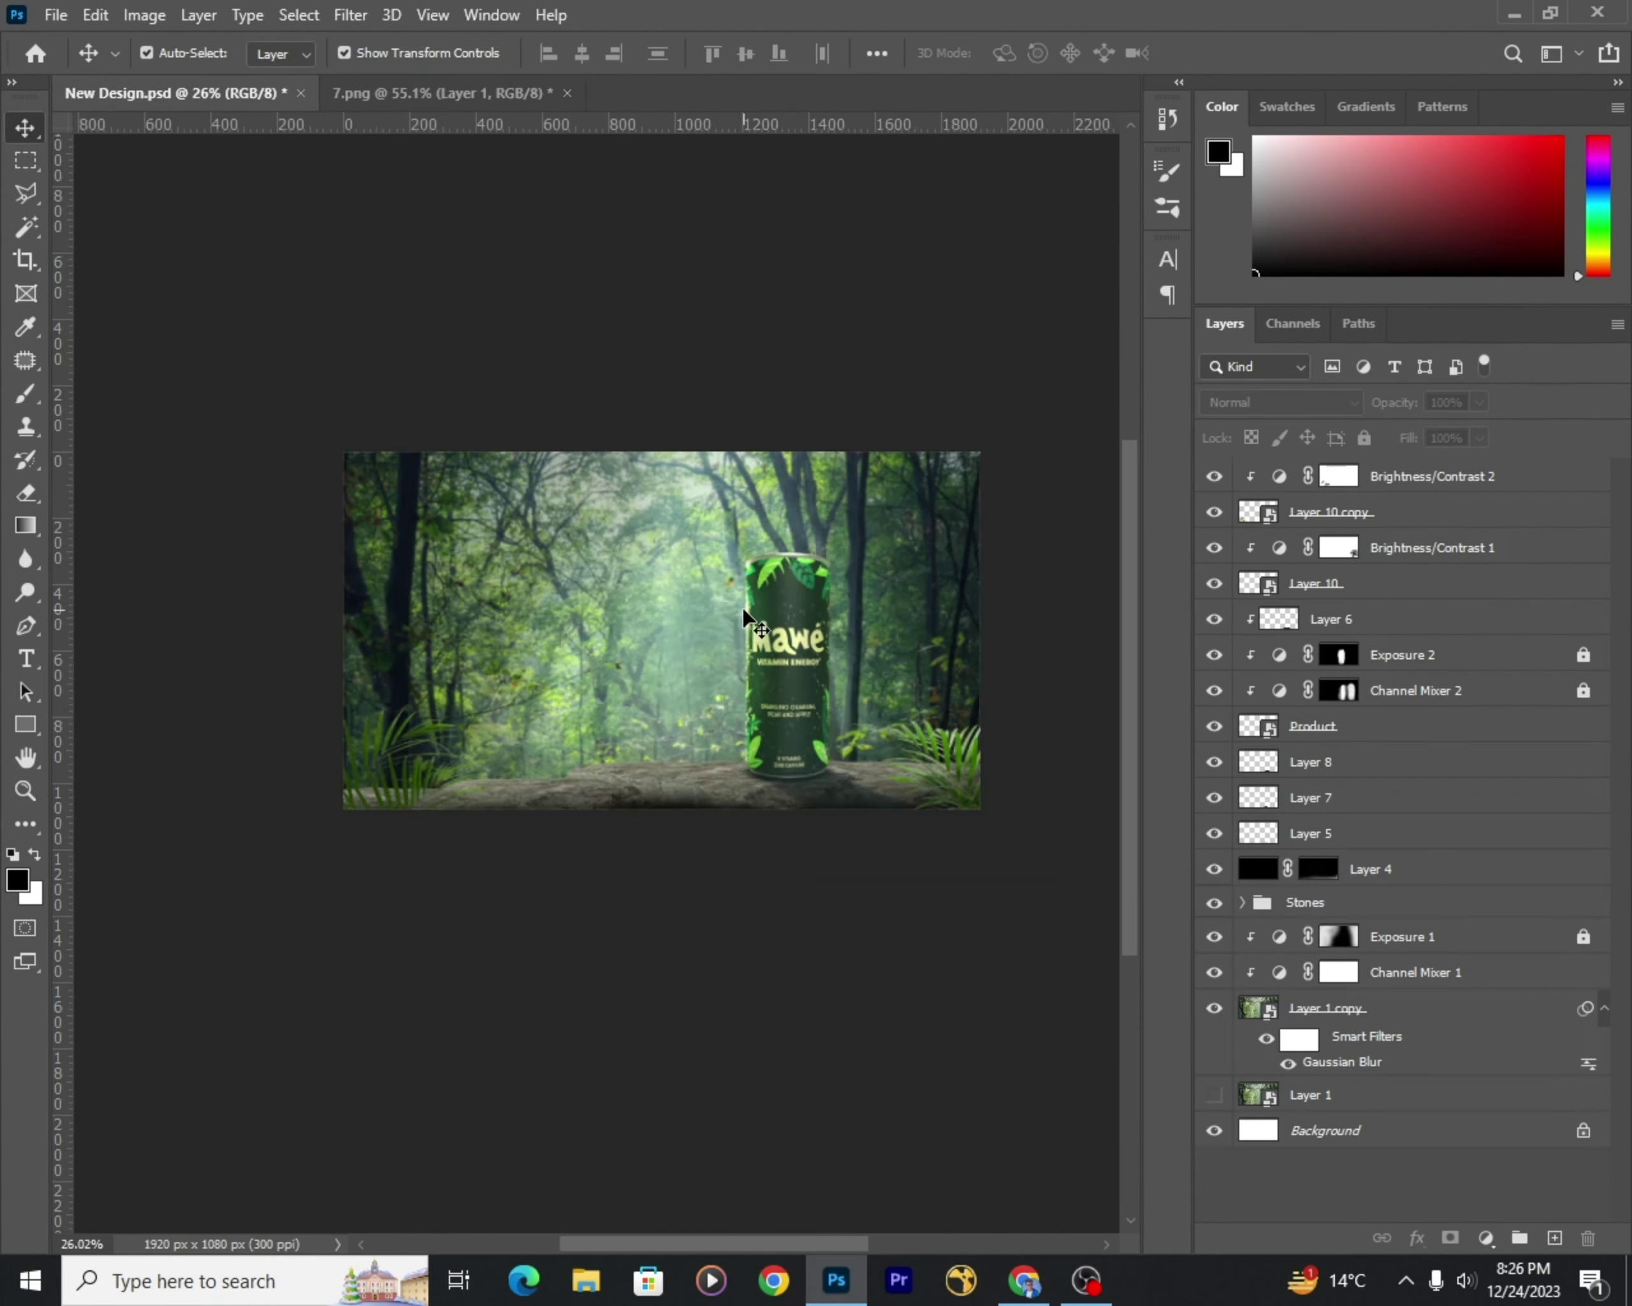
pyautogui.scroll(1, 743, 559)
pyautogui.hotkey('ctrl', 'o')
pyautogui.click(602, 711)
# Step: Convert the leaf layer to a Smart Object and drag it into New Design
pyautogui.click(1238, 1170)
pyautogui.rightClick(1306, 483)
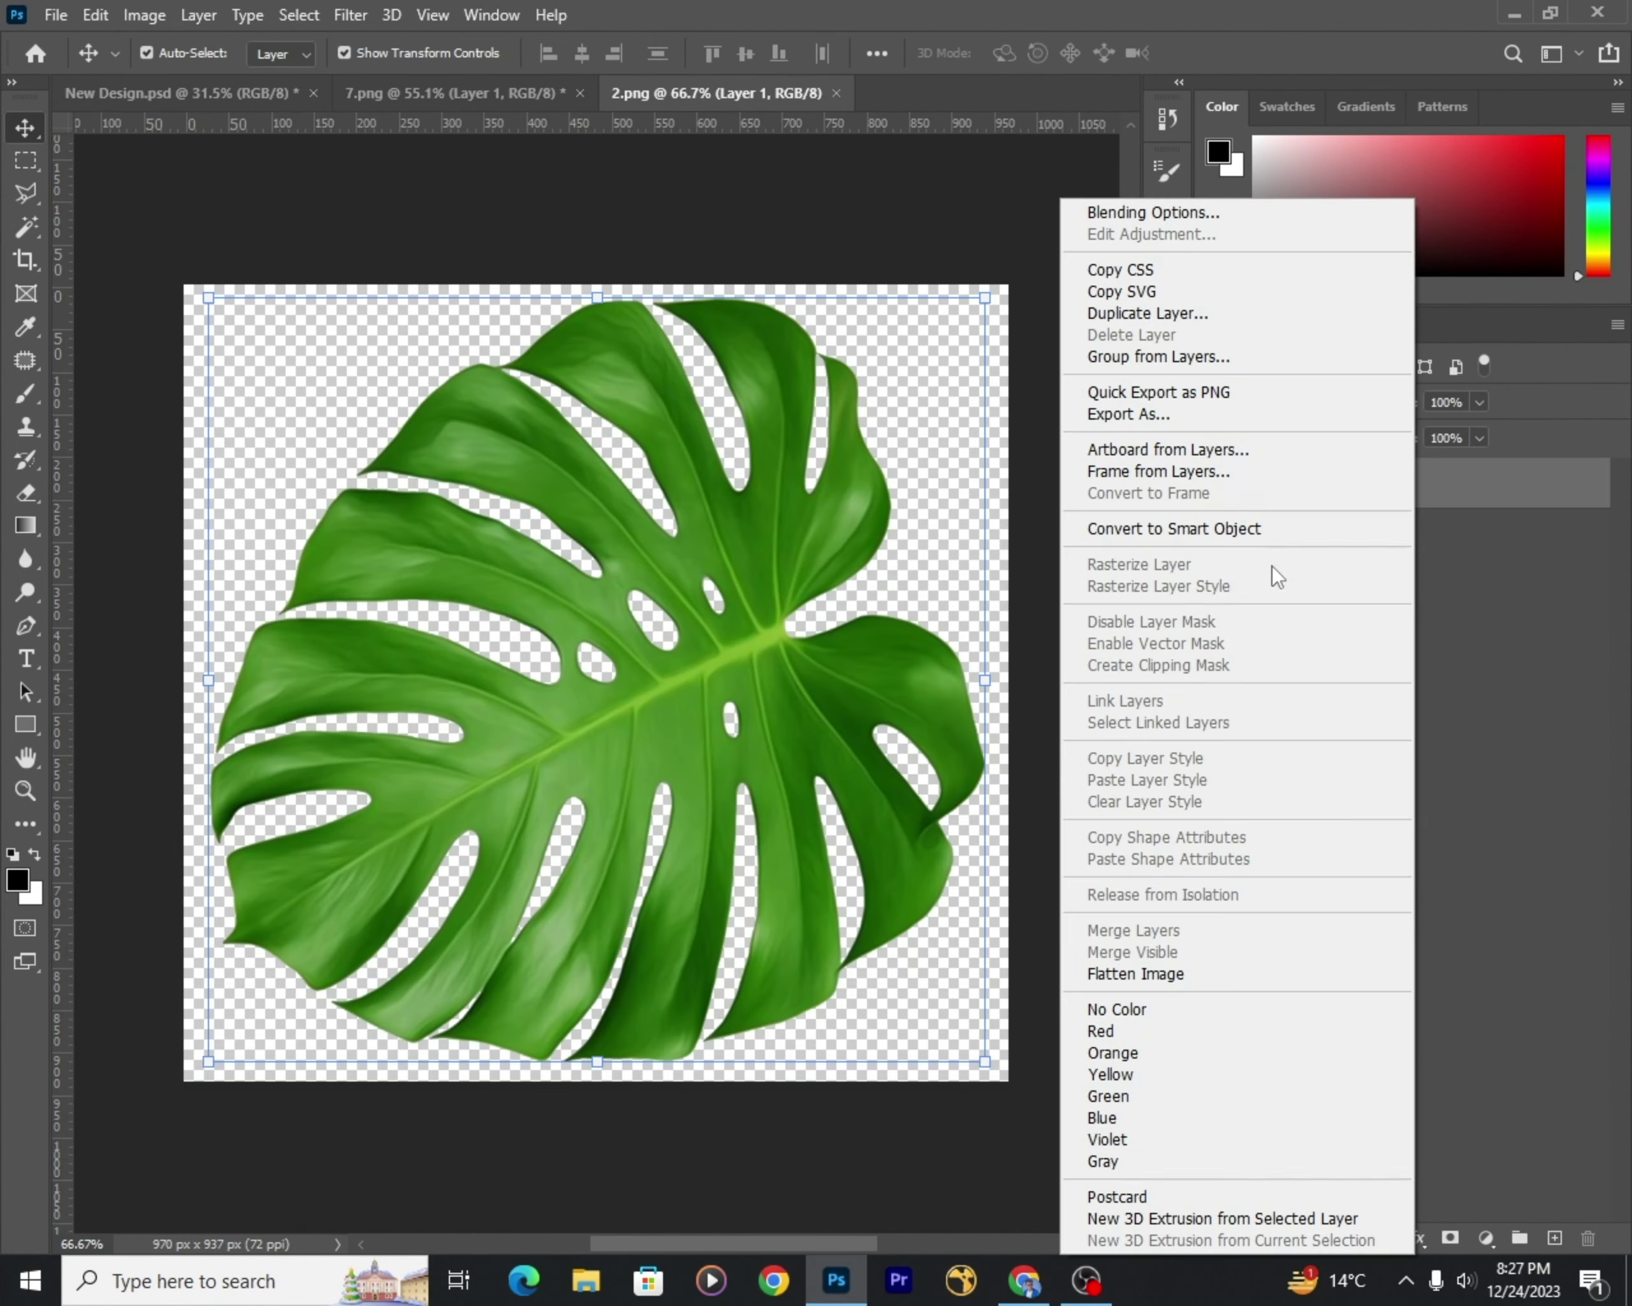
pyautogui.click(1169, 529)
pyautogui.moveTo(644, 652)
pyautogui.mouseDown()
pyautogui.moveTo(195, 100)
pyautogui.moveTo(650, 688)
pyautogui.mouseUp()
# Step: Shrink the leaf near the rock and warp it to lie along the rock
pyautogui.scroll(-2, 650, 688)
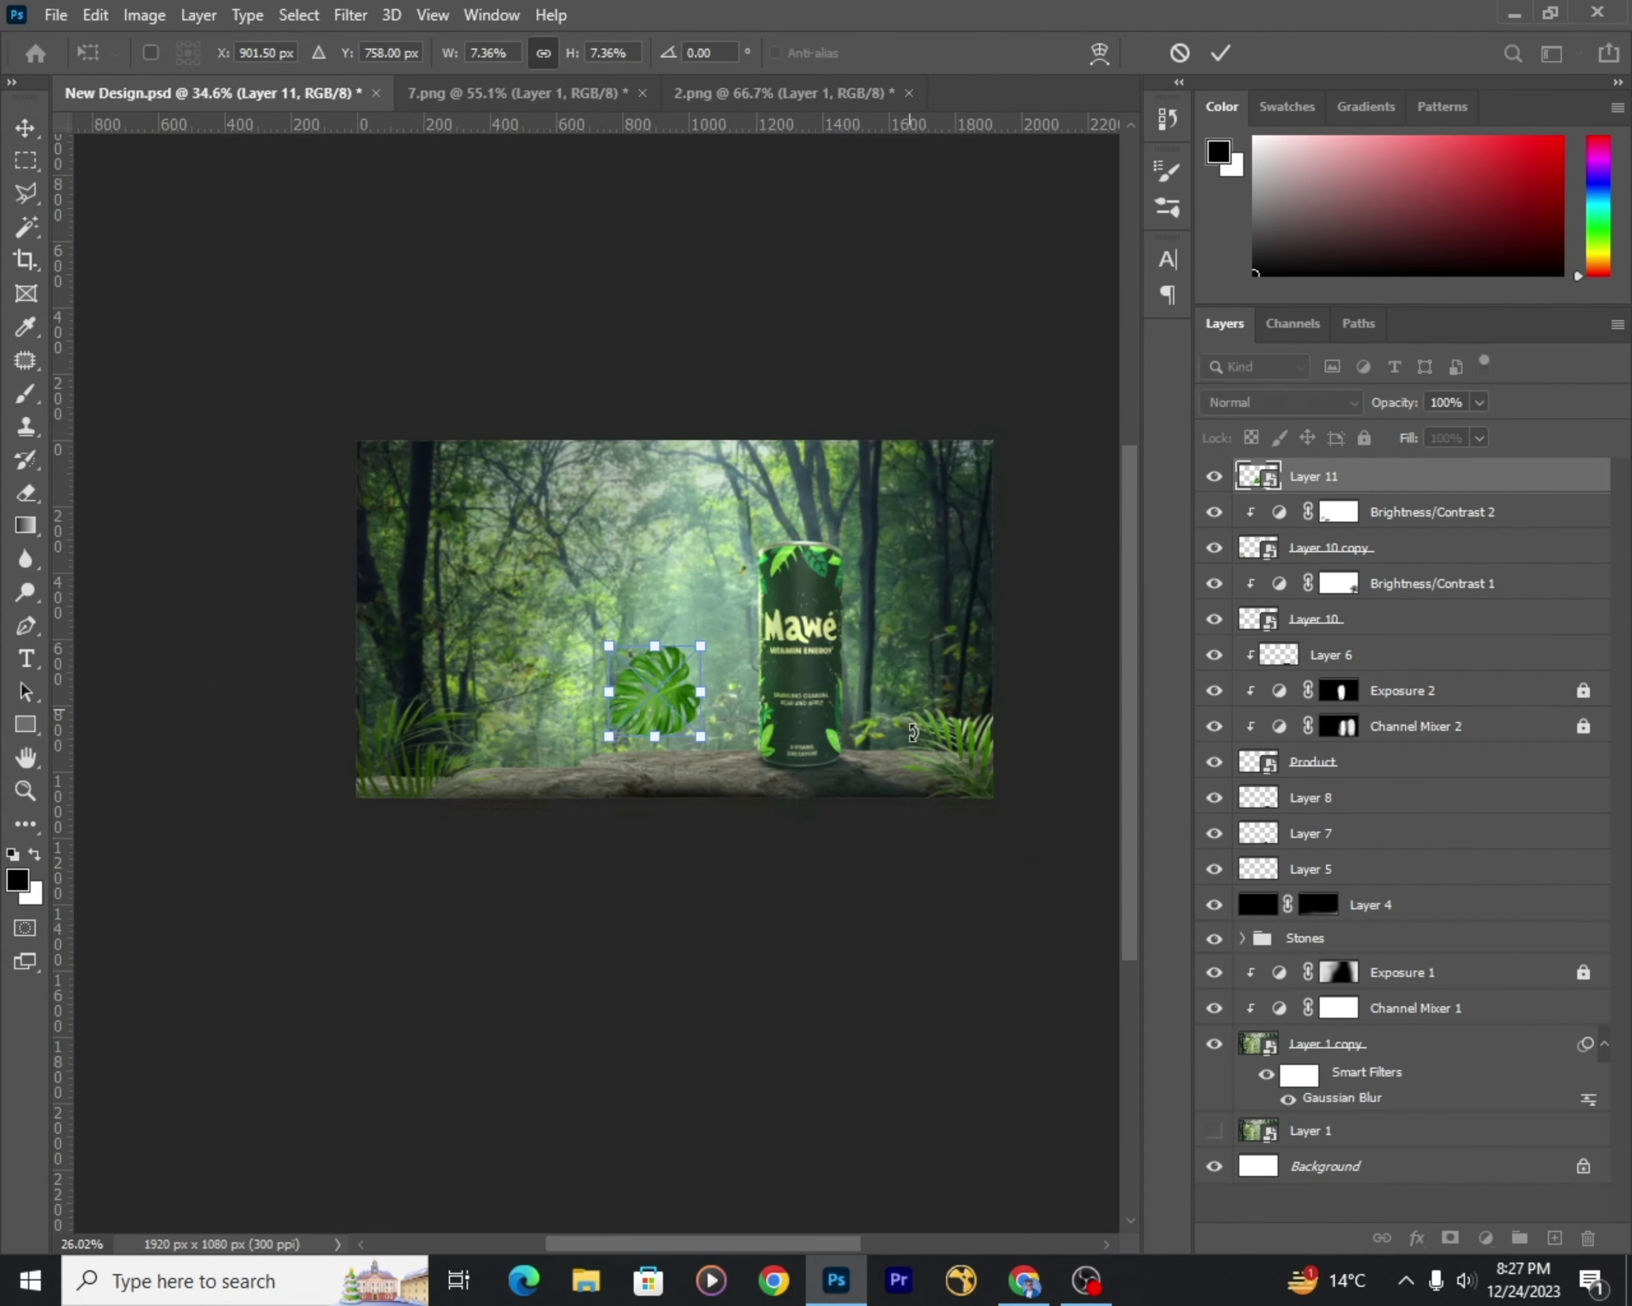
pyautogui.scroll(1, 765, 726)
pyautogui.moveTo(734, 749)
pyautogui.mouseDown()
pyautogui.moveTo(947, 765)
pyautogui.moveTo(305, 764)
pyautogui.mouseUp()
pyautogui.scroll(3, 230, 754)
pyautogui.rightClick(577, 641)
pyautogui.click(779, 914)
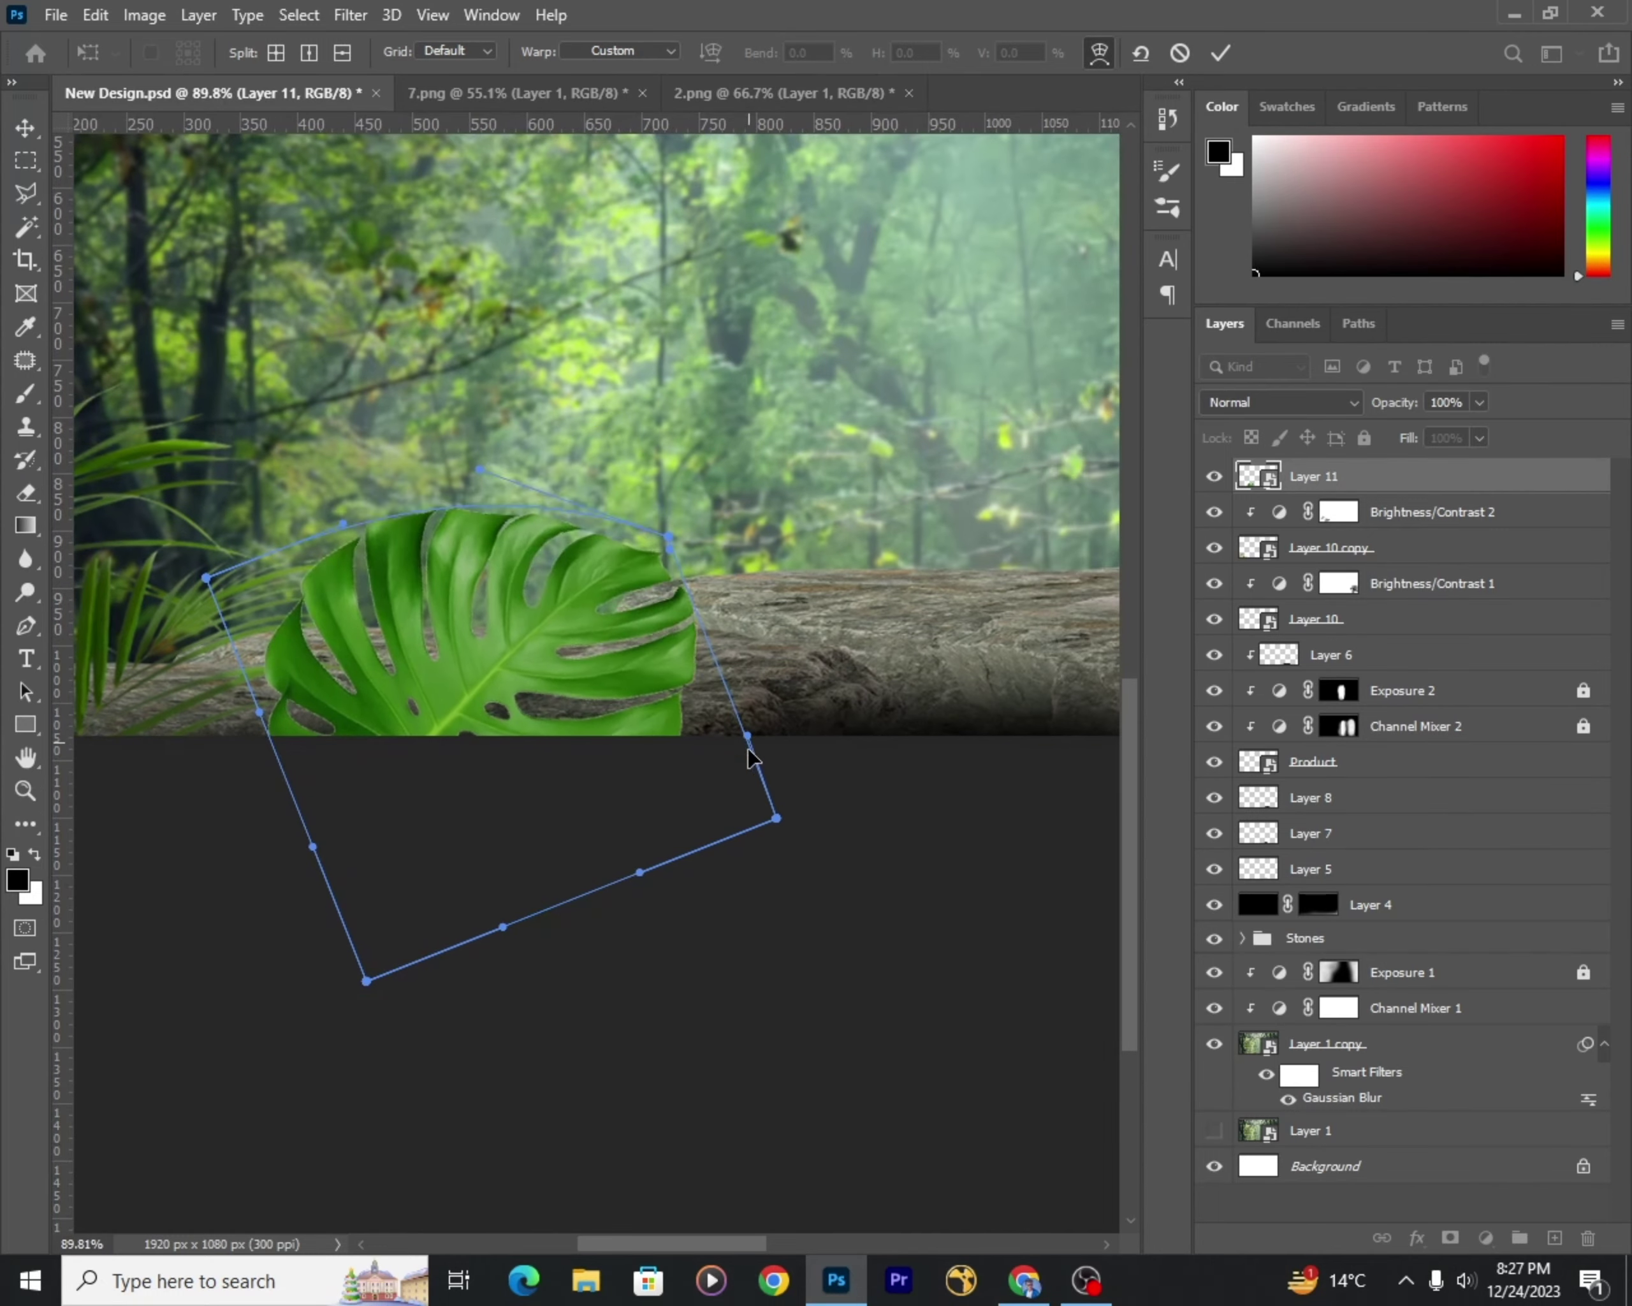
pyautogui.moveTo(748, 737)
pyautogui.mouseDown()
pyautogui.moveTo(710, 657)
pyautogui.moveTo(707, 592)
pyautogui.mouseUp()
pyautogui.scroll(-2, 692, 631)
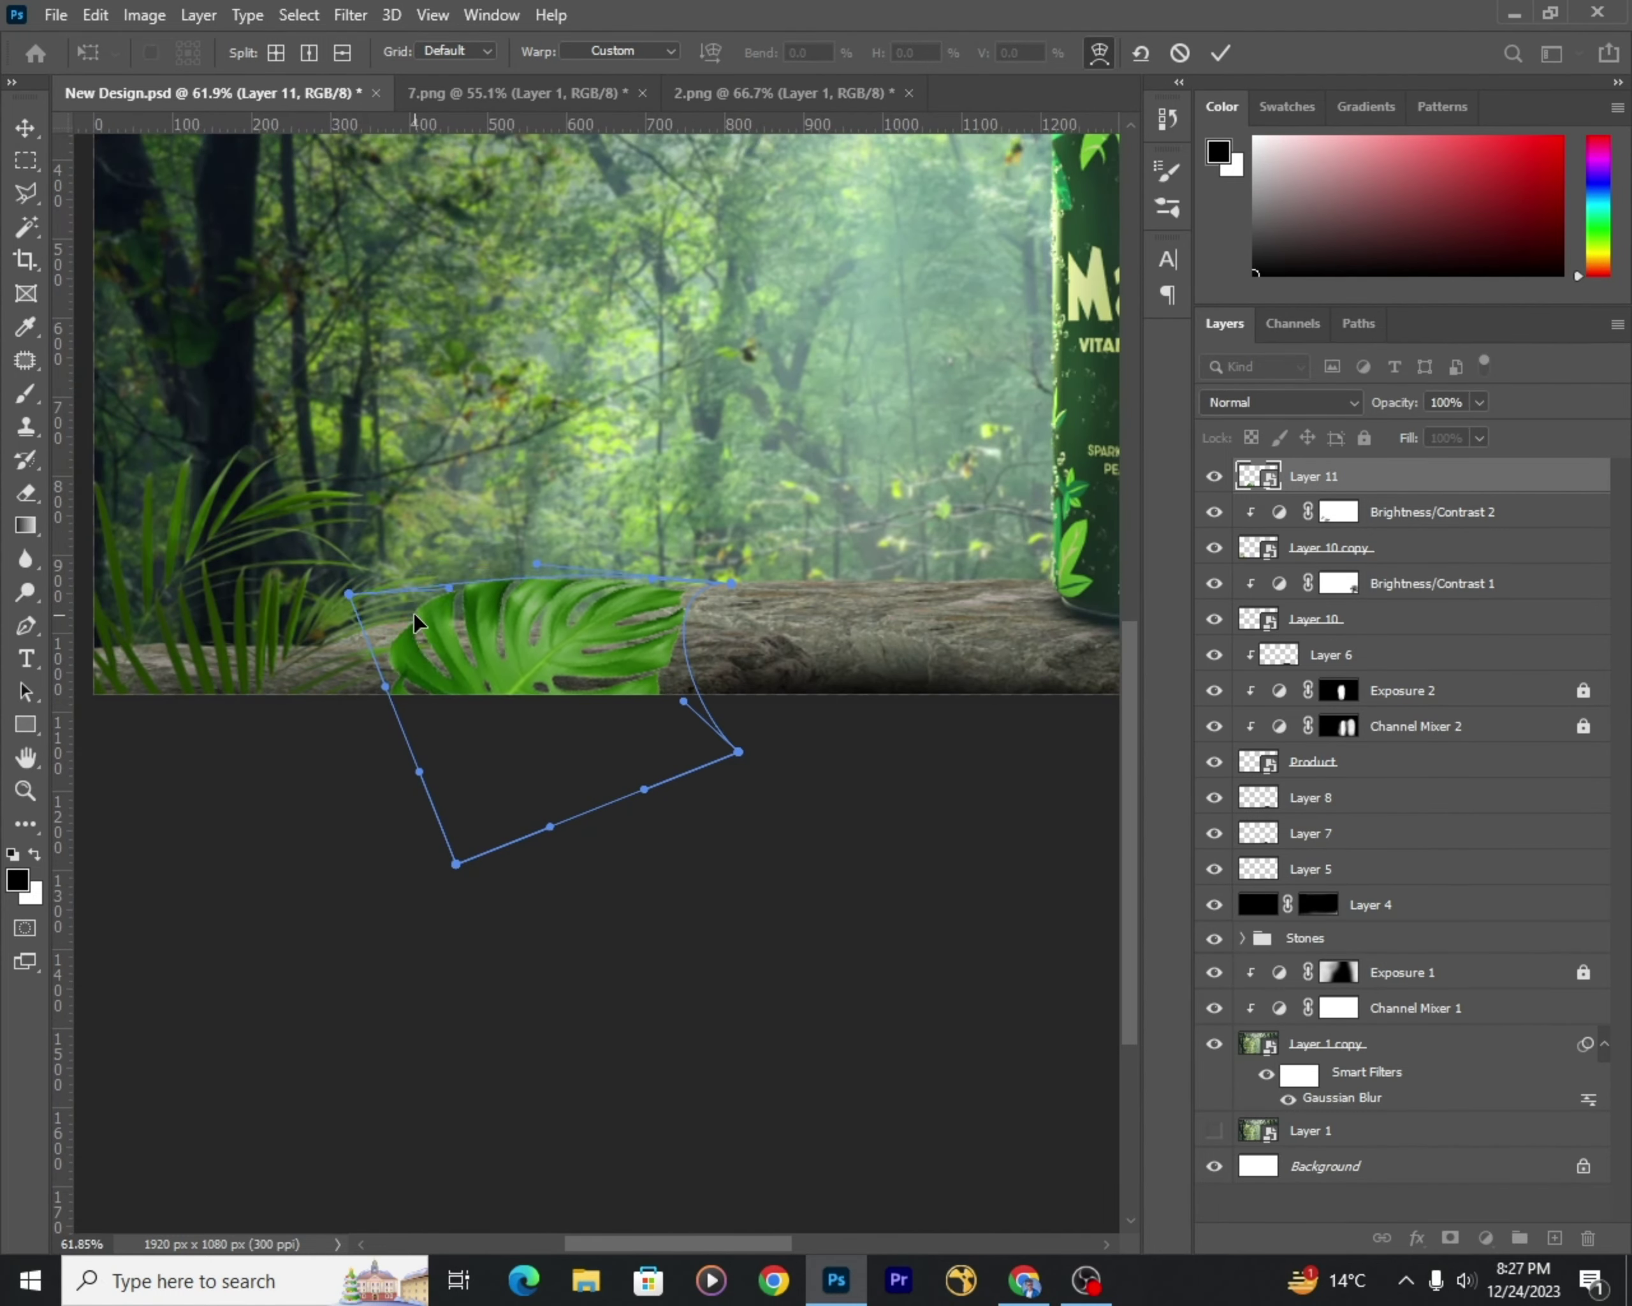
pyautogui.press('Return')
# Step: Move the leaf to the rock's bottom-left corner, cancelling an attempted rotation
pyautogui.scroll(-3, 509, 821)
pyautogui.scroll(3, 510, 820)
pyautogui.click(430, 575)
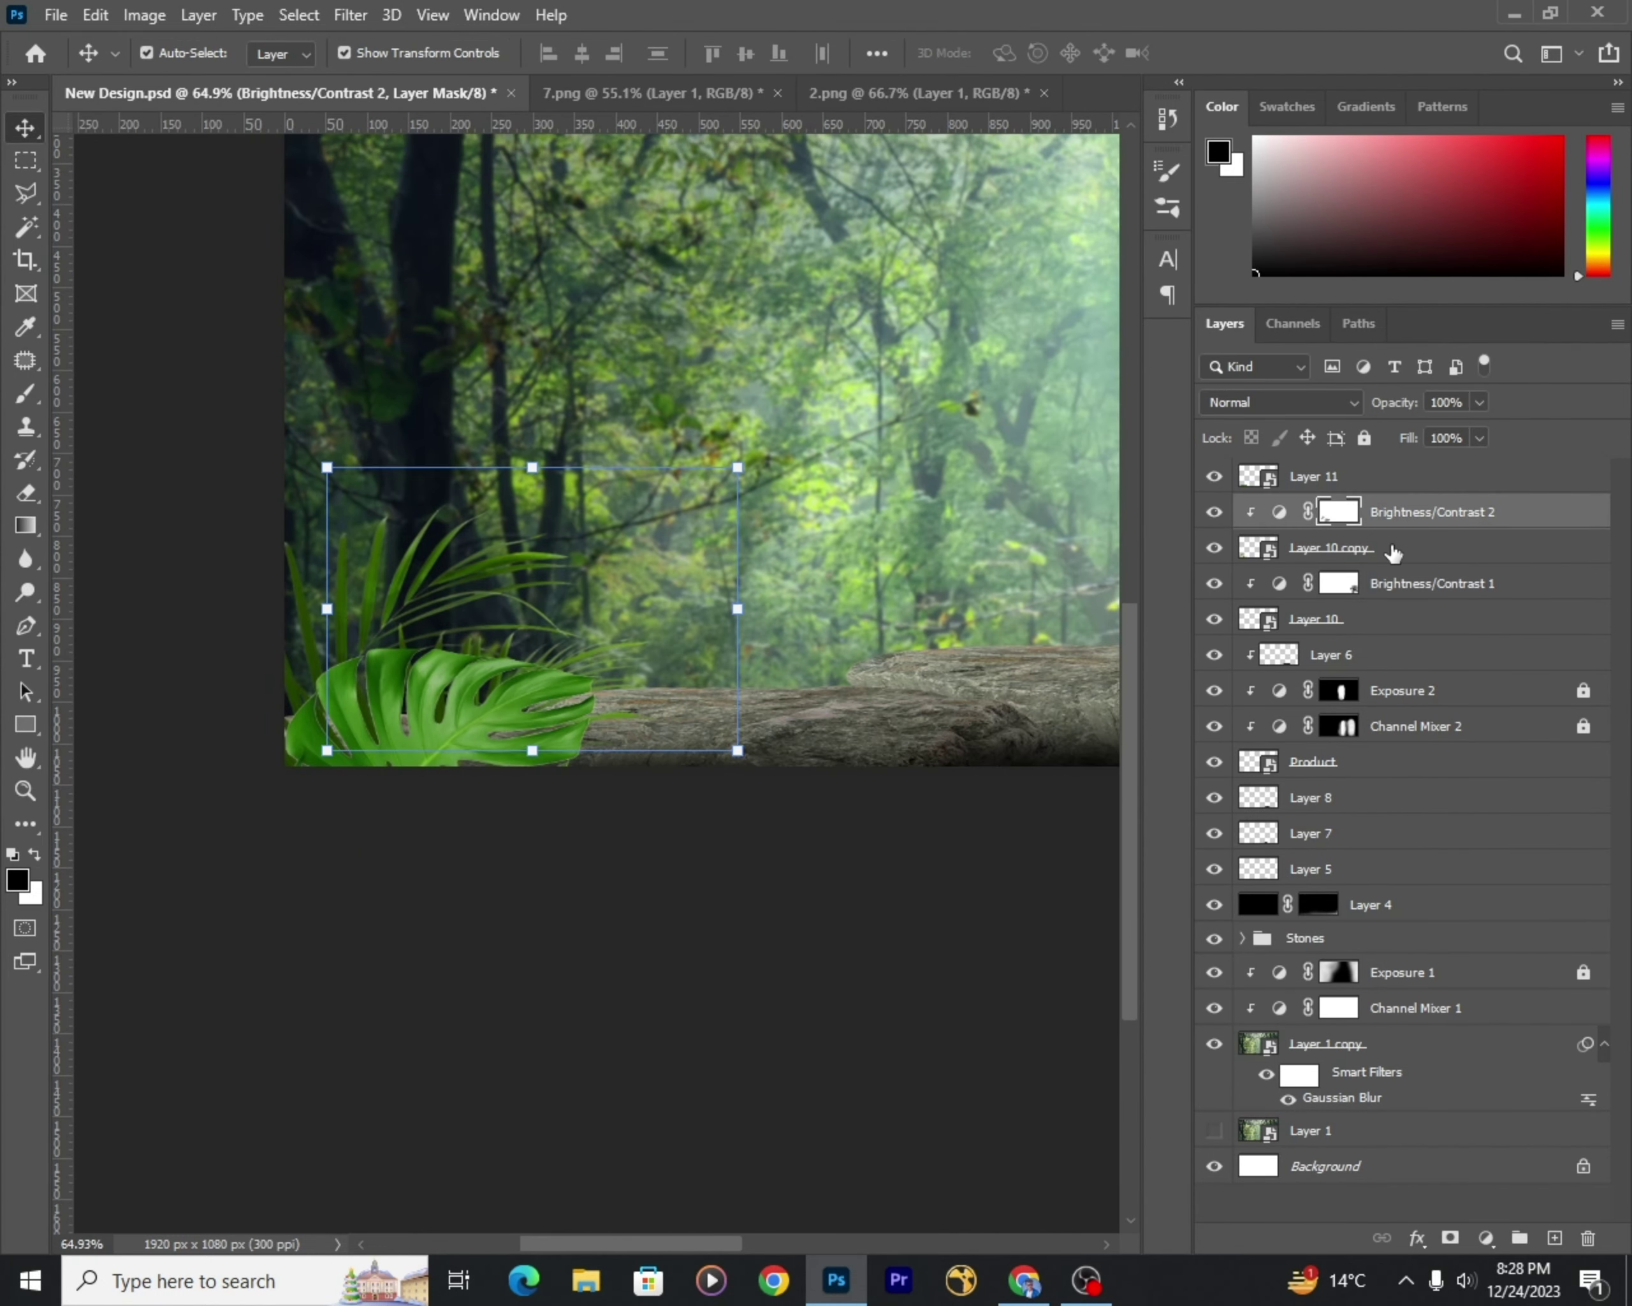
pyautogui.scroll(-3, 535, 749)
pyautogui.scroll(3, 299, 747)
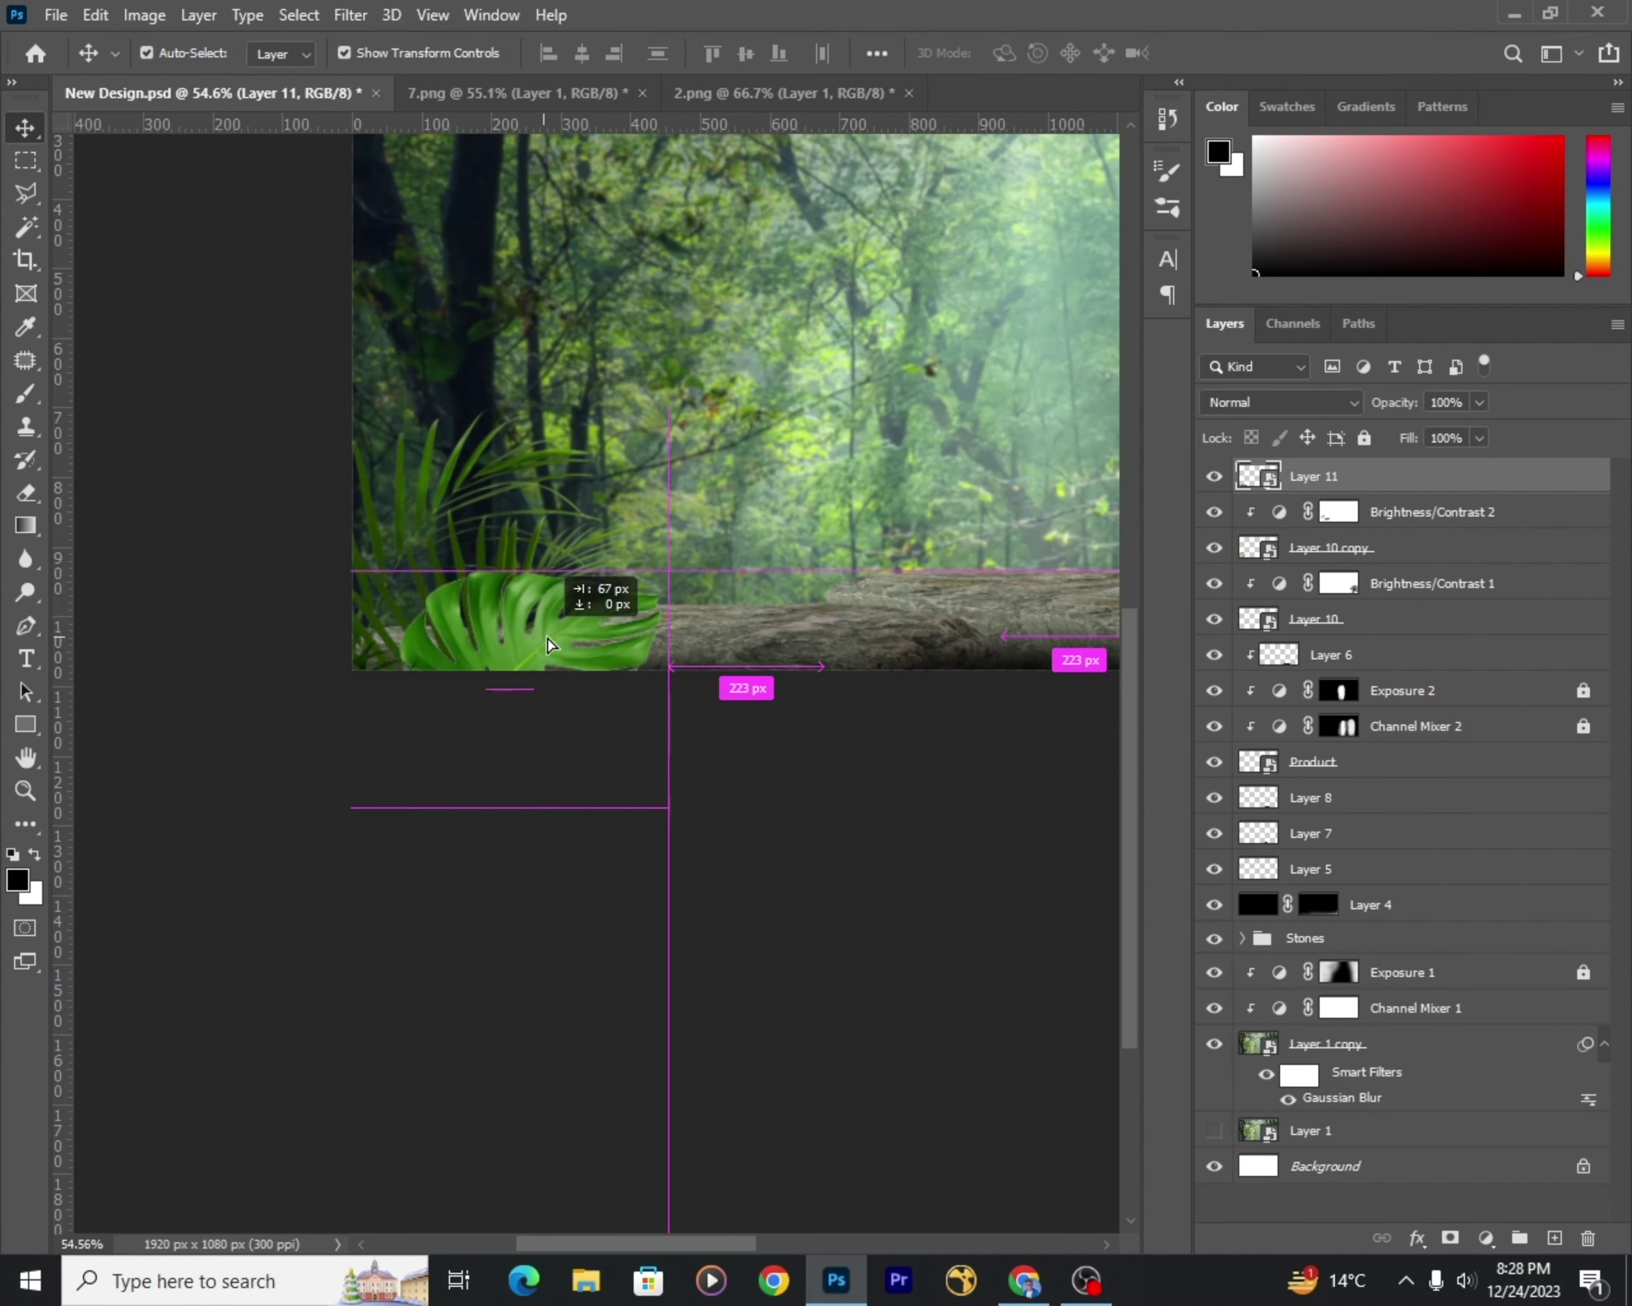
pyautogui.moveTo(565, 584); pyautogui.dragTo(650, 575)
pyautogui.moveTo(631, 428); pyautogui.dragTo(511, 627)
pyautogui.press('Escape')
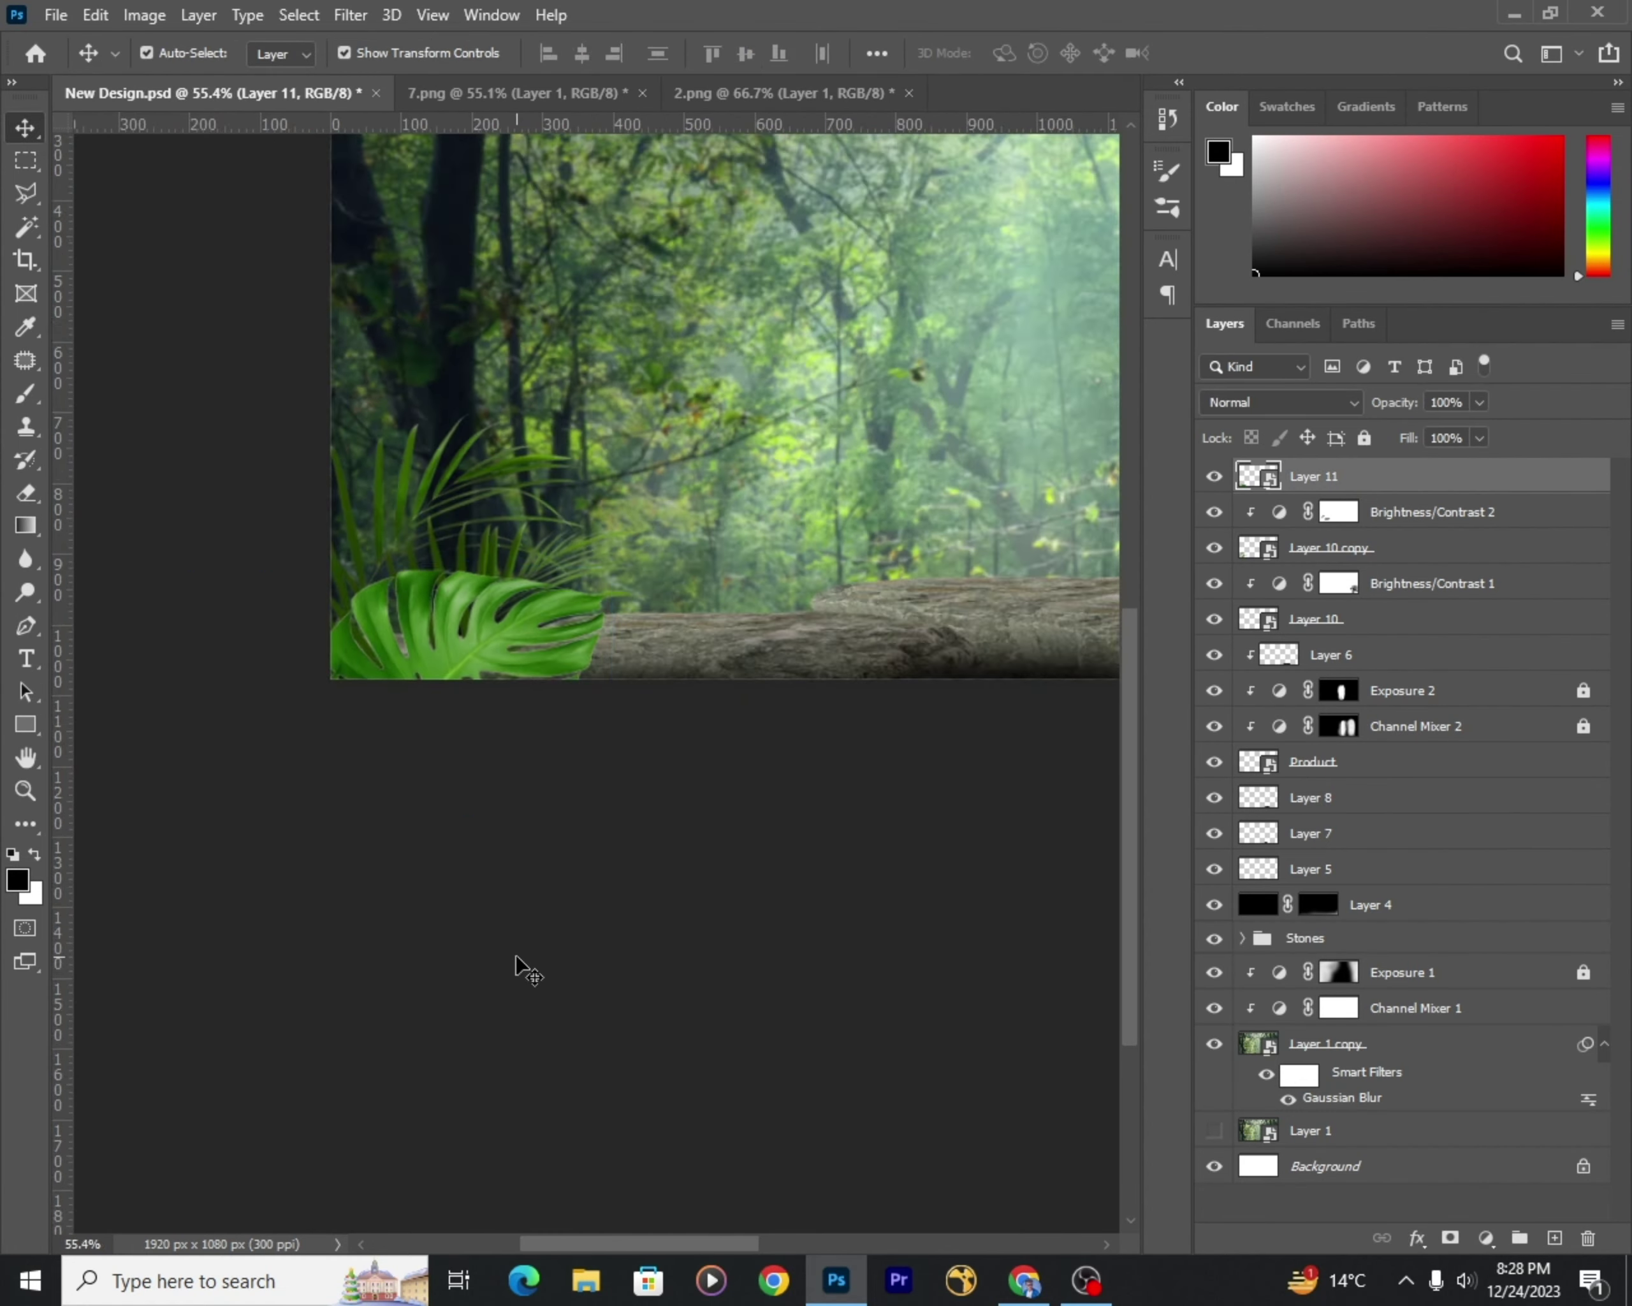
pyautogui.scroll(3, 514, 967)
# Step: Add a Levels adjustment brightening the leaf to 14, 2.28, 246
pyautogui.click(1485, 1237)
pyautogui.click(1467, 892)
pyautogui.moveTo(1379, 768); pyautogui.dragTo(1256, 765)
# Step: Finish Levels at 14/2.28/246, invert its mask and brush white onto the monstera leaf
pyautogui.moveTo(1516, 768)
pyautogui.mouseDown()
pyautogui.moveTo(1487, 766)
pyautogui.moveTo(1506, 768)
pyautogui.mouseUp()
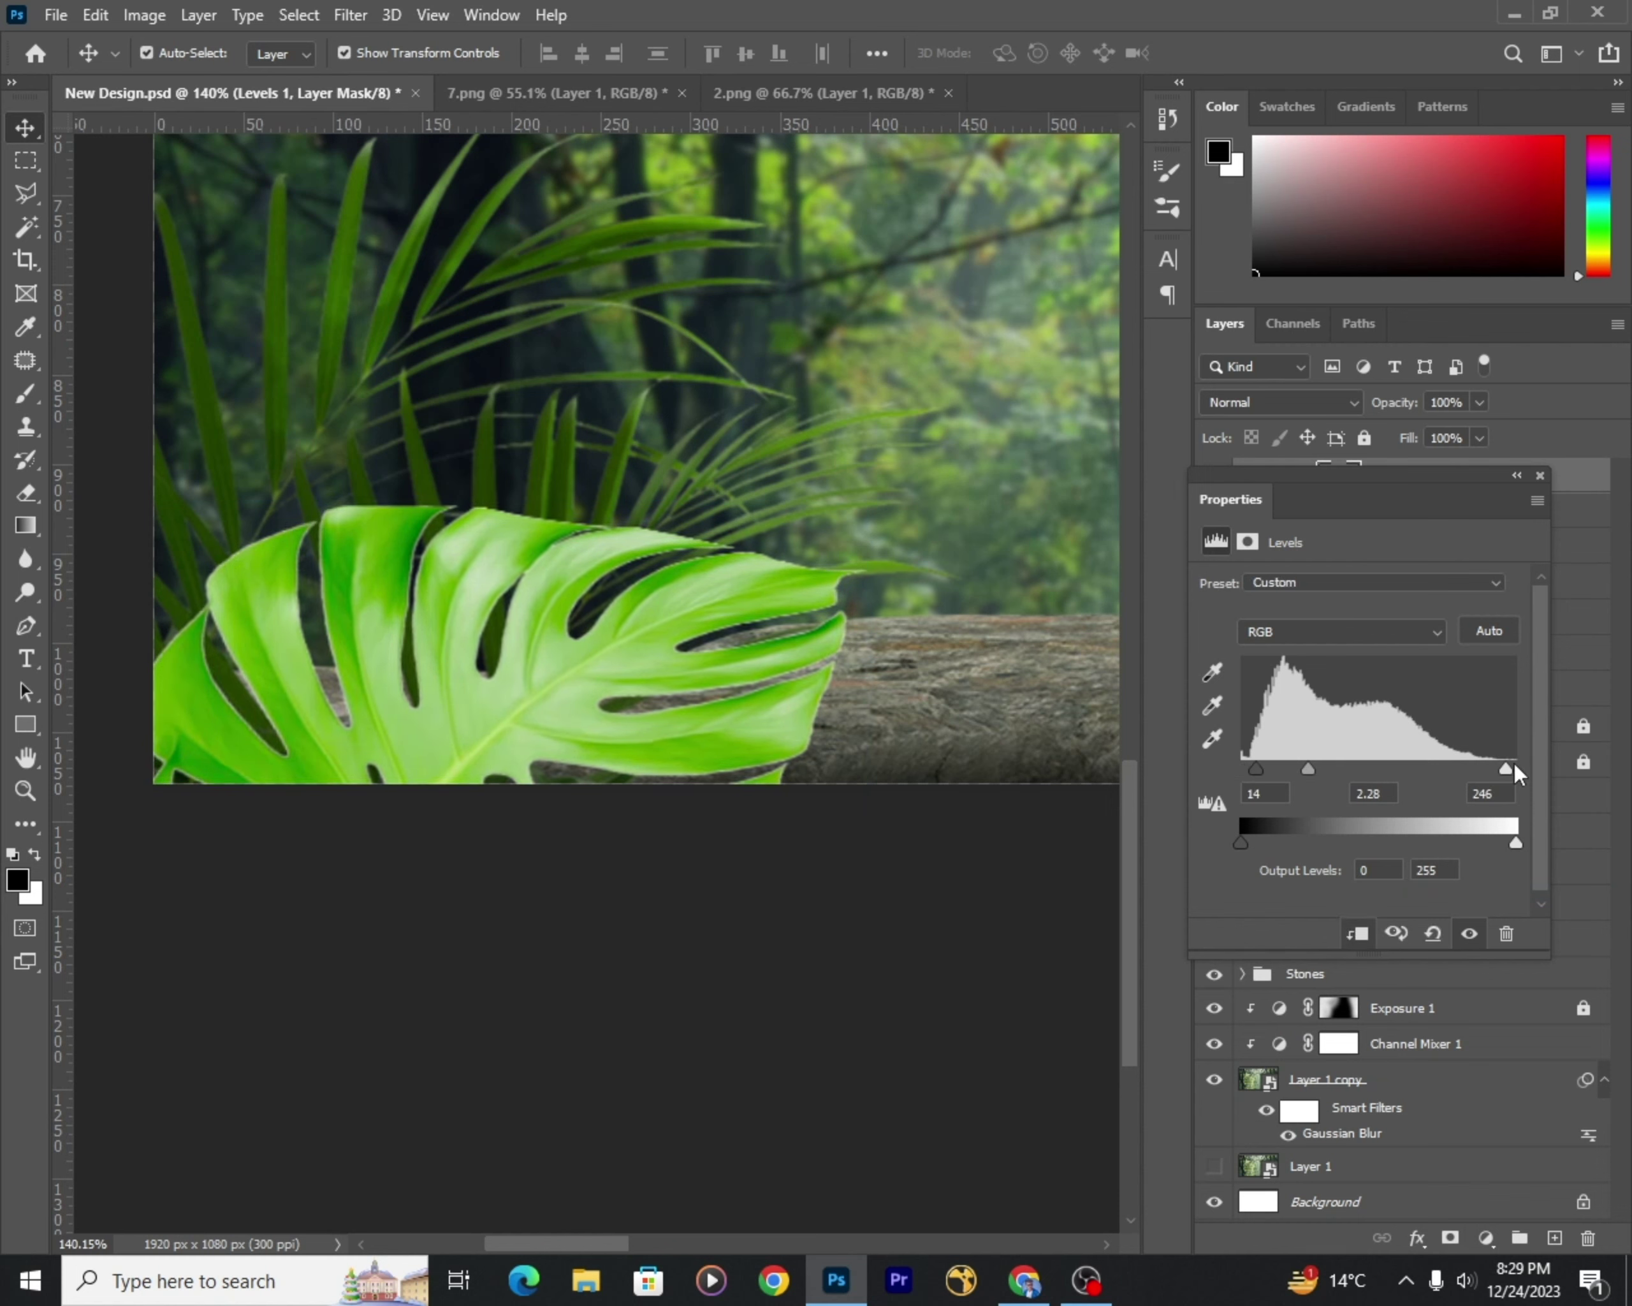
pyautogui.click(1540, 474)
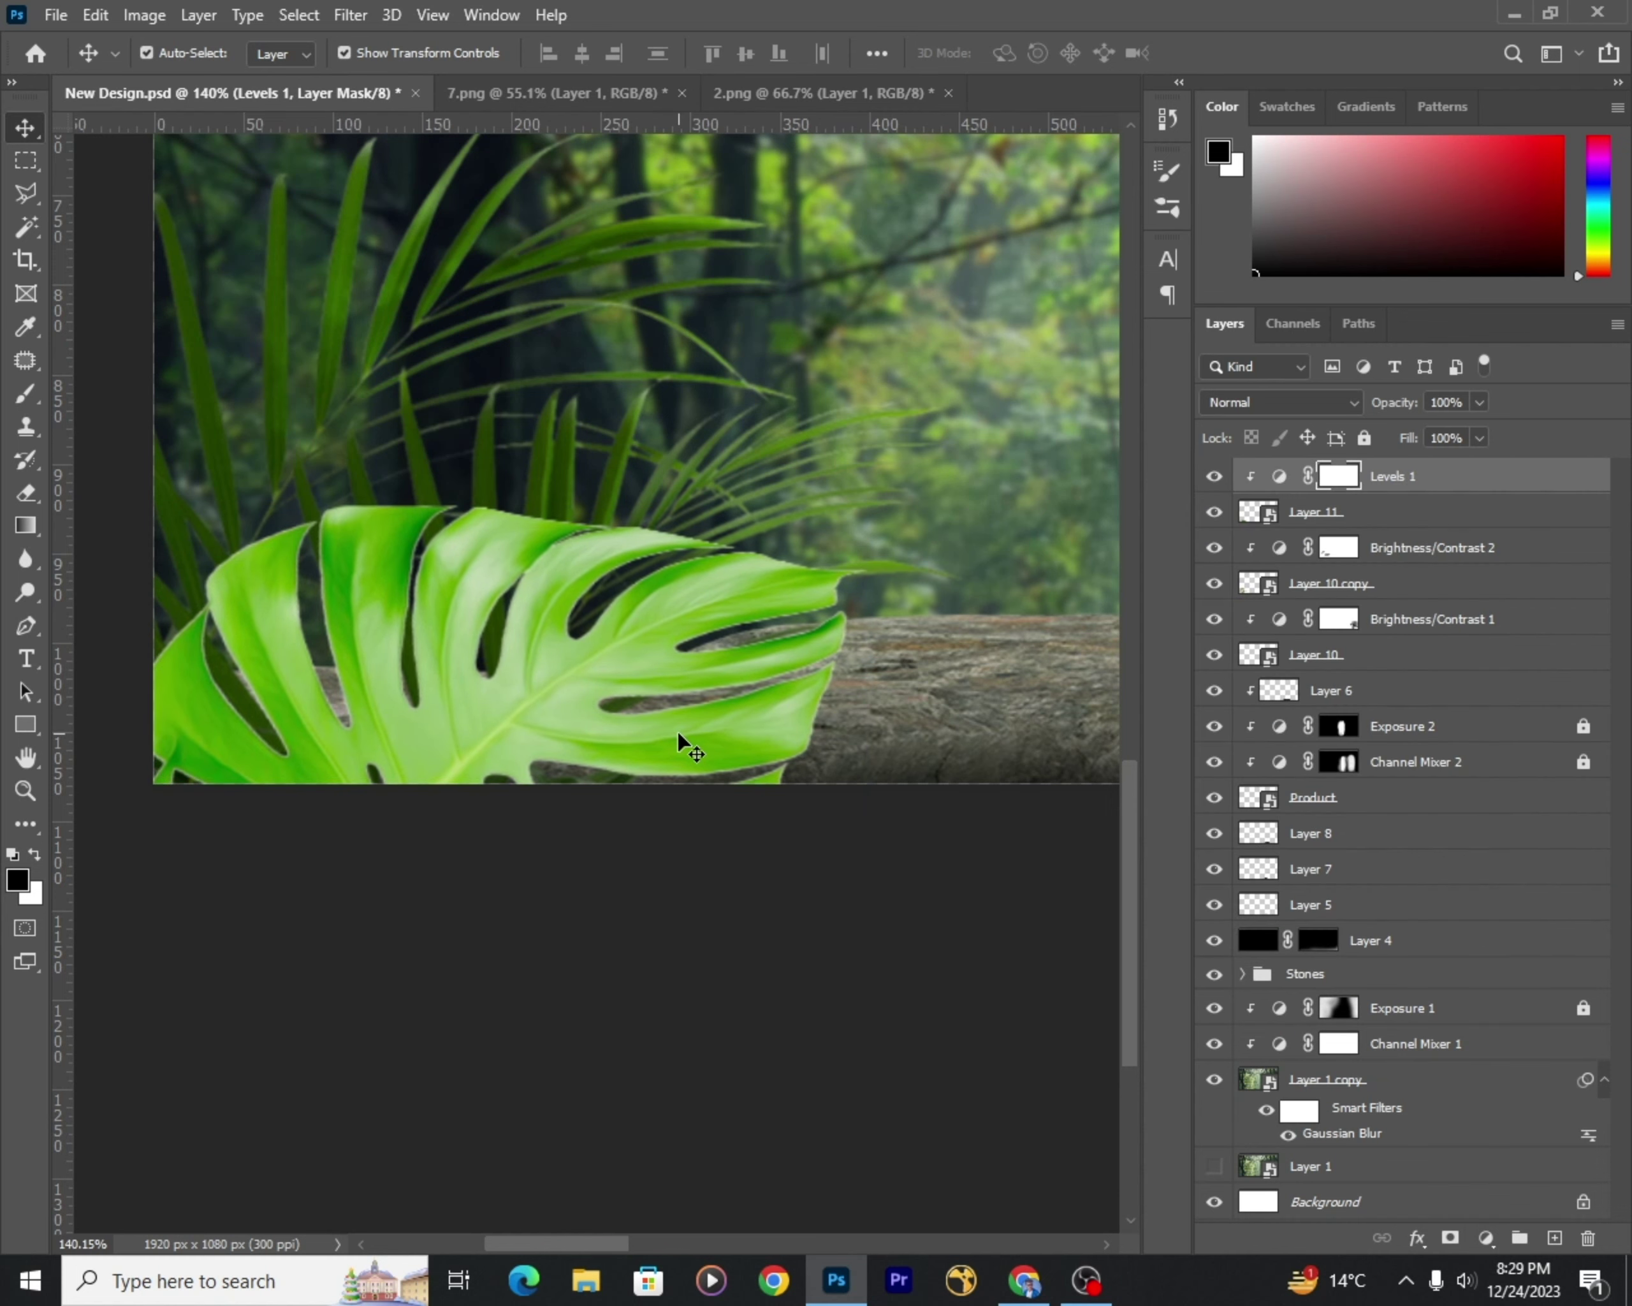
pyautogui.hotkey('ctrl', 'i')
pyautogui.press('b')
pyautogui.press('x')
pyautogui.scroll(4, 607, 635)
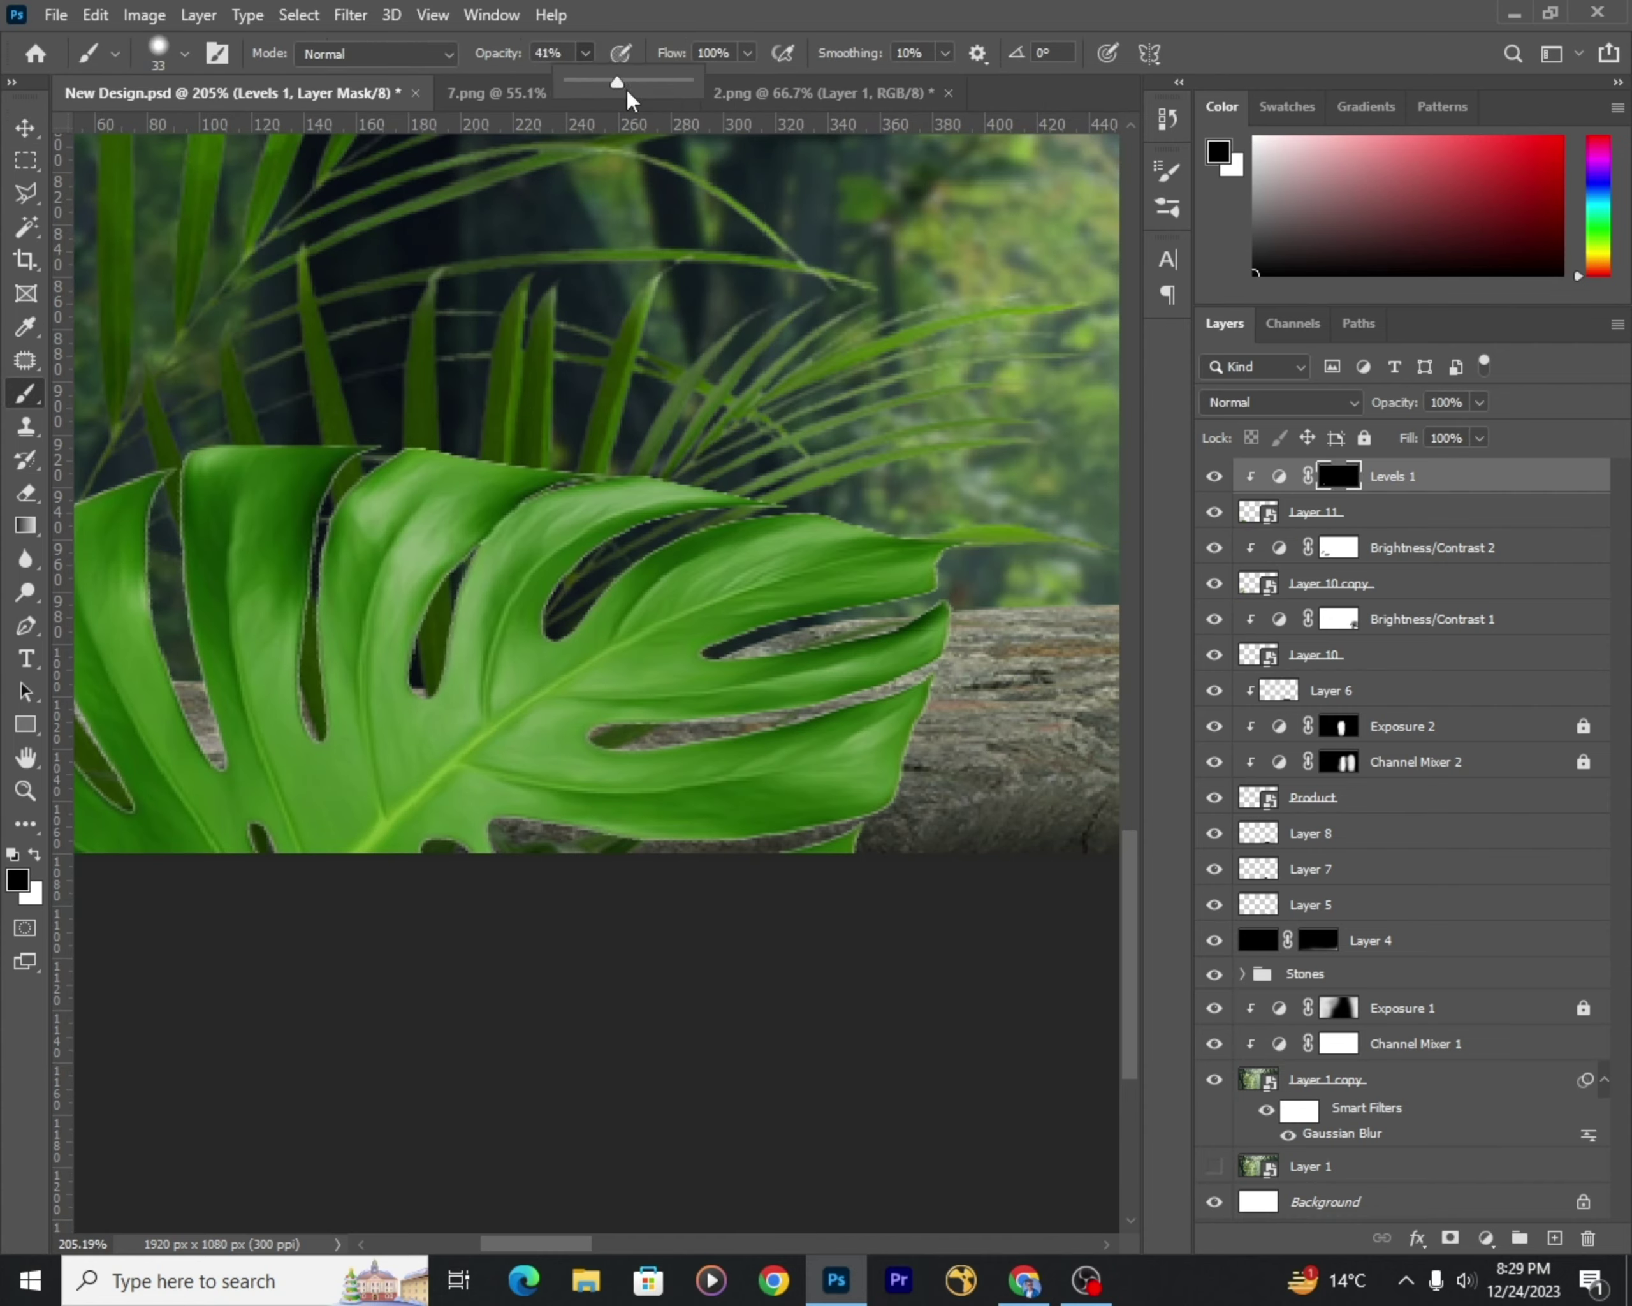
pyautogui.scroll(-2, 619, 445)
pyautogui.scroll(-2, 892, 554)
pyautogui.scroll(3, 816, 554)
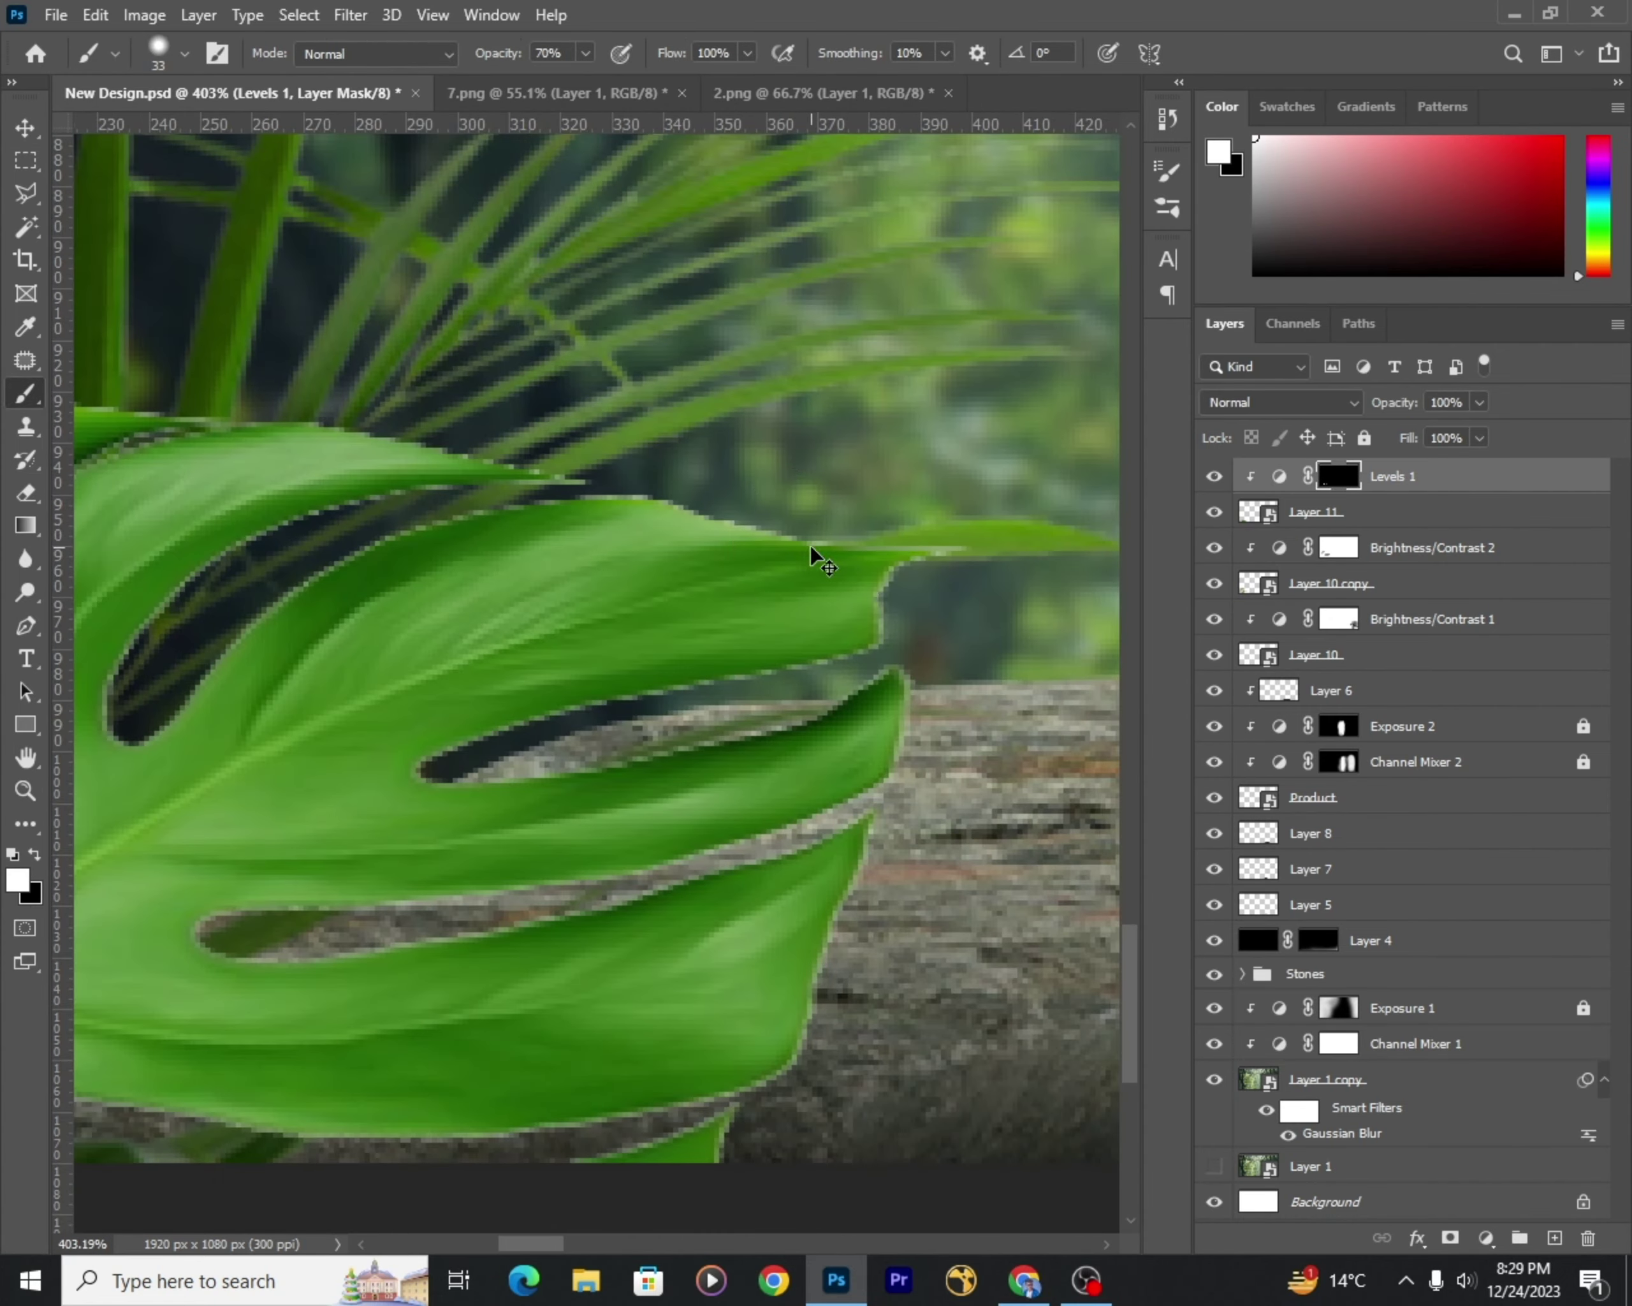
pyautogui.scroll(2, 873, 548)
pyautogui.scroll(-1, 808, 569)
# Step: Load the leaf Layer 11 outline as a selection and contract it inward
pyautogui.press('v')
pyautogui.click(1314, 511)
pyautogui.keyDown('ctrl'); pyautogui.click(1257, 511); pyautogui.keyUp('ctrl')
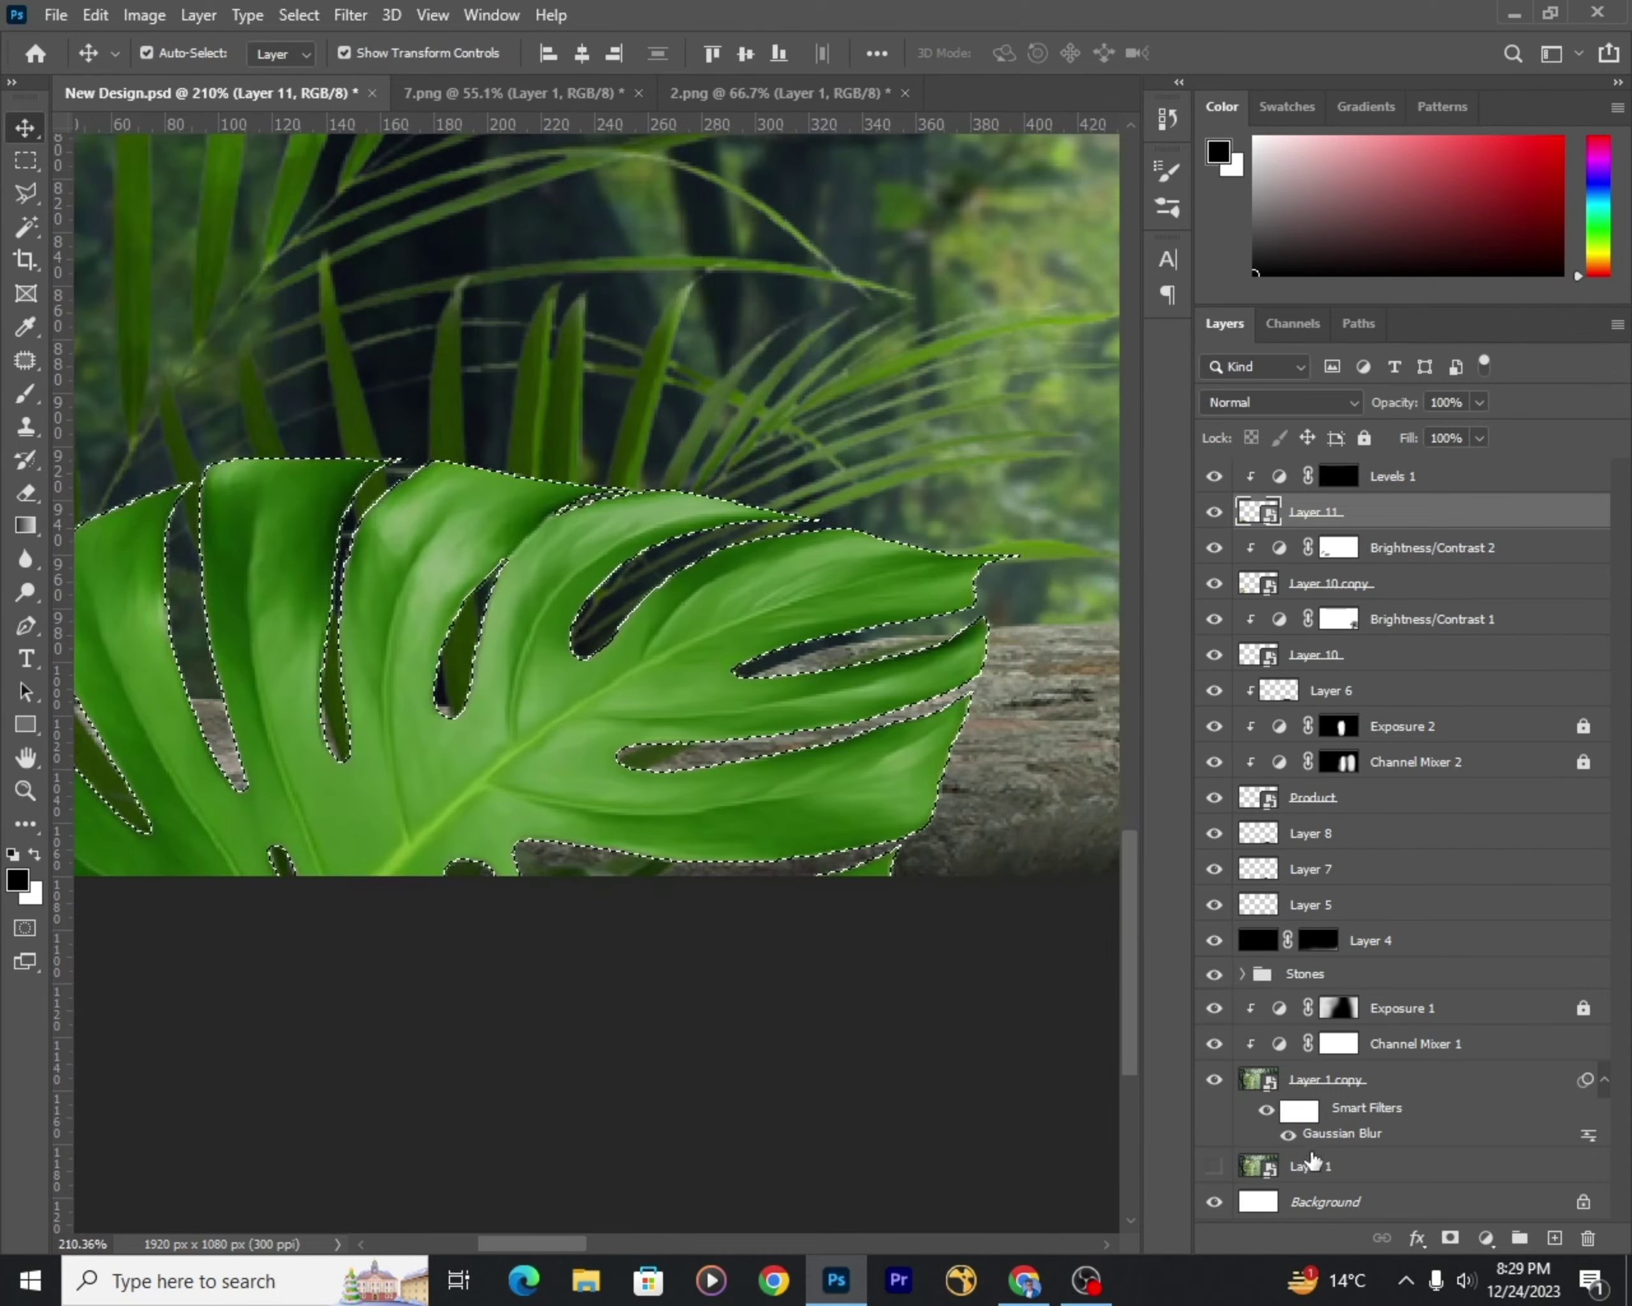
pyautogui.scroll(2, 795, 535)
pyautogui.scroll(2, 794, 535)
pyautogui.click(299, 14)
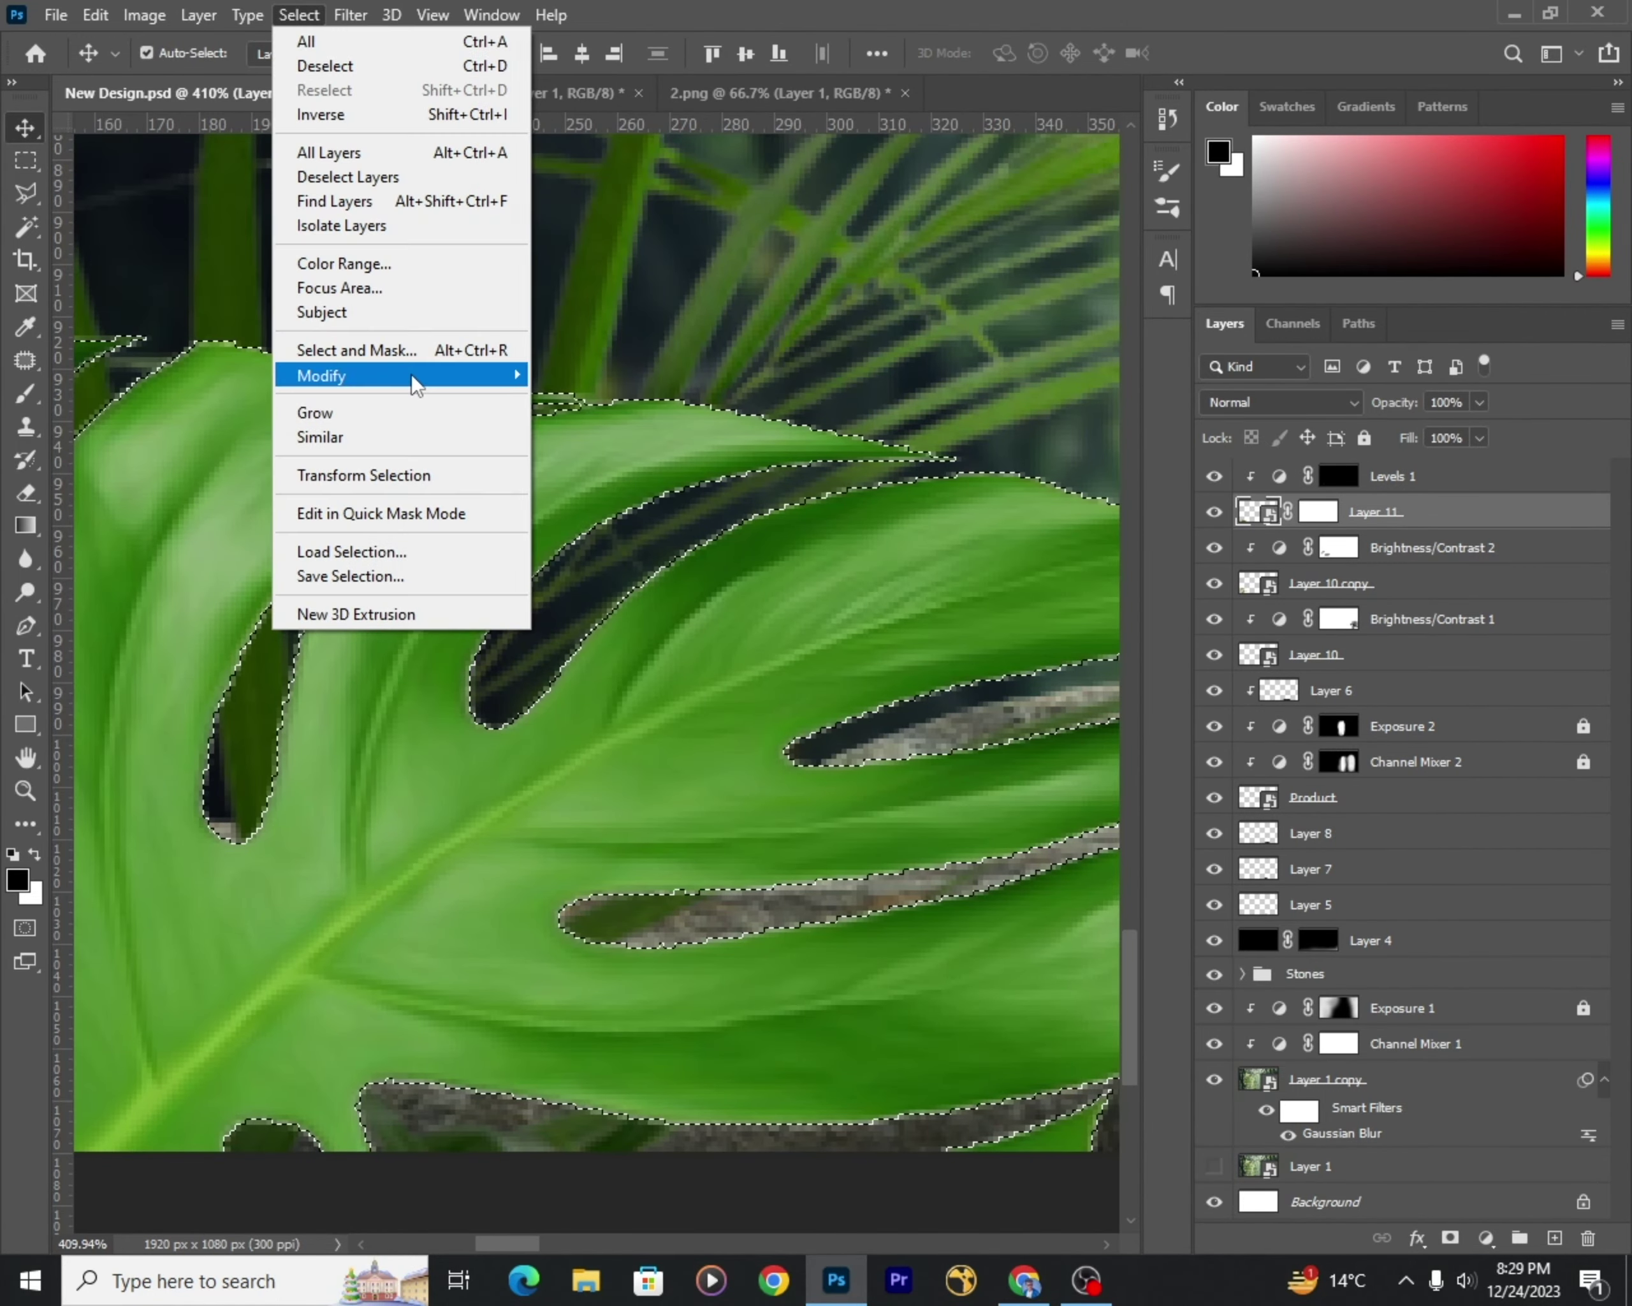
pyautogui.click(764, 452)
pyautogui.press('Return')
pyautogui.scroll(-4, 768, 458)
pyautogui.scroll(1, 1082, 536)
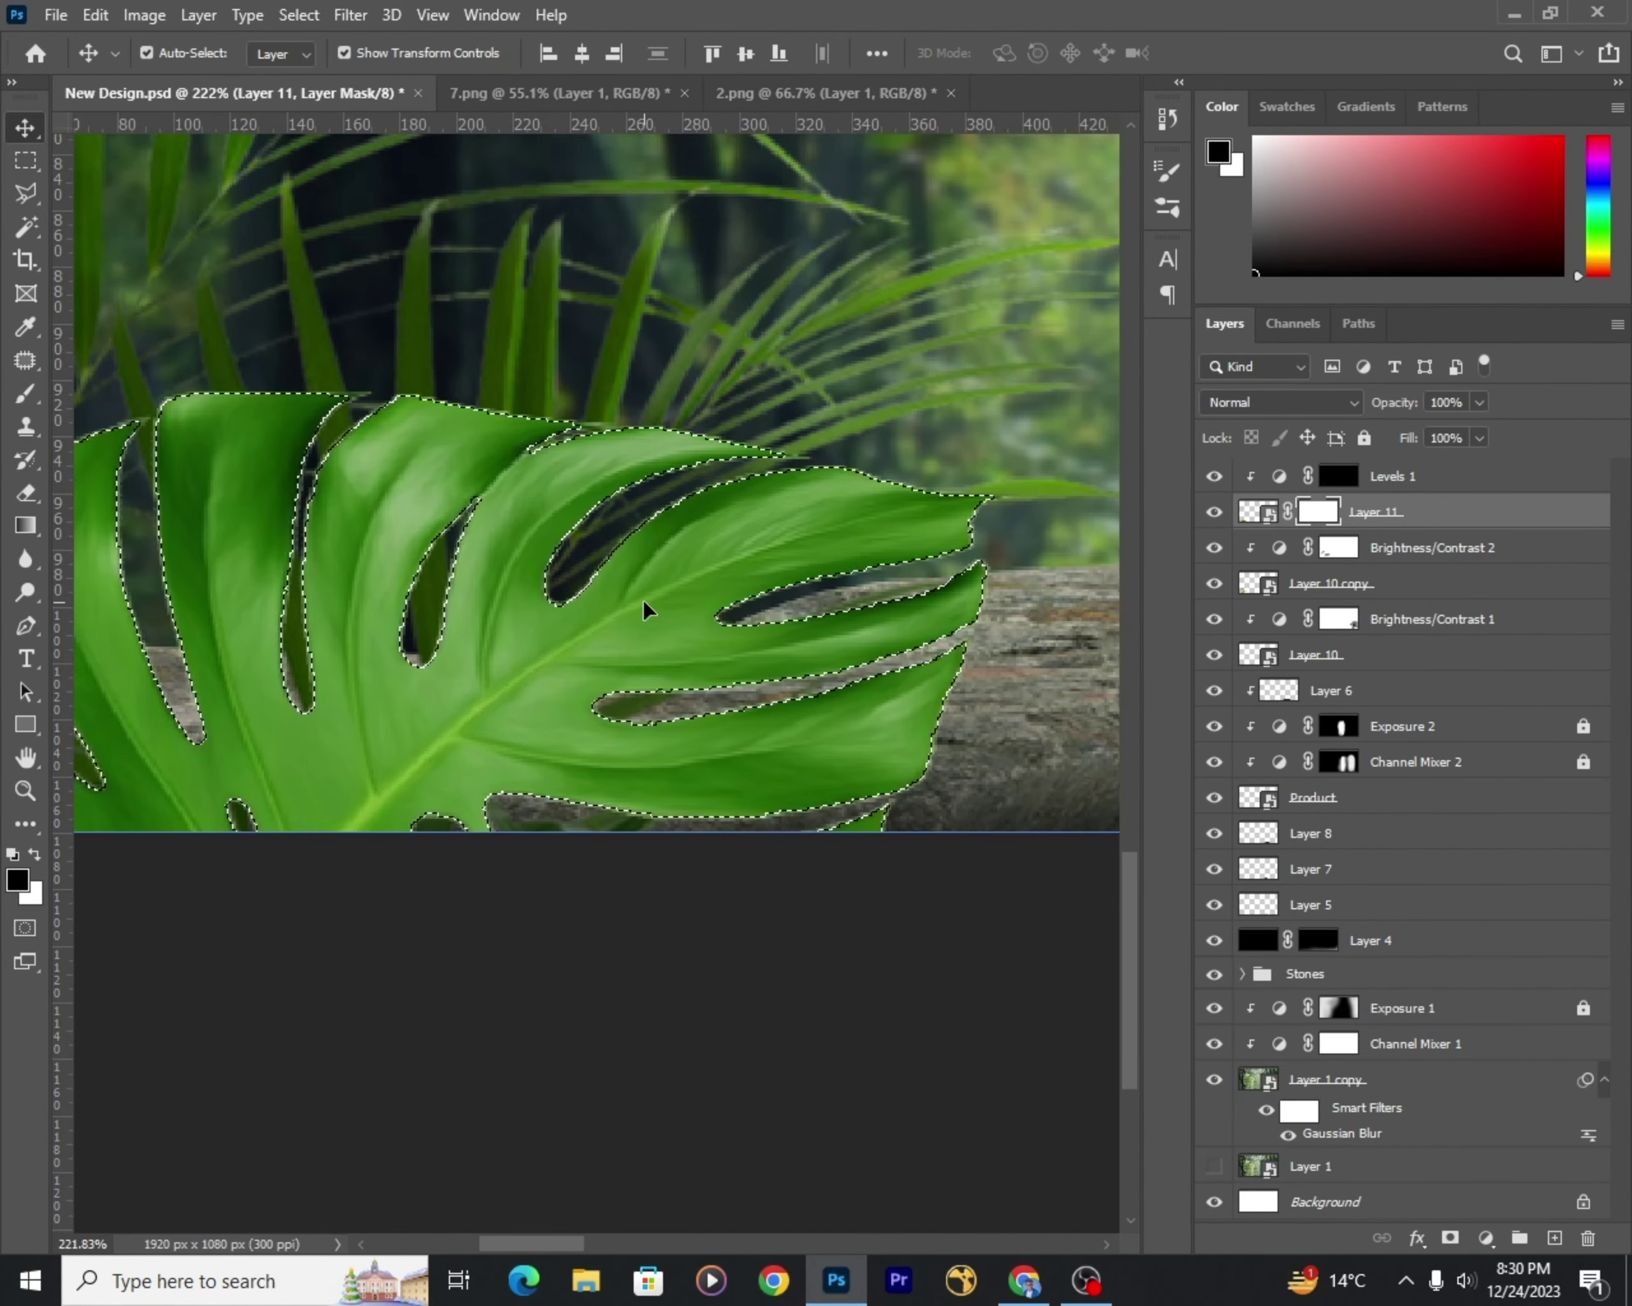
pyautogui.scroll(4, 646, 610)
# Step: Clear the selection and set a smaller brush for leaf edge detail
pyautogui.hotkey('ctrl', 'd')
pyautogui.scroll(-3, 655, 473)
pyautogui.hotkey('alt', ']')
pyautogui.press('b')
pyautogui.scroll(2, 826, 337)
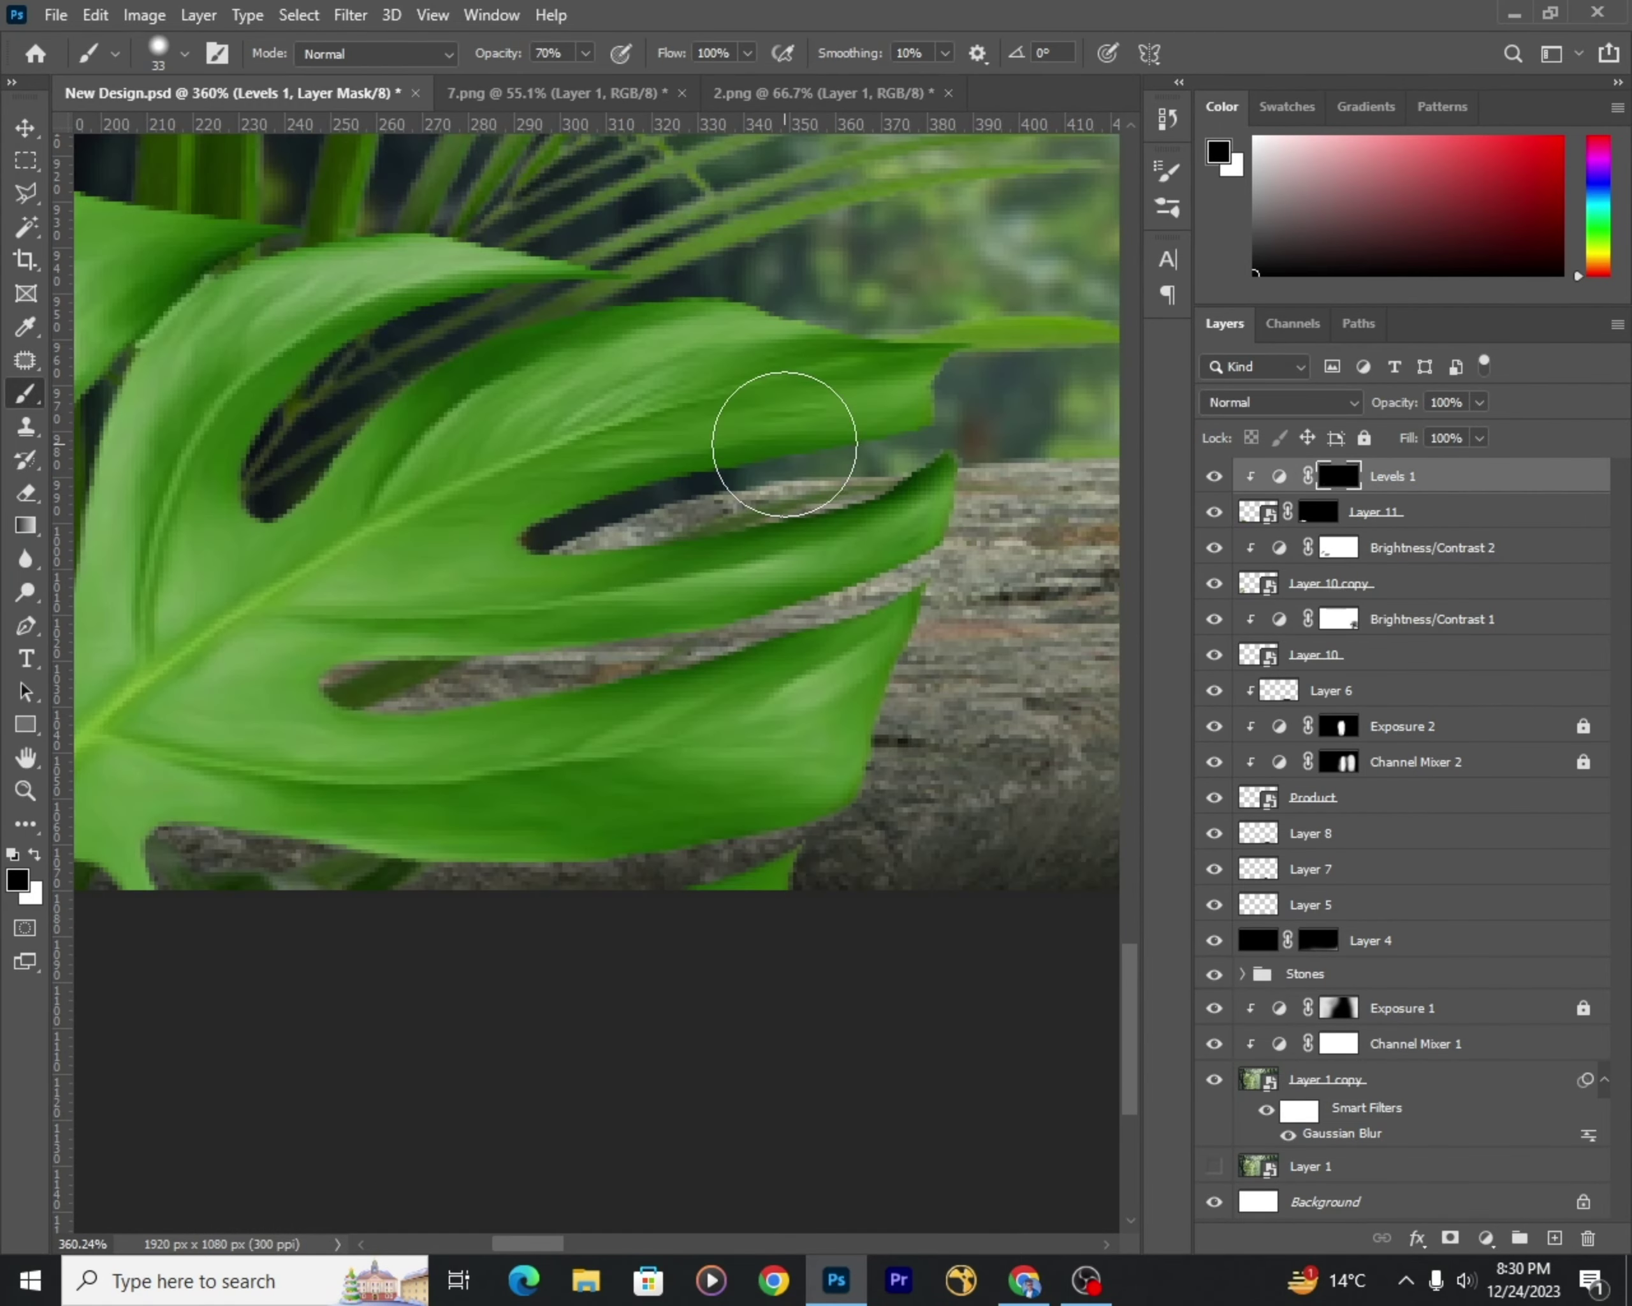
pyautogui.scroll(-3, 942, 368)
pyautogui.press('[')
pyautogui.press('[')
pyautogui.press('[')
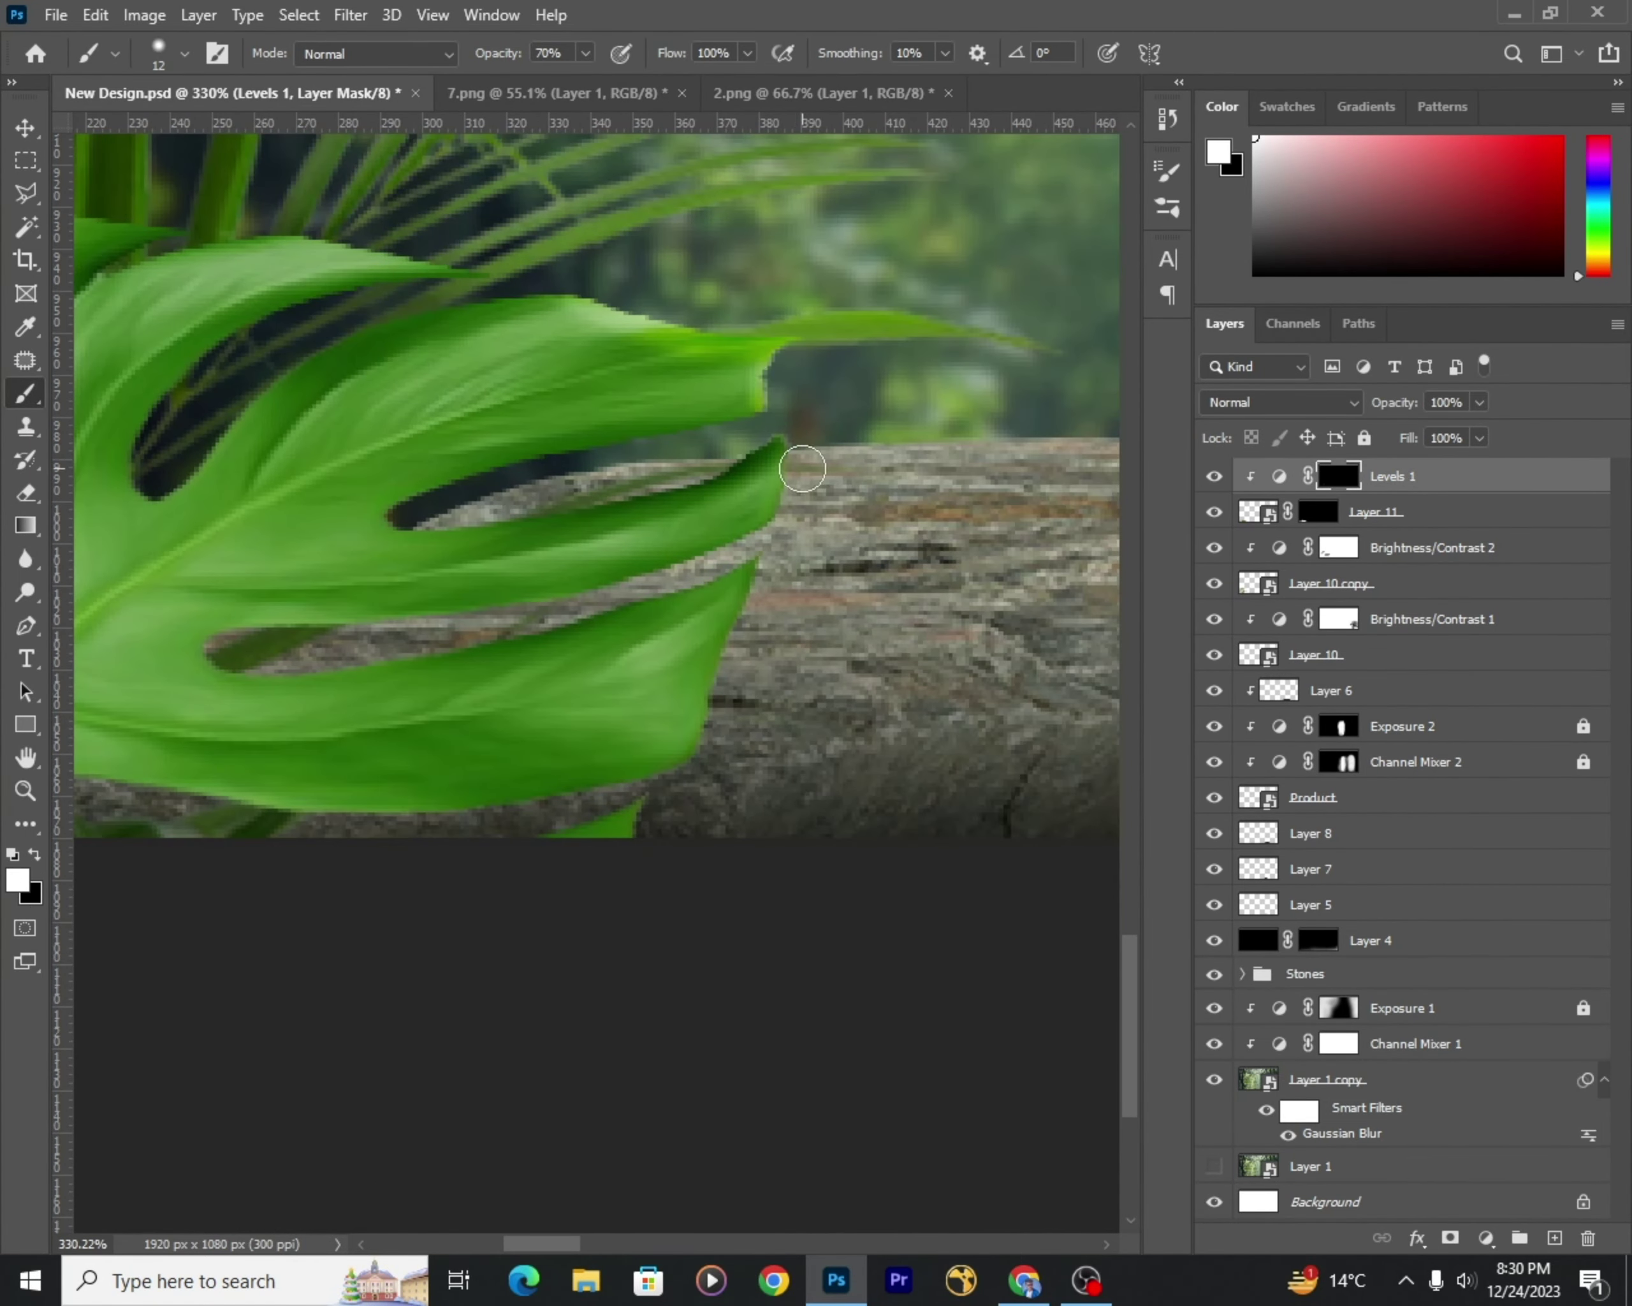
pyautogui.scroll(4, 575, 502)
pyautogui.scroll(-5, 712, 690)
# Step: Paint the leaf mask in full-screen view with brush opacity at 21%
pyautogui.press('f')
pyautogui.press('f')
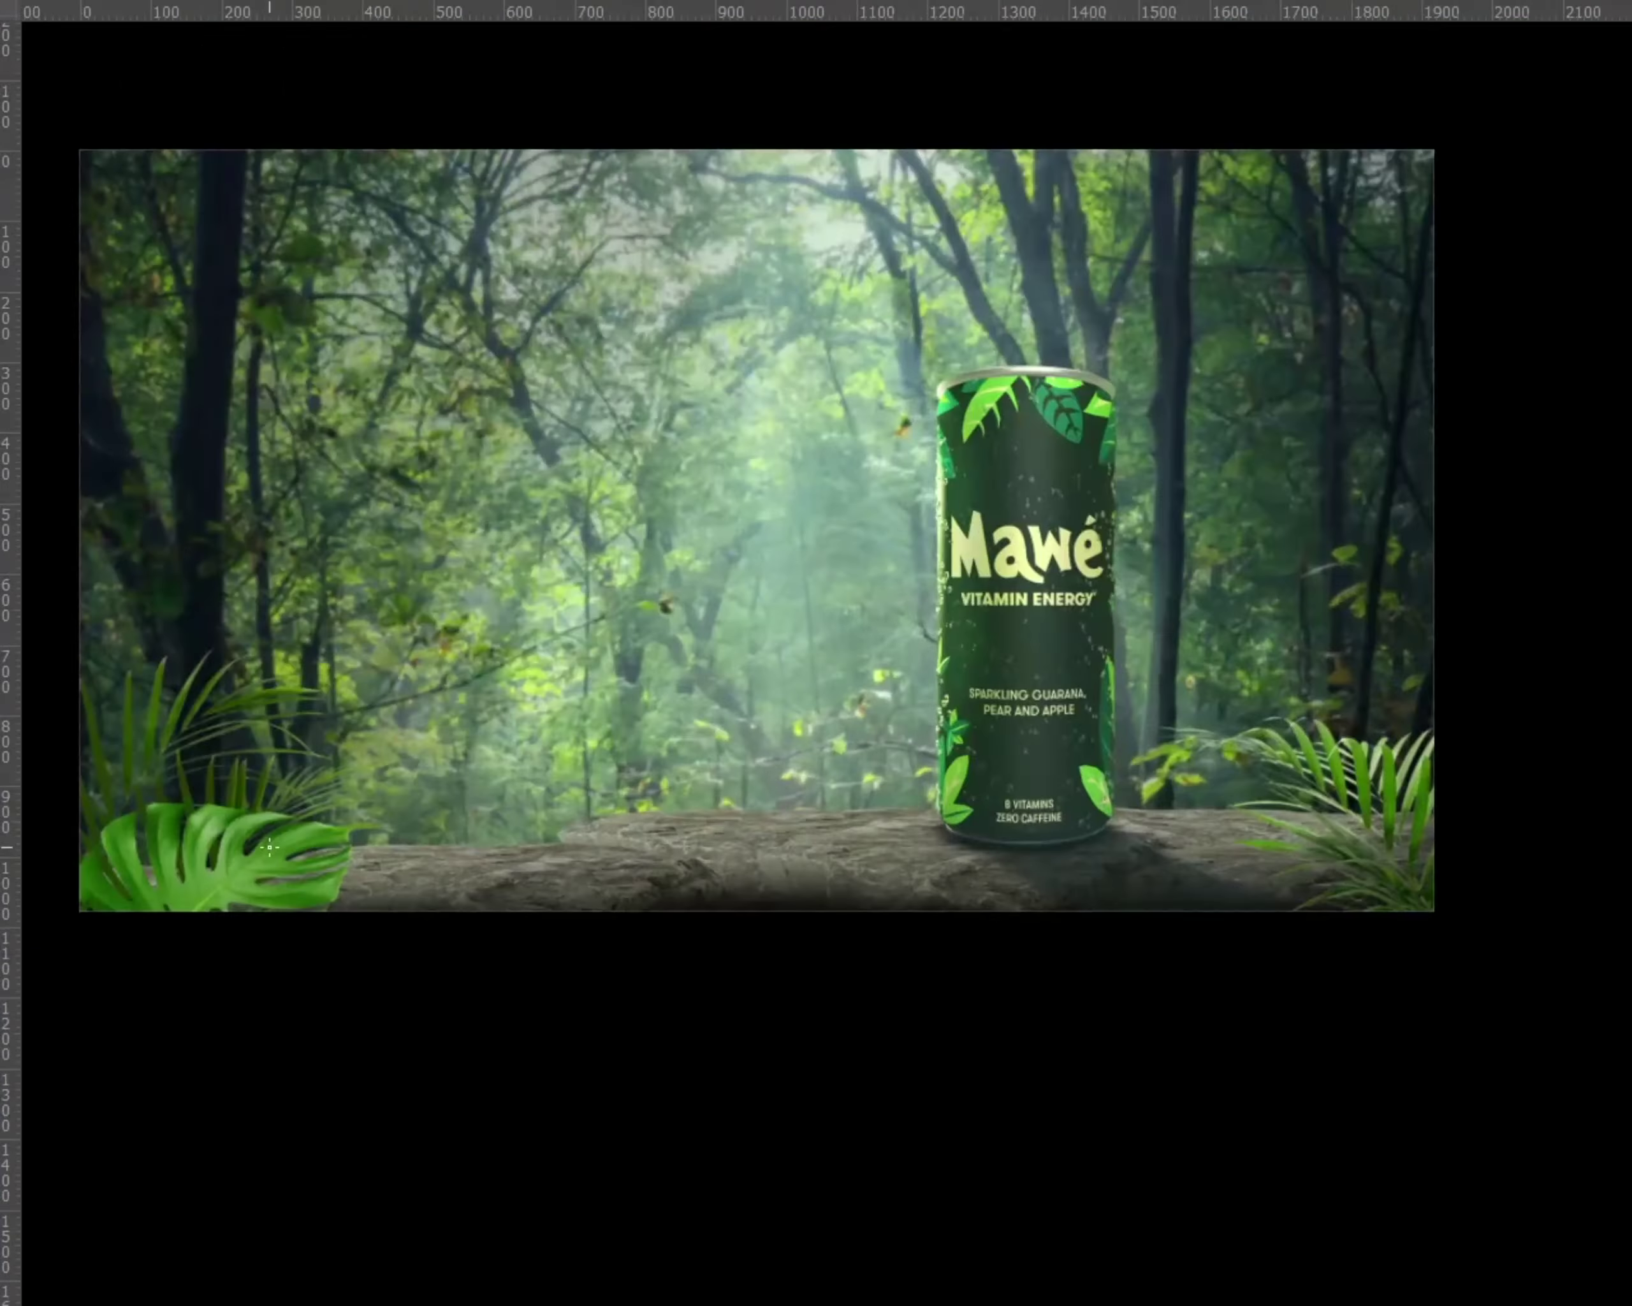
pyautogui.scroll(4, 710, 540)
pyautogui.scroll(2, 1081, 504)
pyautogui.scroll(-1, 1081, 504)
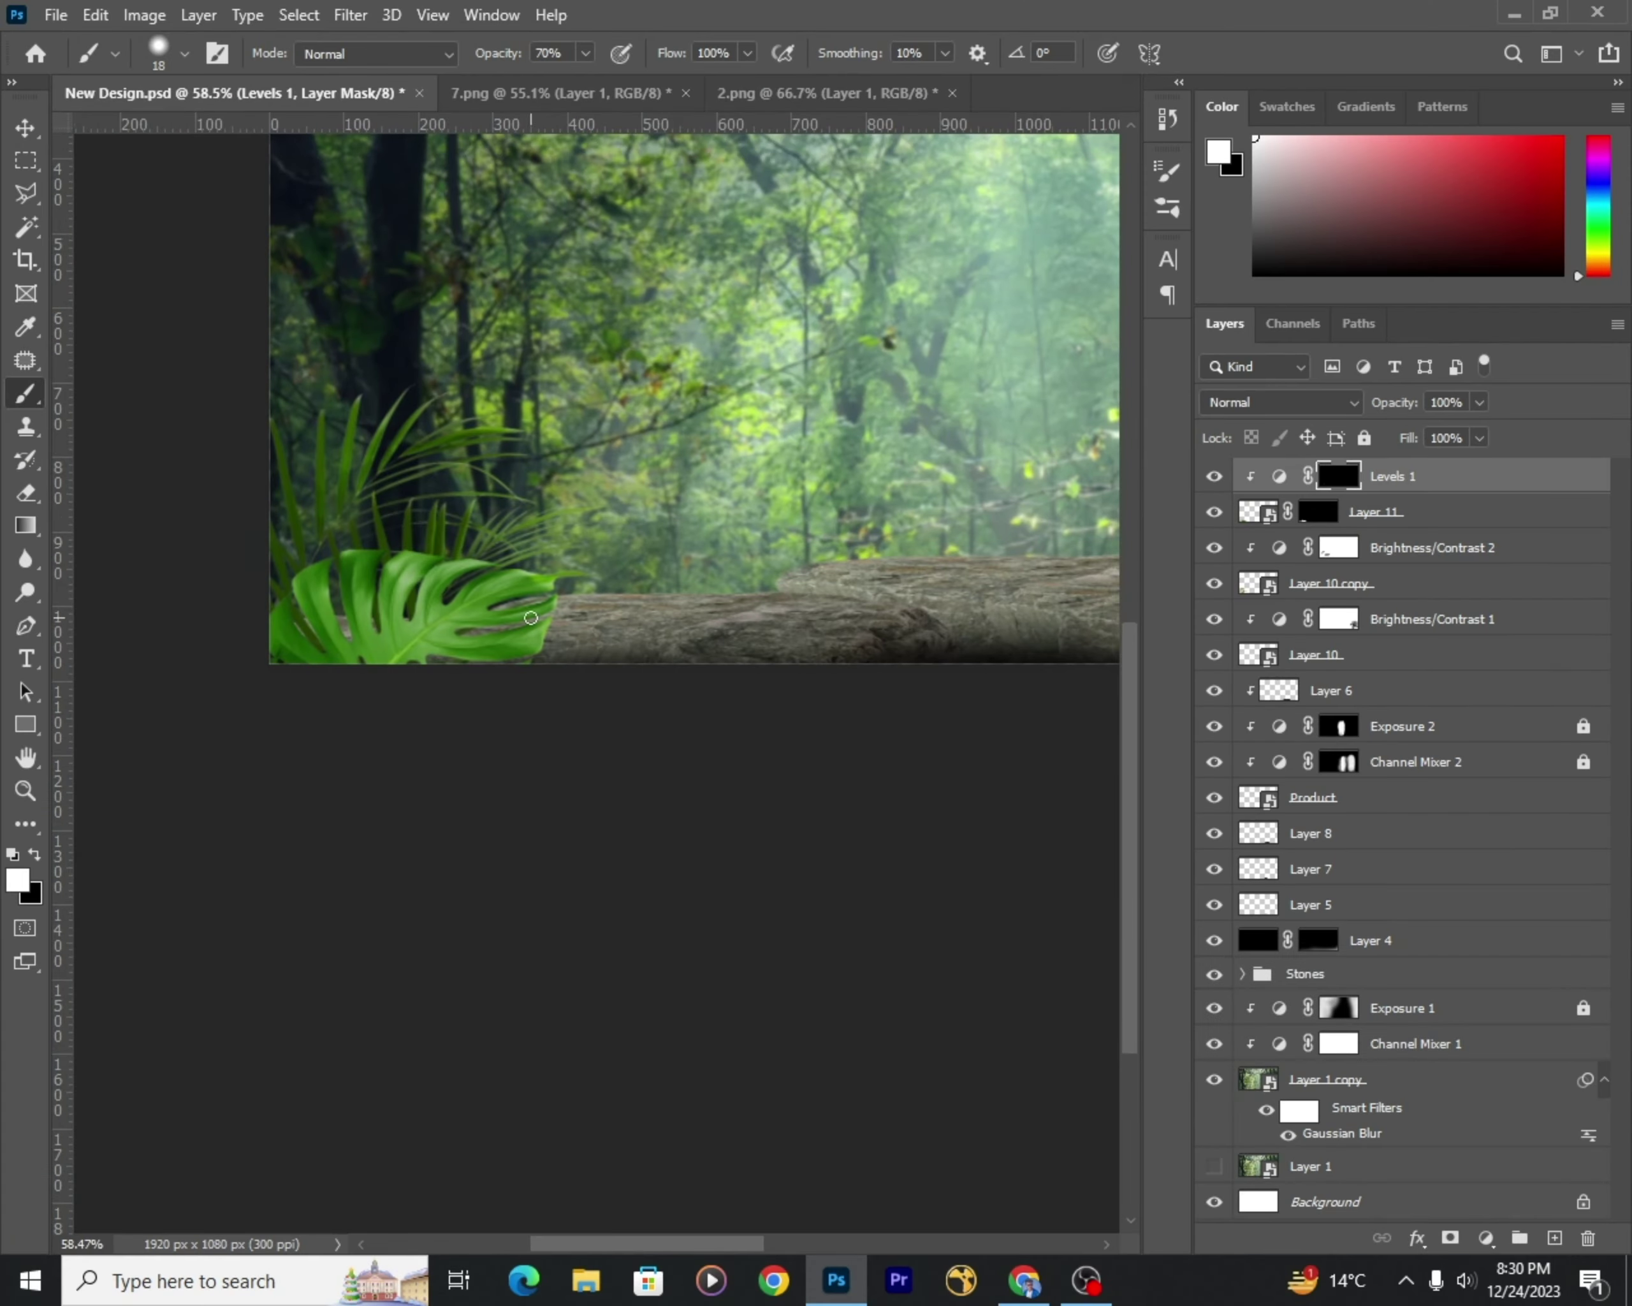
pyautogui.scroll(2, 531, 618)
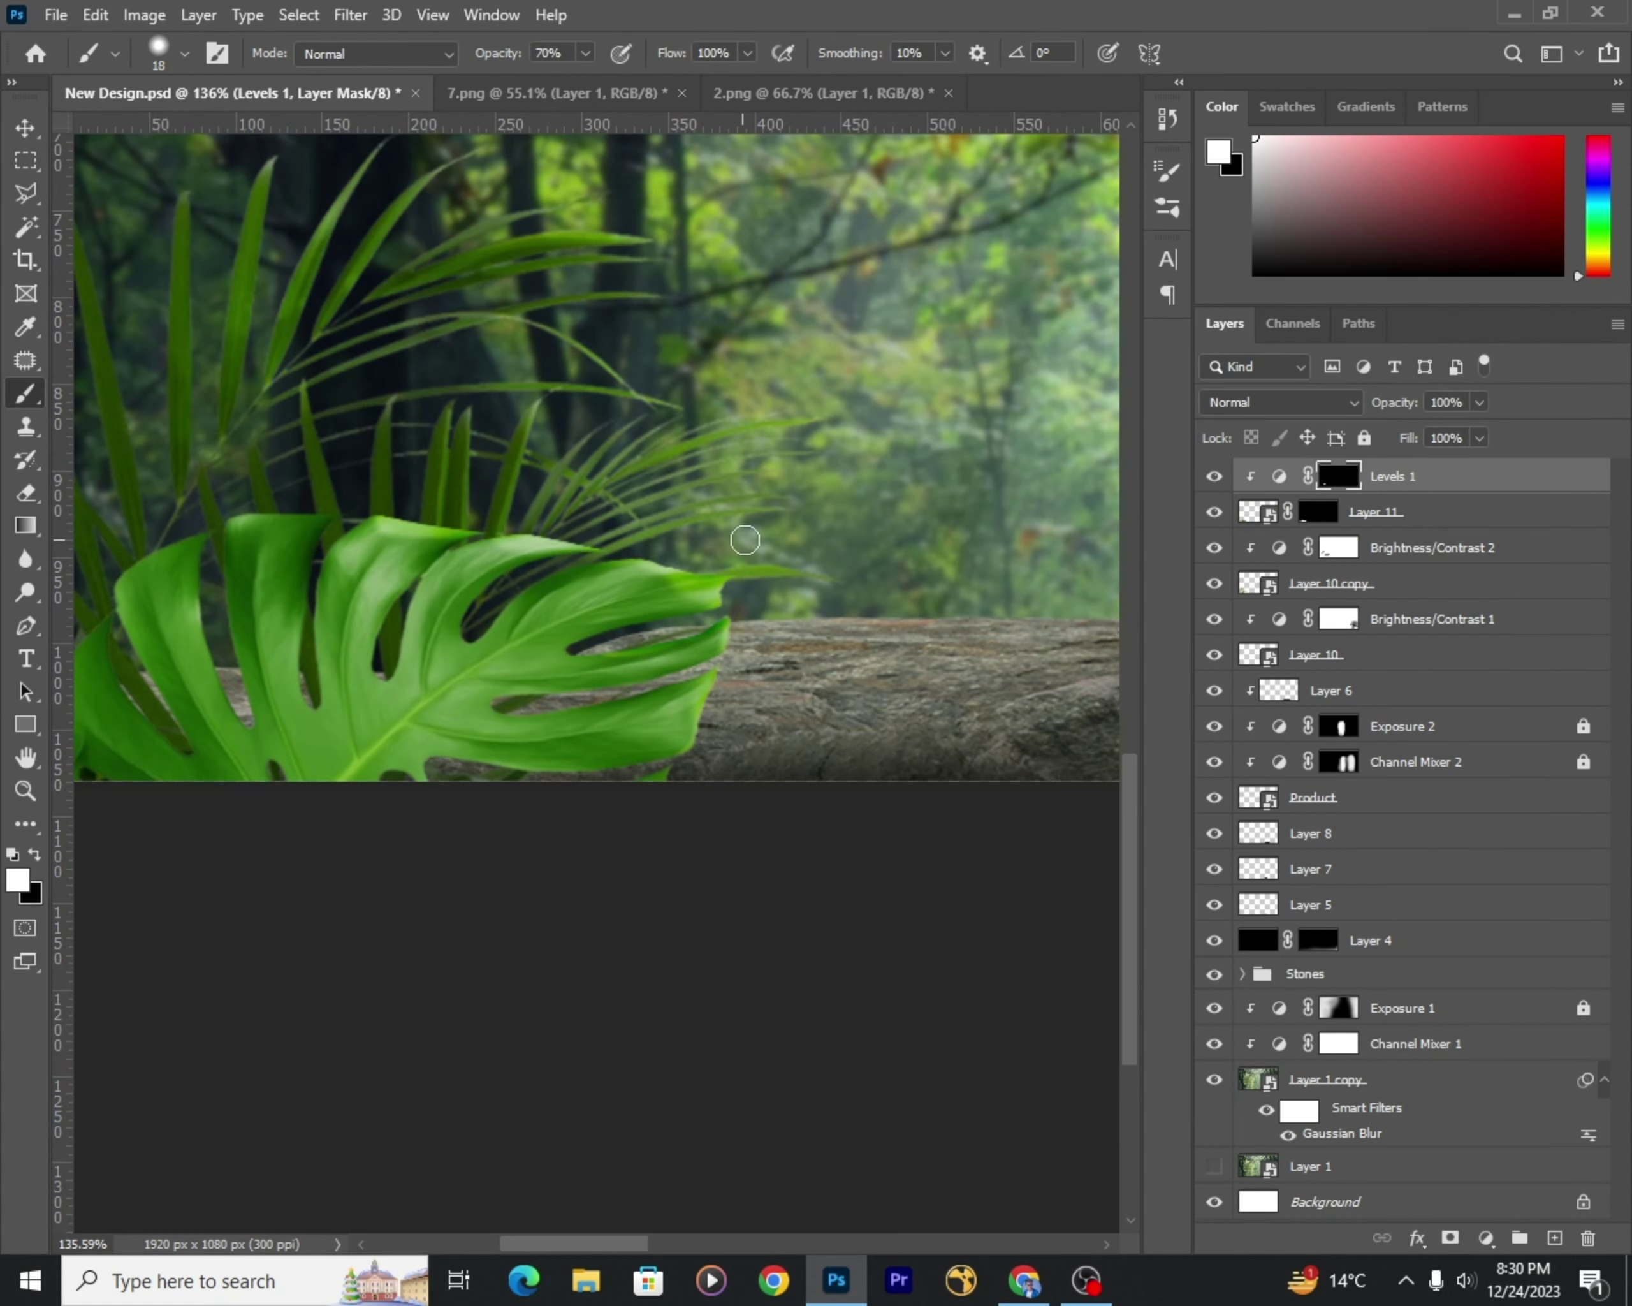
pyautogui.scroll(2, 747, 539)
pyautogui.click(585, 53)
pyautogui.scroll(-1, 354, 391)
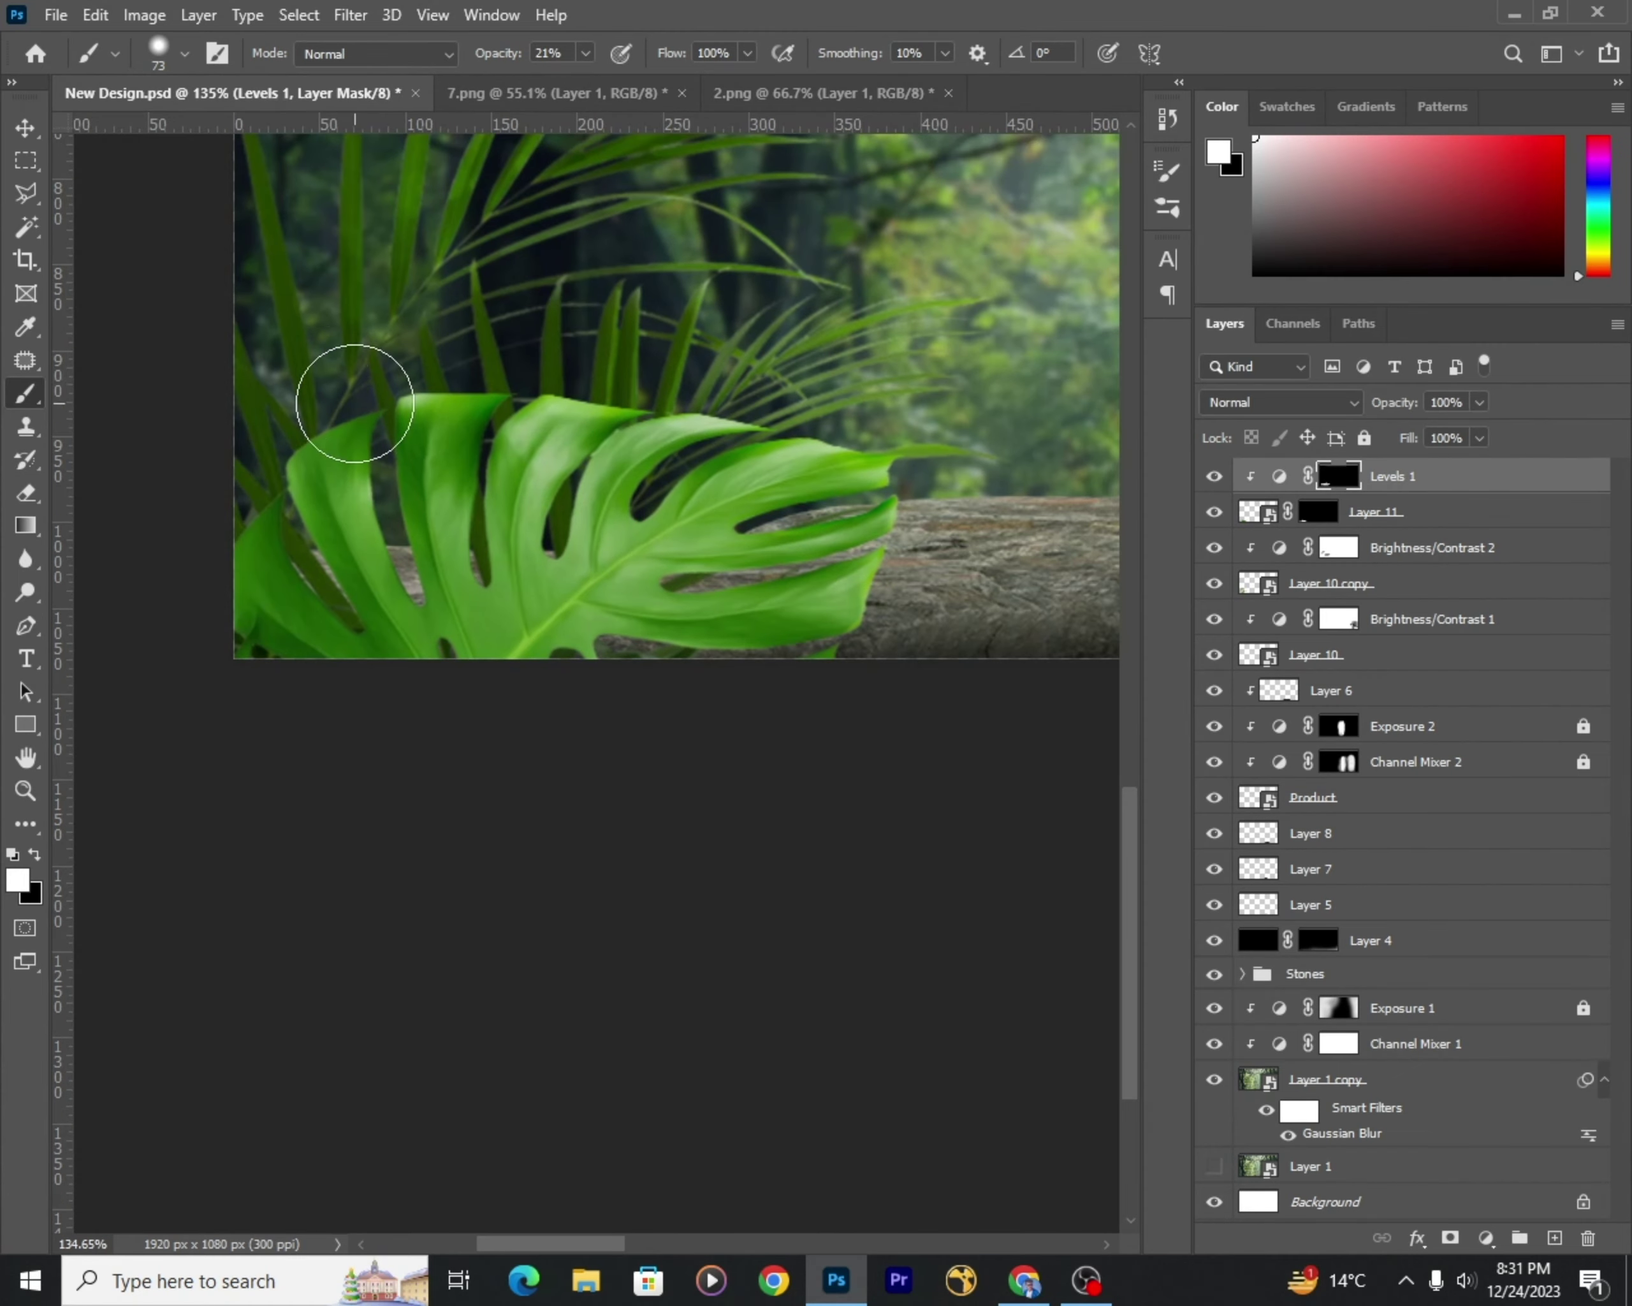
pyautogui.scroll(-1, 605, 697)
pyautogui.scroll(2, 753, 700)
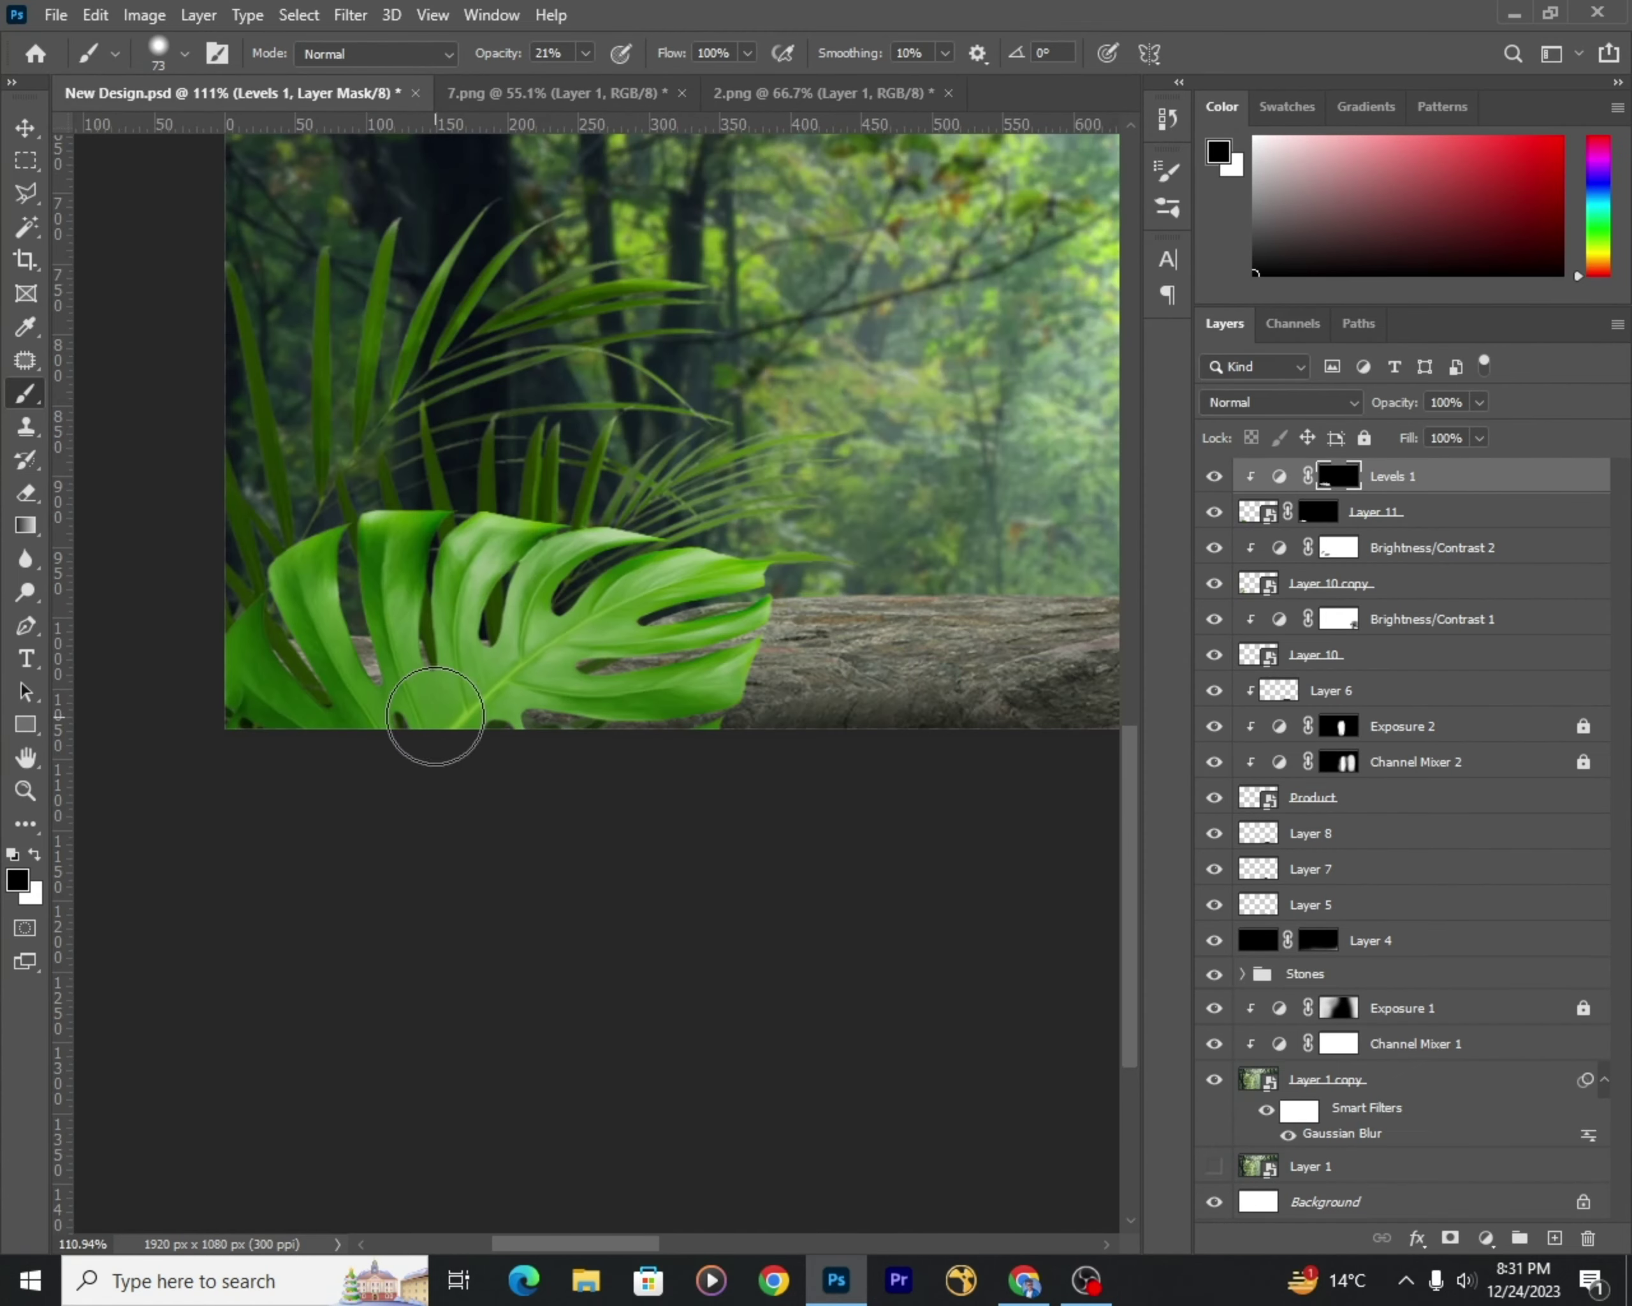
pyautogui.click(1486, 1238)
# Step: Add a darkened Exposure adjustment, invert its mask and brush white onto the leaf
pyautogui.click(1385, 929)
pyautogui.moveTo(1359, 638); pyautogui.dragTo(1327, 646)
pyautogui.click(1540, 475)
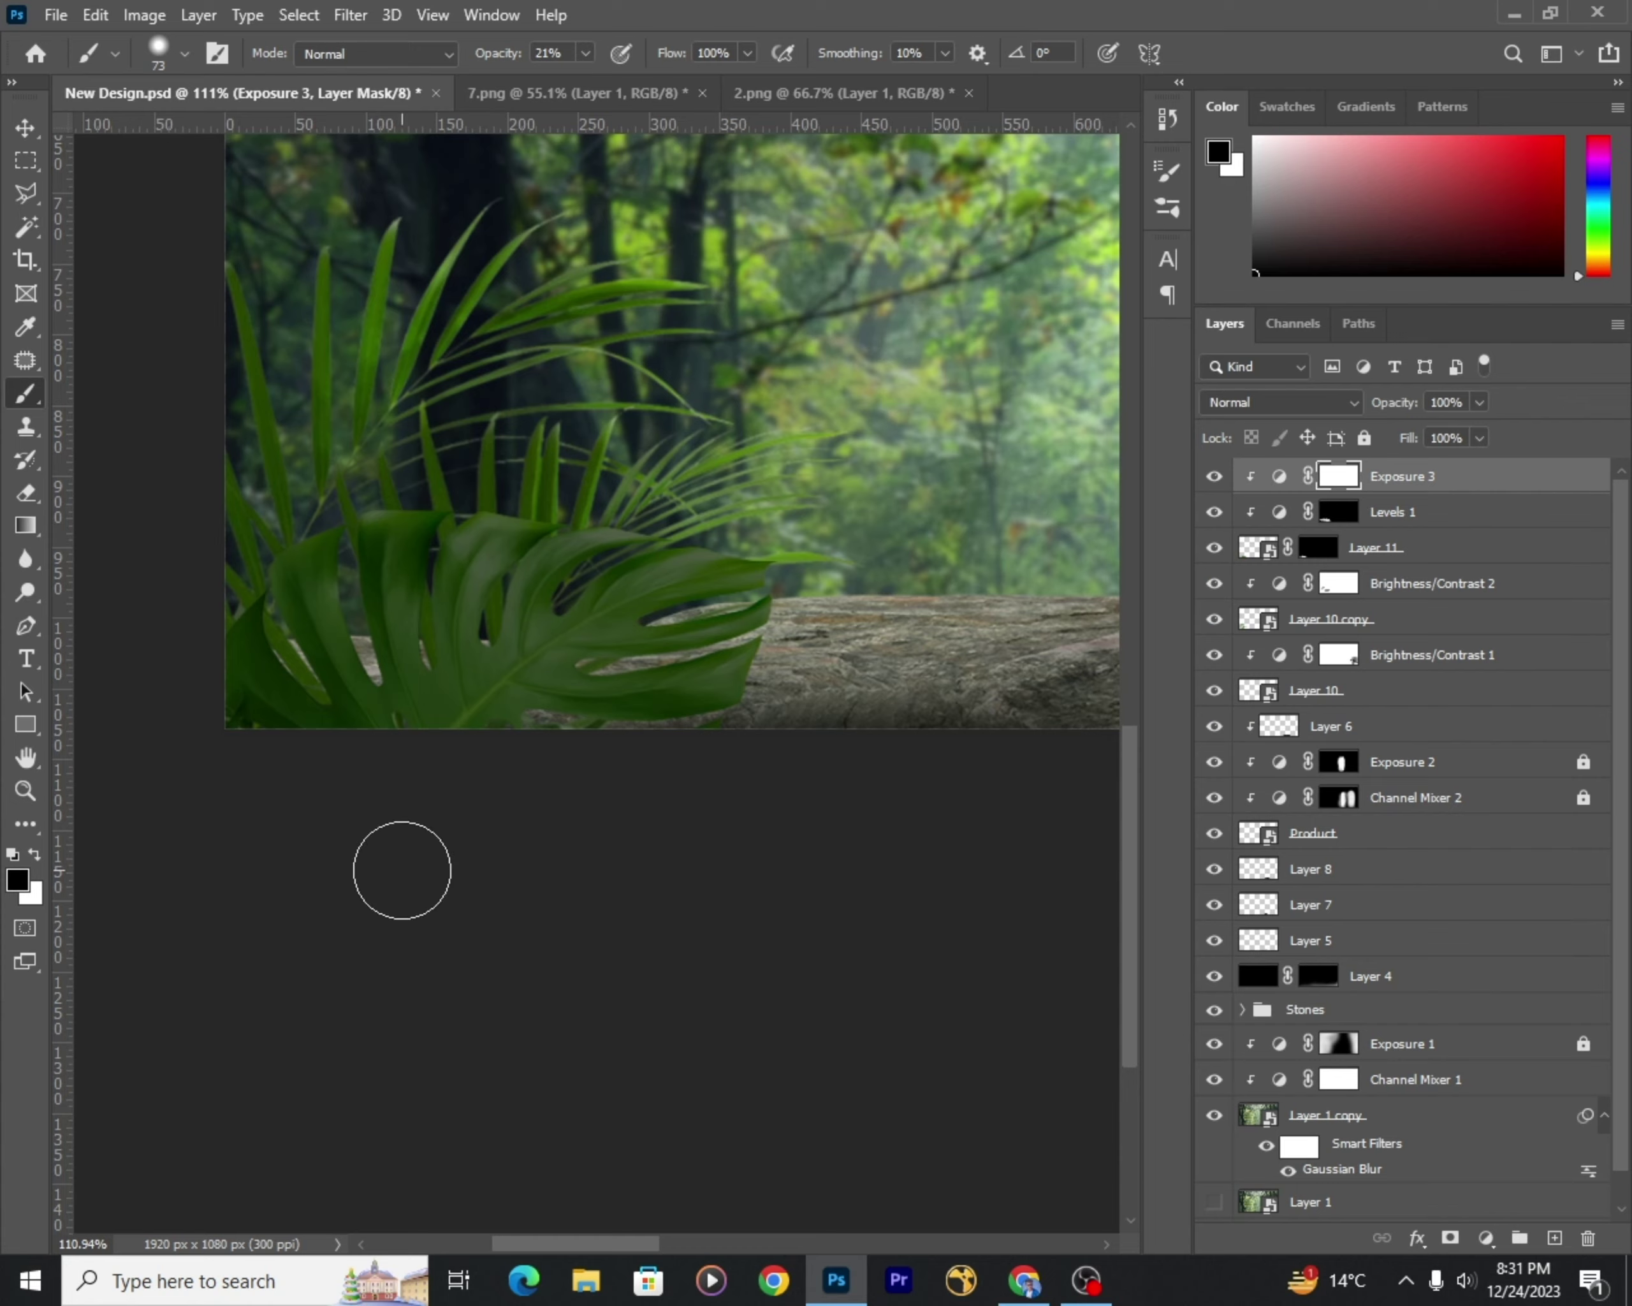
pyautogui.hotkey('ctrl', 'i')
pyautogui.press('x')
pyautogui.press(']')
pyautogui.press(']')
pyautogui.press(']')
pyautogui.scroll(-3, 772, 832)
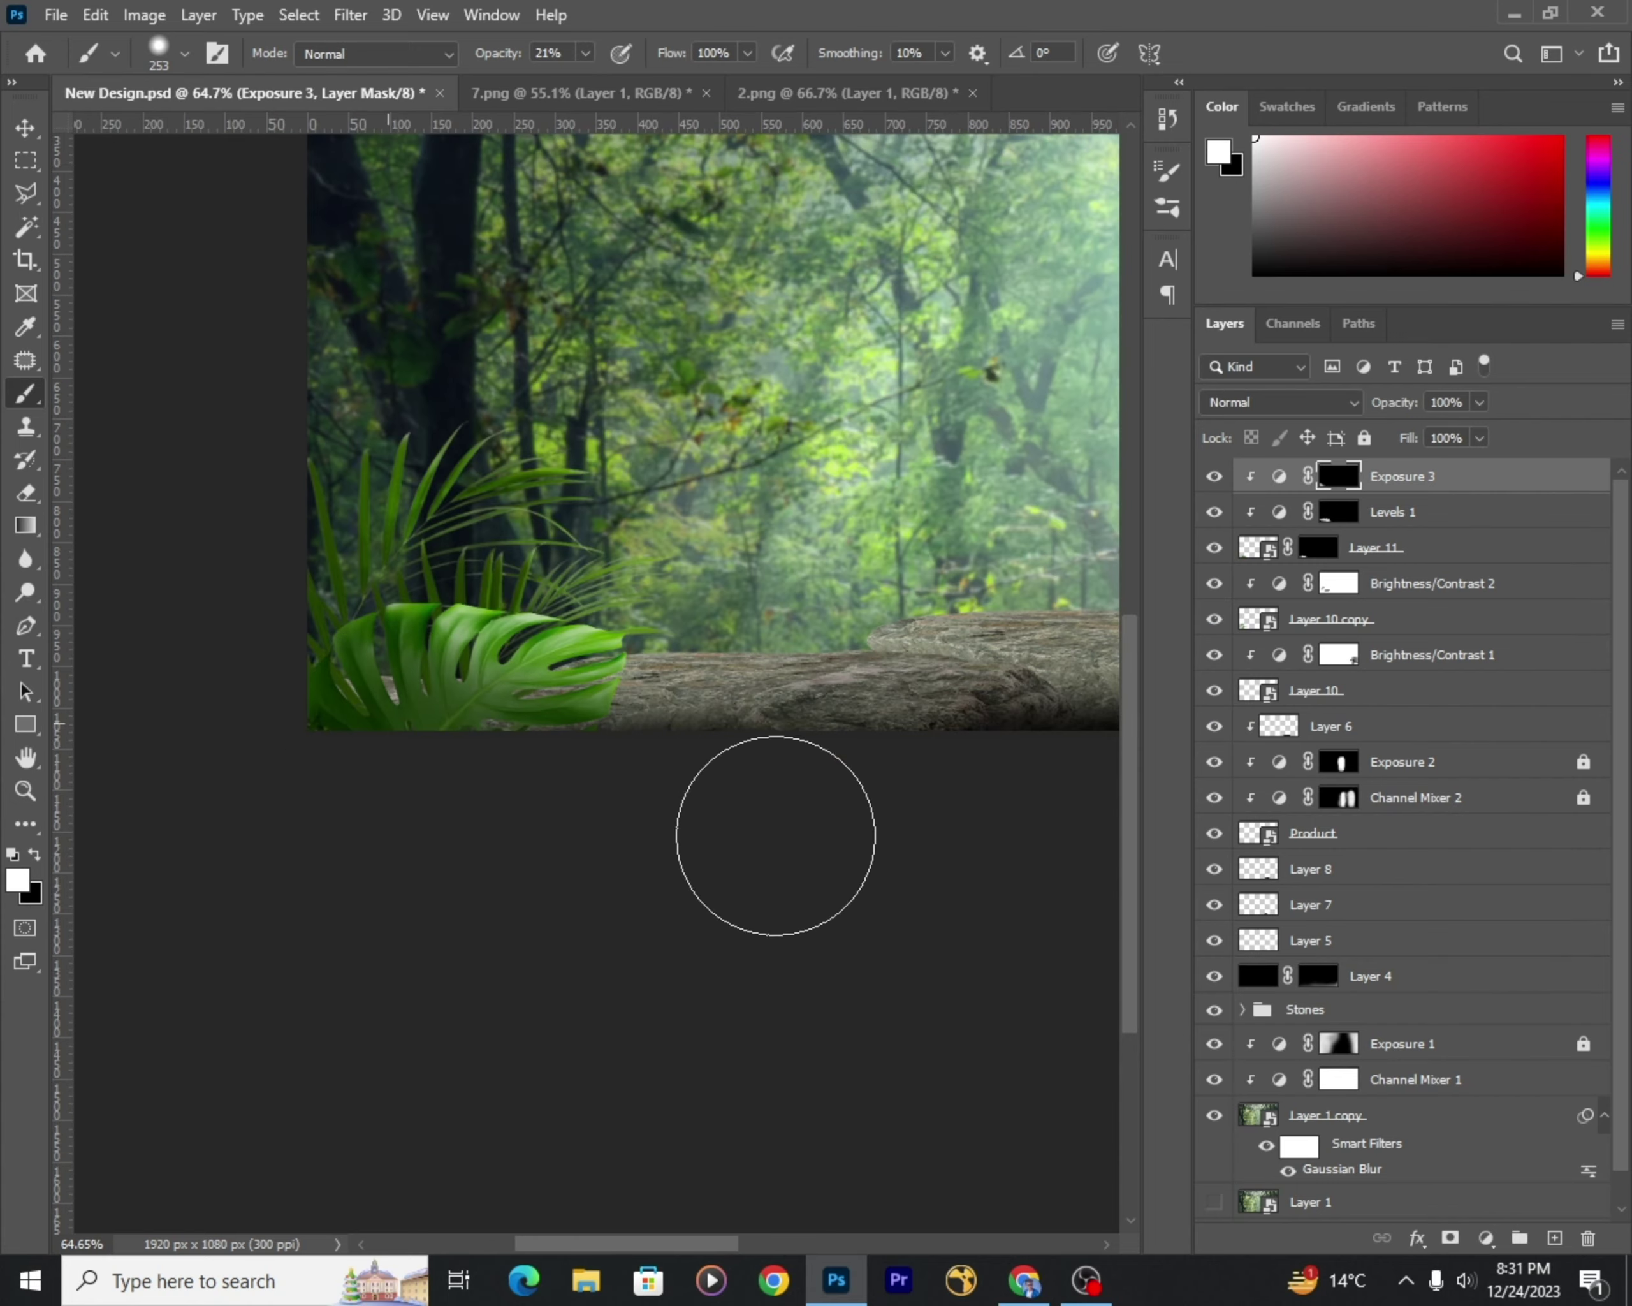
# Step: Apply a 3.5-pixel Gaussian Blur to the monstera Layer 11
pyautogui.press('v')
pyautogui.click(1375, 548)
pyautogui.click(350, 15)
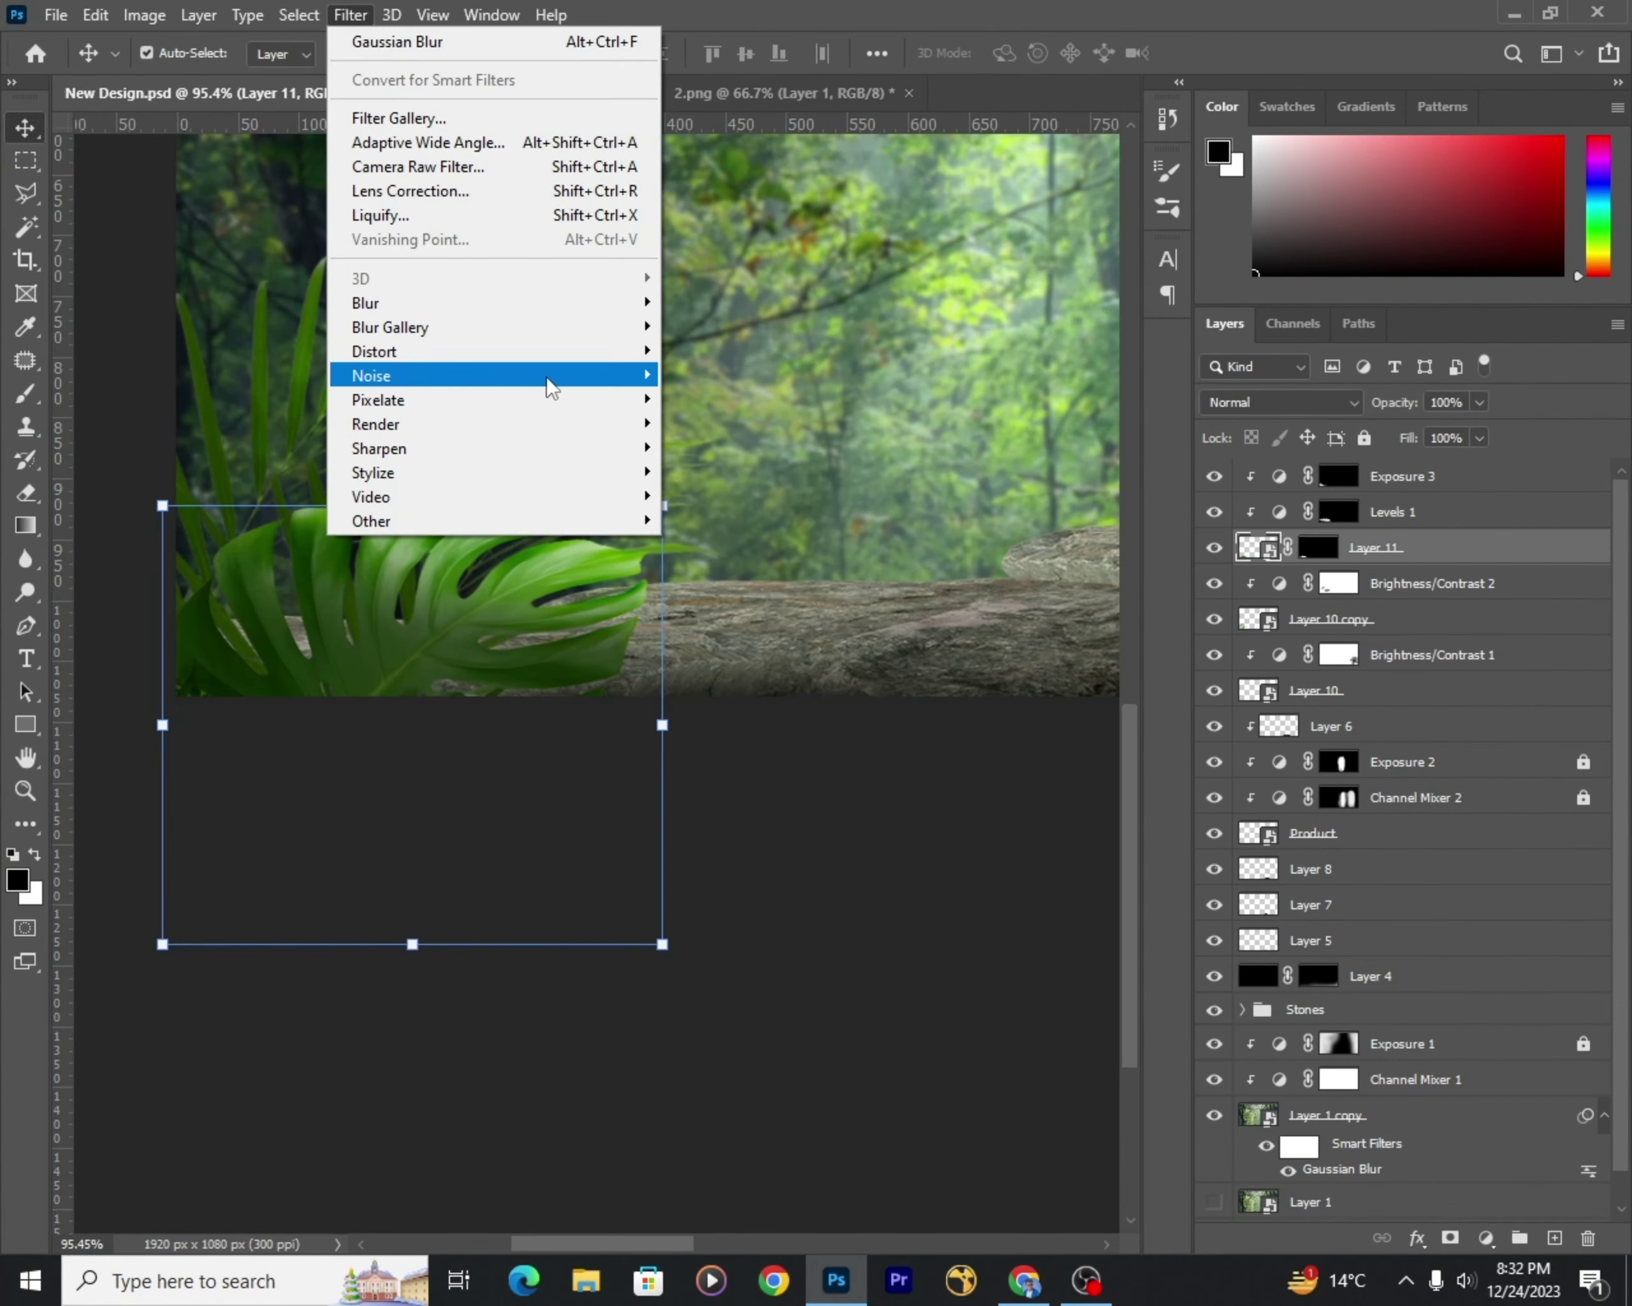
pyautogui.click(400, 47)
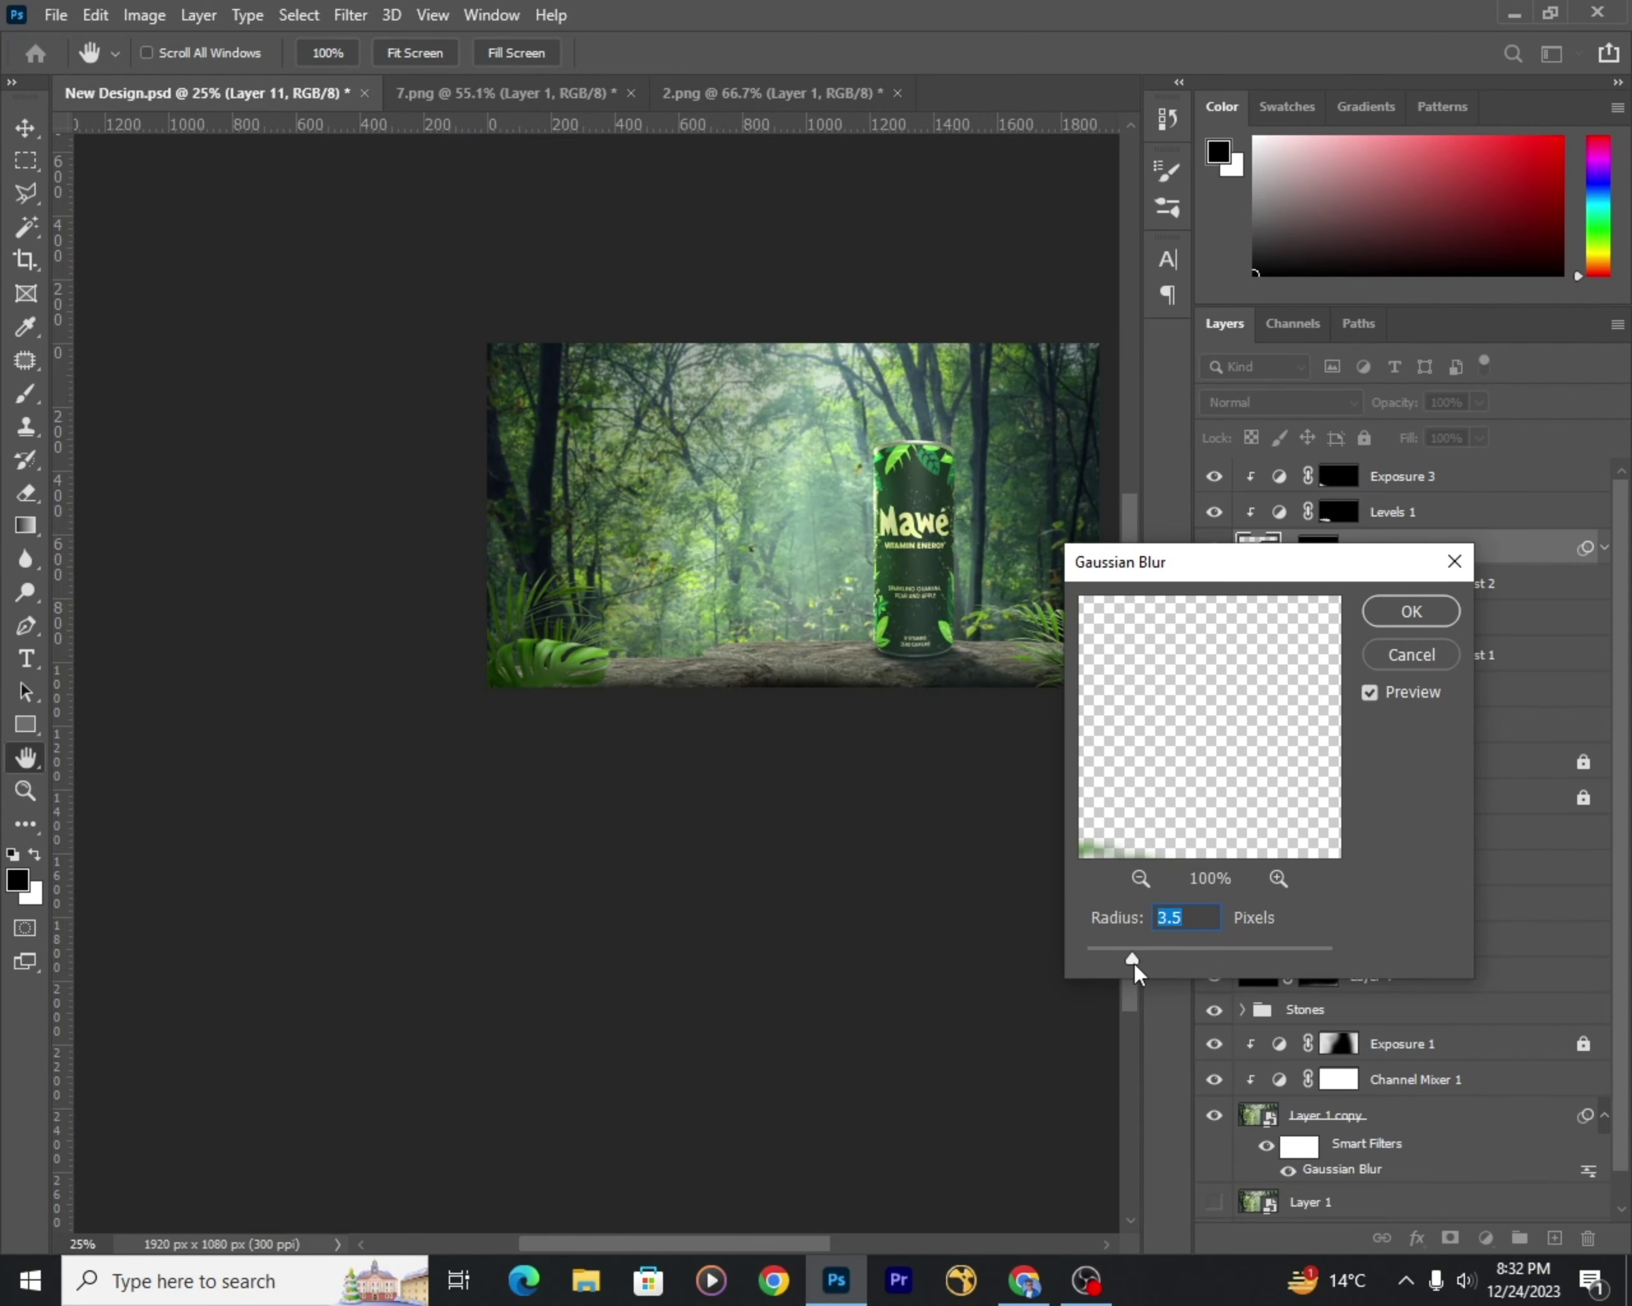
pyautogui.press('Return')
pyautogui.scroll(3, 412, 540)
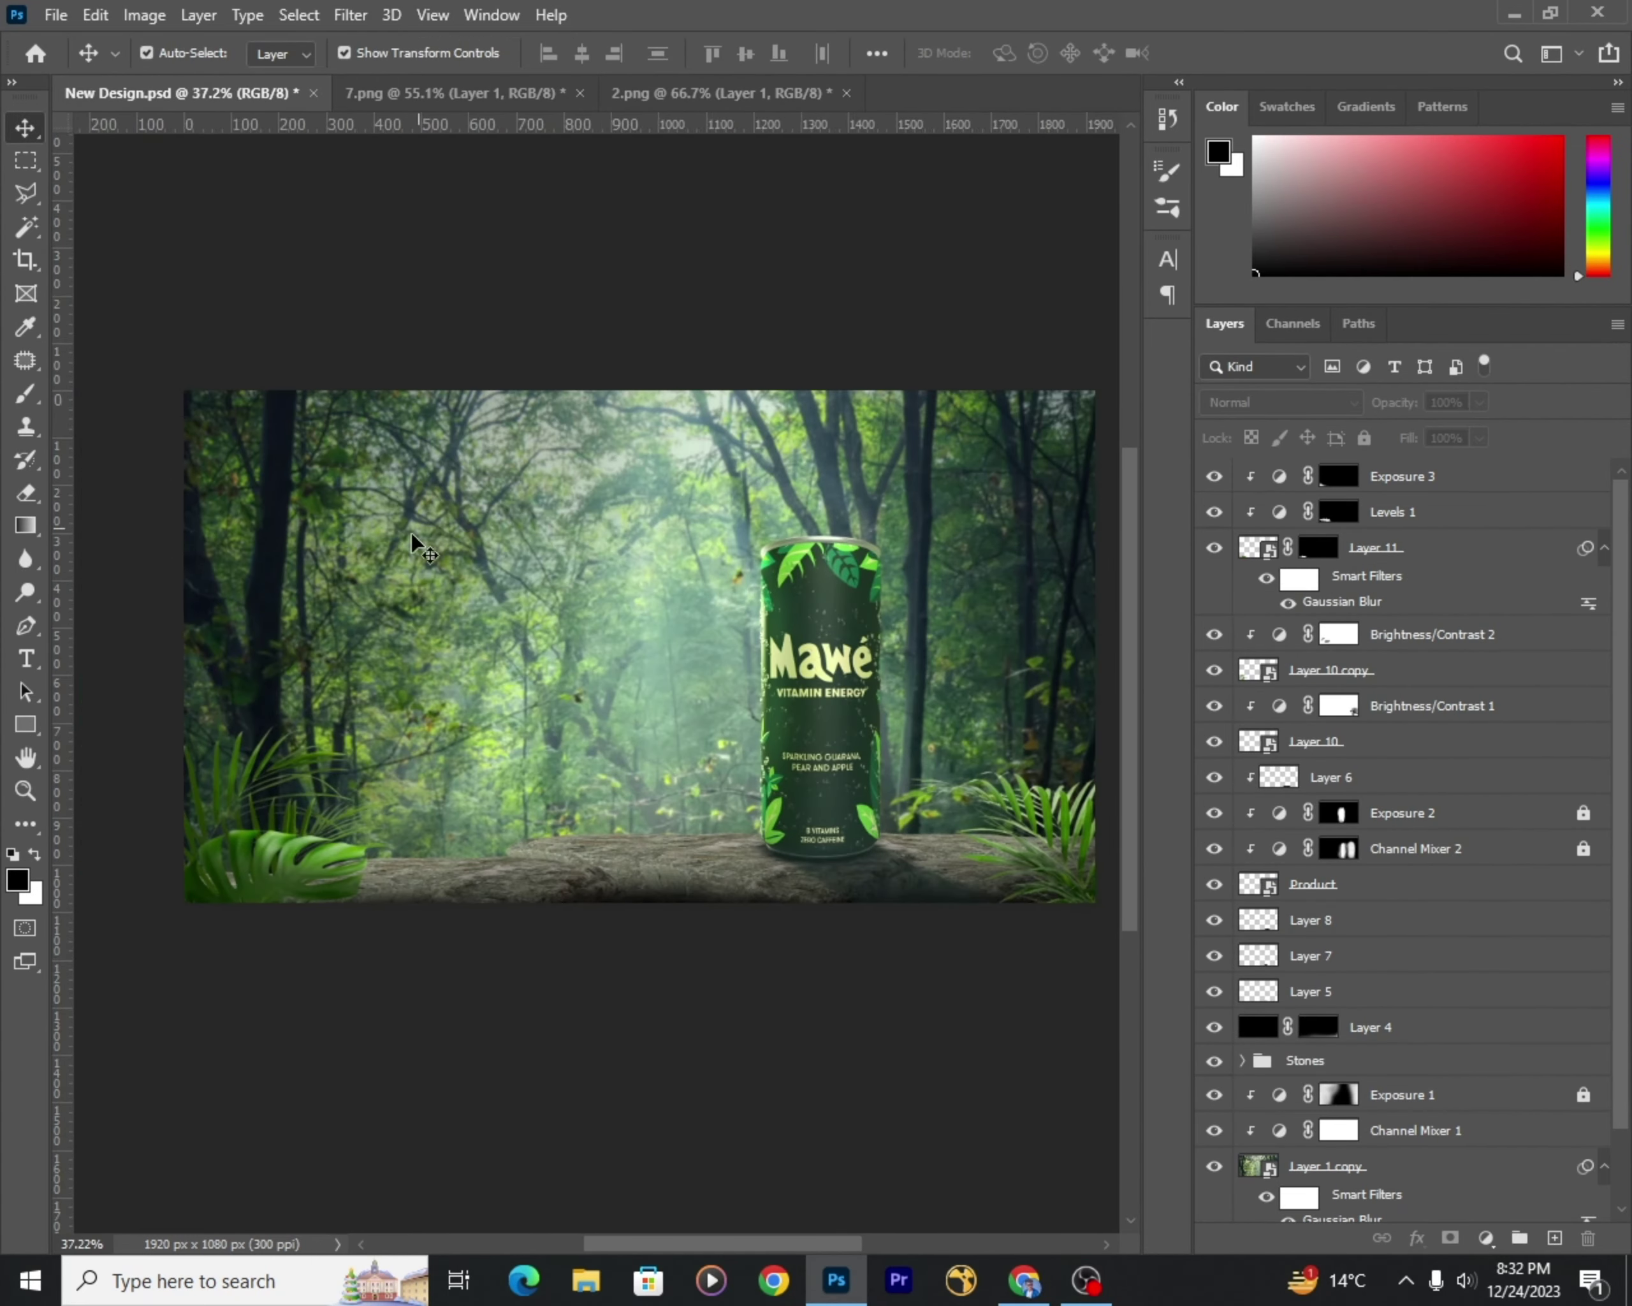
pyautogui.scroll(1, 746, 565)
# Step: Close the leaf image document and switch to the palm plant image
pyautogui.click(707, 93)
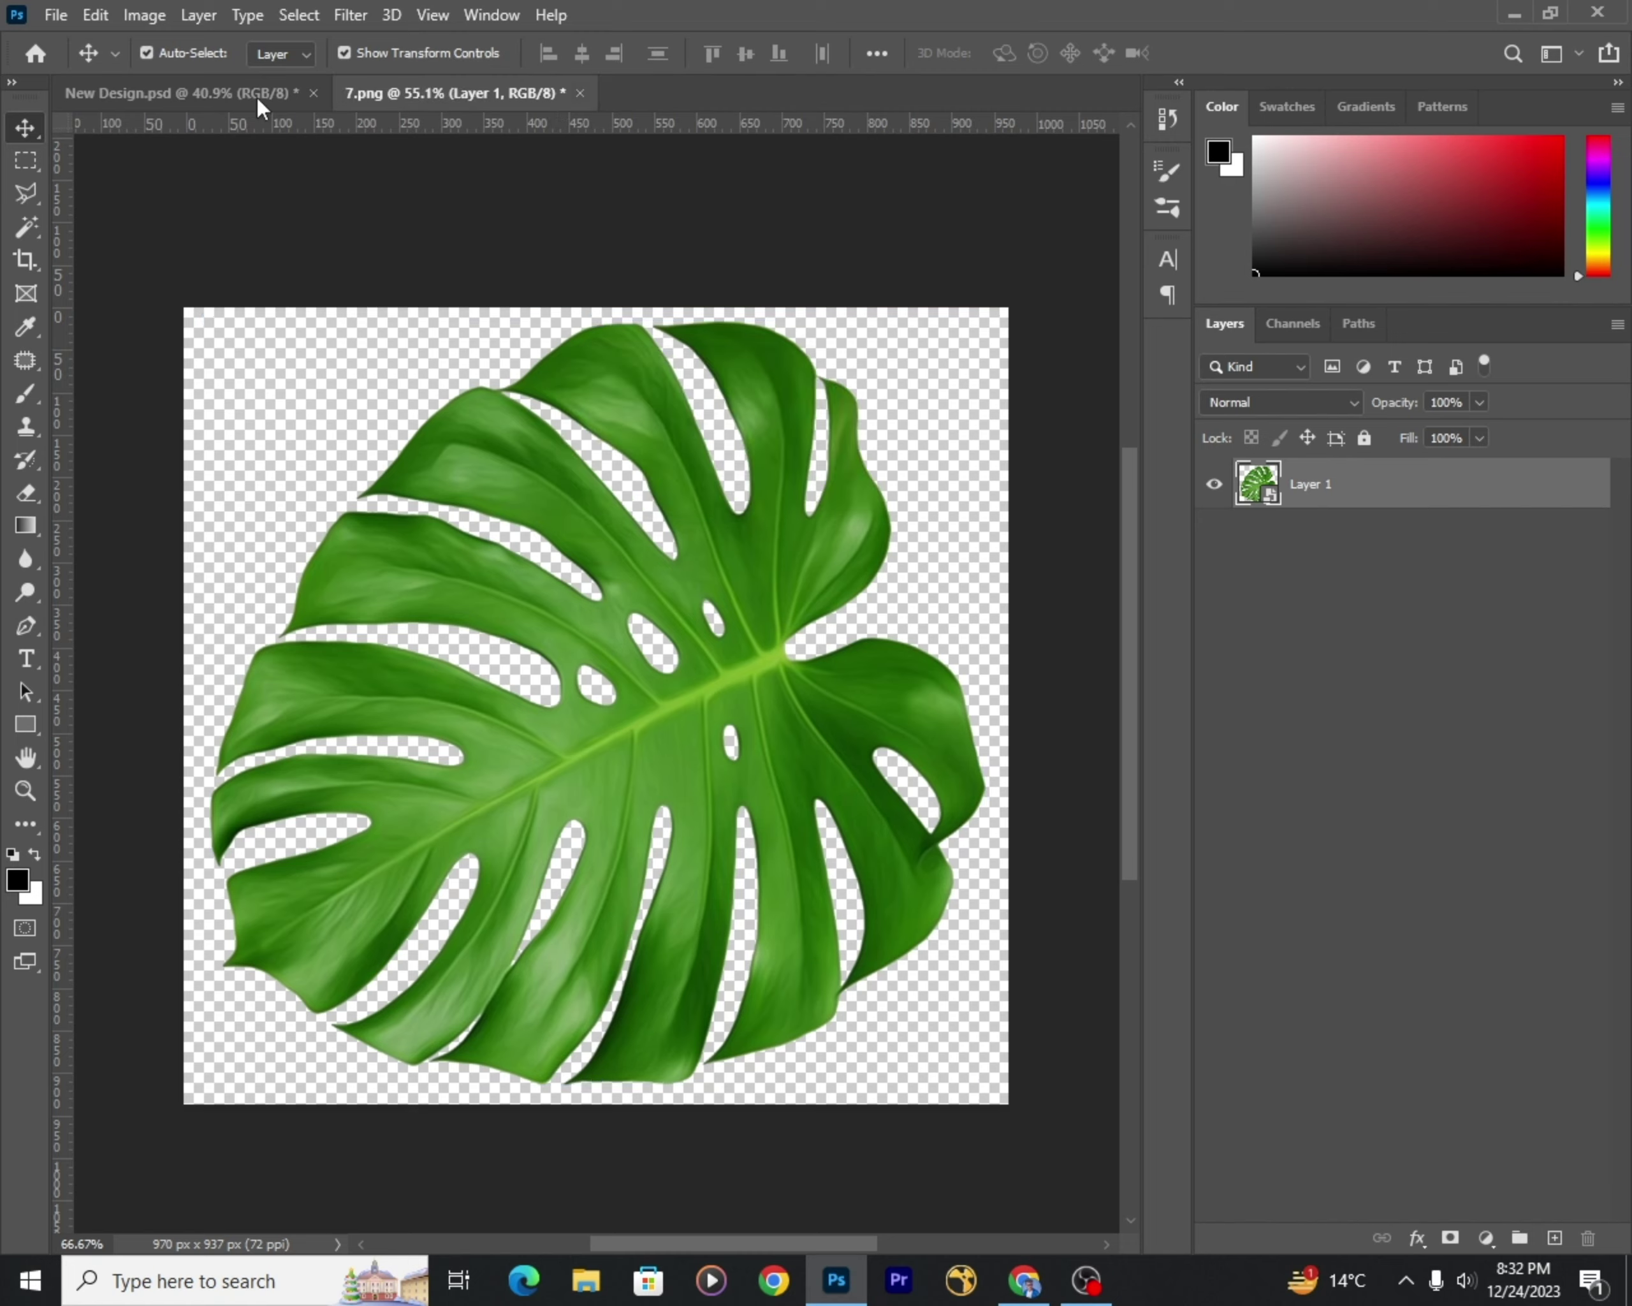
pyautogui.hotkey('ctrl', 'w')
pyautogui.scroll(-1, 771, 550)
pyautogui.hotkey('ctrl', 'Tab')
pyautogui.hotkey('ctrl', 'Tab')
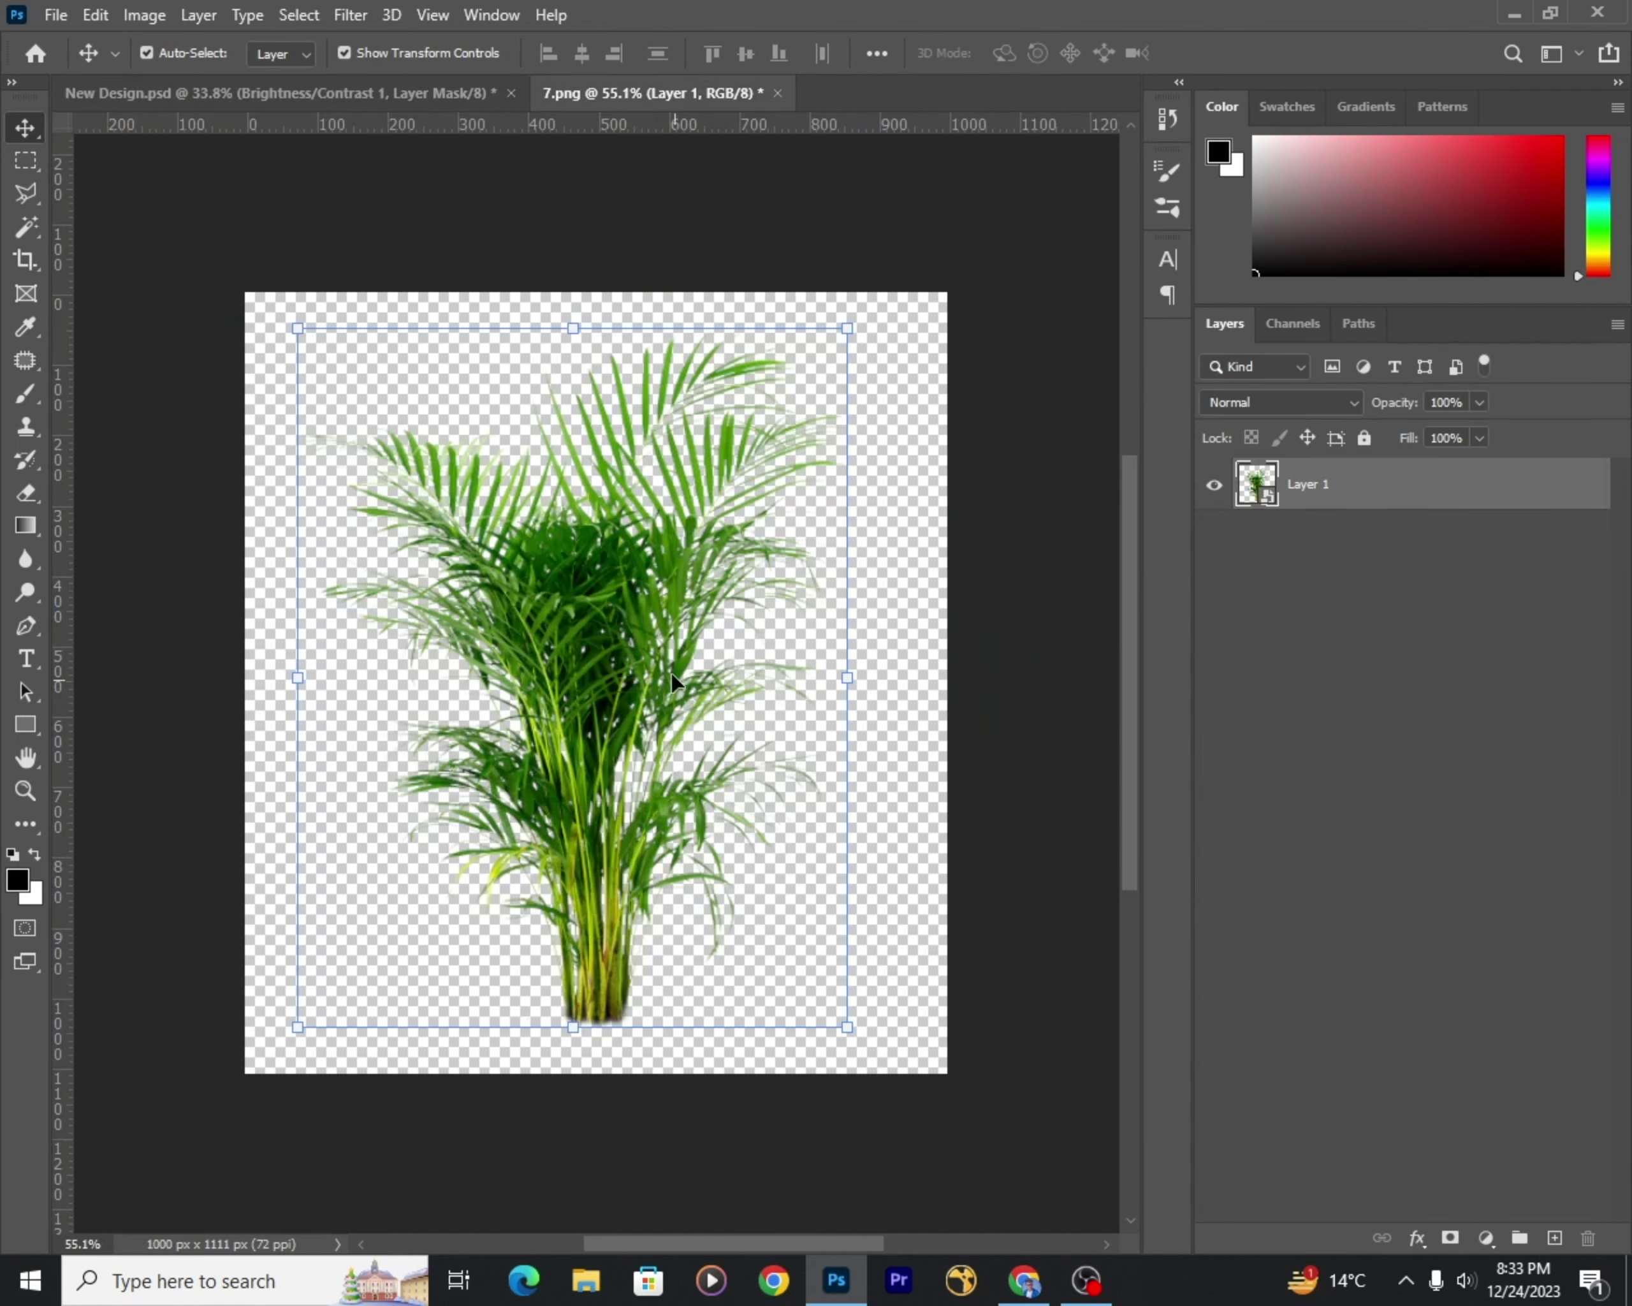
# Step: Drag the palm into New Design, shrink, tilt and place it at the rock's right end
pyautogui.moveTo(869, 848); pyautogui.dragTo(739, 748)
pyautogui.scroll(2, 740, 748)
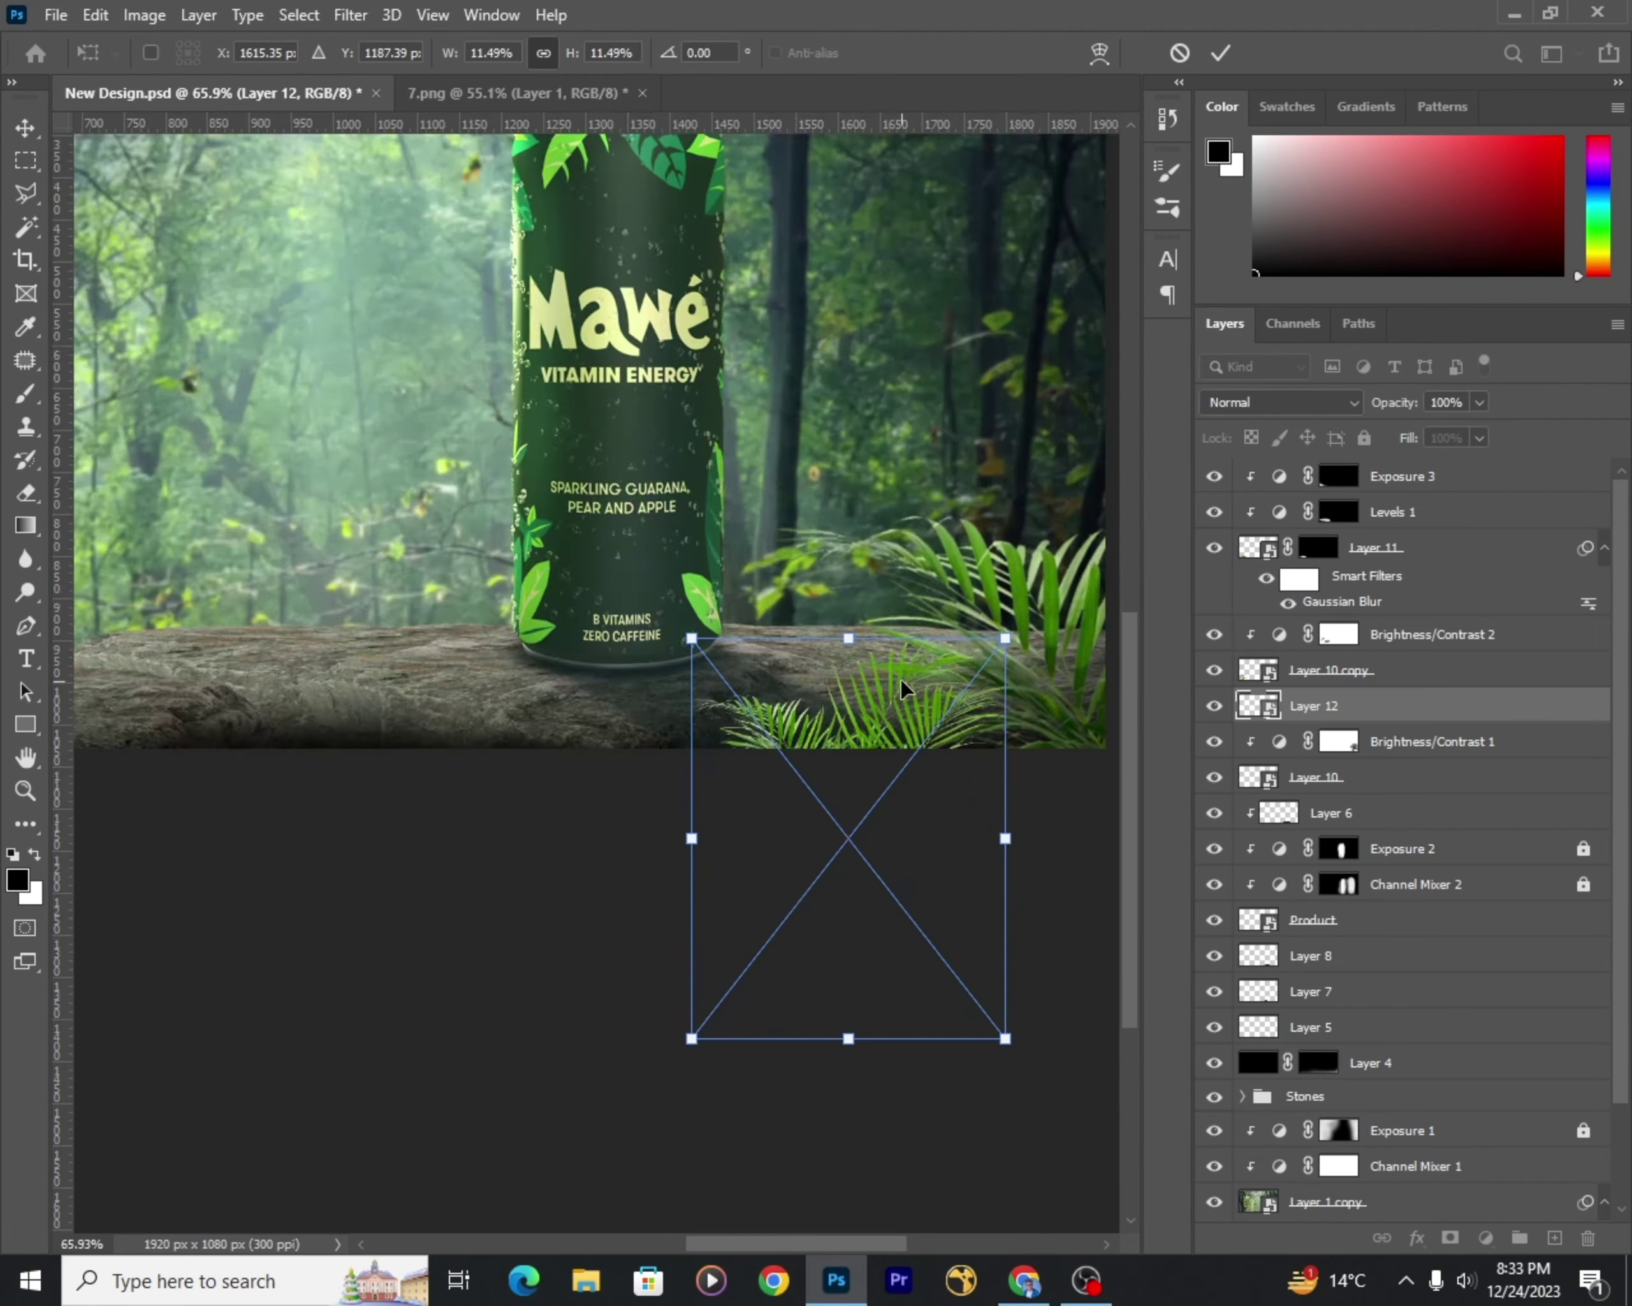
pyautogui.moveTo(910, 717)
pyautogui.mouseDown()
pyautogui.moveTo(874, 705)
pyautogui.moveTo(881, 686)
pyautogui.mouseUp()
pyautogui.scroll(-1, 881, 687)
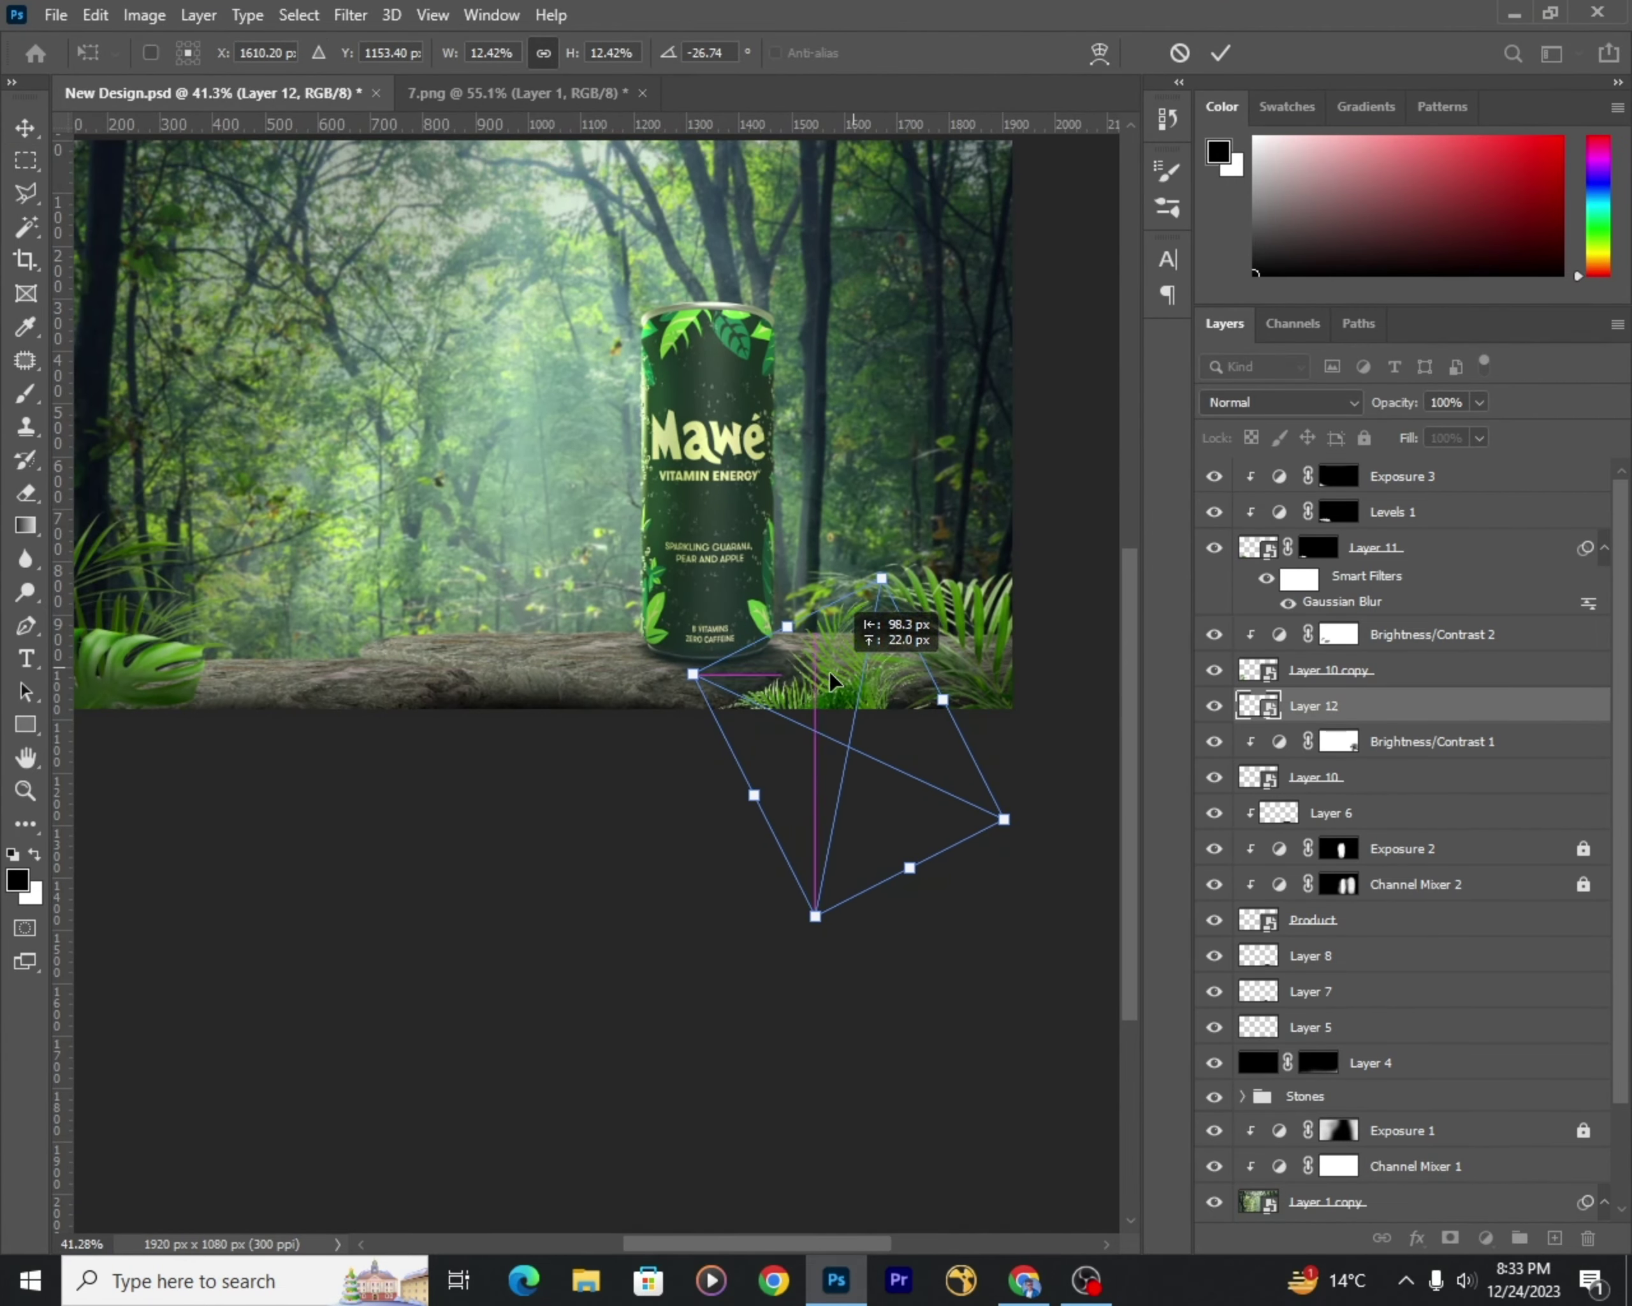
pyautogui.moveTo(275, 687); pyautogui.dragTo(945, 691)
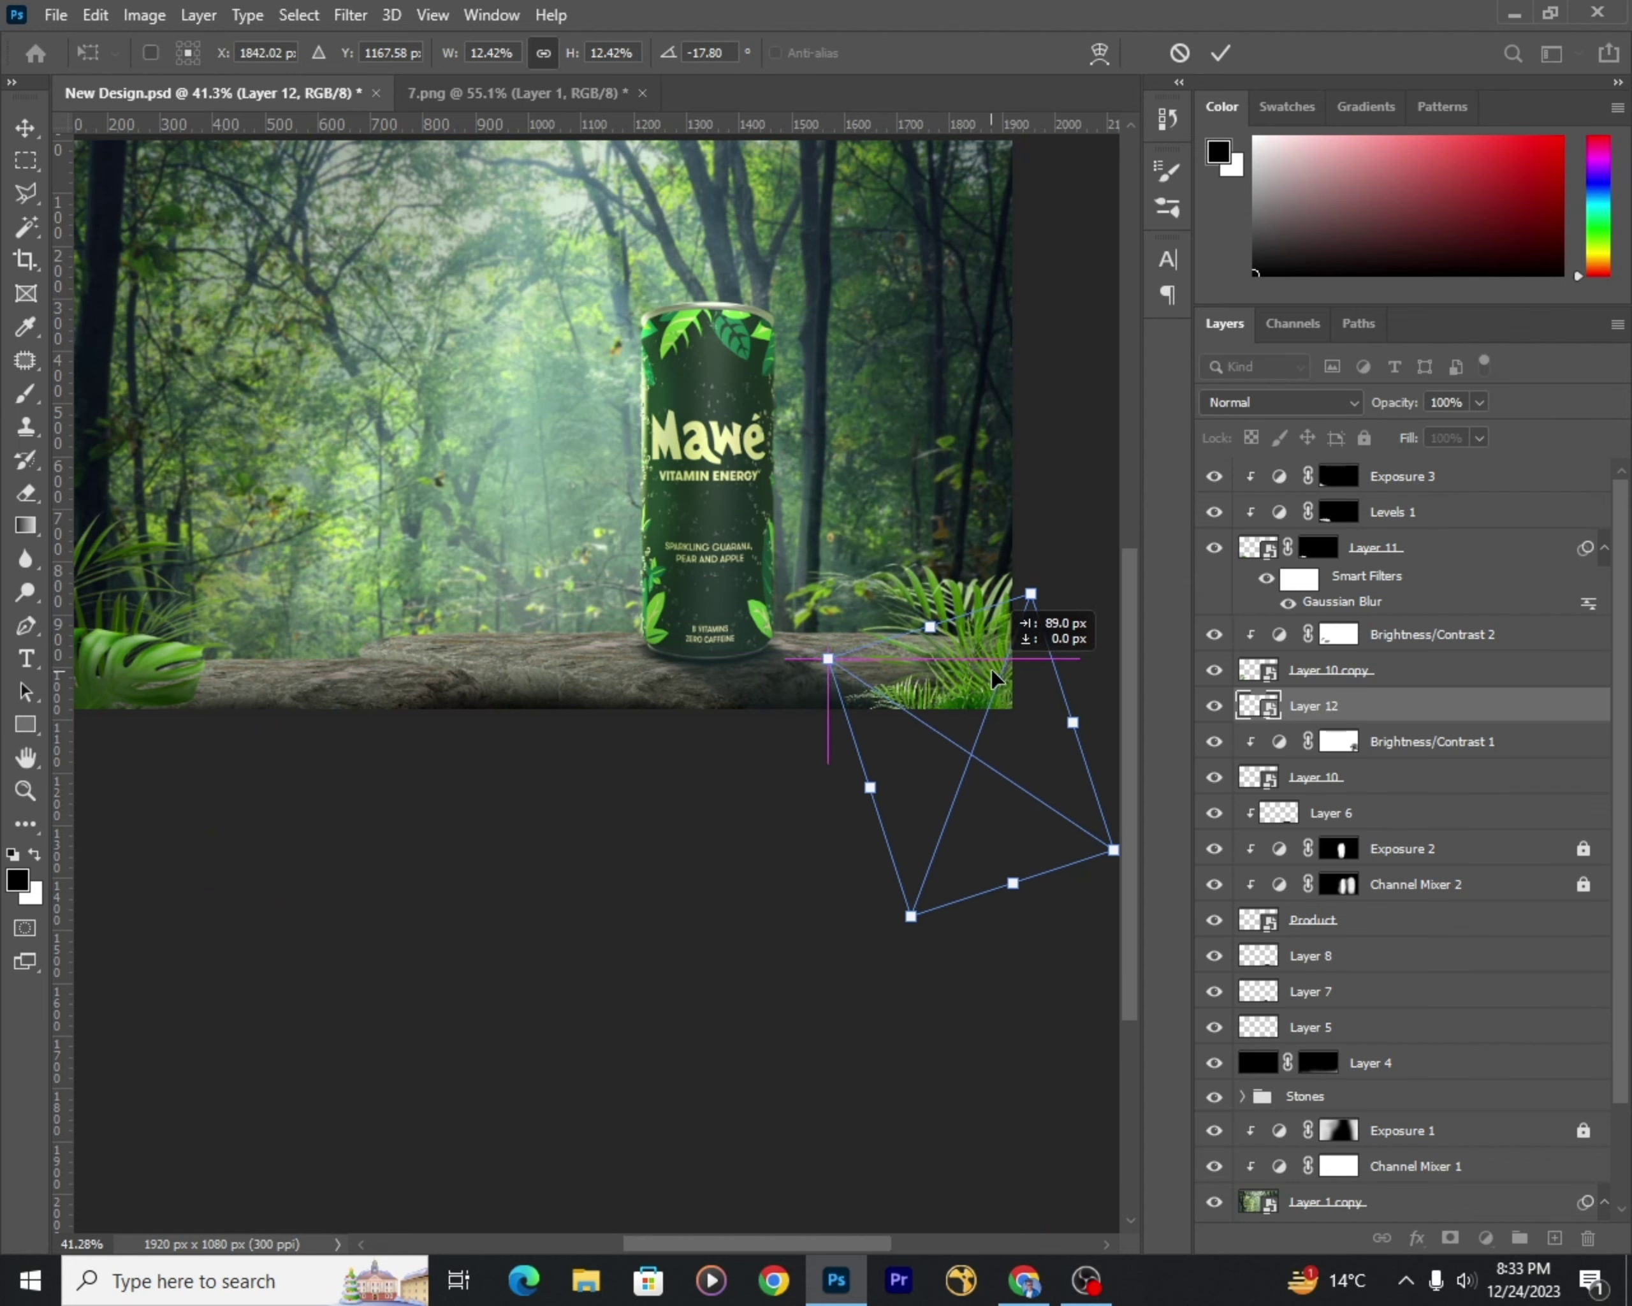
pyautogui.scroll(-1, 1001, 527)
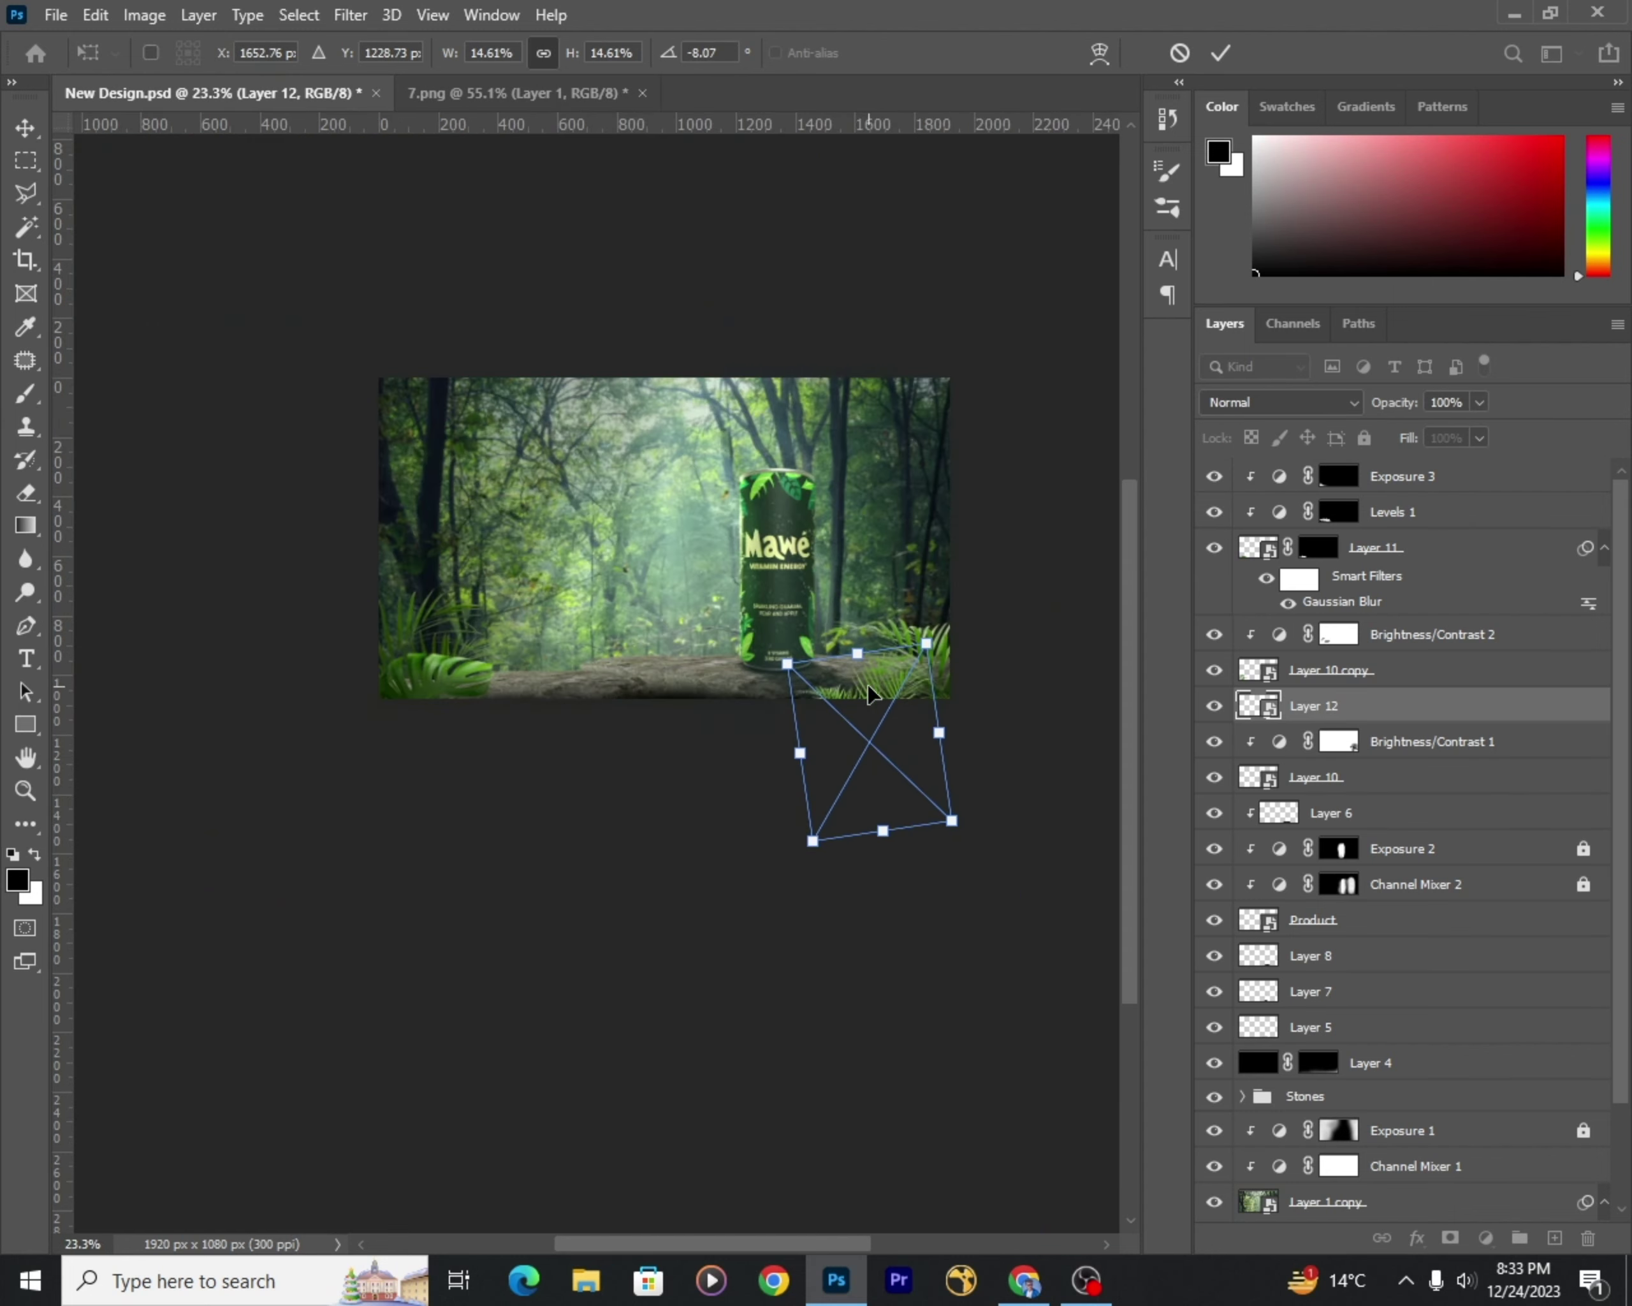
pyautogui.press('Return')
pyautogui.scroll(3, 764, 611)
pyautogui.scroll(3, 764, 612)
# Step: Add an Exposure adjustment at -3.00 clipped to the fern Layer 12
pyautogui.click(1484, 1242)
pyautogui.click(1476, 930)
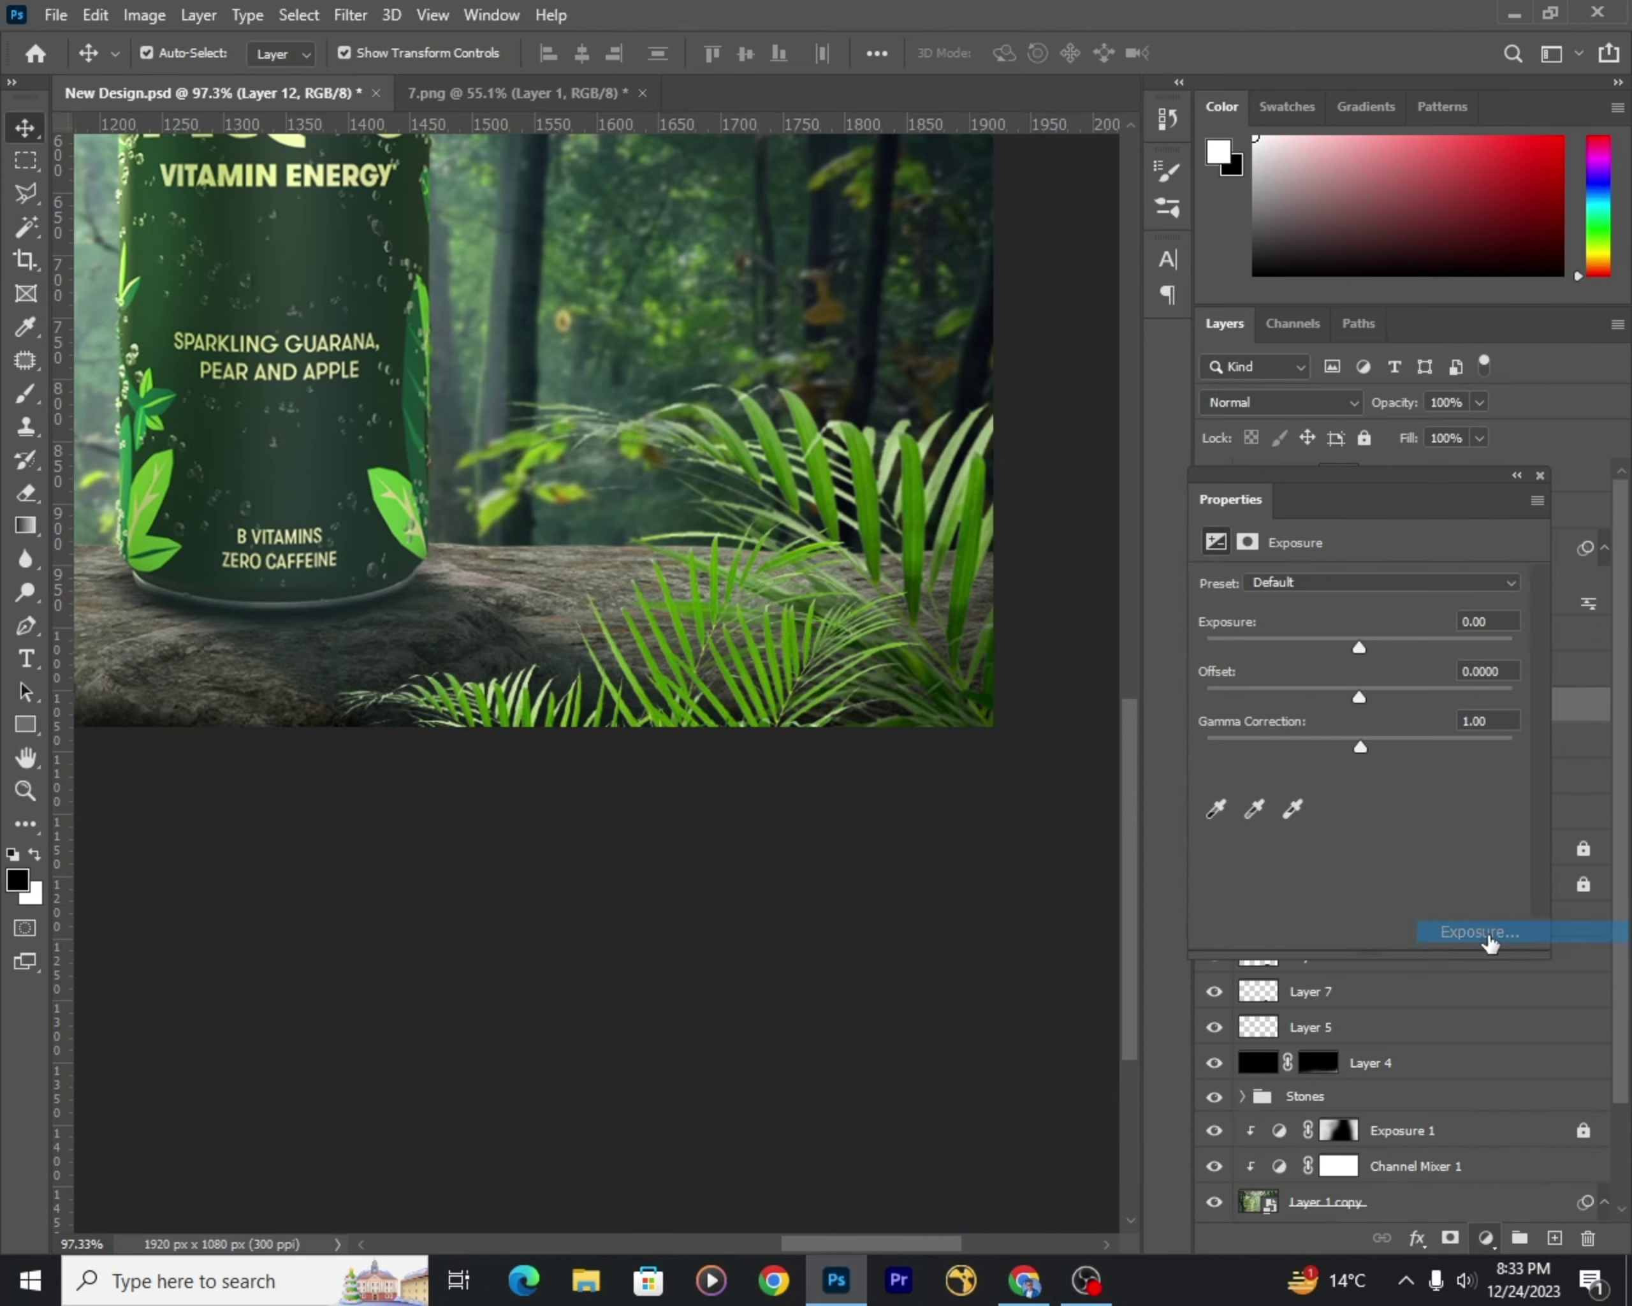
pyautogui.moveTo(1359, 646); pyautogui.dragTo(1290, 647)
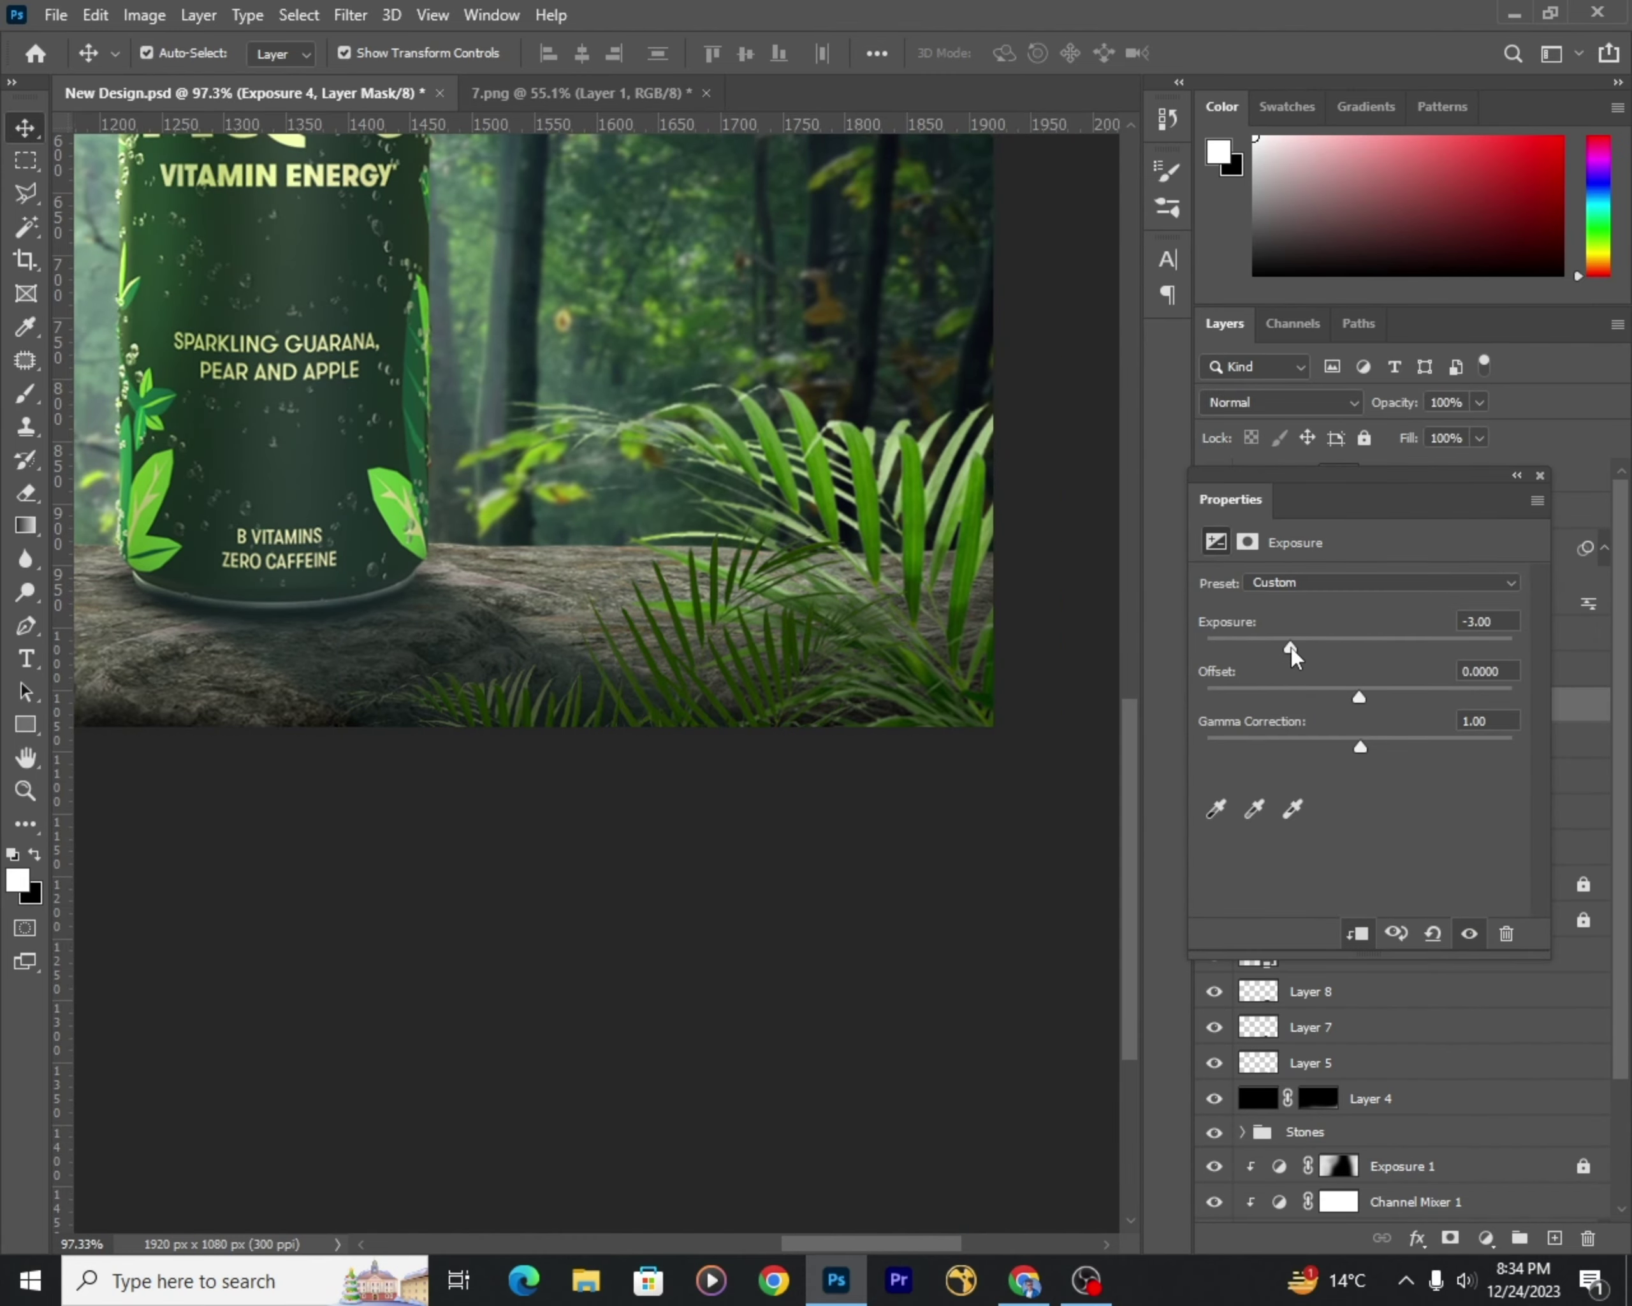
pyautogui.click(496, 838)
pyautogui.scroll(5, 757, 573)
# Step: Set up a black brush at 50% opacity for the mask
pyautogui.press('b')
pyautogui.press('x')
pyautogui.scroll(-2, 825, 602)
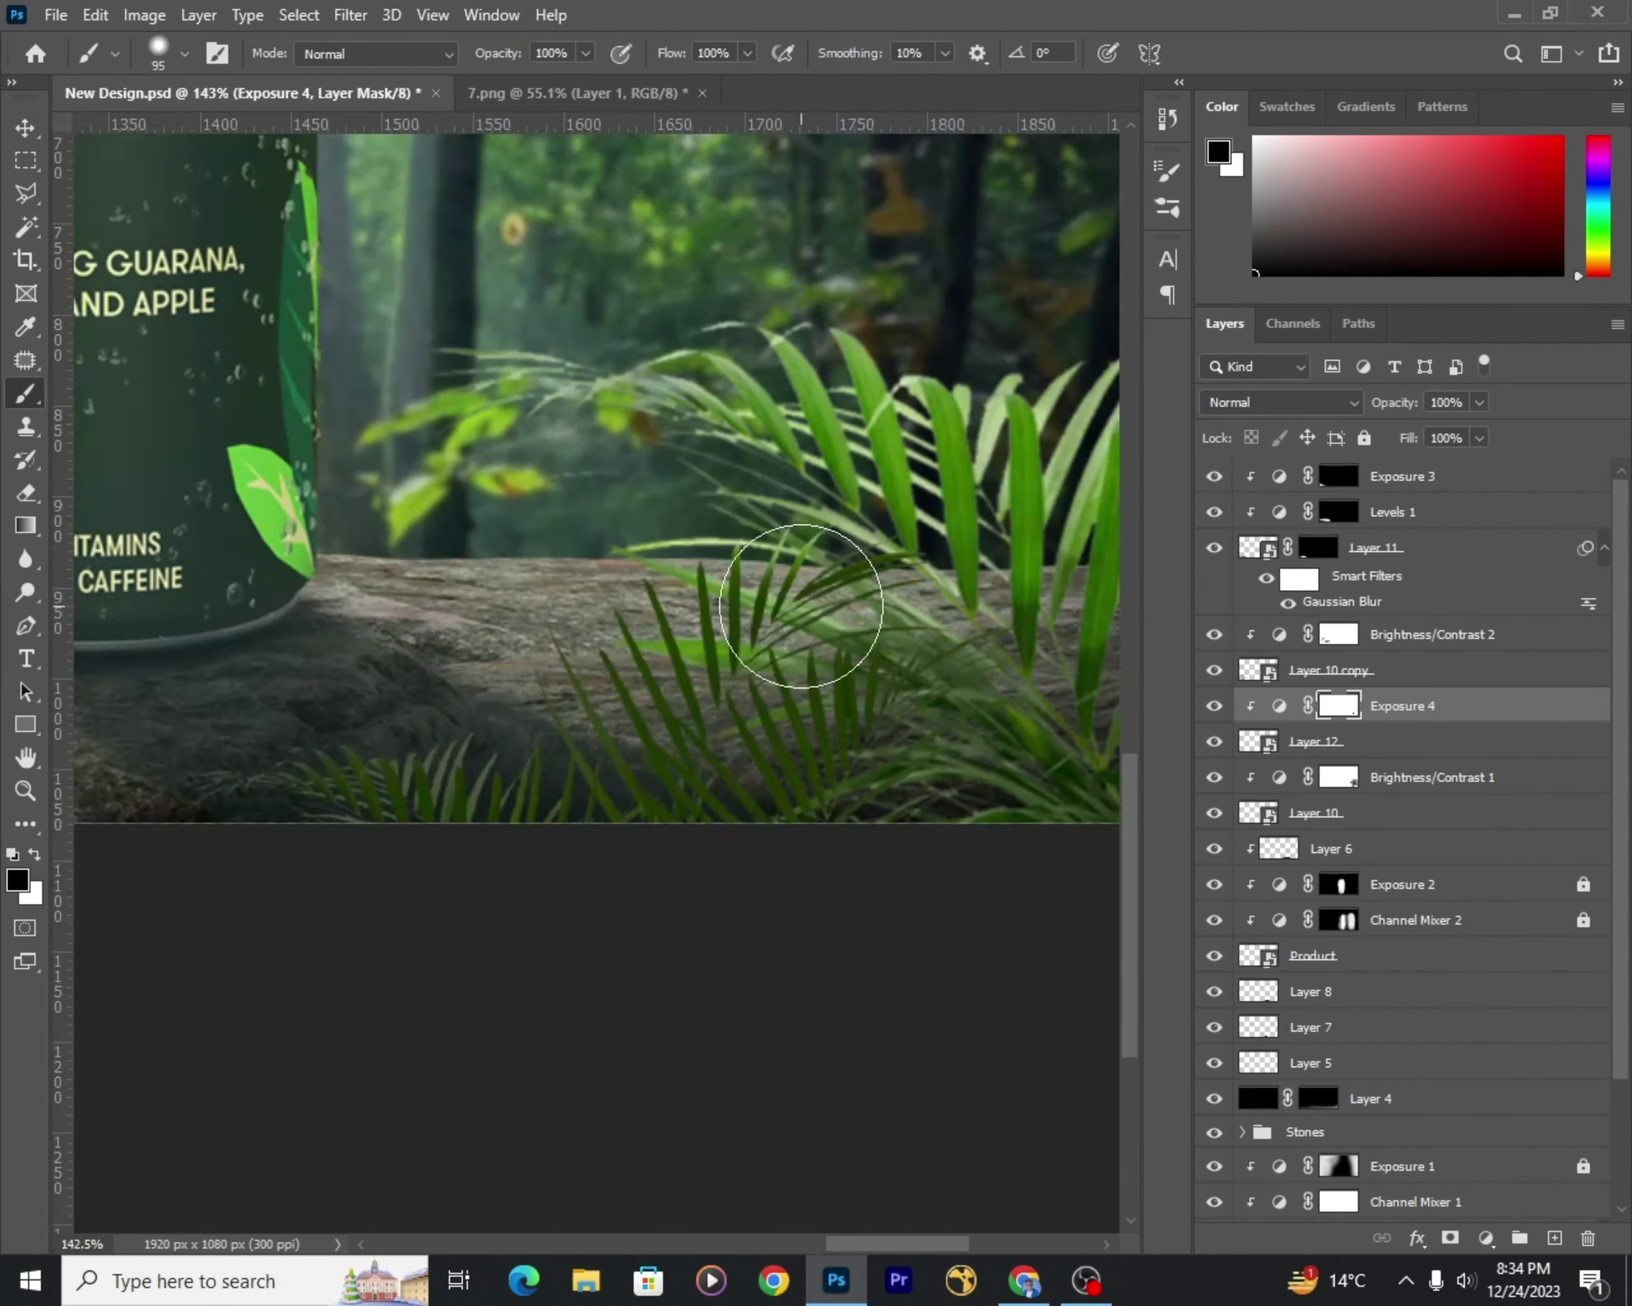
pyautogui.scroll(-2, 825, 602)
pyautogui.scroll(4, 688, 612)
pyautogui.press('5')
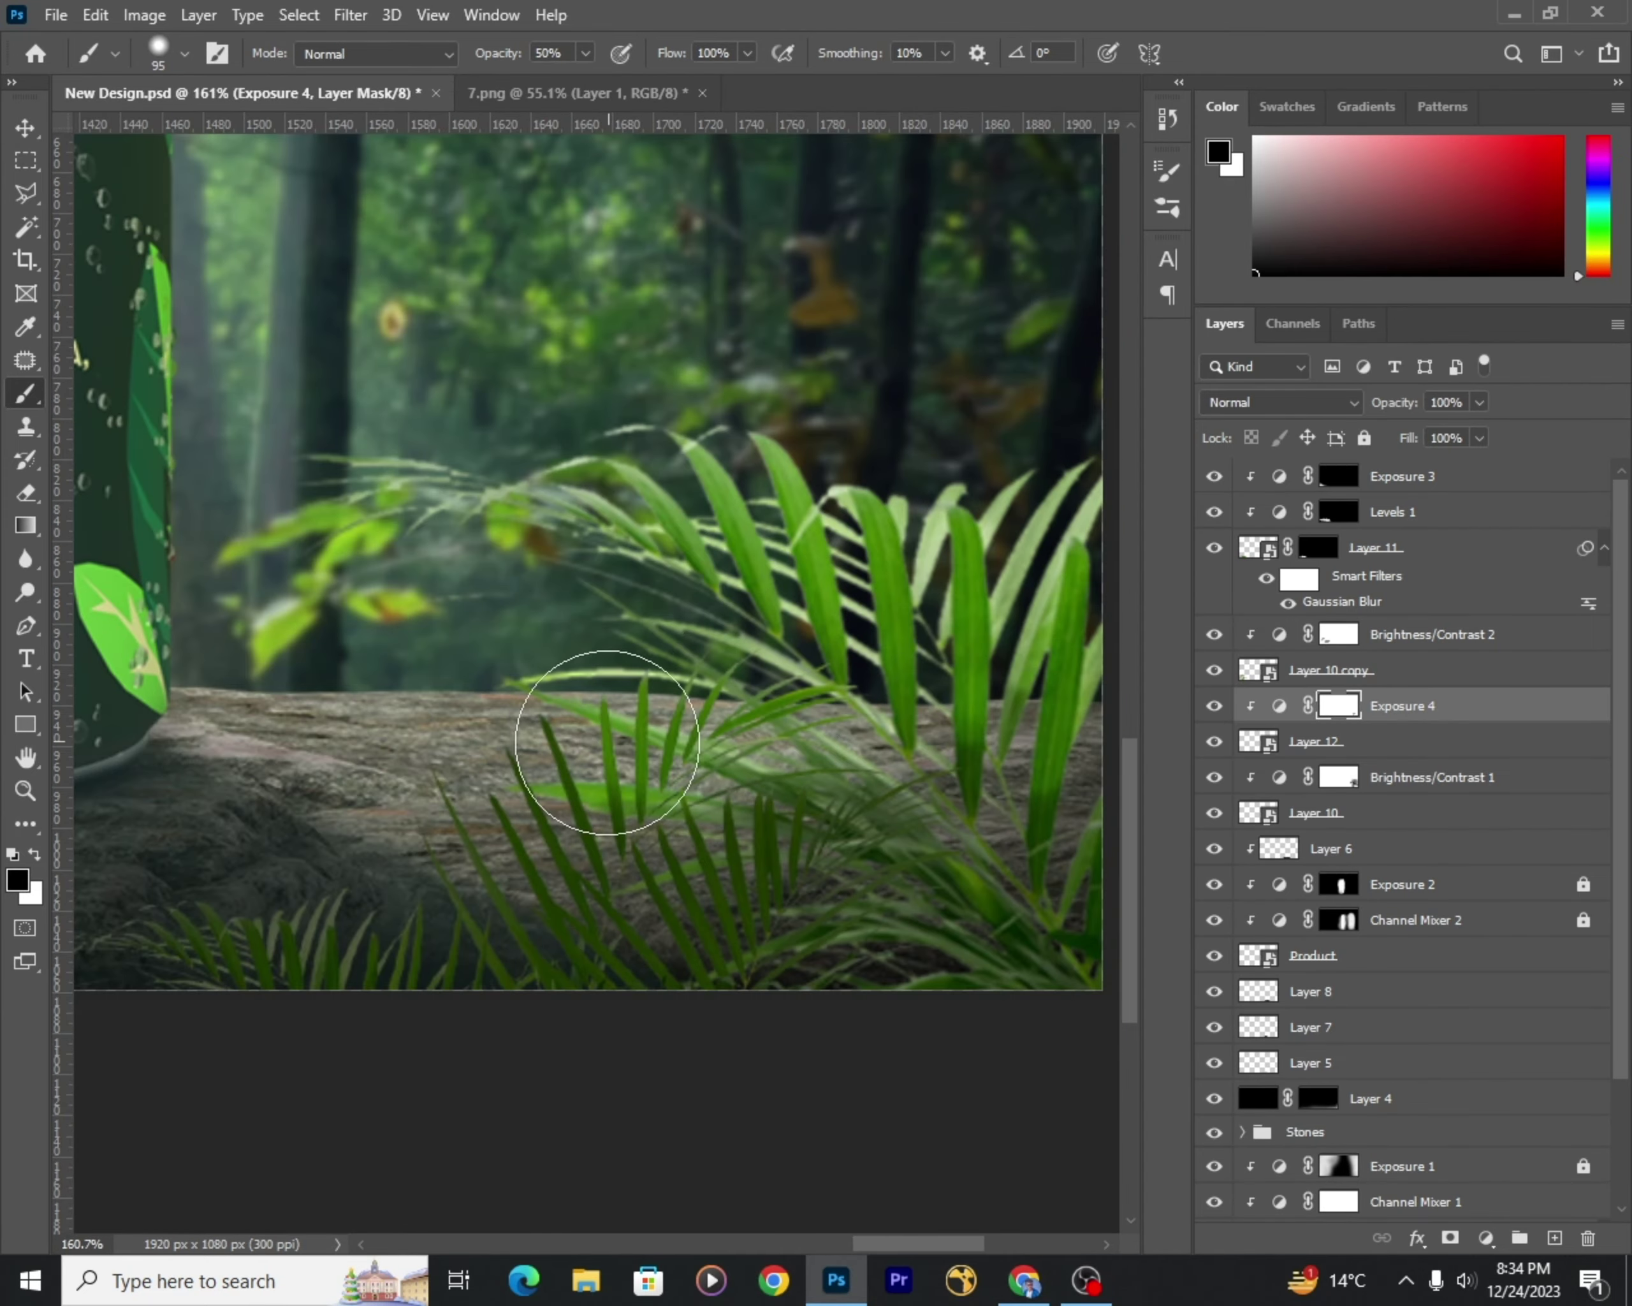
pyautogui.scroll(-3, 757, 824)
pyautogui.scroll(5, 655, 886)
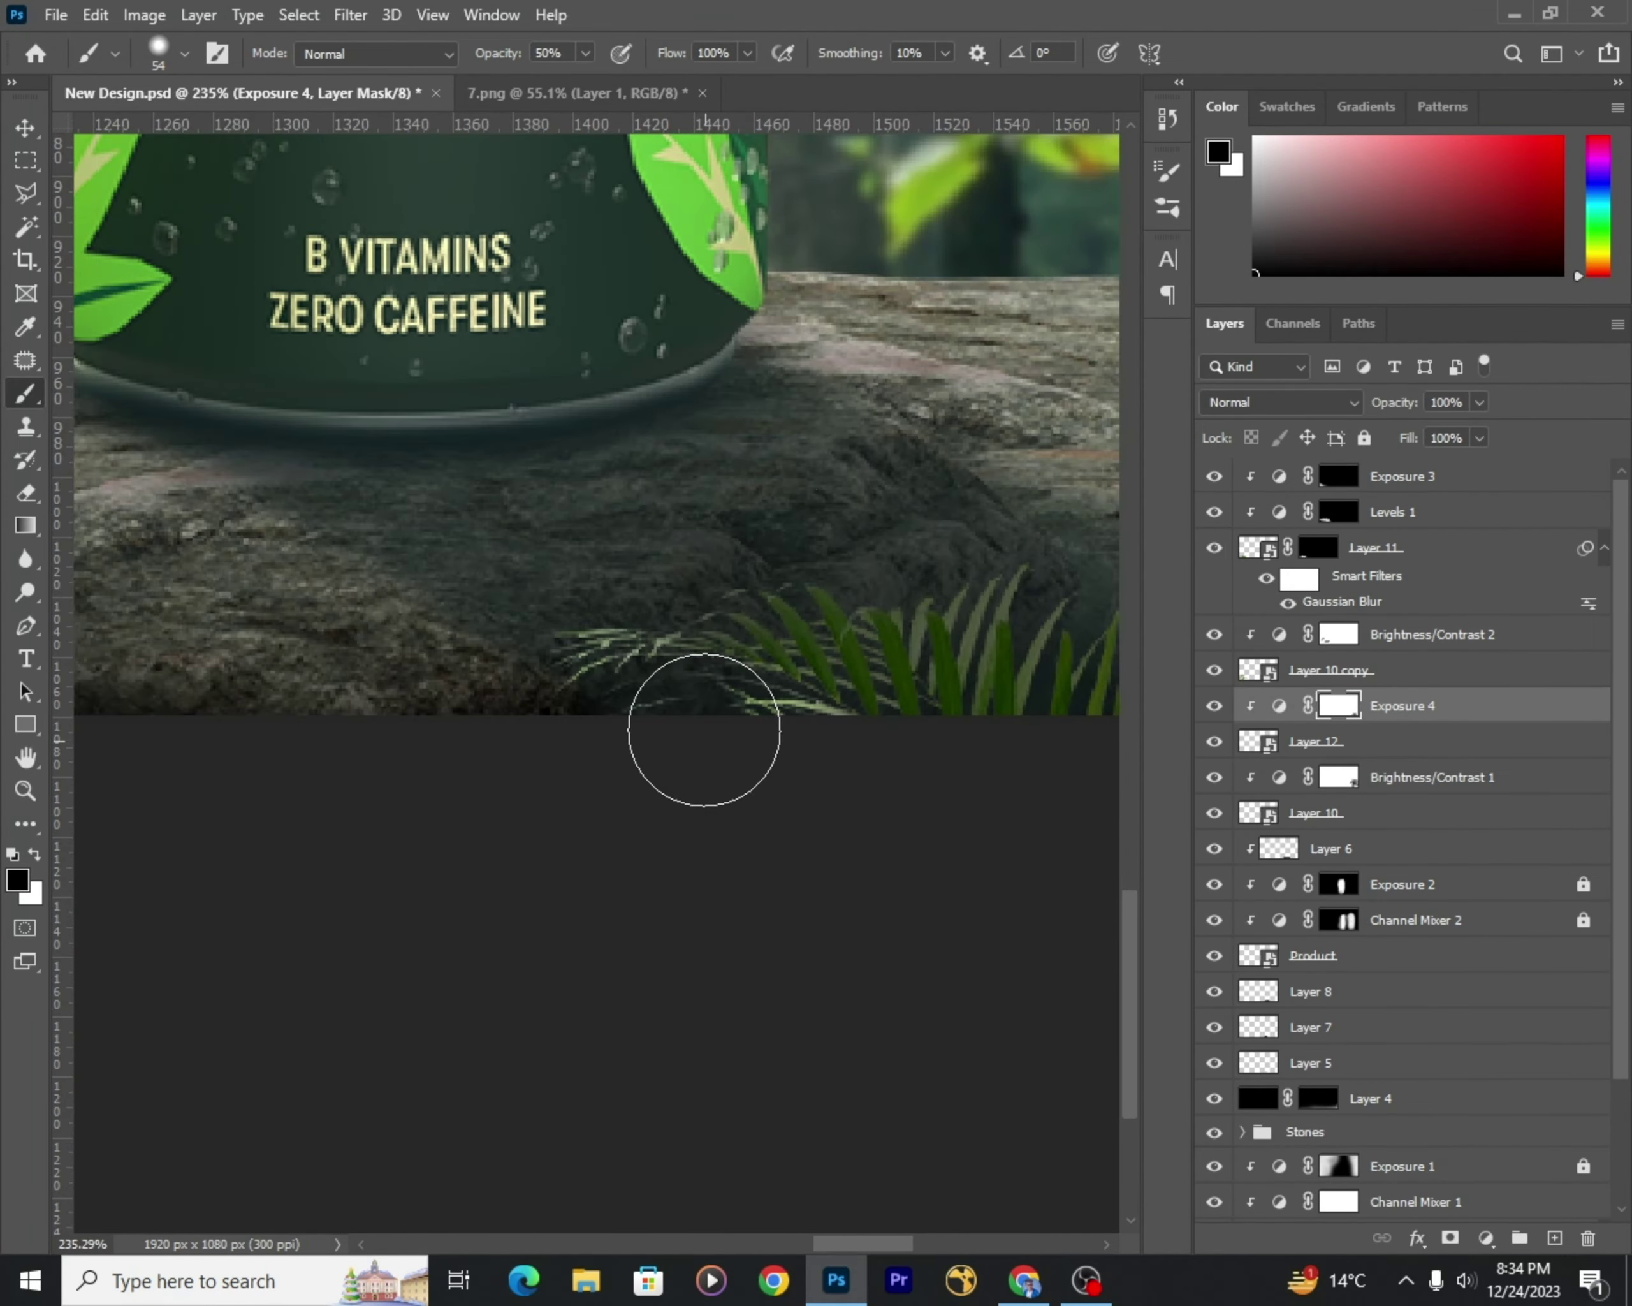
pyautogui.scroll(-2, 719, 757)
pyautogui.scroll(1, 408, 740)
# Step: Paint on the fern Exposure mask to restore brightness to some blades
pyautogui.press('v')
pyautogui.scroll(-4, 714, 1003)
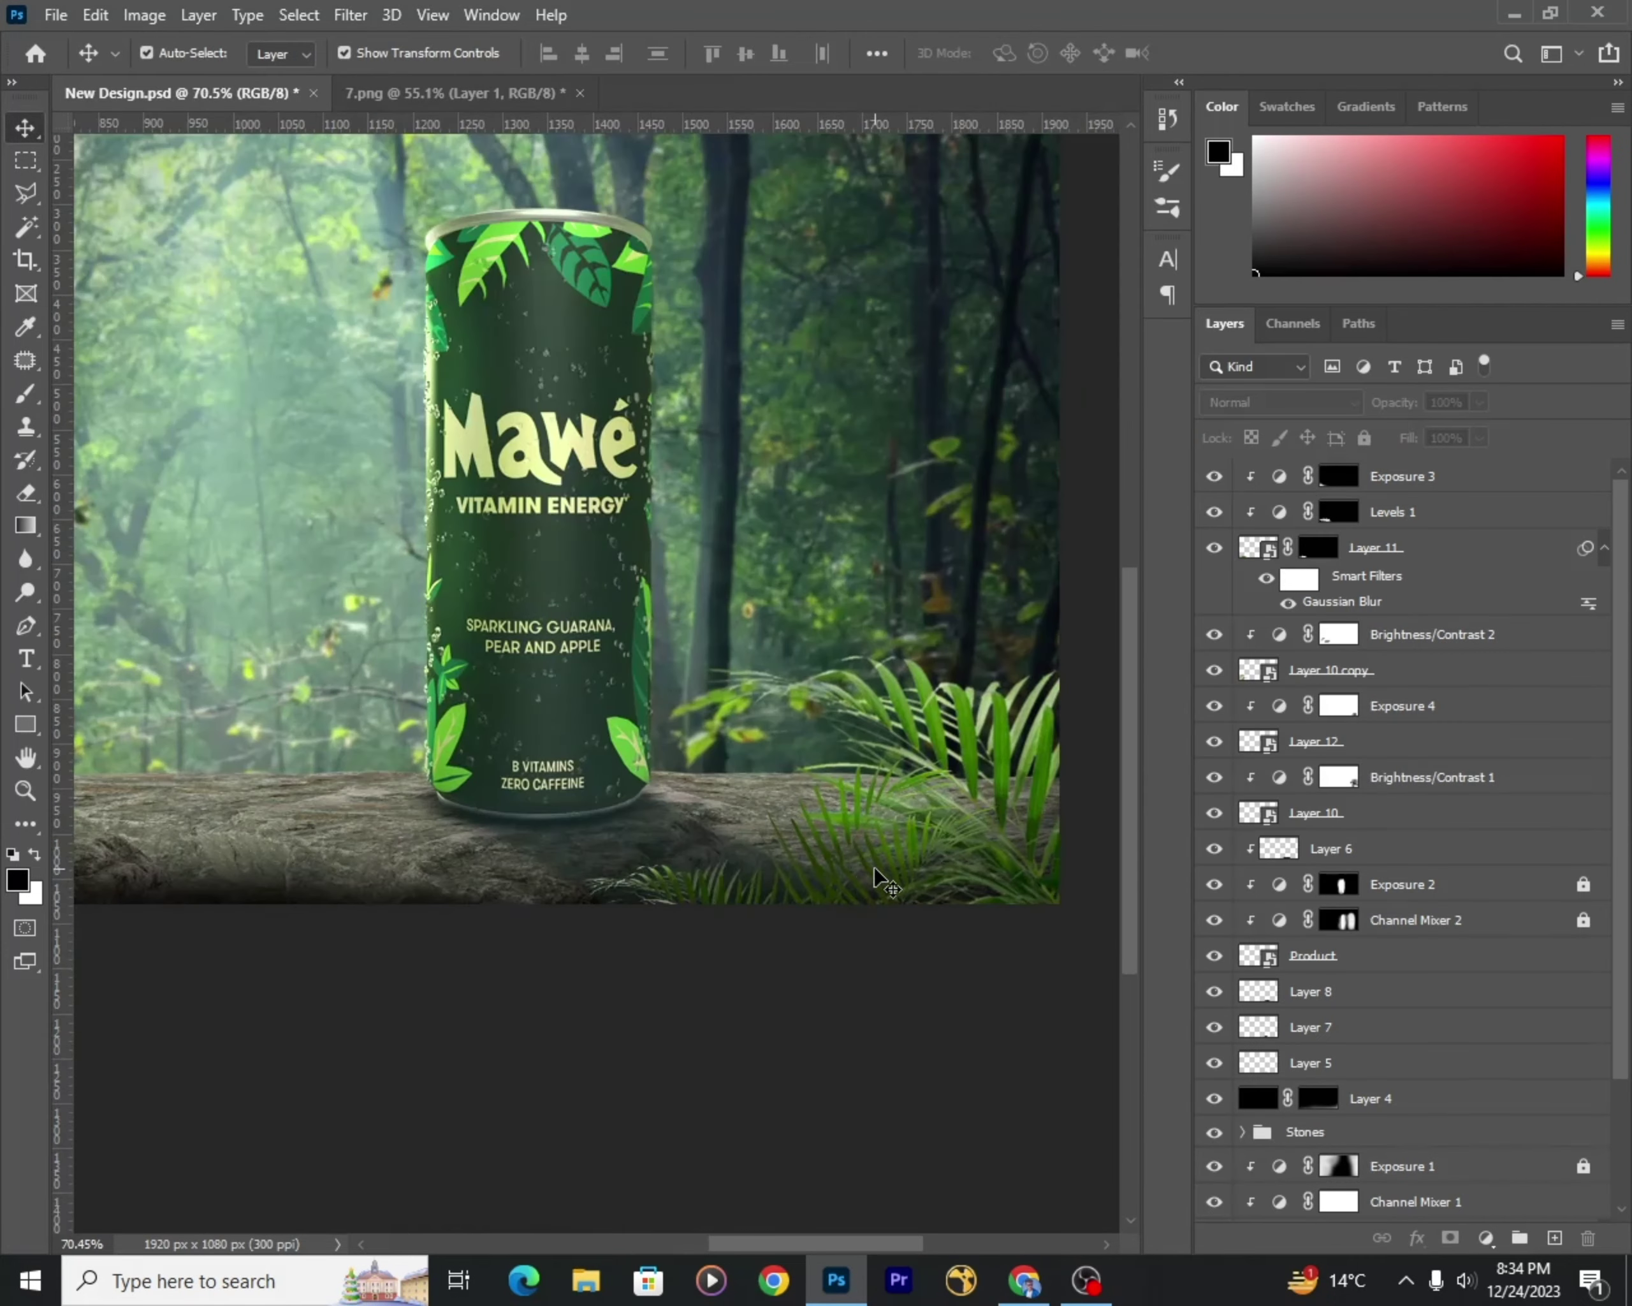
pyautogui.press('b')
pyautogui.scroll(3, 880, 898)
pyautogui.click(1338, 707)
pyautogui.scroll(2, 640, 726)
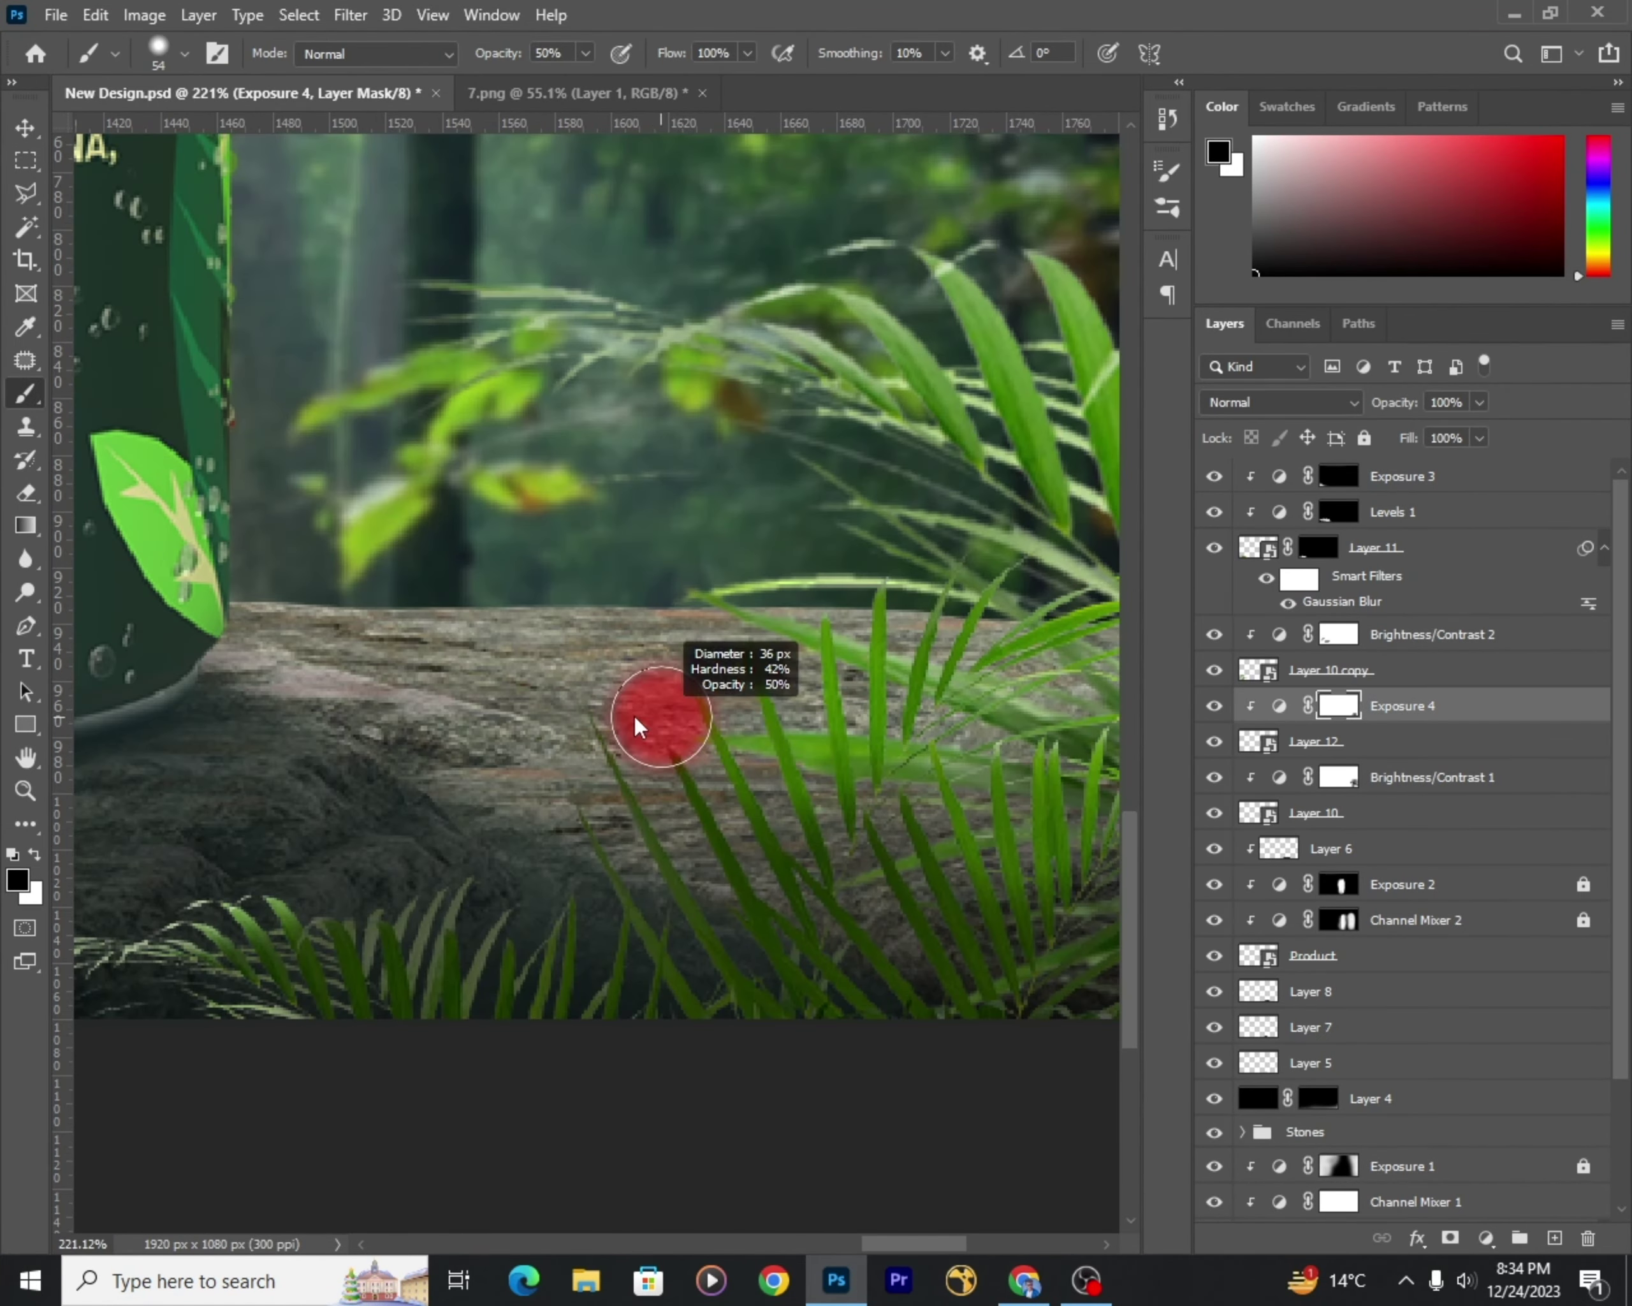
pyautogui.scroll(-4, 760, 879)
pyautogui.scroll(2, 809, 886)
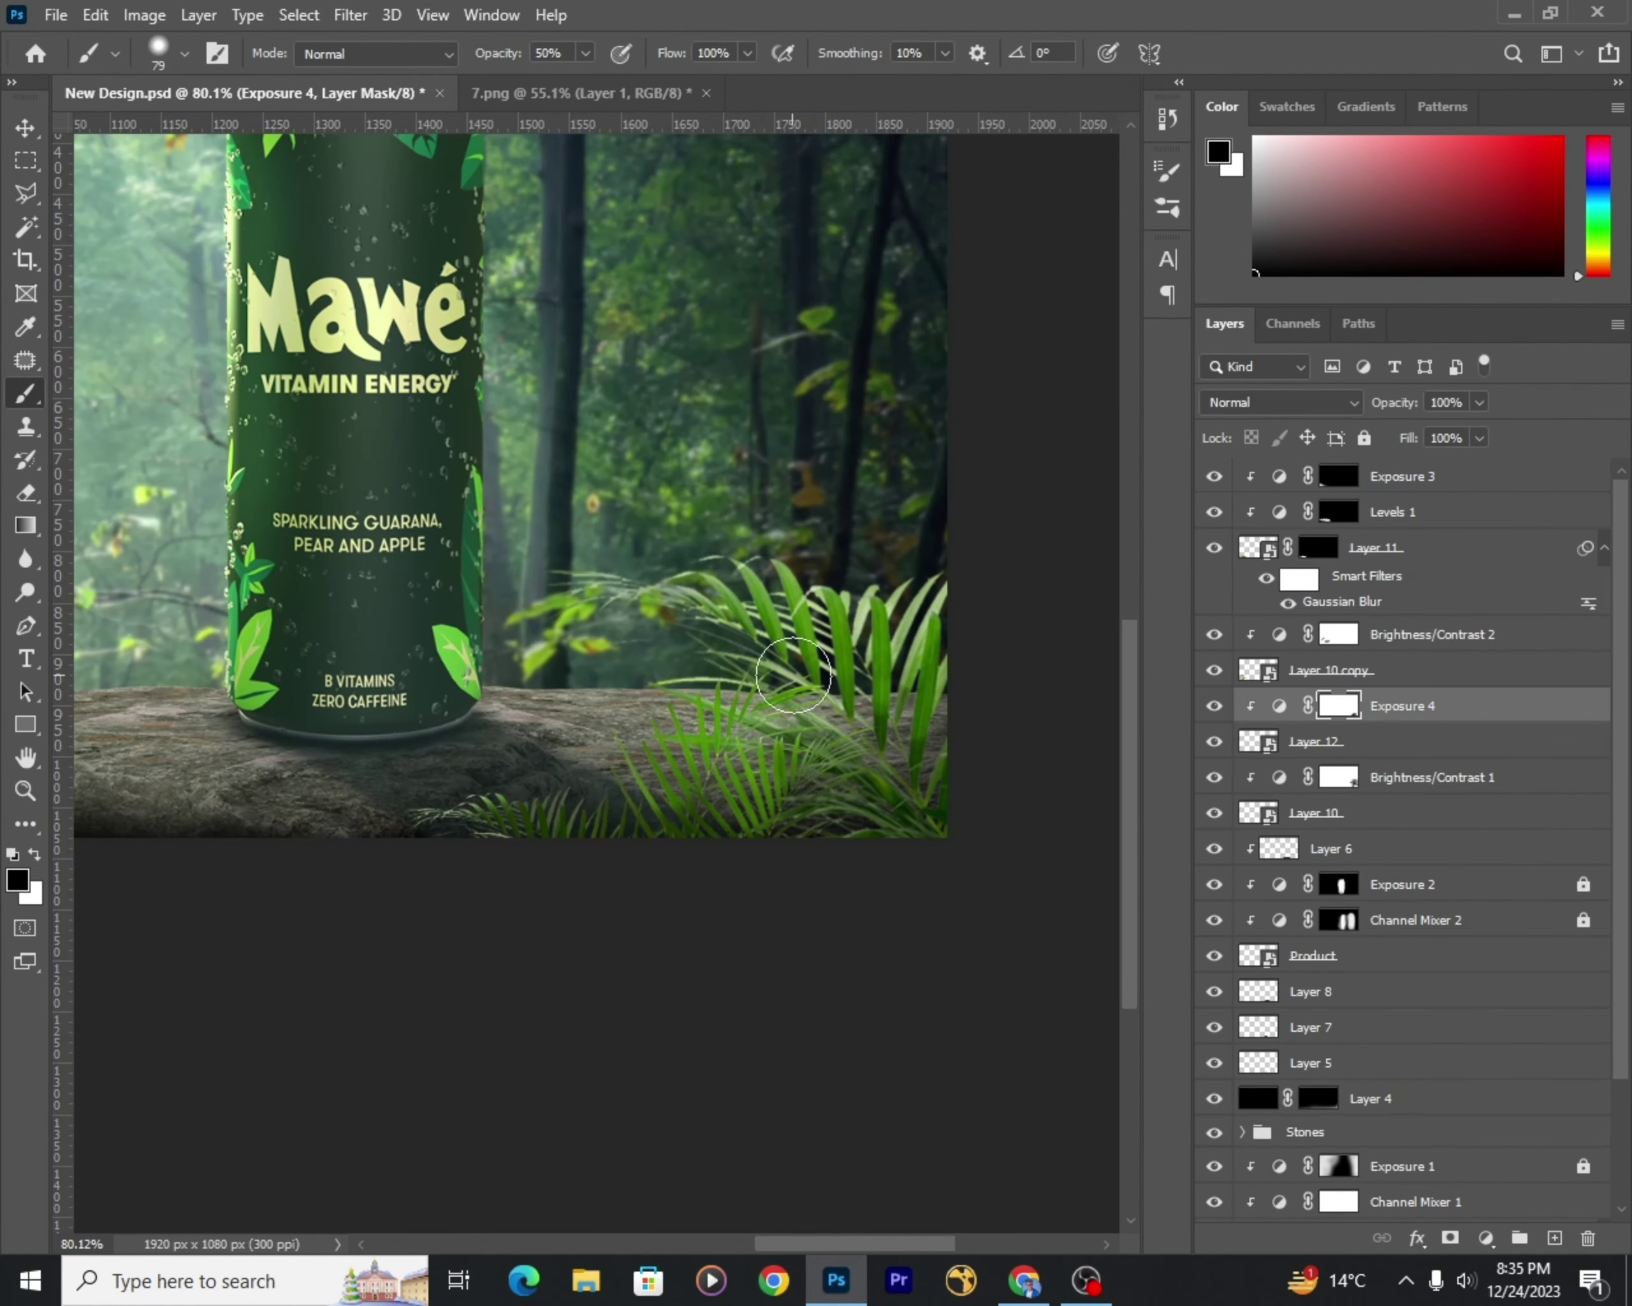
pyautogui.press('x')
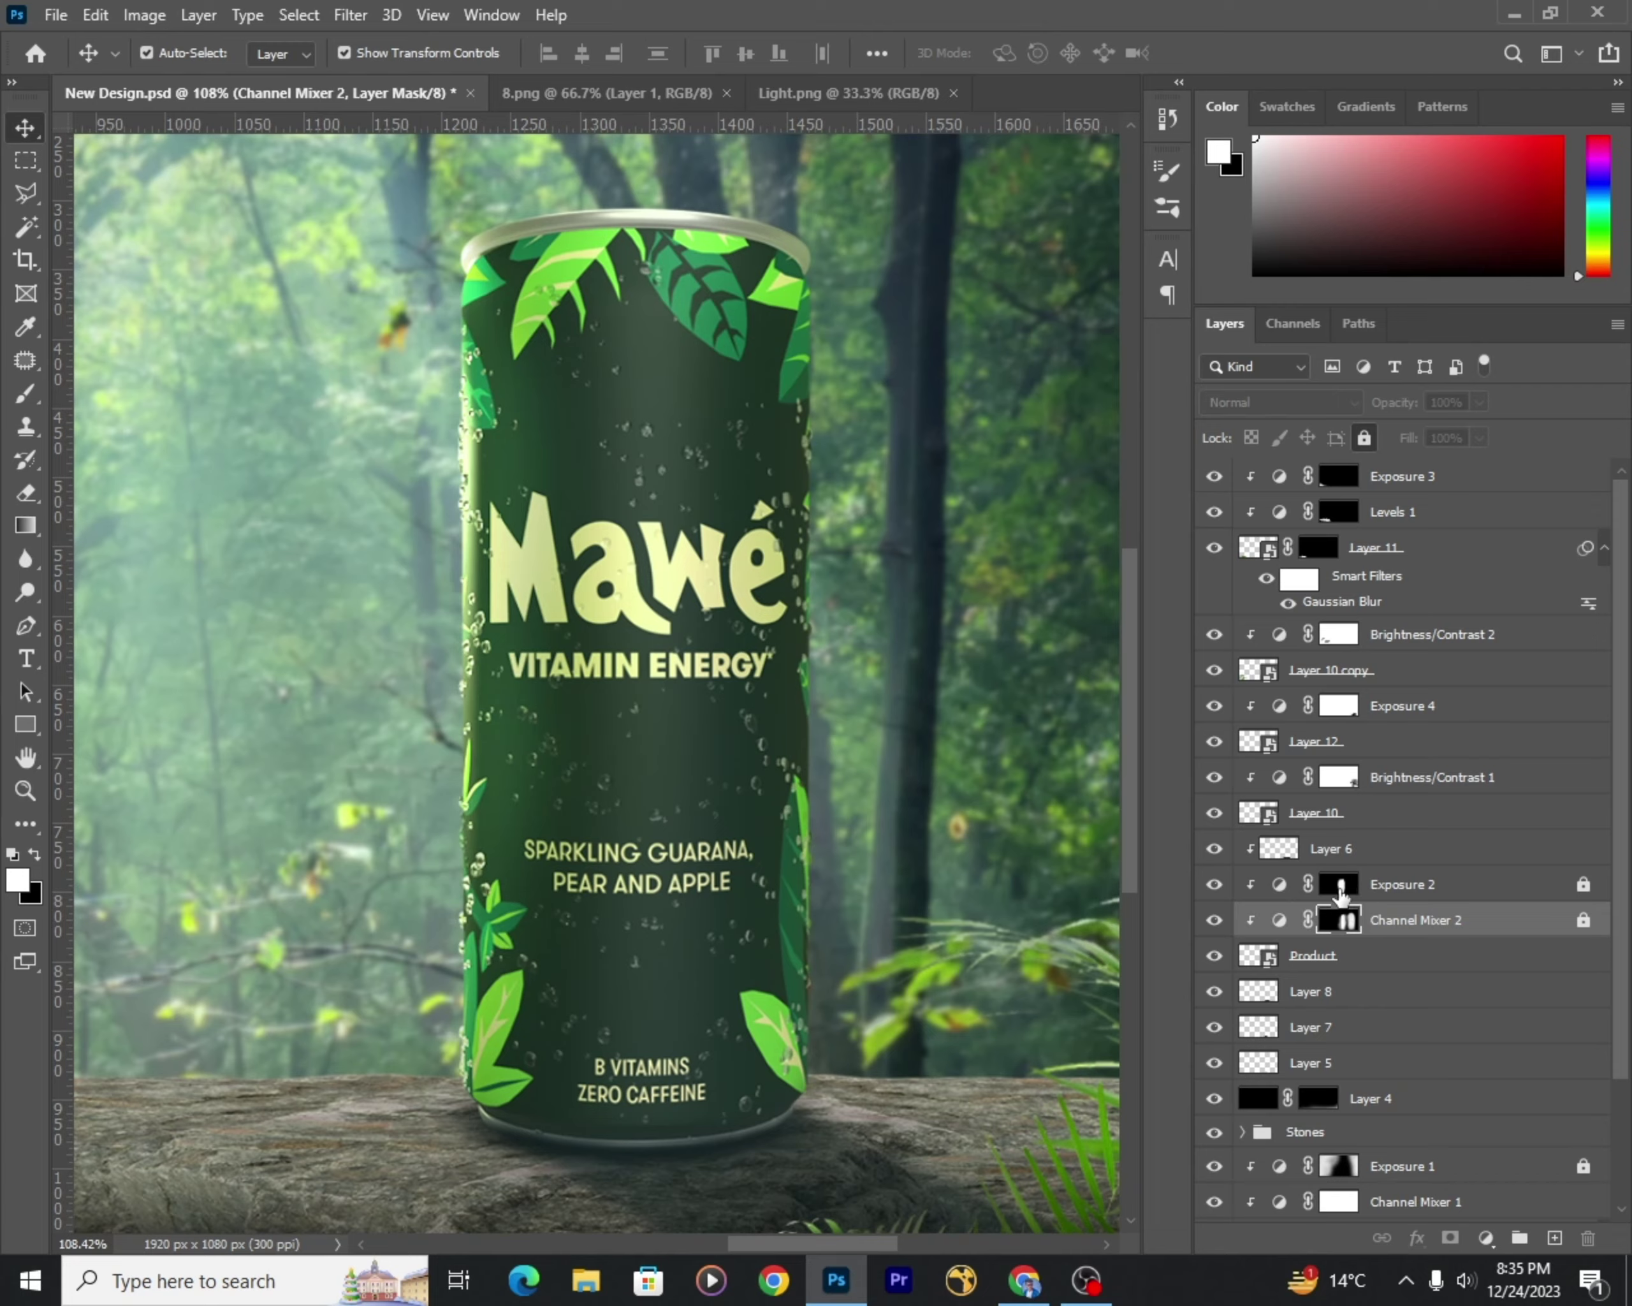
# Step: Add a new darkening Exposure adjustment for the Mawé can
pyautogui.click(1340, 887)
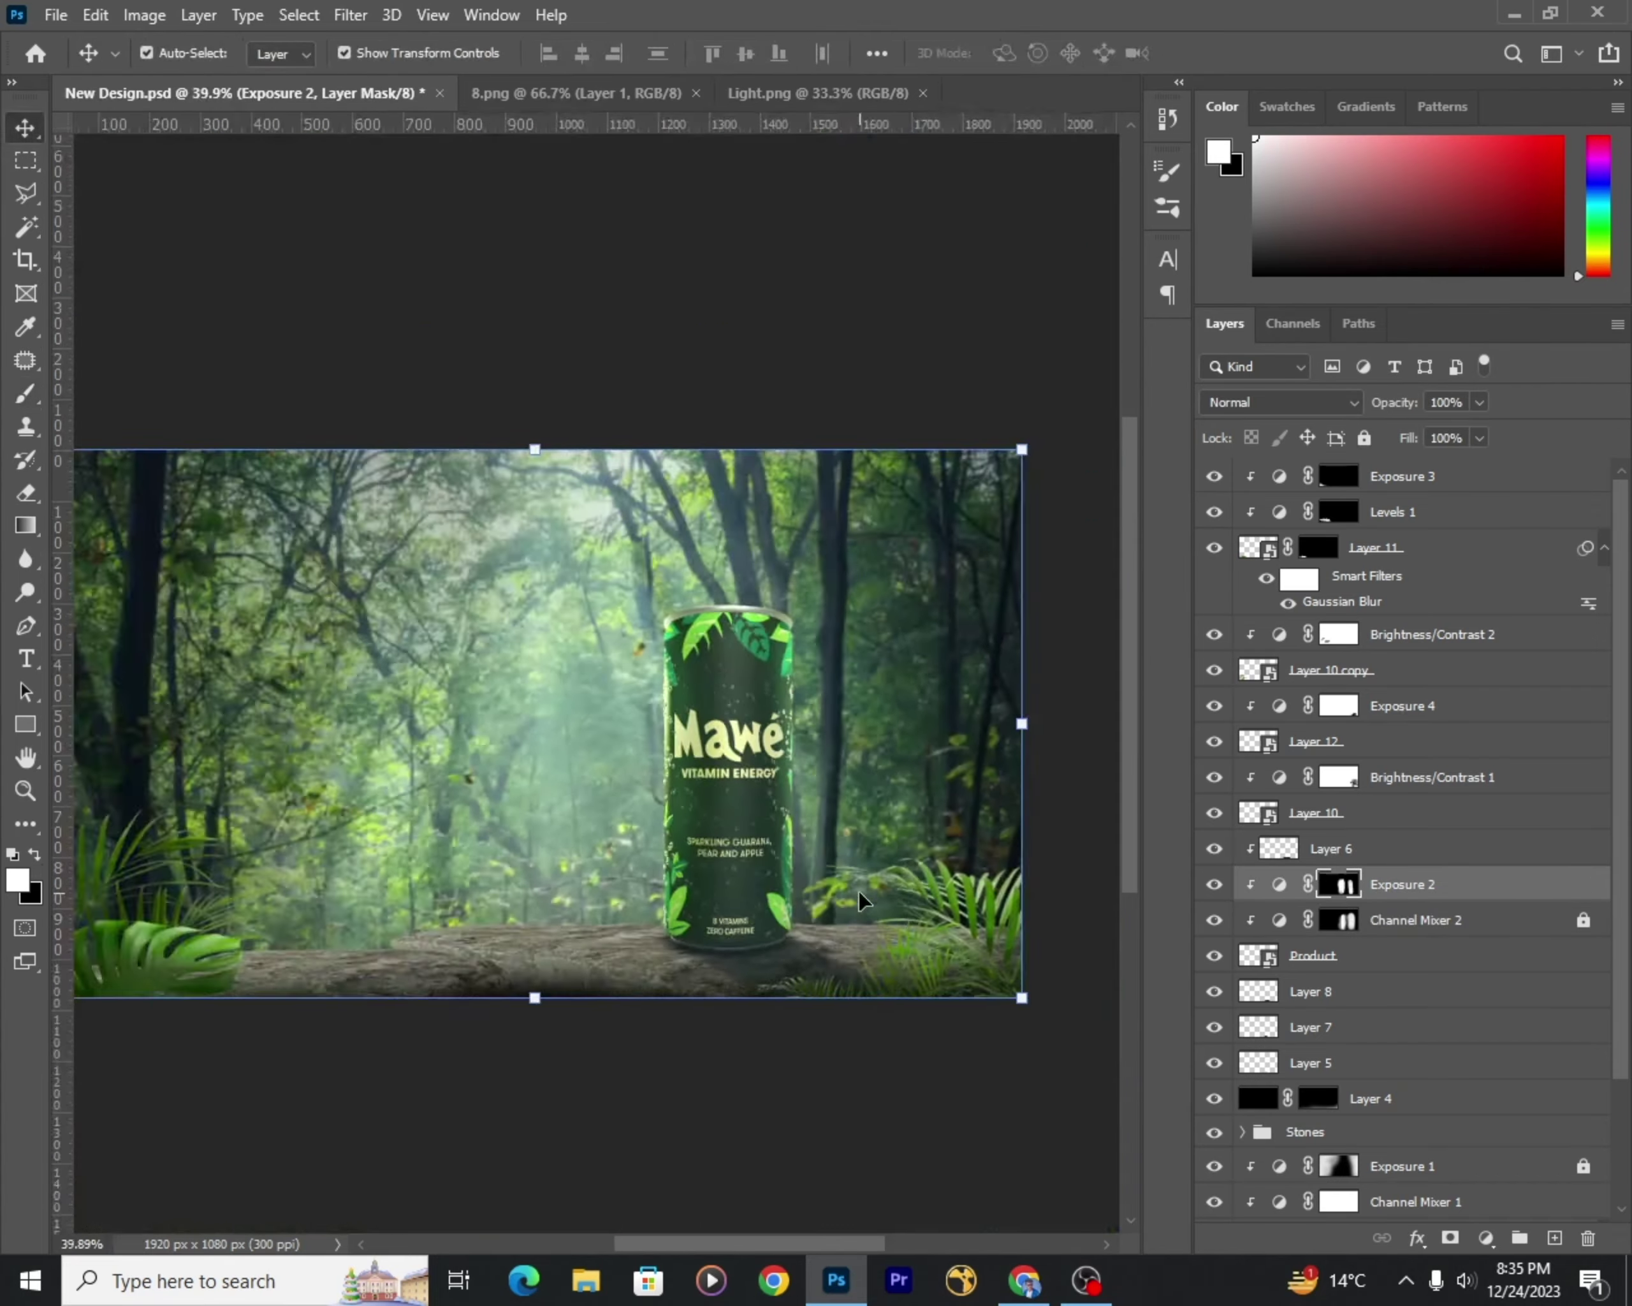
pyautogui.scroll(3, 794, 511)
pyautogui.scroll(5, 794, 510)
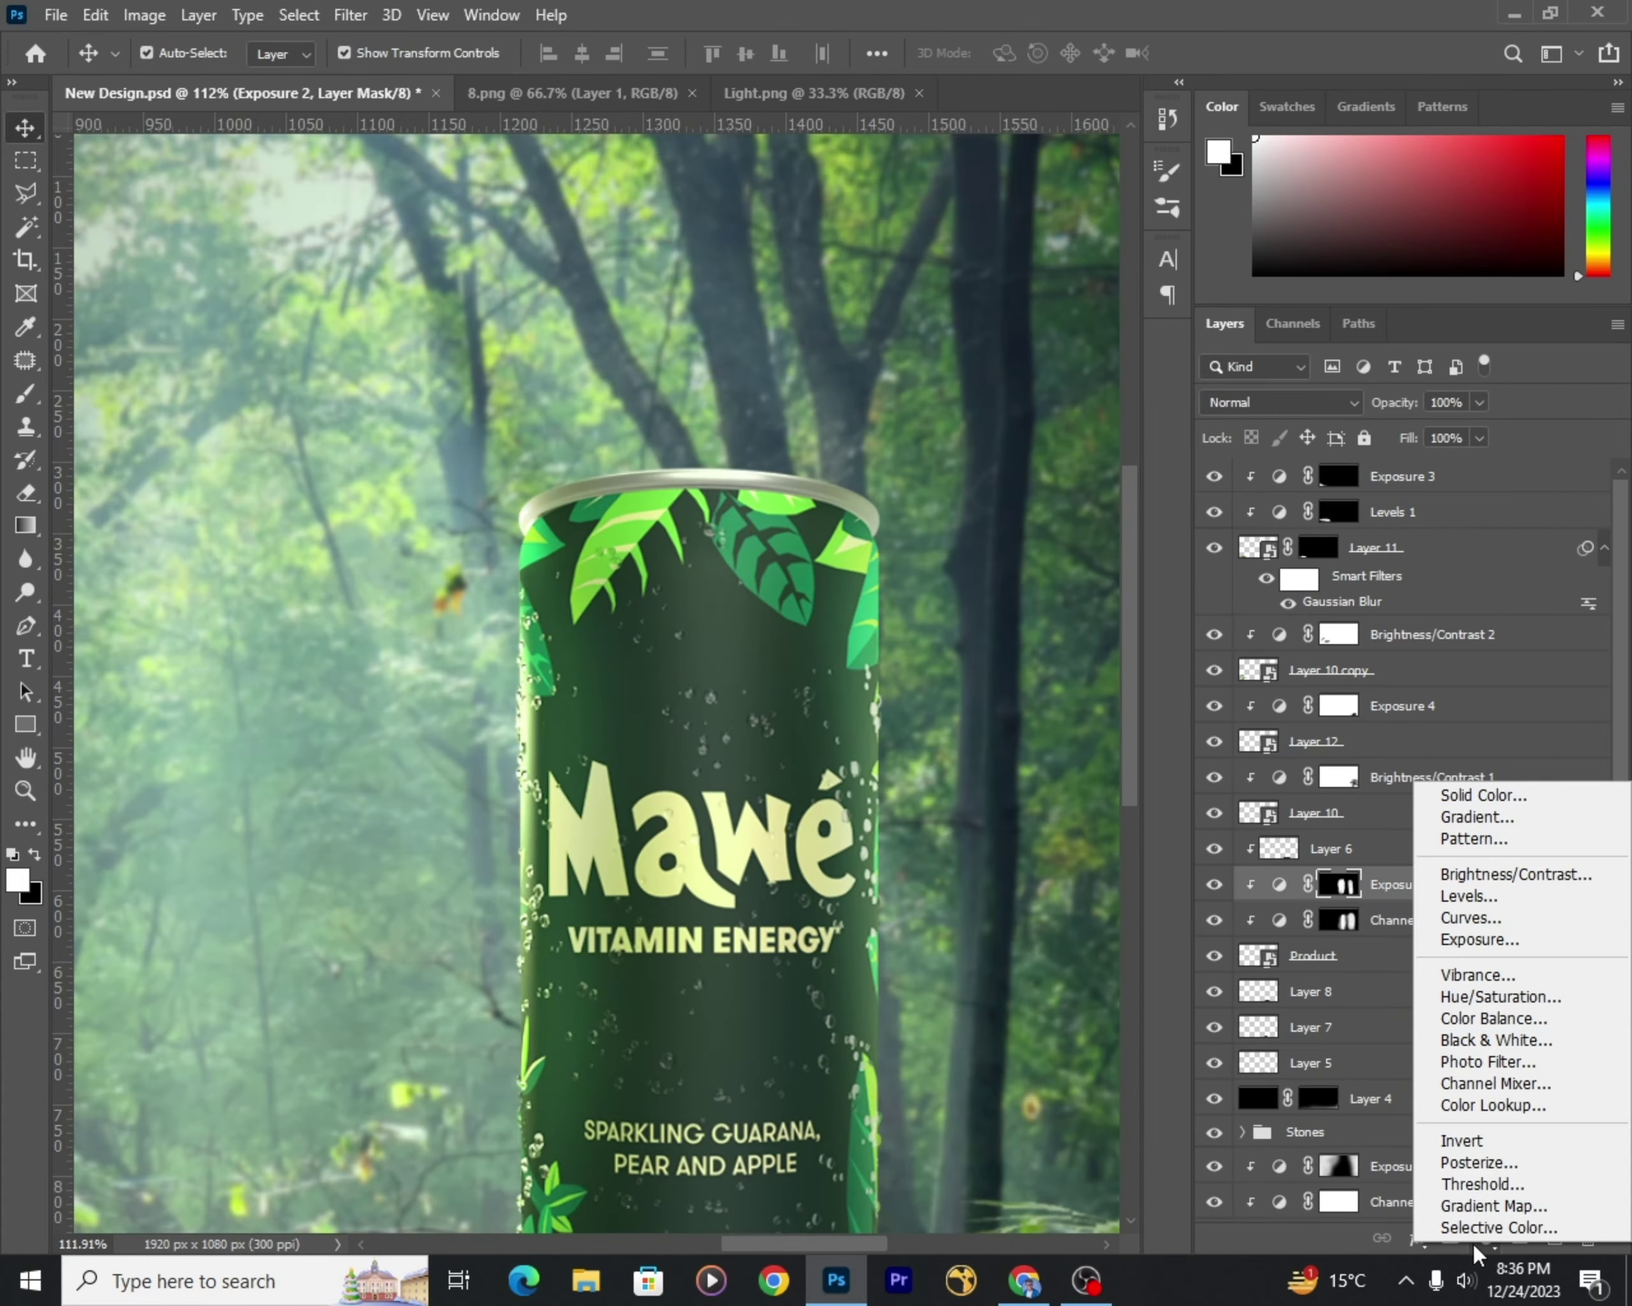
pyautogui.click(1475, 940)
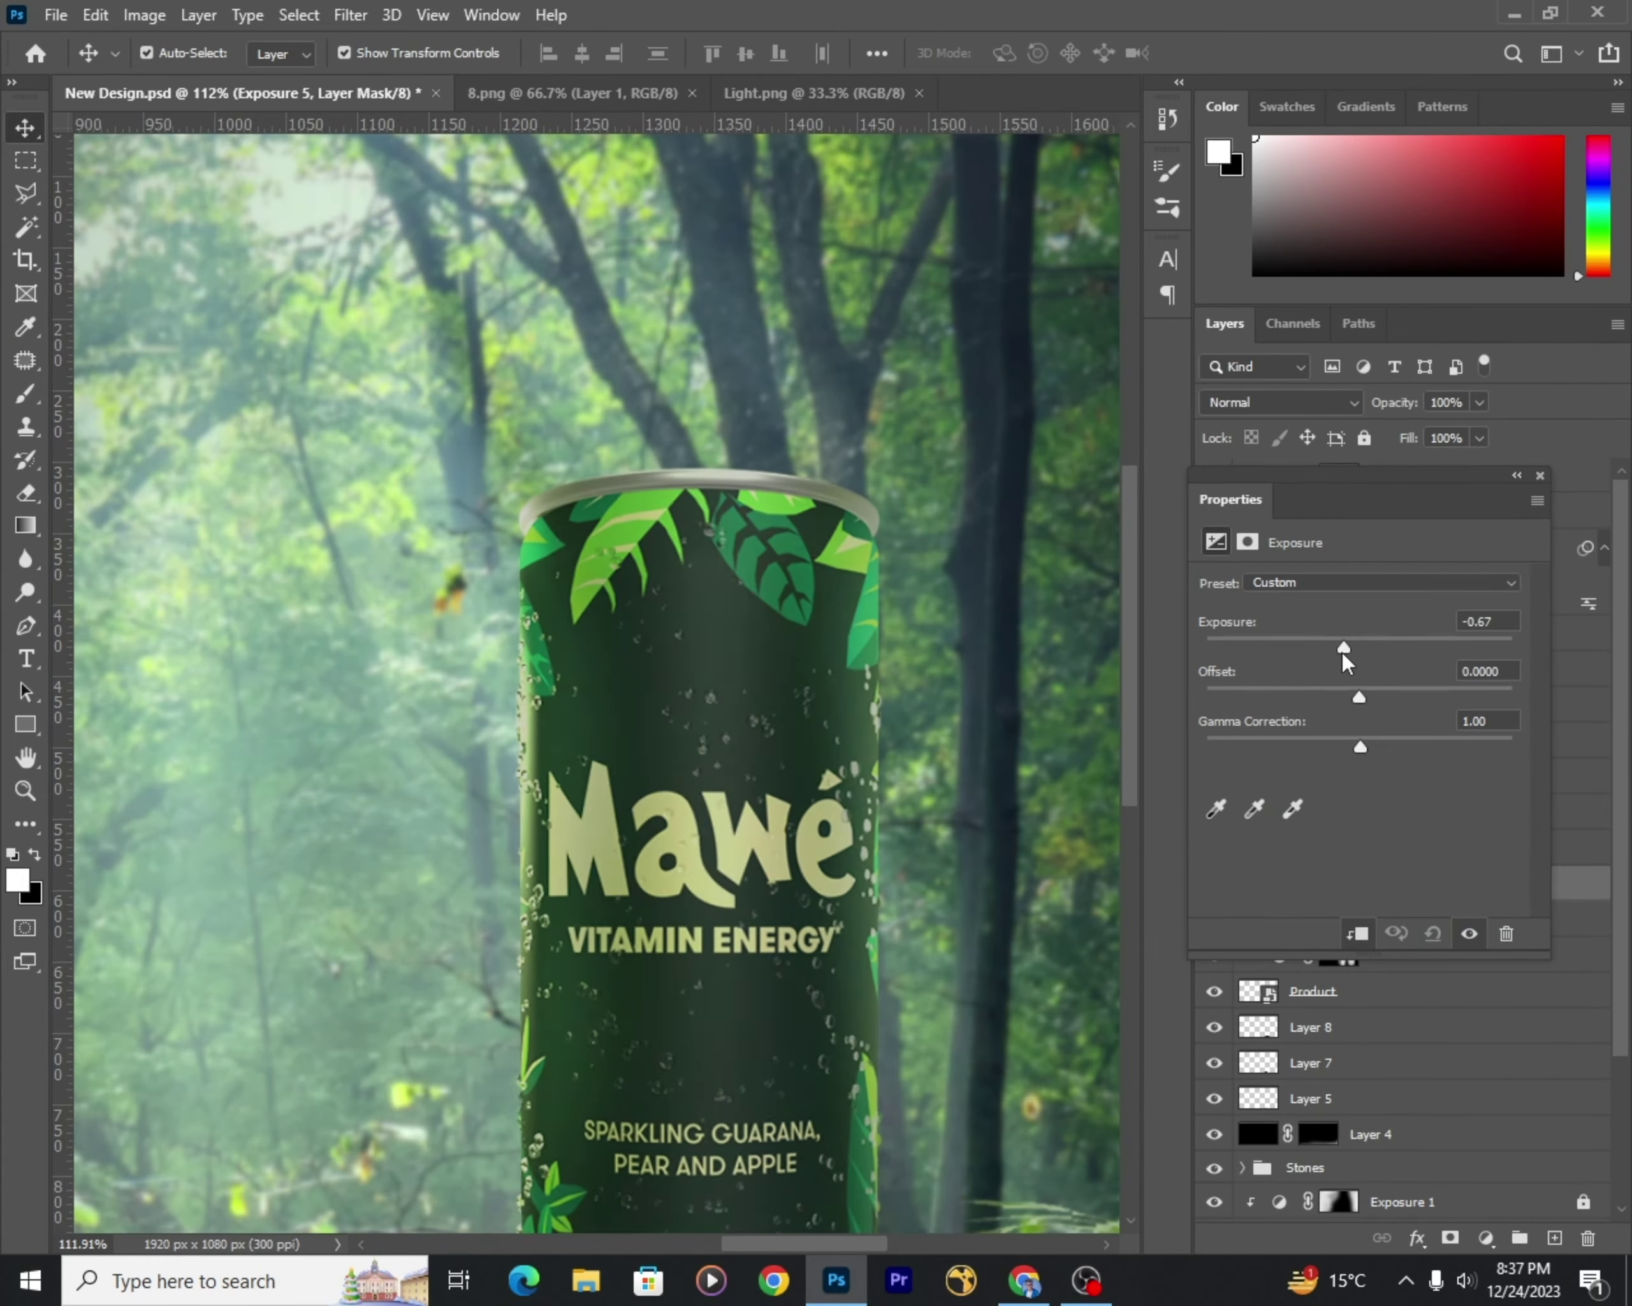
pyautogui.moveTo(1342, 651); pyautogui.dragTo(1310, 649)
pyautogui.scroll(3, 1050, 475)
# Step: Invert the Exposure mask and set a small white brush for the can's top rim
pyautogui.hotkey('ctrl', 'i')
pyautogui.press('x')
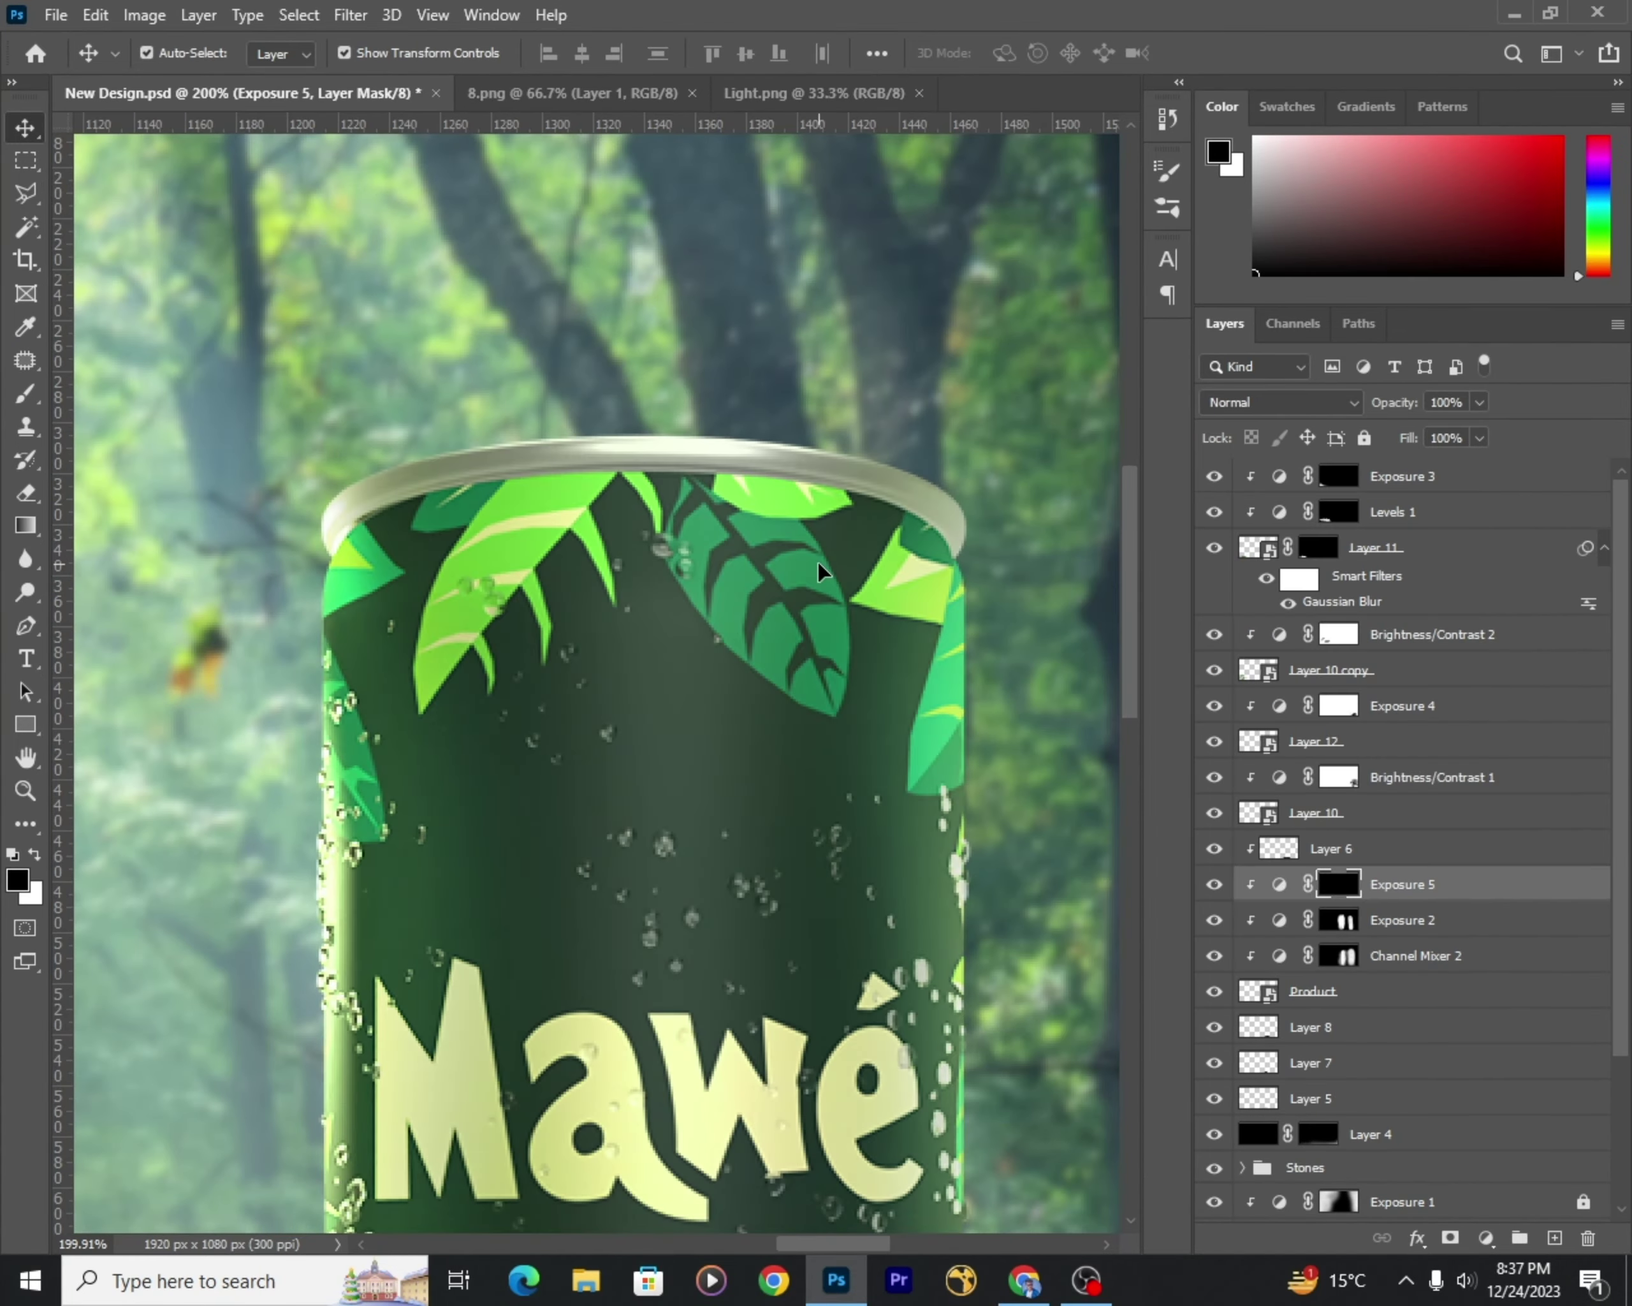
pyautogui.press('b')
pyautogui.scroll(-1, 884, 539)
pyautogui.scroll(2, 520, 481)
pyautogui.press('x')
pyautogui.press('[')
pyautogui.press('[')
pyautogui.press('[')
pyautogui.scroll(1, 379, 517)
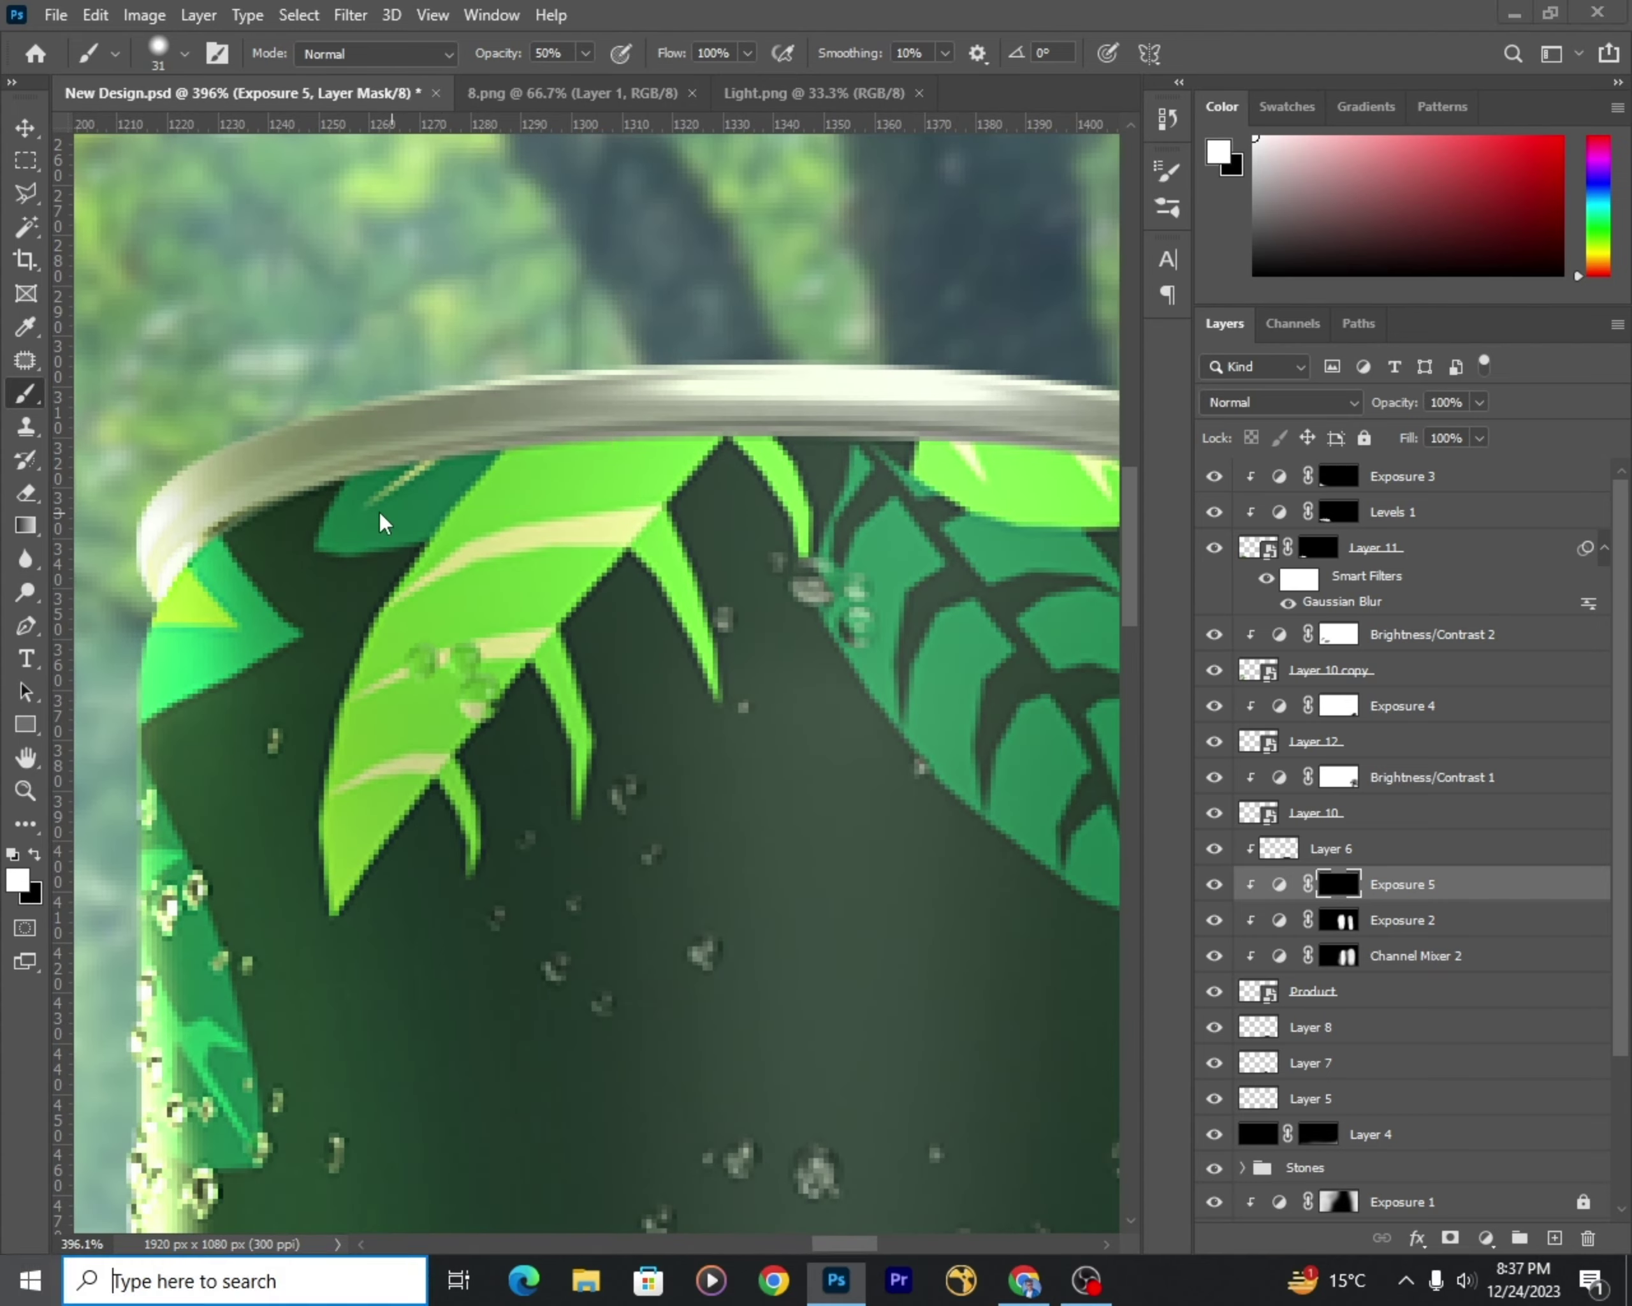
pyautogui.scroll(2, 227, 530)
pyautogui.scroll(-2, 676, 404)
pyautogui.scroll(2, 890, 482)
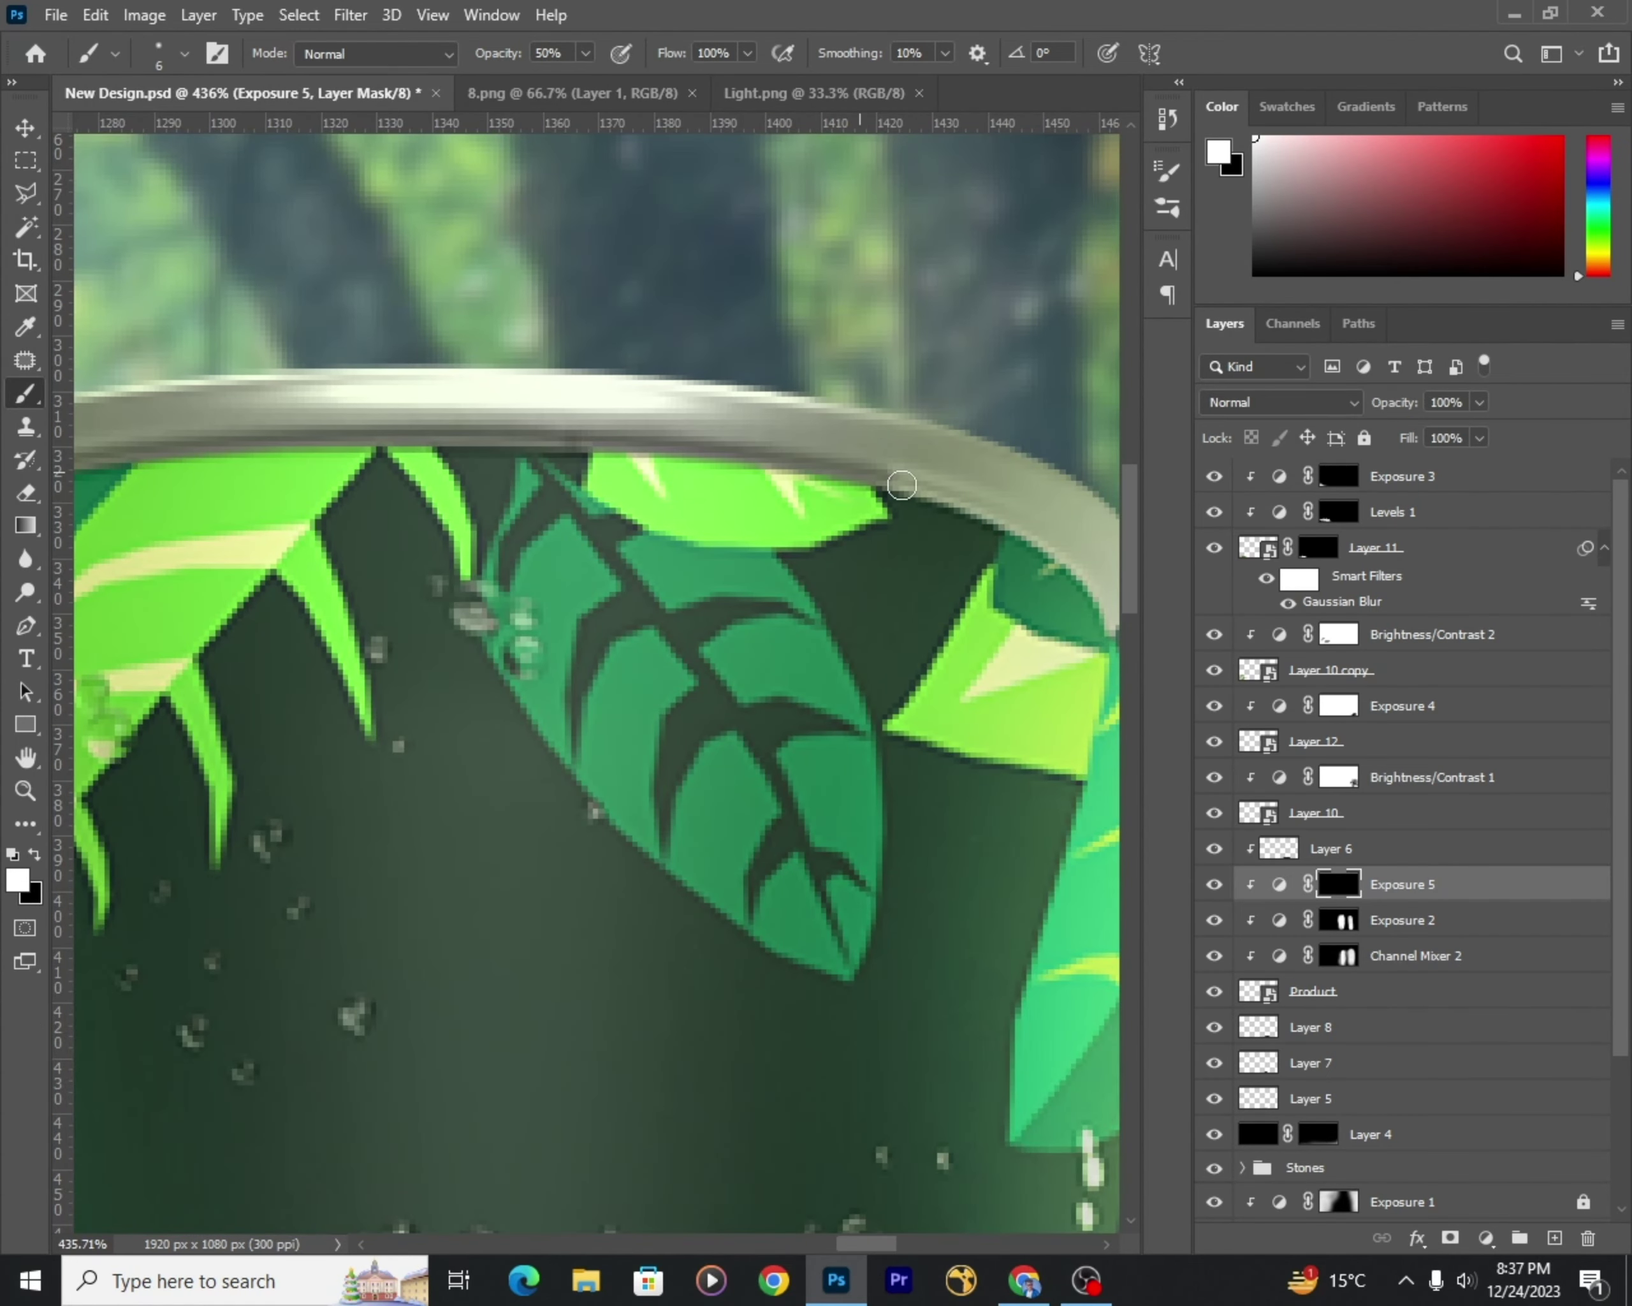
pyautogui.scroll(-3, 890, 482)
pyautogui.scroll(2, 233, 623)
# Step: Paint along the rim, varying brush opacity through 65%, 72%, 19% and 34%
pyautogui.press('6')
pyautogui.press('5')
pyautogui.scroll(2, 234, 623)
pyautogui.moveTo(603, 81); pyautogui.dragTo(611, 84)
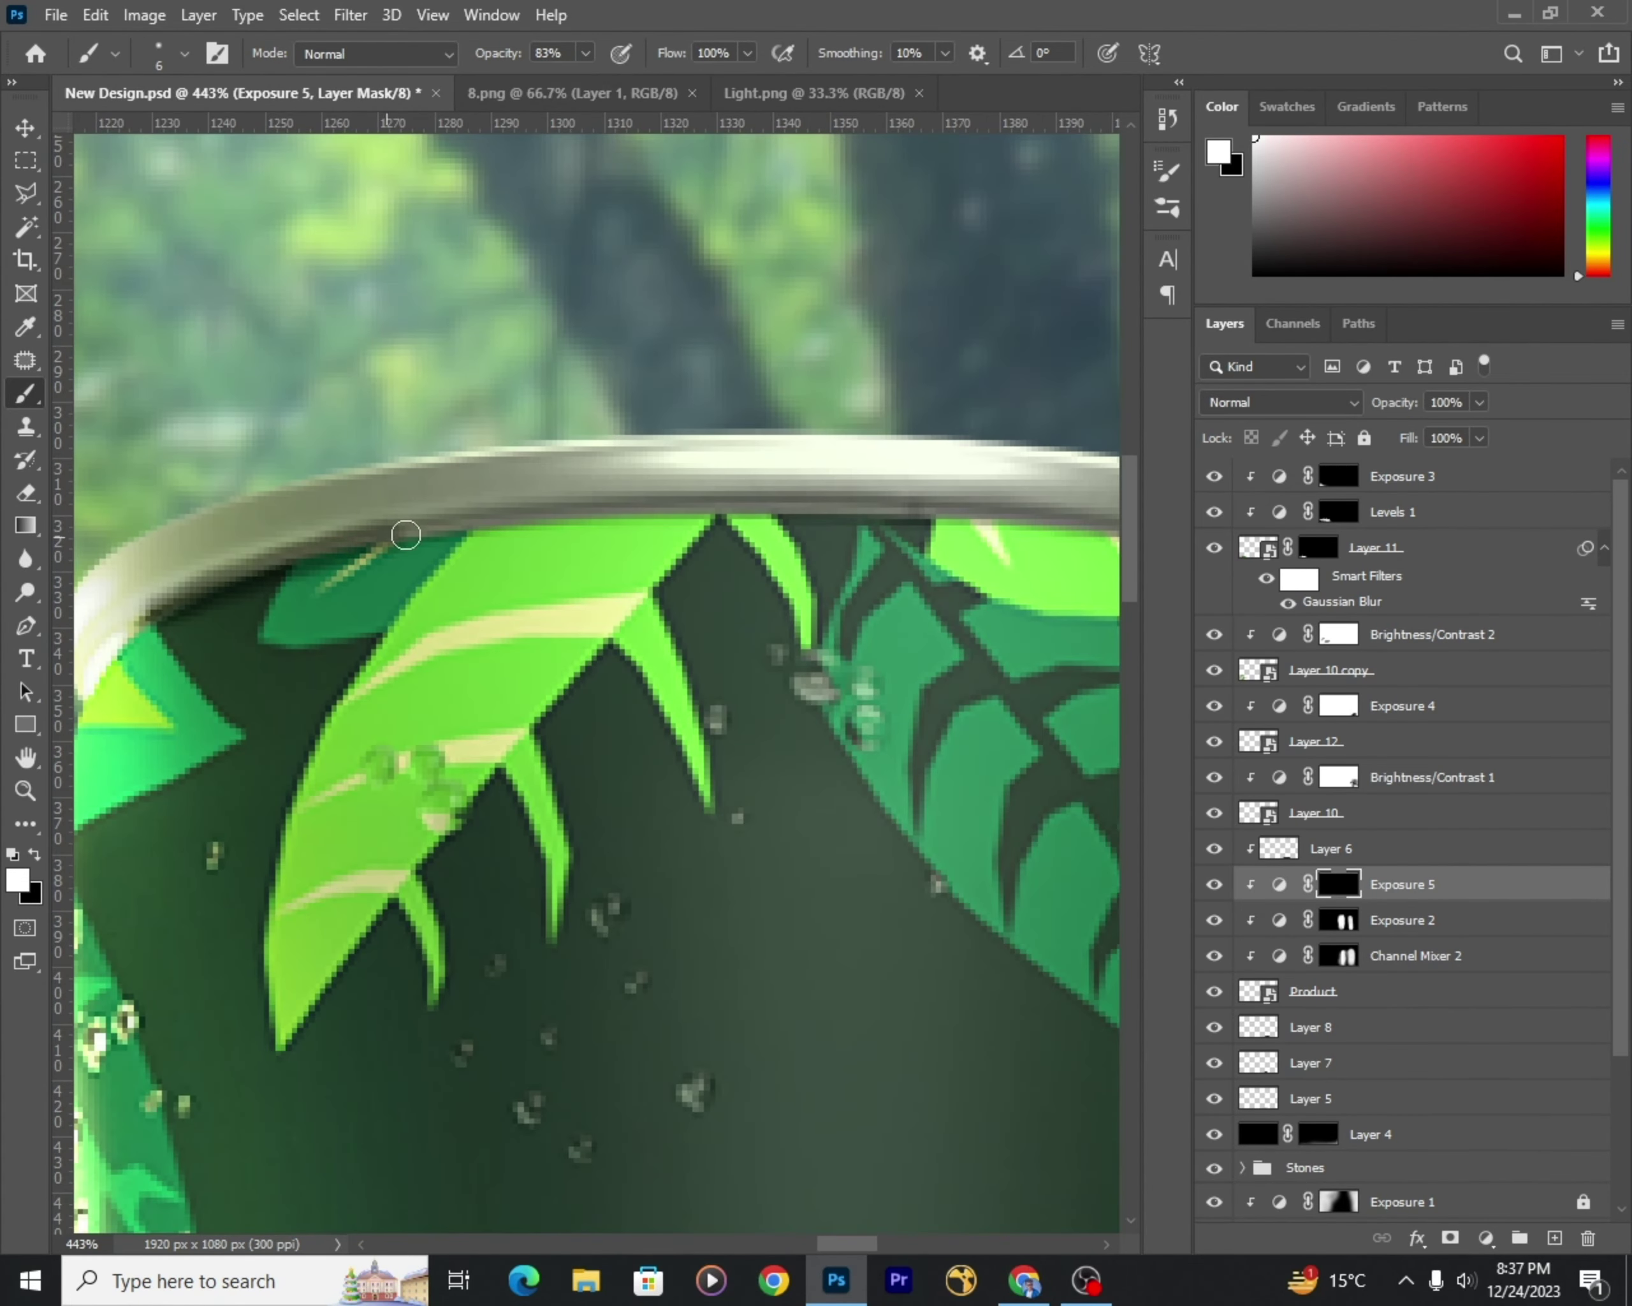
pyautogui.scroll(1, 414, 460)
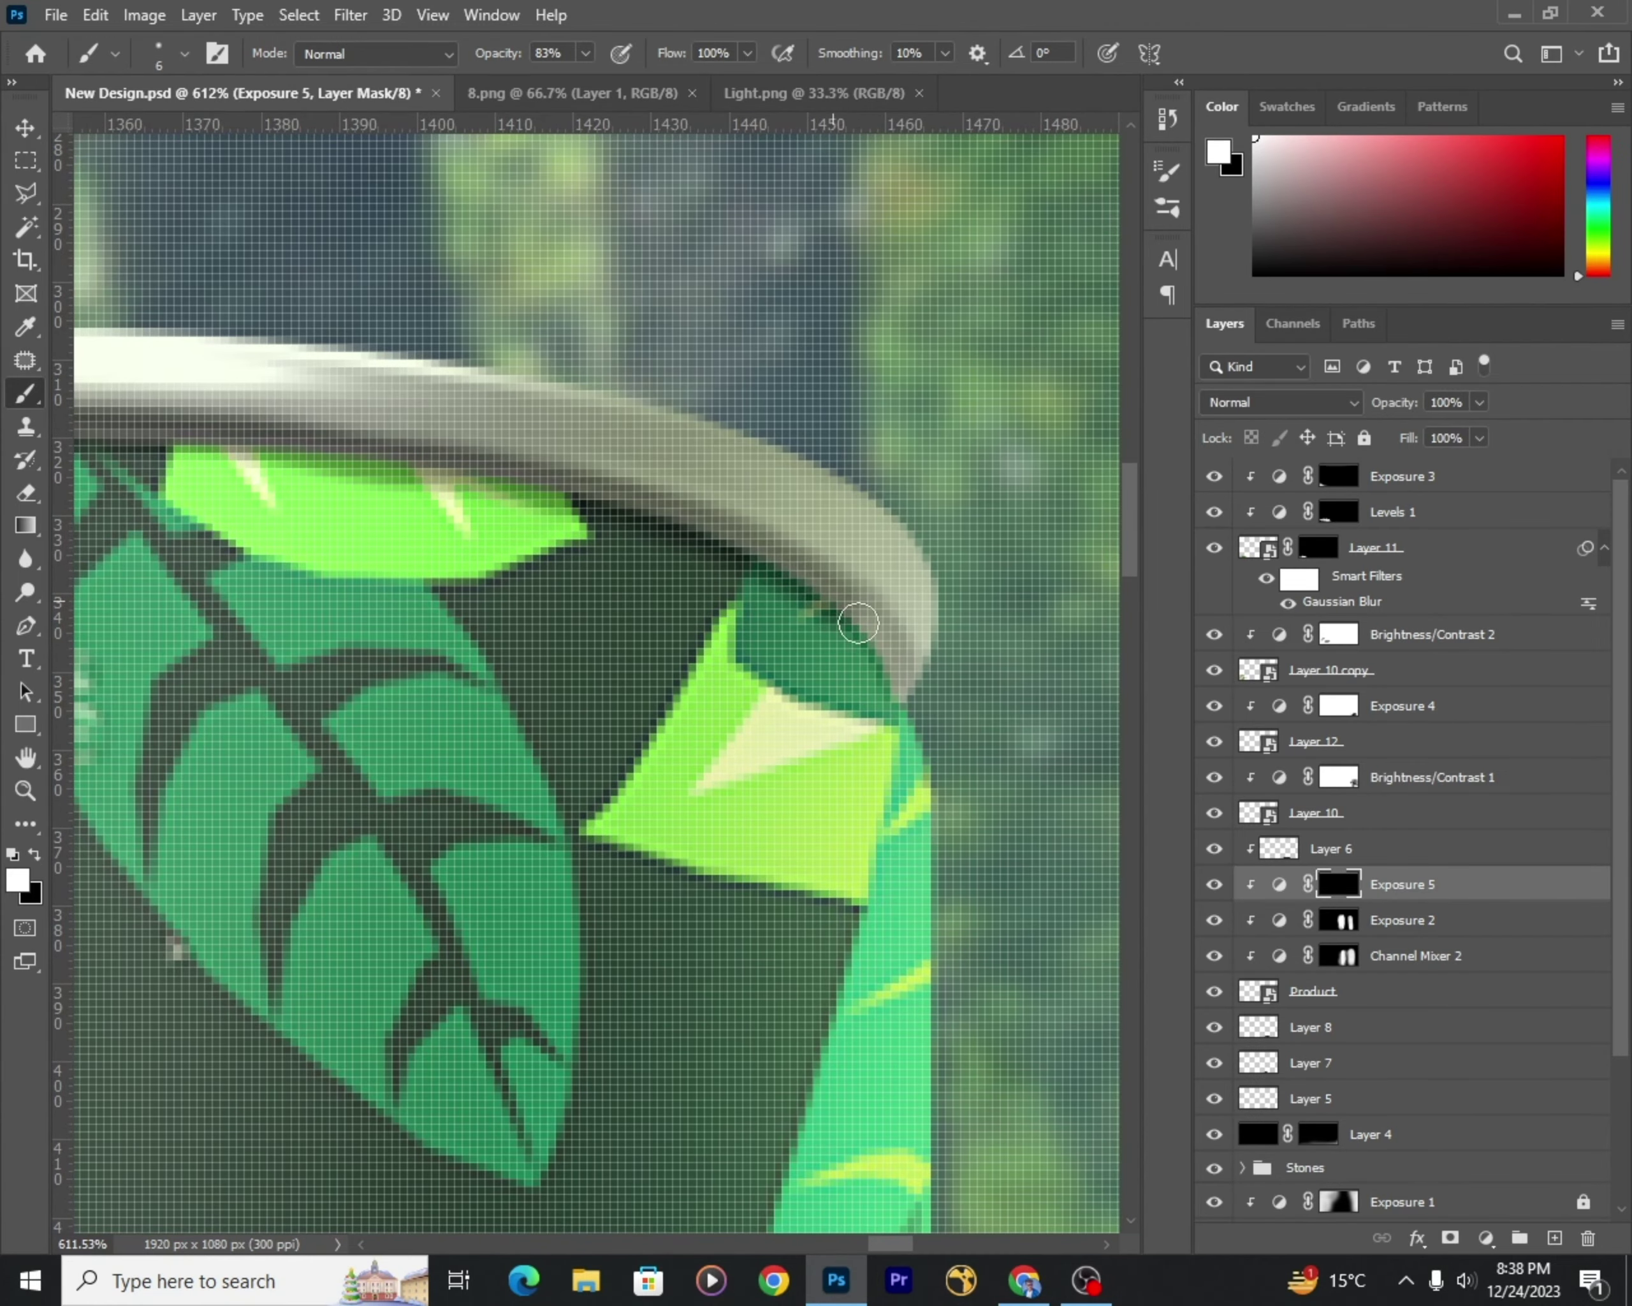
pyautogui.scroll(-3, 858, 623)
pyautogui.scroll(2, 674, 547)
pyautogui.click(585, 54)
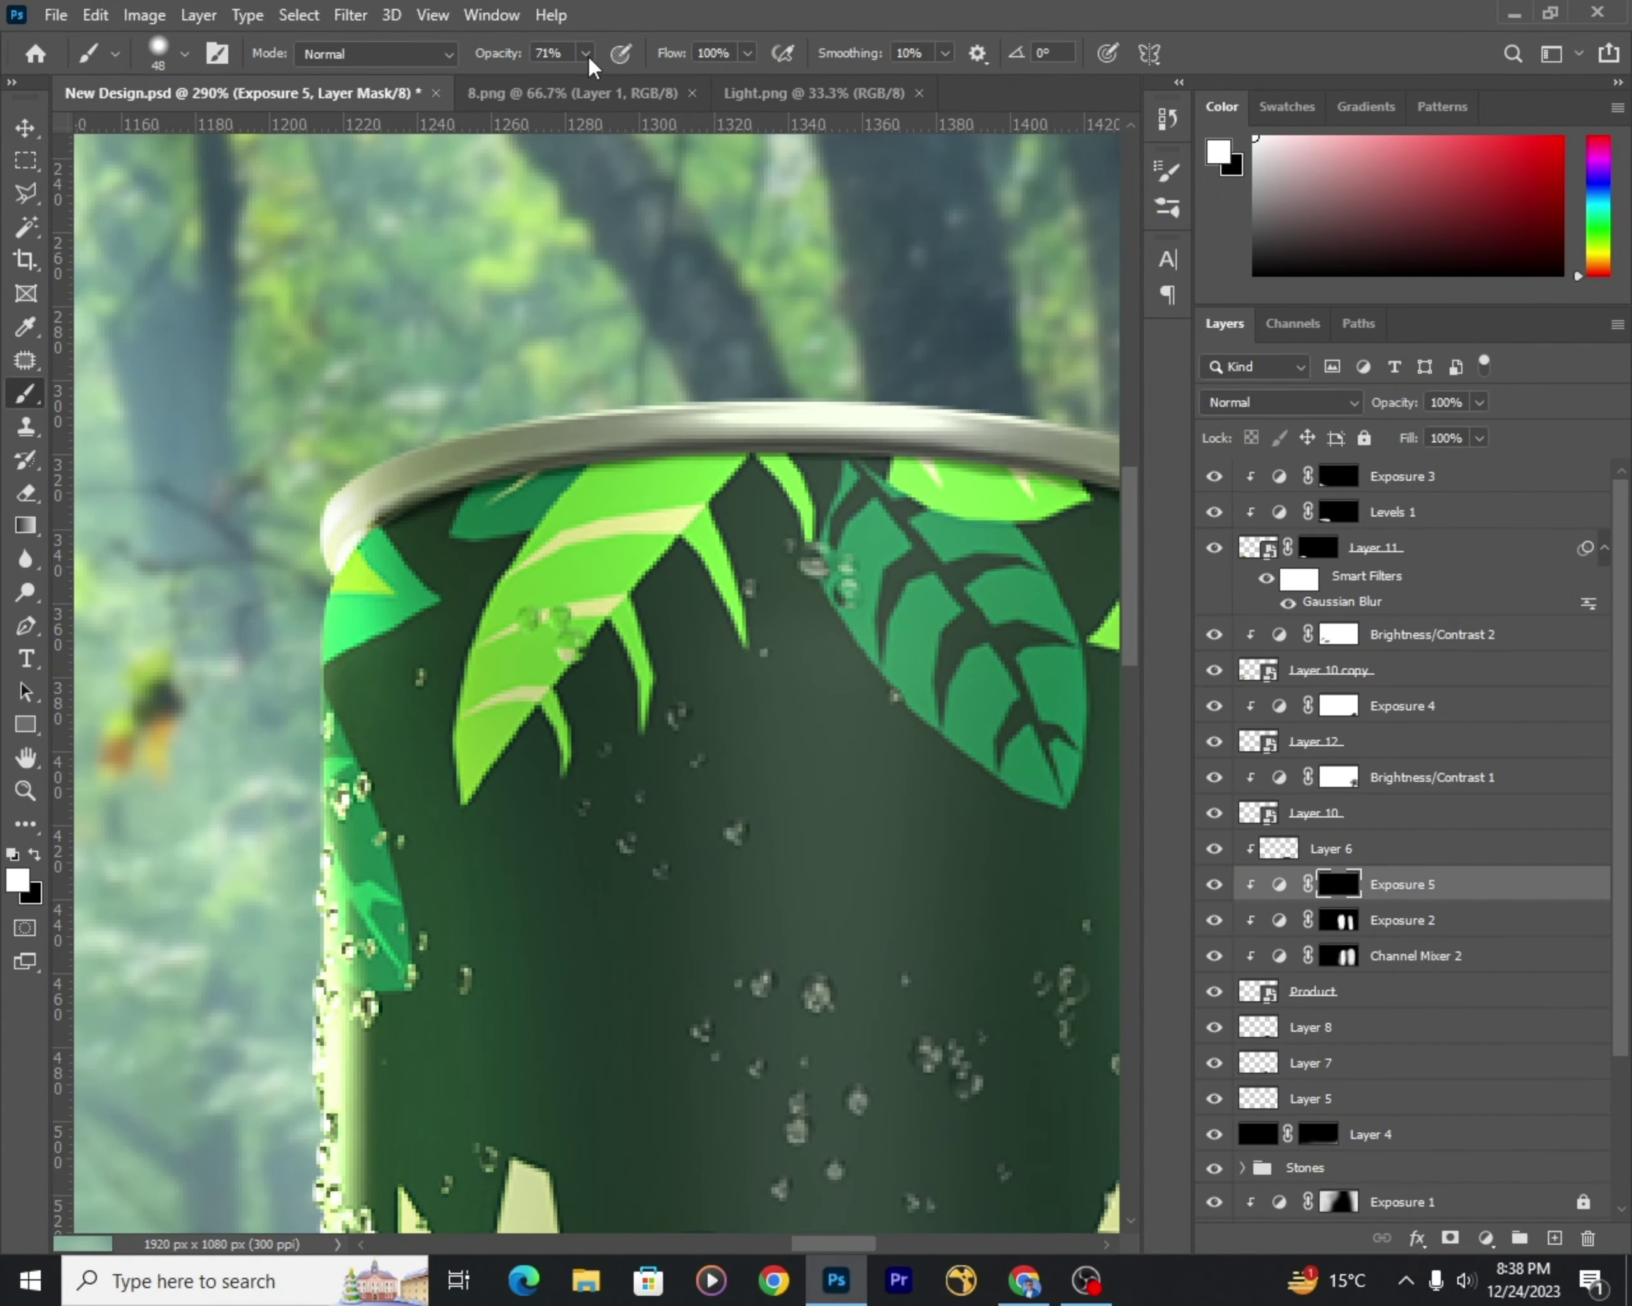
pyautogui.press('1')
pyautogui.press('9')
pyautogui.scroll(-1, 260, 542)
pyautogui.scroll(-2, 749, 621)
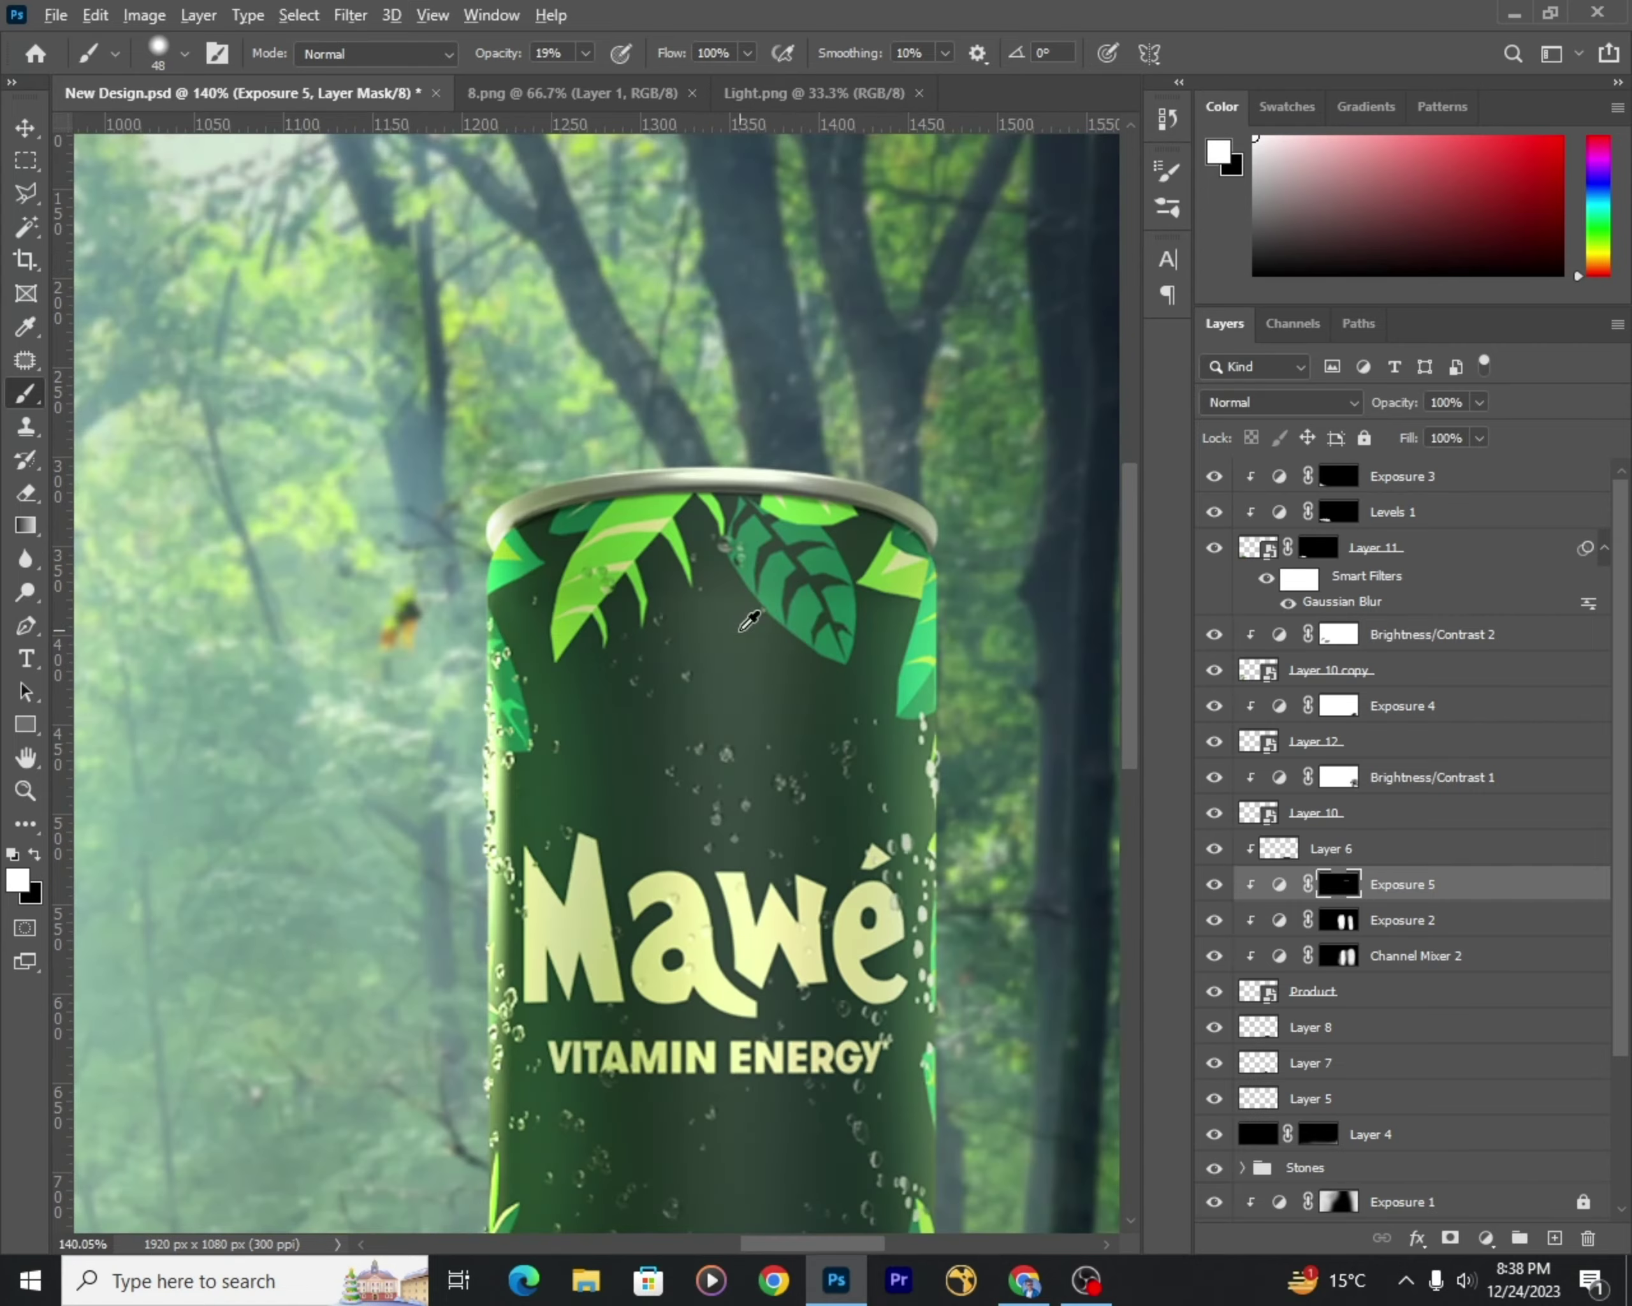
pyautogui.scroll(2, 749, 621)
pyautogui.scroll(1, 692, 328)
pyautogui.press('3')
pyautogui.press('4')
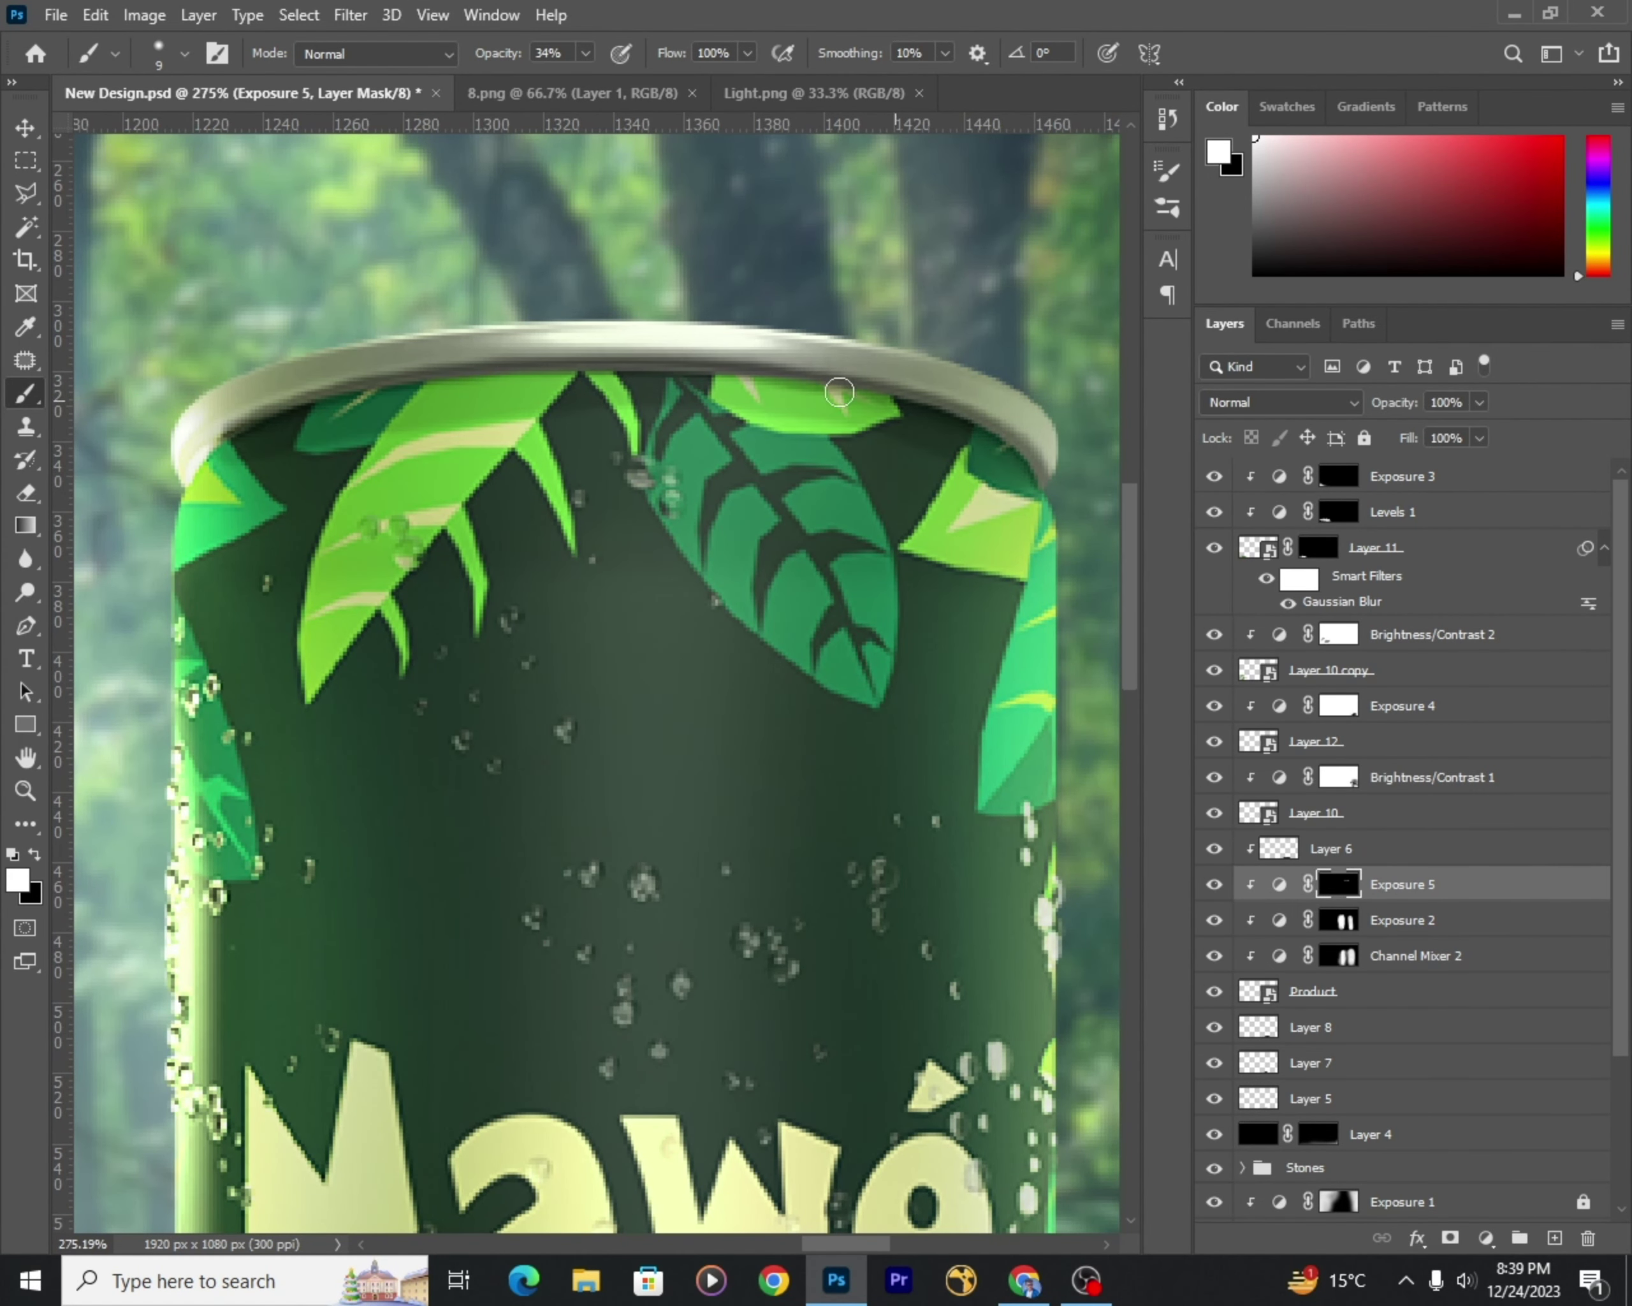
# Step: Add a new Layer 13 clipped to the can, ready for white brushing
pyautogui.press('v')
pyautogui.scroll(-4, 816, 421)
pyautogui.scroll(-1, 704, 479)
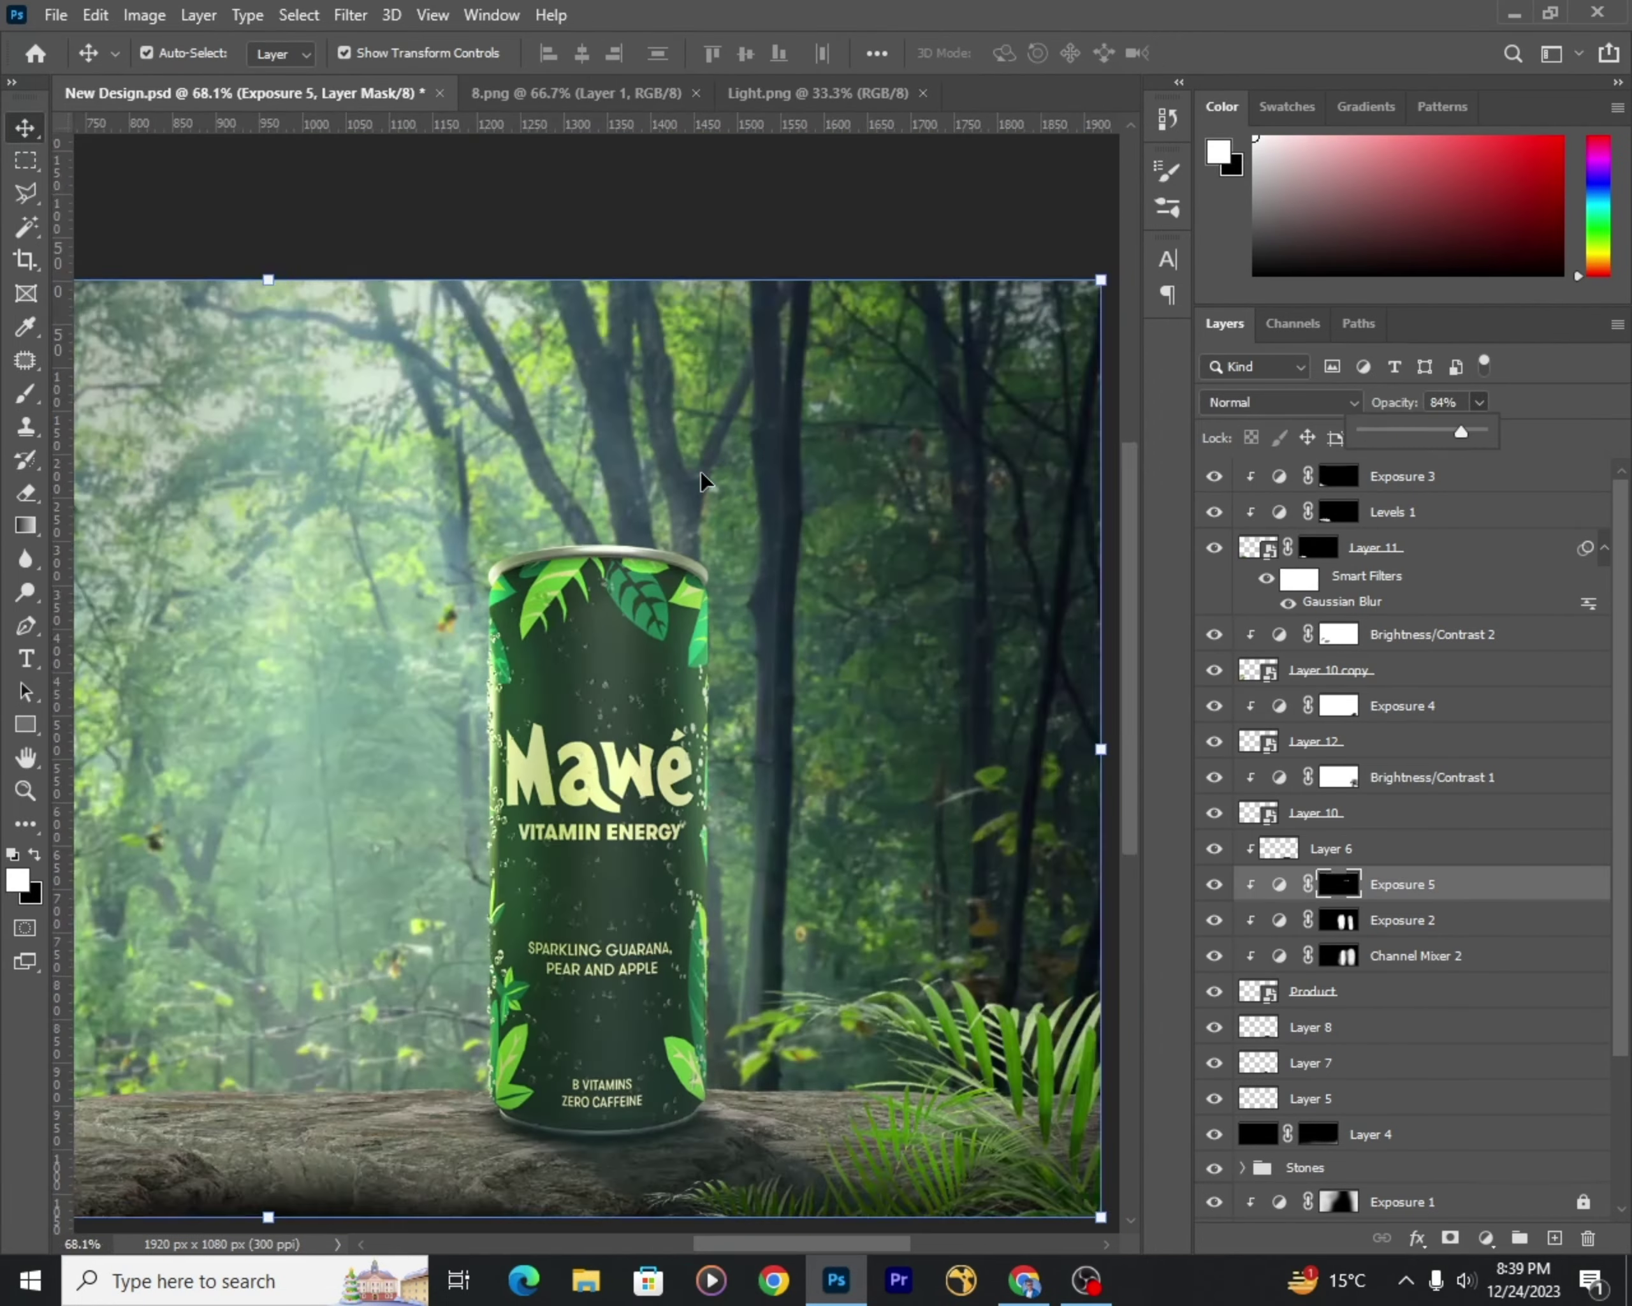
pyautogui.scroll(3, 589, 577)
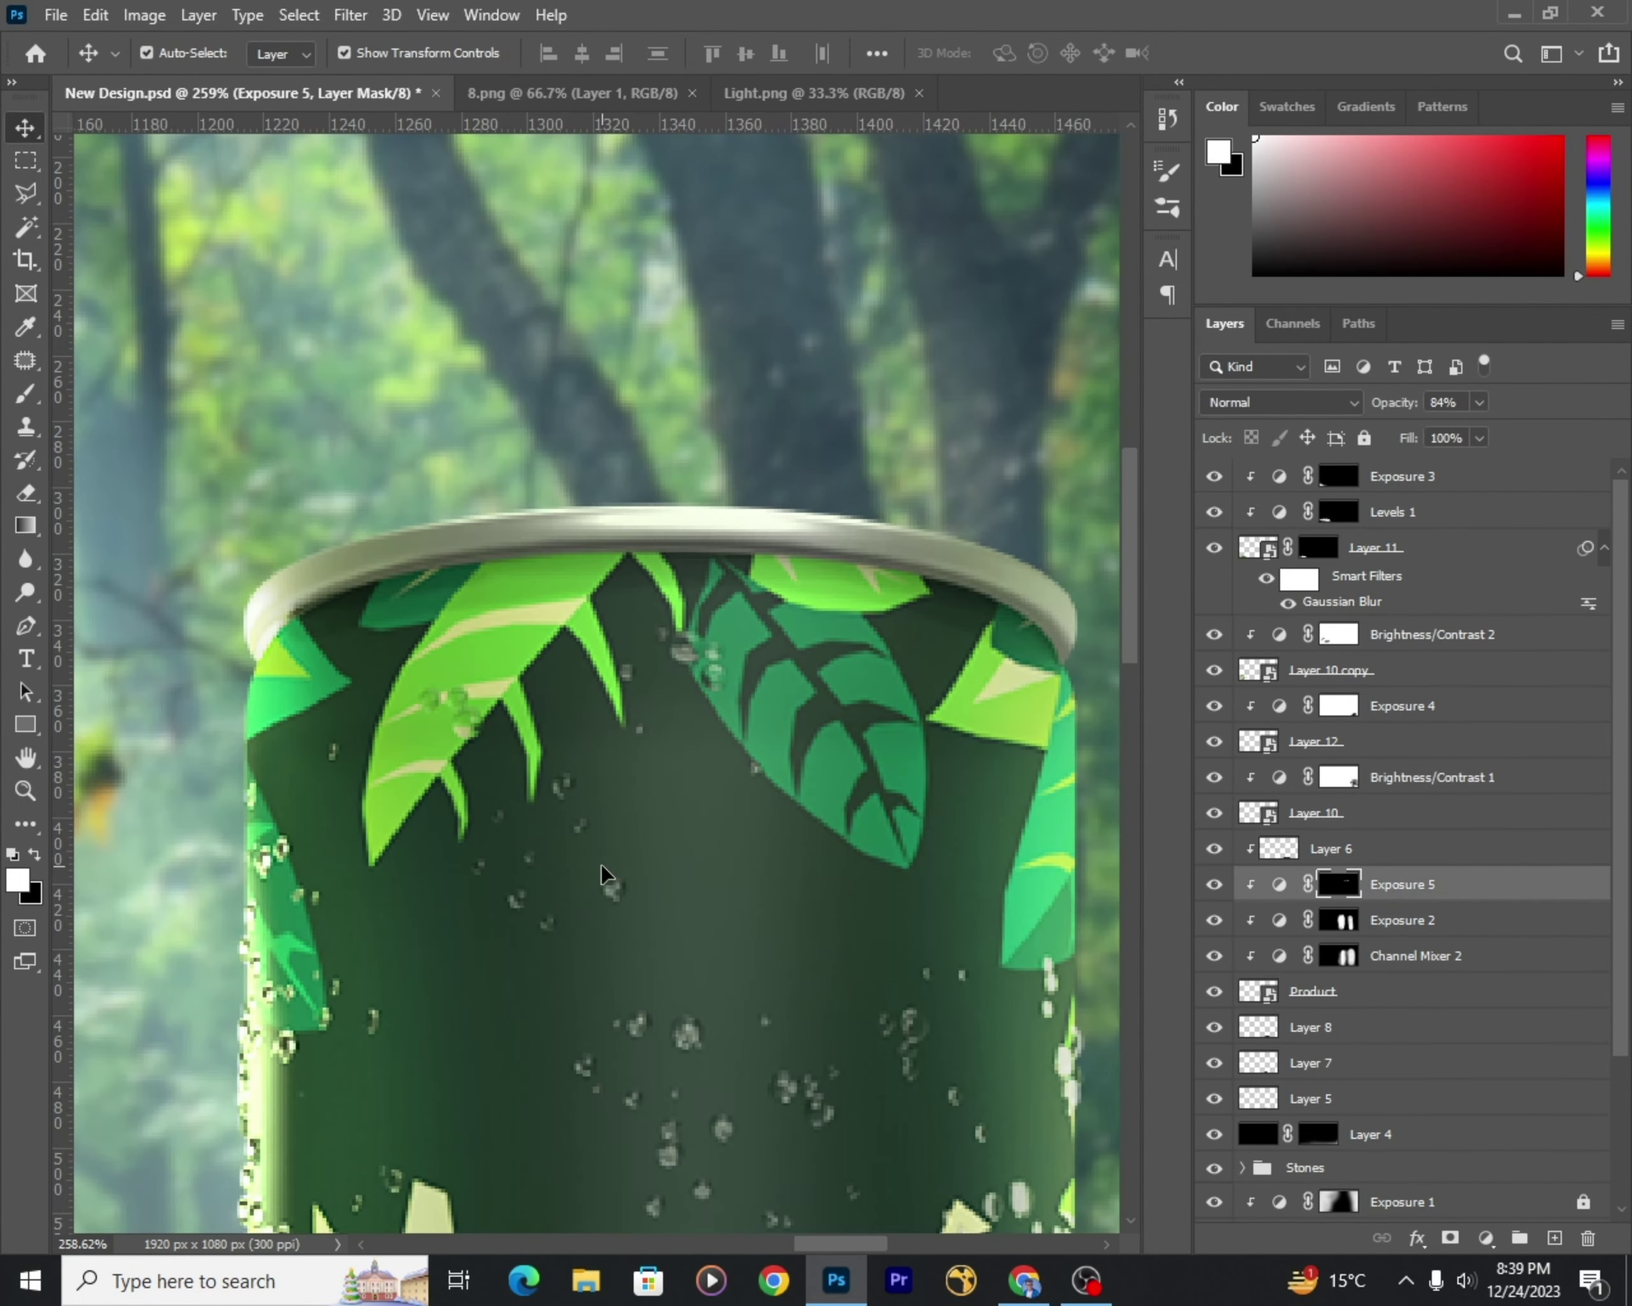
pyautogui.scroll(-3, 843, 795)
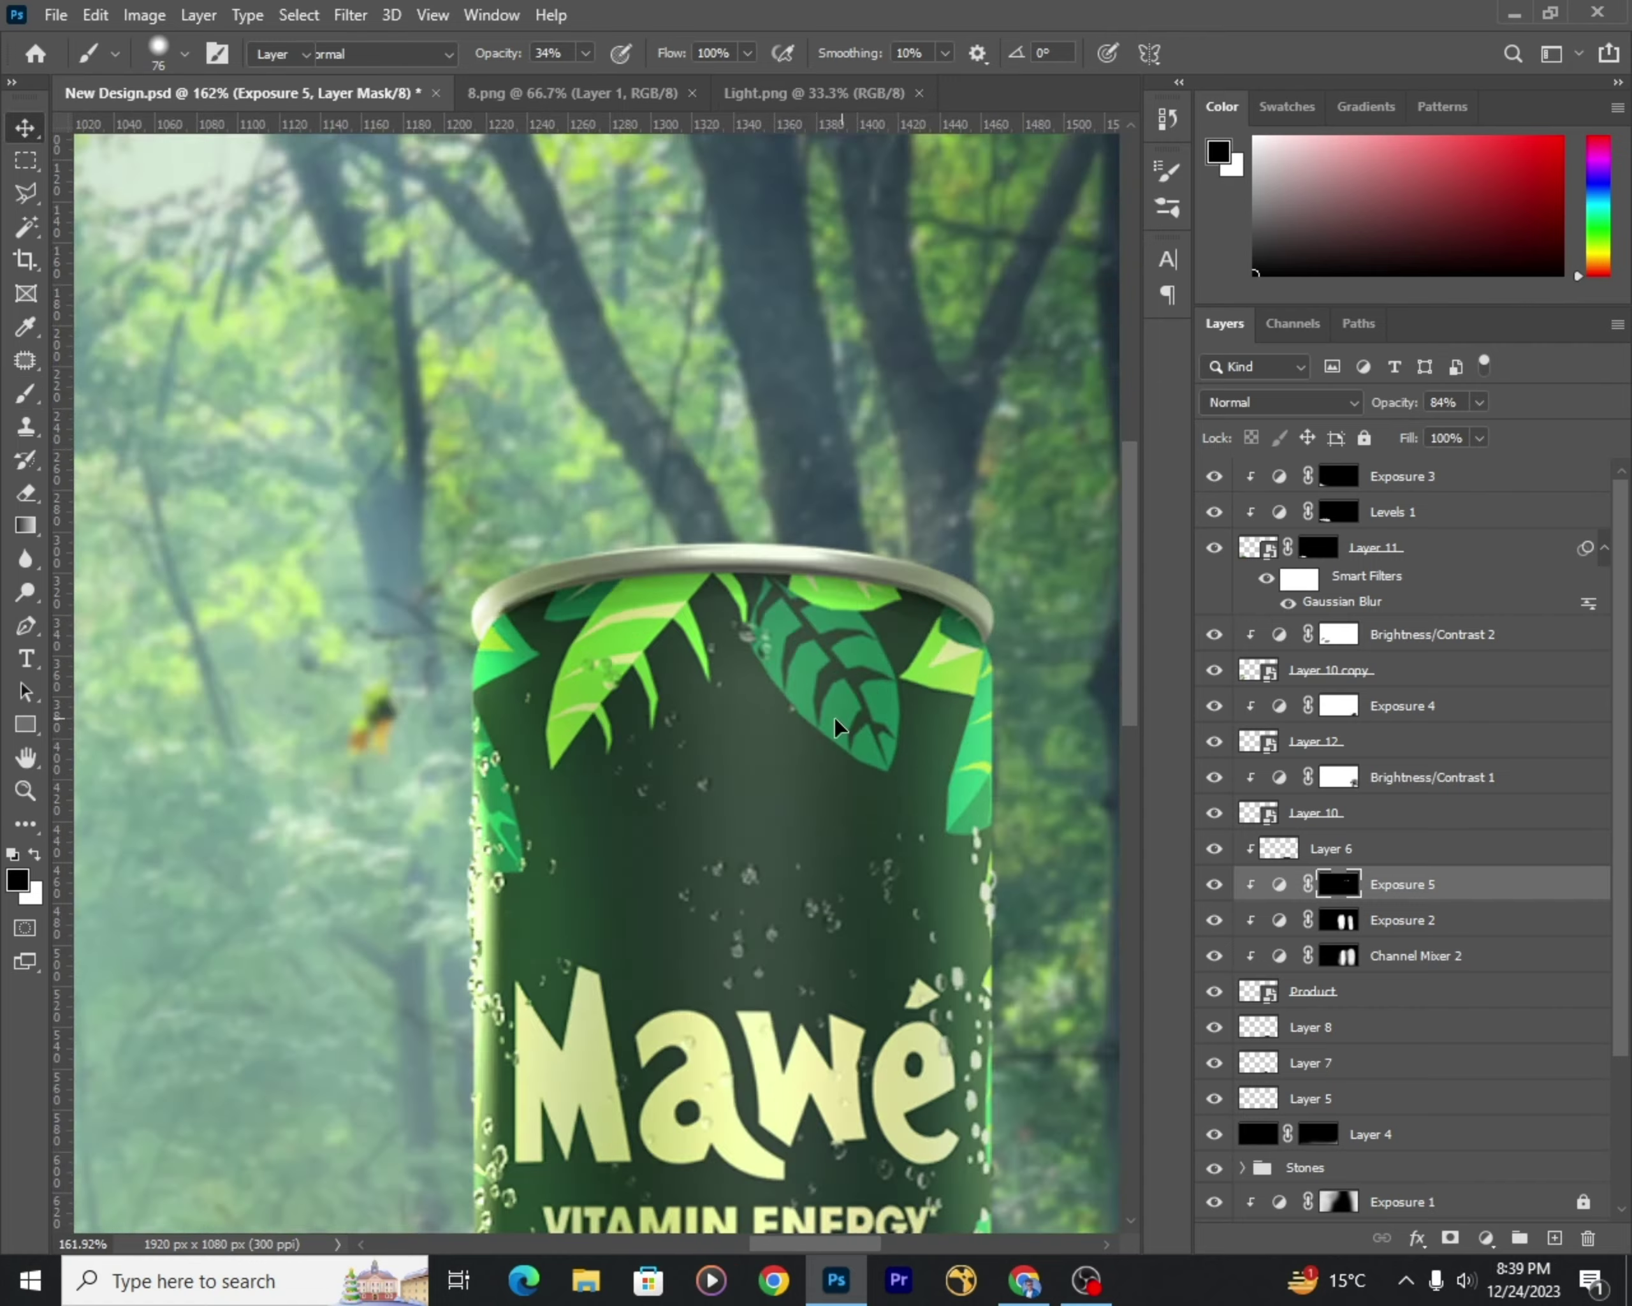
pyautogui.press('v')
pyautogui.scroll(3, 717, 748)
pyautogui.click(1554, 1237)
pyautogui.press('x')
pyautogui.press('b')
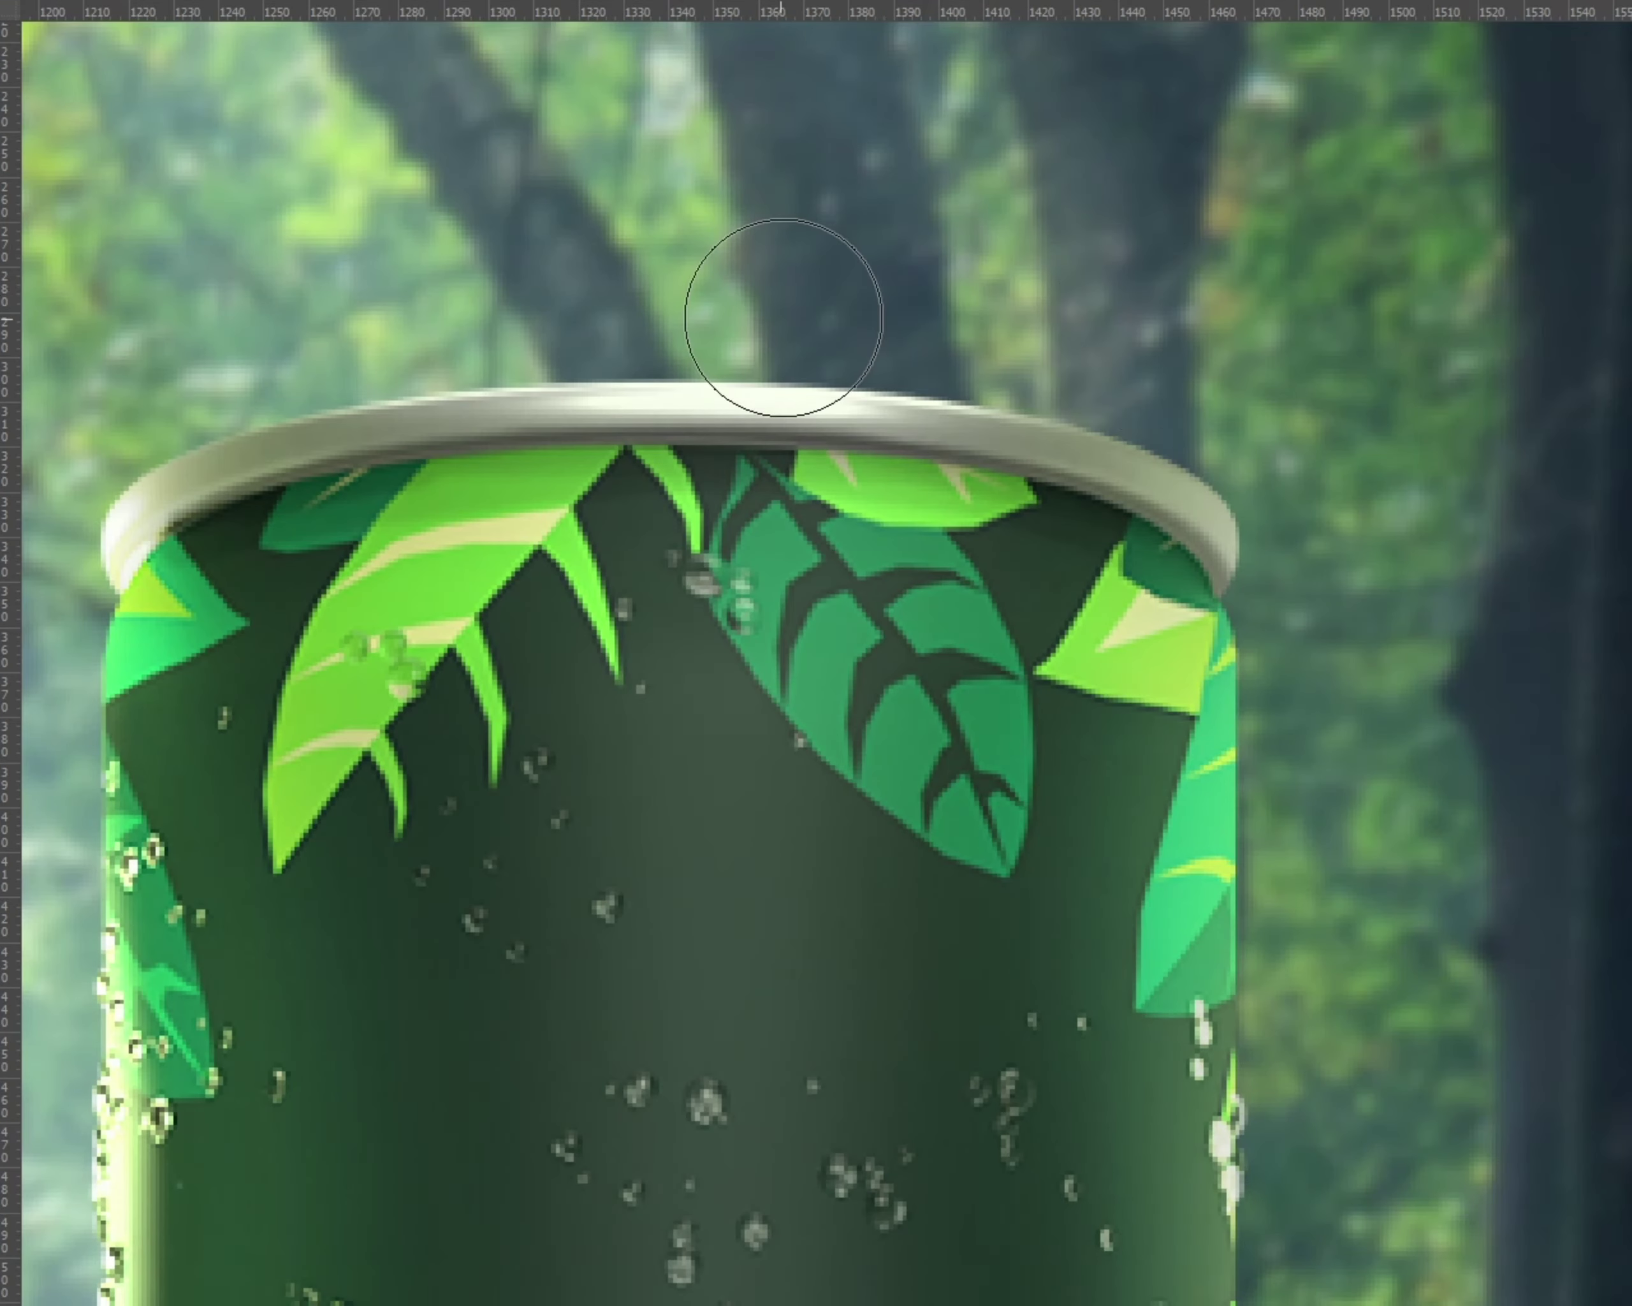
pyautogui.hscroll(-5, 804, 349)
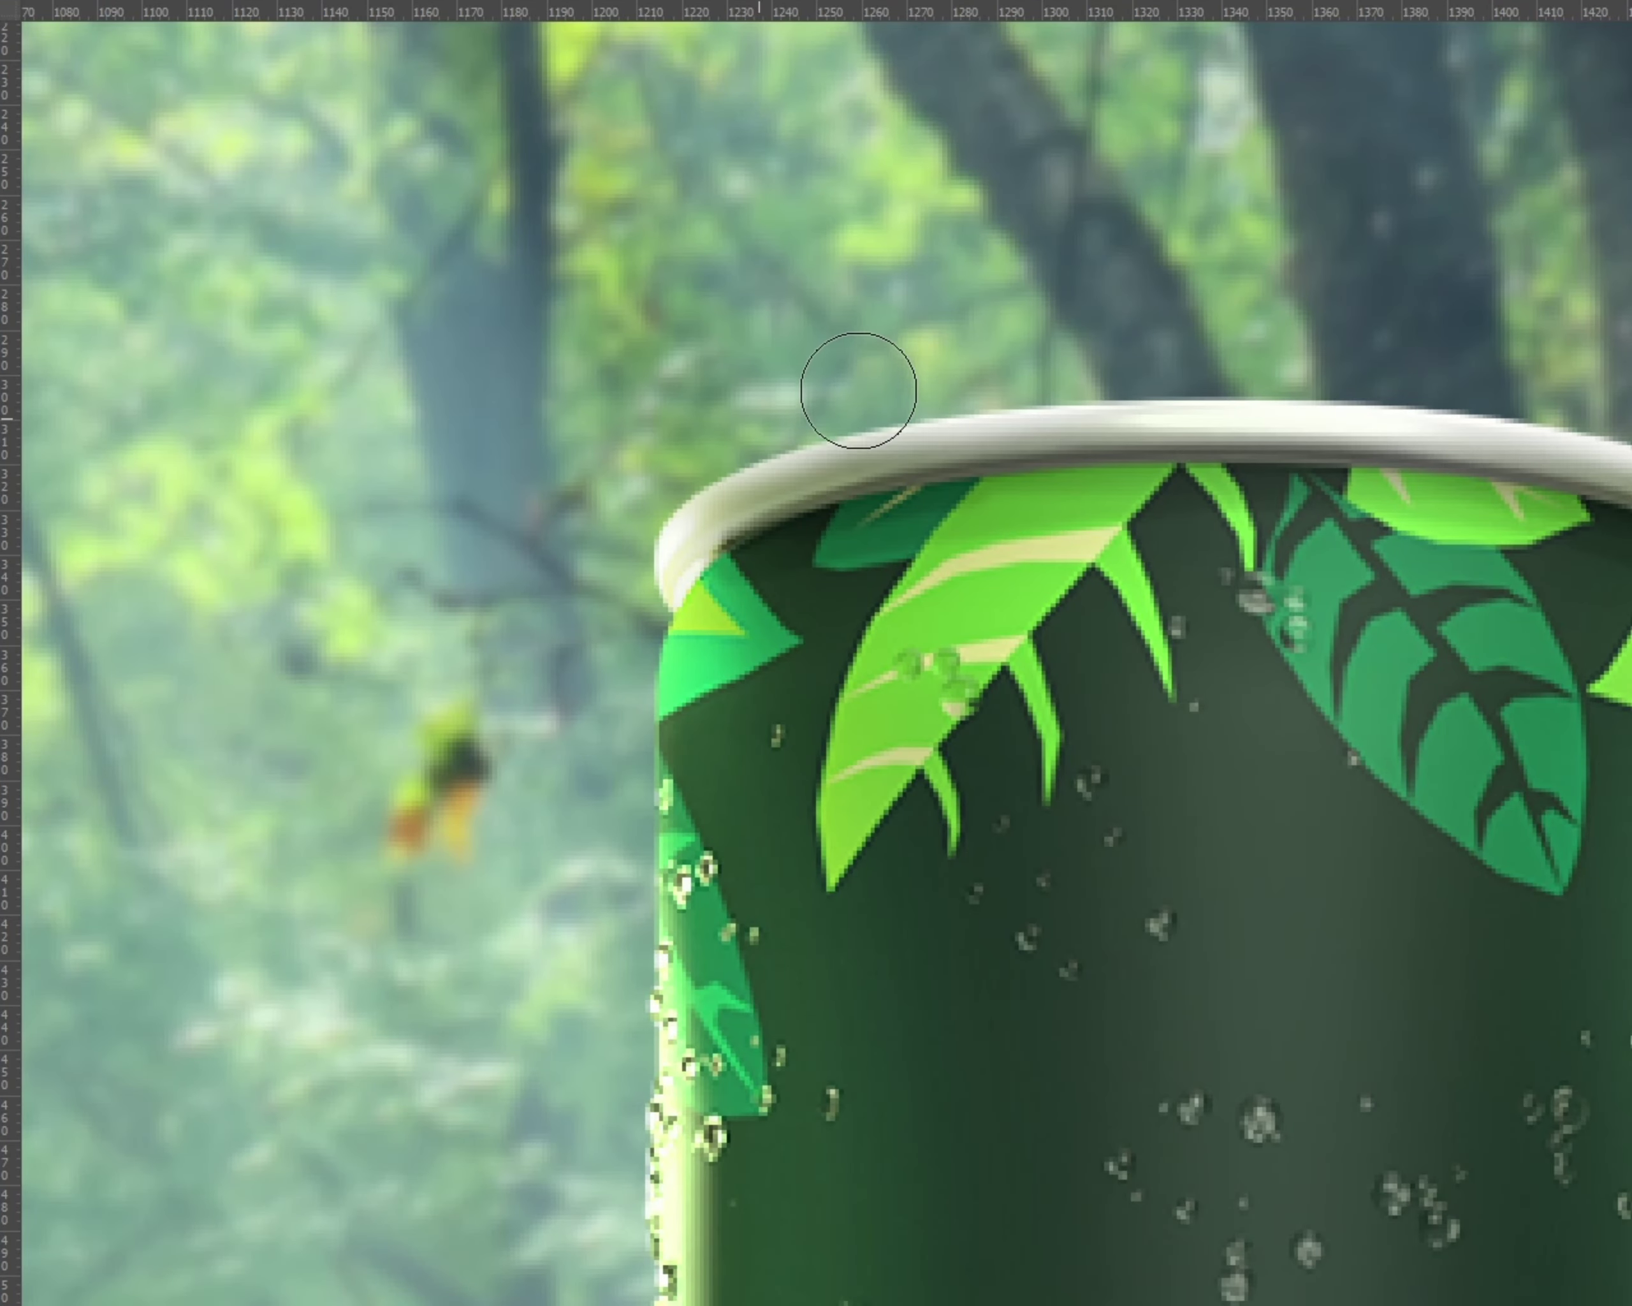
pyautogui.scroll(-5, 711, 747)
# Step: Bring the Light.png lens flare into New Design and shrink it over the can top
pyautogui.press('v')
pyautogui.scroll(5, 787, 459)
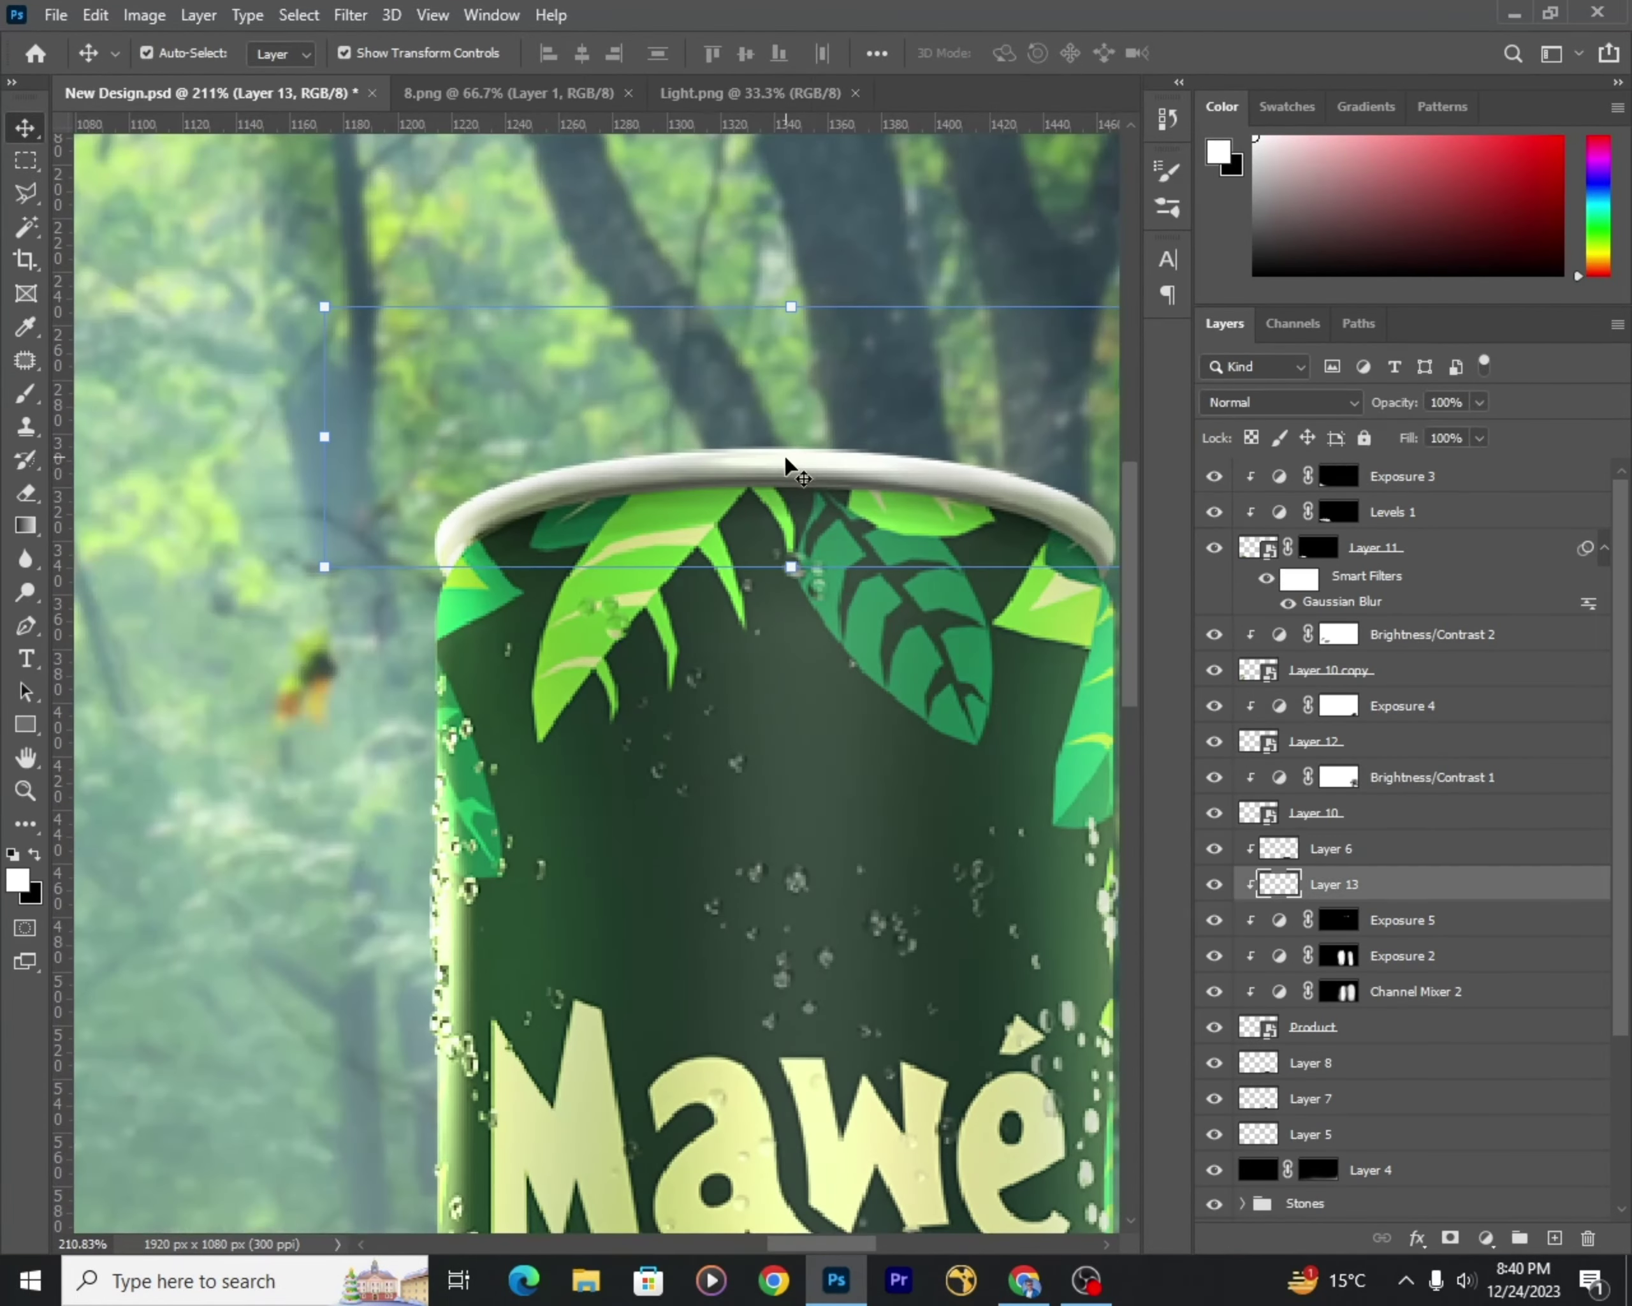
pyautogui.hotkey('ctrl', '0')
pyautogui.click(757, 92)
pyautogui.click(1581, 472)
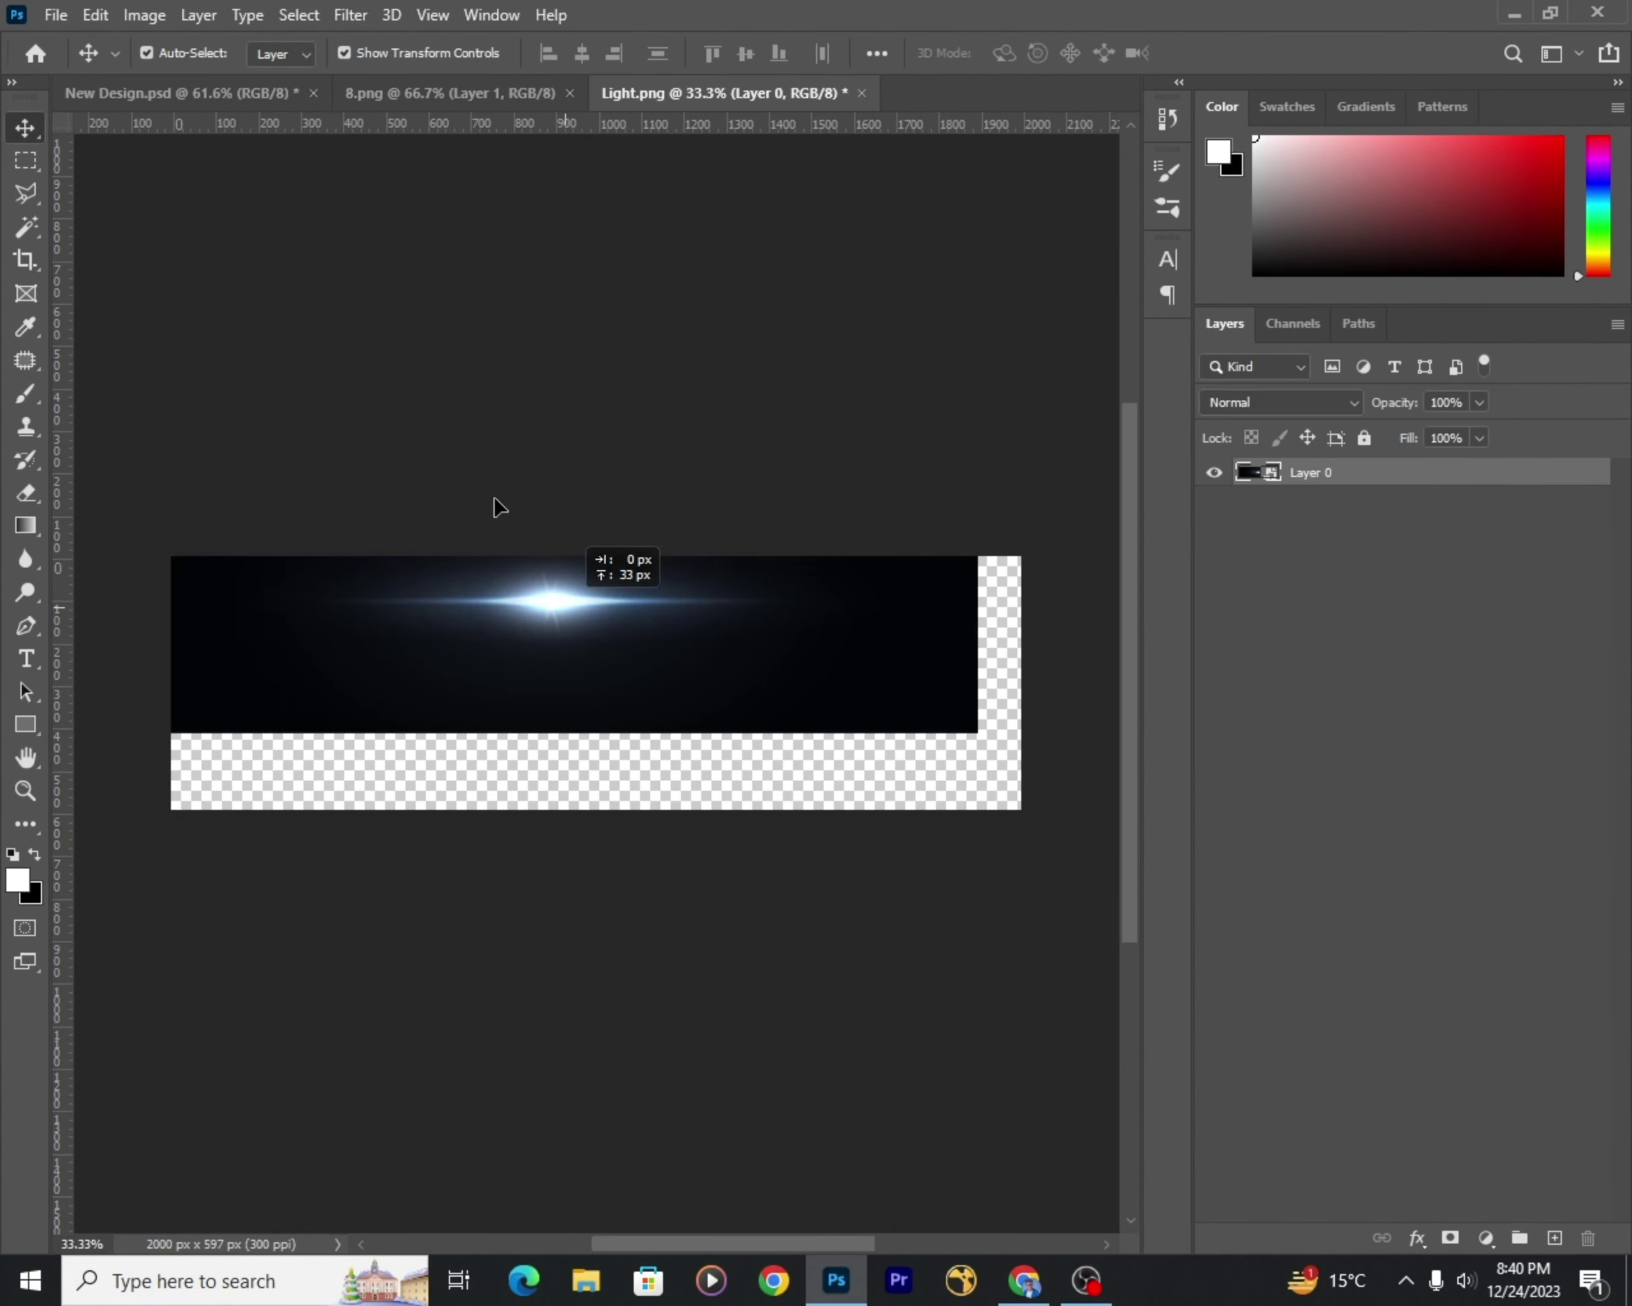
pyautogui.moveTo(520, 611); pyautogui.dragTo(659, 569)
pyautogui.moveTo(658, 328); pyautogui.dragTo(863, 507)
# Step: Set the flare layer's blend mode to Screen to drop the black background
pyautogui.keyDown('alt'); pyautogui.scroll(5, 670, 496); pyautogui.keyUp('alt')
pyautogui.click(1281, 402)
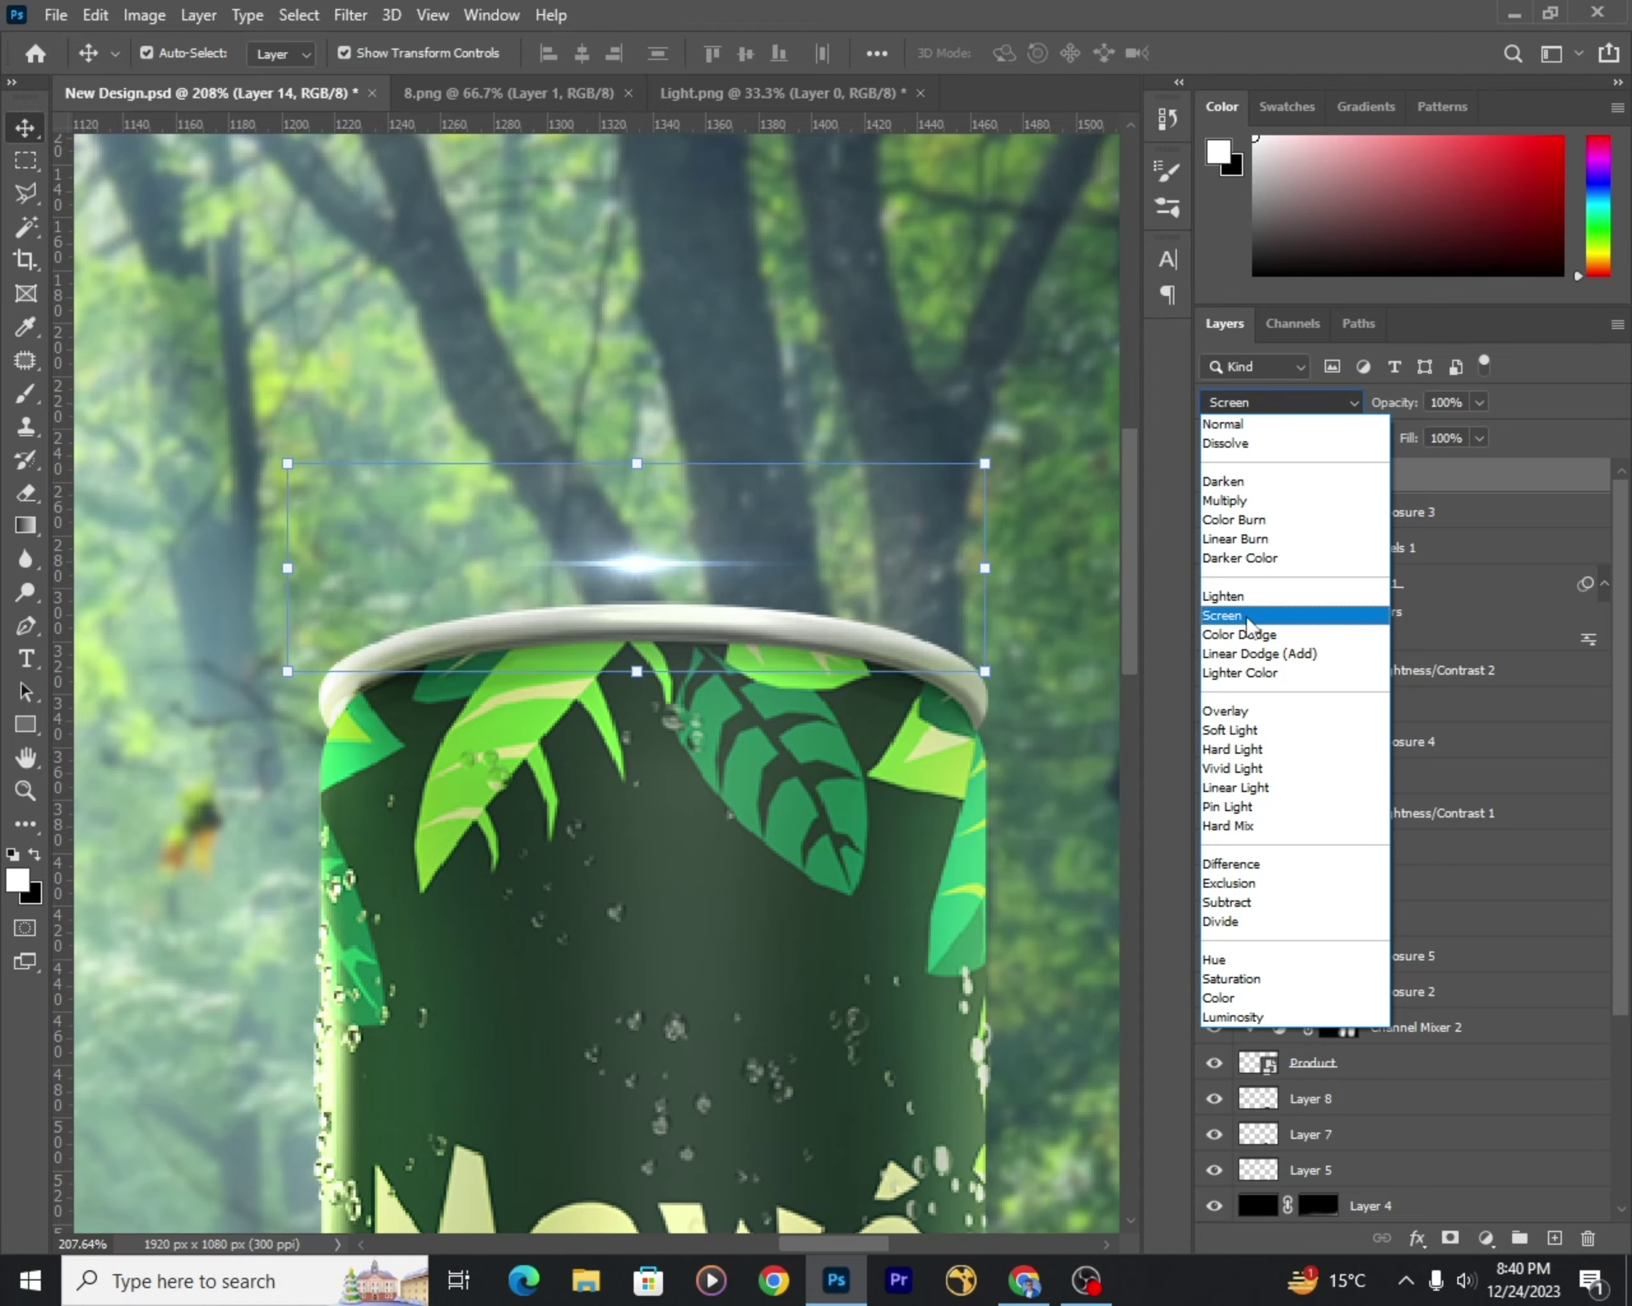
pyautogui.click(1298, 612)
pyautogui.keyDown('alt'); pyautogui.scroll(-5, 660, 621); pyautogui.keyUp('alt')
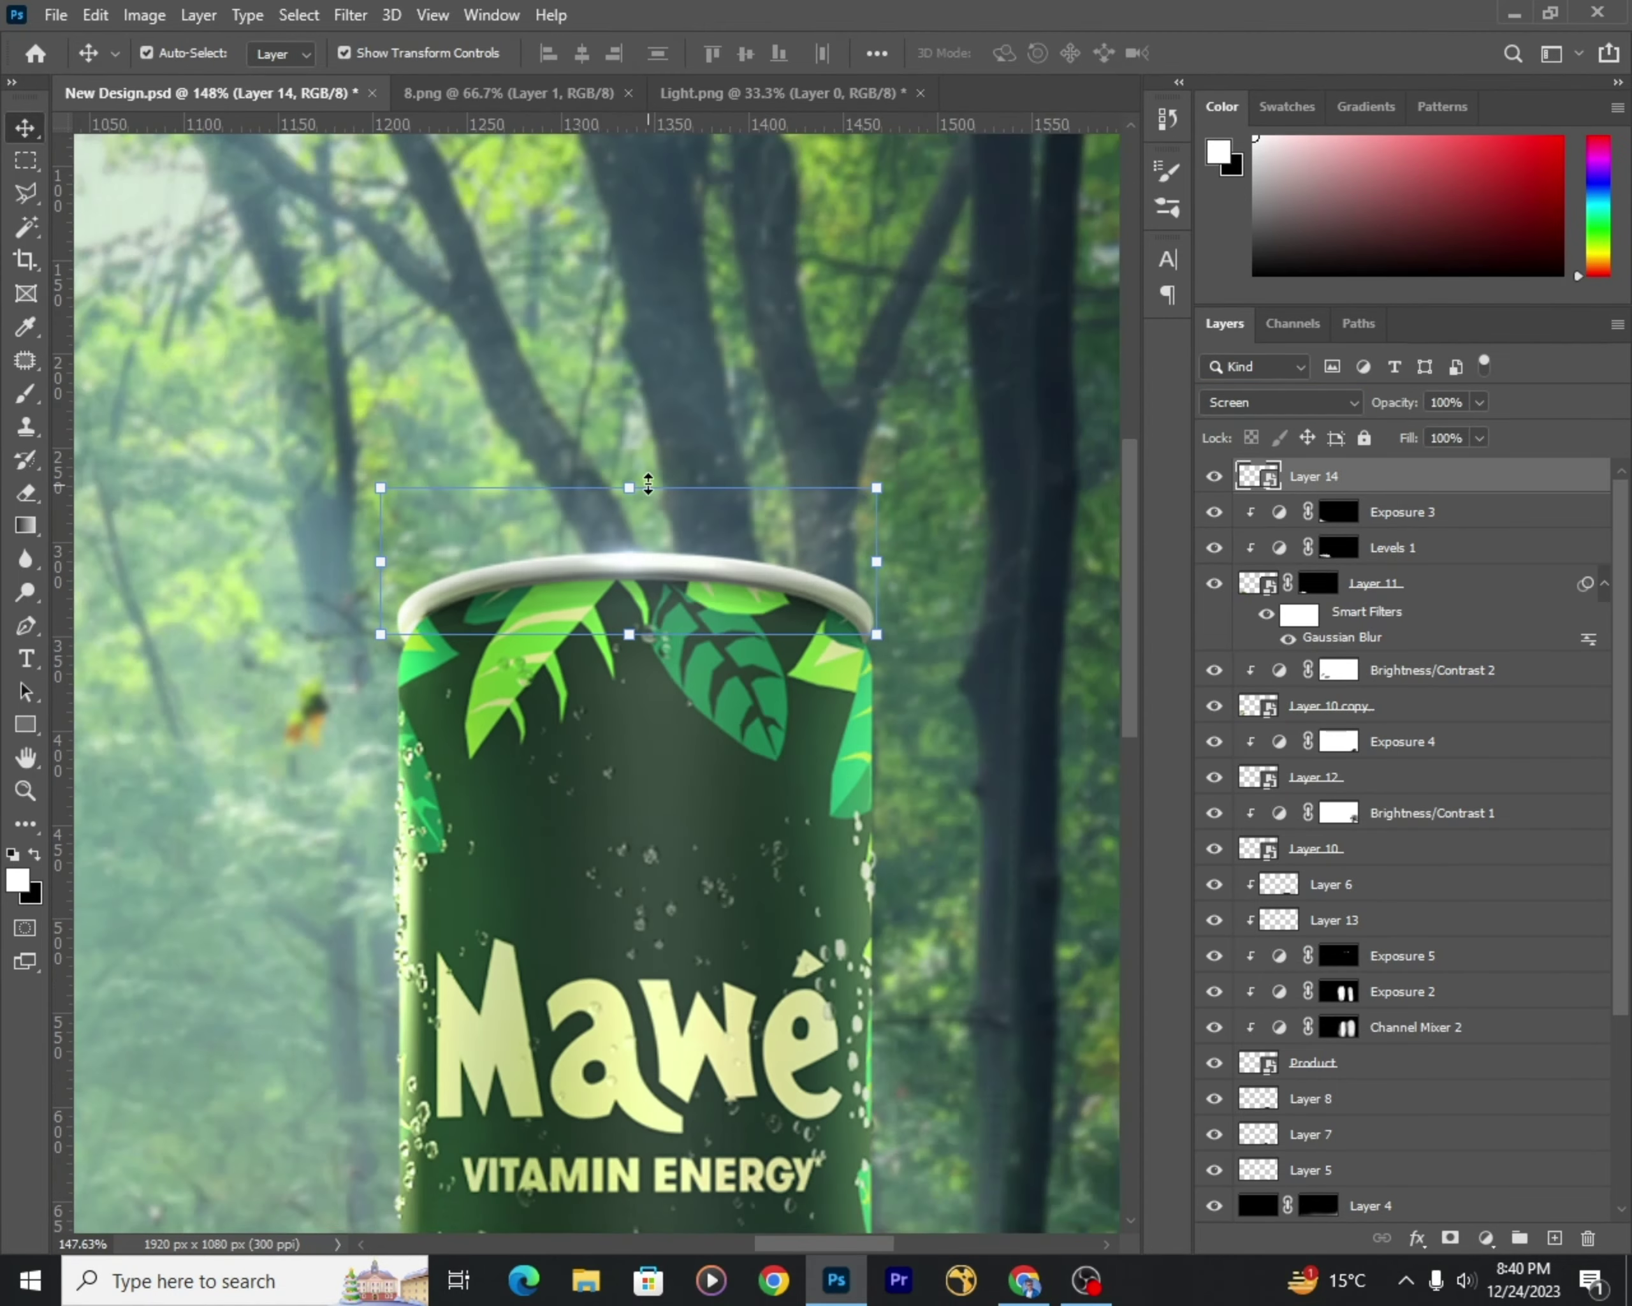
# Step: Rotate the flare about 20° and stretch it into a tall streak beside the can
pyautogui.hotkey('ctrl', 't')
pyautogui.keyDown('alt'); pyautogui.scroll(2, 709, 584); pyautogui.keyUp('alt')
pyautogui.moveTo(582, 657); pyautogui.dragTo(959, 635)
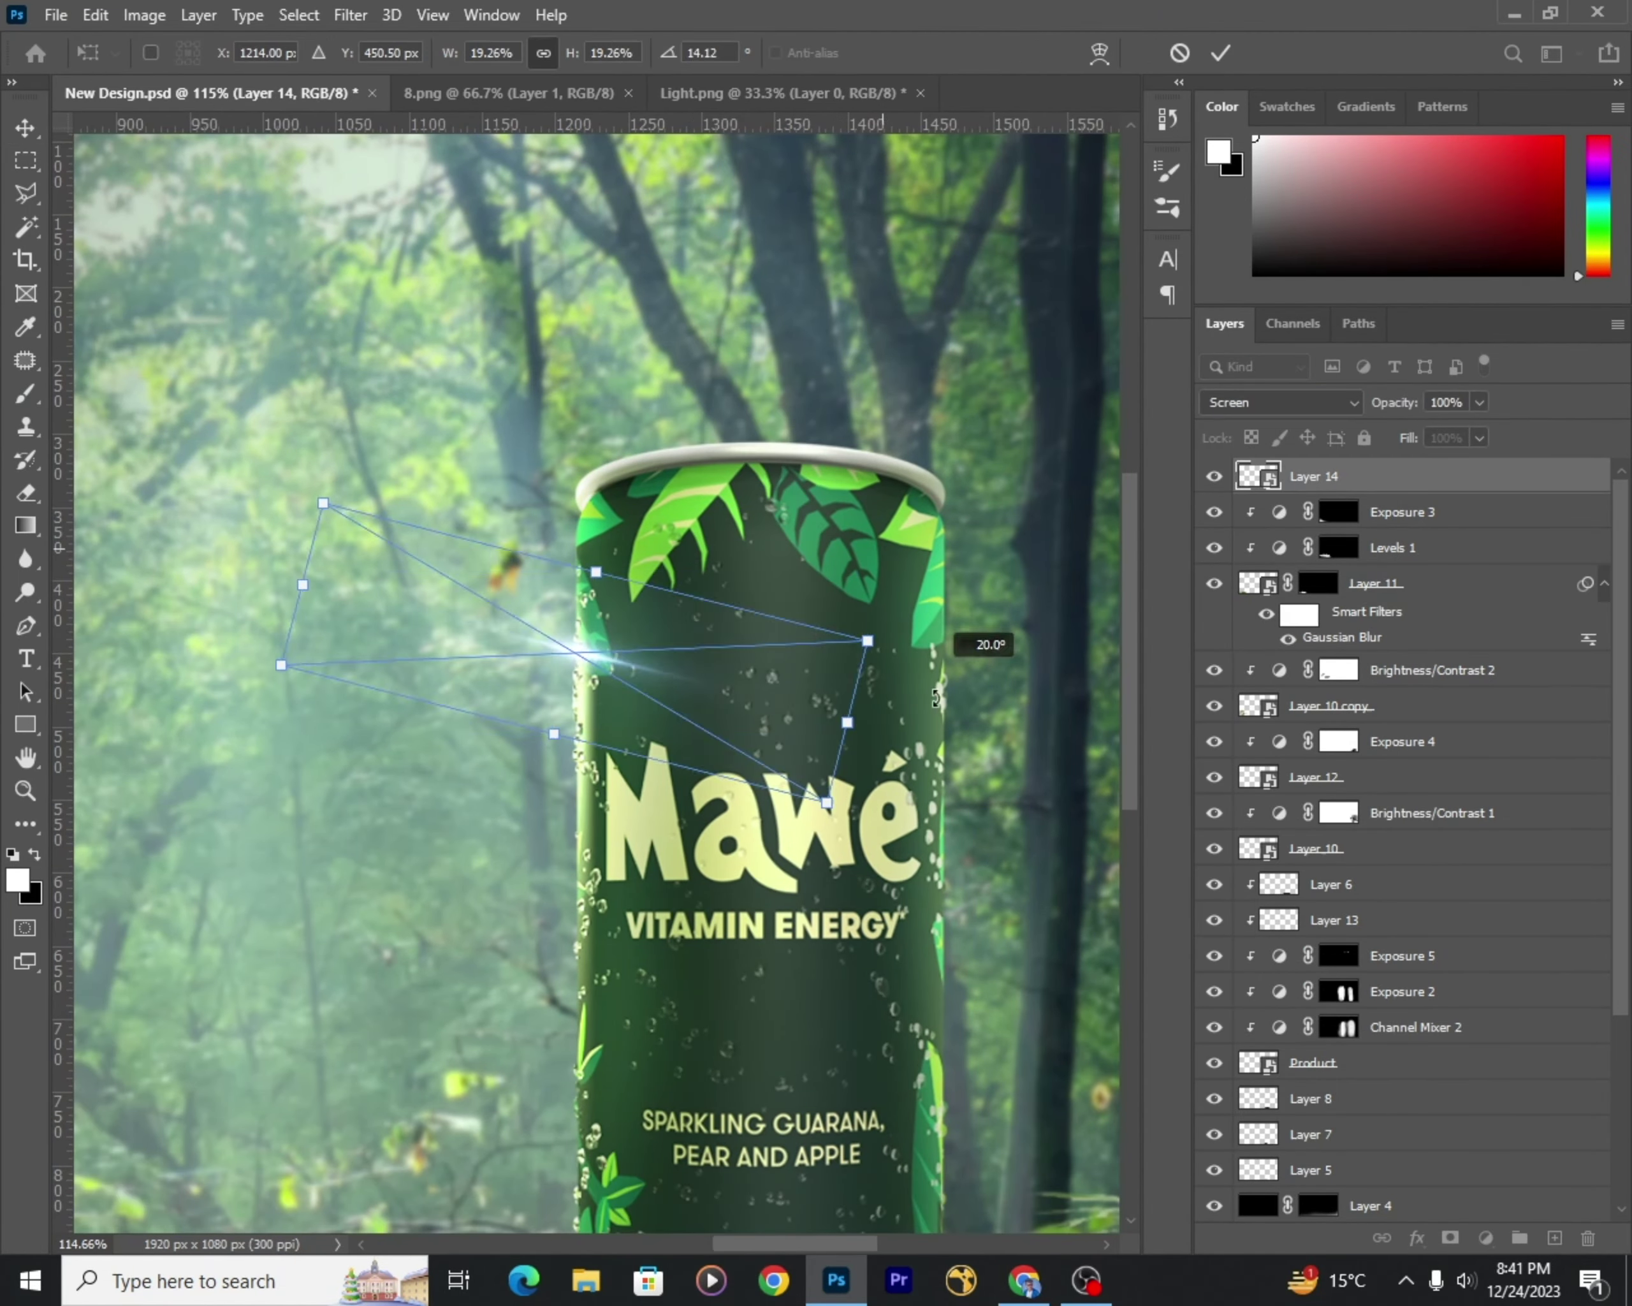
pyautogui.moveTo(604, 826); pyautogui.dragTo(608, 1070)
pyautogui.keyDown('alt'); pyautogui.scroll(-3, 779, 750); pyautogui.keyUp('alt')
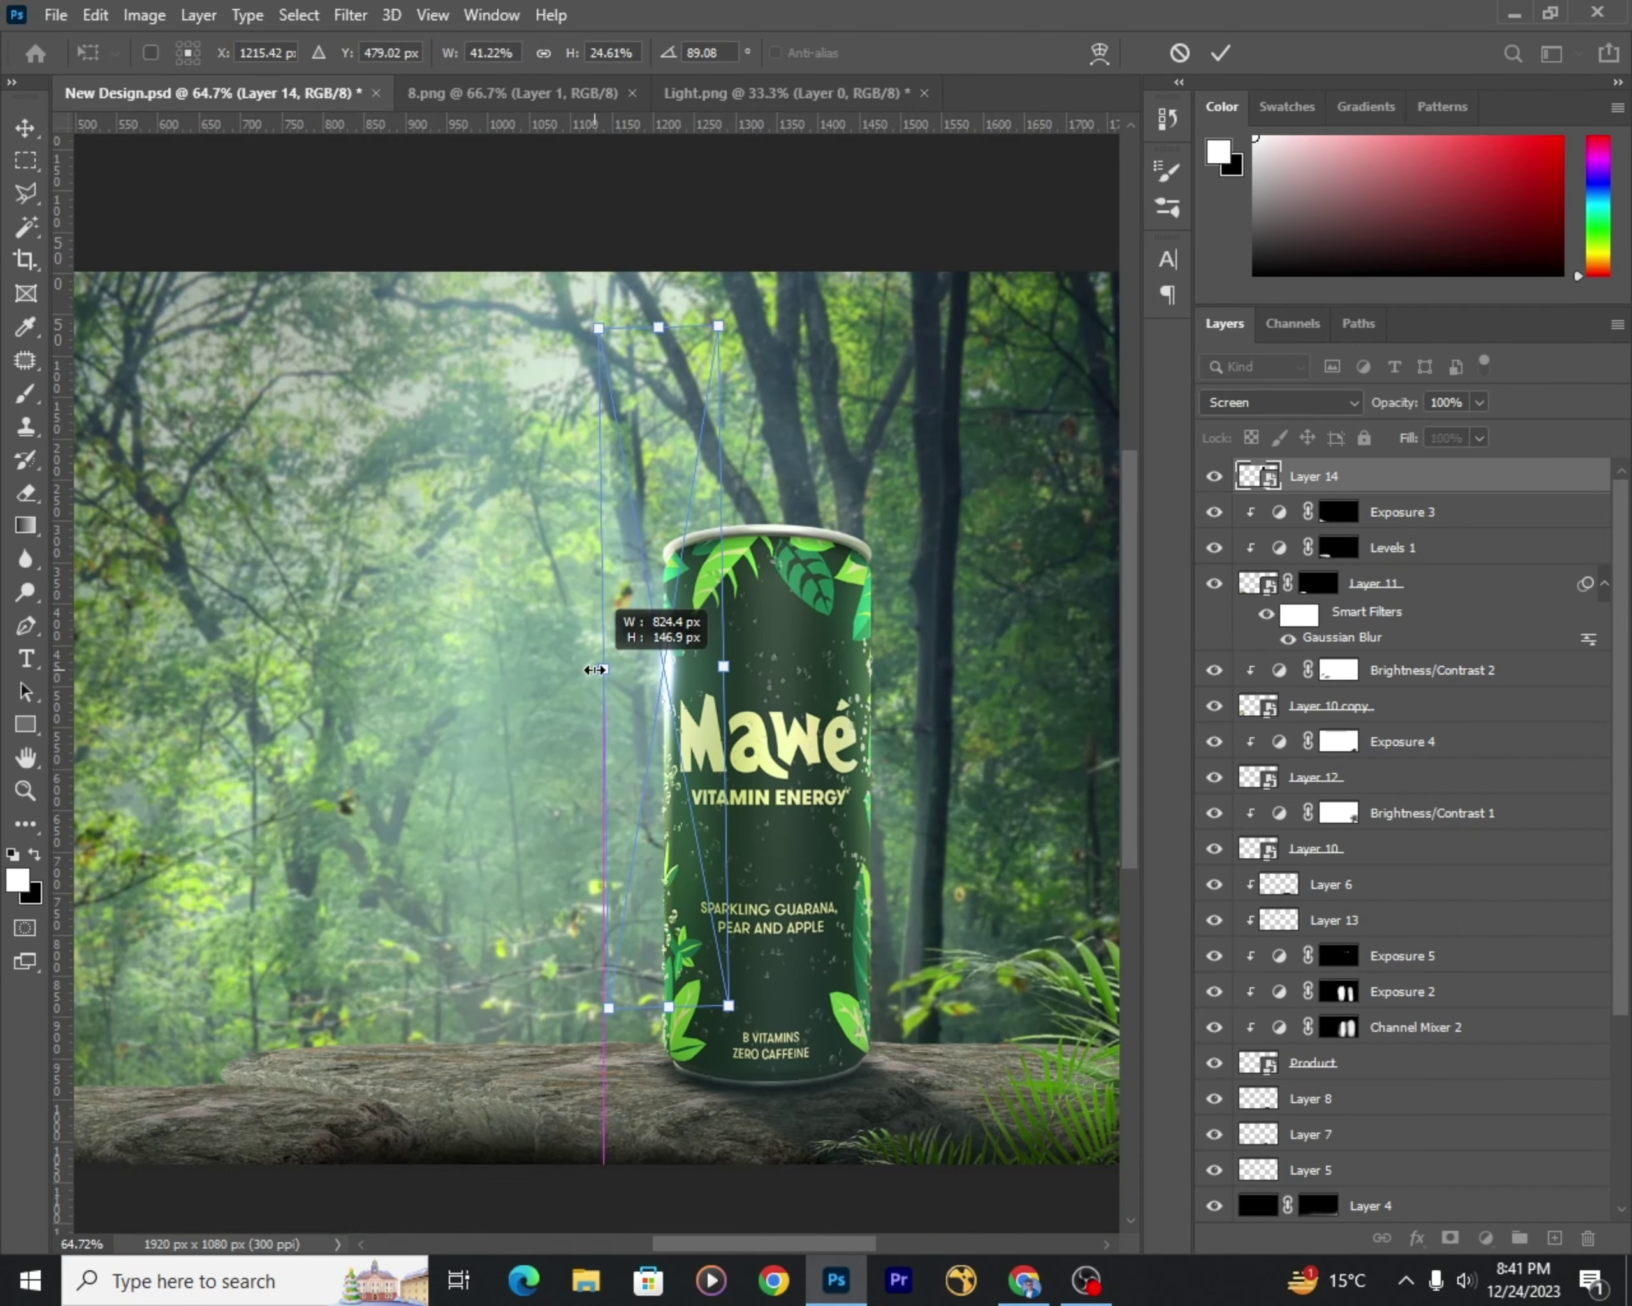
pyautogui.press('Return')
pyautogui.keyDown('alt'); pyautogui.scroll(3, 666, 649); pyautogui.keyUp('alt')
# Step: Mask the light streak, then bring the 8.png light into New Design below Stones
pyautogui.press('b')
pyautogui.press('v')
pyautogui.keyDown('alt'); pyautogui.scroll(-5, 581, 672); pyautogui.keyUp('alt')
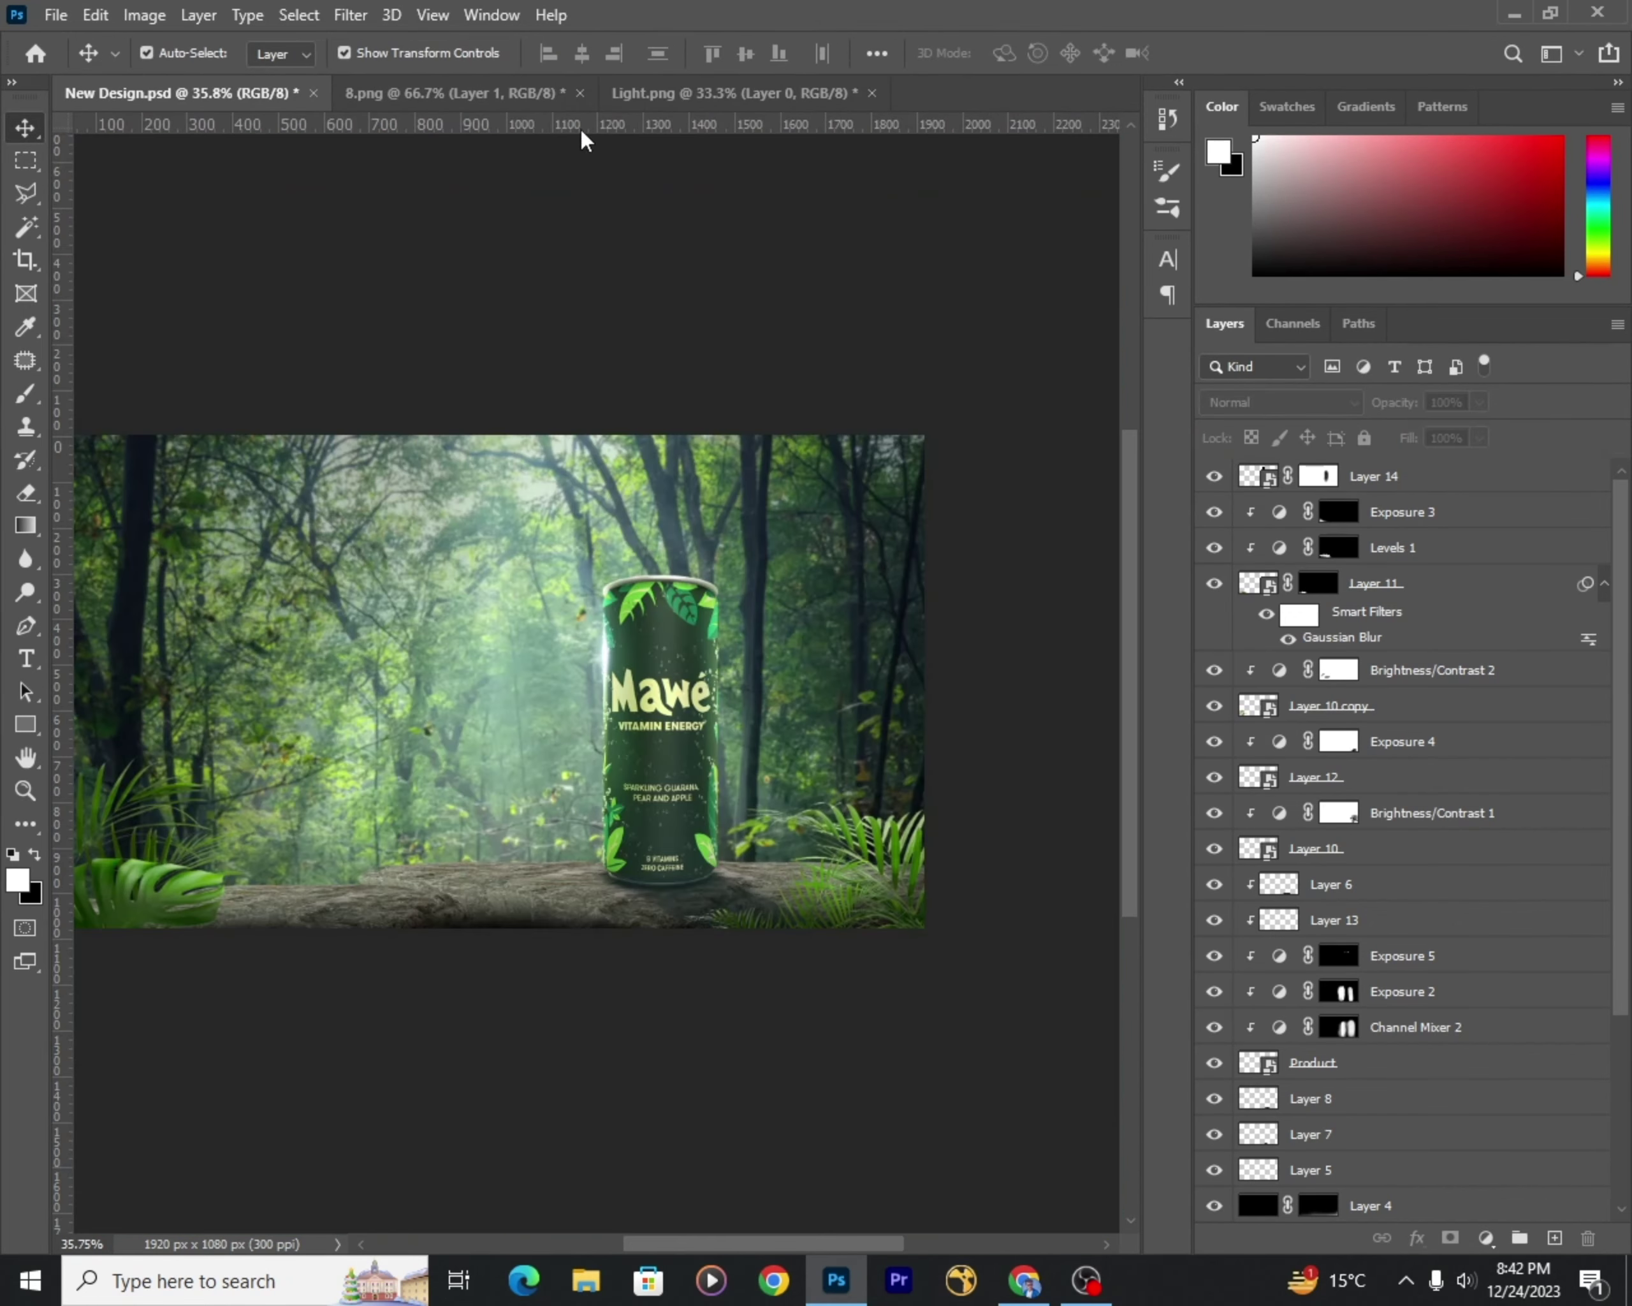
pyautogui.click(554, 92)
pyautogui.moveTo(674, 686); pyautogui.dragTo(535, 658)
pyautogui.moveTo(1314, 476); pyautogui.dragTo(1497, 987)
# Step: Resize, reposition and skew the light layer into angled sun rays
pyautogui.hotkey('ctrl', 't')
pyautogui.moveTo(404, 526)
pyautogui.mouseDown()
pyautogui.moveTo(296, 371)
pyautogui.moveTo(413, 537)
pyautogui.mouseUp()
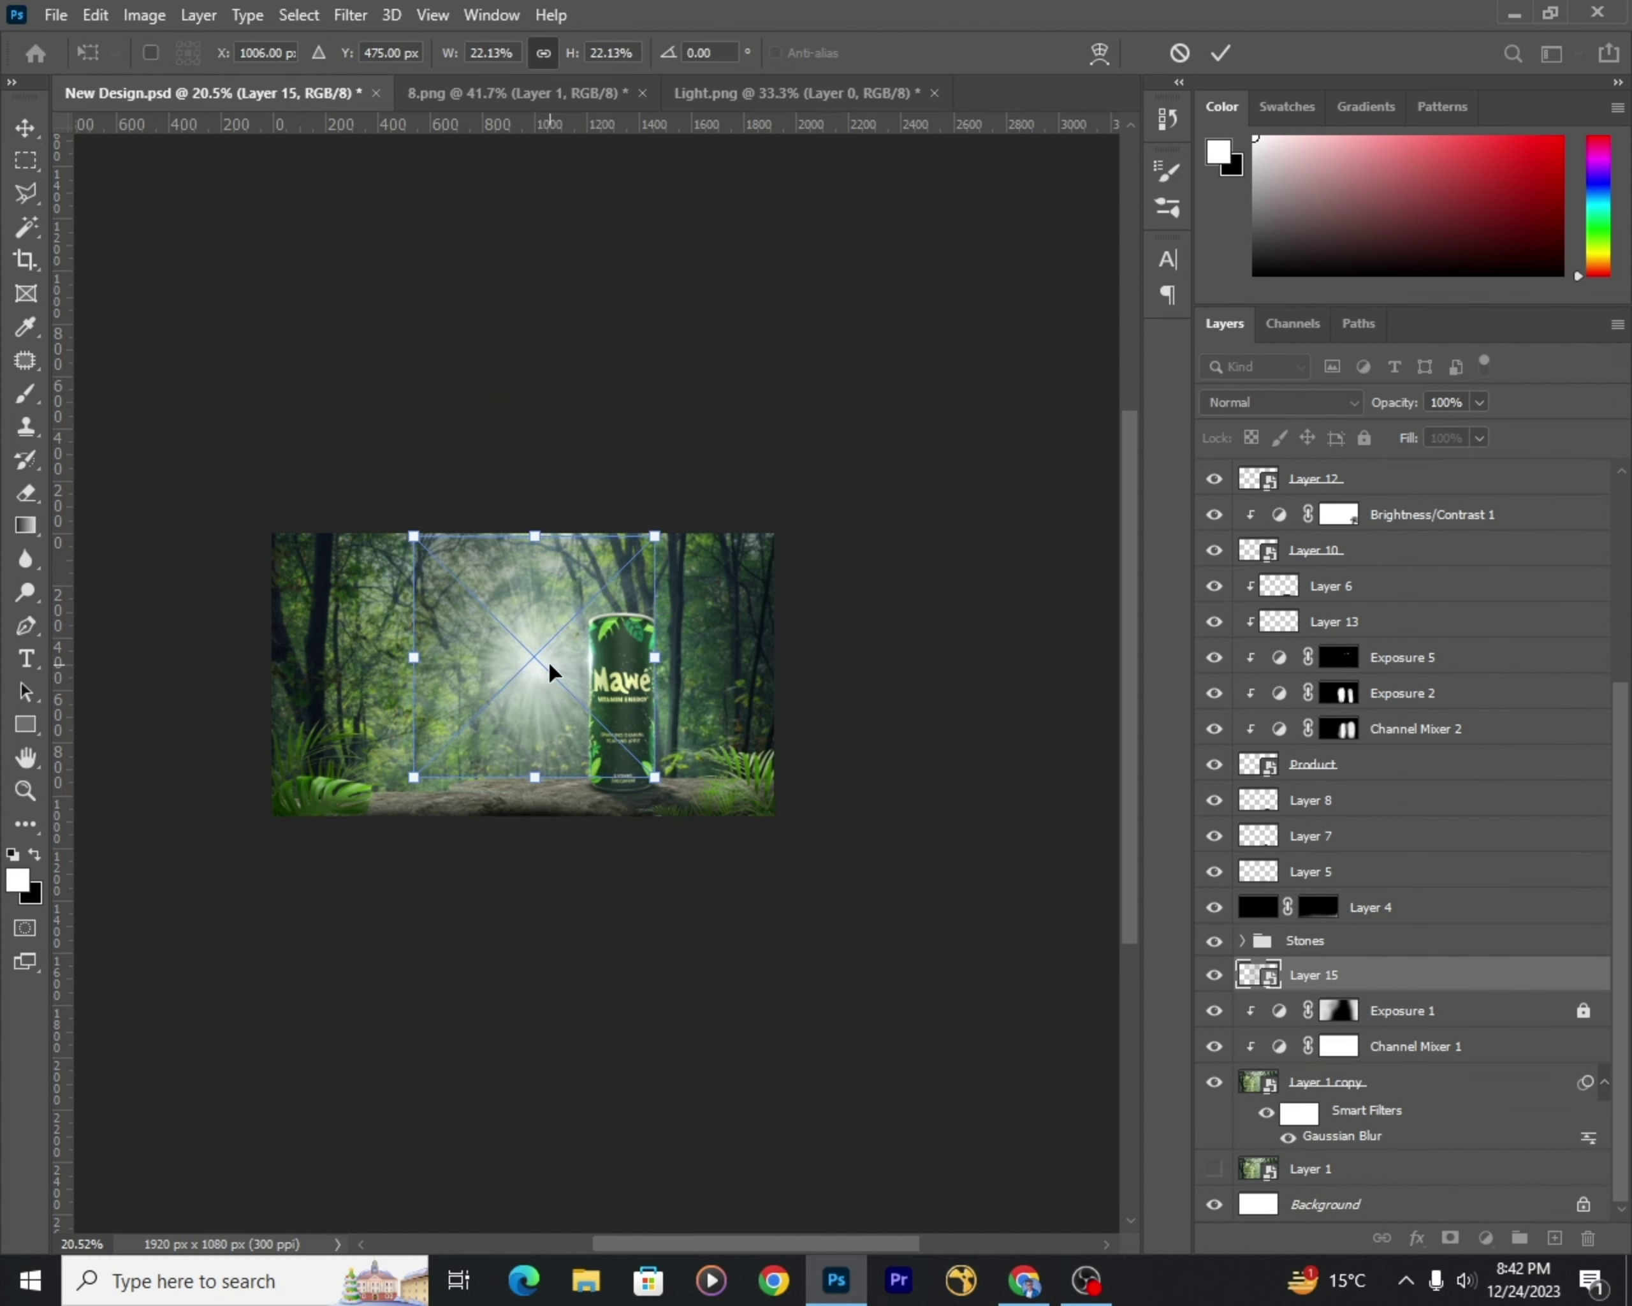
pyautogui.moveTo(549, 661); pyautogui.dragTo(474, 556)
pyautogui.moveTo(587, 658); pyautogui.dragTo(754, 845)
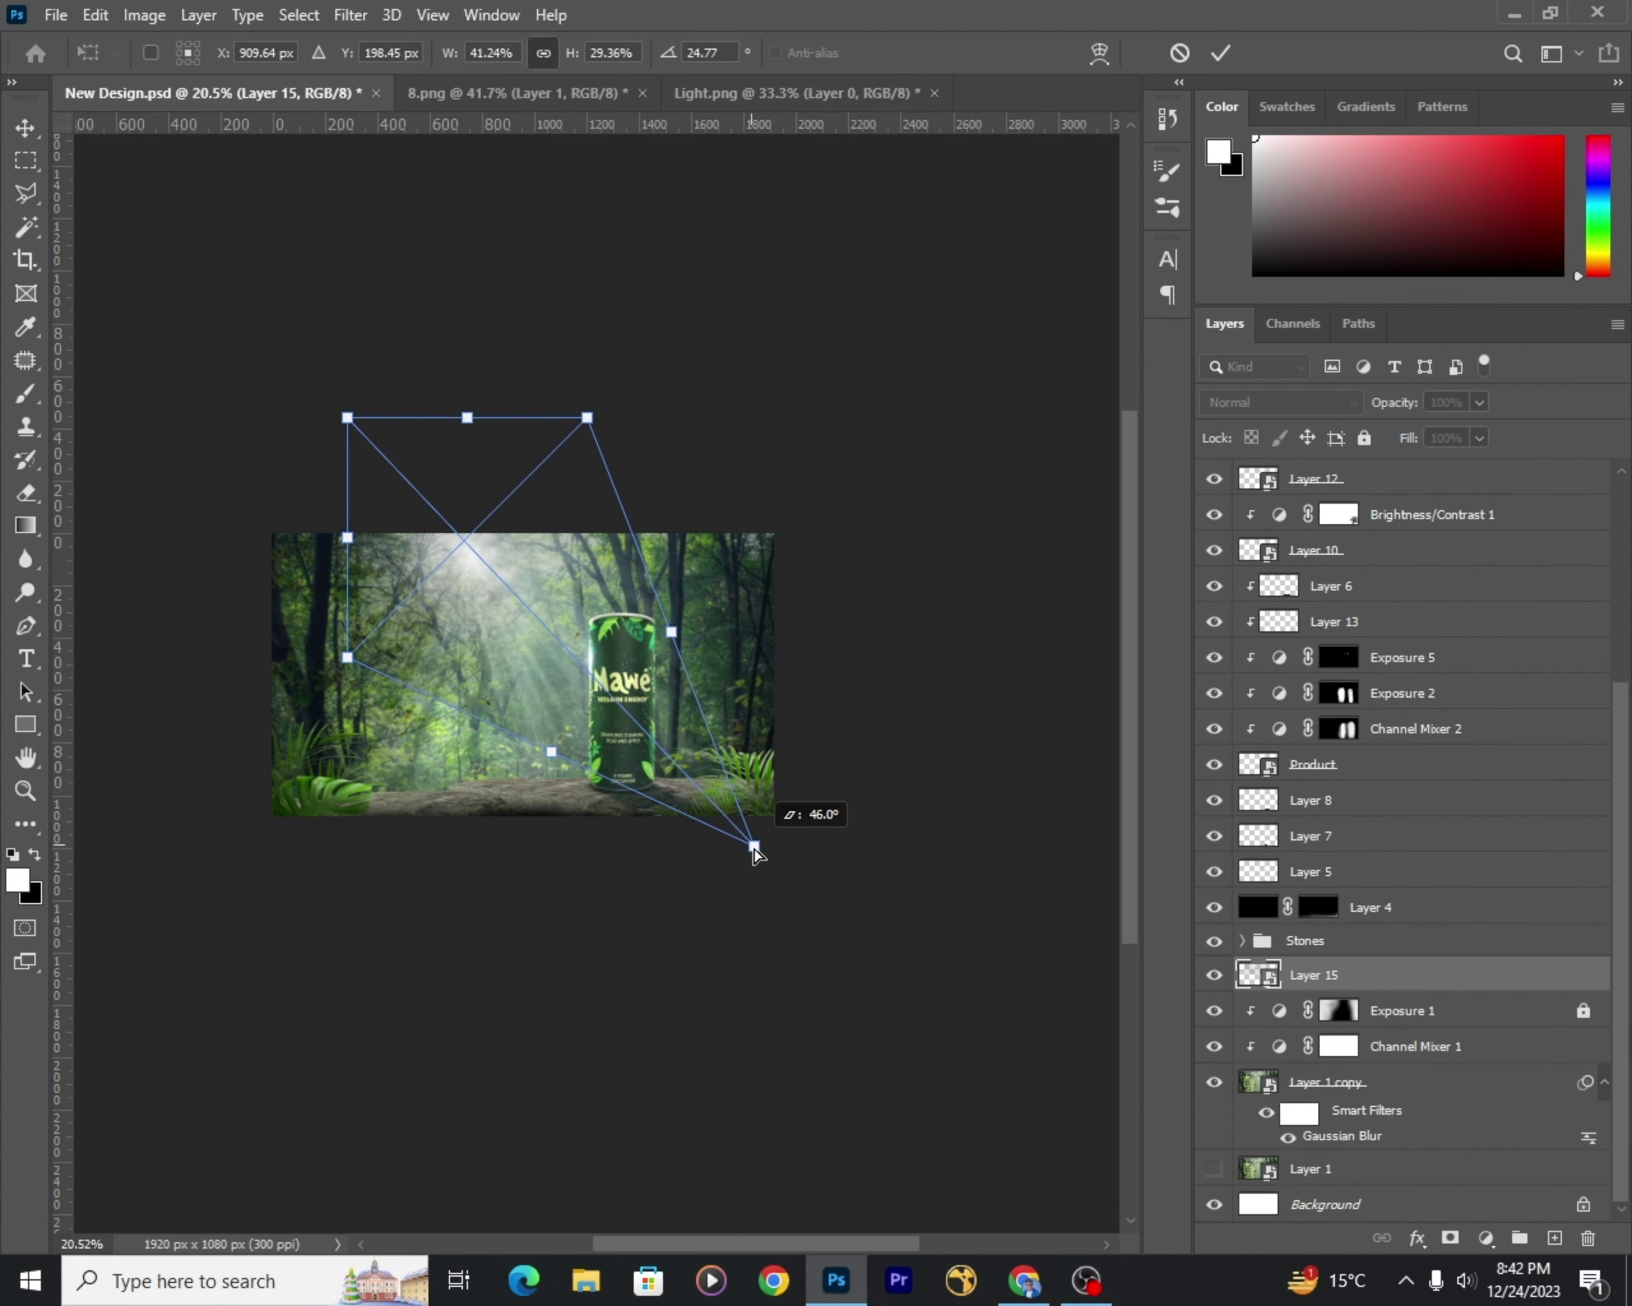
pyautogui.press('Return')
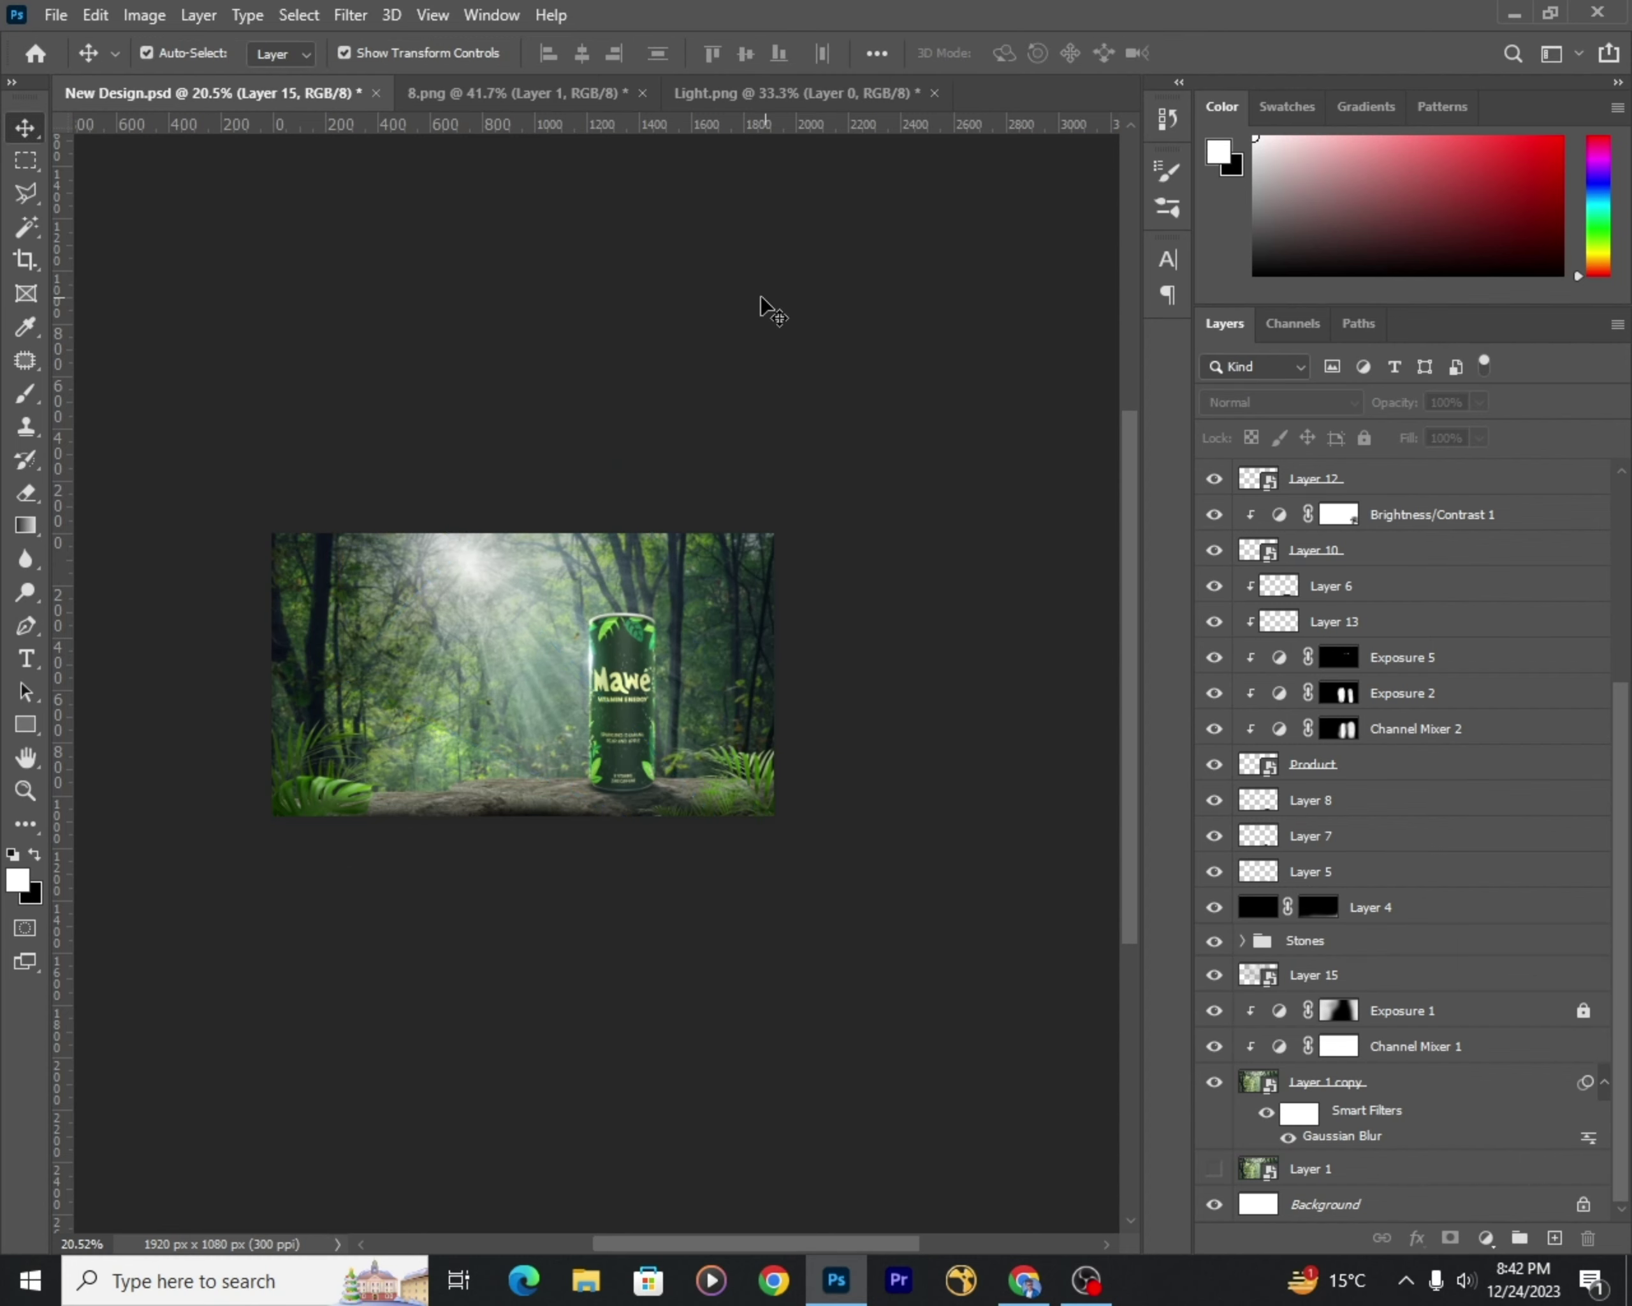
pyautogui.scroll(3, 439, 691)
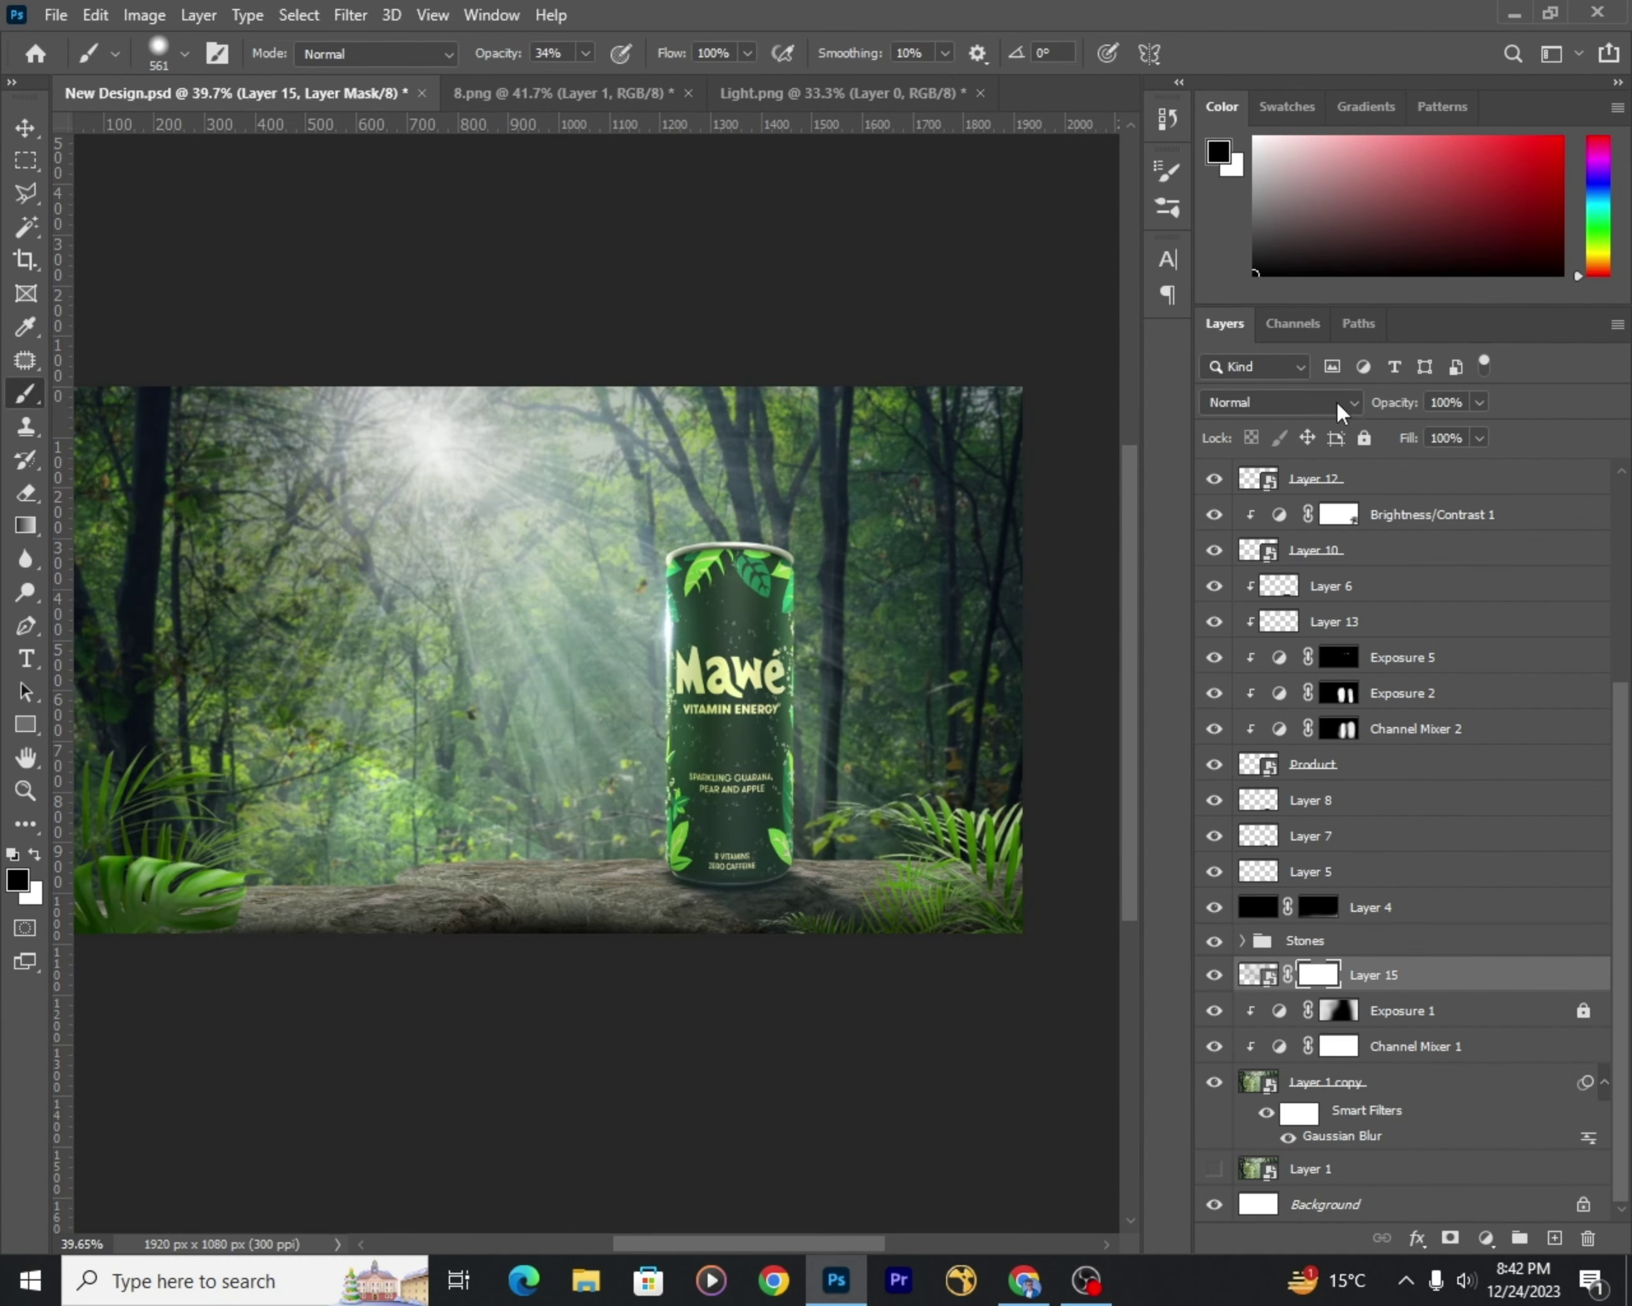
# Step: Set the sun-ray layer to Screen blend mode and commit its enlarged size
pyautogui.click(1281, 402)
pyautogui.click(1258, 616)
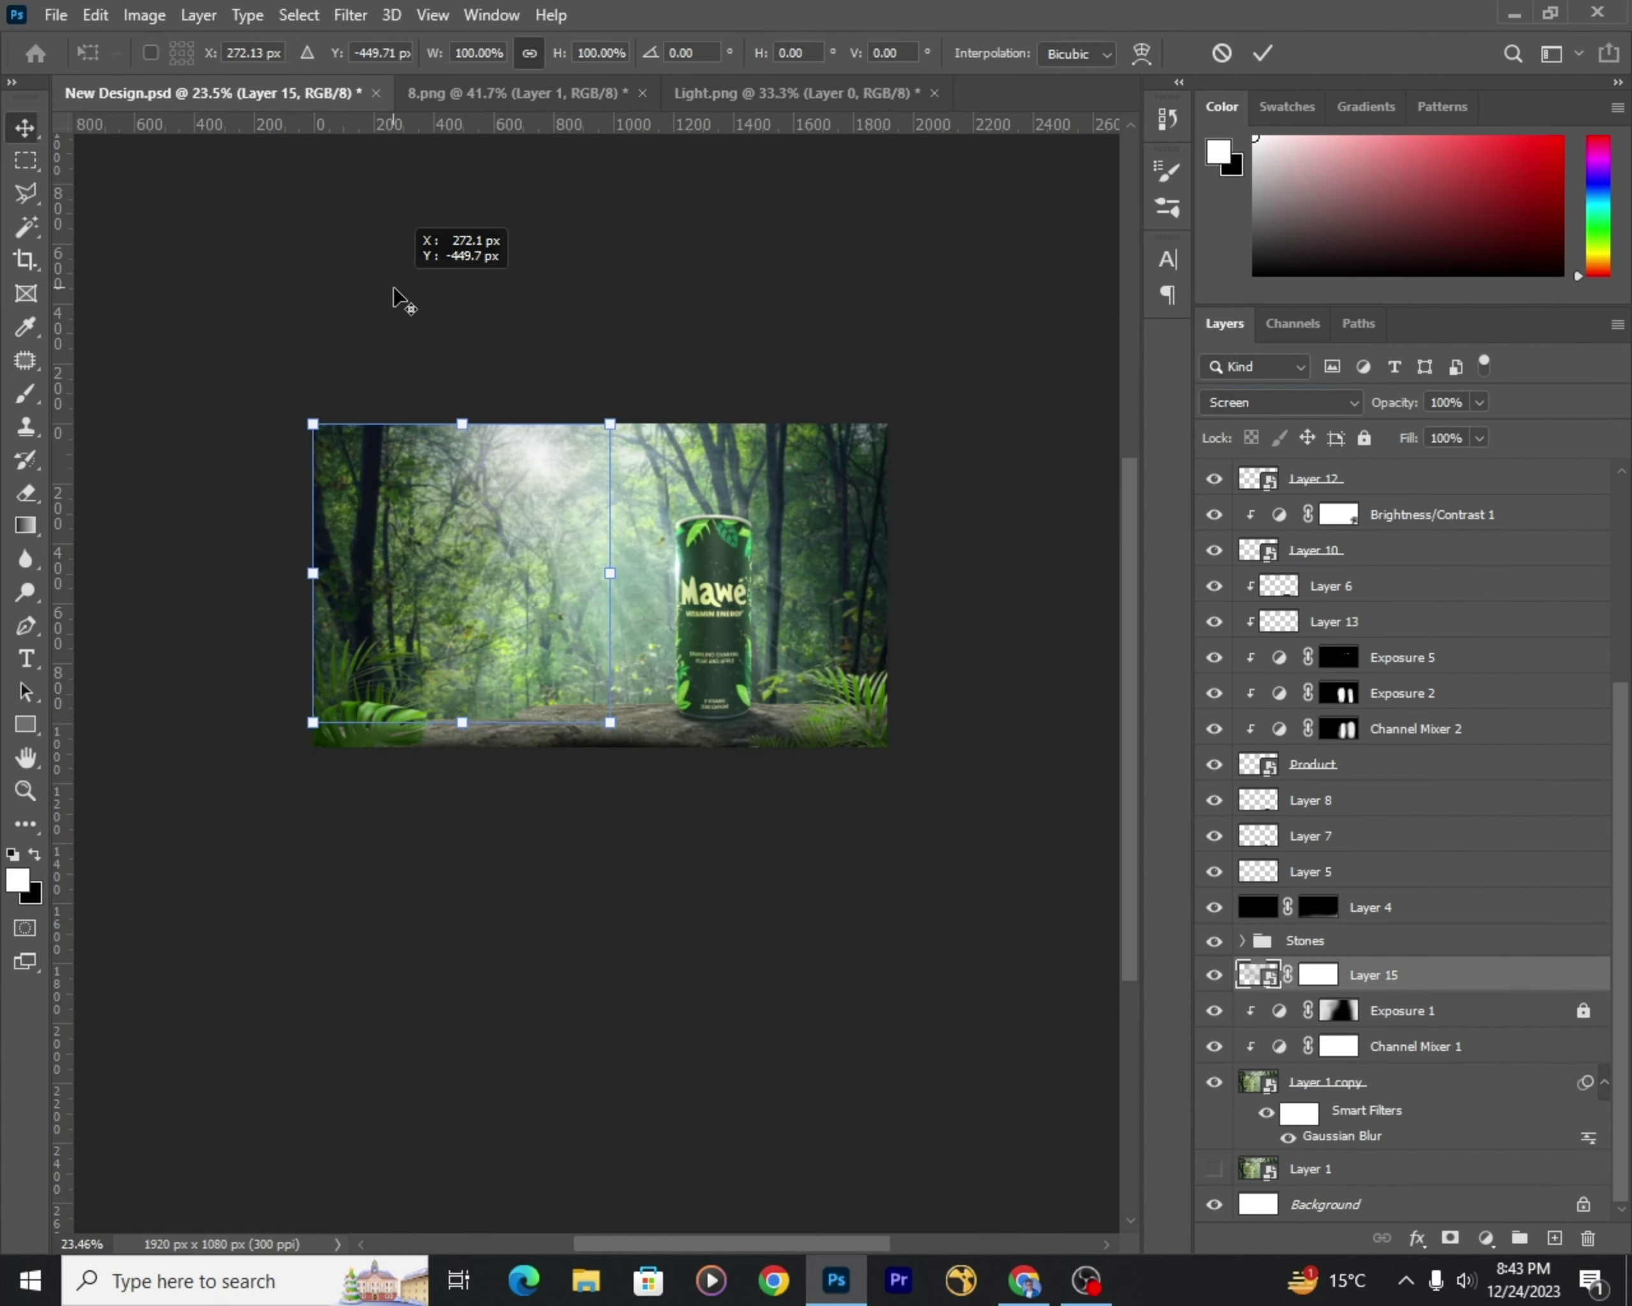
pyautogui.press('Escape')
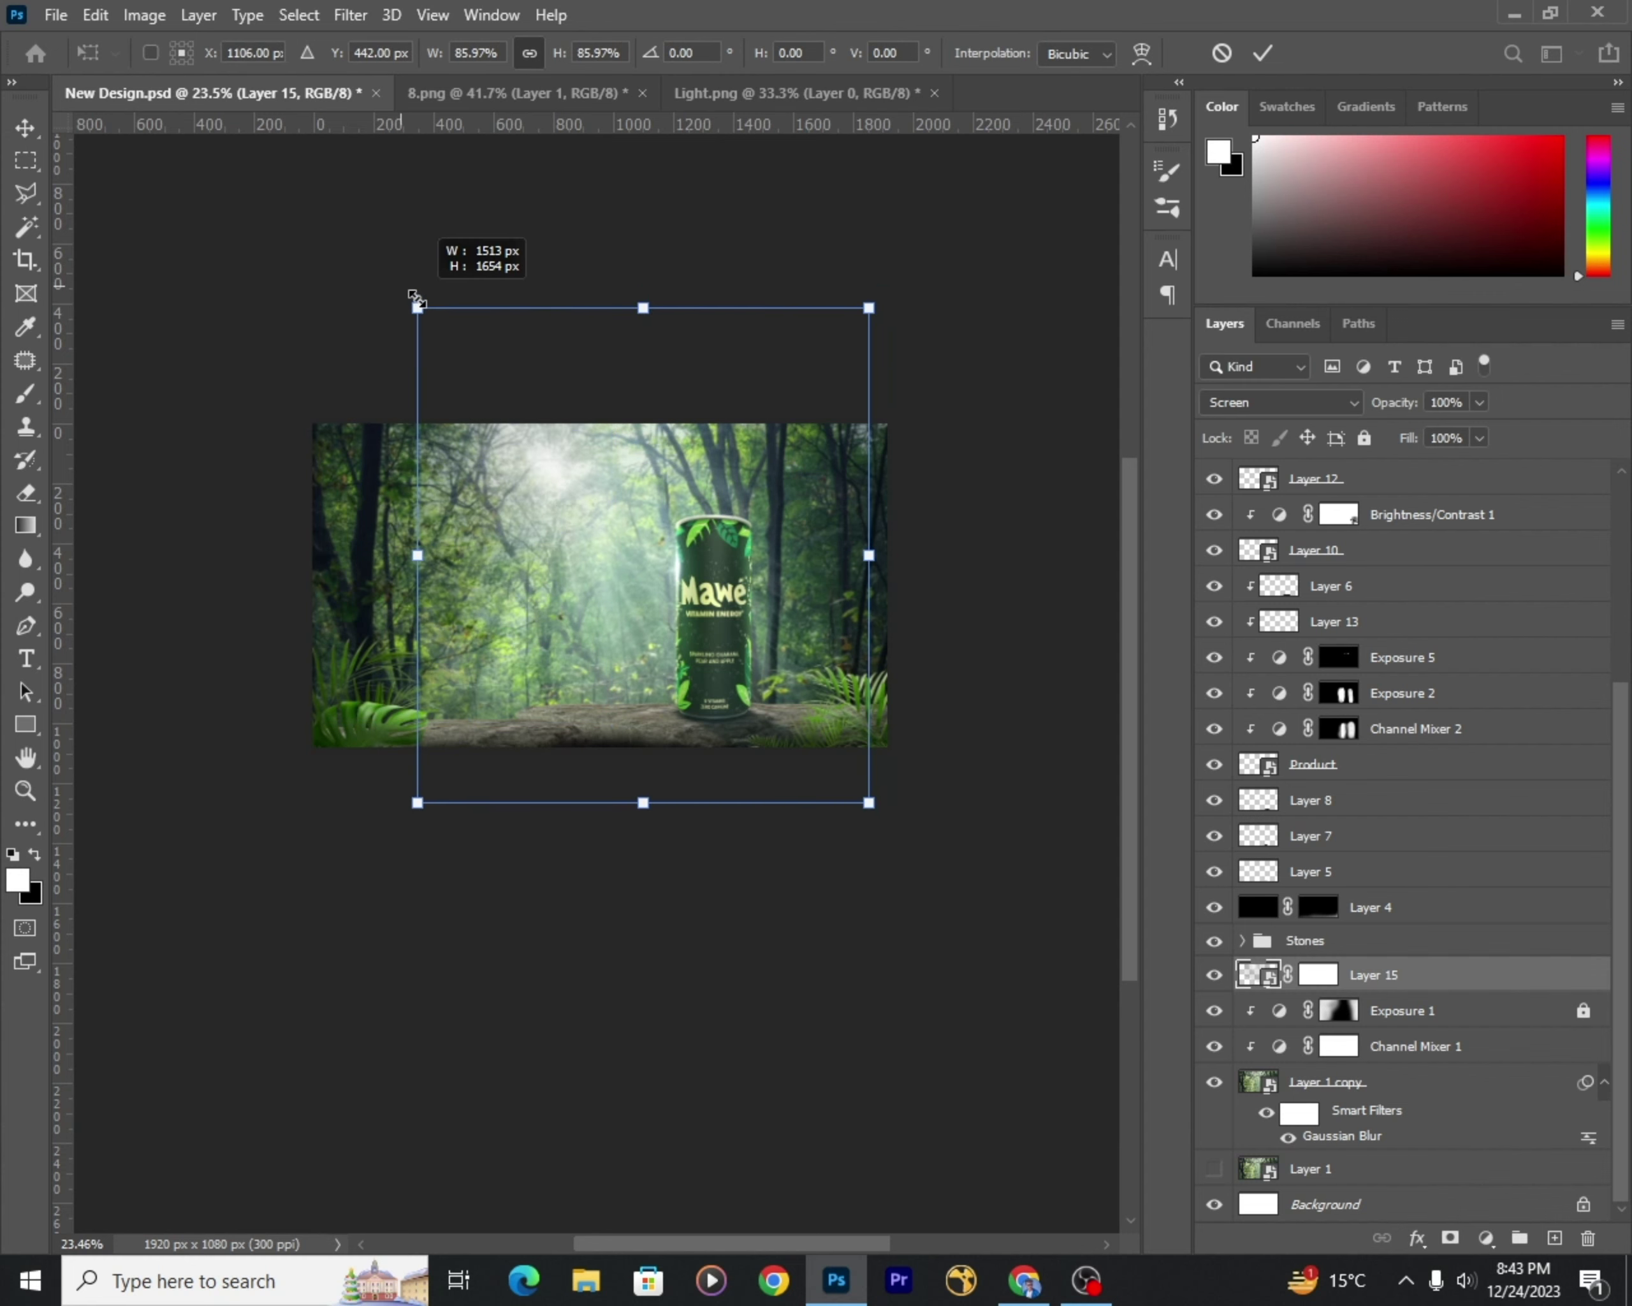
pyautogui.press('Return')
pyautogui.scroll(2, 737, 452)
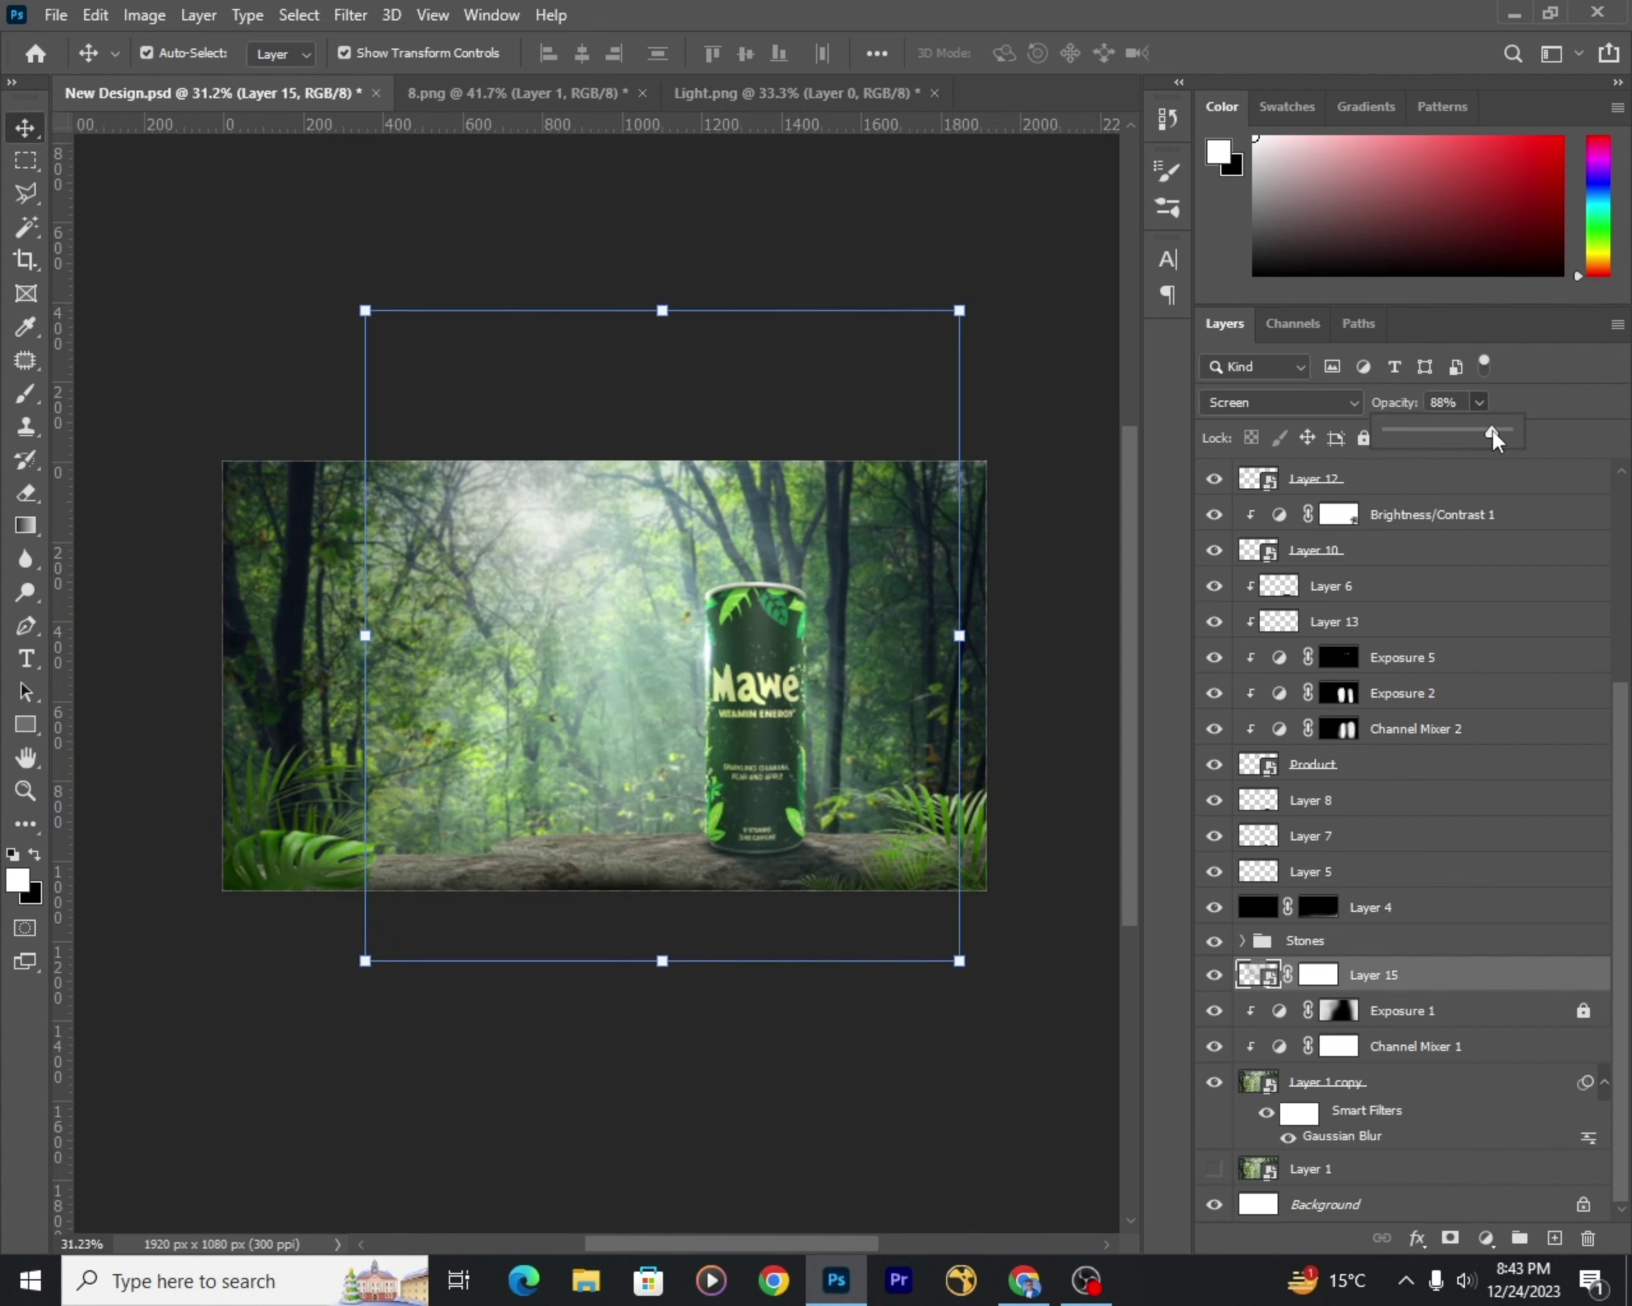
pyautogui.click(1221, 1014)
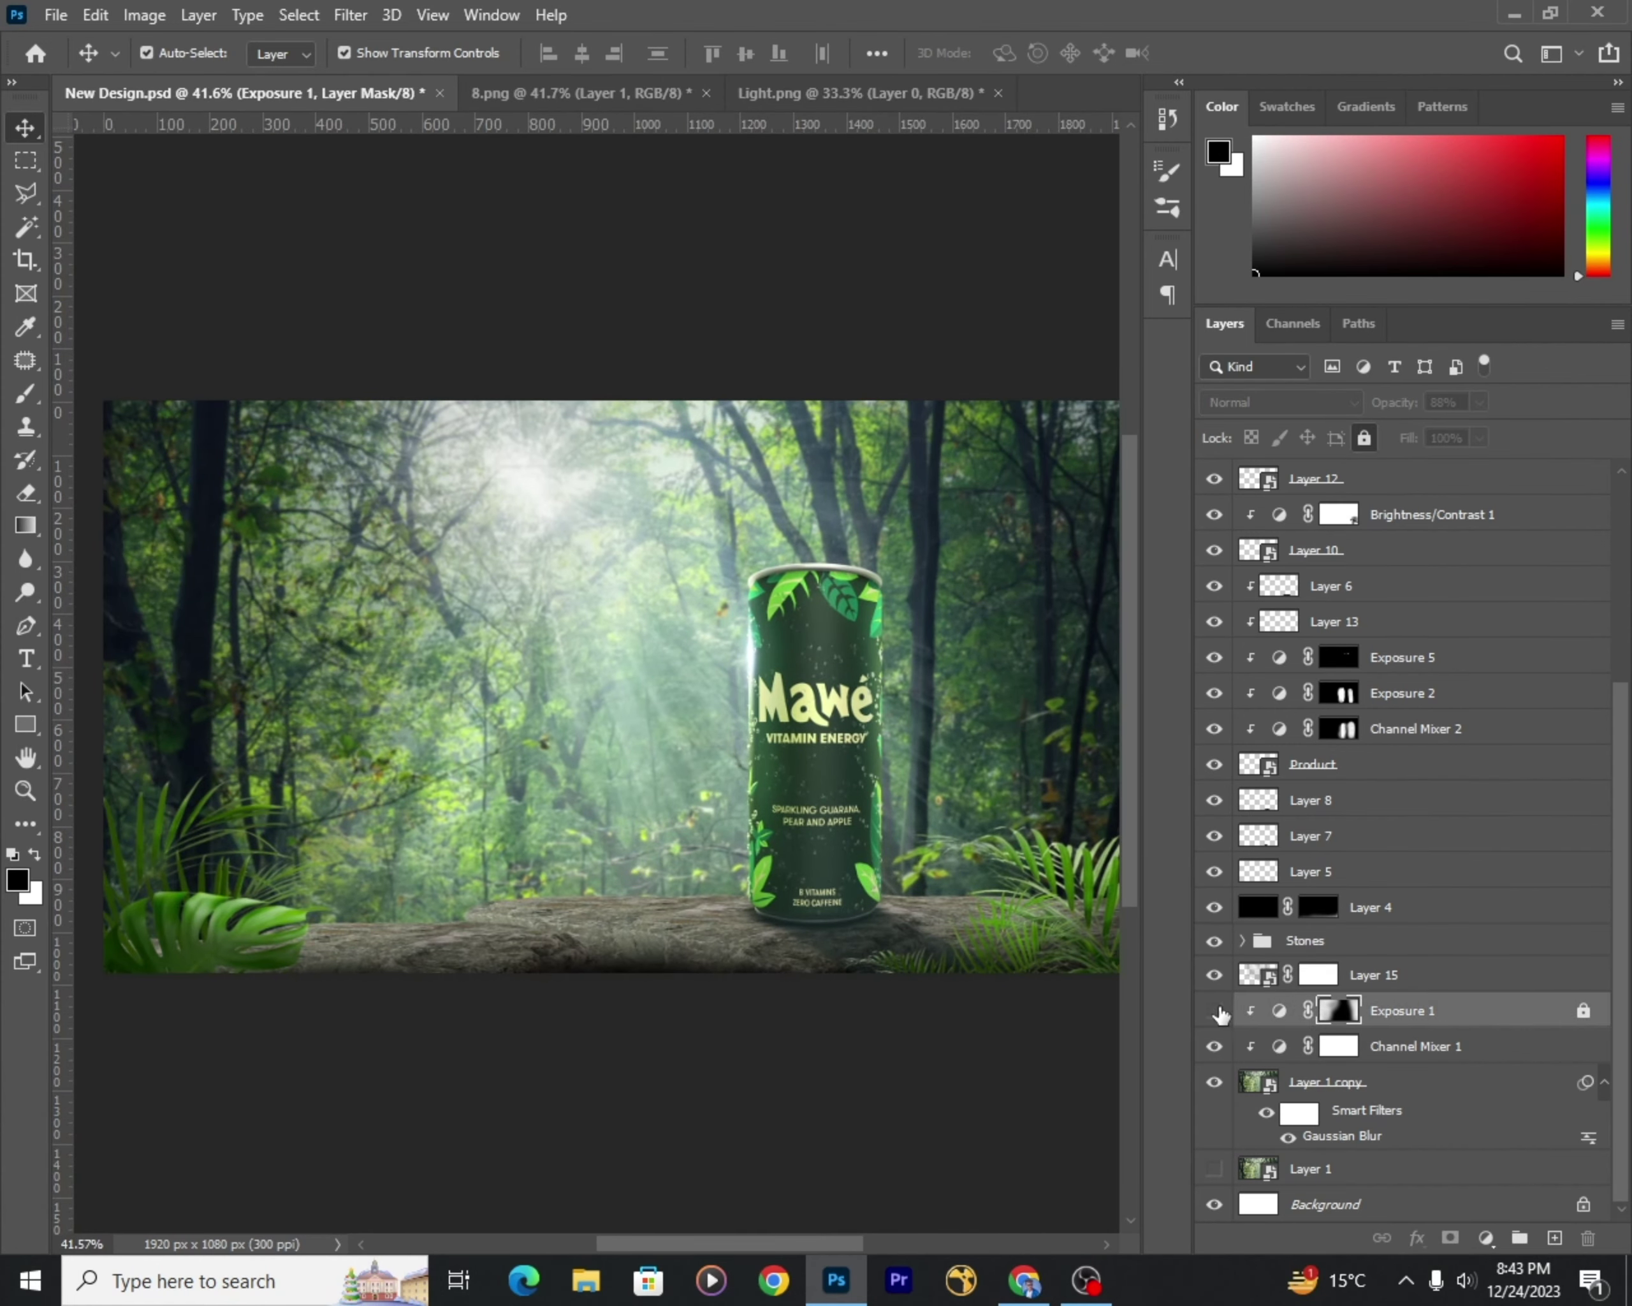
# Step: Add a clipped Brightness/Contrast adjustment with brightness -43 above Exposure 1
pyautogui.click(1401, 1045)
pyautogui.click(1486, 1238)
pyautogui.click(1498, 874)
pyautogui.moveTo(1359, 654); pyautogui.dragTo(1316, 654)
pyautogui.scroll(-5, 886, 719)
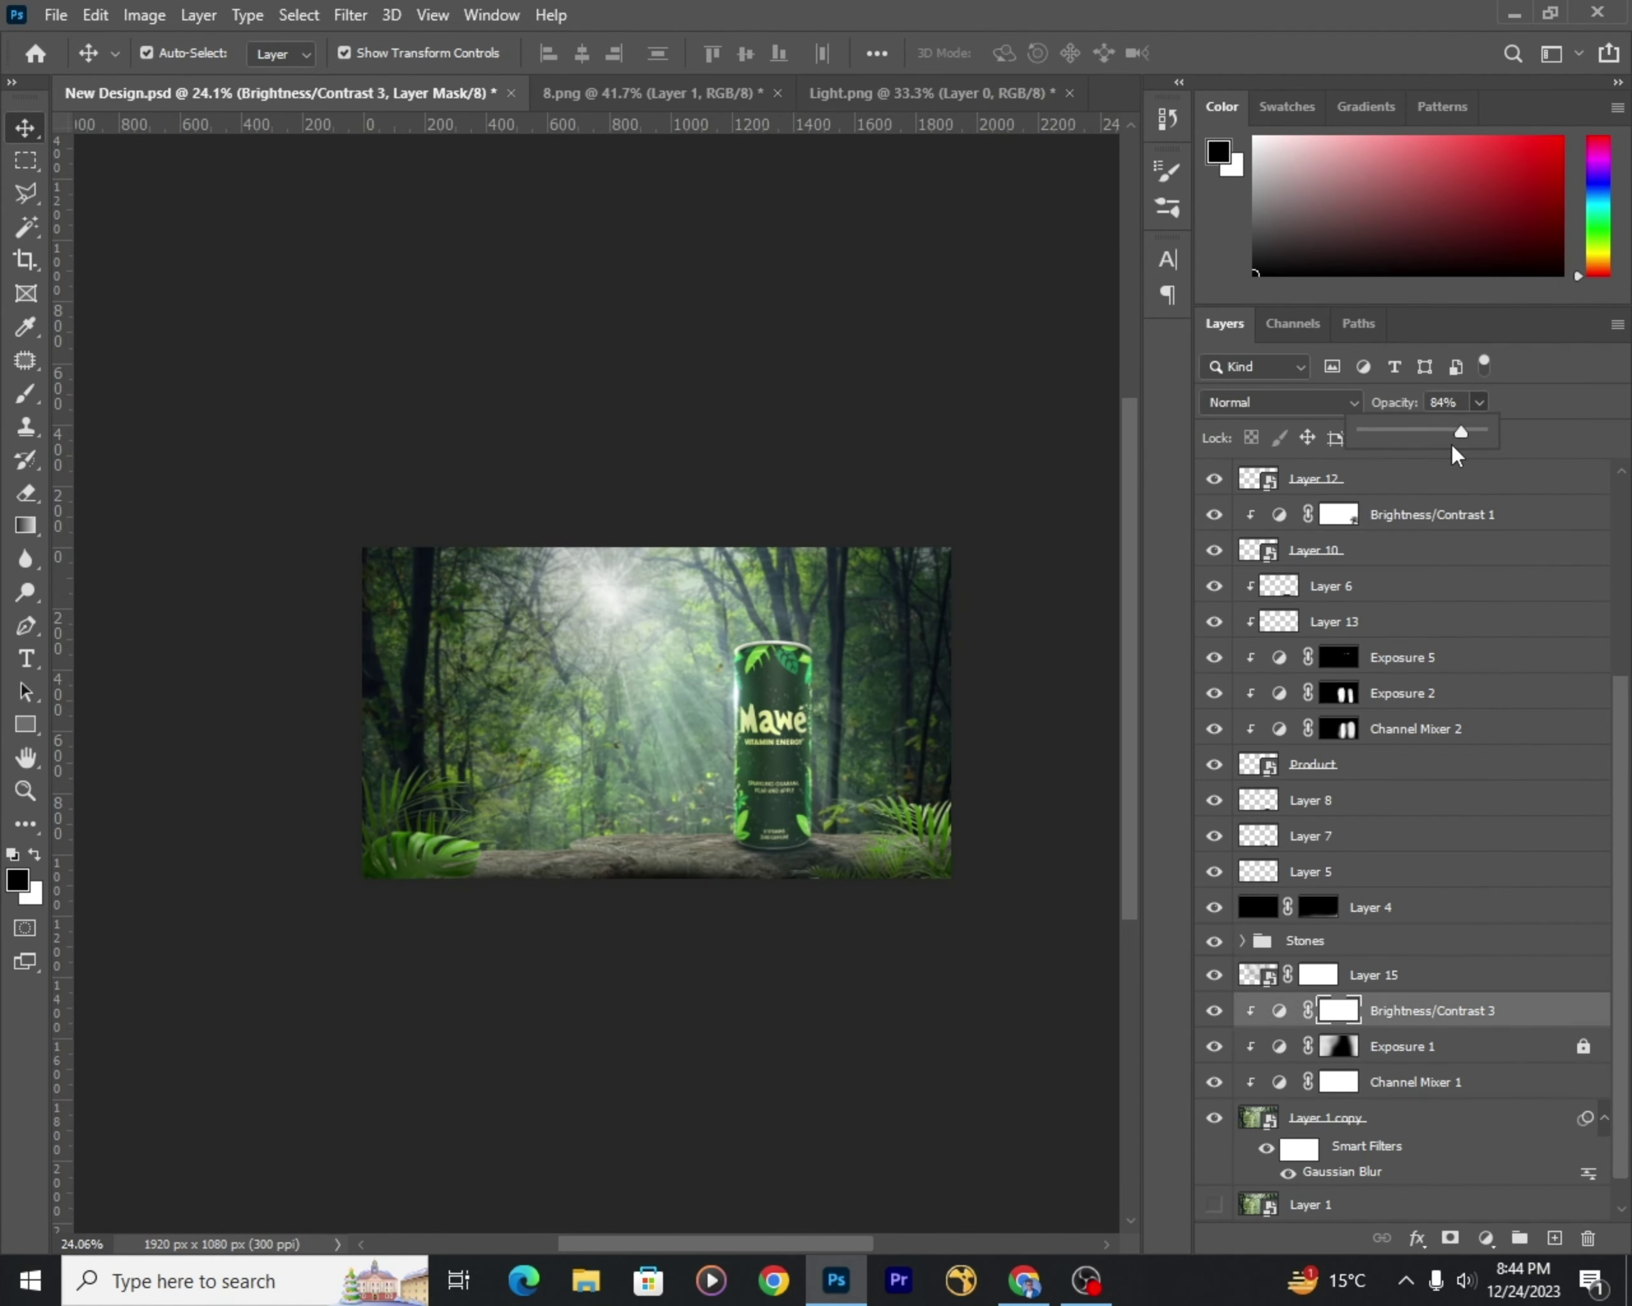
pyautogui.hotkey('alt', ']')
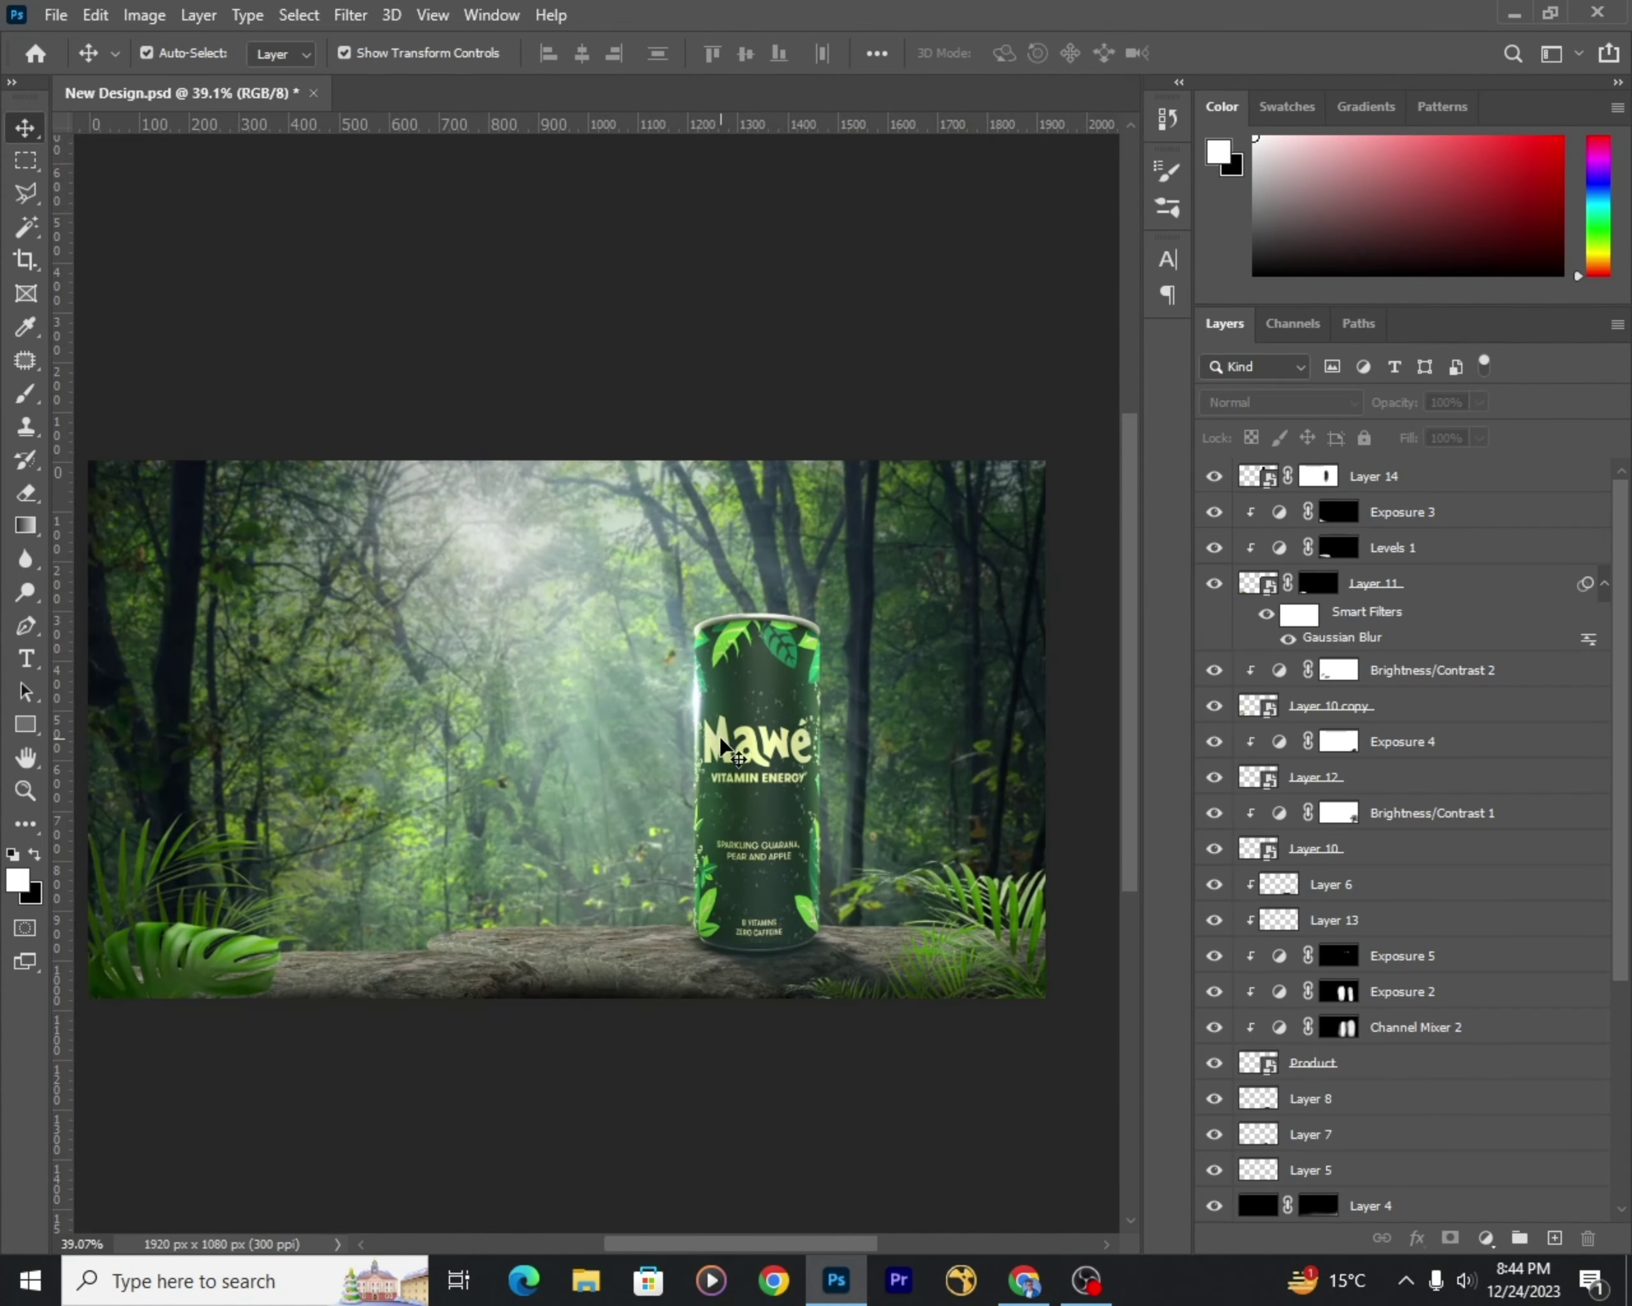
# Step: Duplicate light streak Layer 14 and rotate the copy into a highlight across the can's rim
pyautogui.hotkey('ctrl', 'j')
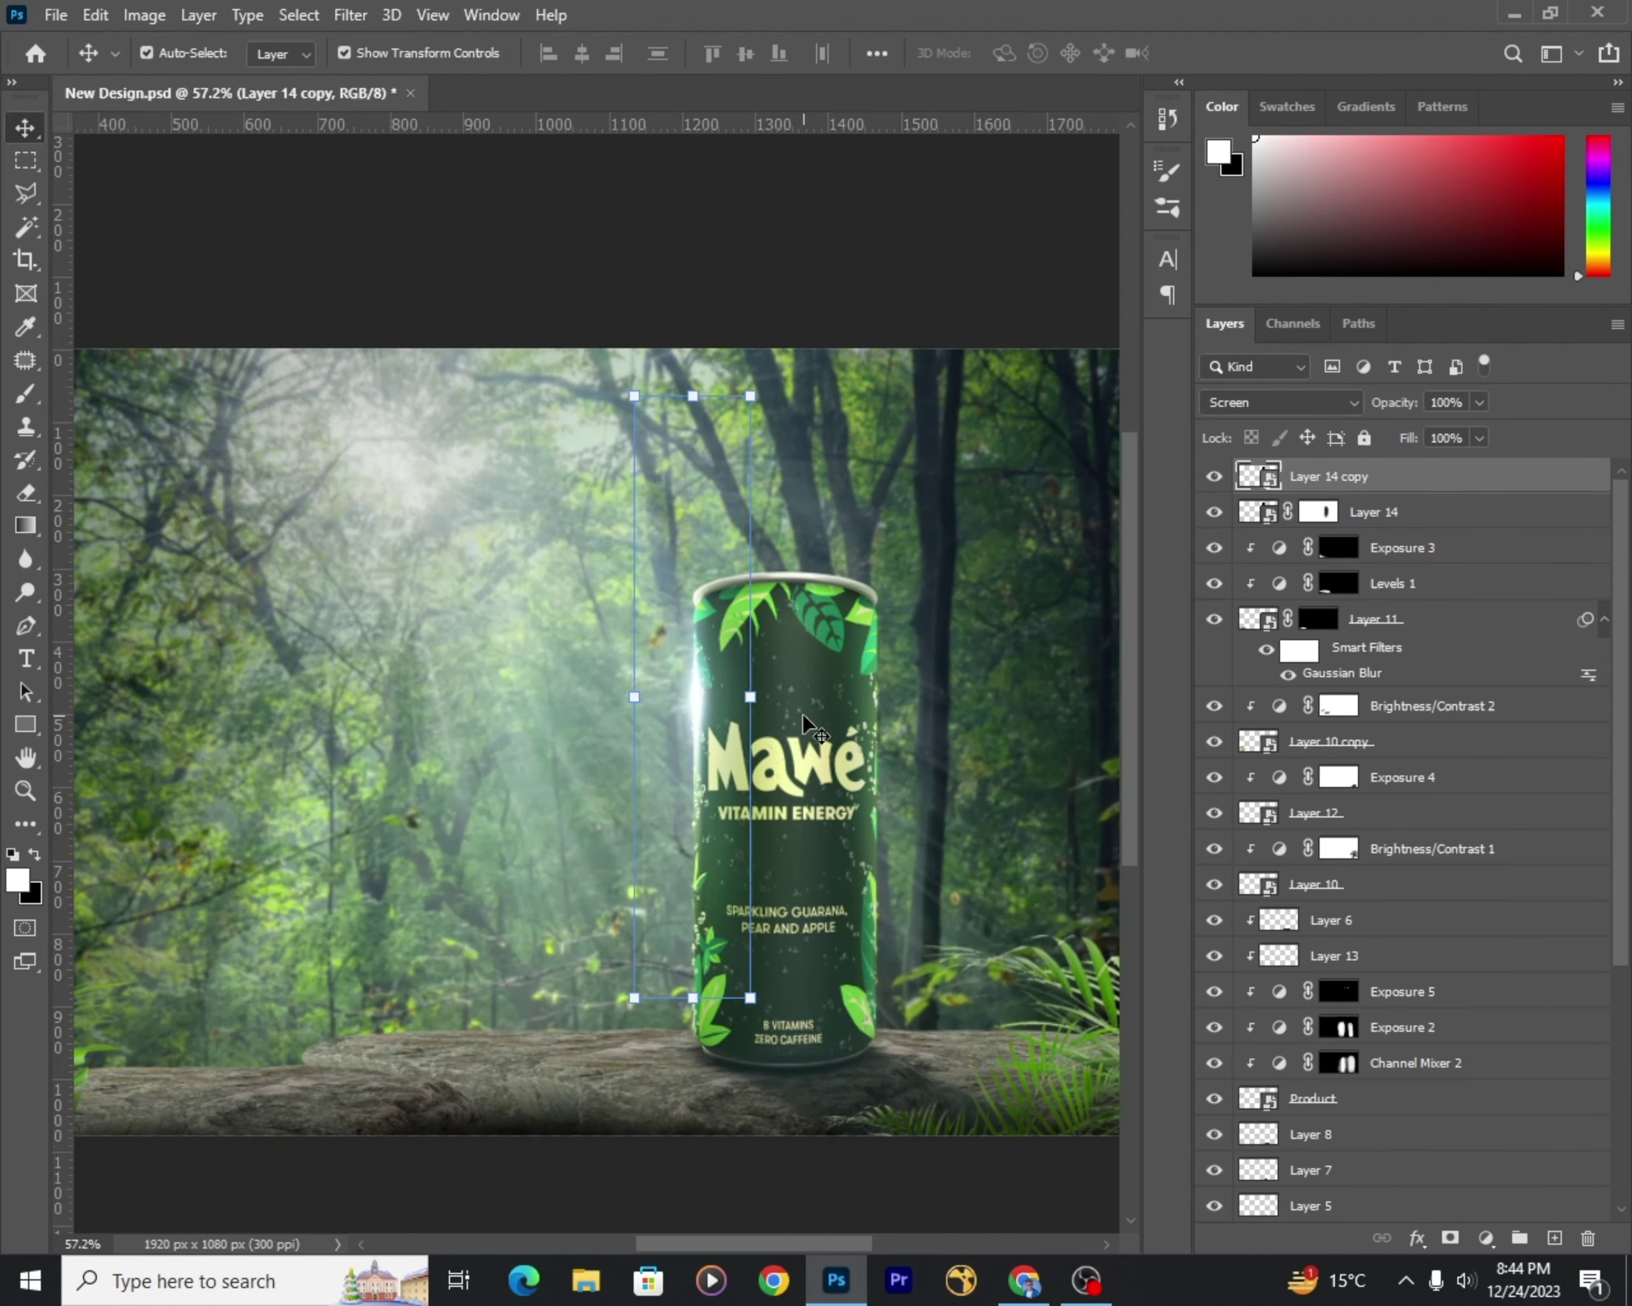
pyautogui.hotkey('ctrl', 't')
pyautogui.moveTo(804, 722); pyautogui.dragTo(992, 575)
pyautogui.keyDown('alt'); pyautogui.scroll(3, 657, 602); pyautogui.keyUp('alt')
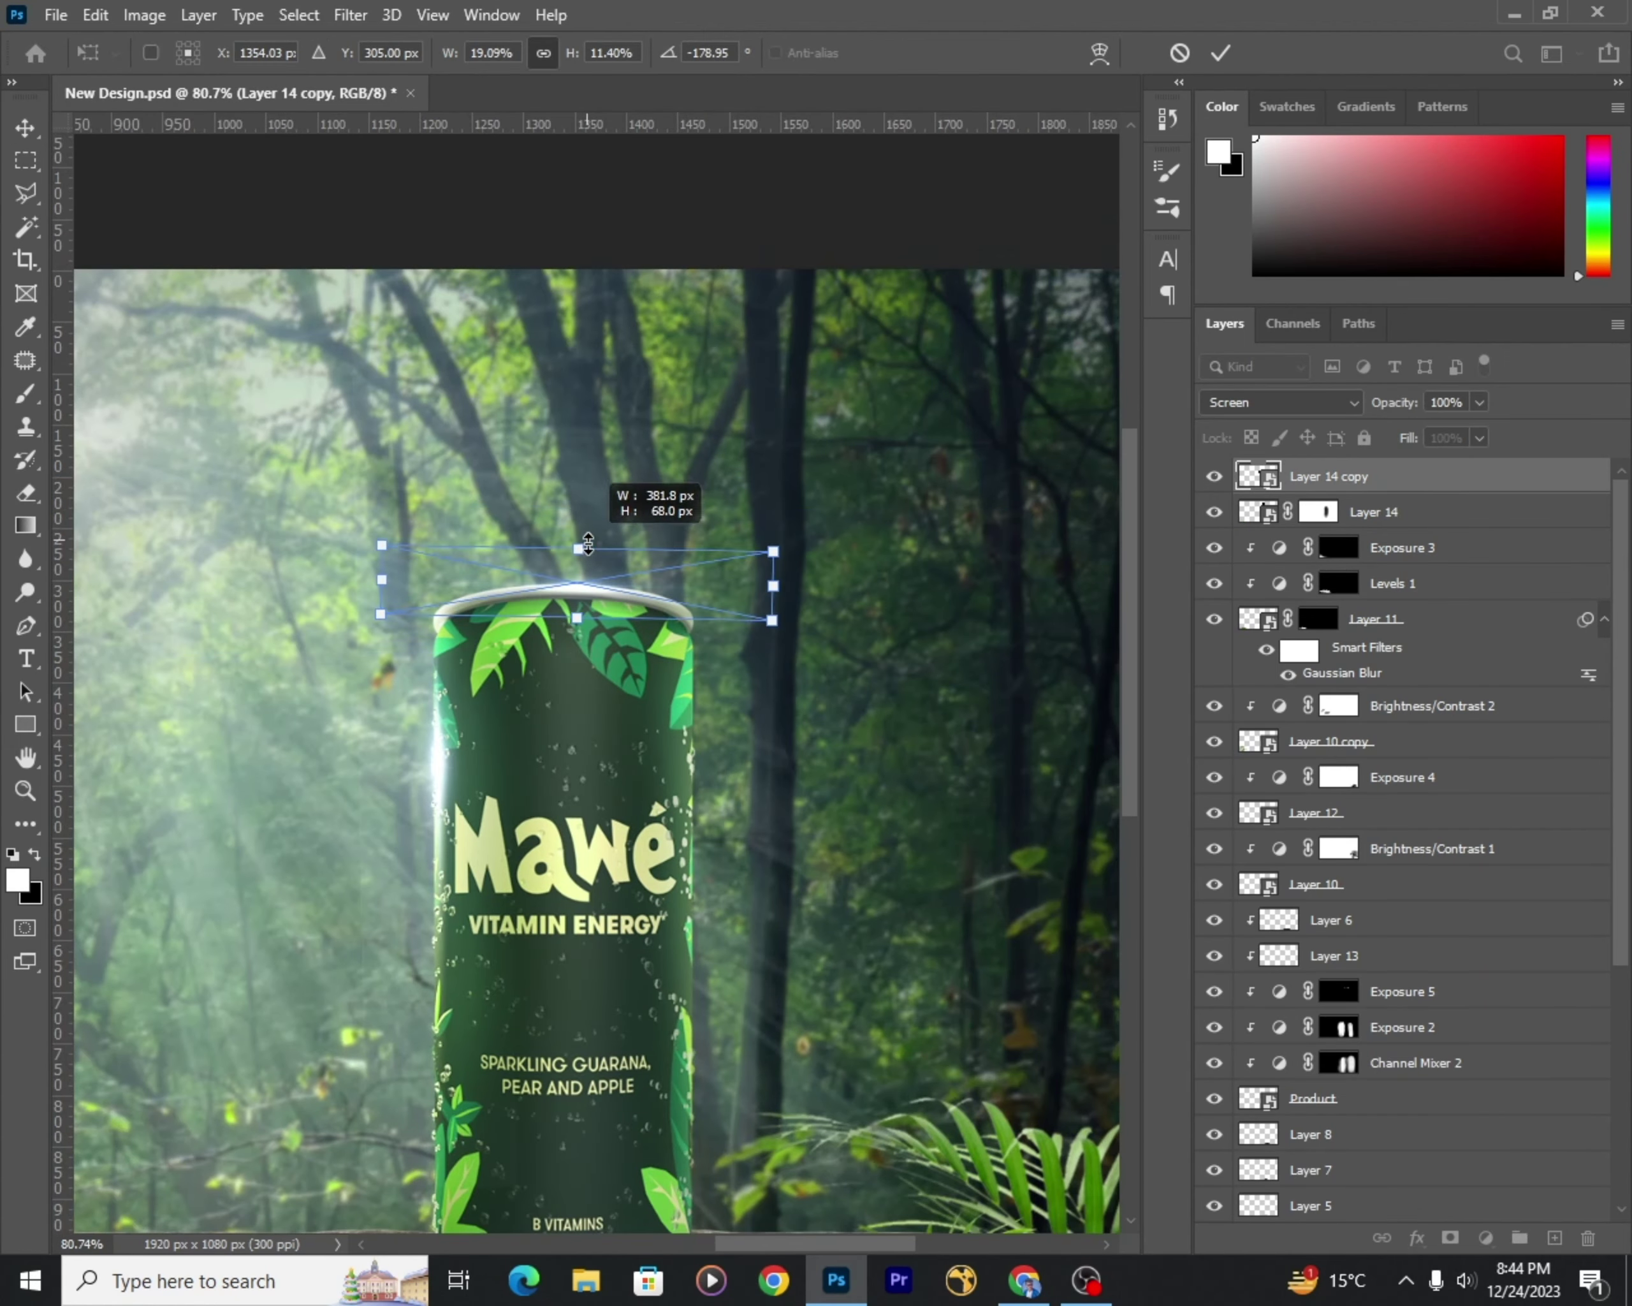
pyautogui.keyDown('alt'); pyautogui.scroll(3, 583, 548); pyautogui.keyUp('alt')
pyautogui.moveTo(582, 548); pyautogui.dragTo(565, 612)
pyautogui.keyDown('alt'); pyautogui.scroll(-5, 778, 586); pyautogui.keyUp('alt')
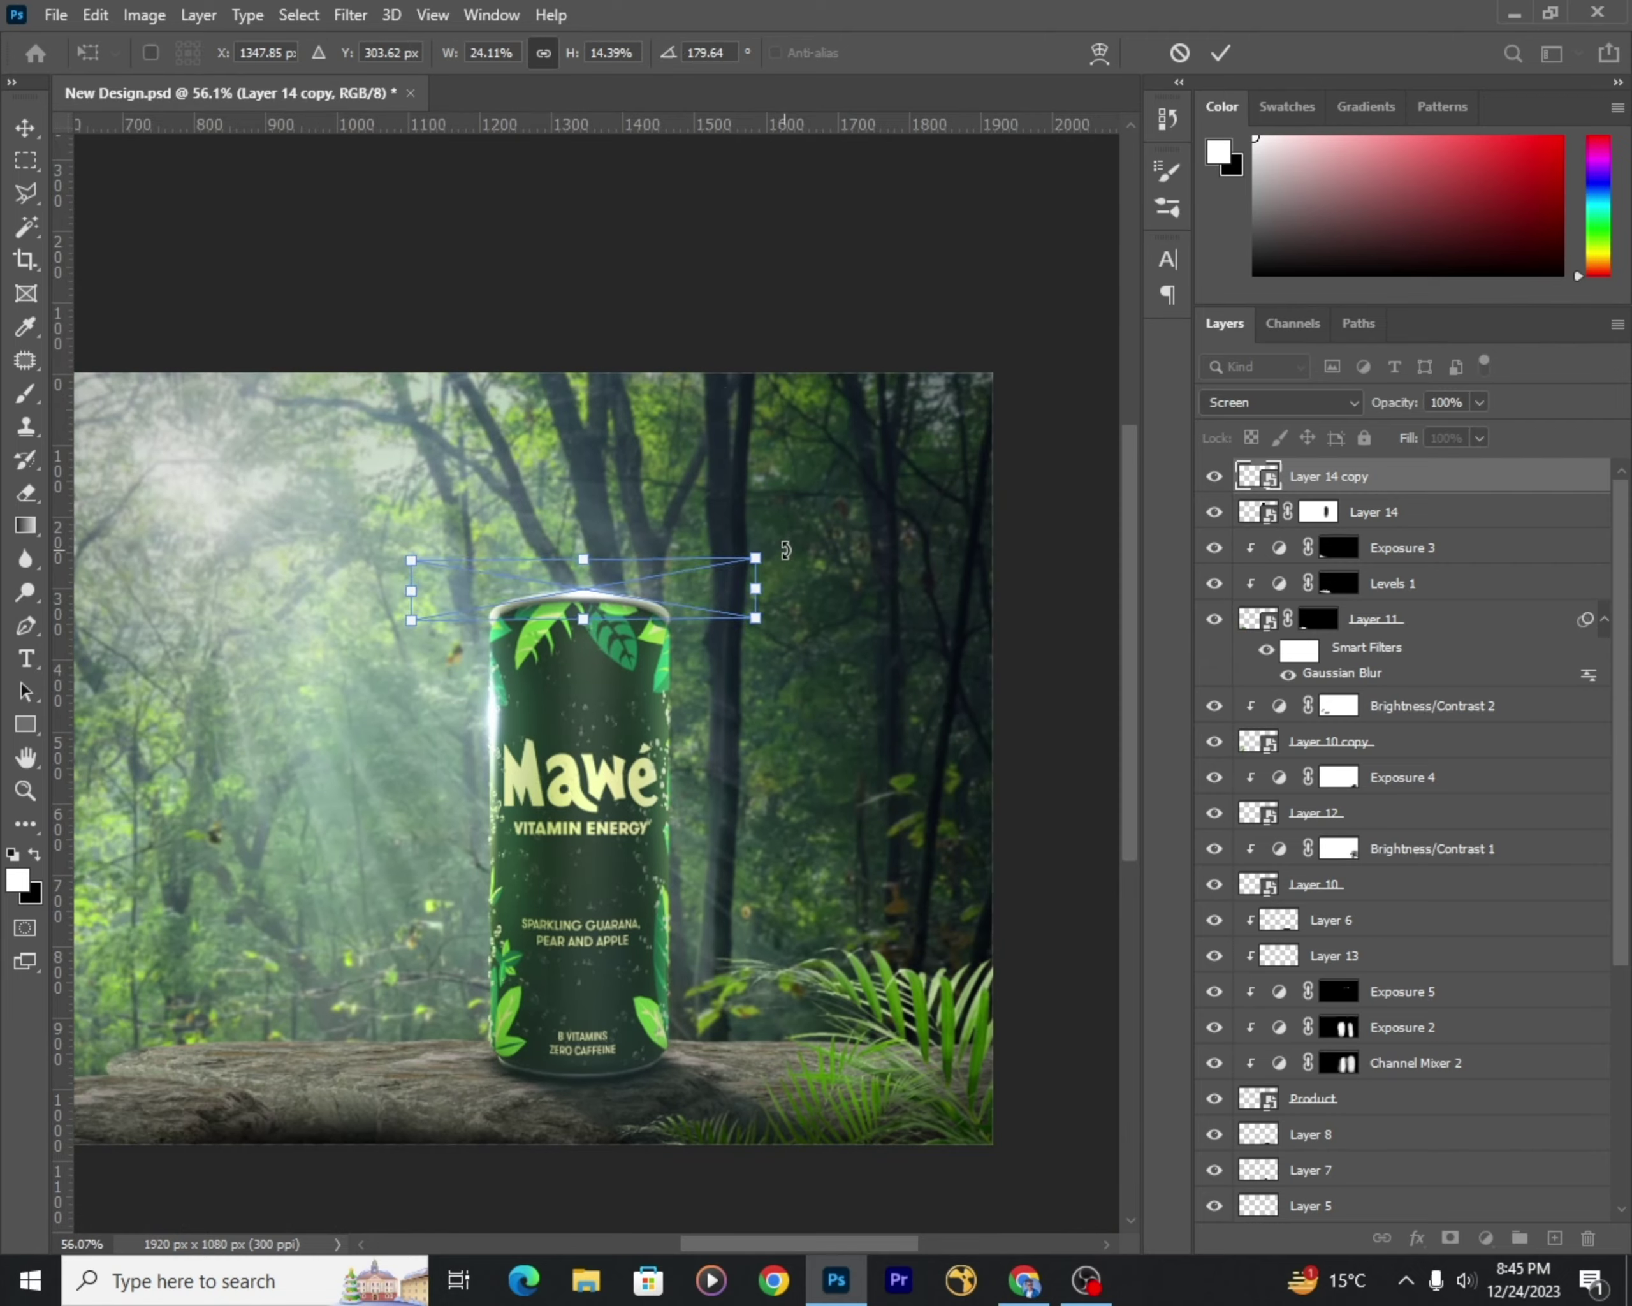
pyautogui.press('Return')
pyautogui.keyDown('alt'); pyautogui.scroll(-3, 688, 535); pyautogui.keyUp('alt')
pyautogui.keyDown('alt'); pyautogui.scroll(1, 634, 509); pyautogui.keyUp('alt')
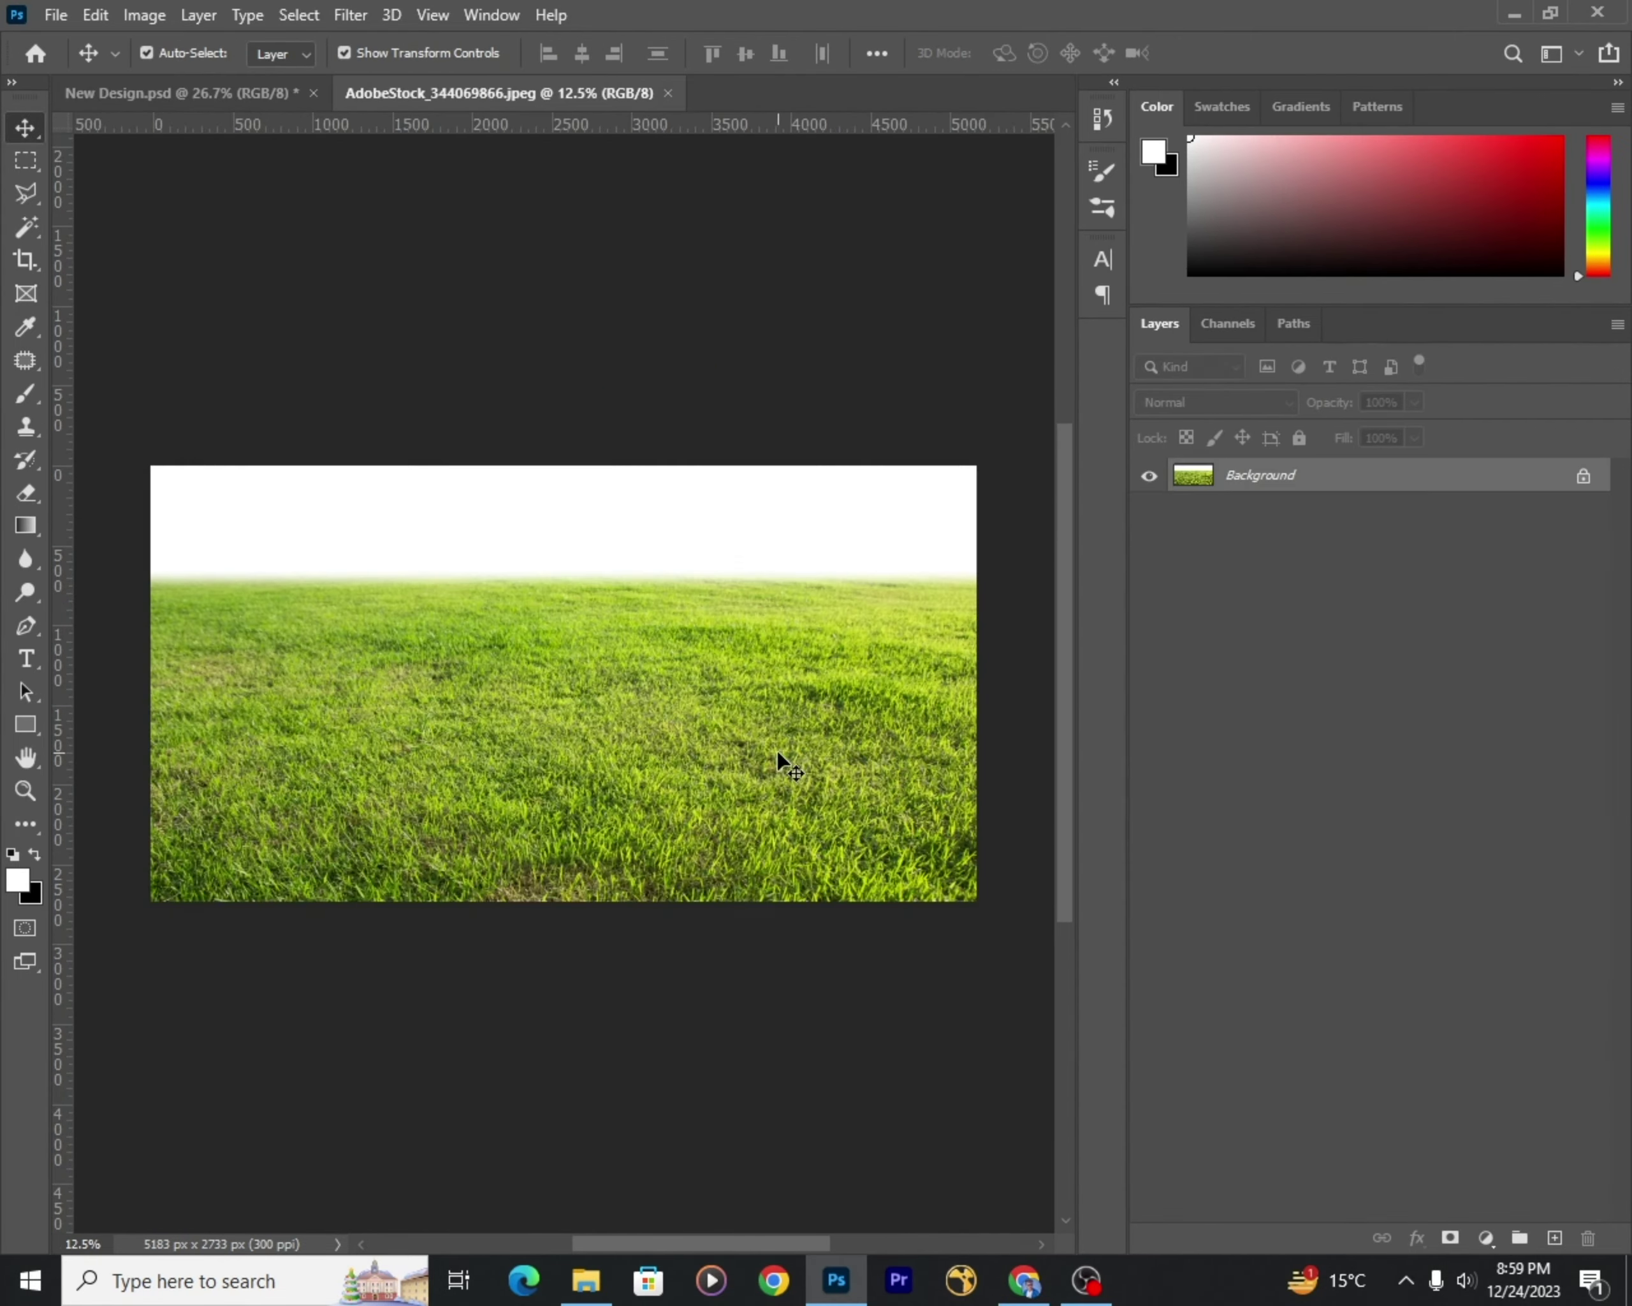
pyautogui.moveTo(783, 762); pyautogui.dragTo(798, 944)
# Step: Unlock the grass background and raise a Blue channel copy's Levels black input to 120
pyautogui.click(1013, 536)
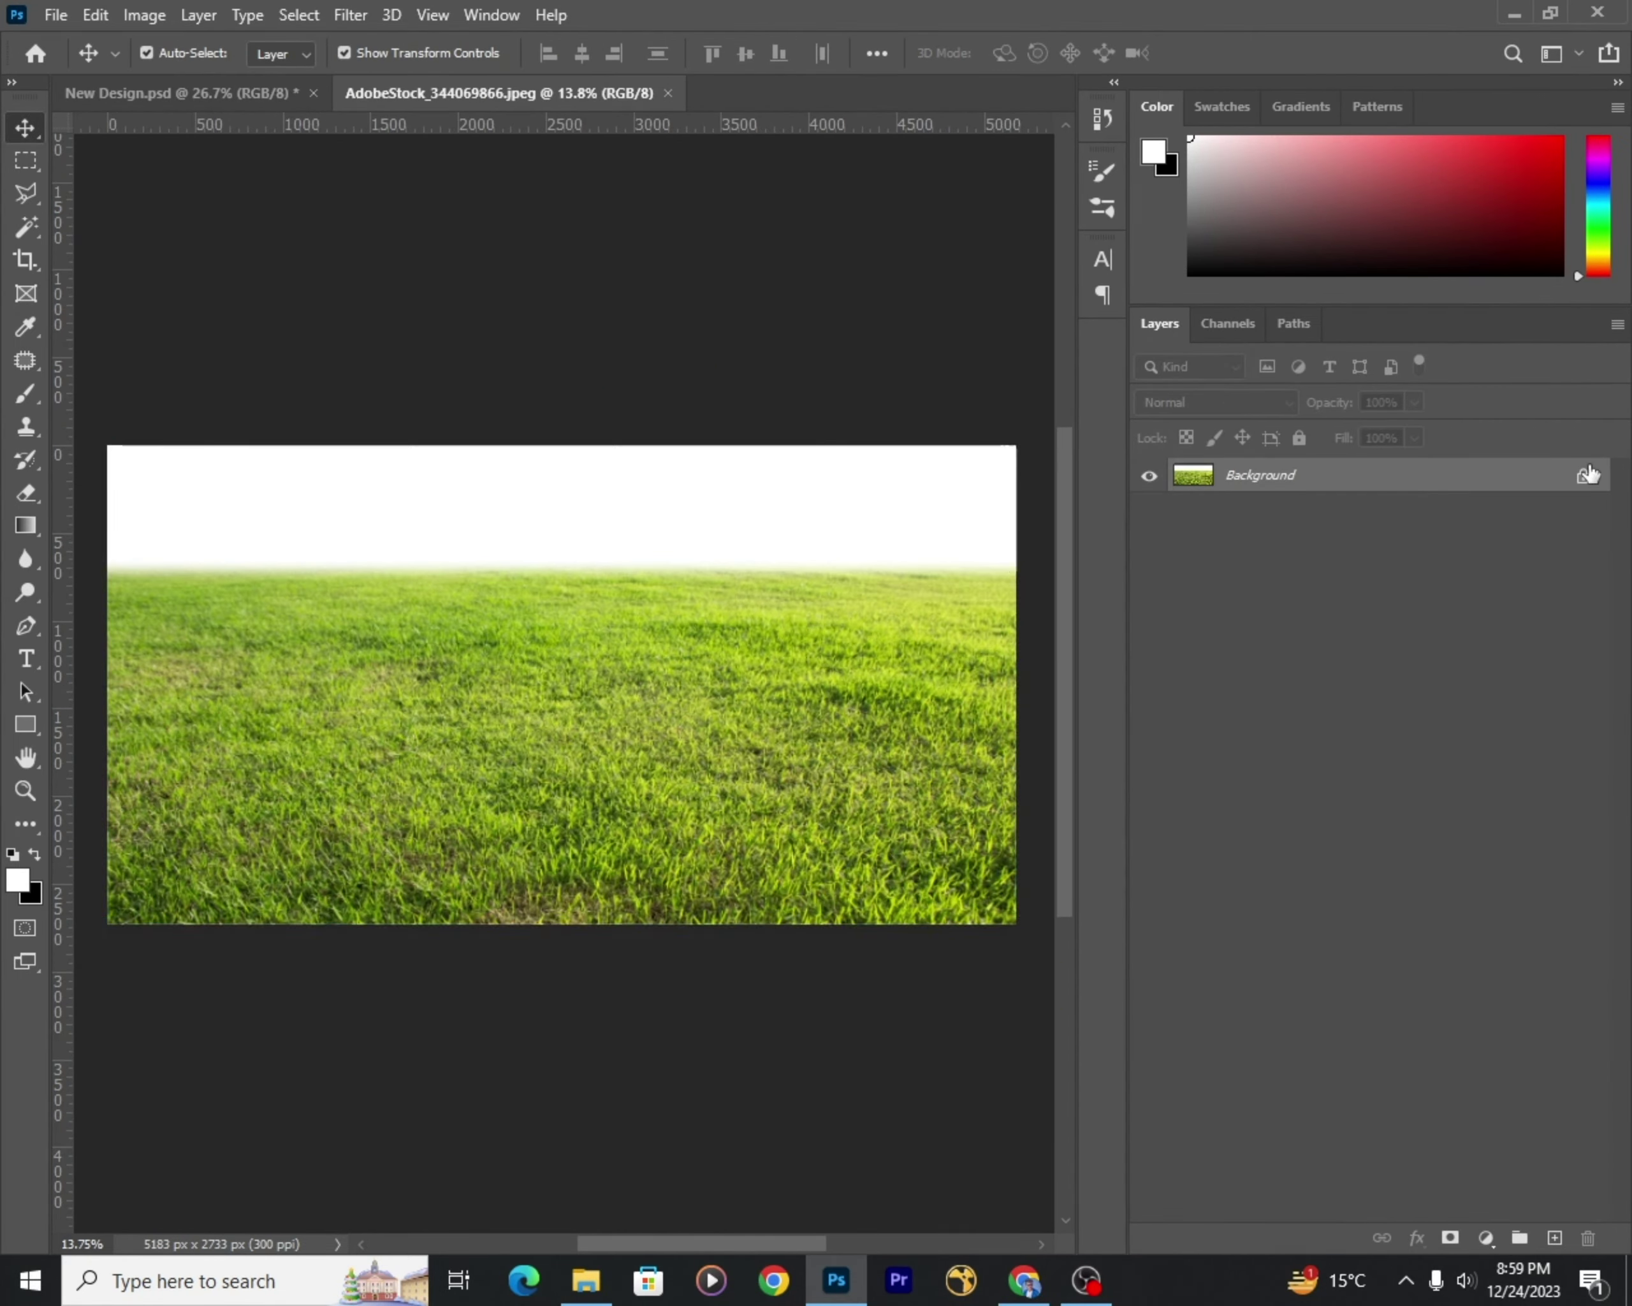
pyautogui.click(1589, 474)
pyautogui.click(1227, 323)
pyautogui.click(1264, 421)
pyautogui.moveTo(1257, 450); pyautogui.dragTo(1552, 1237)
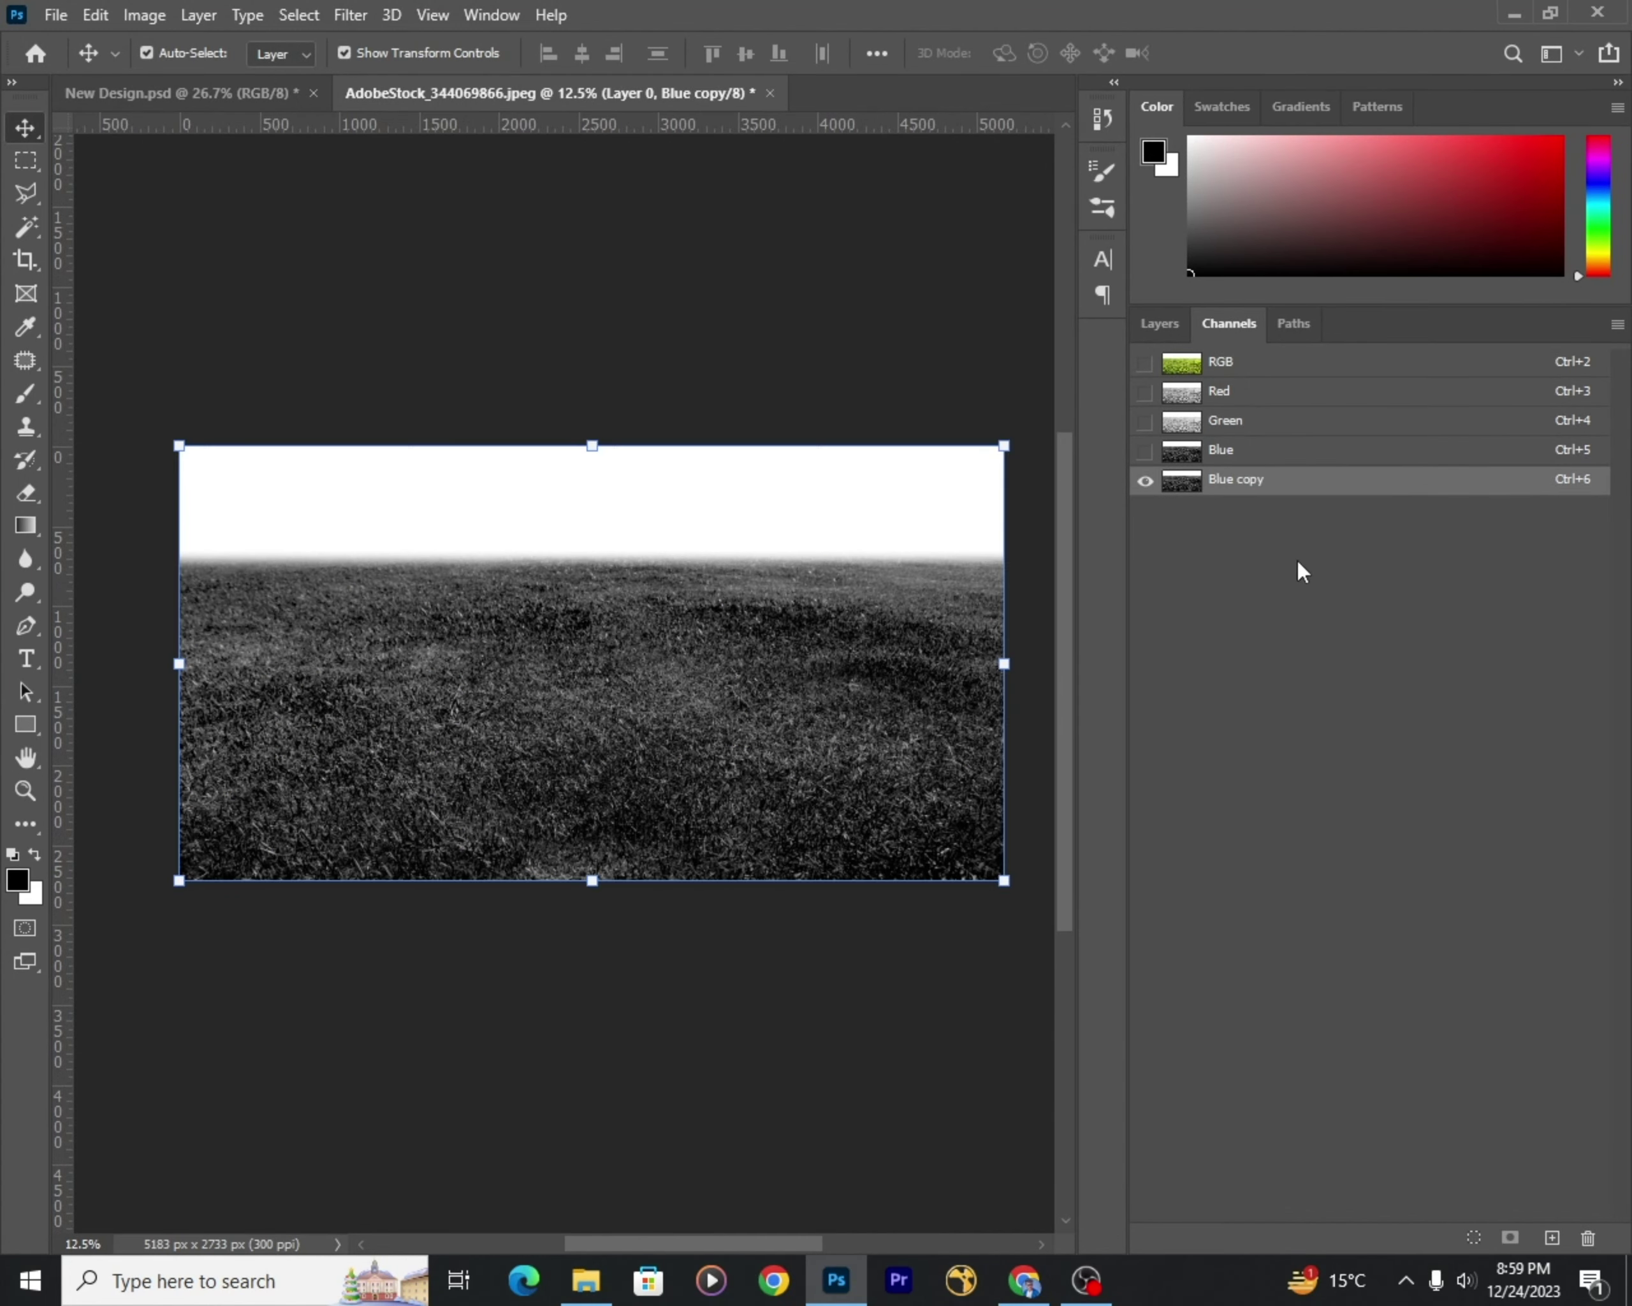
pyautogui.click(145, 15)
pyautogui.click(485, 103)
pyautogui.moveTo(1117, 585); pyautogui.dragTo(1255, 585)
pyautogui.press('Return')
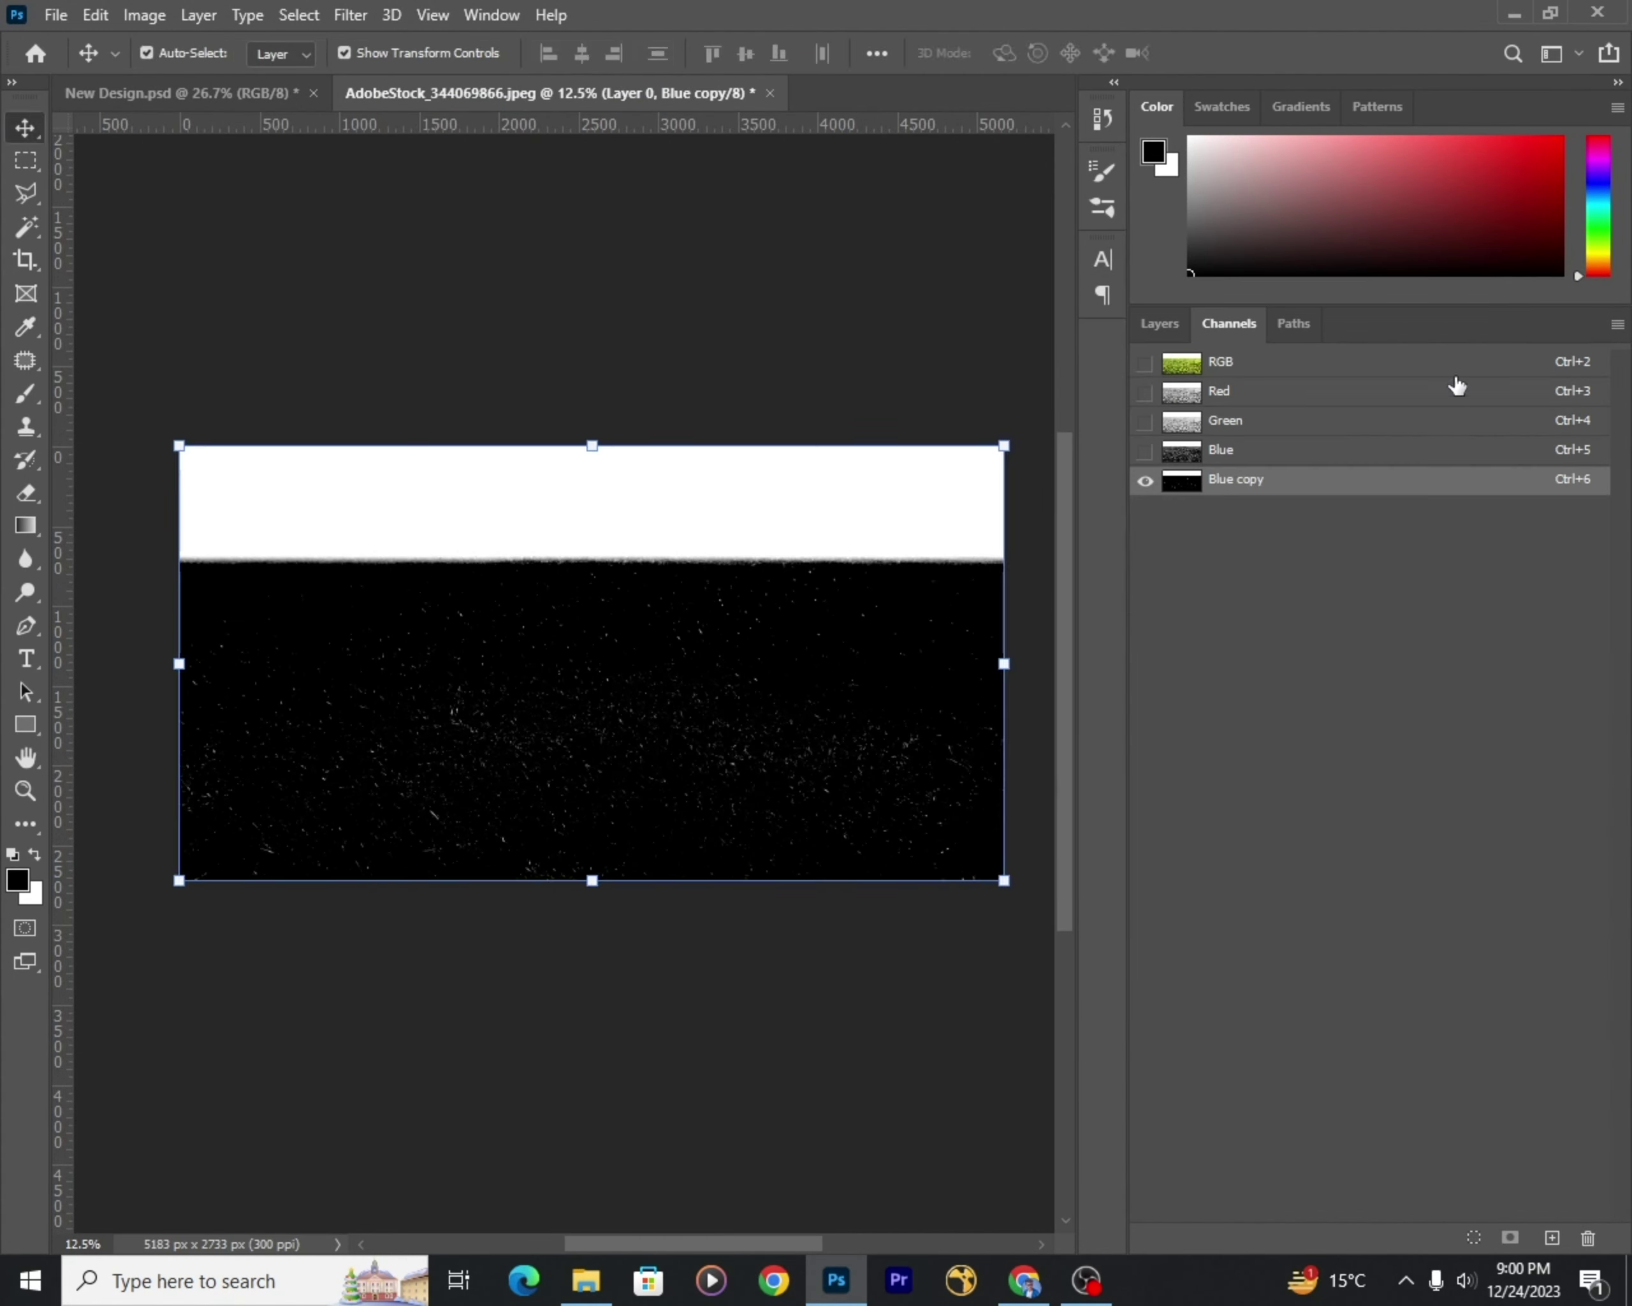
# Step: Lasso the grass onto its own layer and drag it into New Design.psd
pyautogui.moveTo(25, 193); pyautogui.dragTo(86, 200)
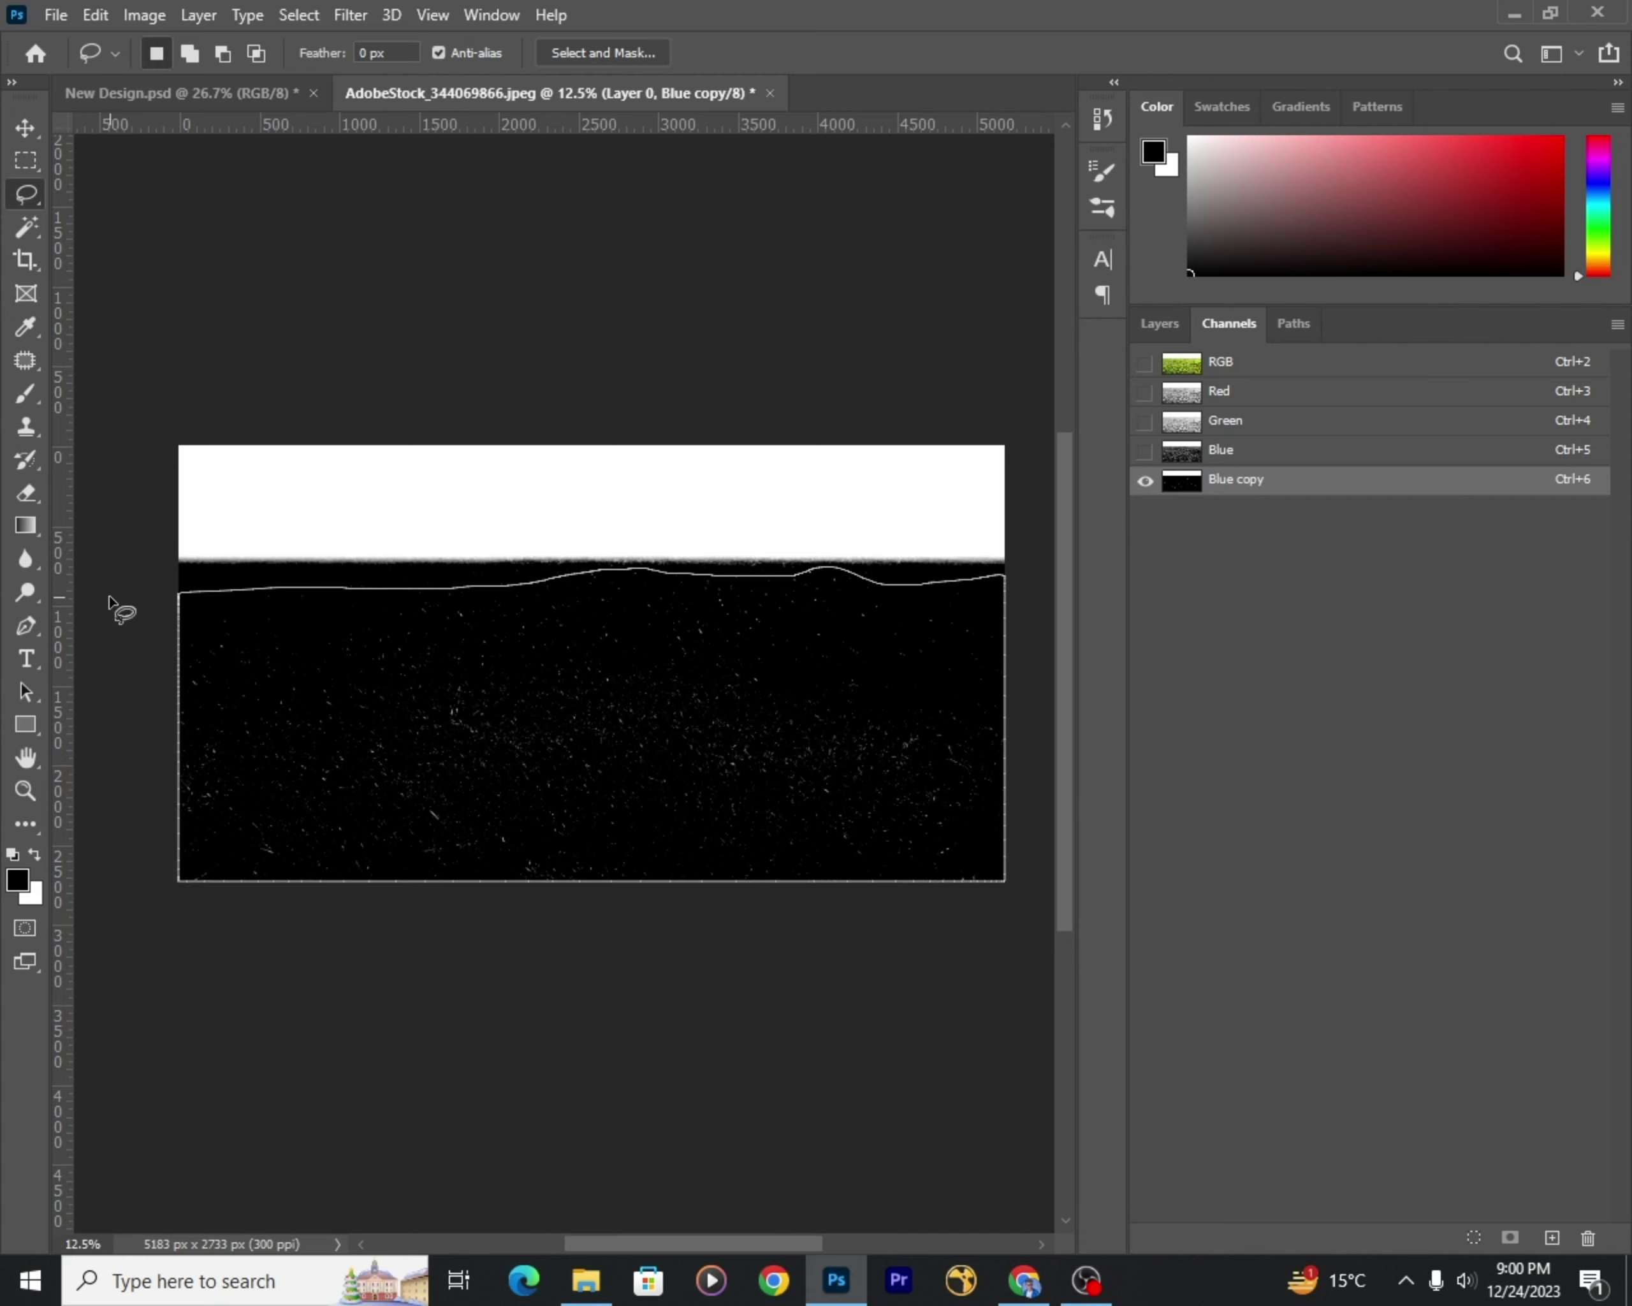
pyautogui.click(1181, 362)
pyautogui.click(1161, 323)
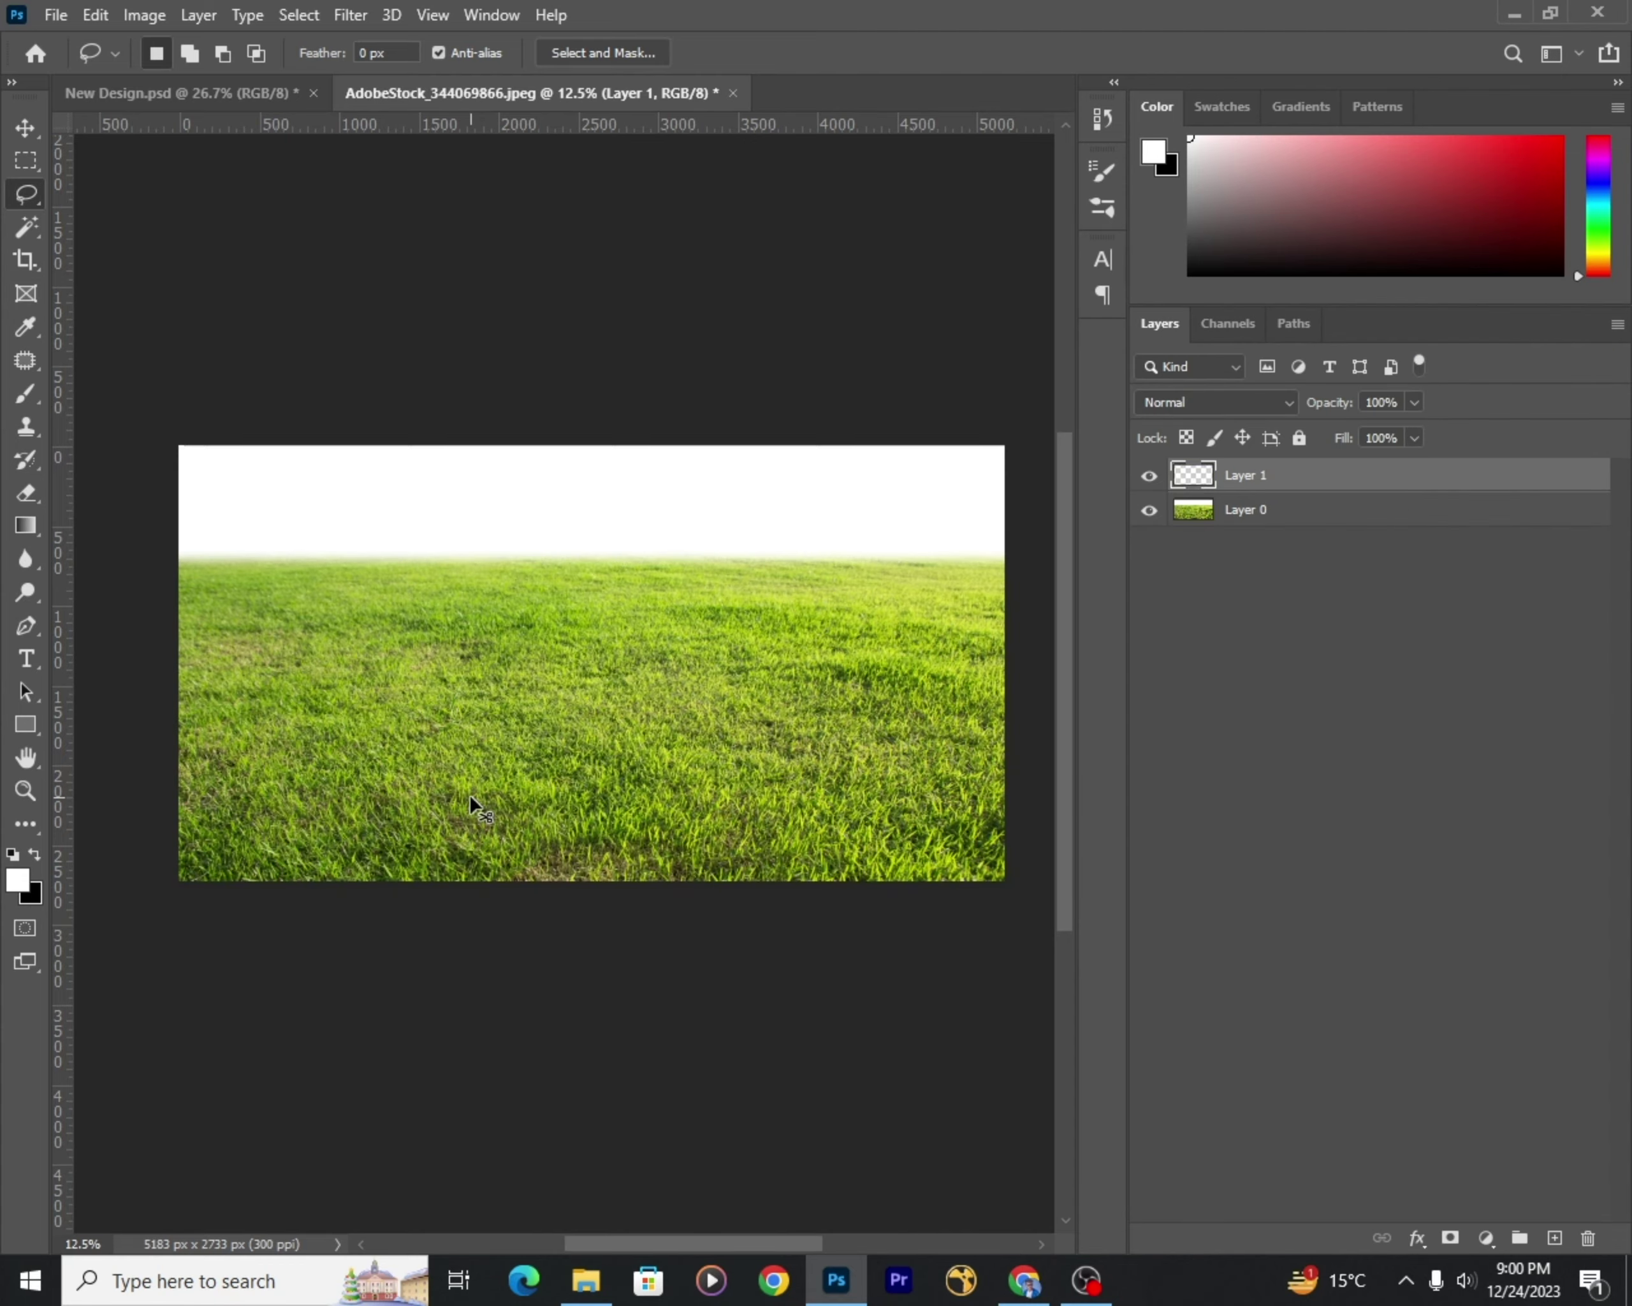
pyautogui.click(1175, 528)
pyautogui.press('v')
pyautogui.moveTo(589, 665); pyautogui.dragTo(616, 445)
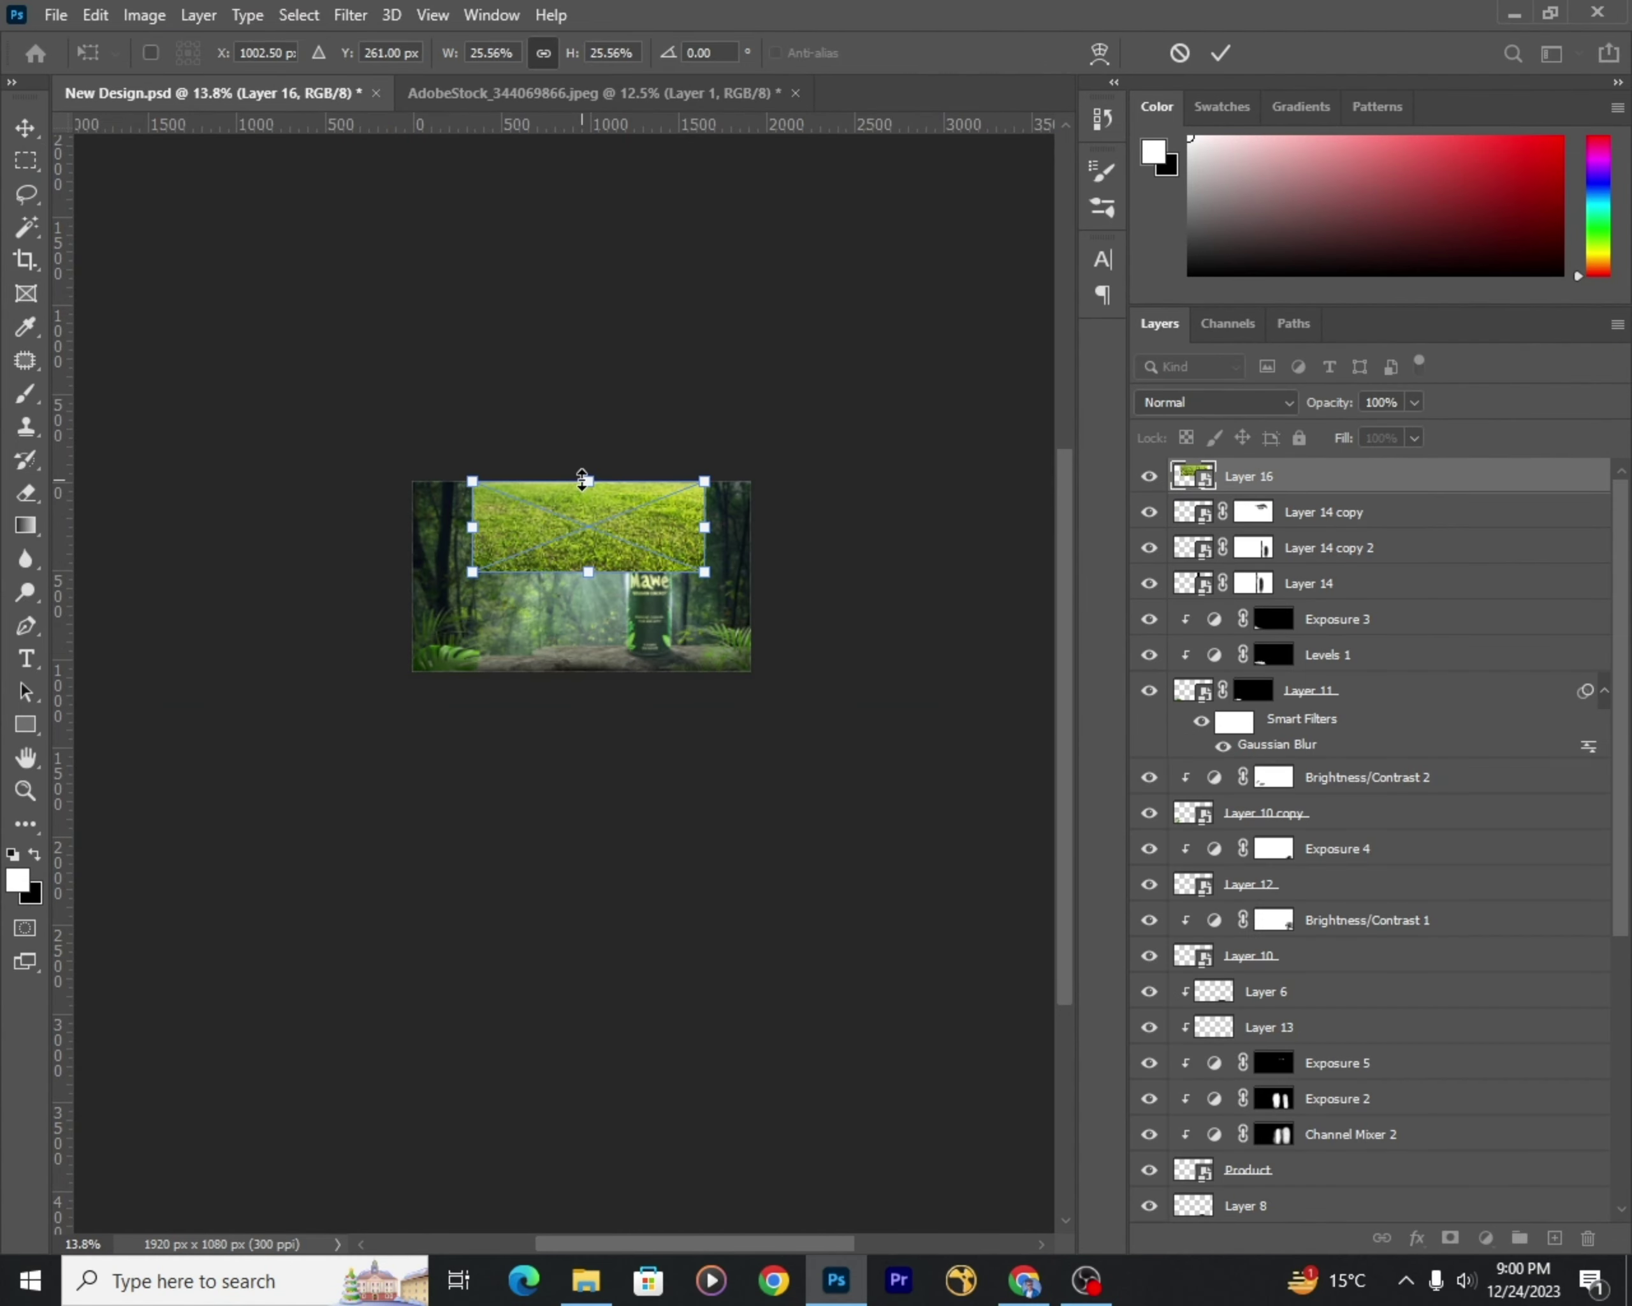
# Step: Move Layer 16 below Layer 4 and flatten it into a wide grass strip over the rock
pyautogui.click(1150, 478)
pyautogui.moveTo(1253, 475); pyautogui.dragTo(1323, 903)
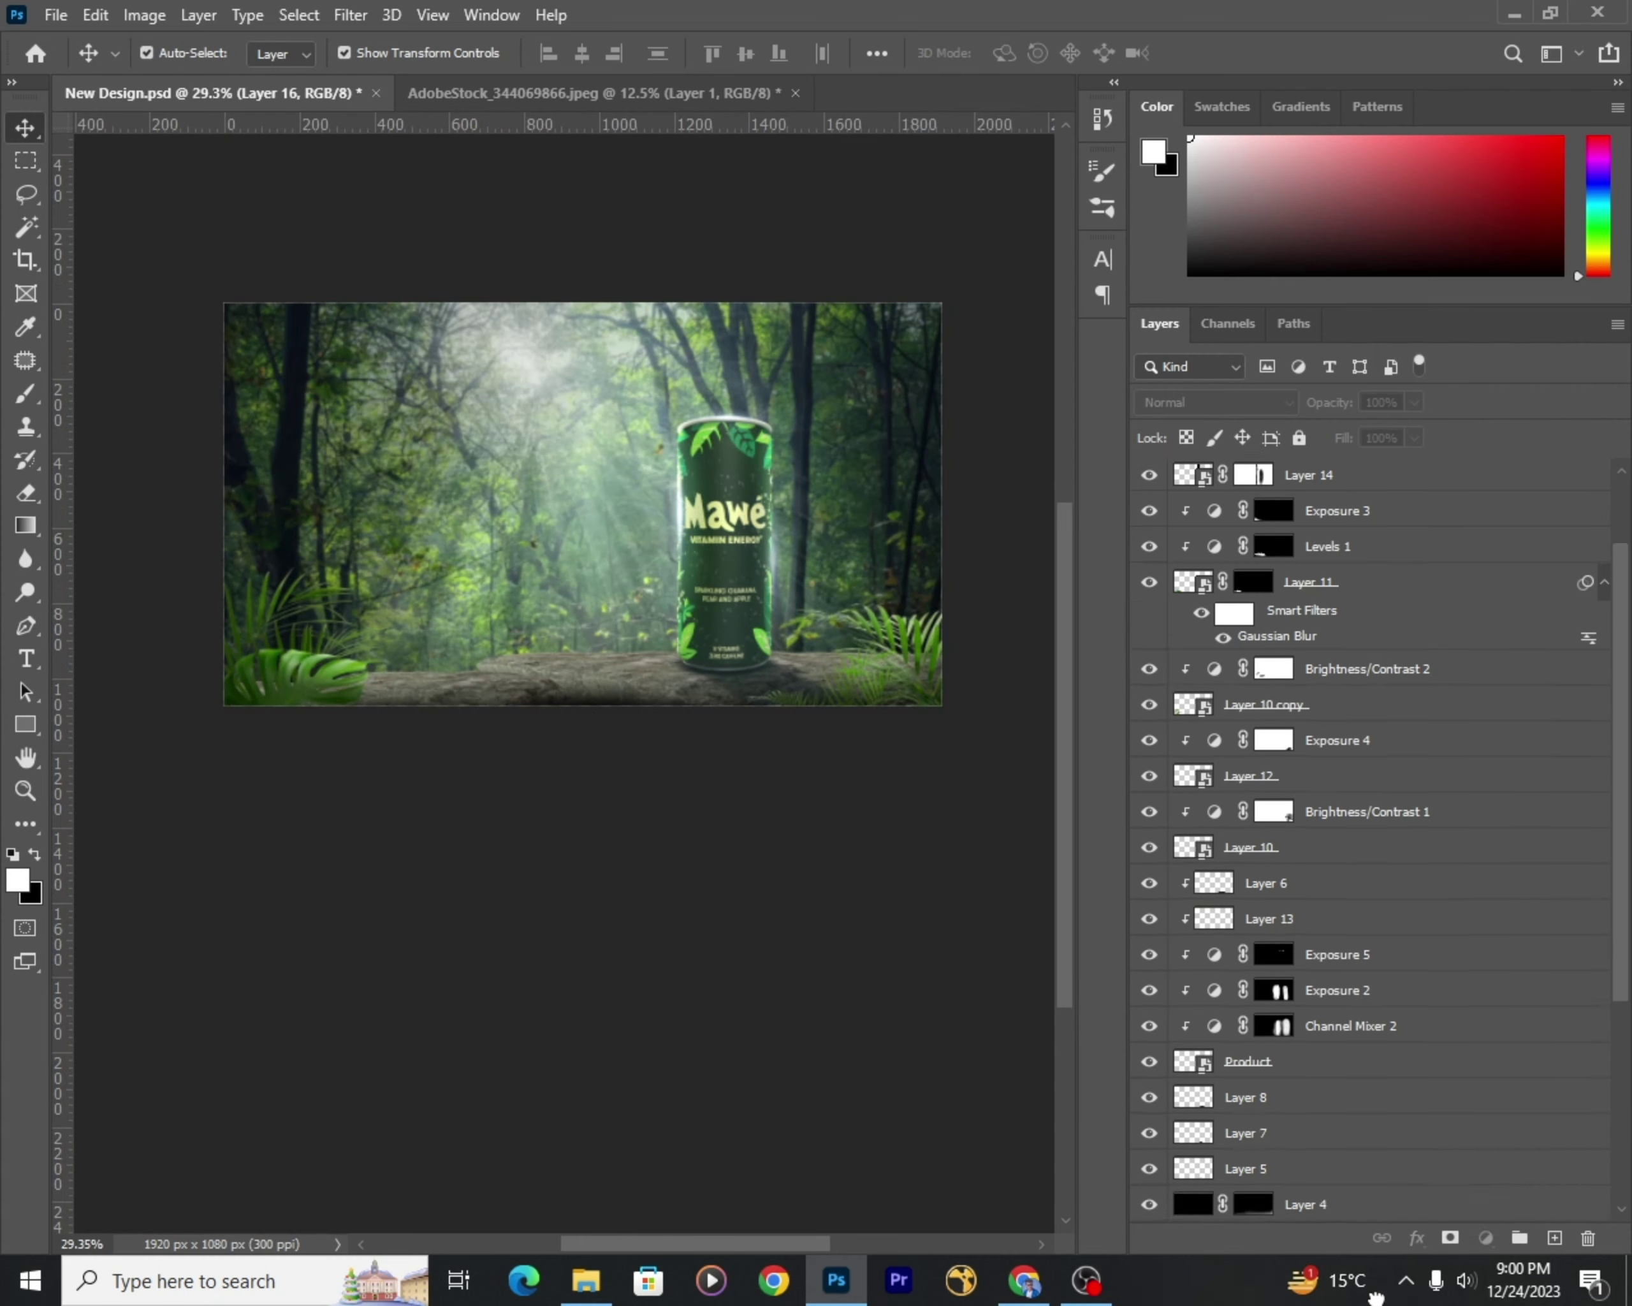
pyautogui.click(1150, 872)
pyautogui.hotkey('ctrl', 't')
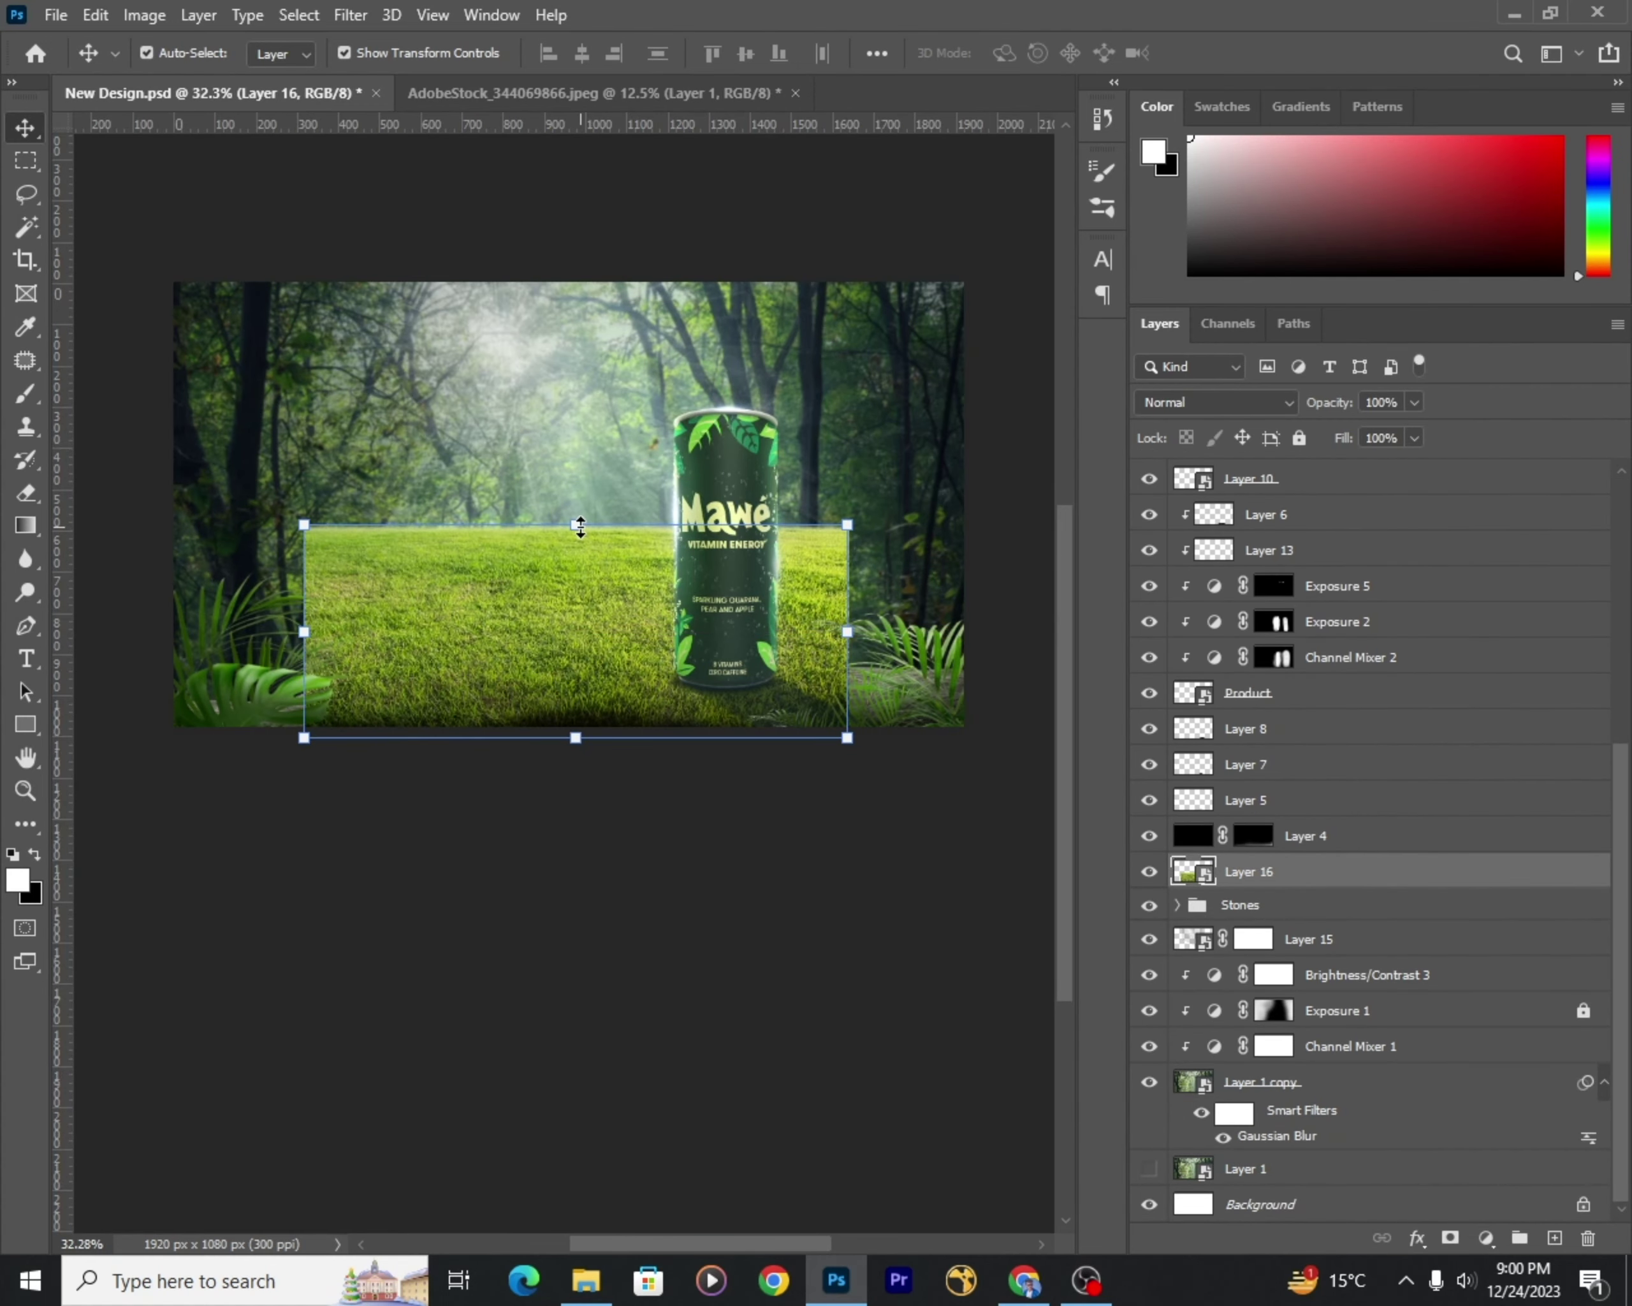
pyautogui.moveTo(583, 521); pyautogui.dragTo(620, 628)
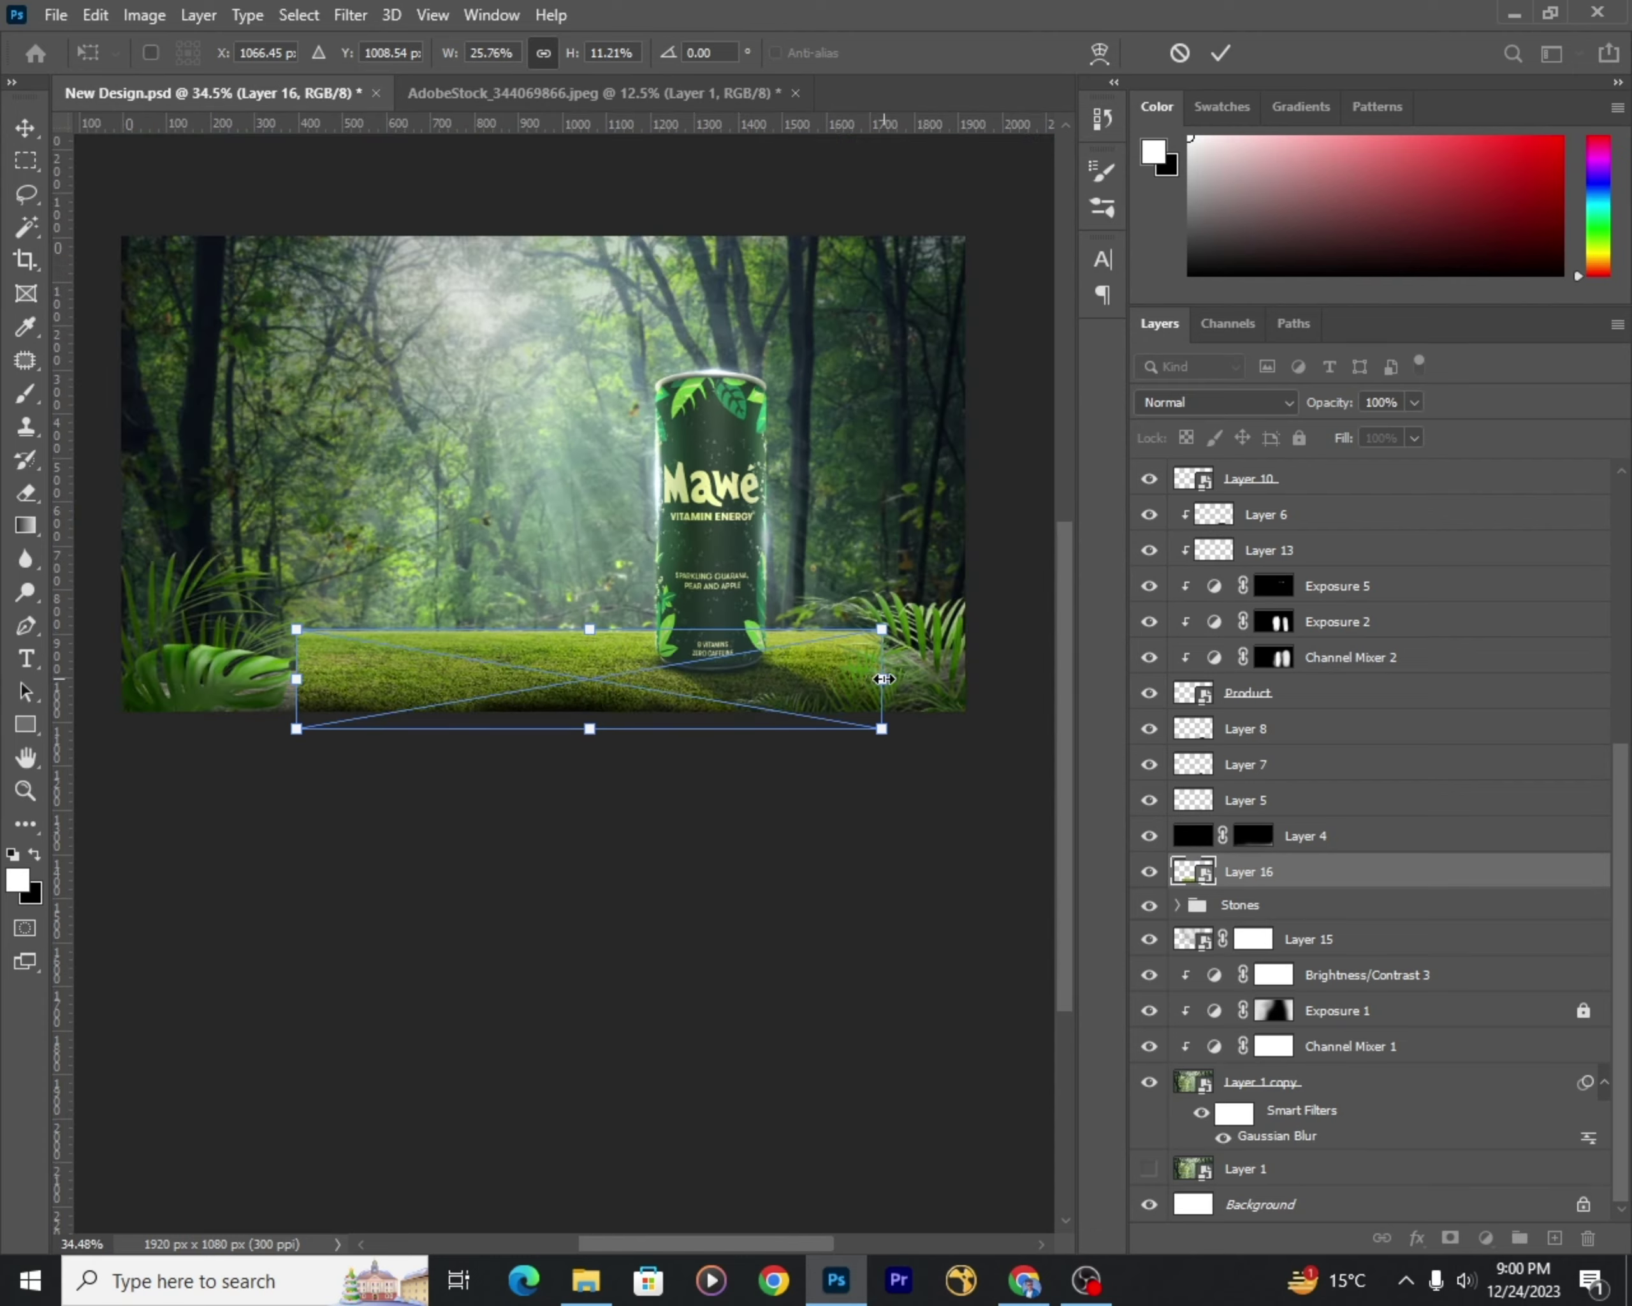
pyautogui.moveTo(301, 677); pyautogui.dragTo(88, 677)
pyautogui.moveTo(539, 730); pyautogui.dragTo(543, 744)
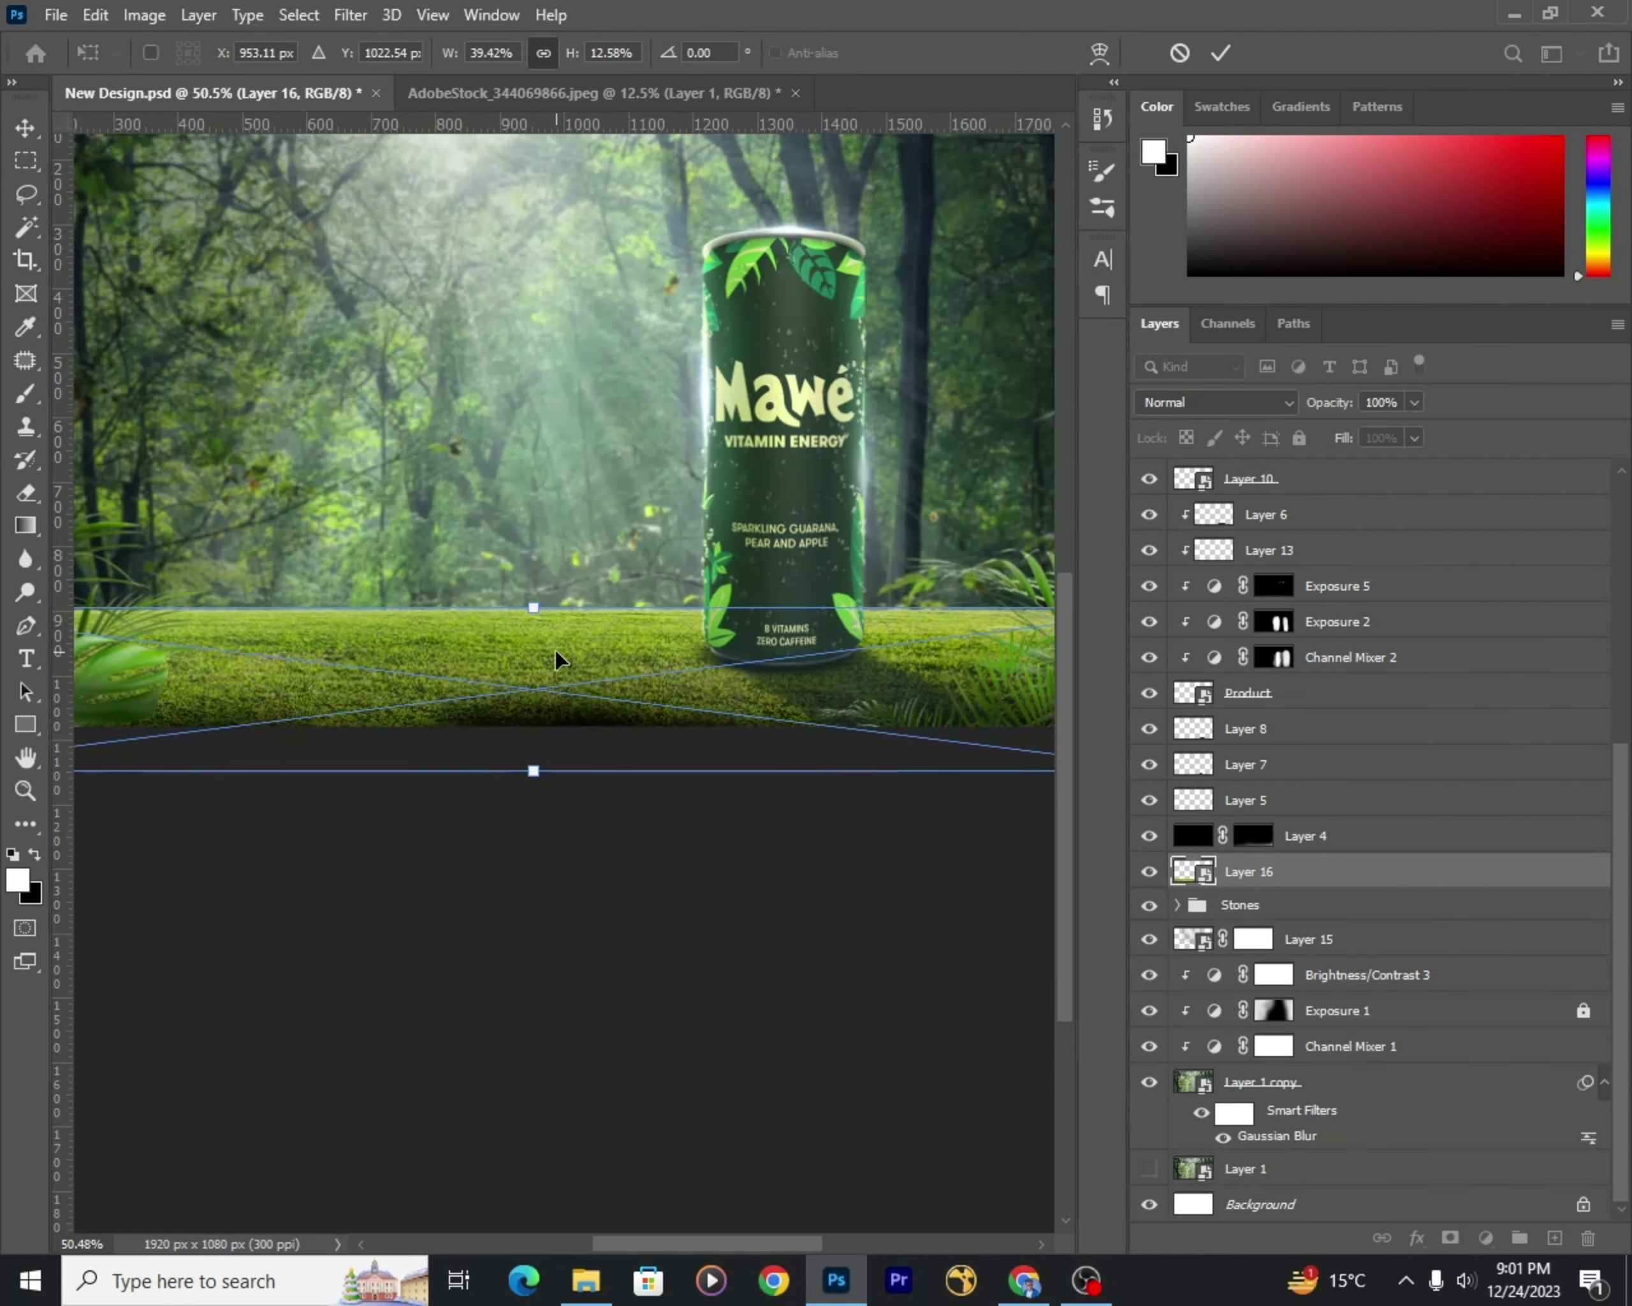
pyautogui.press('Return')
# Step: Clip the grass layer to the Stones group and hide it with a black mask
pyautogui.click(1240, 904)
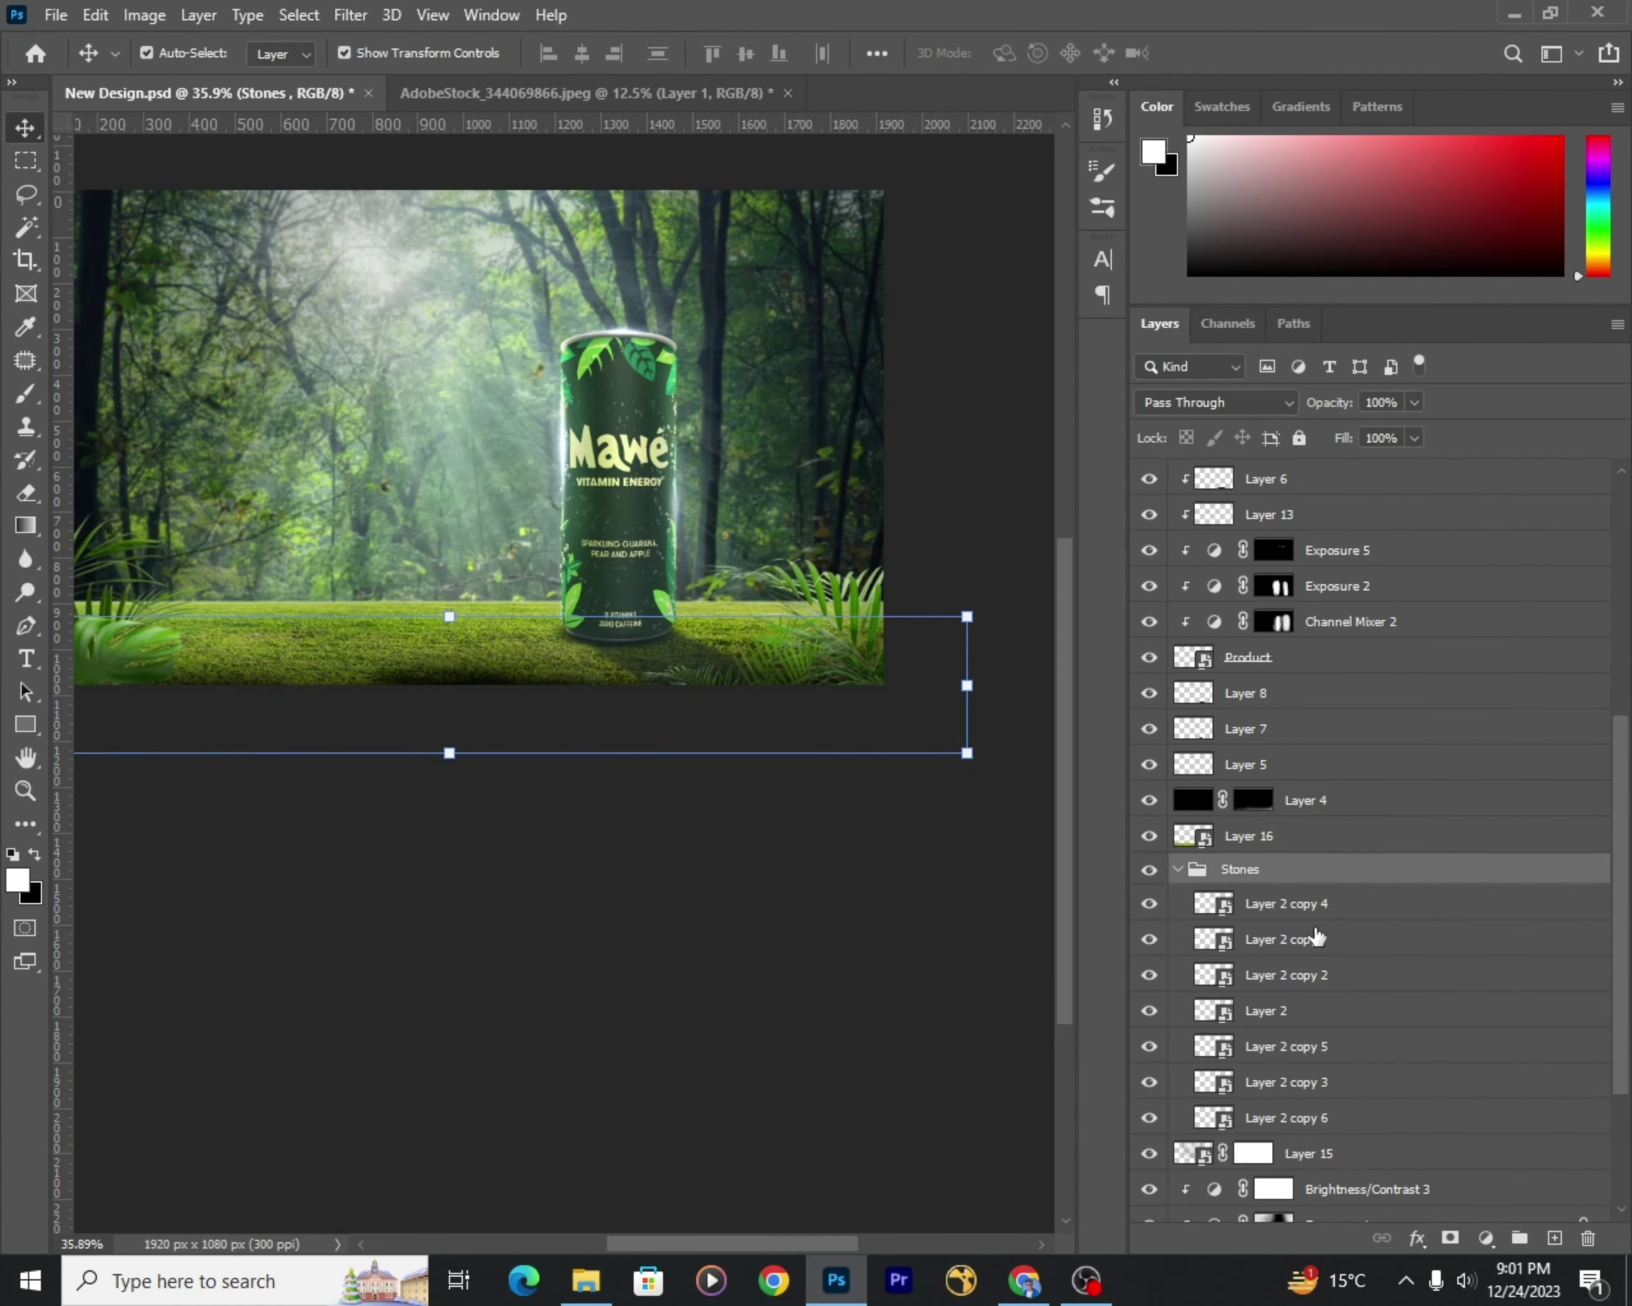
pyautogui.rightClick(1360, 904)
pyautogui.press('Escape')
pyautogui.click(1332, 879)
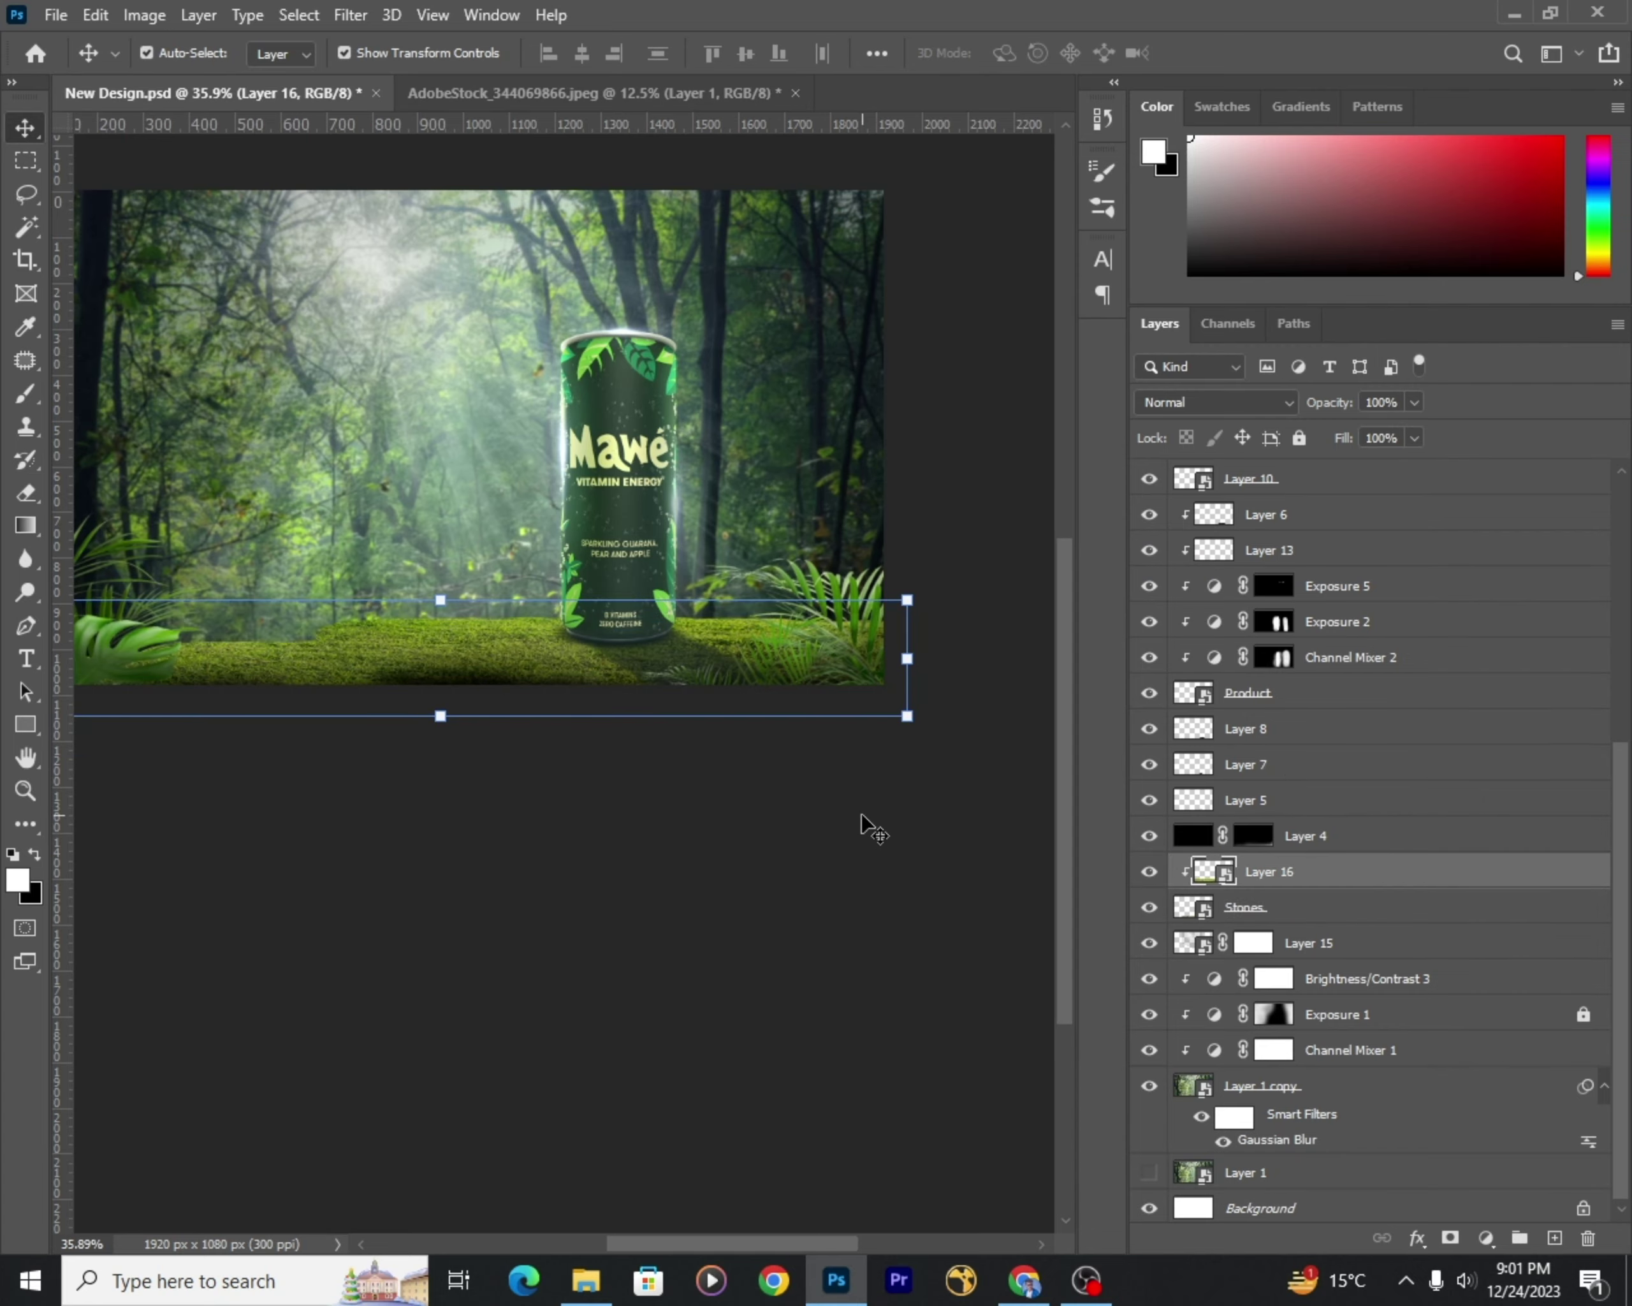
pyautogui.scroll(-2, 864, 822)
pyautogui.hotkey('ctrl', 'i')
pyautogui.scroll(2, 668, 698)
# Step: Paint white on Layer 16's mask to reveal moss on the rock top near the can
pyautogui.scroll(-1, 521, 832)
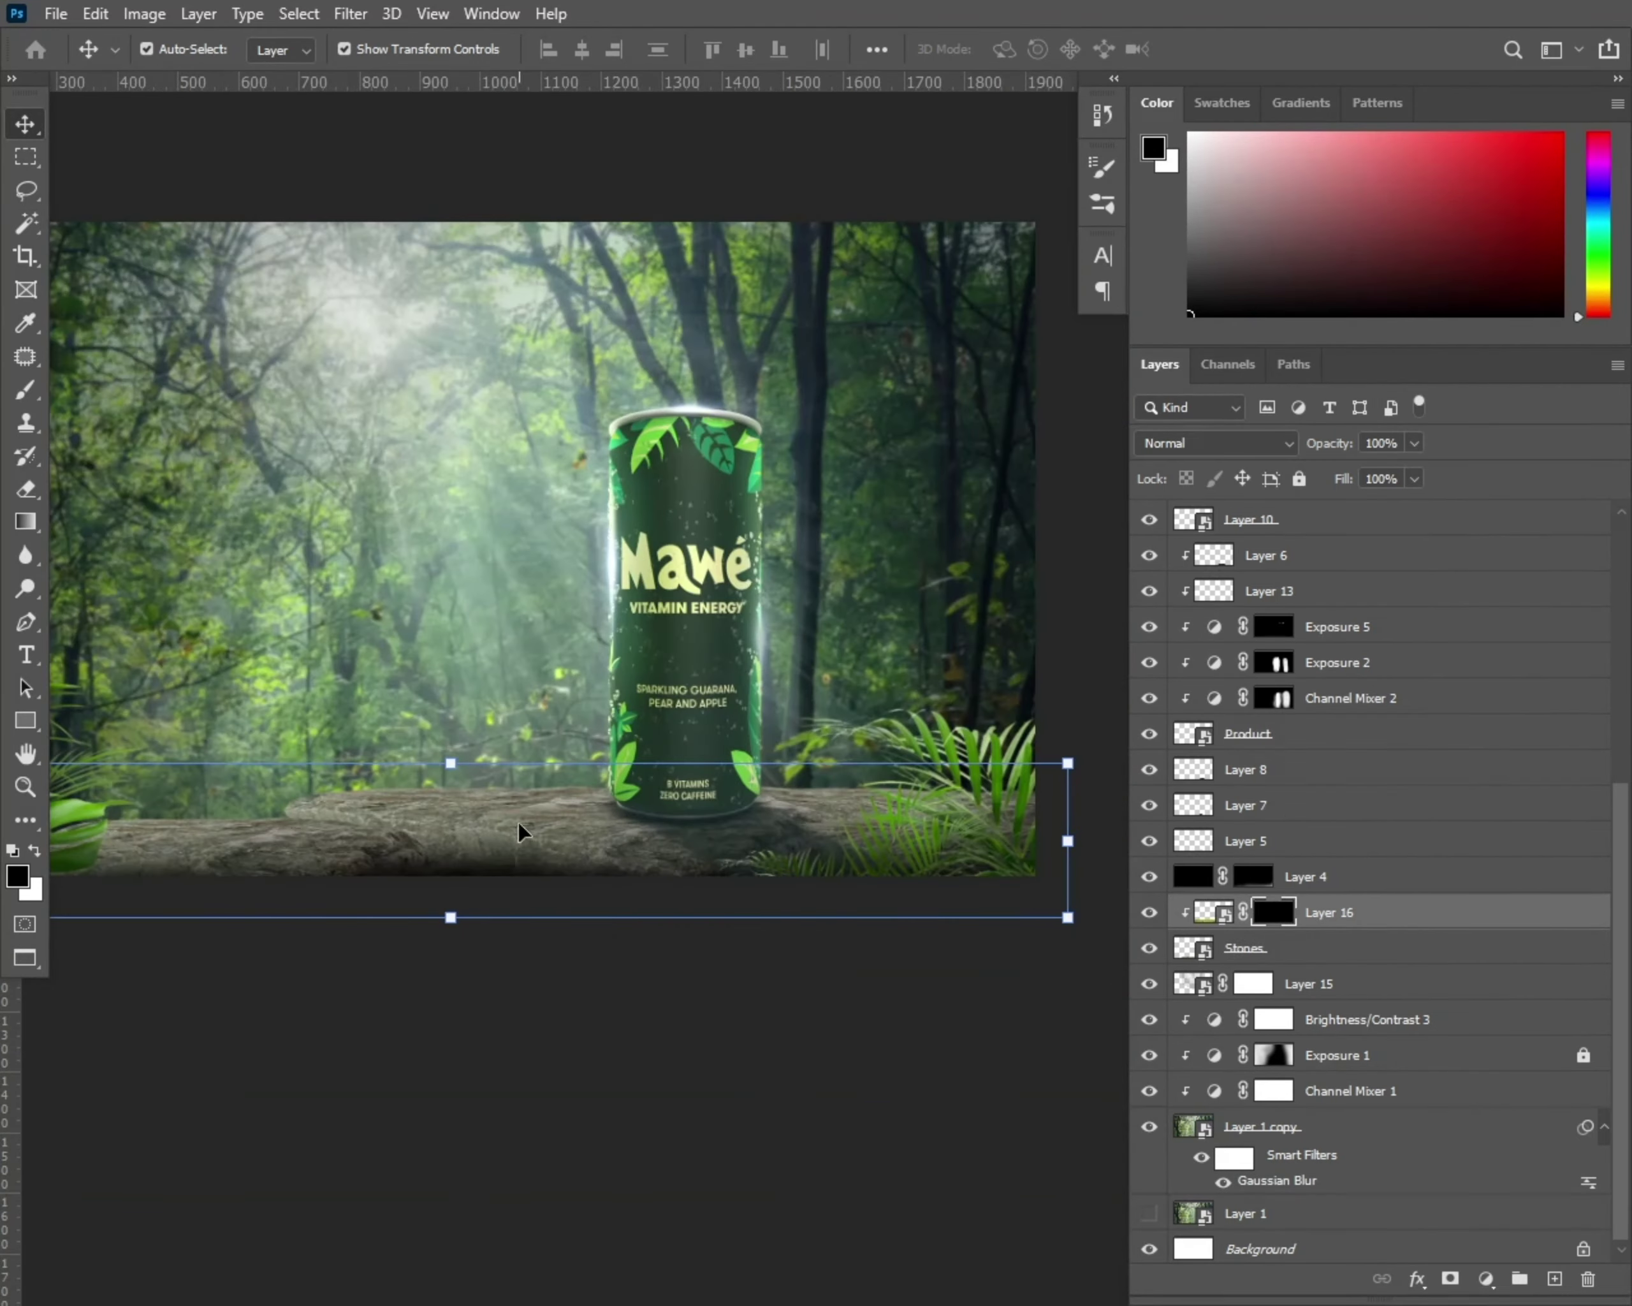
pyautogui.press('b')
pyautogui.scroll(3, 486, 746)
pyautogui.scroll(-3, 585, 711)
pyautogui.scroll(2, 589, 752)
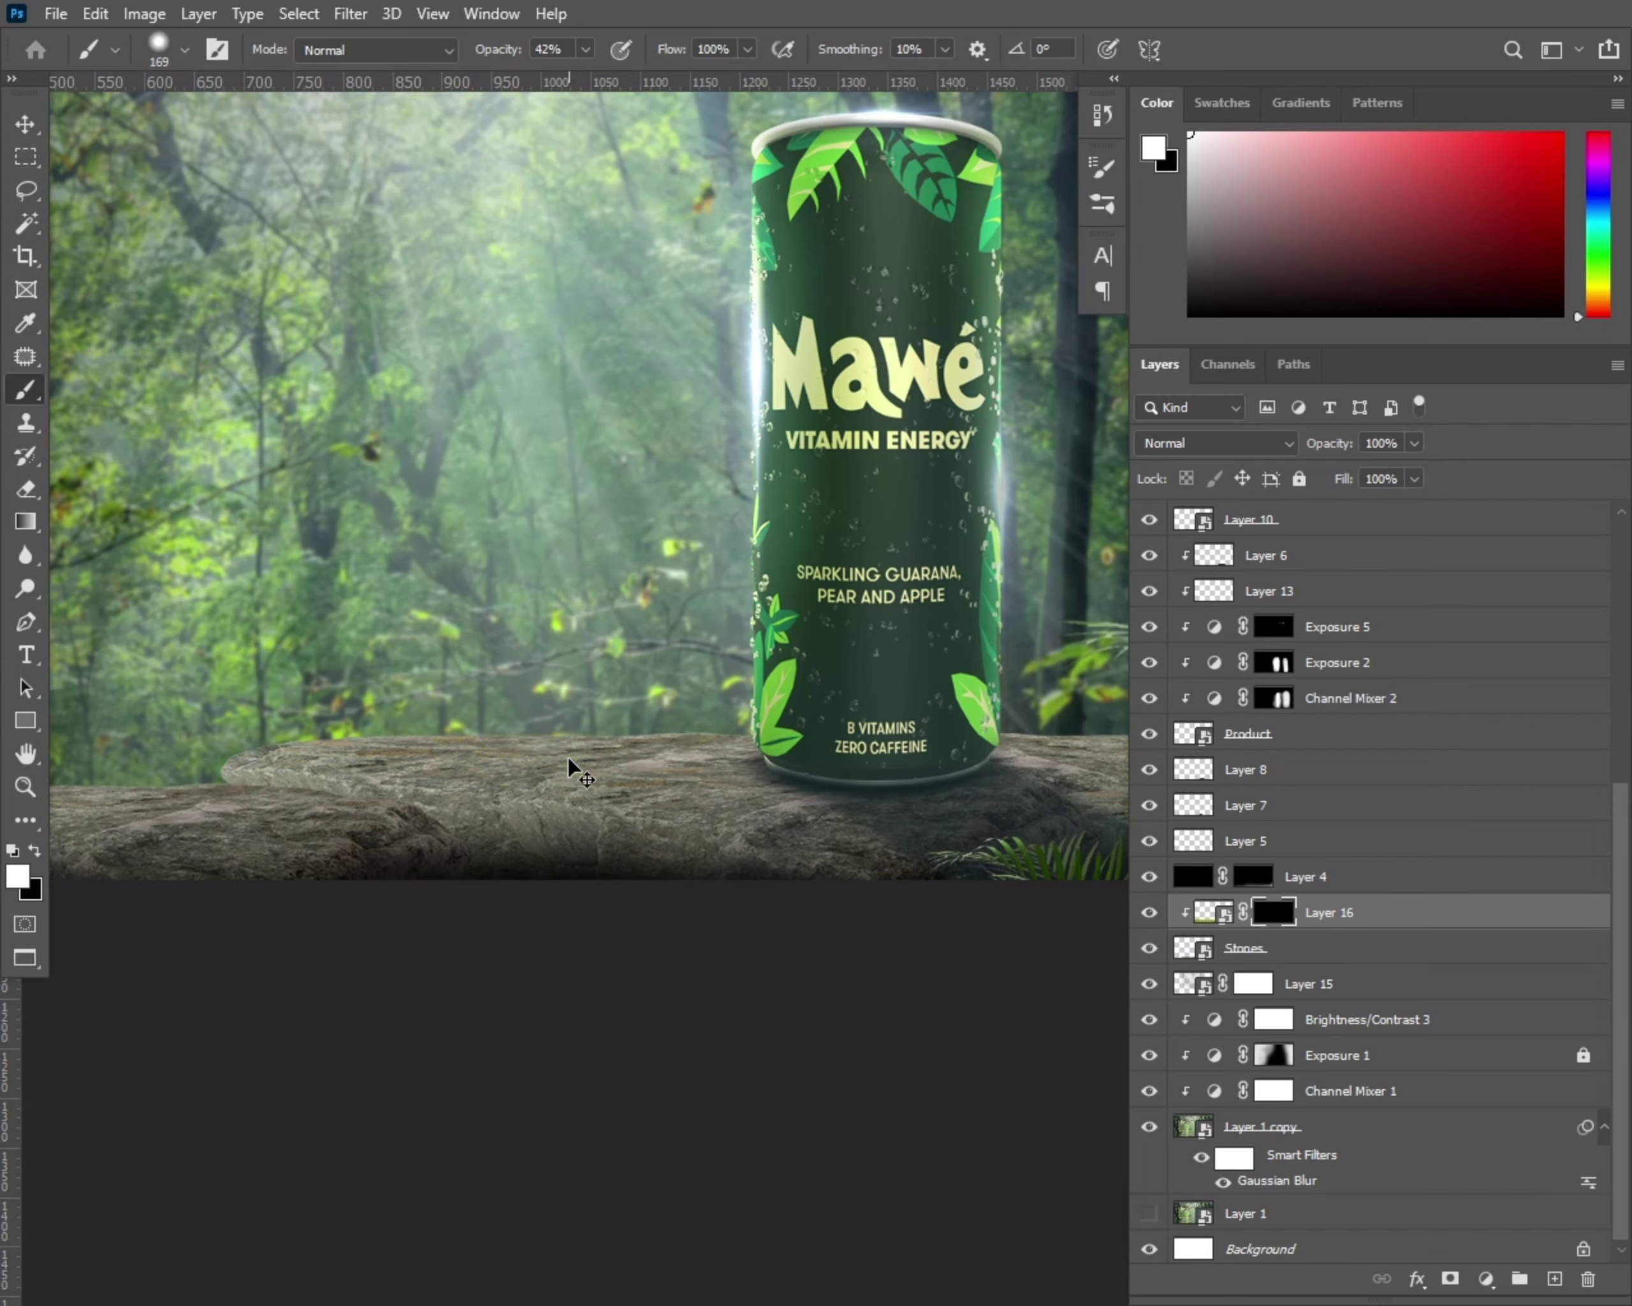
pyautogui.scroll(3, 635, 688)
pyautogui.rightClick(627, 764)
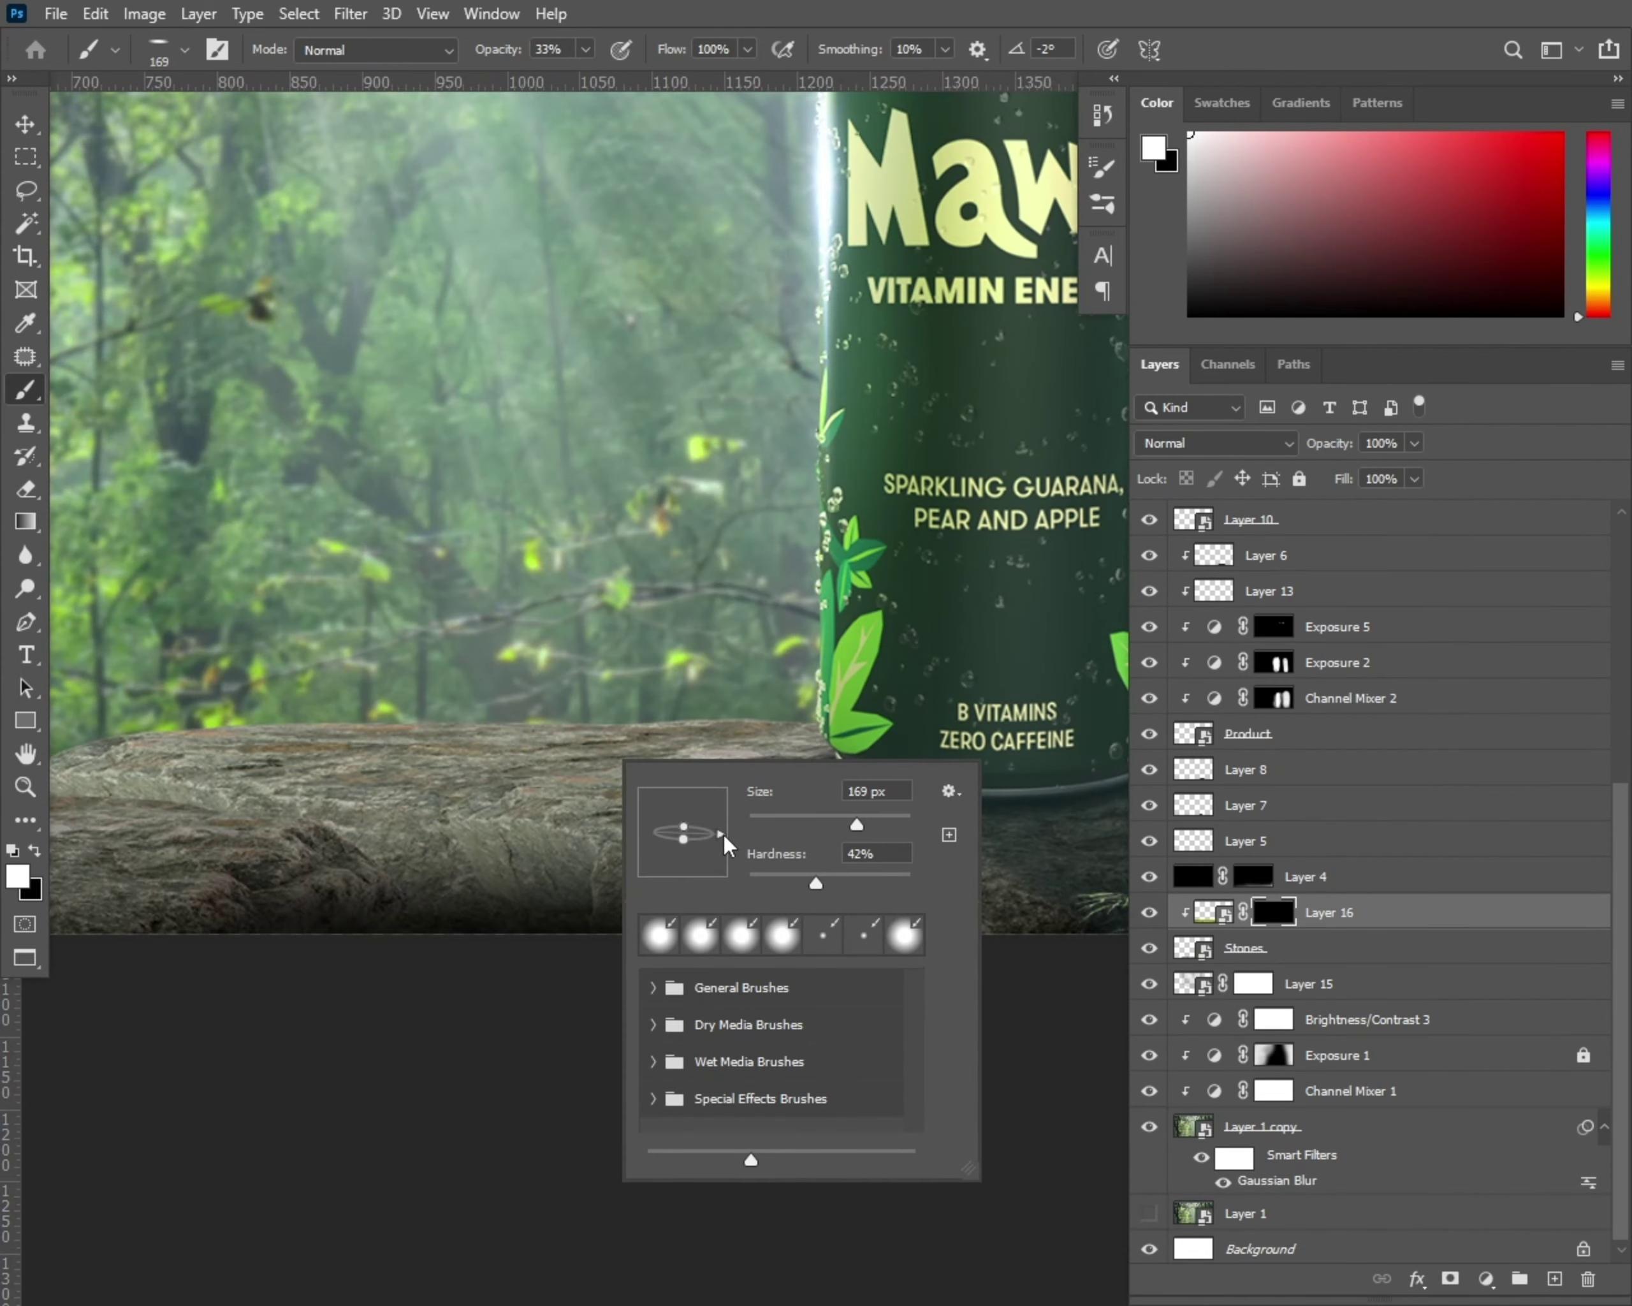
pyautogui.moveTo(496, 761); pyautogui.dragTo(721, 742)
pyautogui.scroll(-3, 380, 759)
pyautogui.scroll(1, 612, 758)
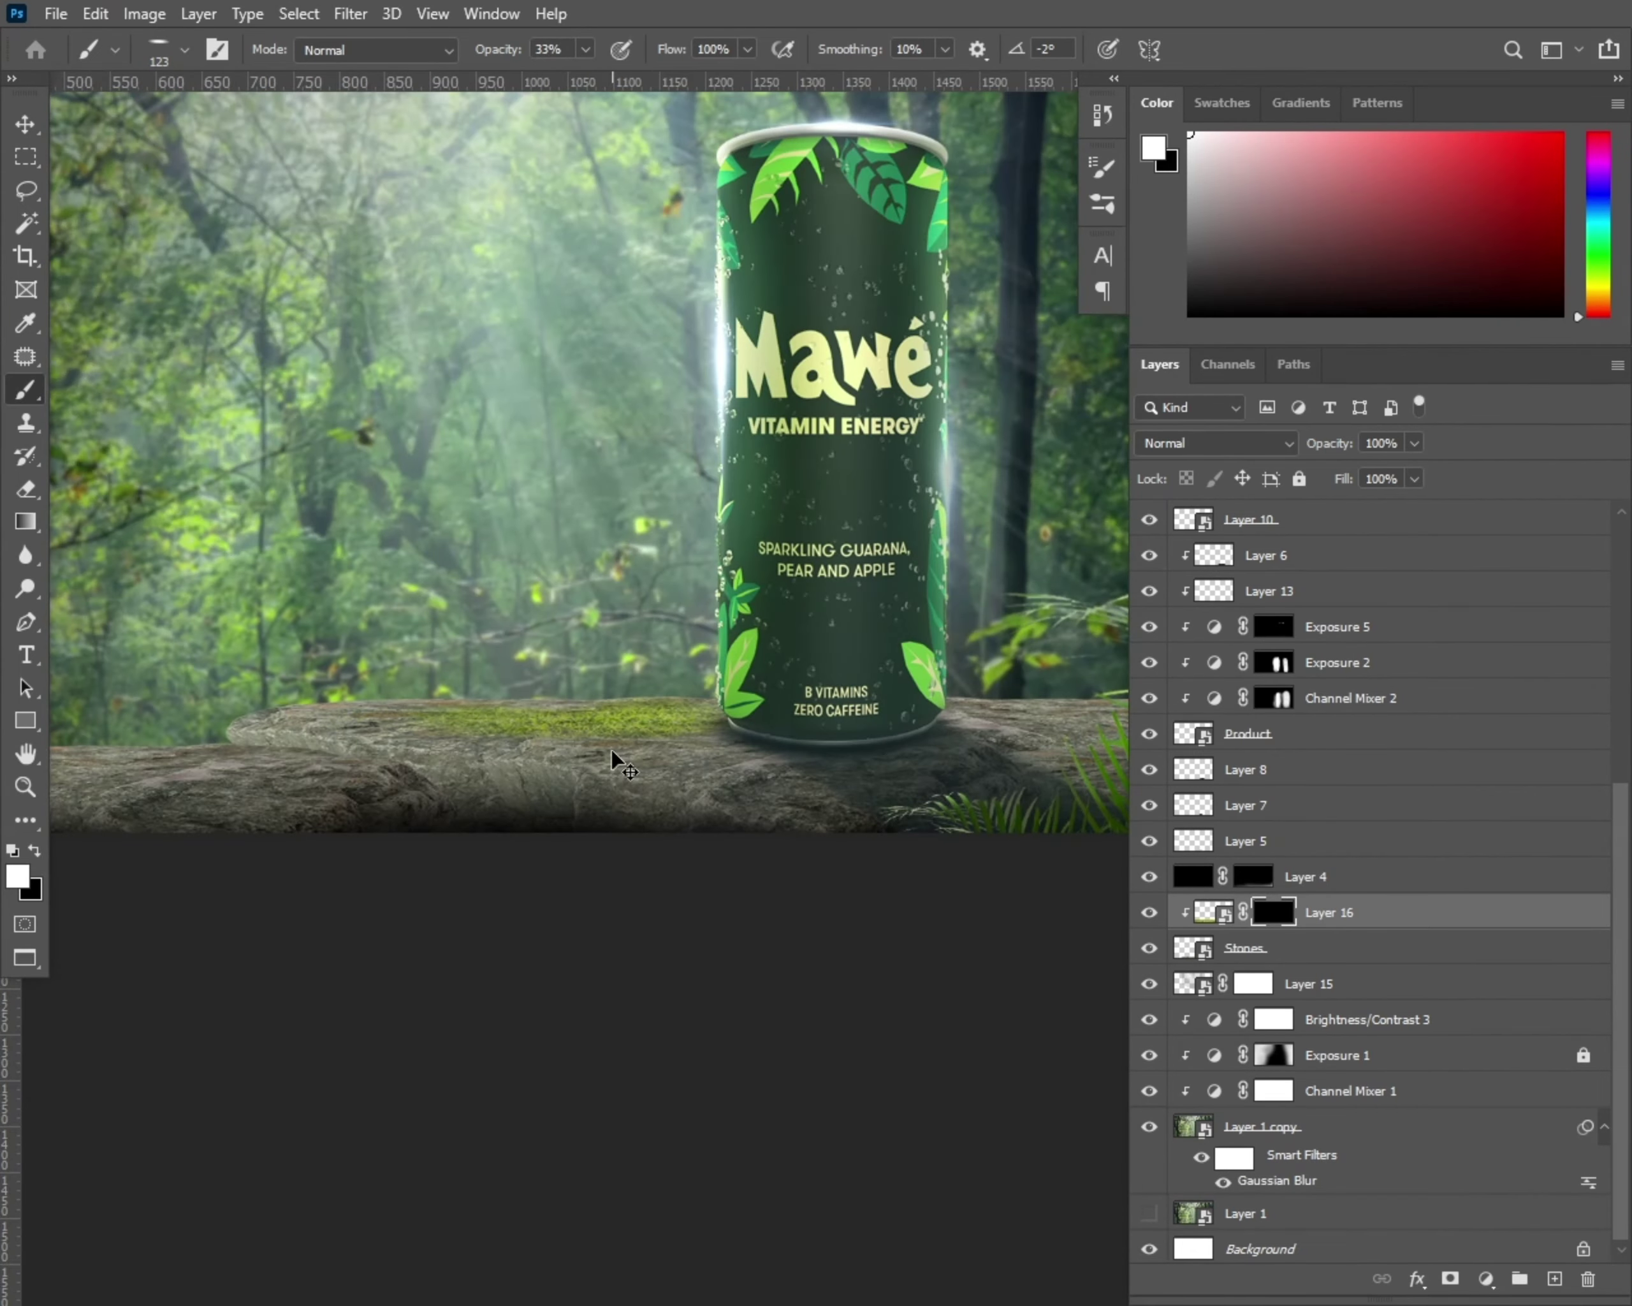
pyautogui.scroll(2, 666, 736)
pyautogui.scroll(2, 667, 737)
# Step: Tilt the brush tip to about 14° and paint more moss along the rock beside the can
pyautogui.rightClick(604, 730)
pyautogui.moveTo(658, 803); pyautogui.dragTo(691, 788)
pyautogui.press('Return')
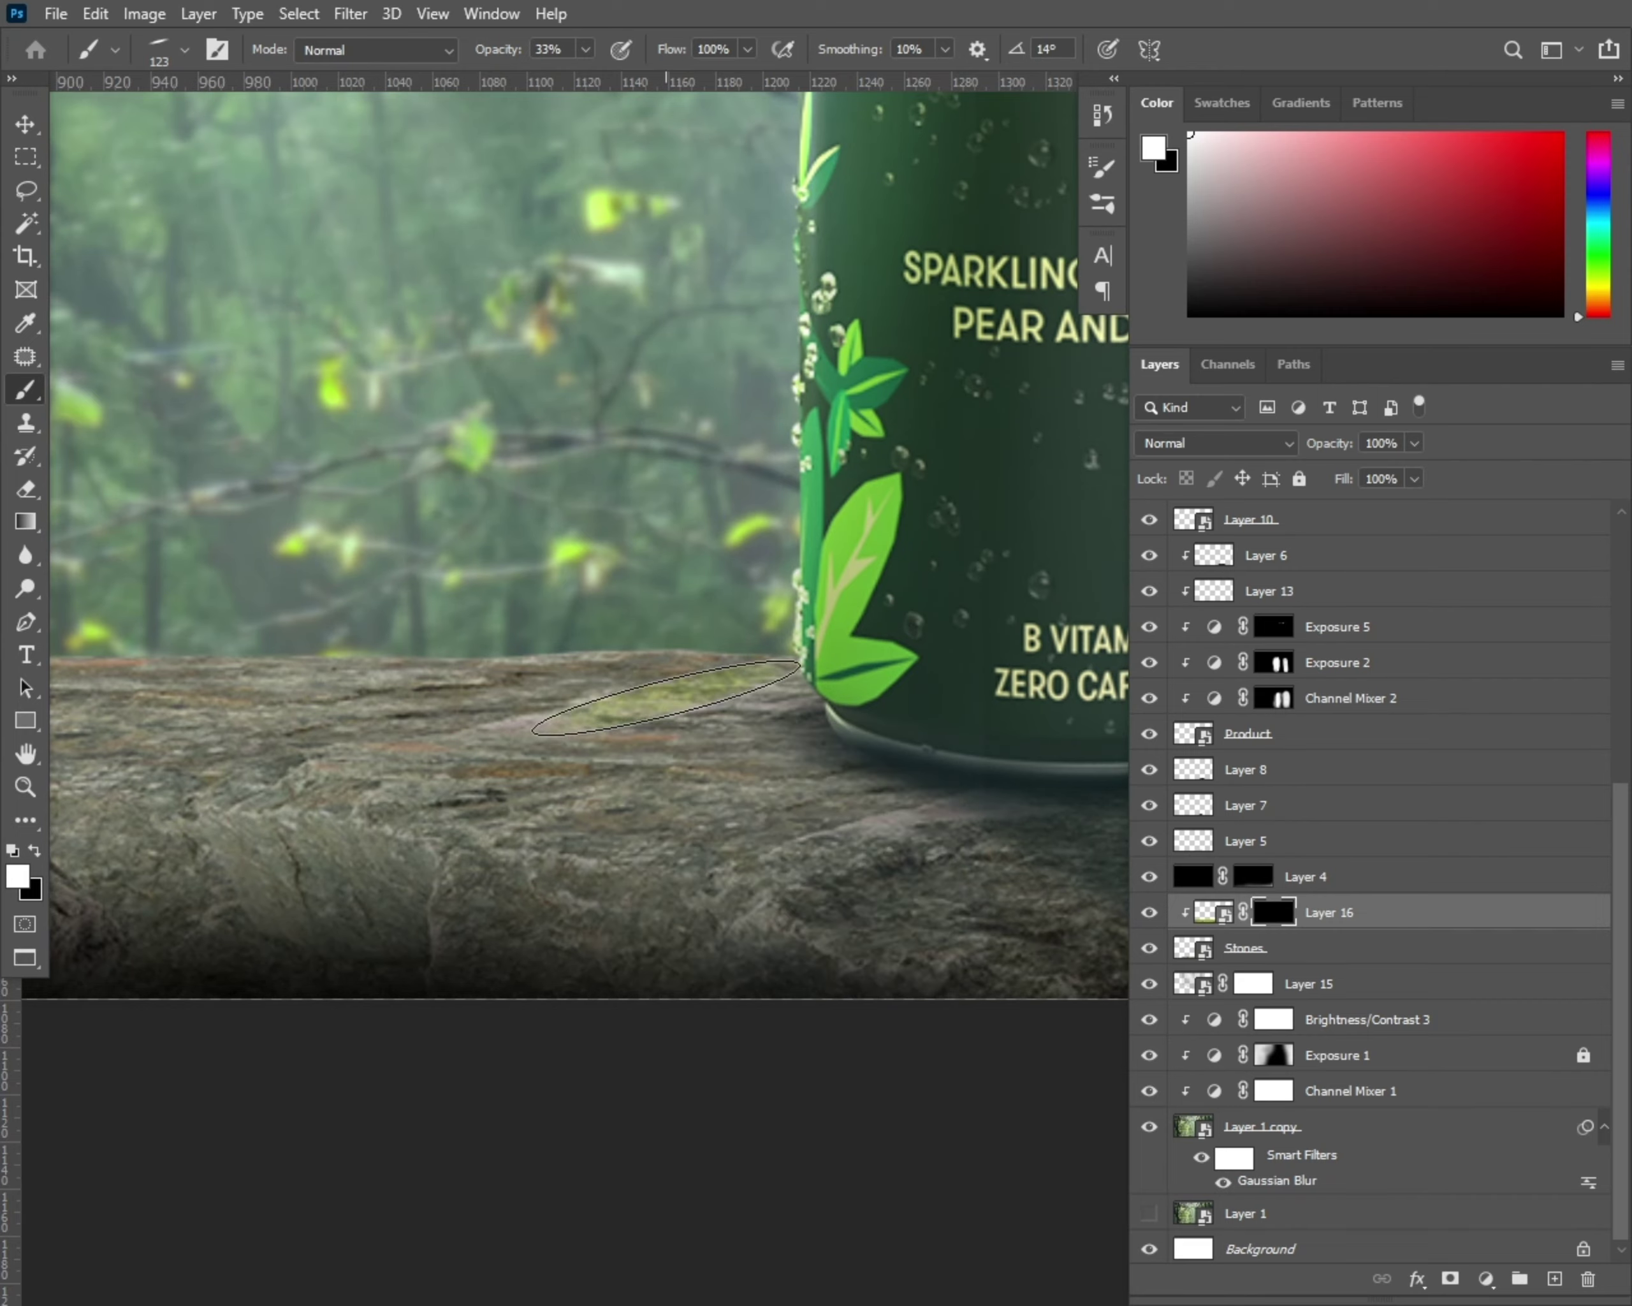
pyautogui.scroll(-2, 481, 732)
pyautogui.moveTo(585, 49); pyautogui.dragTo(583, 61)
pyautogui.moveTo(534, 826); pyautogui.dragTo(765, 765)
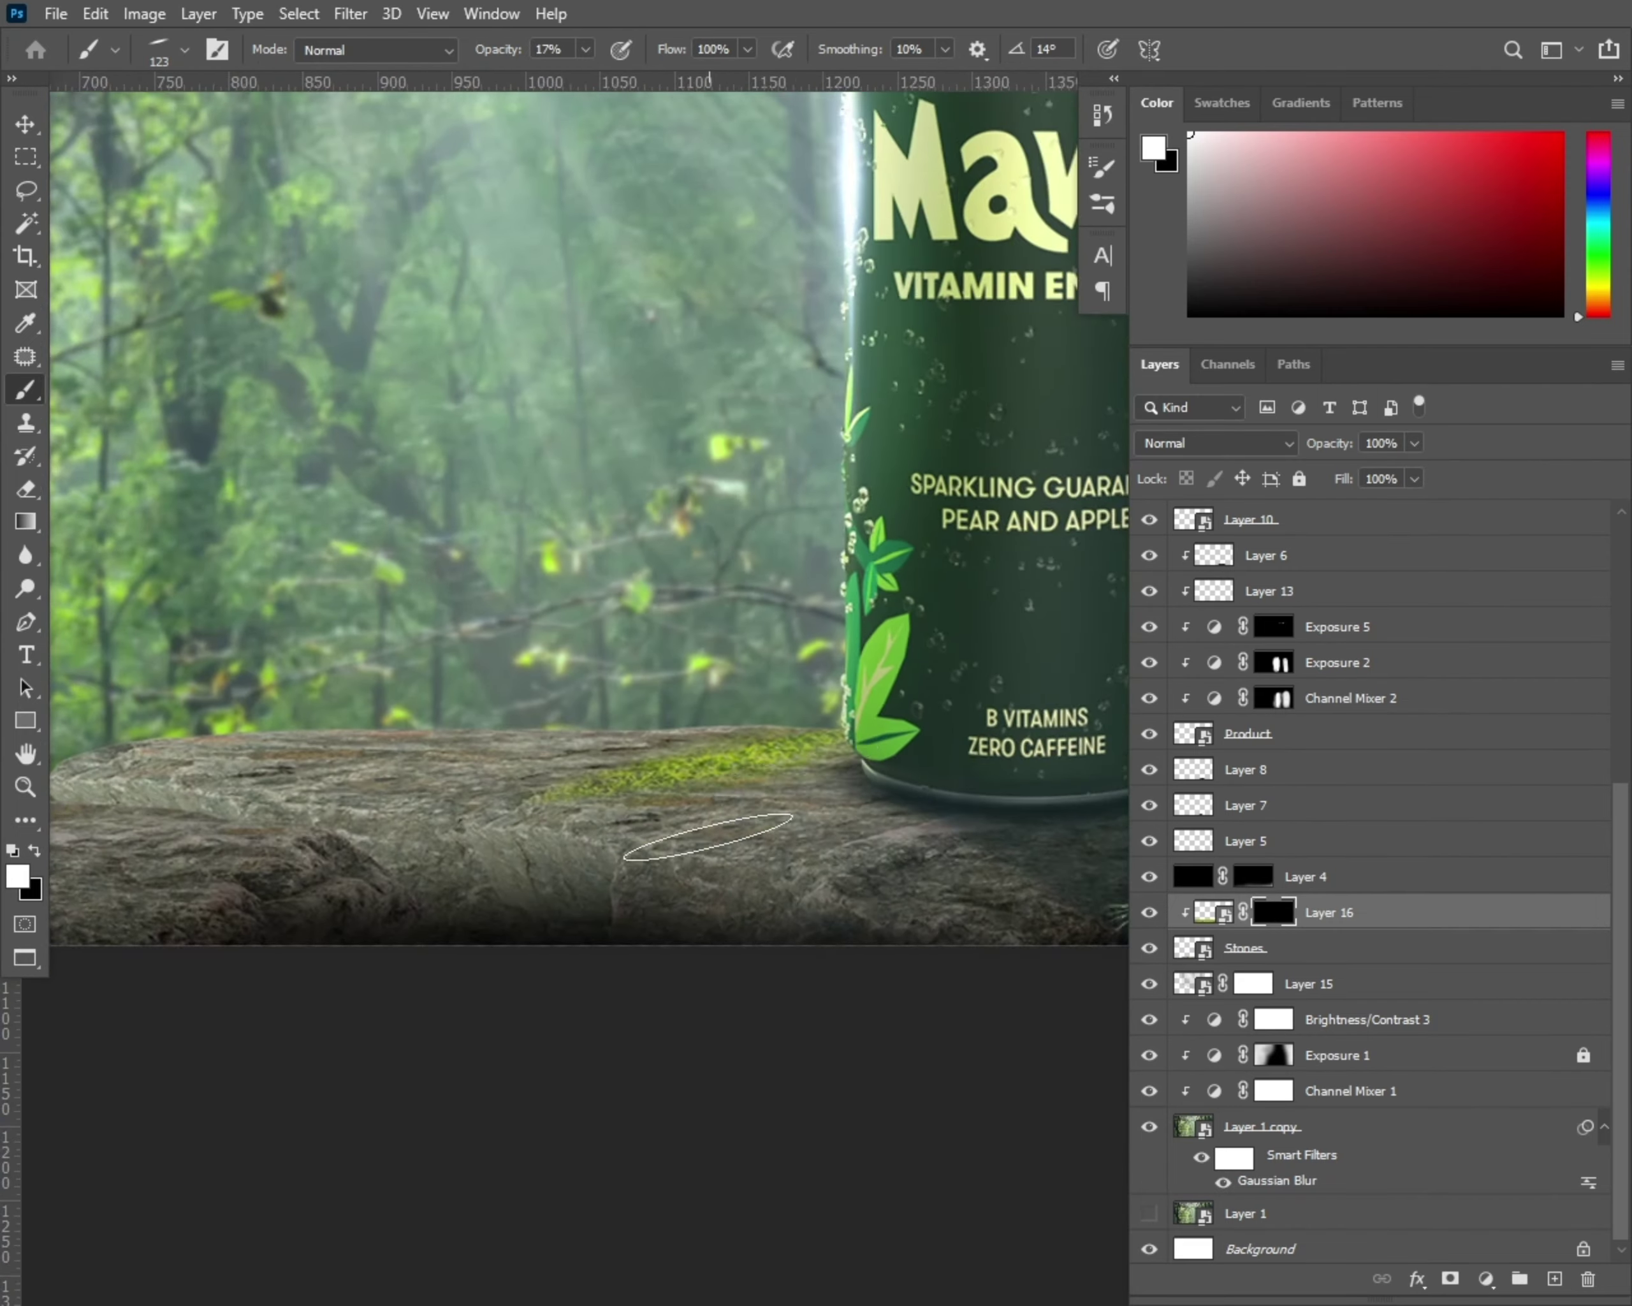
pyautogui.scroll(-1, 770, 761)
# Step: Reset the brush angle and paint two more moss patches on the rock surface
pyautogui.rightClick(489, 722)
pyautogui.press('Return')
pyautogui.scroll(-2, 770, 761)
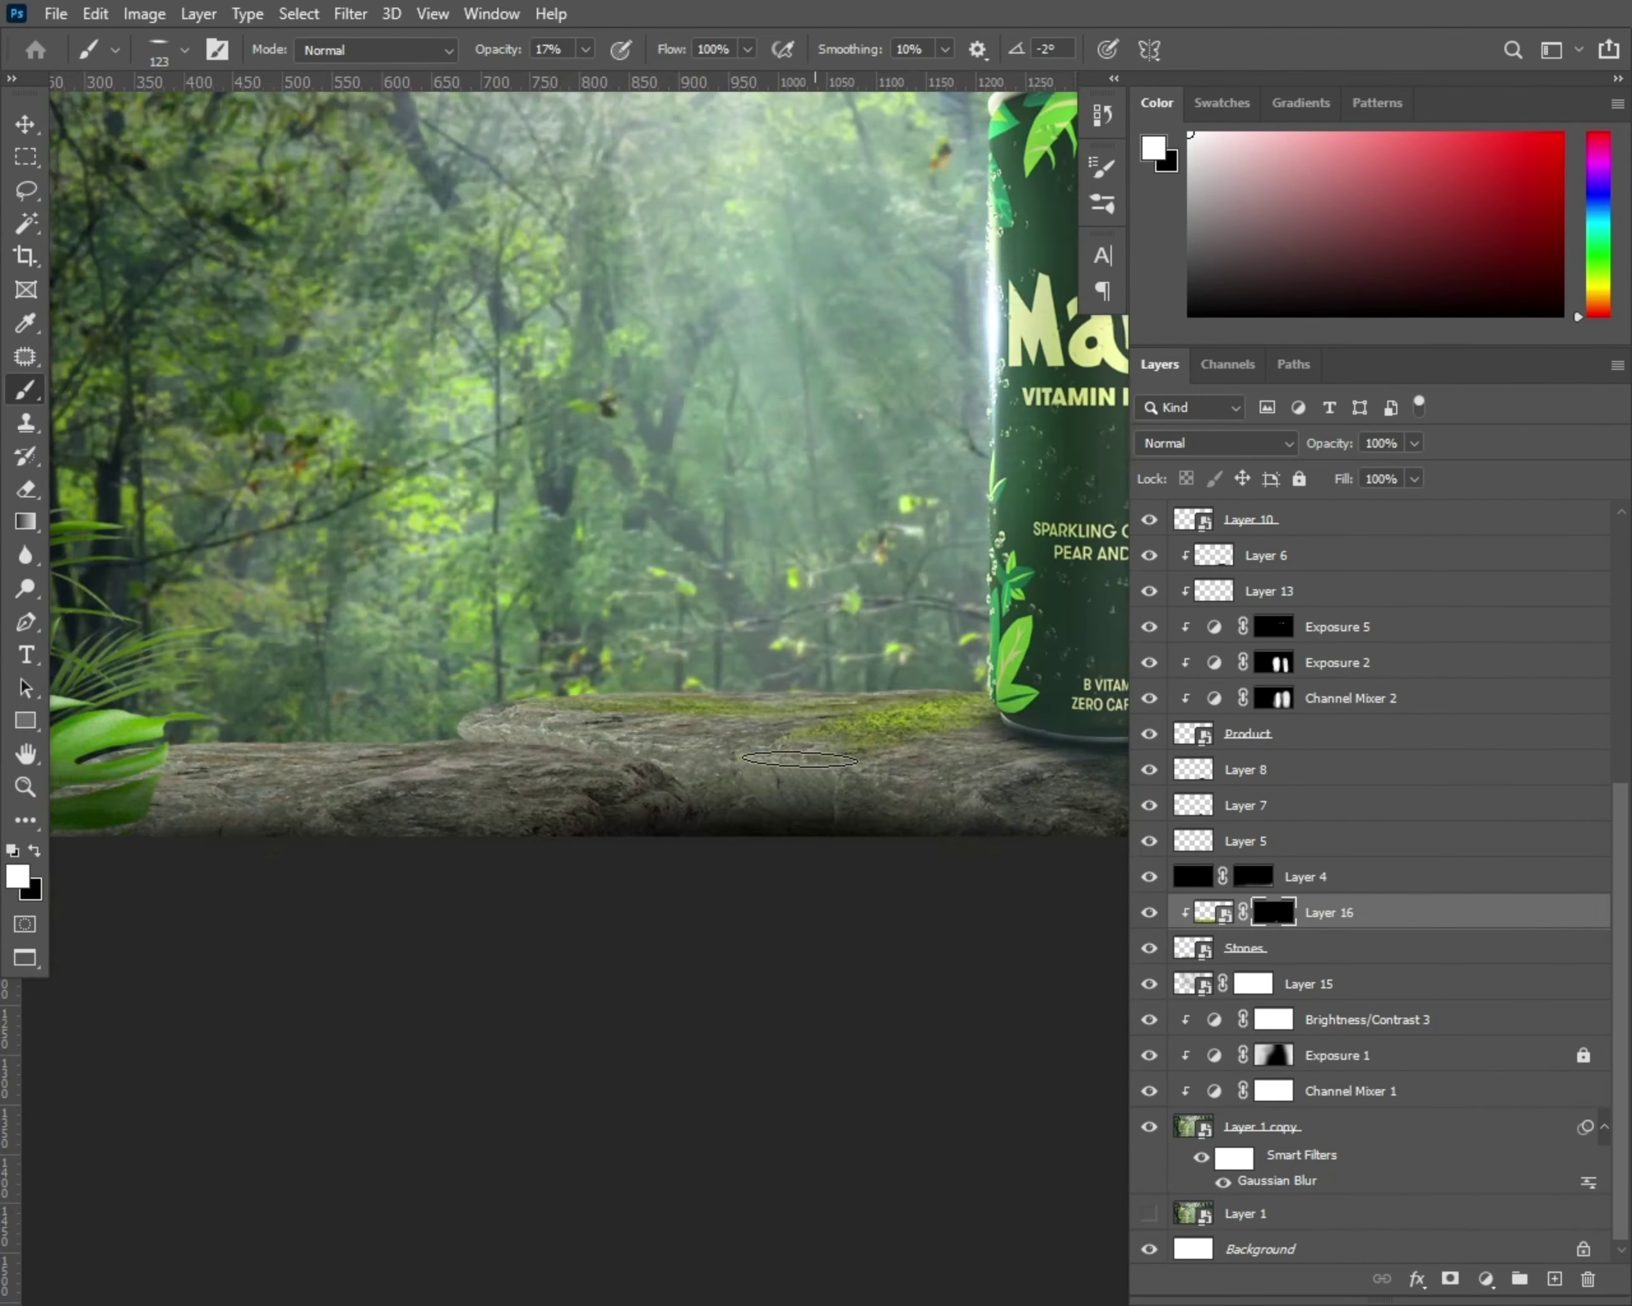
pyautogui.scroll(2, 928, 606)
pyautogui.scroll(1, 928, 606)
pyautogui.scroll(1, 929, 606)
pyautogui.scroll(1, 929, 606)
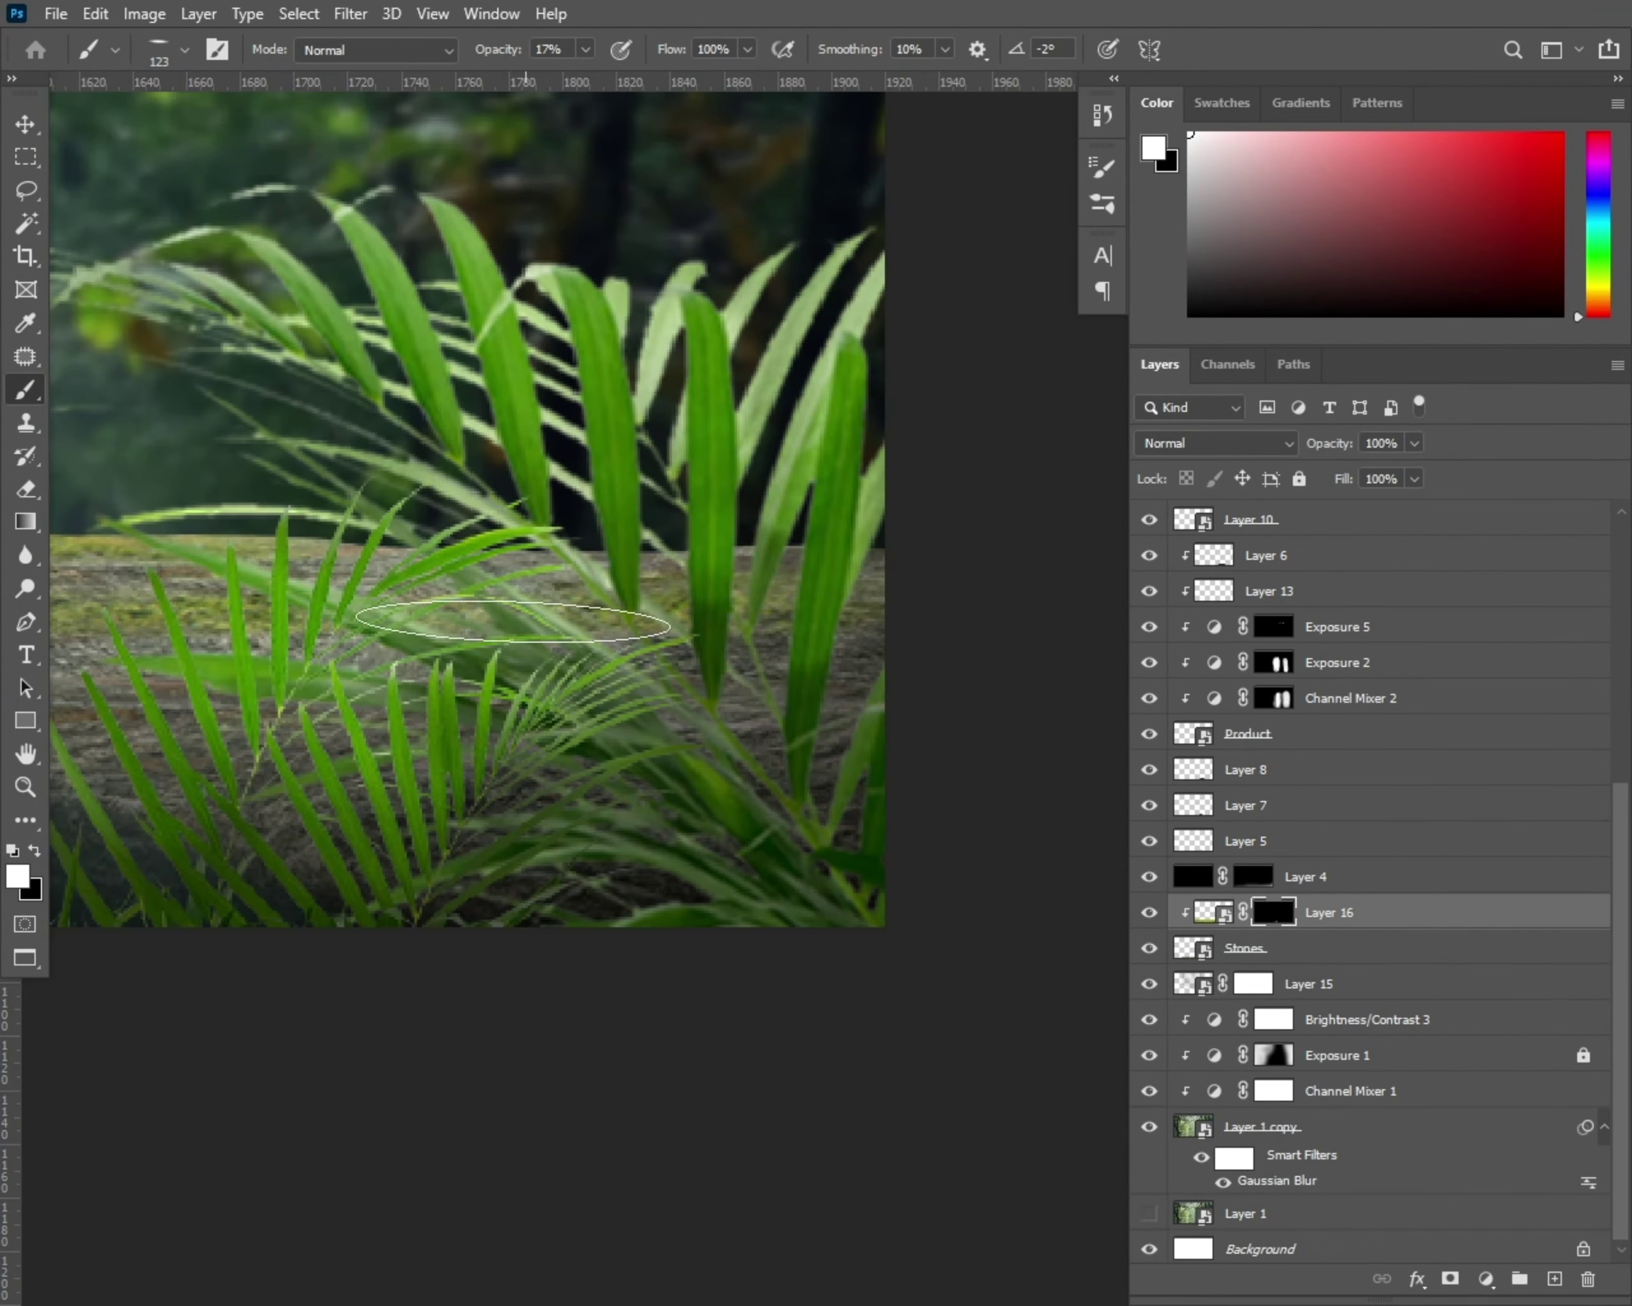
pyautogui.scroll(-4, 764, 644)
pyautogui.scroll(4, 765, 645)
pyautogui.scroll(-2, 836, 621)
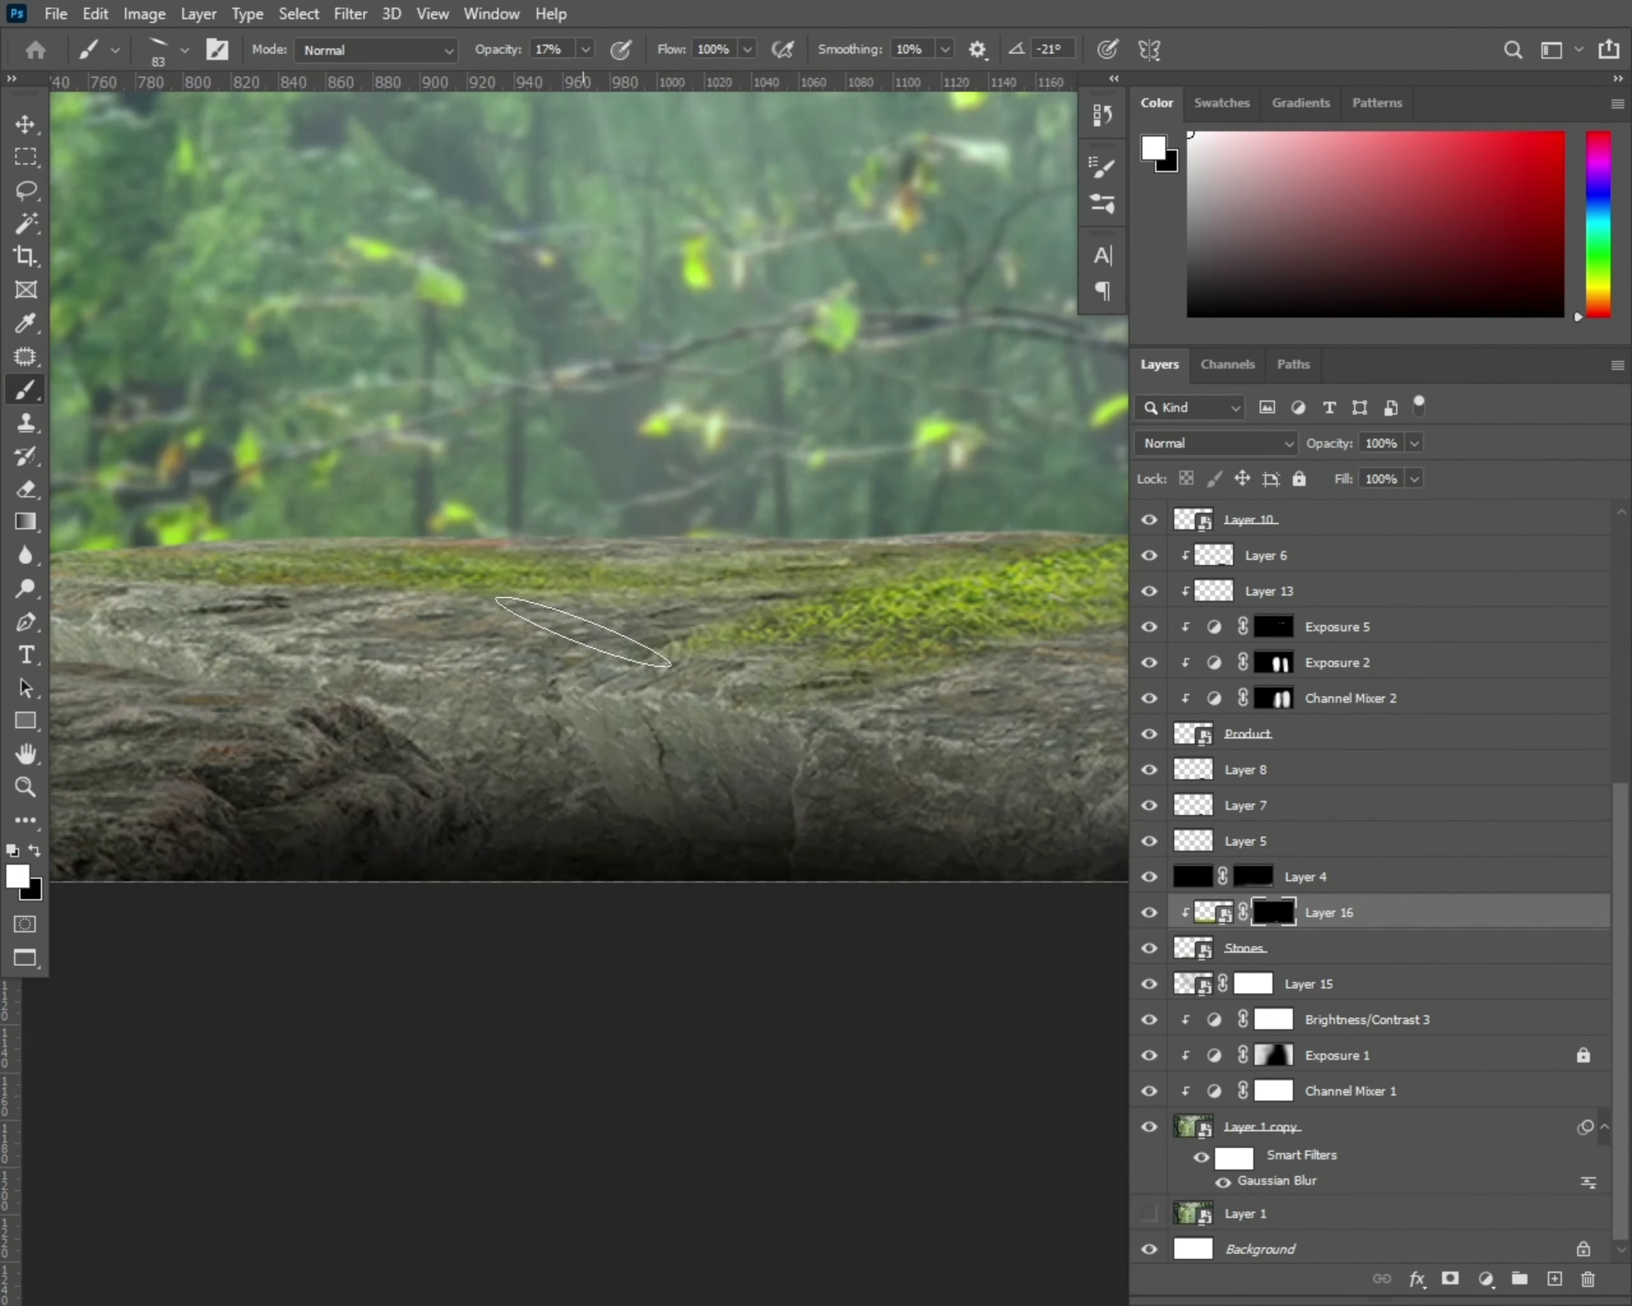
pyautogui.rightClick(505, 619)
pyautogui.press('Return')
pyautogui.scroll(-2, 504, 619)
pyautogui.scroll(3, 573, 612)
pyautogui.rightClick(573, 611)
pyautogui.moveTo(688, 695); pyautogui.dragTo(680, 673)
pyautogui.moveTo(565, 611)
pyautogui.mouseDown()
pyautogui.moveTo(657, 580)
pyautogui.moveTo(493, 707)
pyautogui.mouseUp()
# Step: Shrink the brush to a smaller size for finer moss detail
pyautogui.scroll(-2, 725, 591)
pyautogui.scroll(2, 840, 428)
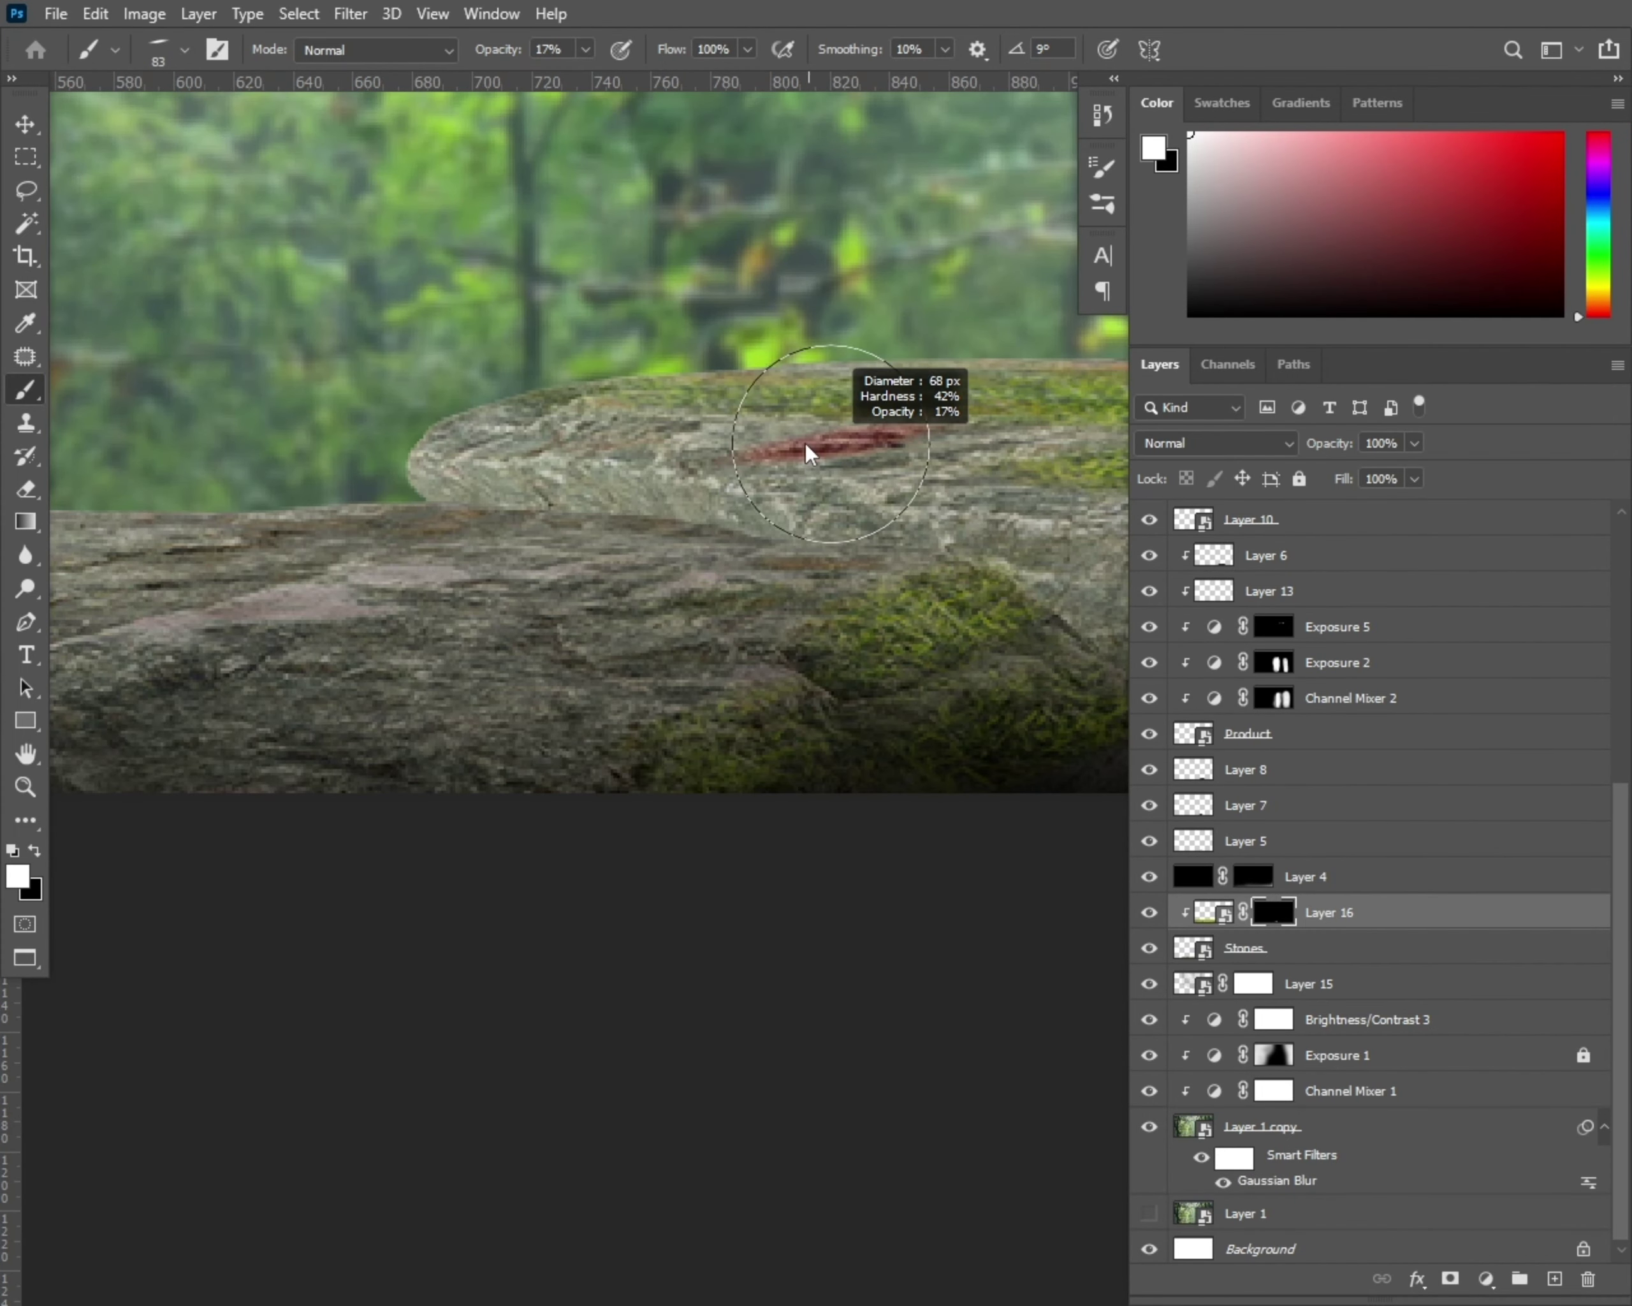
pyautogui.rightClick(680, 474)
pyautogui.press('Return')
pyautogui.scroll(-1, 602, 583)
pyautogui.scroll(1, 554, 463)
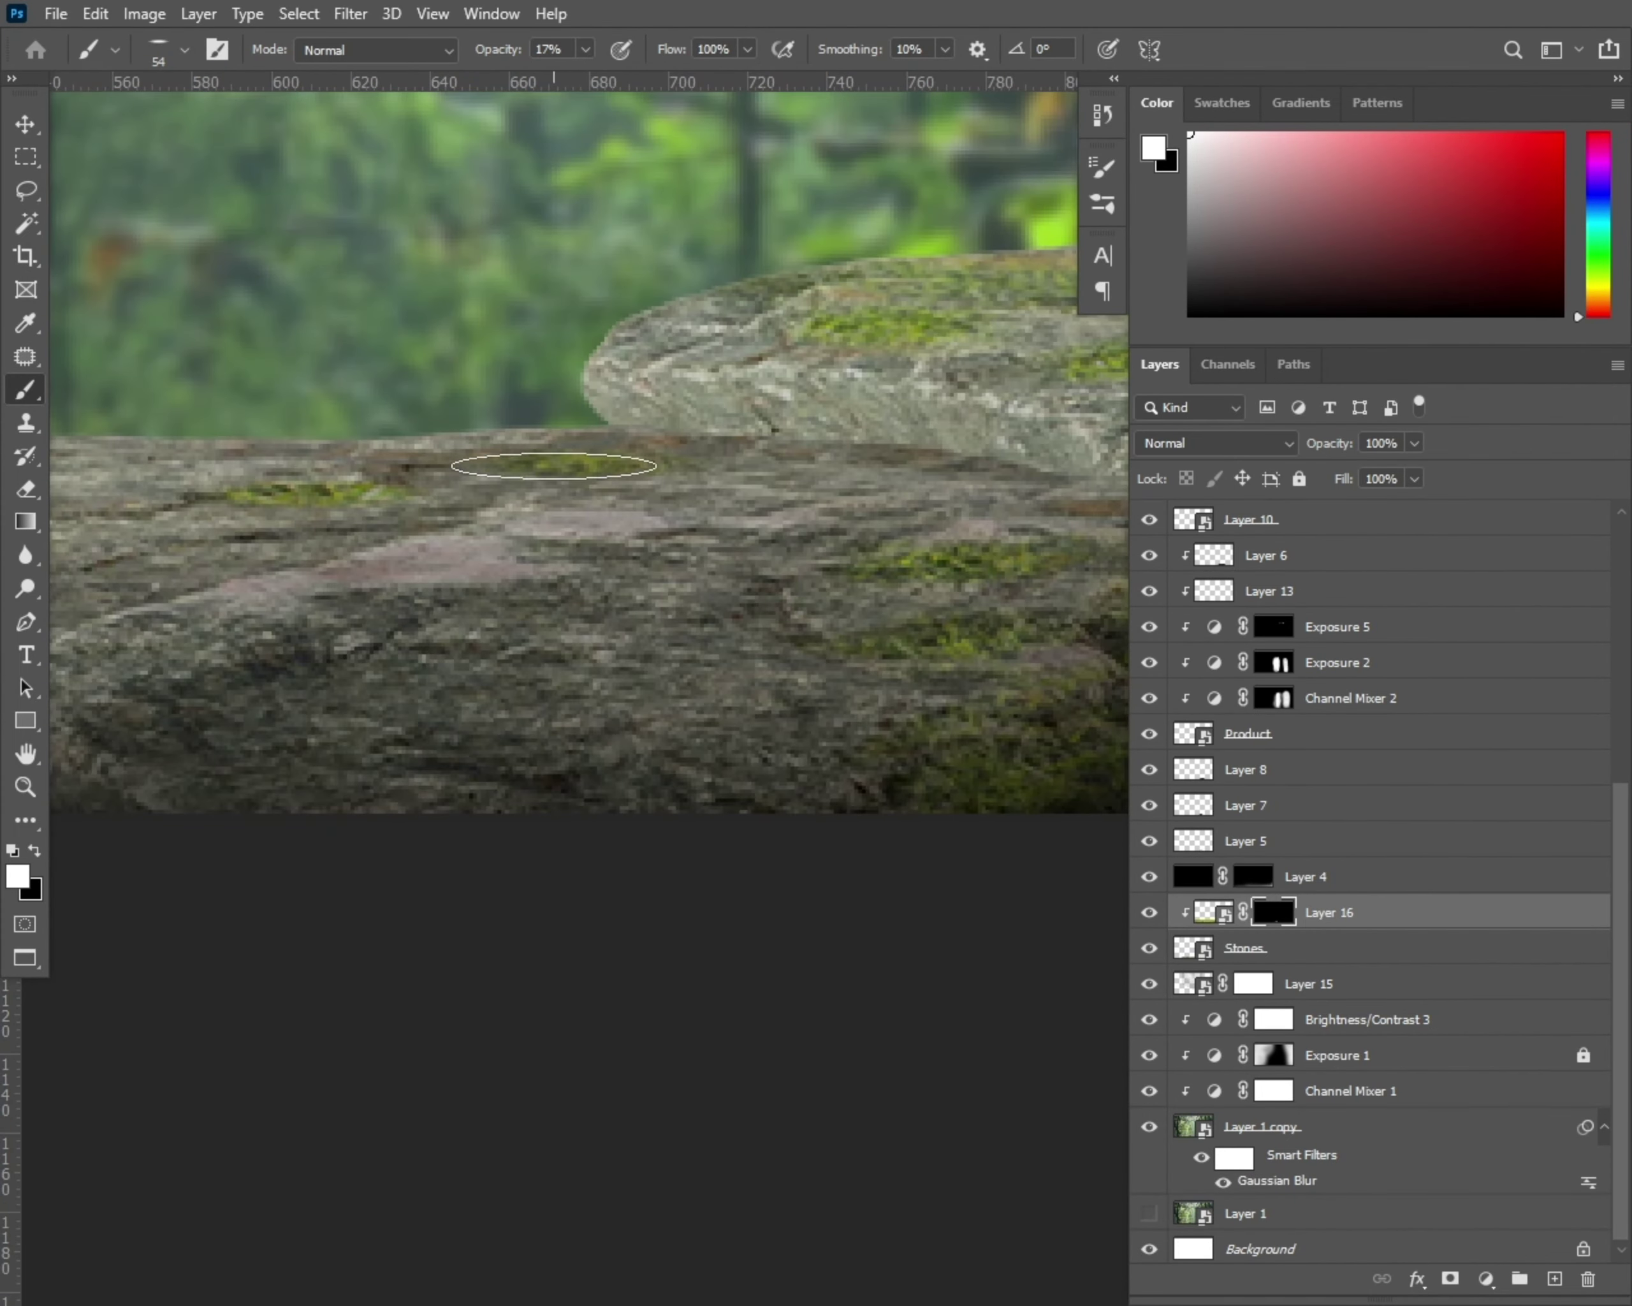
pyautogui.scroll(1, 528, 648)
pyautogui.scroll(-1, 579, 734)
pyautogui.scroll(-1, 535, 535)
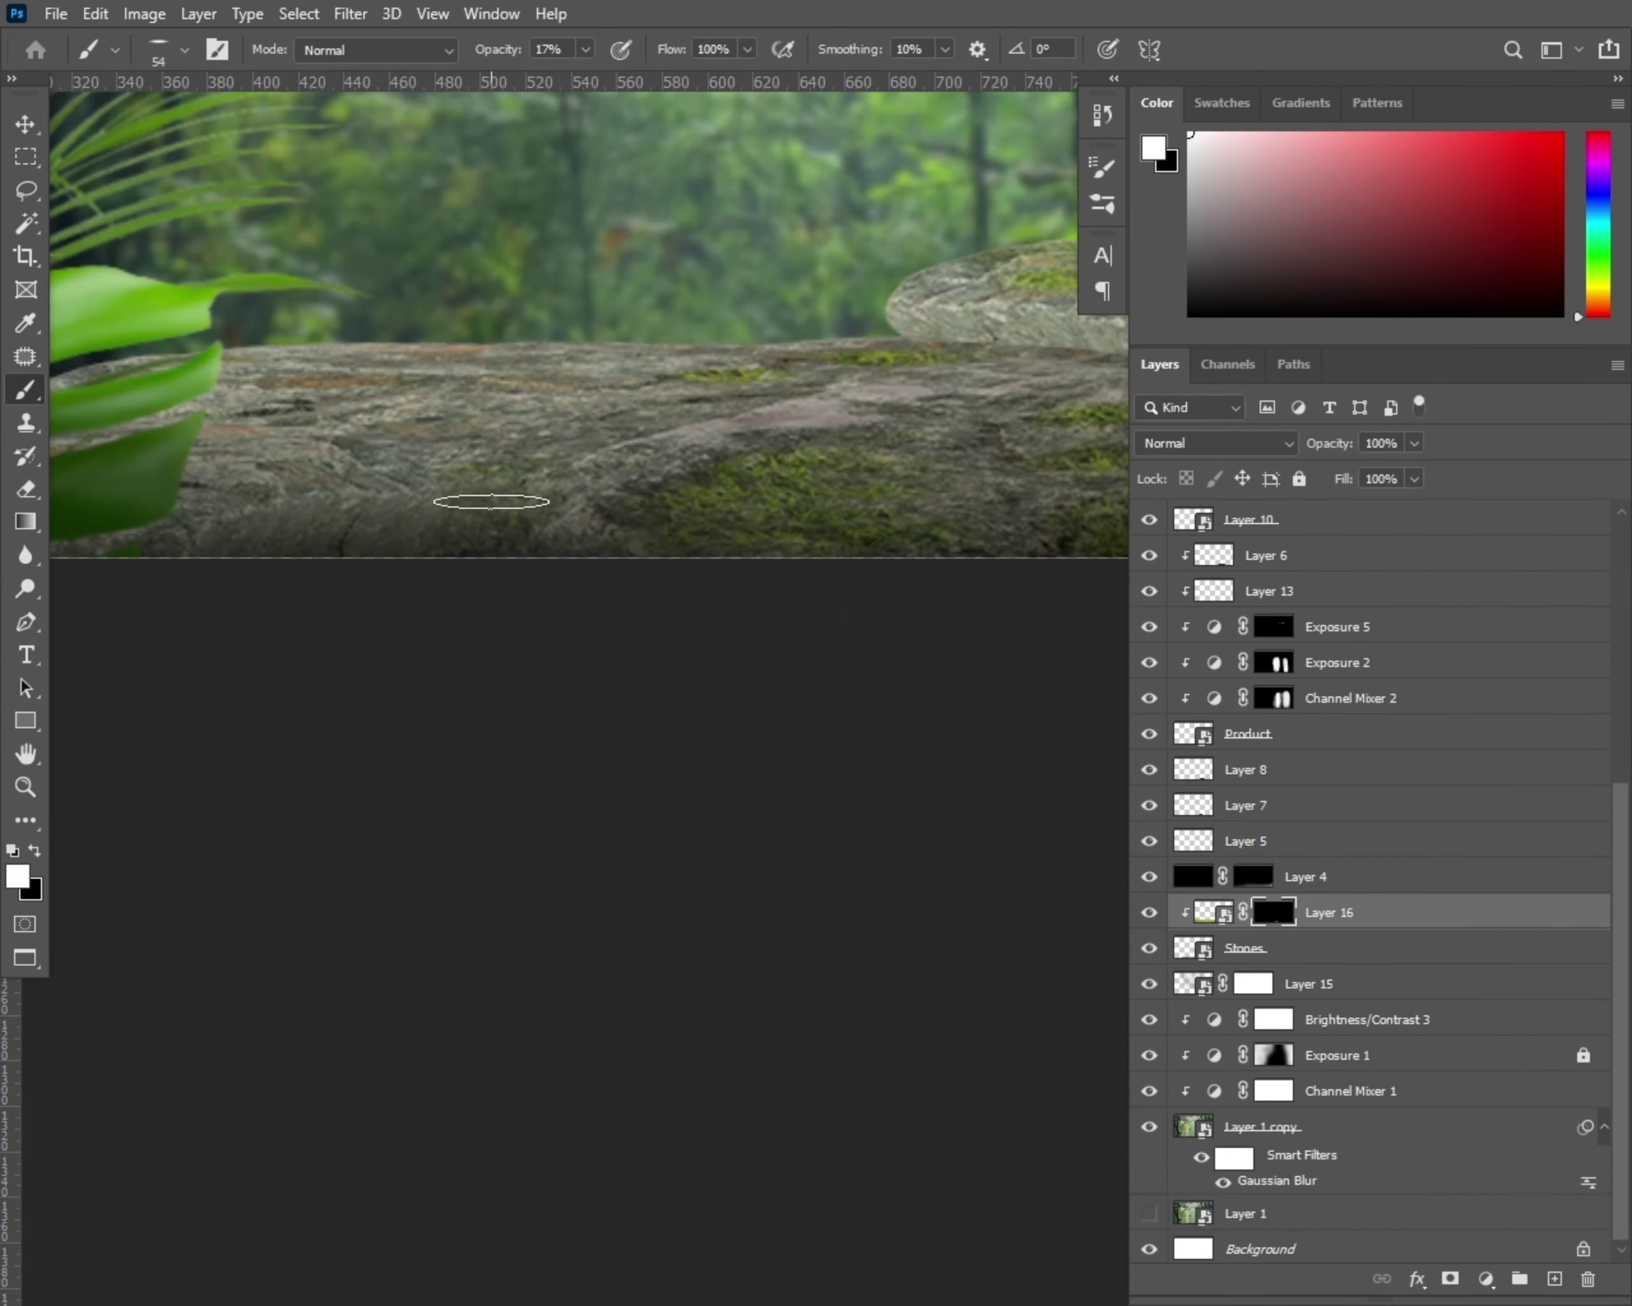
pyautogui.scroll(2, 567, 484)
pyautogui.scroll(-2, 751, 463)
pyautogui.press('v')
pyautogui.scroll(1, 496, 506)
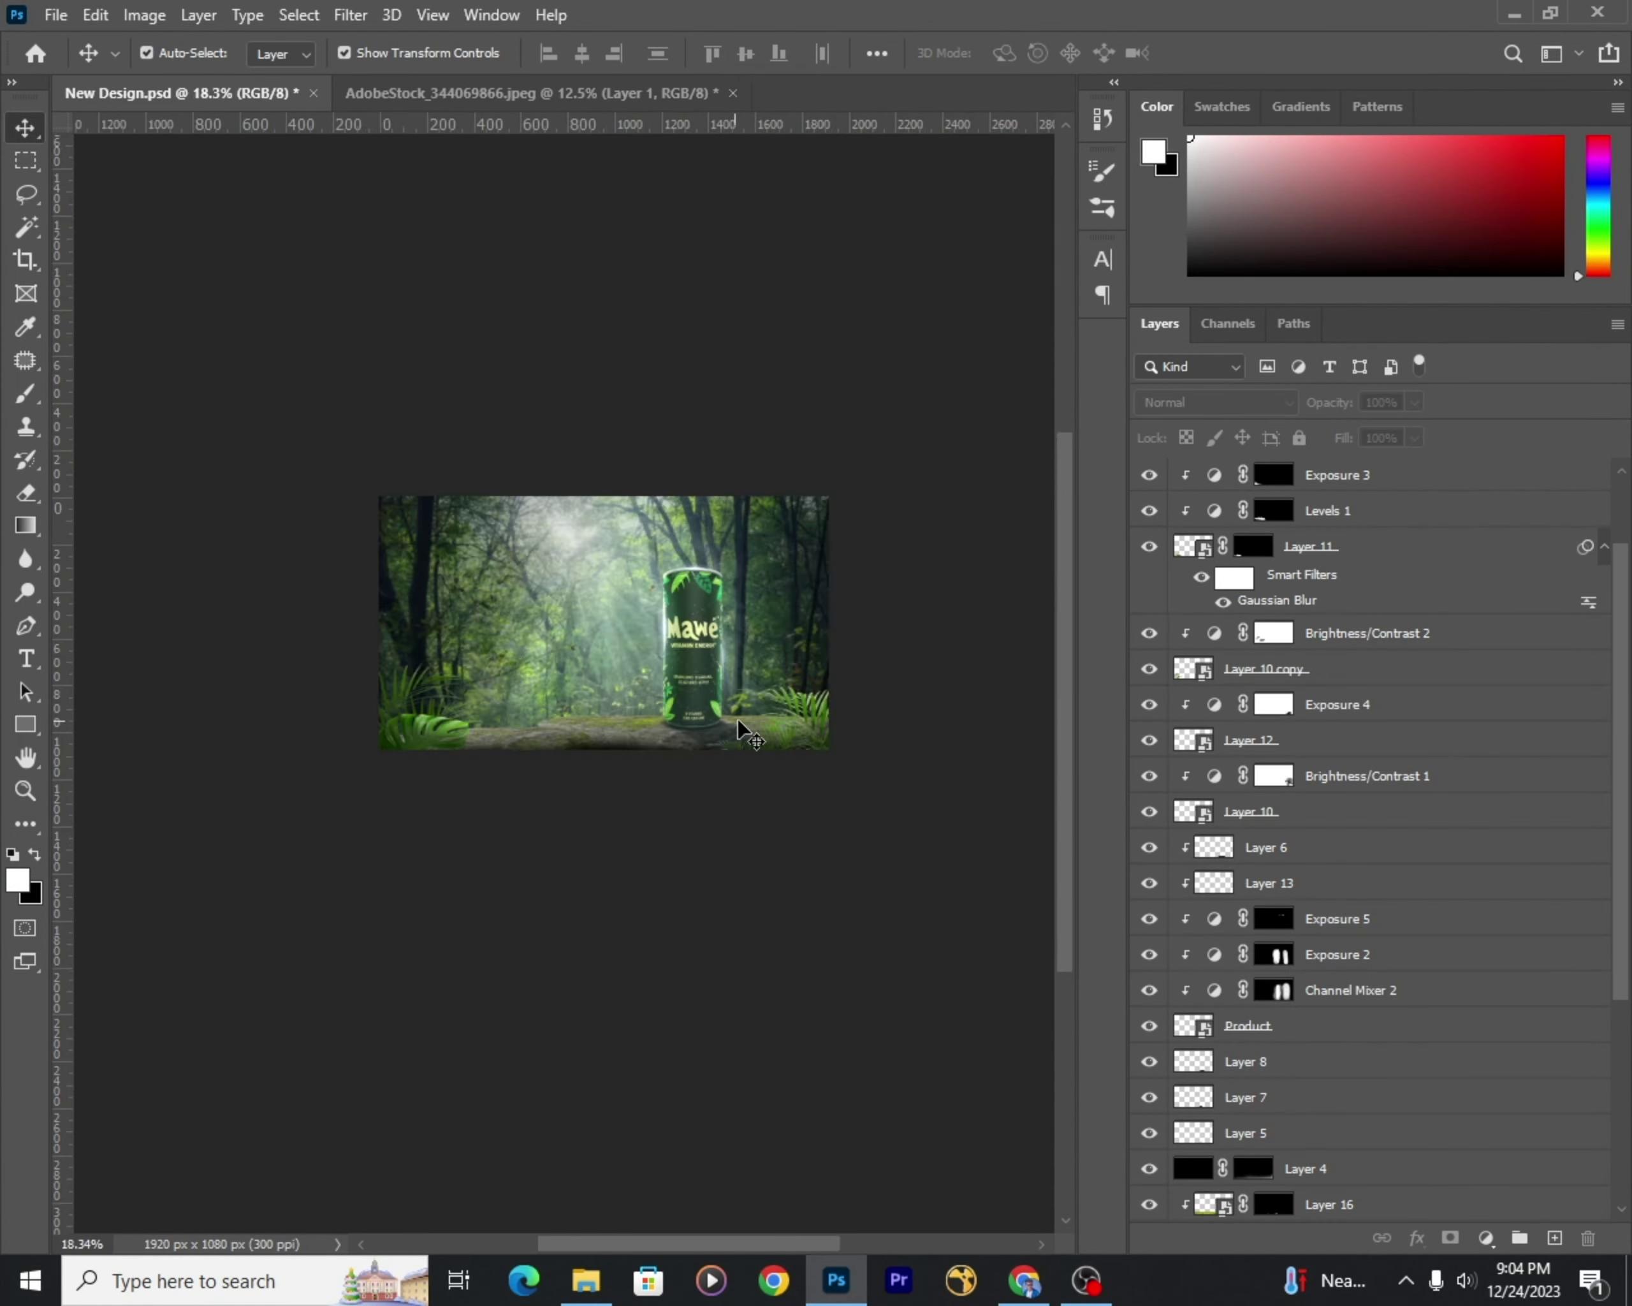
# Step: Open the Stones smart object and add a new Layer 3 clipped to the stone layer
pyautogui.scroll(5, 739, 730)
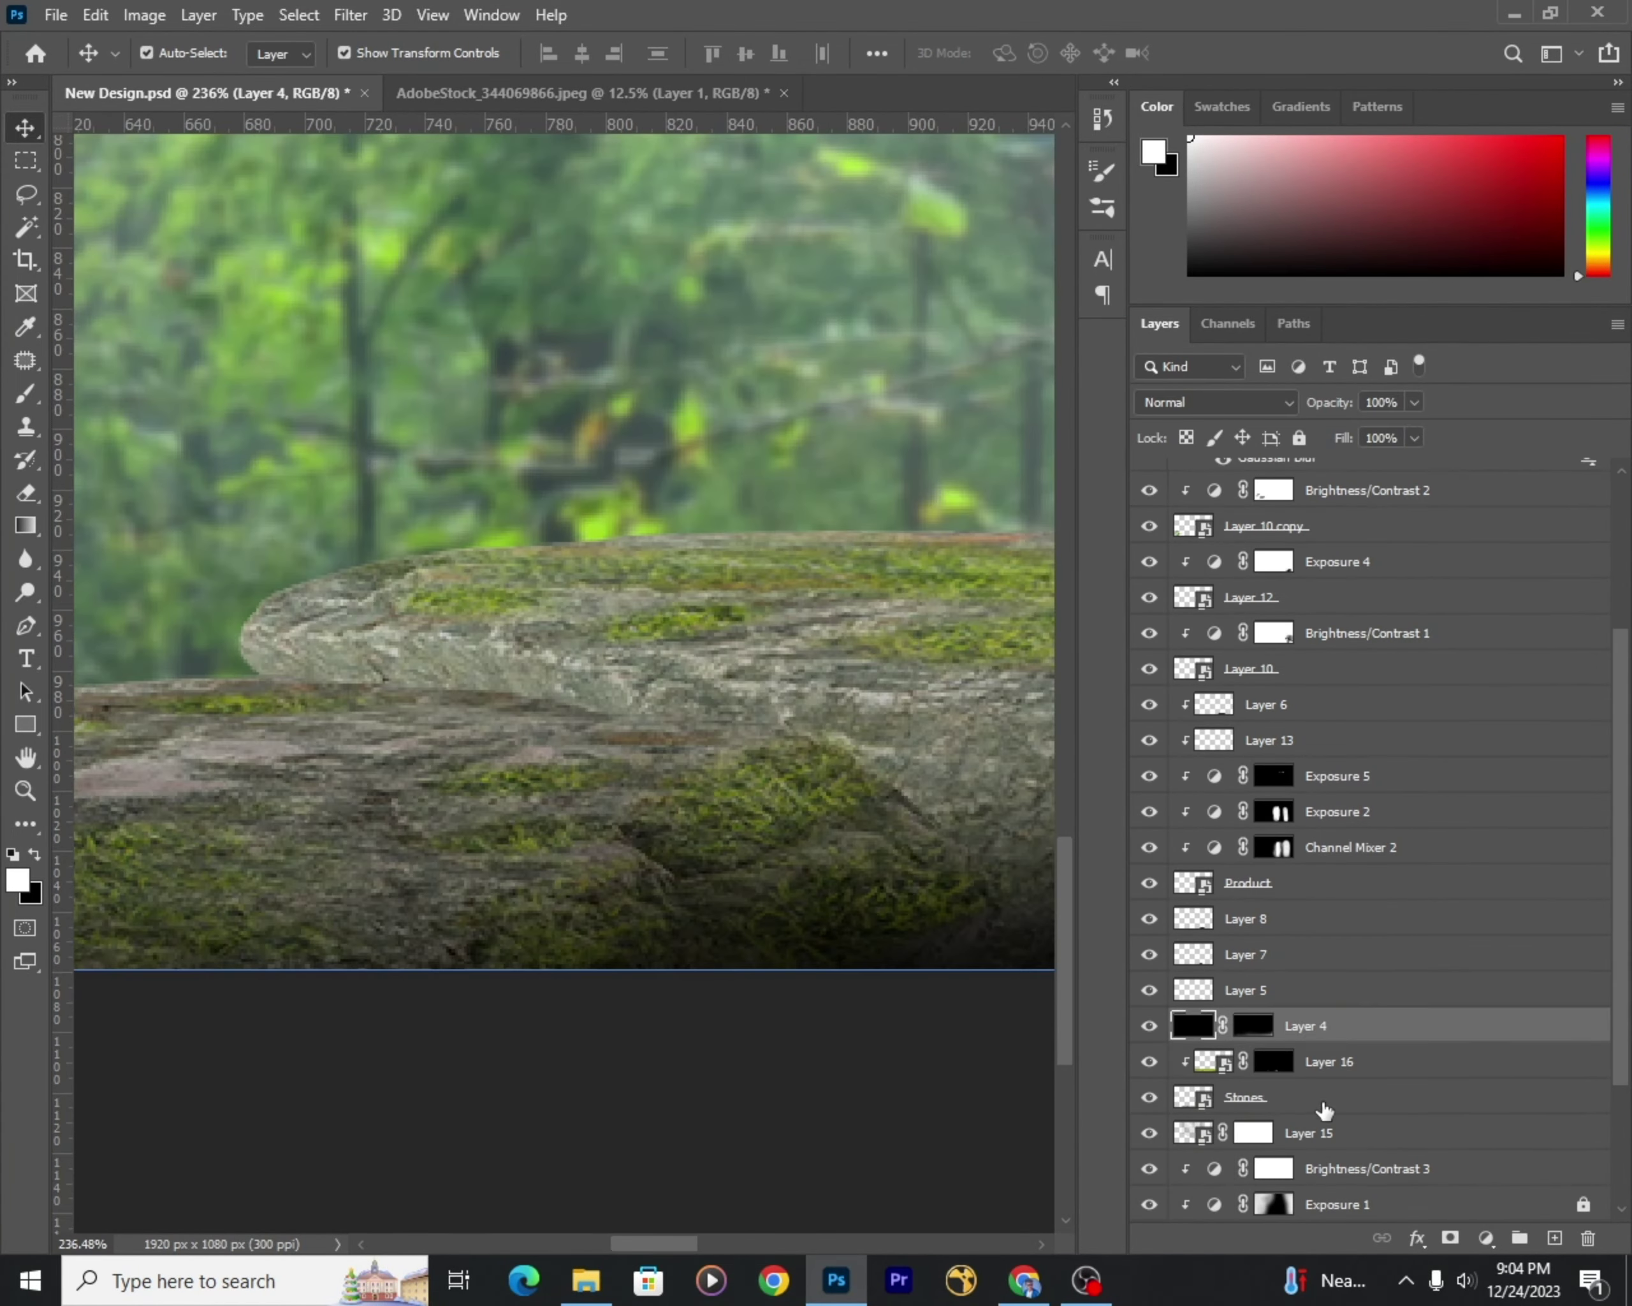
pyautogui.click(1298, 1087)
pyautogui.doubleClick(1192, 1087)
pyautogui.click(592, 665)
pyautogui.scroll(3, 592, 665)
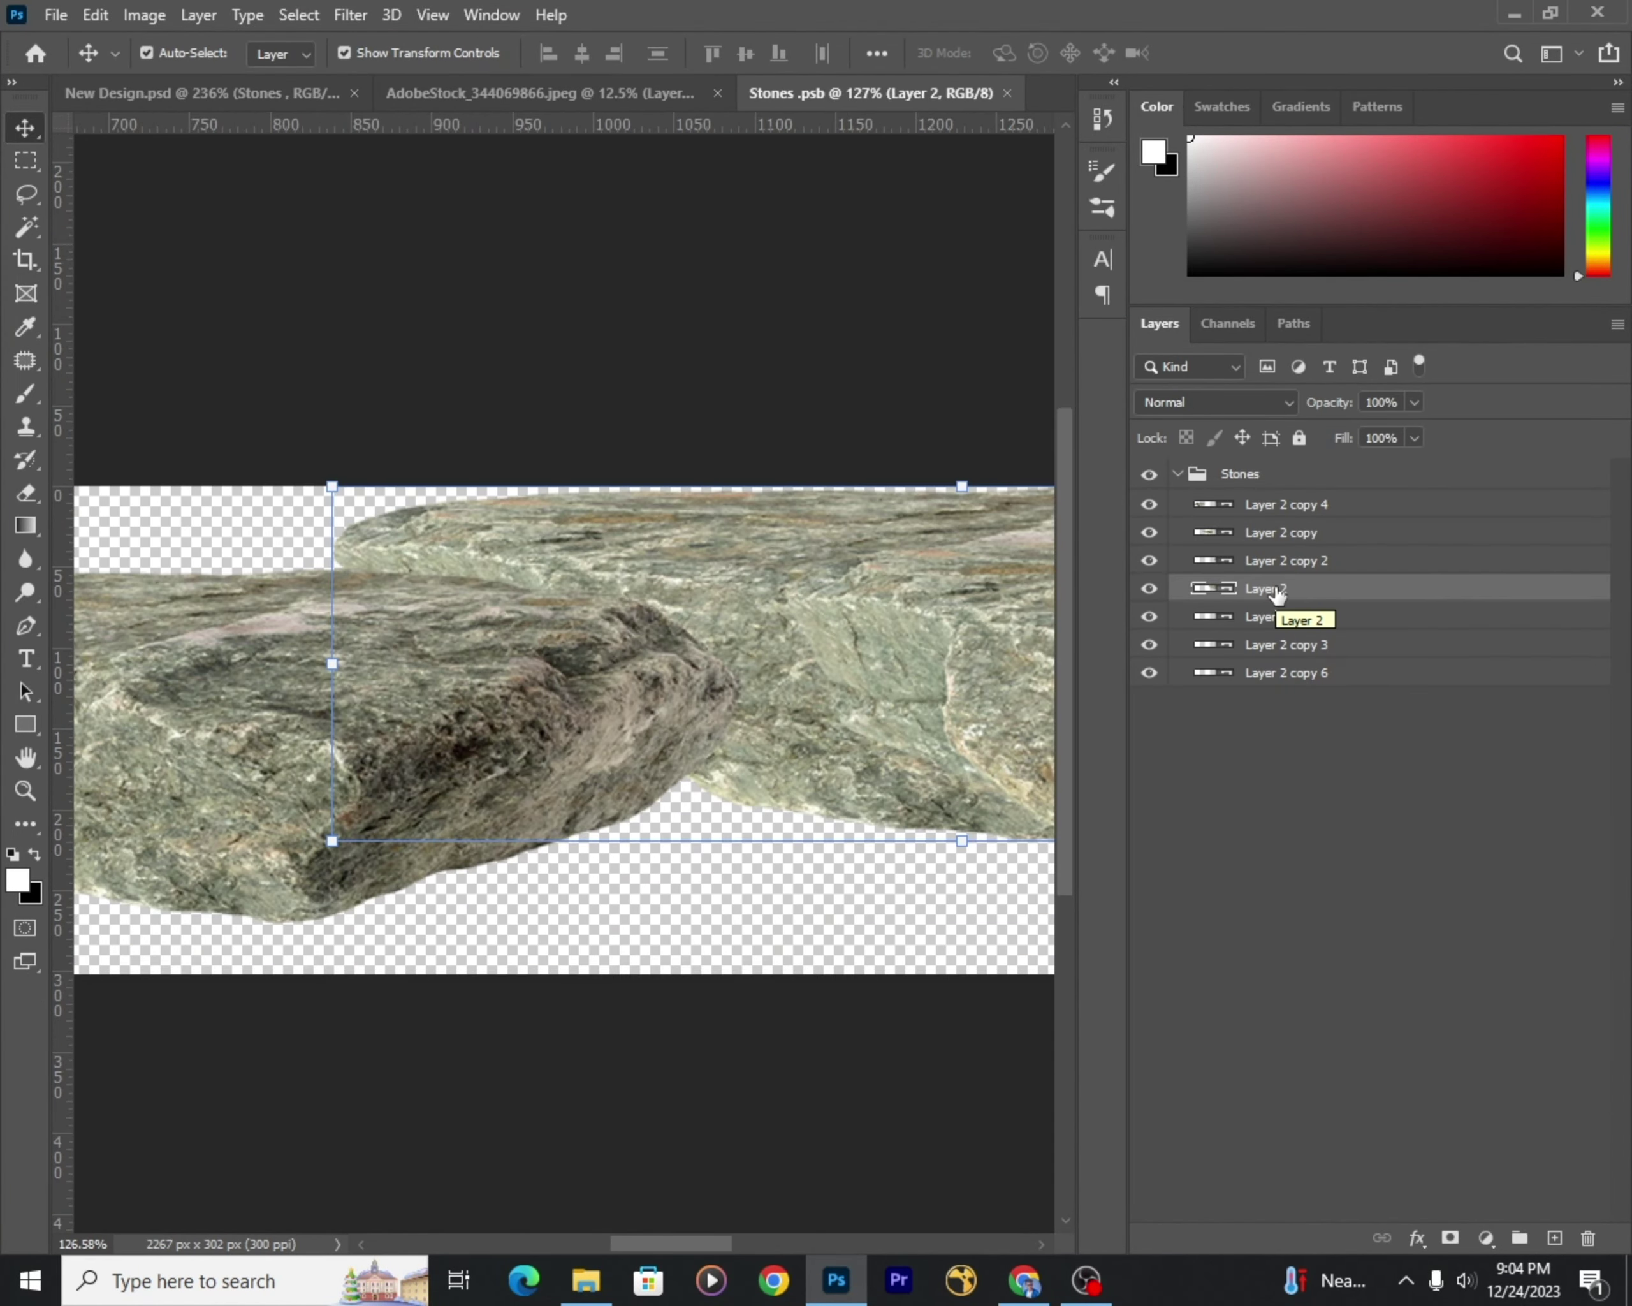
pyautogui.keyDown('alt'); pyautogui.click(1372, 596); pyautogui.keyUp('alt')
# Step: Shade the rocks on Layer 3 with a soft black brush at 17% opacity
pyautogui.press('b')
pyautogui.scroll(1, 455, 590)
pyautogui.rightClick(474, 558)
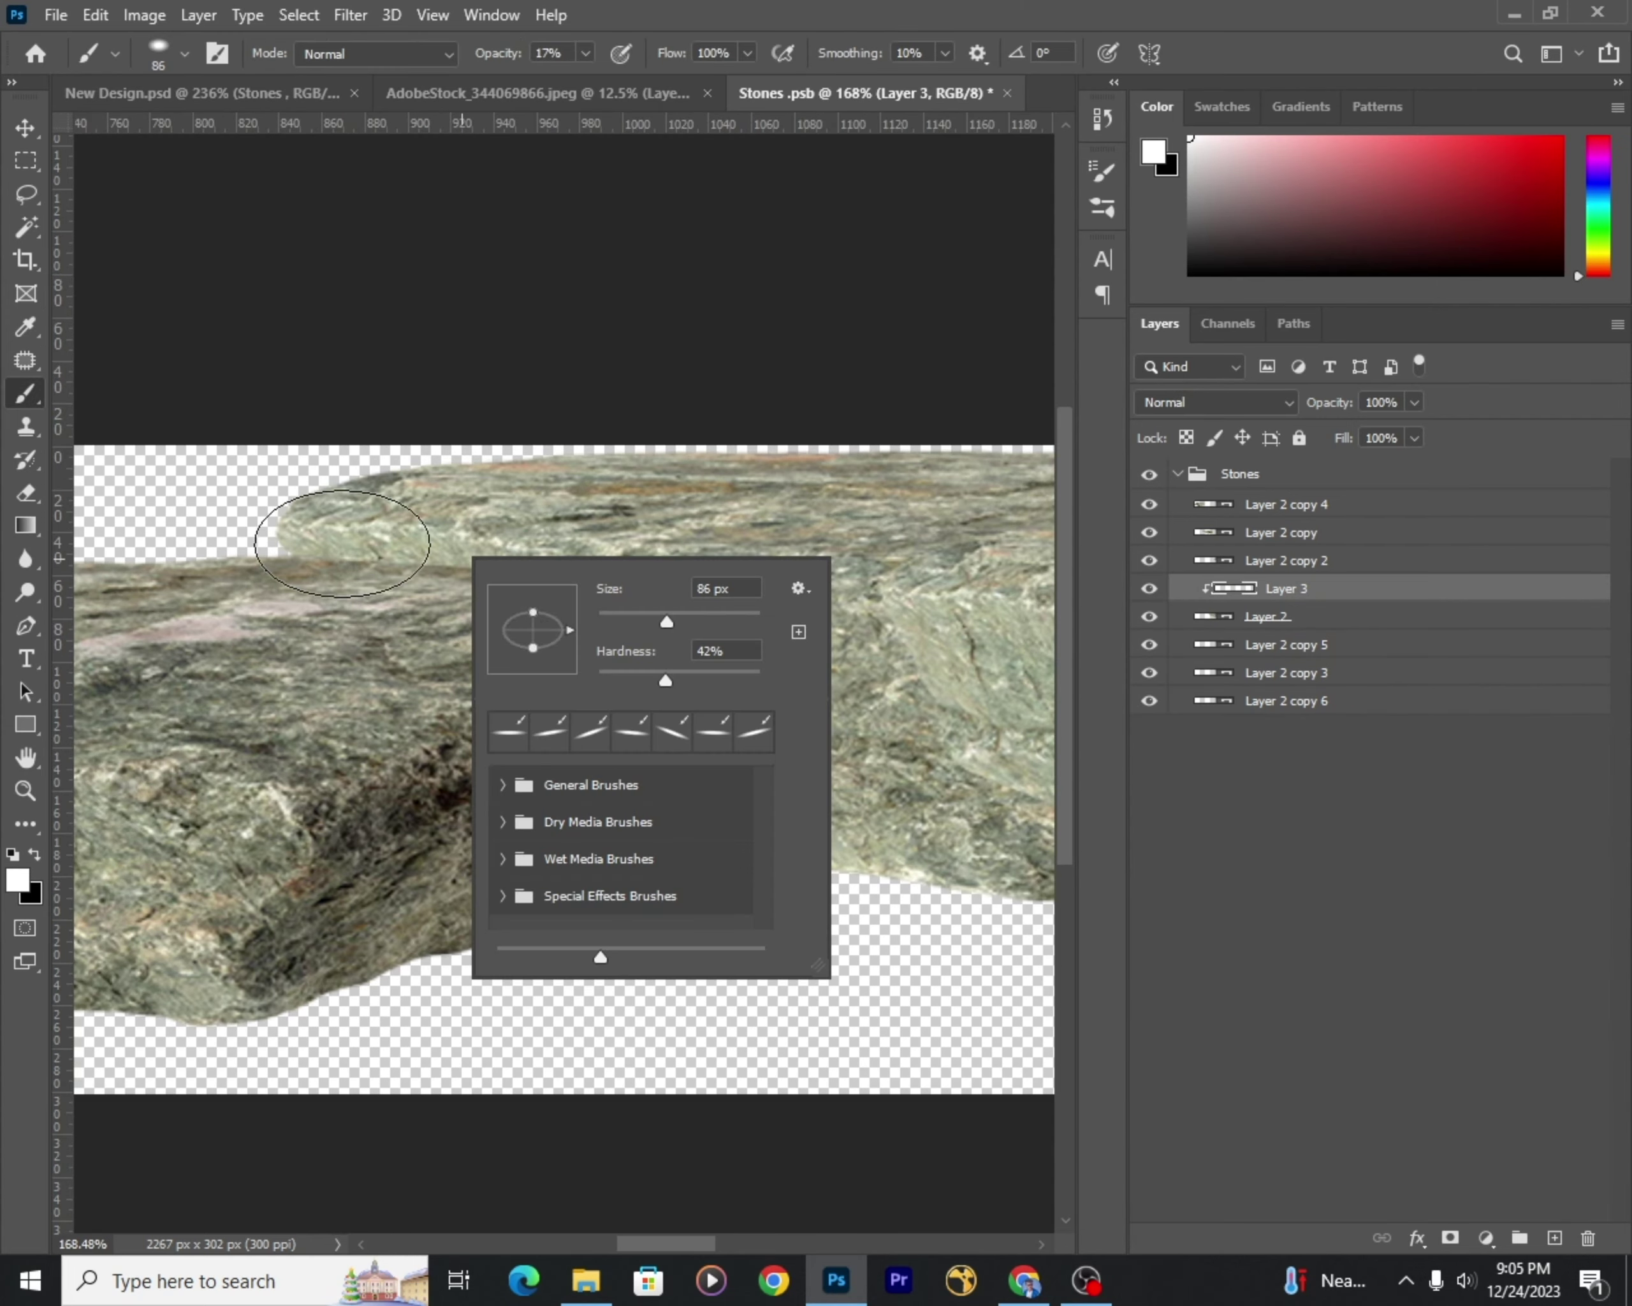
pyautogui.press('Escape')
pyautogui.hscroll(3, 655, 671)
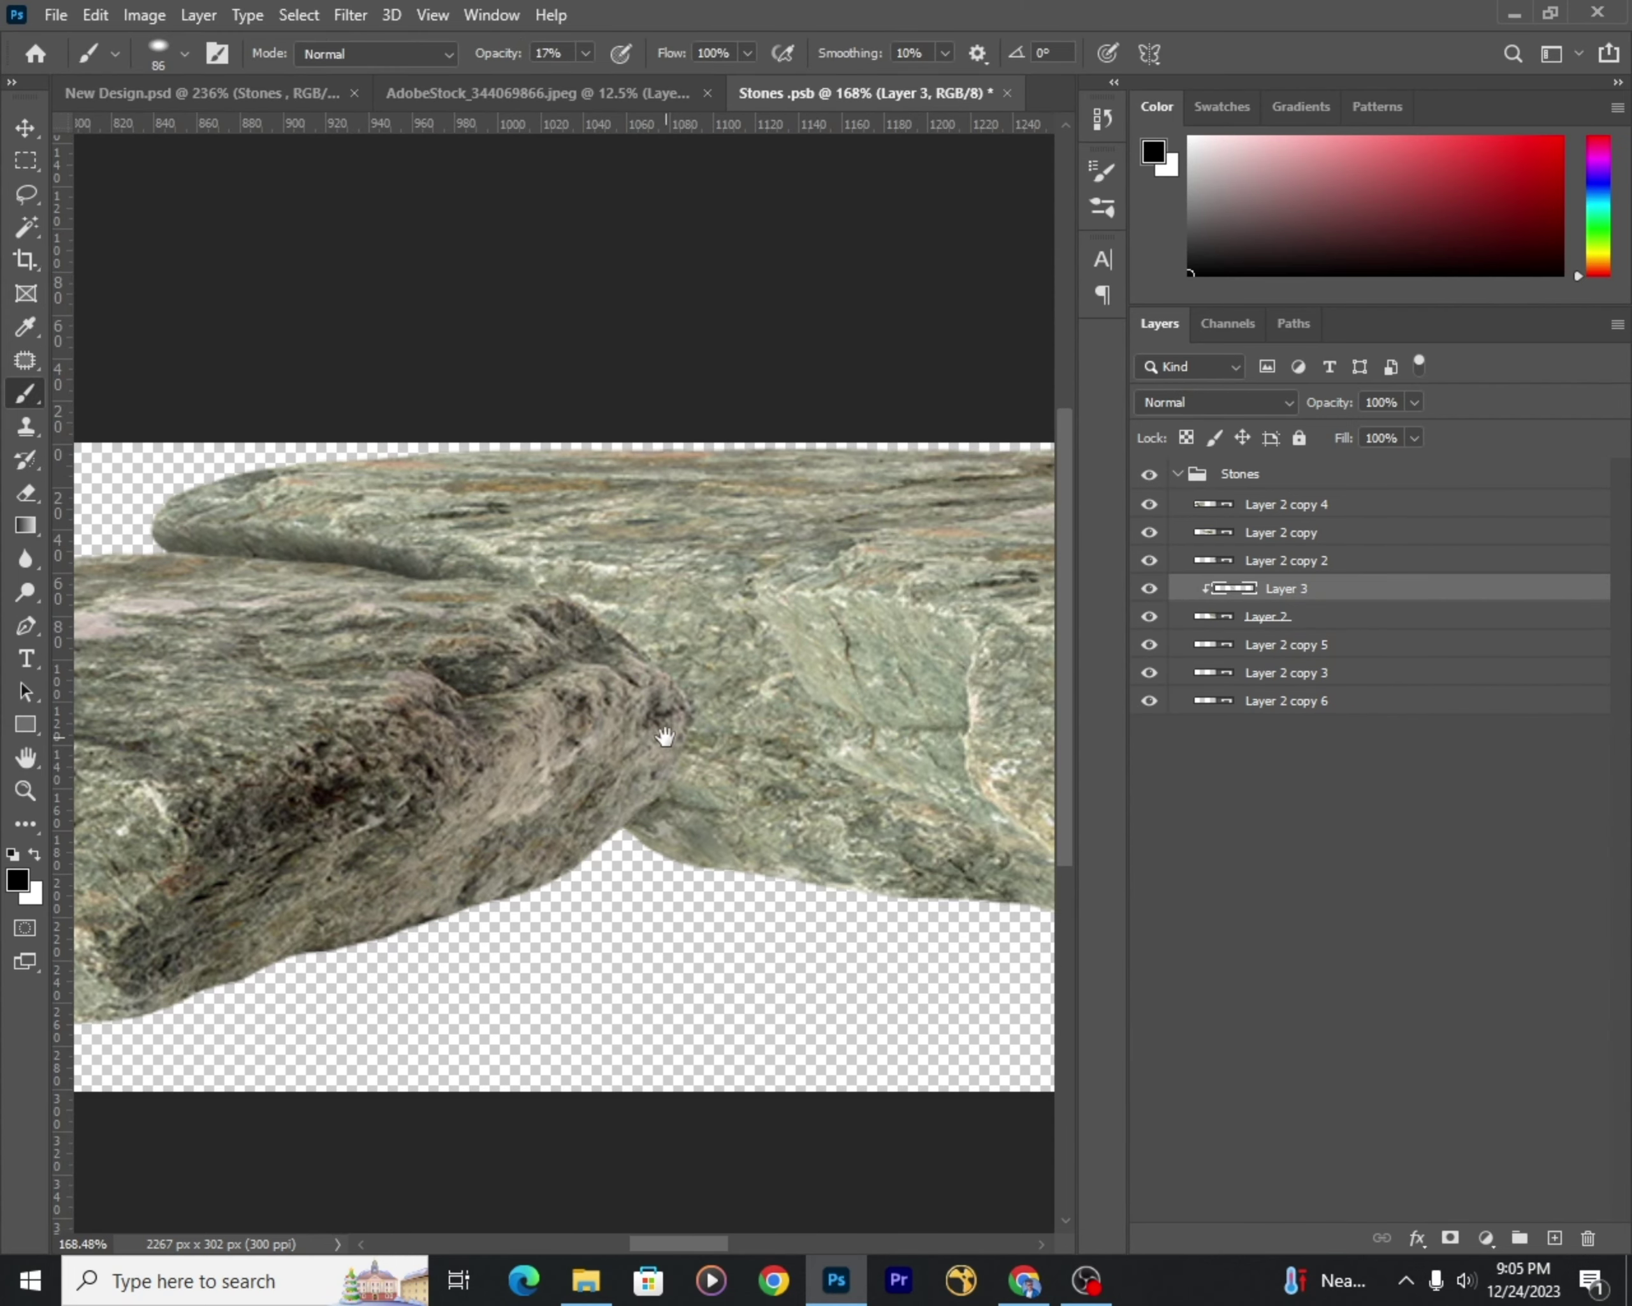
pyautogui.hscroll(3, 588, 752)
pyautogui.press('v')
pyautogui.scroll(-2, 611, 841)
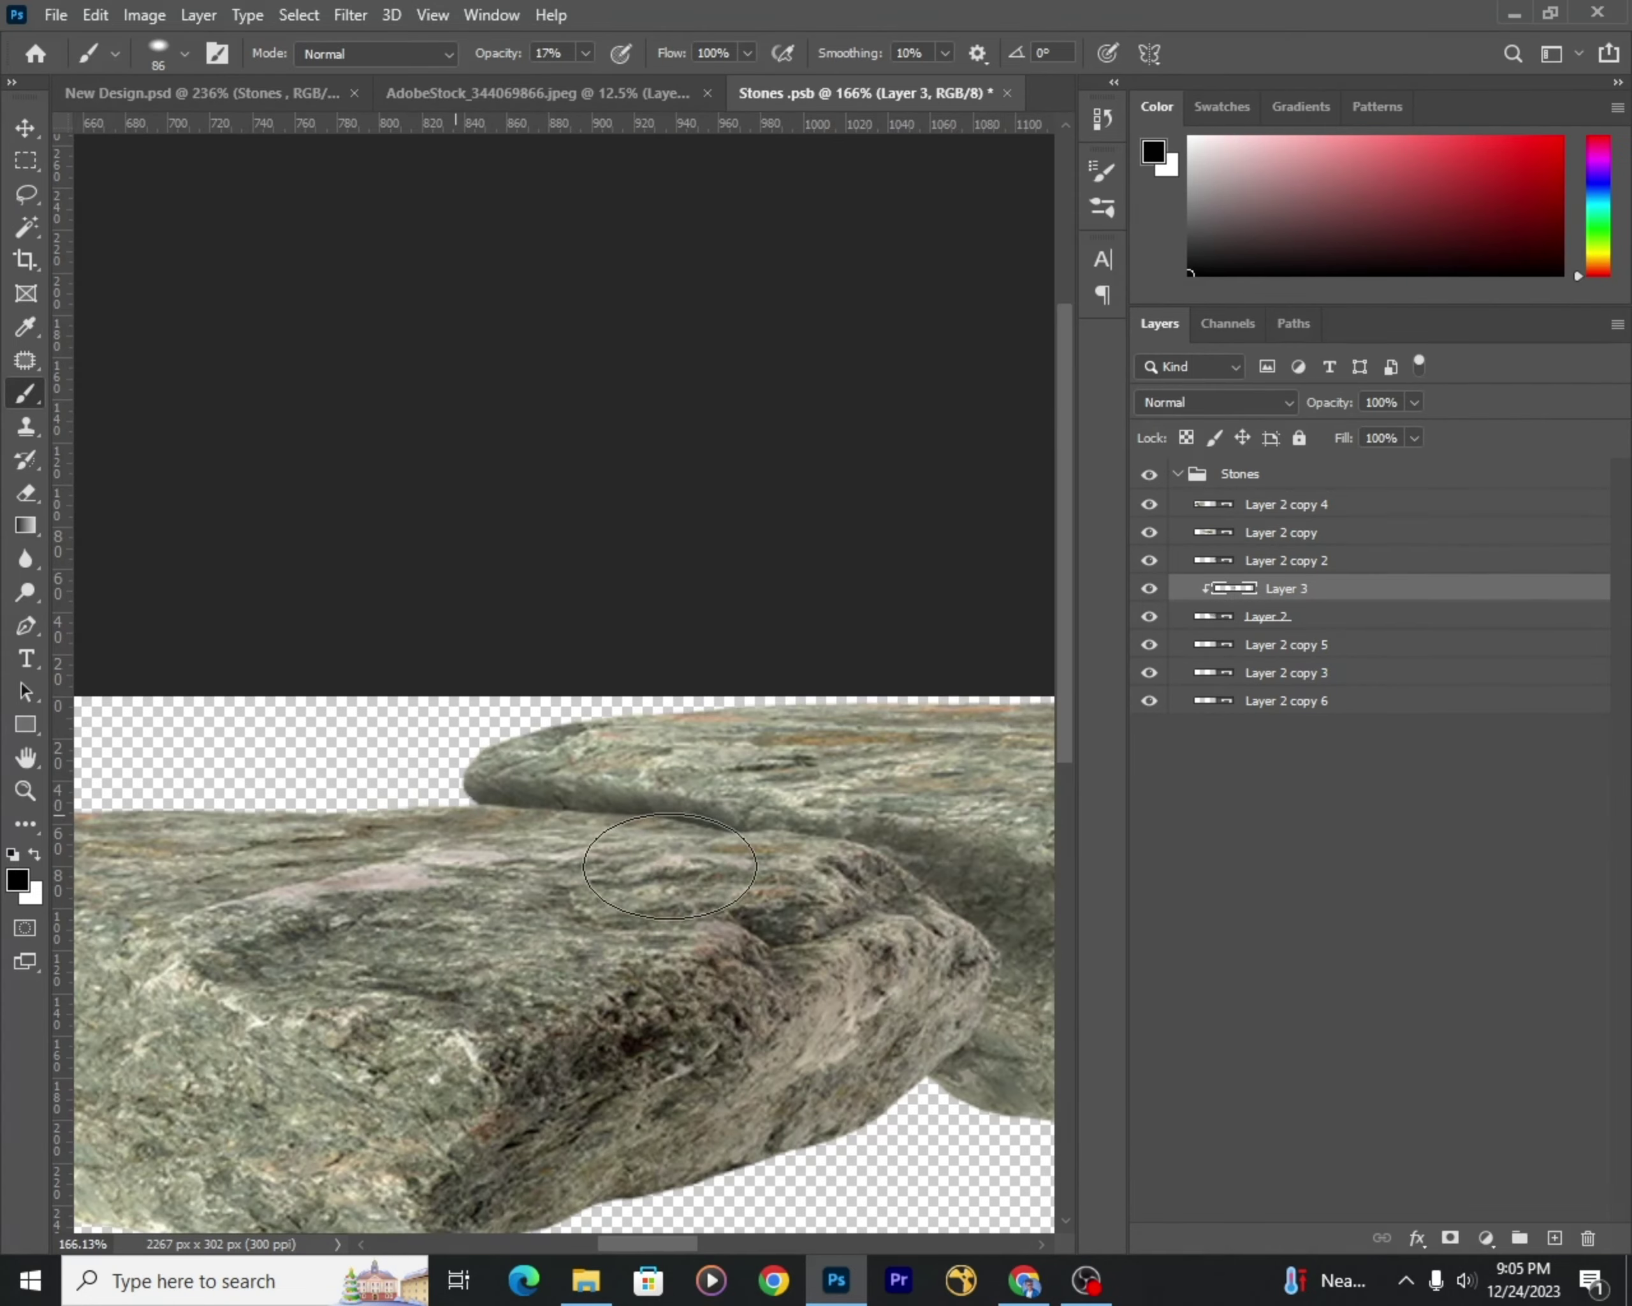
pyautogui.scroll(-2, 535, 765)
pyautogui.scroll(-1, 425, 719)
pyautogui.click(424, 718)
# Step: Return to New Design.psd and locate the Stones layer in the layer stack
pyautogui.hotkey('ctrl', 'Tab')
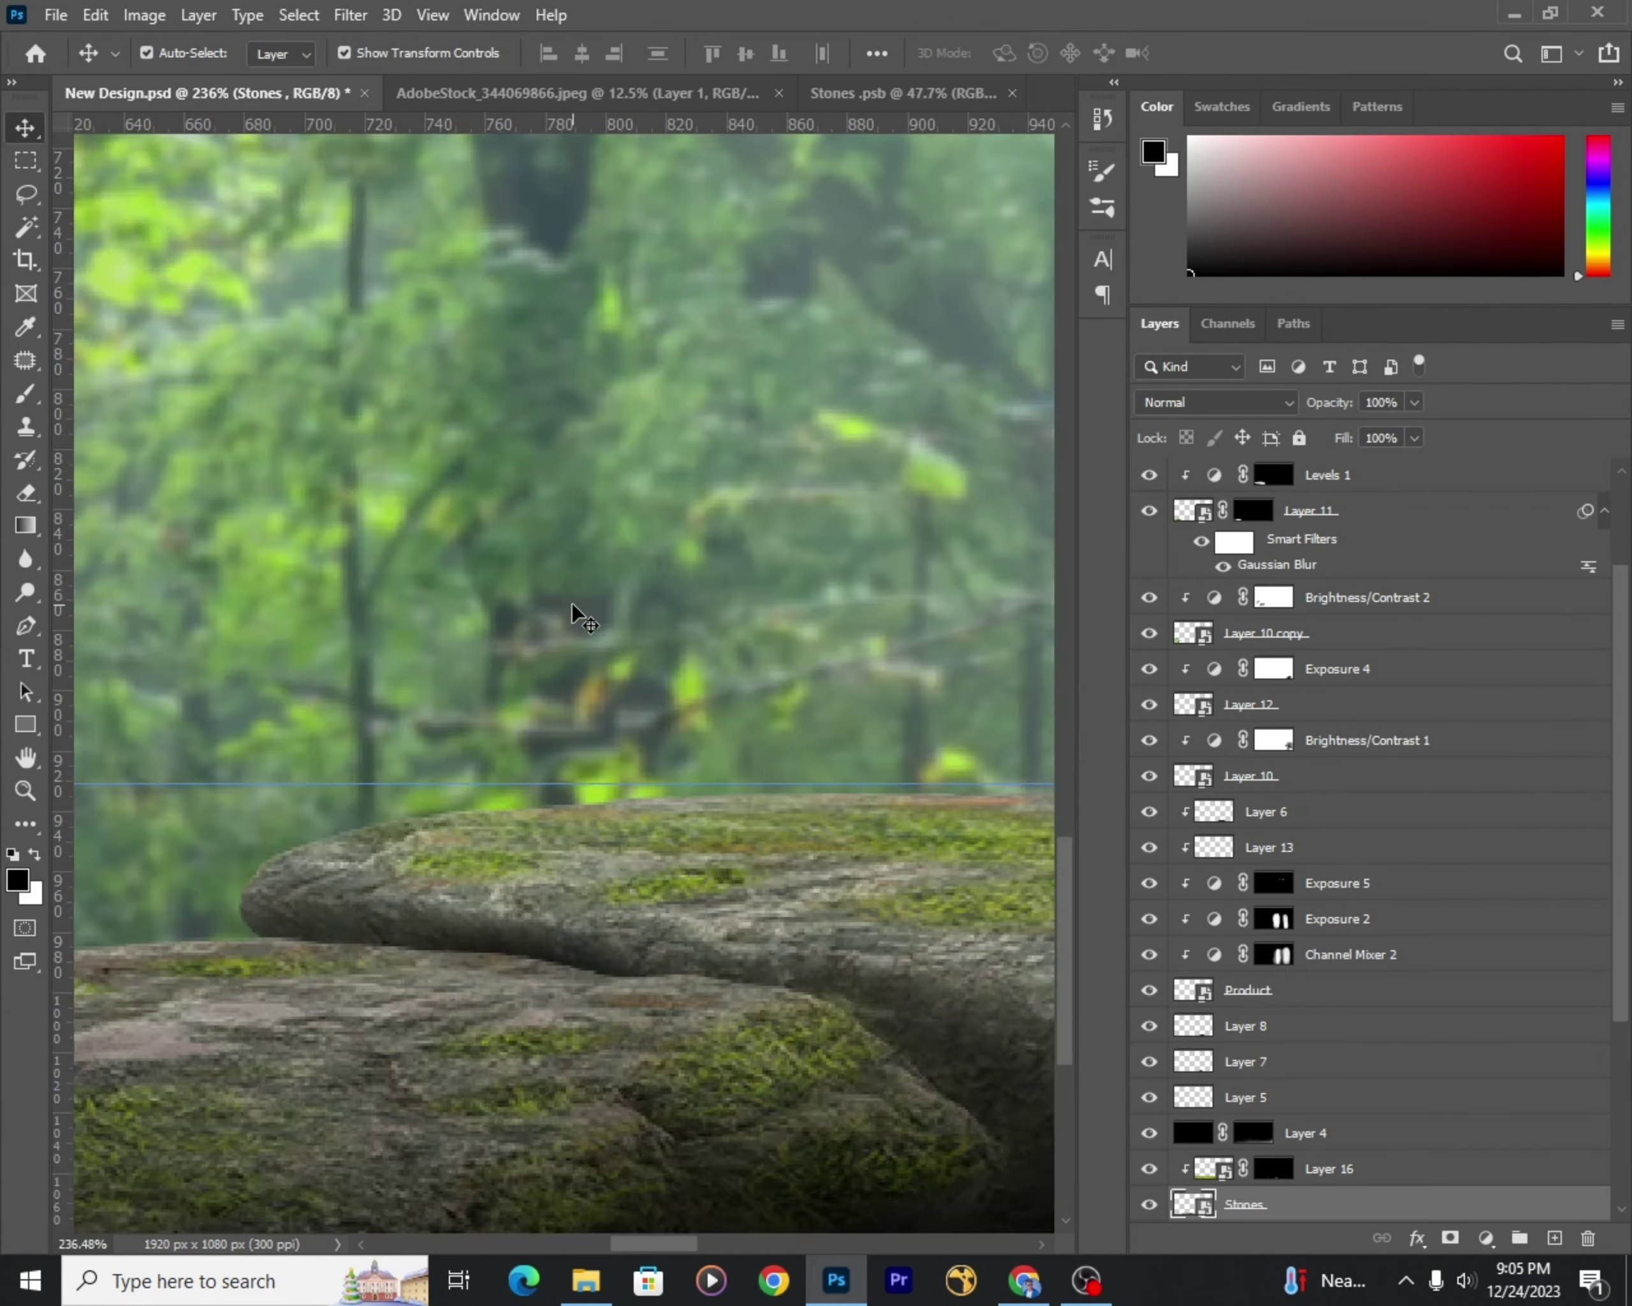
pyautogui.scroll(-3, 441, 756)
pyautogui.scroll(-2, 608, 773)
pyautogui.scroll(2, 578, 753)
pyautogui.scroll(-2, 765, 758)
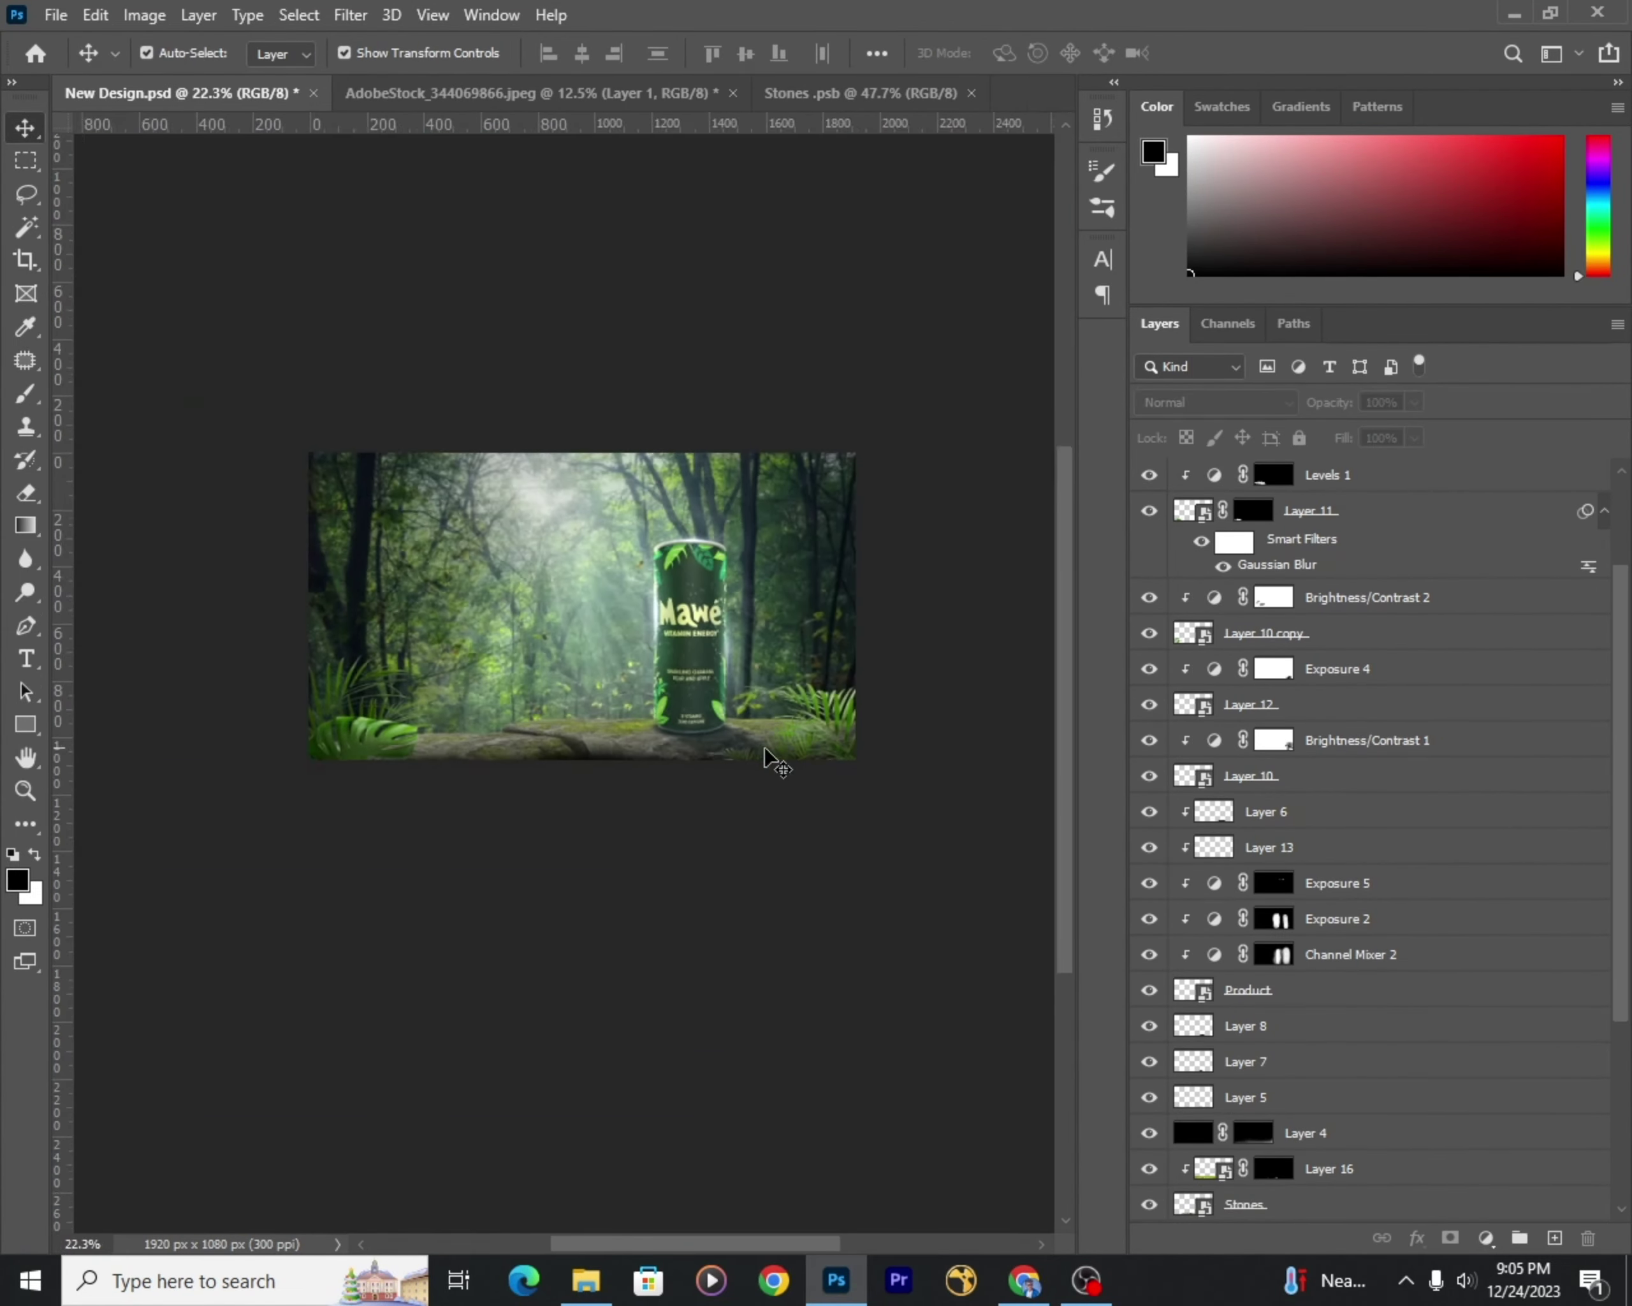
pyautogui.scroll(3, 433, 754)
pyautogui.scroll(-3, 703, 229)
pyautogui.scroll(5, 609, 614)
pyautogui.click(1223, 1133)
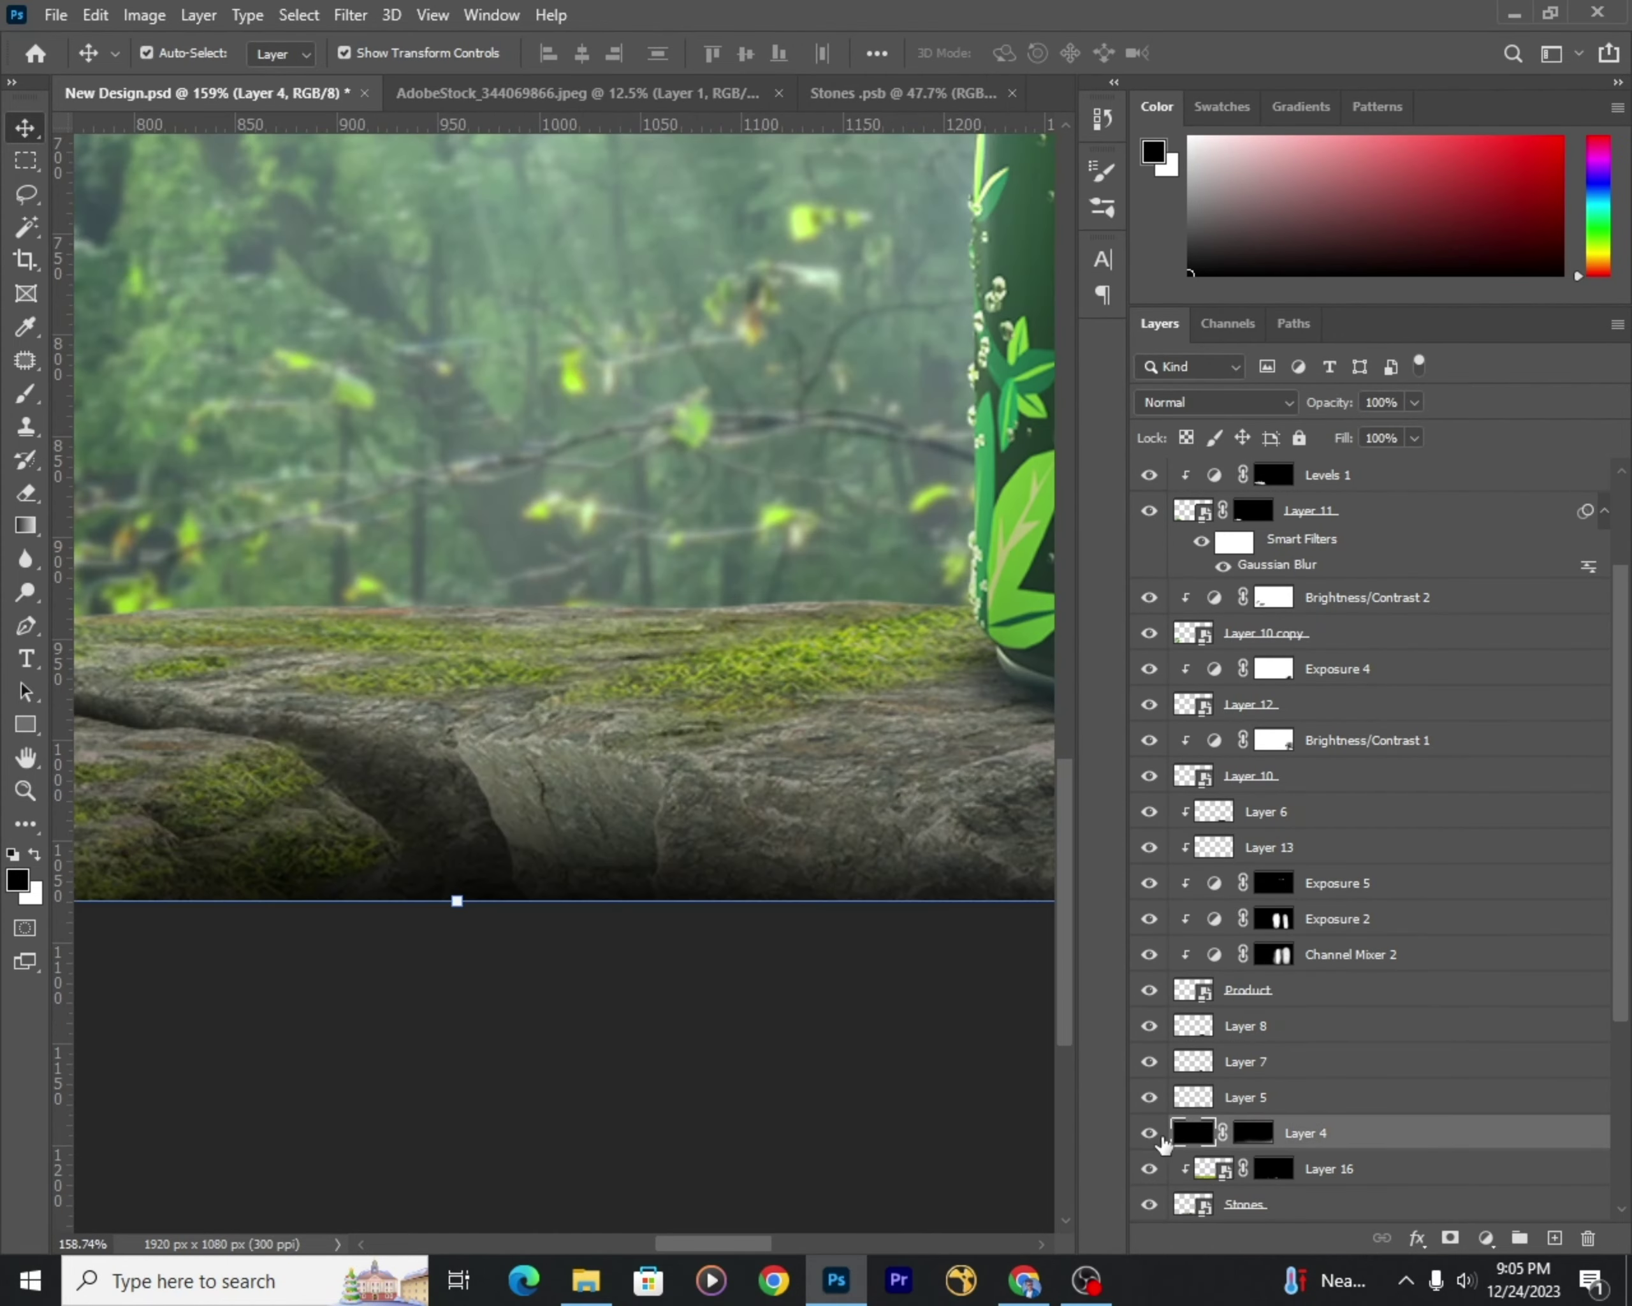
pyautogui.scroll(-1, 609, 614)
pyautogui.scroll(-2, 1299, 1085)
pyautogui.click(1253, 1061)
pyautogui.scroll(-4, 647, 752)
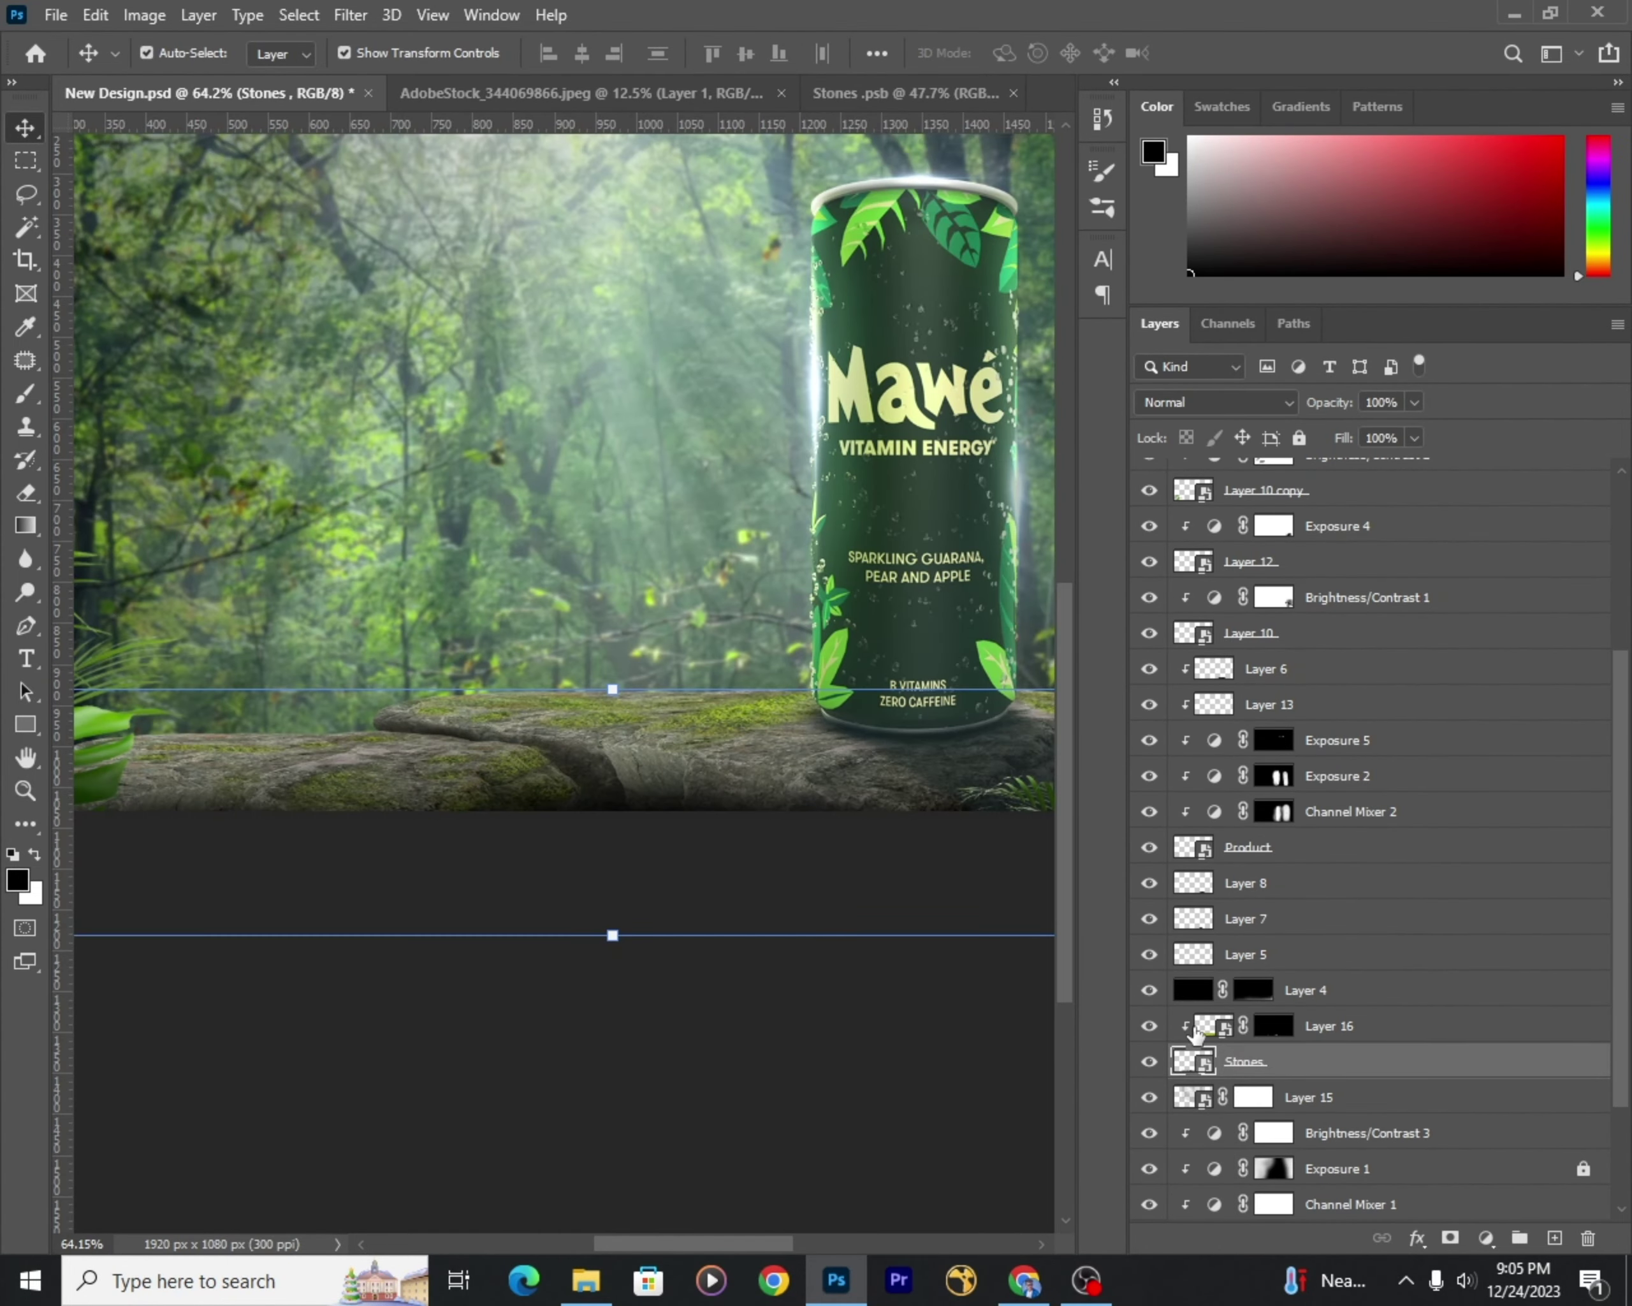
pyautogui.scroll(2, 1202, 1033)
pyautogui.scroll(3, 672, 726)
# Step: Paint white at 17% on Layer 16's mask to spread moss around the can's base
pyautogui.click(1274, 1097)
pyautogui.press('b')
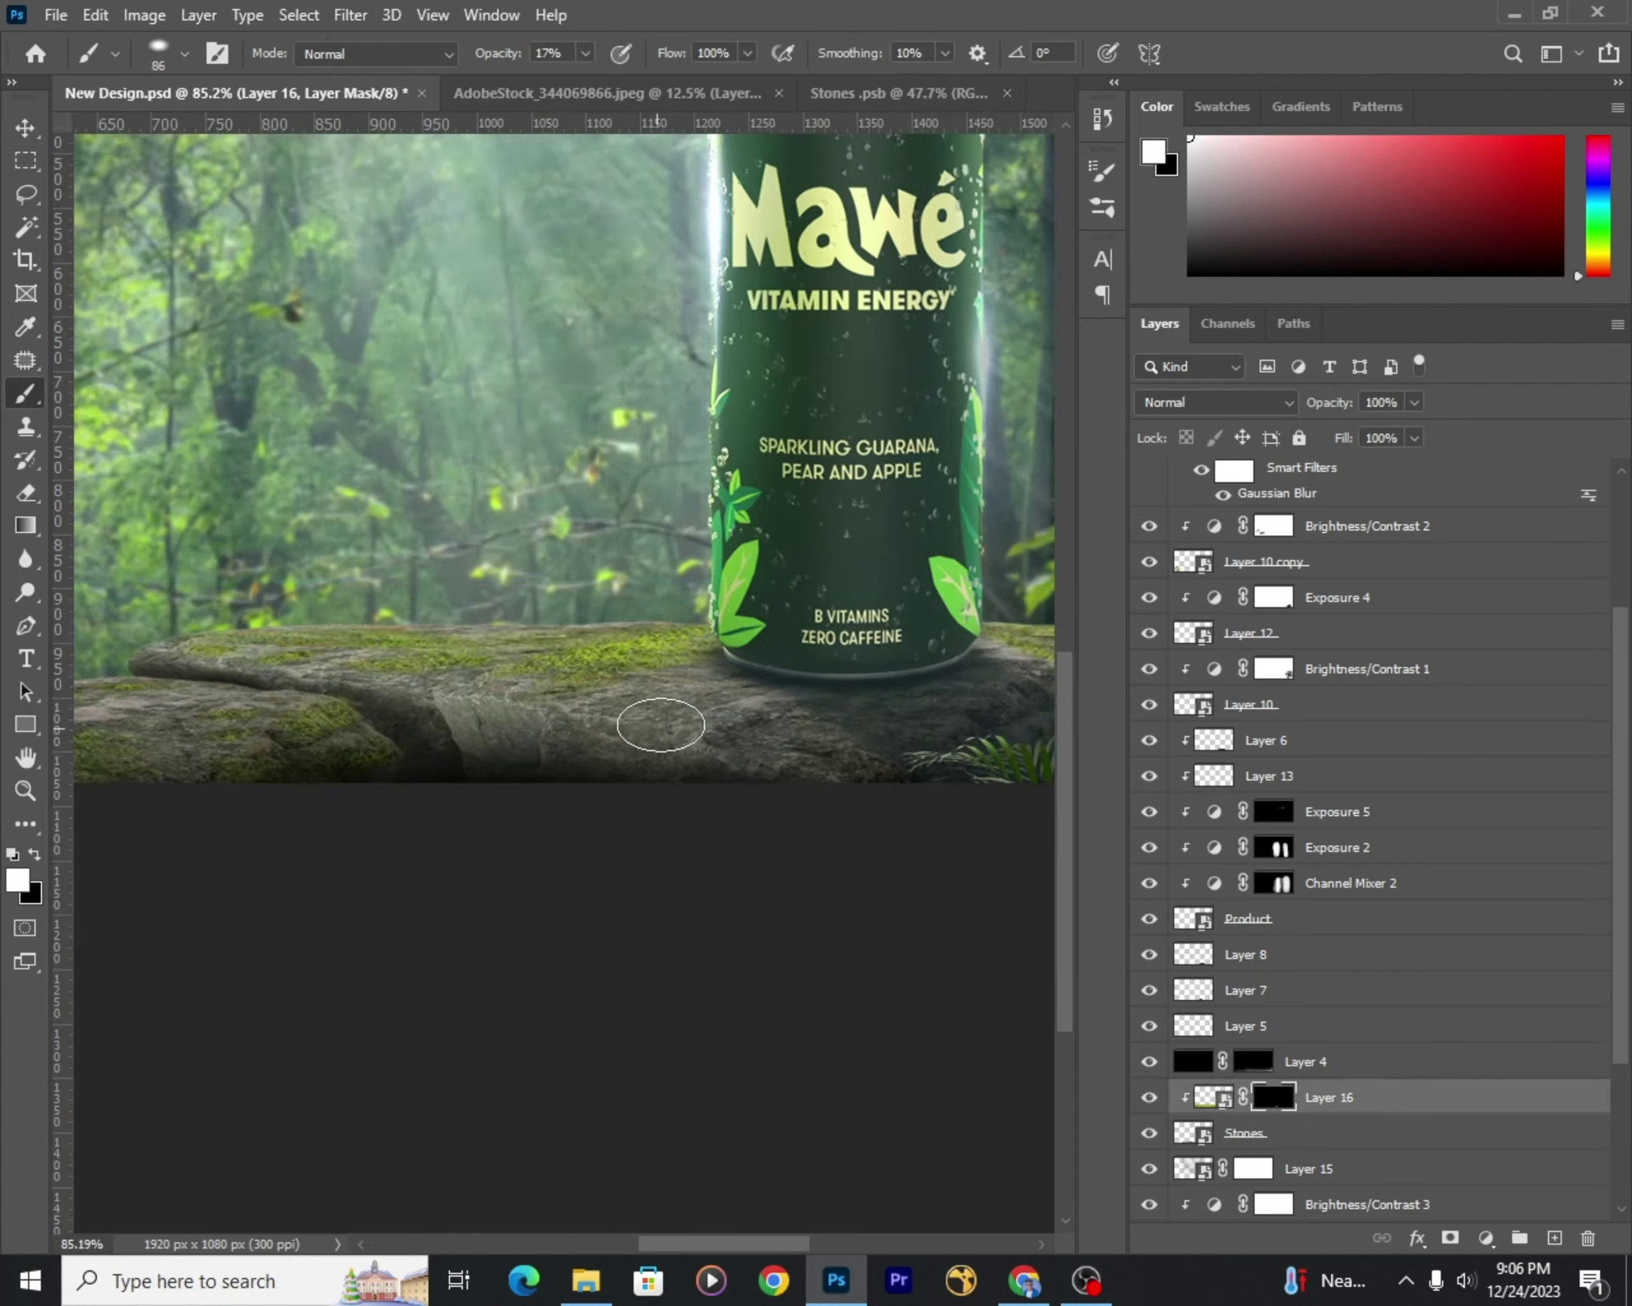
pyautogui.rightClick(672, 691)
pyautogui.press('Escape')
pyautogui.scroll(2, 672, 697)
pyautogui.moveTo(753, 749); pyautogui.dragTo(573, 676)
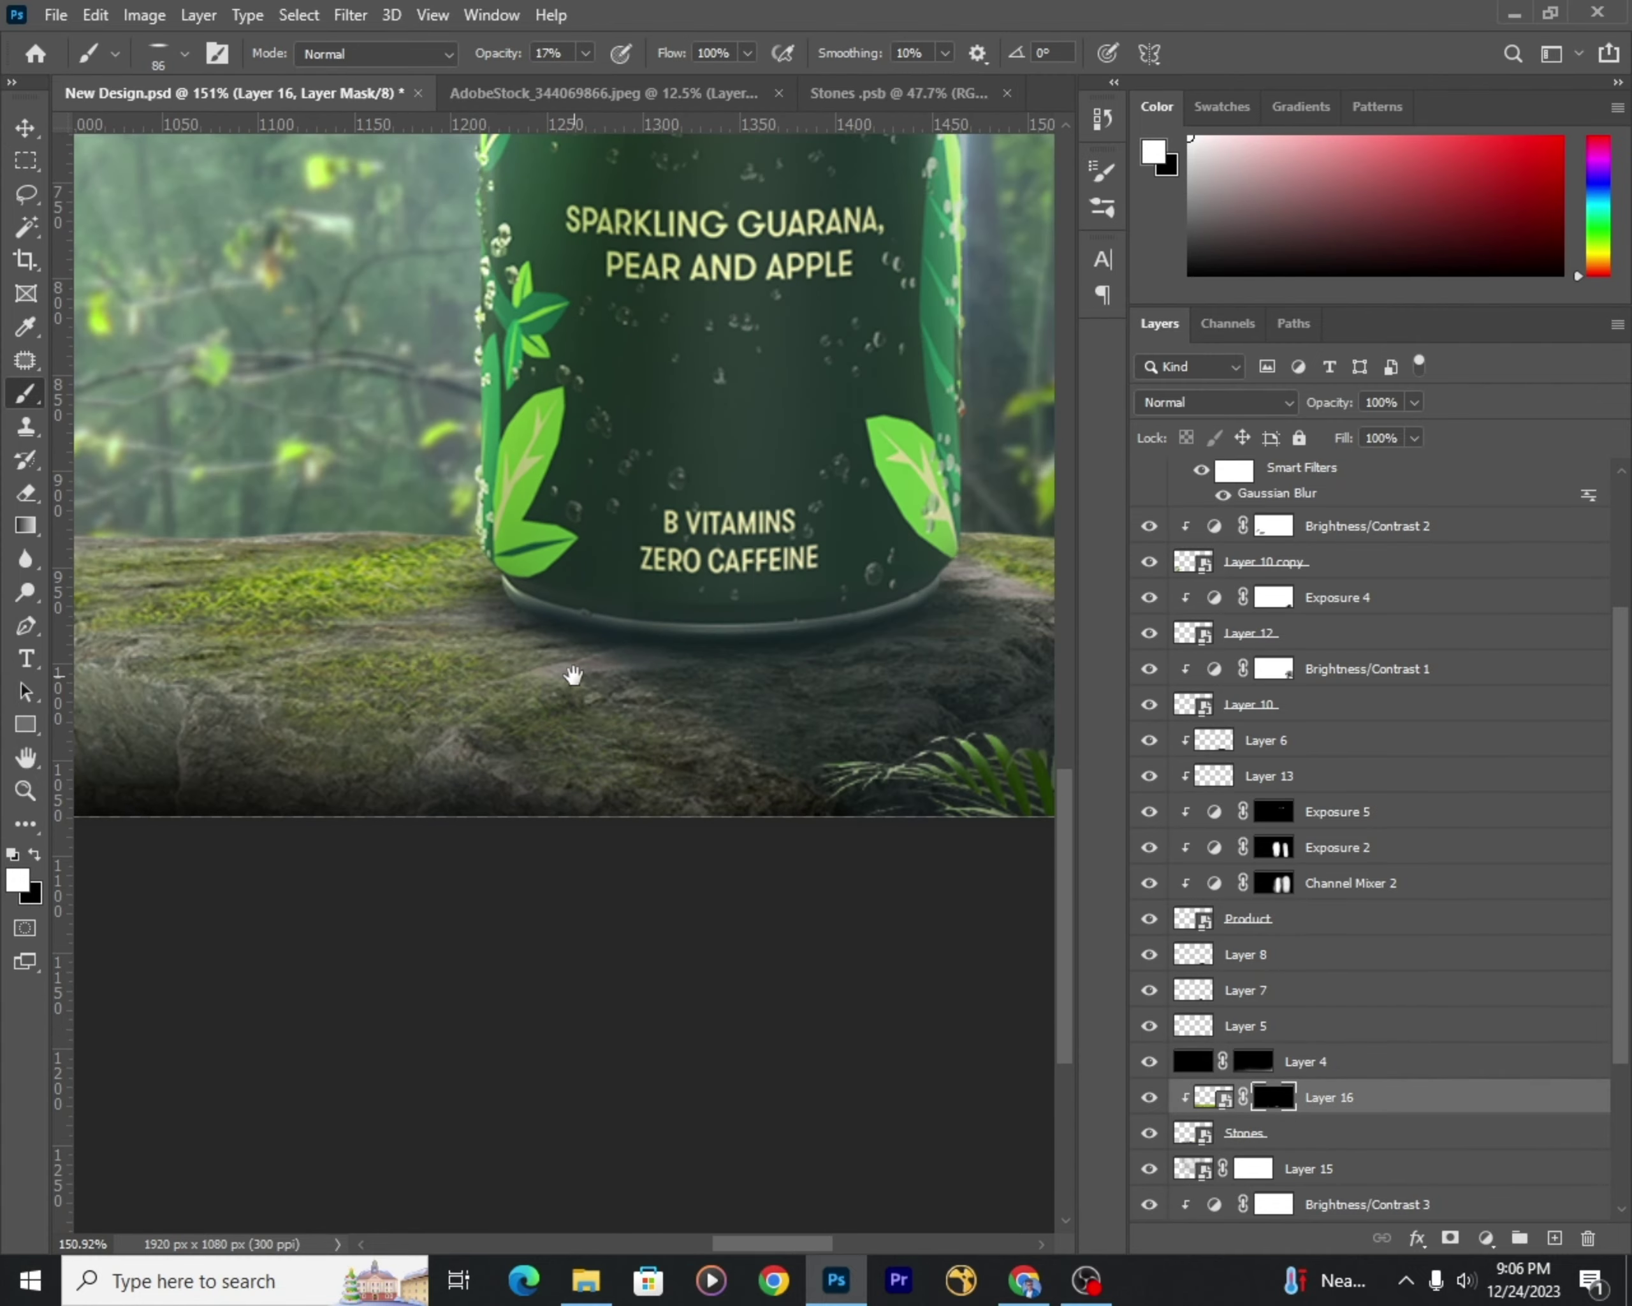
pyautogui.hscroll(5, 719, 781)
pyautogui.hscroll(-5, 758, 705)
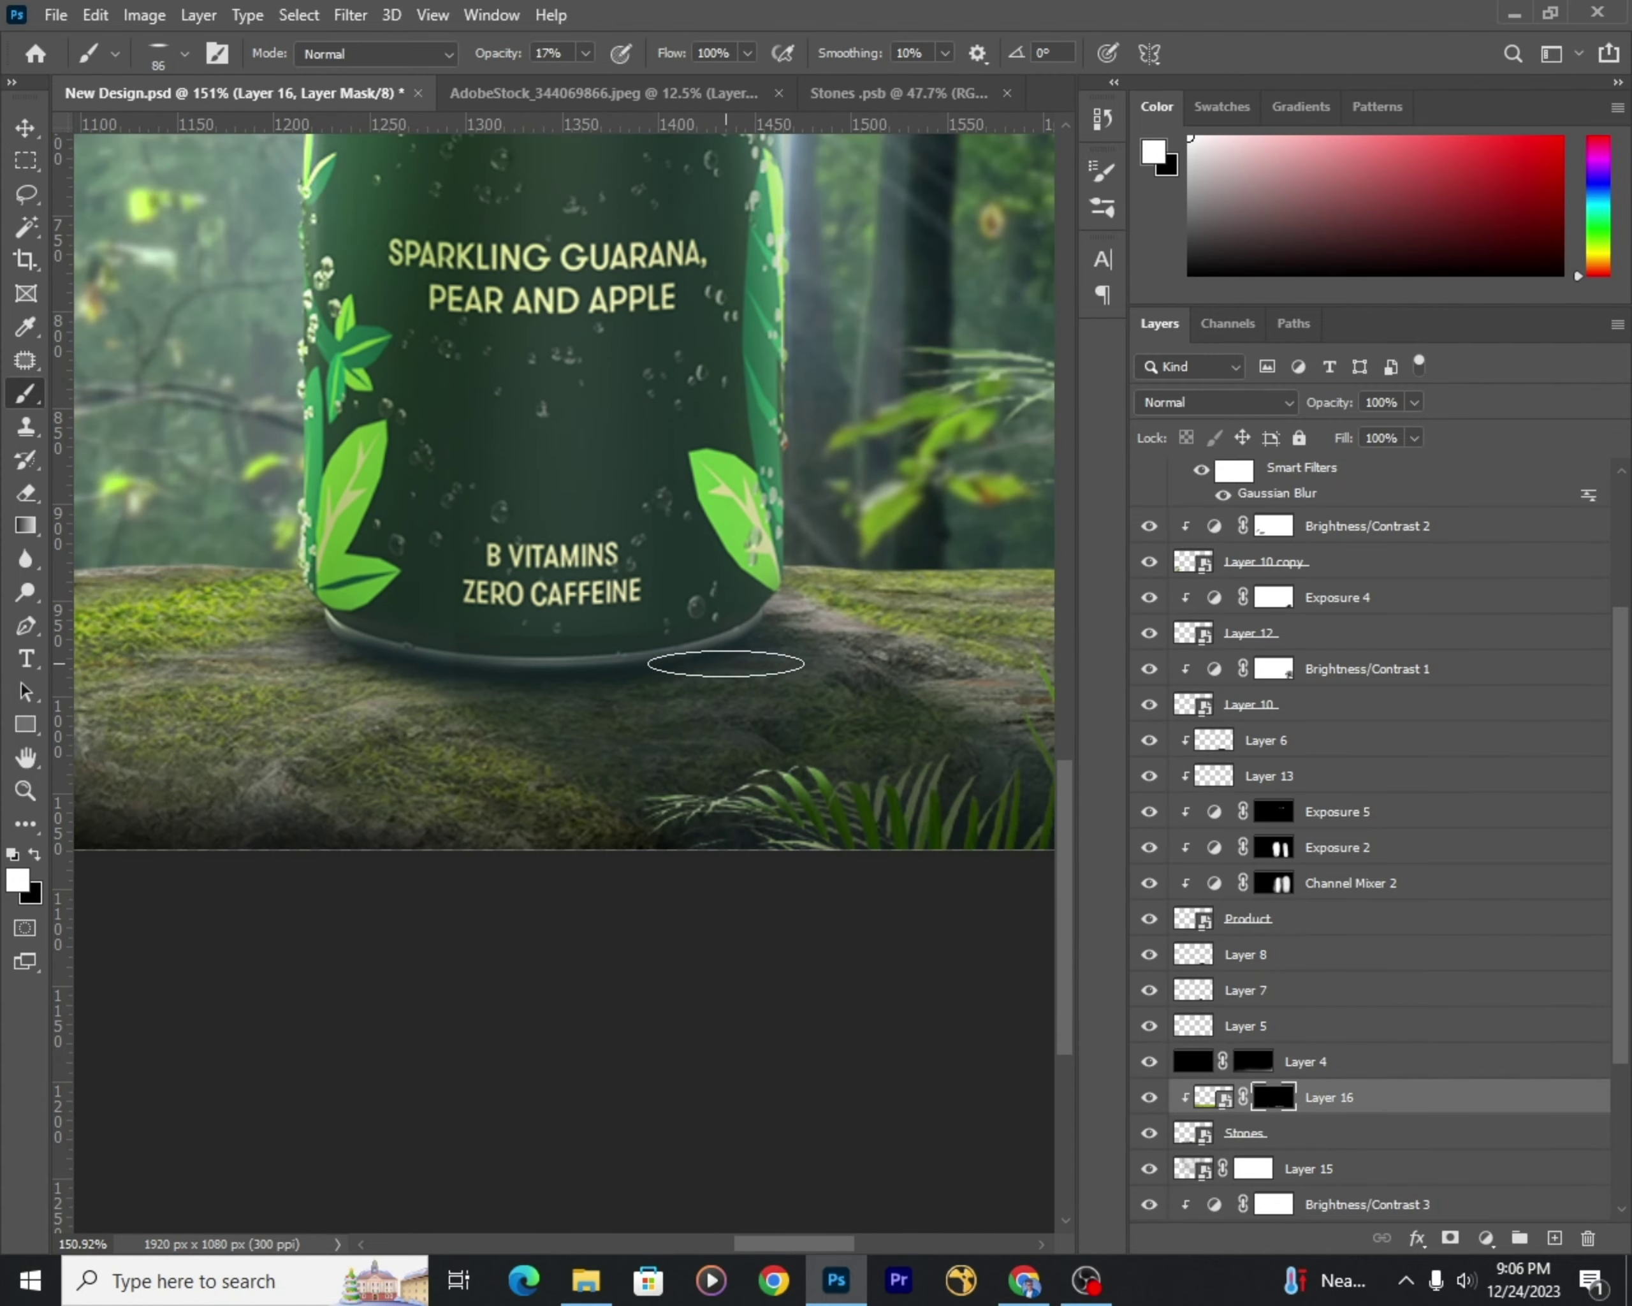
pyautogui.hscroll(-10, 554, 756)
pyautogui.scroll(2, 338, 686)
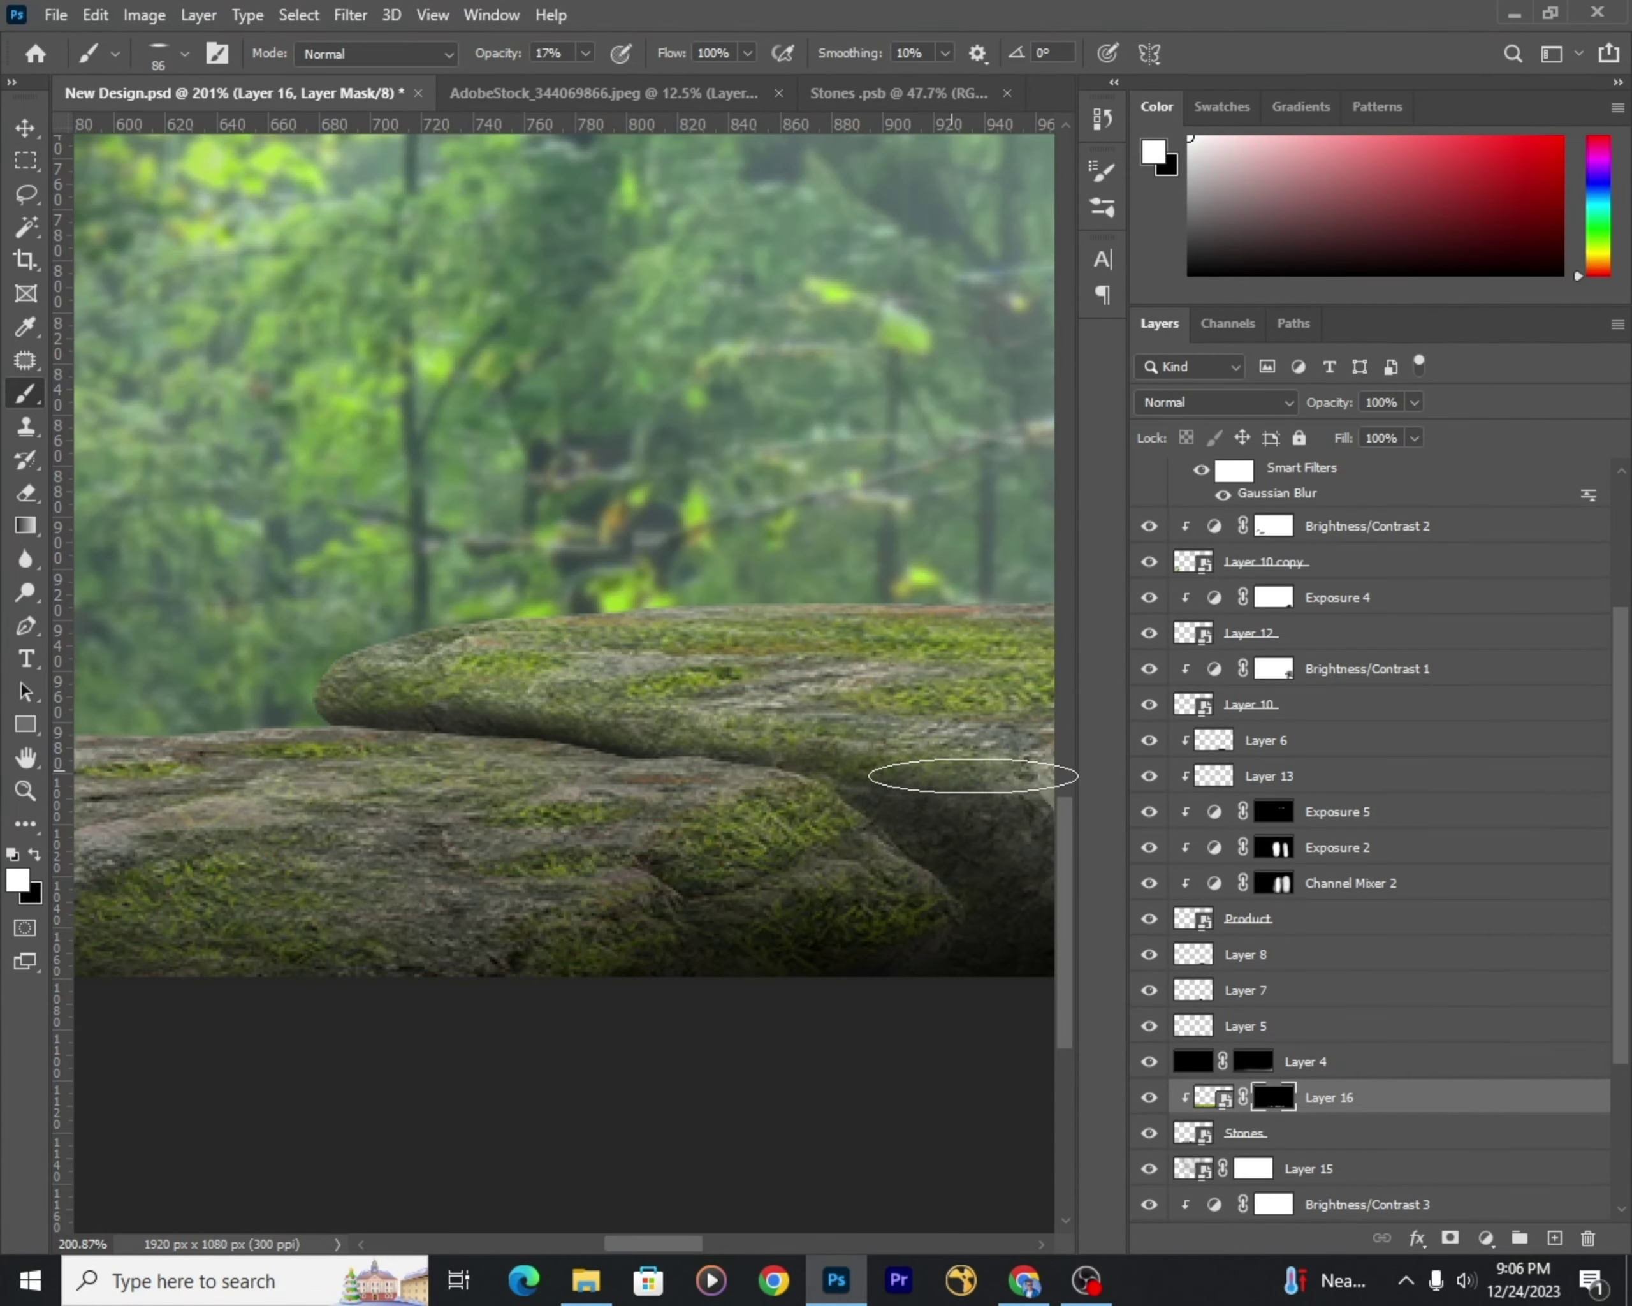
pyautogui.scroll(-2, 973, 776)
pyautogui.scroll(-5, 601, 876)
pyautogui.press('v')
pyautogui.press('x')
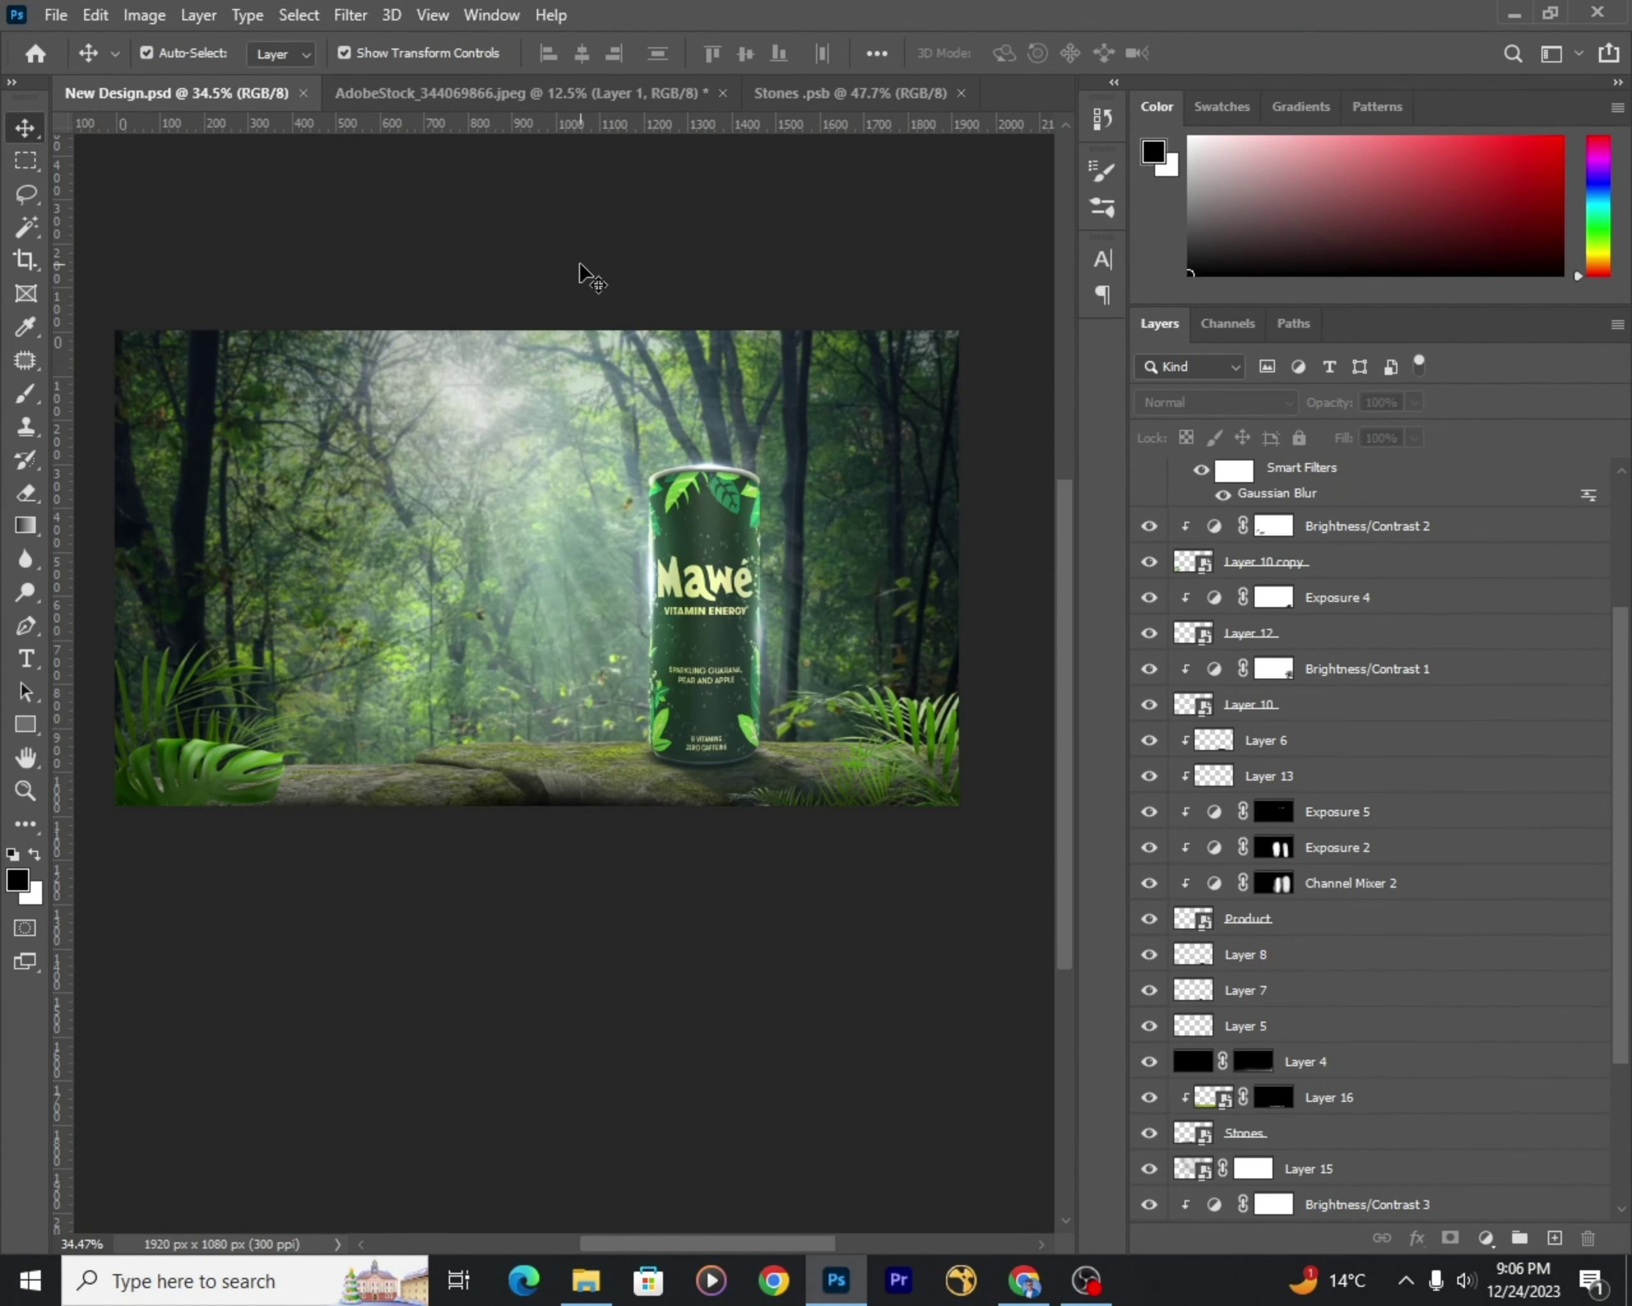
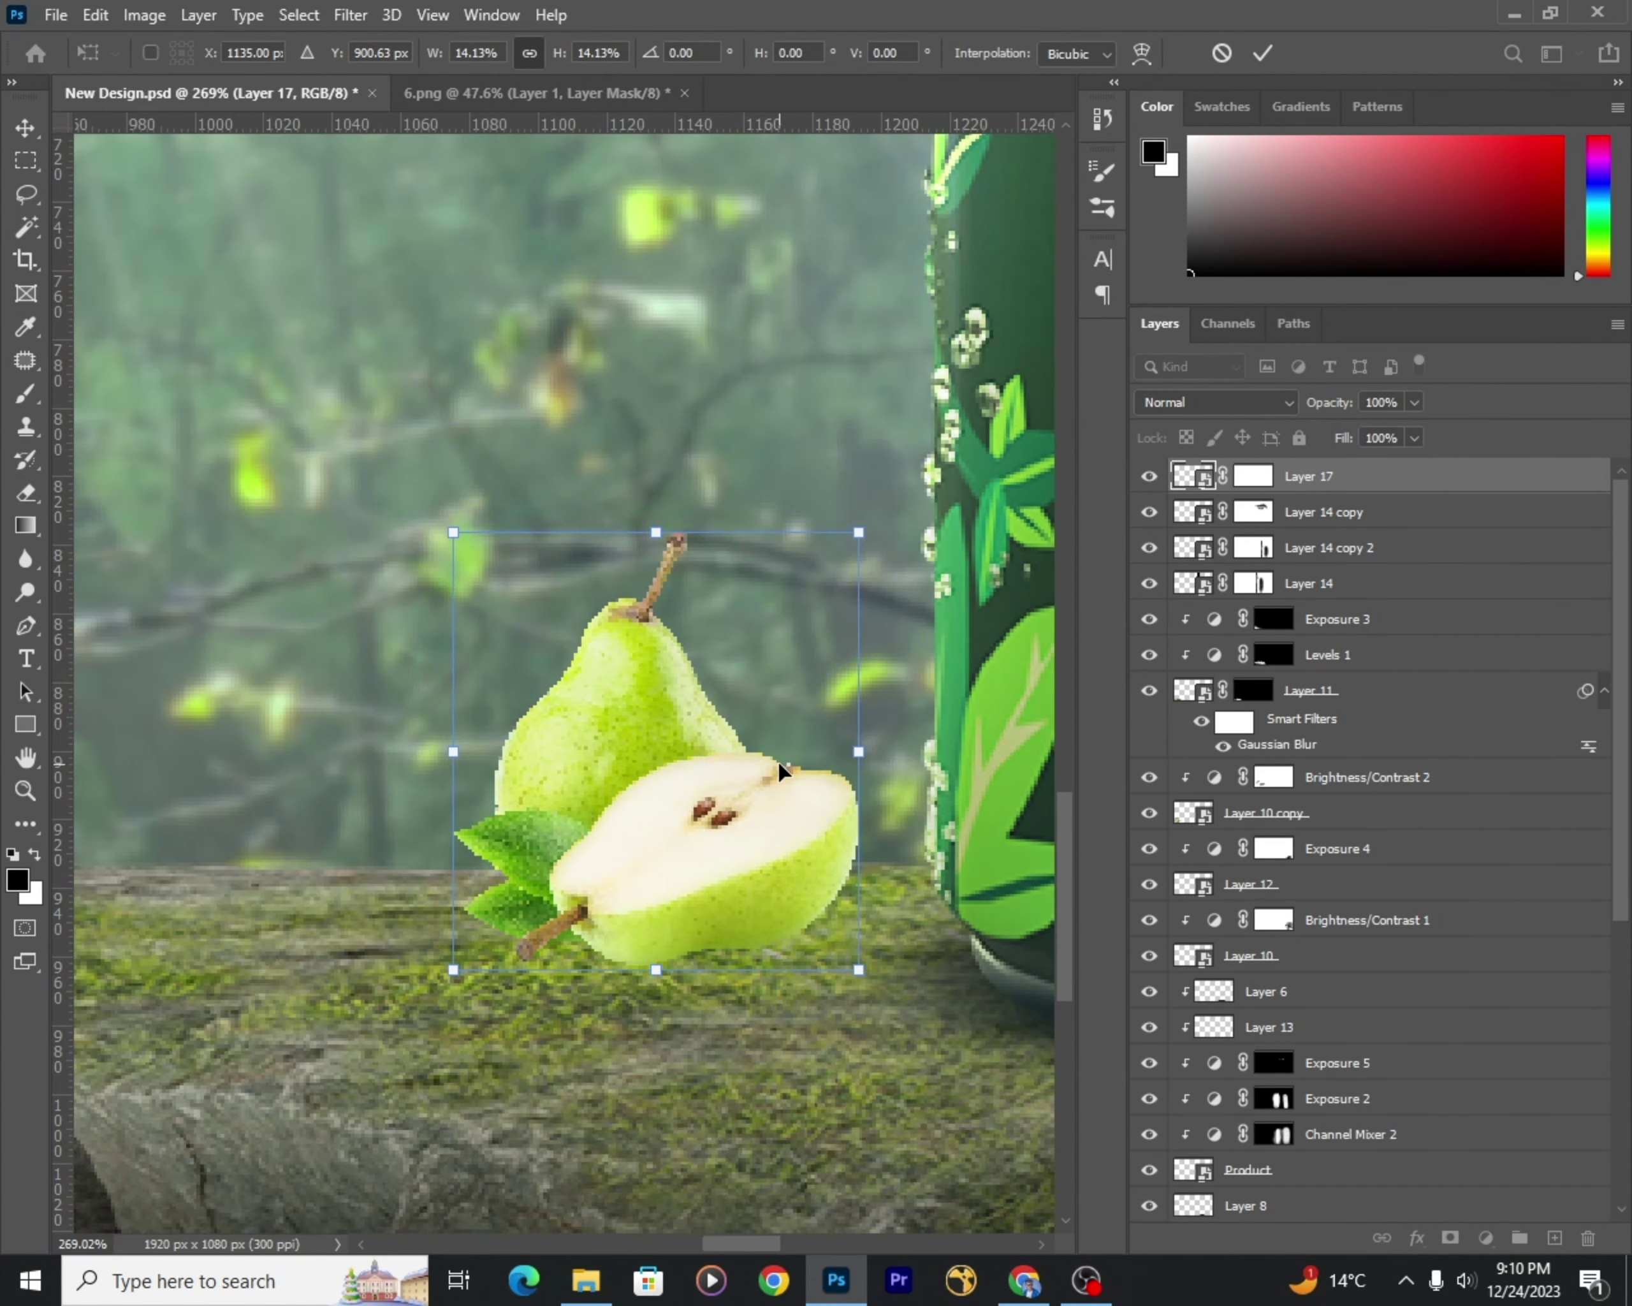
# Step: Commit the pears' first resize and dismiss the pear layer's mask menu
pyautogui.press('Return')
pyautogui.rightClick(1259, 489)
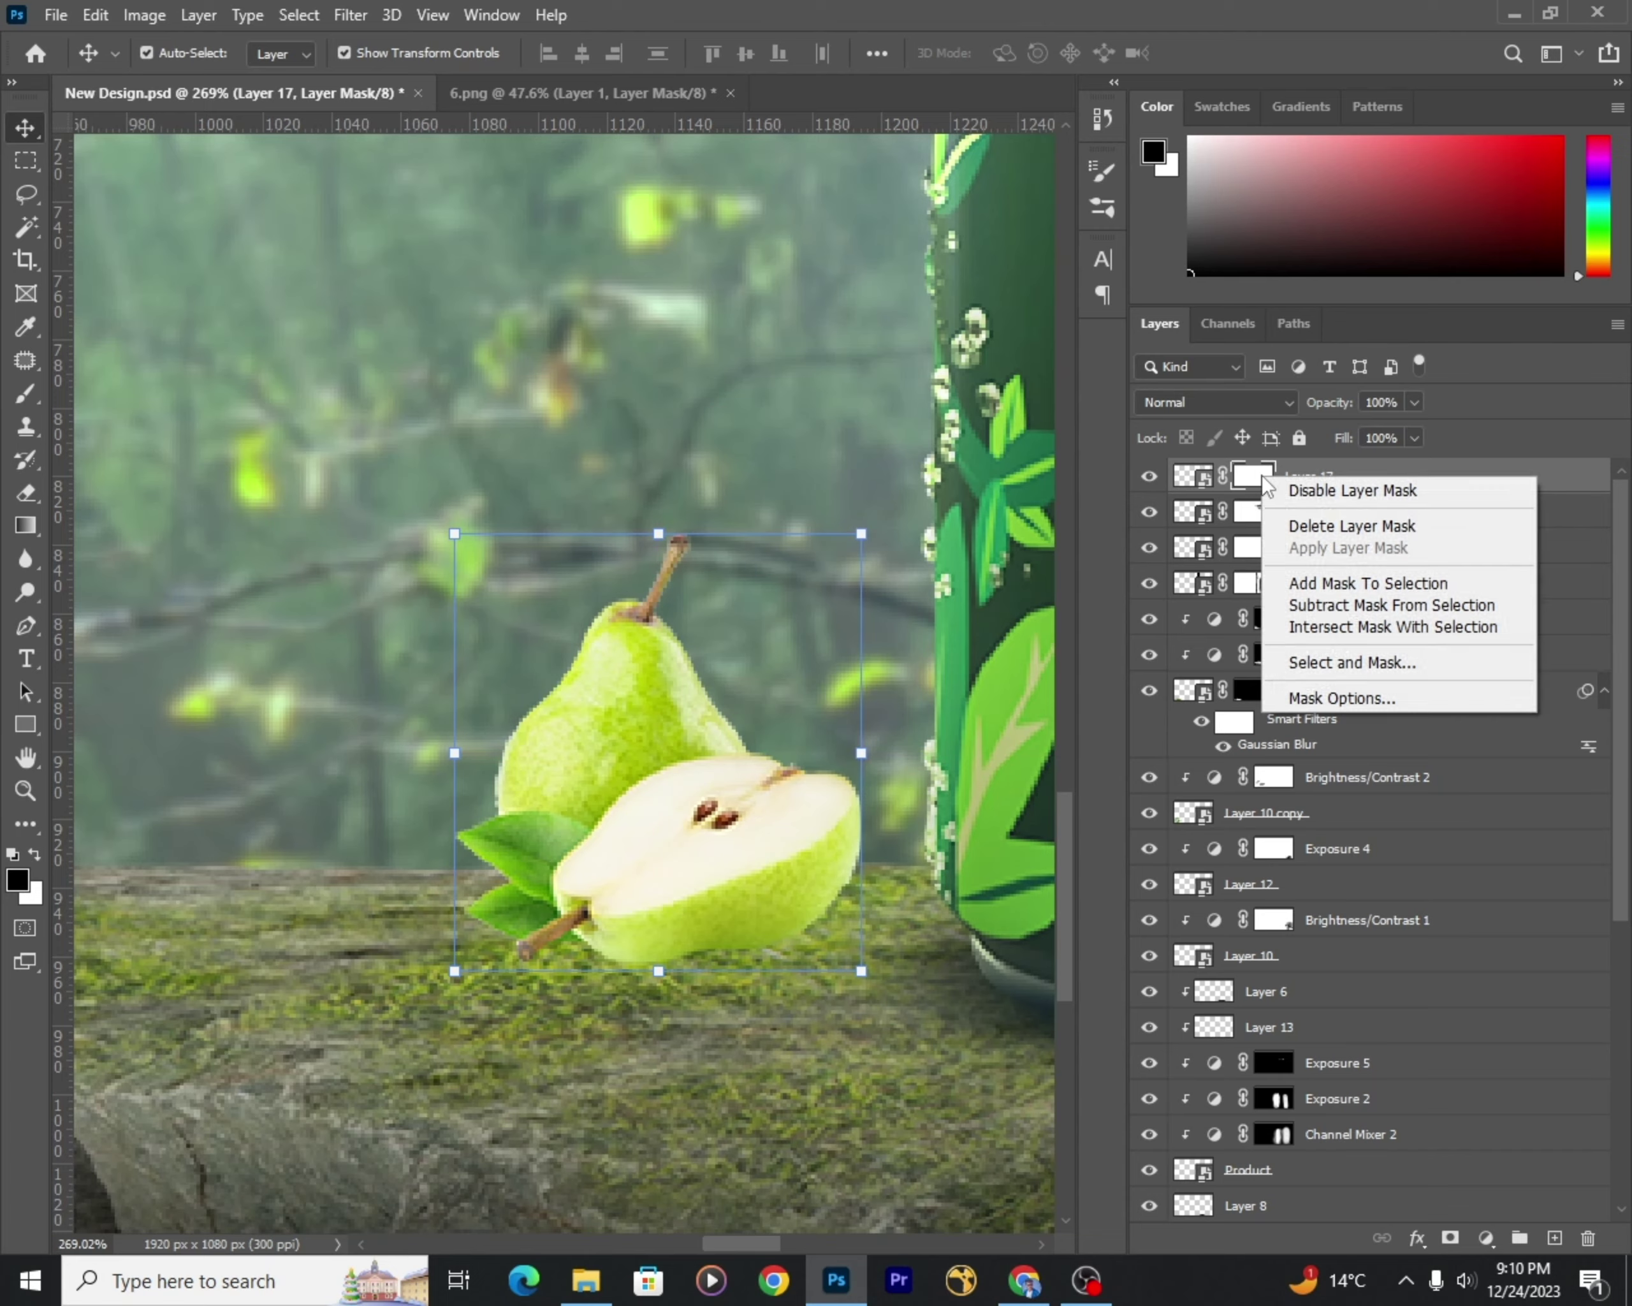
pyautogui.press('Escape')
pyautogui.press('Delete')
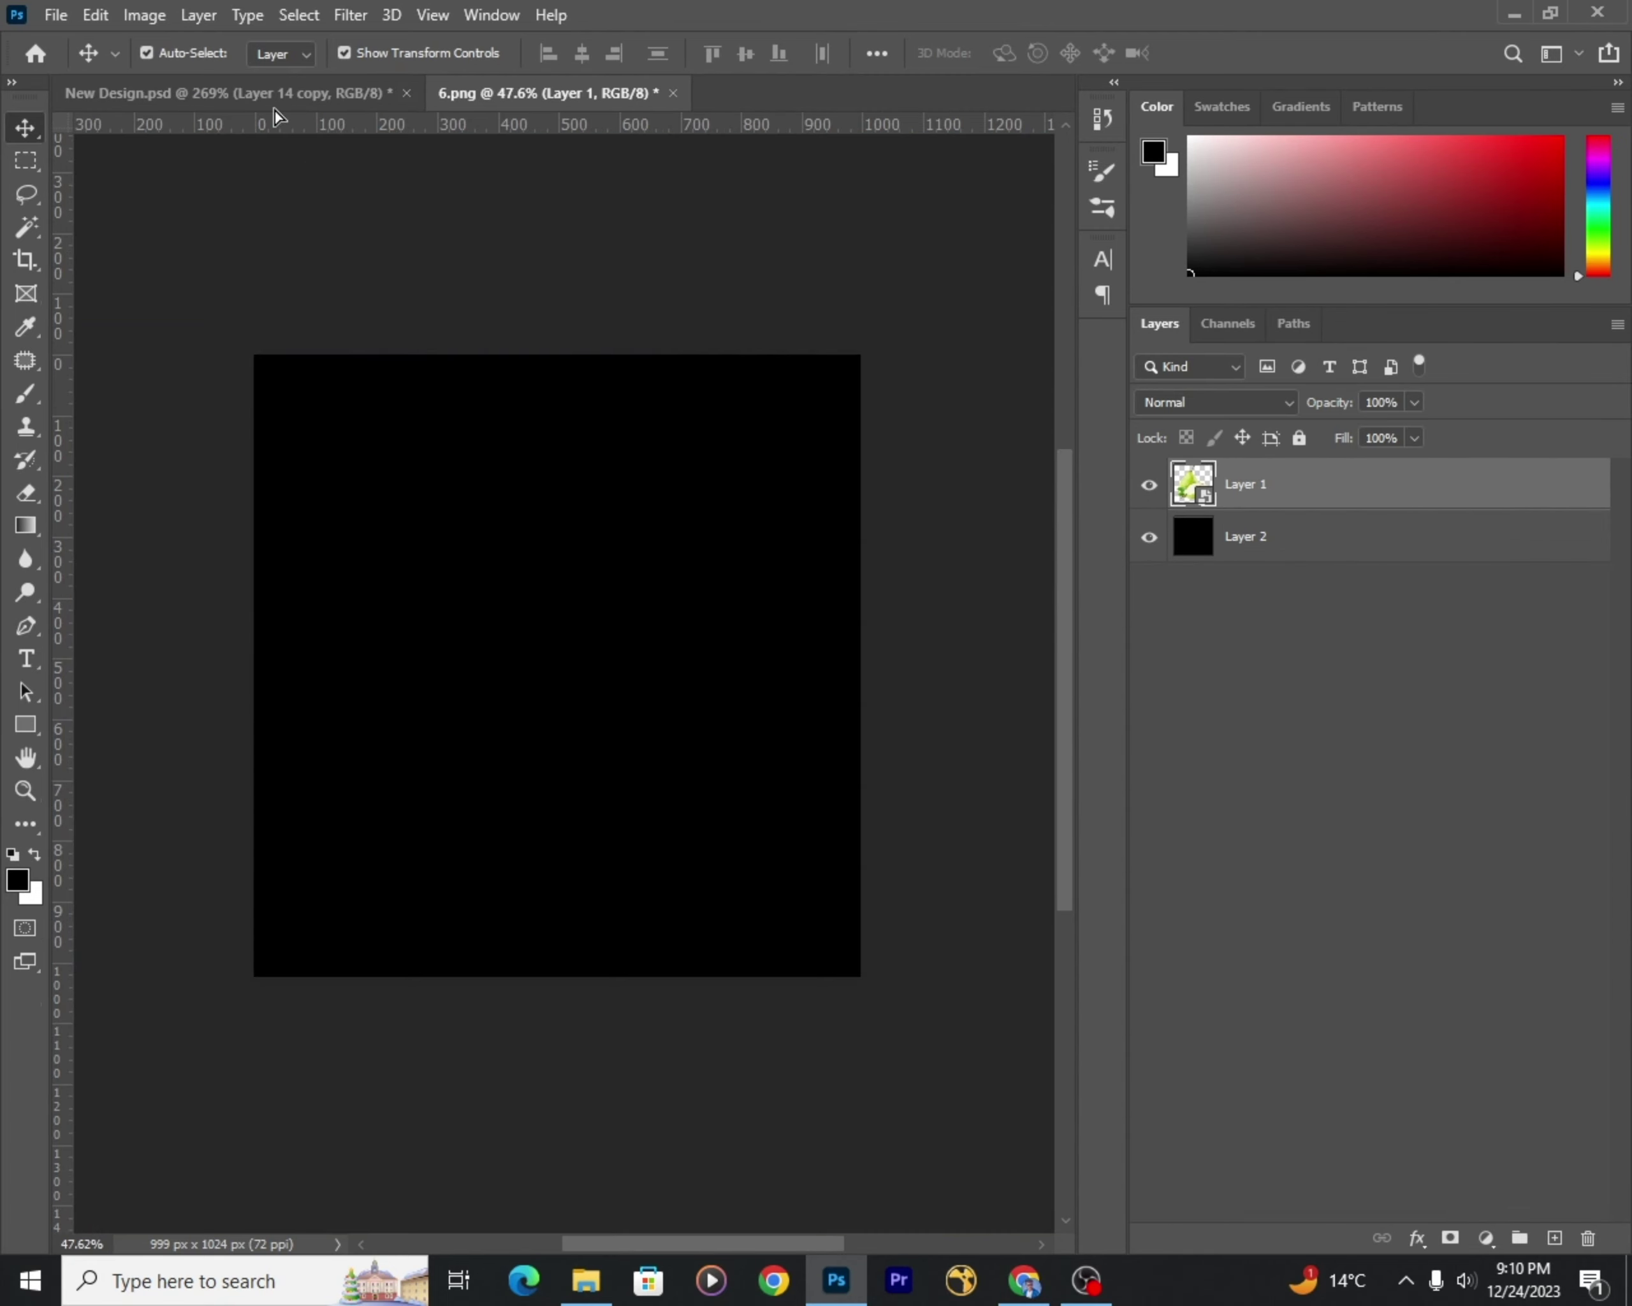
pyautogui.scroll(2, 639, 867)
pyautogui.scroll(-5, 262, 390)
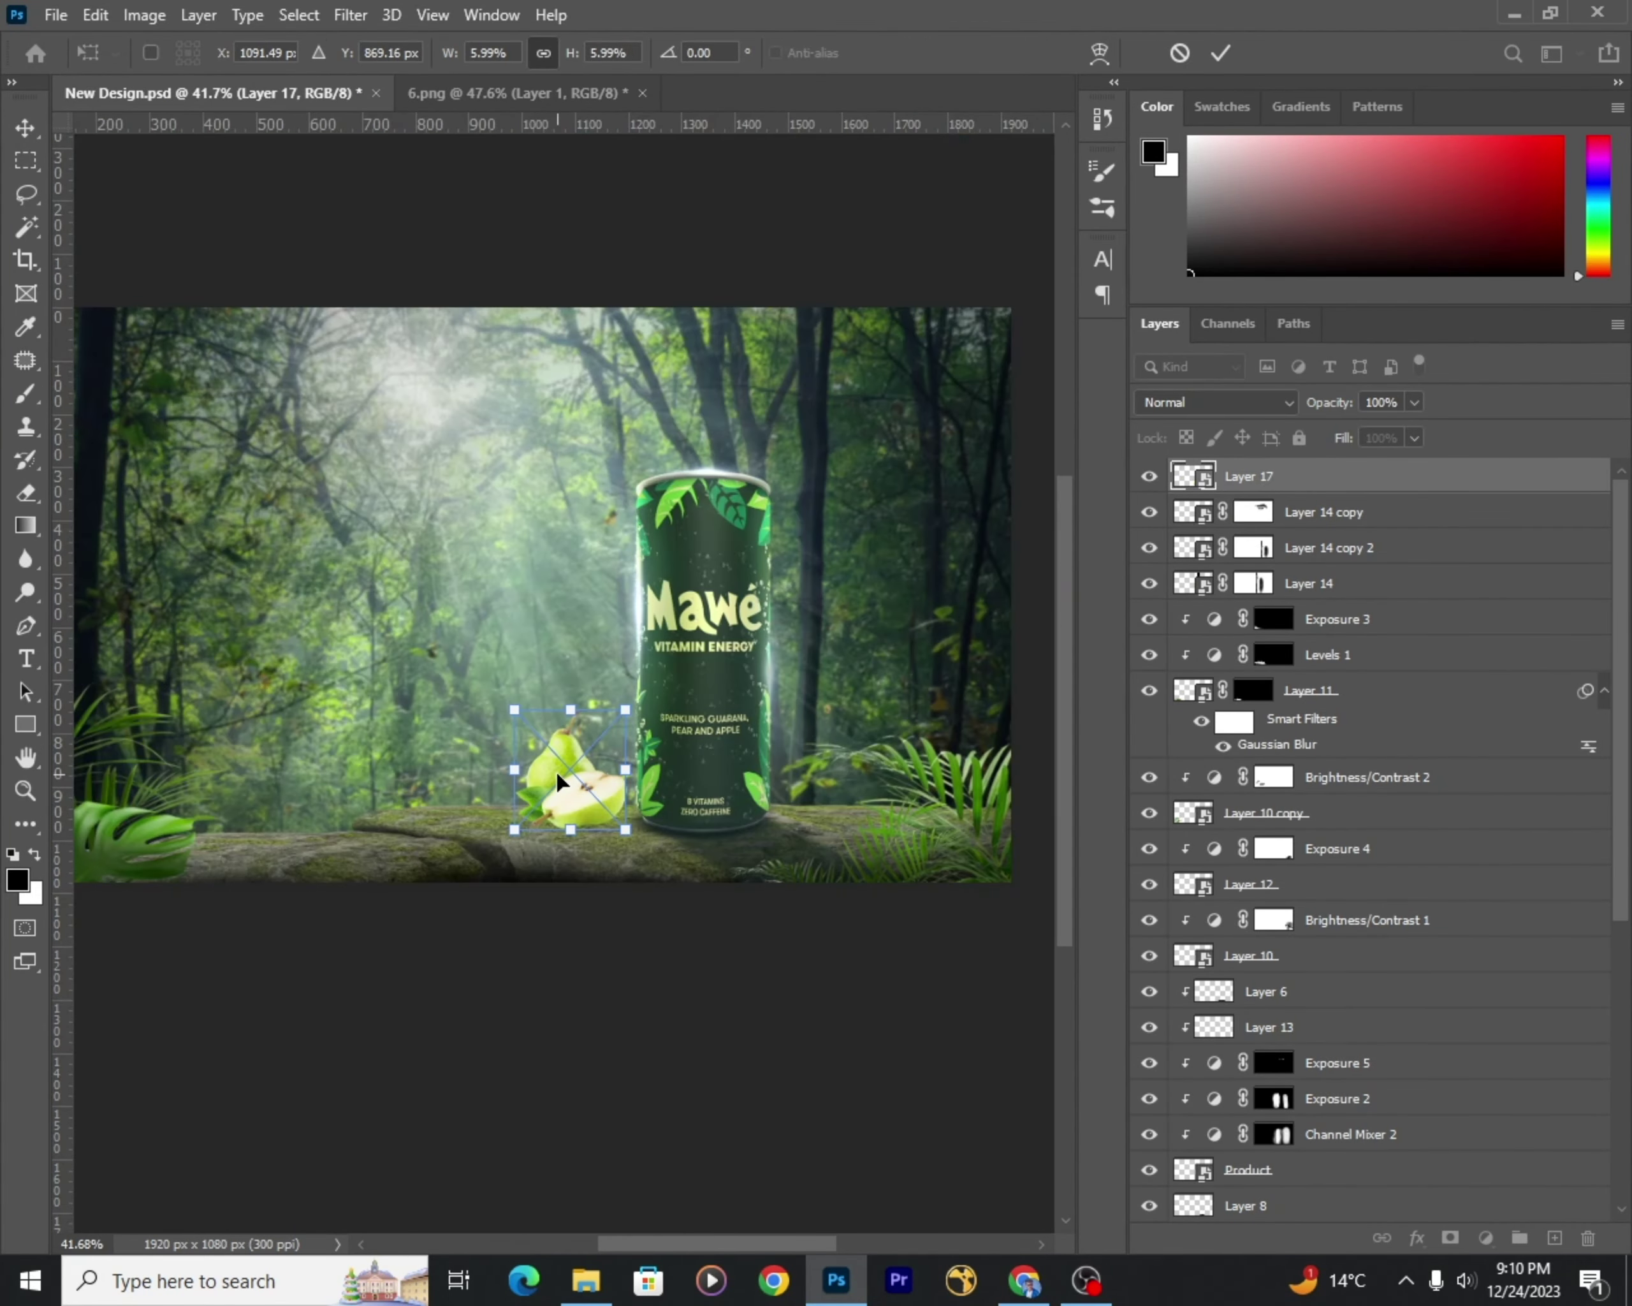
# Step: Shrink the pears further and set them on the mossy rock left of the can
pyautogui.moveTo(561, 753); pyautogui.dragTo(577, 761)
pyautogui.scroll(5, 593, 795)
pyautogui.scroll(2, 535, 764)
pyautogui.press('Return')
# Step: Add an Exposure adjustment layer for the pears
pyautogui.scroll(-2, 547, 802)
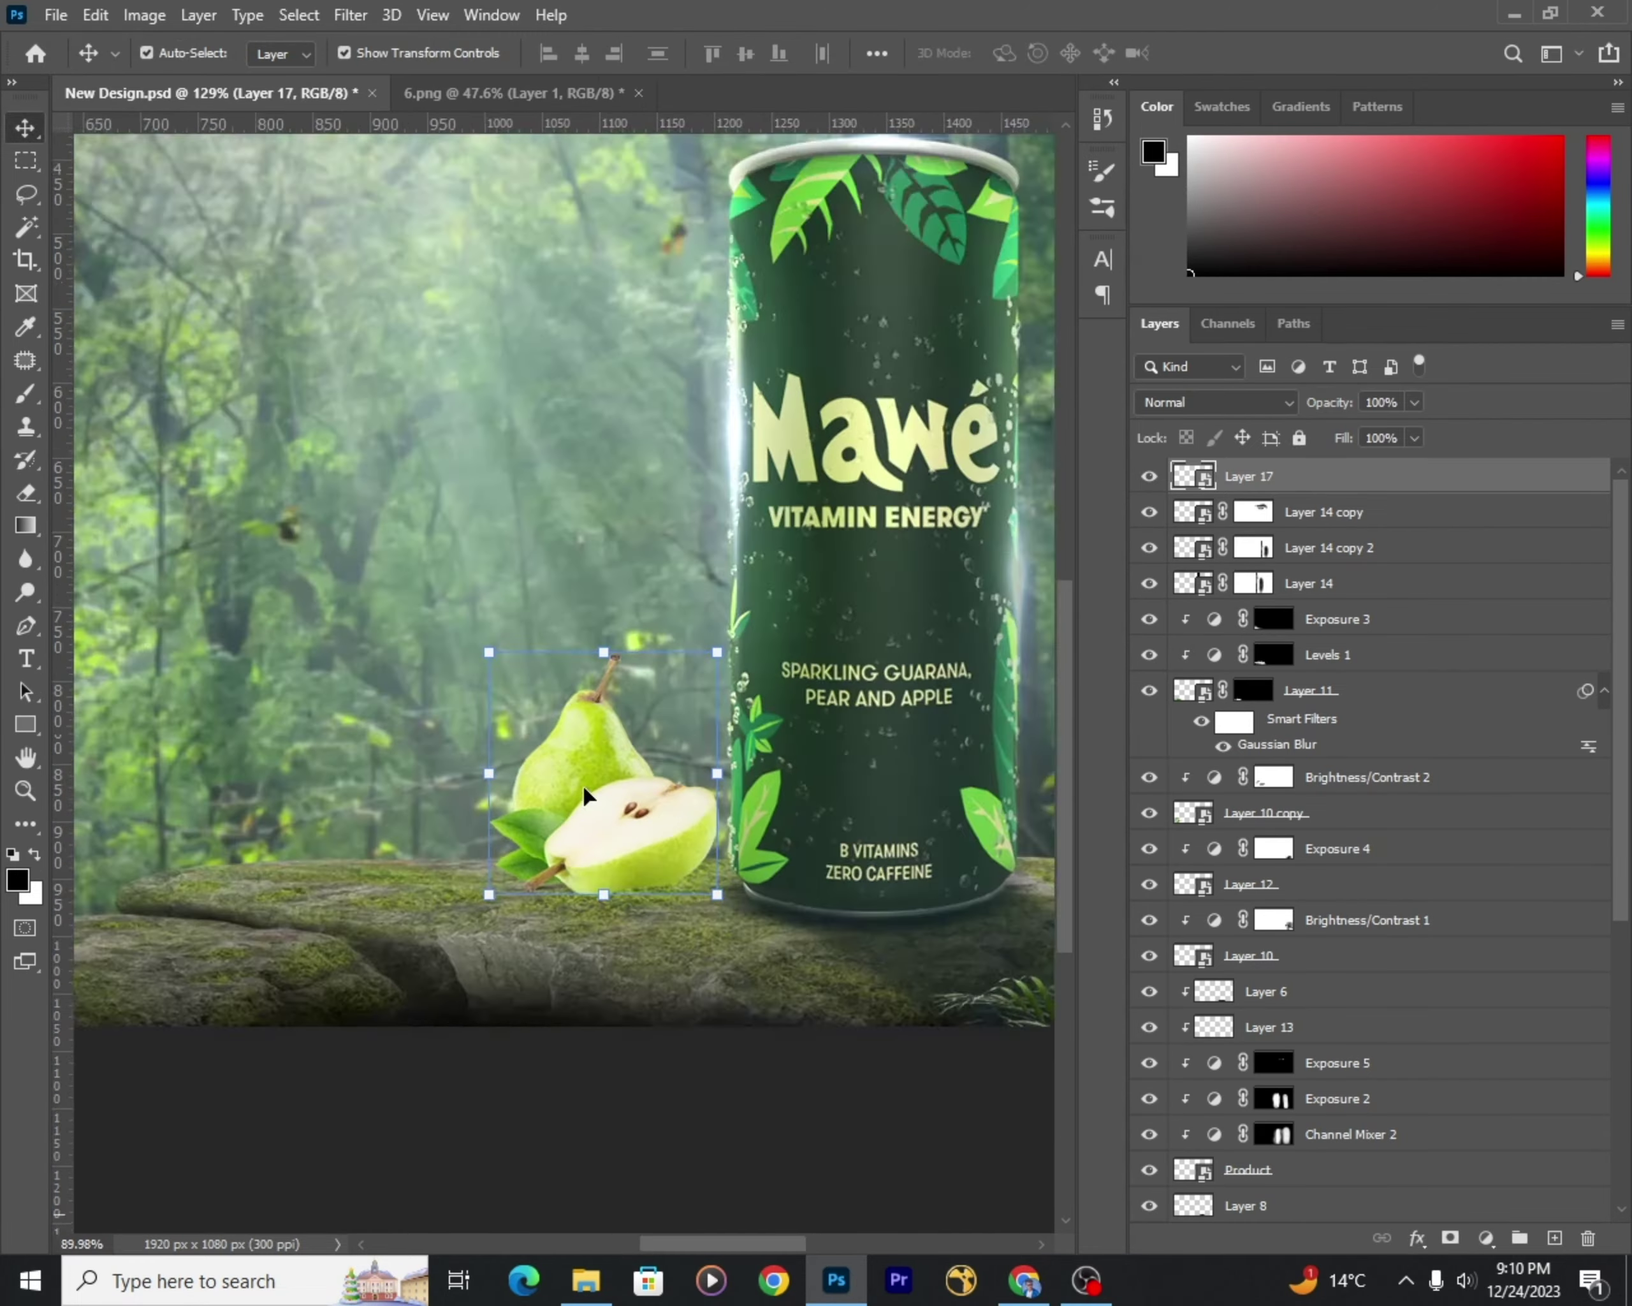
pyautogui.scroll(3, 596, 688)
pyautogui.scroll(2, 666, 692)
pyautogui.click(1486, 1237)
# Step: Clip the Exposure adjustment to the pears, darken them, and paint the top rim bright on its mask
pyautogui.click(1467, 922)
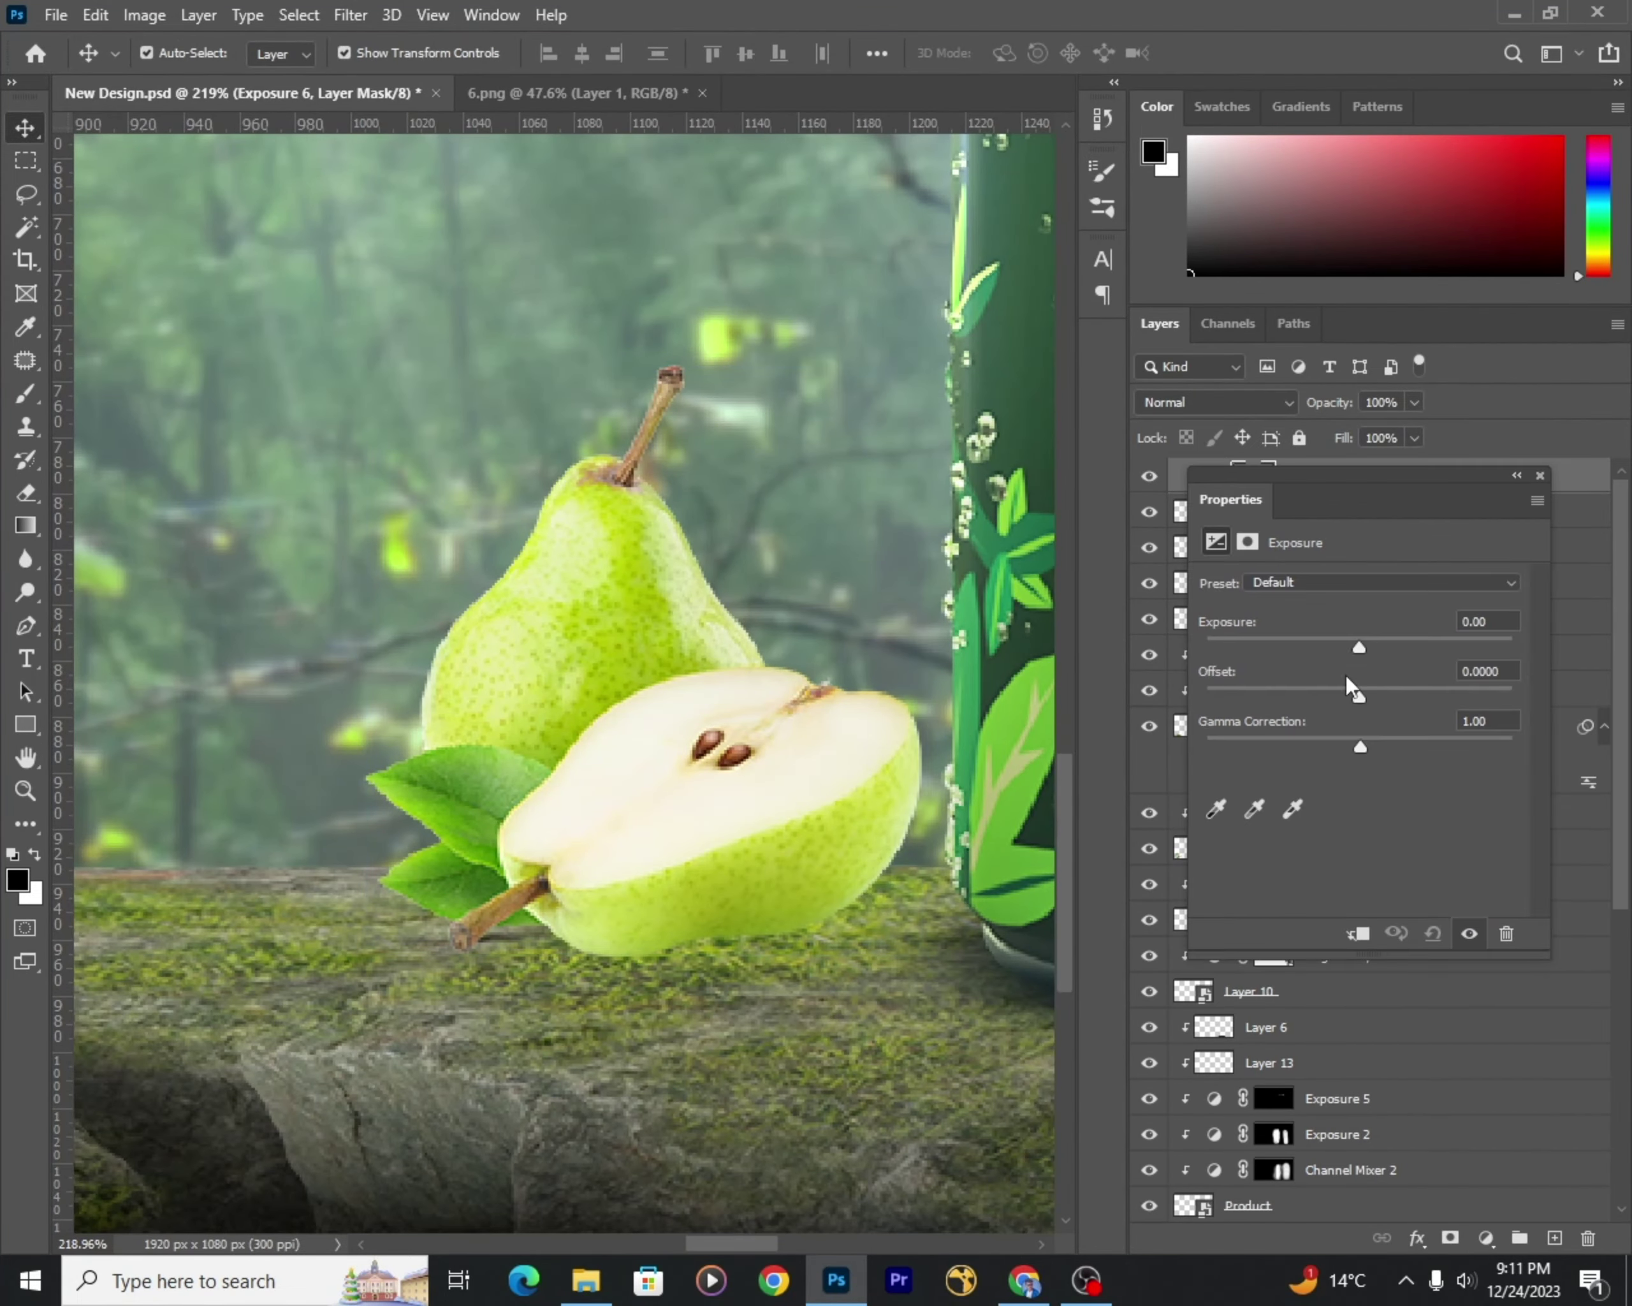
pyautogui.moveTo(1359, 646); pyautogui.dragTo(1314, 643)
pyautogui.press('b')
pyautogui.scroll(2, 566, 416)
pyautogui.moveTo(718, 504); pyautogui.dragTo(620, 583)
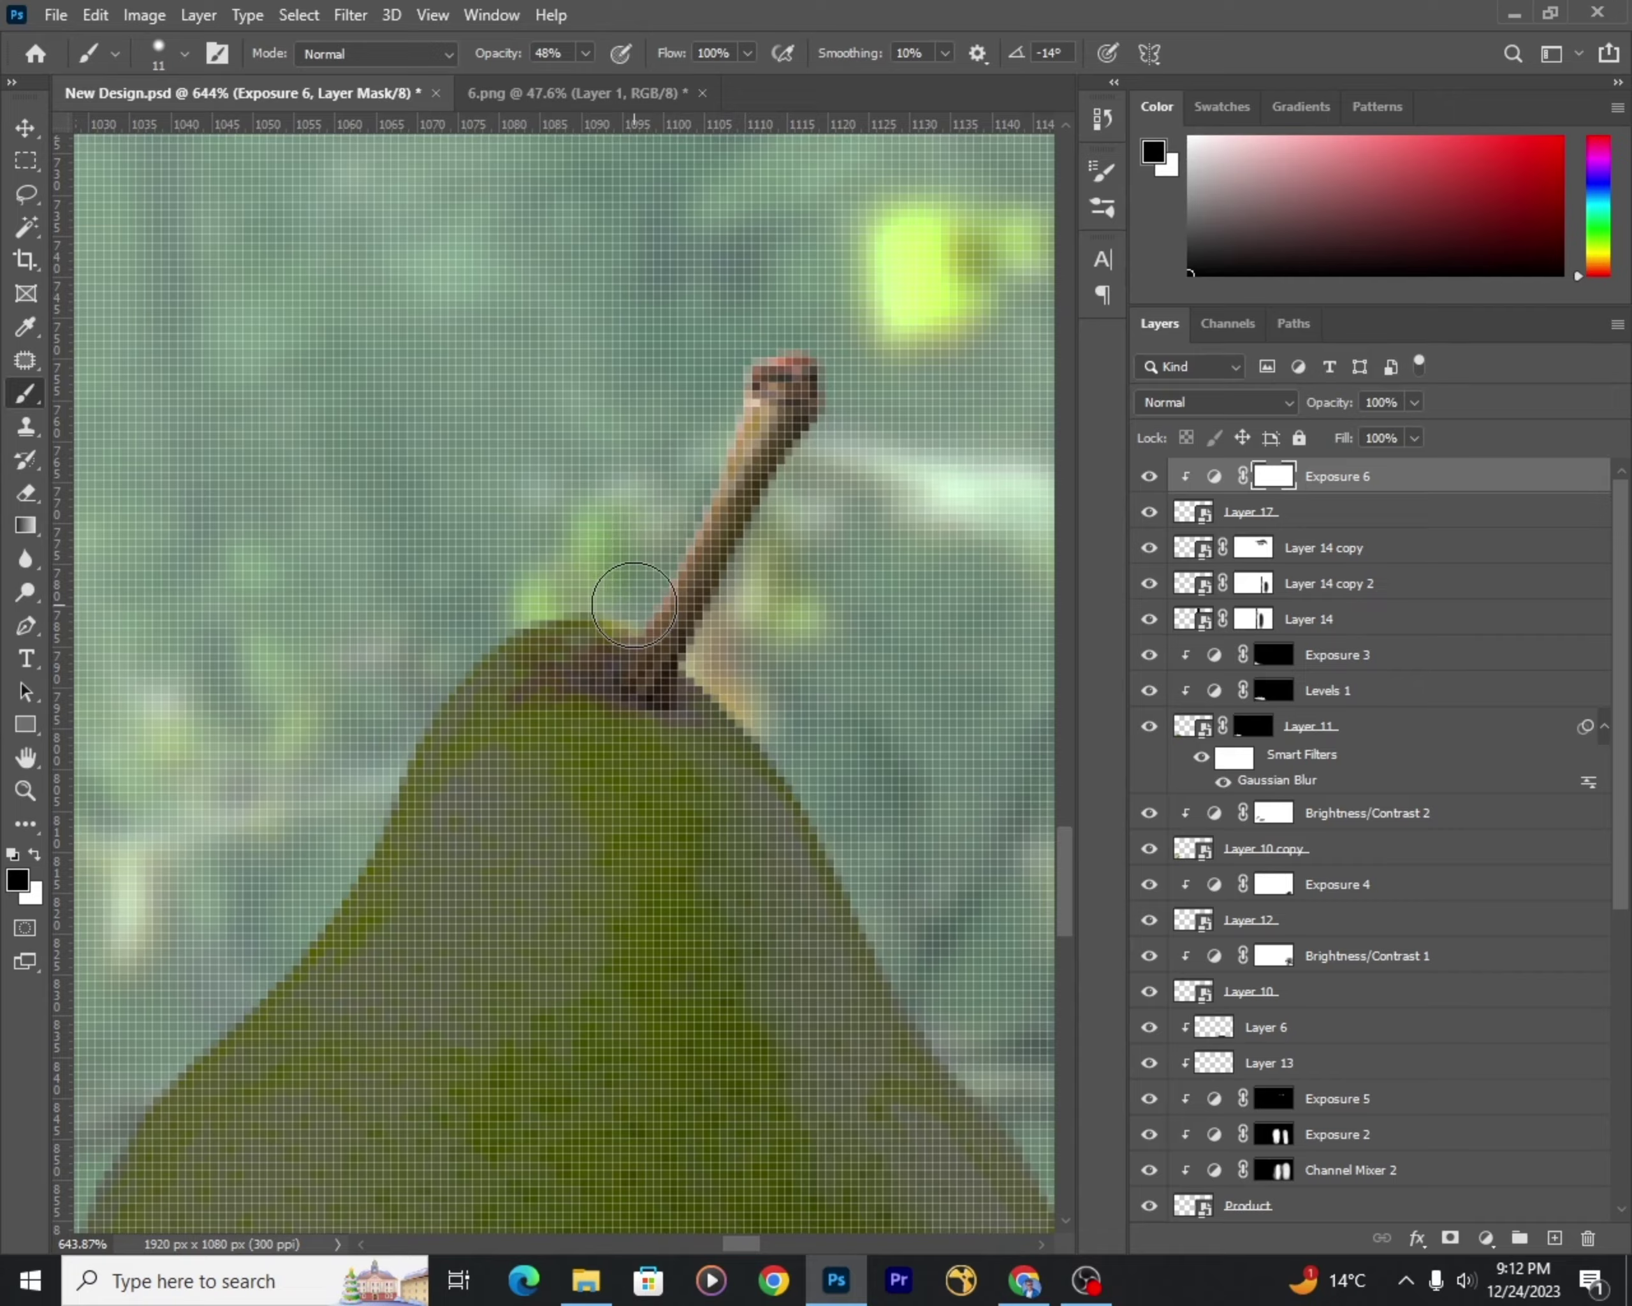
pyautogui.scroll(1, 650, 580)
# Step: Set the adjustment to 74% opacity and paint the pear's upper body bright with a larger, fainter brush
pyautogui.moveTo(1398, 437); pyautogui.dragTo(1383, 437)
pyautogui.scroll(1, 585, 415)
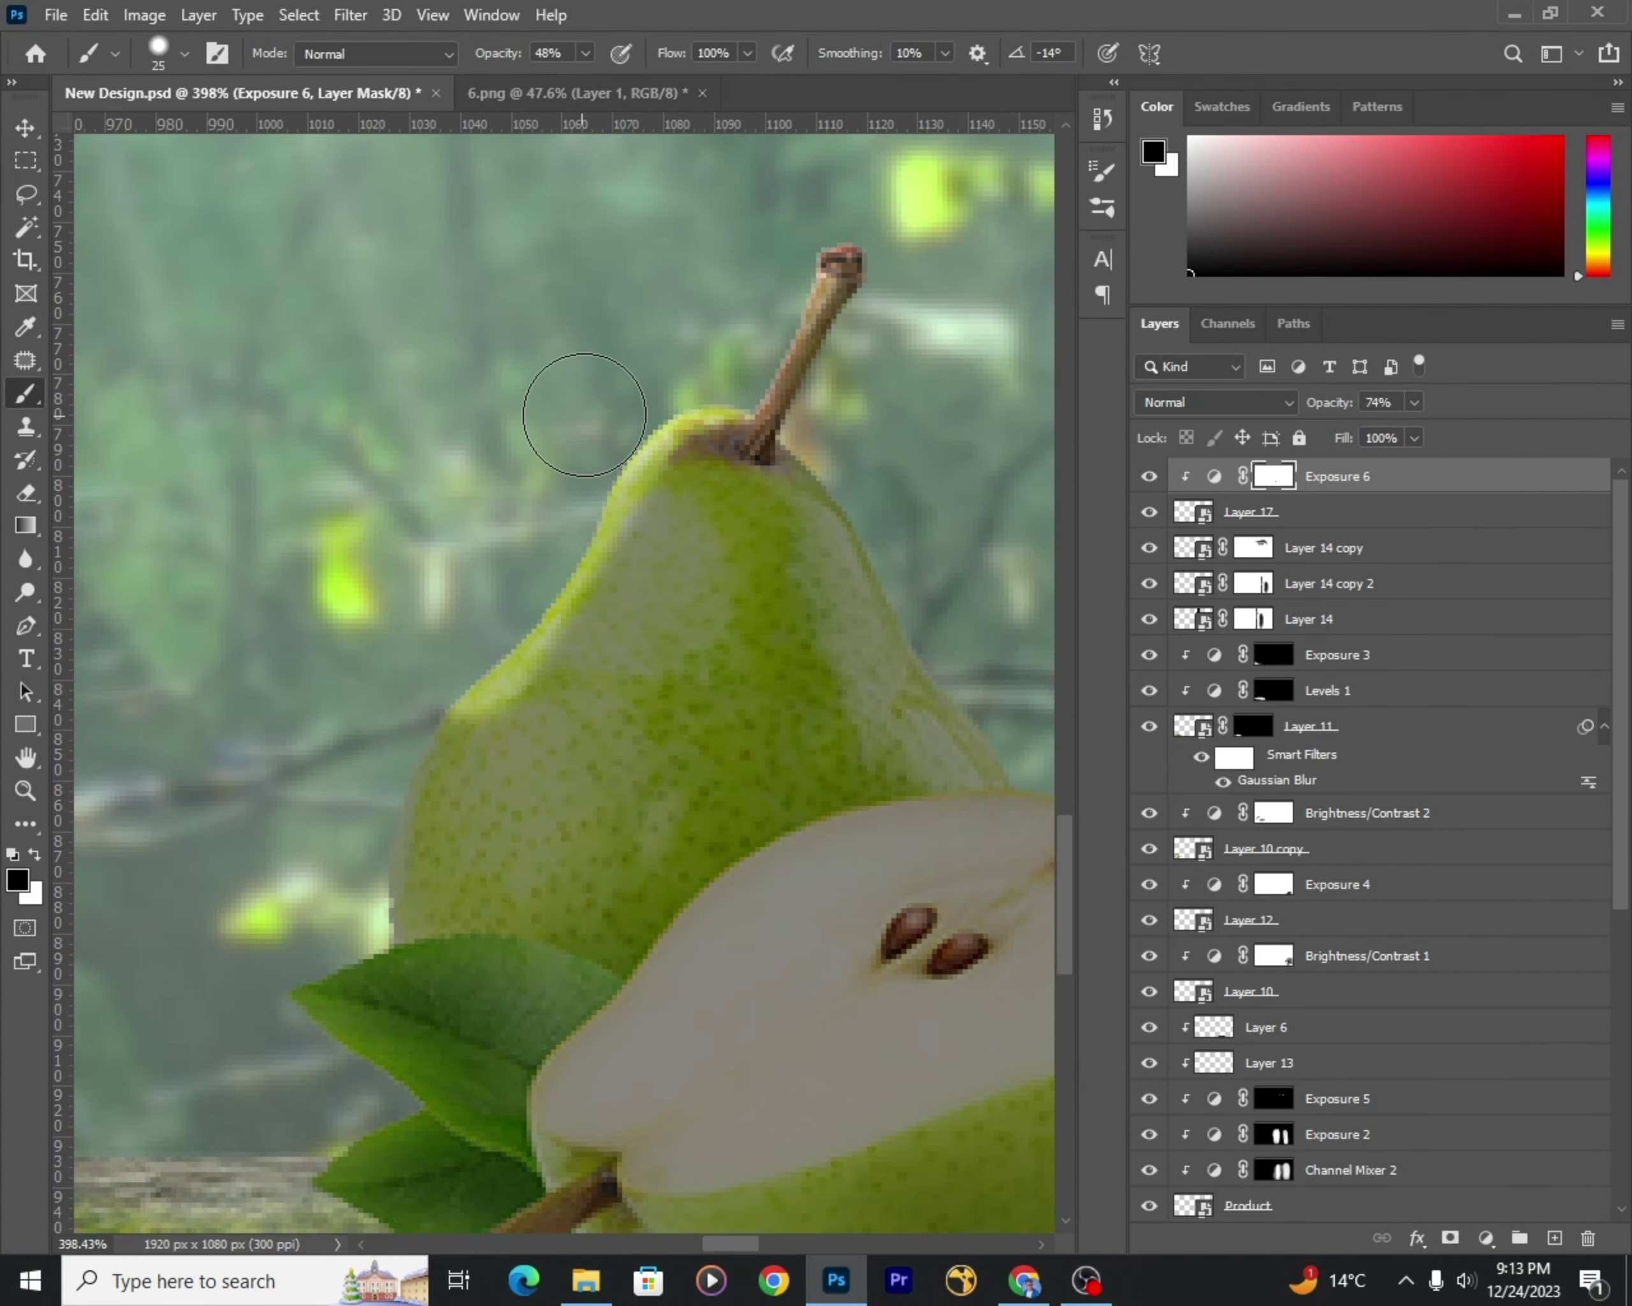
pyautogui.scroll(-5, 351, 940)
pyautogui.moveTo(601, 441); pyautogui.dragTo(627, 382)
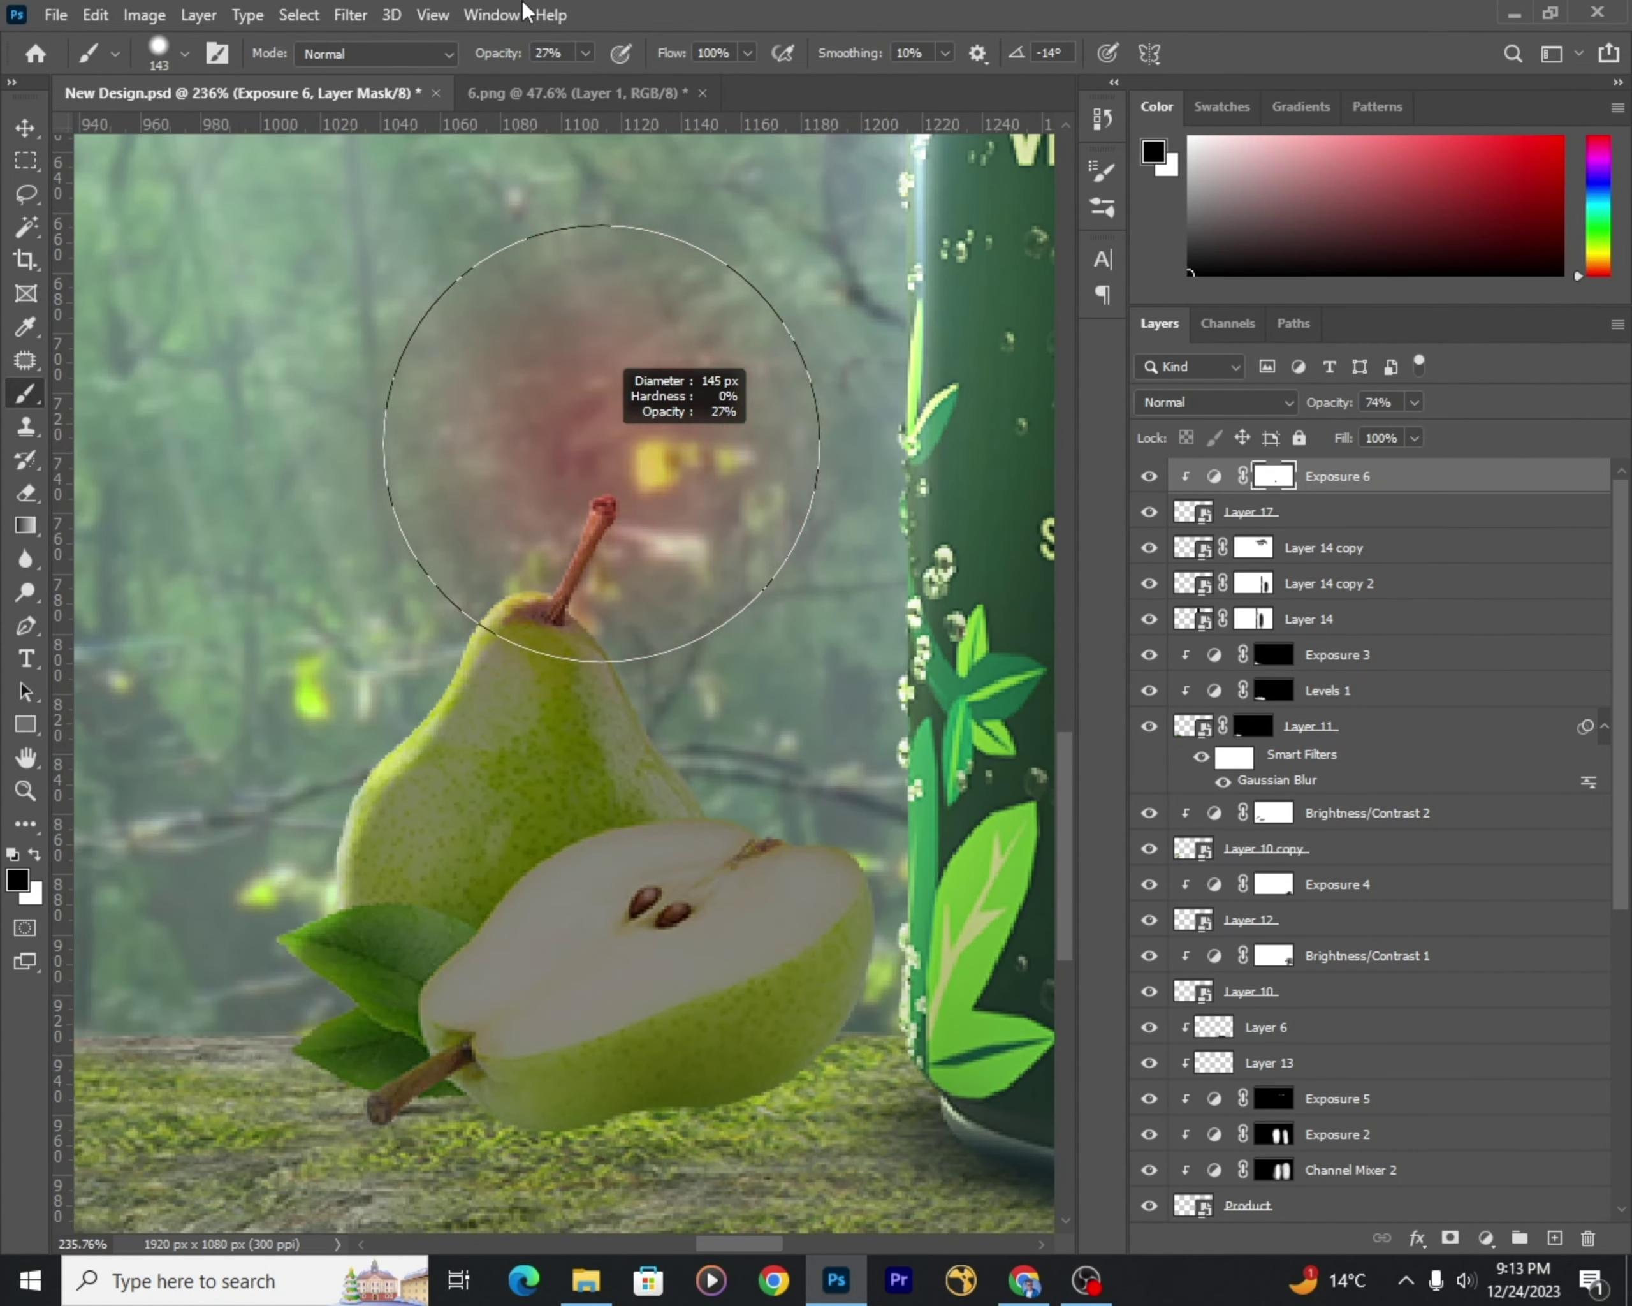
pyautogui.moveTo(441, 543); pyautogui.dragTo(437, 540)
pyautogui.moveTo(351, 611); pyautogui.dragTo(382, 674)
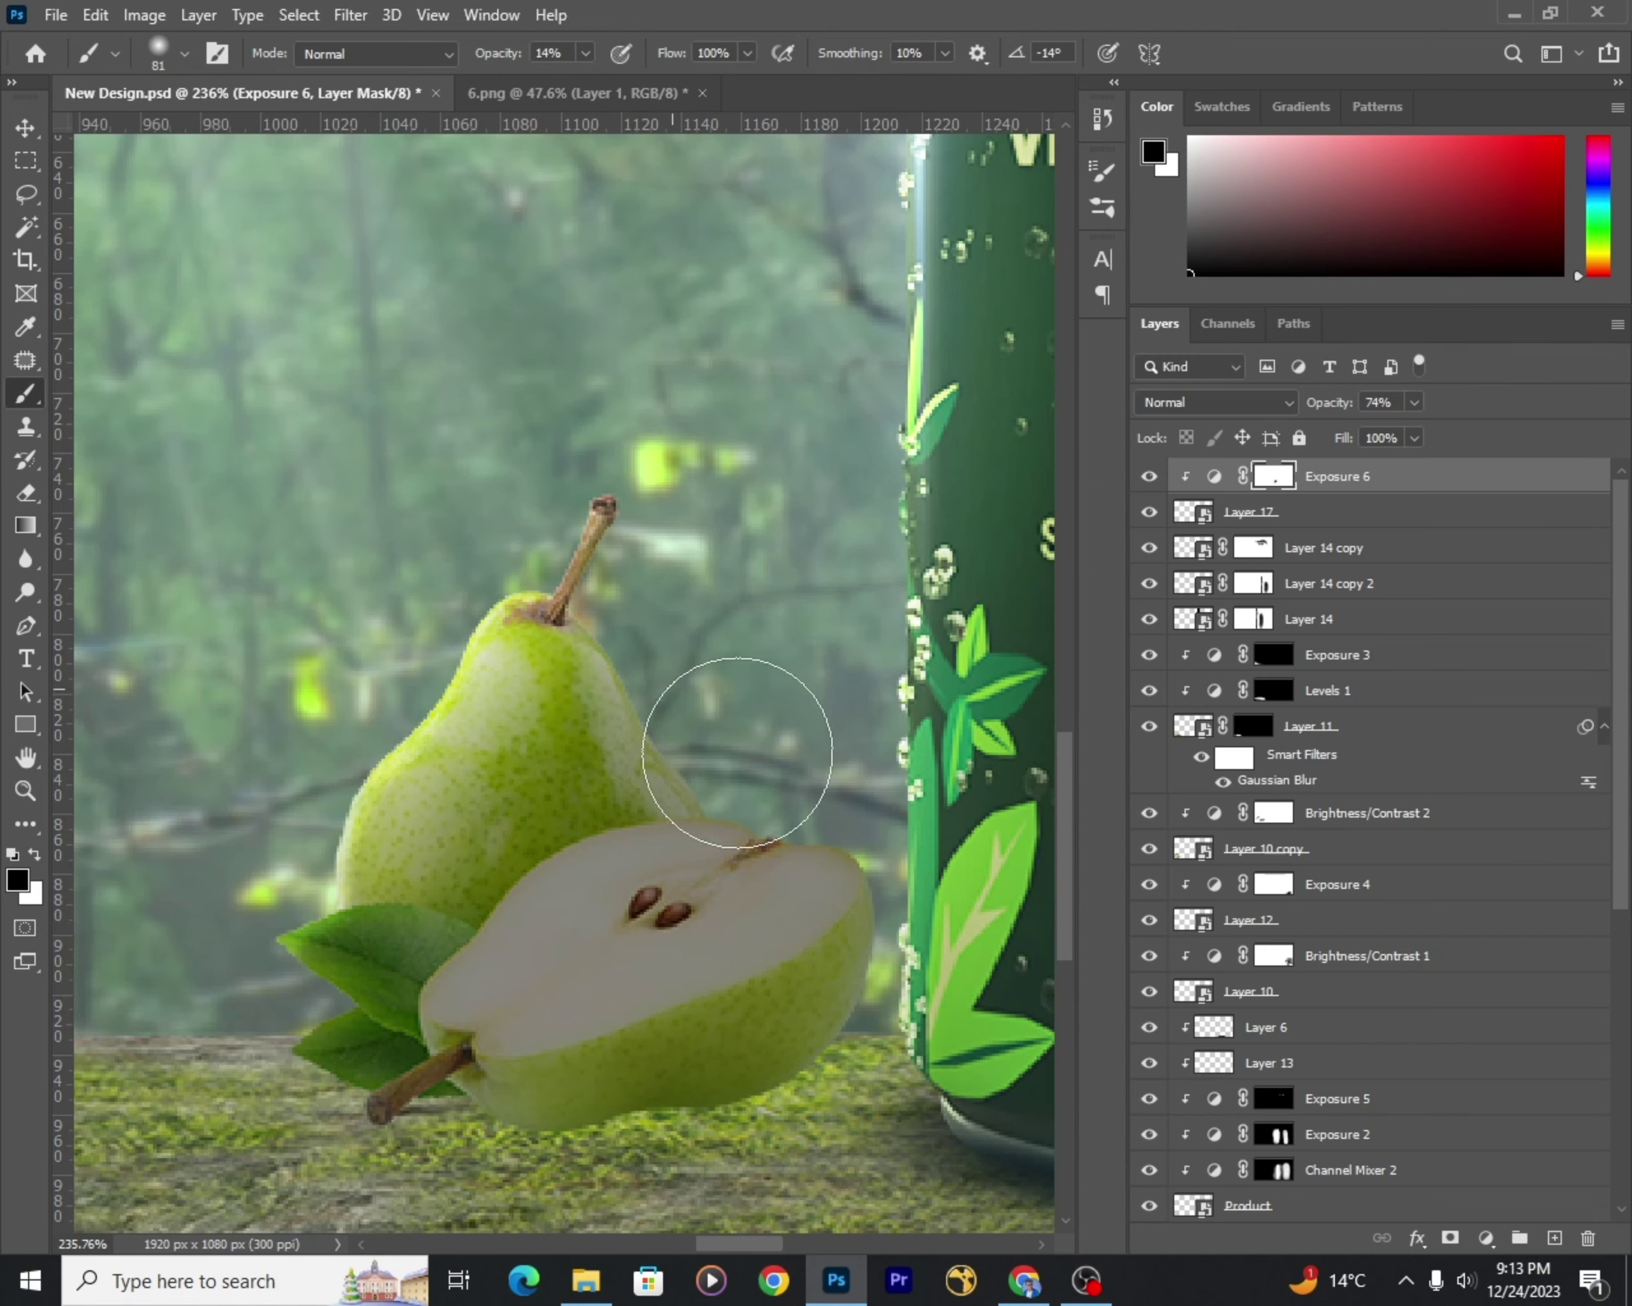
# Step: With a smaller, stronger brush, paint the cut pear's flesh bright on the Exposure mask
pyautogui.moveTo(674, 649); pyautogui.dragTo(655, 656)
pyautogui.scroll(-3, 692, 548)
pyautogui.scroll(5, 509, 589)
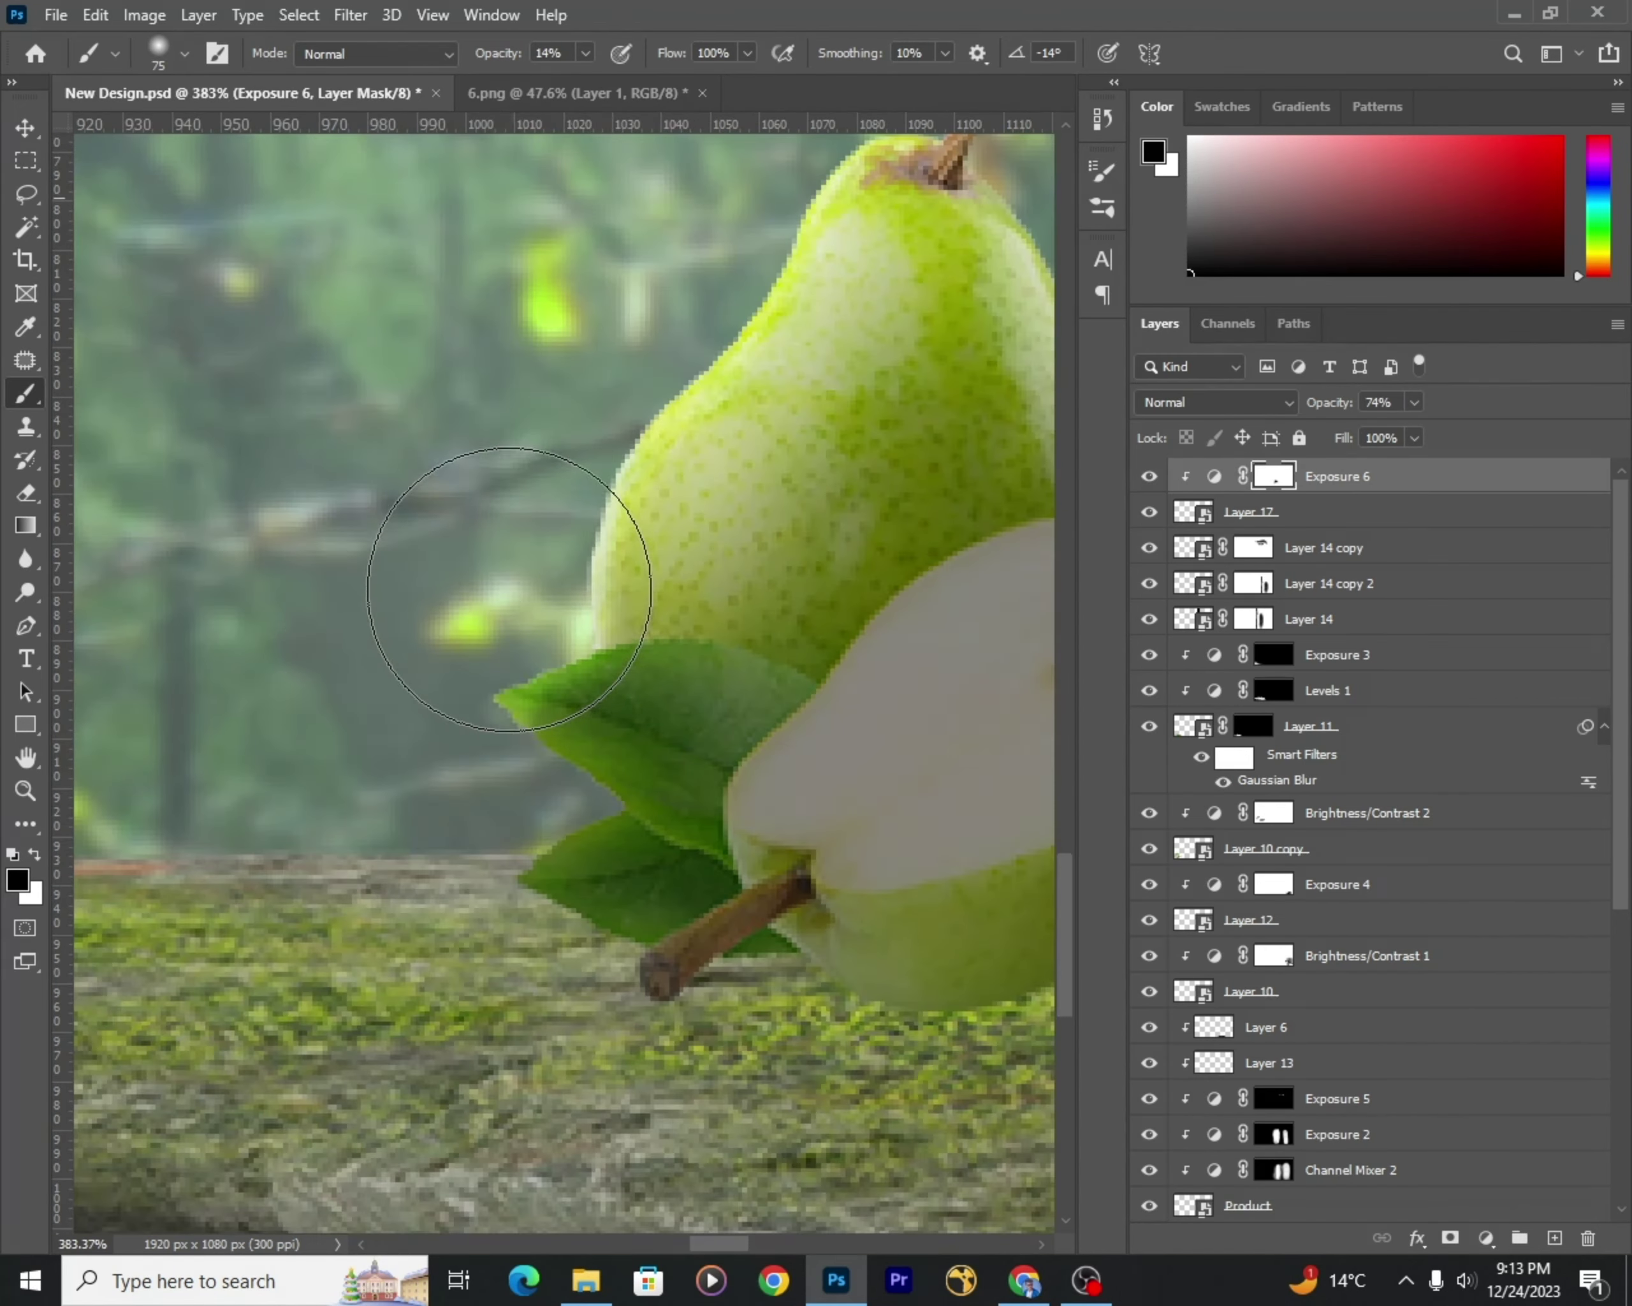
pyautogui.scroll(-3, 405, 875)
pyautogui.scroll(5, 489, 726)
pyautogui.moveTo(522, 718); pyautogui.dragTo(475, 730)
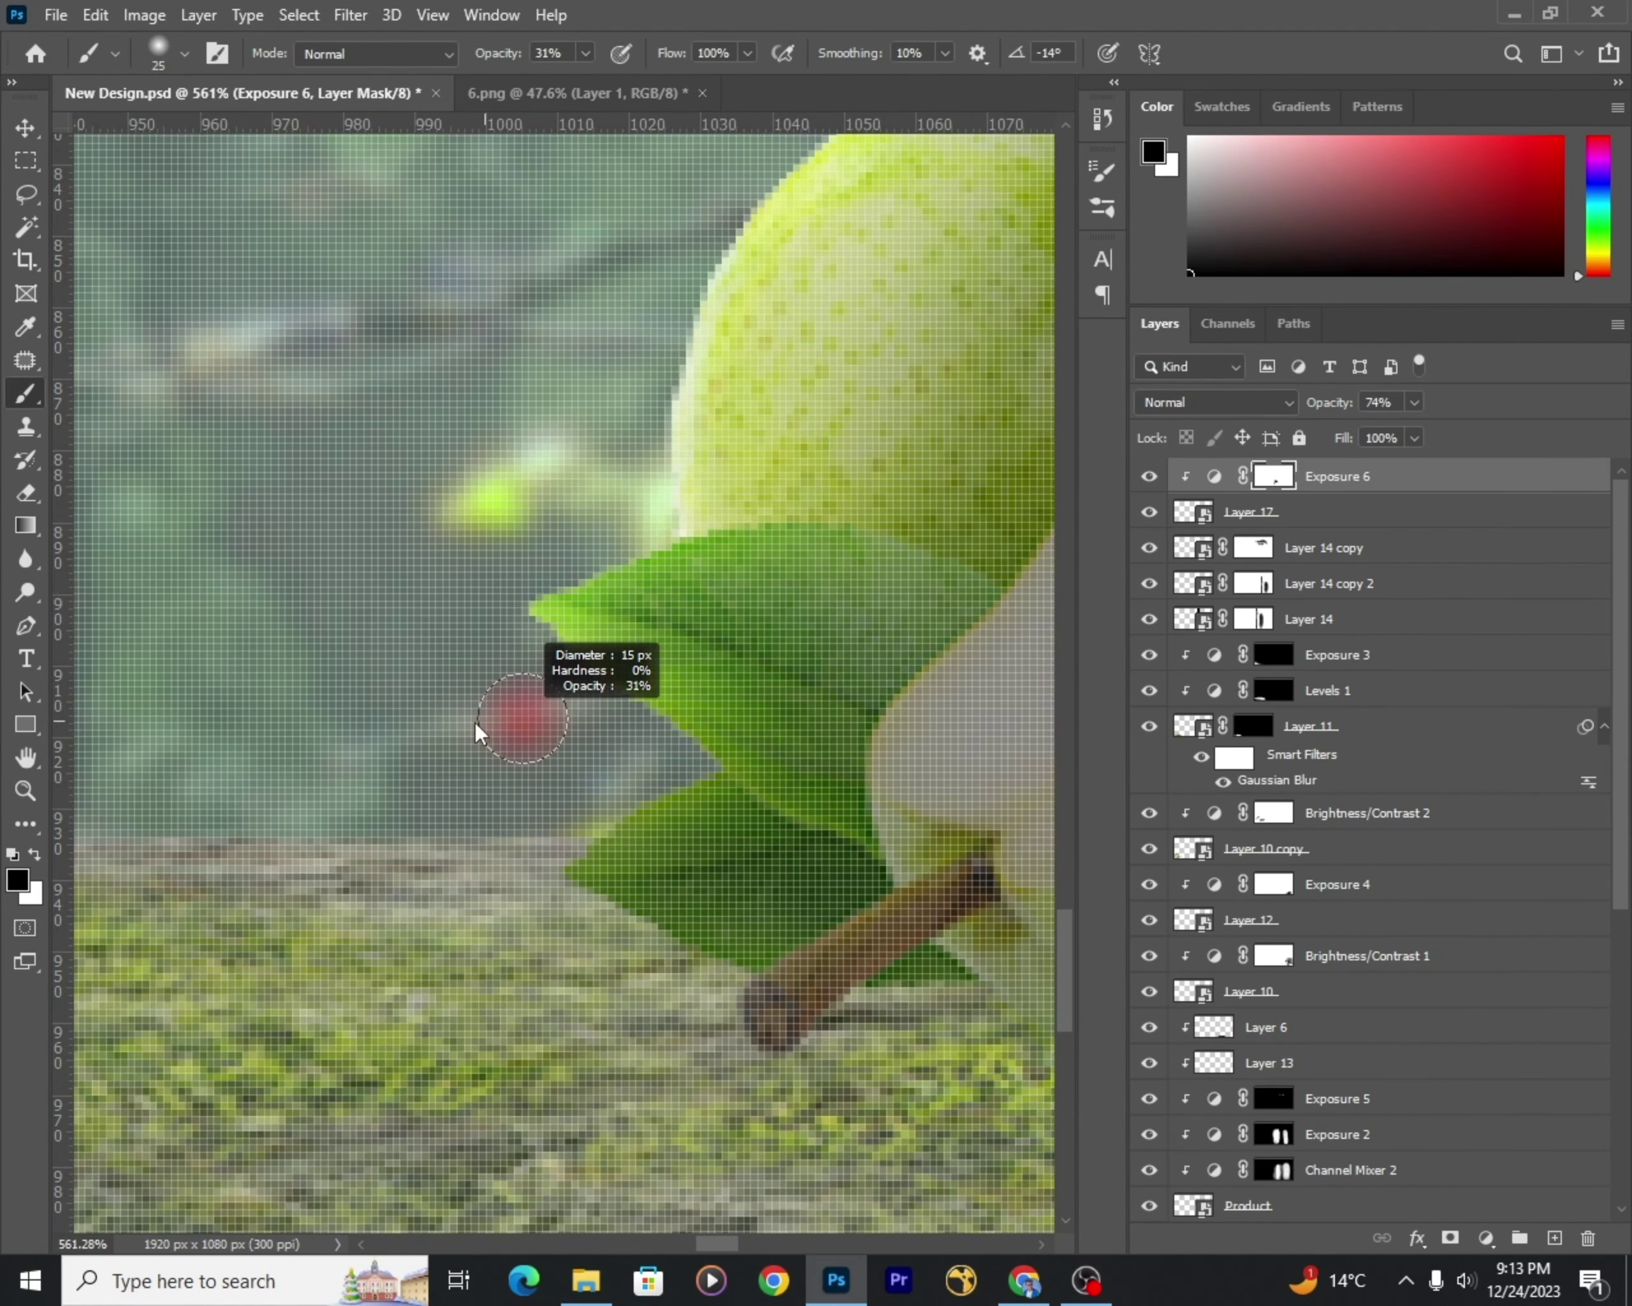
pyautogui.scroll(-1, 509, 827)
pyautogui.scroll(-4, 487, 799)
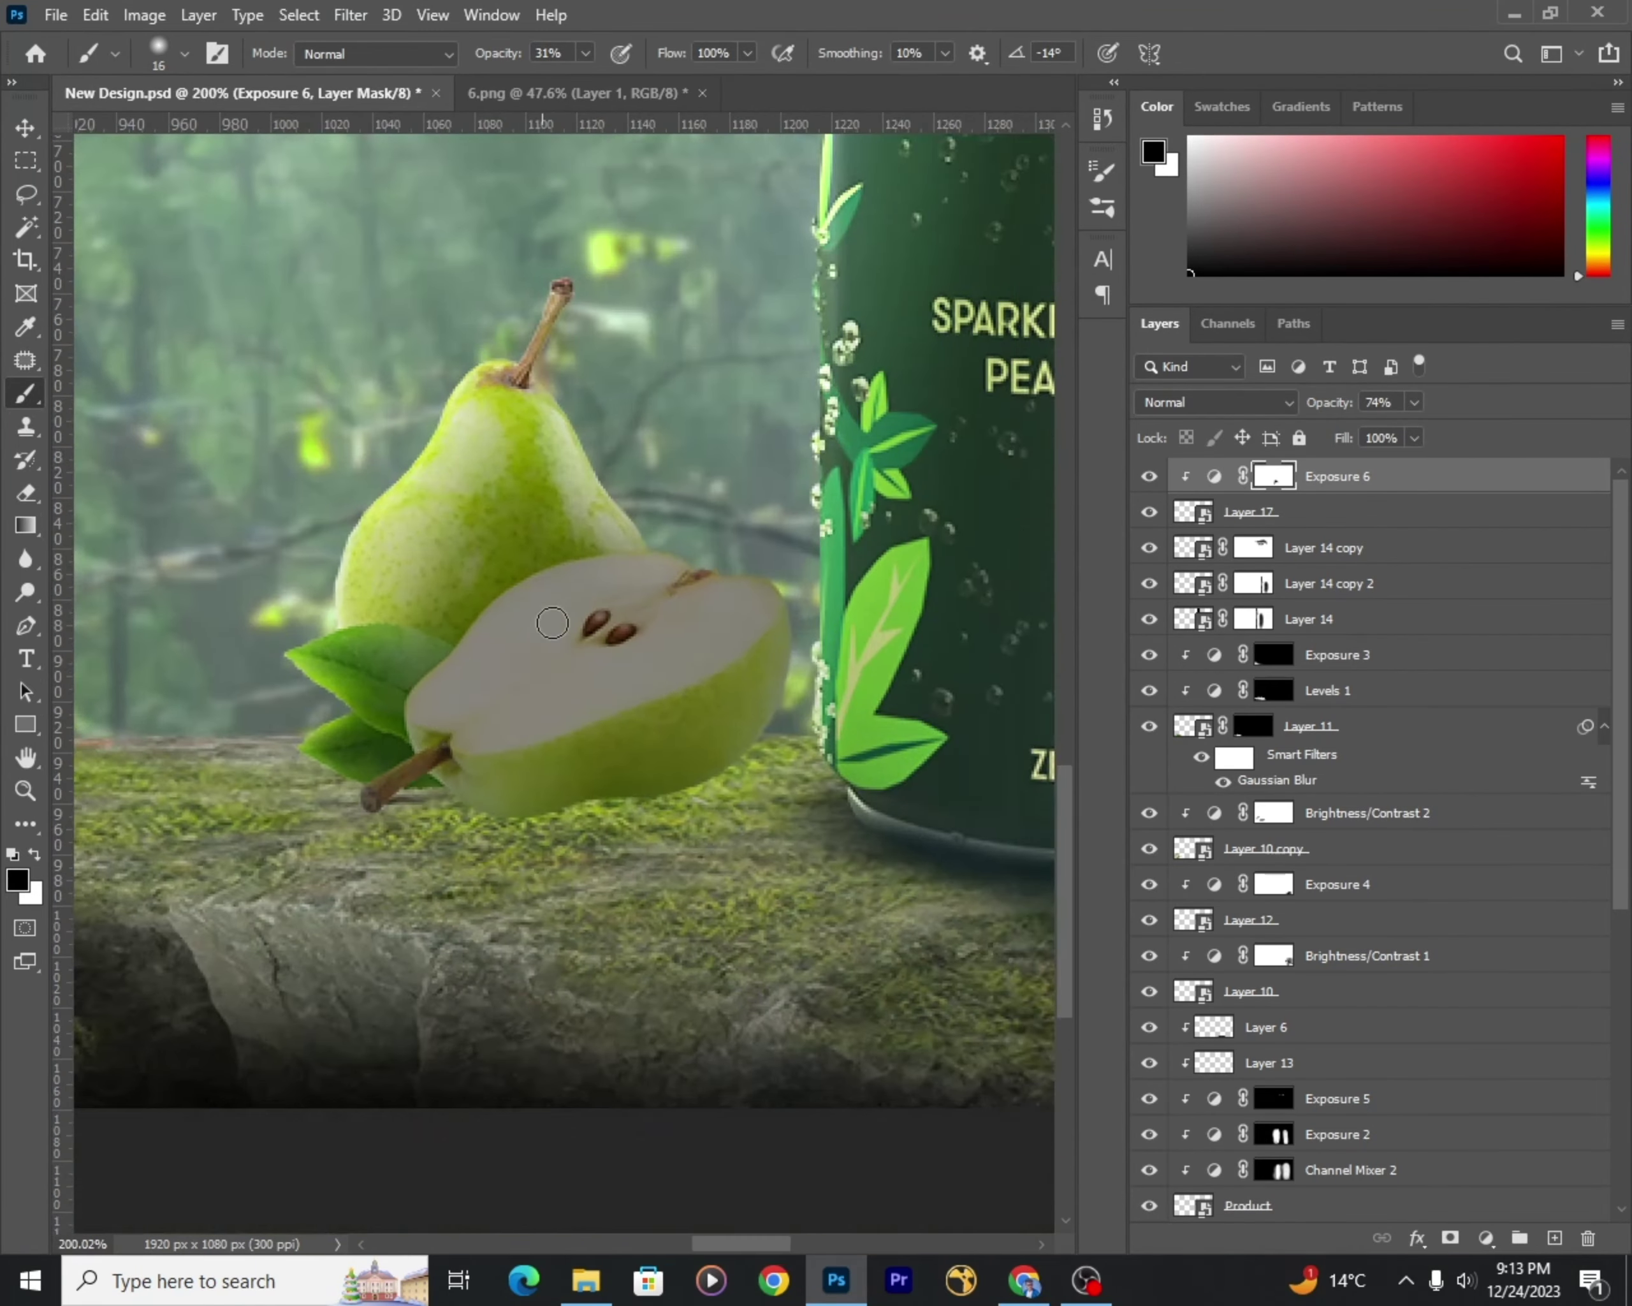
pyautogui.scroll(3, 546, 638)
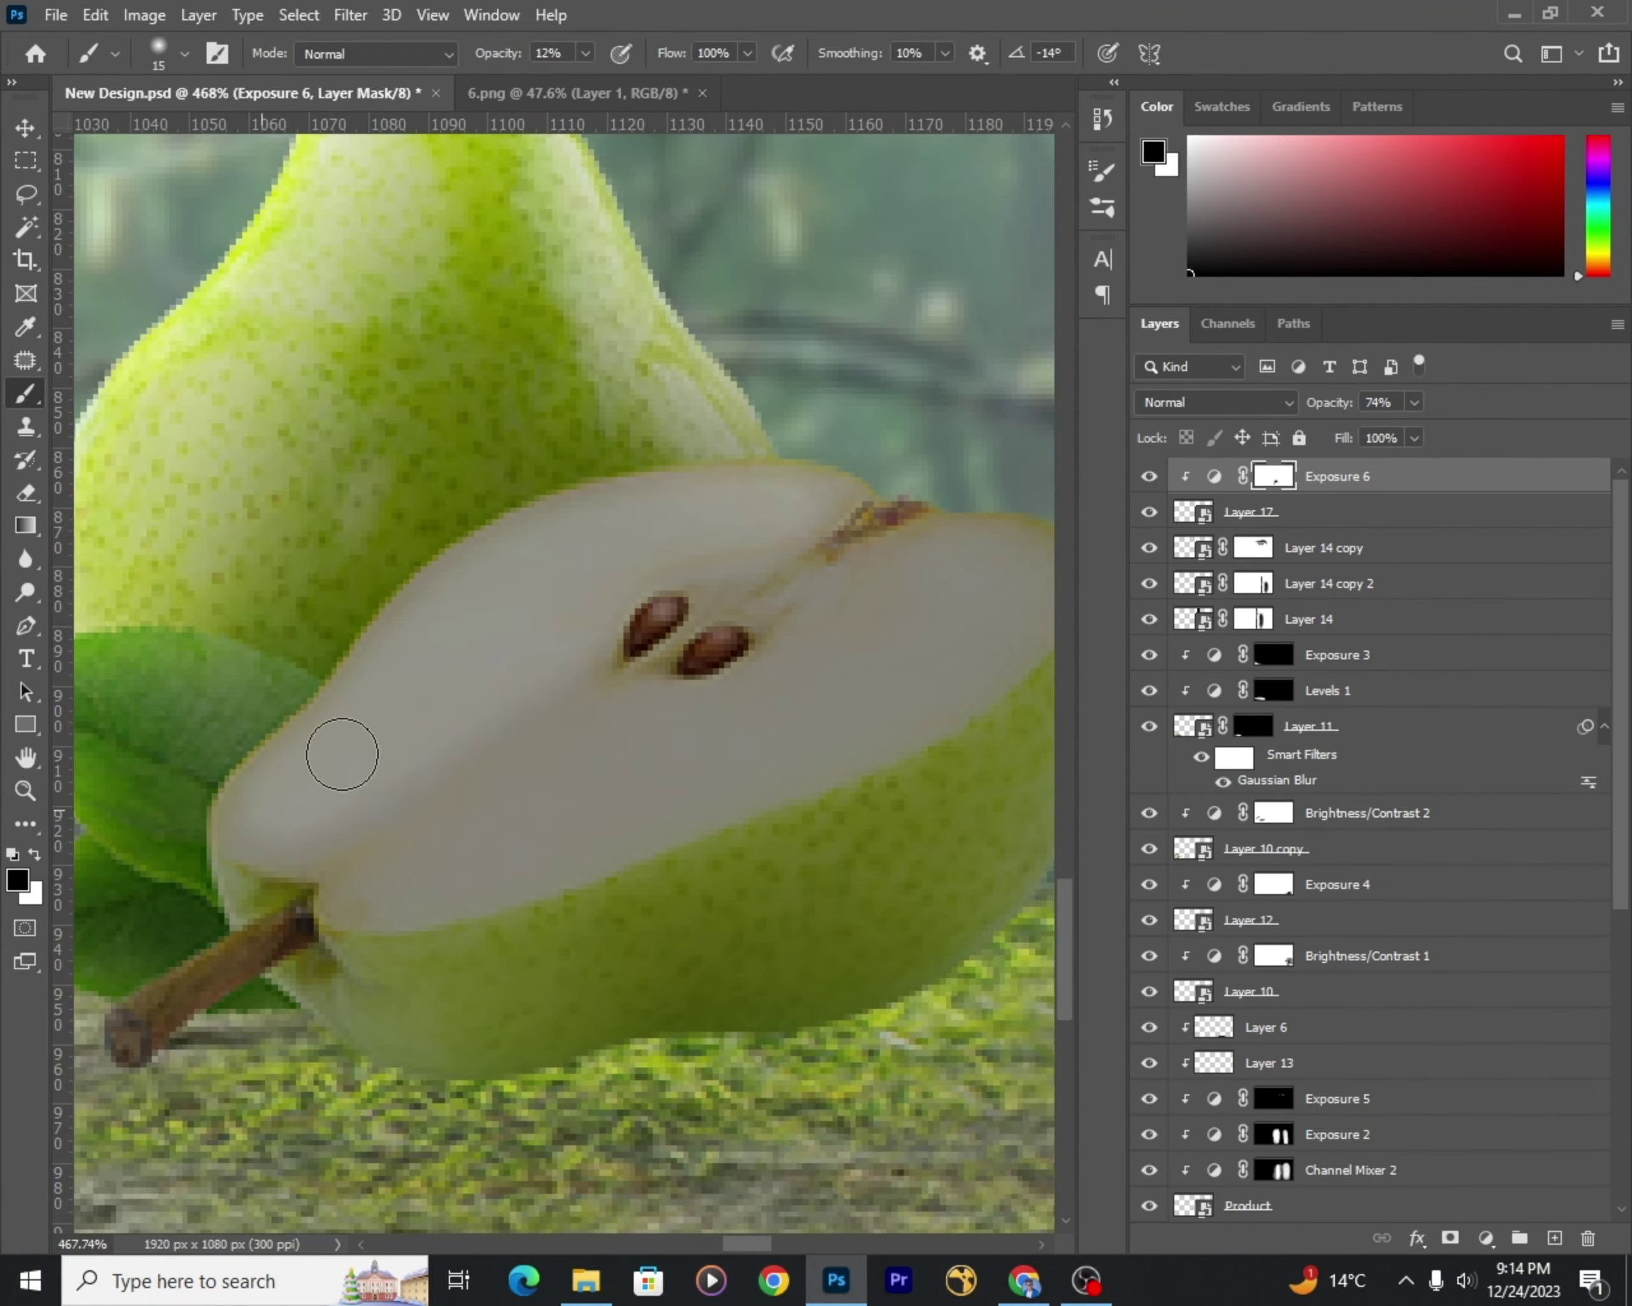
pyautogui.scroll(-2, 505, 805)
pyautogui.moveTo(505, 805); pyautogui.dragTo(346, 873)
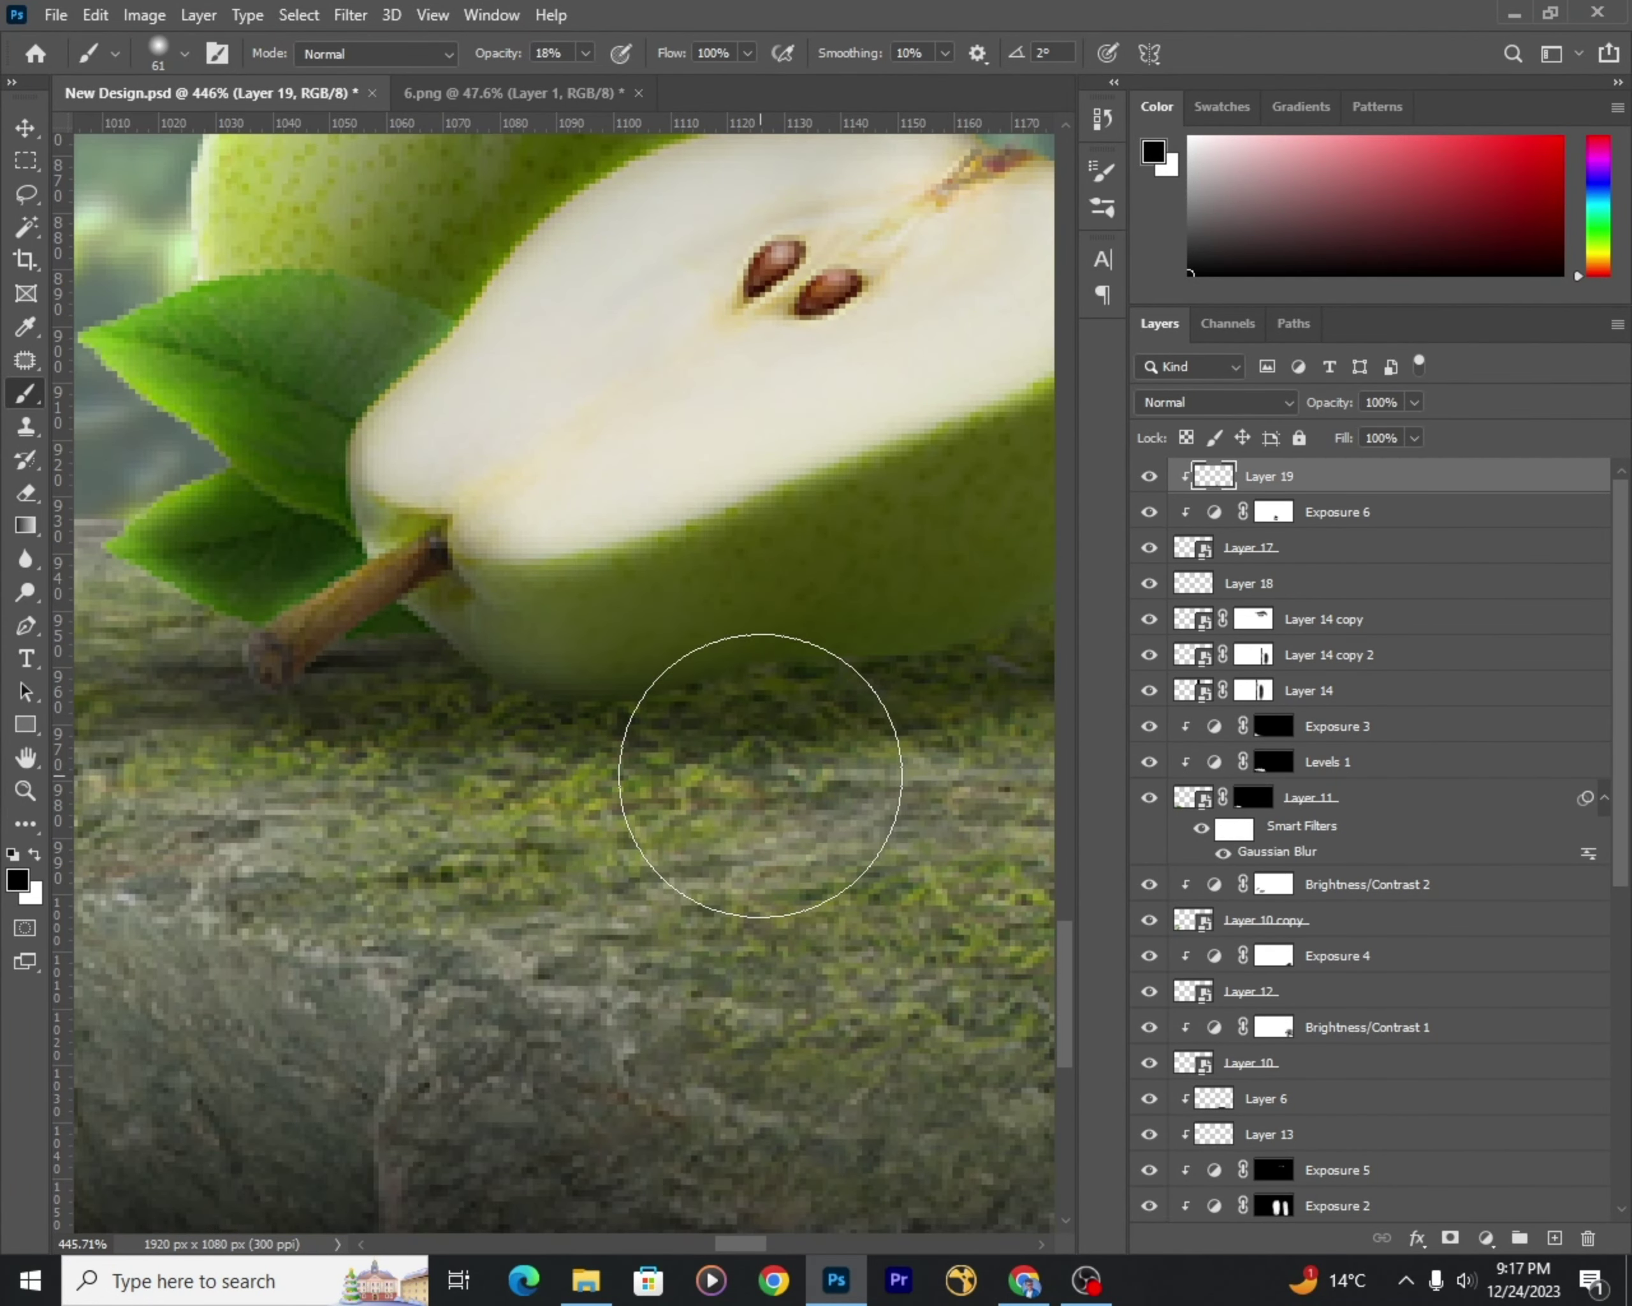
# Step: Select the shadow Layer 18 under the pears and lower its opacity to 83%
pyautogui.scroll(-2, 760, 775)
pyautogui.scroll(-1, 721, 875)
pyautogui.scroll(-1, 830, 831)
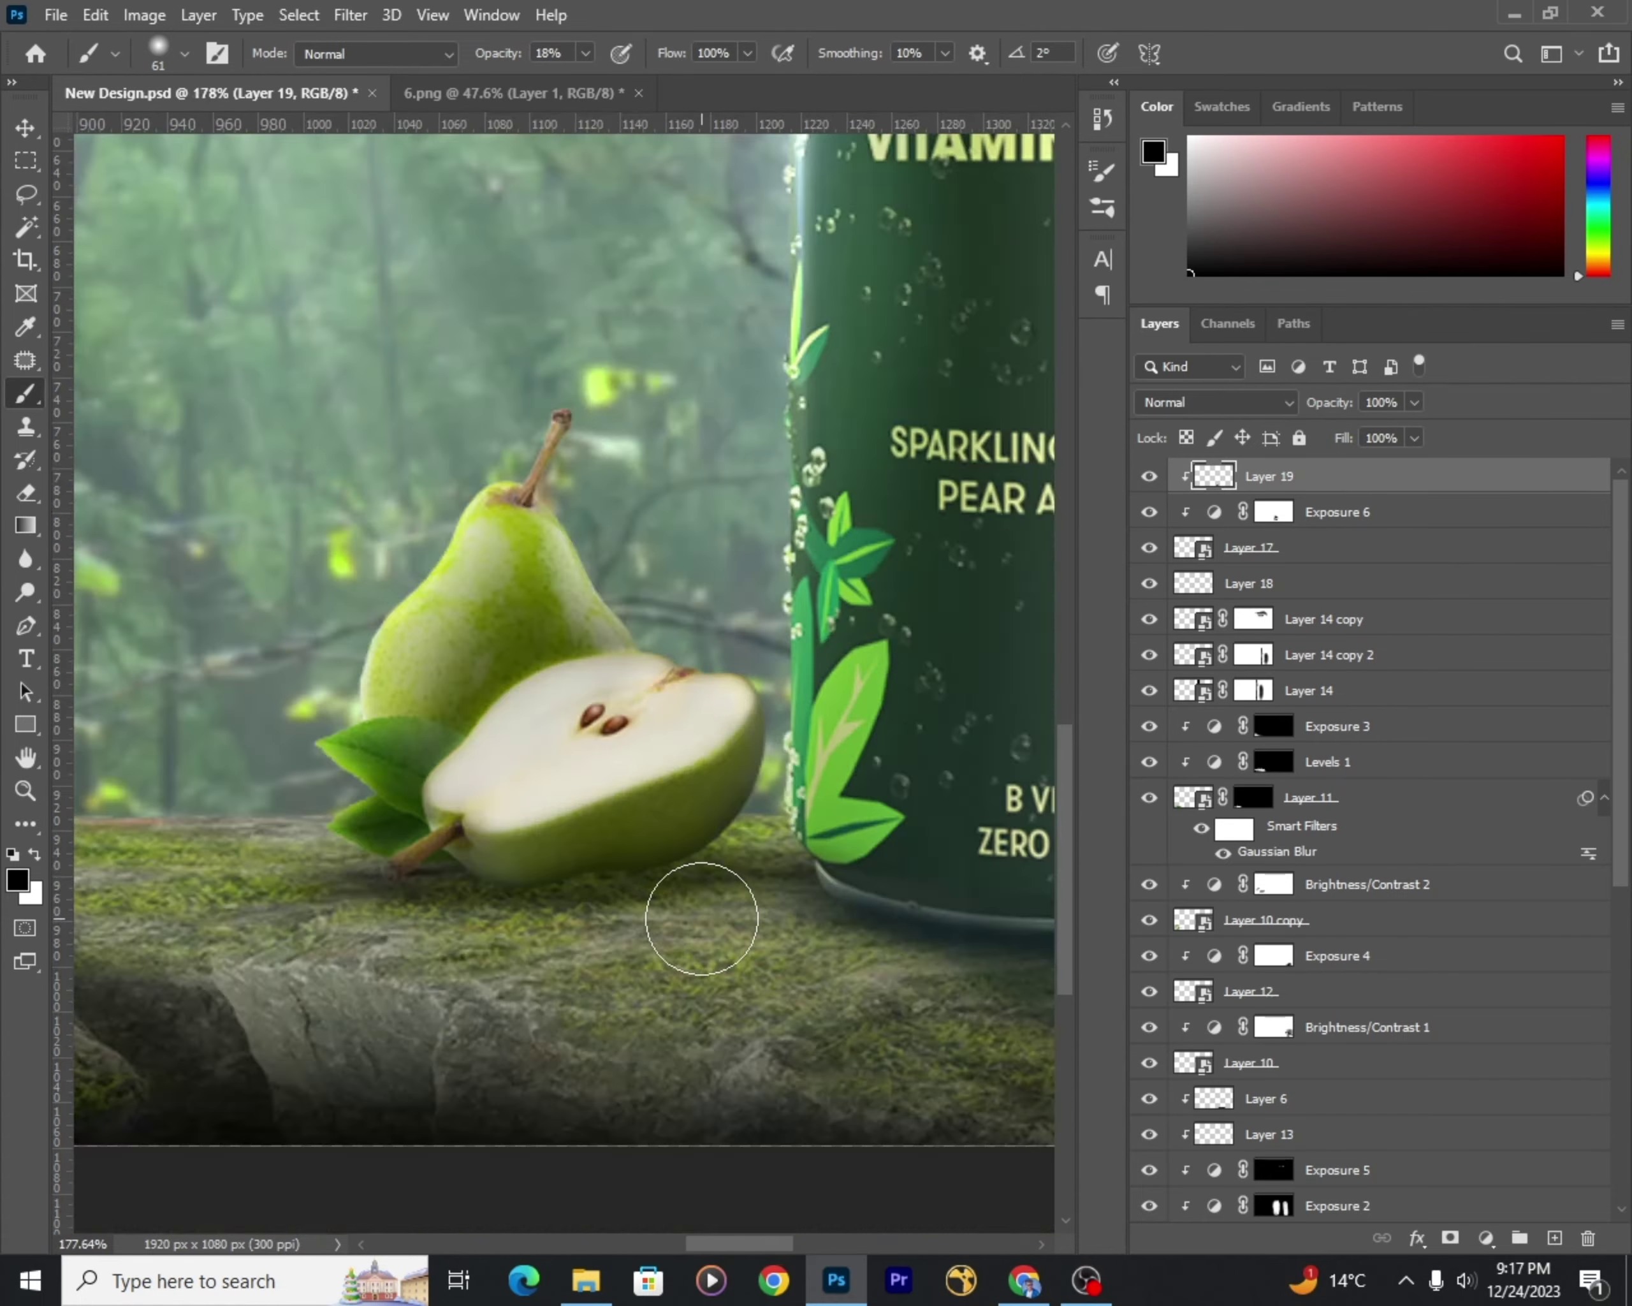
pyautogui.scroll(1, 701, 917)
pyautogui.scroll(1, 674, 984)
pyautogui.press('v')
pyautogui.click(1298, 583)
pyautogui.click(1414, 402)
pyautogui.moveTo(1466, 430); pyautogui.dragTo(1439, 434)
# Step: Stretch the shadow leftward toward the can, commit it, and add a new empty Layer 20
pyautogui.scroll(-2, 1437, 430)
pyautogui.scroll(-2, 649, 846)
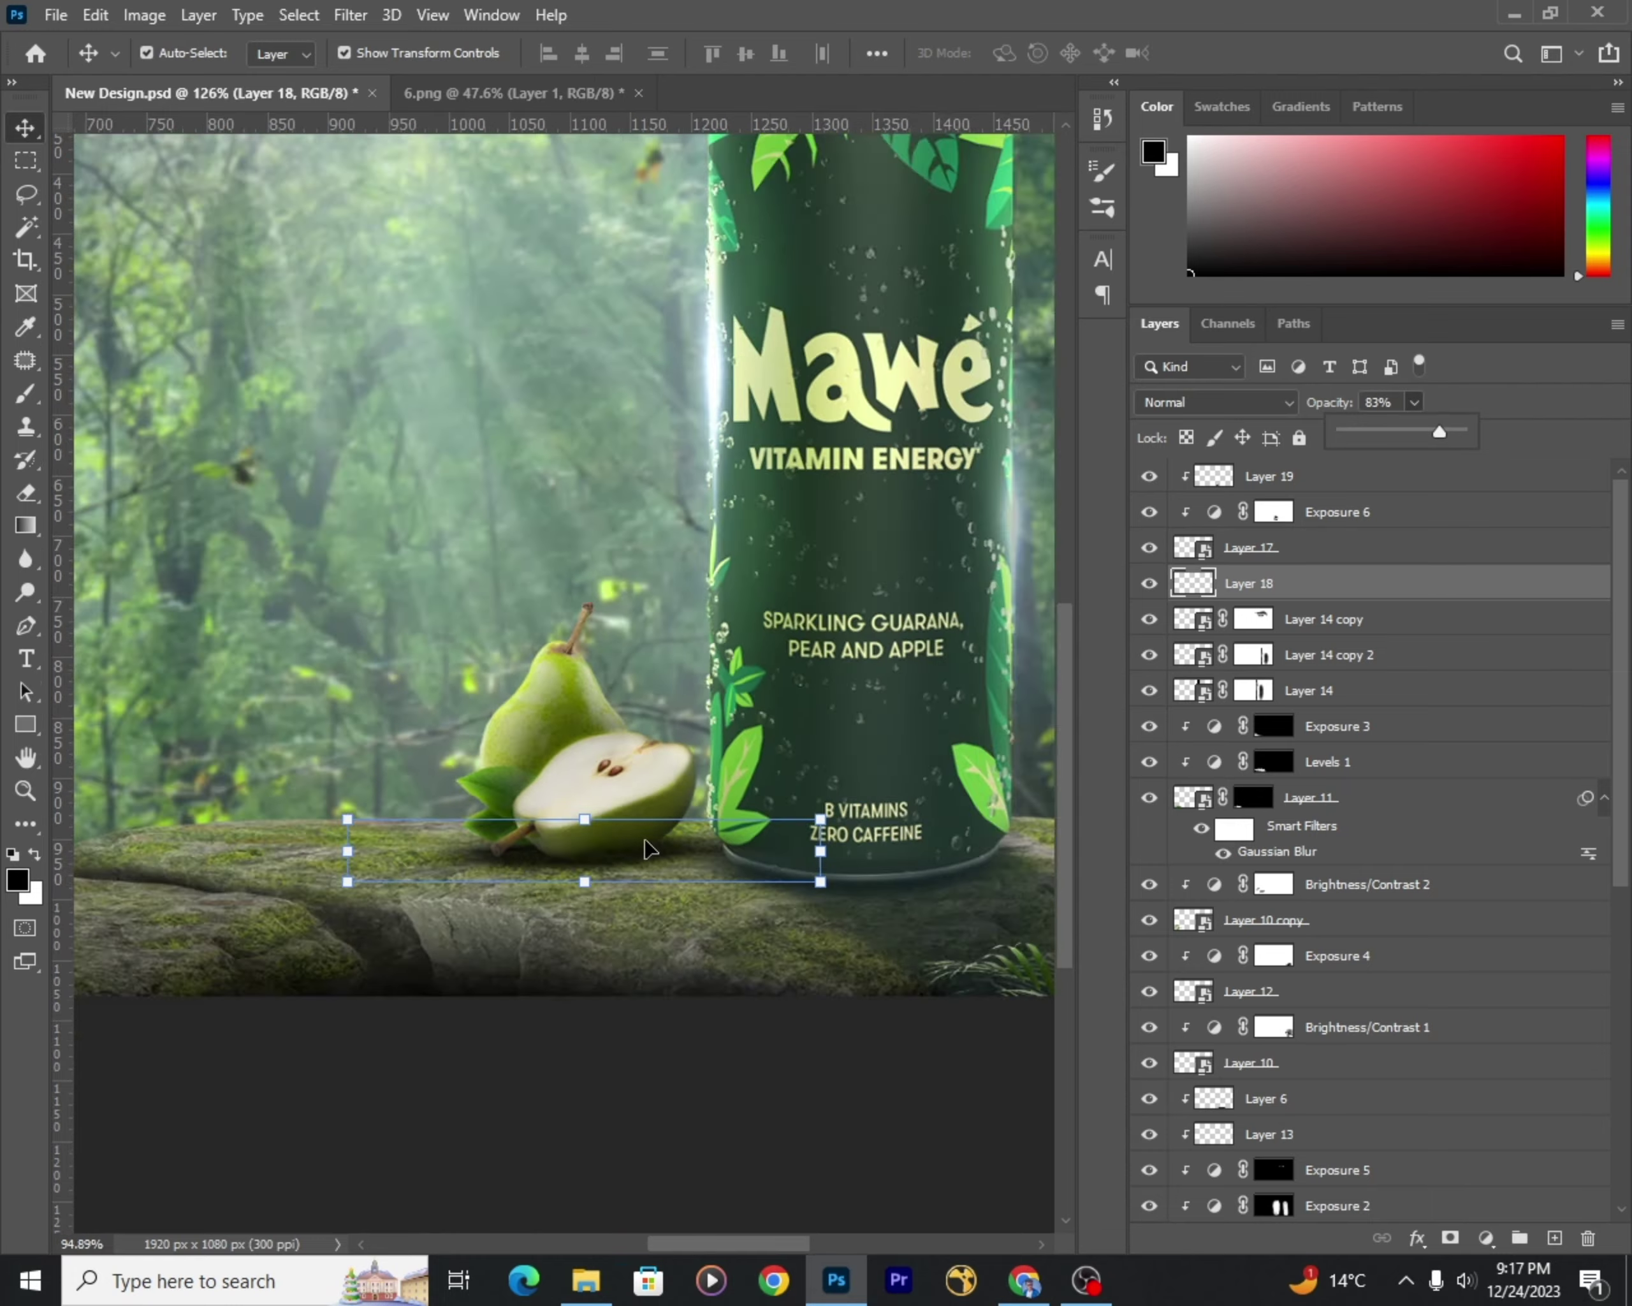
pyautogui.scroll(1, 583, 882)
pyautogui.hotkey('ctrl', 't')
pyautogui.moveTo(493, 838); pyautogui.dragTo(402, 833)
pyautogui.press('Return')
pyautogui.scroll(1, 993, 535)
pyautogui.click(1290, 542)
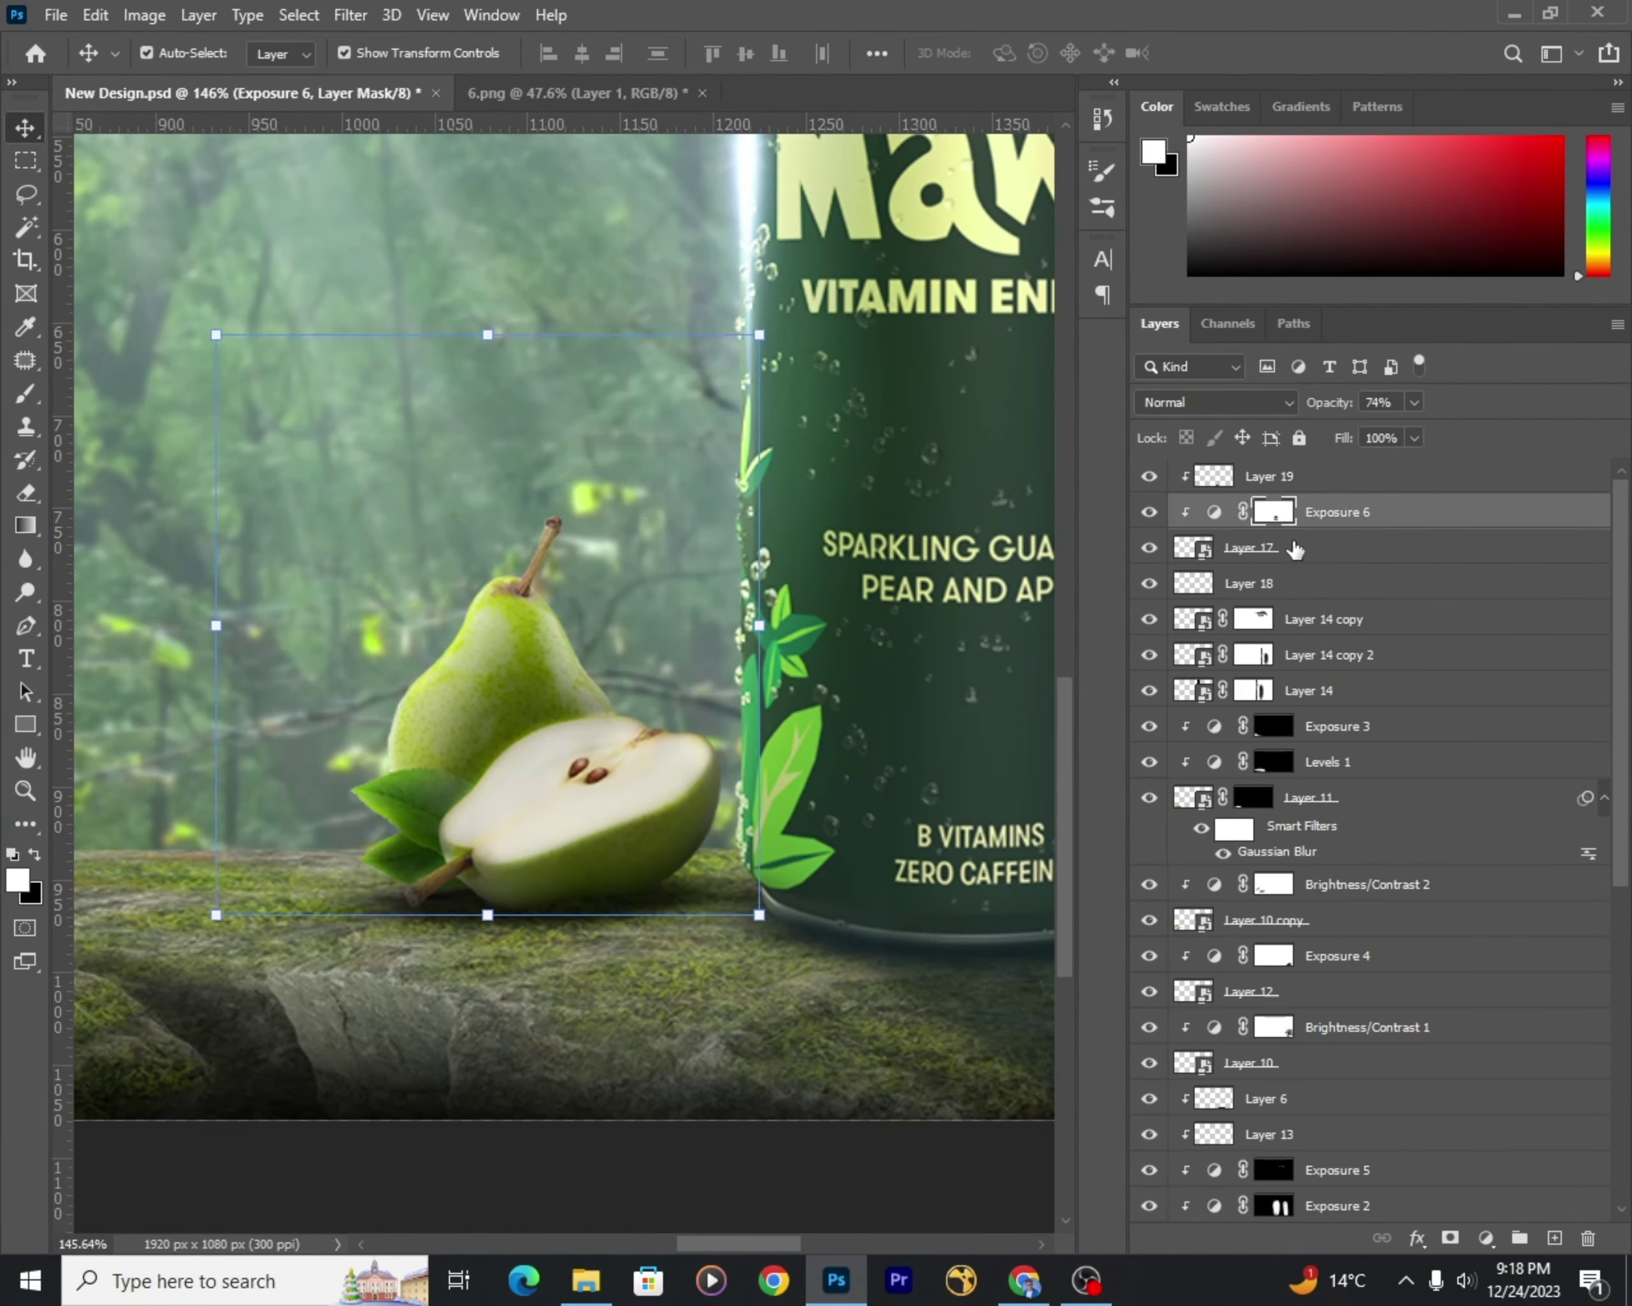
pyautogui.keyDown('ctrl'); pyautogui.click(1554, 1237); pyautogui.keyUp('ctrl')
pyautogui.scroll(1, 688, 688)
pyautogui.rightClick(27, 194)
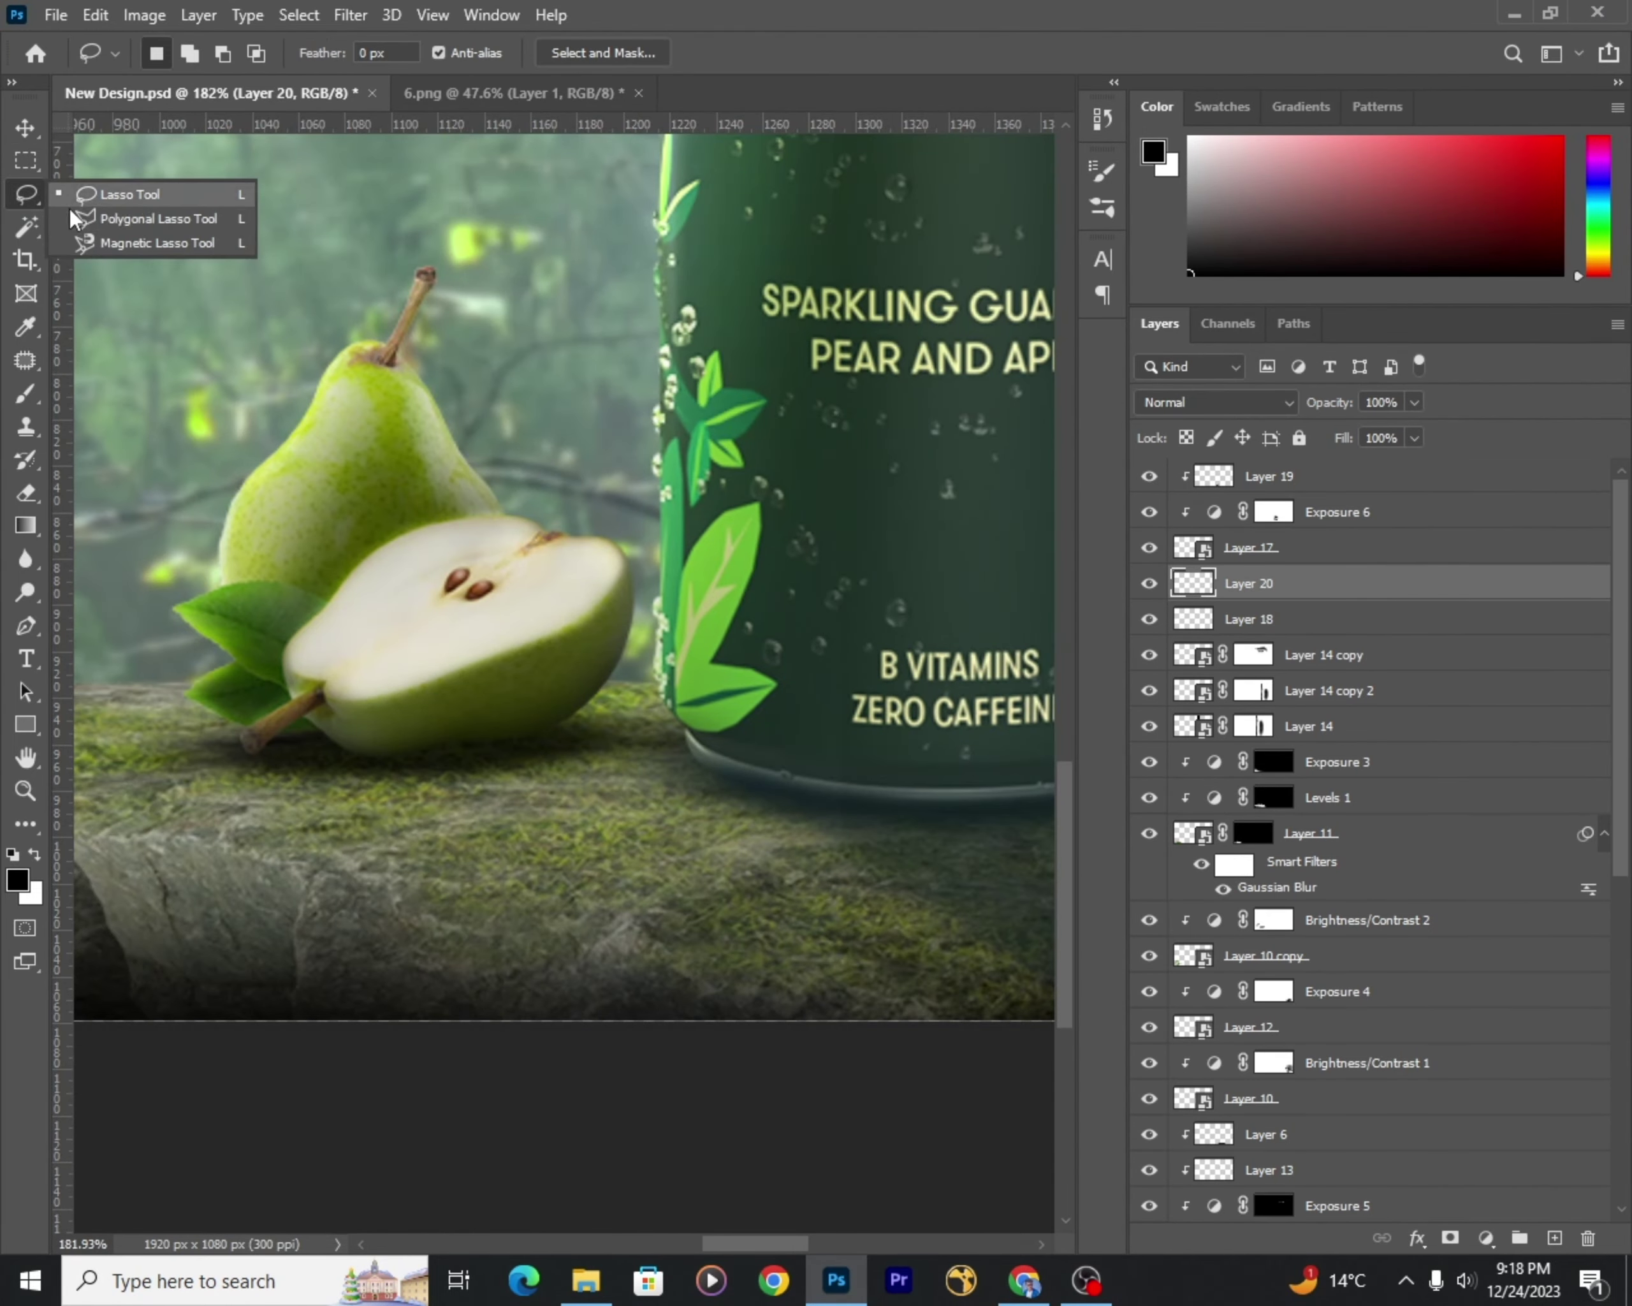
# Step: Draw a polygonal shadow shape on the rock, fill it black, and set its opacity to 34%
pyautogui.click(108, 219)
pyautogui.click(326, 772)
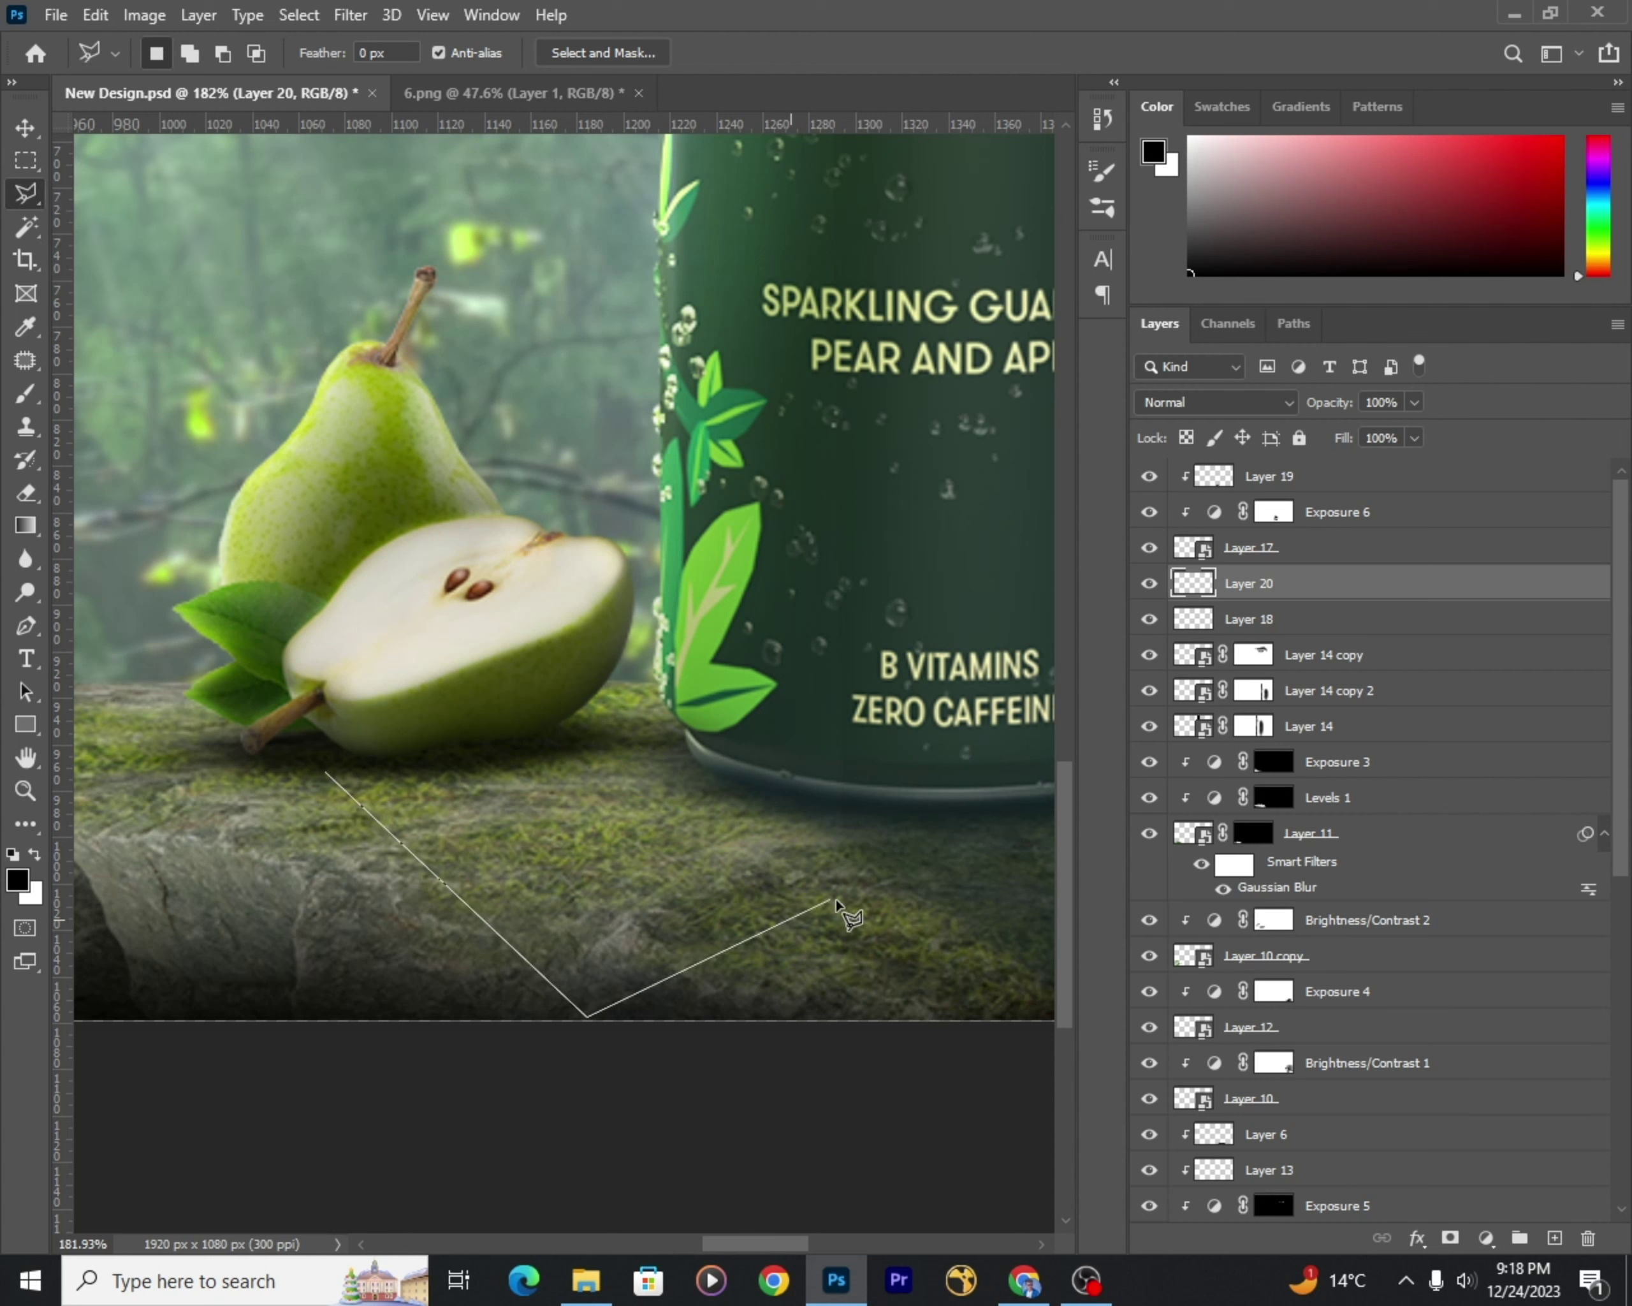
pyautogui.hotkey('alt', 'BackSpace')
pyautogui.hotkey('ctrl', 'd')
pyautogui.press('v')
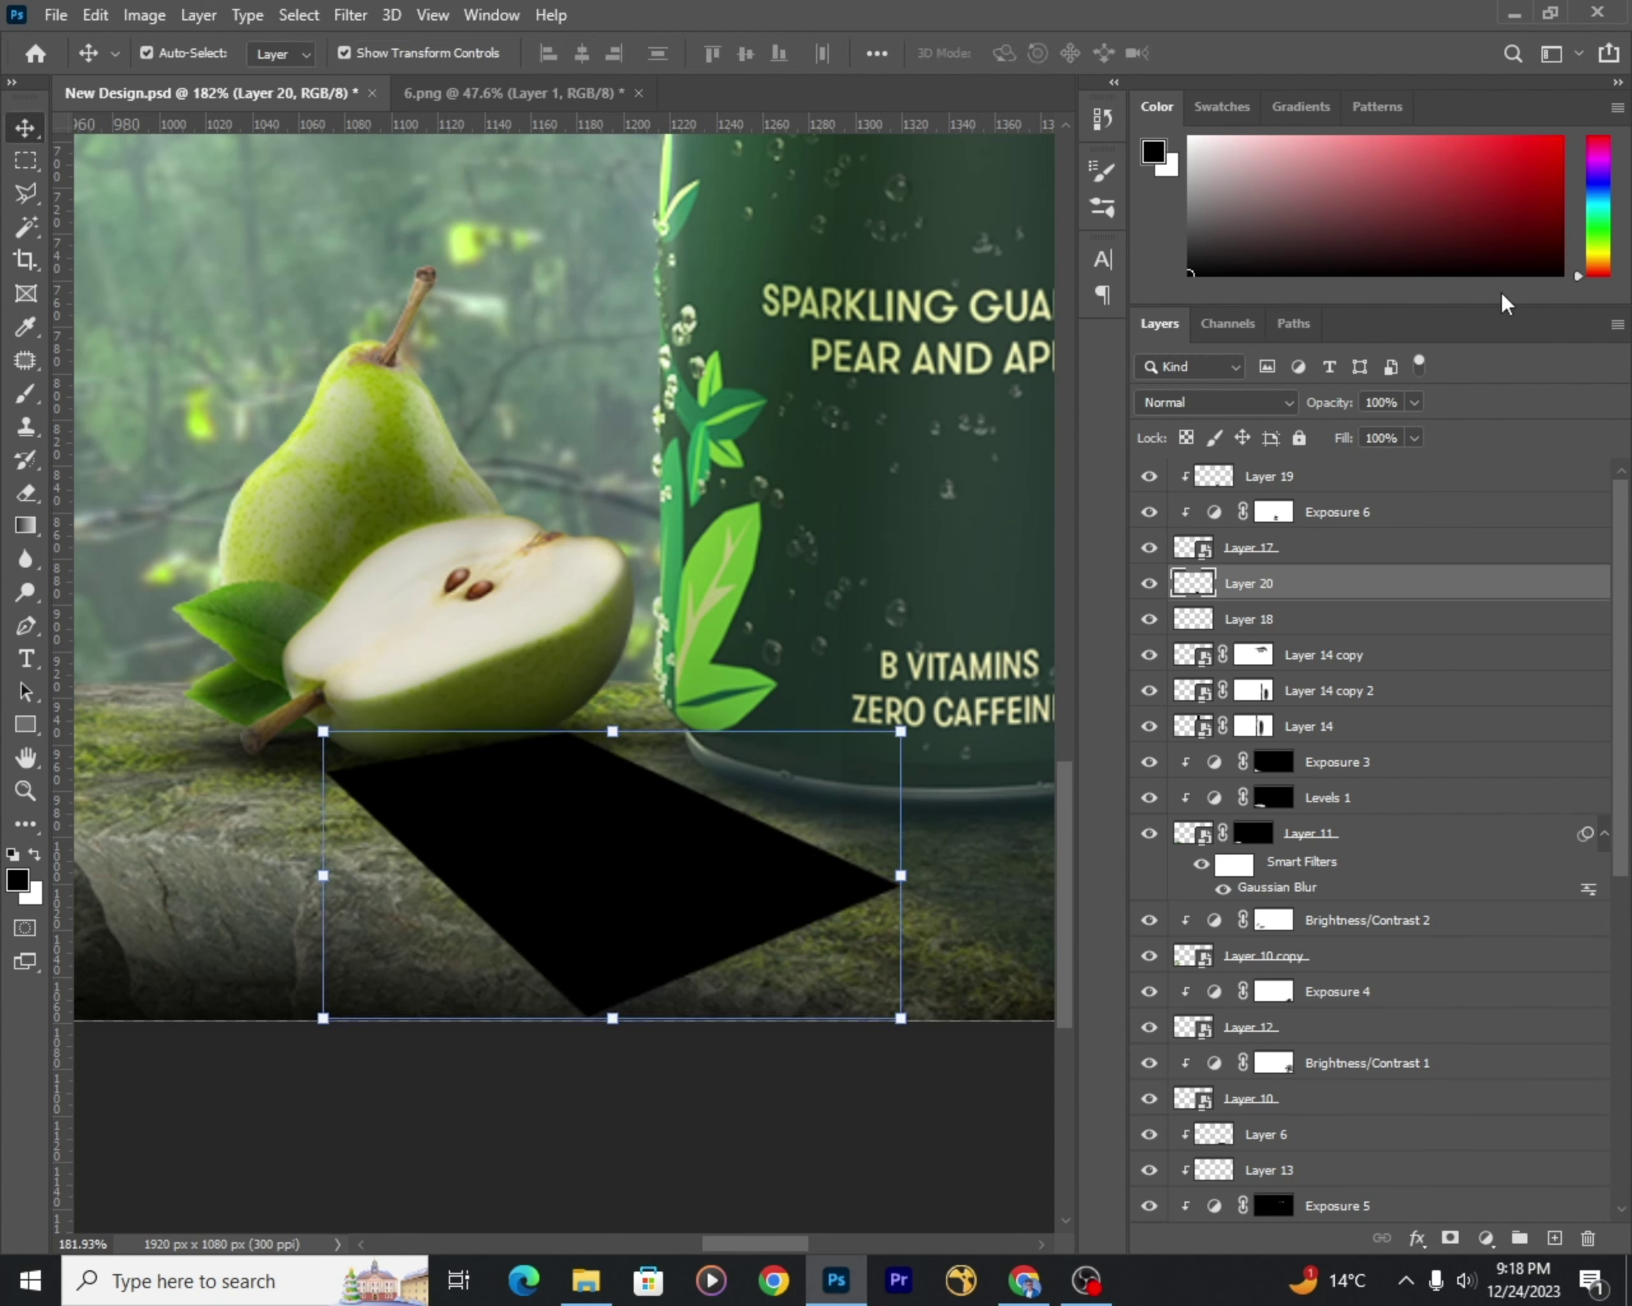
pyautogui.click(1414, 403)
pyautogui.moveTo(1421, 430); pyautogui.dragTo(1343, 434)
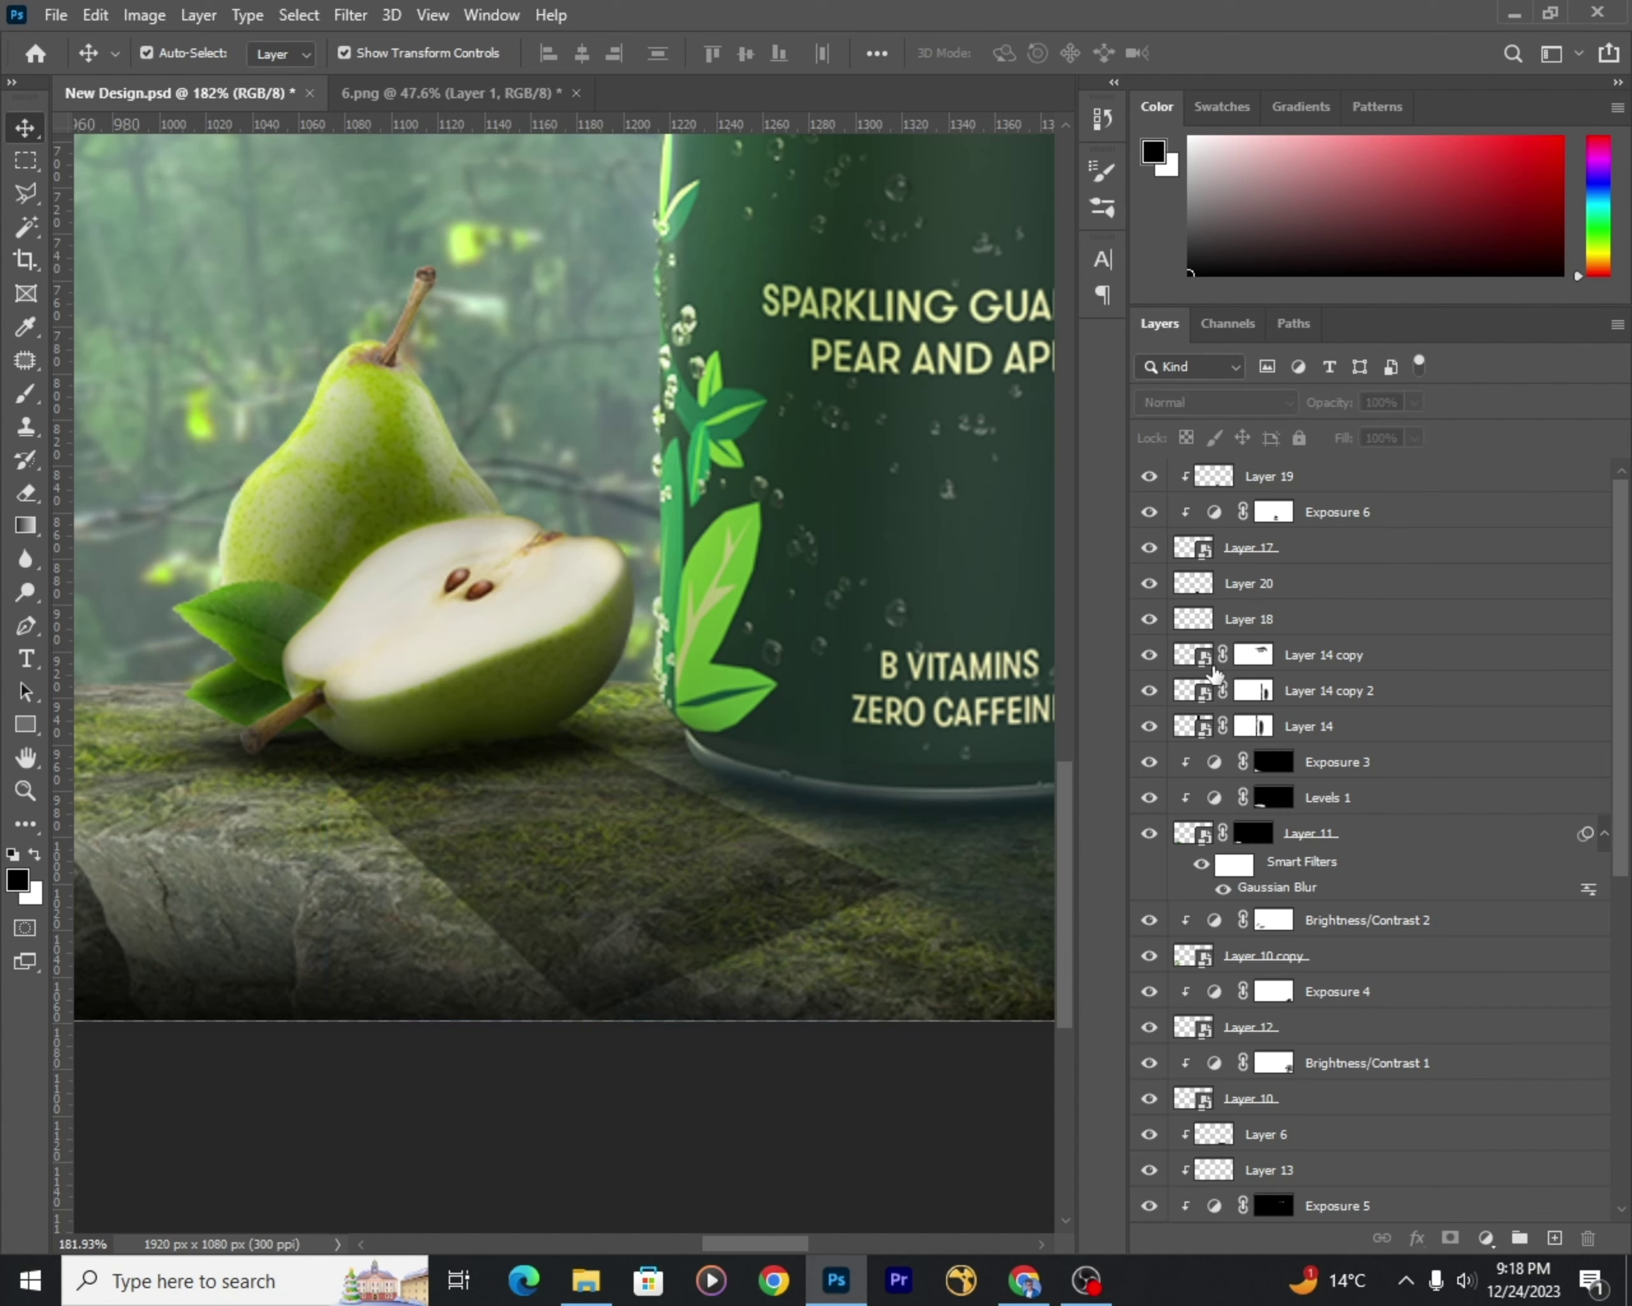
# Step: Apply a Gaussian Blur of radius 6.2 to the shadow and raise its opacity to 48%
pyautogui.click(350, 15)
pyautogui.click(719, 390)
pyautogui.moveTo(1147, 949); pyautogui.dragTo(1161, 954)
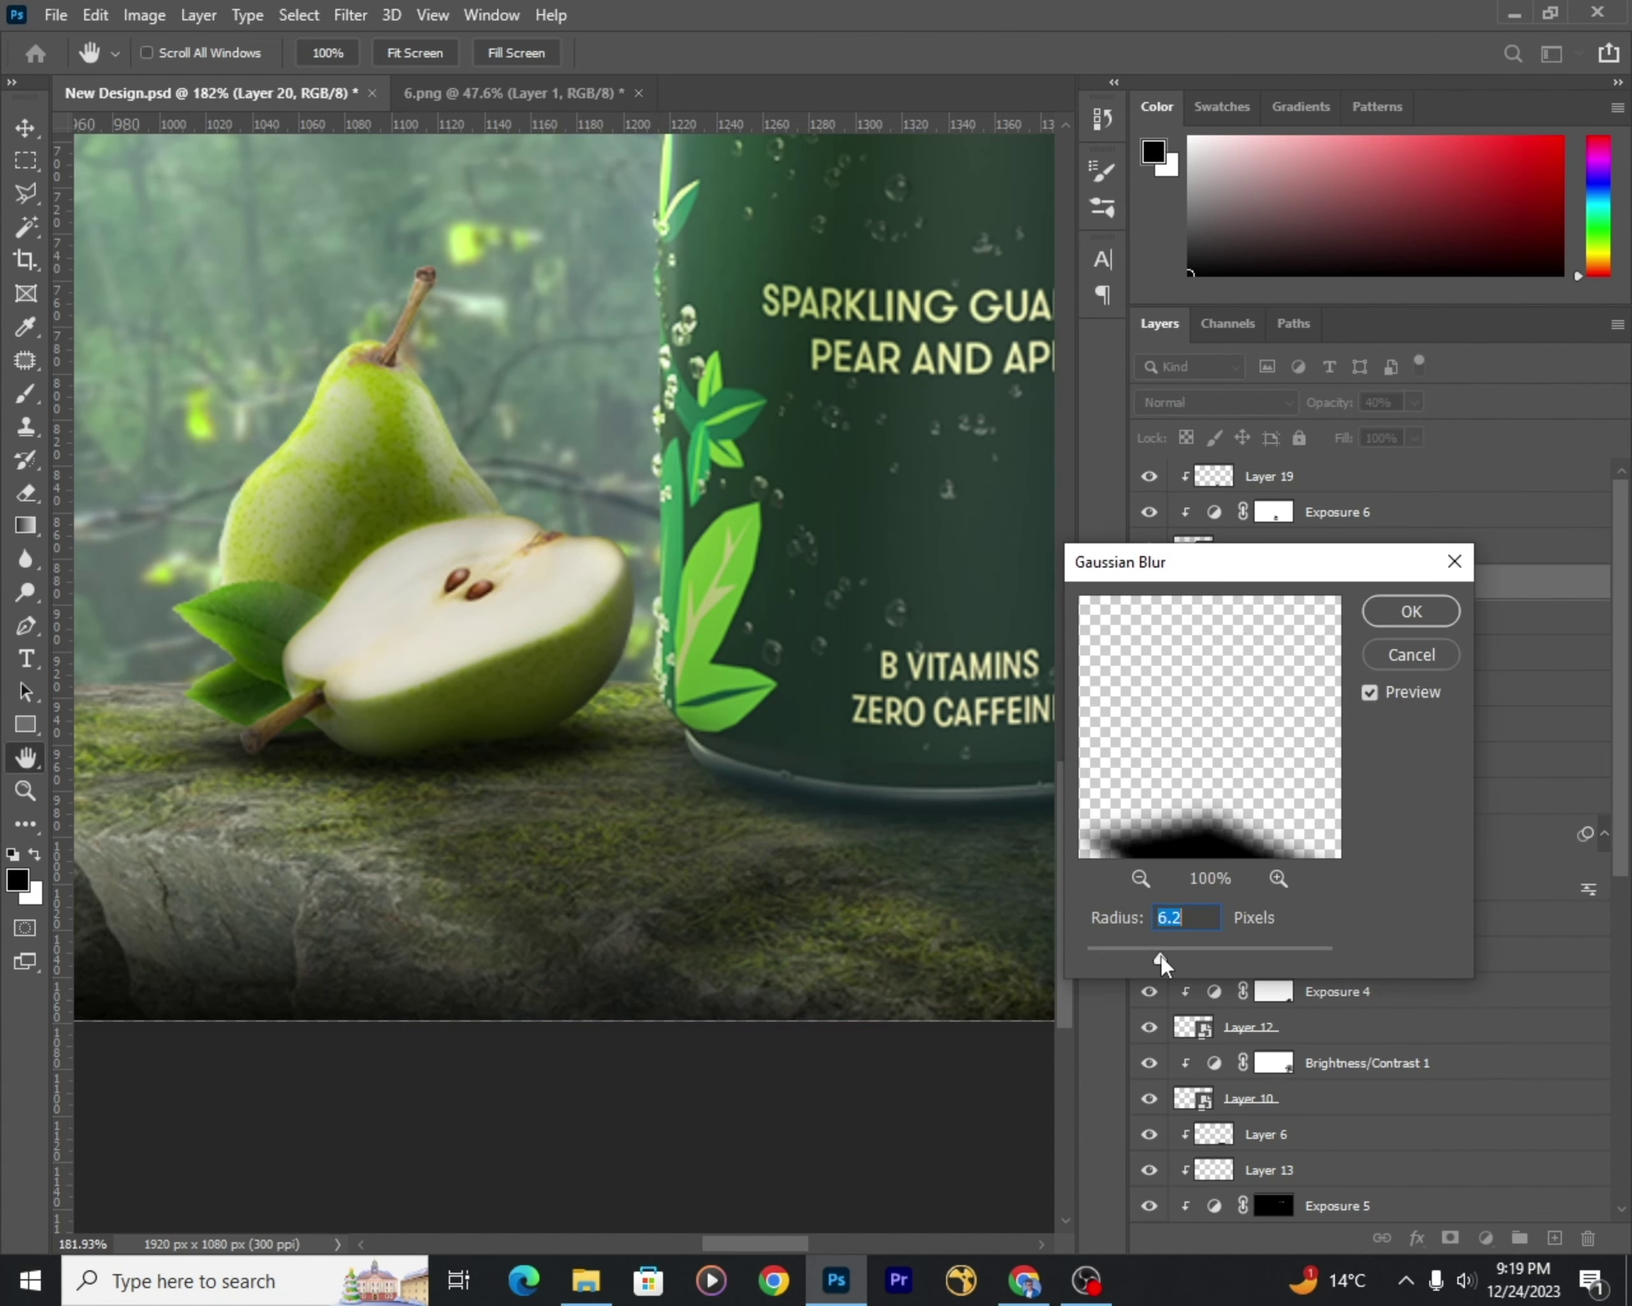
pyautogui.press('Return')
pyautogui.click(1414, 403)
pyautogui.moveTo(1417, 432); pyautogui.dragTo(1424, 432)
# Step: Distort the shadow so it spreads down and right beneath the pears and can
pyautogui.scroll(1, 729, 784)
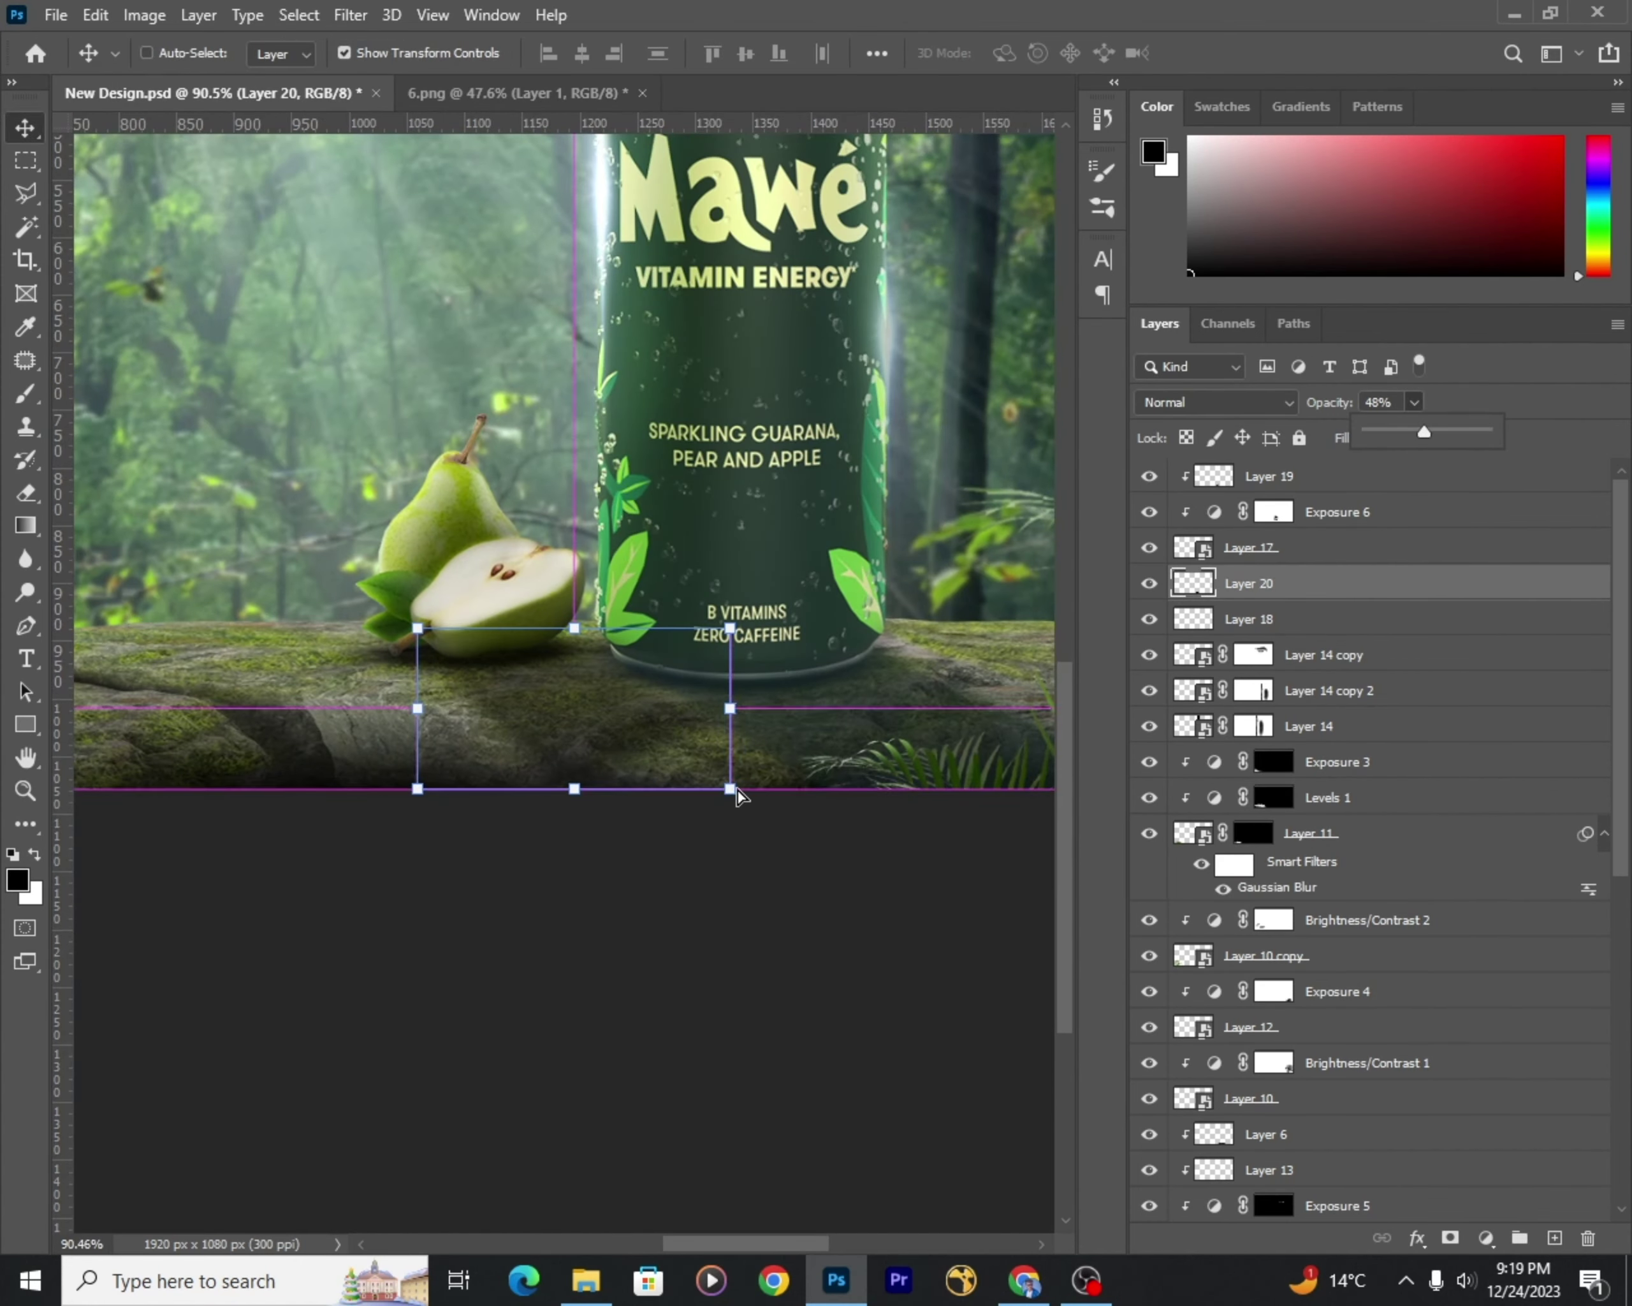
pyautogui.moveTo(729, 784); pyautogui.dragTo(838, 839)
pyautogui.scroll(1, 838, 838)
pyautogui.moveTo(358, 838); pyautogui.dragTo(641, 860)
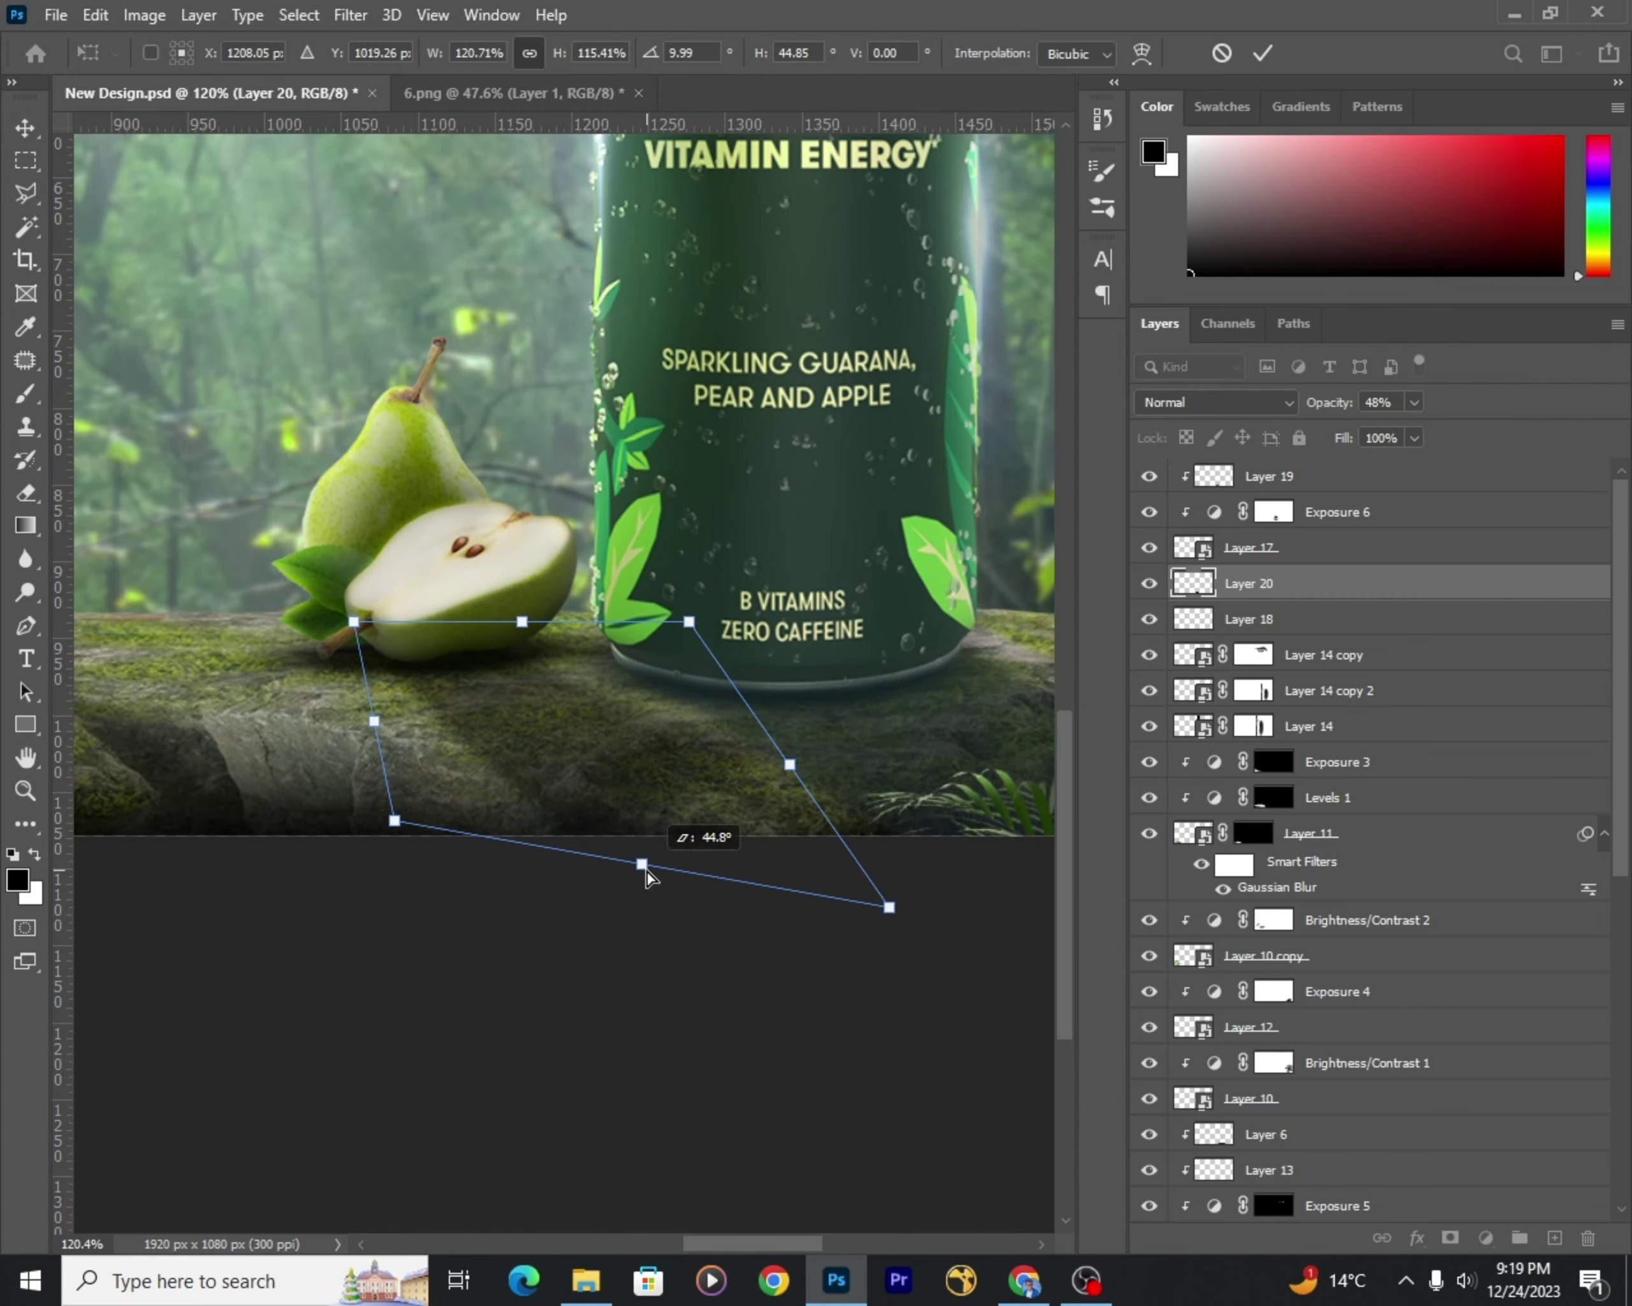
pyautogui.scroll(-3, 620, 740)
pyautogui.scroll(3, 758, 795)
pyautogui.press('Return')
# Step: Warp Layer 20's shadow to hug the rock and apply the warp
pyautogui.hotkey('ctrl', 't')
pyautogui.rightClick(575, 735)
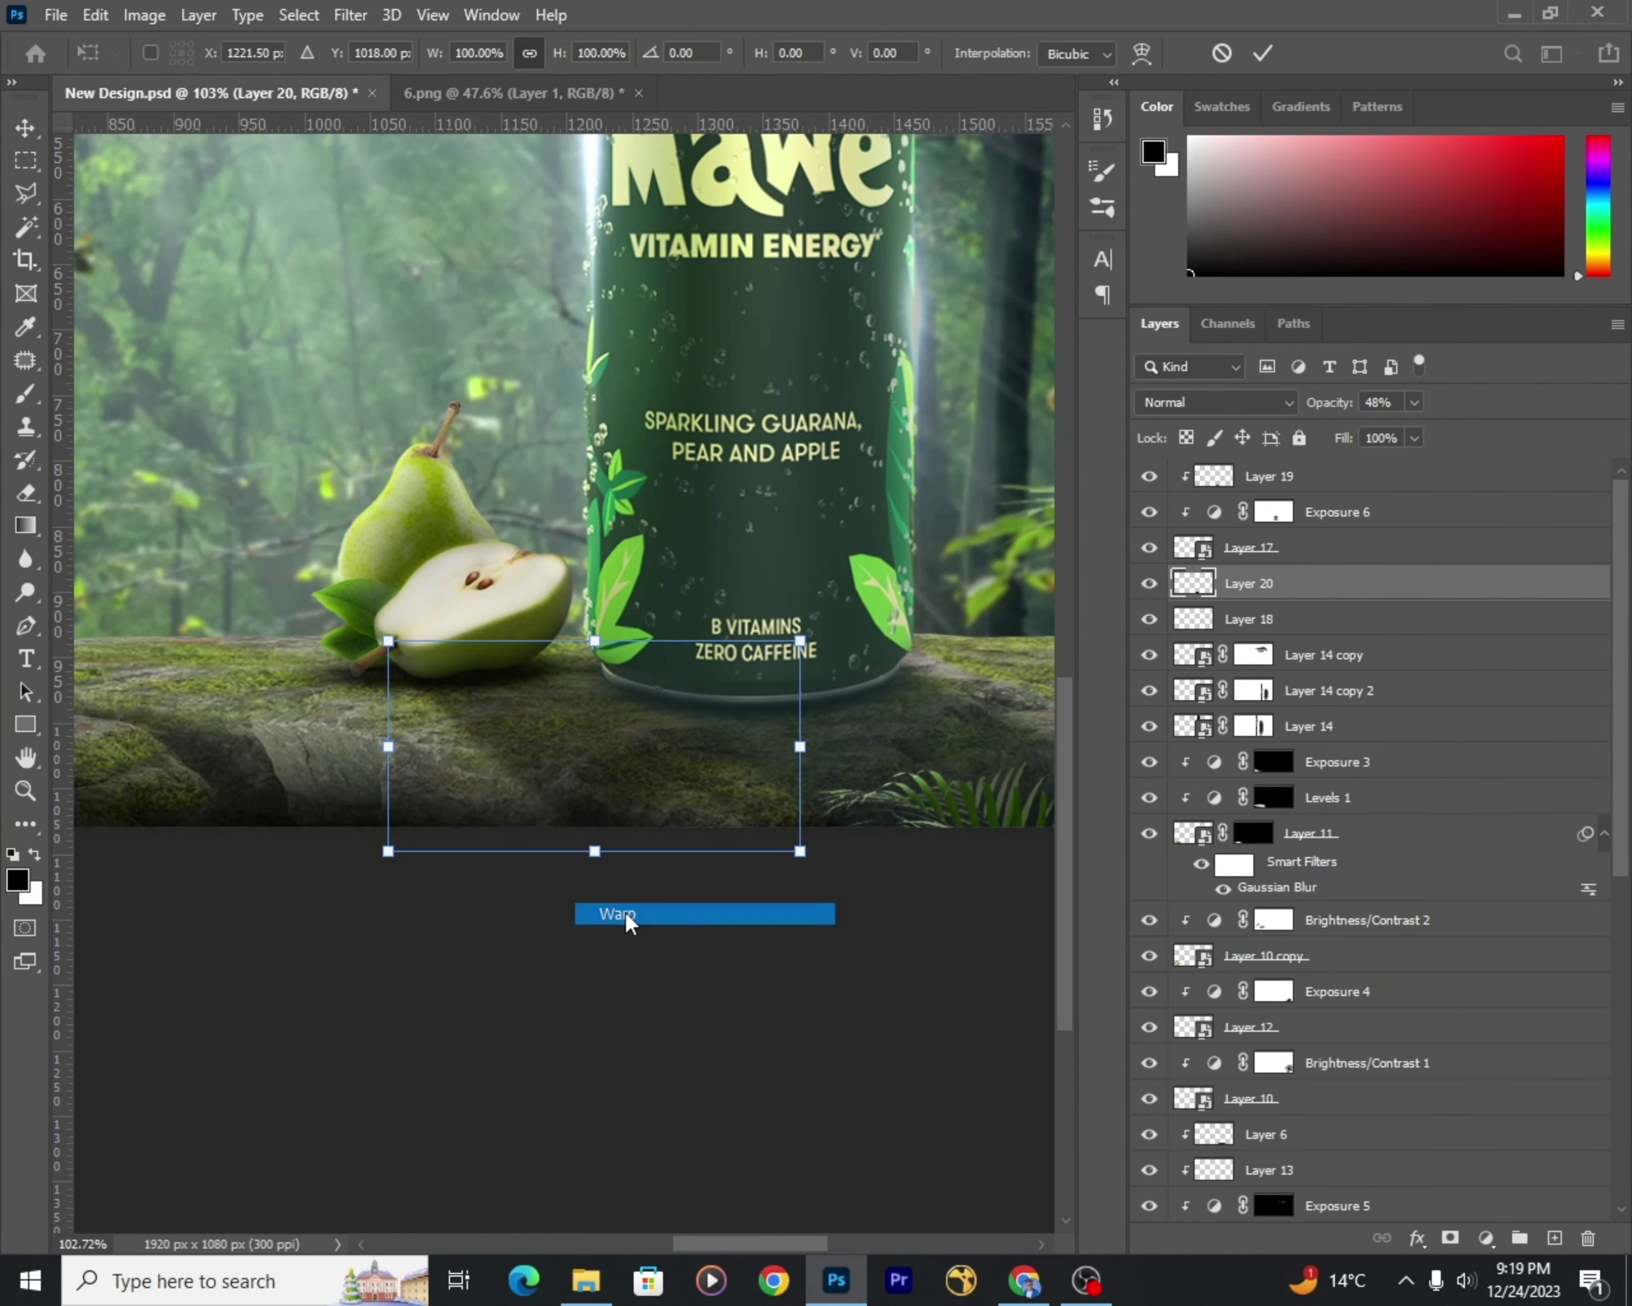
pyautogui.click(627, 919)
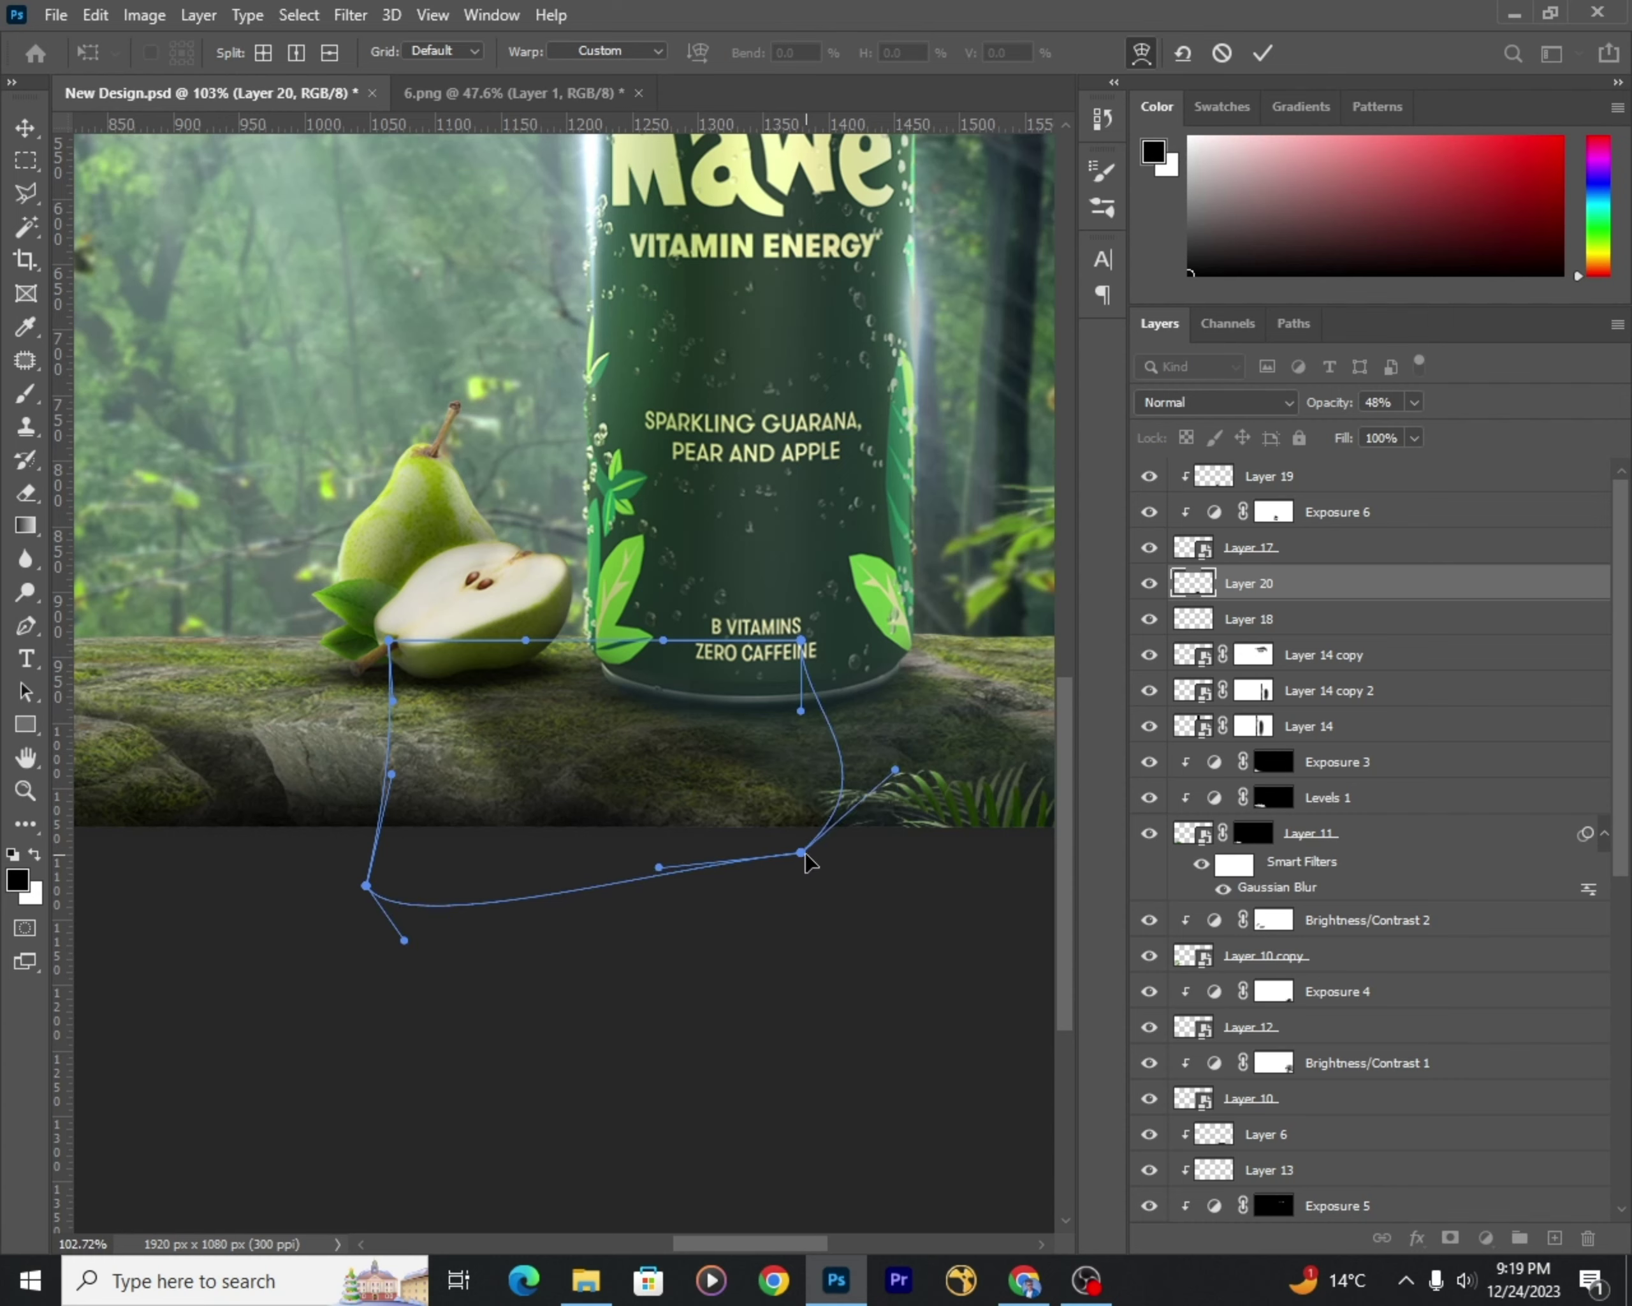
pyautogui.scroll(-3, 644, 645)
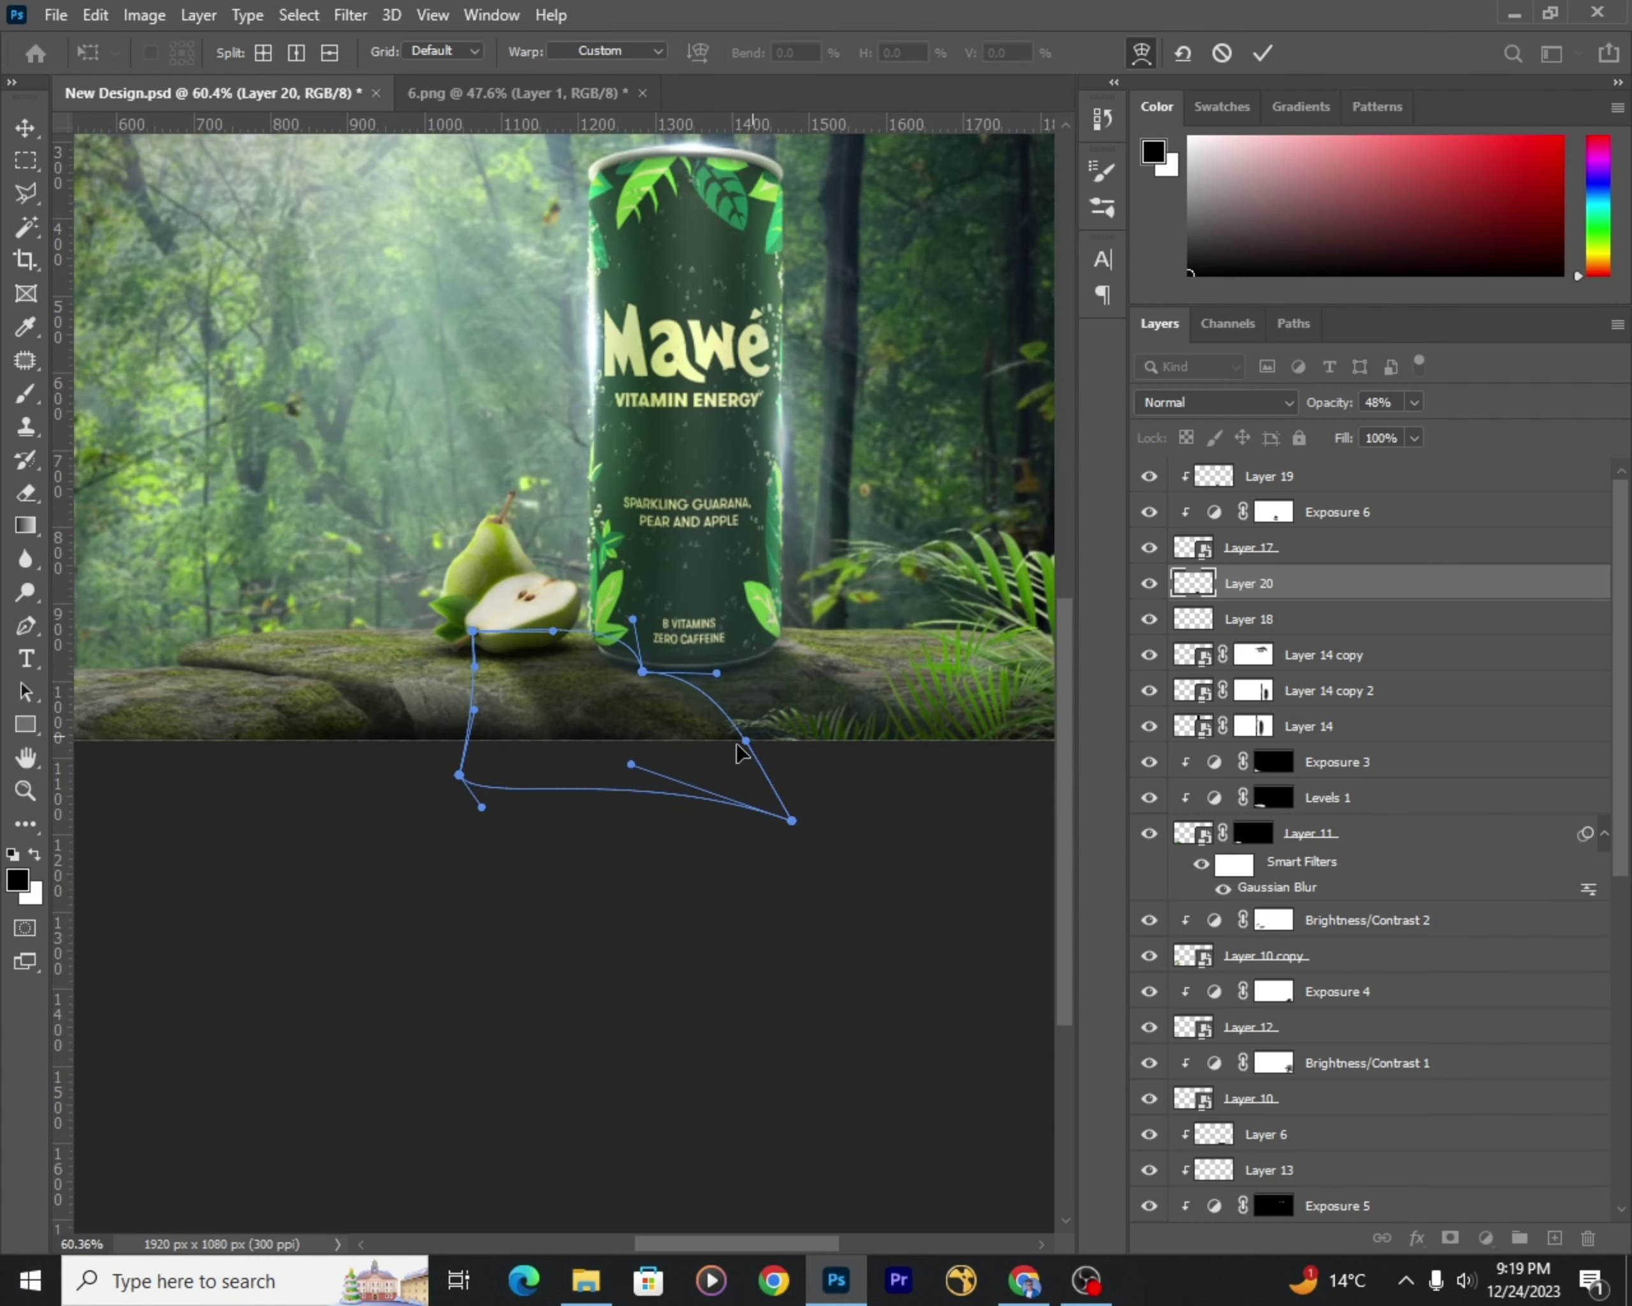
pyautogui.press('Return')
pyautogui.scroll(2, 737, 738)
# Step: Select the pear layer and add a Channel Mixer adjustment with blue lowered to -3
pyautogui.click(431, 876)
pyautogui.scroll(-3, 431, 875)
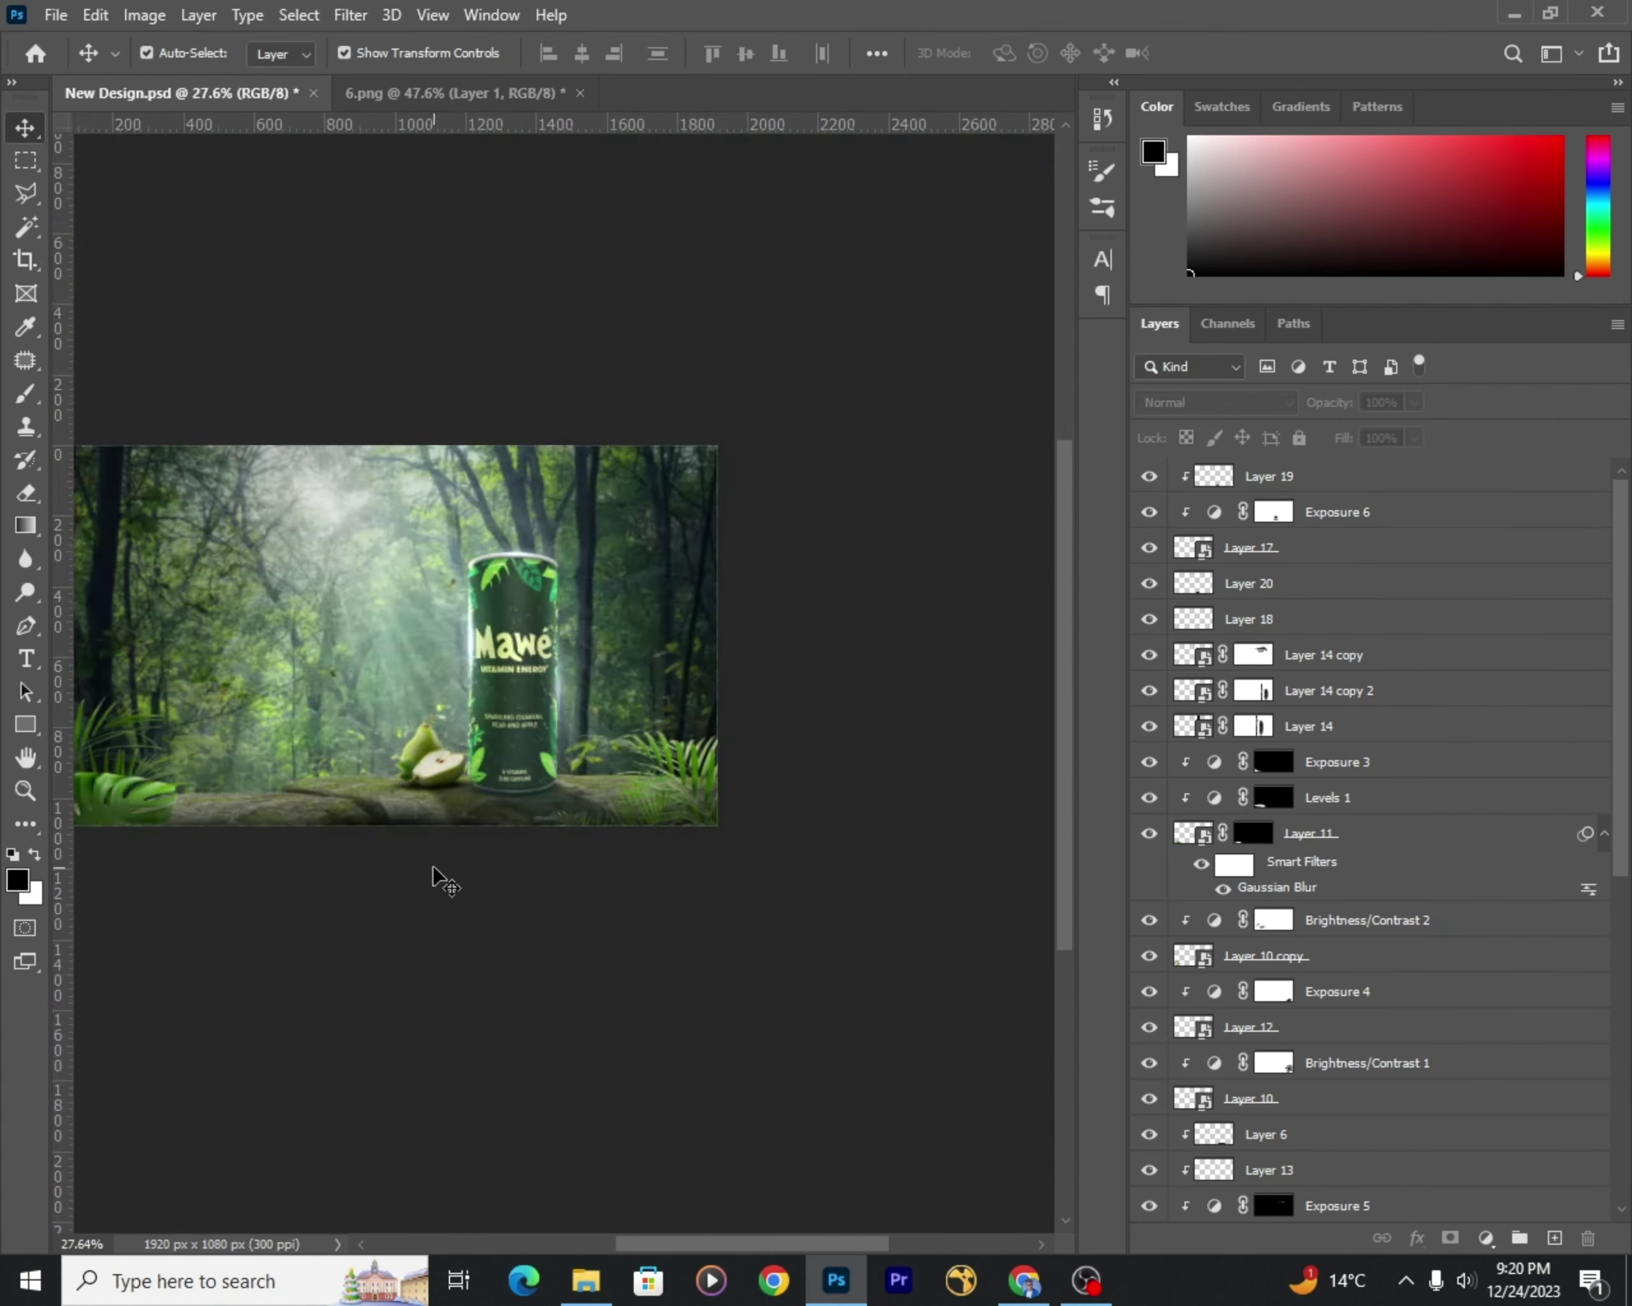
pyautogui.scroll(2, 528, 760)
pyautogui.scroll(-2, 534, 756)
pyautogui.scroll(2, 535, 764)
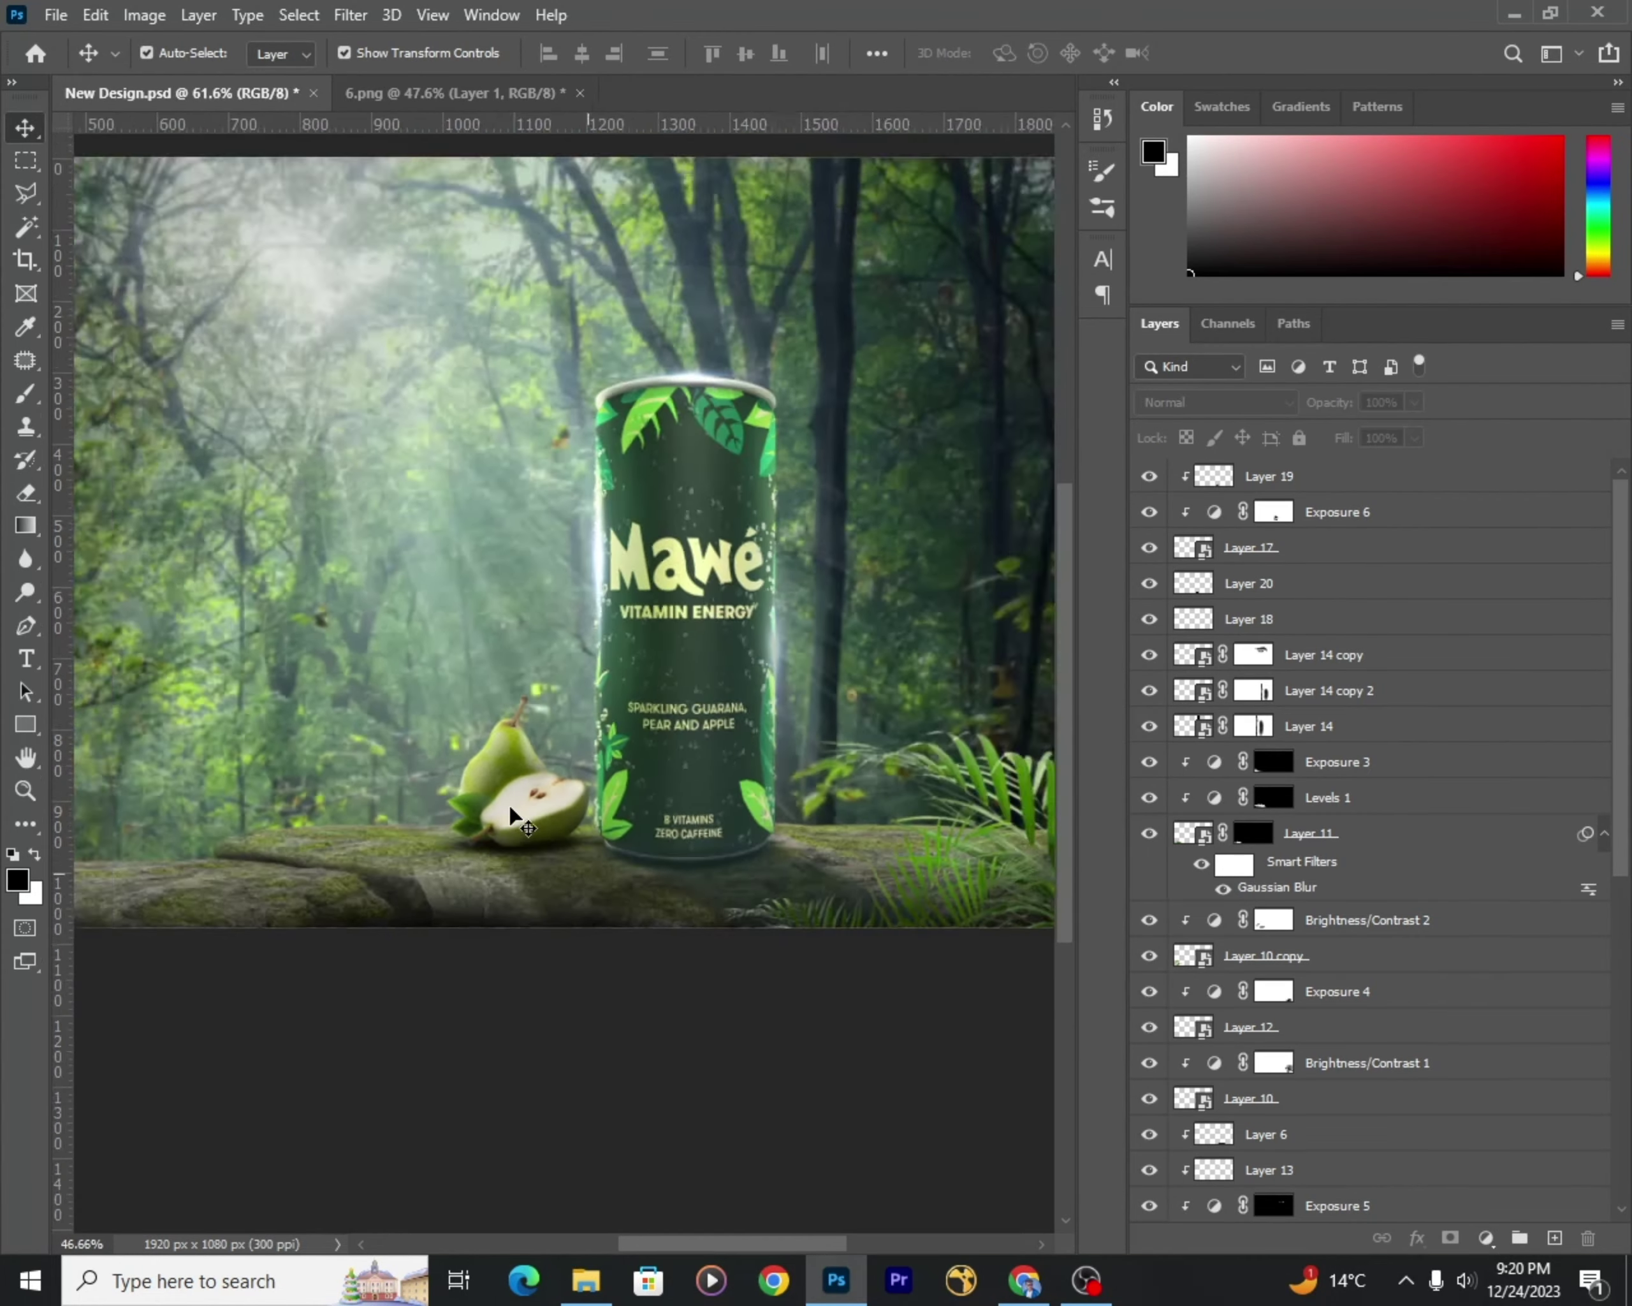
pyautogui.scroll(2, 509, 810)
pyautogui.click(477, 703)
pyautogui.scroll(-2, 538, 772)
pyautogui.scroll(2, 538, 780)
pyautogui.click(1486, 1237)
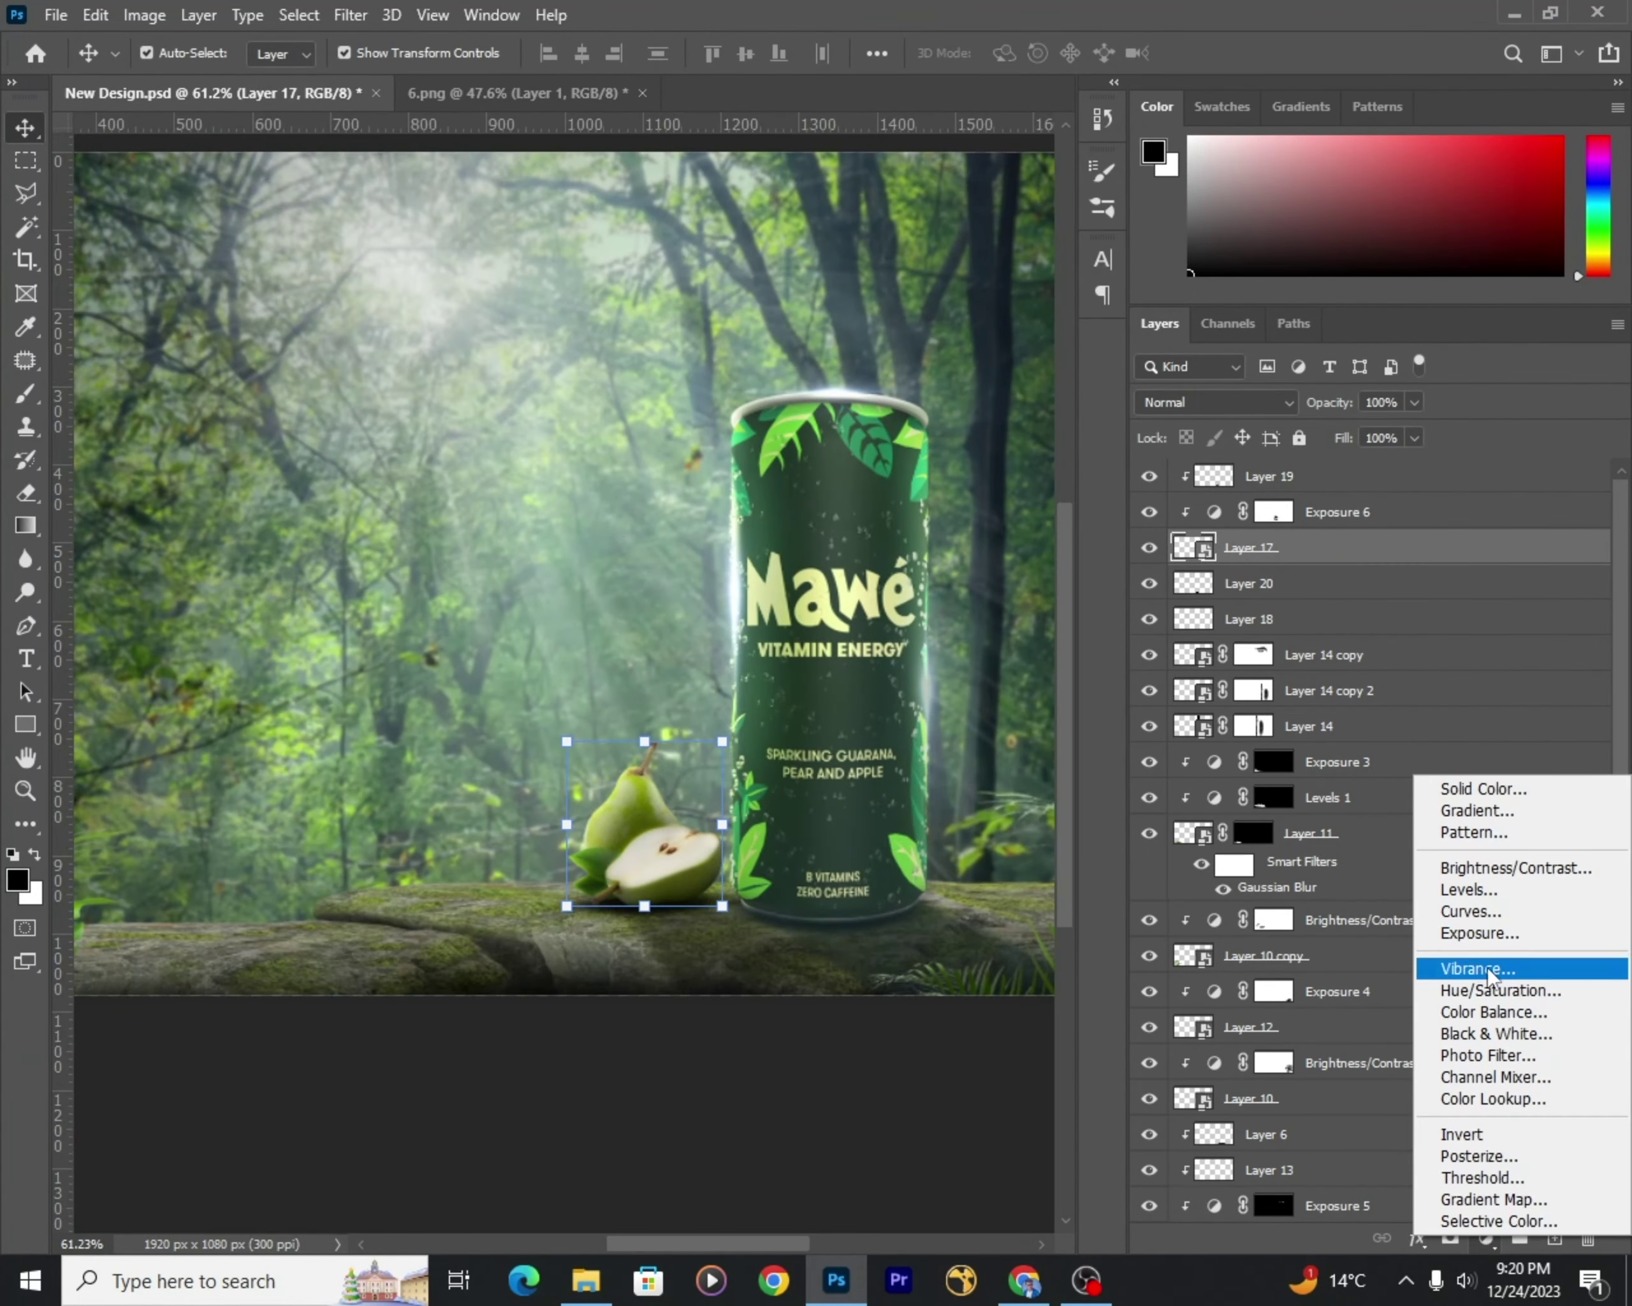
pyautogui.click(1475, 1010)
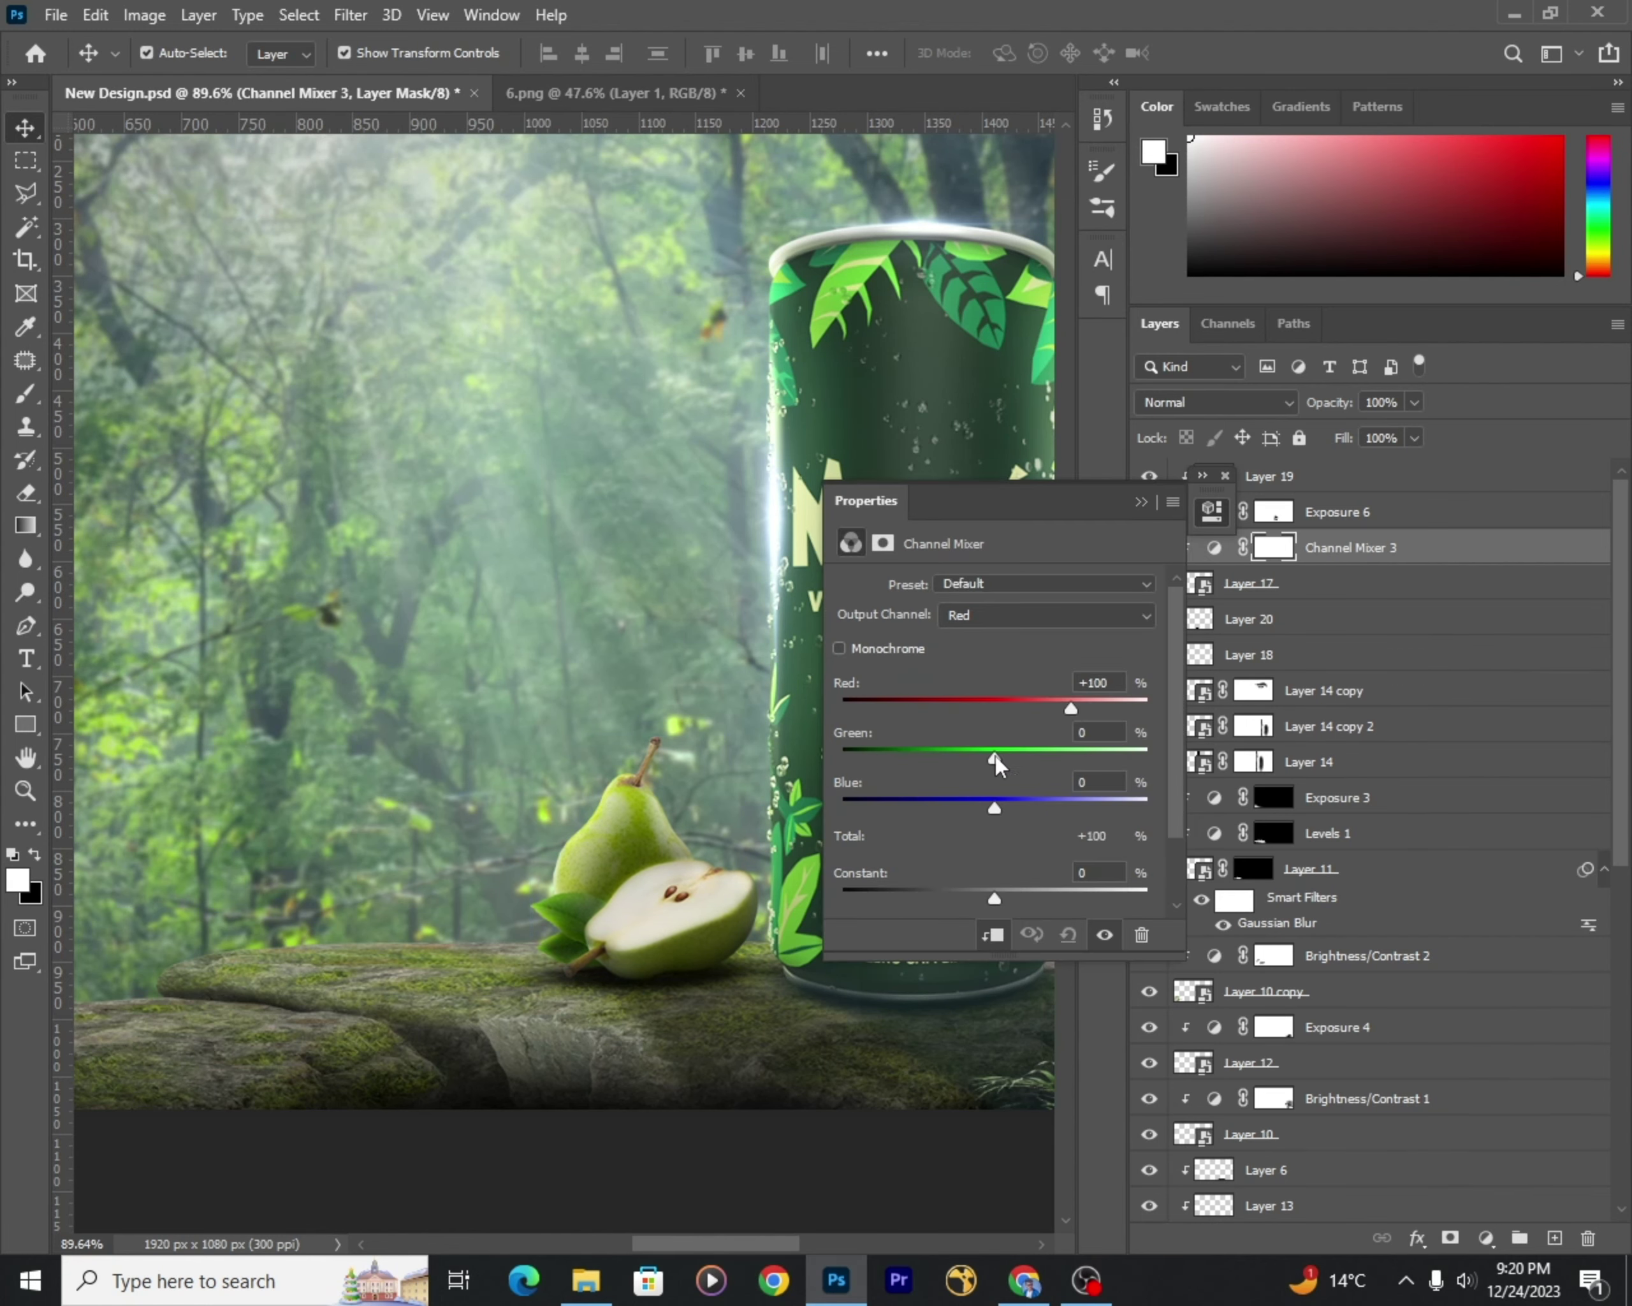
pyautogui.moveTo(995, 808); pyautogui.dragTo(991, 807)
pyautogui.hotkey('ctrl', '0')
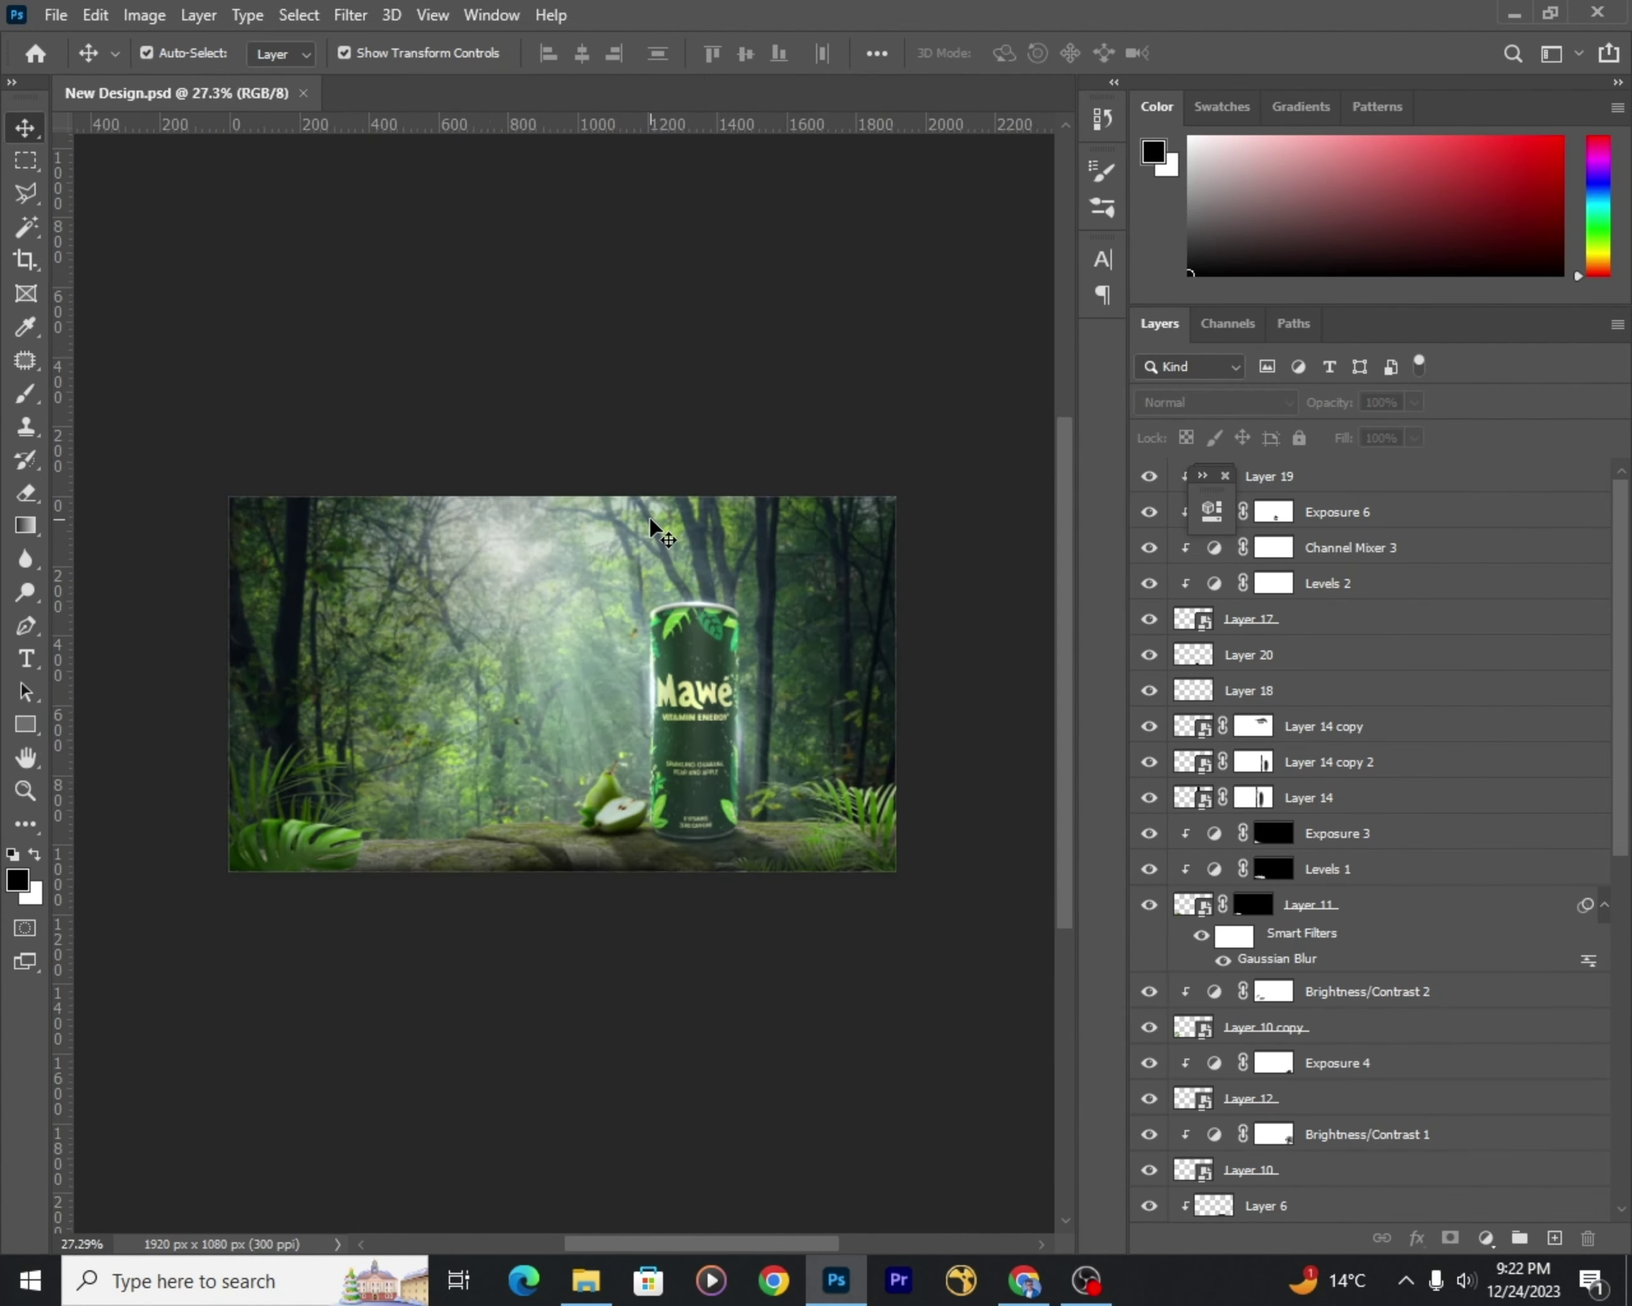
# Step: Open 9.png, load the placed snake's outline as a selection, and contract it
pyautogui.hotkey('ctrl', 'o')
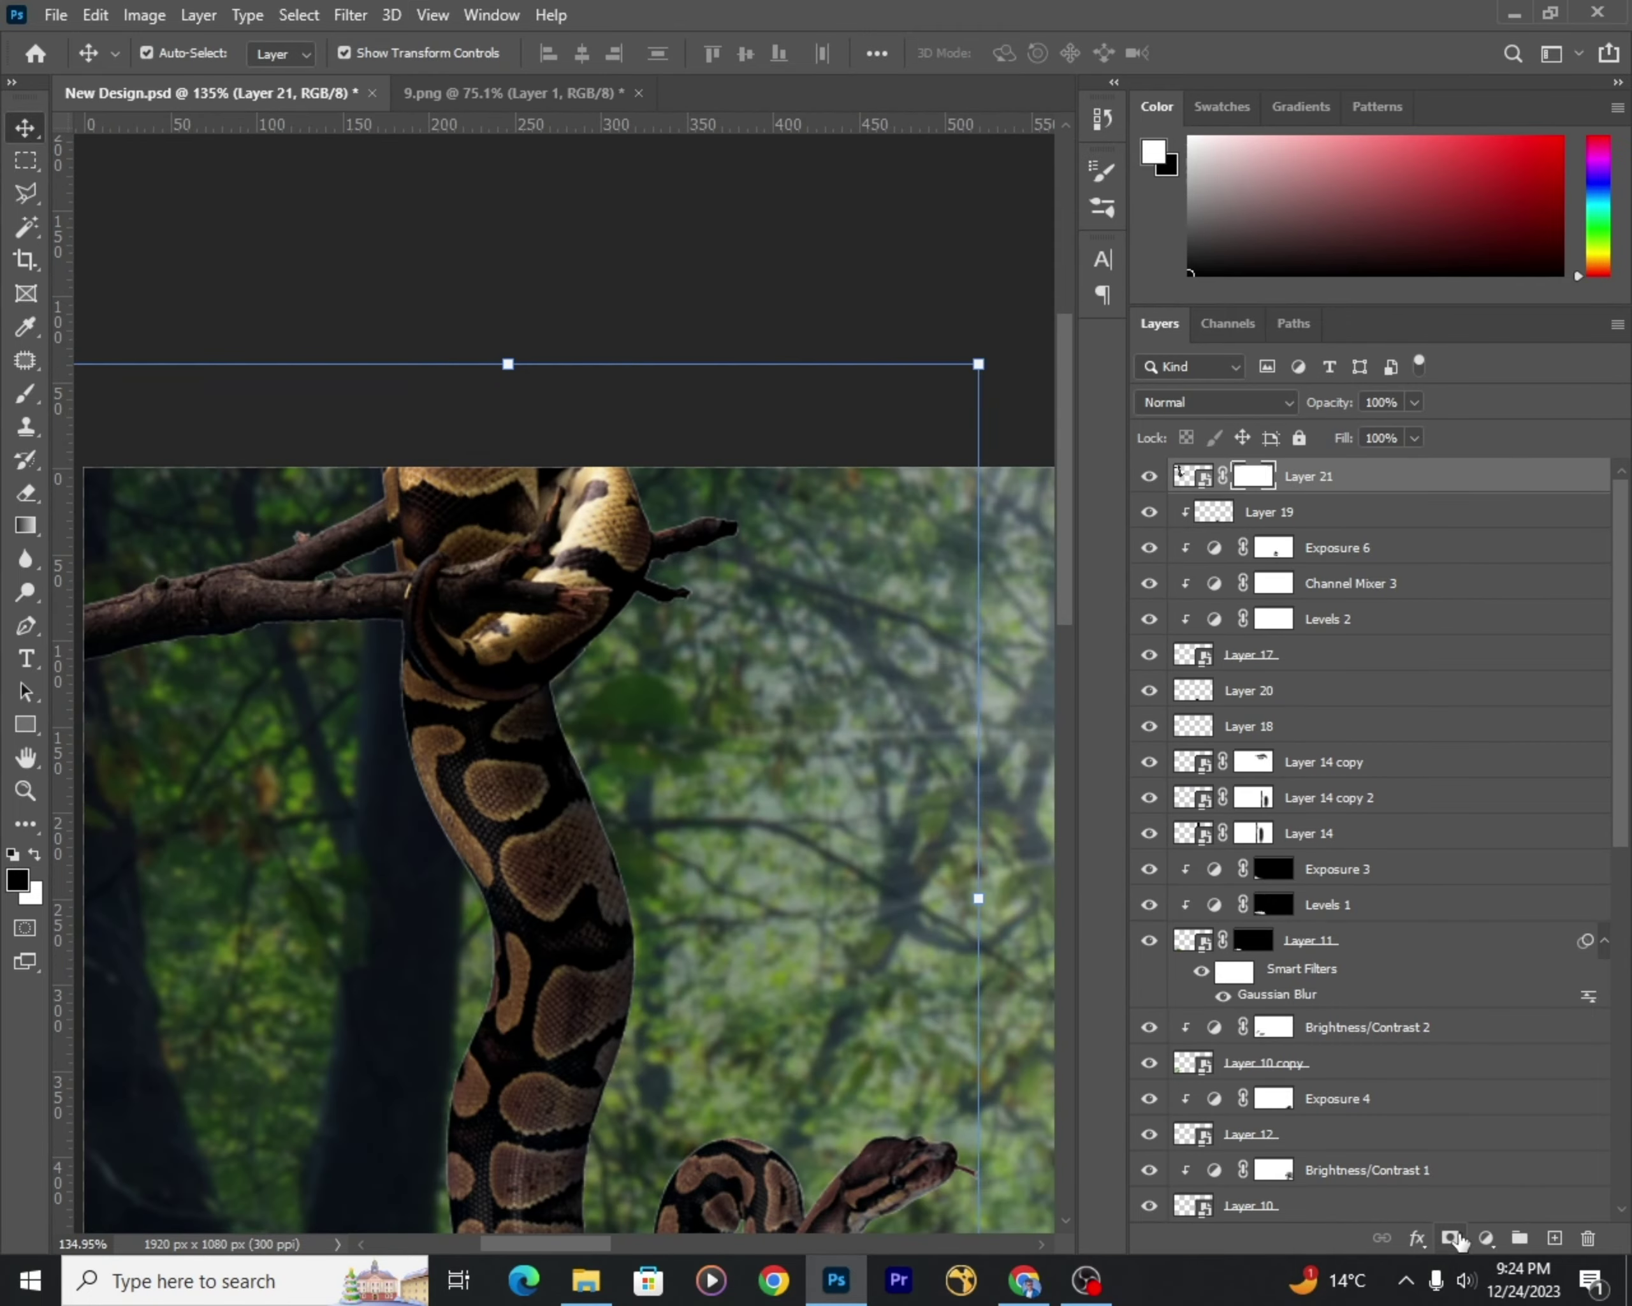
pyautogui.keyDown('ctrl'); pyautogui.click(1186, 476); pyautogui.keyUp('ctrl')
pyautogui.click(298, 15)
pyautogui.click(581, 460)
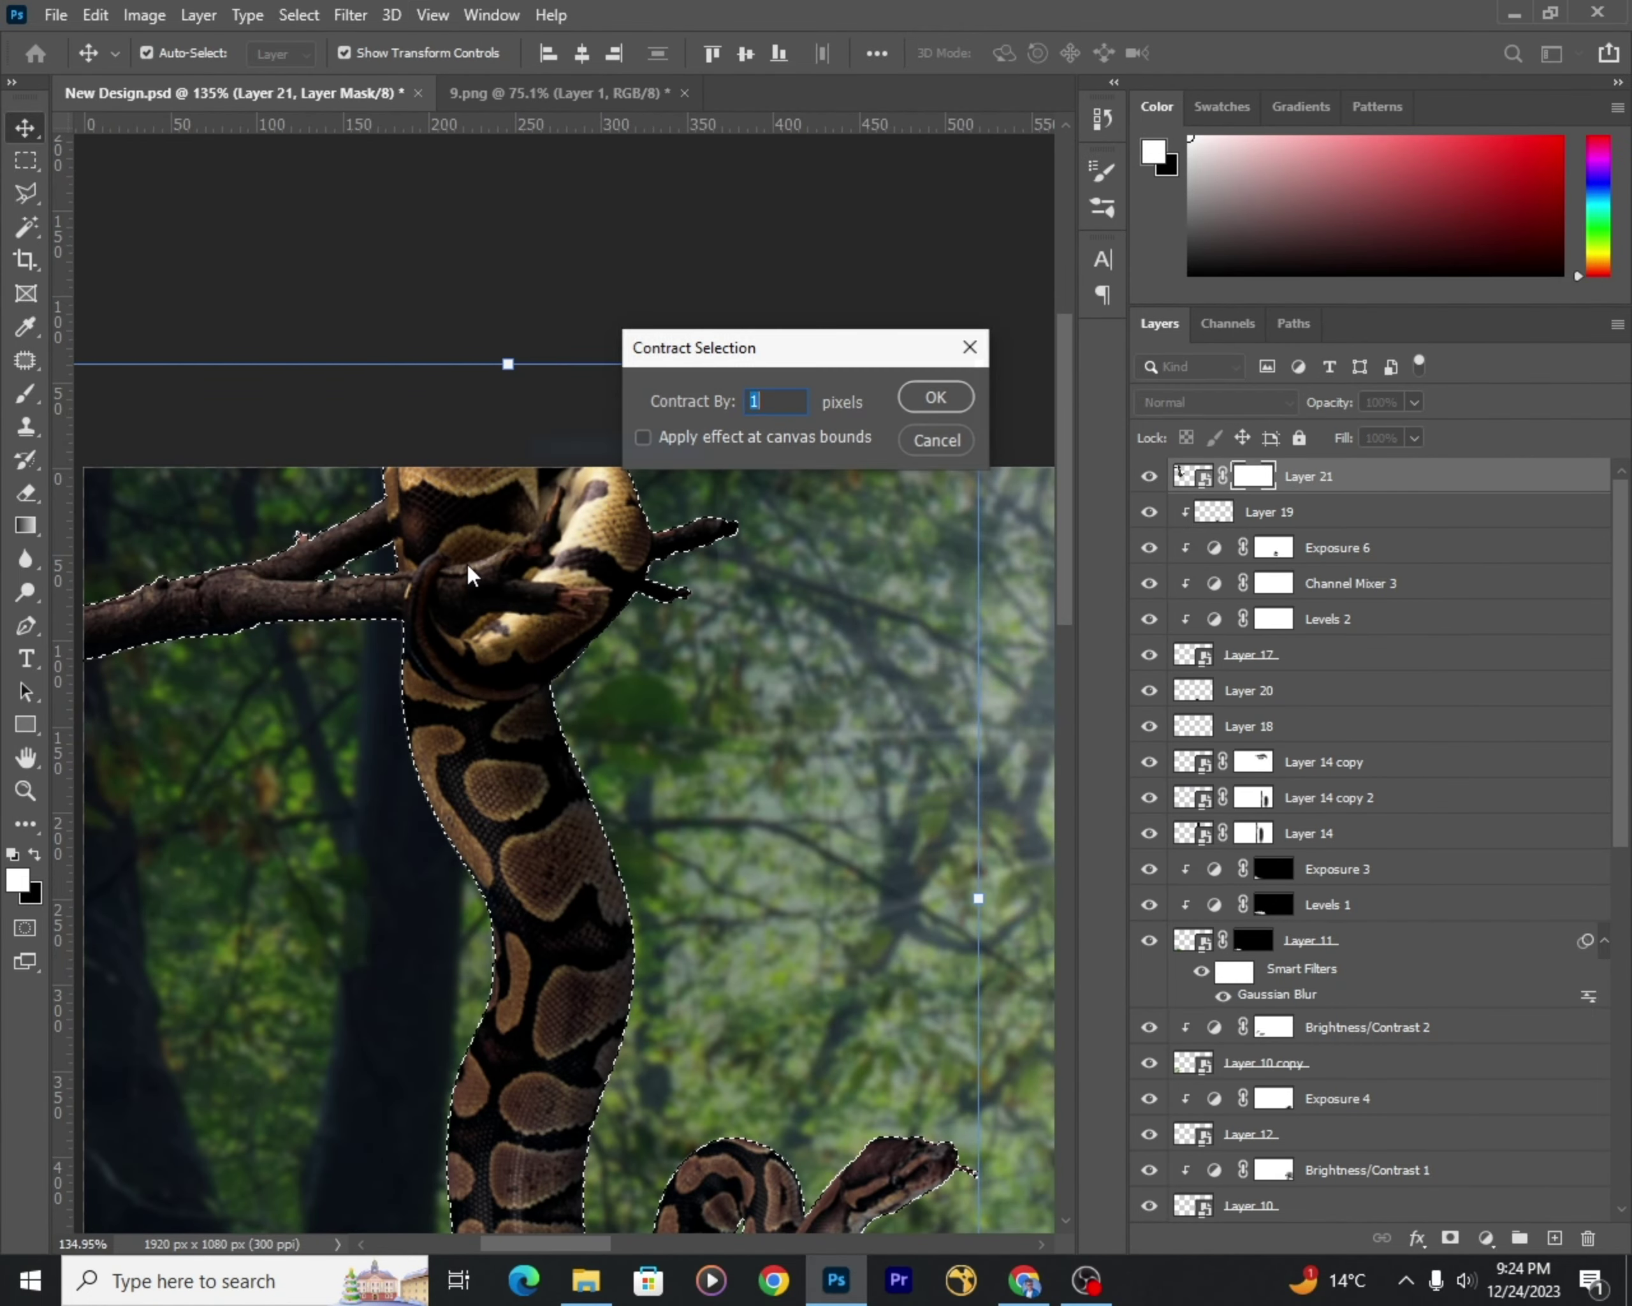
pyautogui.click(933, 441)
# Step: Add a Channel Mixer above the snake with red +43, green -5, blue +78
pyautogui.hotkey('ctrl', 'd')
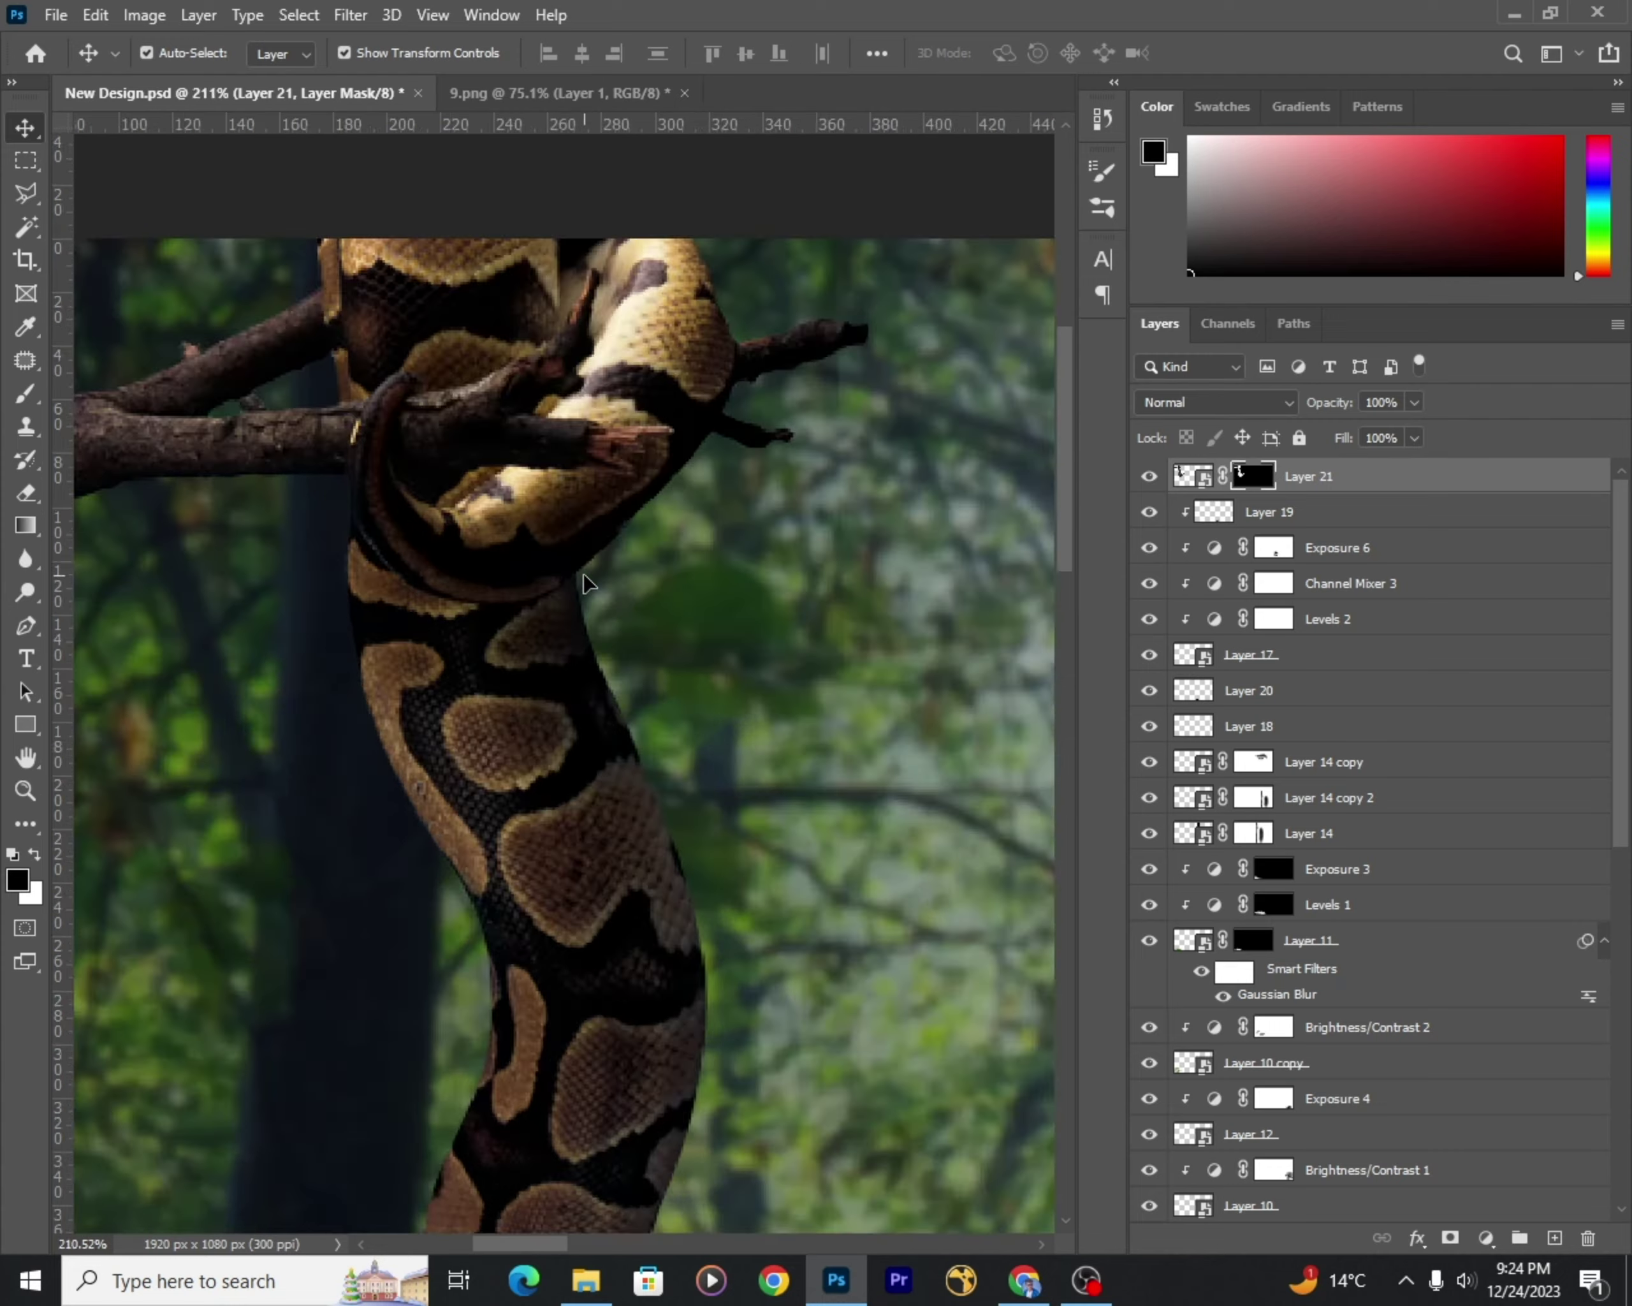
pyautogui.scroll(-5, 317, 757)
pyautogui.scroll(2, 305, 726)
pyautogui.scroll(1, 297, 707)
pyautogui.click(1485, 1237)
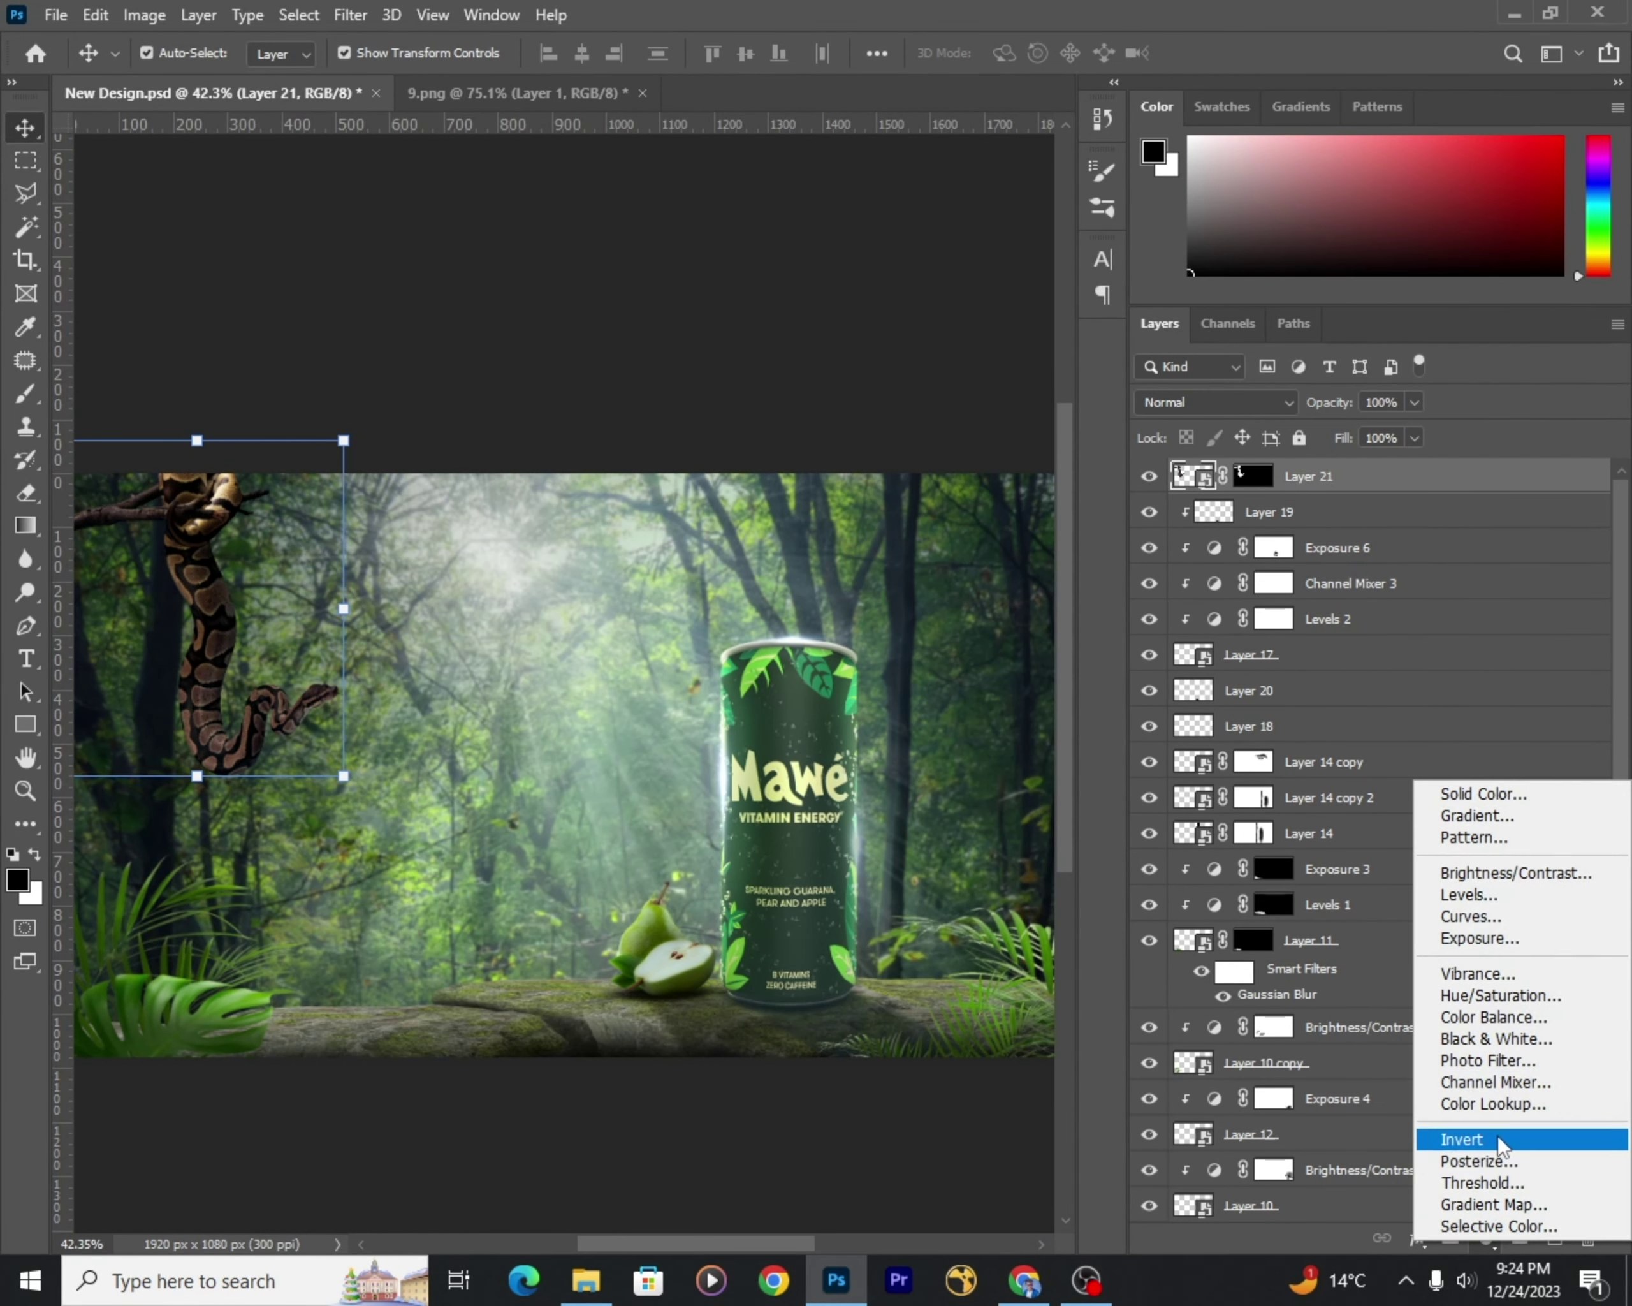
pyautogui.click(1498, 1087)
pyautogui.moveTo(994, 757)
pyautogui.mouseDown()
pyautogui.moveTo(976, 760)
pyautogui.moveTo(1014, 714)
pyautogui.mouseUp()
pyautogui.moveTo(1070, 807); pyautogui.dragTo(1056, 803)
pyautogui.moveTo(1013, 710)
pyautogui.mouseDown()
pyautogui.moveTo(1028, 708)
pyautogui.moveTo(1002, 707)
pyautogui.mouseUp()
# Step: Switch the Channel Mixer to the Blue output and reduce its blue contribution
pyautogui.click(1022, 617)
pyautogui.click(993, 615)
pyautogui.click(993, 676)
pyautogui.moveTo(985, 752); pyautogui.dragTo(1038, 807)
pyautogui.click(954, 420)
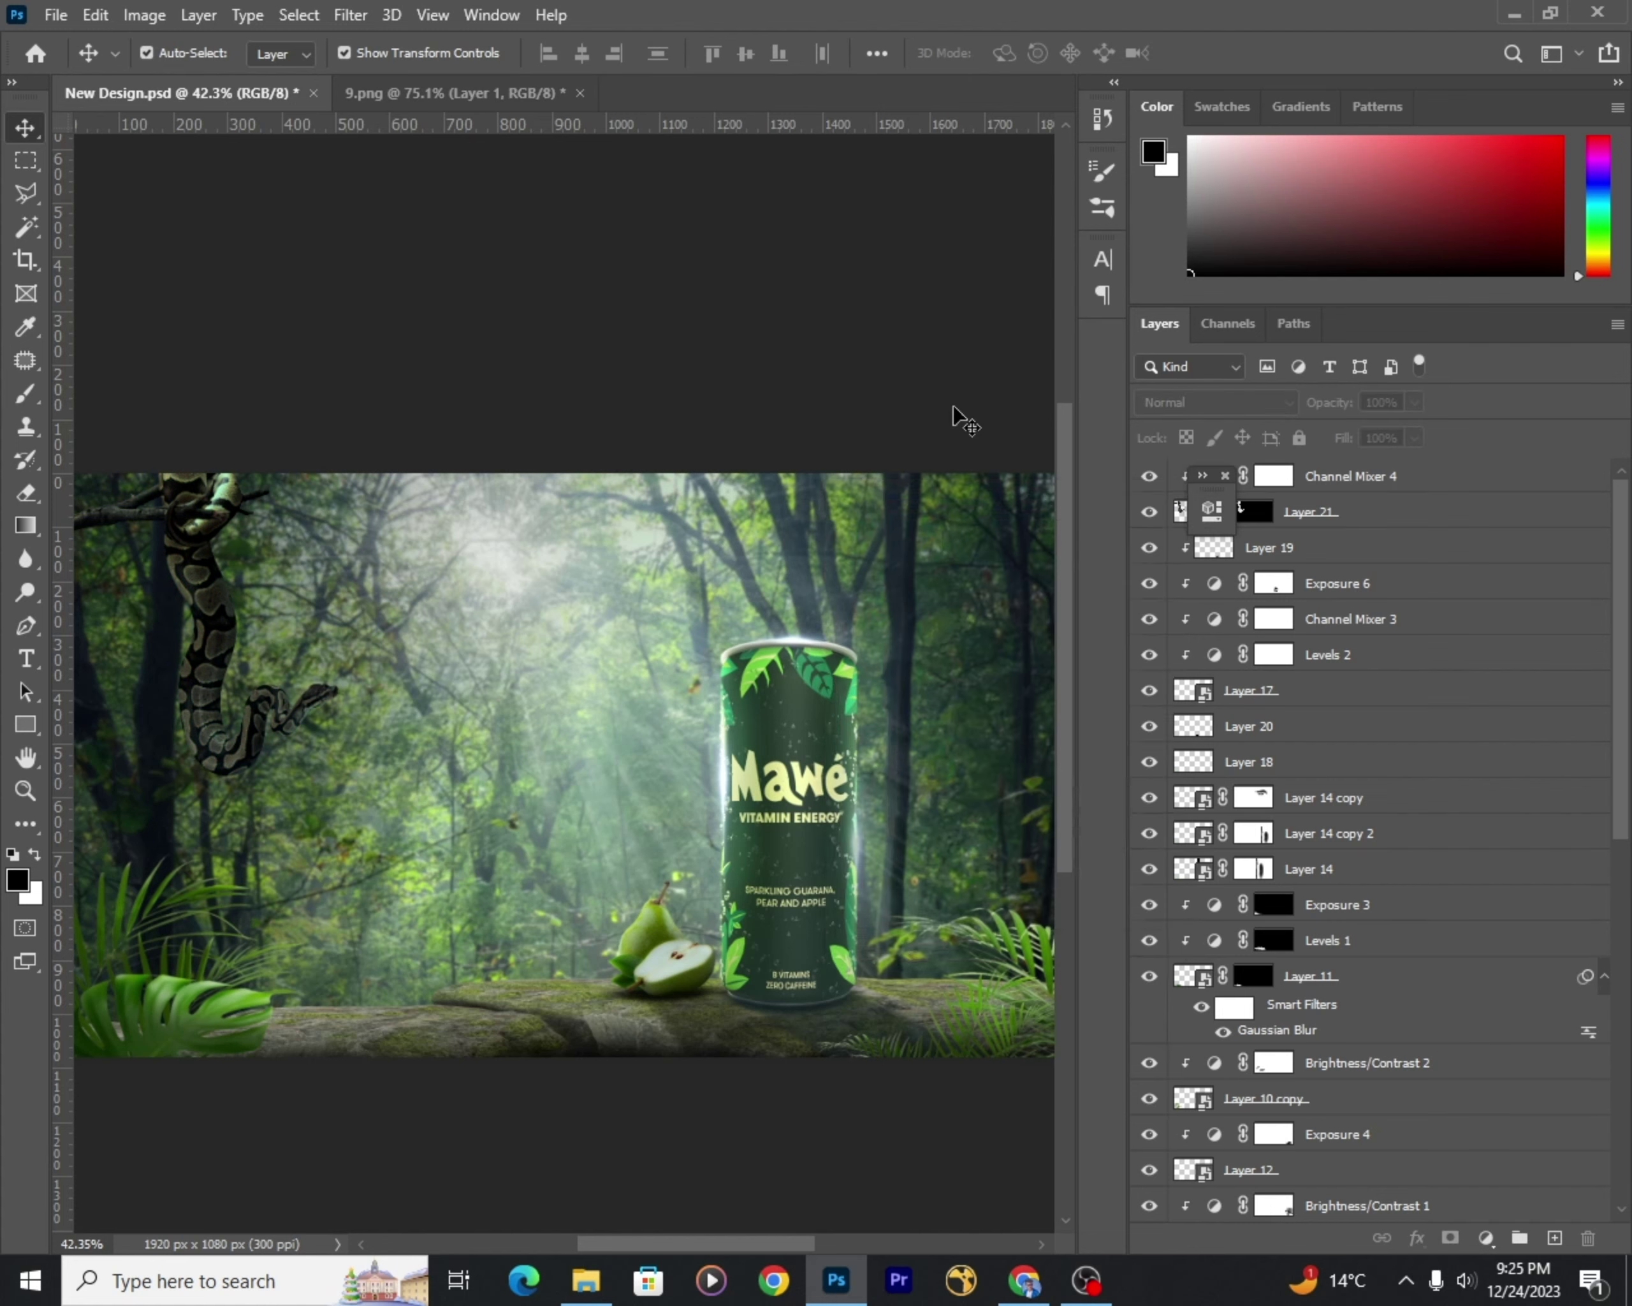
pyautogui.scroll(5, 336, 726)
pyautogui.scroll(-4, 336, 726)
pyautogui.scroll(2, 336, 726)
# Step: Add an Exposure adjustment at +0.67 clipped to the snake
pyautogui.click(1329, 511)
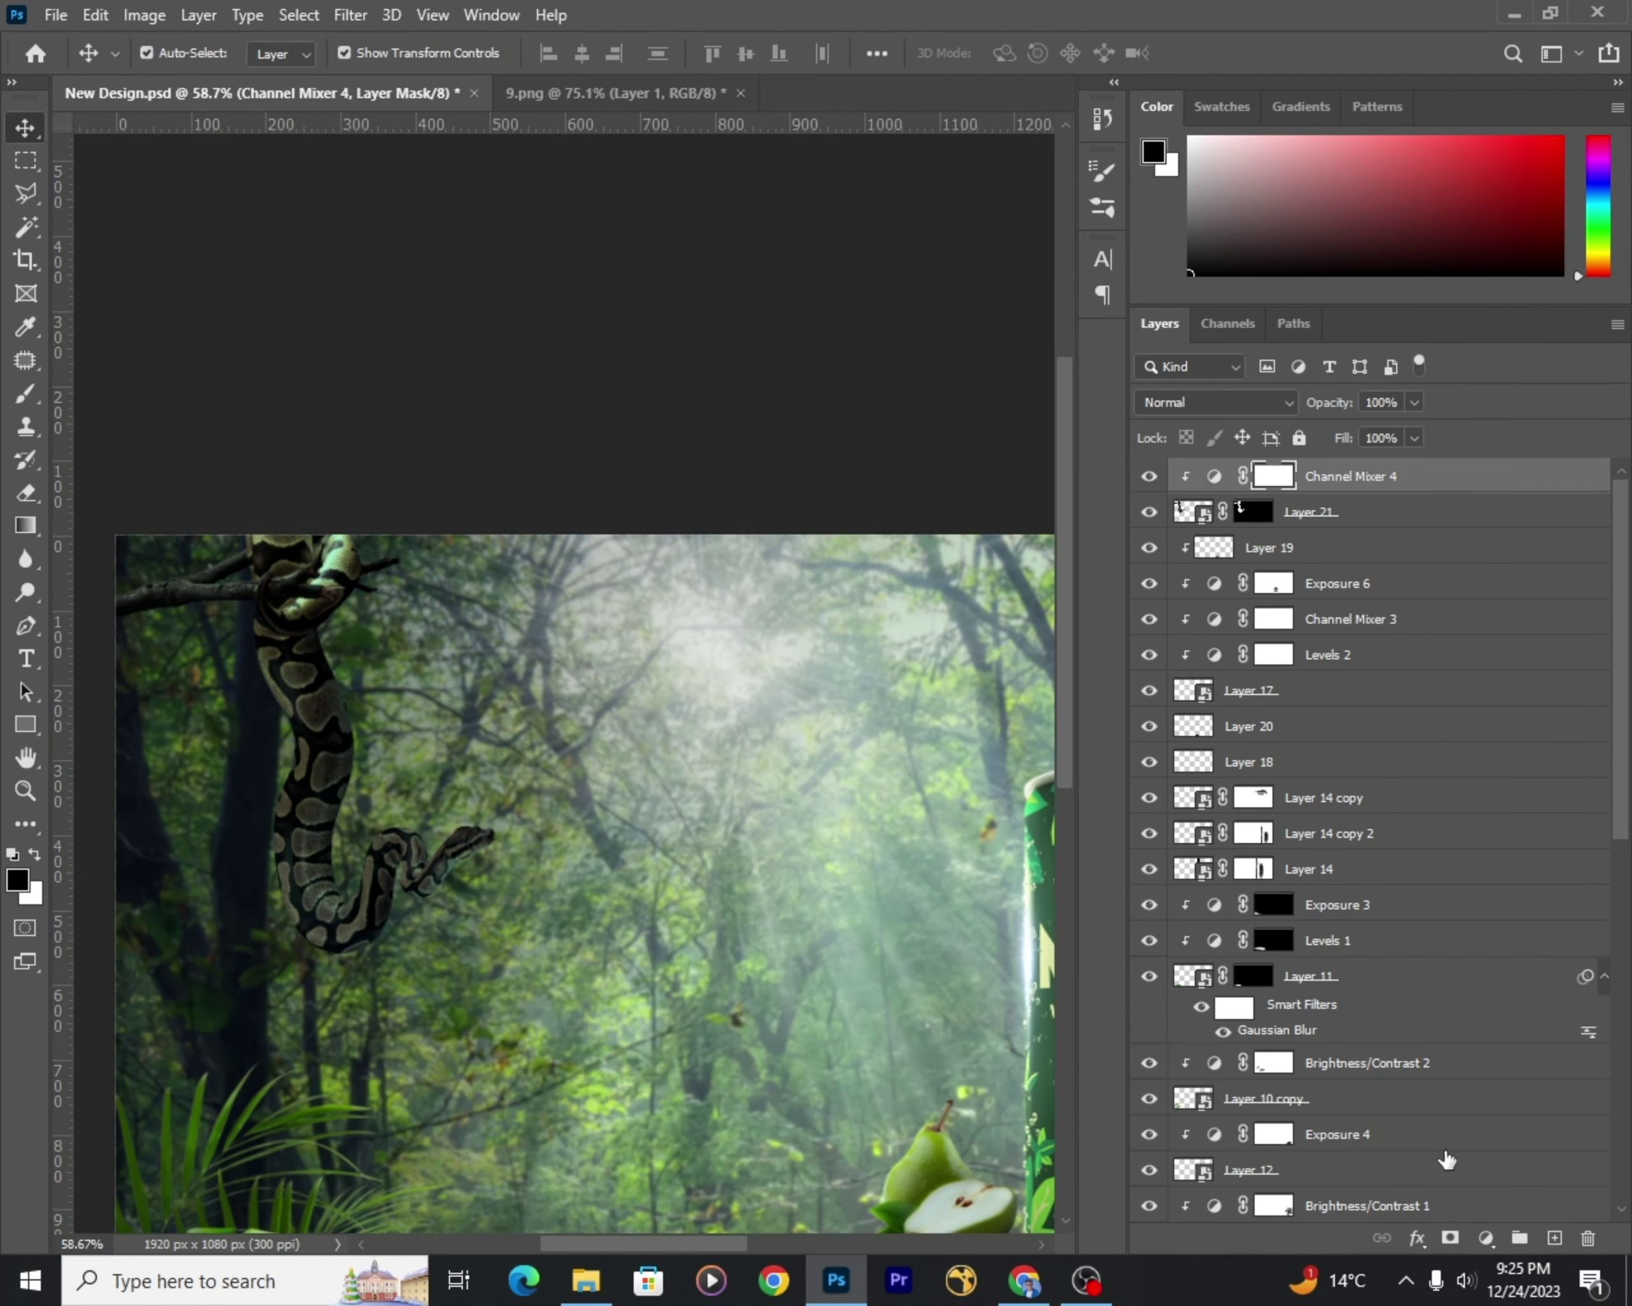
pyautogui.click(1485, 1238)
pyautogui.click(1467, 944)
pyautogui.moveTo(995, 648); pyautogui.dragTo(1066, 648)
pyautogui.hotkey('ctrl', 'alt', 'g')
# Step: Invert the Exposure 7 mask to hide the boost, and ready a soft brush in full-screen view
pyautogui.hotkey('ctrl', 'i')
pyautogui.press('b')
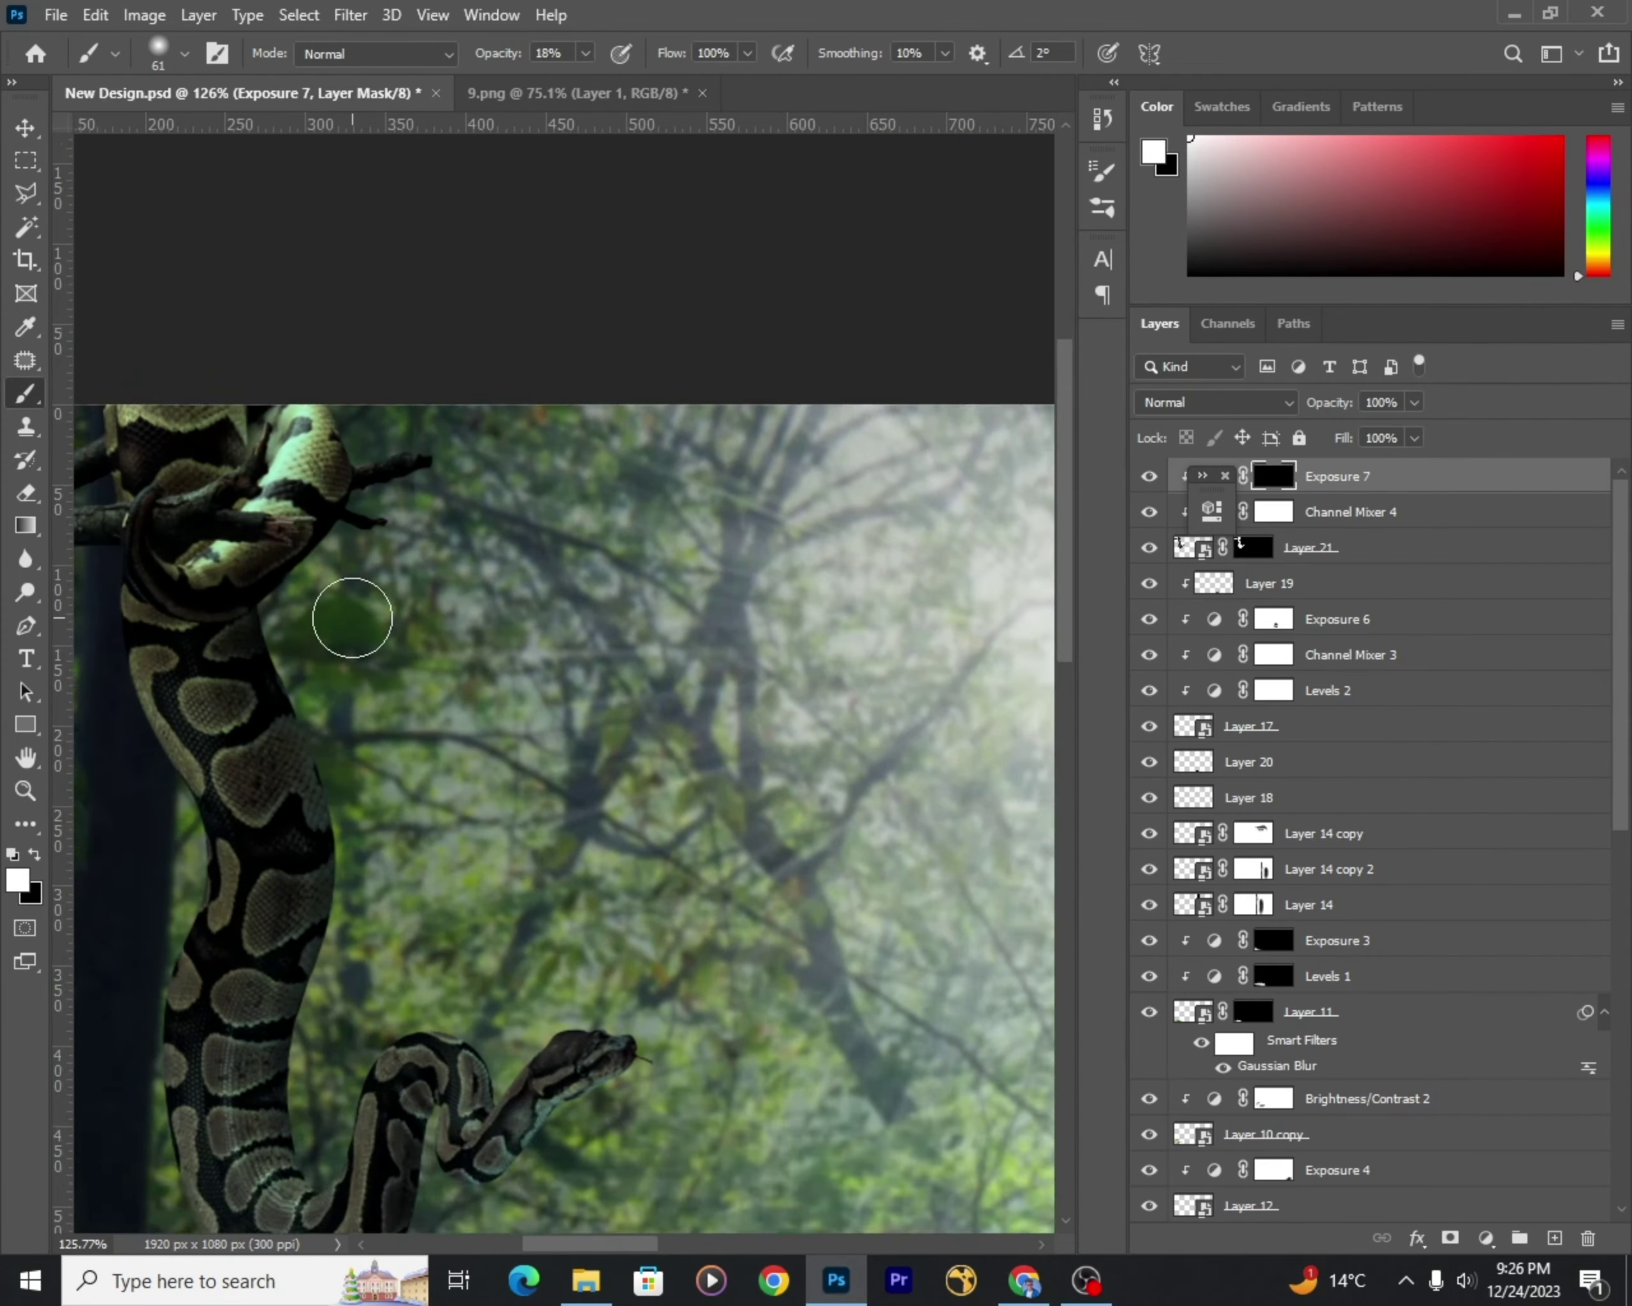
pyautogui.scroll(5, 349, 612)
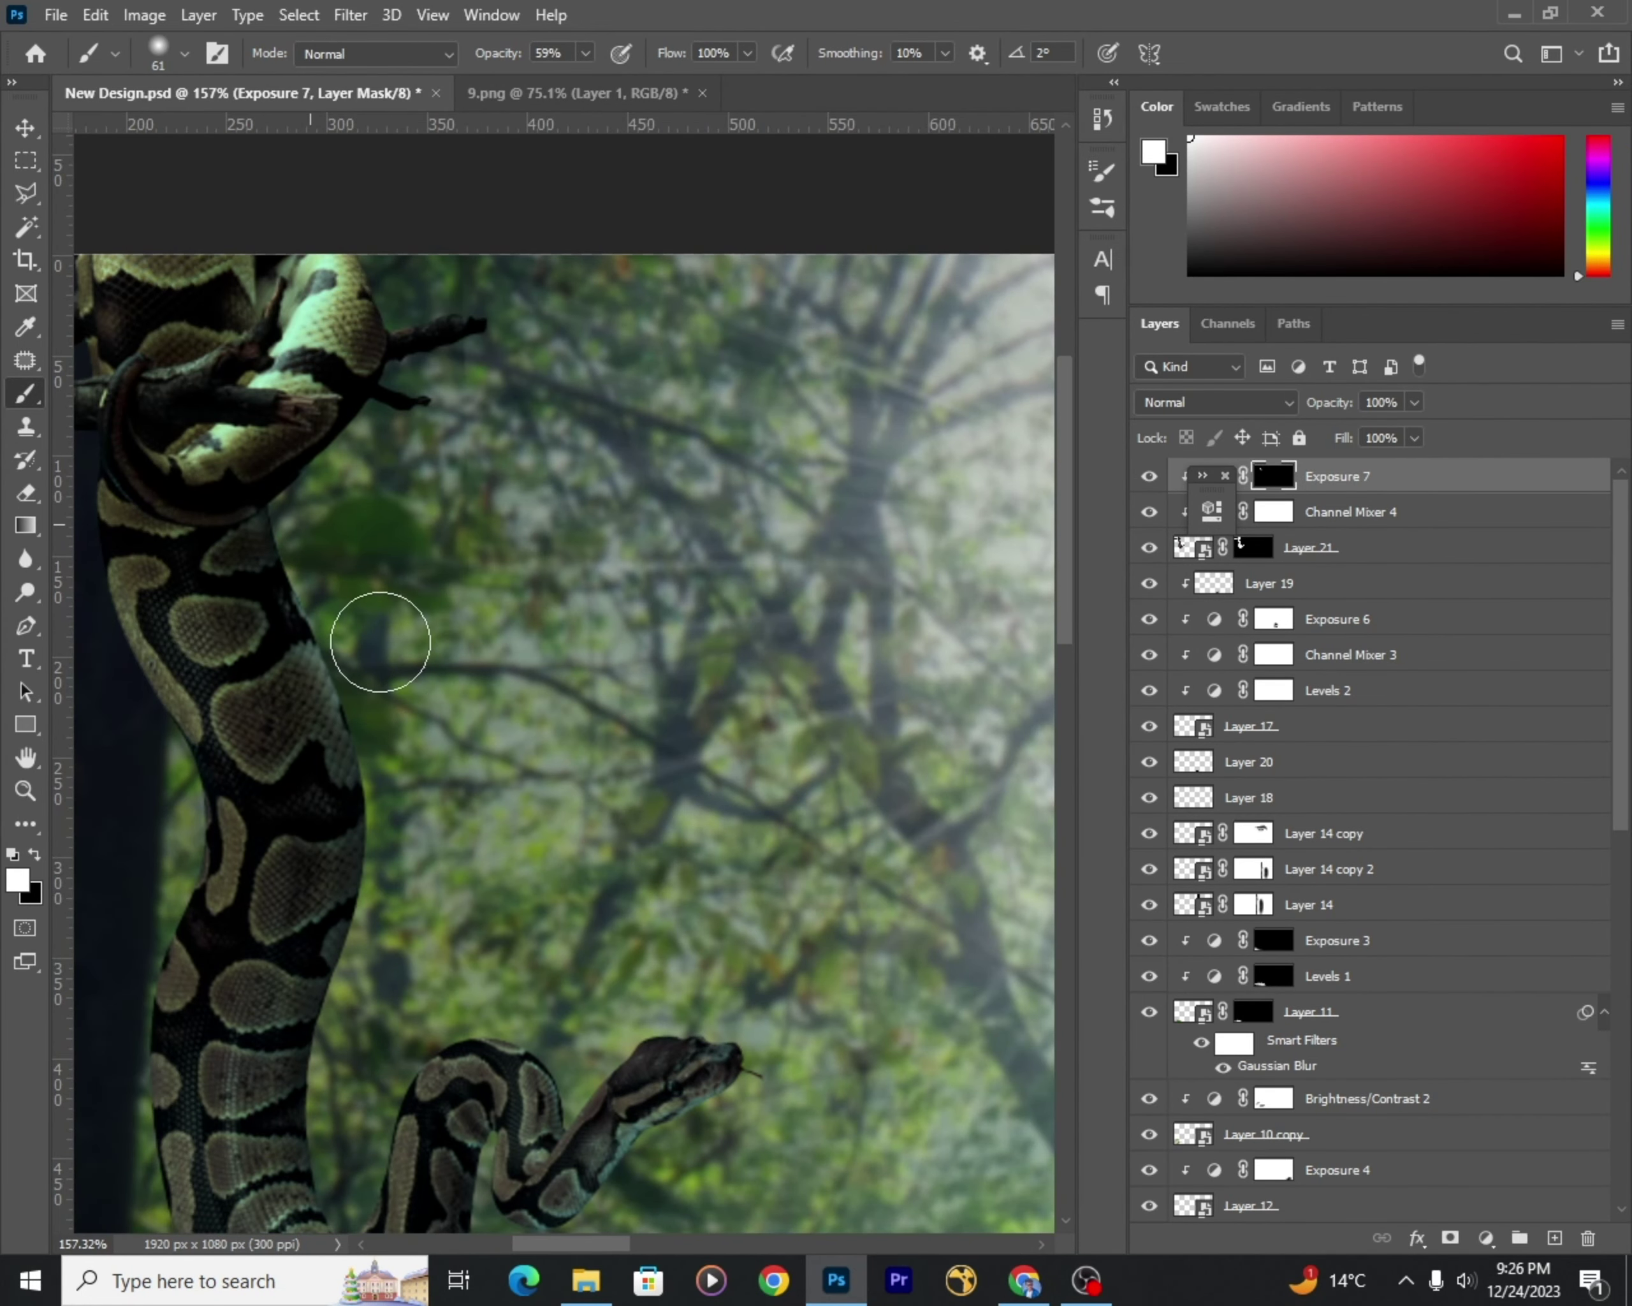
pyautogui.press('f')
pyautogui.press('f')
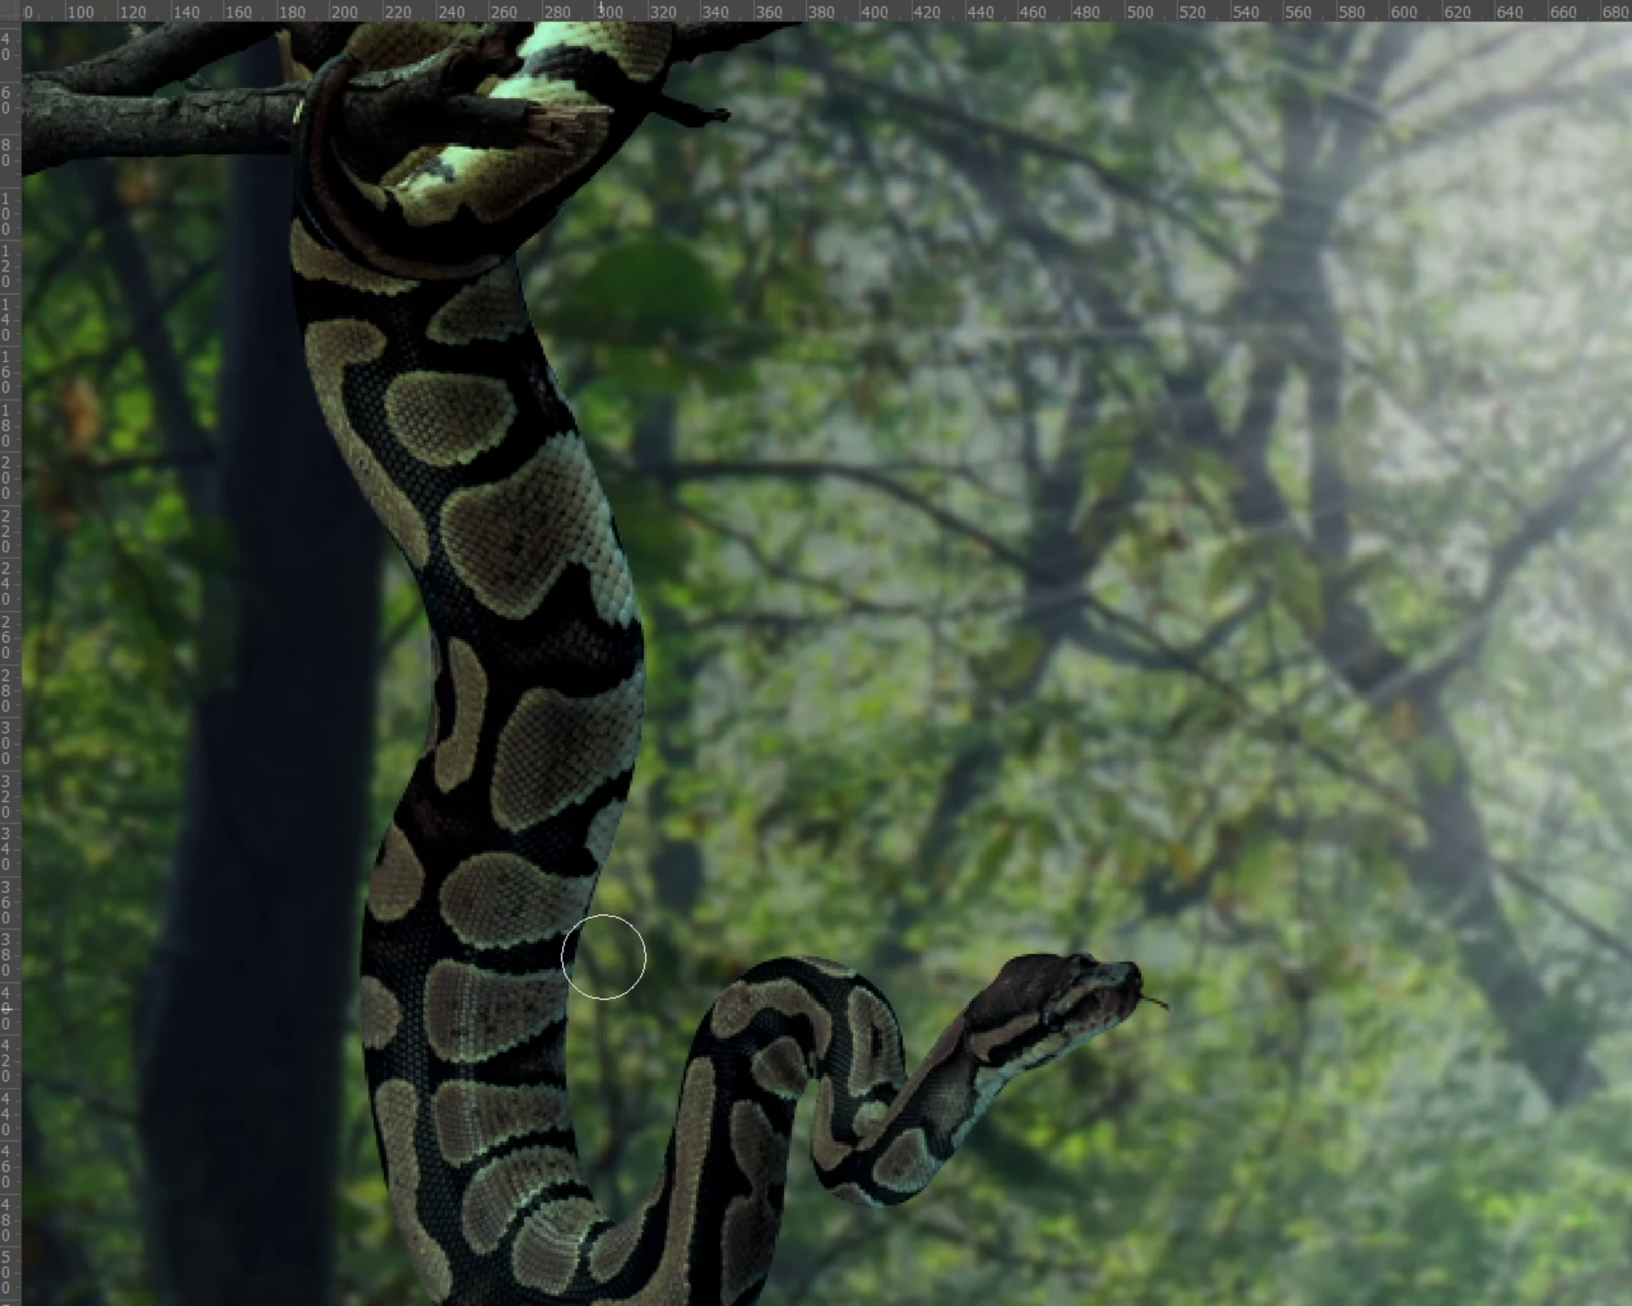
pyautogui.scroll(-2, 517, 814)
pyautogui.scroll(3, 747, 620)
pyautogui.scroll(3, 747, 619)
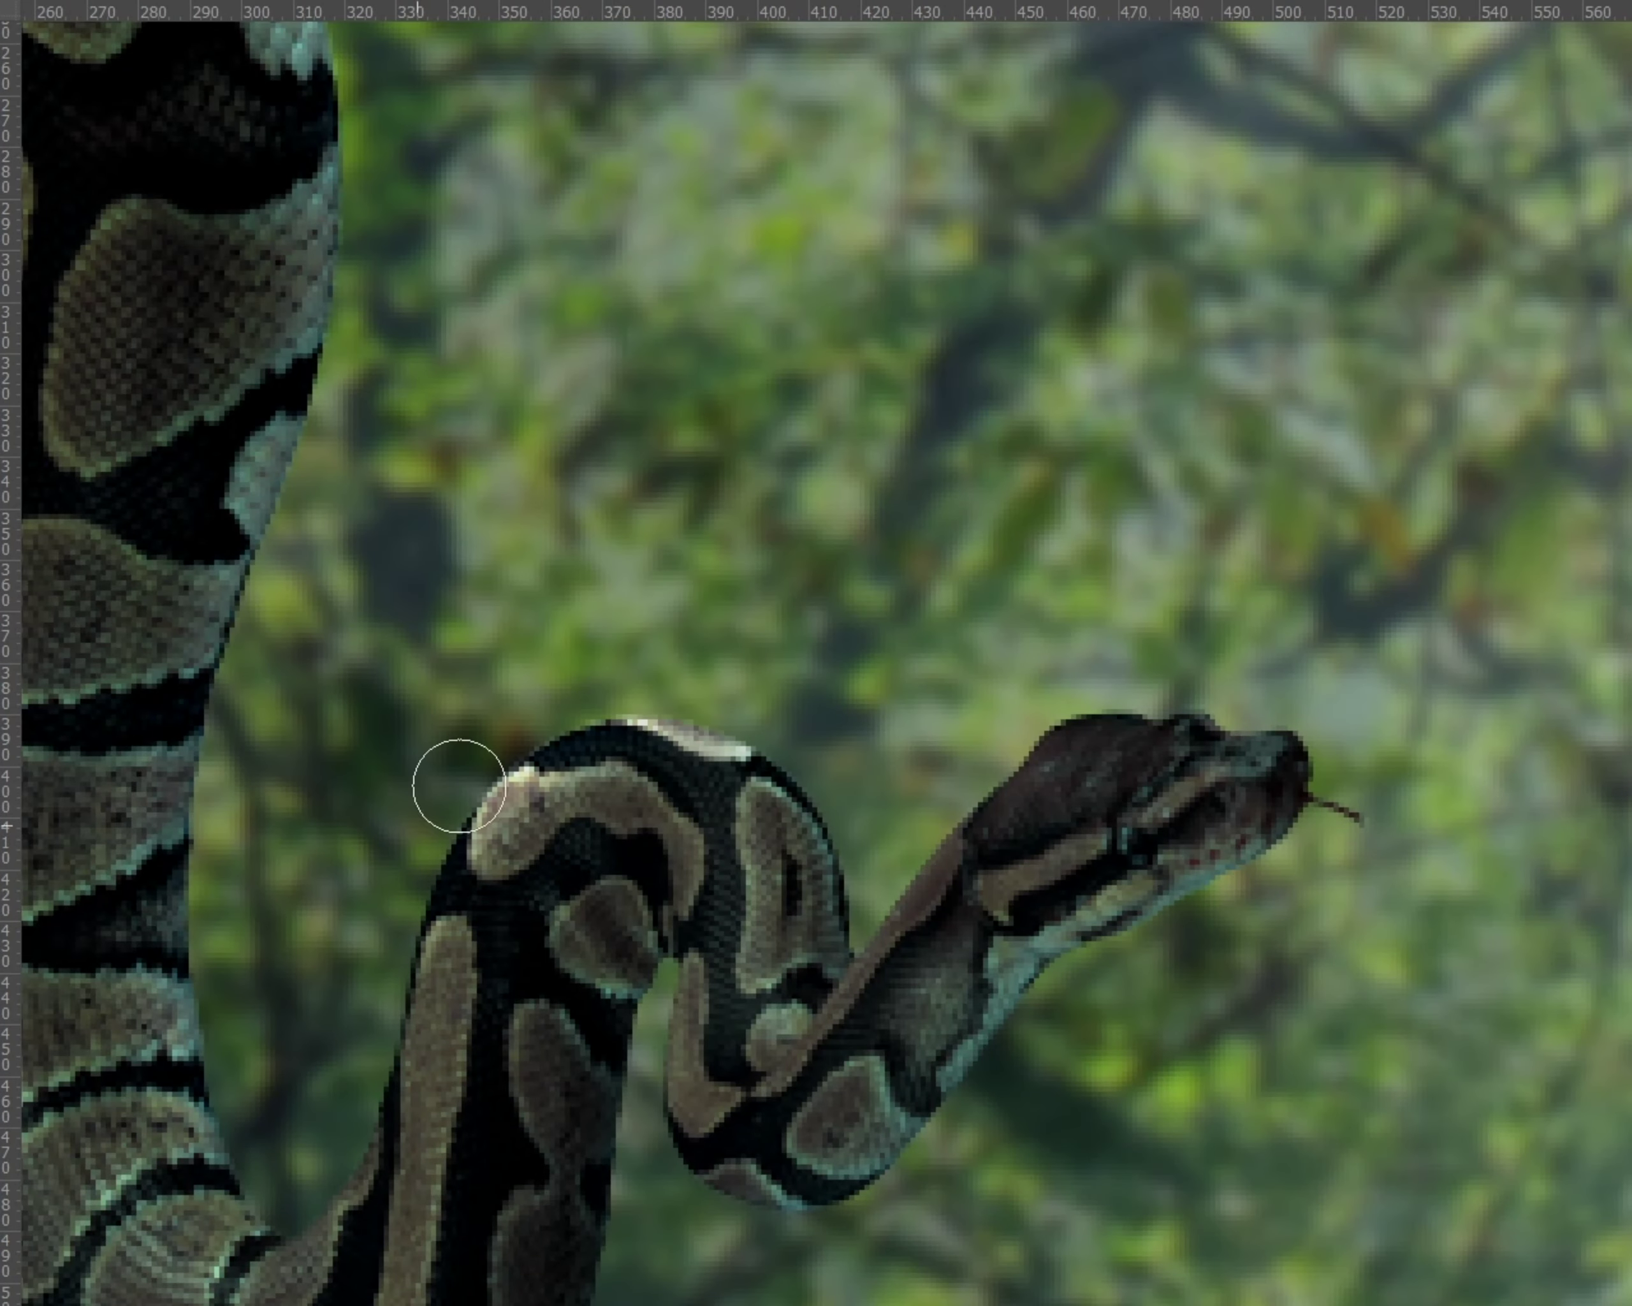
# Step: Paint white along the snake's neck and body edges with a smaller brush to reveal rim highlights
pyautogui.moveTo(791, 785); pyautogui.dragTo(699, 742)
pyautogui.press('[')
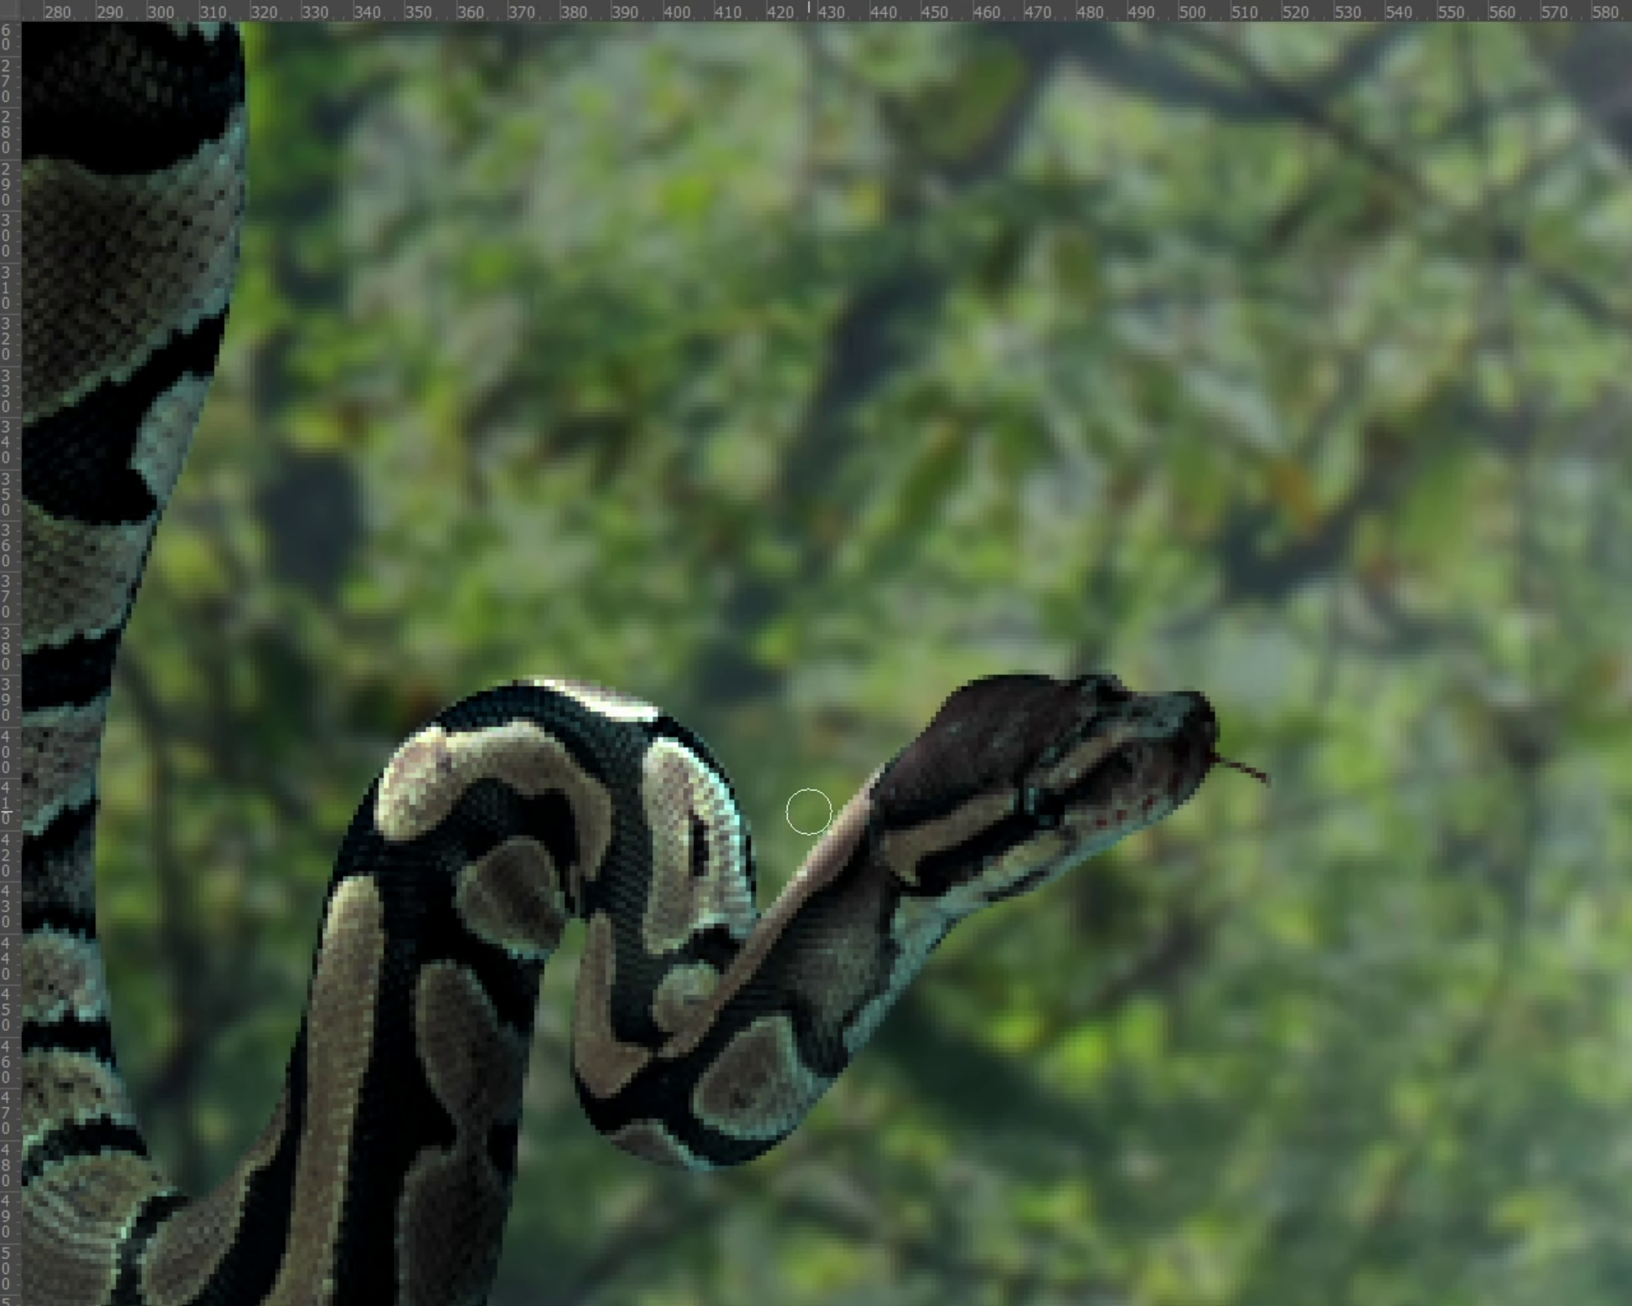
pyautogui.scroll(-5, 1253, 753)
pyautogui.scroll(1, 666, 466)
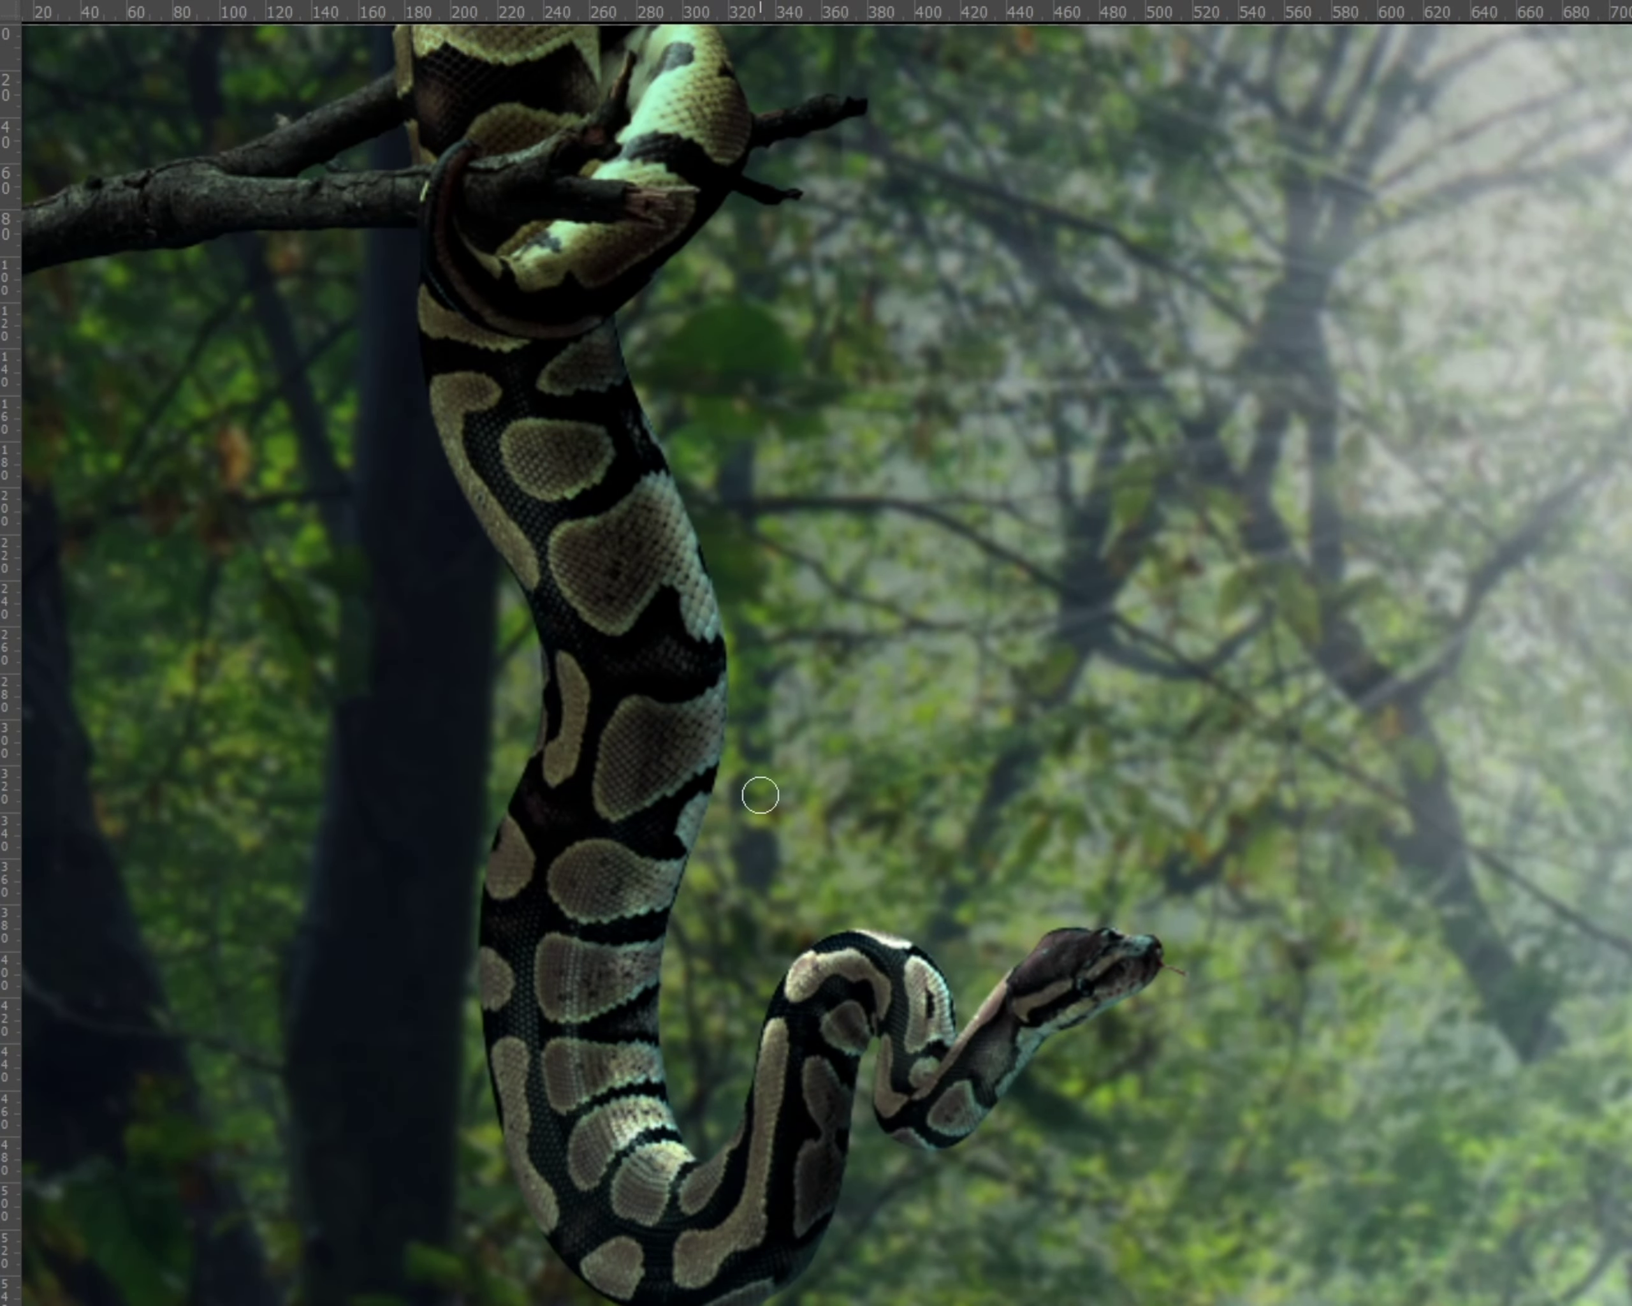
pyautogui.scroll(-3, 527, 872)
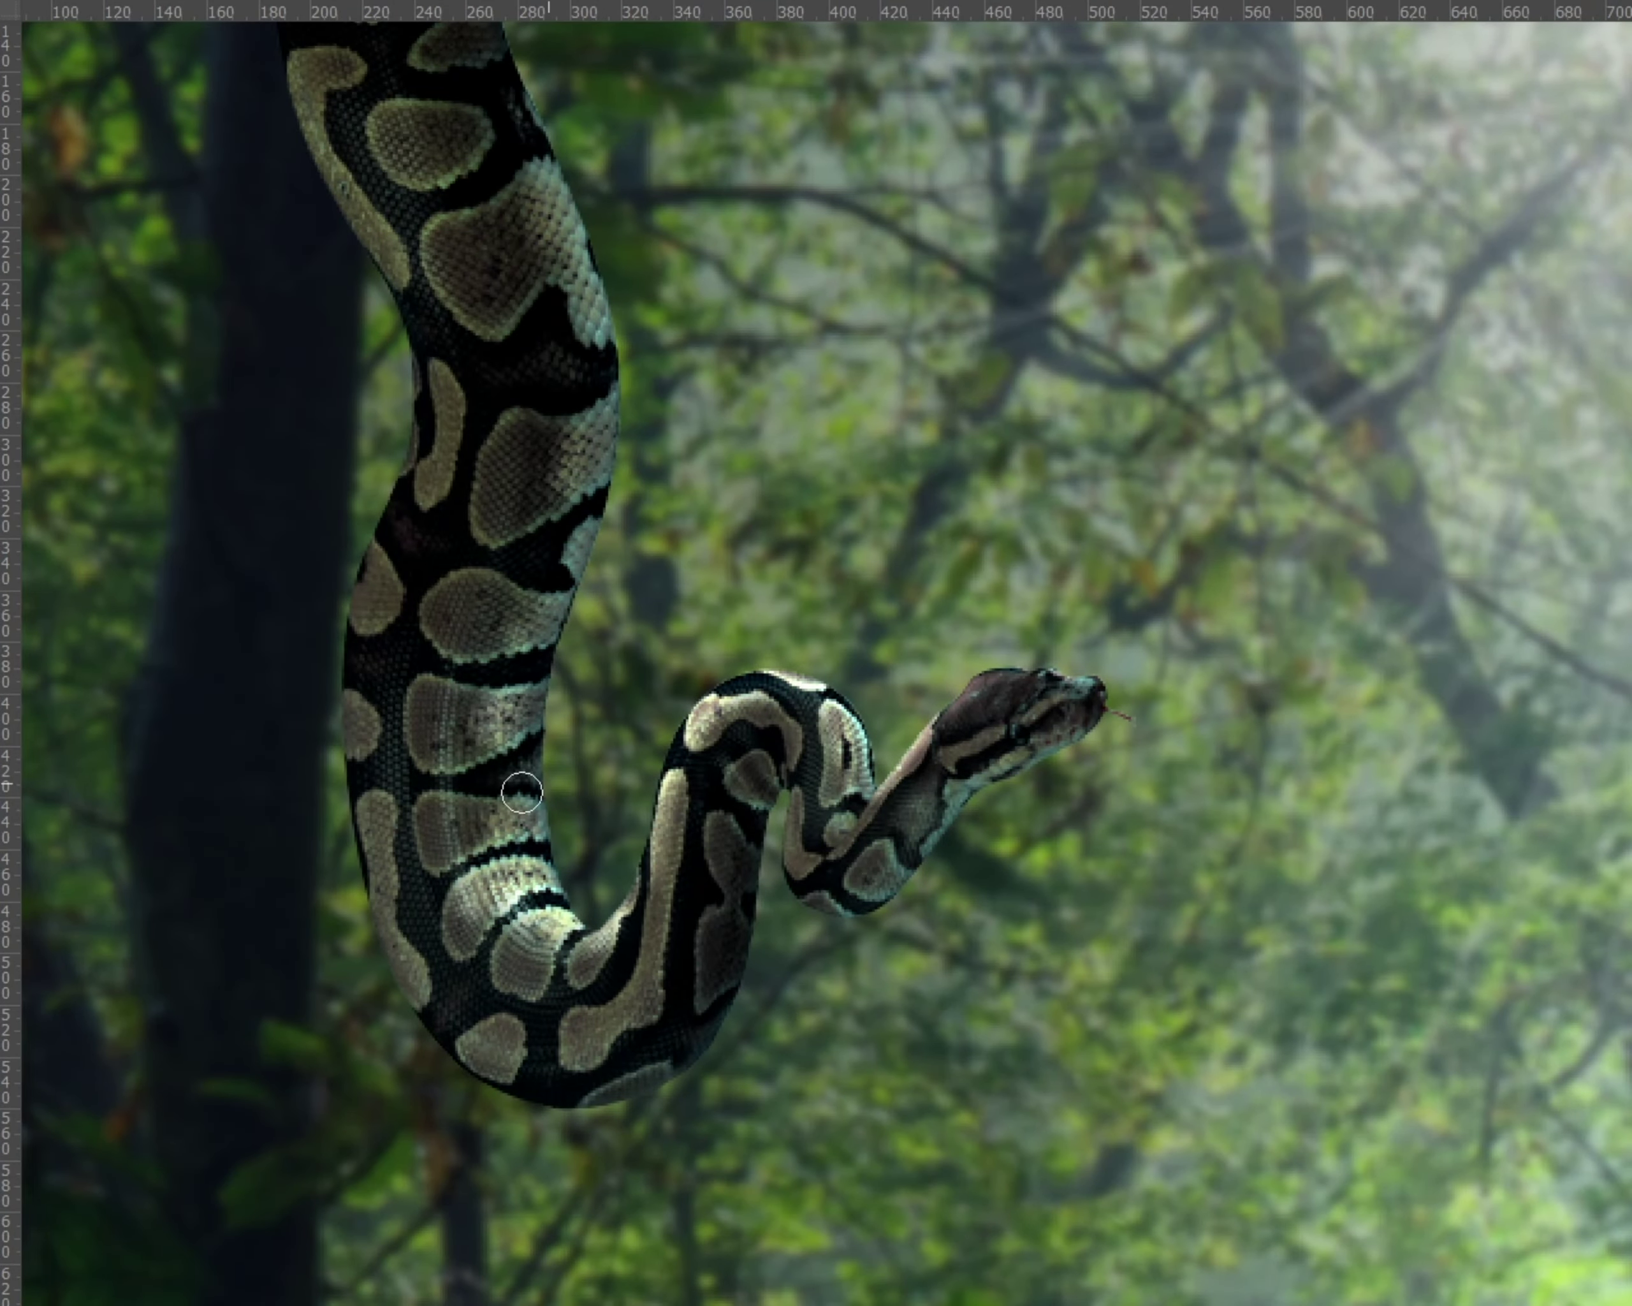
pyautogui.scroll(-1, 900, 772)
pyautogui.scroll(-2, 857, 875)
pyautogui.scroll(2, 747, 846)
pyautogui.scroll(1, 634, 960)
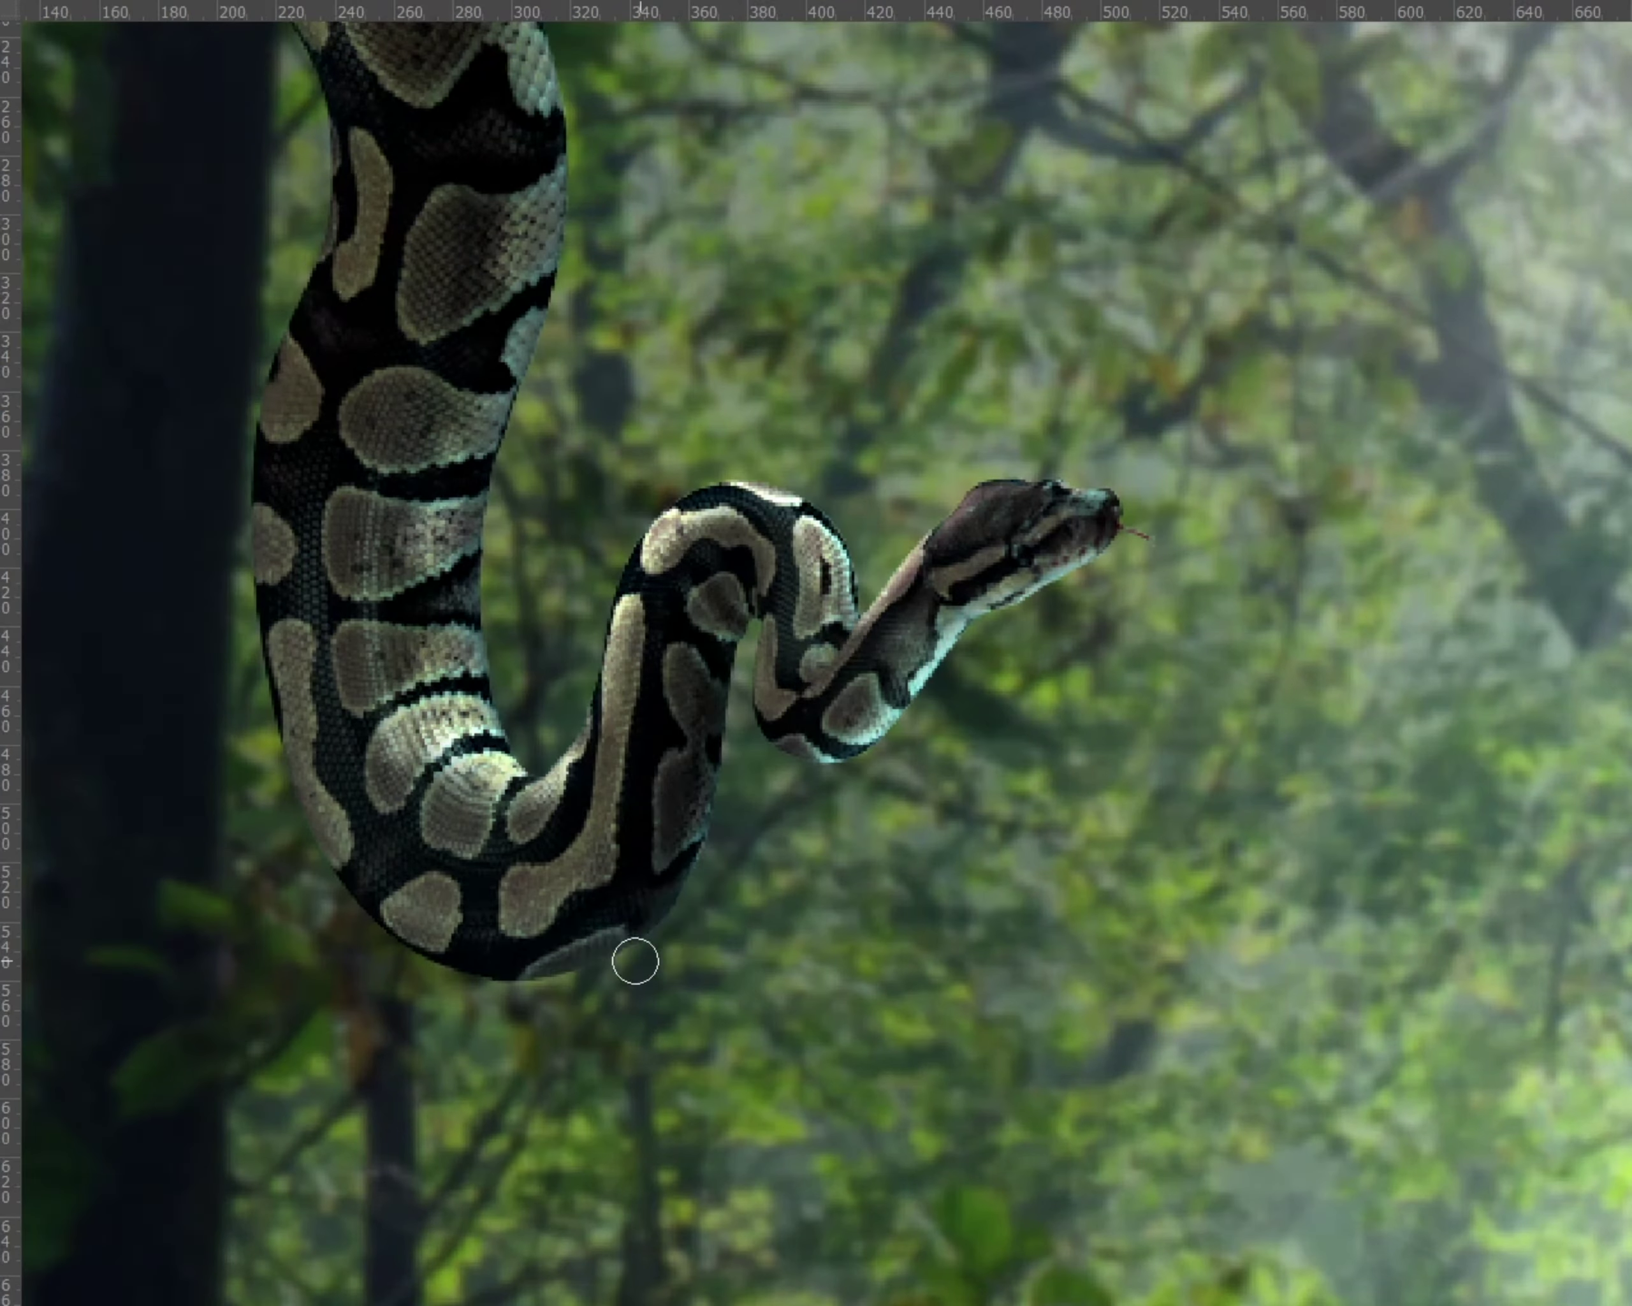
pyautogui.scroll(-5, 713, 890)
pyautogui.press('f')
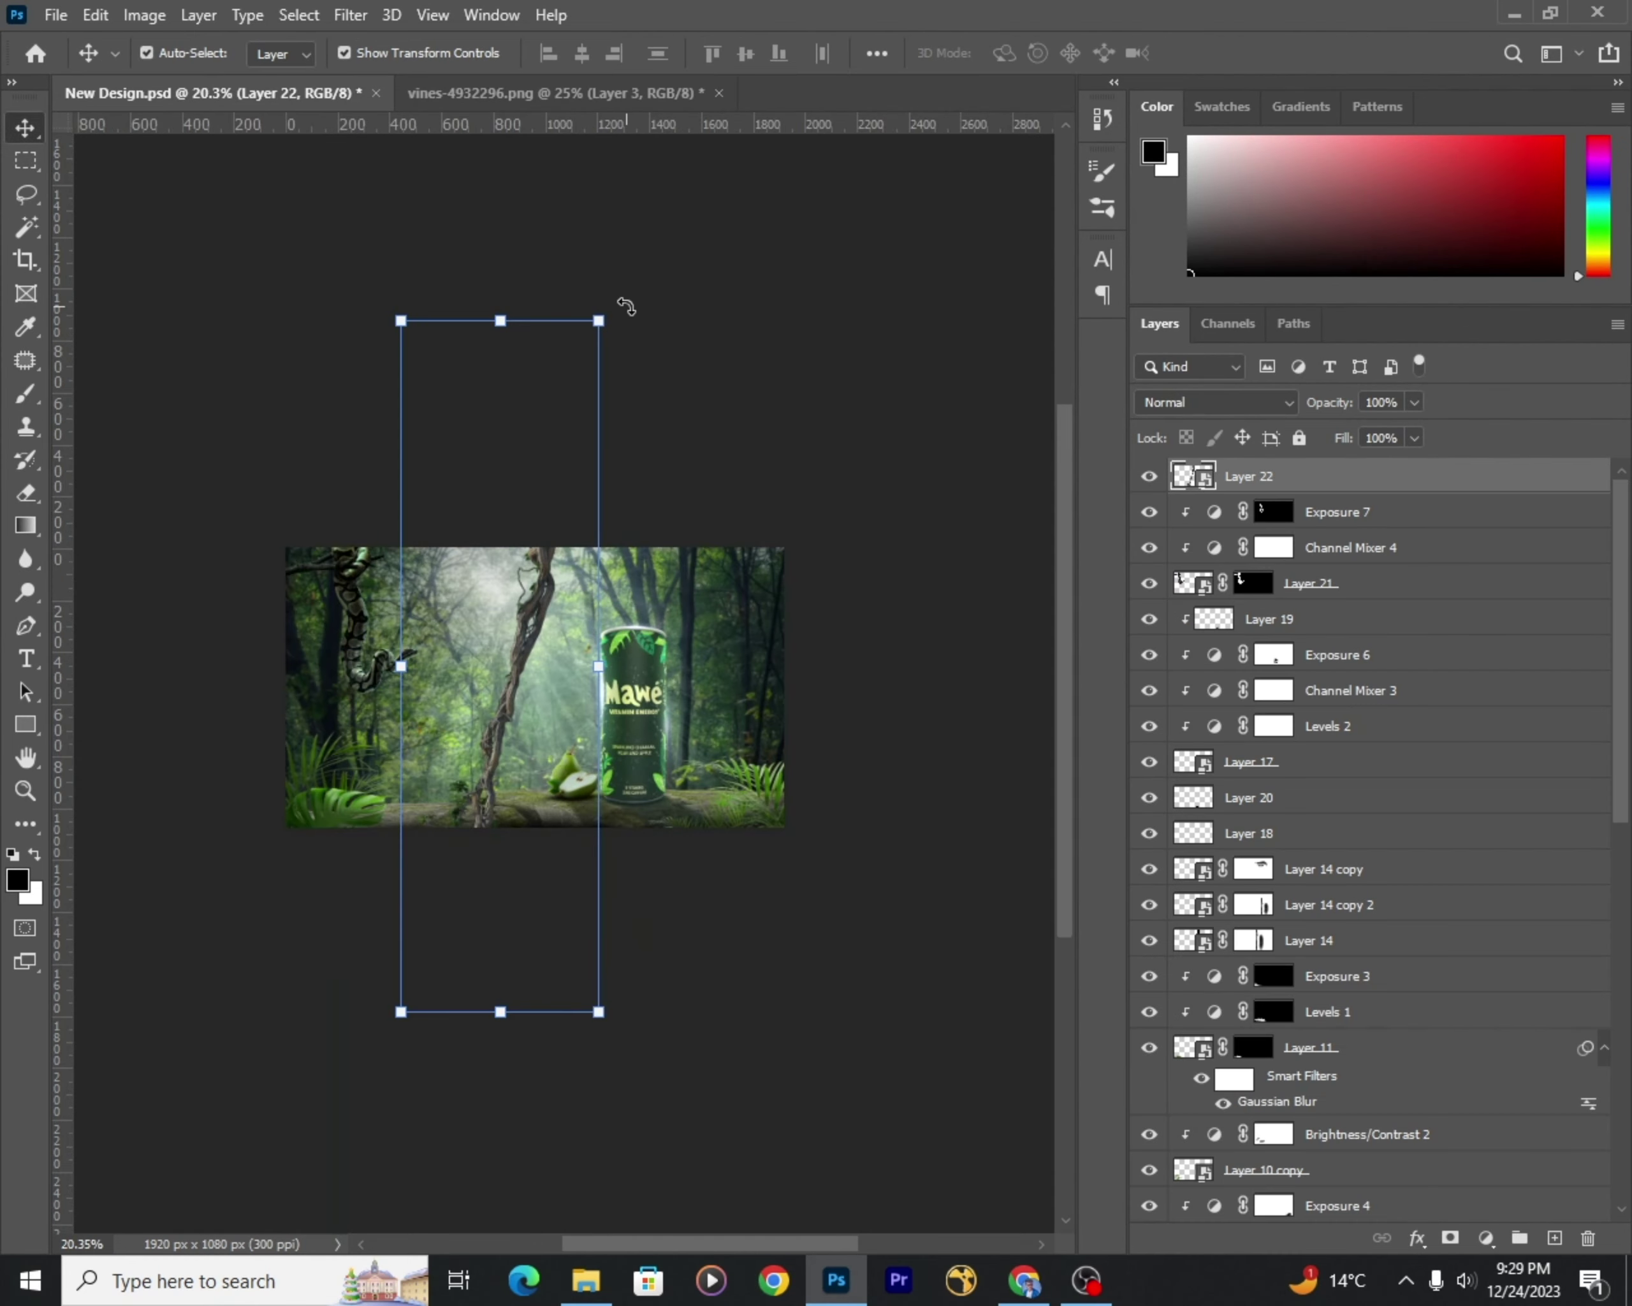
# Step: Move the vine Layer 22 beneath Layer 15 and lock Layer 15
pyautogui.click(557, 776)
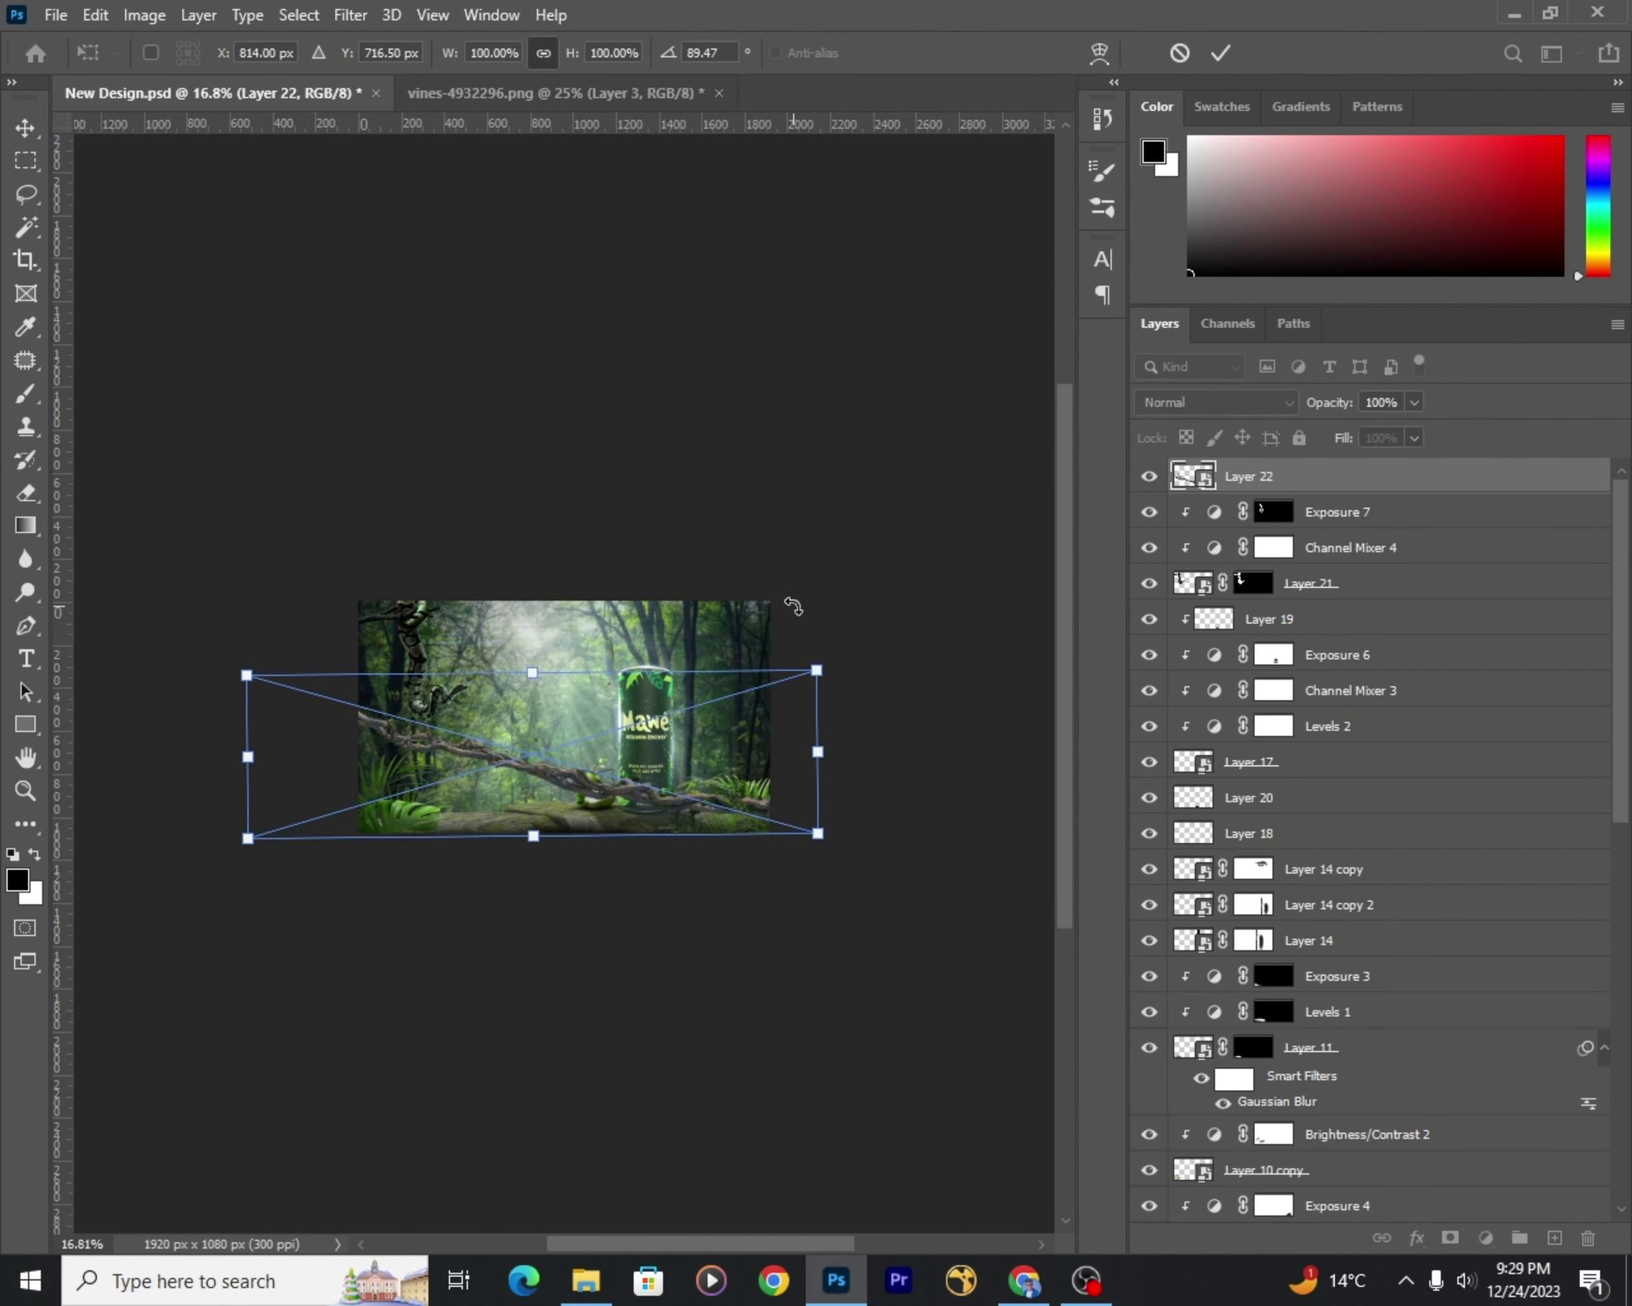
pyautogui.scroll(5, 535, 787)
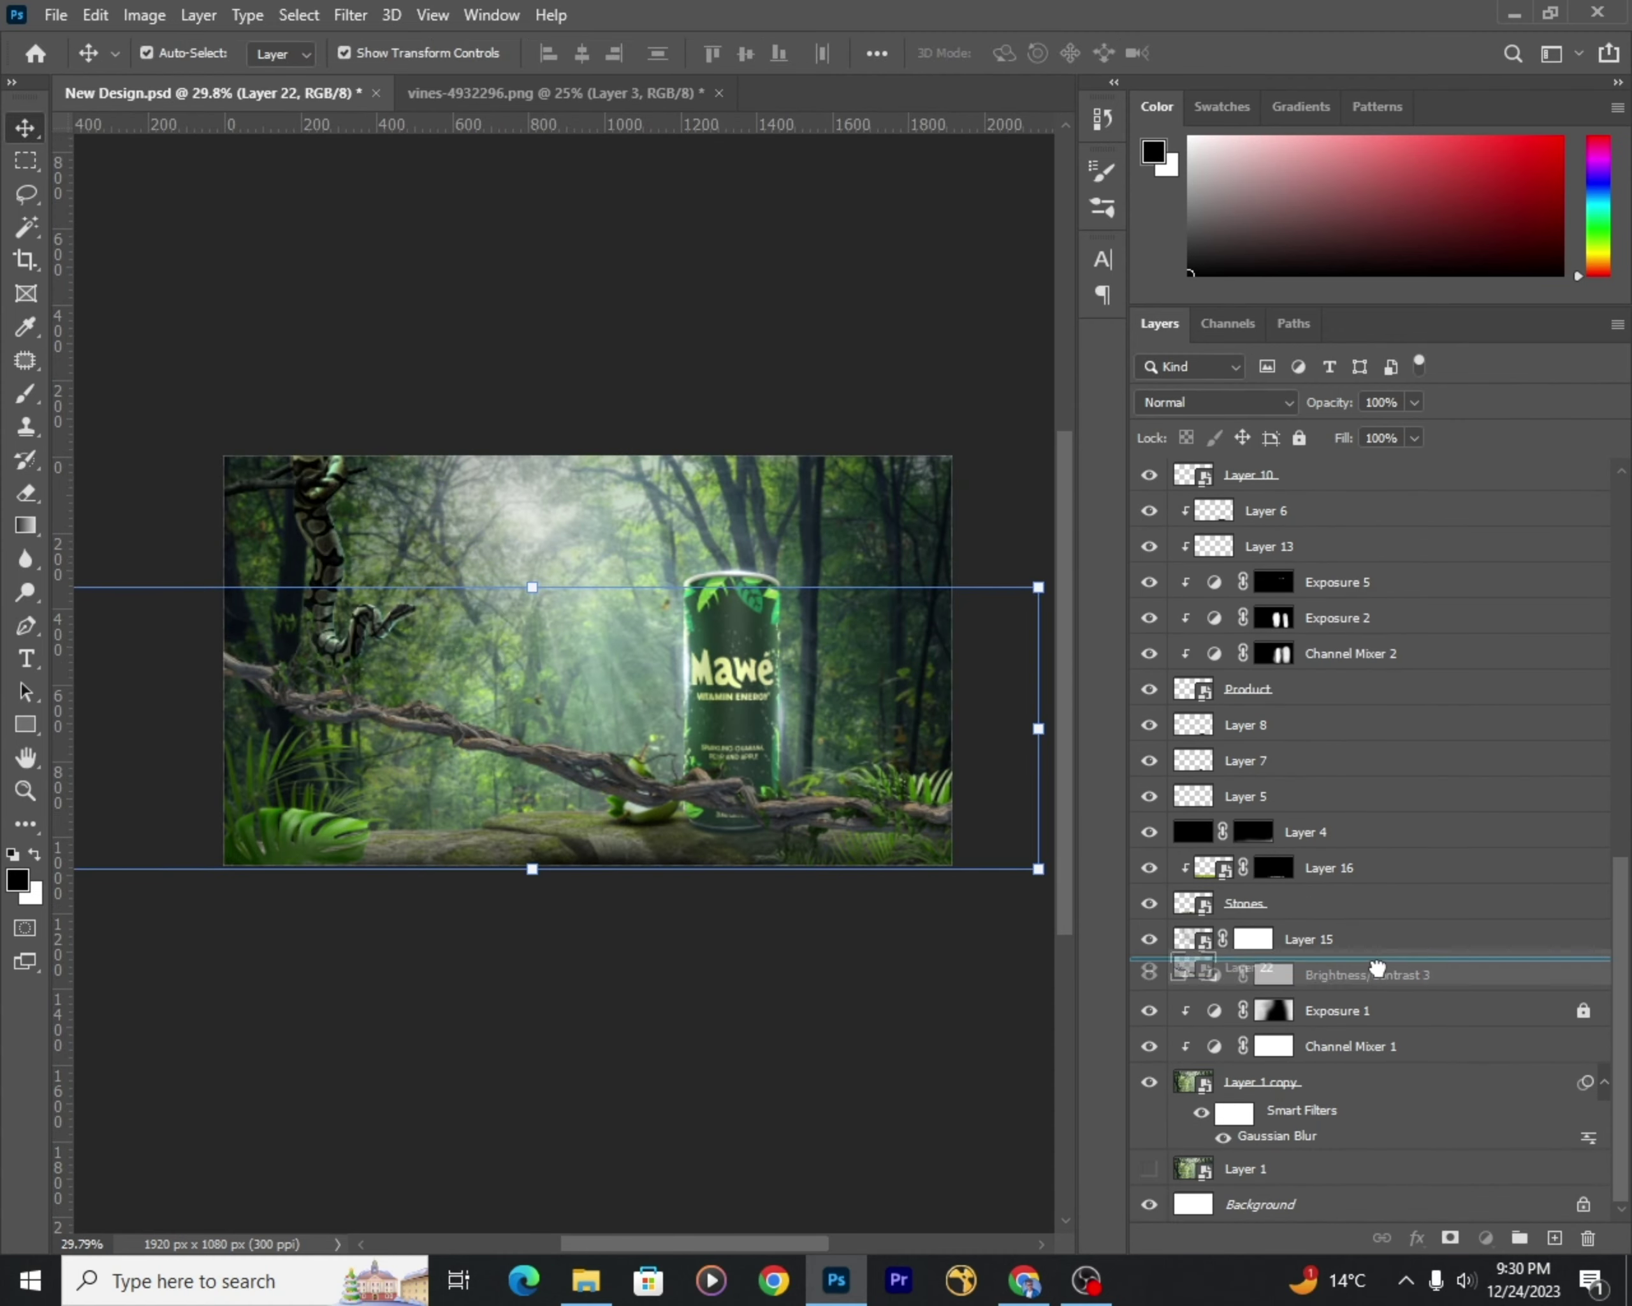
pyautogui.moveTo(1408, 1291); pyautogui.dragTo(1299, 957)
pyautogui.click(1299, 903)
pyautogui.click(1270, 438)
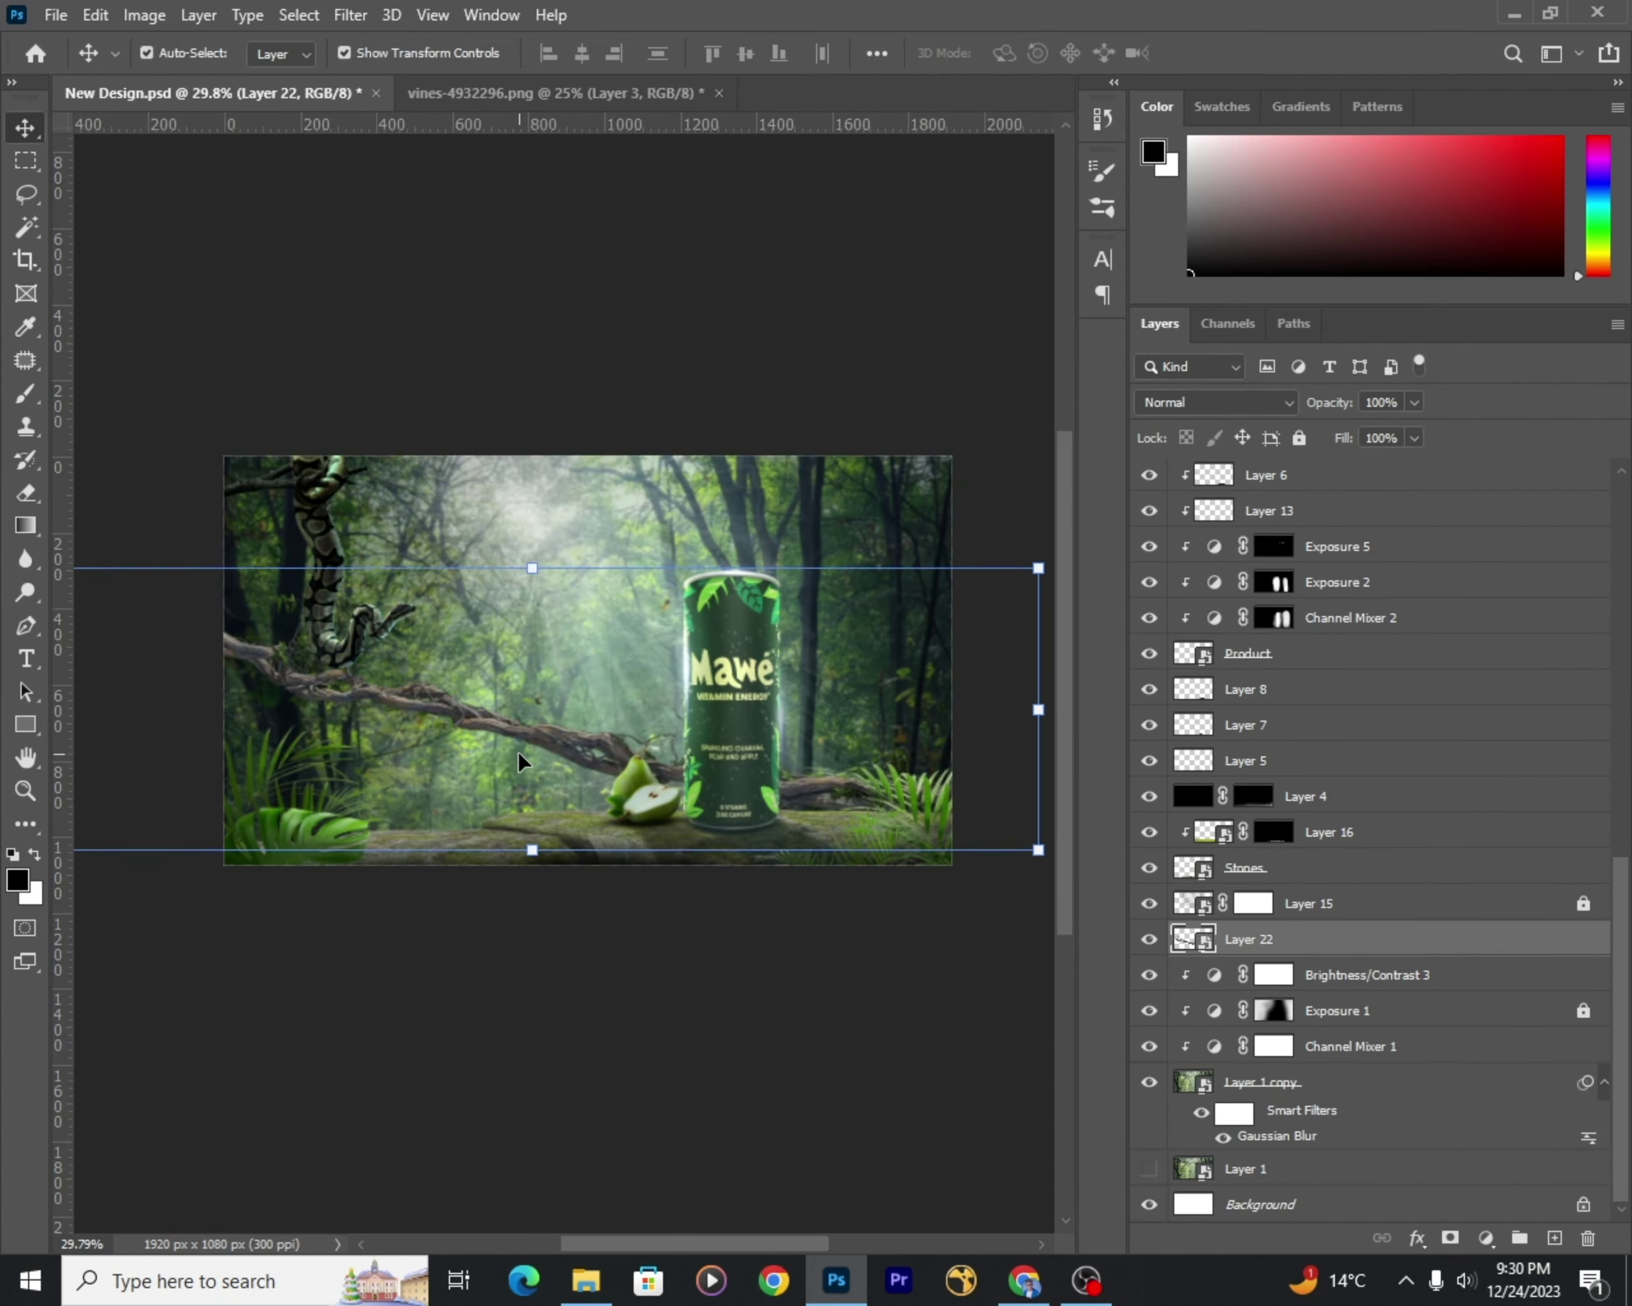
# Step: Lower the vine, rotate it to about 81 degrees and stretch it across the scene
pyautogui.moveTo(521, 764); pyautogui.dragTo(521, 711)
pyautogui.hotkey('ctrl', '-')
pyautogui.moveTo(911, 554); pyautogui.dragTo(882, 489)
pyautogui.scroll(-2, 883, 489)
pyautogui.moveTo(329, 658); pyautogui.dragTo(299, 668)
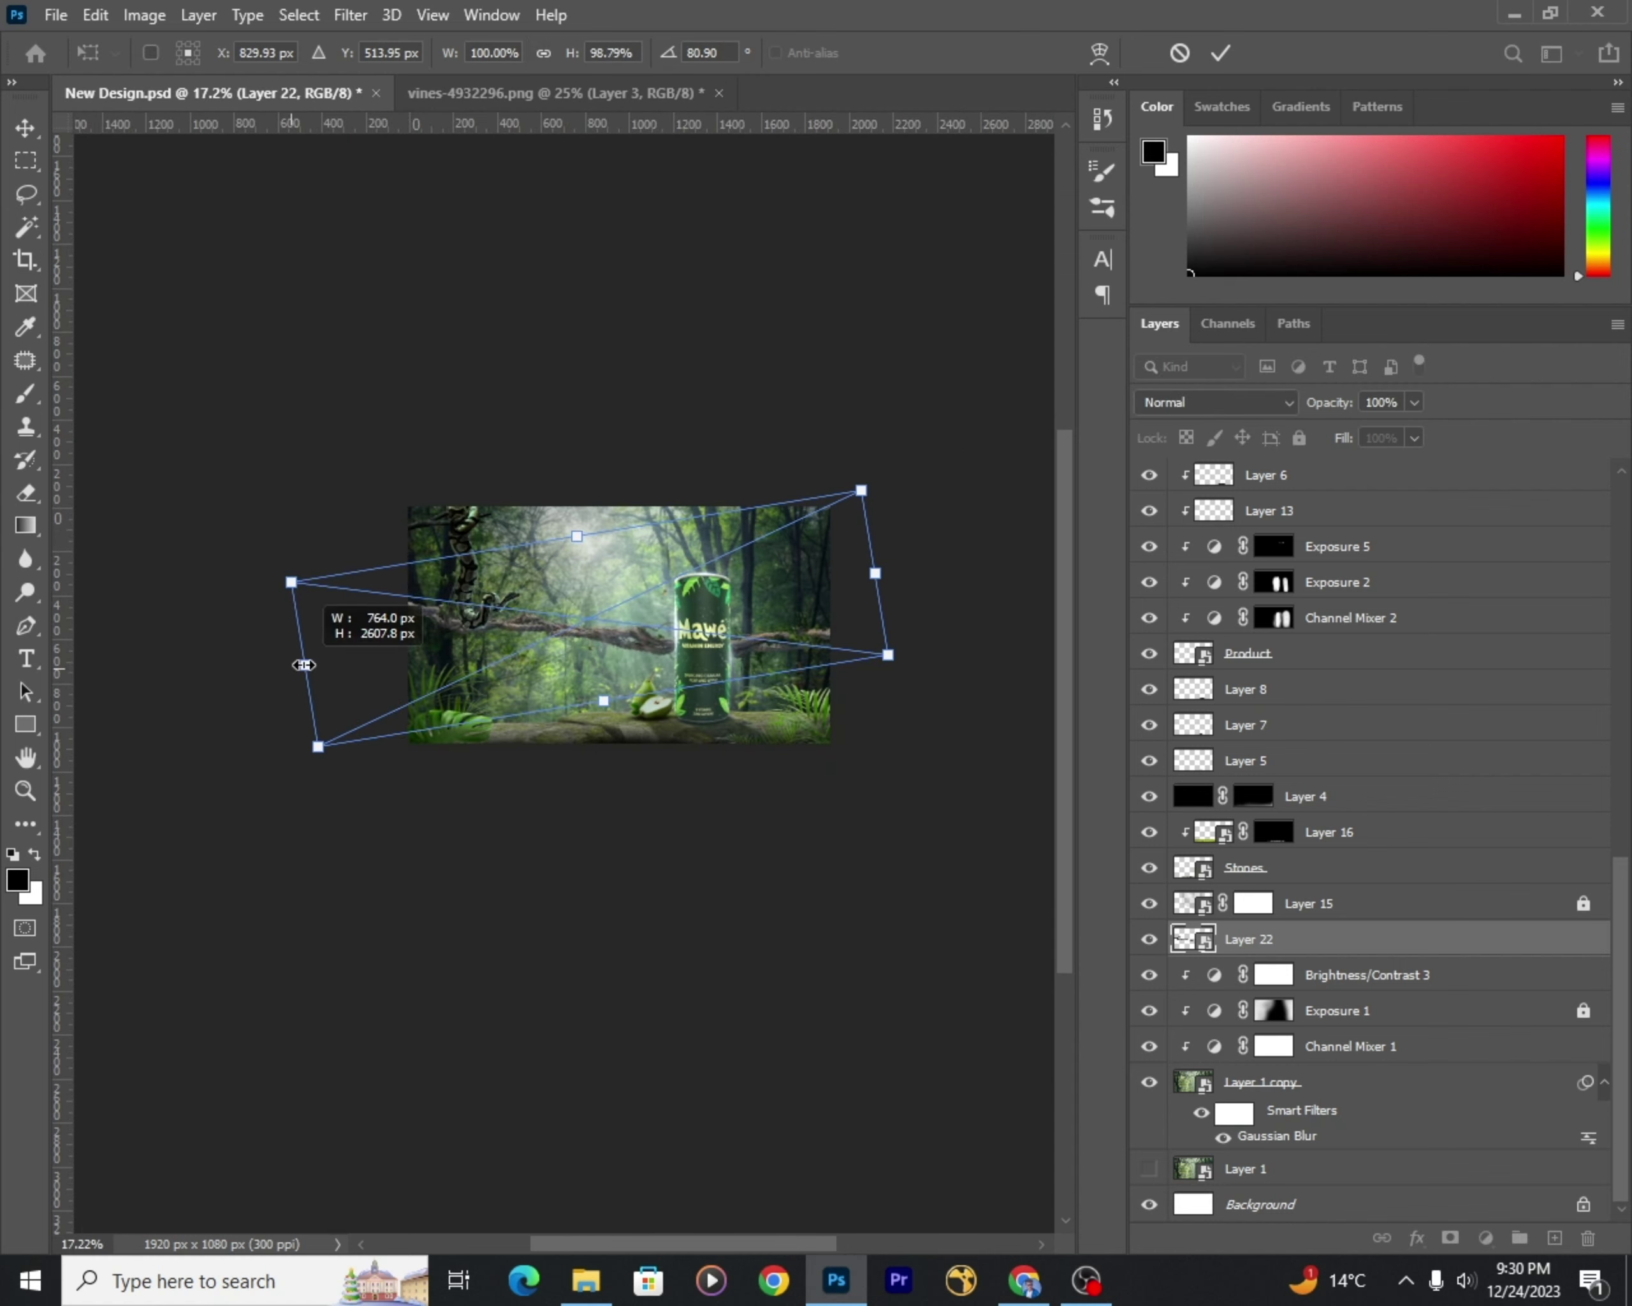
pyautogui.moveTo(849, 573); pyautogui.dragTo(842, 538)
pyautogui.scroll(2, 609, 642)
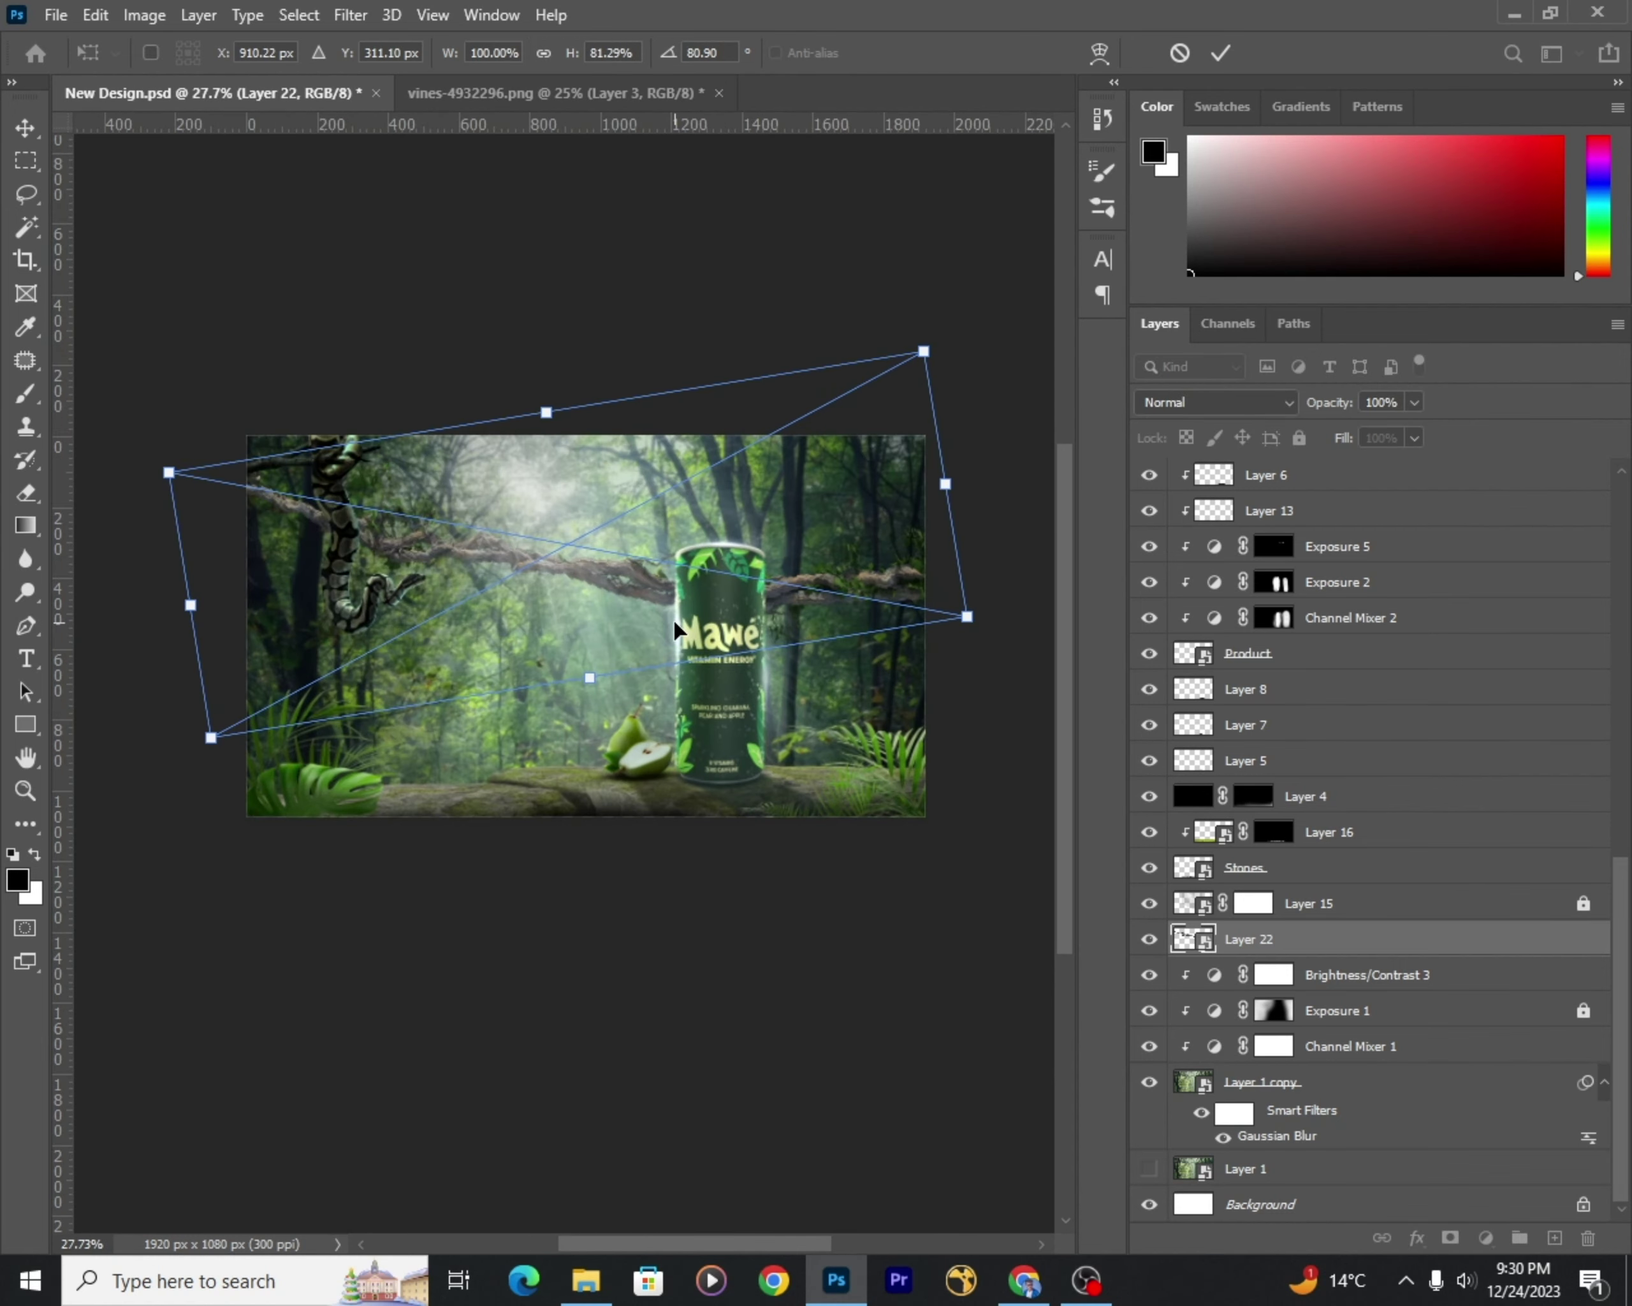
pyautogui.press('Return')
# Step: Puppet Warp the vine with pins so its middle sags and its right end lifts
pyautogui.click(95, 15)
pyautogui.click(157, 523)
pyautogui.click(227, 492)
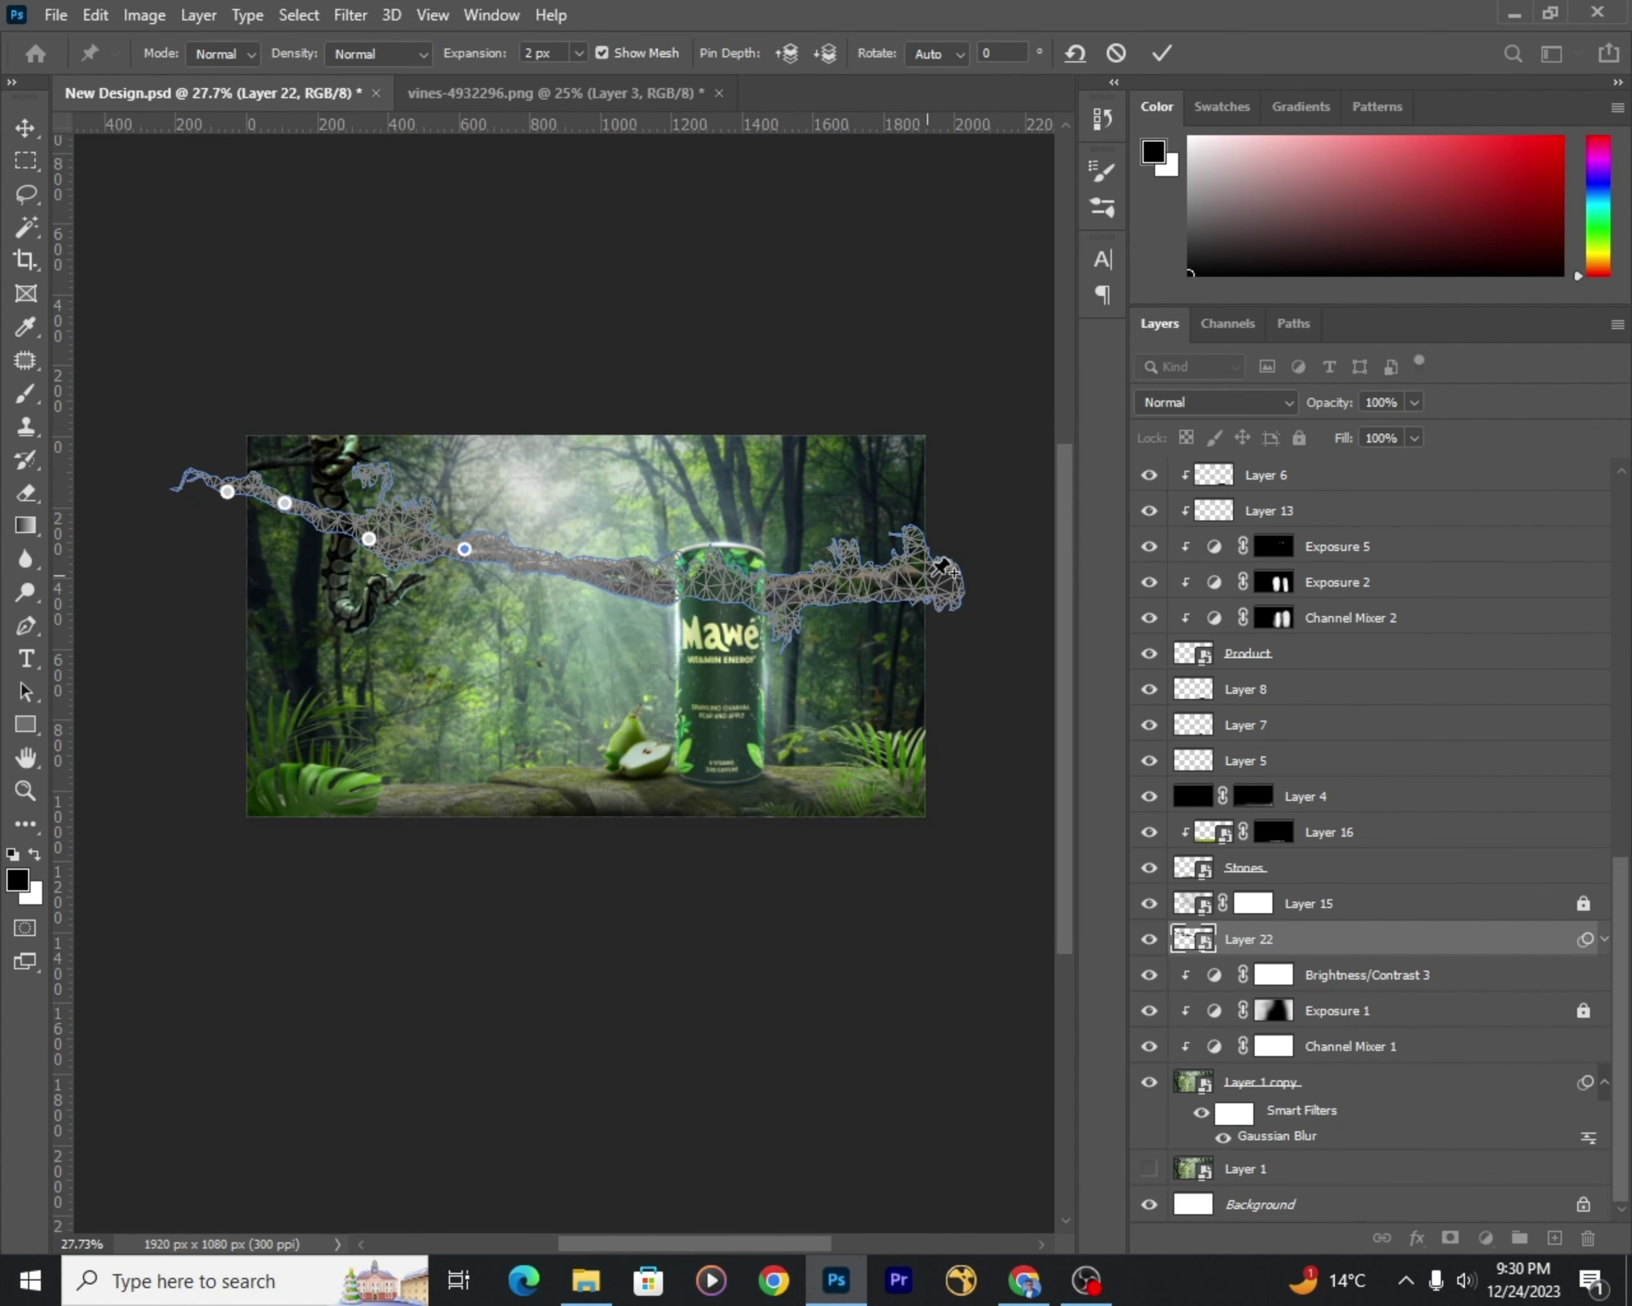
pyautogui.moveTo(625, 566); pyautogui.dragTo(605, 613)
pyautogui.moveTo(802, 596); pyautogui.dragTo(809, 625)
pyautogui.moveTo(953, 585); pyautogui.dragTo(938, 539)
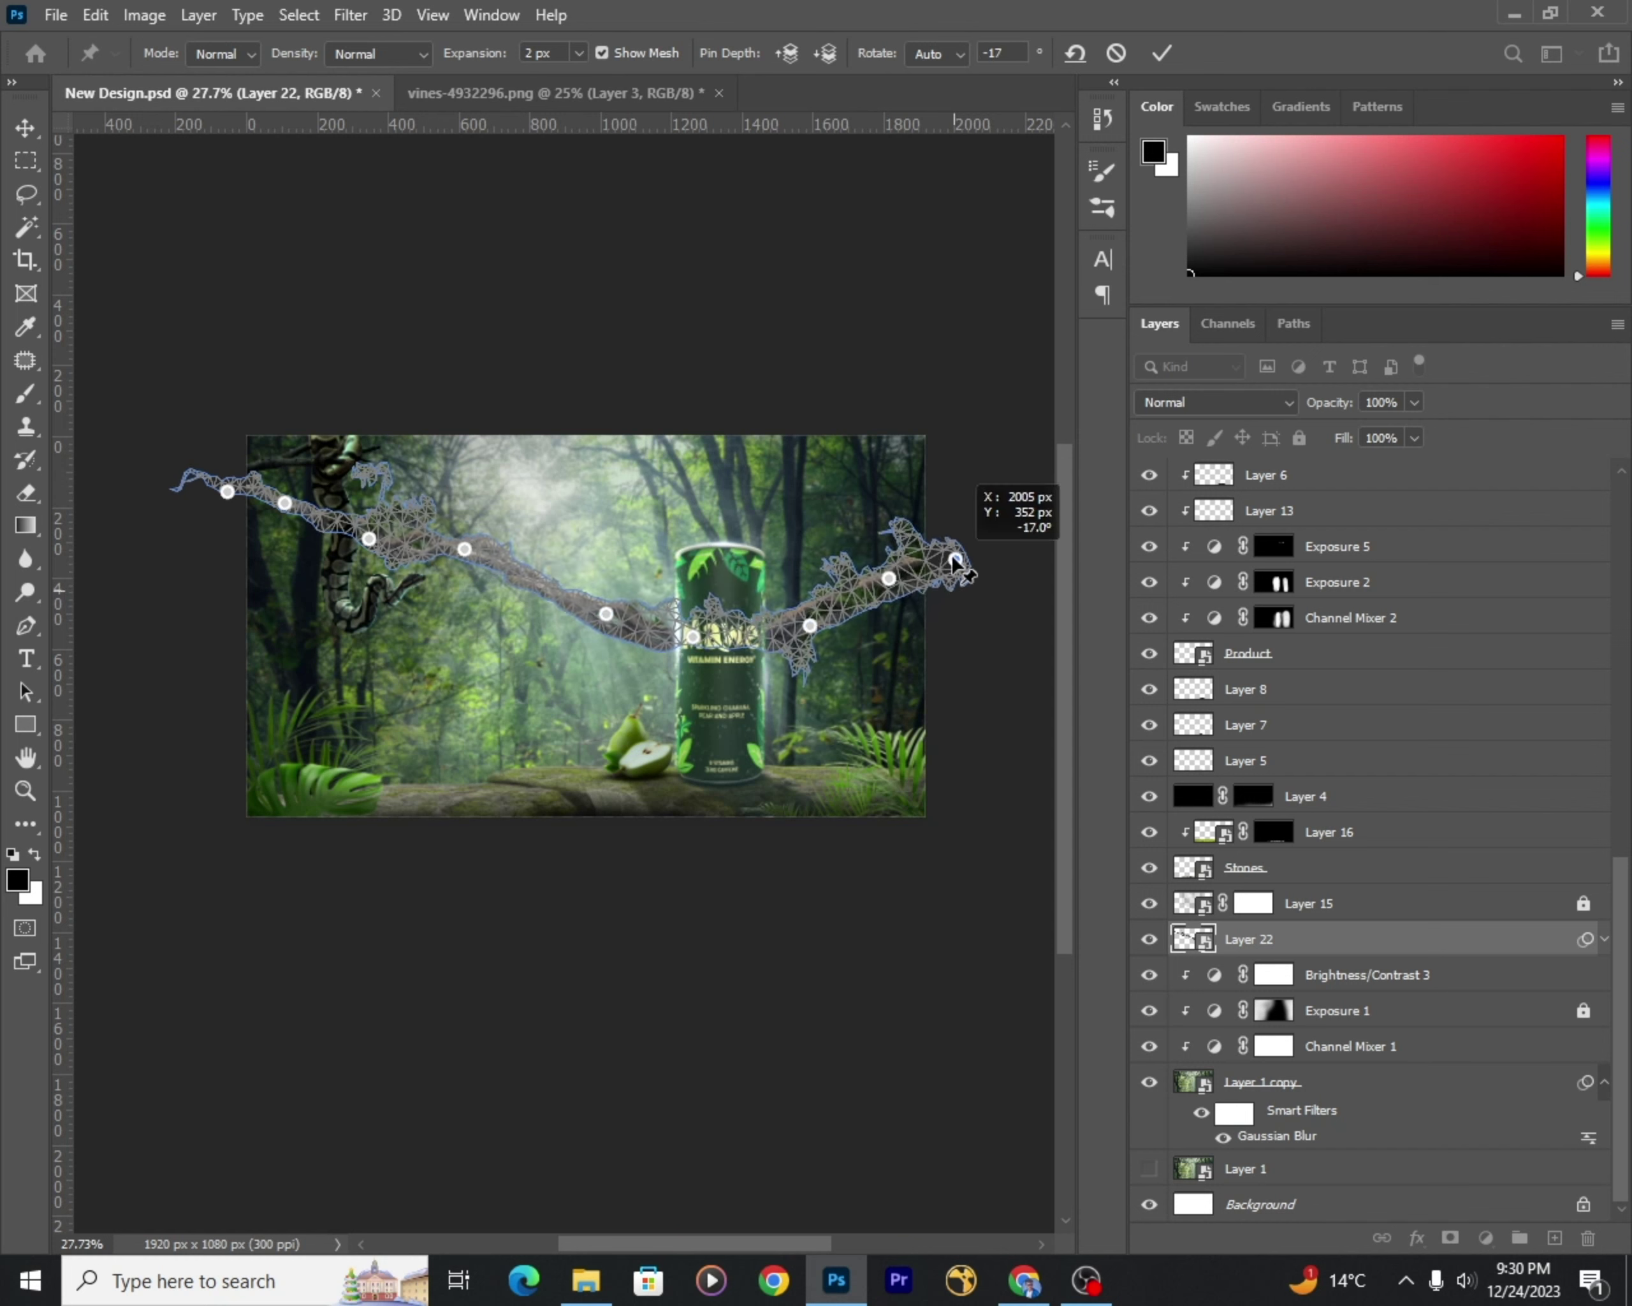
pyautogui.moveTo(464, 549); pyautogui.dragTo(461, 574)
pyautogui.moveTo(605, 614); pyautogui.dragTo(608, 643)
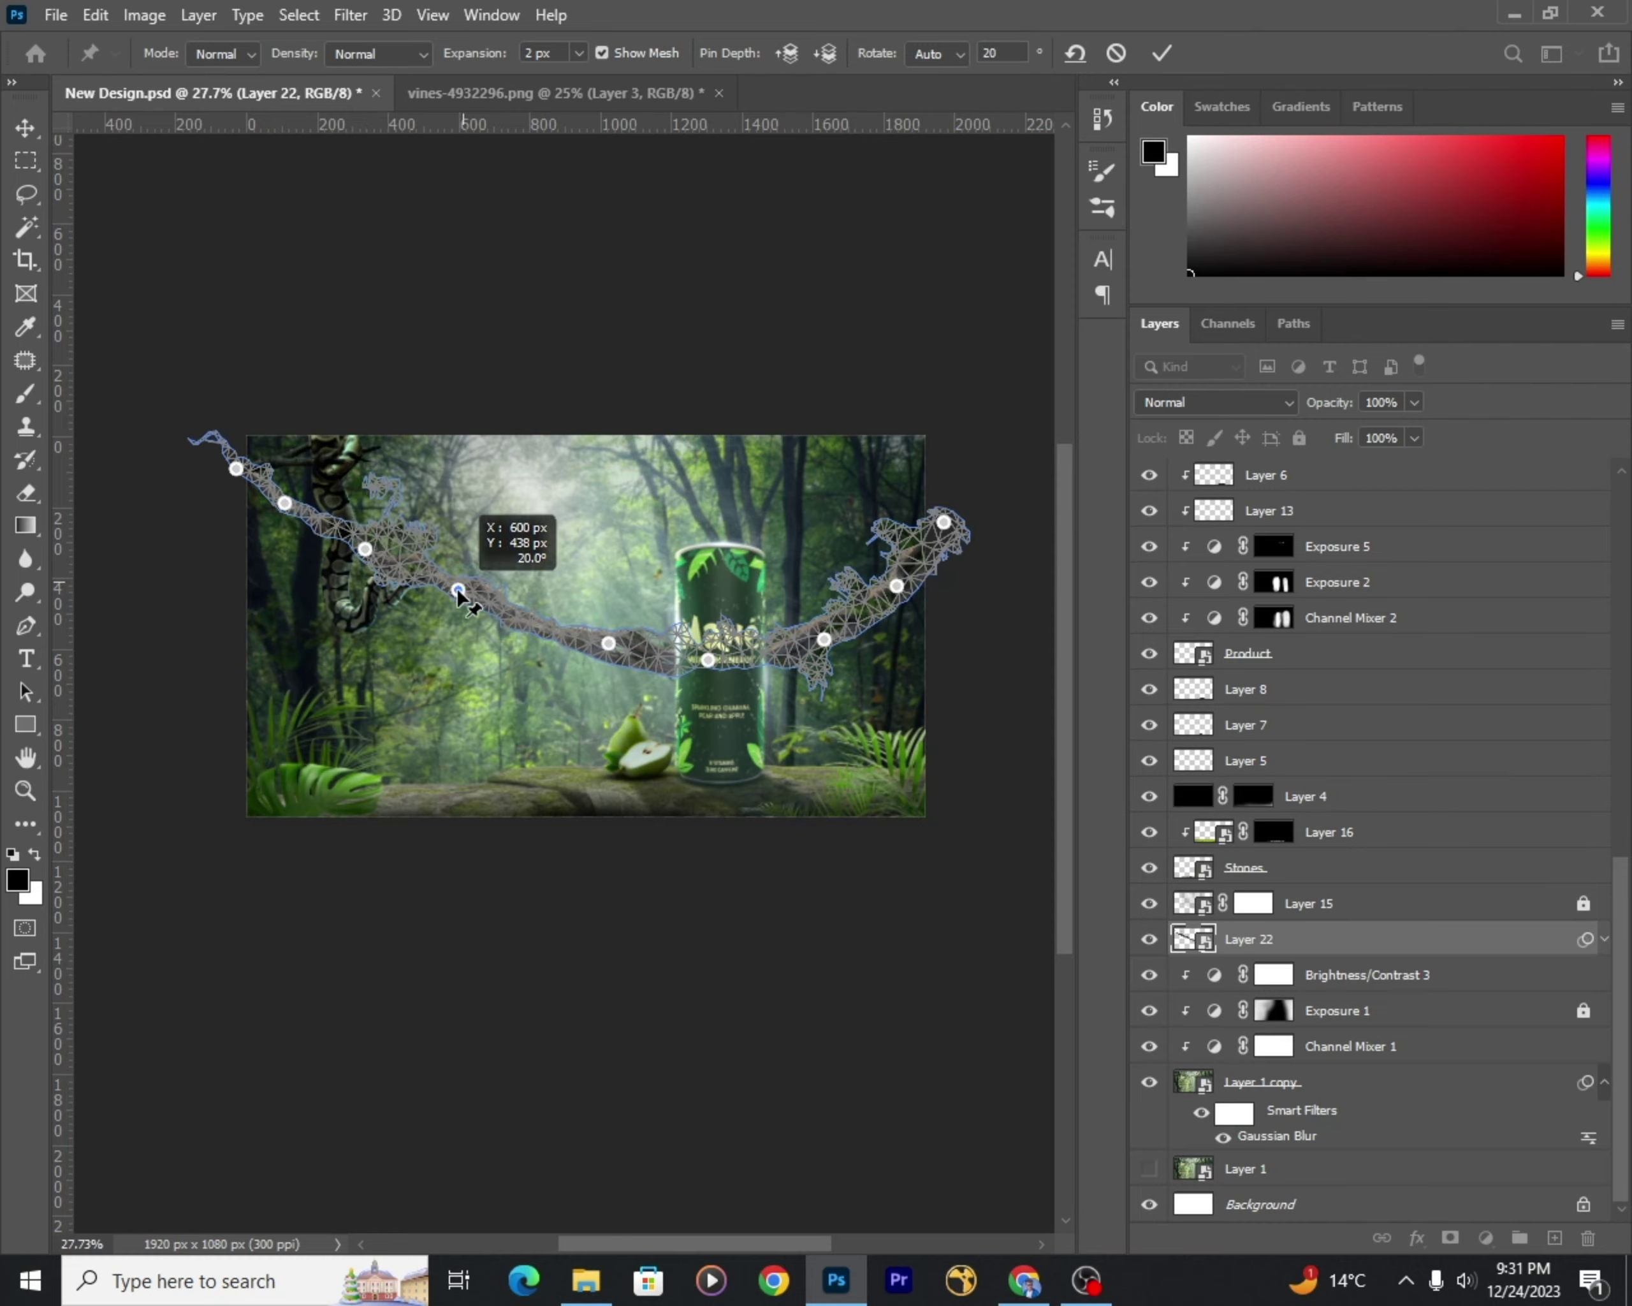
pyautogui.press('Return')
pyautogui.scroll(1, 718, 675)
pyautogui.scroll(-1, 719, 675)
pyautogui.scroll(2, 719, 675)
pyautogui.scroll(1, 718, 675)
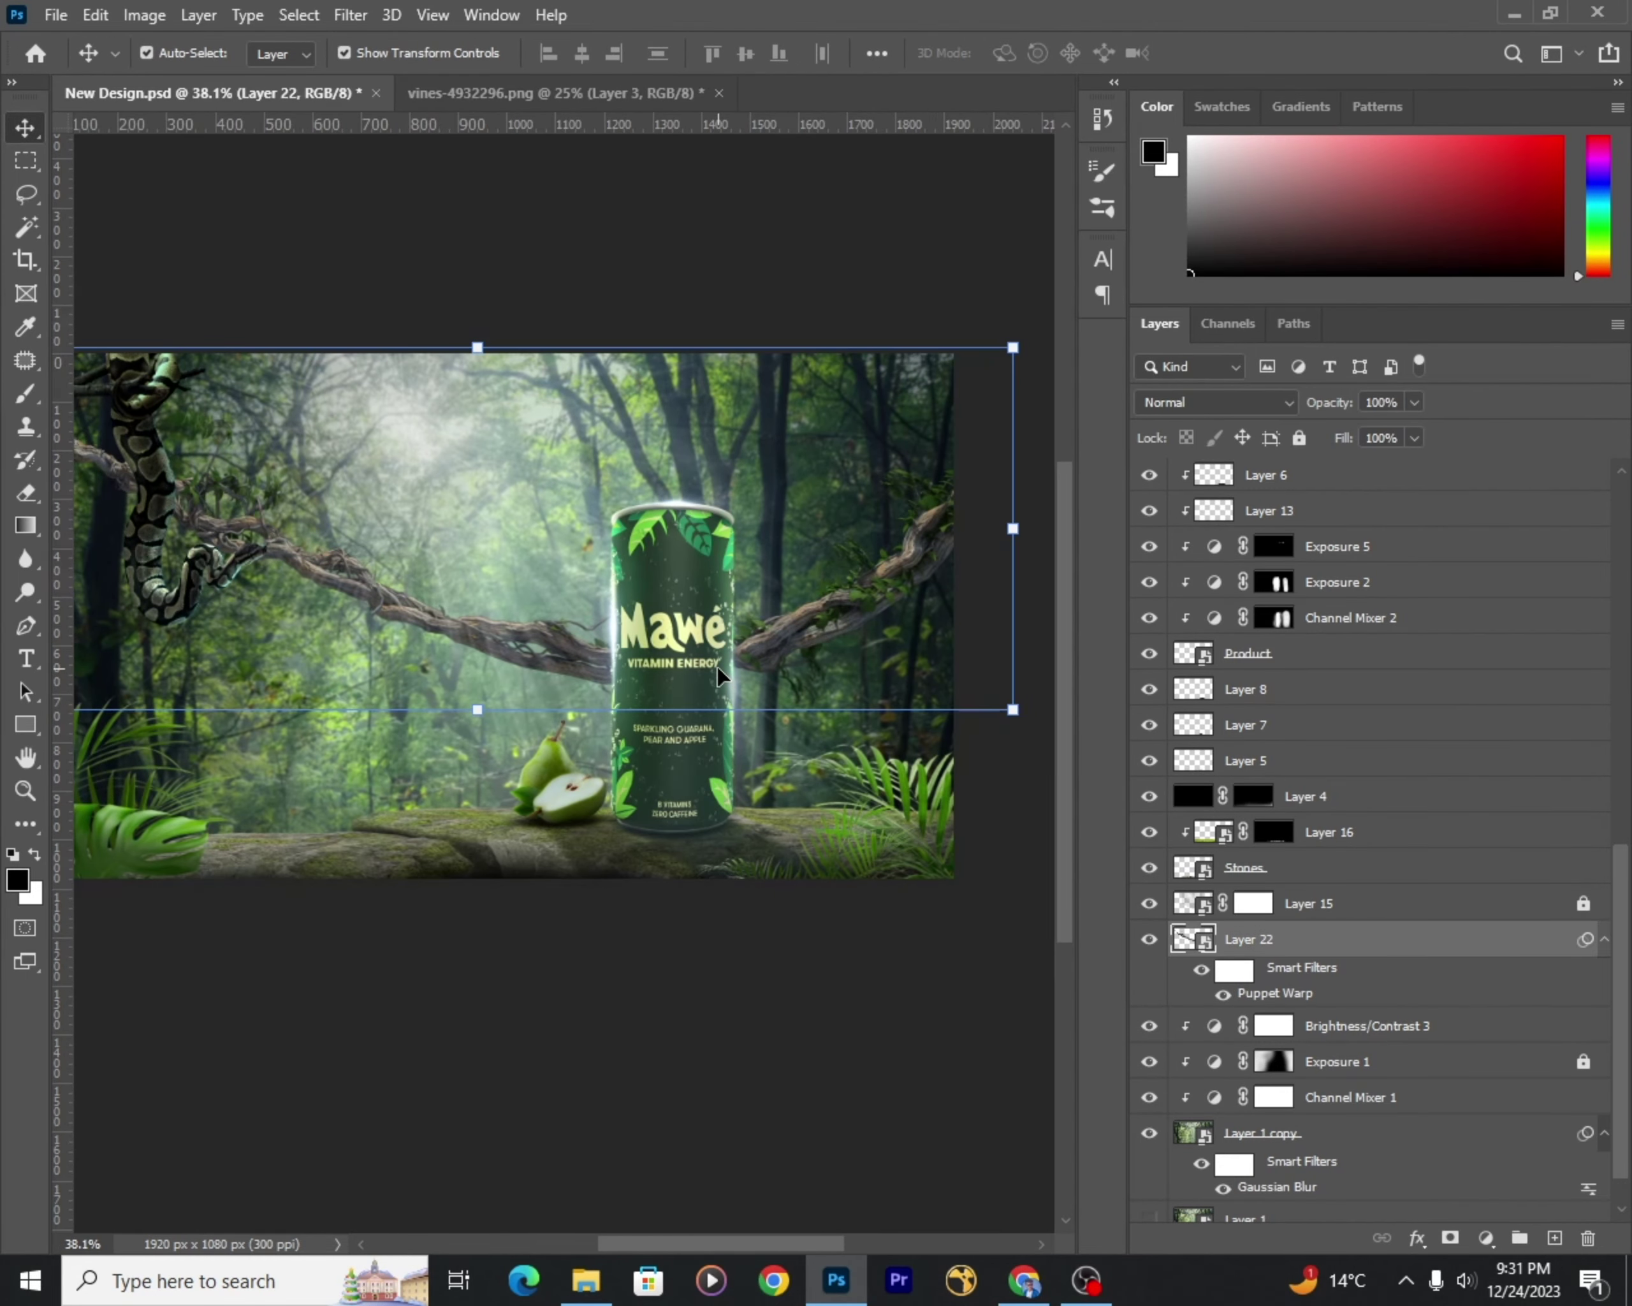
# Step: Add a clipped Exposure adjustment at -2.06 to the vine and invert its mask
pyautogui.click(1485, 1240)
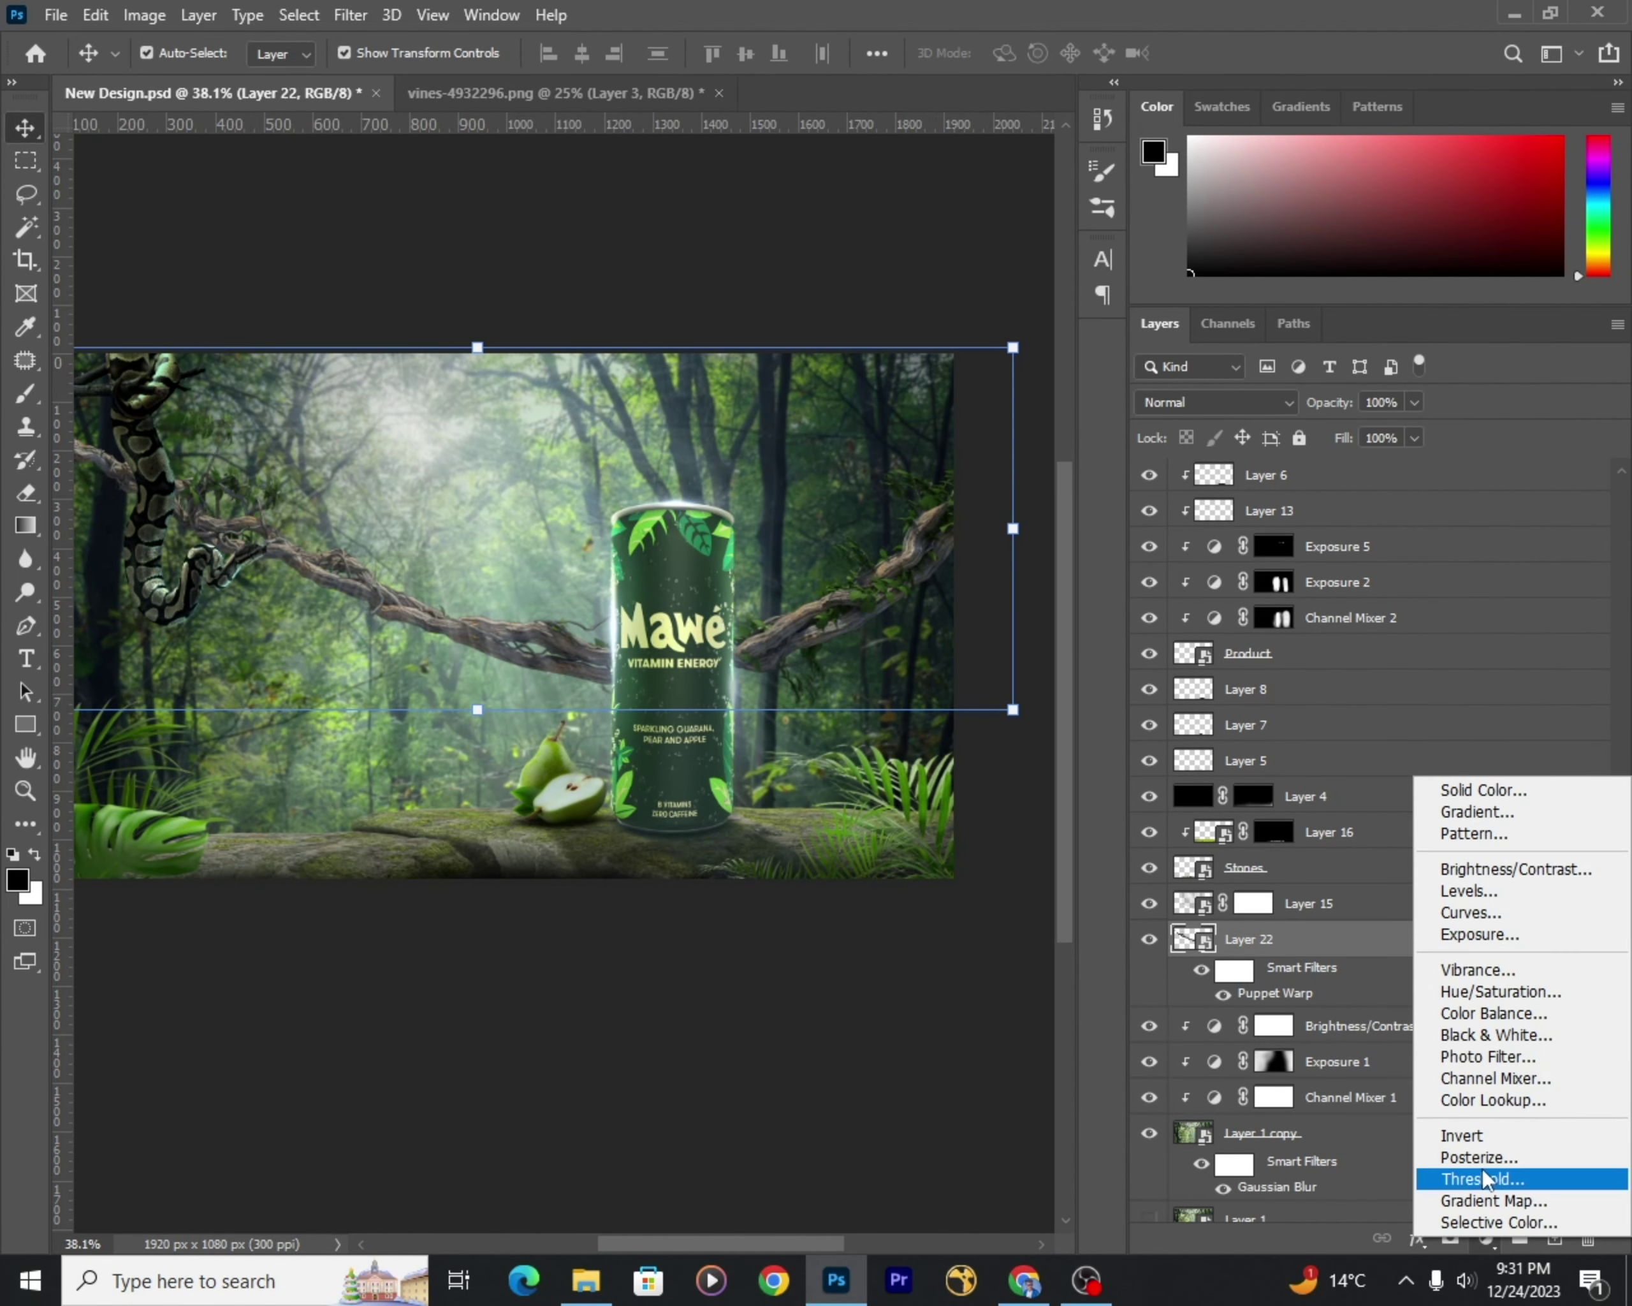
pyautogui.scroll(3, 796, 658)
pyautogui.click(1485, 1240)
pyautogui.click(1479, 934)
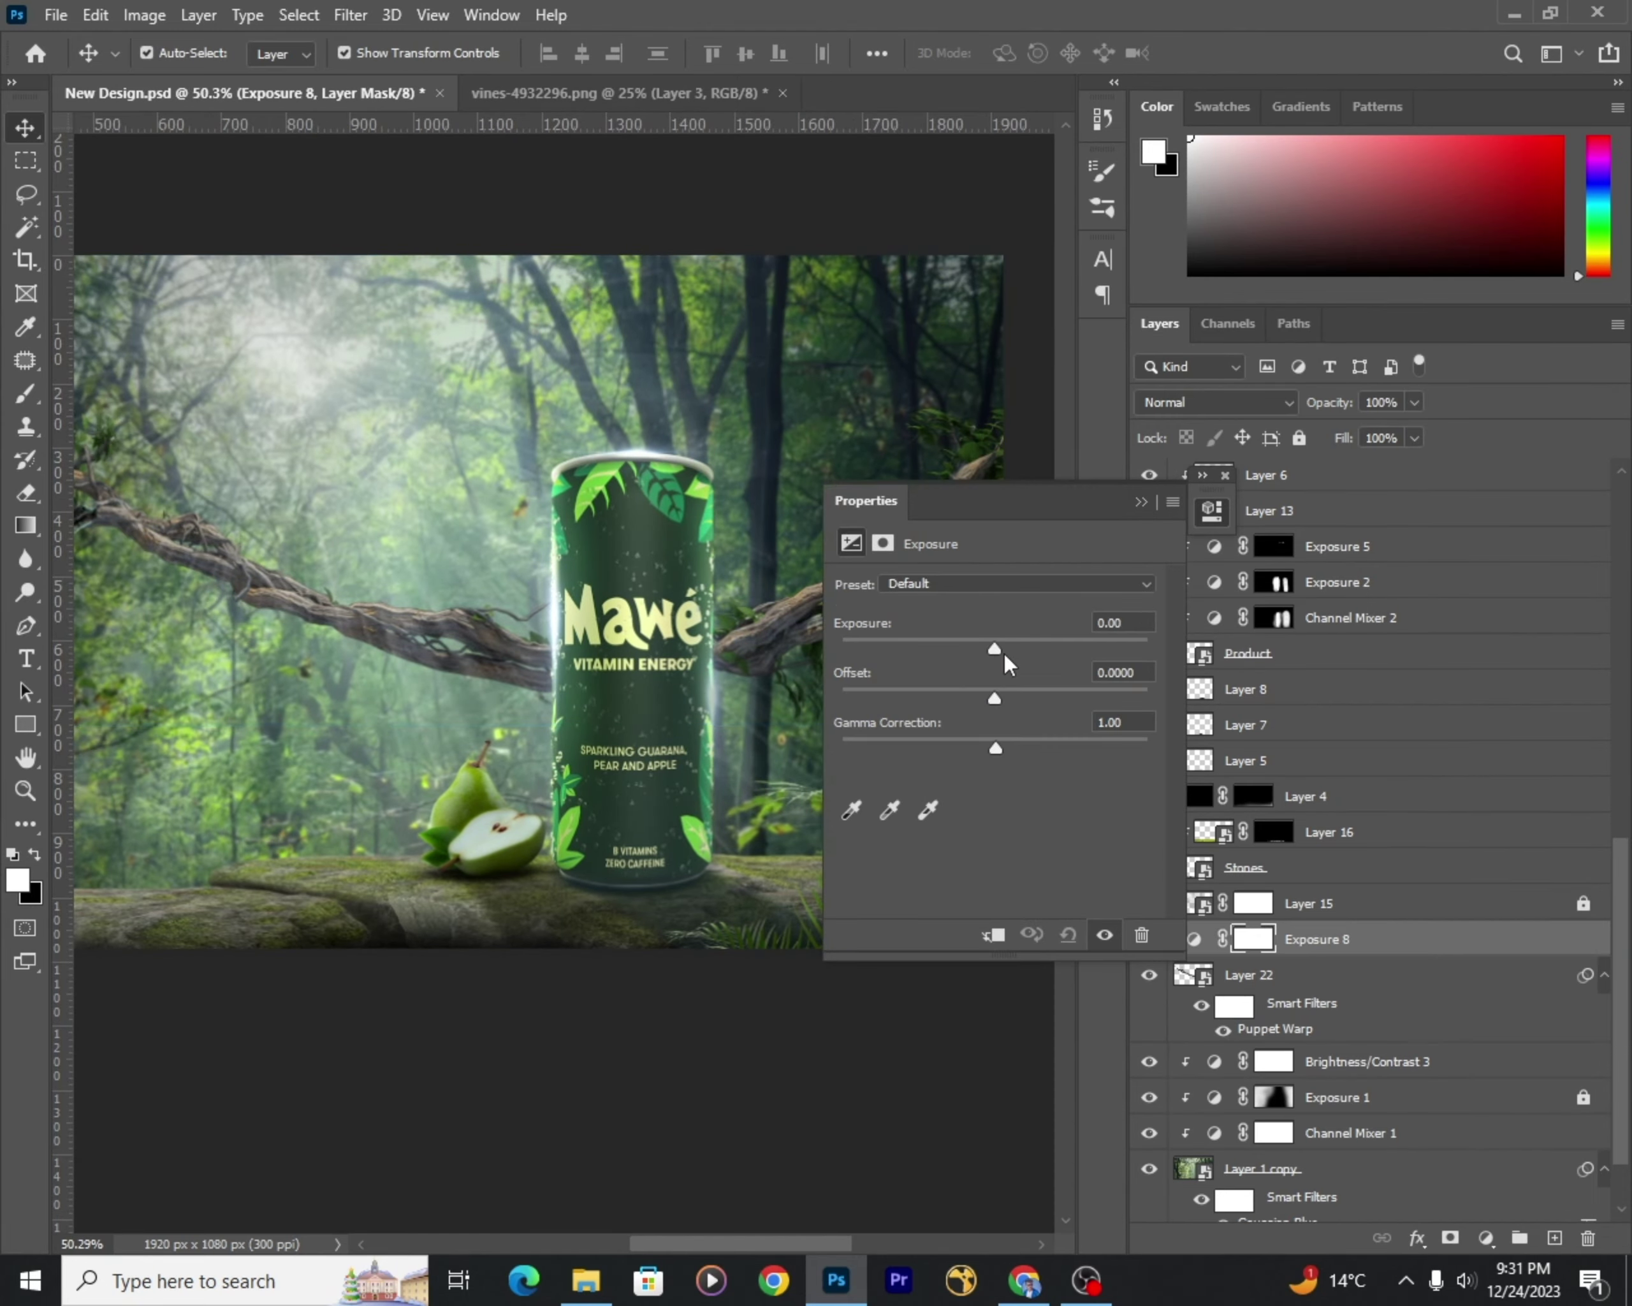
pyautogui.moveTo(996, 648); pyautogui.dragTo(971, 649)
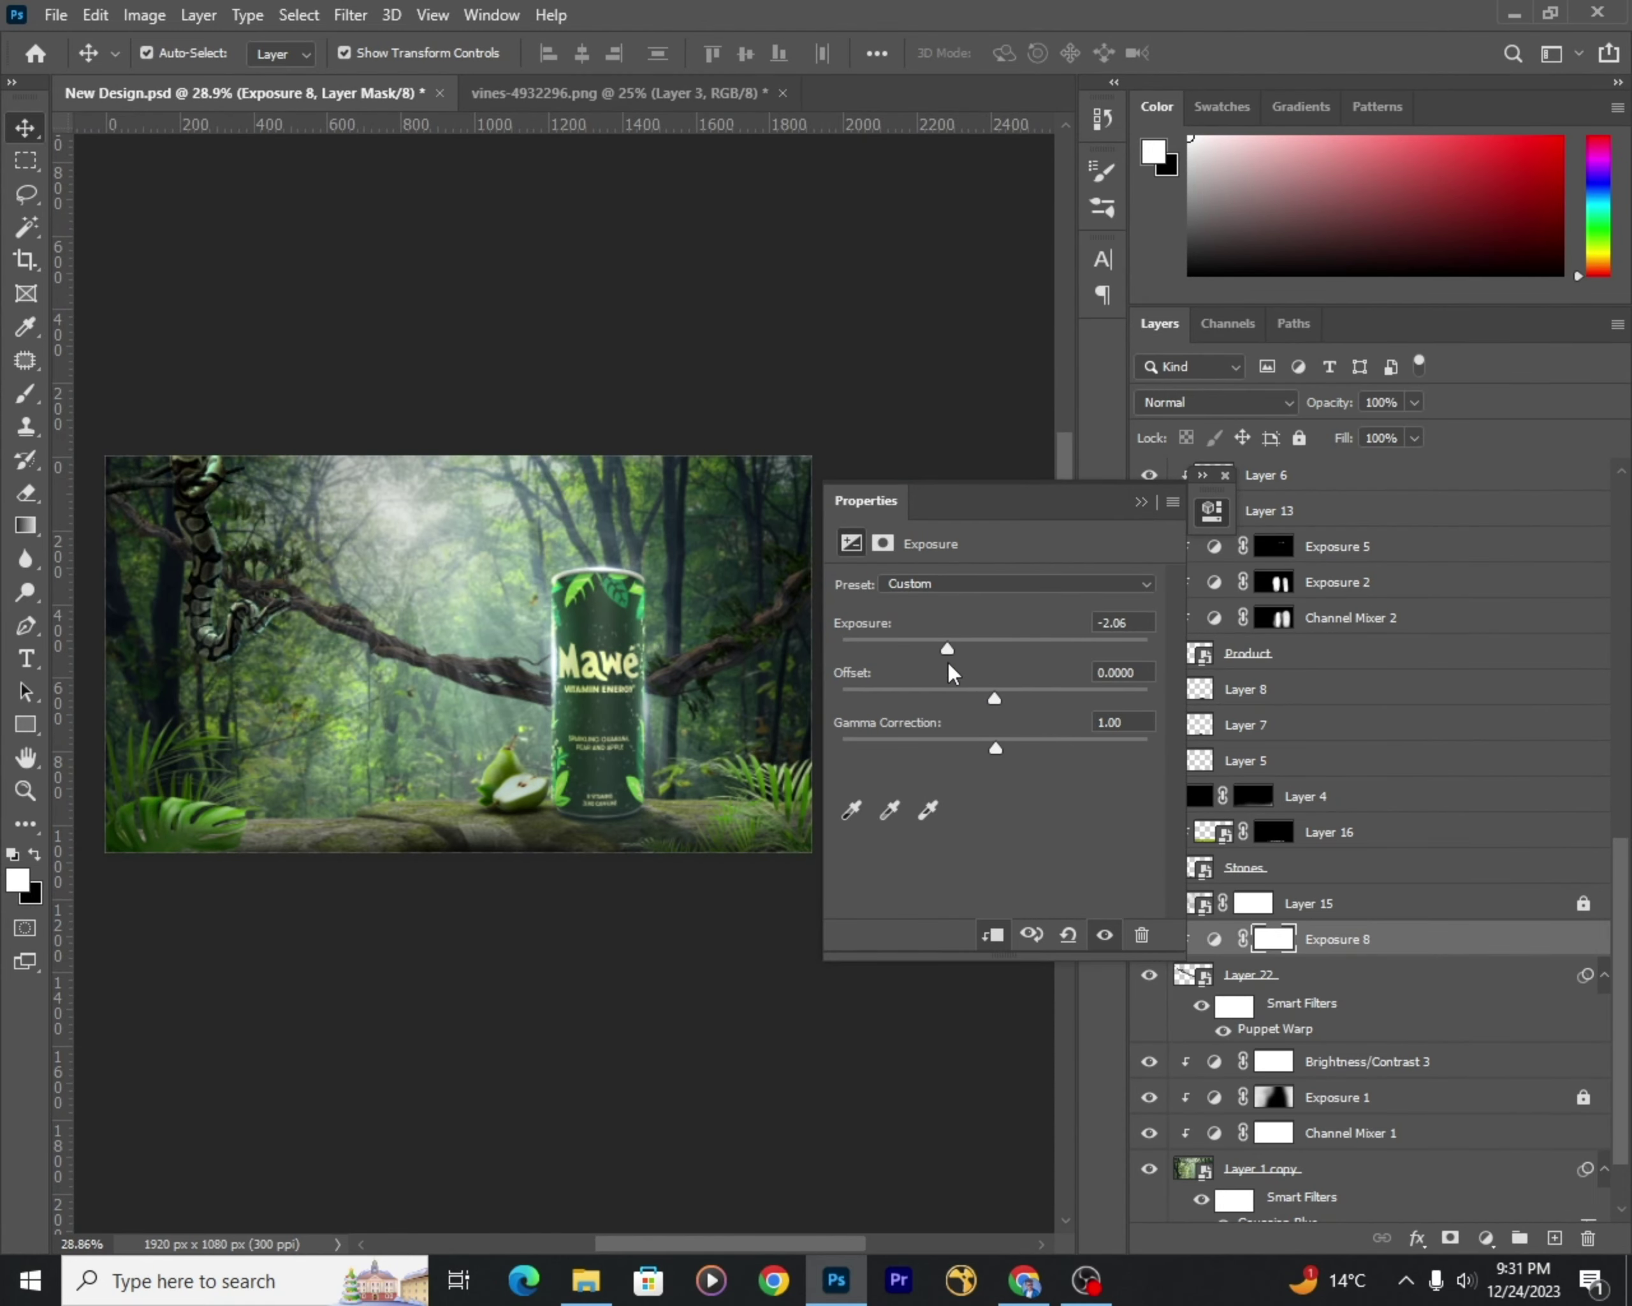
pyautogui.scroll(1, 448, 741)
pyautogui.hotkey('ctrl', 'i')
# Step: Paint the Exposure mask with a soft brush to darken chosen areas of the vine
pyautogui.press('b')
pyautogui.scroll(5, 744, 518)
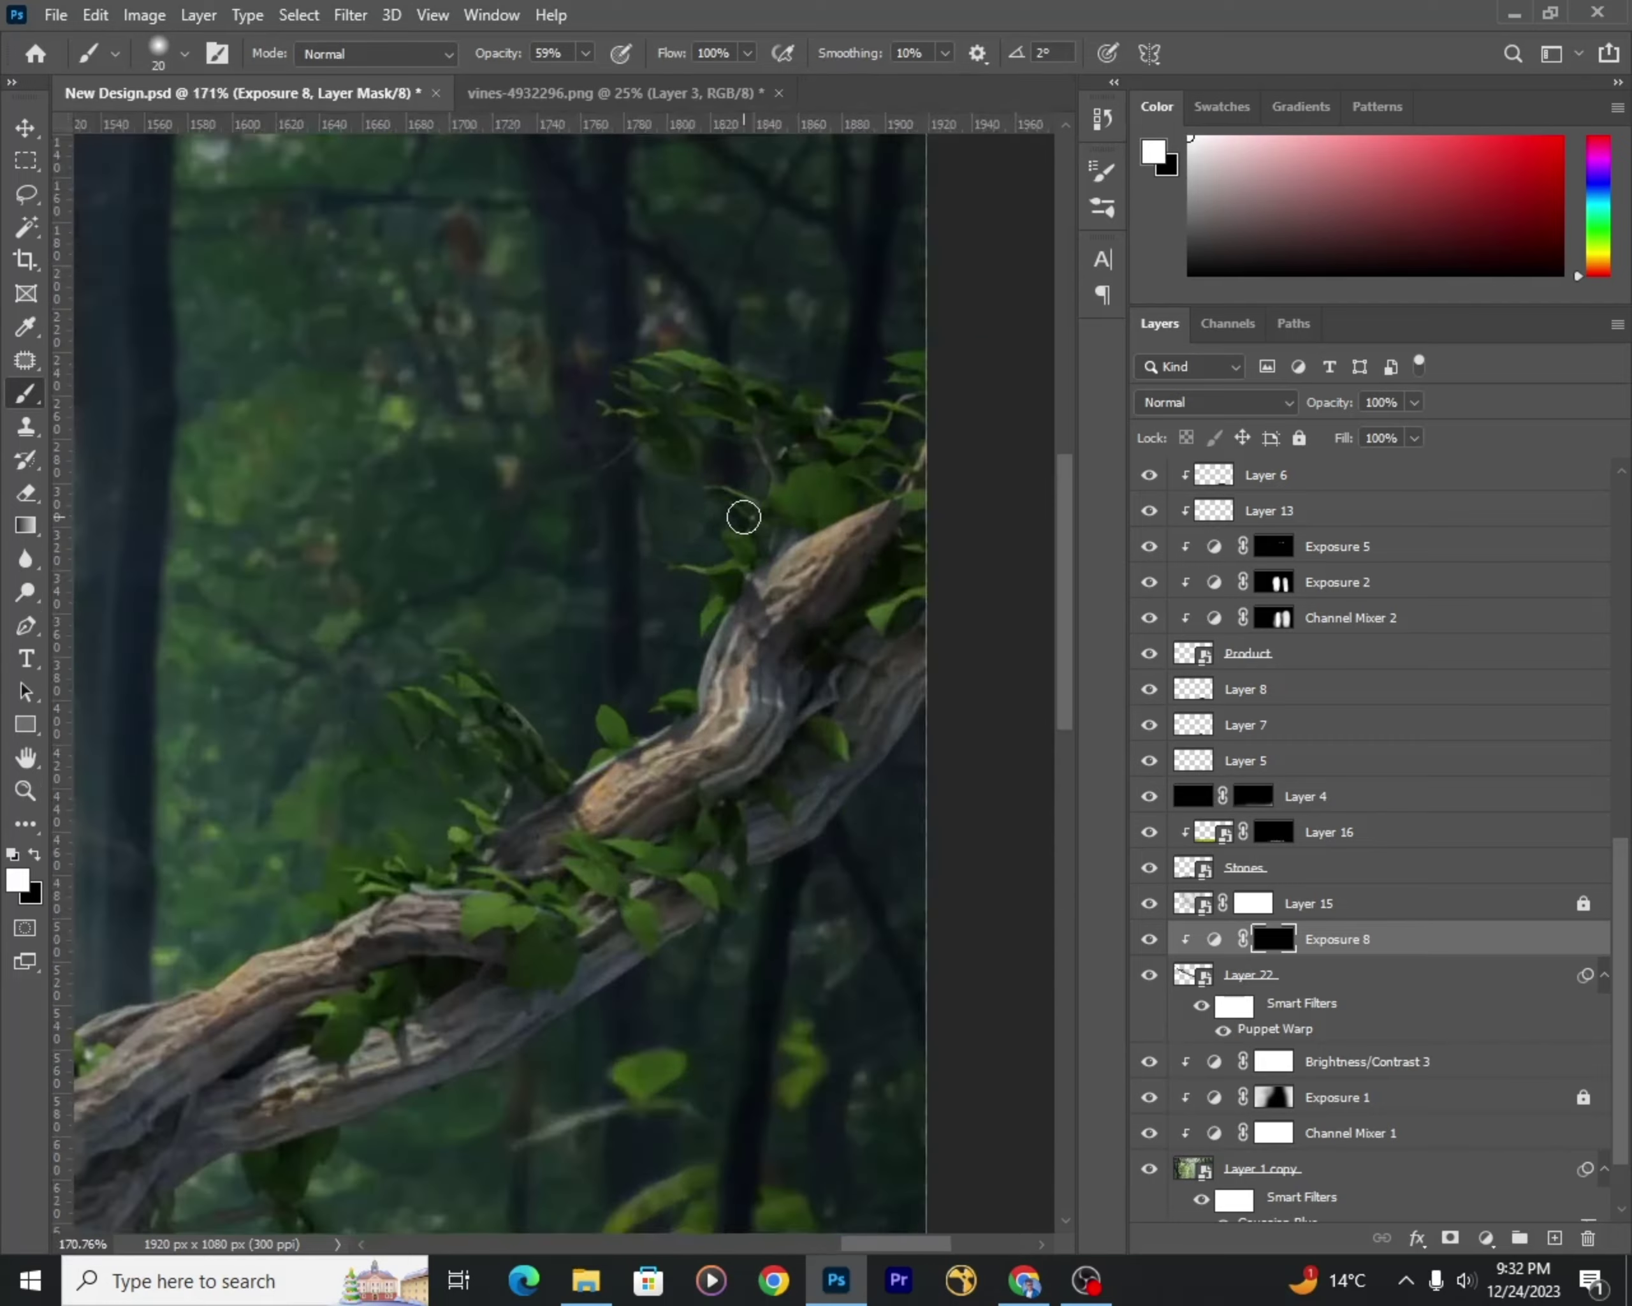
pyautogui.scroll(-3, 743, 518)
pyautogui.hotkey('ctrl', 'i')
pyautogui.scroll(2, 677, 446)
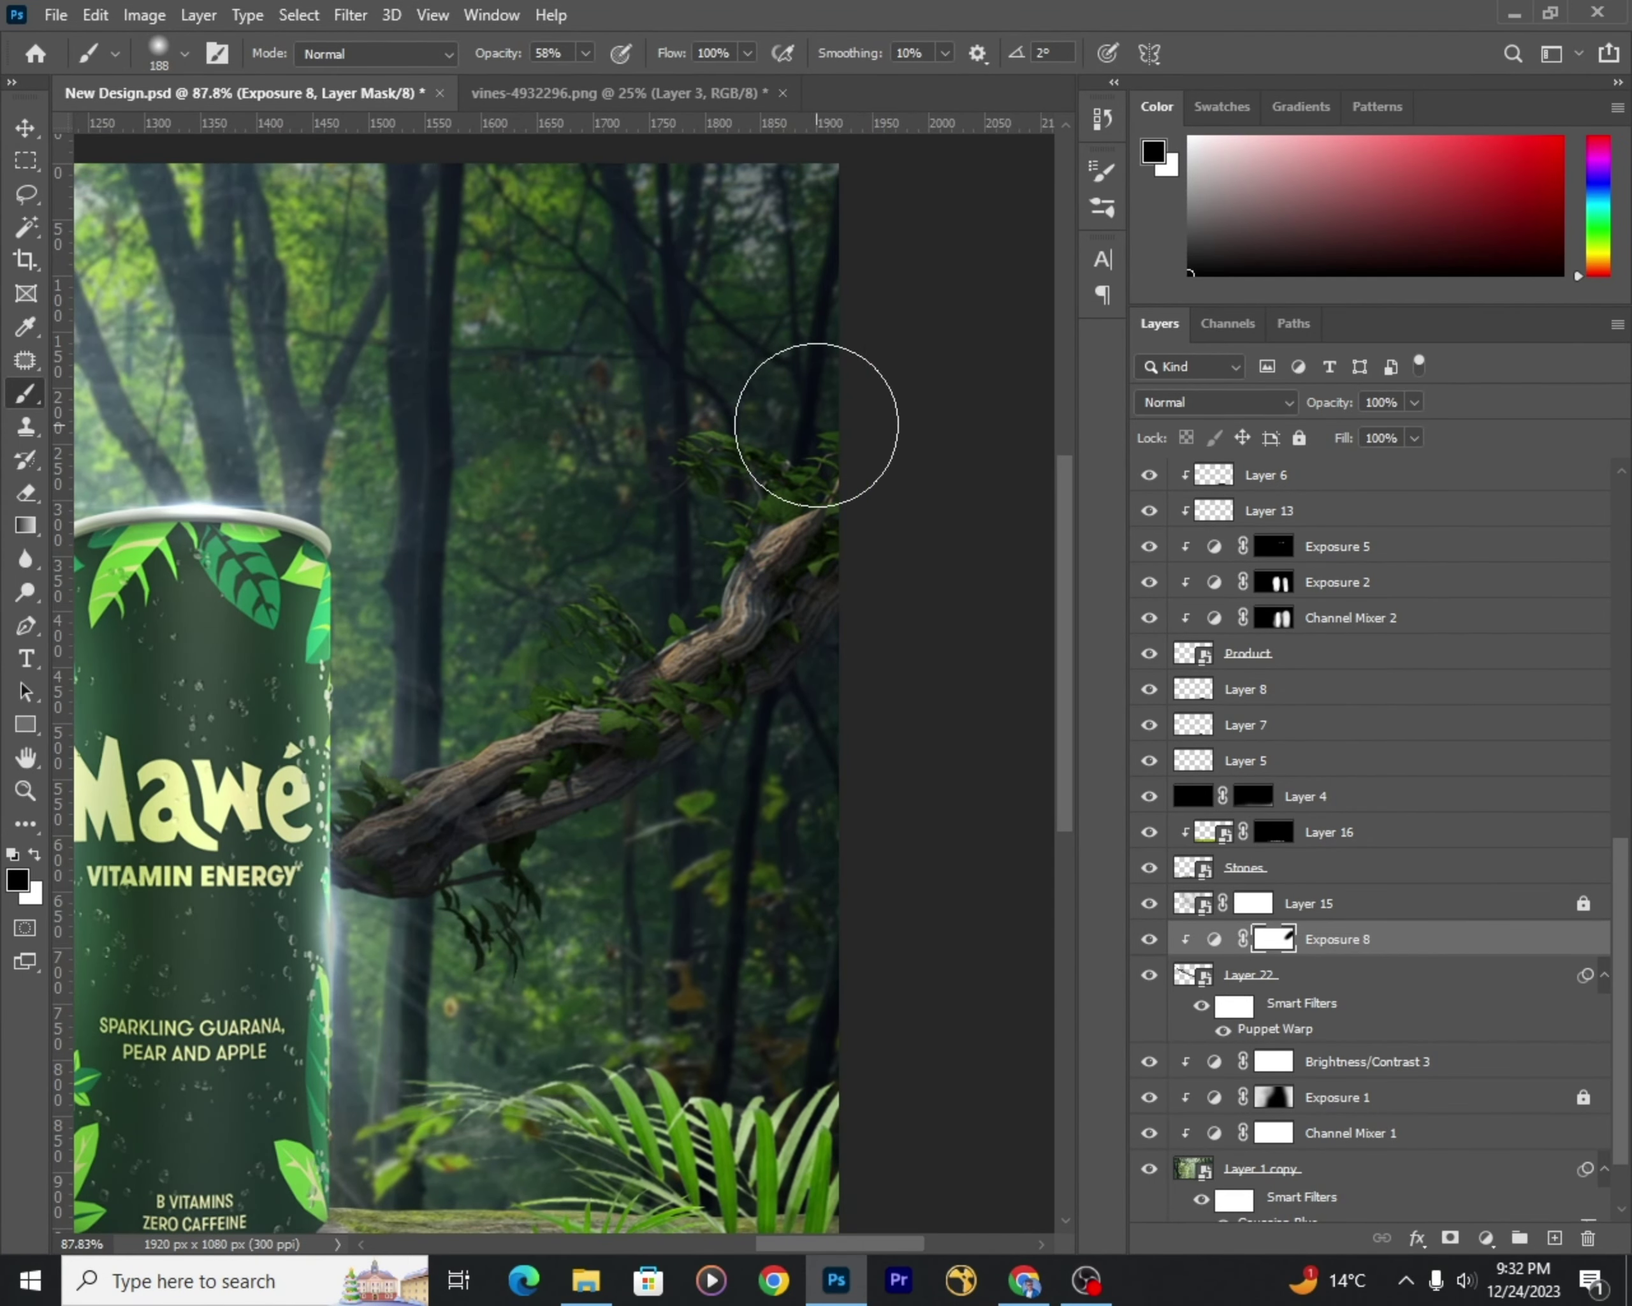
pyautogui.scroll(-1, 529, 693)
pyautogui.scroll(1, 309, 759)
pyautogui.scroll(2, 543, 807)
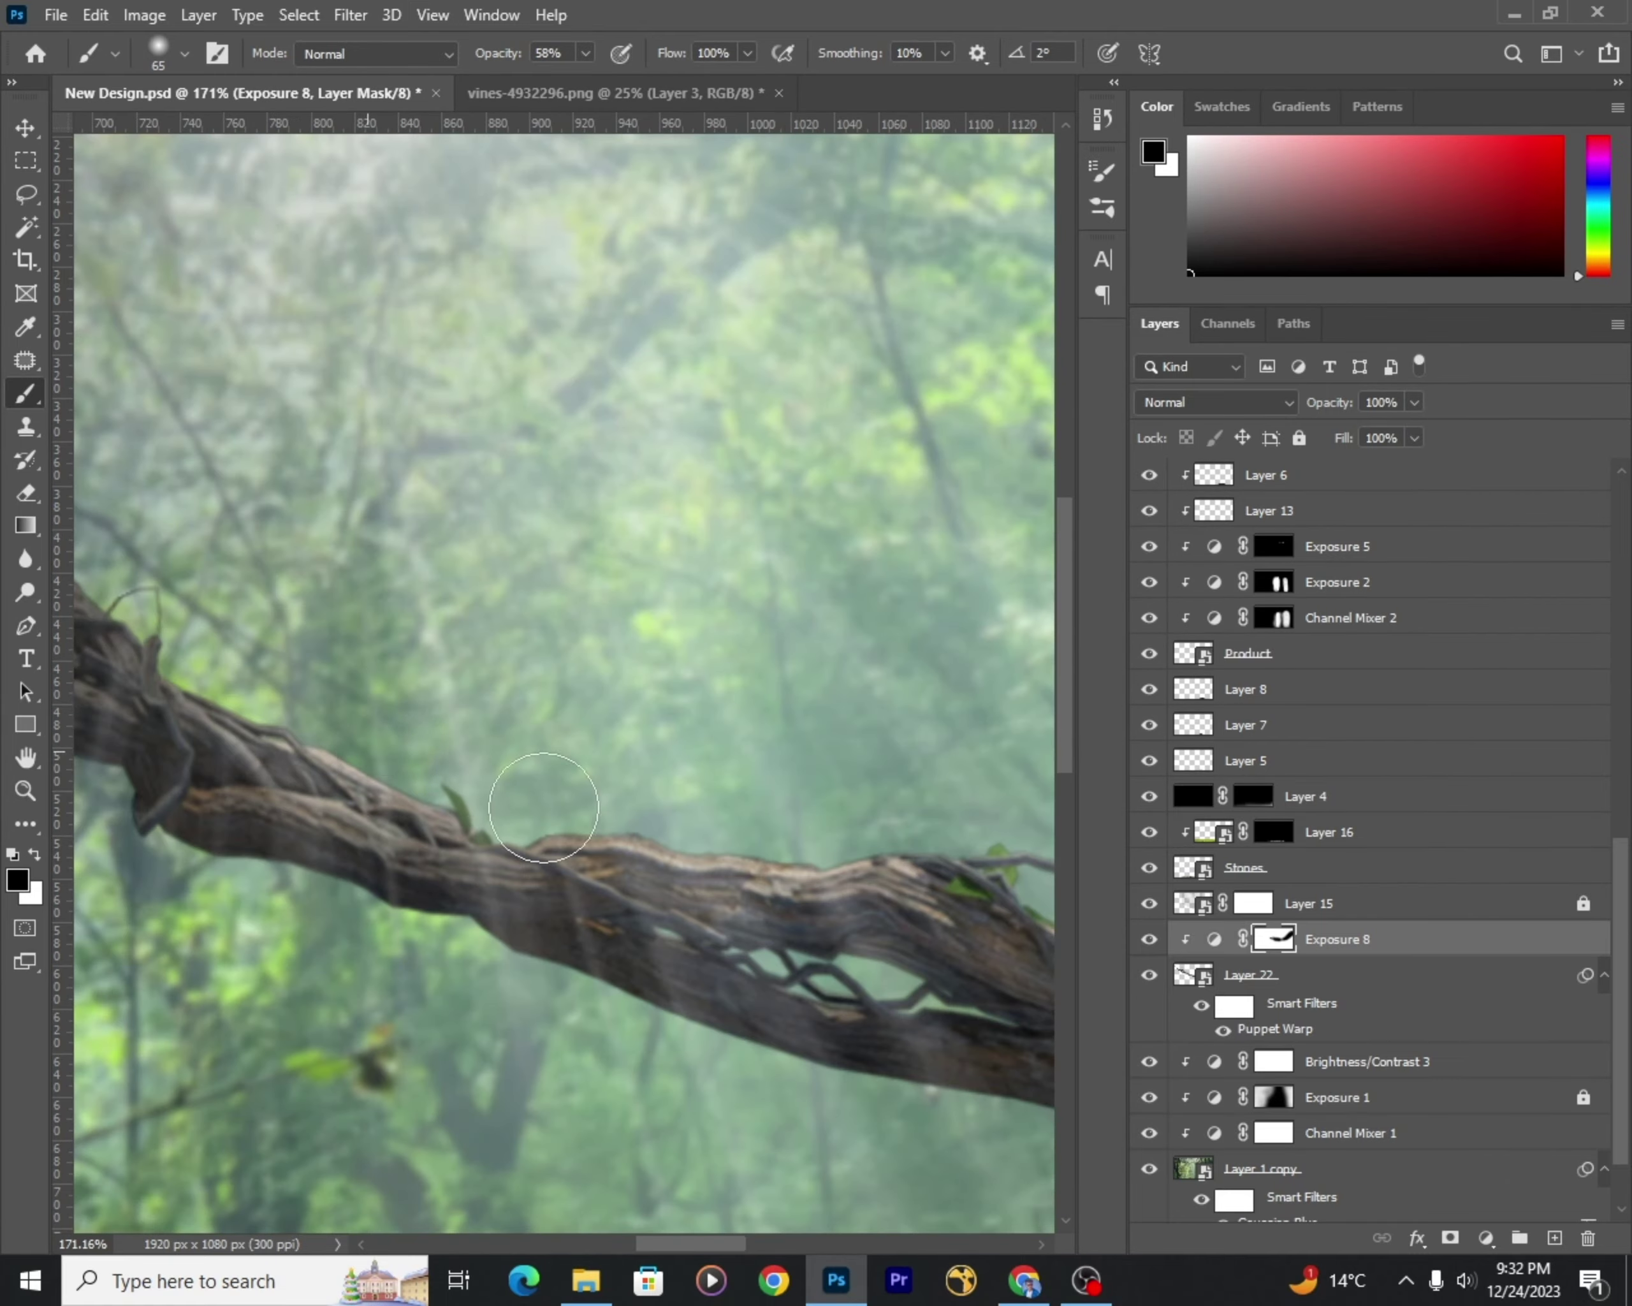
pyautogui.hscroll(-5, 543, 807)
pyautogui.hscroll(-5, 692, 767)
pyautogui.hscroll(-5, 321, 648)
# Step: Refine the darkened vine areas with the brush resized to 65 px, then 83 px
pyautogui.keyDown('alt'); pyautogui.rightClick(726, 570); pyautogui.keyUp('alt')
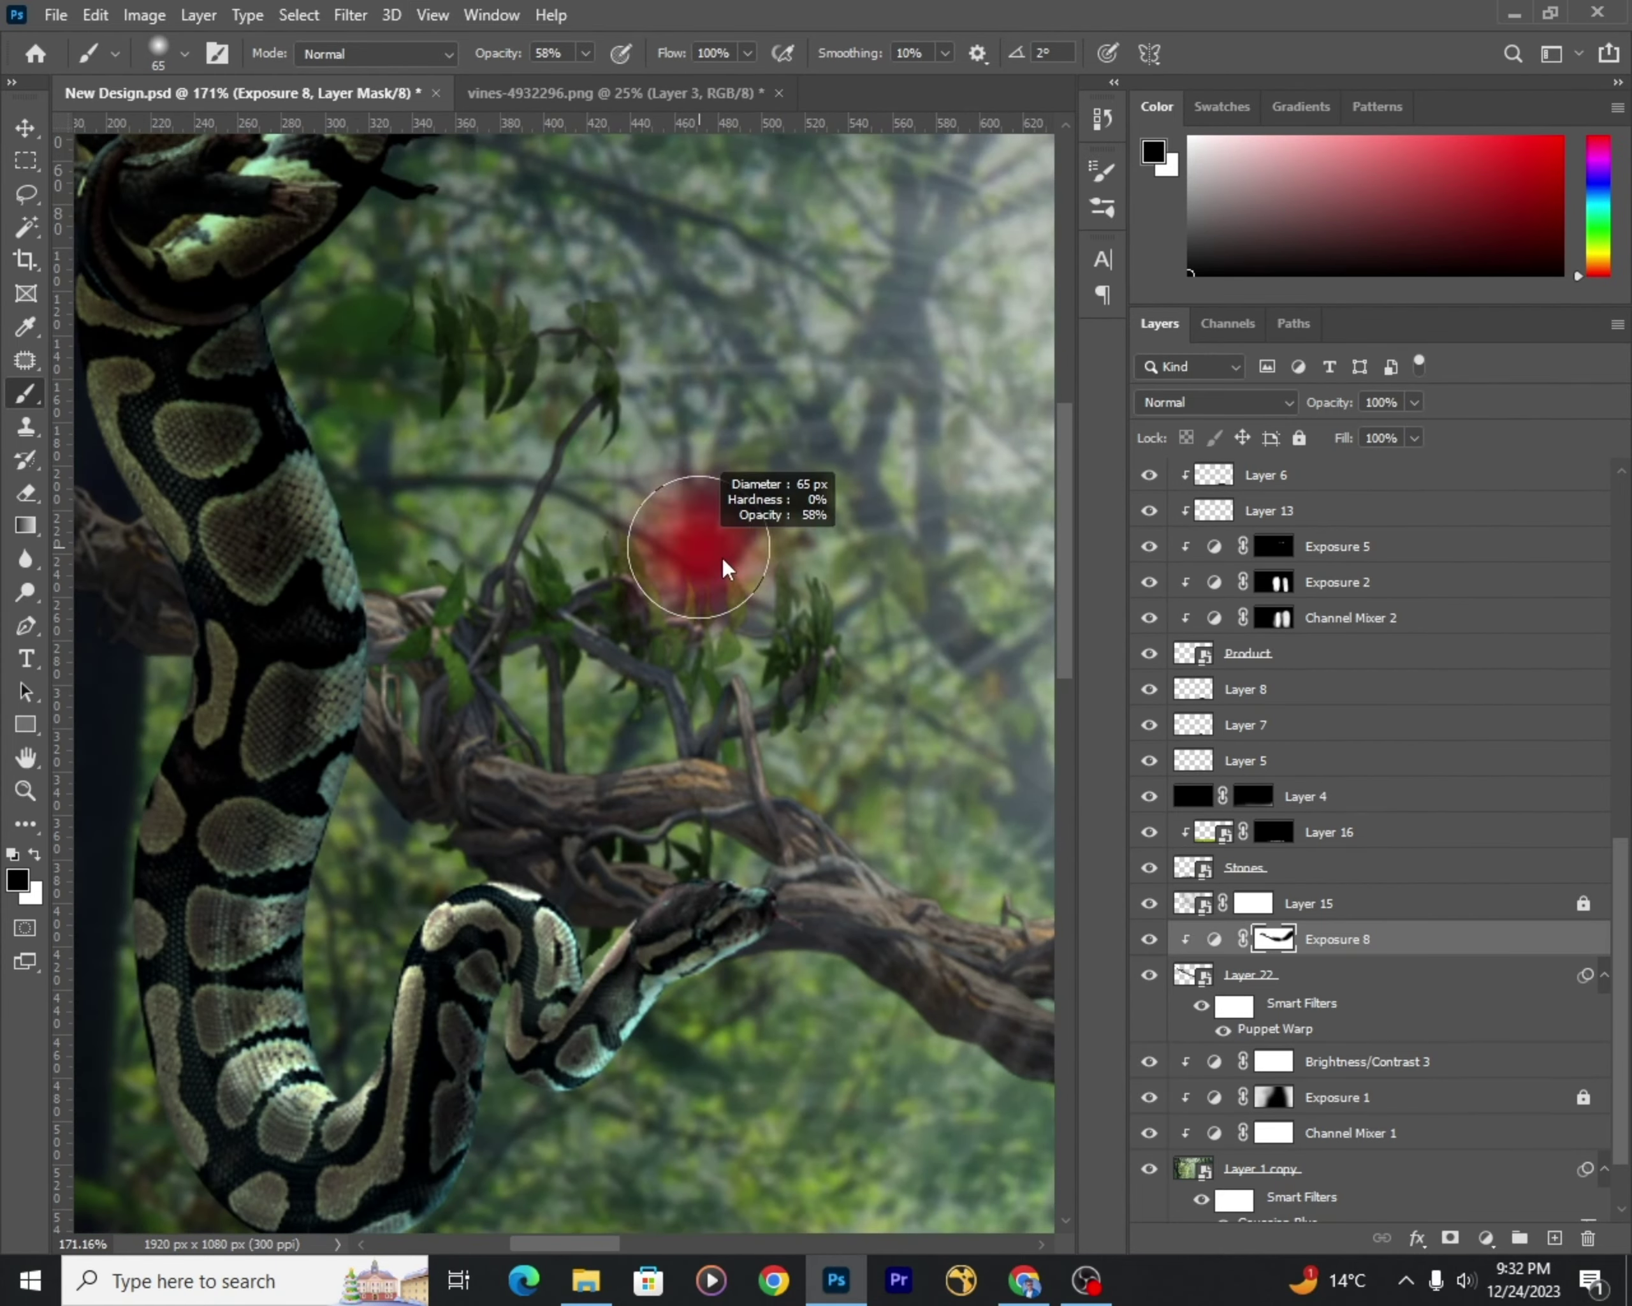
pyautogui.scroll(-2, 346, 492)
pyautogui.scroll(-3, 809, 791)
pyautogui.scroll(5, 809, 791)
pyautogui.keyDown('alt'); pyautogui.rightClick(645, 596); pyautogui.keyUp('alt')
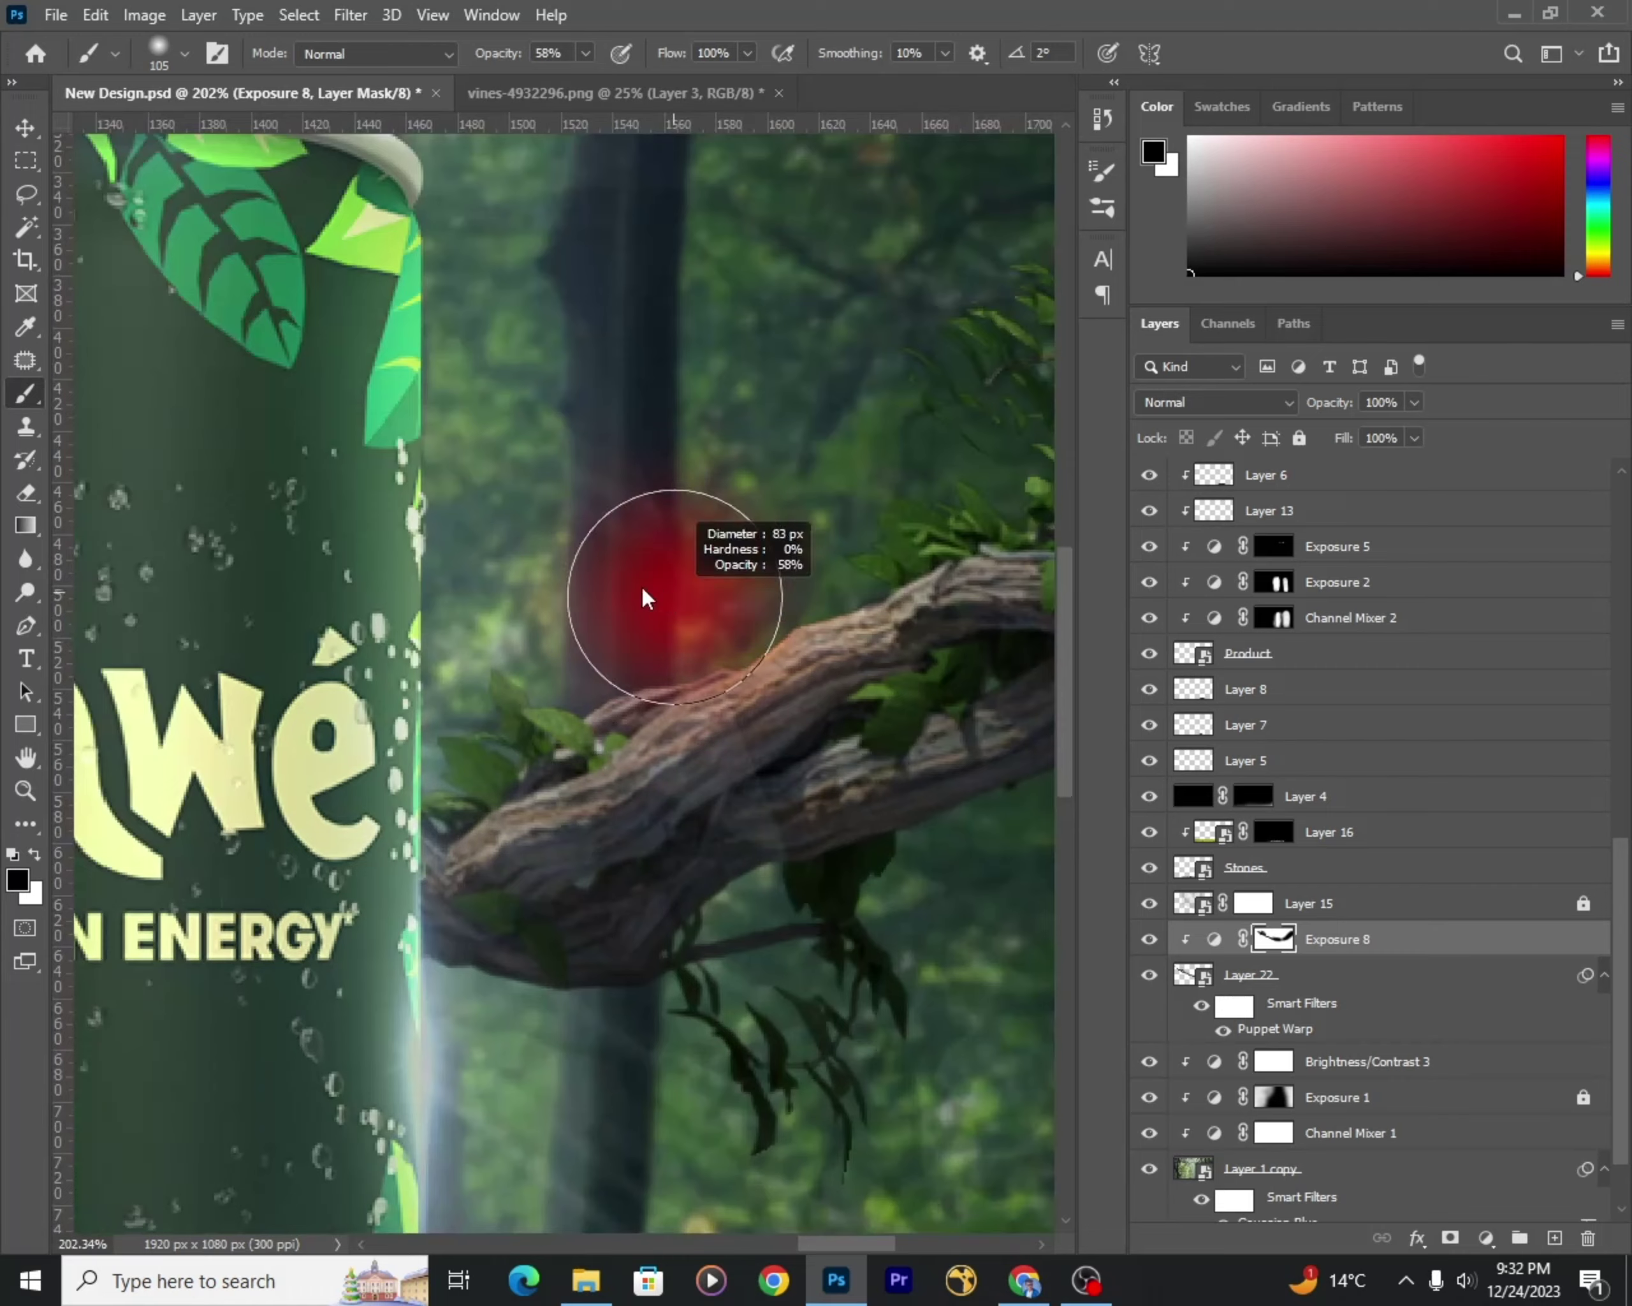
pyautogui.scroll(-3, 646, 596)
pyautogui.press('v')
# Step: Add a clipped Levels adjustment to the vine with midtone 1.14 and output 20–205
pyautogui.scroll(-2, 768, 350)
pyautogui.scroll(2, 846, 564)
pyautogui.scroll(-1, 846, 565)
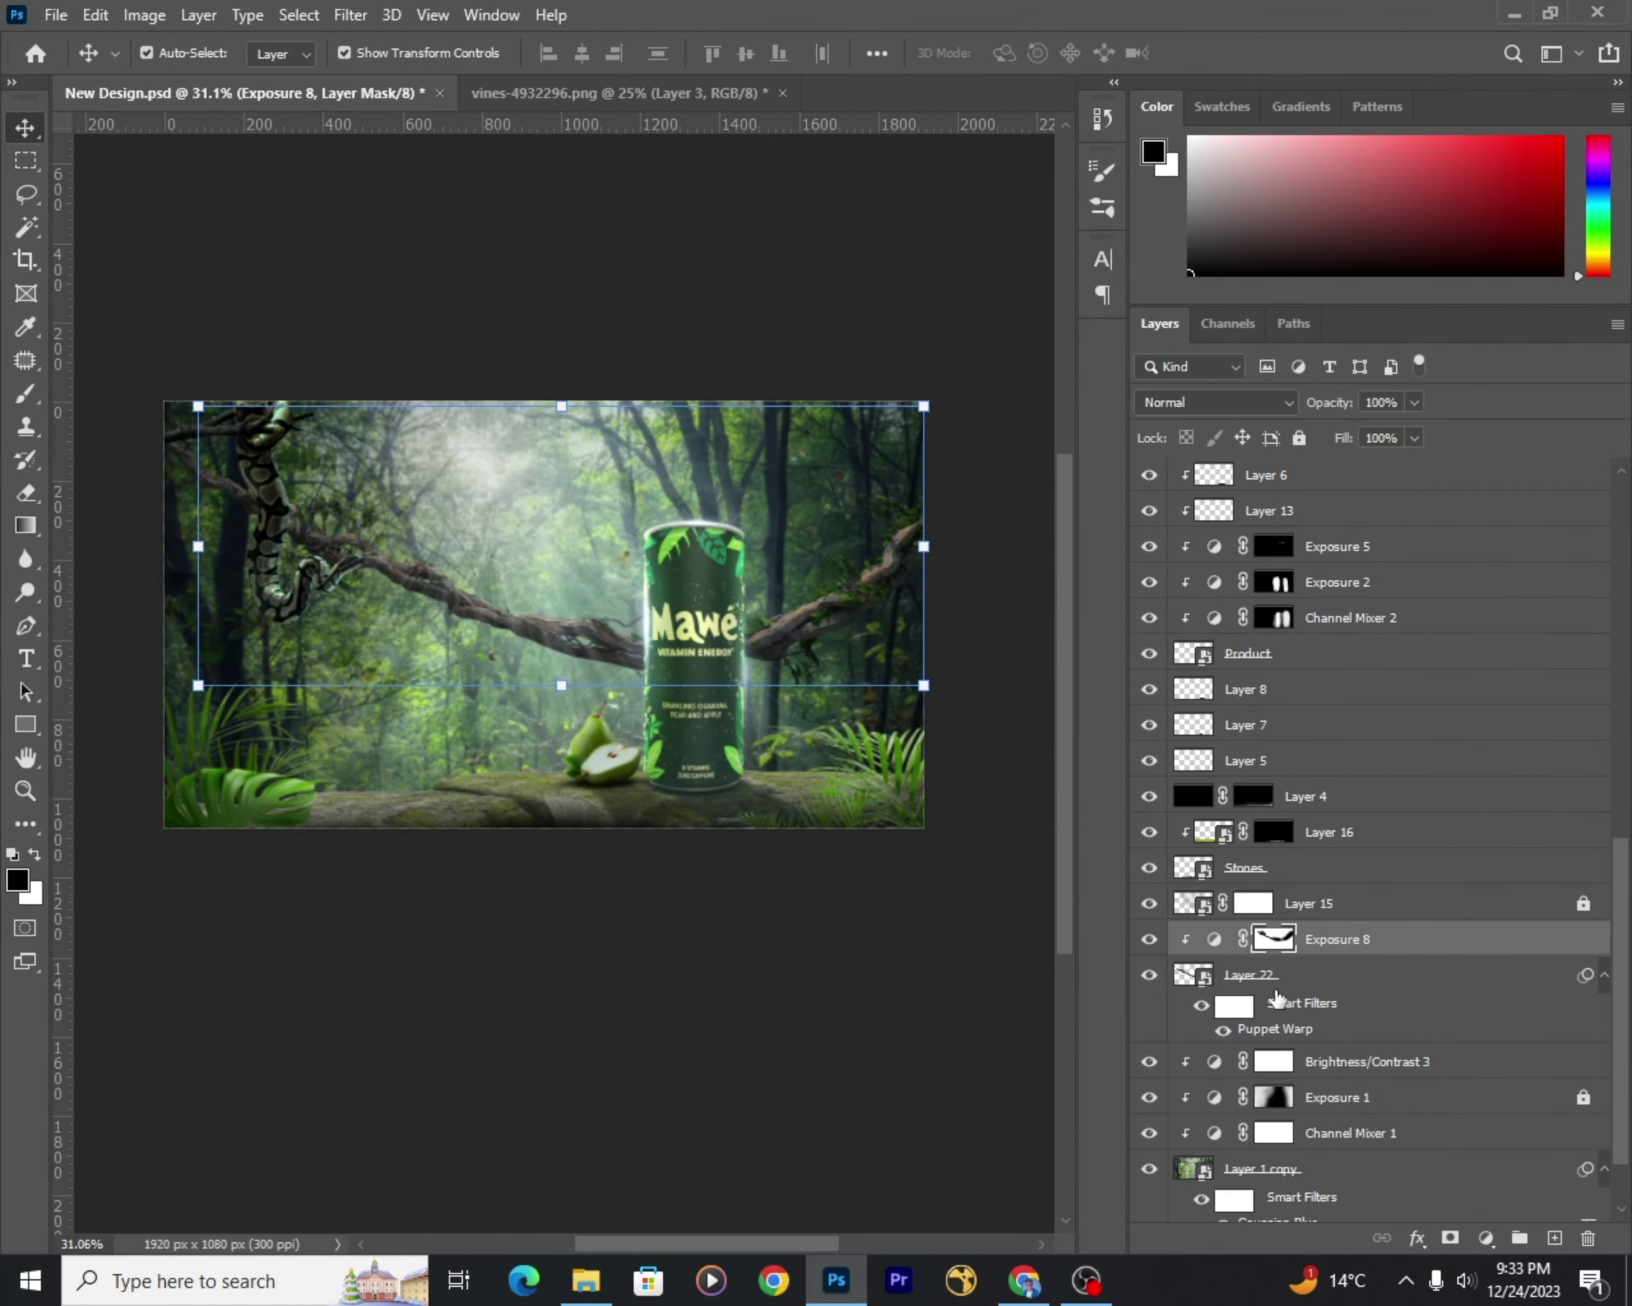
pyautogui.click(1485, 1237)
pyautogui.click(1494, 897)
pyautogui.moveTo(874, 496); pyautogui.dragTo(1002, 498)
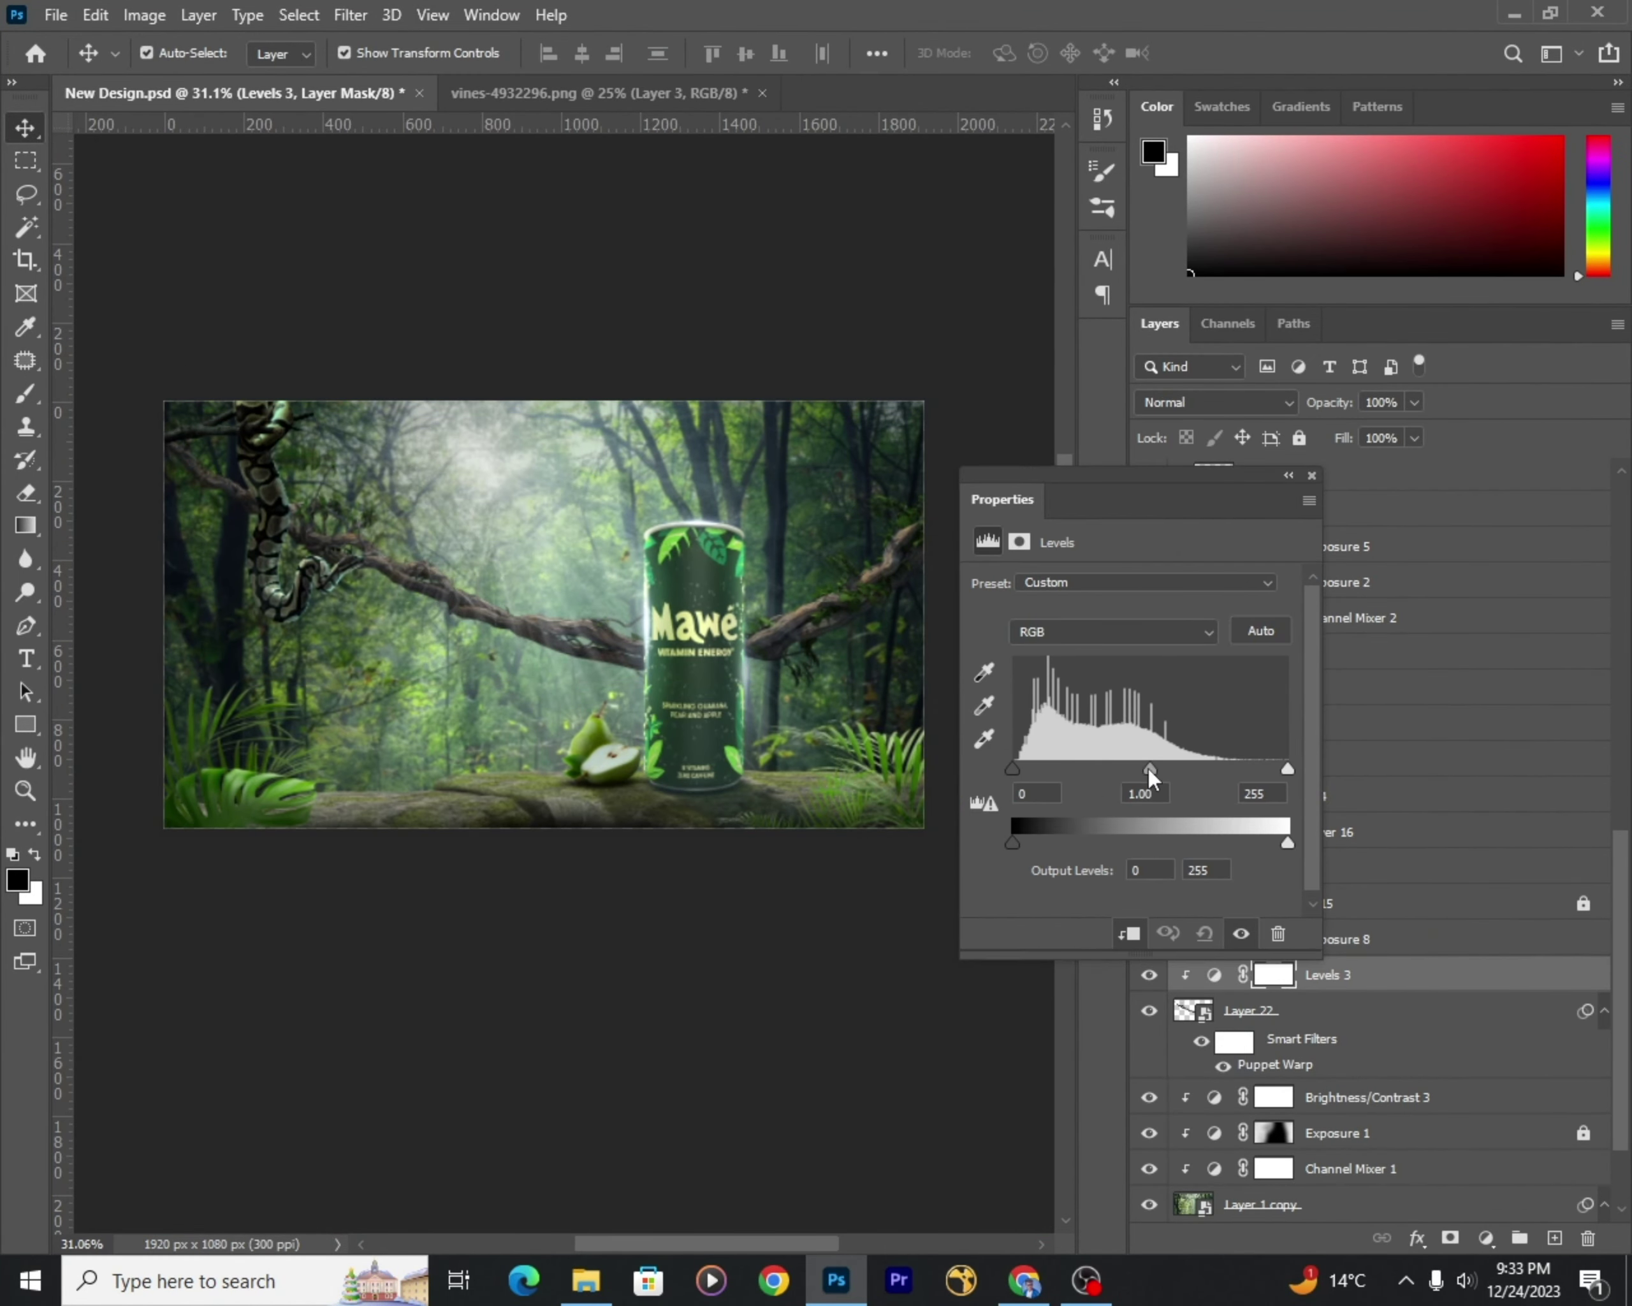
pyautogui.moveTo(1121, 768); pyautogui.dragTo(1125, 768)
pyautogui.moveTo(1287, 842); pyautogui.dragTo(1243, 842)
pyautogui.click(1311, 475)
# Step: Shrink the thin vine Layer 23, rotate it and move it up-left
pyautogui.scroll(-2, 615, 638)
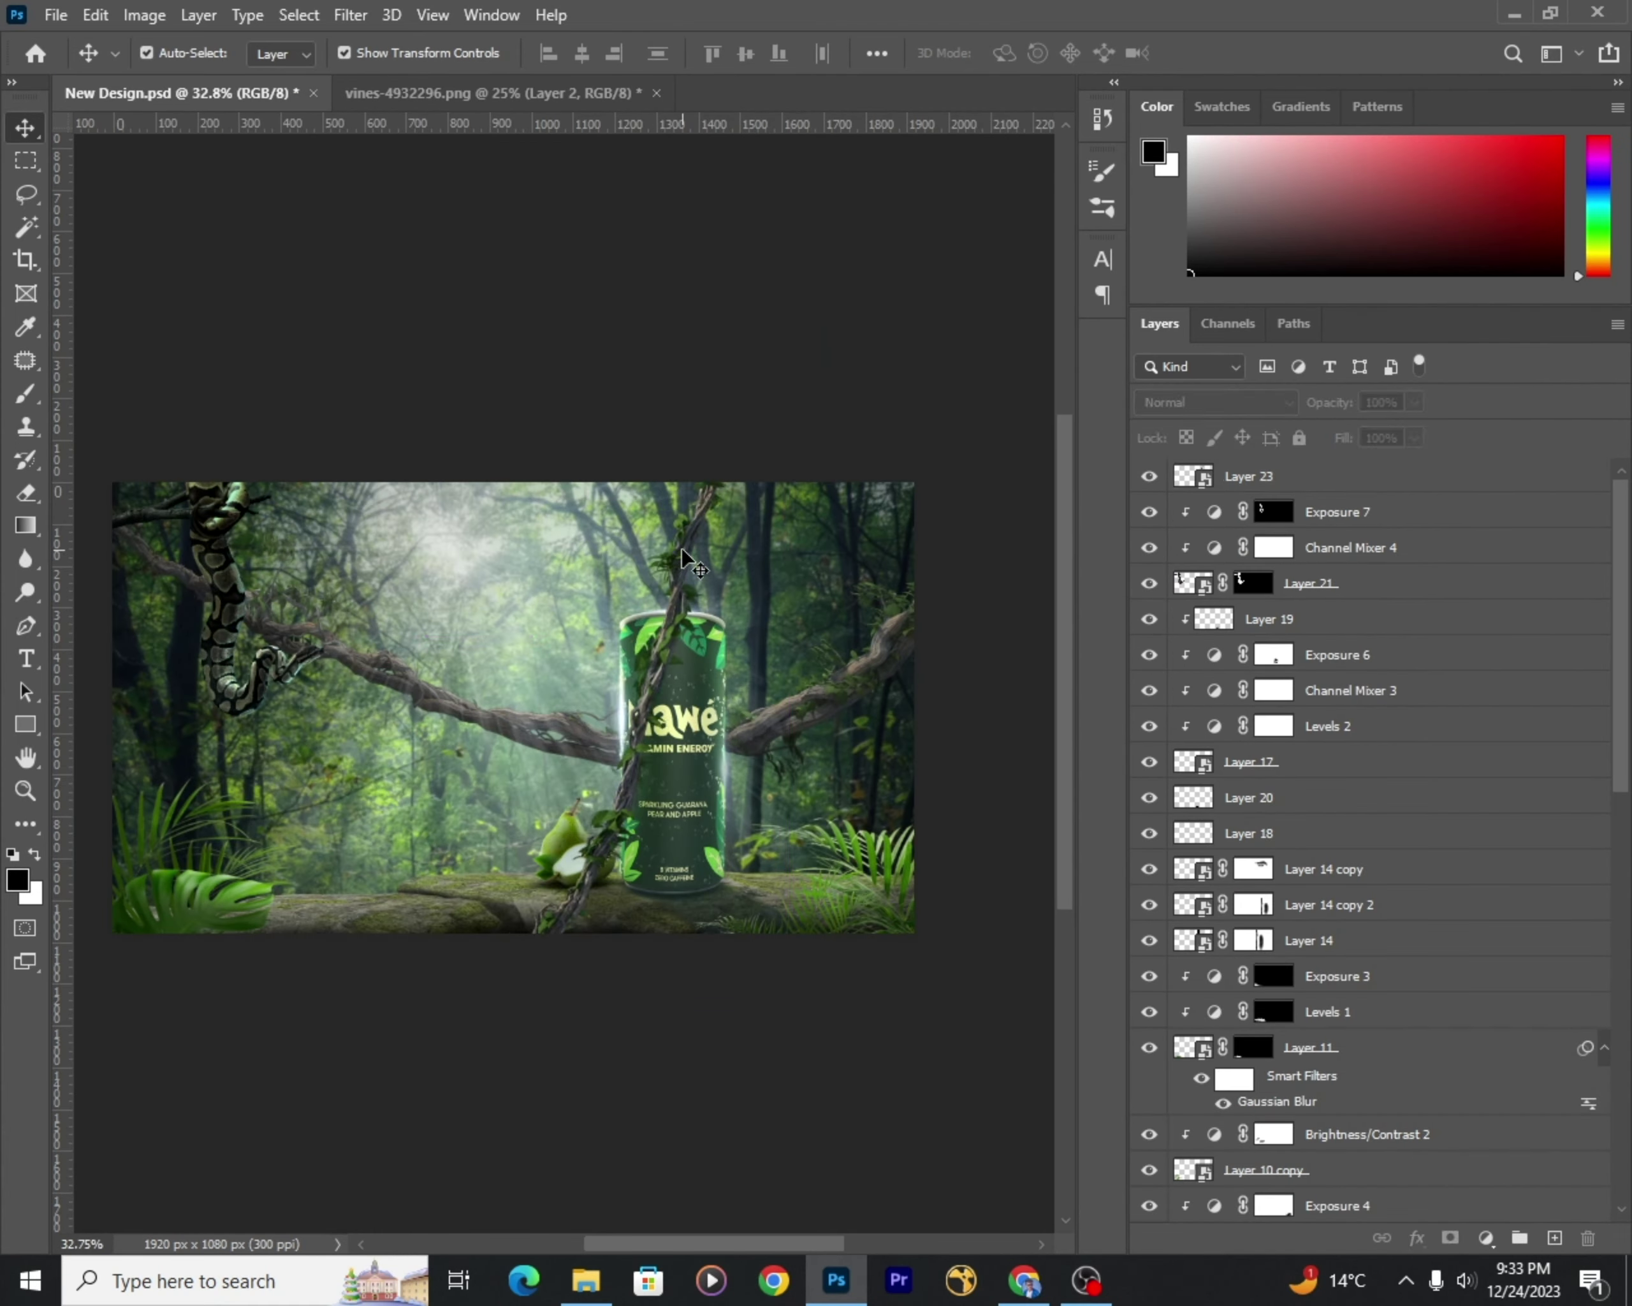
pyautogui.click(684, 562)
pyautogui.hotkey('ctrl', 't')
pyautogui.moveTo(98, 262); pyautogui.dragTo(496, 518)
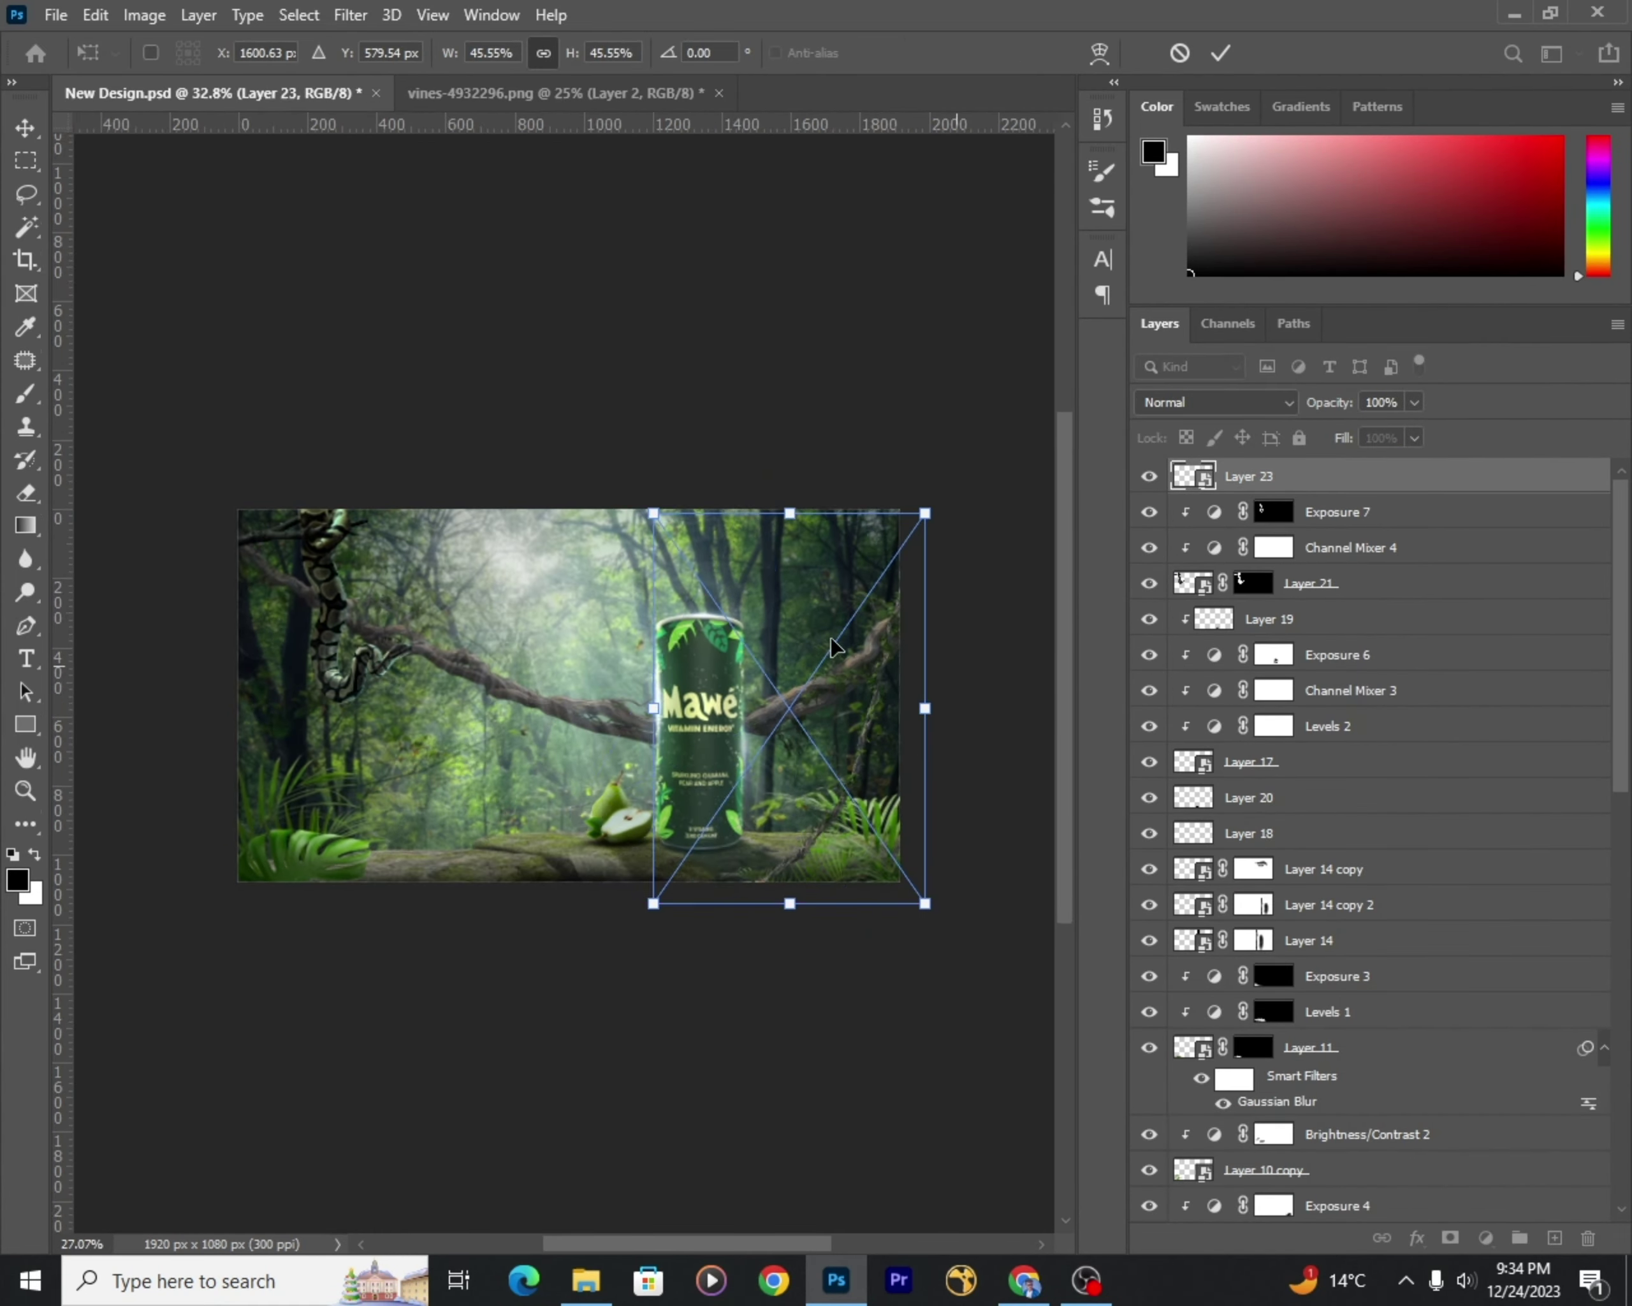
pyautogui.moveTo(836, 646)
pyautogui.mouseDown()
pyautogui.moveTo(532, 569)
pyautogui.moveTo(576, 576)
pyautogui.mouseUp()
# Step: Commit Layer 23's new size and angle, then duplicate the thin vine
pyautogui.scroll(3, 864, 412)
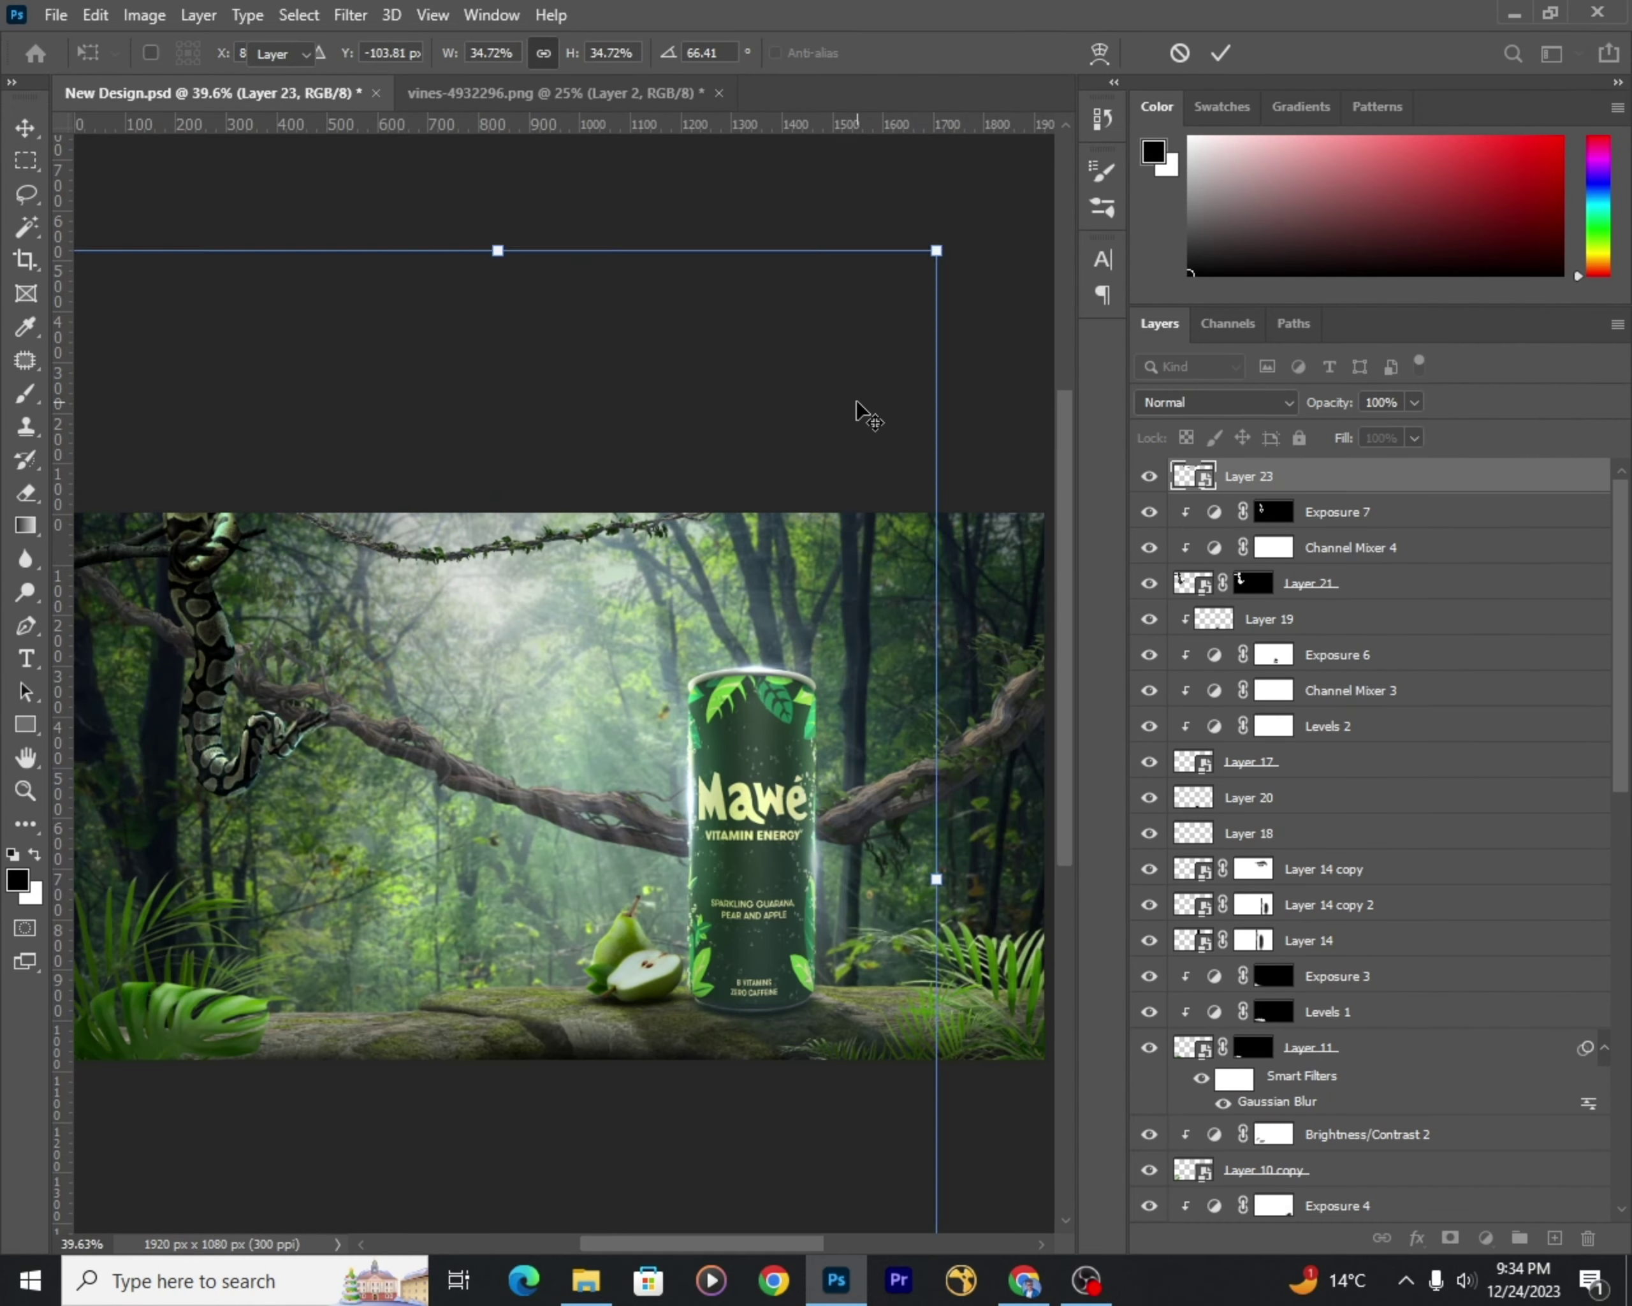
pyautogui.scroll(-1, 863, 412)
pyautogui.press('Return')
pyautogui.hotkey('ctrl', 'j')
# Step: Scale the vine copy to 50%, flip it vertically and angle it across the canopy
pyautogui.hotkey('ctrl', 't')
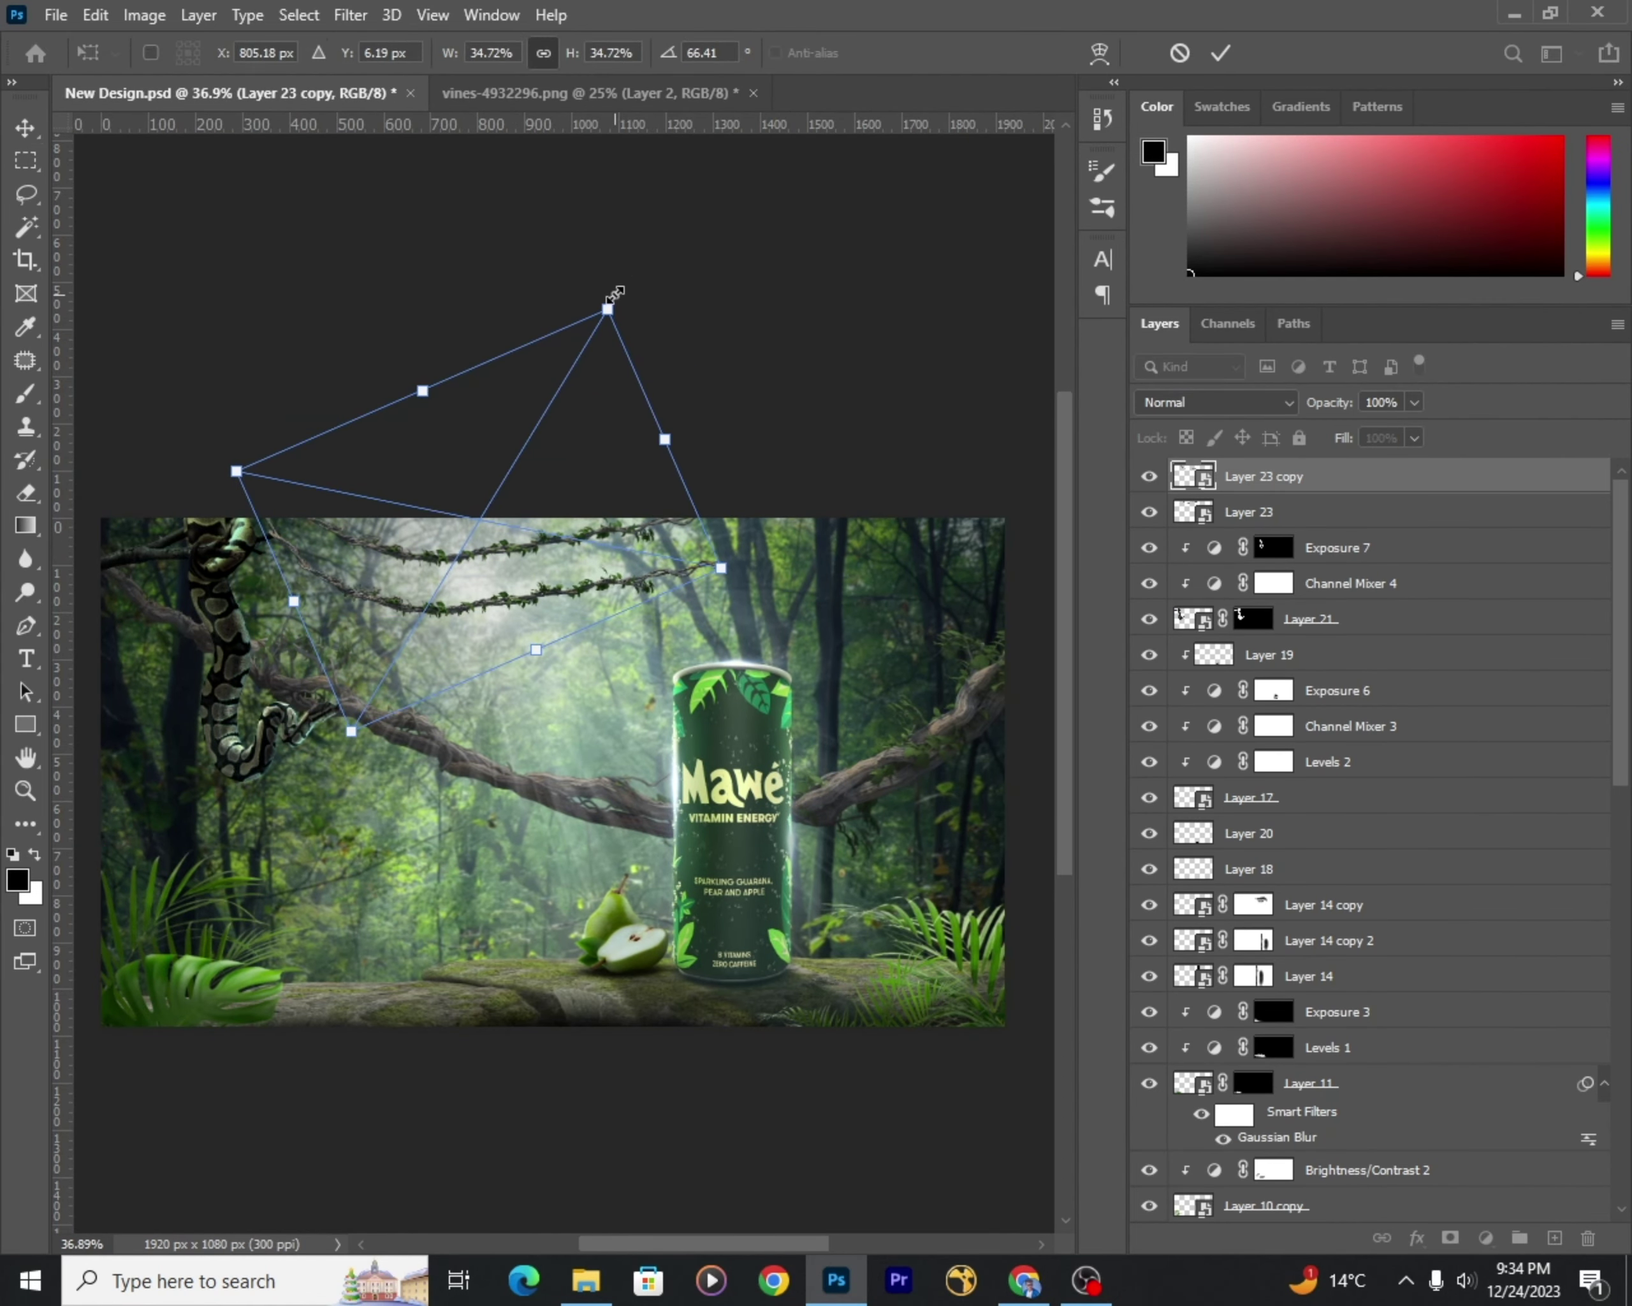
pyautogui.moveTo(615, 292); pyautogui.dragTo(663, 220)
pyautogui.rightClick(553, 623)
pyautogui.click(627, 1044)
pyautogui.scroll(-2, 626, 841)
pyautogui.scroll(-2, 753, 537)
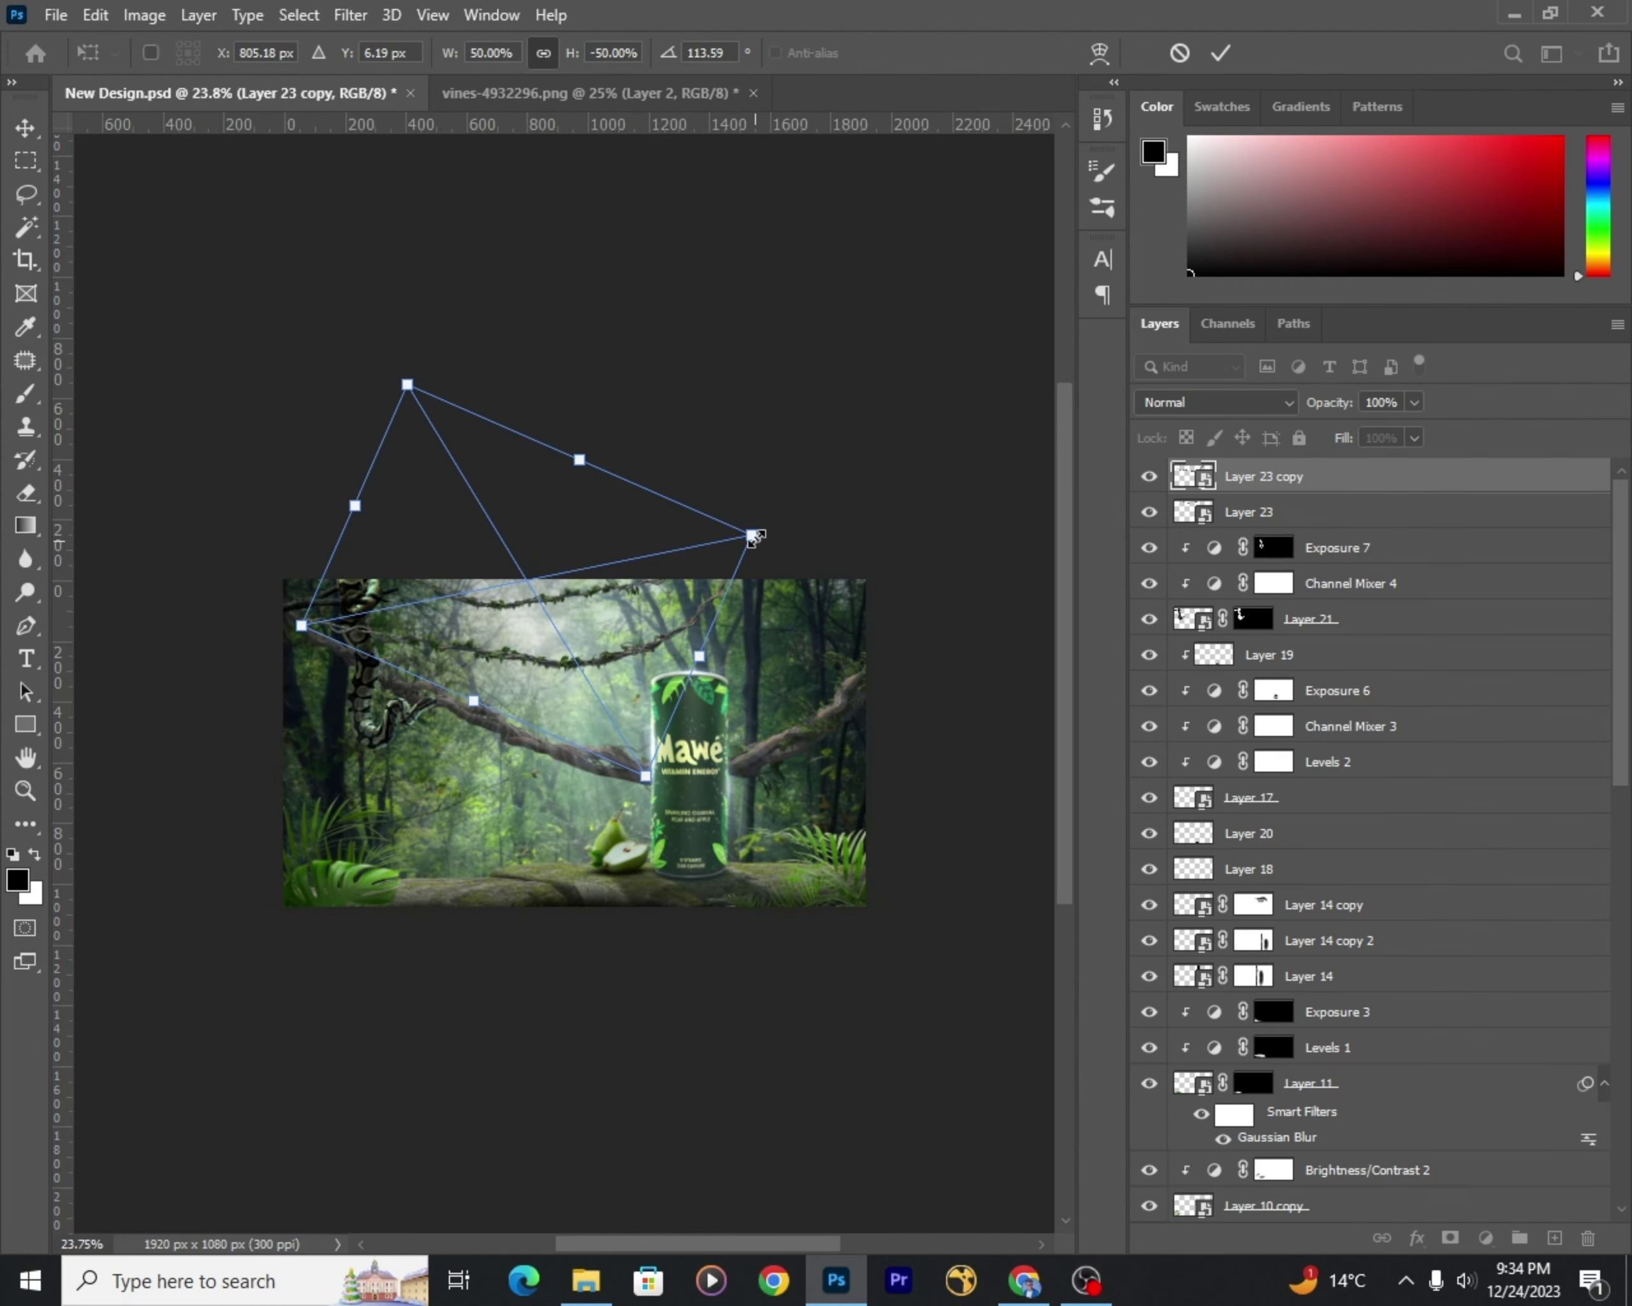
pyautogui.moveTo(753, 537); pyautogui.dragTo(773, 529)
pyautogui.press('Return')
# Step: Puppet Warp the vine copy, raising its left end and making its middle sag
pyautogui.click(144, 15)
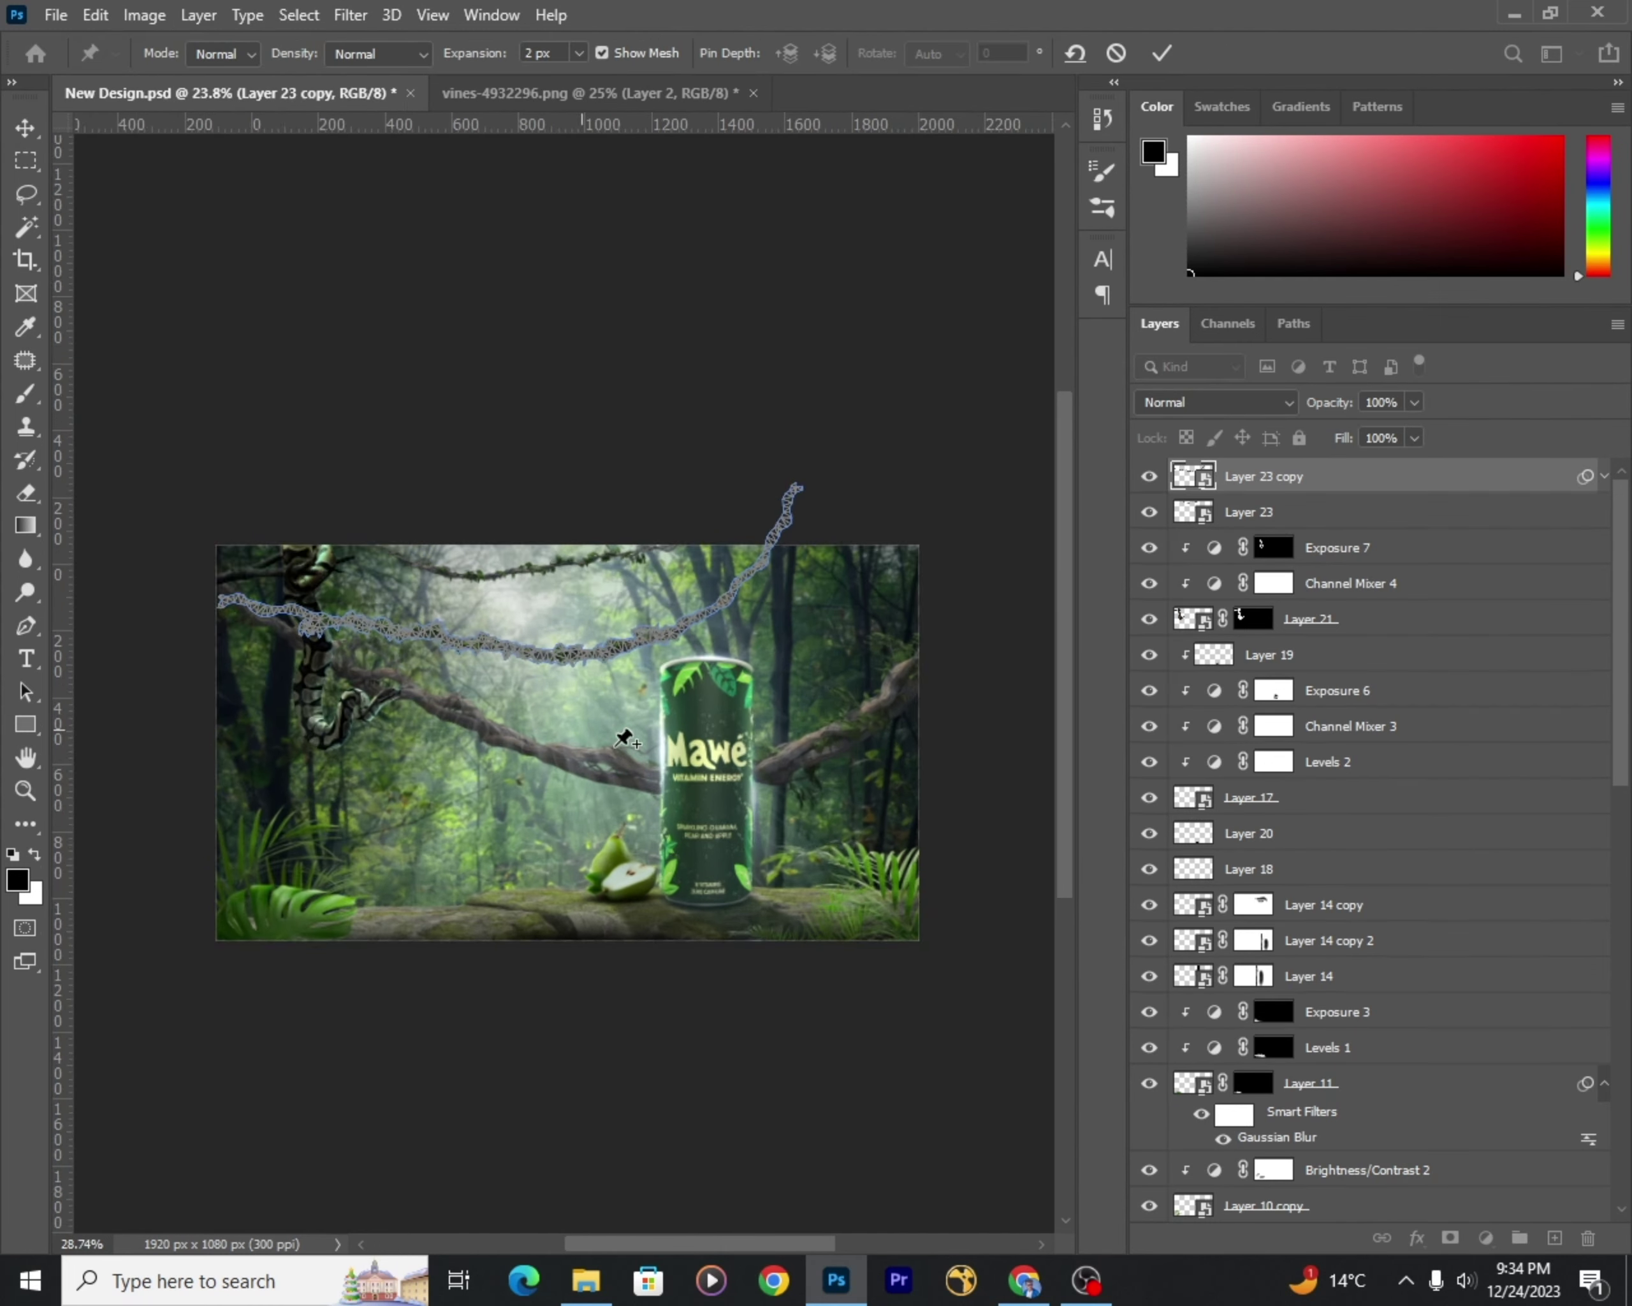
pyautogui.scroll(3, 625, 738)
pyautogui.click(826, 455)
pyautogui.moveTo(165, 570); pyautogui.dragTo(187, 490)
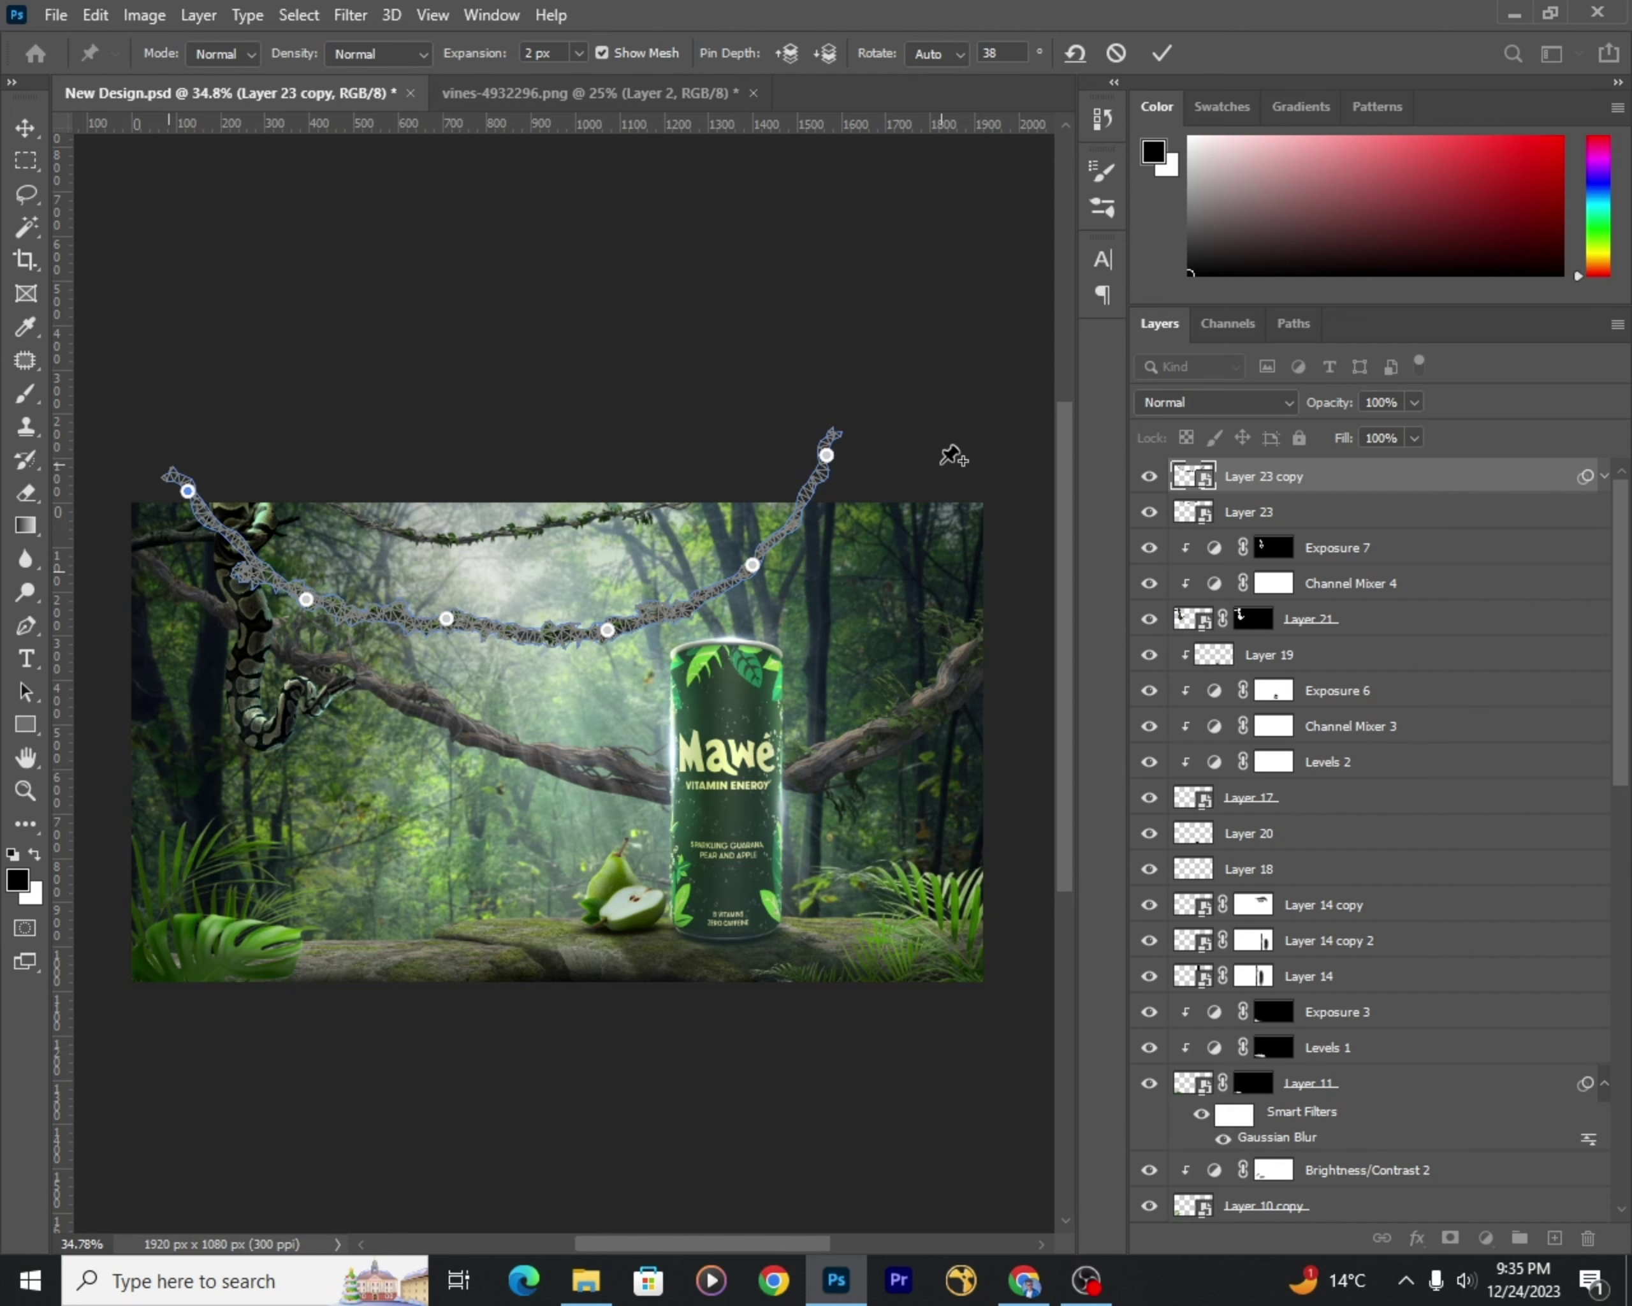
pyautogui.moveTo(447, 618); pyautogui.dragTo(447, 630)
pyautogui.moveTo(607, 629)
pyautogui.mouseDown()
pyautogui.moveTo(569, 650)
pyautogui.moveTo(583, 656)
pyautogui.mouseUp()
pyautogui.press('Return')
pyautogui.scroll(-1, 682, 623)
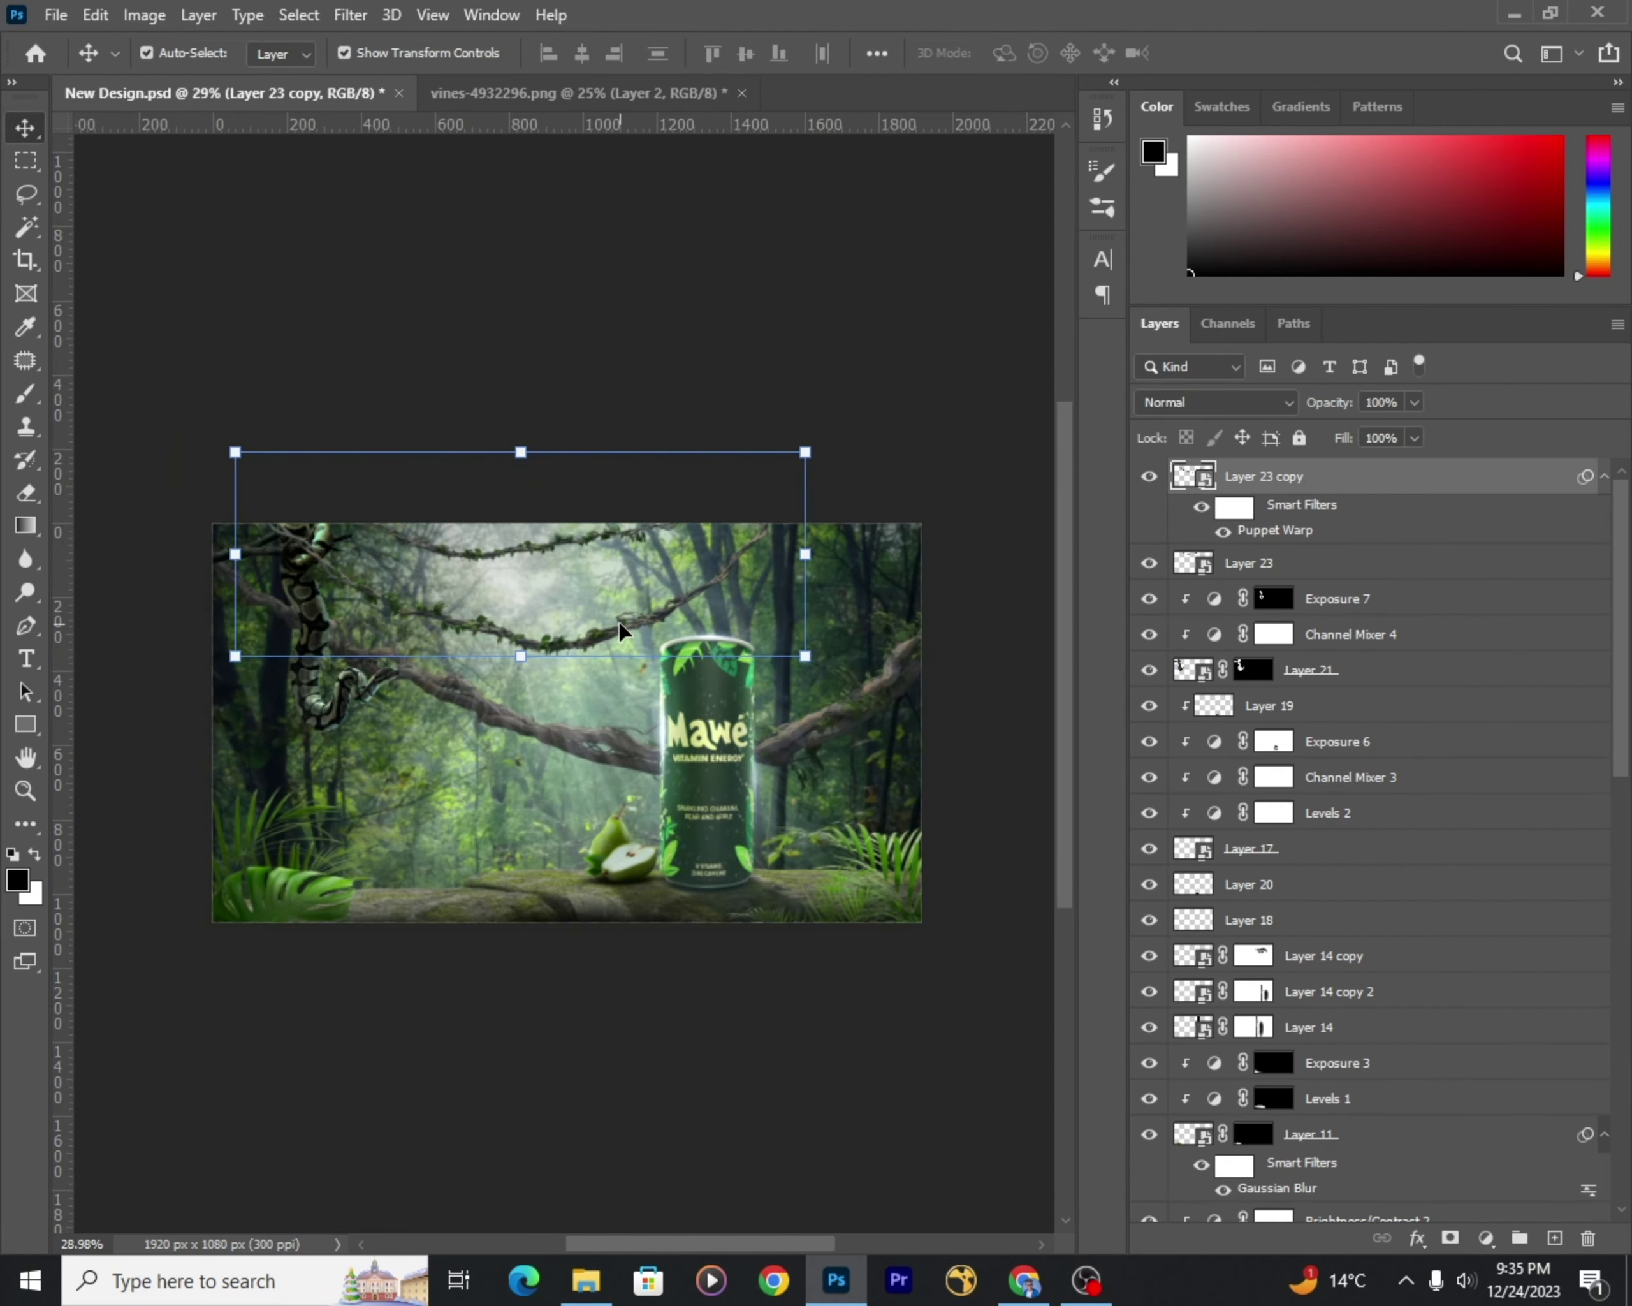
pyautogui.click(301, 558)
pyautogui.press('Return')
pyautogui.press('Escape')
pyautogui.scroll(-2, 627, 423)
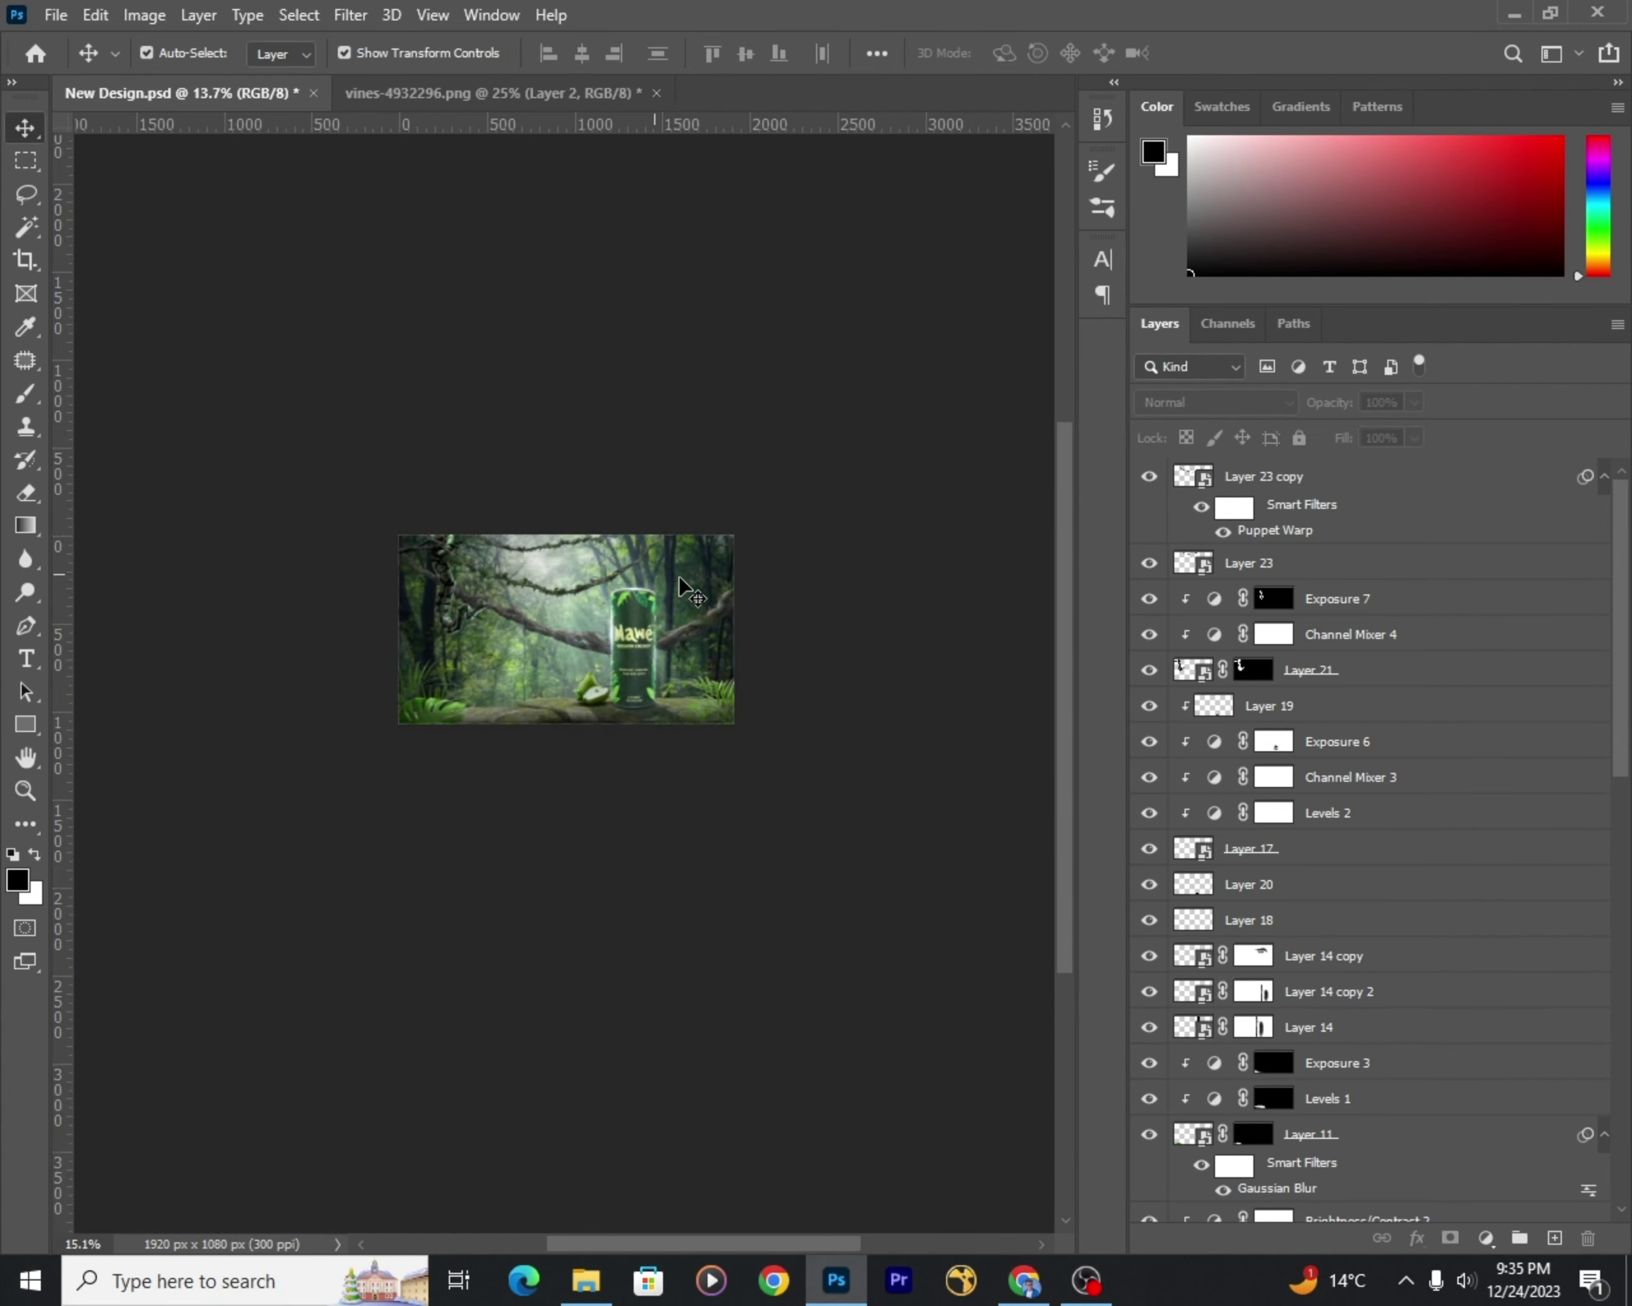
# Step: Add a Levels adjustment to the thin vine, lowering its output highlights and tweaking input levels
pyautogui.scroll(5, 544, 603)
pyautogui.click(521, 514)
pyautogui.click(1485, 1237)
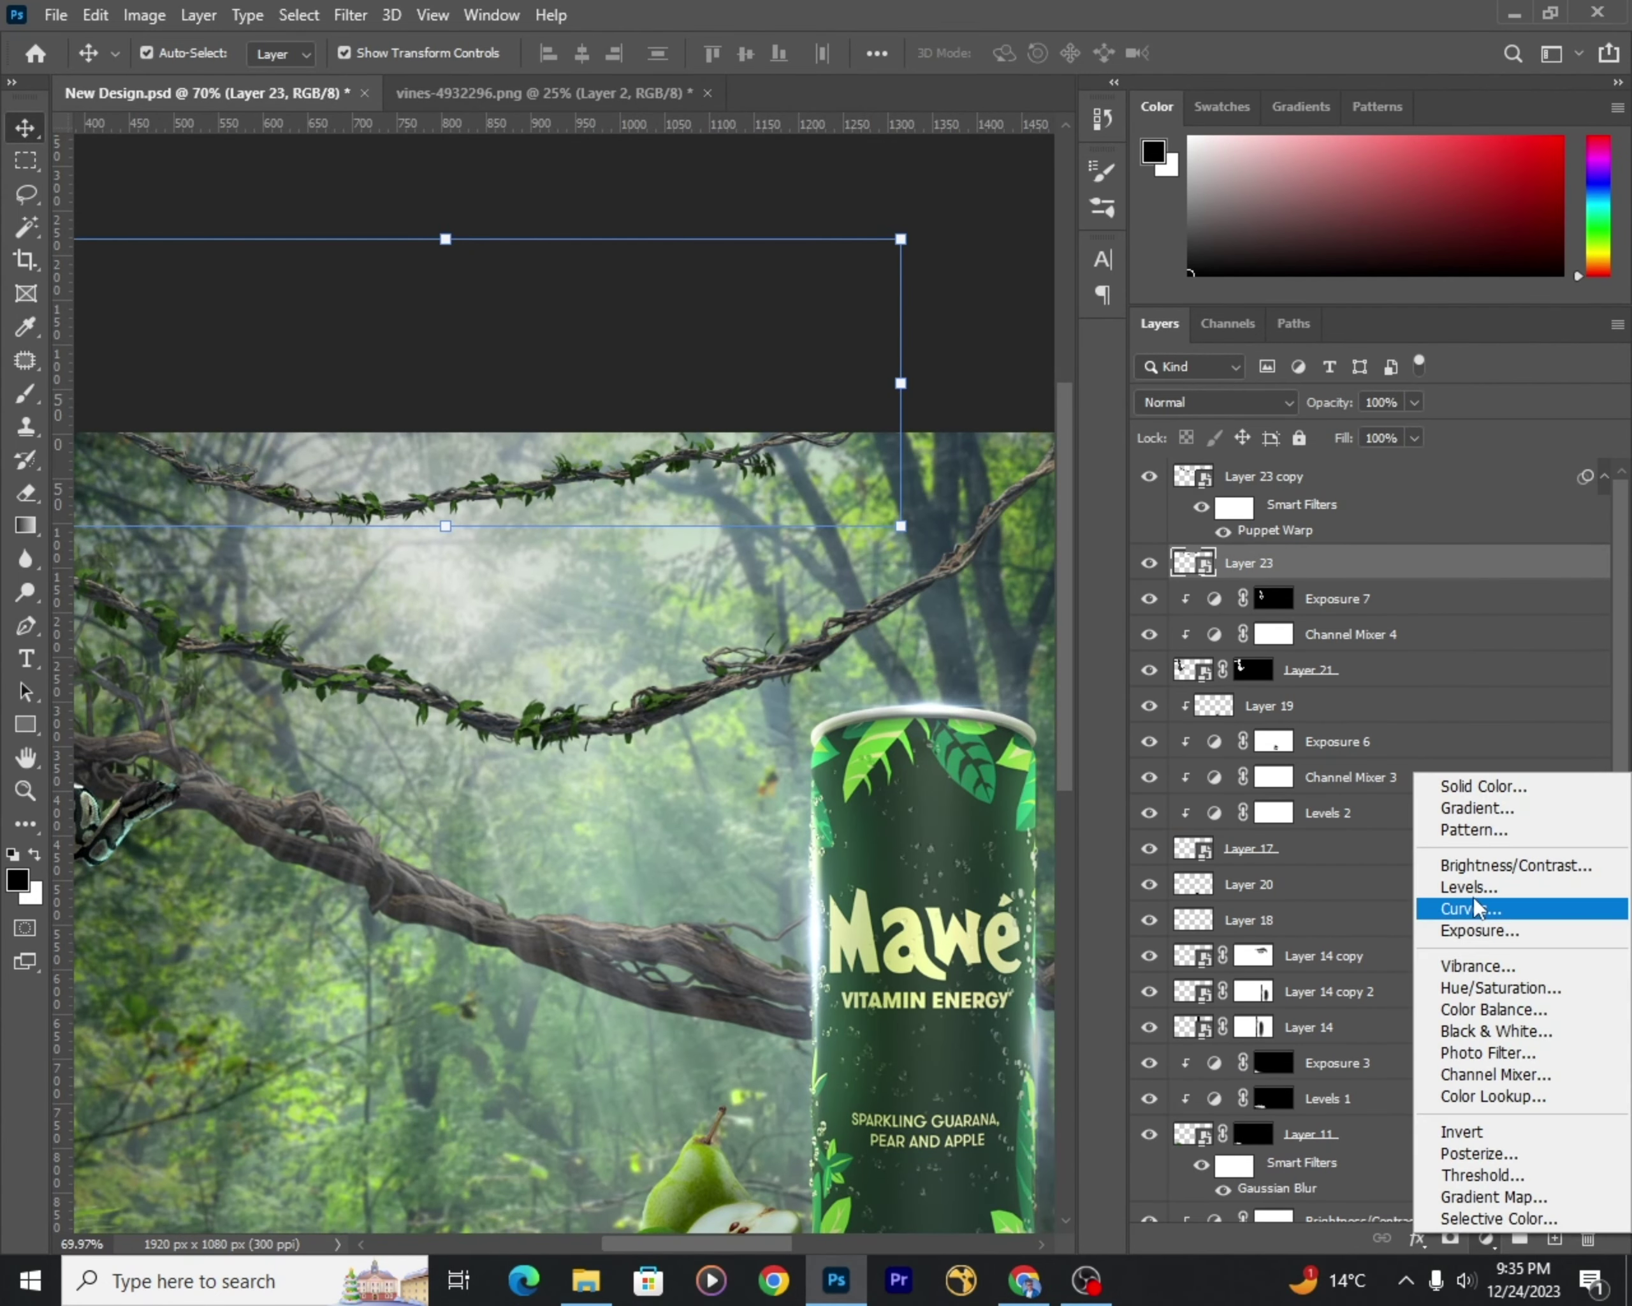
pyautogui.click(1490, 886)
pyautogui.moveTo(1286, 842); pyautogui.dragTo(1251, 841)
pyautogui.scroll(-3, 1015, 841)
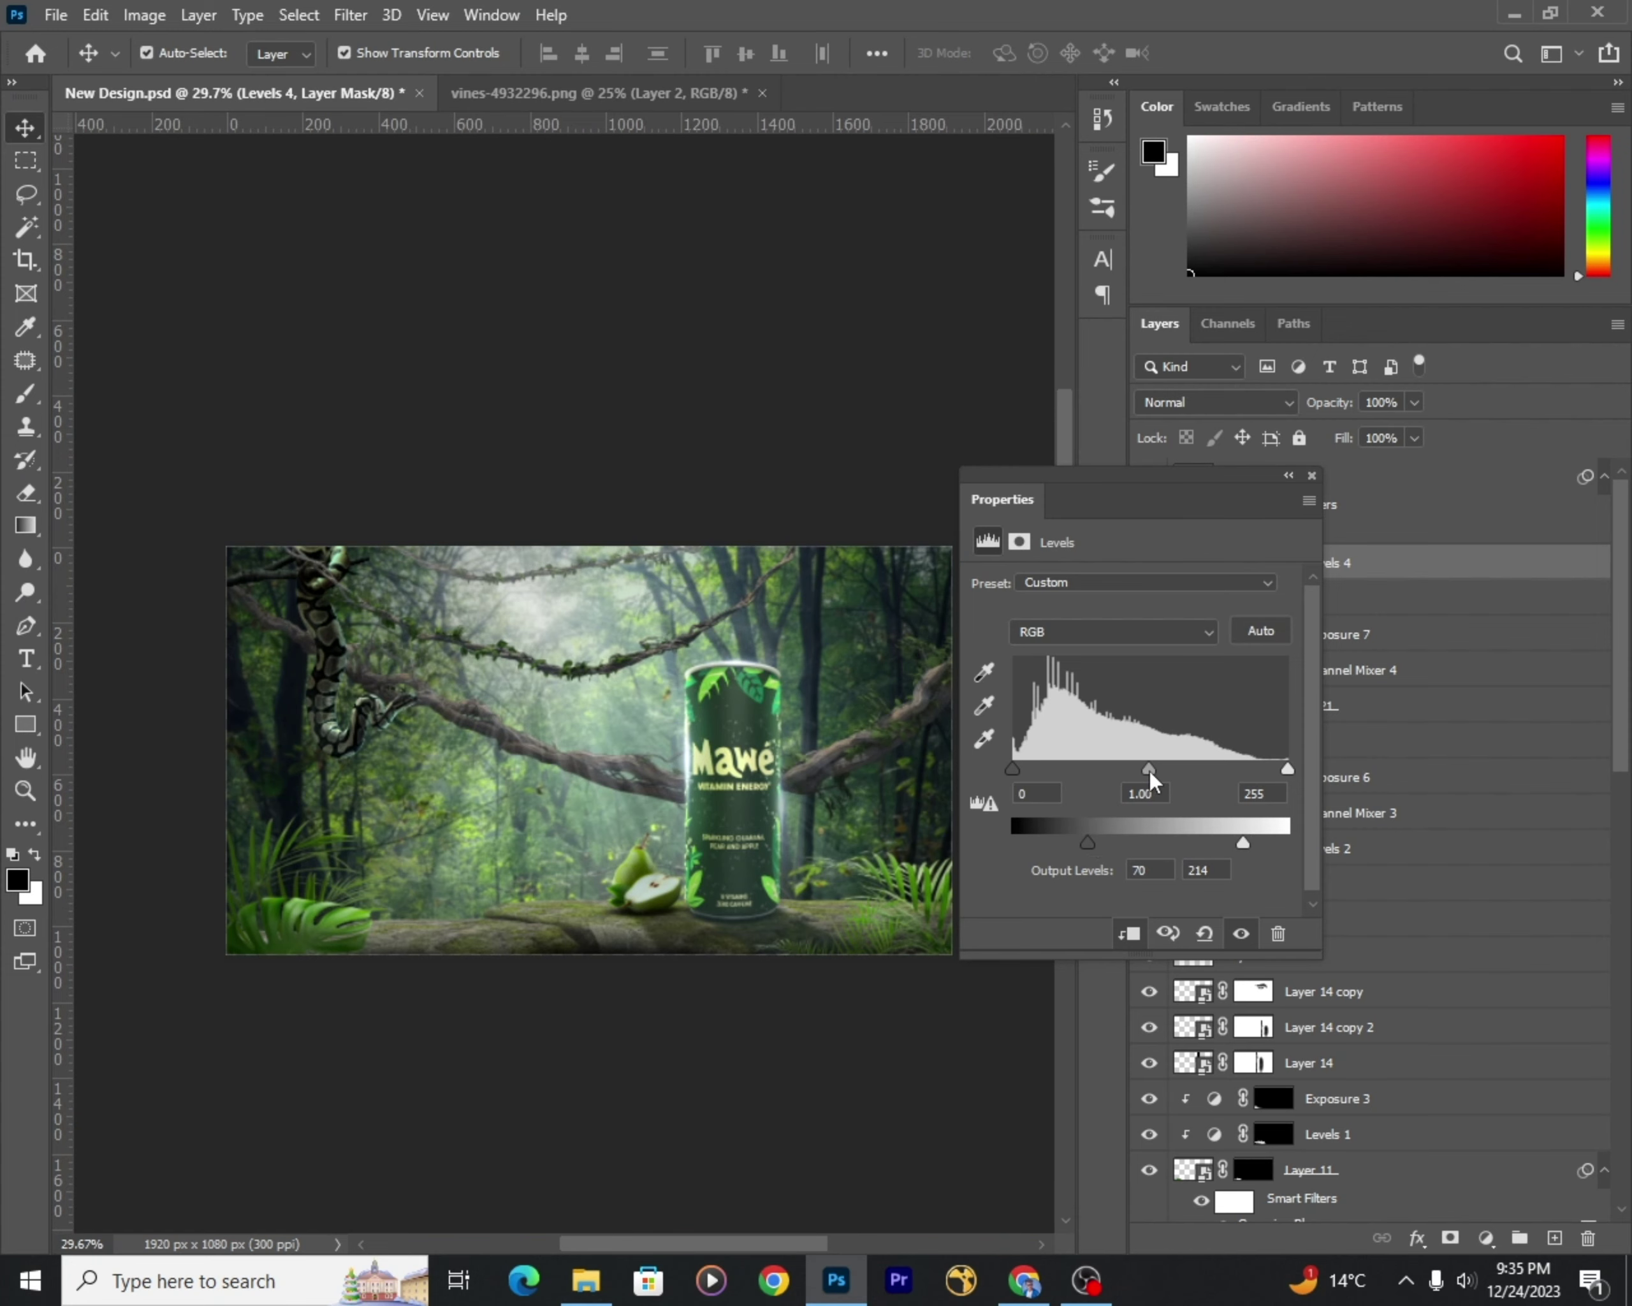
pyautogui.moveTo(1031, 767); pyautogui.dragTo(1015, 767)
pyautogui.moveTo(1286, 768); pyautogui.dragTo(1262, 768)
pyautogui.moveTo(1243, 841); pyautogui.dragTo(1221, 841)
pyautogui.click(1312, 475)
pyautogui.scroll(4, 539, 577)
pyautogui.click(540, 577)
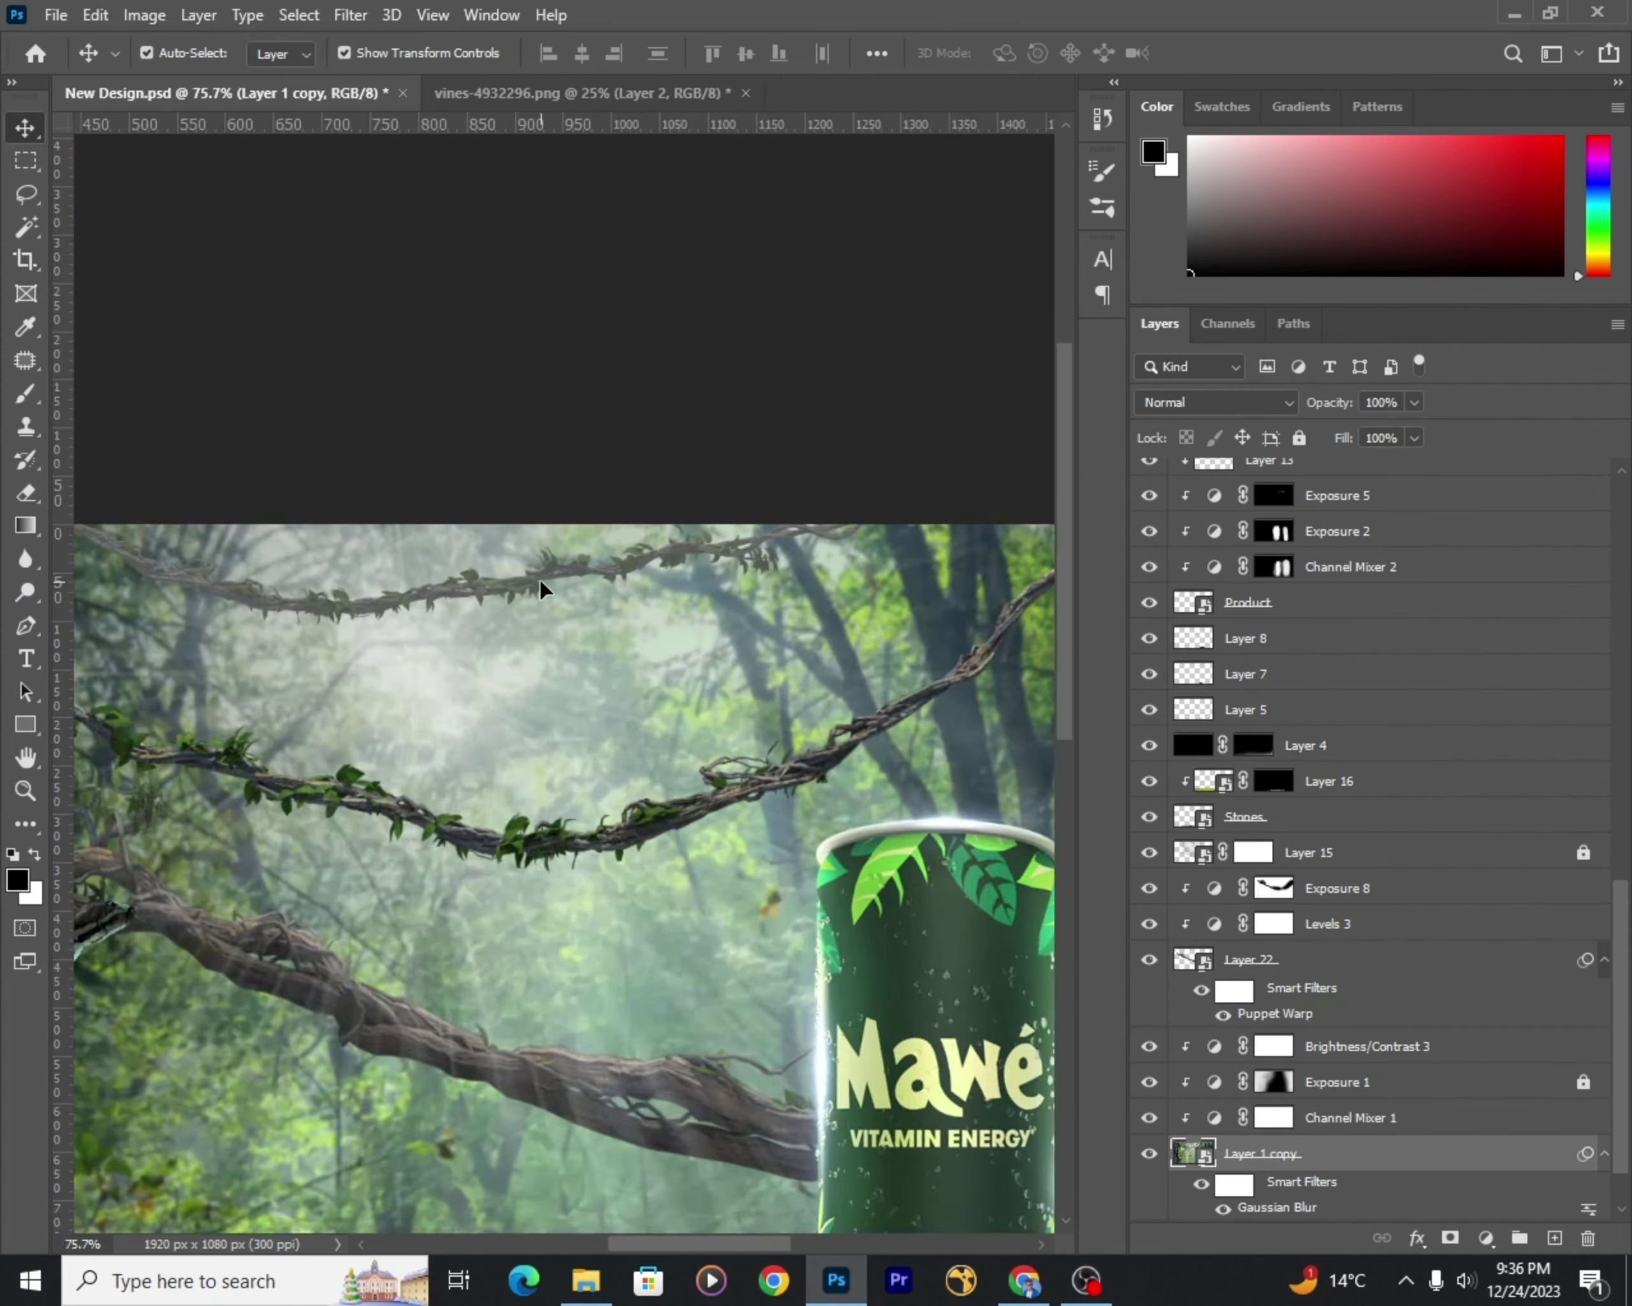
# Step: Add a Channel Mixer on the Red output channel and another Levels adjustment to the vines
pyautogui.click(1366, 570)
pyautogui.click(1486, 1238)
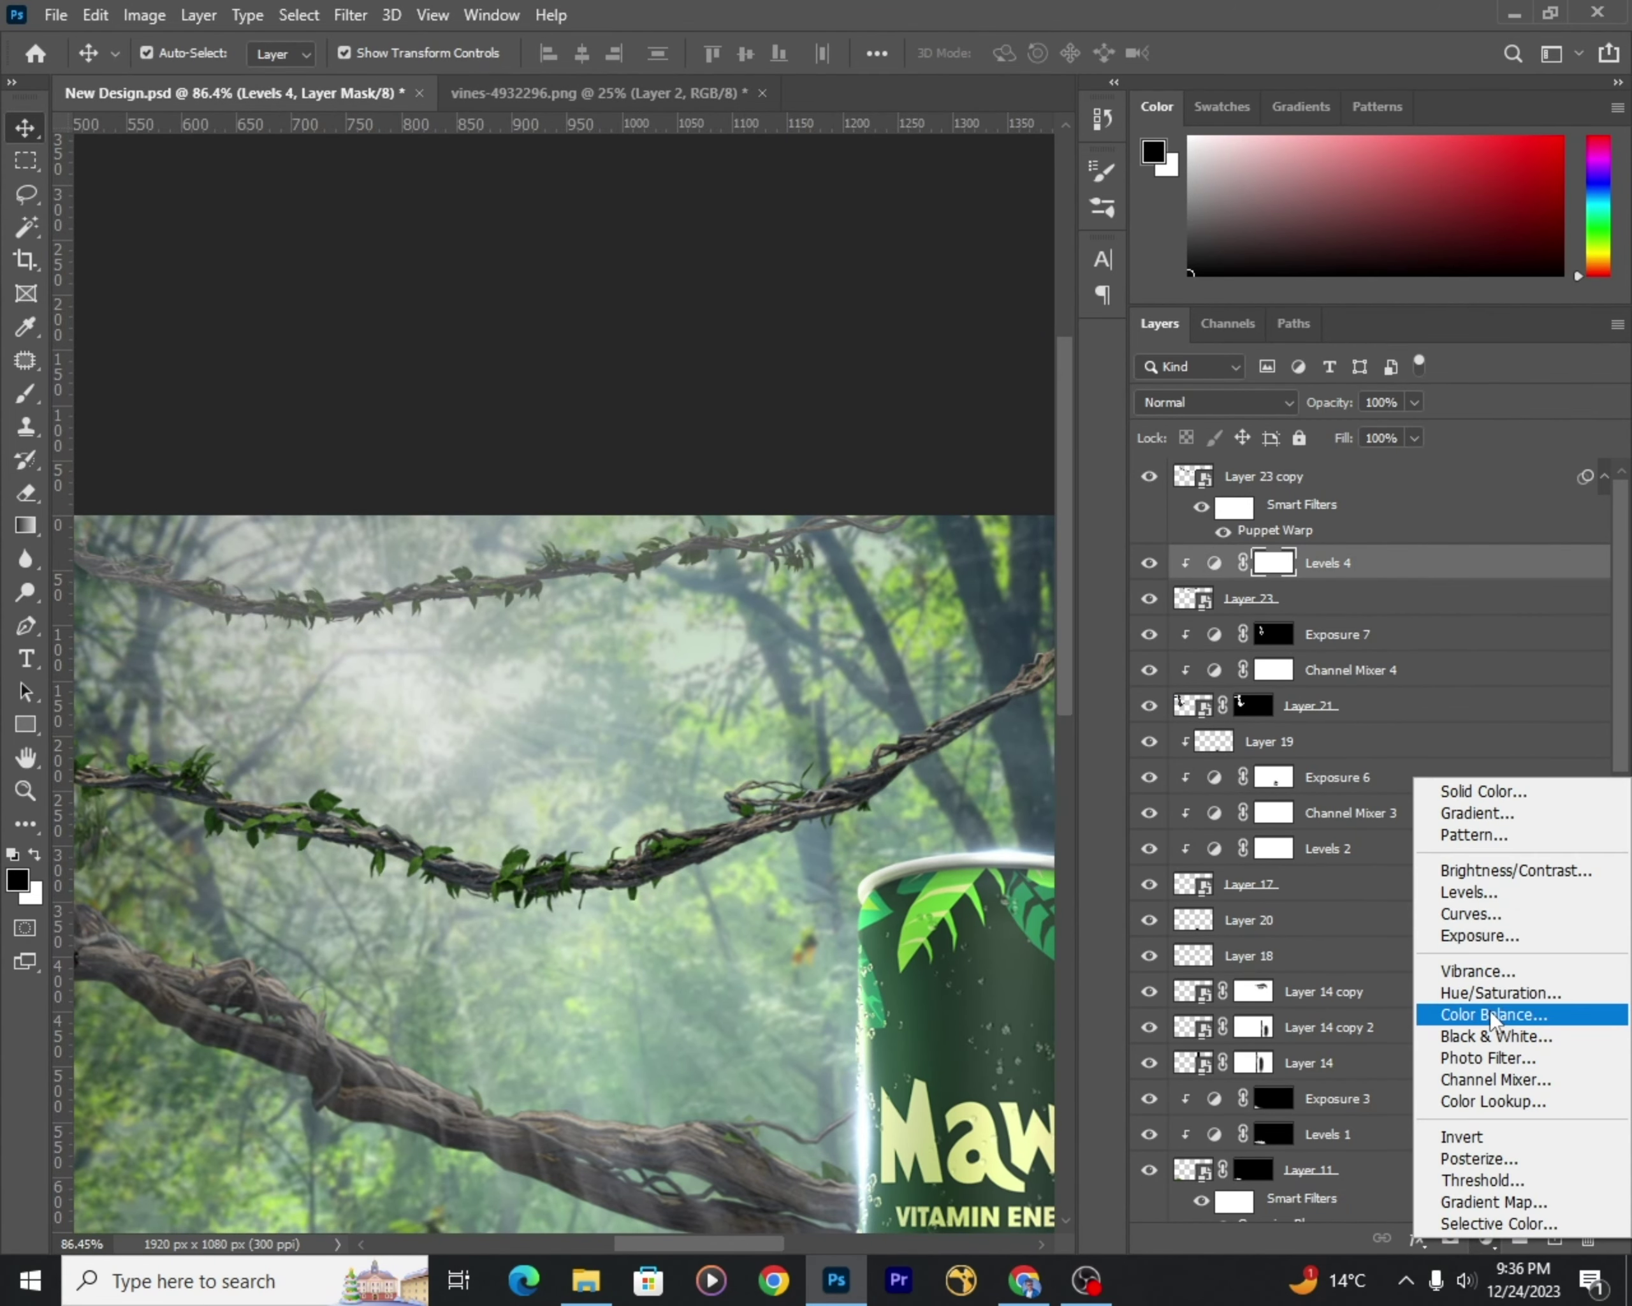
pyautogui.click(1494, 1079)
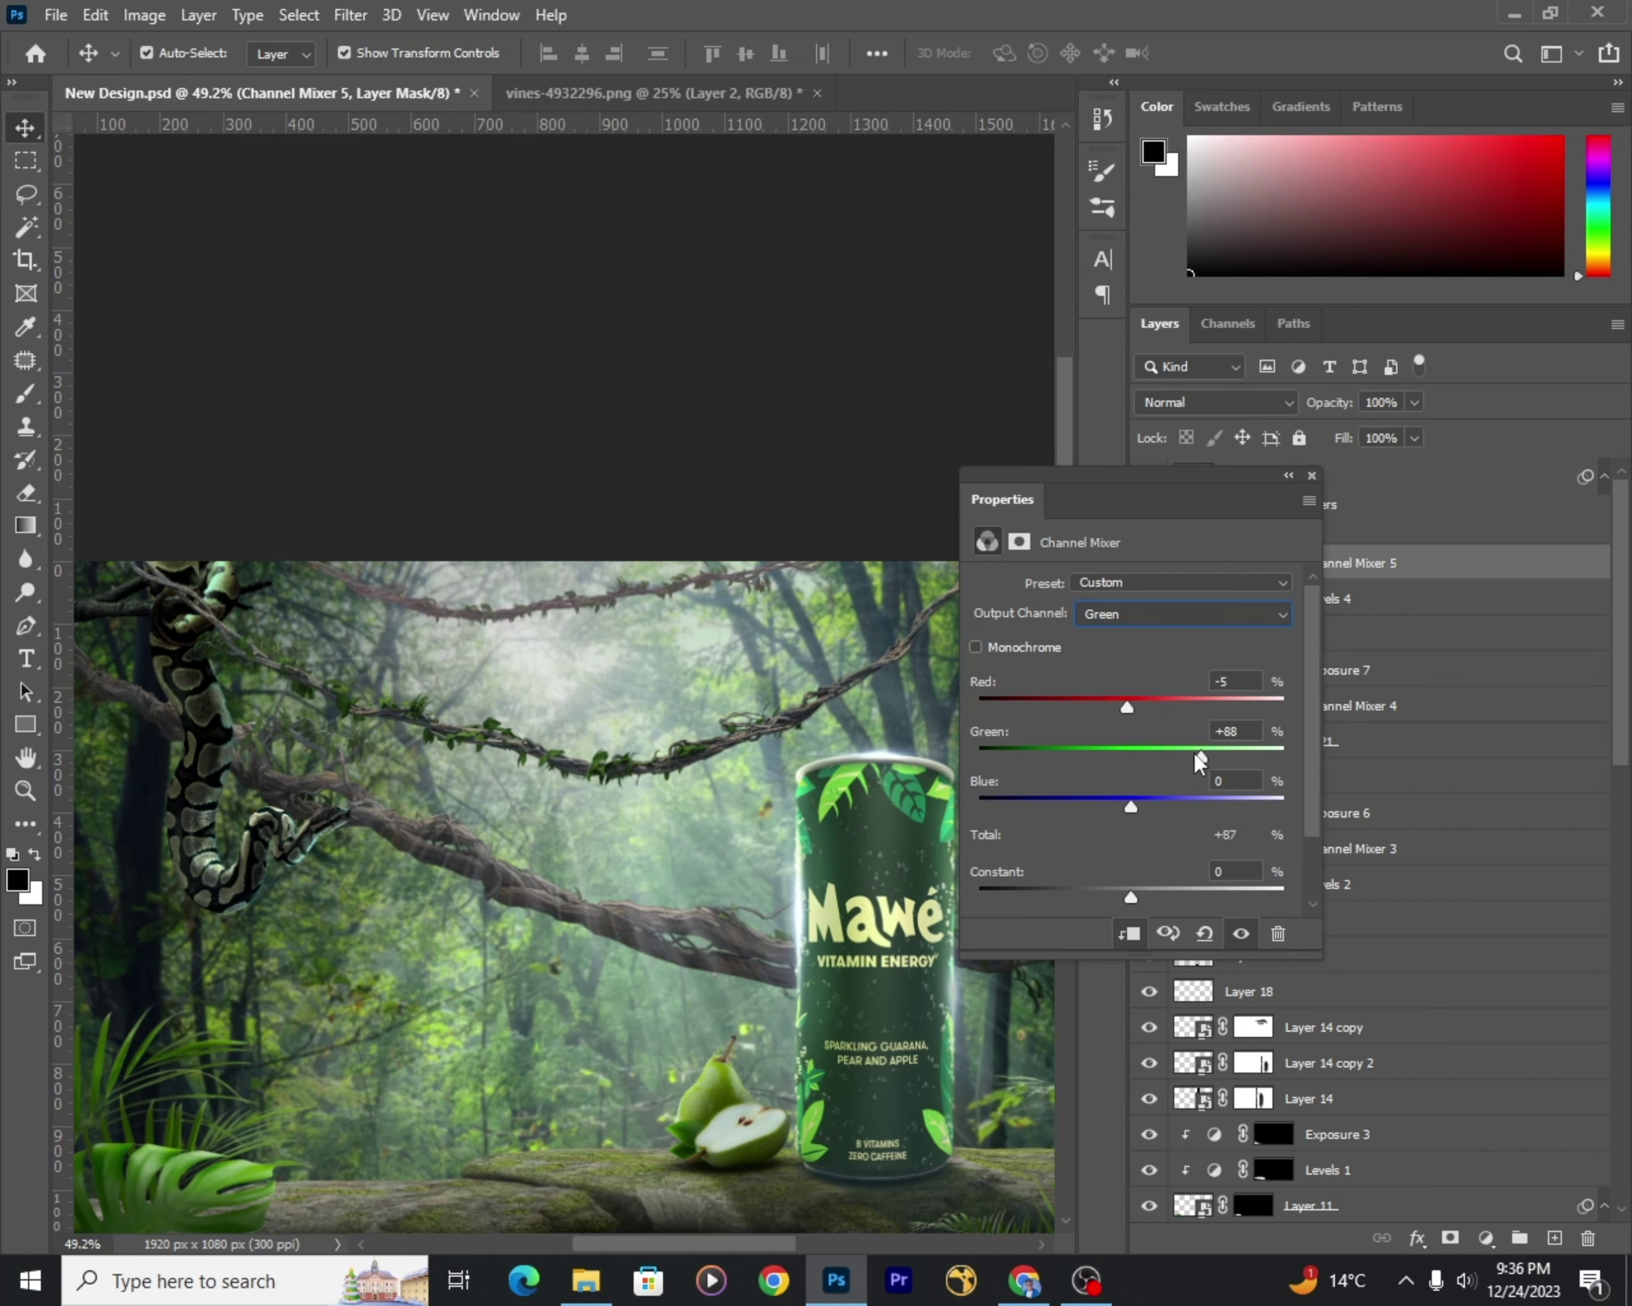
pyautogui.click(1183, 614)
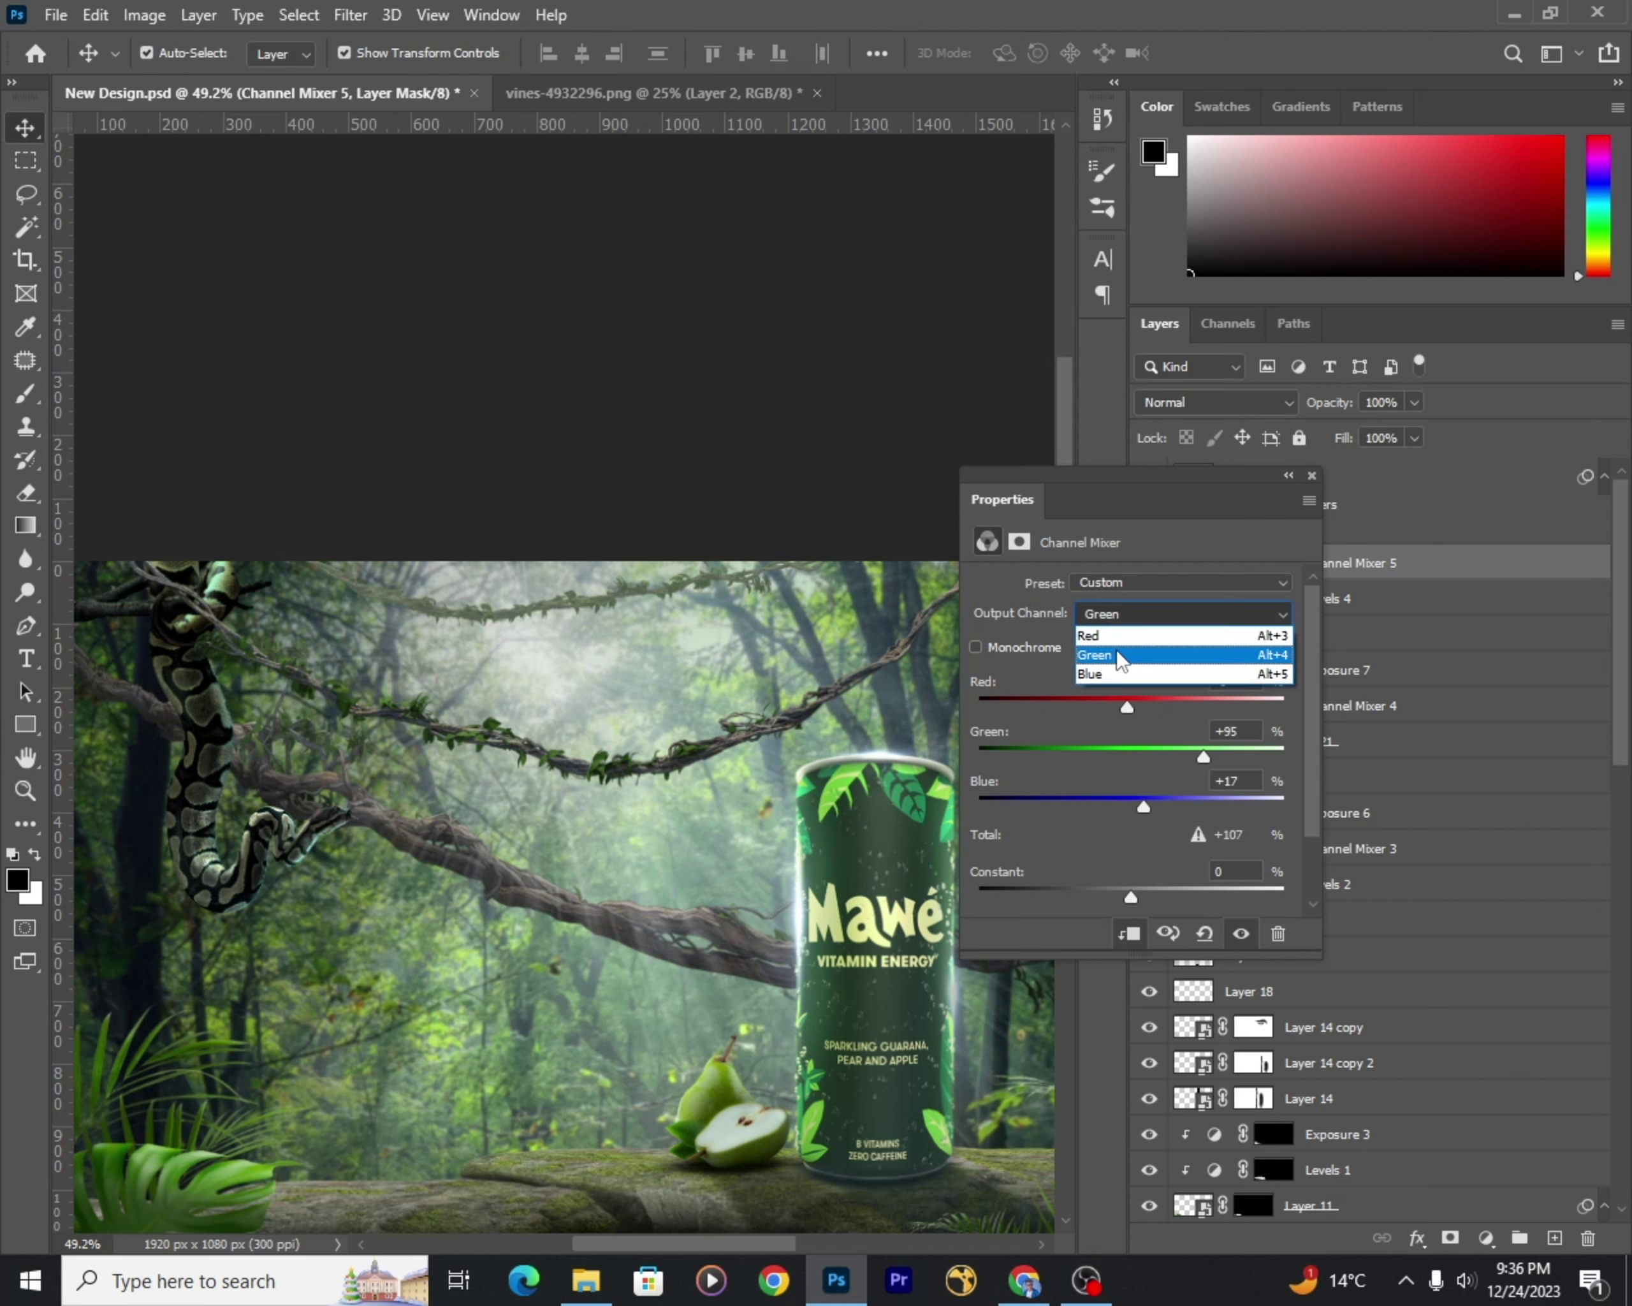
pyautogui.click(1116, 631)
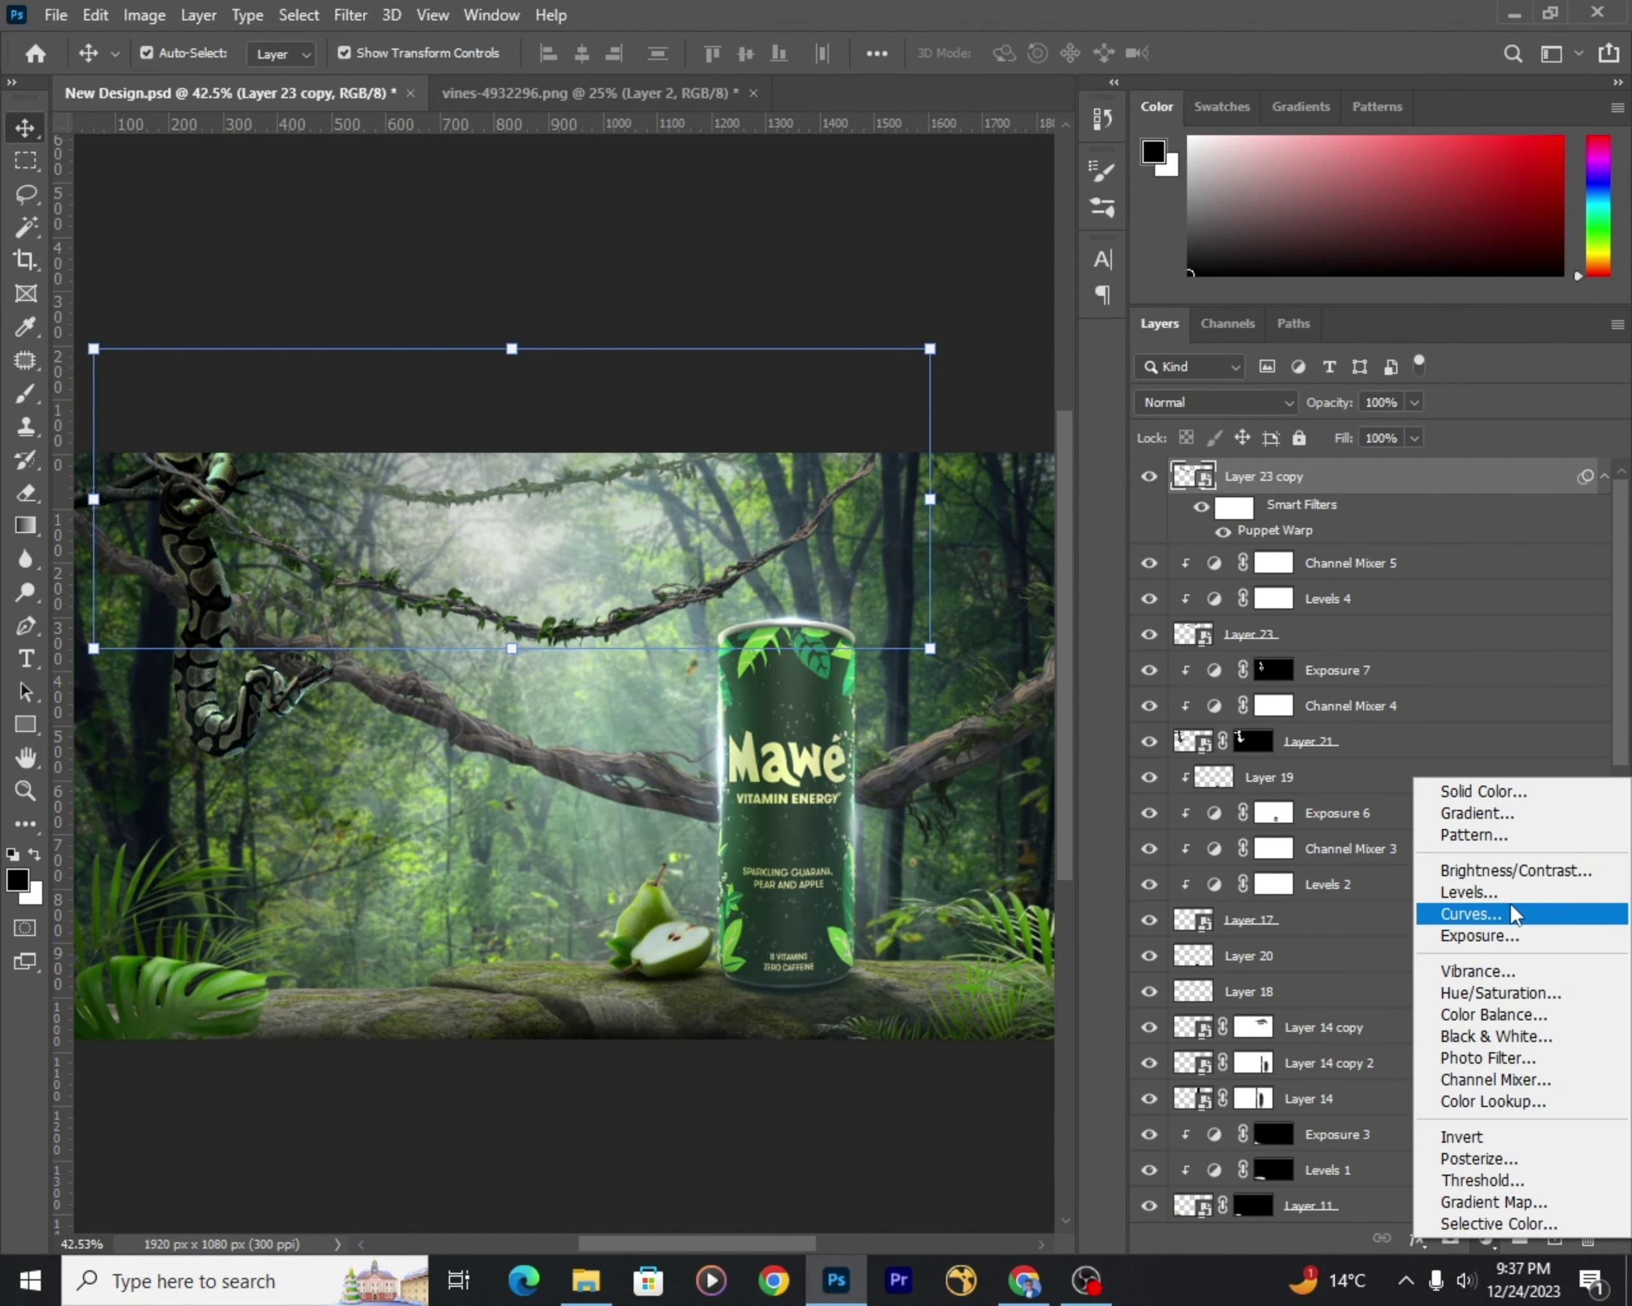
pyautogui.click(1468, 891)
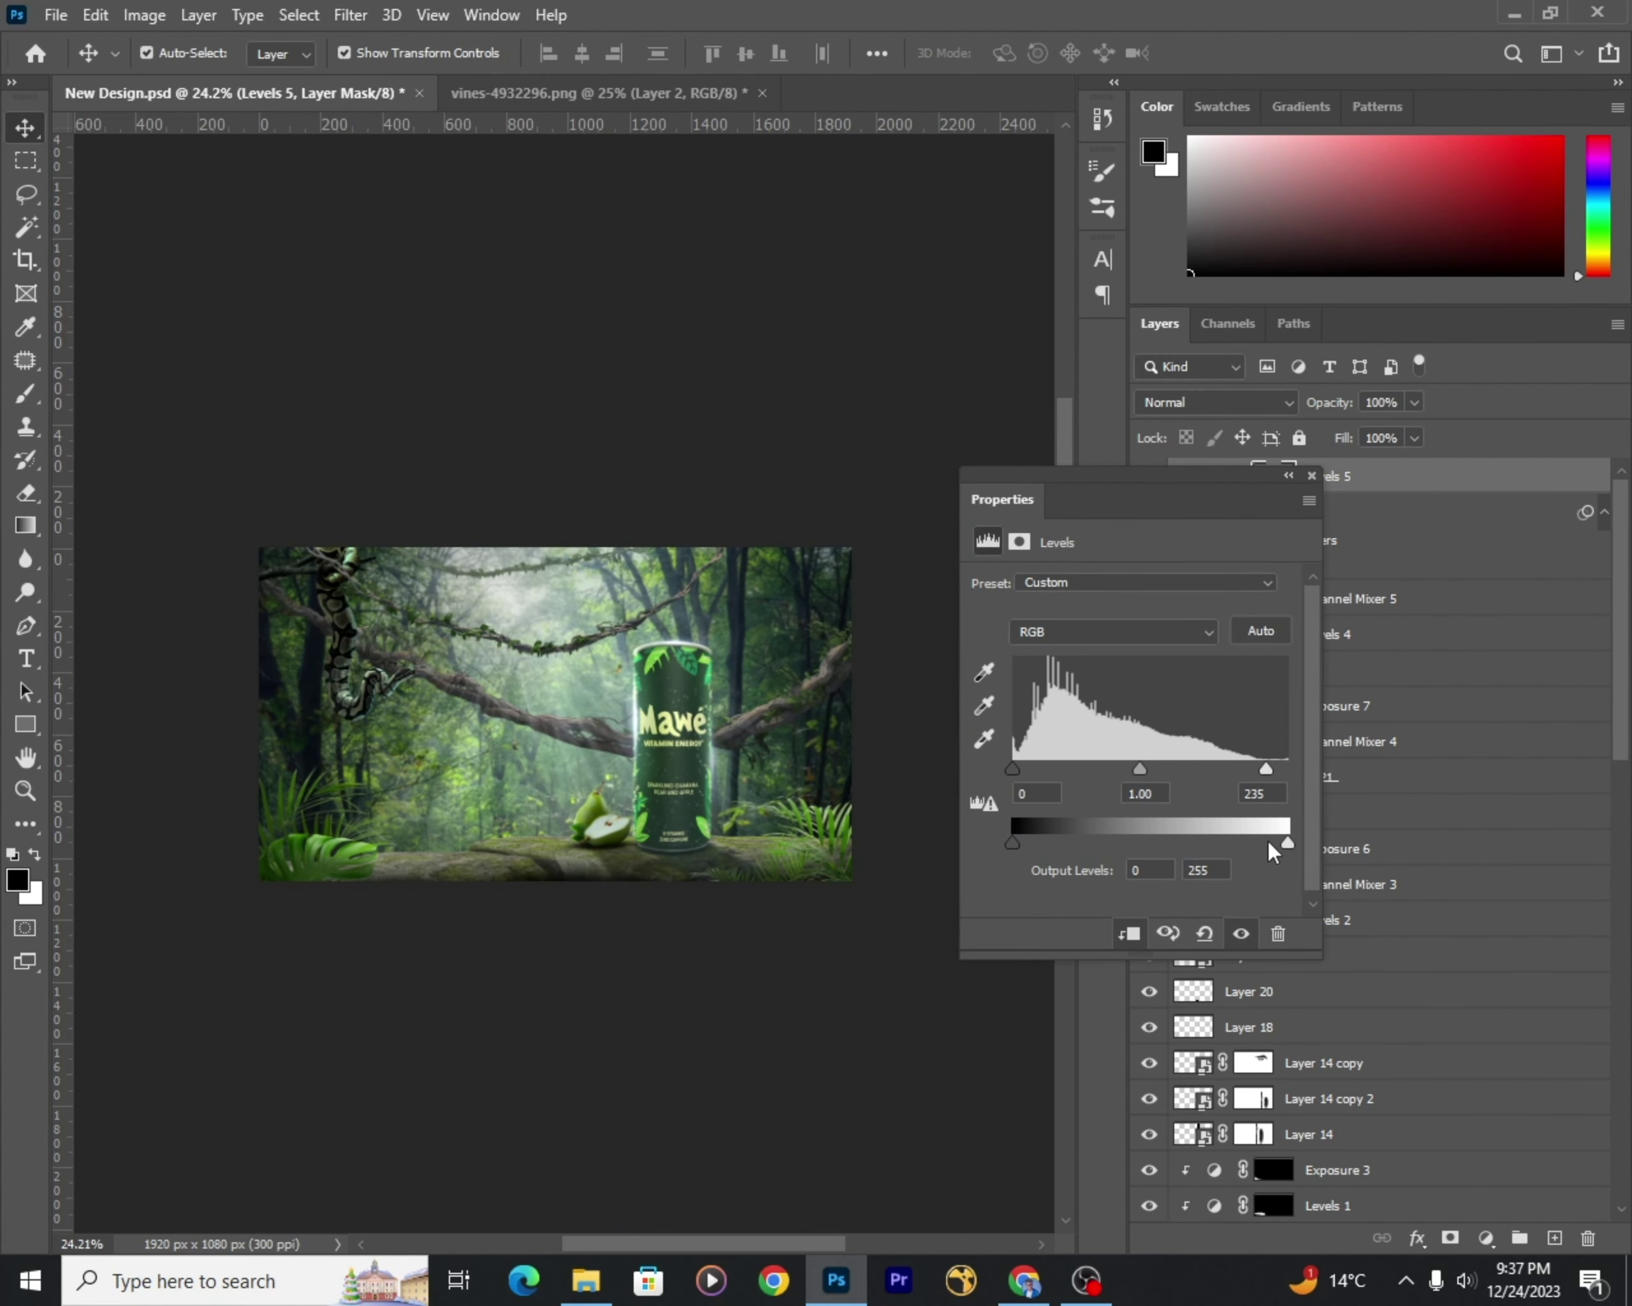
pyautogui.moveTo(1052, 837); pyautogui.dragTo(1046, 841)
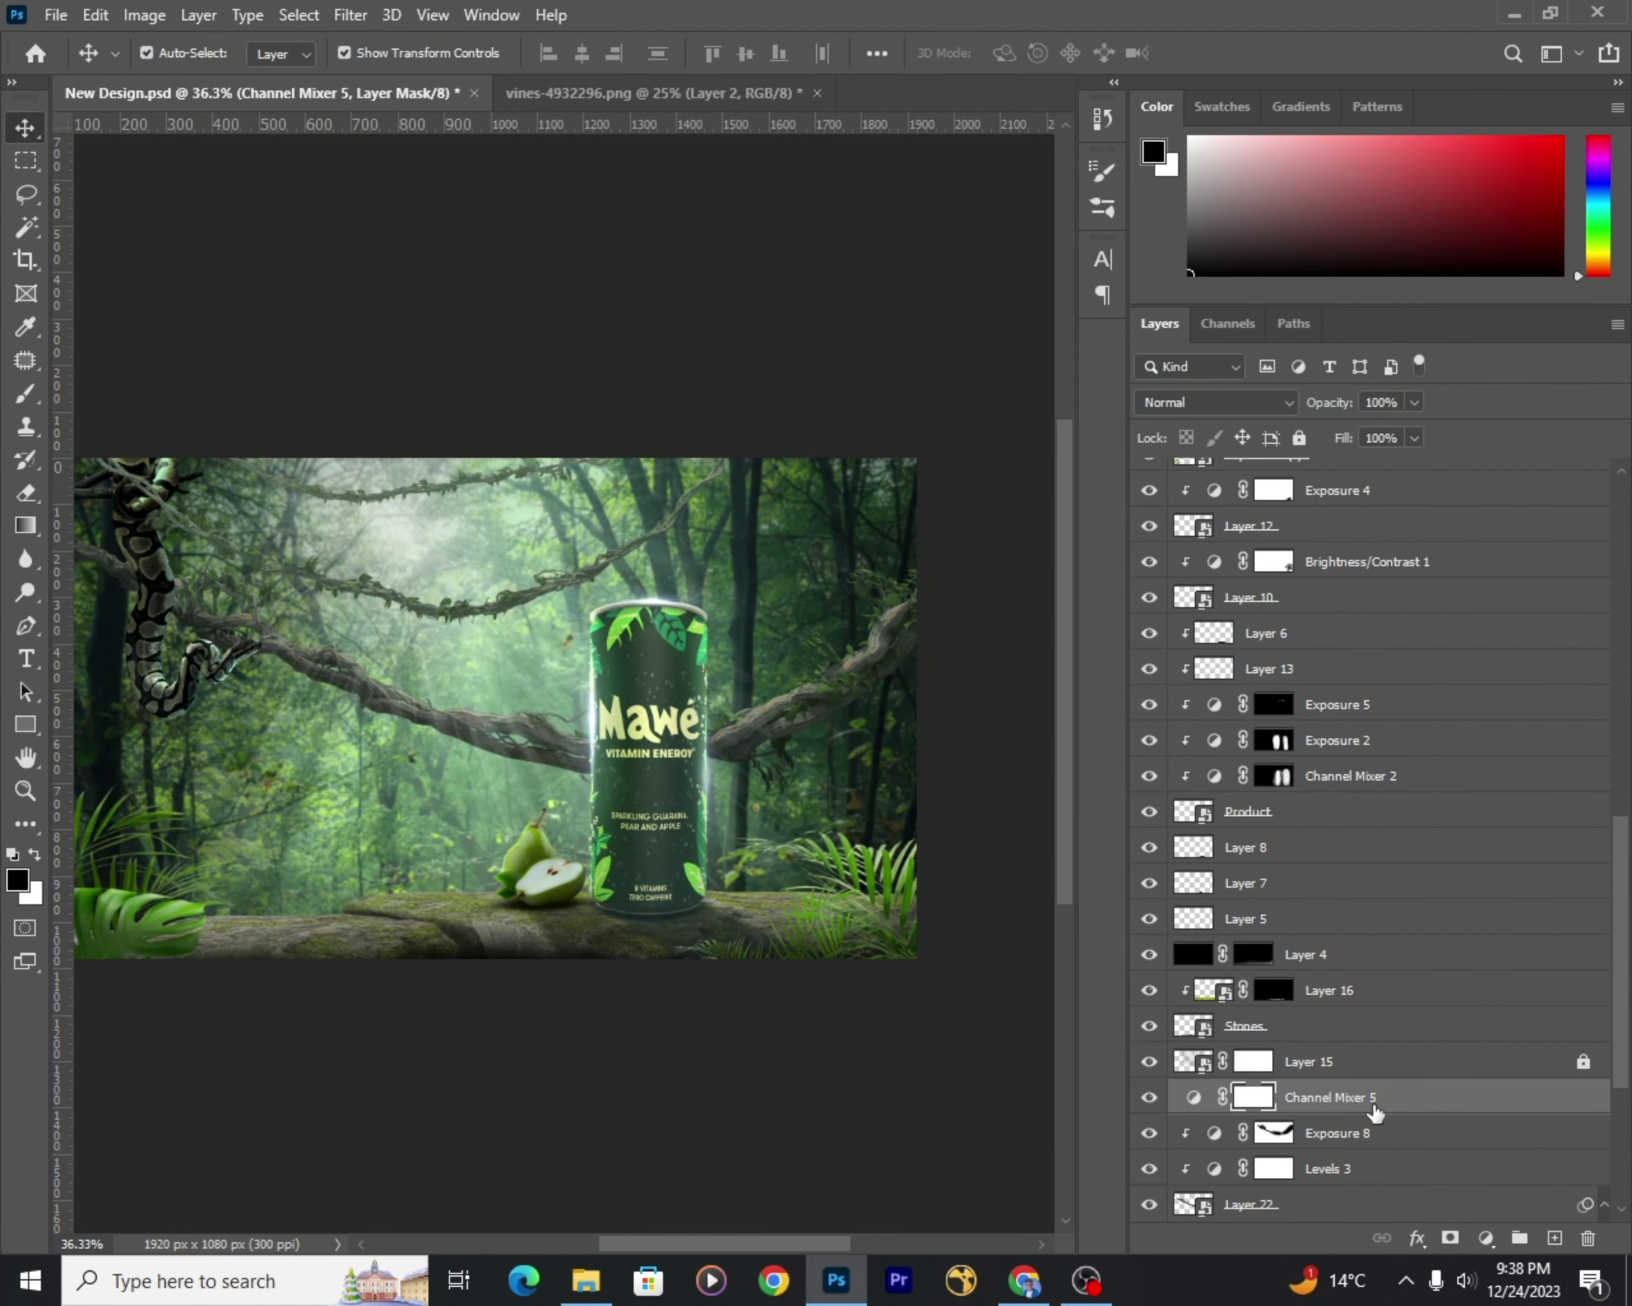
pyautogui.doubleClick(1214, 1098)
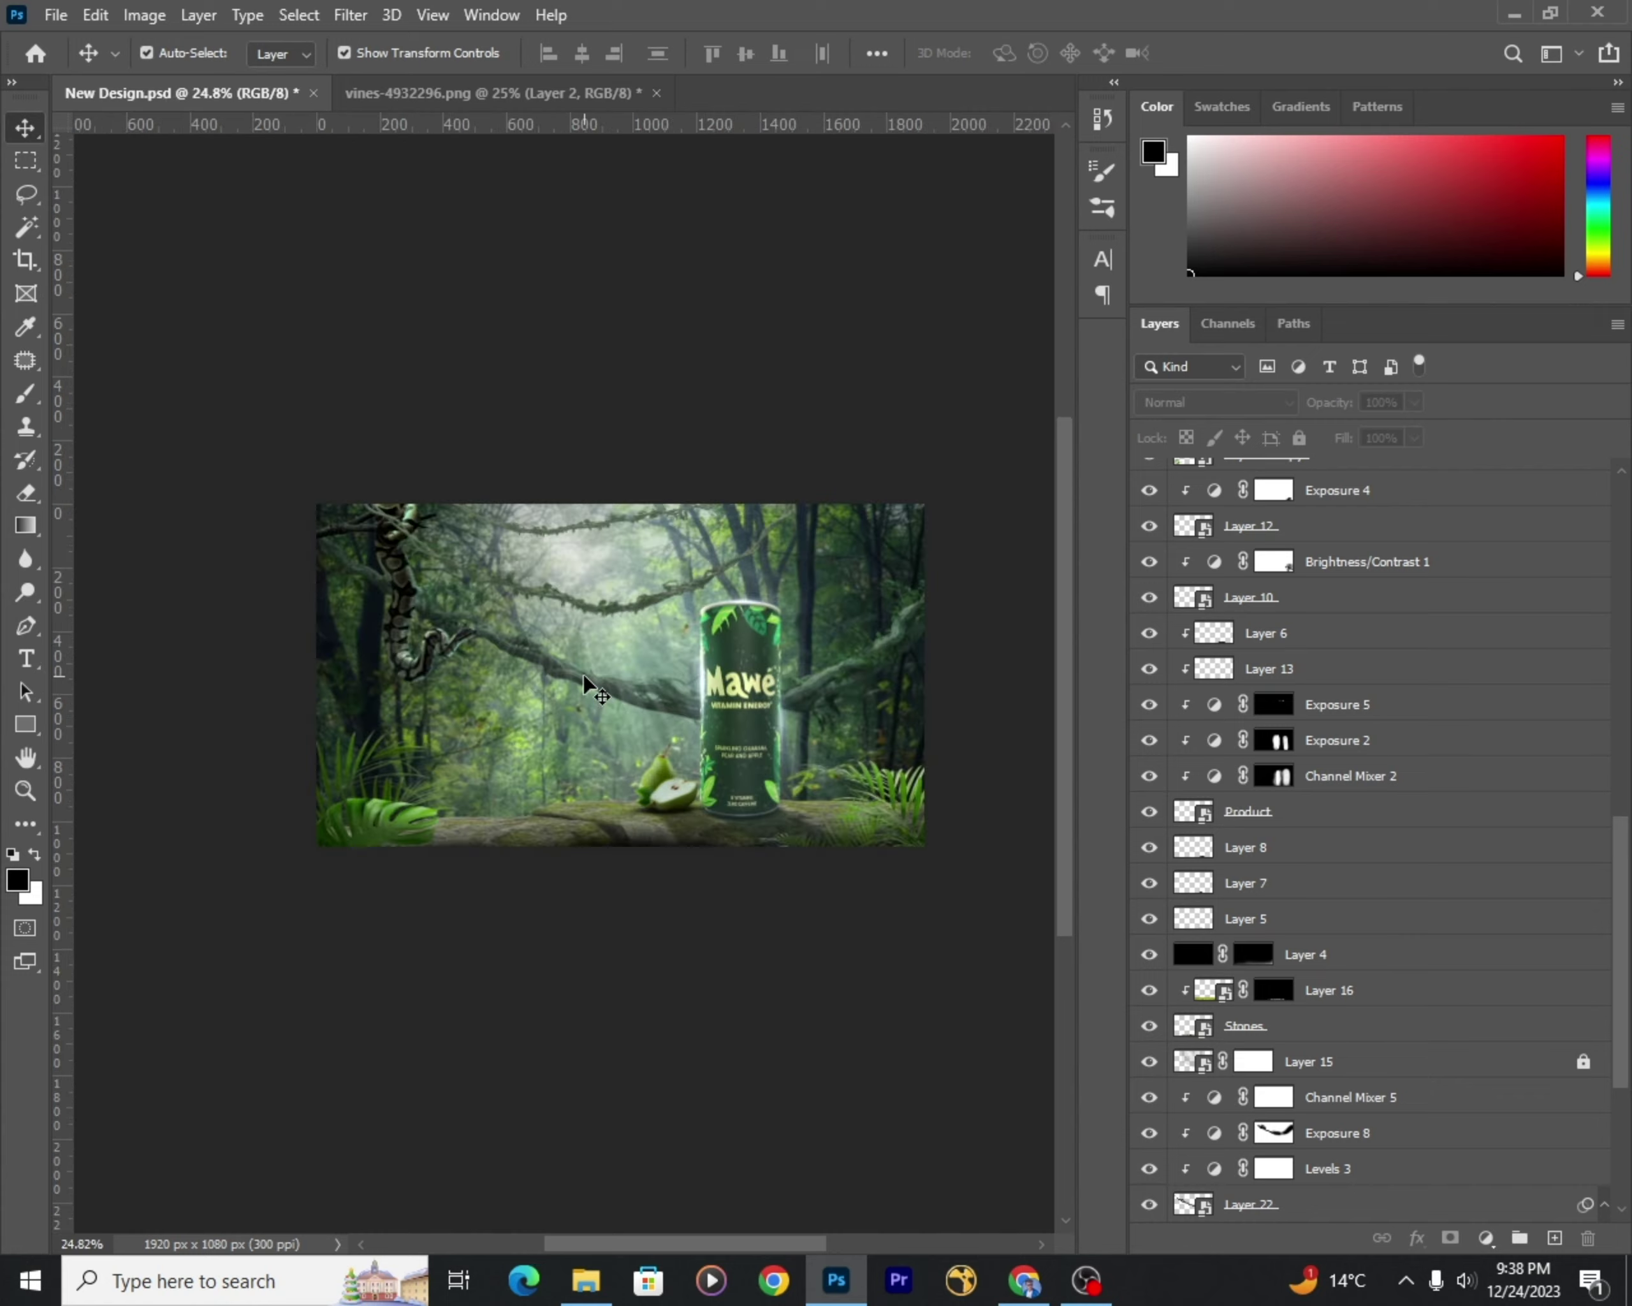
# Step: Add a Levels adjustment clipped to the snake layer with output levels 18 to 200
pyautogui.scroll(3, 359, 592)
pyautogui.click(443, 611)
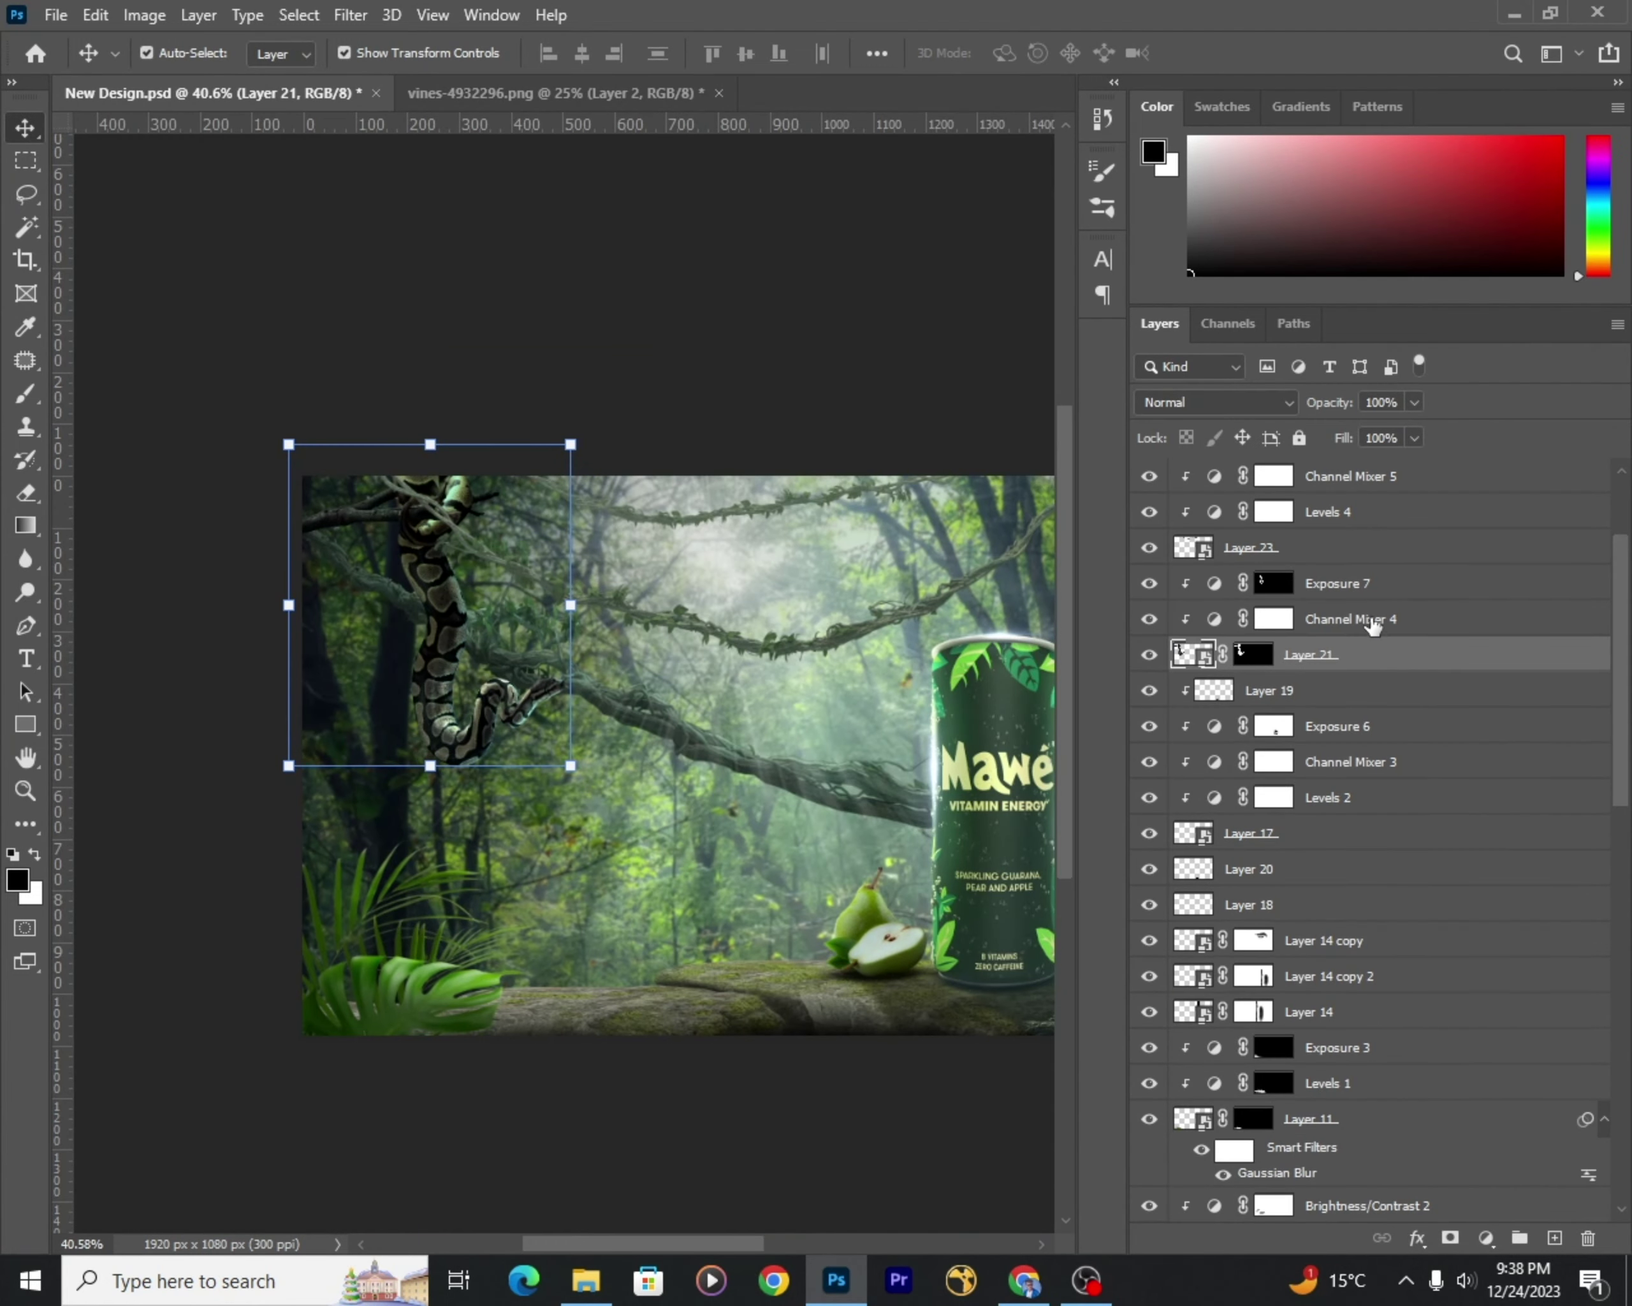
pyautogui.click(1486, 1238)
pyautogui.click(1468, 891)
pyautogui.moveTo(1012, 841); pyautogui.dragTo(1025, 841)
pyautogui.moveTo(1288, 841); pyautogui.dragTo(1266, 843)
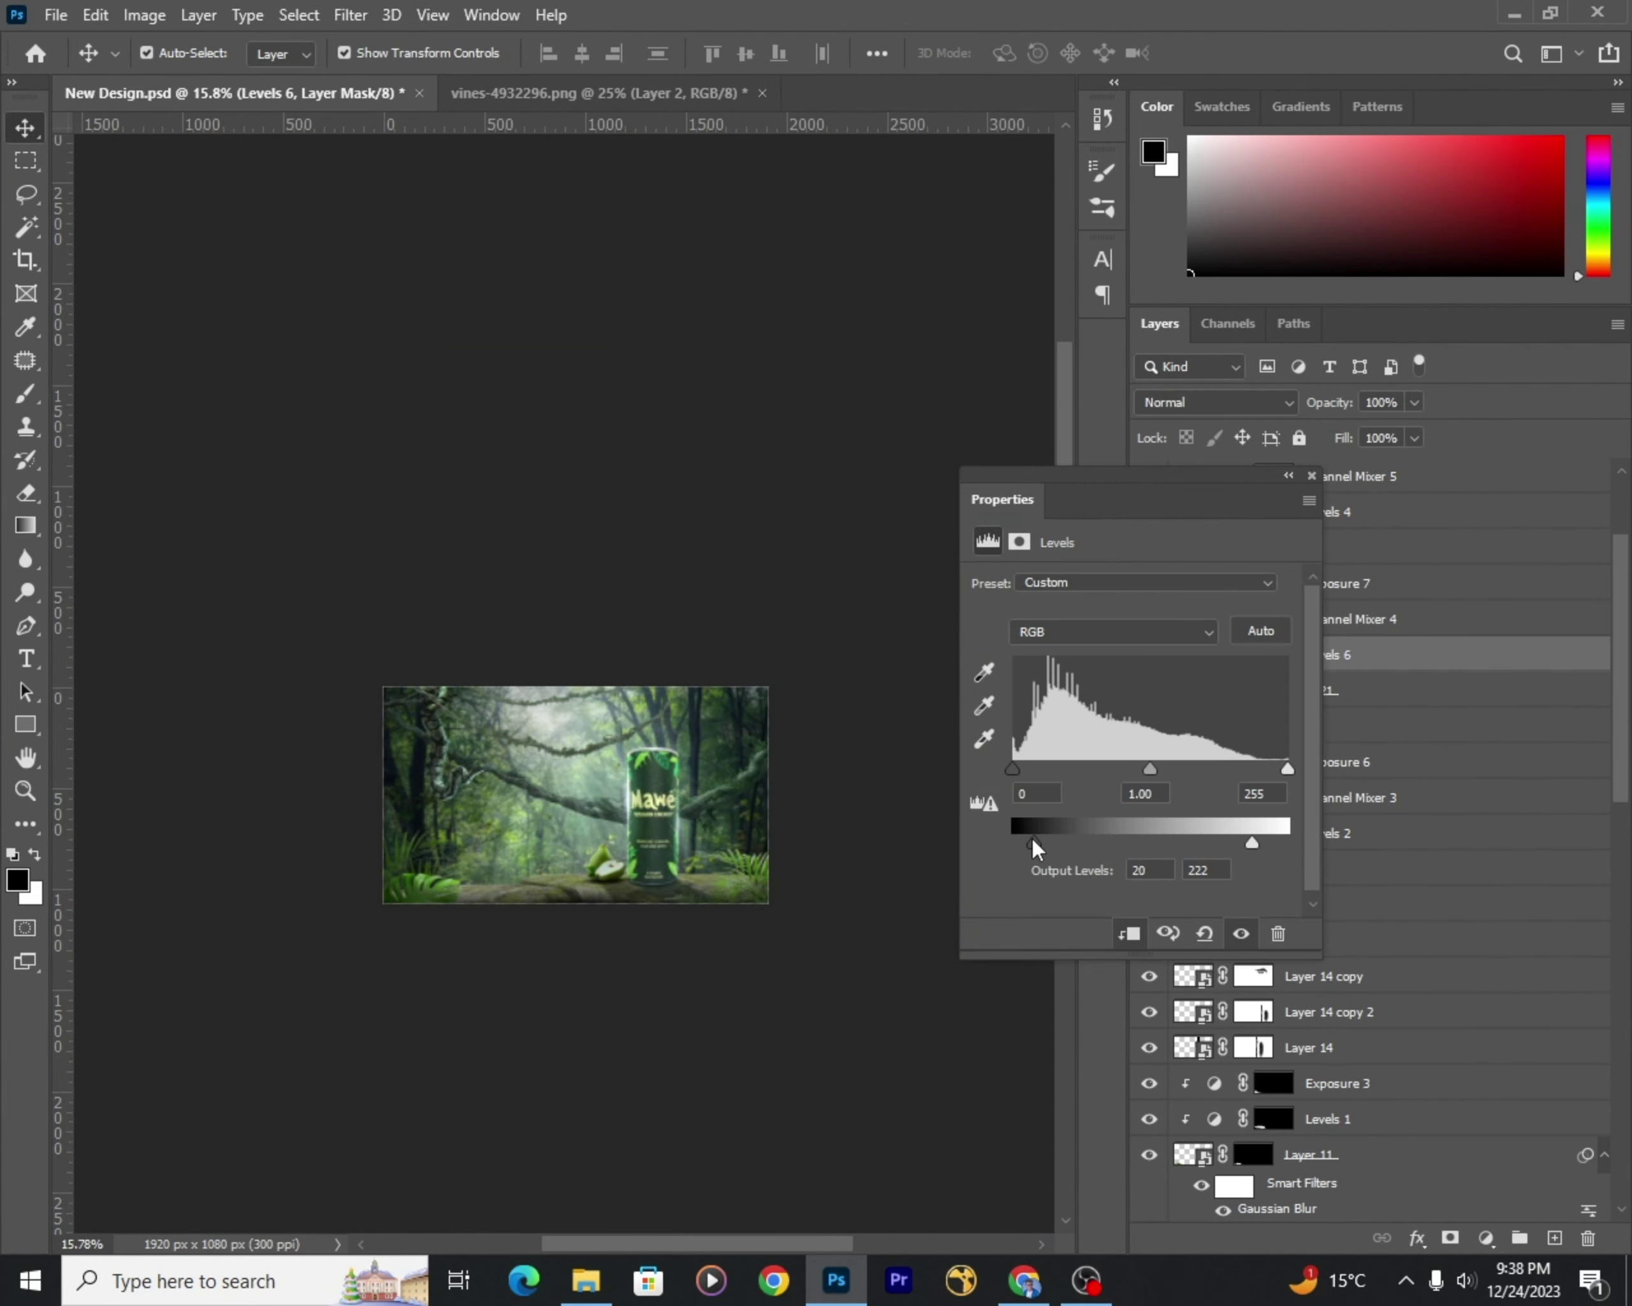
pyautogui.moveTo(1036, 843); pyautogui.dragTo(1038, 843)
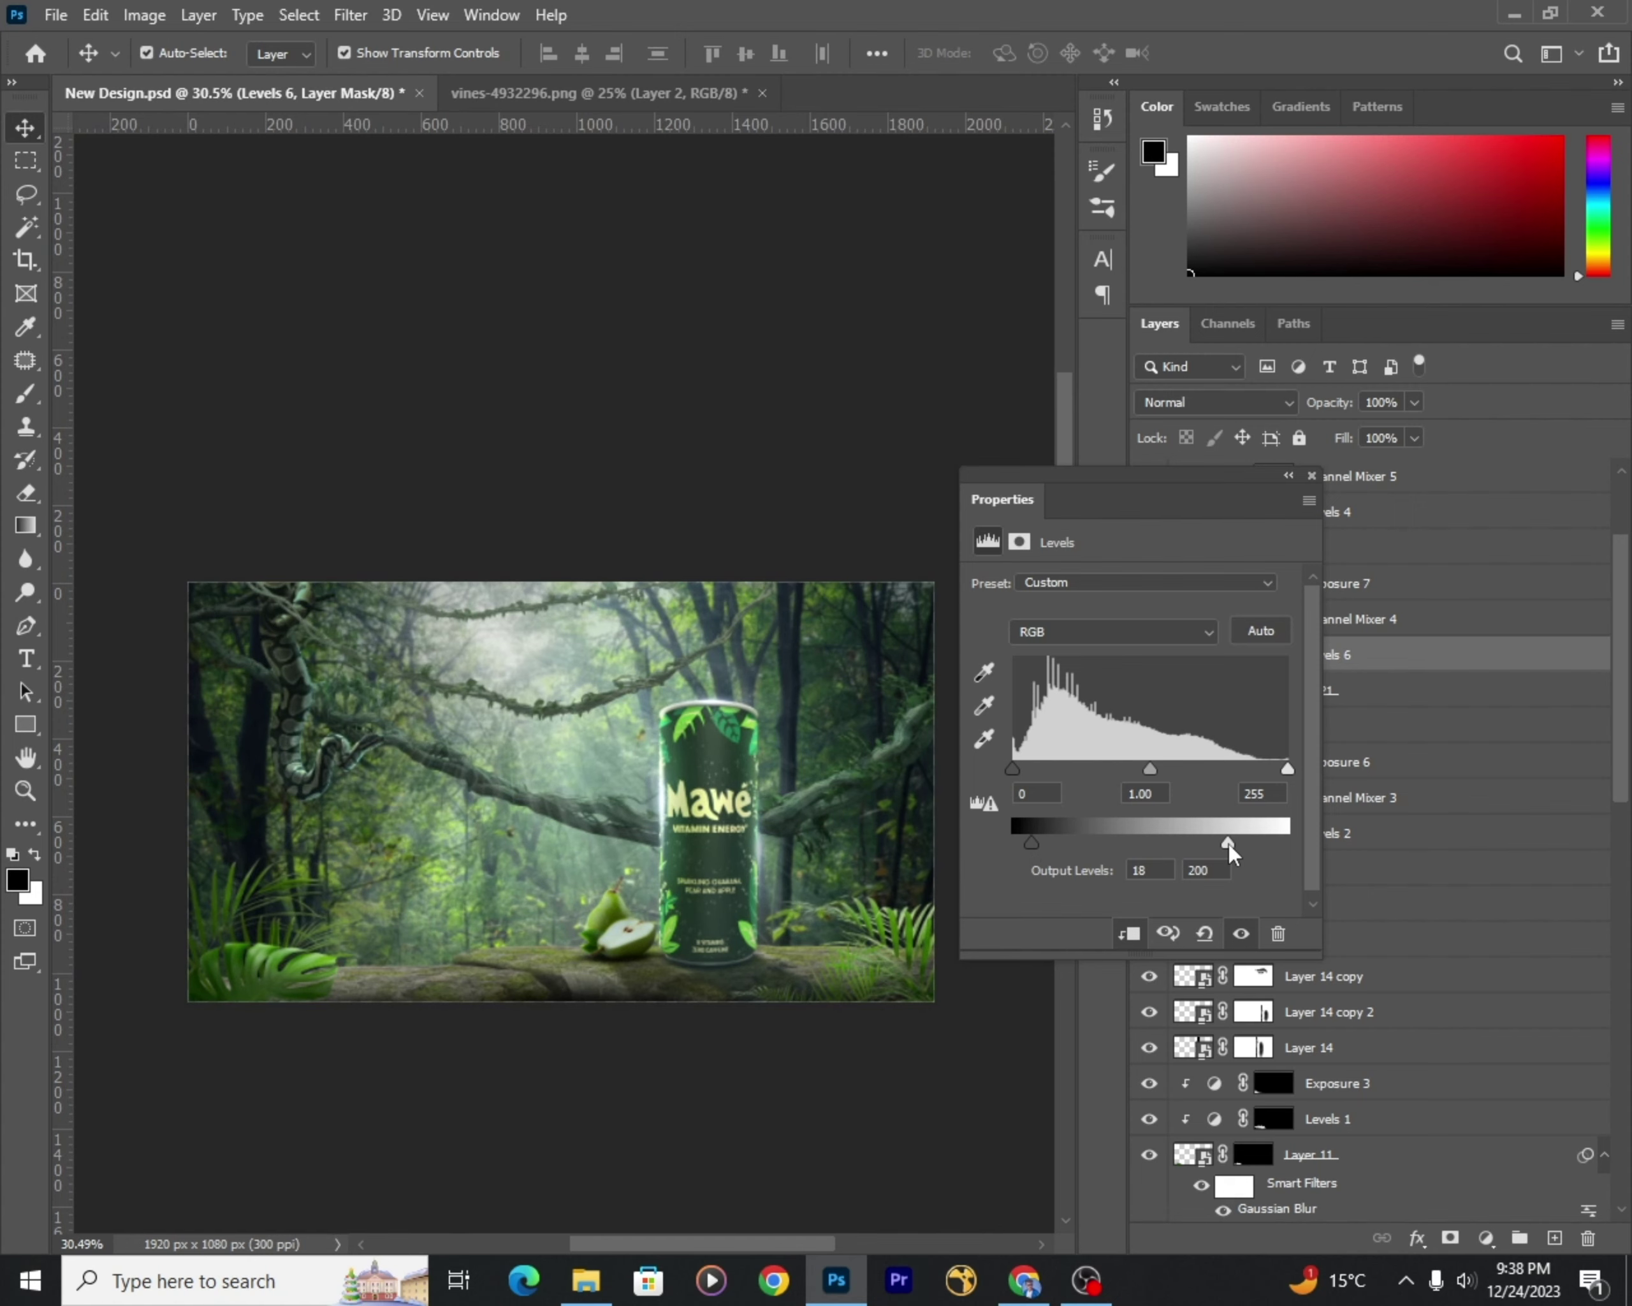
# Step: Add a top Channel Mixer with Red +93, Green +5, Blue -2 across the composite
pyautogui.click(1486, 1238)
pyautogui.click(1498, 1086)
pyautogui.moveTo(1207, 706); pyautogui.dragTo(1209, 707)
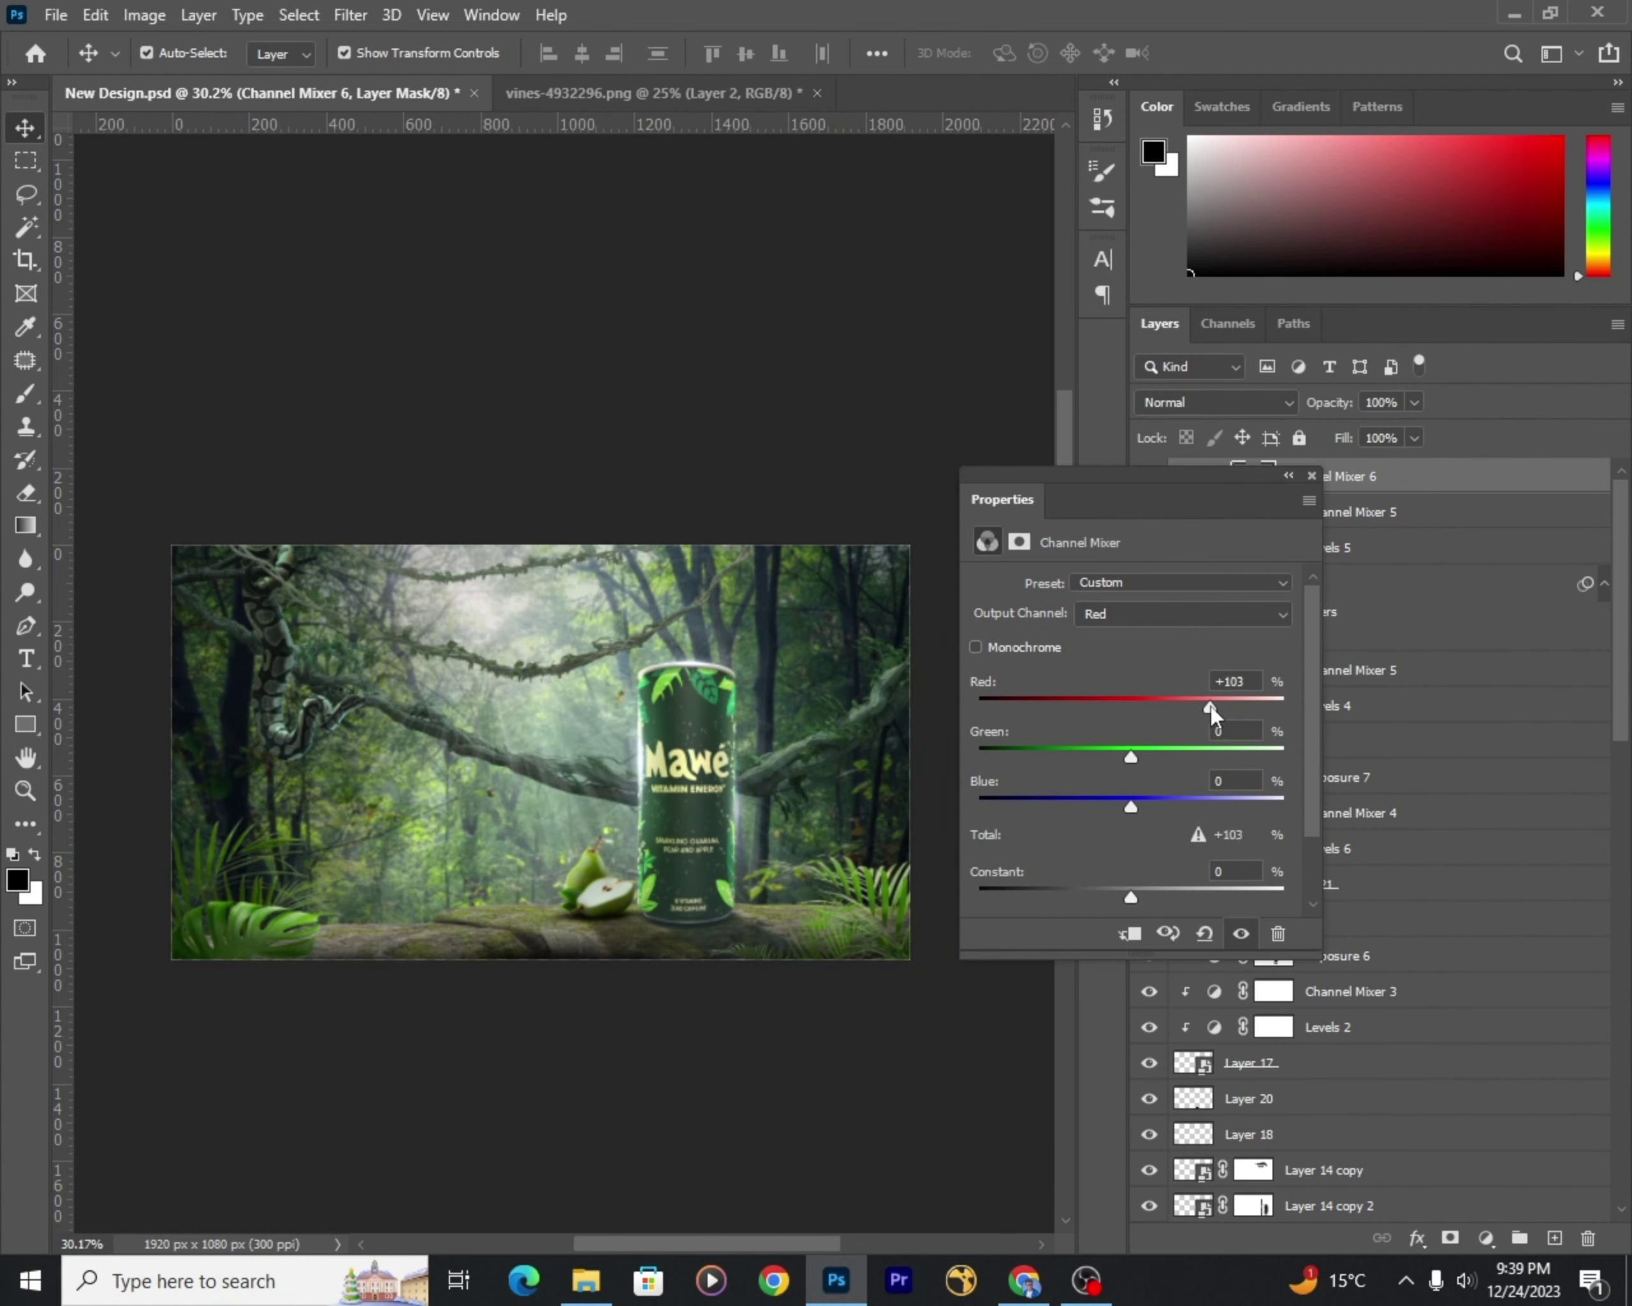
pyautogui.moveTo(1131, 757); pyautogui.dragTo(1132, 806)
pyautogui.moveTo(1206, 707)
pyautogui.mouseDown()
pyautogui.moveTo(1136, 758)
pyautogui.moveTo(1131, 809)
pyautogui.mouseUp()
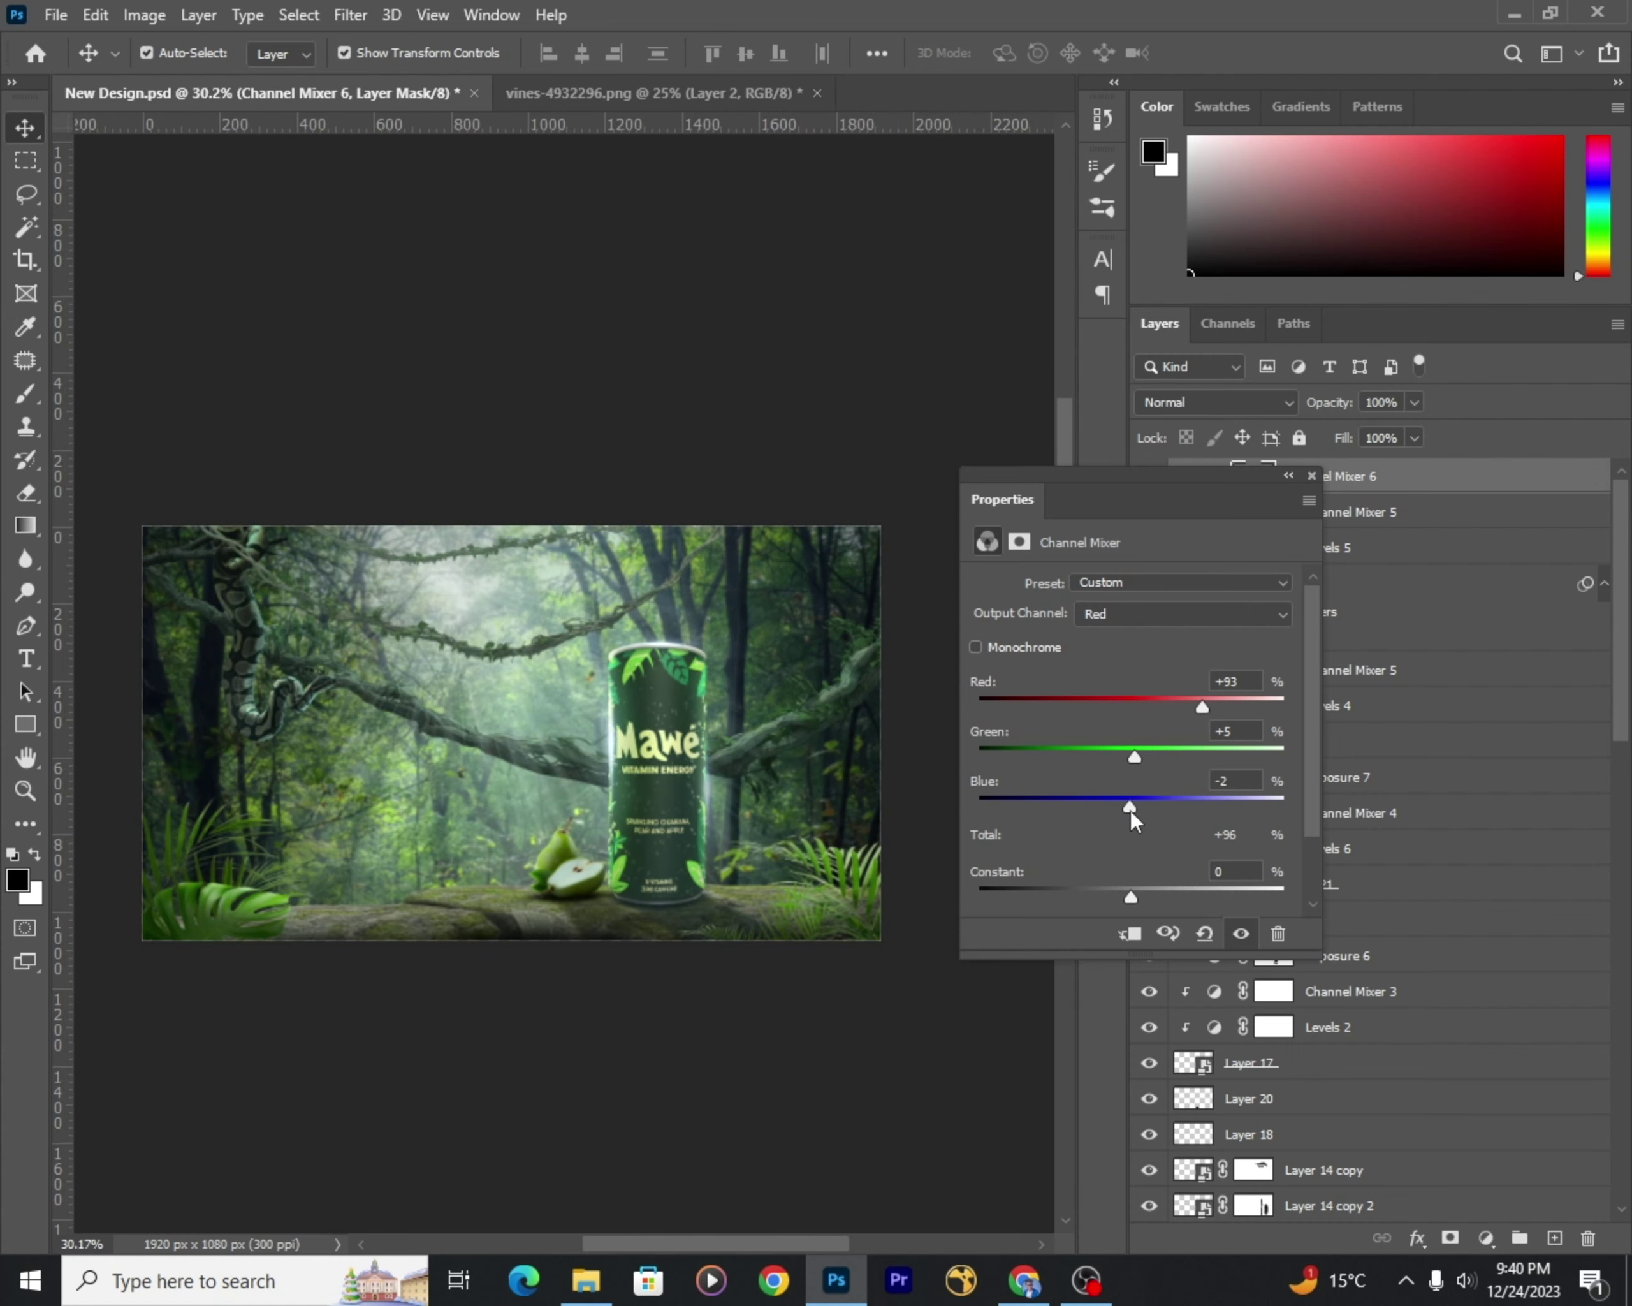
pyautogui.click(1312, 475)
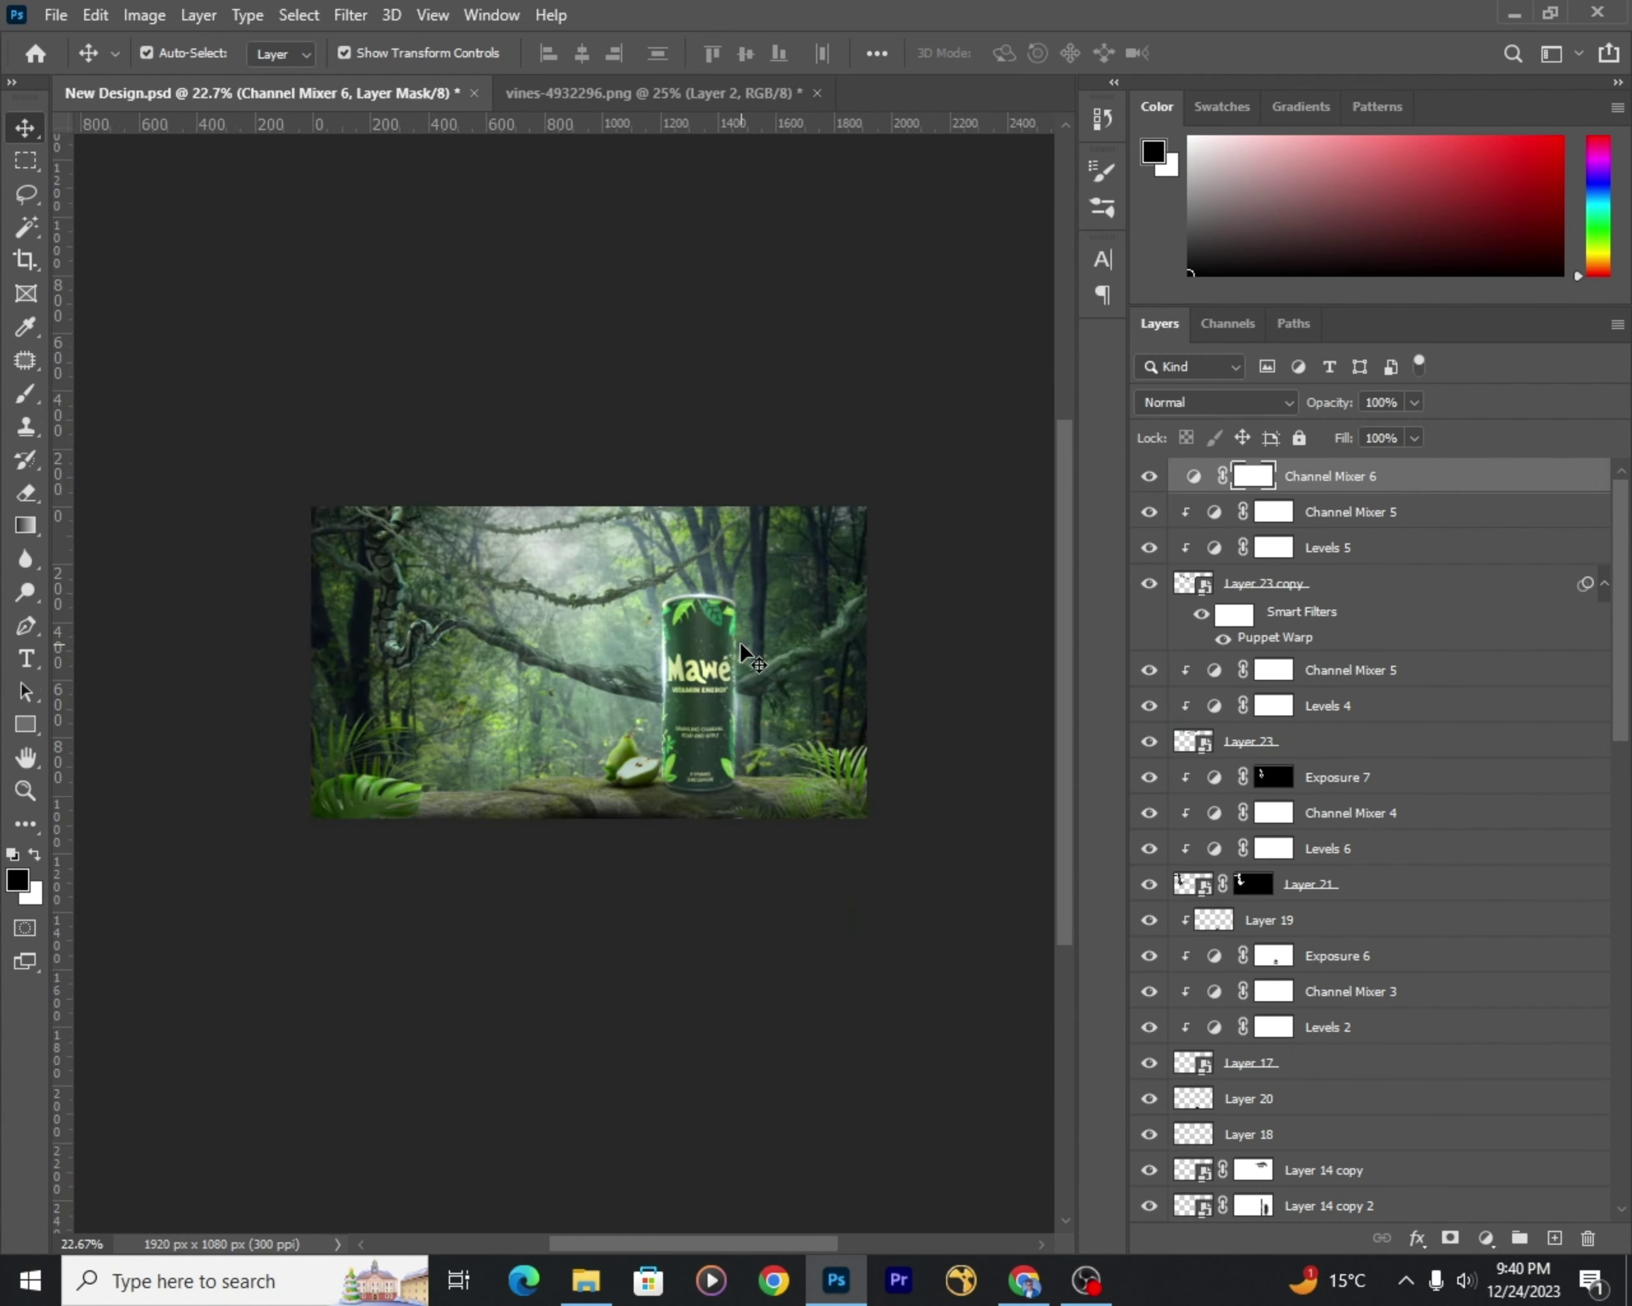
pyautogui.press('f')
pyautogui.press('f')
pyautogui.press('f')
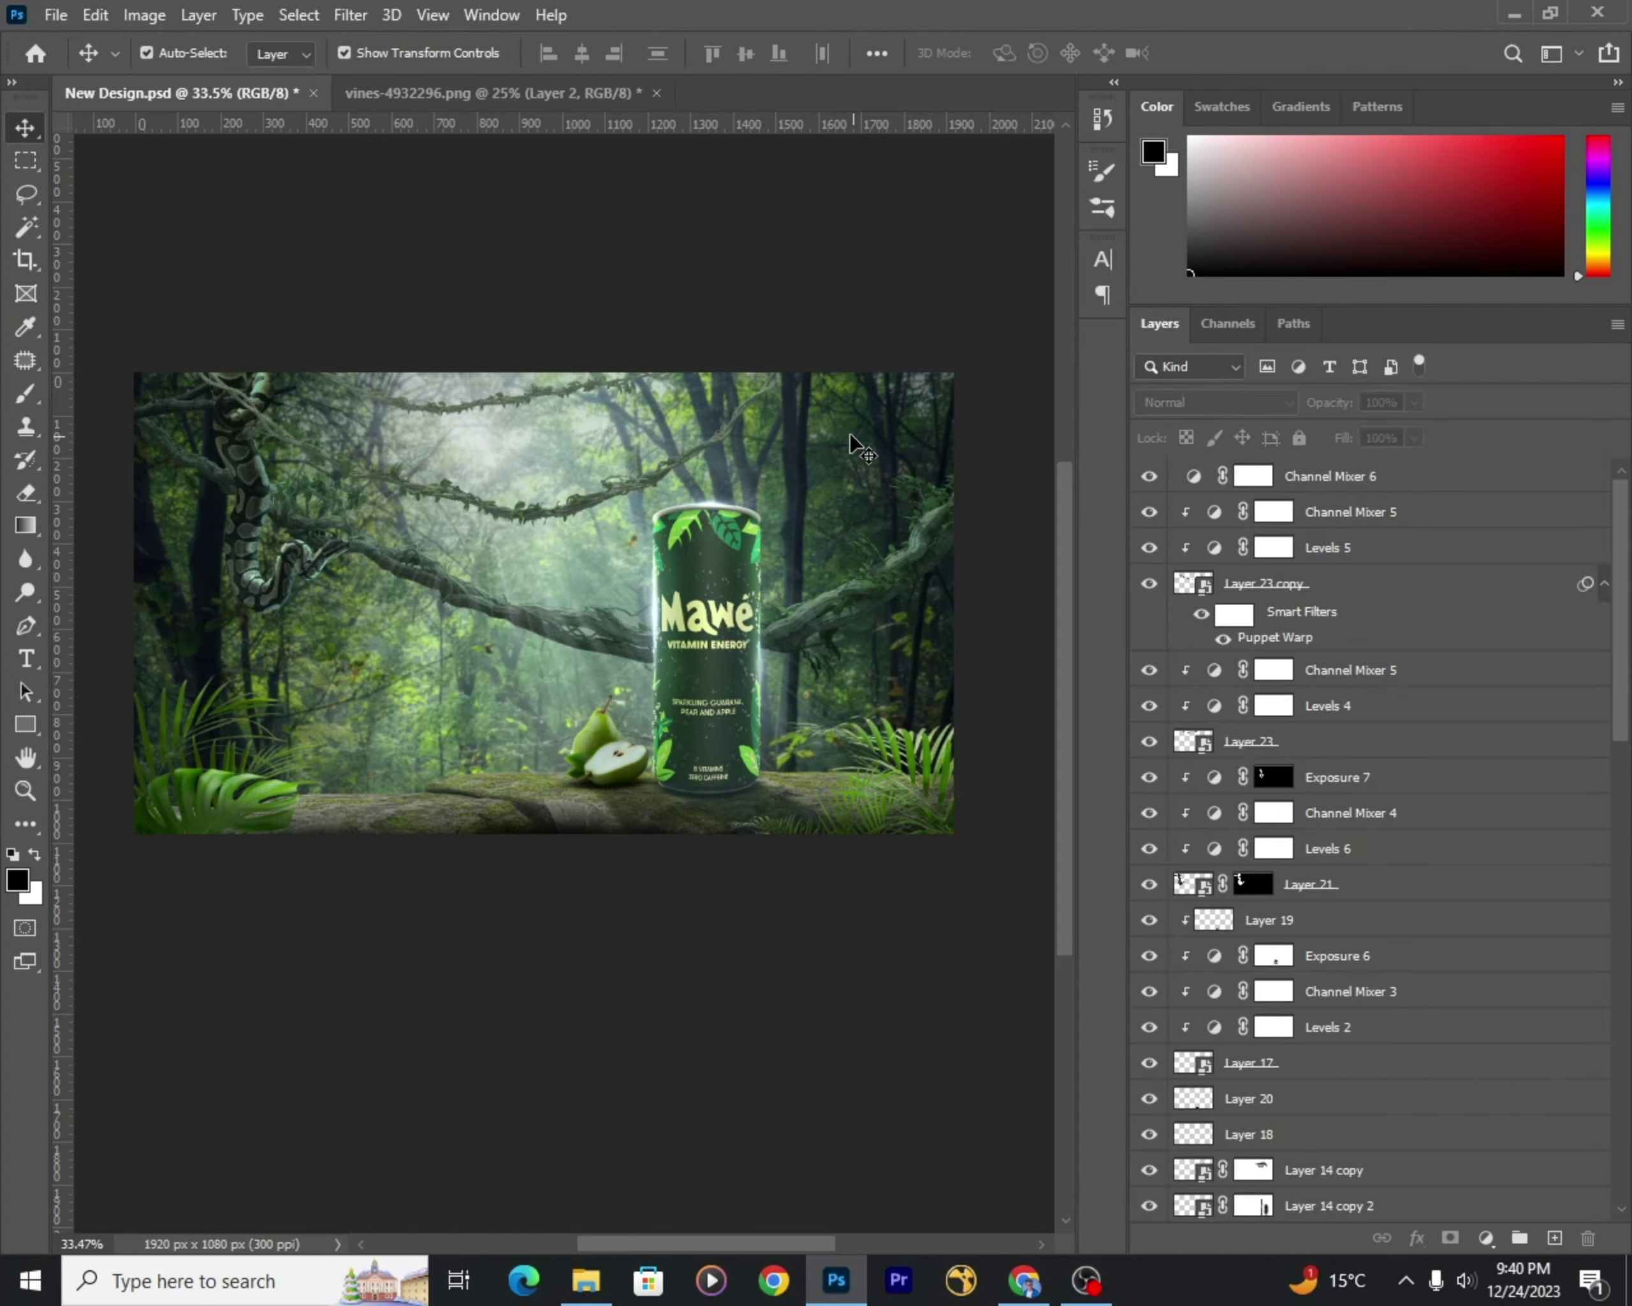
# Step: Lower the Gaussian Blur smart filter radius on the Layer 1 copy background
pyautogui.doubleClick(1295, 1132)
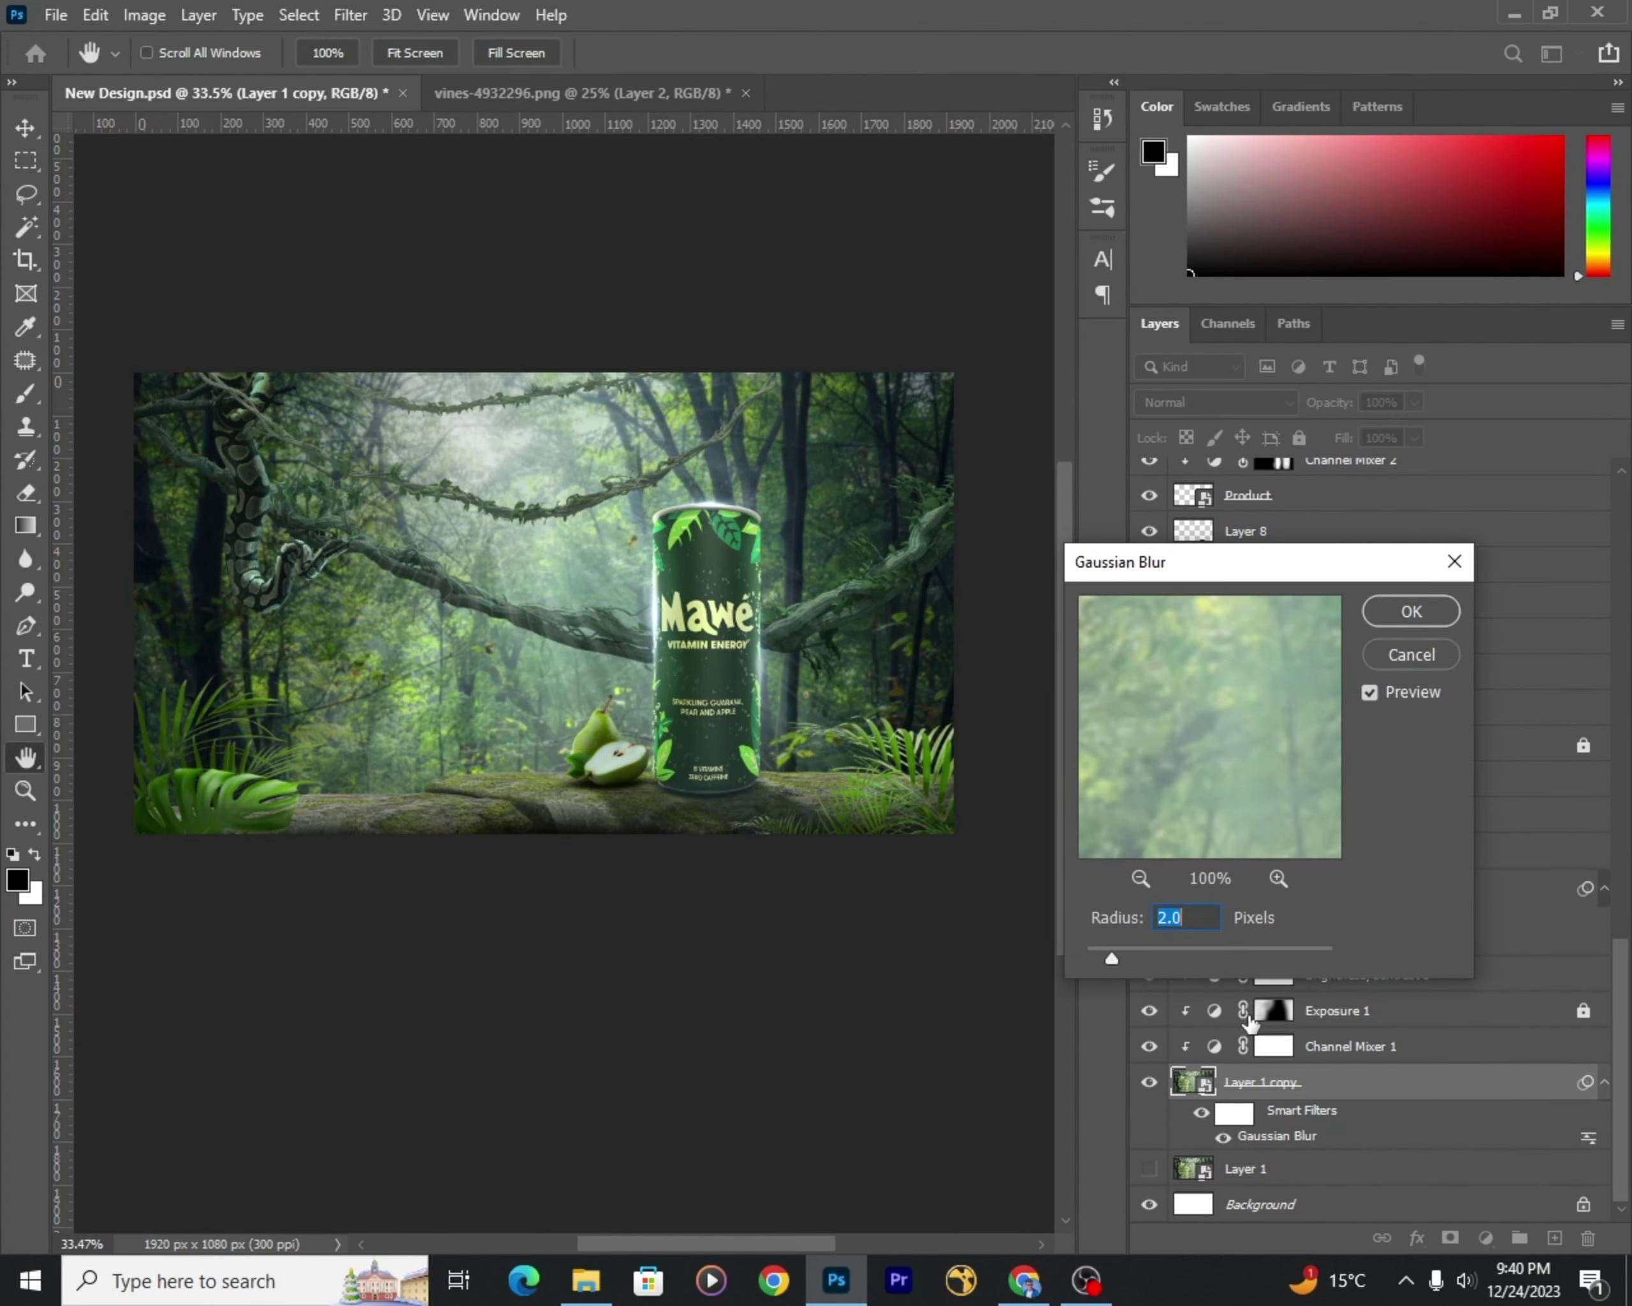
pyautogui.moveTo(1129, 960)
pyautogui.mouseDown()
pyautogui.moveTo(1146, 959)
pyautogui.moveTo(1130, 959)
pyautogui.mouseUp()
pyautogui.scroll(-2, 577, 708)
pyautogui.scroll(1, 578, 707)
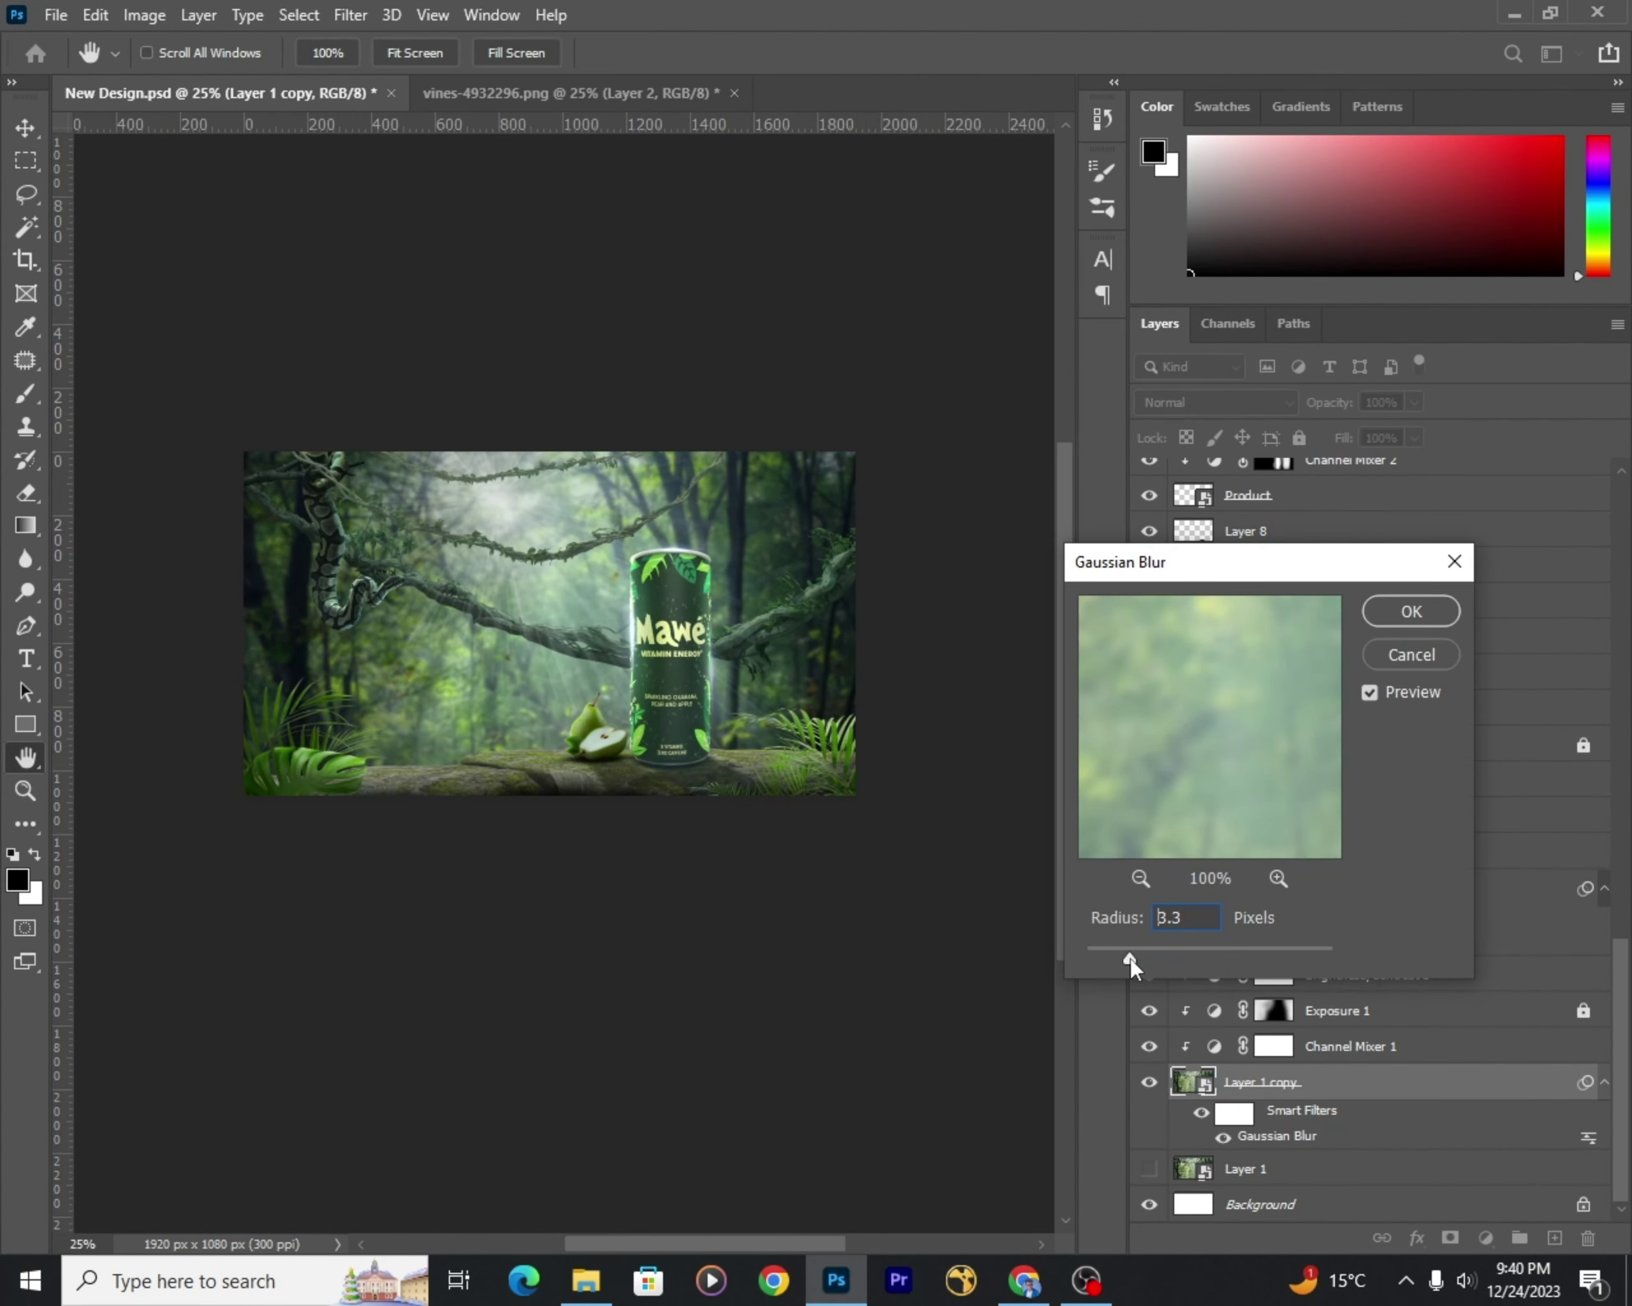
pyautogui.press('Return')
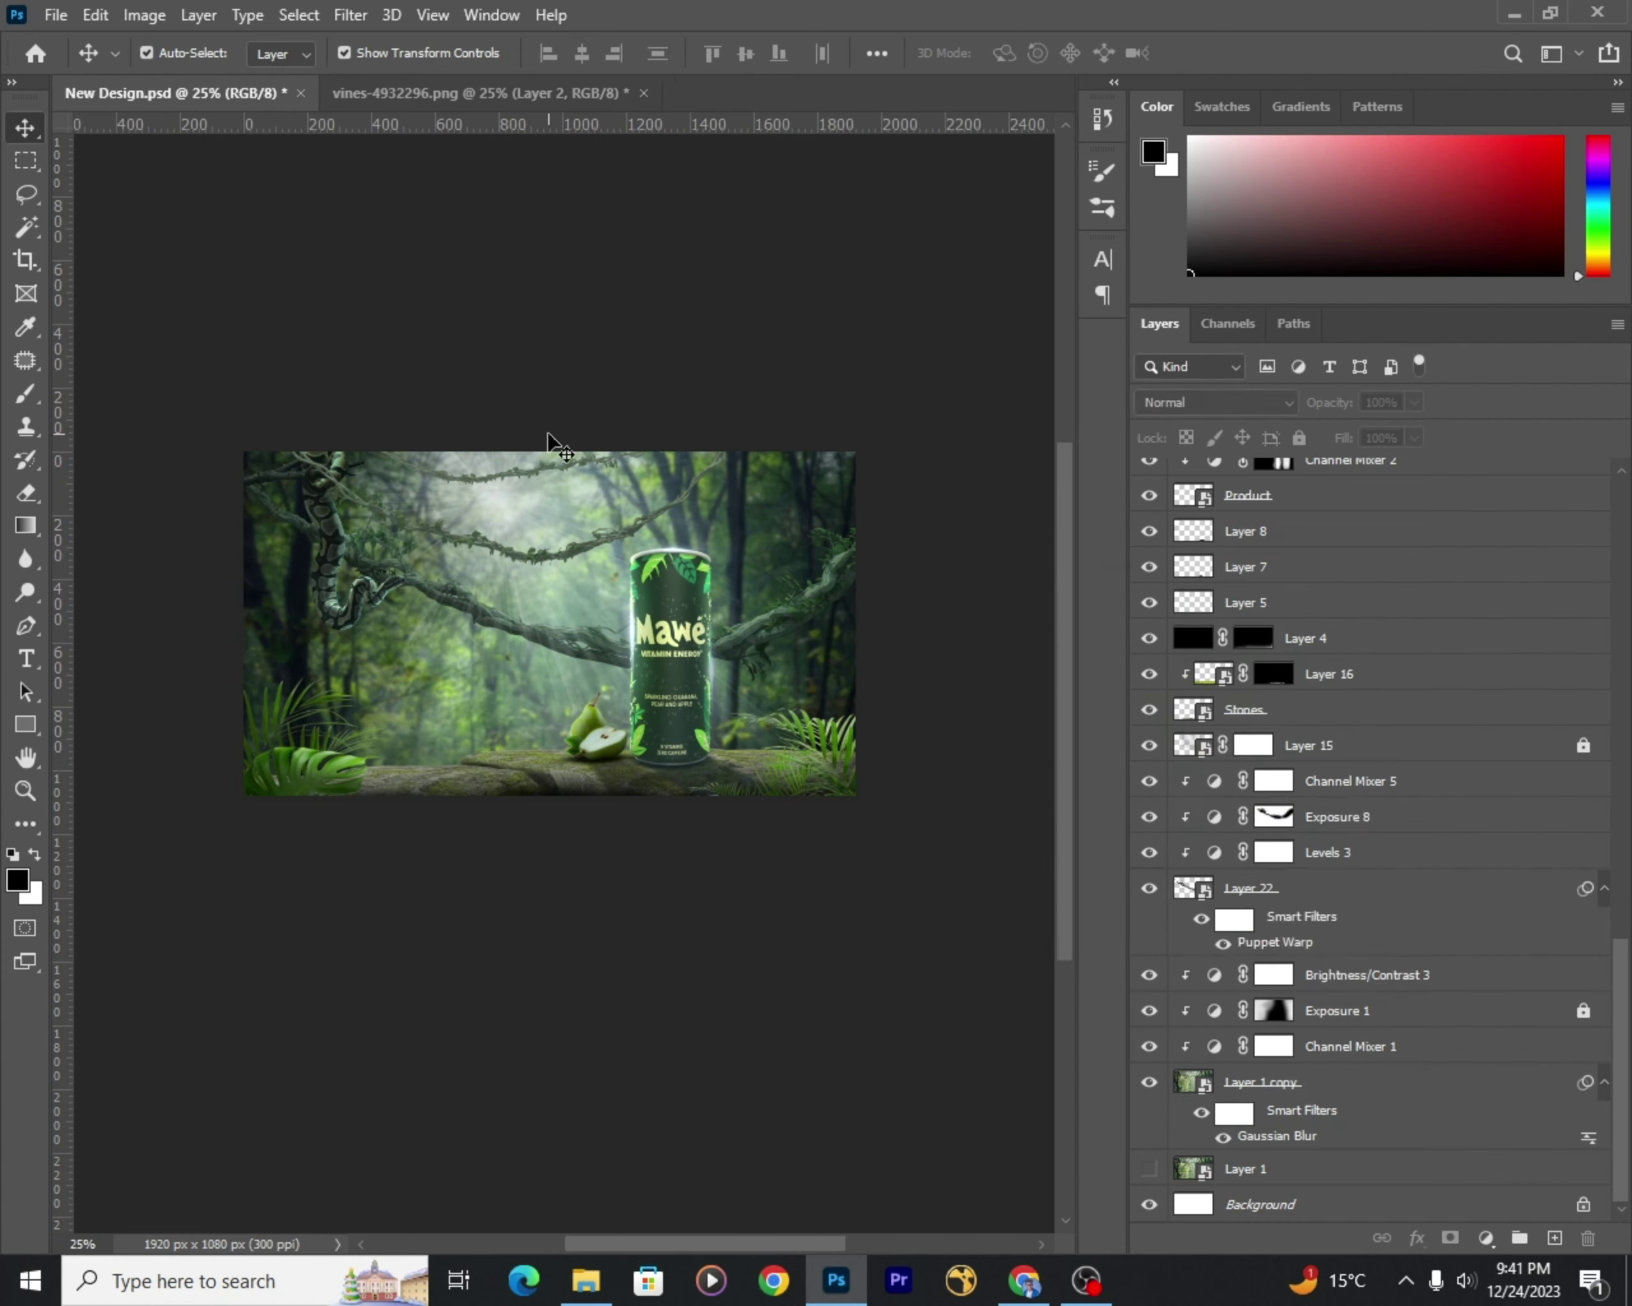
# Step: Apply a Gaussian Blur to vine layers Layer 23 and Layer 23 copy (2.5 px)
pyautogui.click(350, 14)
pyautogui.click(455, 37)
pyautogui.scroll(-3, 680, 617)
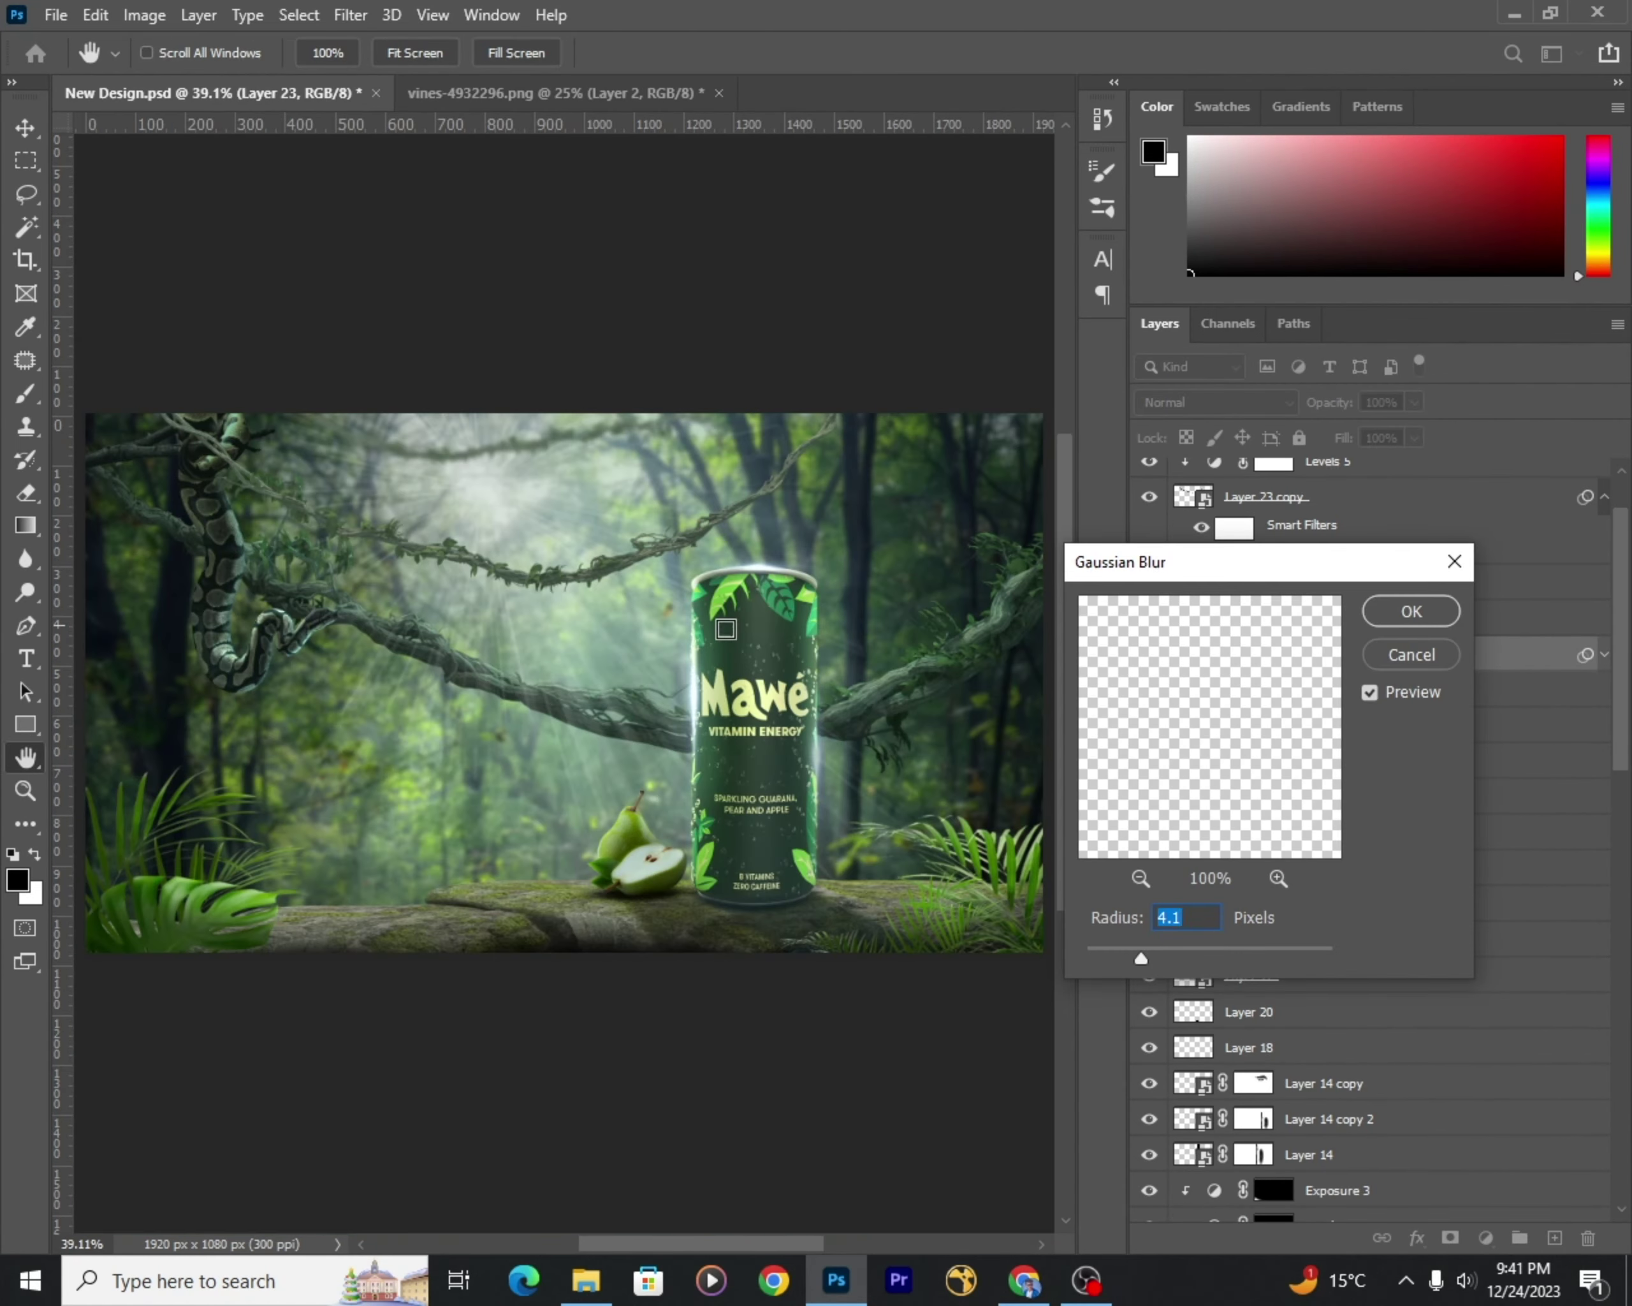
pyautogui.press('Escape')
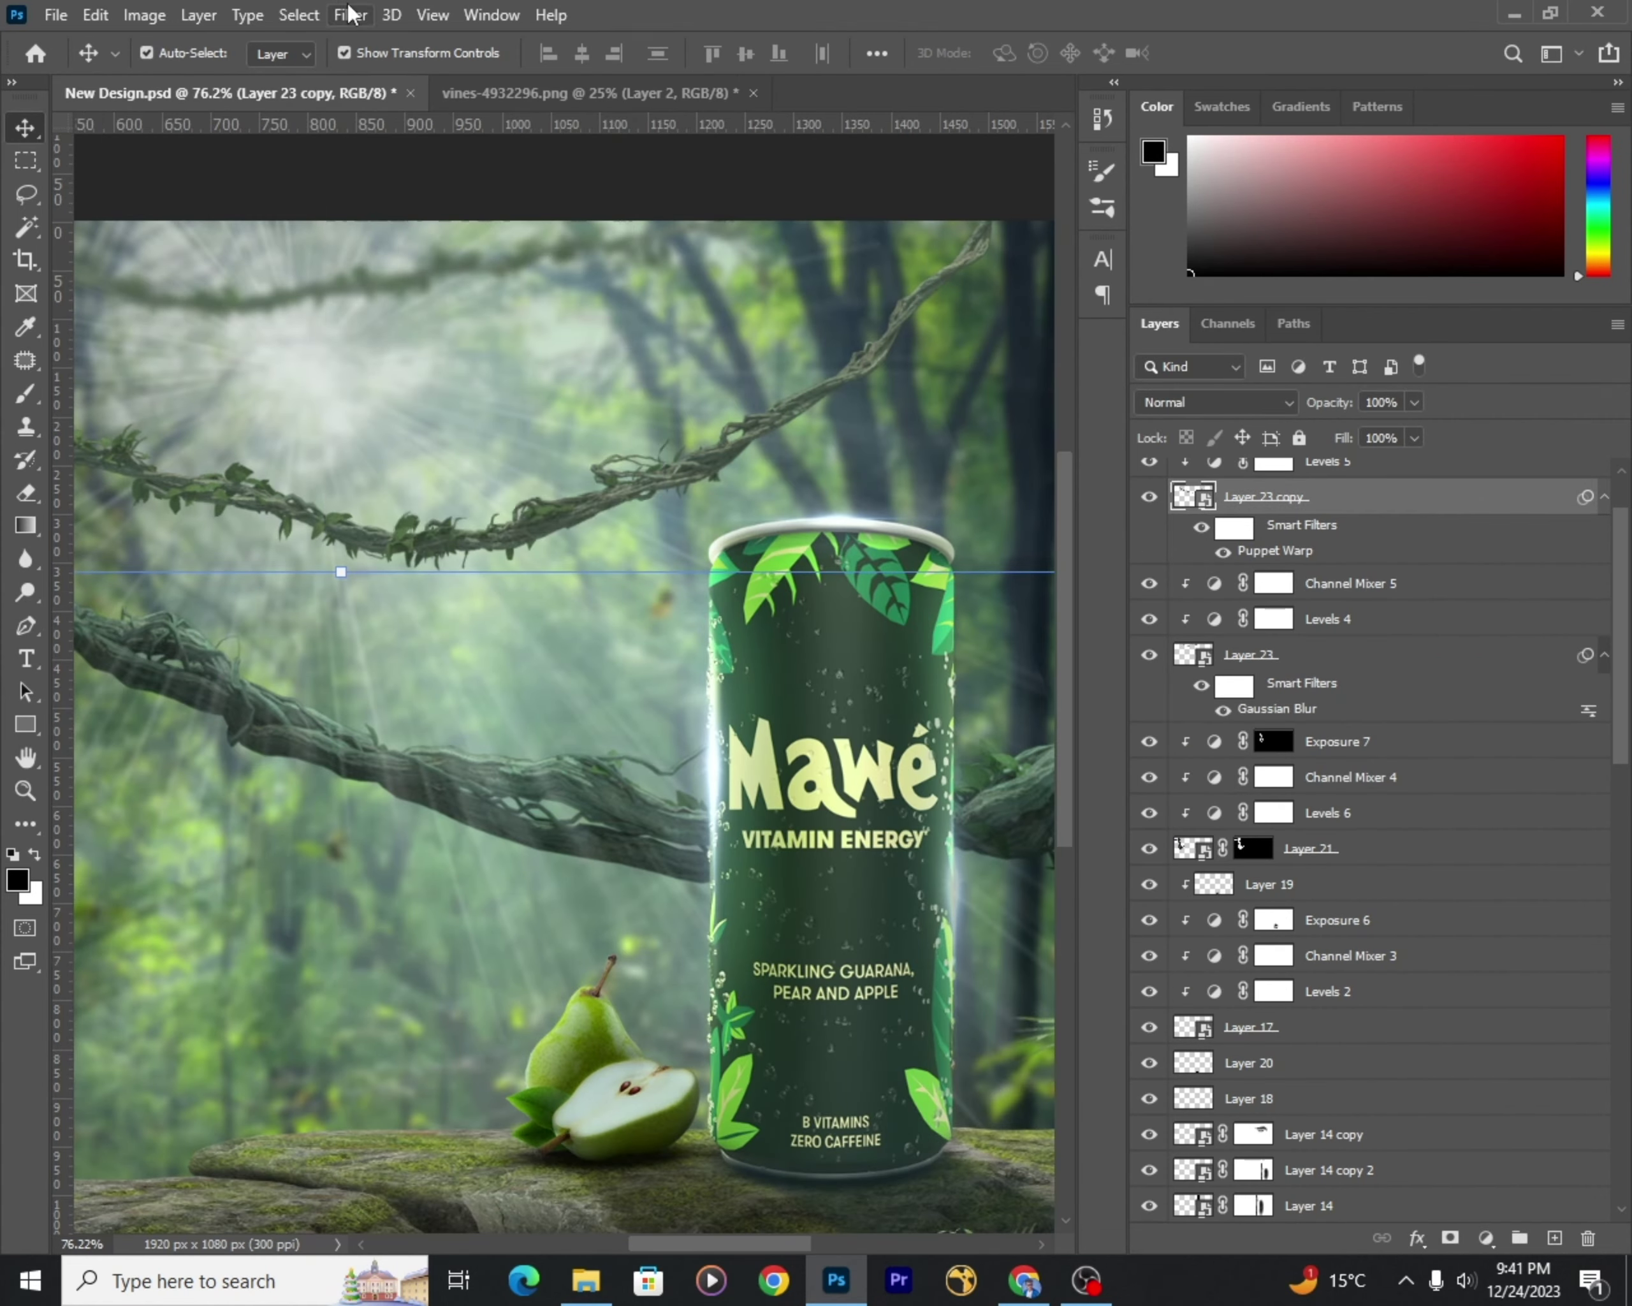
pyautogui.click(350, 14)
pyautogui.click(455, 37)
pyautogui.scroll(-3, 858, 785)
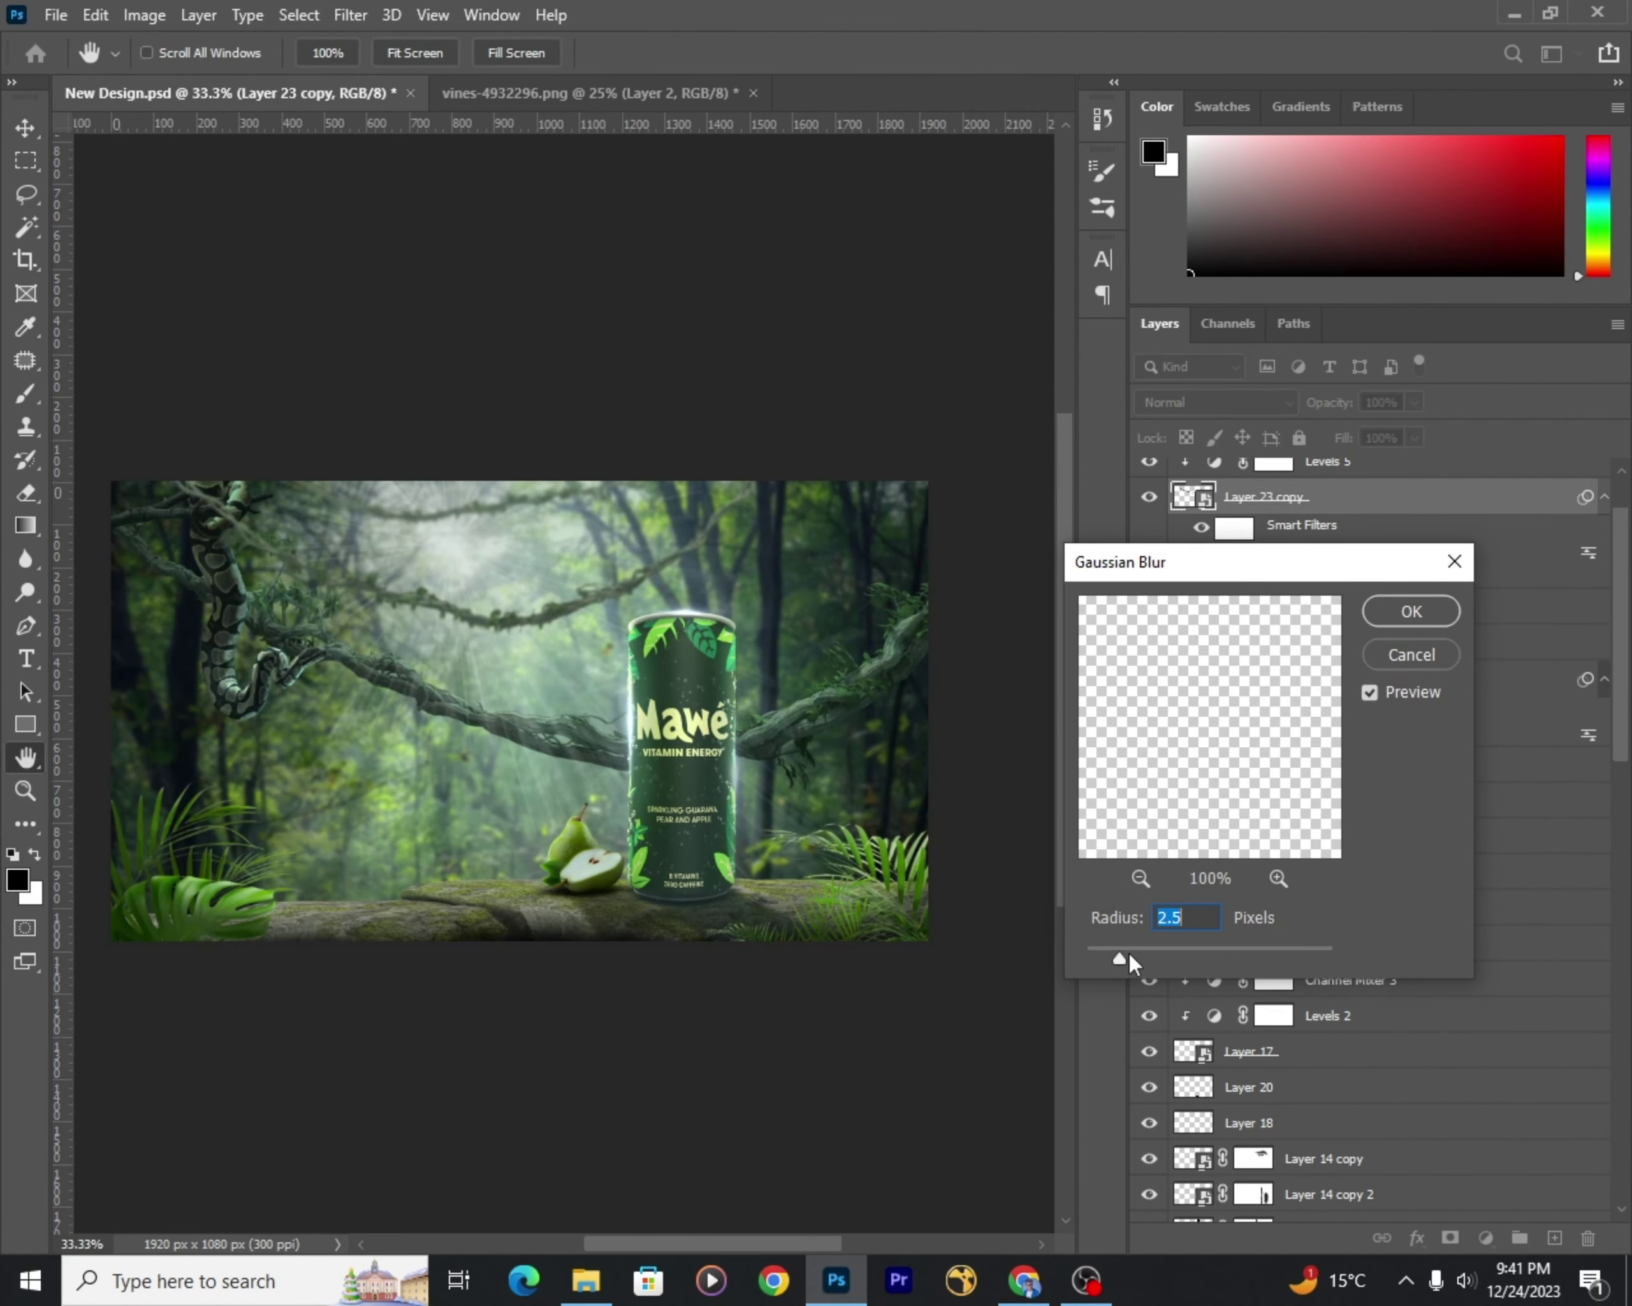
pyautogui.click(1412, 611)
# Step: Preview the finished jungle composite in full screen mode
pyautogui.scroll(-2, 703, 622)
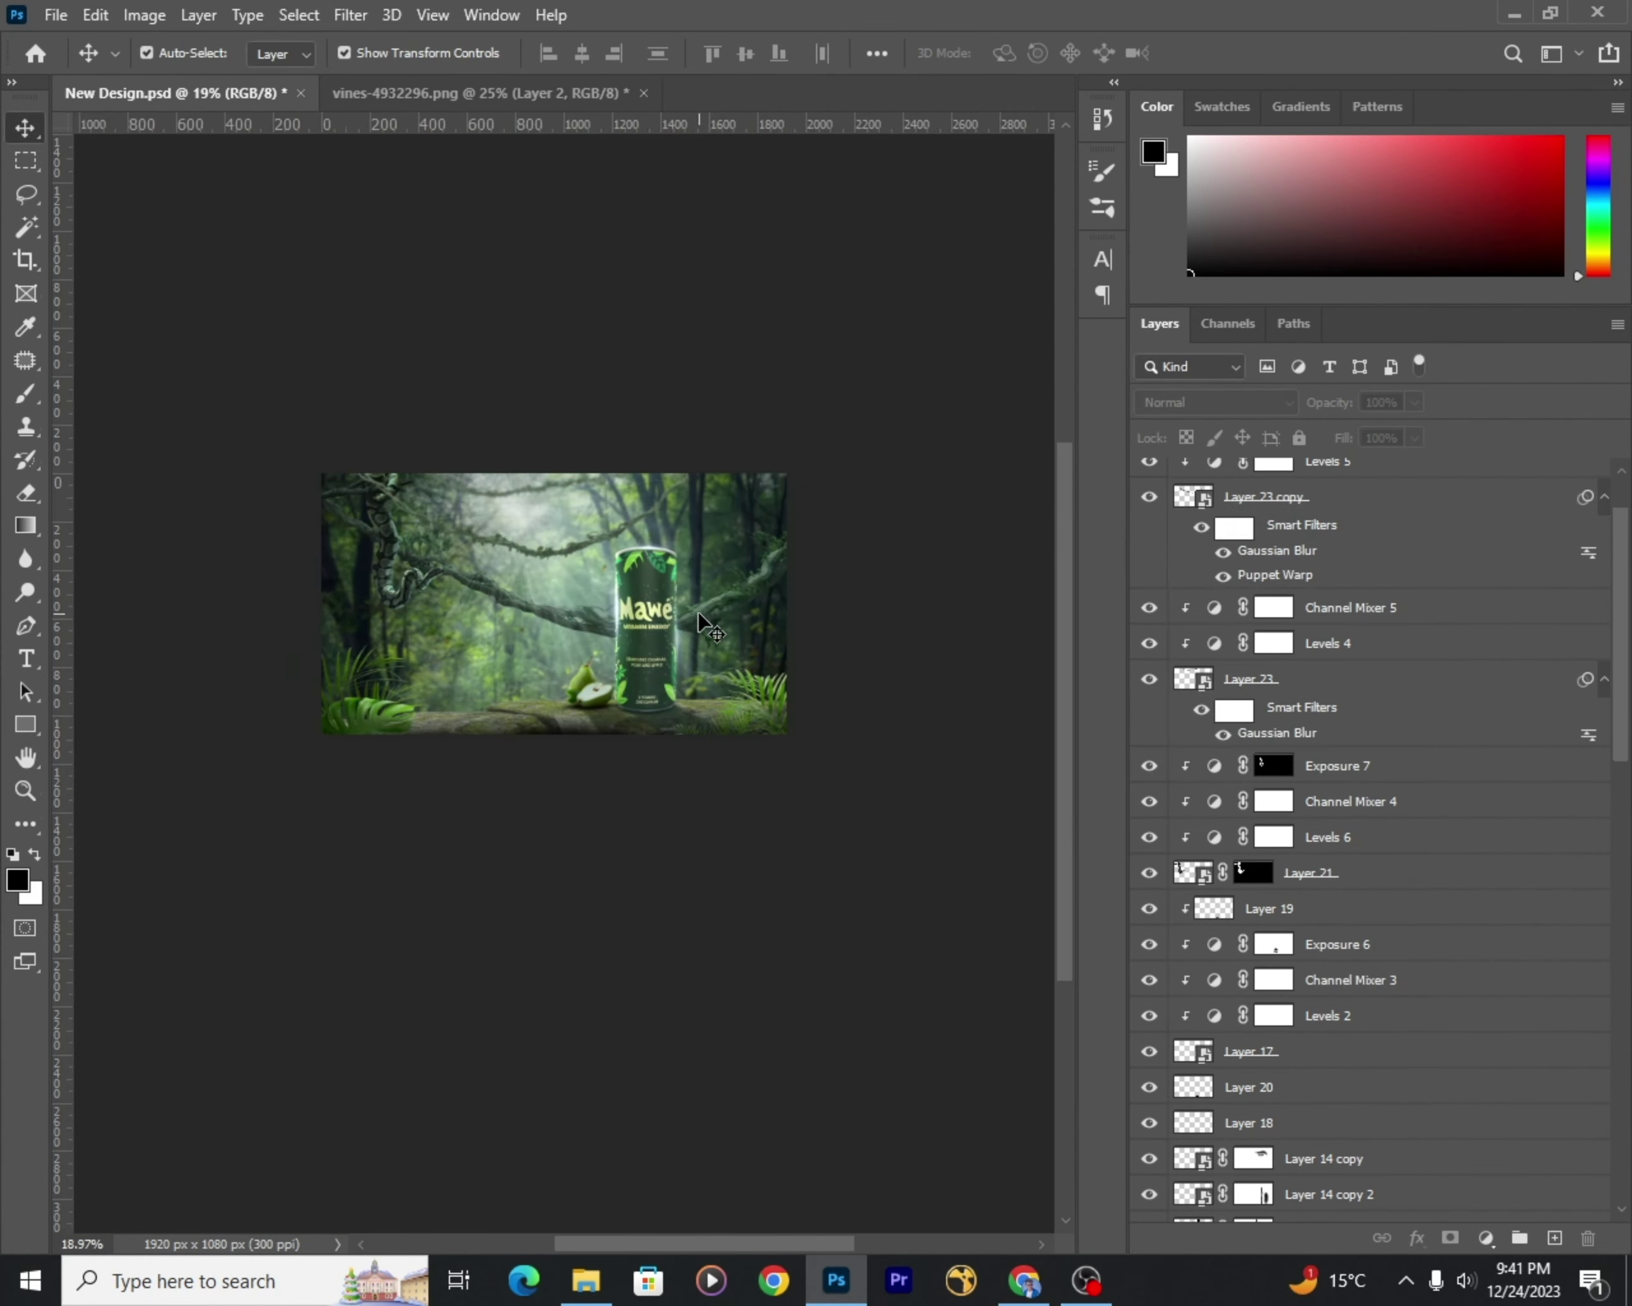
pyautogui.scroll(2, 701, 621)
pyautogui.scroll(1, 701, 621)
pyautogui.scroll(2, 702, 621)
pyautogui.press('f')
pyautogui.press('f')
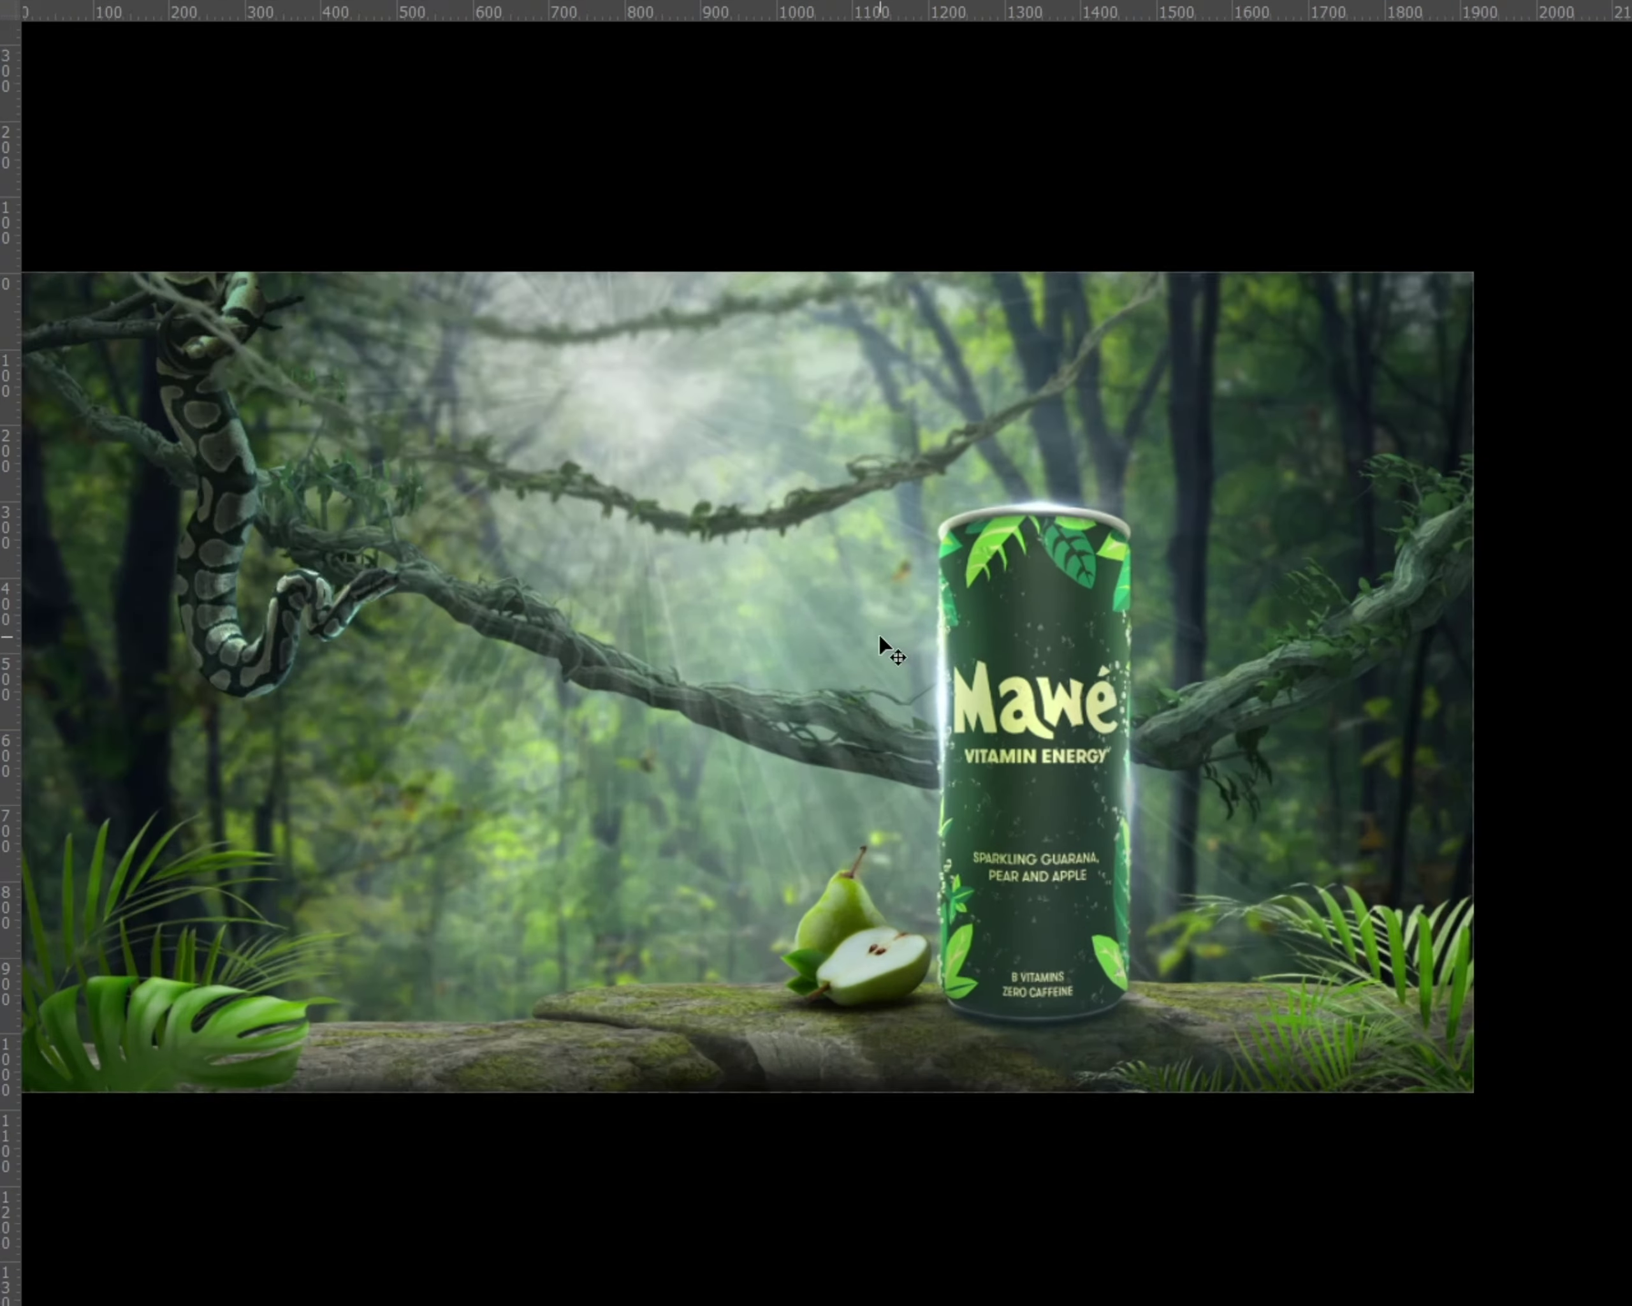
pyautogui.scroll(1, 878, 633)
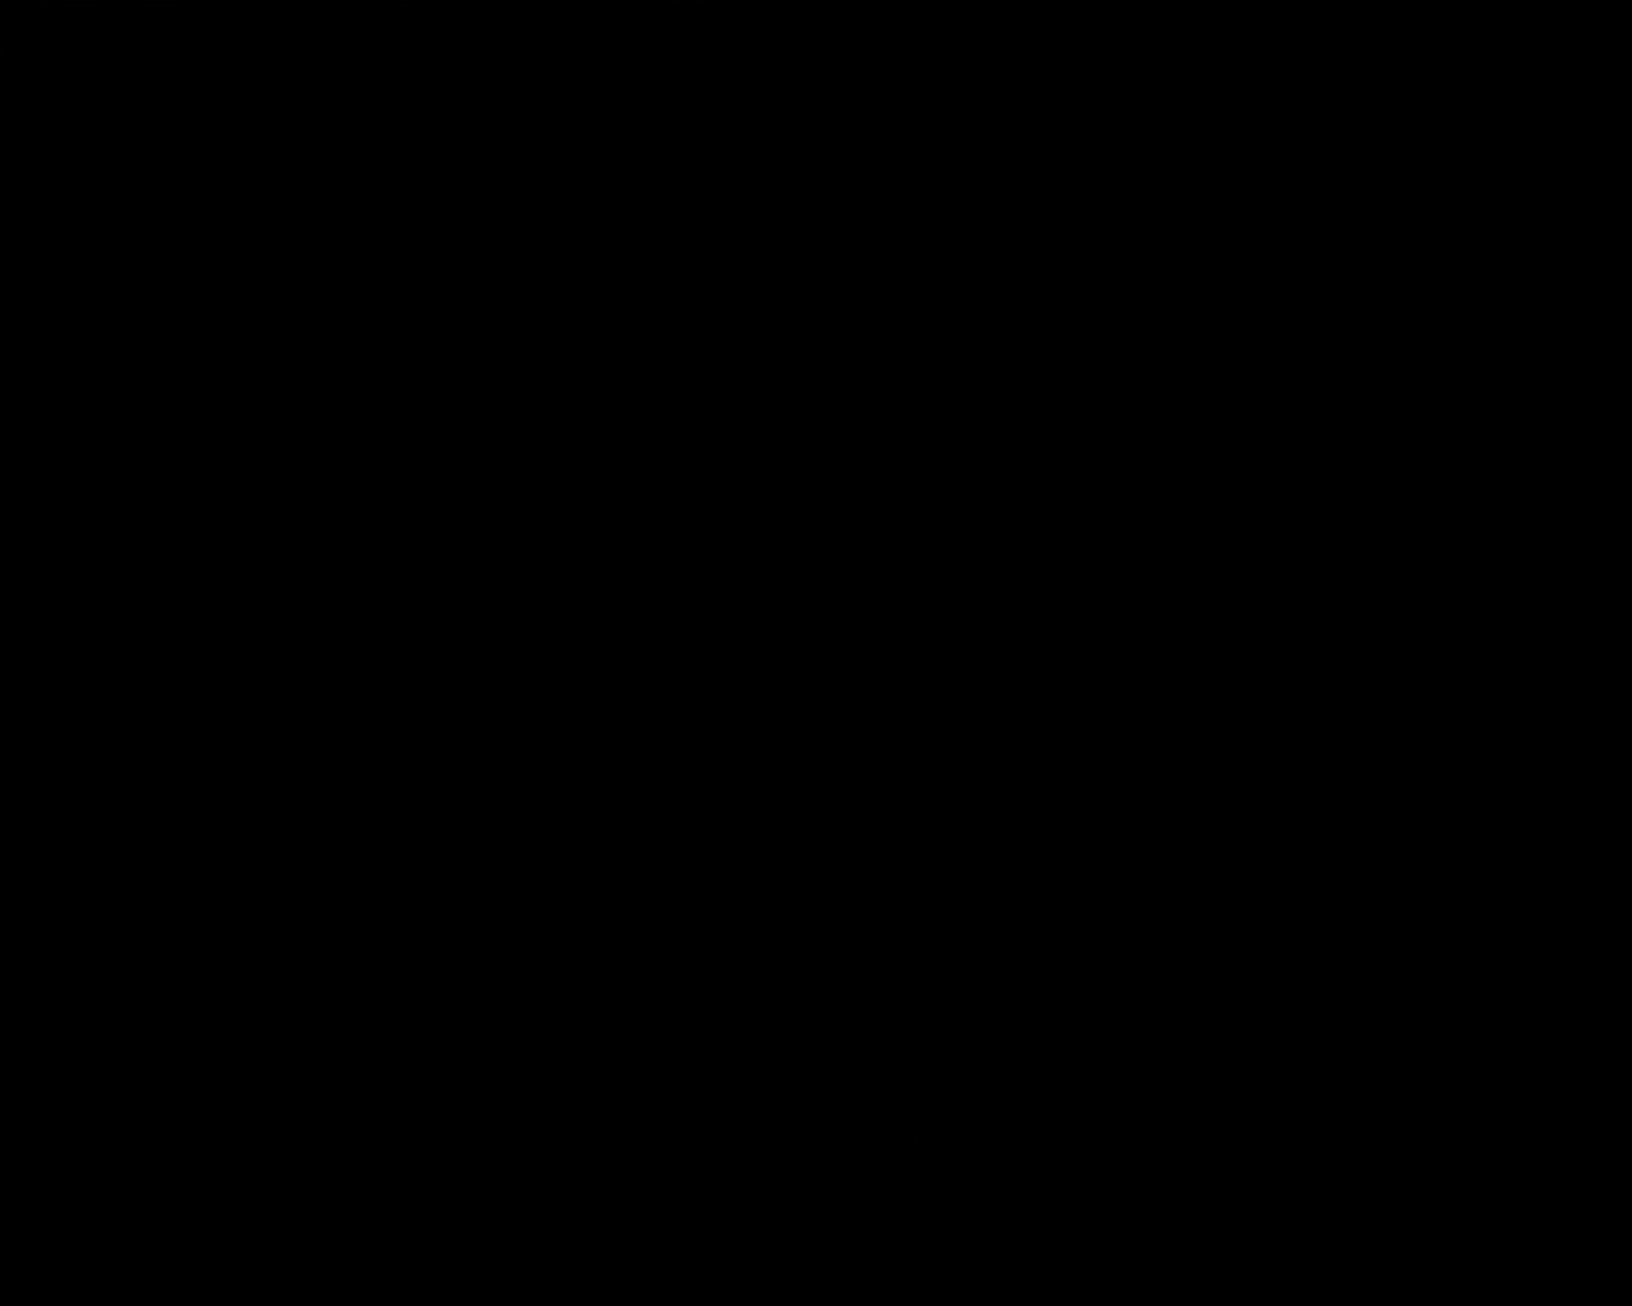